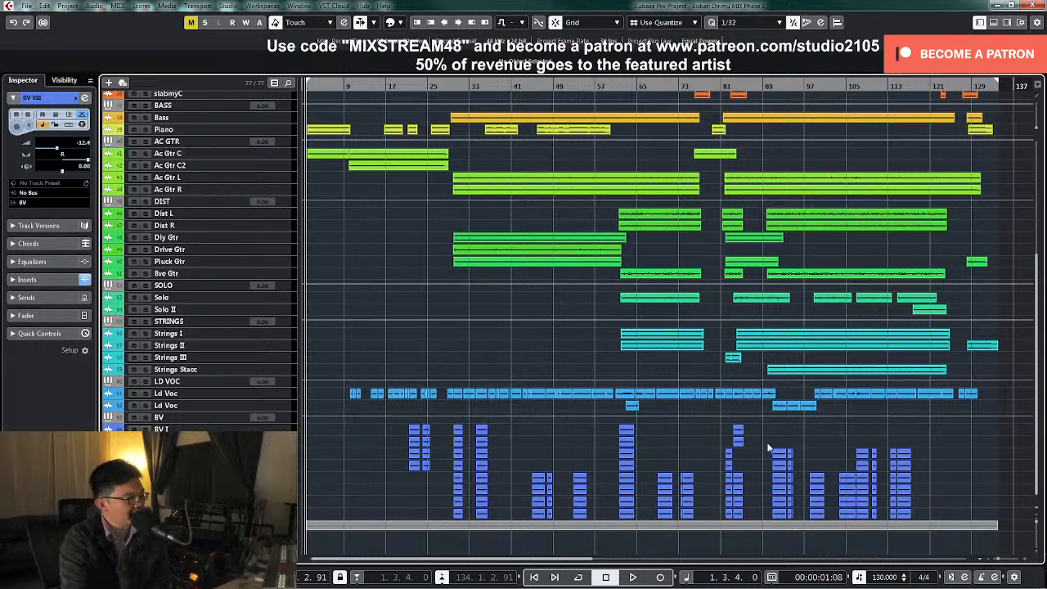
# Review the arrangement from the drum tracks to the backing vocals and play the whole song from the beginning
pyautogui.scroll(6, 561, 430)
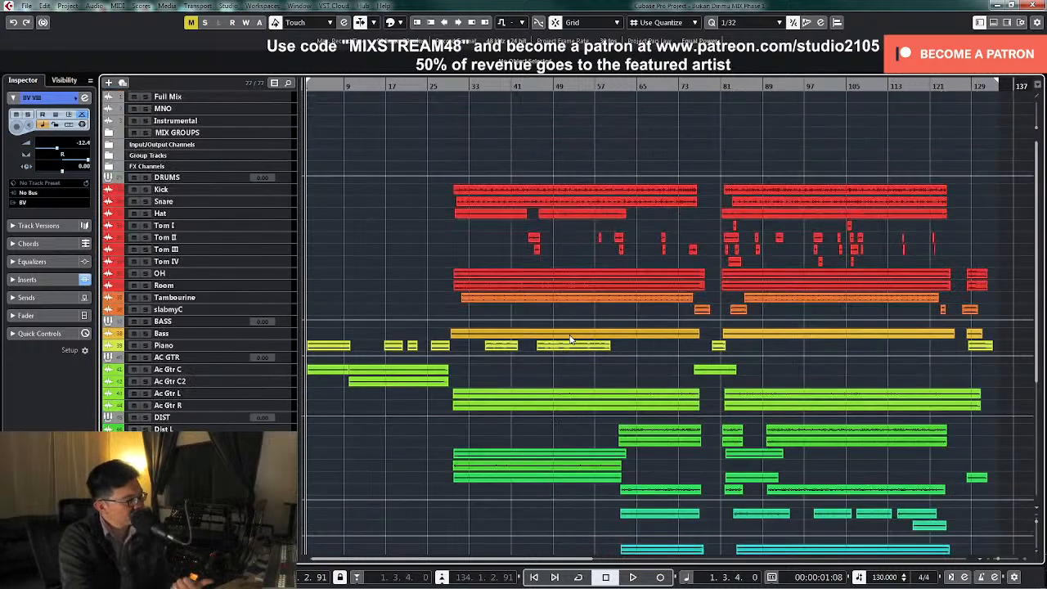
pyautogui.scroll(-3, 571, 339)
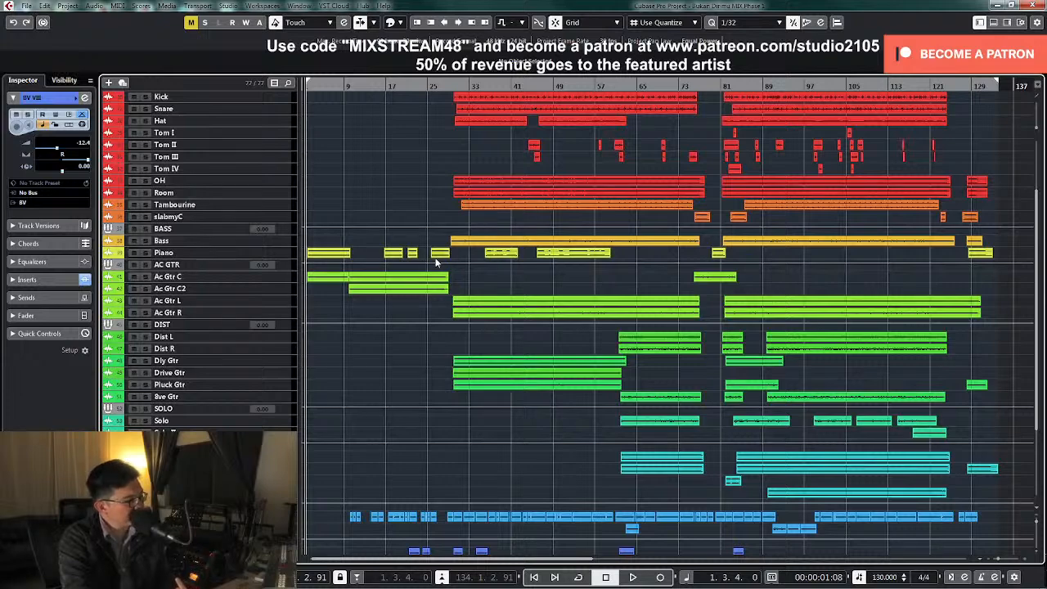
pyautogui.scroll(-3, 439, 319)
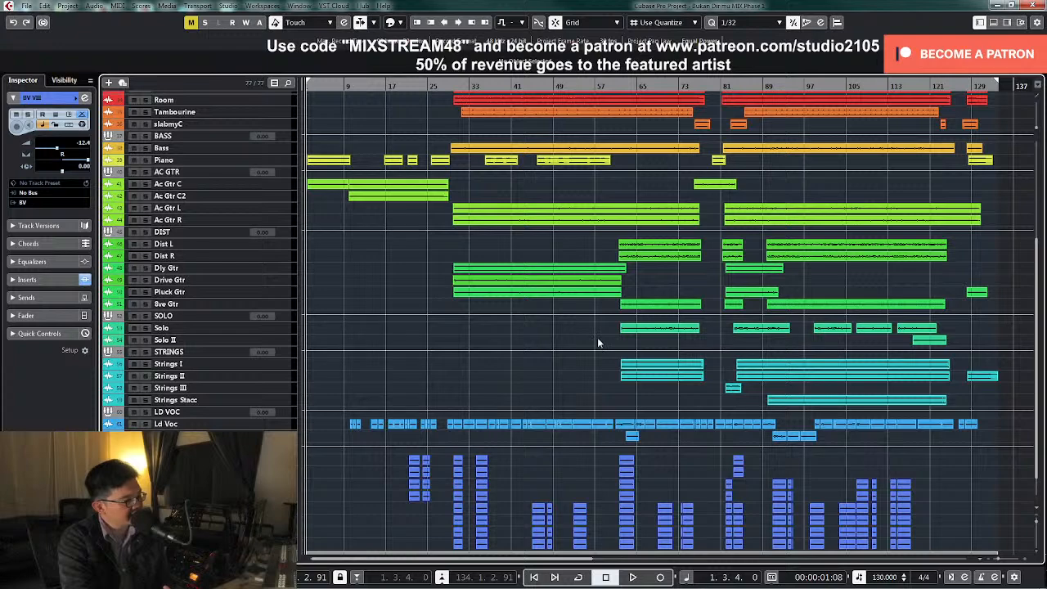
pyautogui.scroll(-1, 472, 411)
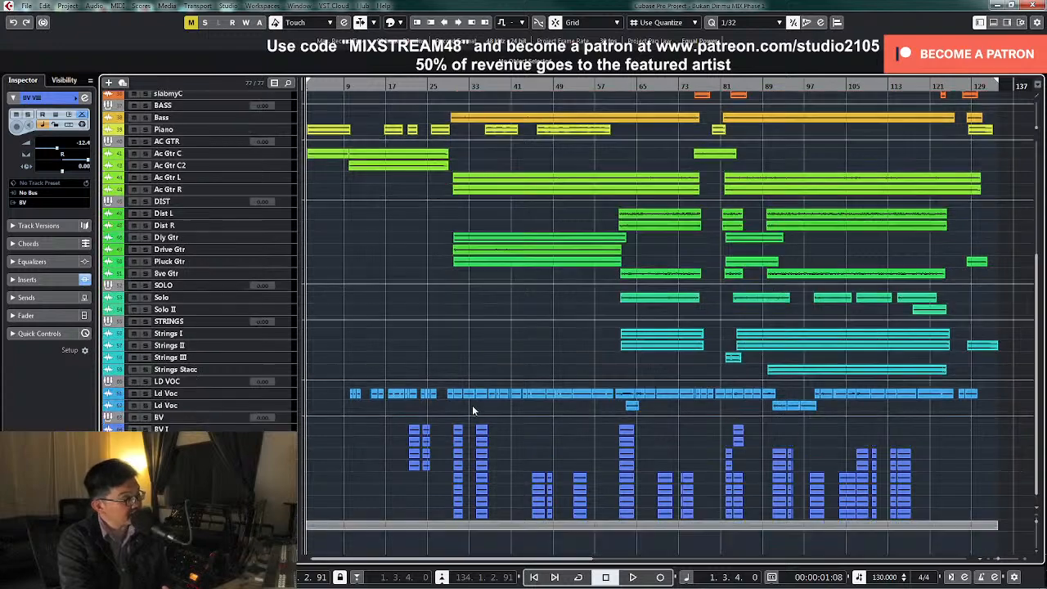
pyautogui.scroll(7, 826, 450)
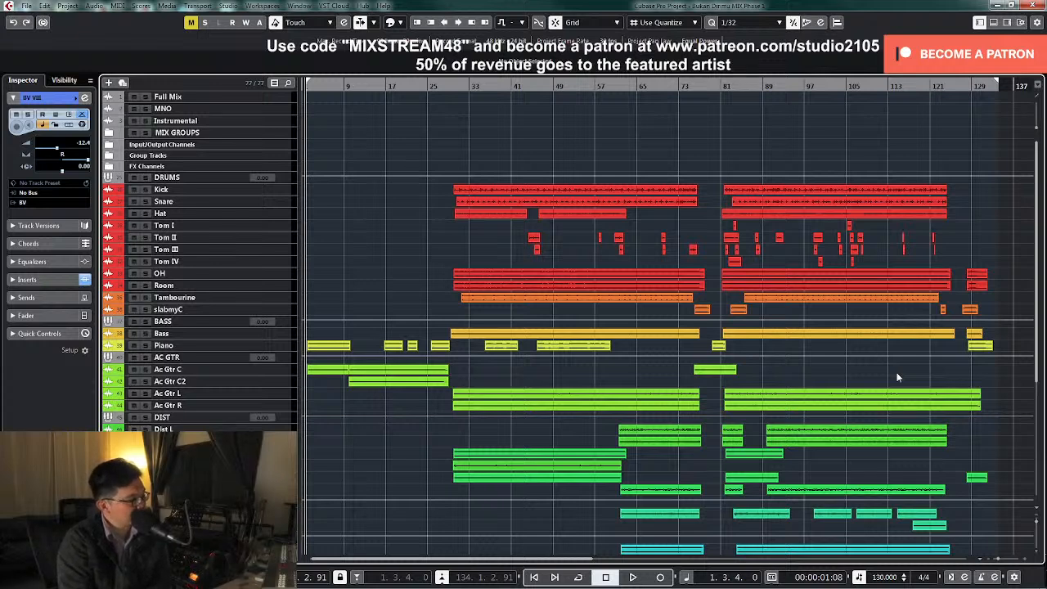
pyautogui.press('space')
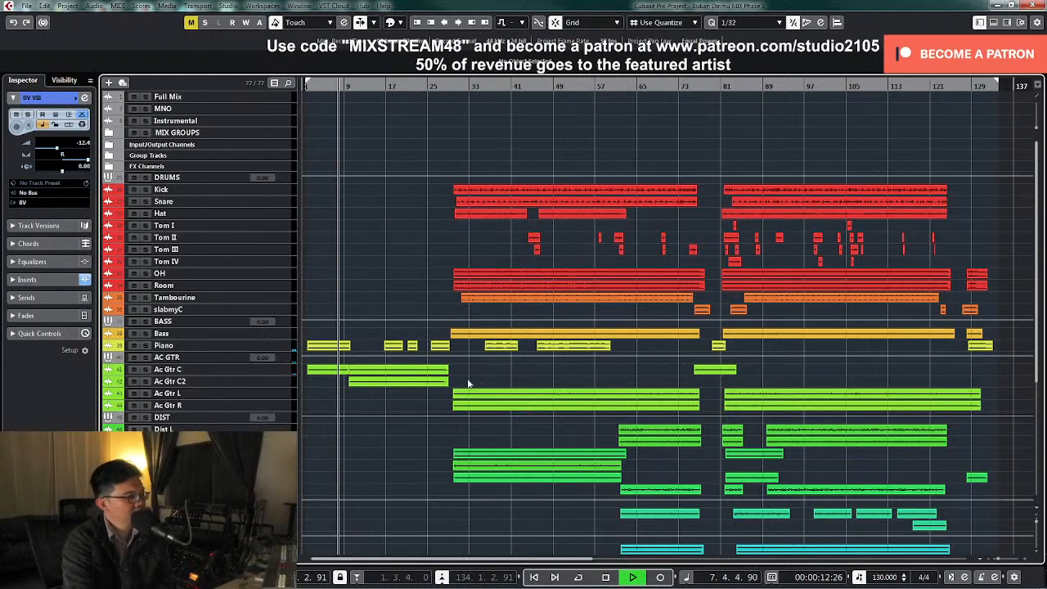
pyautogui.scroll(-5, 405, 456)
pyautogui.scroll(-1, 404, 456)
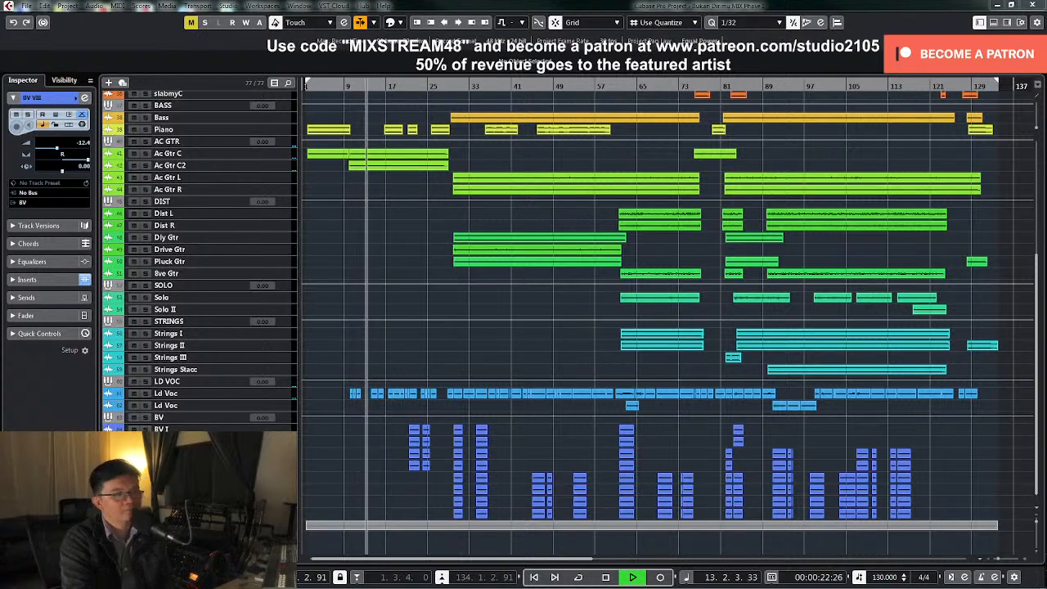
pyautogui.click(167, 382)
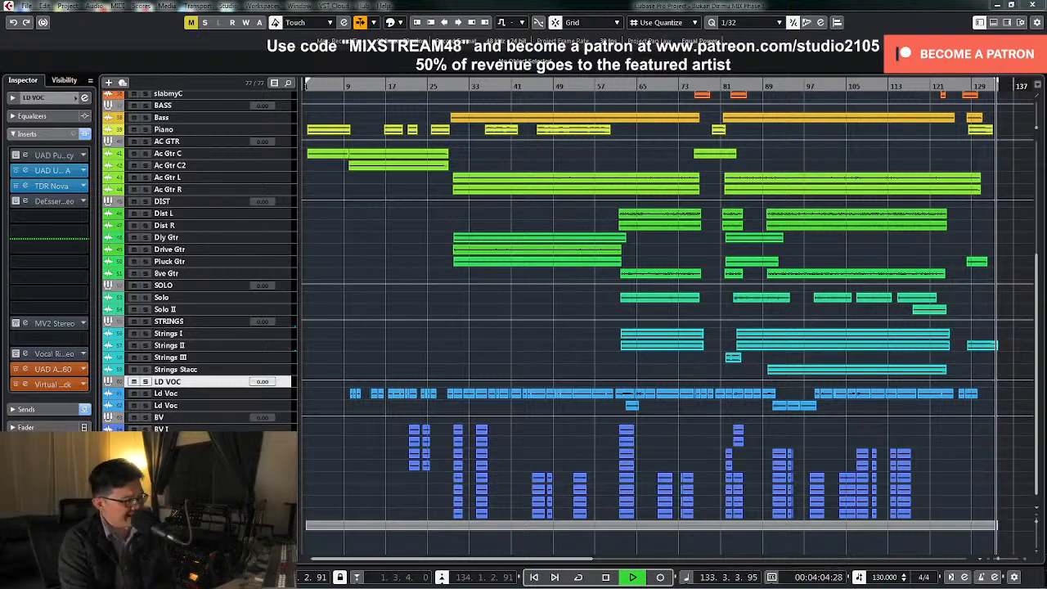
pyautogui.press('space')
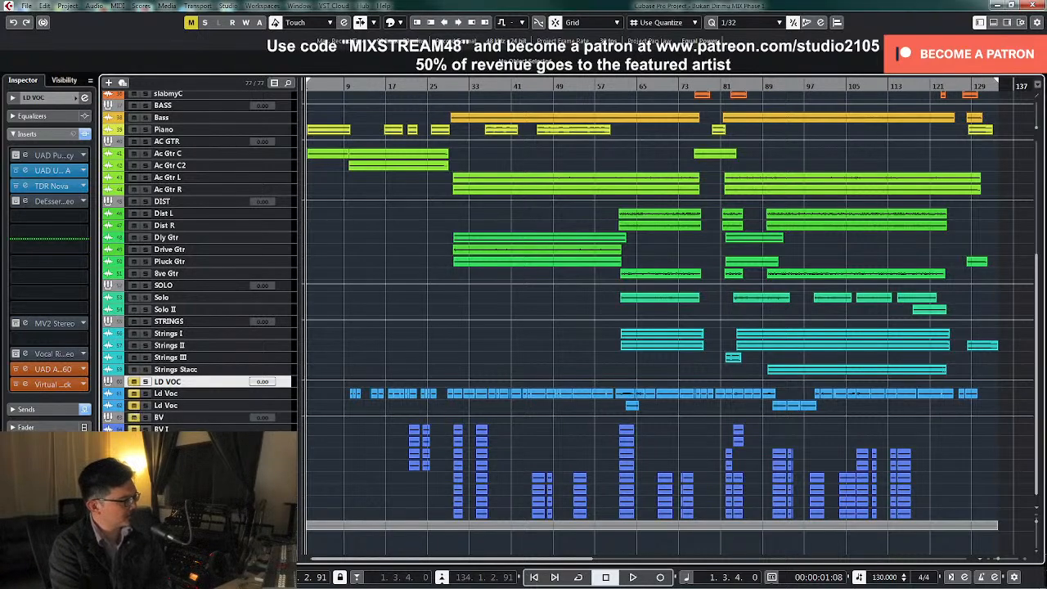
# Mute the SOLO tracks and all the DIST guitar tracks, including the delay, drive, pluck and 8ve guitars
pyautogui.scroll(4, 132, 396)
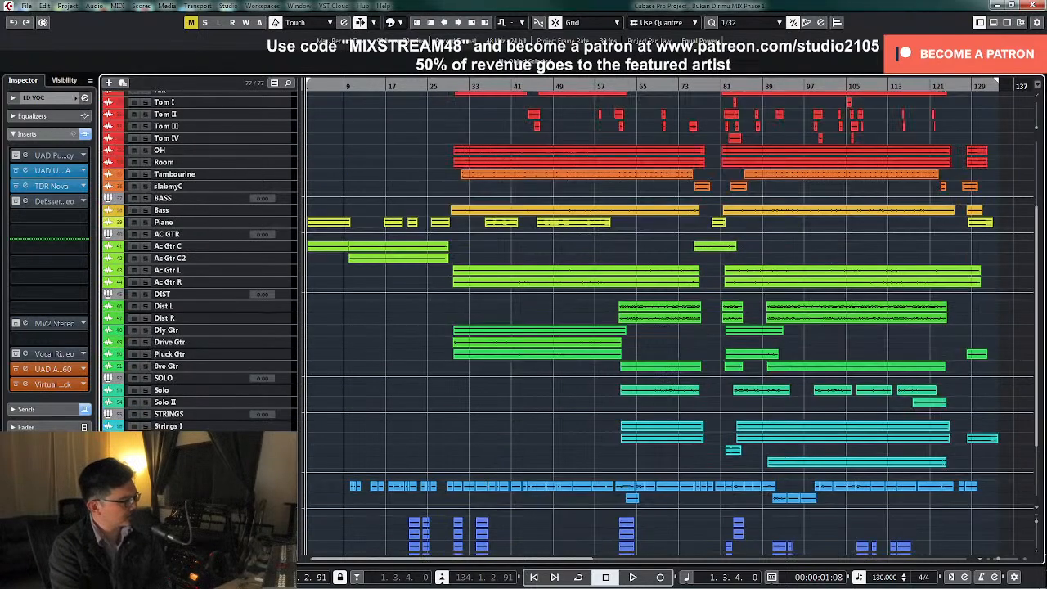
pyautogui.click(133, 391)
pyautogui.click(134, 402)
pyautogui.click(134, 294)
pyautogui.click(133, 329)
pyautogui.click(134, 342)
pyautogui.click(135, 366)
# Mute the AC GTR, Piano and BASS tracks and every drum and percussion track except Kick
pyautogui.click(133, 234)
pyautogui.click(133, 221)
pyautogui.click(134, 197)
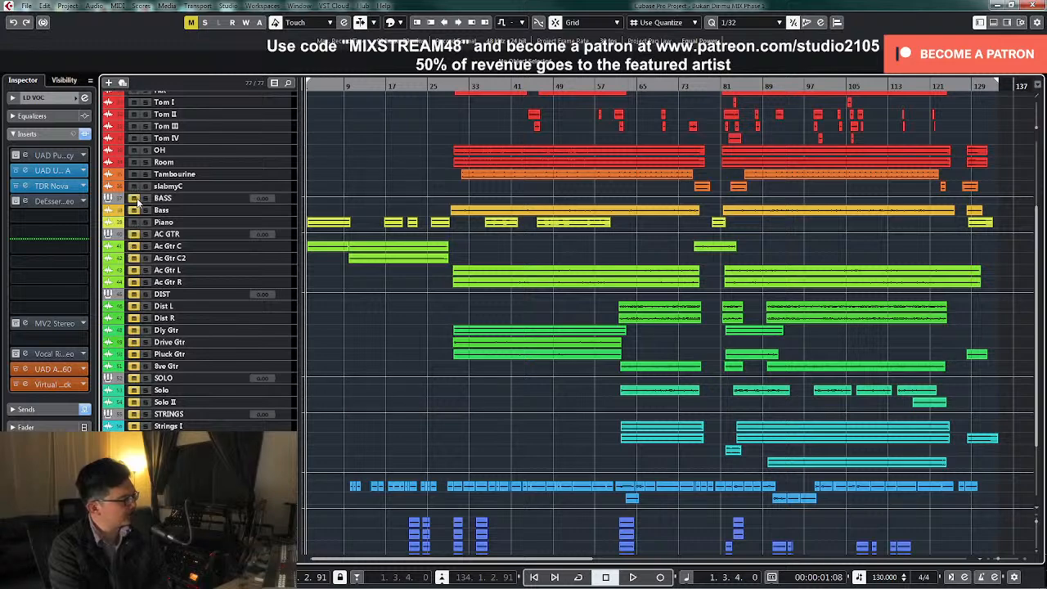
pyautogui.scroll(4, 221, 312)
pyautogui.moveTo(134, 310); pyautogui.dragTo(133, 202)
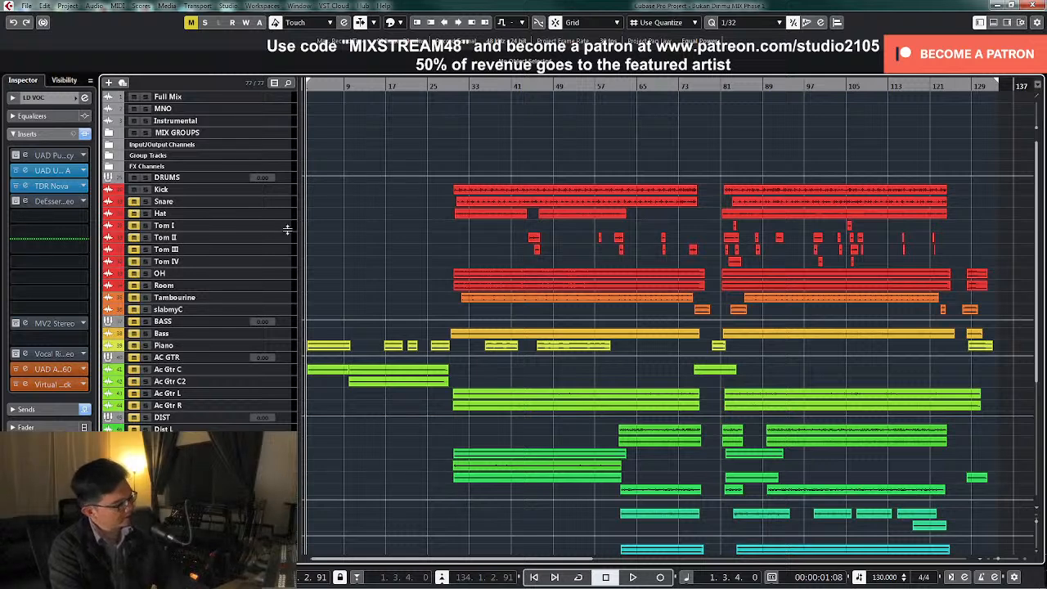
# Place the project cursor at about bar 30 and show the drum channels in the mixer below the arrangement
pyautogui.click(453, 88)
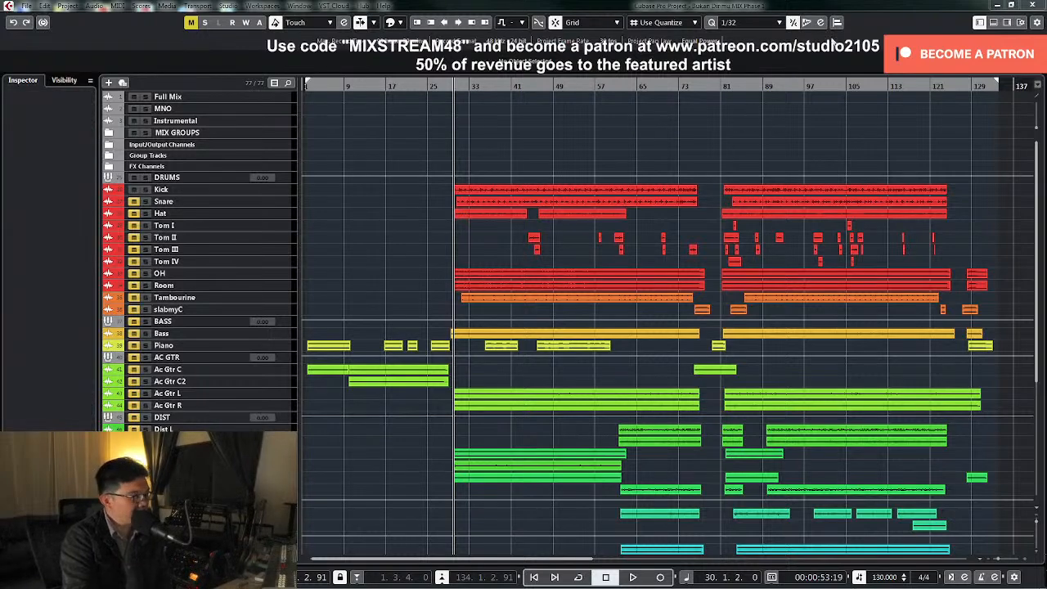
pyautogui.click(994, 23)
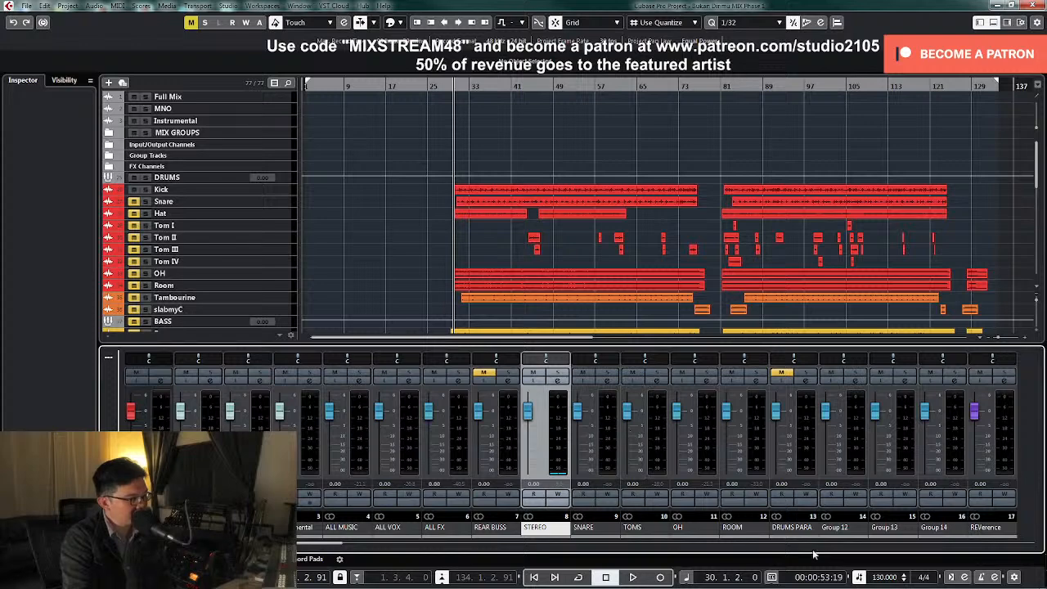
pyautogui.moveTo(337, 543); pyautogui.dragTo(612, 547)
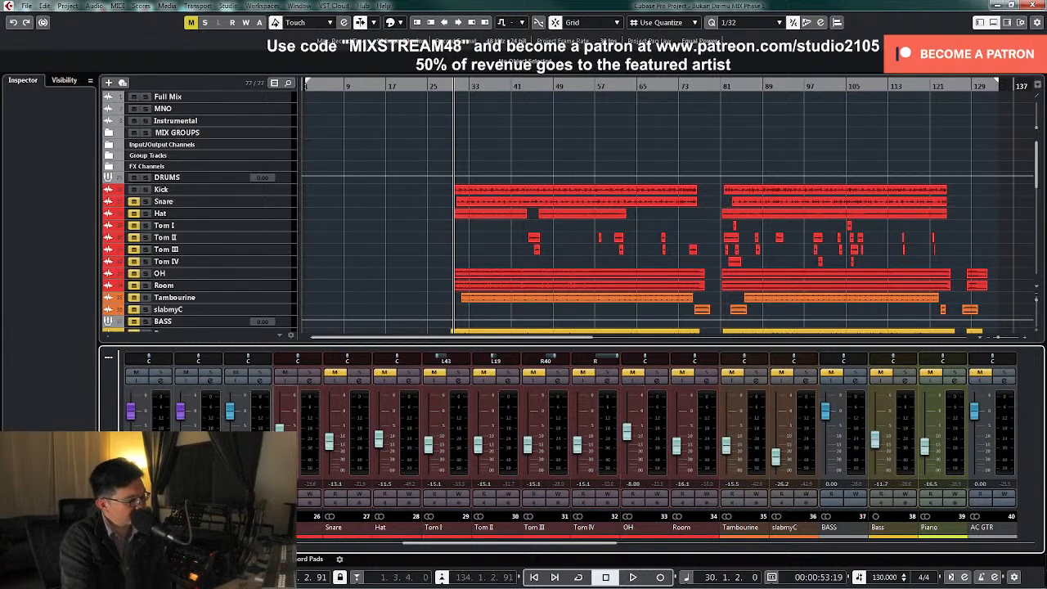
# Select the Kick track and enlarge it to show its waveform
pyautogui.moveTo(280, 434); pyautogui.dragTo(280, 430)
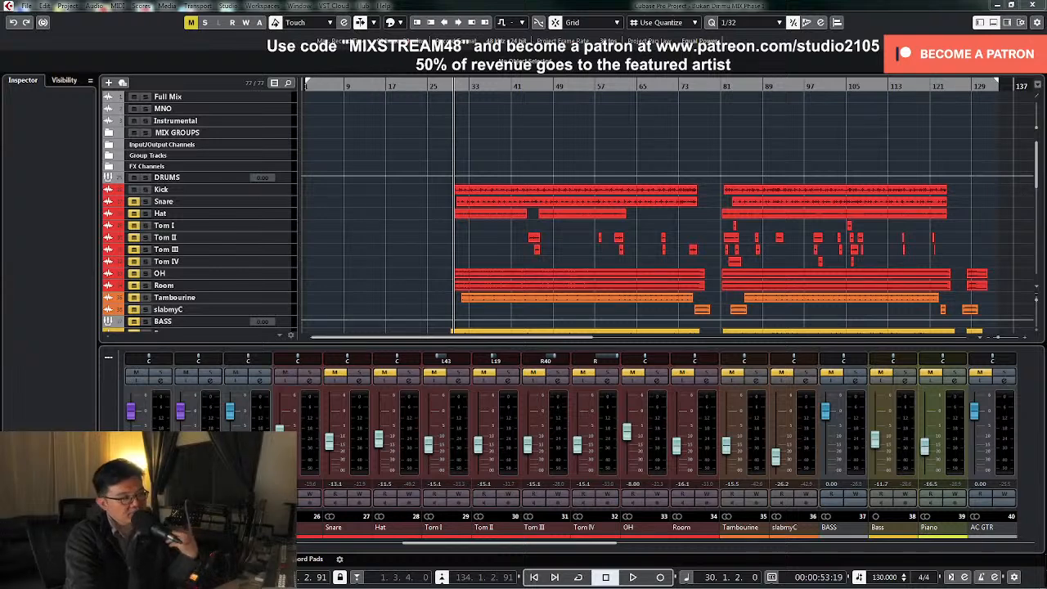
pyautogui.click(286, 190)
pyautogui.press('z')
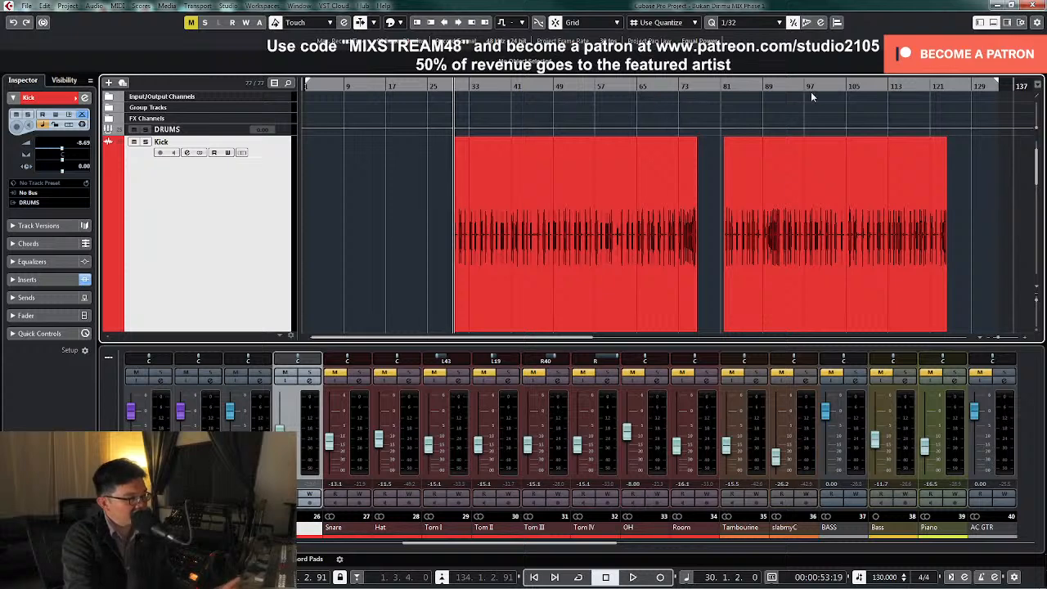
# Raise the Kick channel's level to -2.00 dB while playing sections from about bars 57 and 105
pyautogui.click(742, 87)
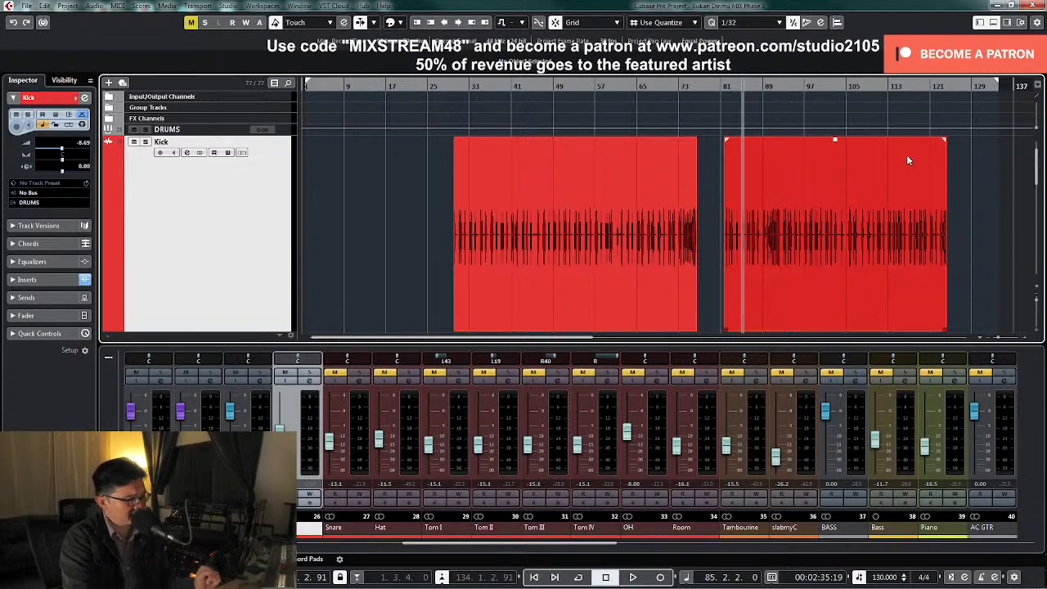
pyautogui.click(597, 86)
pyautogui.press('space')
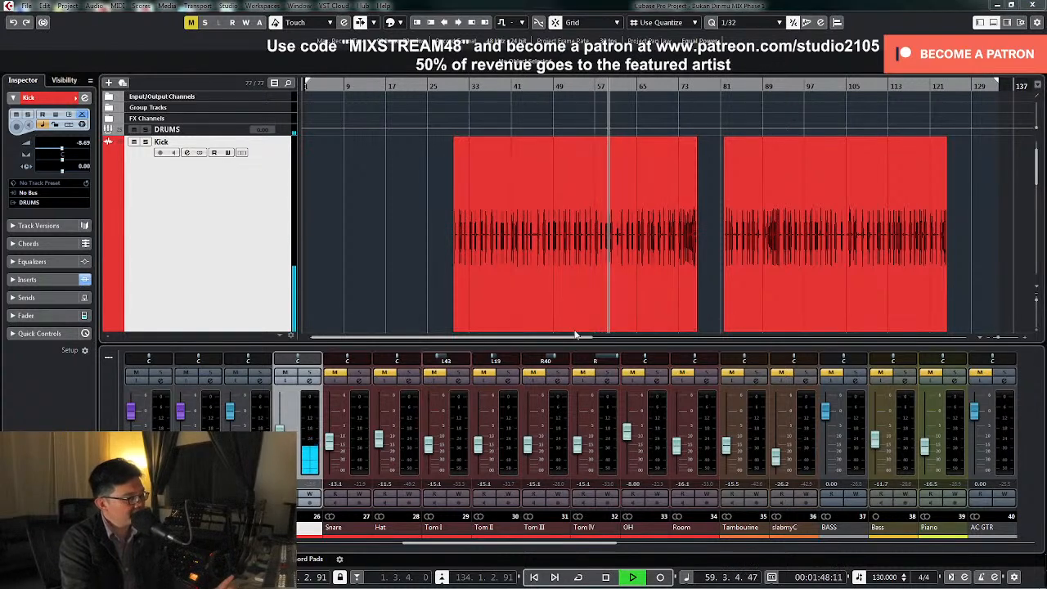
pyautogui.moveTo(281, 430); pyautogui.dragTo(292, 421)
pyautogui.press('space')
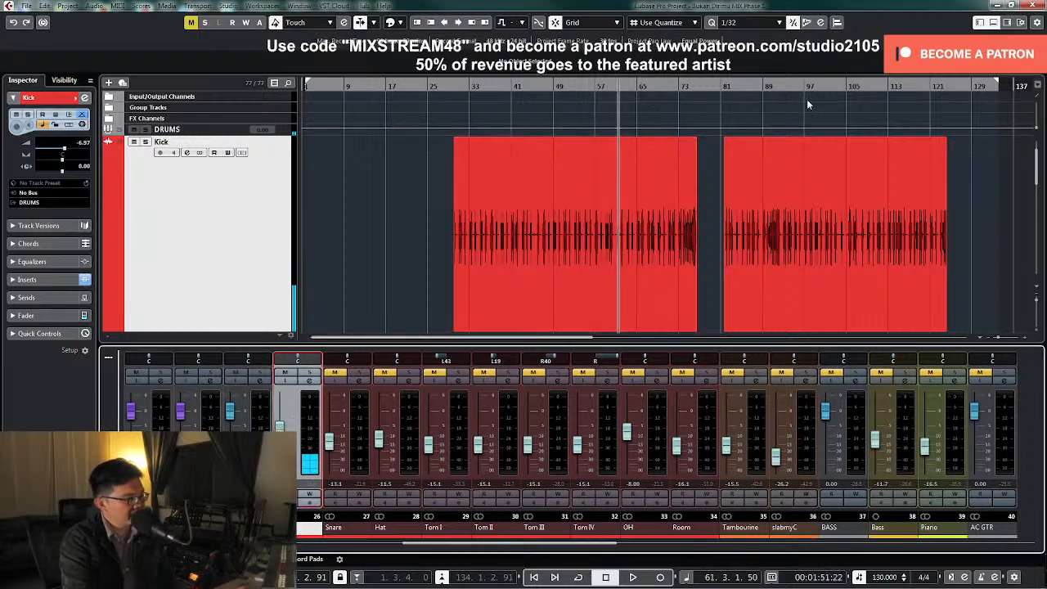
pyautogui.click(857, 90)
pyautogui.press('space')
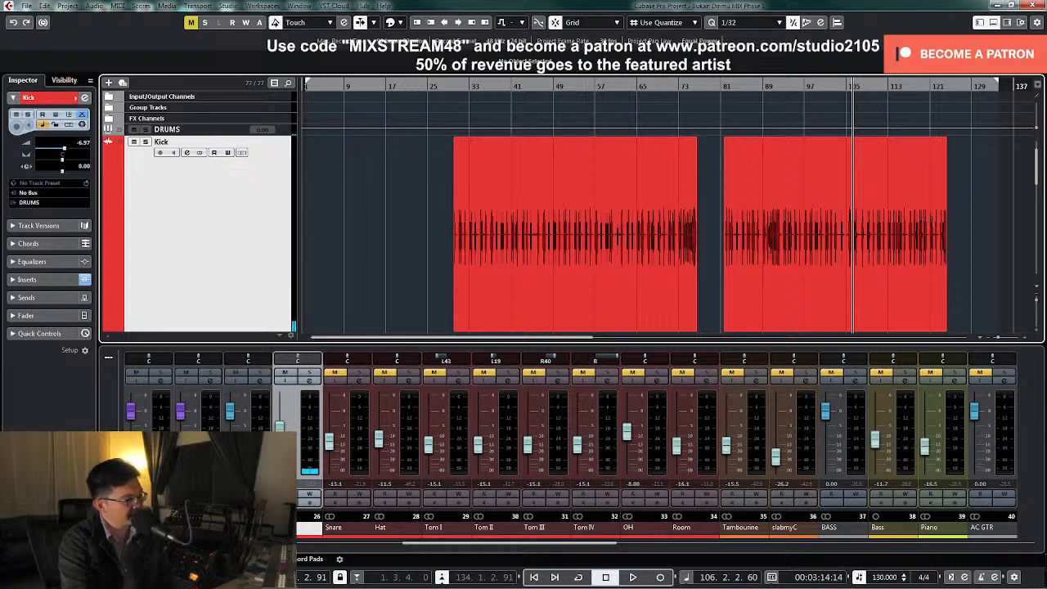
pyautogui.moveTo(280, 427); pyautogui.dragTo(280, 421)
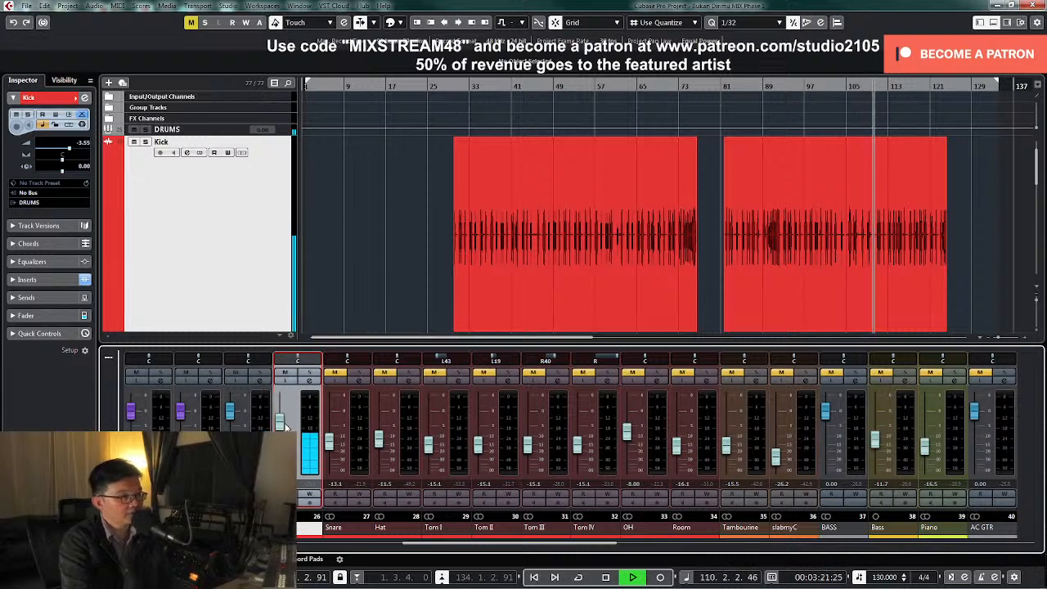
pyautogui.moveTo(284, 427); pyautogui.dragTo(285, 425)
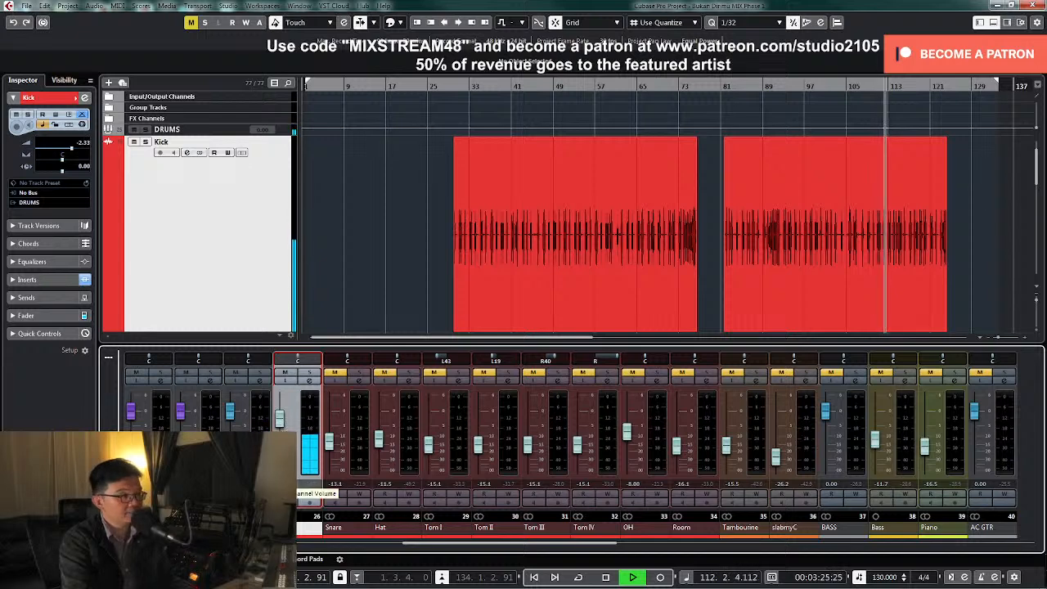
pyautogui.scroll(1, 280, 425)
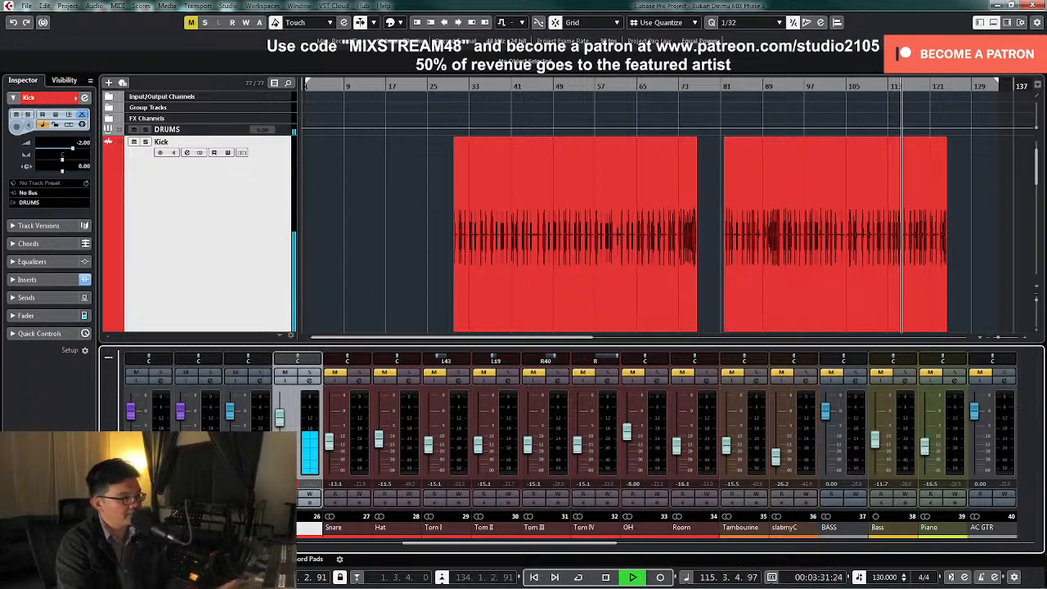
# Check the kick's level in the Master channel's settings during playback, stop playback and close the settings
pyautogui.click(992, 527)
pyautogui.moveTo(1046, 115); pyautogui.dragTo(620, 125)
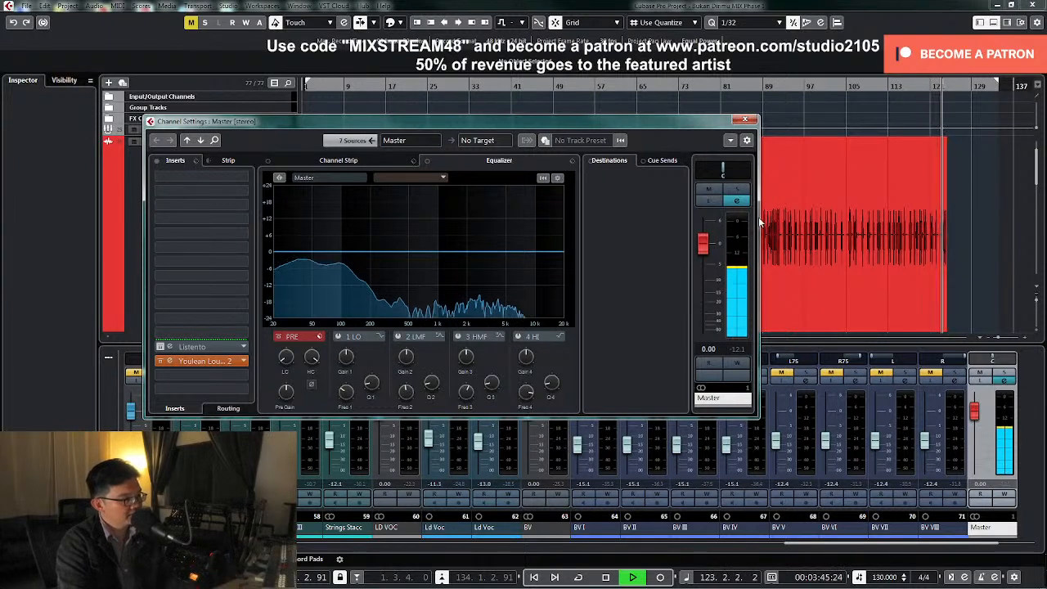
pyautogui.press('space')
pyautogui.click(744, 120)
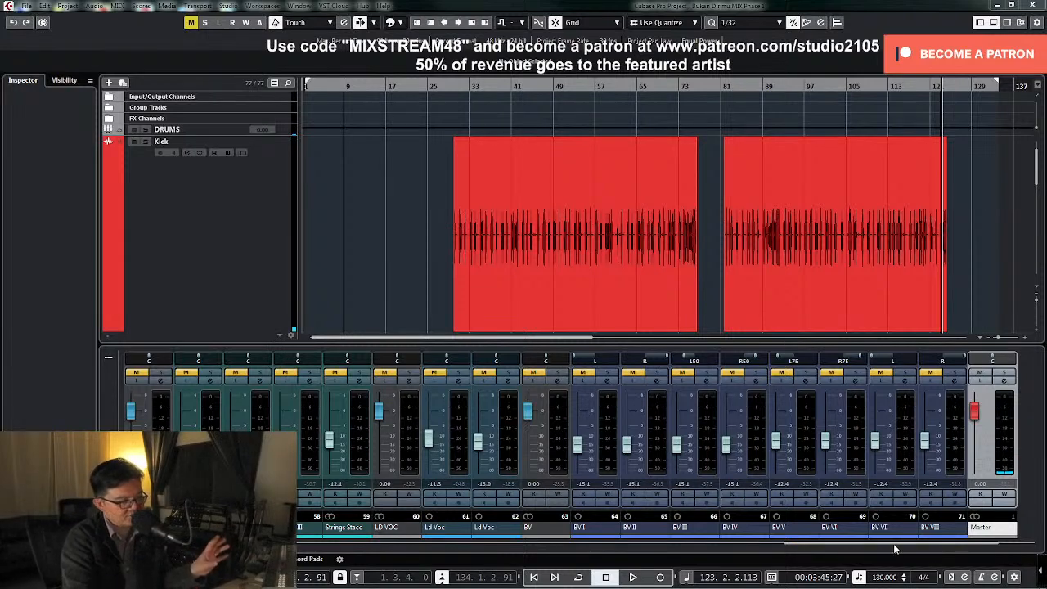
# Open the Kick channel's settings and inspect its Virtual Tape Machines insert
pyautogui.moveTo(893, 547); pyautogui.dragTo(477, 554)
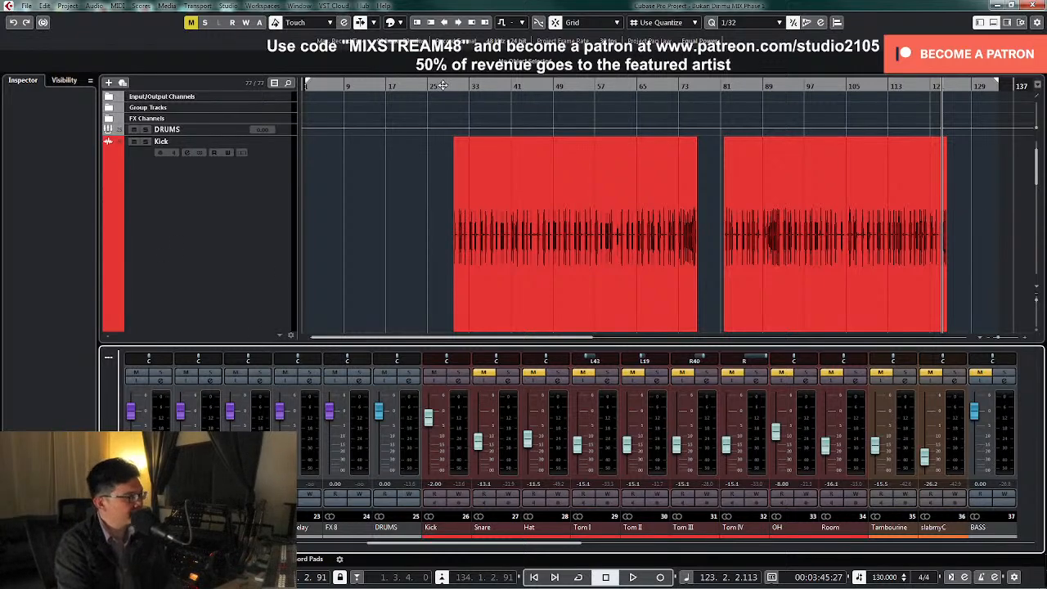
pyautogui.click(454, 400)
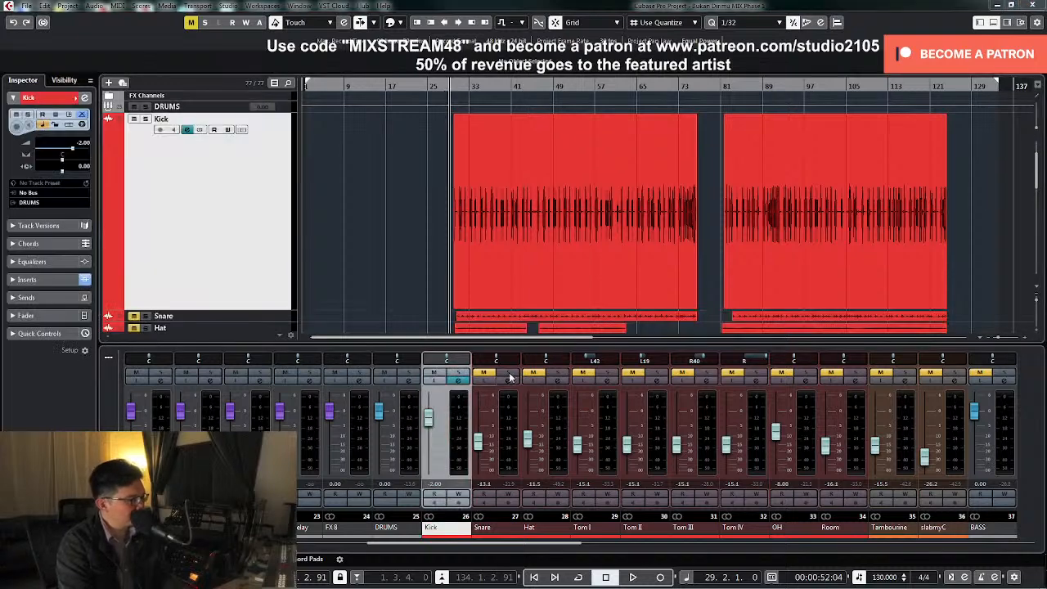
pyautogui.moveTo(1046, 164); pyautogui.dragTo(501, 160)
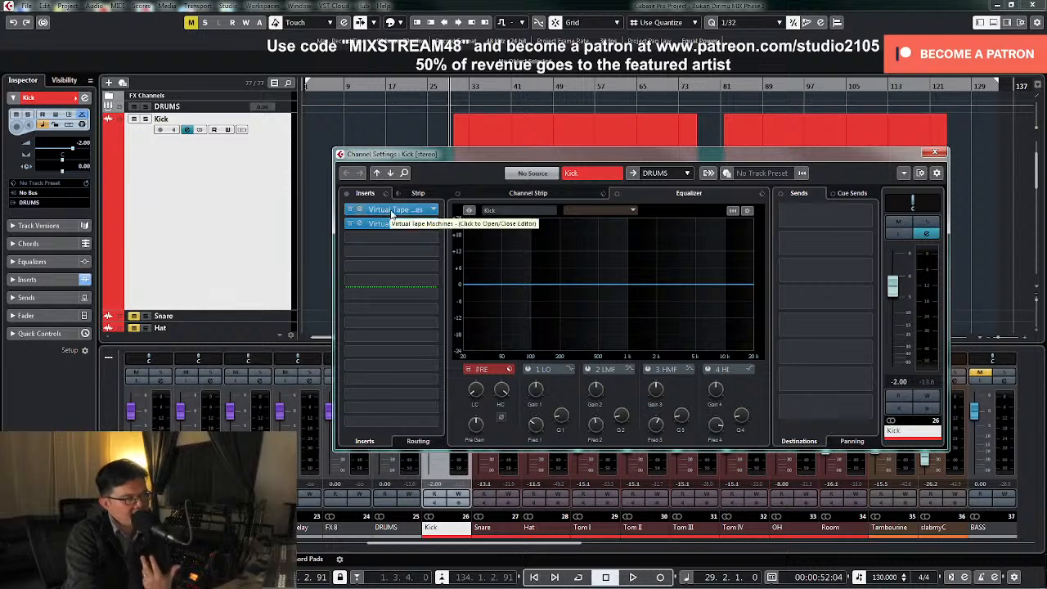
pyautogui.click(392, 214)
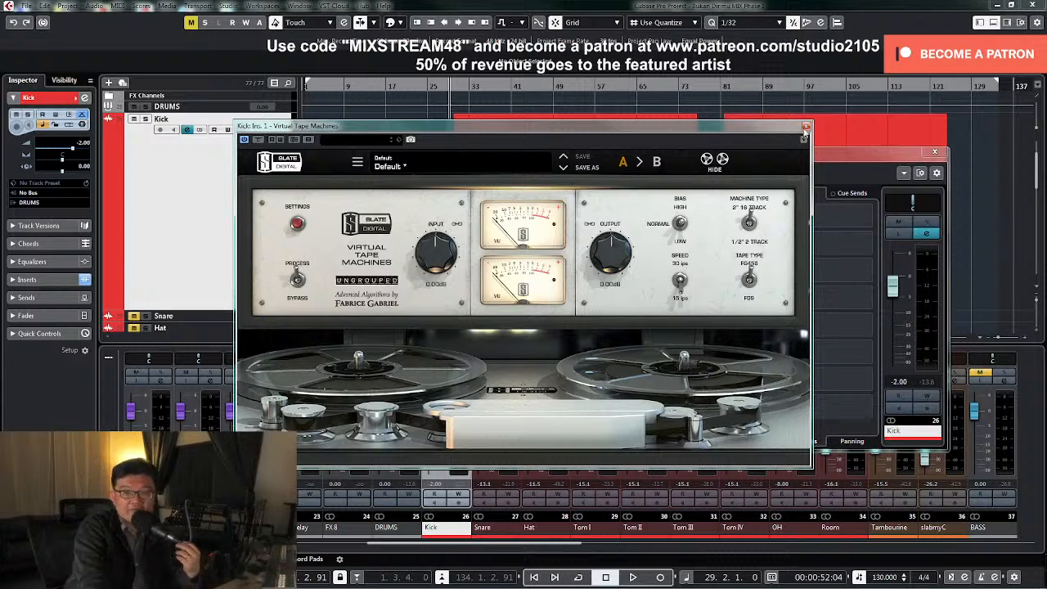
pyautogui.click(805, 127)
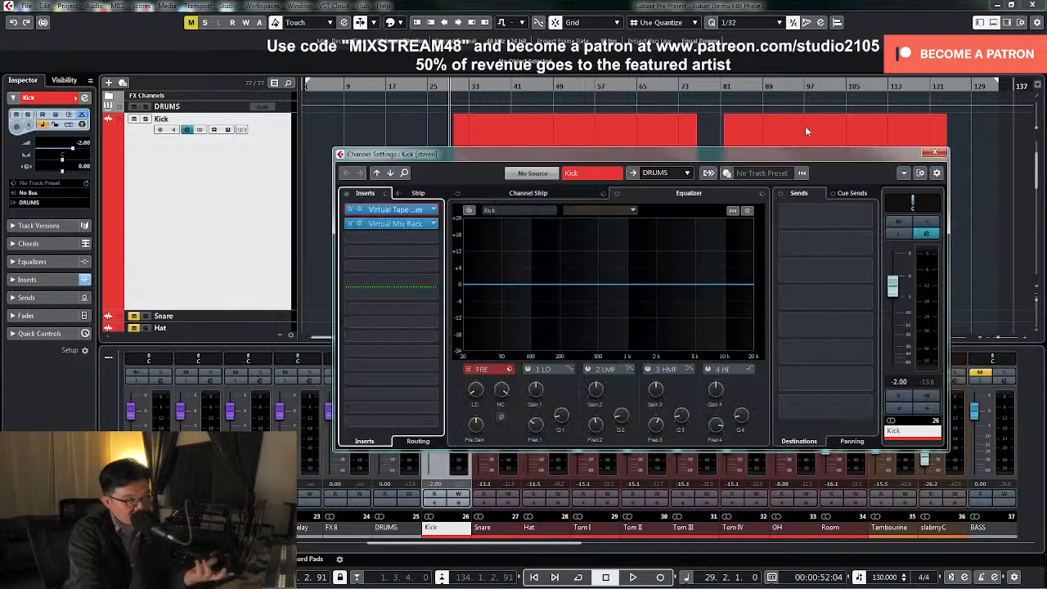
# Open the Kick's Virtual Mix Rack and Virtual Tape Machines inserts and arrange their windows side by side
pyautogui.click(394, 225)
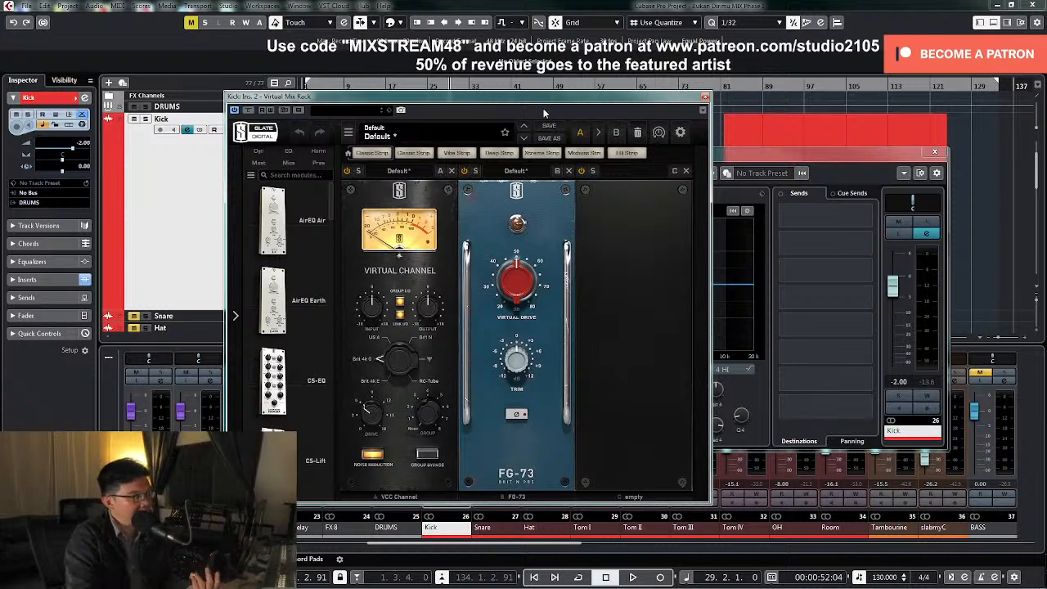
pyautogui.moveTo(544, 101); pyautogui.dragTo(772, 94)
pyautogui.click(397, 205)
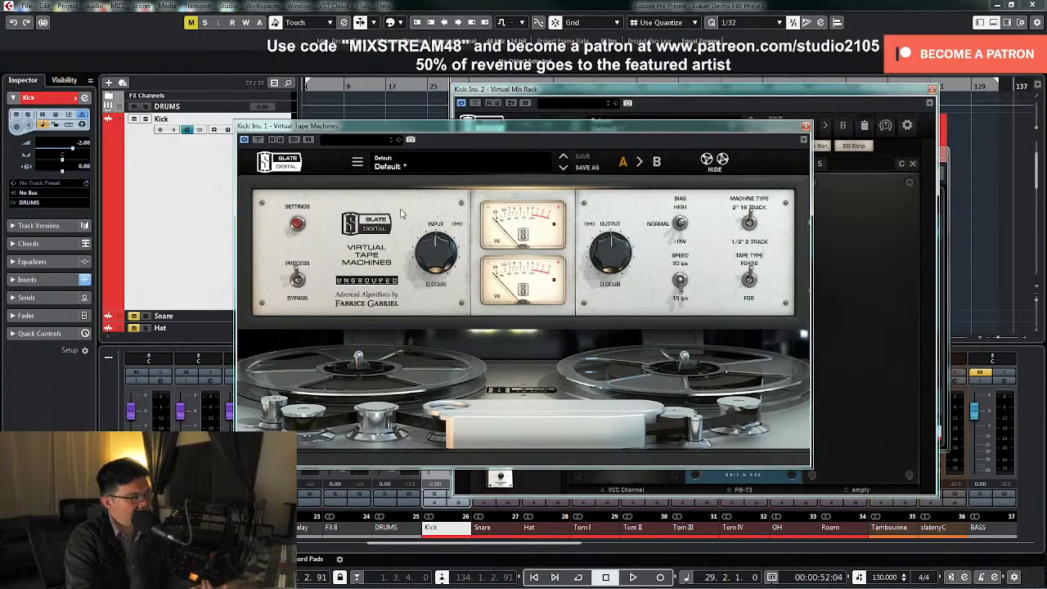
pyautogui.moveTo(570, 129); pyautogui.dragTo(368, 123)
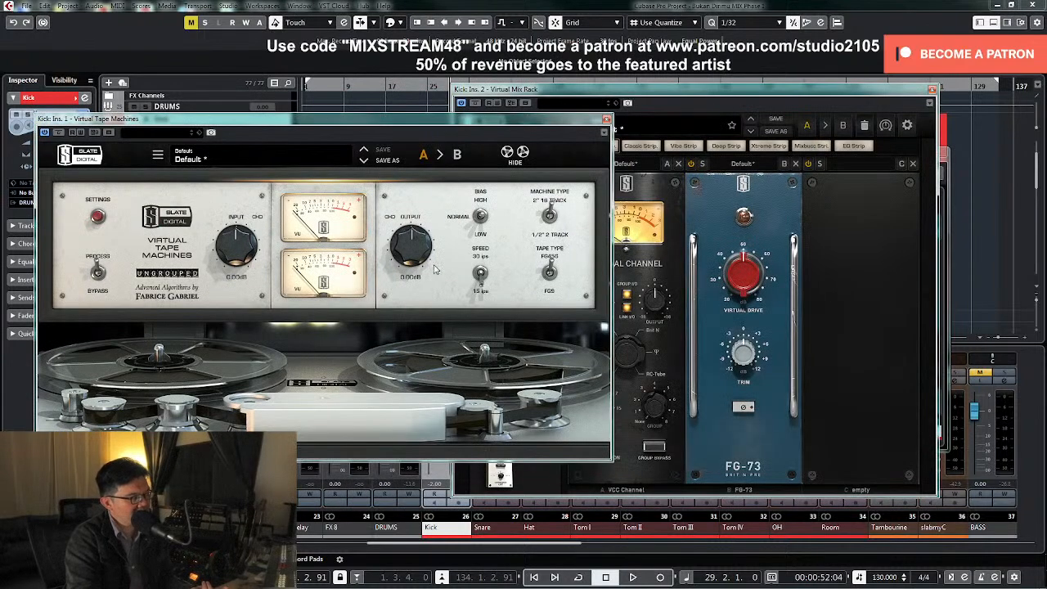
pyautogui.moveTo(731, 100); pyautogui.dragTo(802, 95)
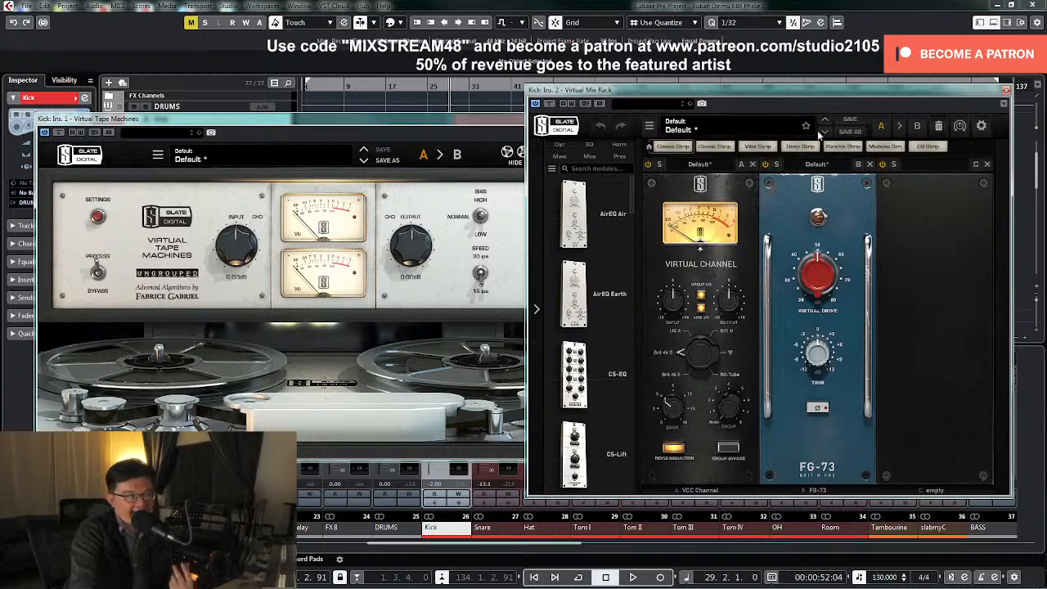
# Close the Kick's Virtual Mix Rack, Virtual Tape Machines and channel settings windows
pyautogui.click(1005, 90)
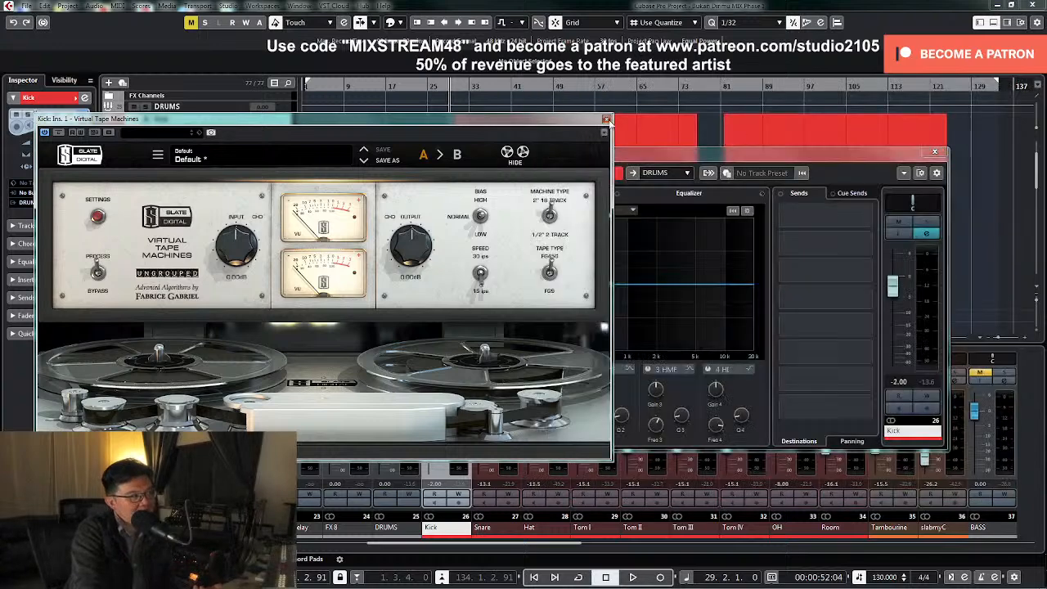
pyautogui.click(606, 120)
pyautogui.click(935, 154)
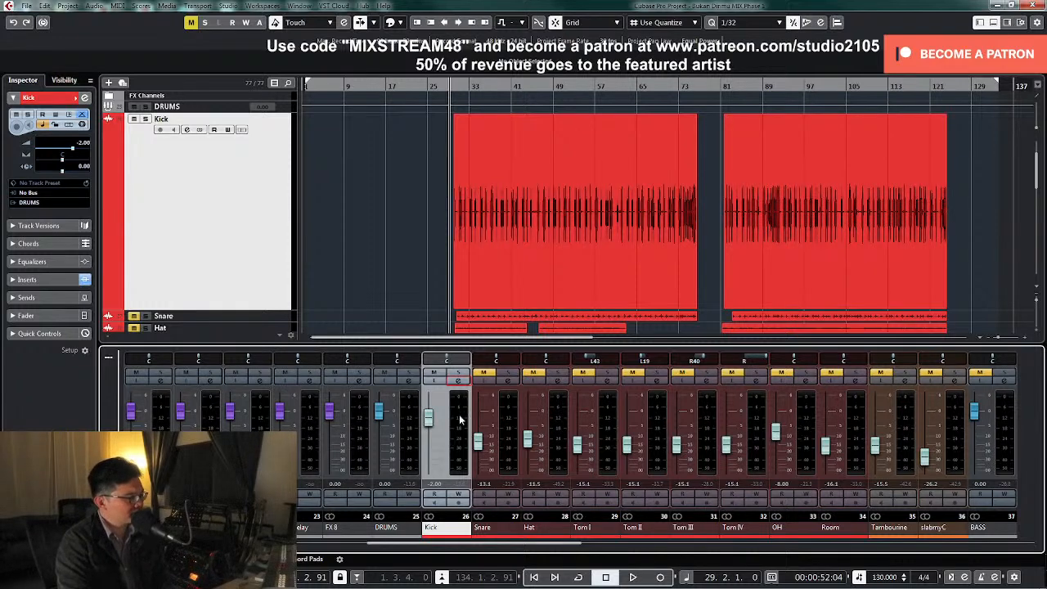
# Play the kick and add an FG-Dynamics module to the empty third slot of its Virtual Mix Rack insert
pyautogui.click(457, 384)
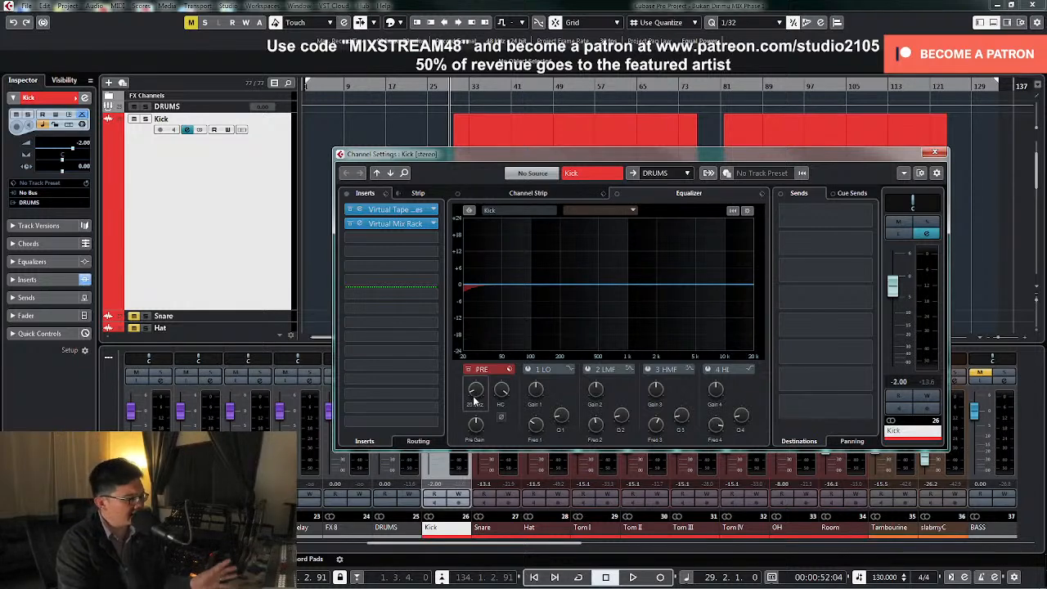
pyautogui.press('space')
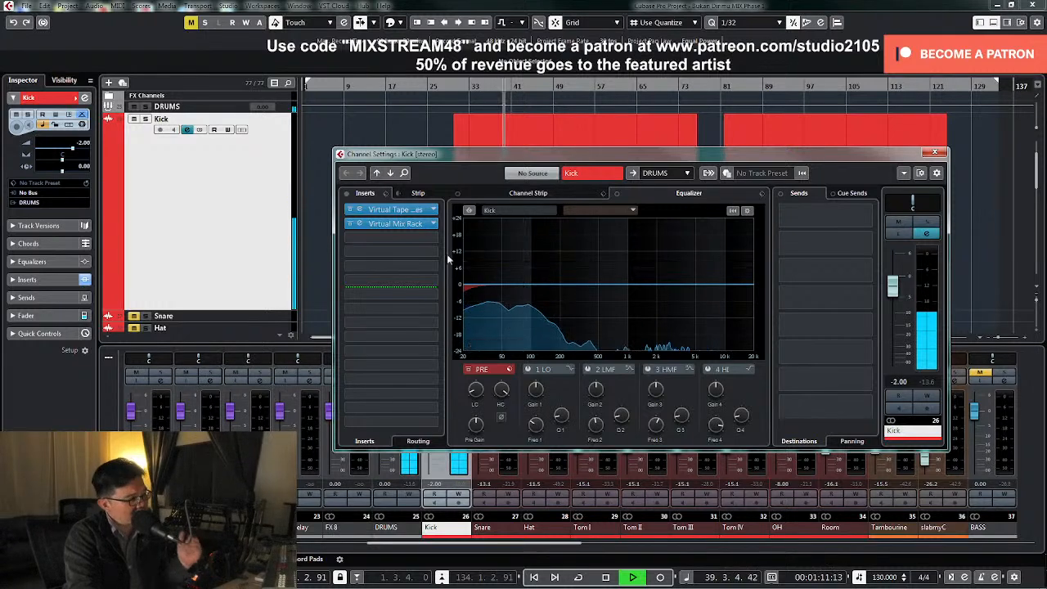
pyautogui.click(409, 224)
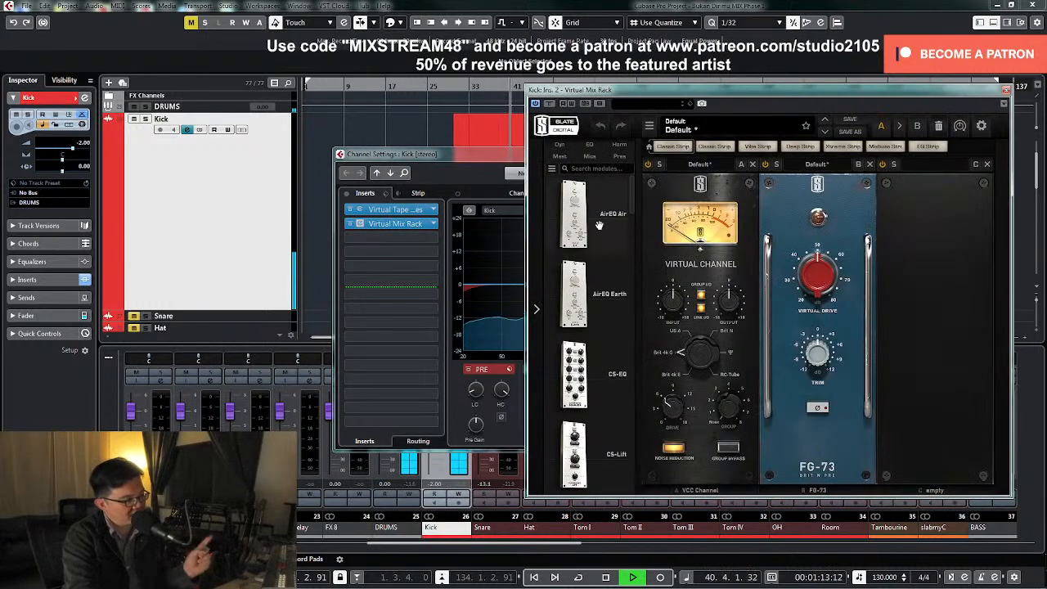
pyautogui.scroll(-8, 637, 280)
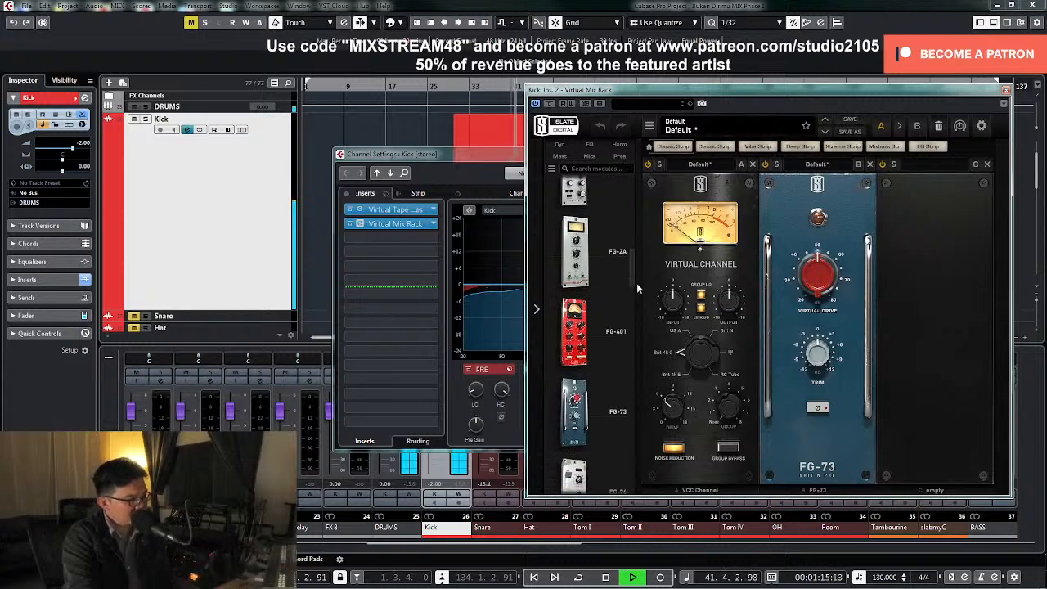
pyautogui.moveTo(633, 281); pyautogui.dragTo(765, 391)
pyautogui.press('space')
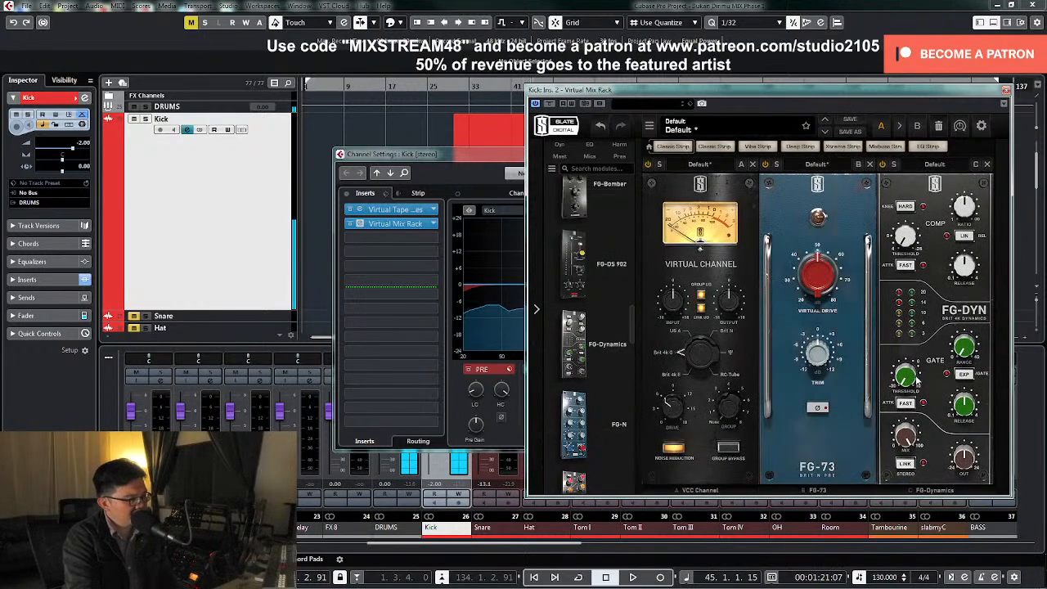
# Adjust the FG-Dynamics compressor threshold while the kick plays
pyautogui.moveTo(908, 241)
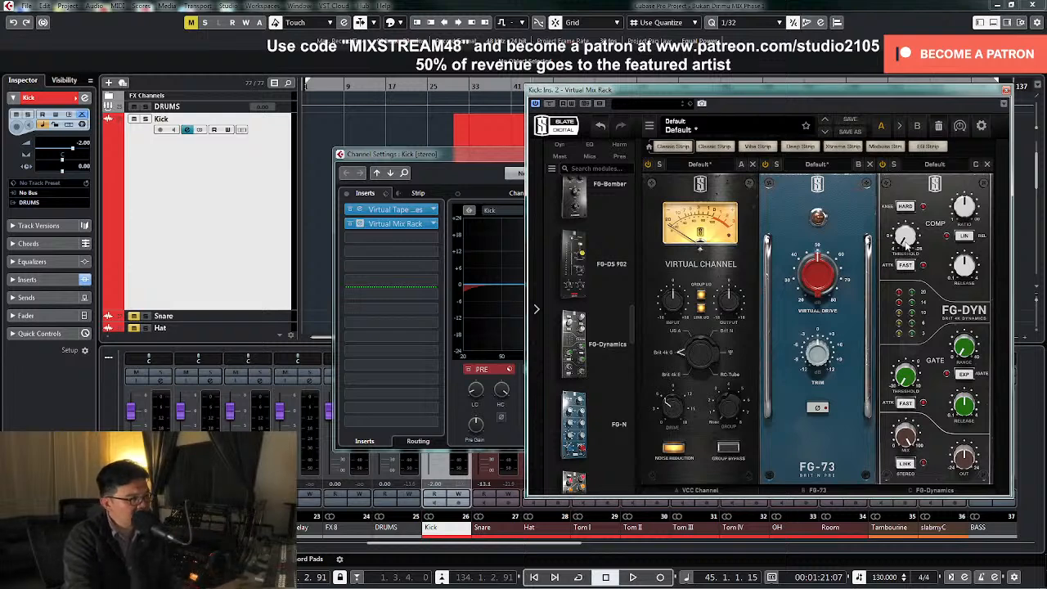
pyautogui.press('space')
pyautogui.moveTo(906, 238); pyautogui.dragTo(904, 192)
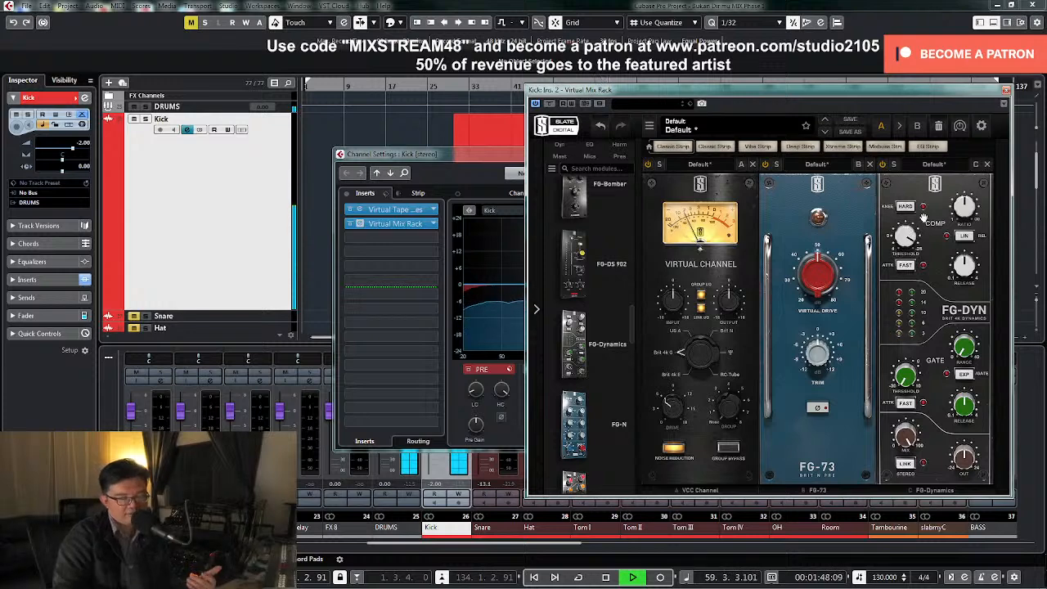
pyautogui.press('space')
# Replay the kick from about bar 31, fine-tune the FG-Dynamics output level and close the Virtual Mix Rack
pyautogui.click(464, 89)
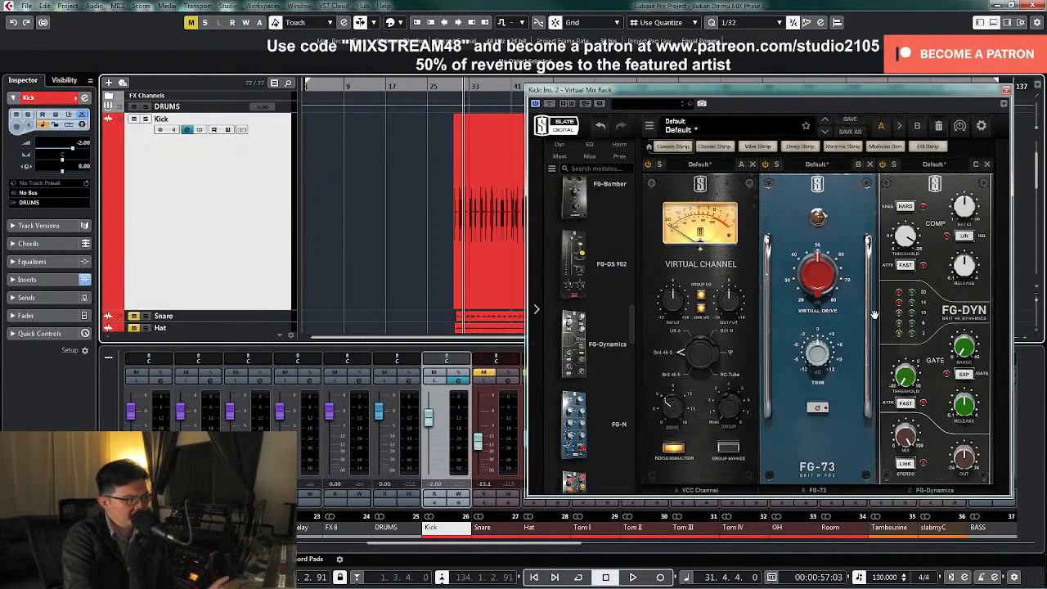
pyautogui.press('space')
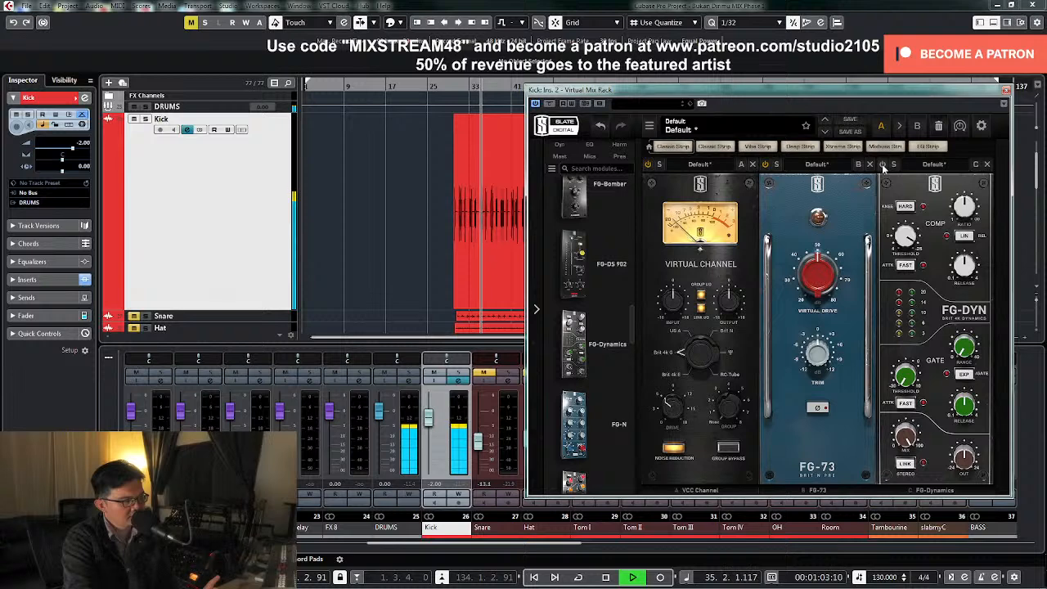
pyautogui.moveTo(963, 460)
pyautogui.moveTo(964, 459); pyautogui.dragTo(966, 468)
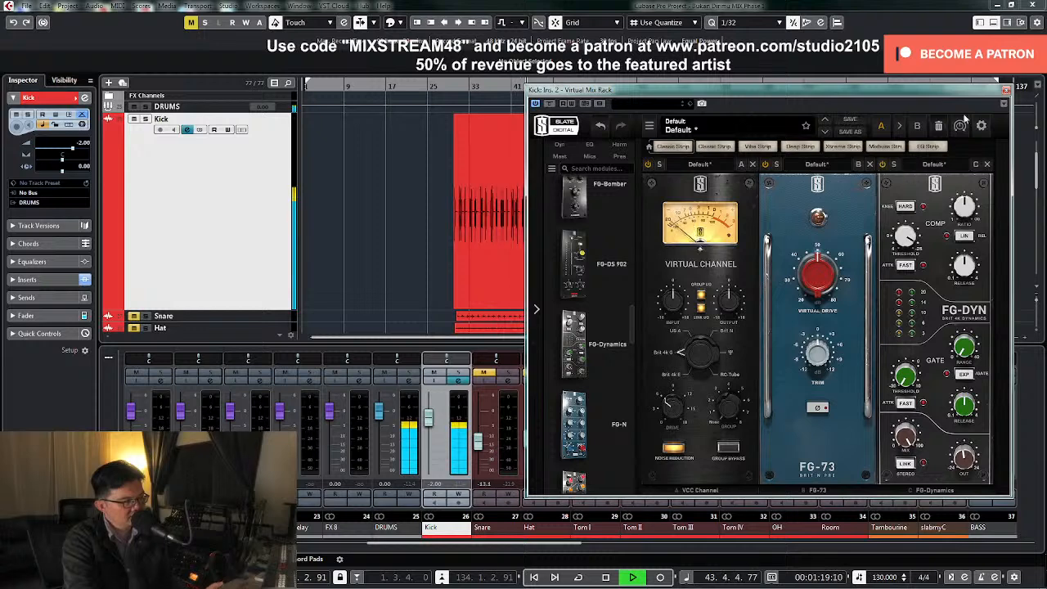
pyautogui.press('space')
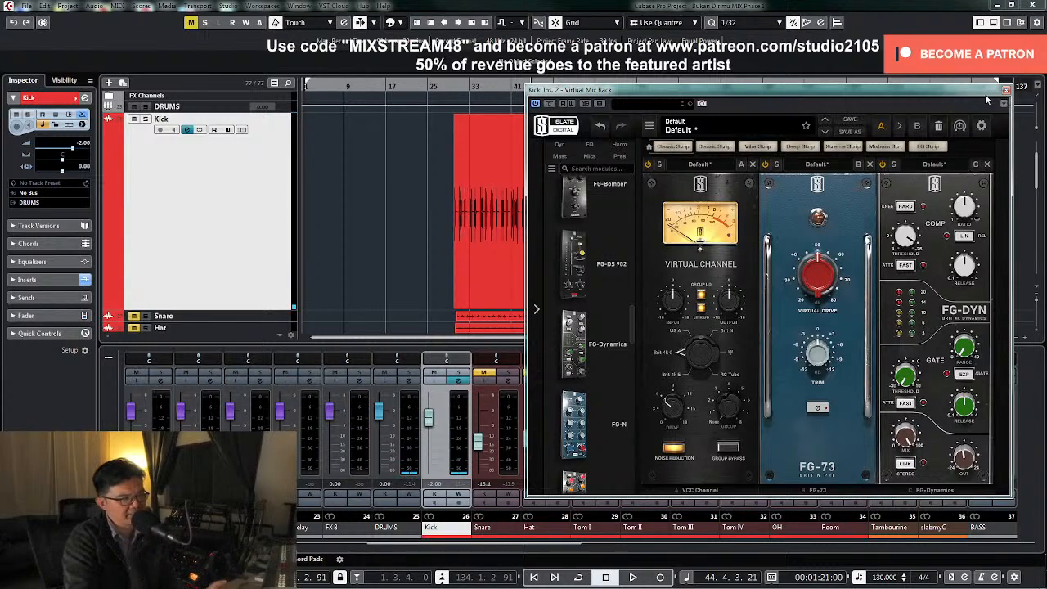
pyautogui.click(1005, 91)
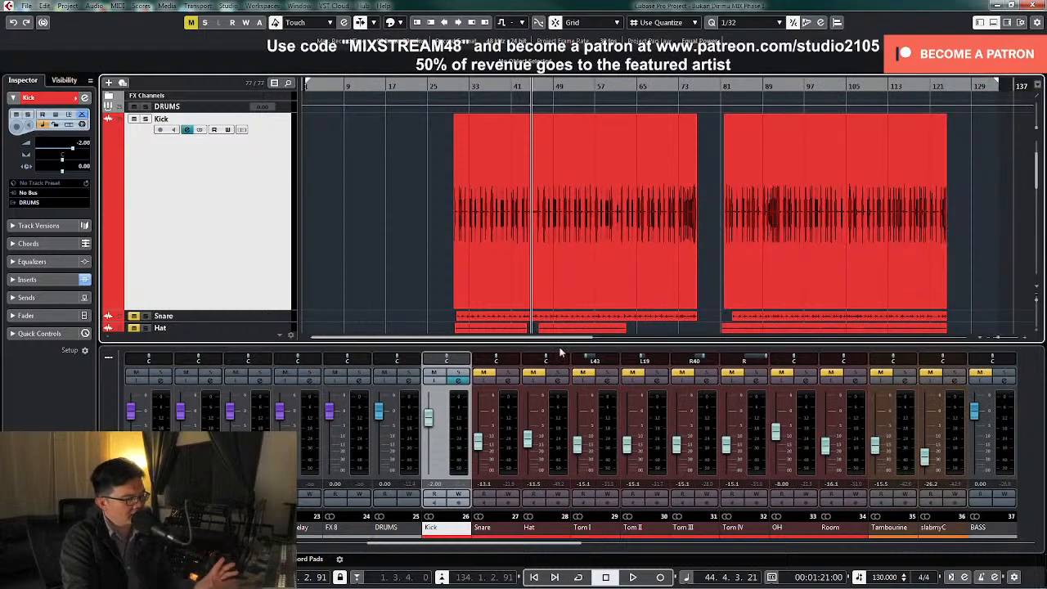
# Reopen the Kick's Virtual Mix Rack and add an FG-A equalizer after FG-Dynamics, with the whole rack in view
pyautogui.click(460, 381)
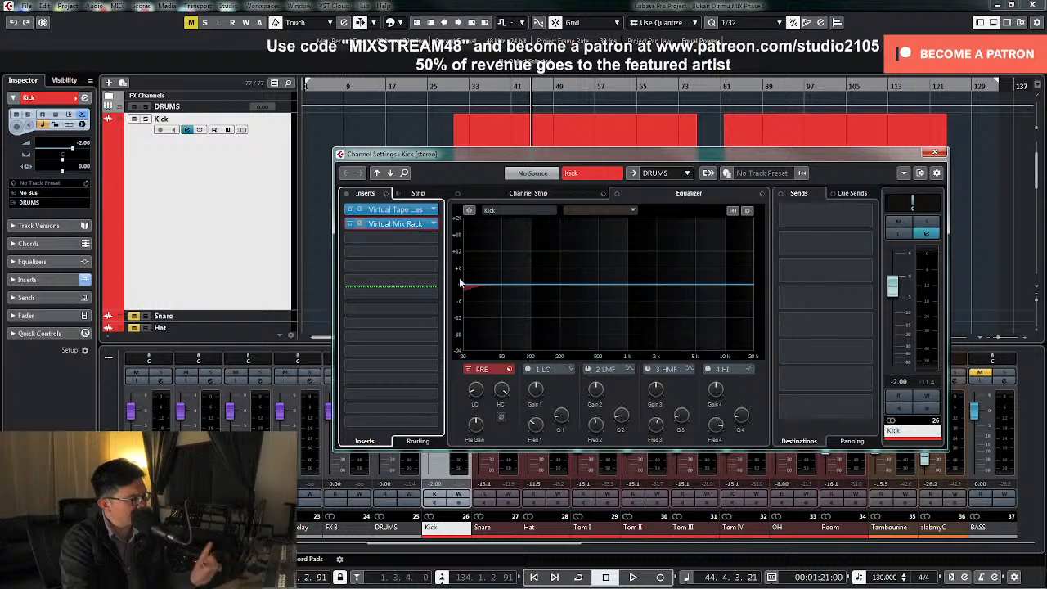
pyautogui.click(409, 225)
pyautogui.moveTo(631, 211); pyautogui.dragTo(1014, 319)
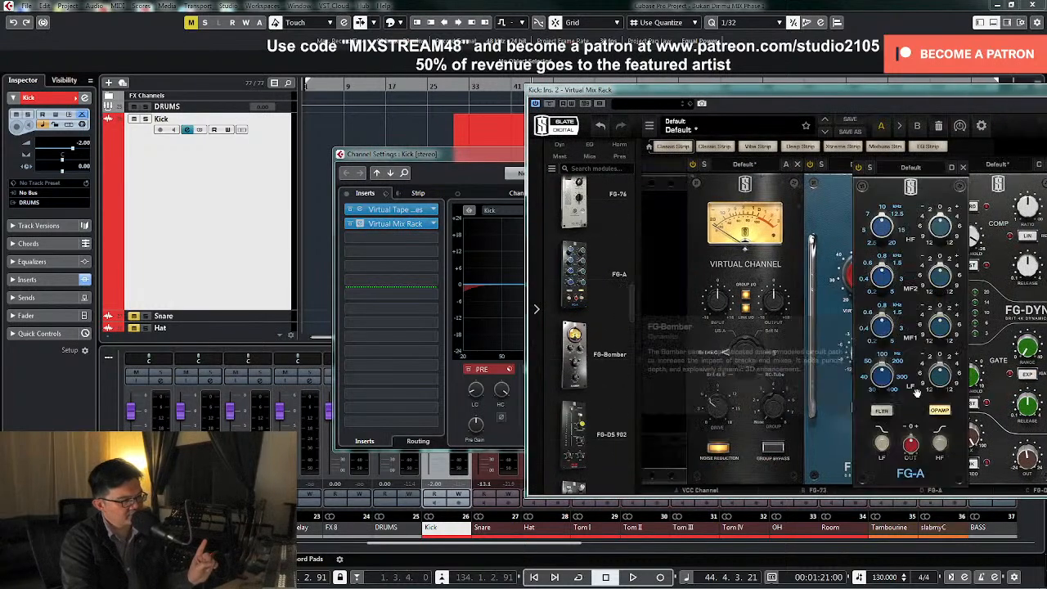
pyautogui.moveTo(874, 97); pyautogui.dragTo(561, 98)
# During playback, set the FG-A's MF1 band to 200 Hz with a -2.00 dB gain and cut the MF2 band
pyautogui.moveTo(710, 324); pyautogui.dragTo(710, 395)
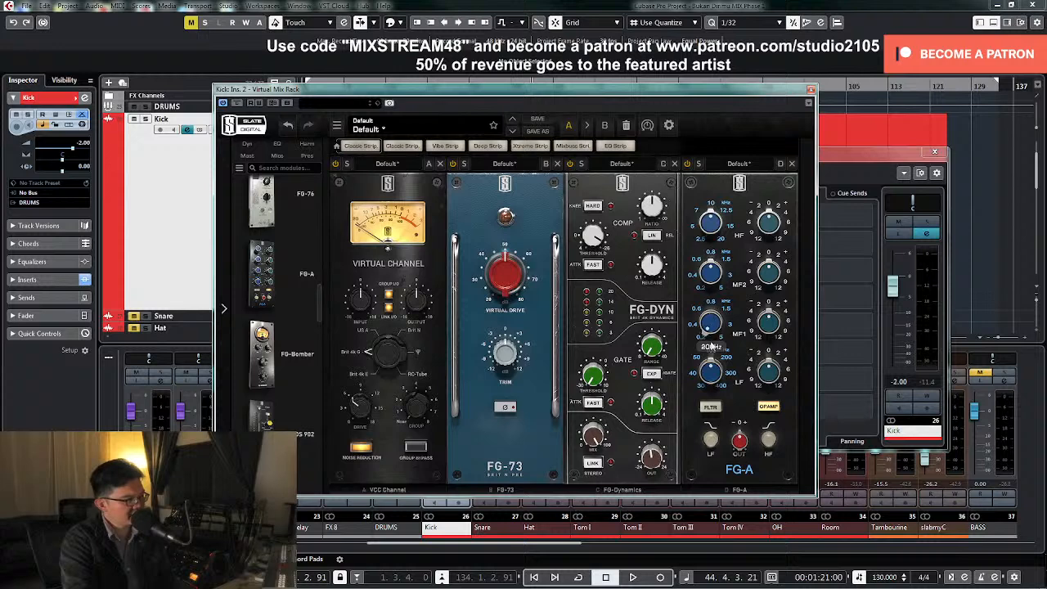
pyautogui.press('space')
pyautogui.moveTo(769, 324); pyautogui.dragTo(769, 332)
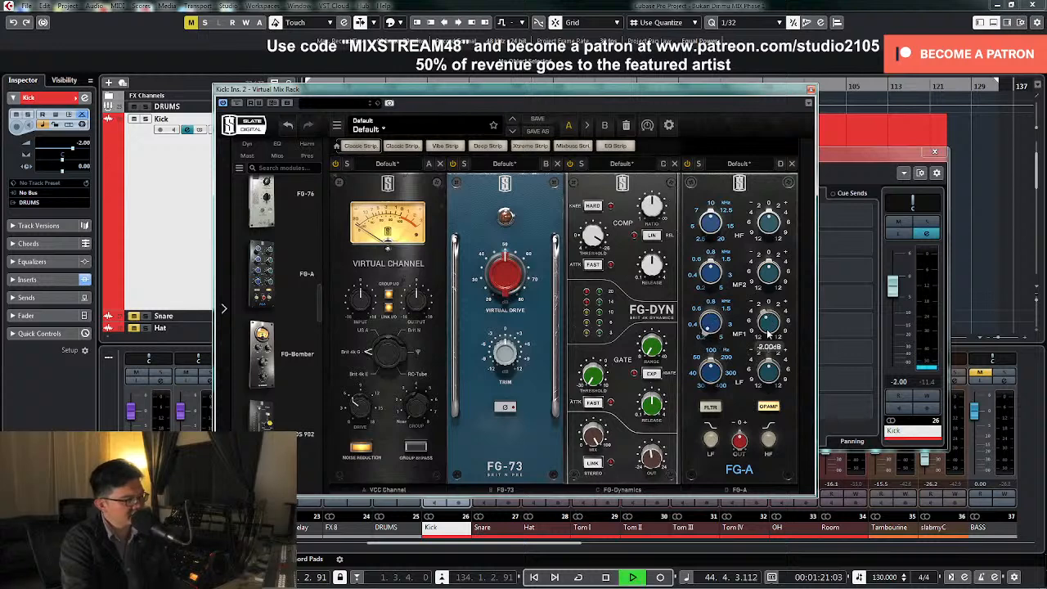
pyautogui.moveTo(769, 272); pyautogui.dragTo(769, 286)
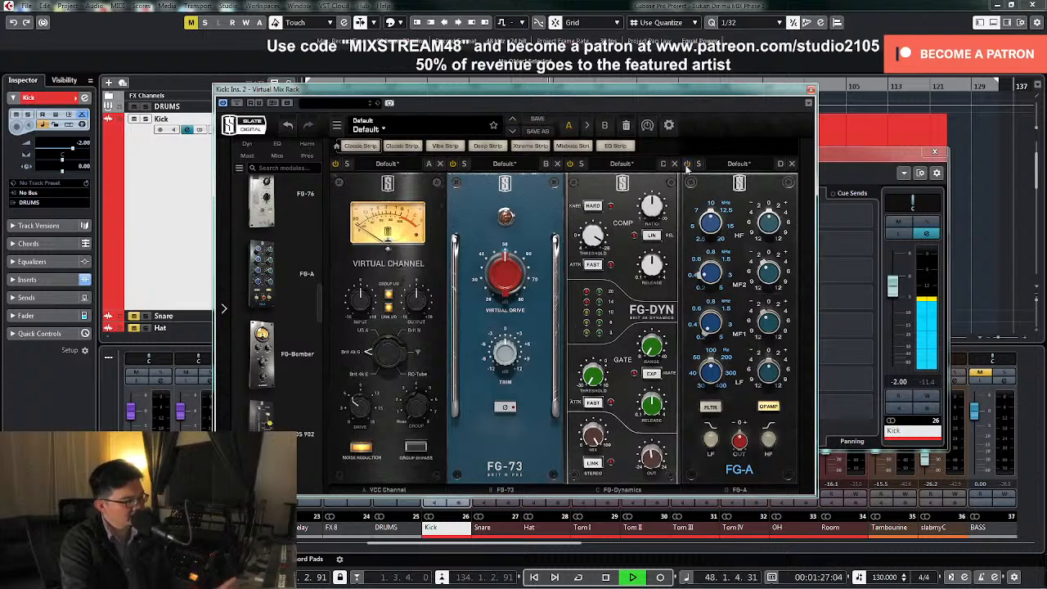
pyautogui.click(811, 89)
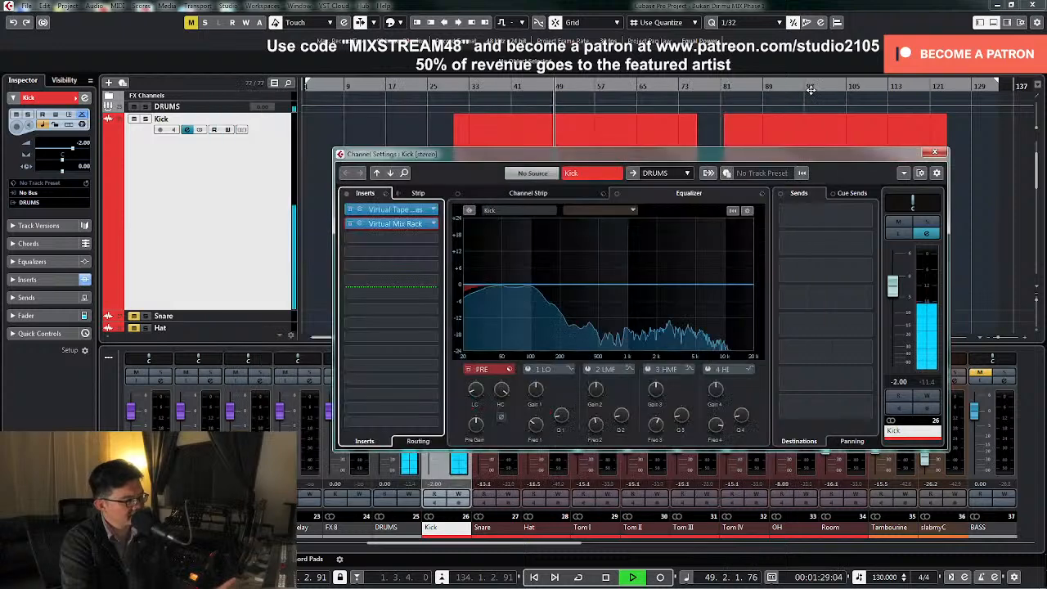
pyautogui.press('space')
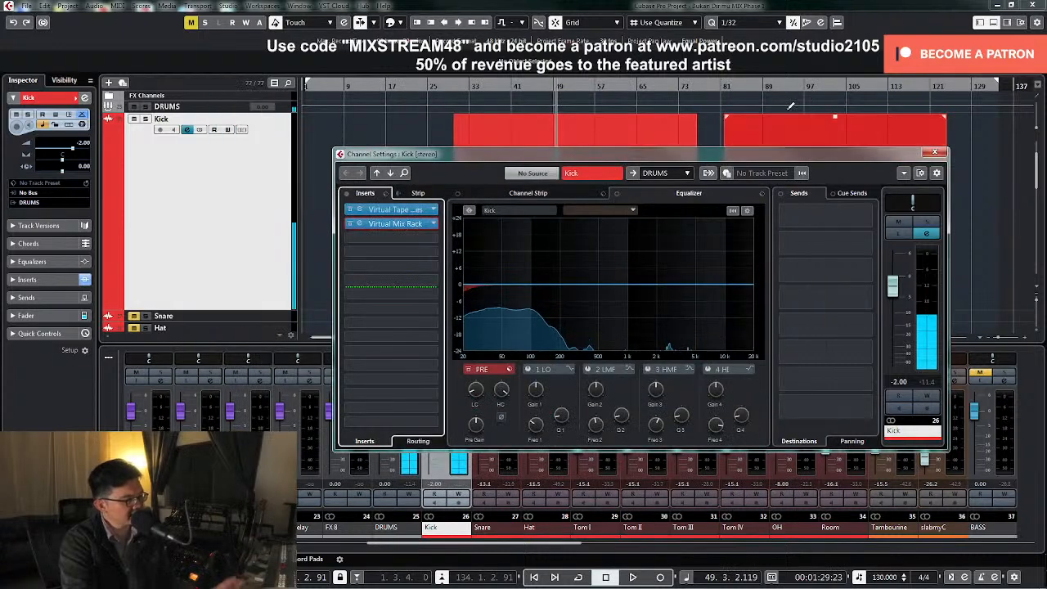
# Insert the Boz Digital Labs Little Clipper distortion plugin in the Kick's third insert slot
pyautogui.click(429, 238)
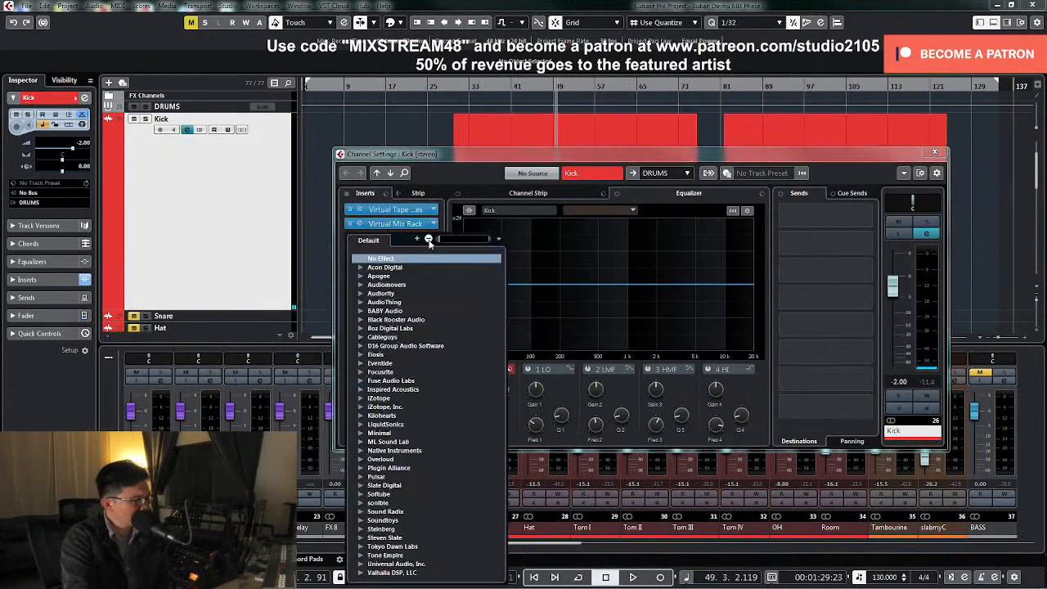
pyautogui.scroll(-2, 396, 456)
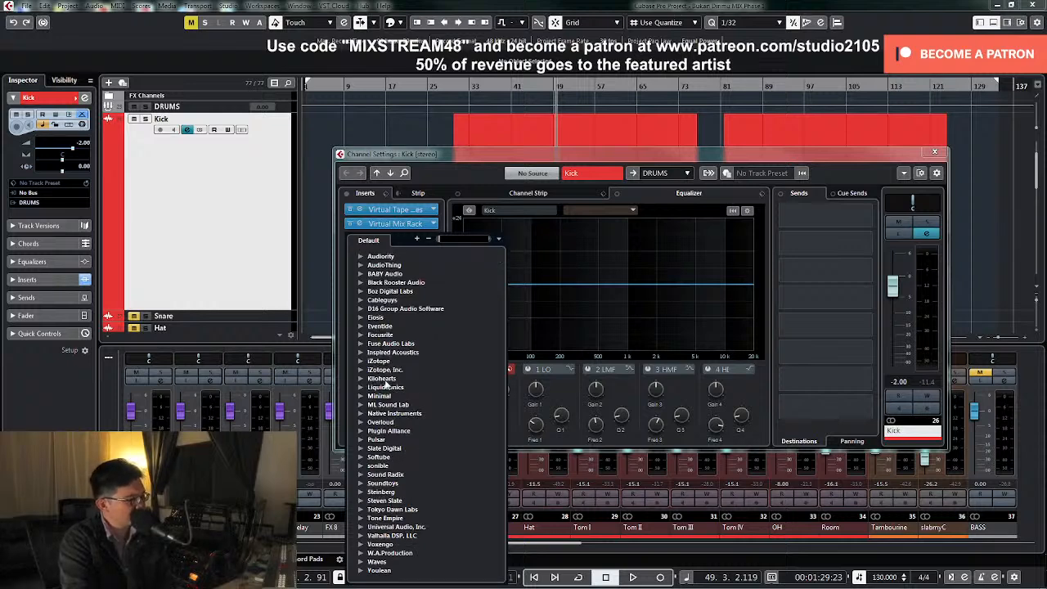
pyautogui.scroll(2, 383, 382)
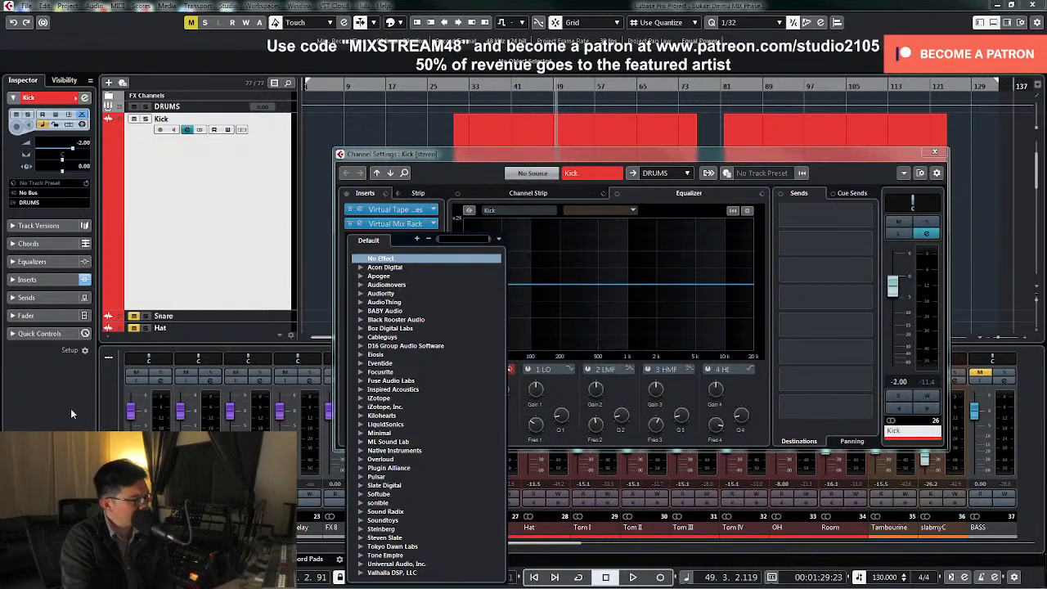
pyautogui.click(360, 328)
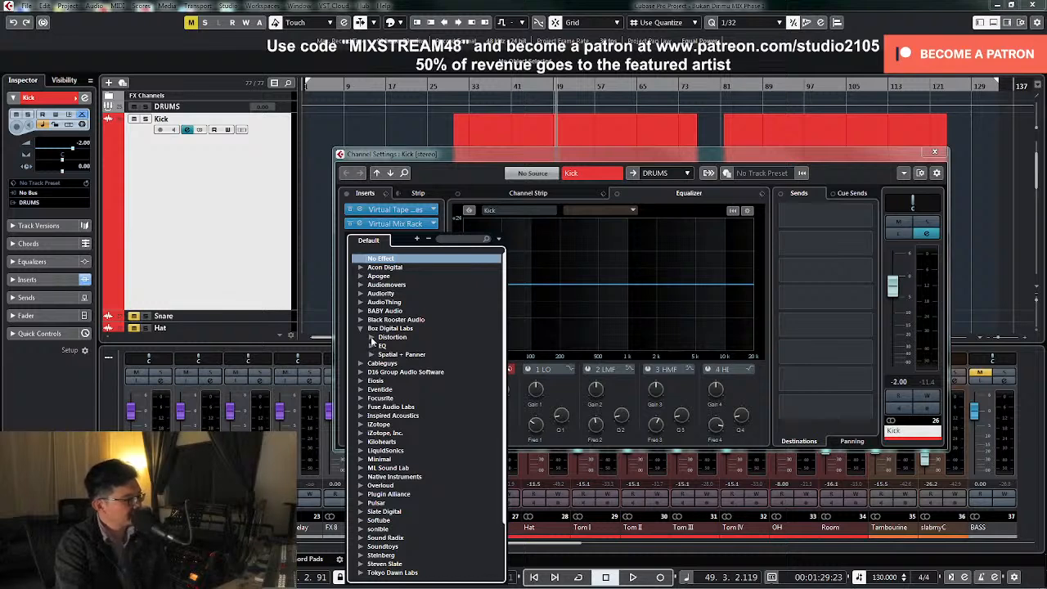
pyautogui.click(372, 337)
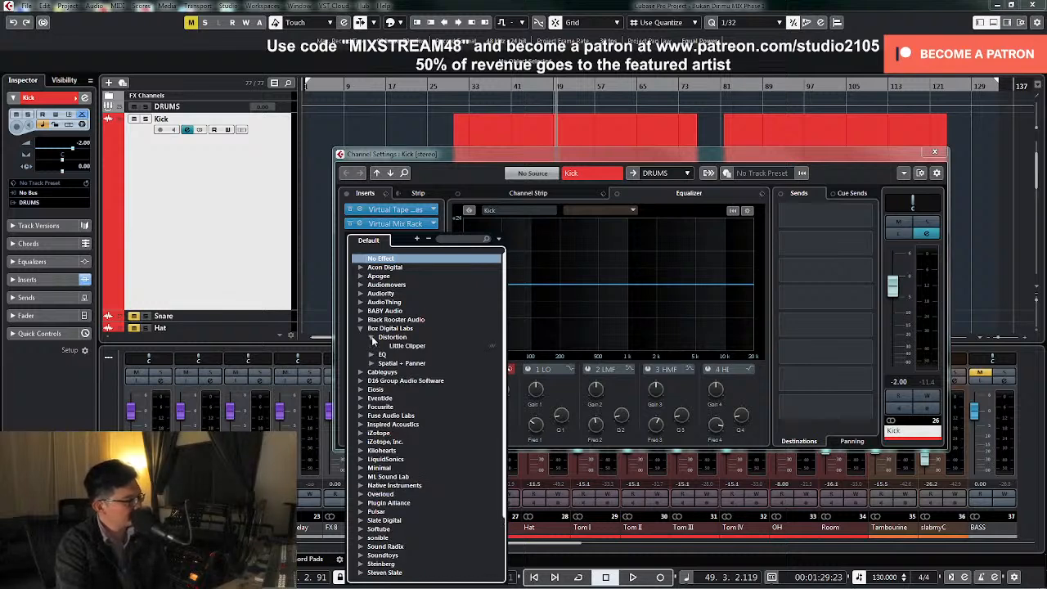
pyautogui.click(413, 349)
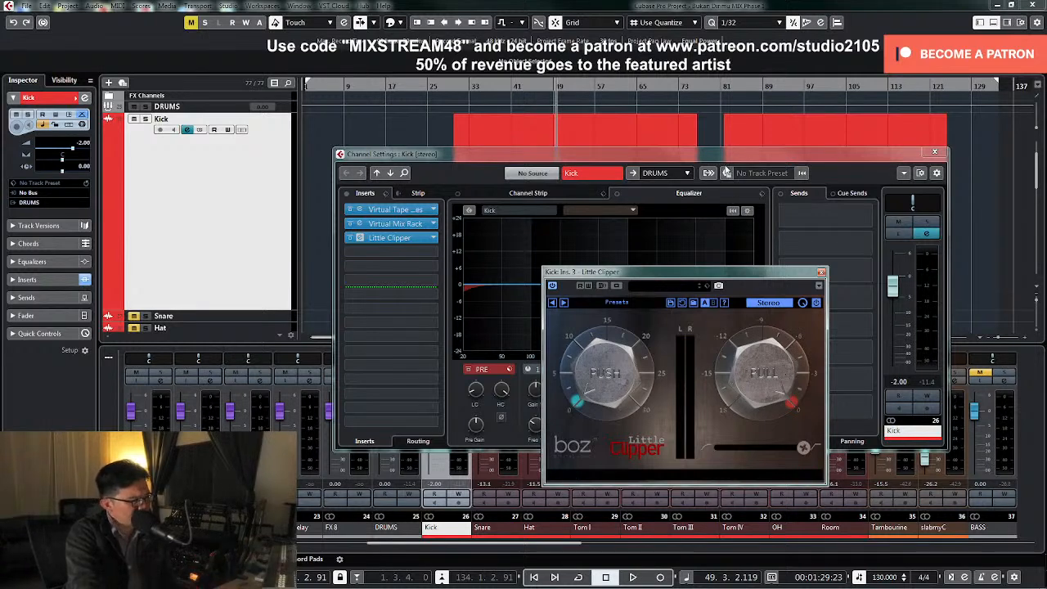
# Lower the Little Clipper's ceiling, audition the kick, and close the plugin and channel settings
pyautogui.moveTo(723, 154); pyautogui.dragTo(627, 224)
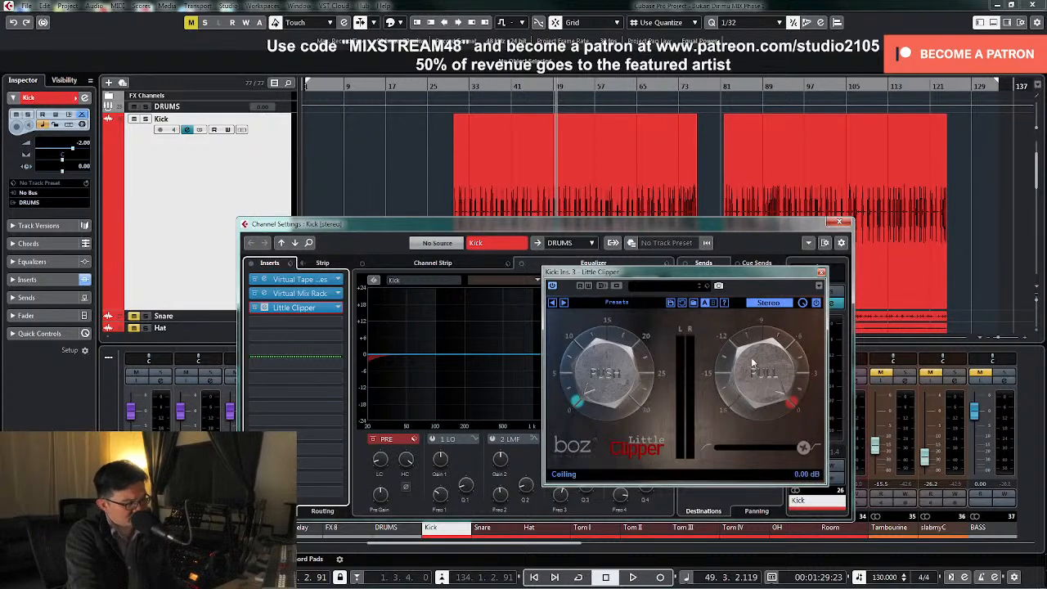
pyautogui.moveTo(745, 364); pyautogui.dragTo(776, 407)
pyautogui.press('space')
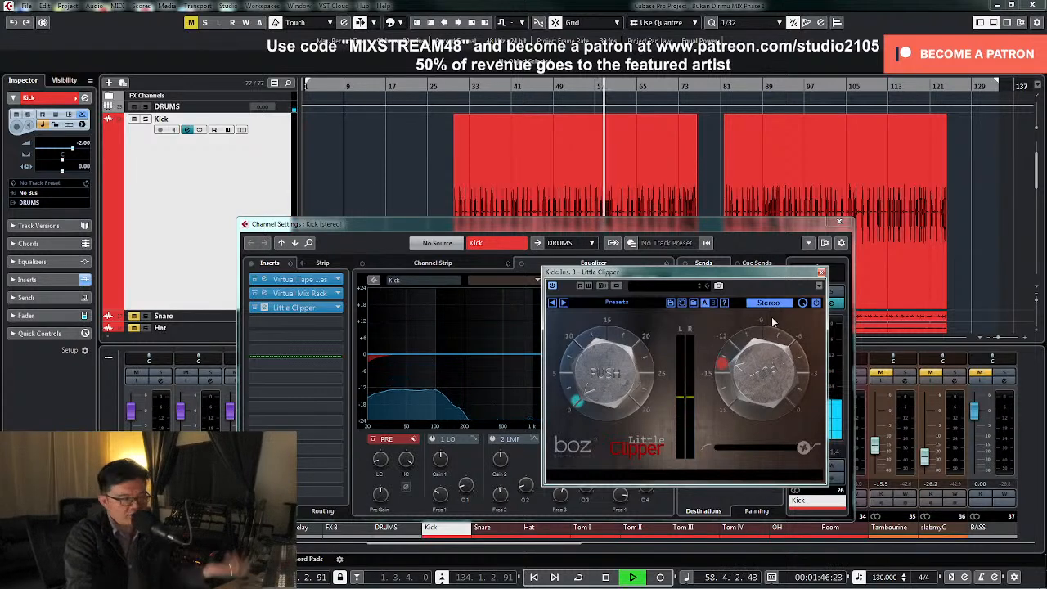
pyautogui.click(821, 272)
pyautogui.click(840, 224)
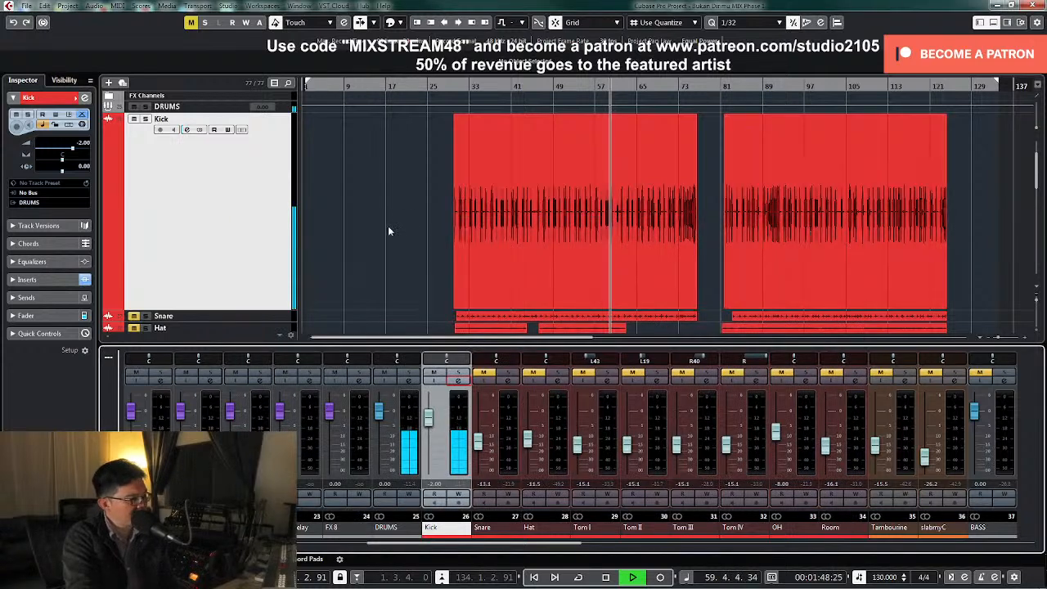
# Stop playback and shrink the Kick track to the same height as the other tracks
pyautogui.click(273, 201)
pyautogui.press('z')
pyautogui.press('space')
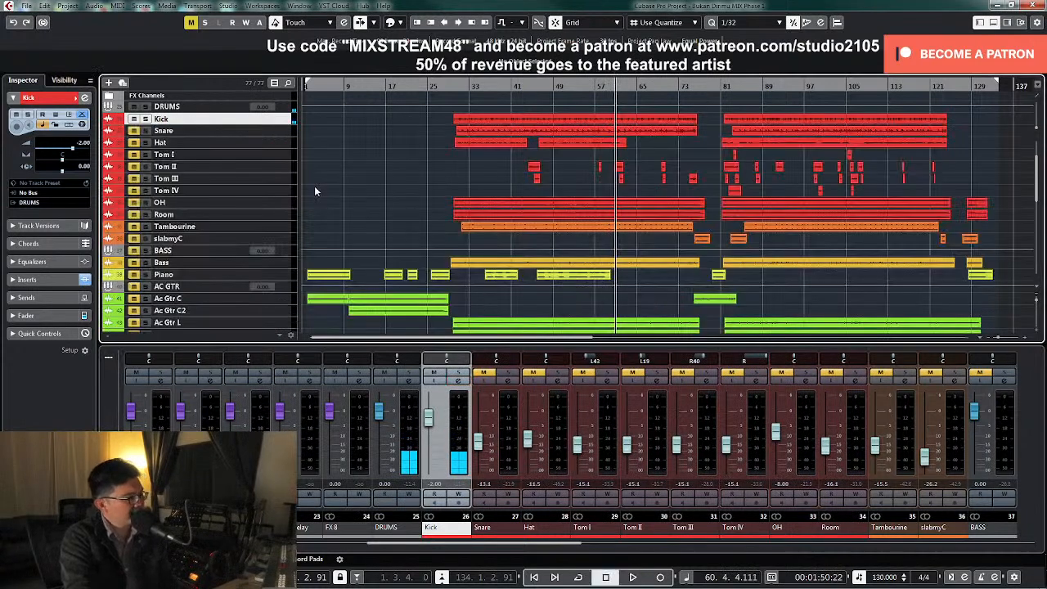
pyautogui.moveTo(278, 122); pyautogui.dragTo(273, 173)
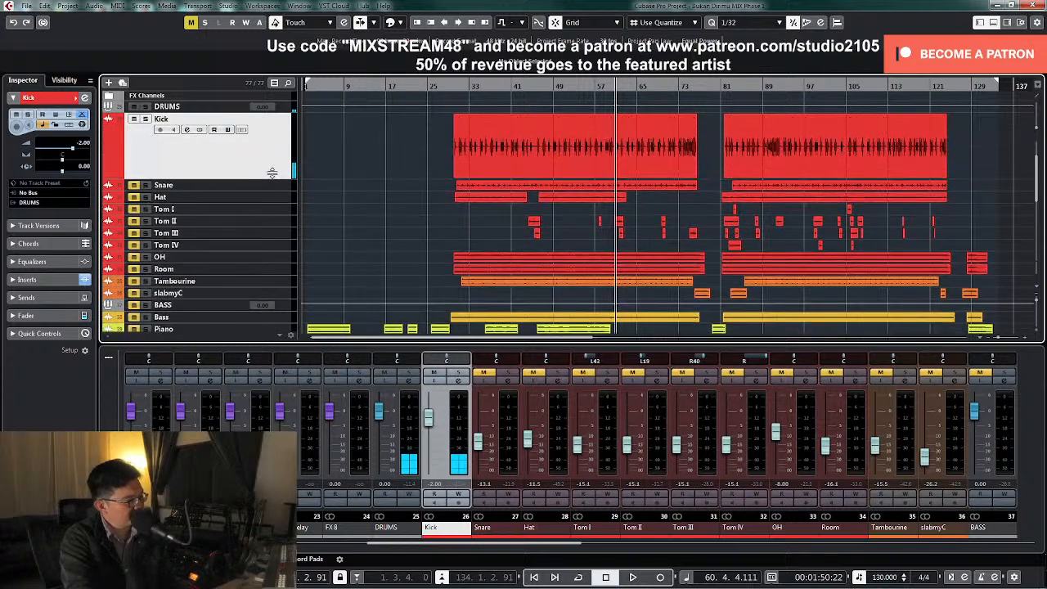
pyautogui.press('z')
pyautogui.press('z')
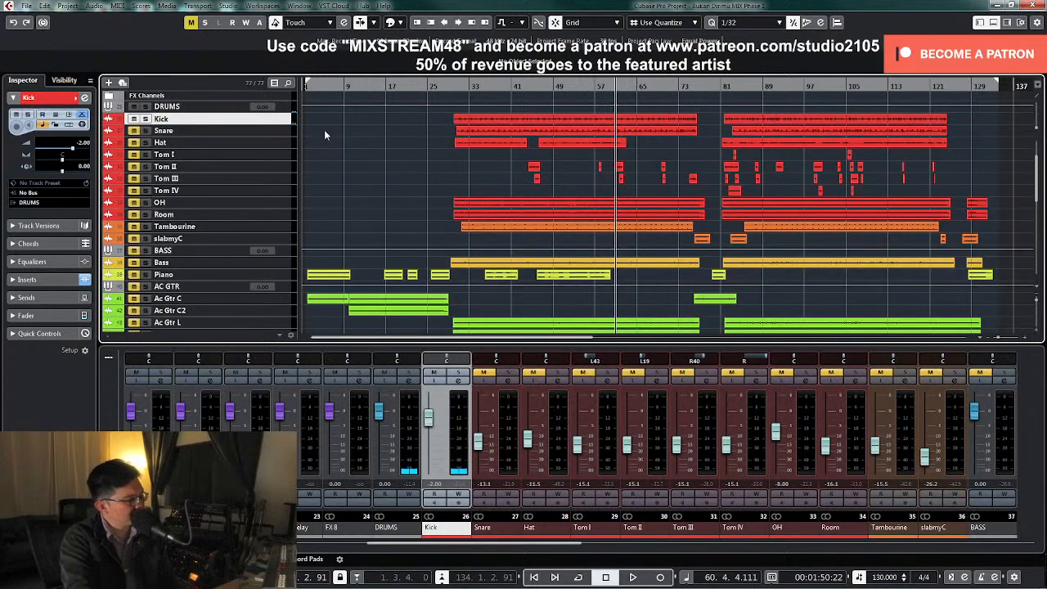
# Return the playback position to about bar 29 and lower the OH channel's level to -11.2 dB
pyautogui.click(451, 86)
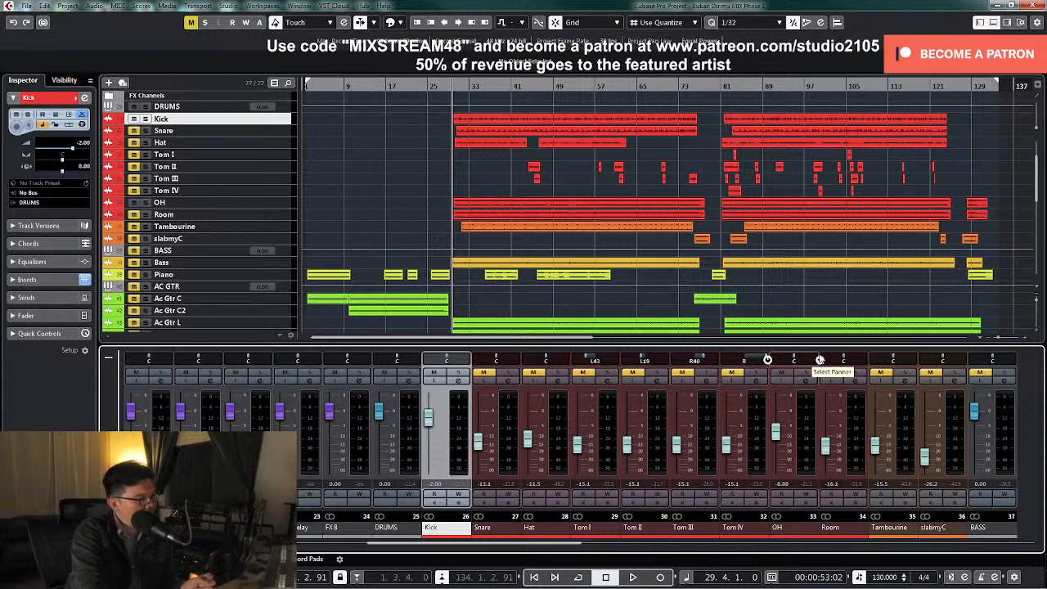
pyautogui.moveTo(778, 434); pyautogui.dragTo(778, 441)
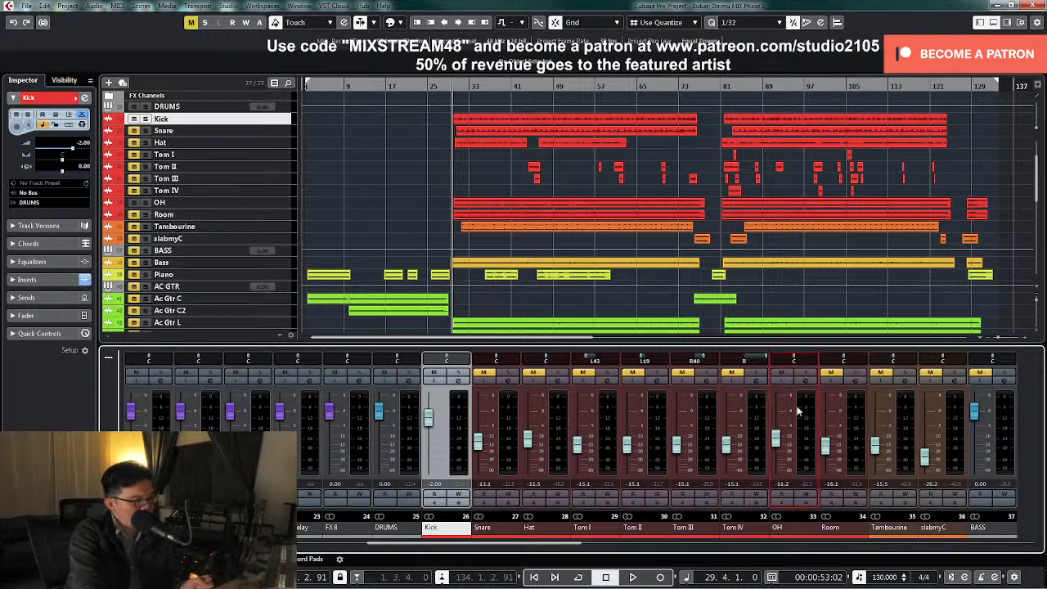
# Select the OH and Room tracks together and enlarge them in the arrangement to show their waveforms
pyautogui.click(805, 381)
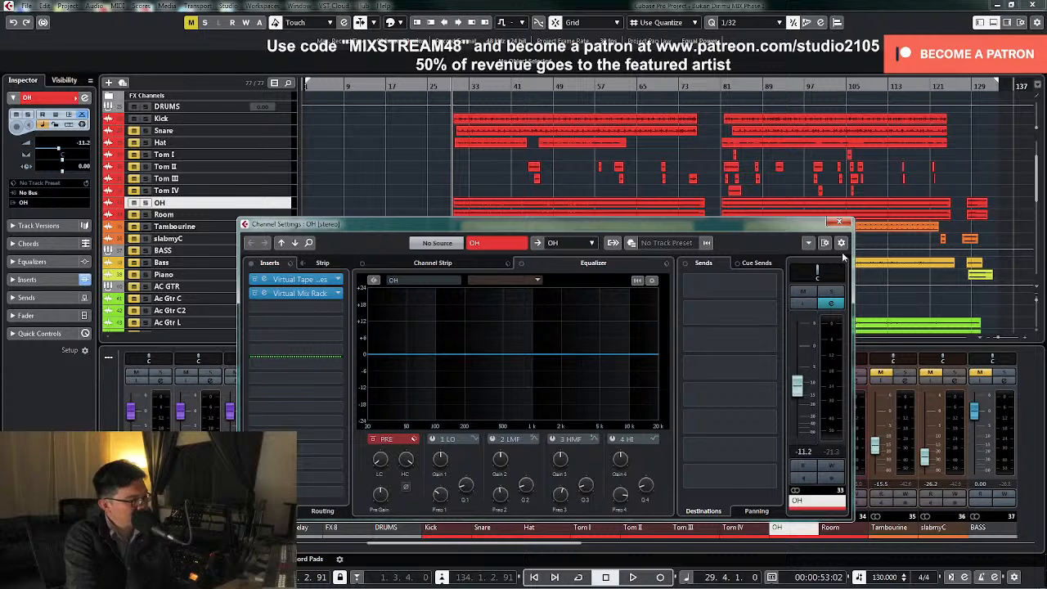
pyautogui.click(838, 222)
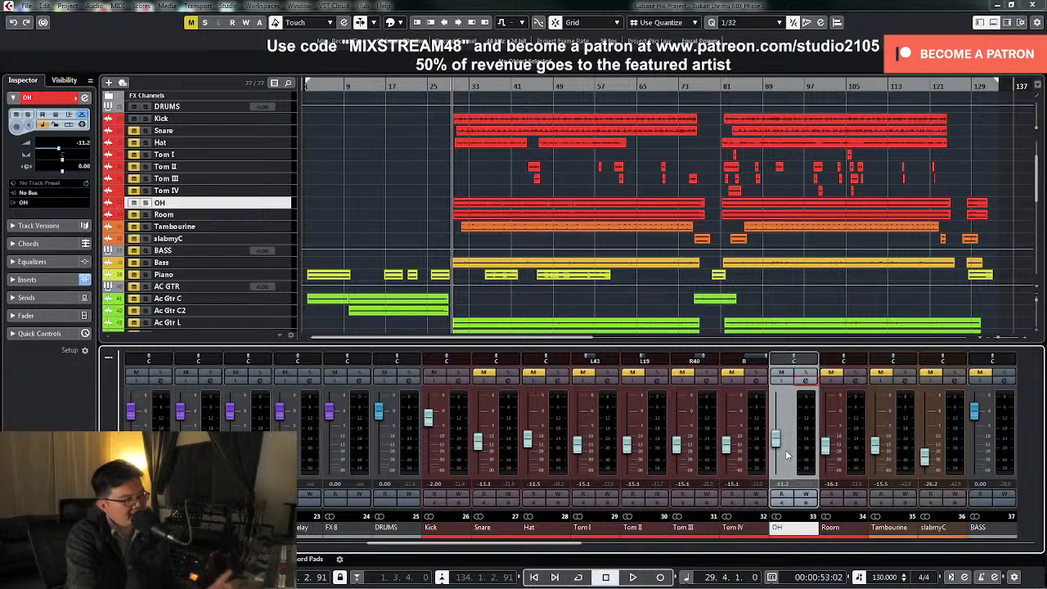
pyautogui.keyDown('ctrl'); pyautogui.click(275, 212); pyautogui.keyUp('ctrl')
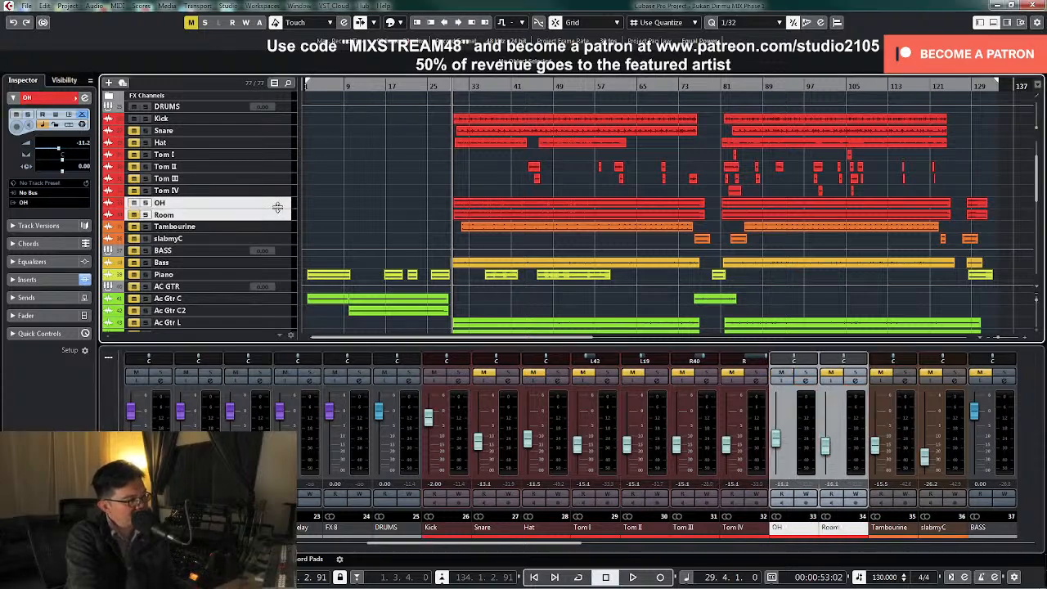
pyautogui.moveTo(277, 207); pyautogui.dragTo(270, 283)
# Raise the OH channel's level against the playing kick, set it to exactly -5 dB, and stop playback
pyautogui.moveTo(781, 442)
pyautogui.mouseDown()
pyautogui.moveTo(781, 467)
pyautogui.moveTo(785, 435)
pyautogui.mouseUp()
pyautogui.press('space')
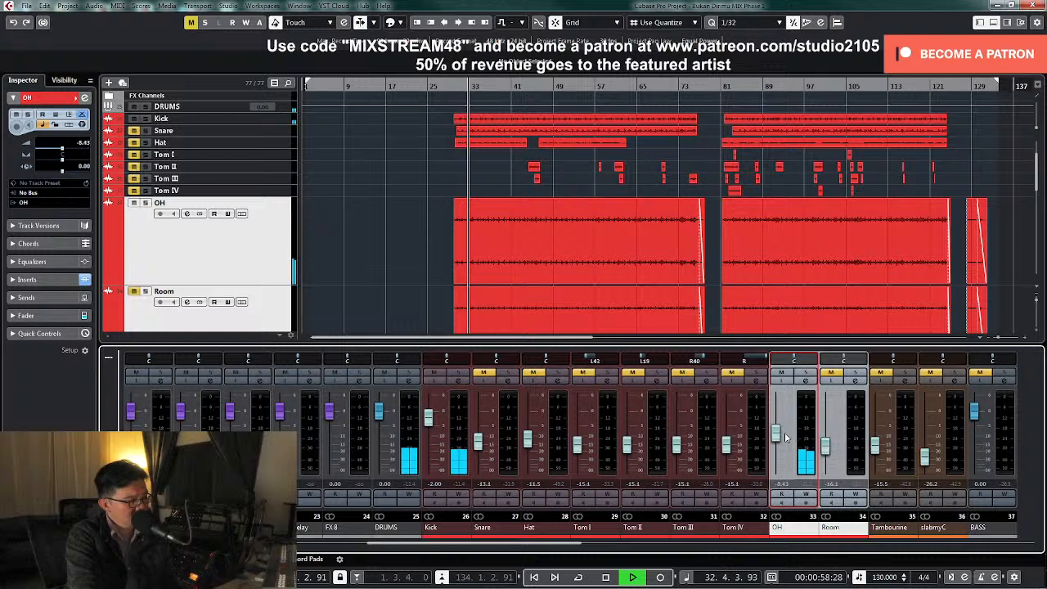
pyautogui.moveTo(785, 432); pyautogui.dragTo(778, 429)
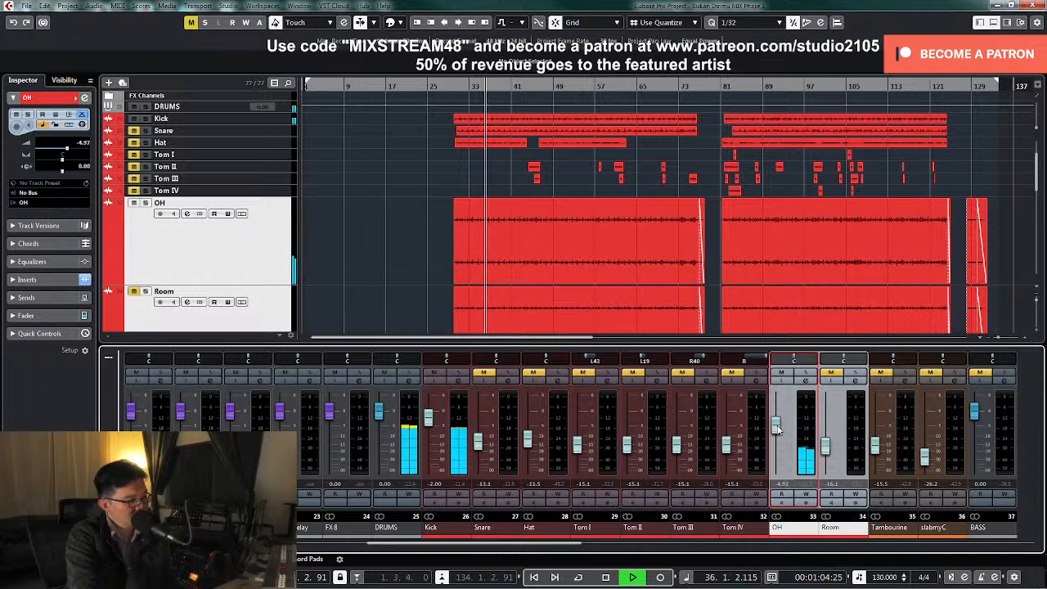
pyautogui.write('-5')
pyautogui.press('Return')
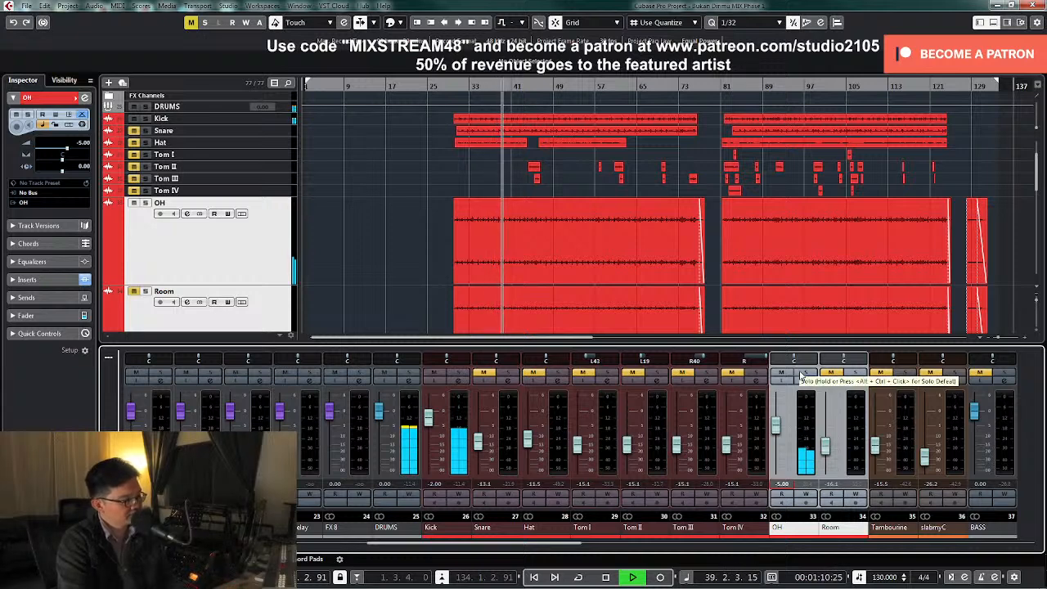
pyautogui.press('space')
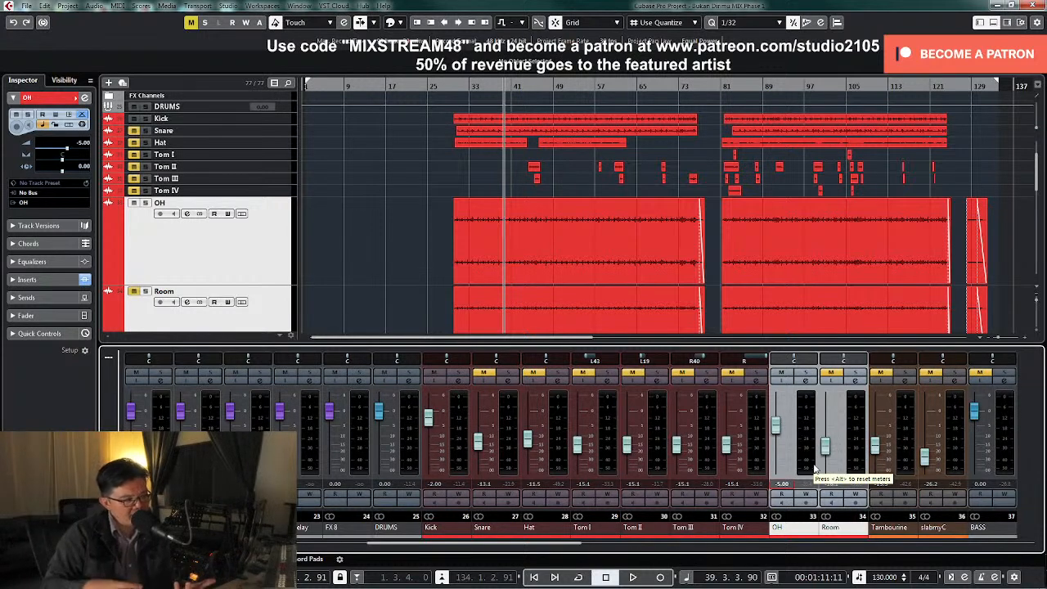
# Solo the OH channel and apply an EQ low cut at about 110 Hz during playback
pyautogui.click(779, 373)
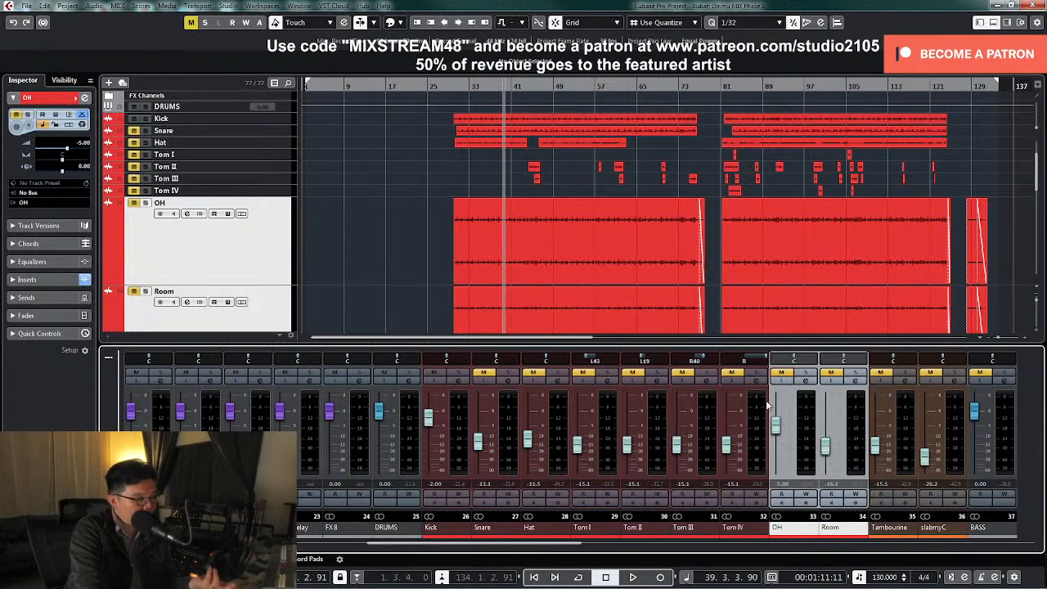
pyautogui.click(805, 377)
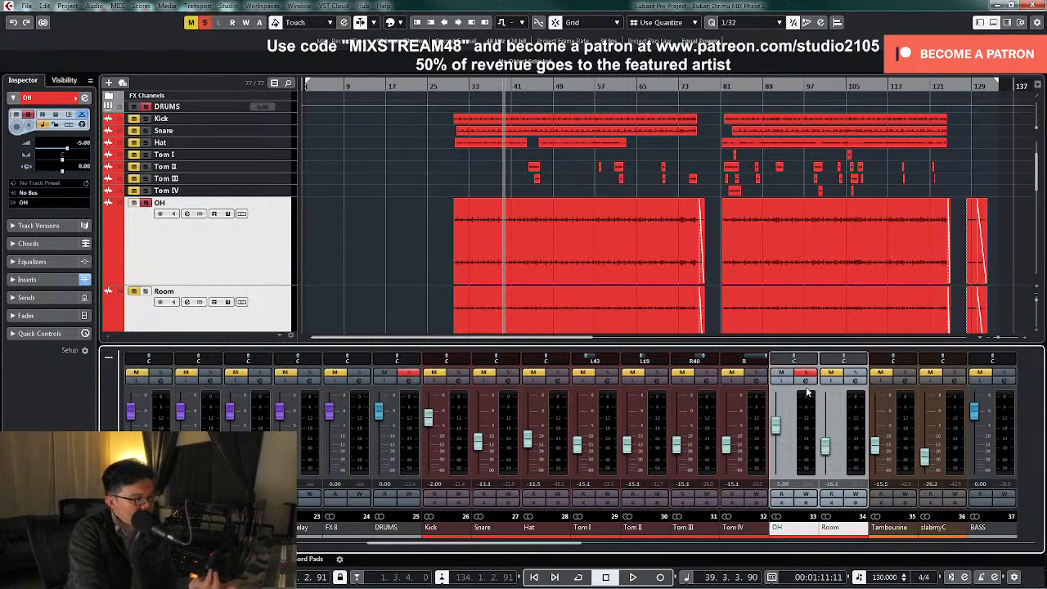
pyautogui.press('space')
pyautogui.click(808, 381)
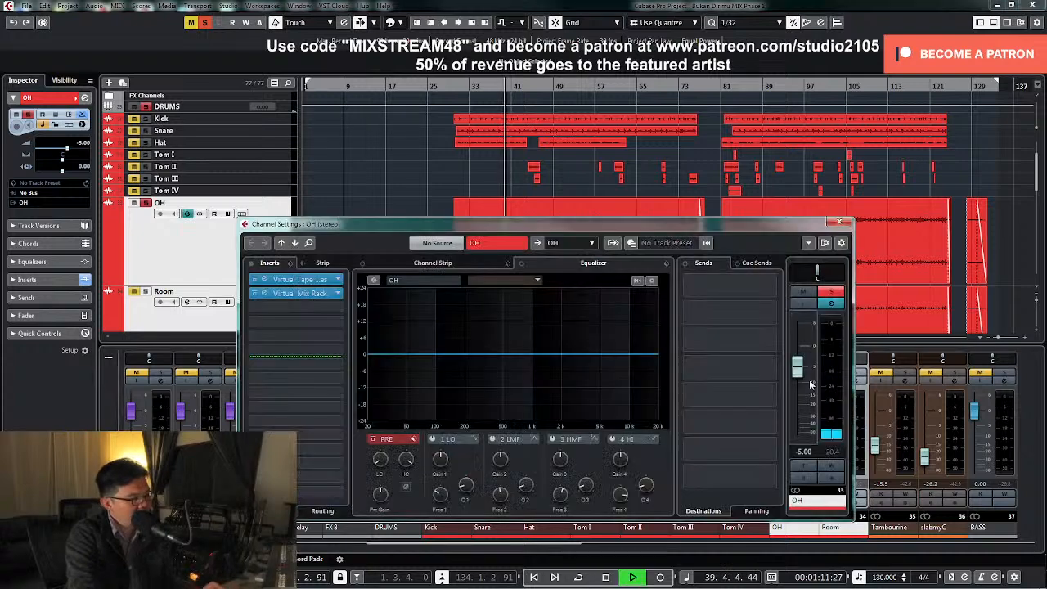
pyautogui.moveTo(378, 462); pyautogui.dragTo(382, 453)
pyautogui.scroll(8, 382, 456)
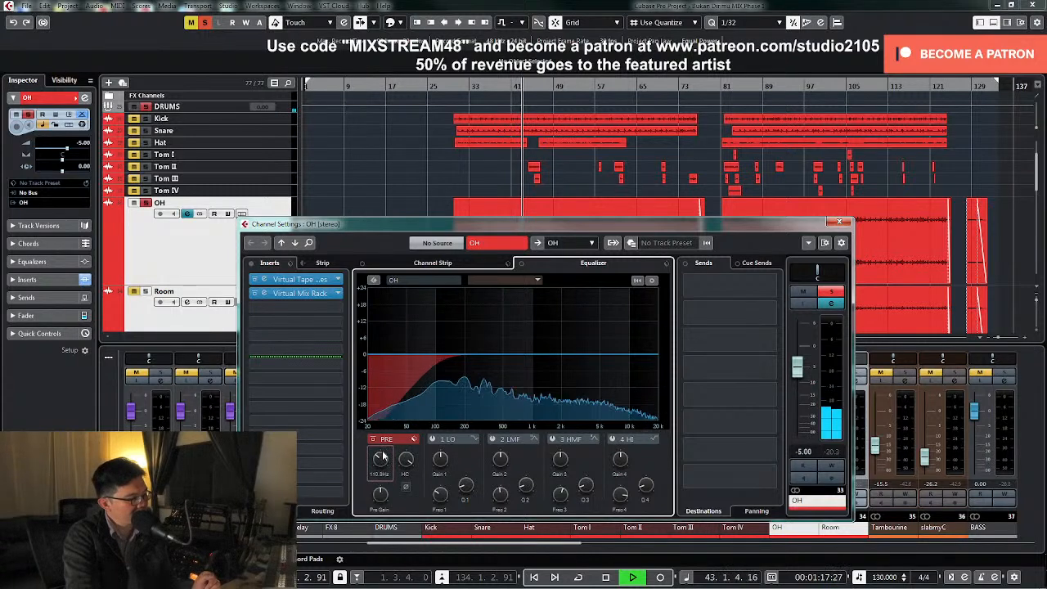
# Sweep a boosted low-mid EQ band on OH, then turn it into a shallow cut around 1.5 kHz
pyautogui.click(493, 442)
pyautogui.moveTo(529, 358); pyautogui.dragTo(550, 315)
pyautogui.press('space')
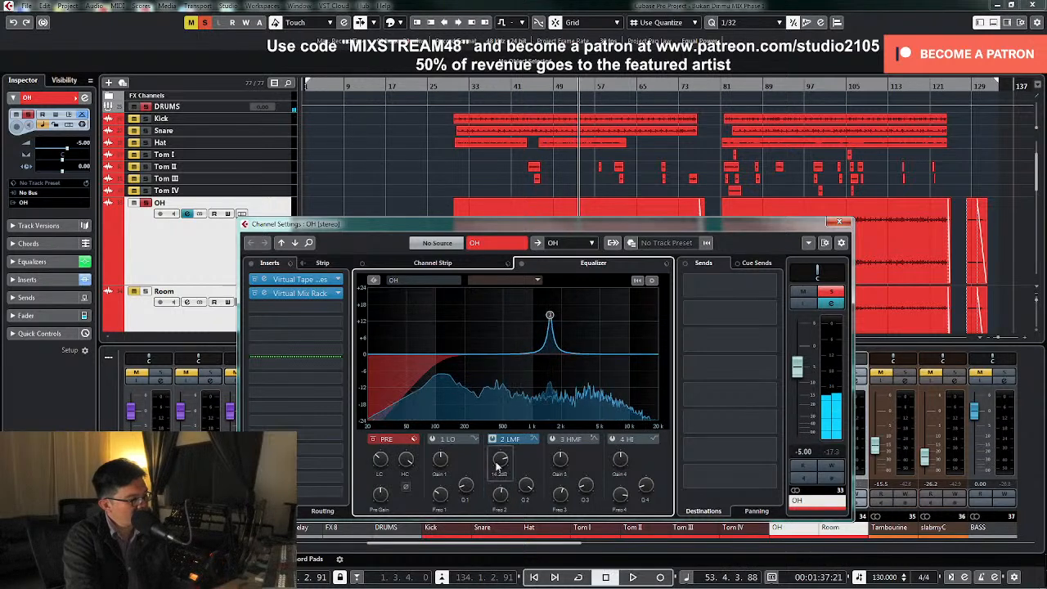
pyautogui.press('space')
pyautogui.moveTo(501, 495); pyautogui.dragTo(530, 497)
# Stop playback, unsolo the OH channel and close its channel settings
pyautogui.press('space')
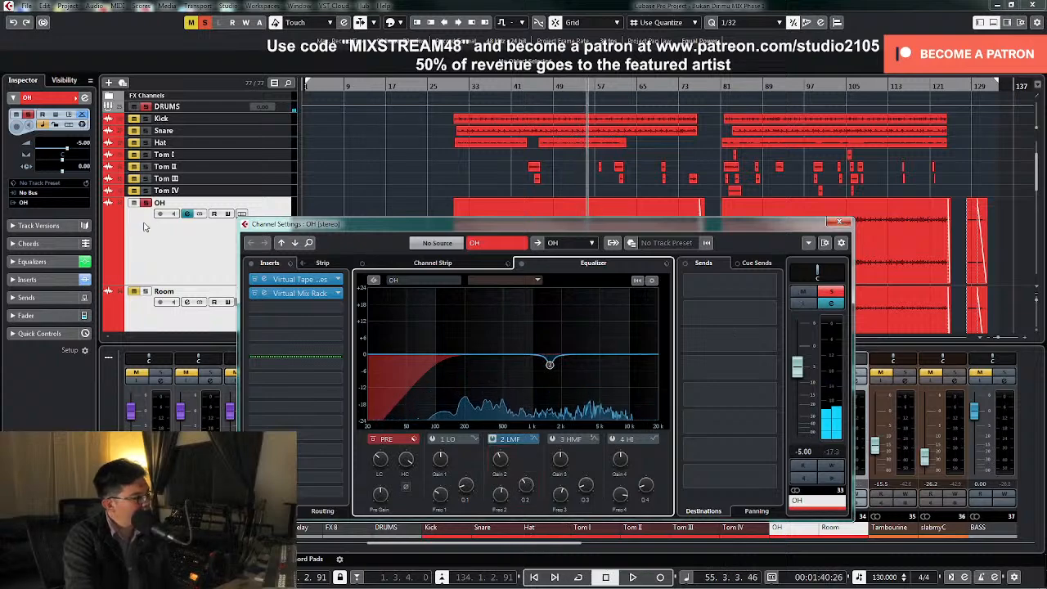
pyautogui.click(145, 204)
pyautogui.click(217, 245)
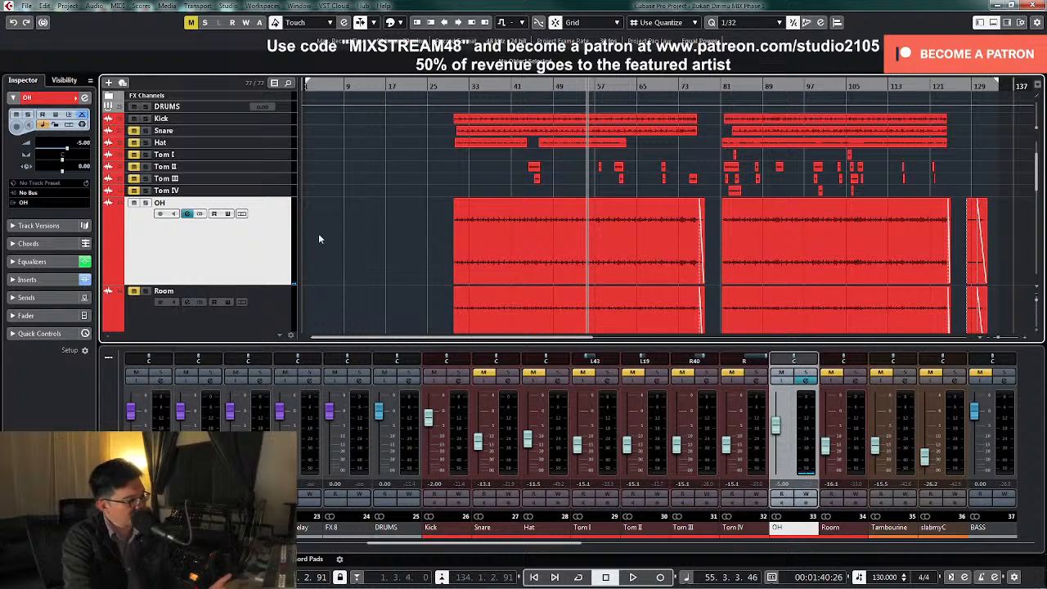
# Expand the Group Tracks folder and move the OH group track directly above the OH audio track
pyautogui.scroll(3, 260, 266)
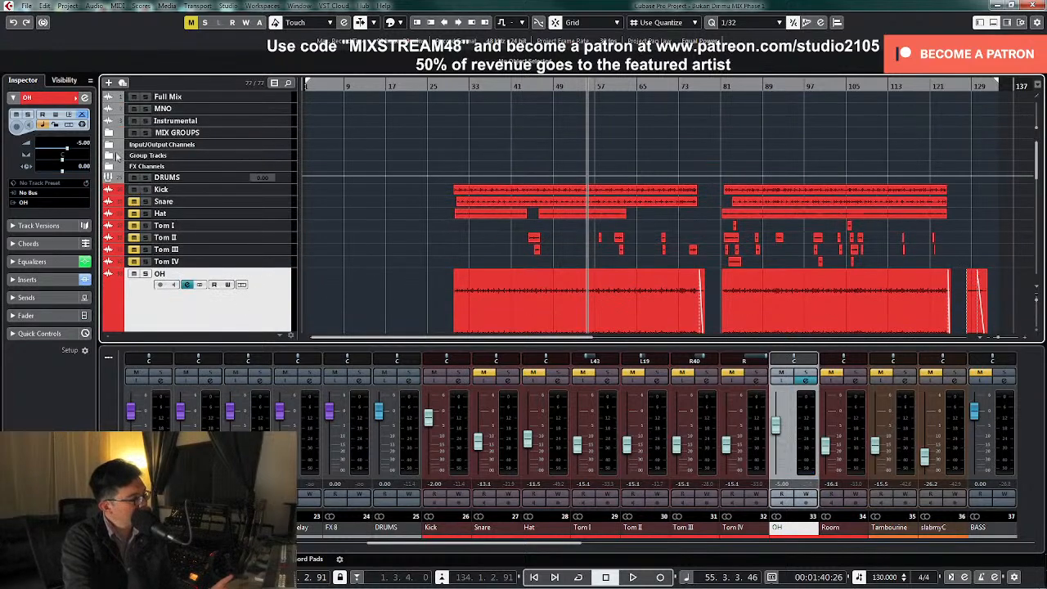
pyautogui.click(109, 155)
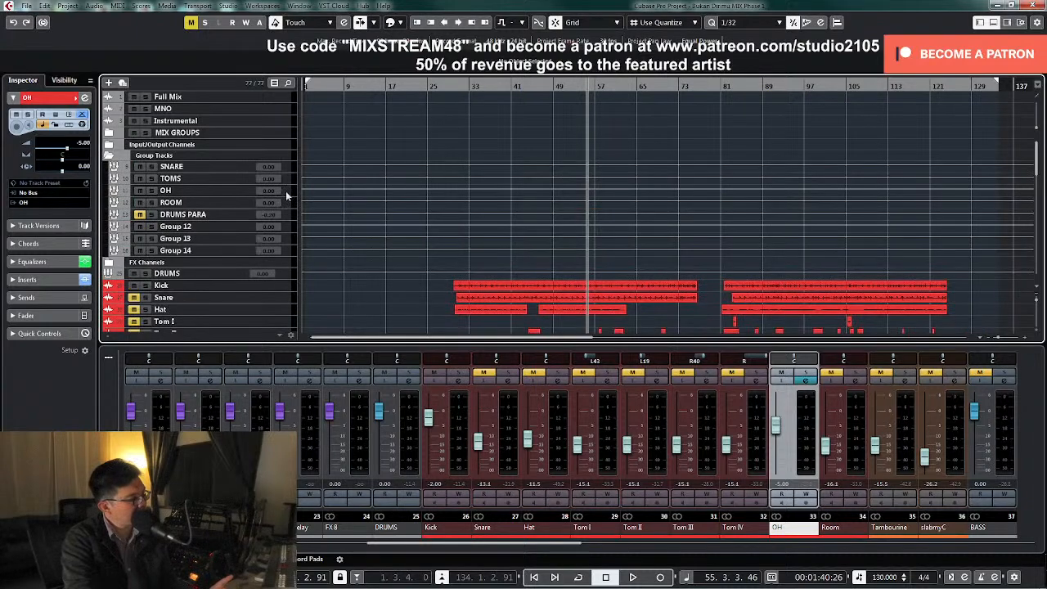
pyautogui.click(285, 191)
pyautogui.scroll(-2, 266, 304)
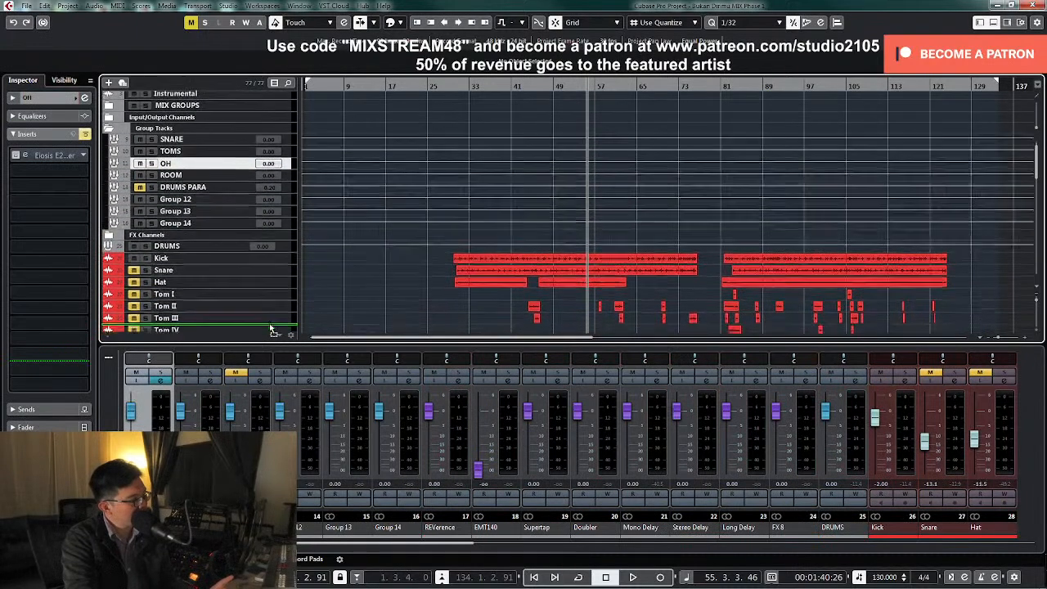
pyautogui.scroll(-6, 269, 305)
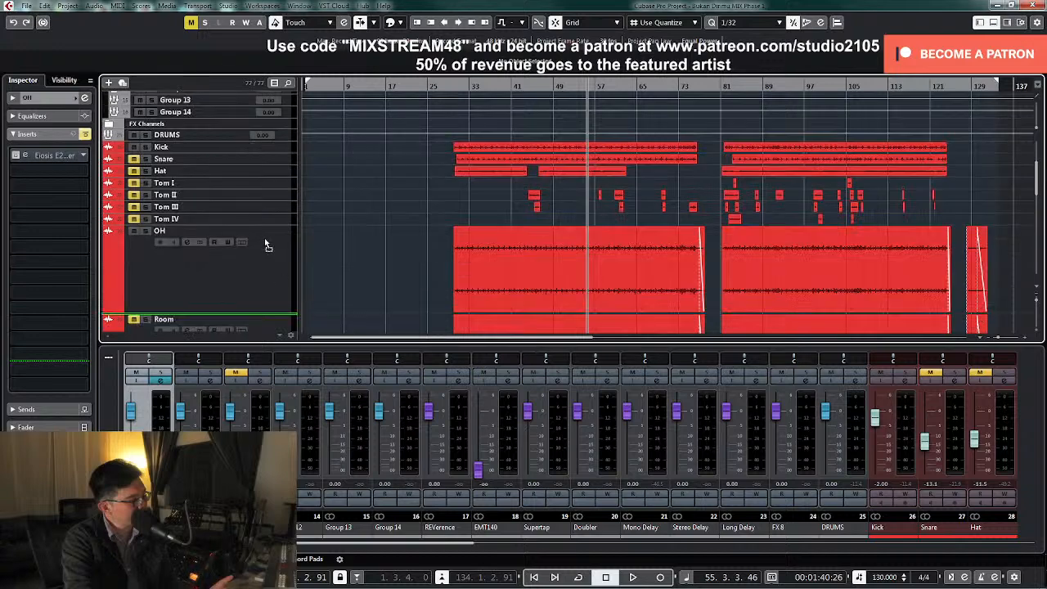
pyautogui.moveTo(250, 231); pyautogui.dragTo(252, 226)
pyautogui.scroll(3, 270, 245)
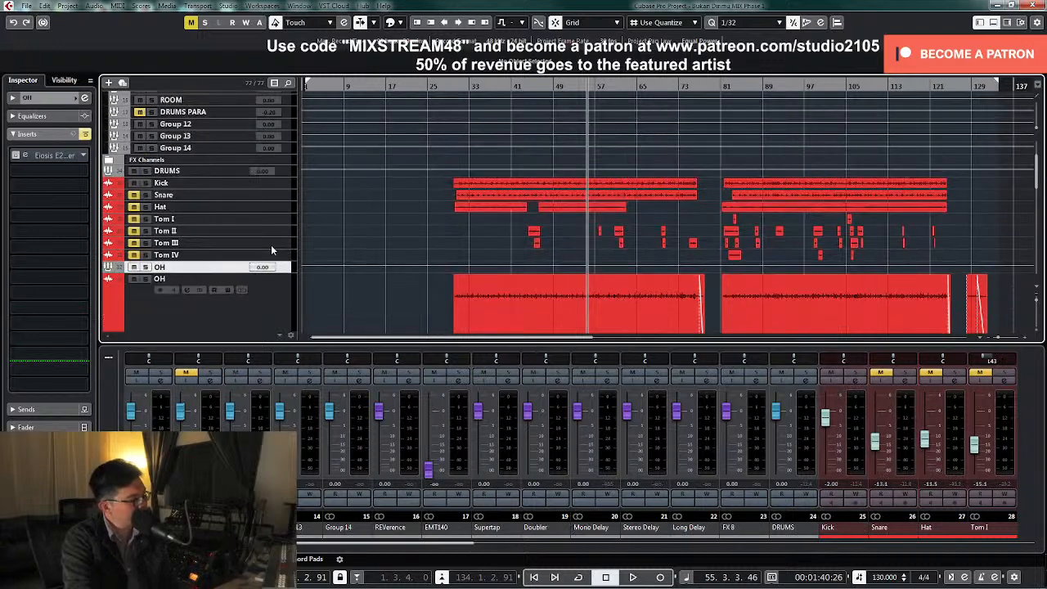
# Move the TOMS group track out of the Group Tracks folder to directly above Tom I
pyautogui.scroll(3, 278, 225)
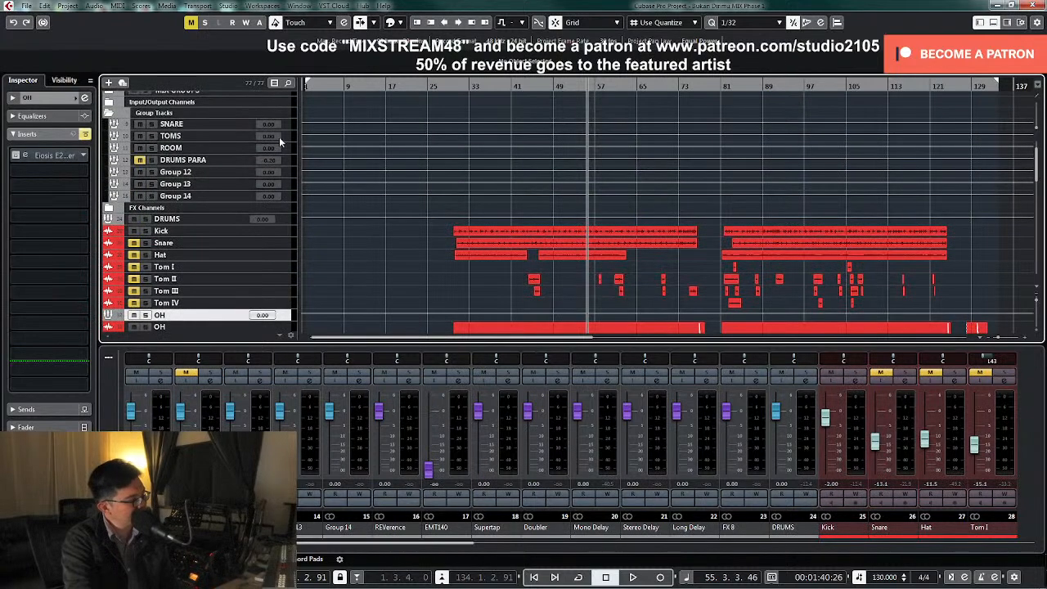
pyautogui.moveTo(288, 138); pyautogui.dragTo(278, 317)
pyautogui.scroll(-3, 299, 286)
# Open the OH group's channel settings, then activate and open its Eiosis E2Deesser insert
pyautogui.click(284, 269)
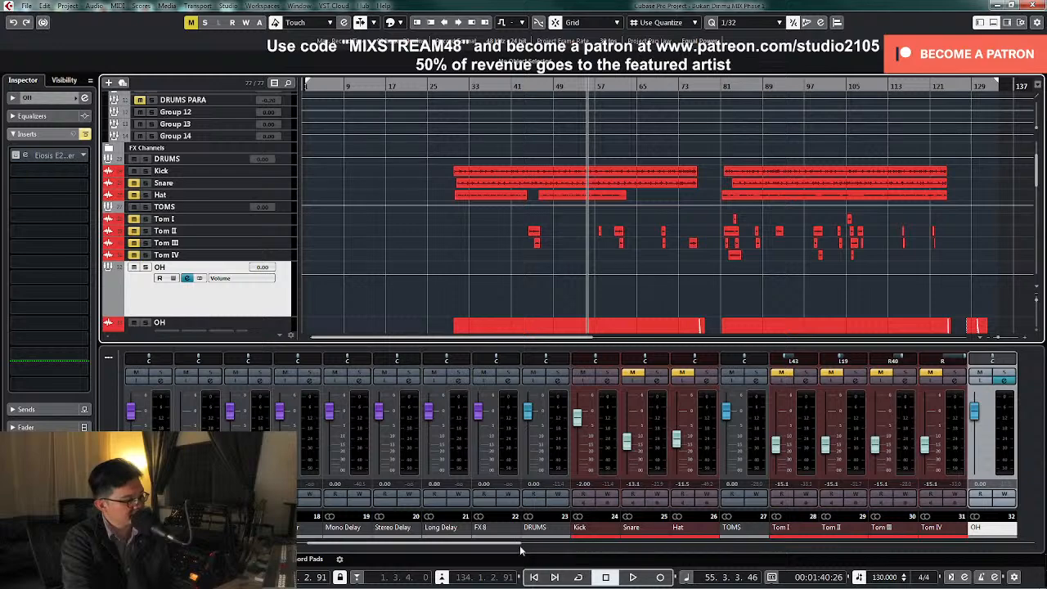
pyautogui.moveTo(510, 546); pyautogui.dragTo(631, 546)
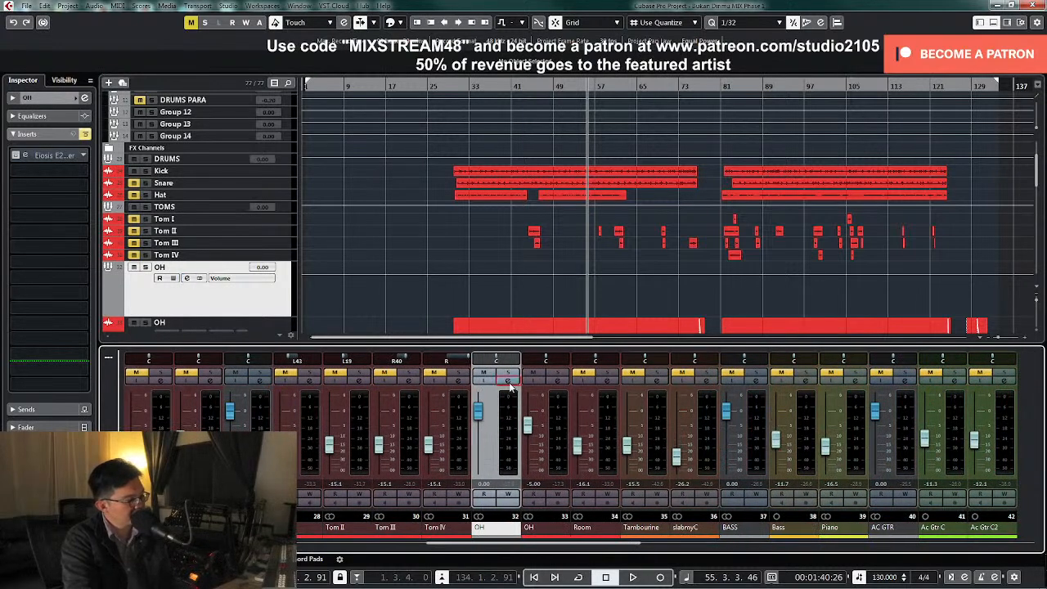
pyautogui.click(507, 381)
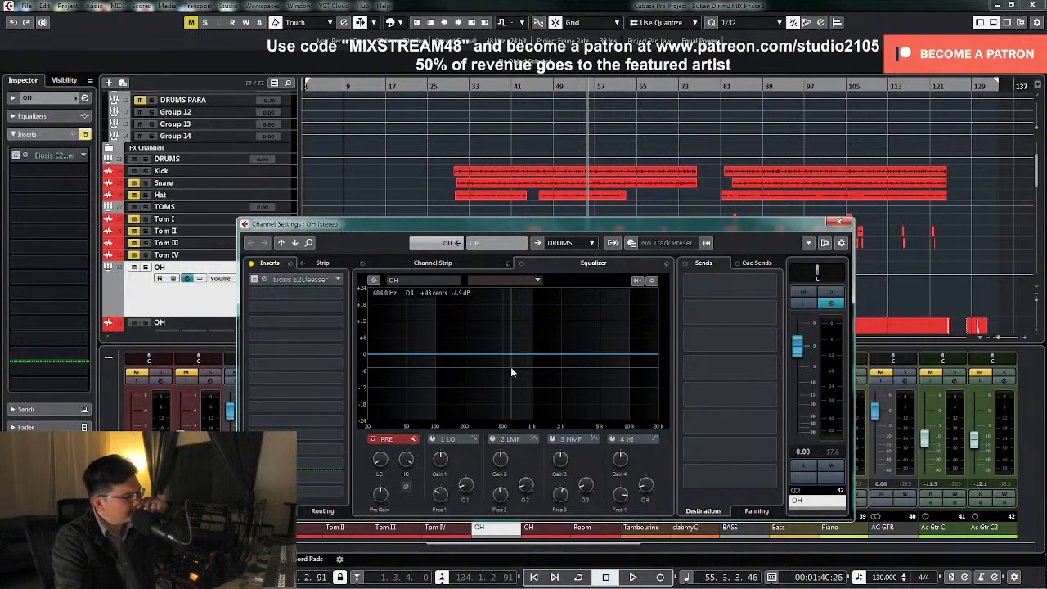
pyautogui.click(260, 280)
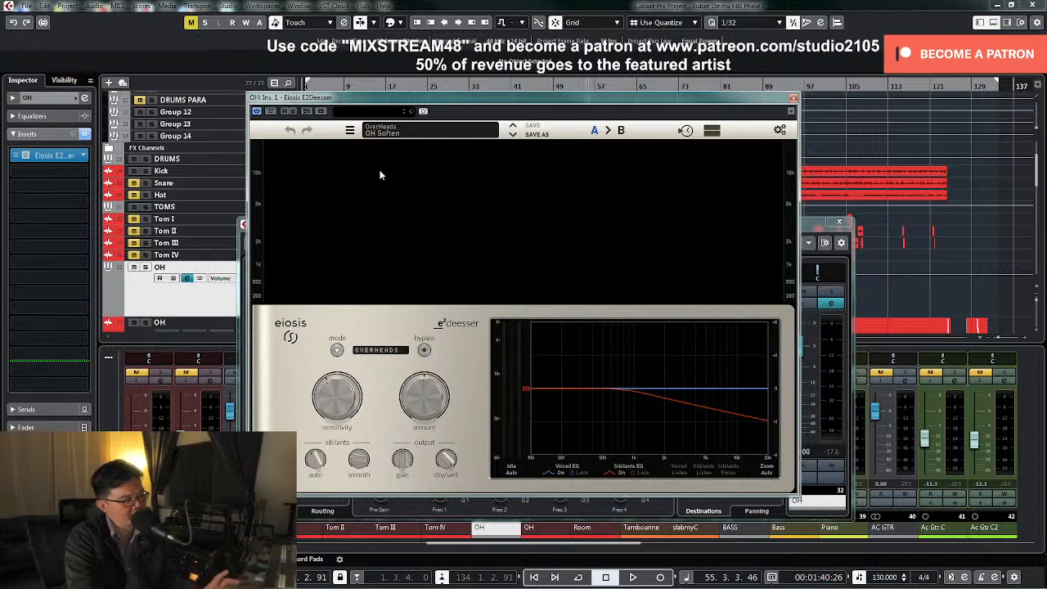
# Raise the E2Deesser's sensitivity slightly while auditioning the overheads, then close the plugin and channel settings and stop playback
pyautogui.press('space')
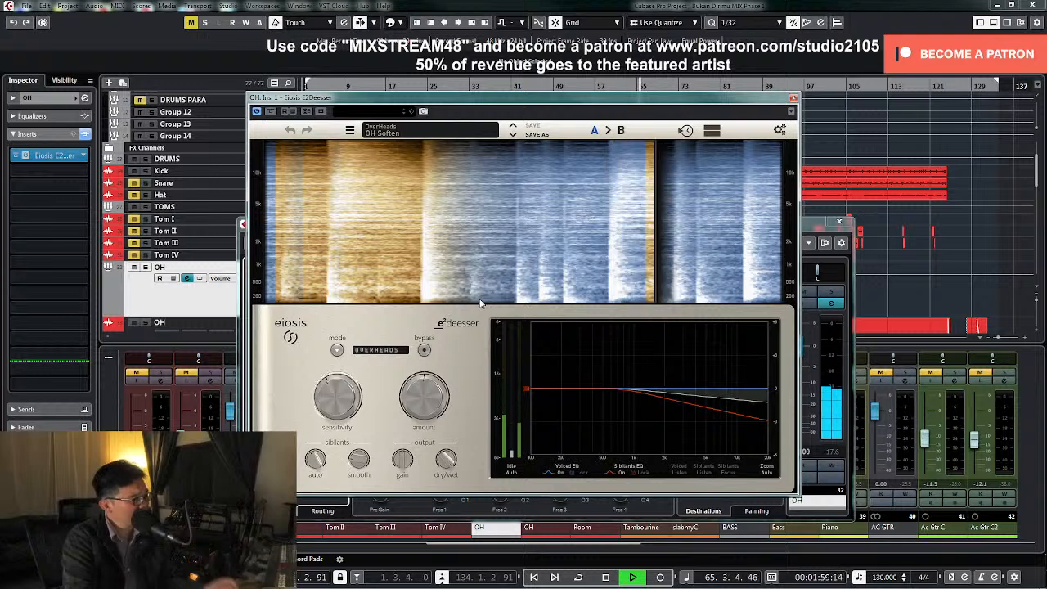
pyautogui.moveTo(337, 397)
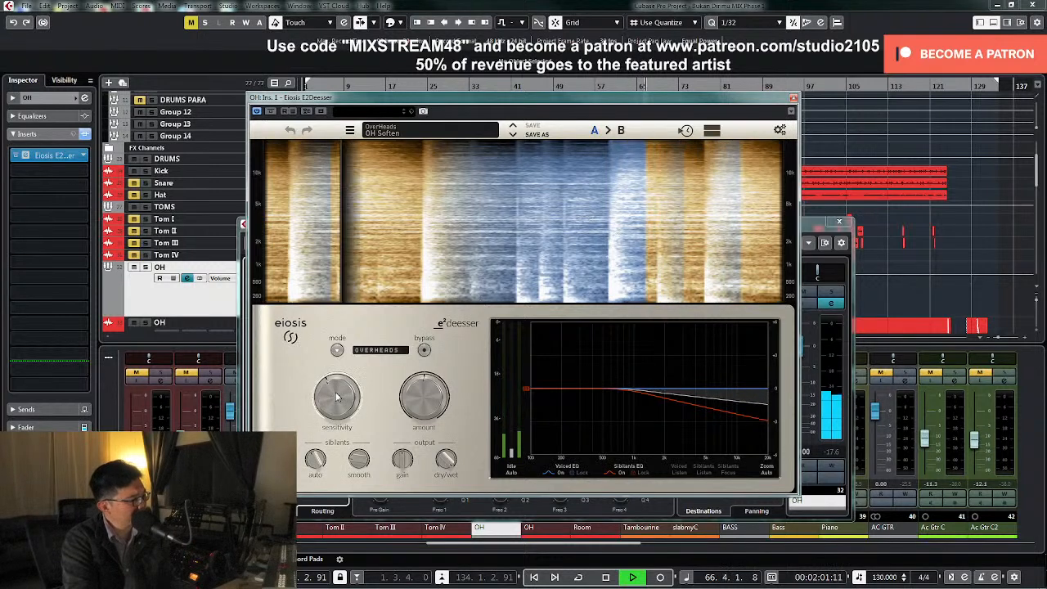
pyautogui.moveTo(336, 397); pyautogui.dragTo(337, 390)
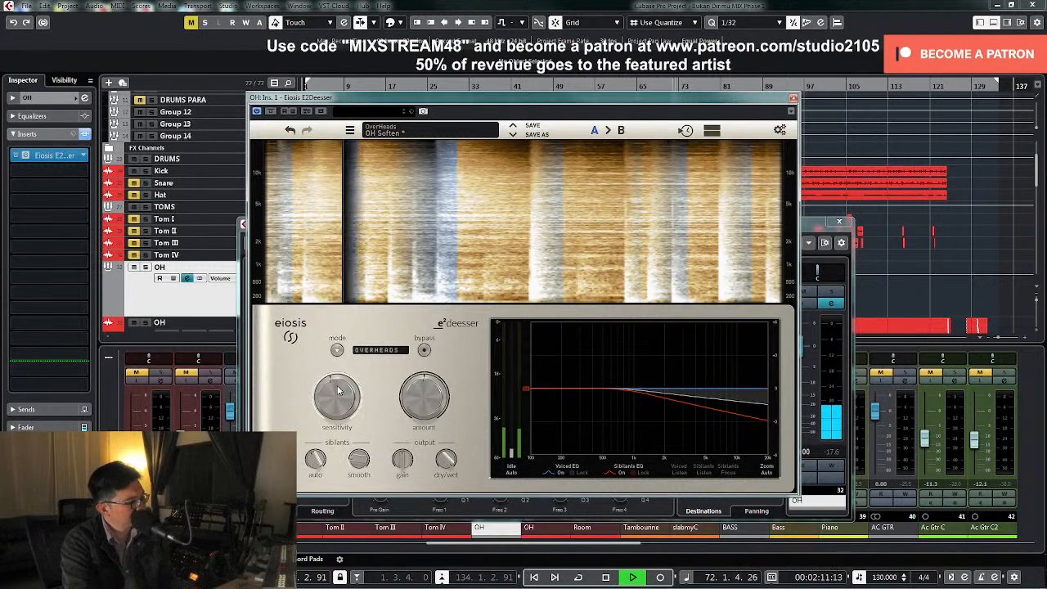
pyautogui.press('space')
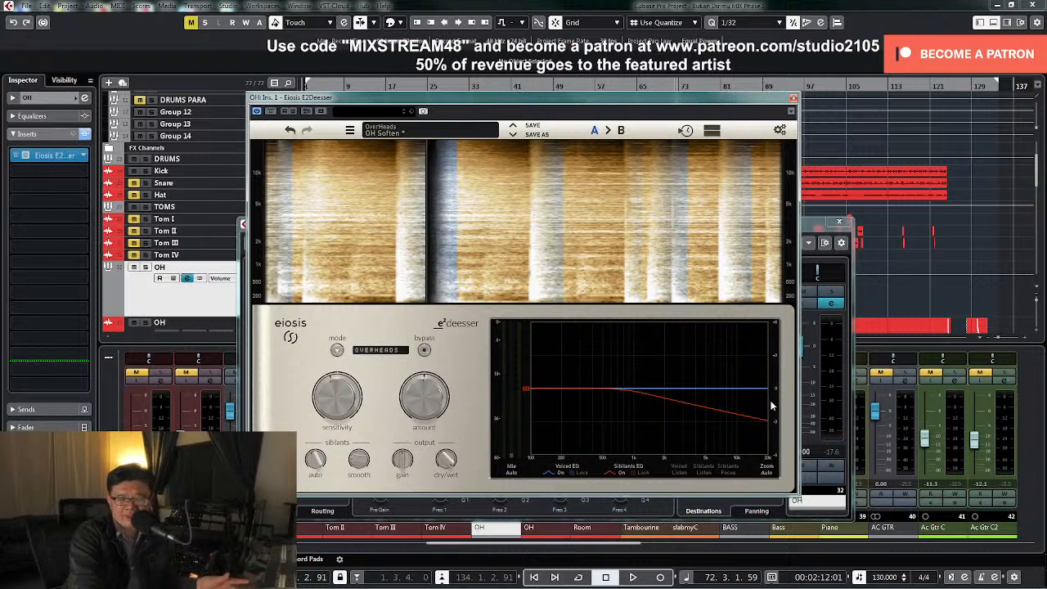
pyautogui.press('space')
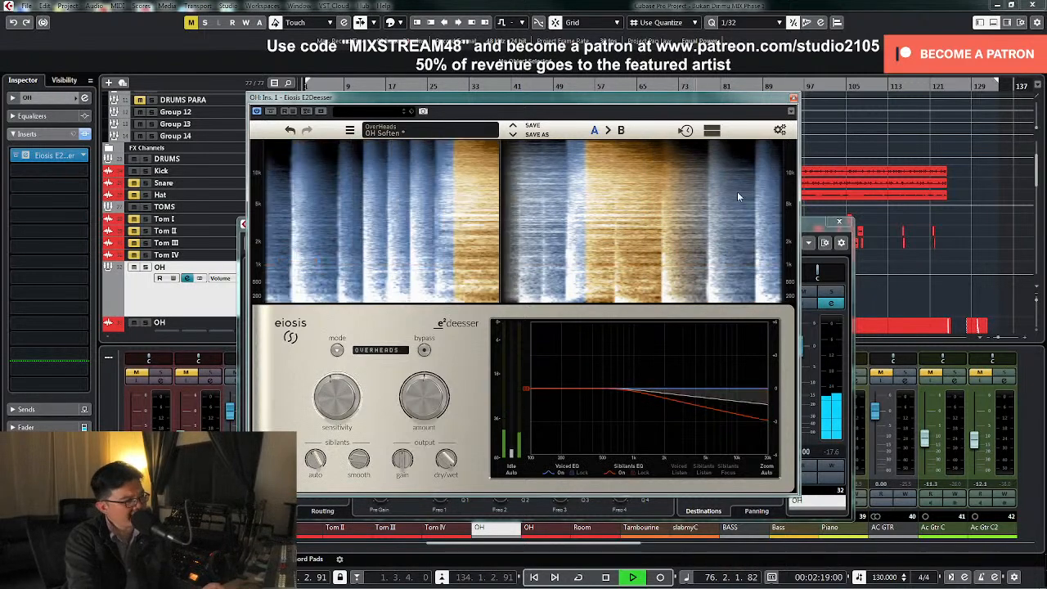
pyautogui.click(839, 222)
pyautogui.press('space')
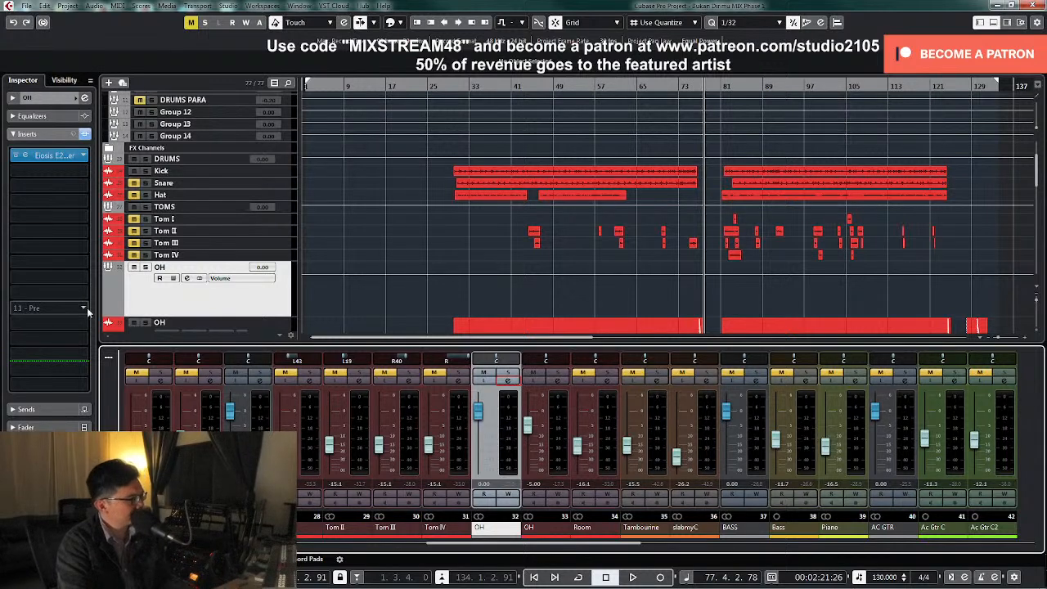
# Shrink the enlarged OH and Room tracks back to the same height as the other tracks
pyautogui.click(389, 283)
pyautogui.press('z')
pyautogui.press('z')
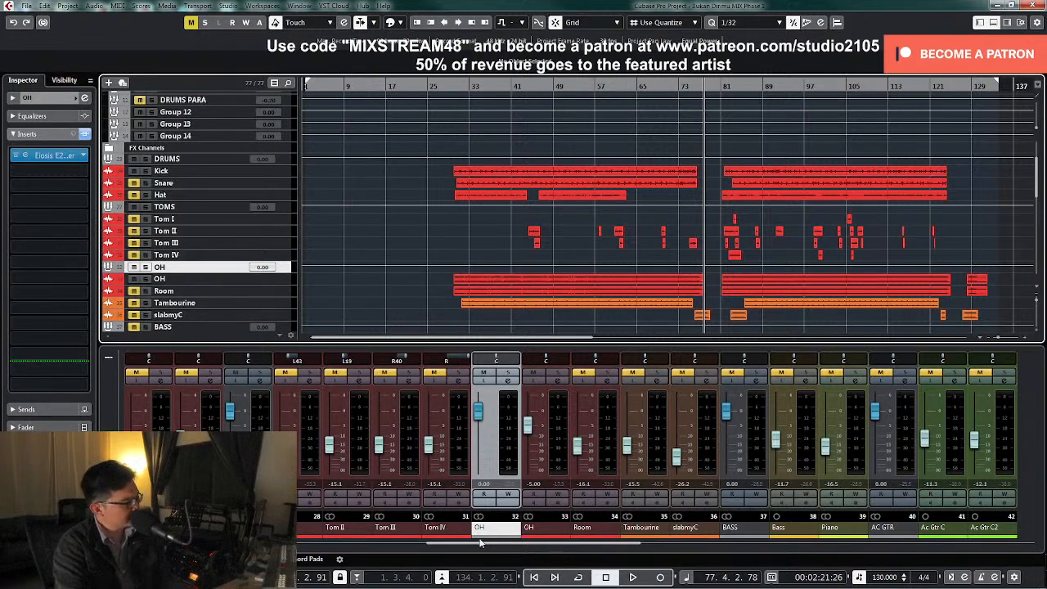
# Pull the Snare fader fully down, unmute the track and start playback from just before the drums enter
pyautogui.moveTo(477, 547); pyautogui.dragTo(422, 547)
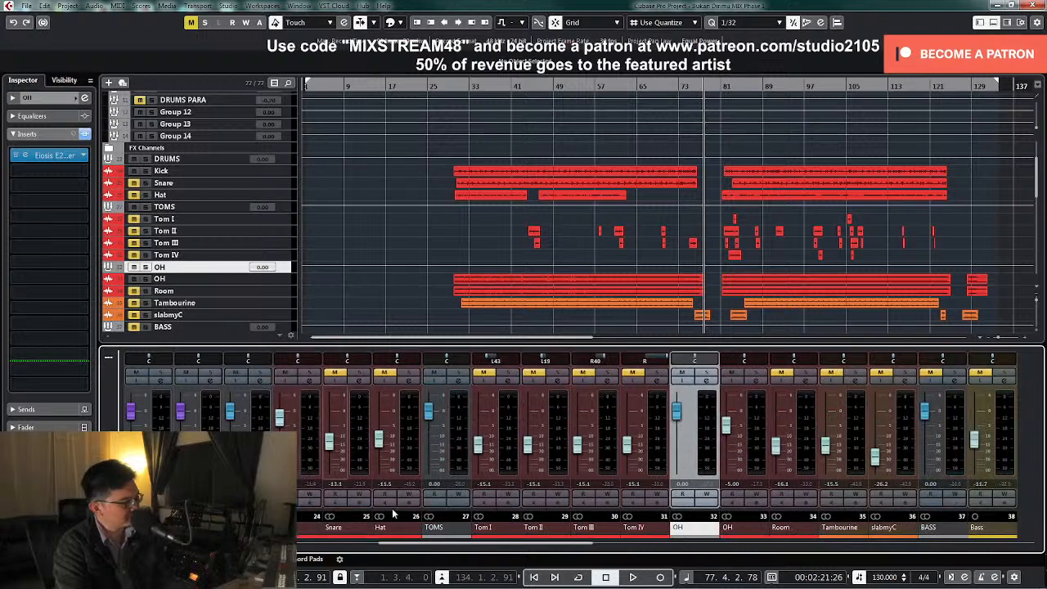
pyautogui.moveTo(328, 442); pyautogui.dragTo(339, 511)
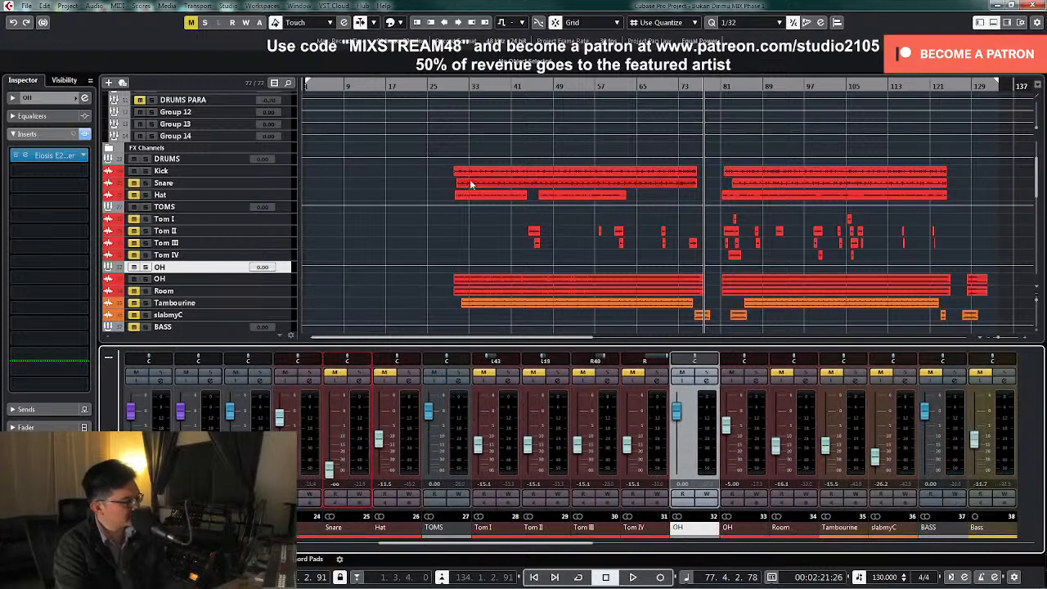
pyautogui.click(449, 86)
pyautogui.click(335, 373)
pyautogui.press('space')
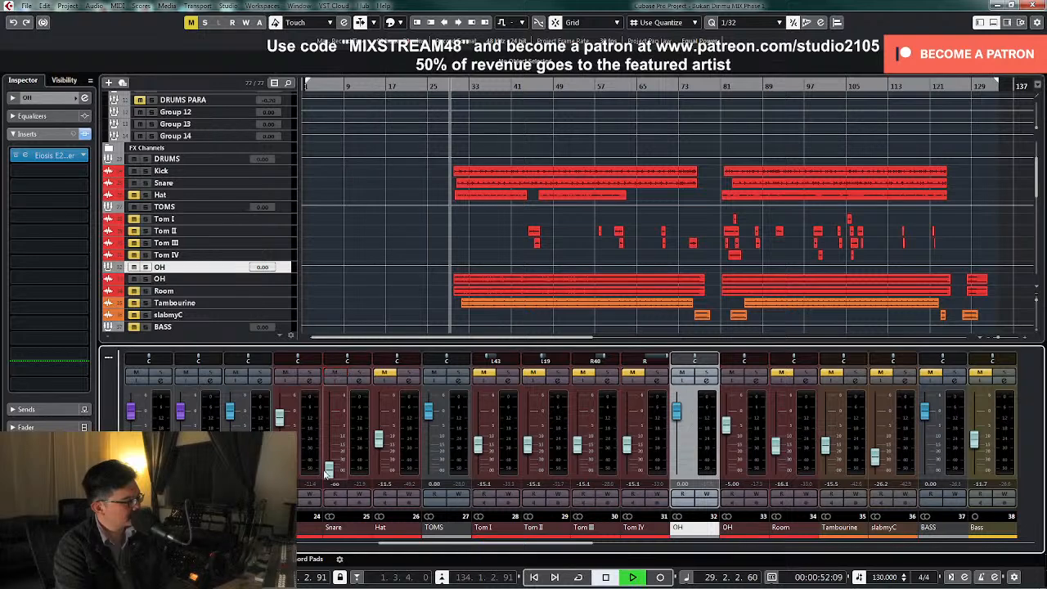
# Bring the Snare up against the kick and overheads, set its level to -8 dB and stop playback
pyautogui.moveTo(329, 467); pyautogui.dragTo(336, 441)
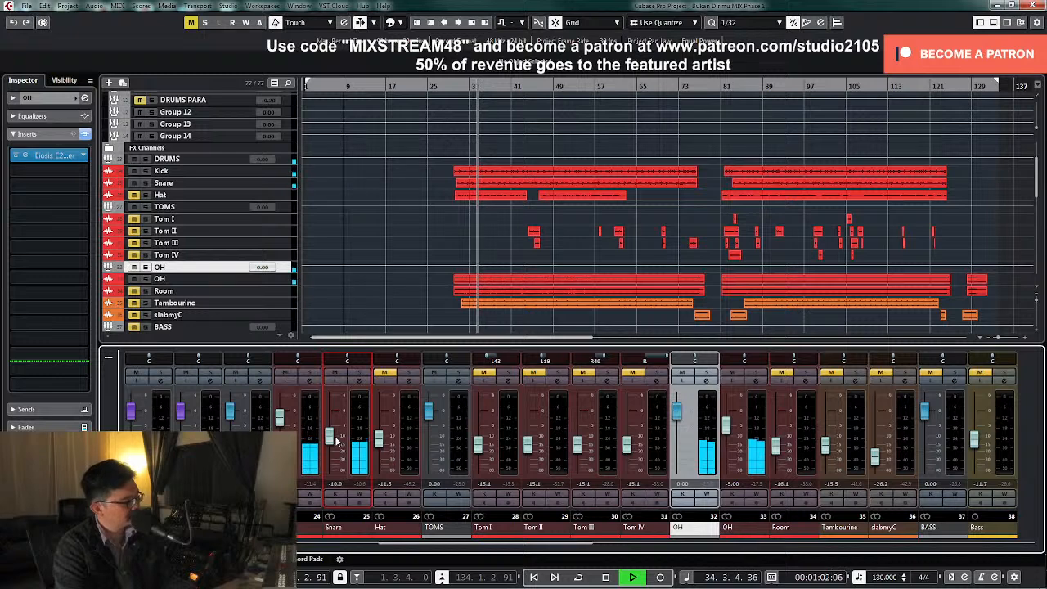
pyautogui.moveTo(335, 441); pyautogui.dragTo(334, 437)
pyautogui.doubleClick(335, 486)
pyautogui.write('-8')
pyautogui.press('Return')
pyautogui.press('space')
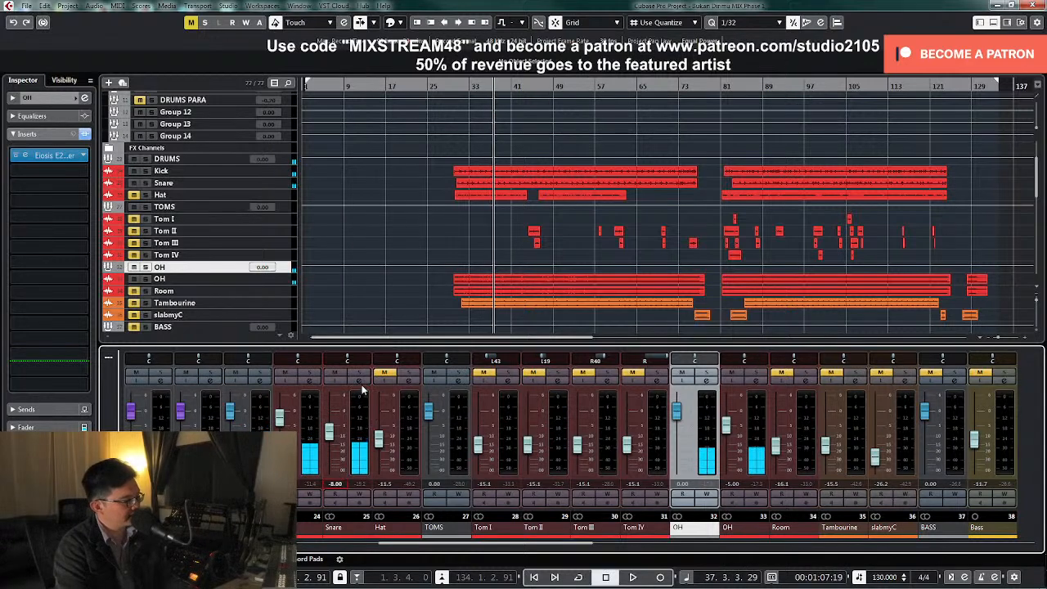
pyautogui.click(285, 373)
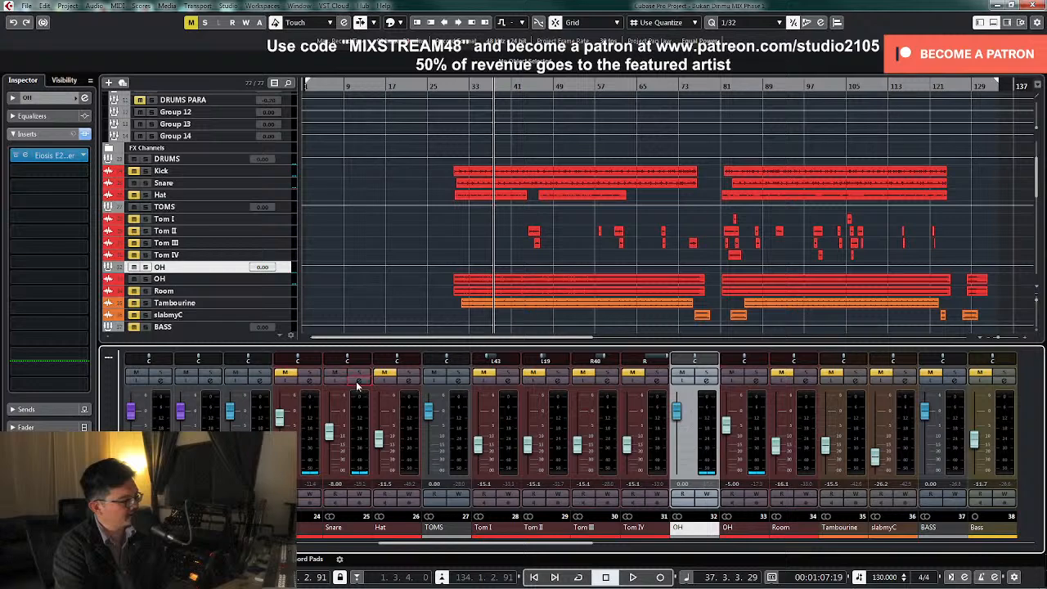
pyautogui.click(357, 382)
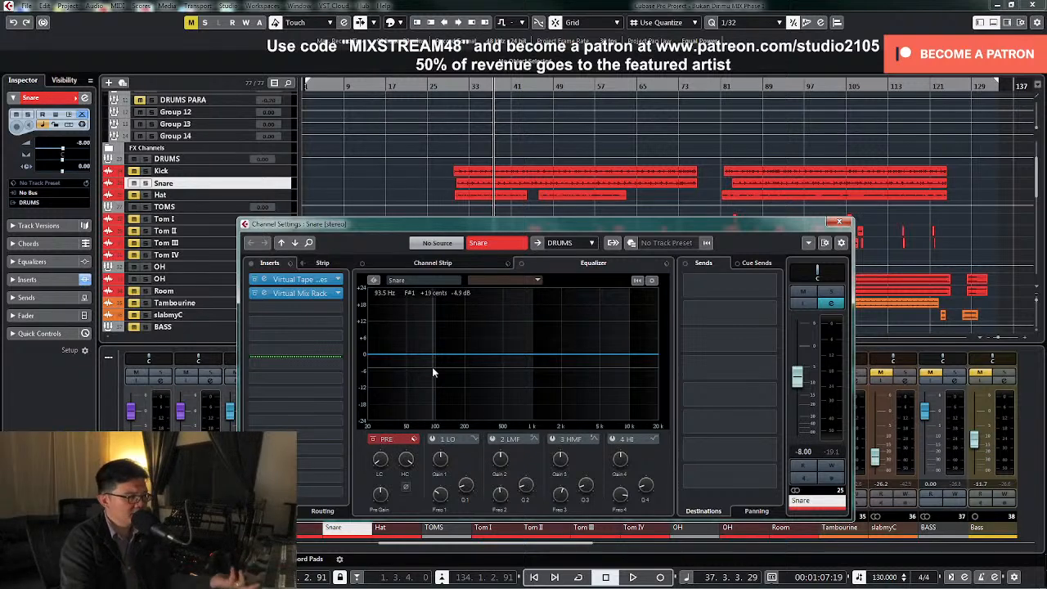
pyautogui.press('space')
pyautogui.rightClick(406, 491)
pyautogui.click(403, 507)
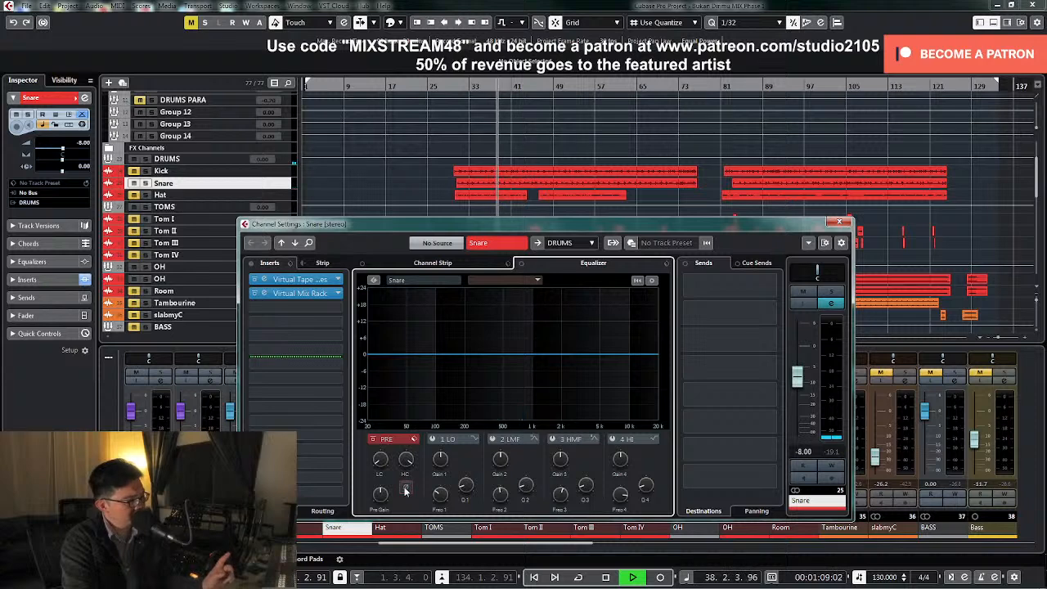
pyautogui.click(406, 490)
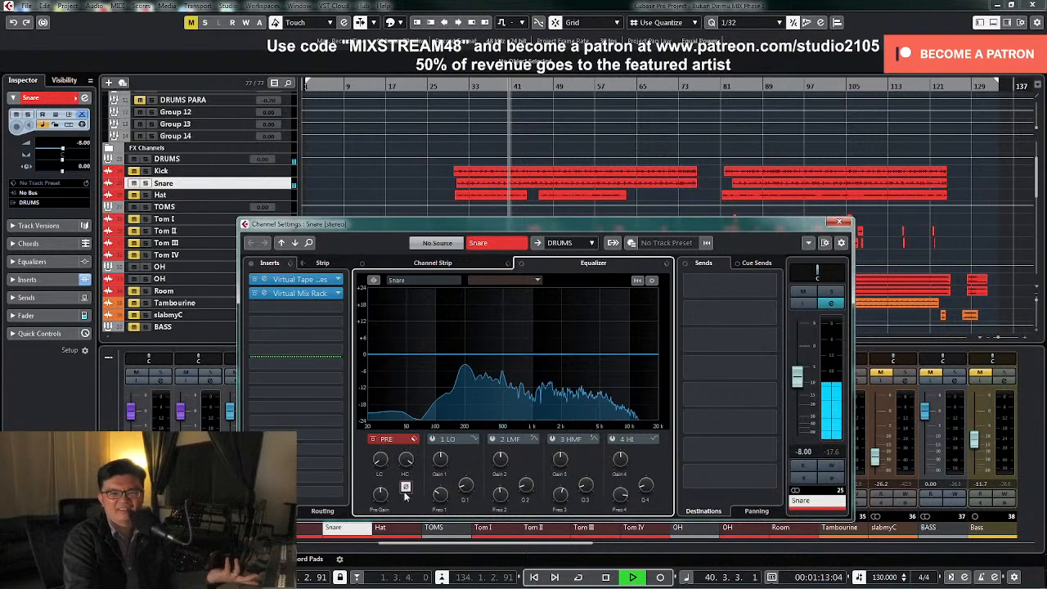
pyautogui.press('space')
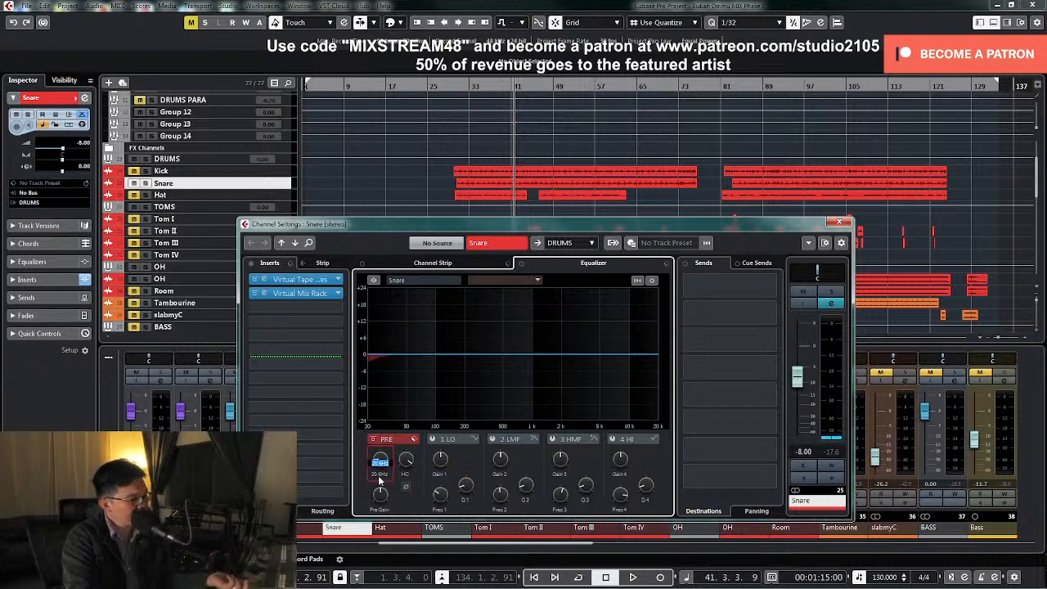
# Set the Snare's low-cut filter just below 90 Hz, soloing the track to audition the setting
pyautogui.moveTo(380, 462); pyautogui.dragTo(379, 454)
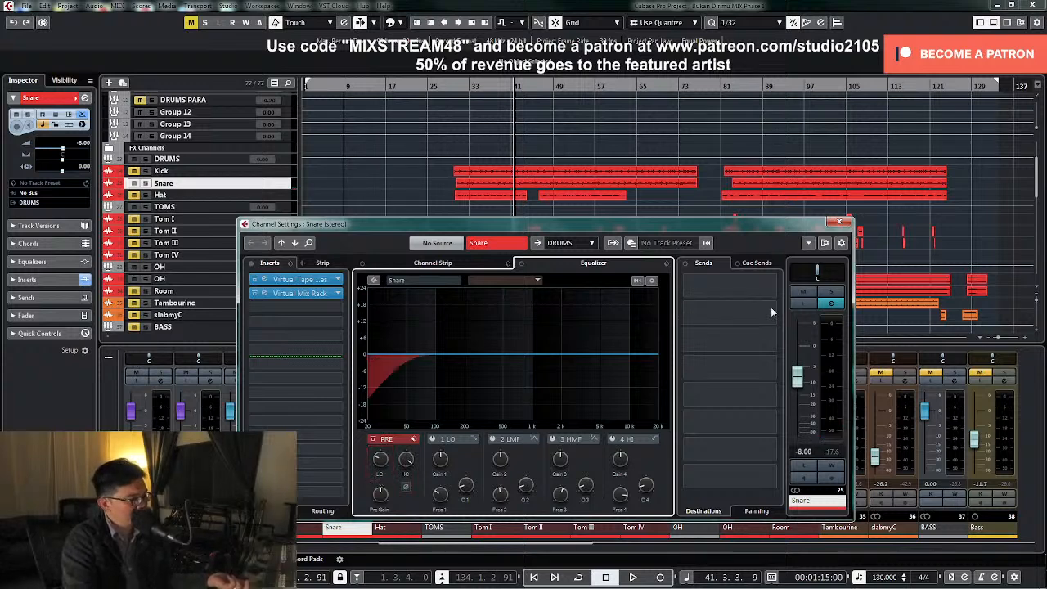
pyautogui.click(839, 222)
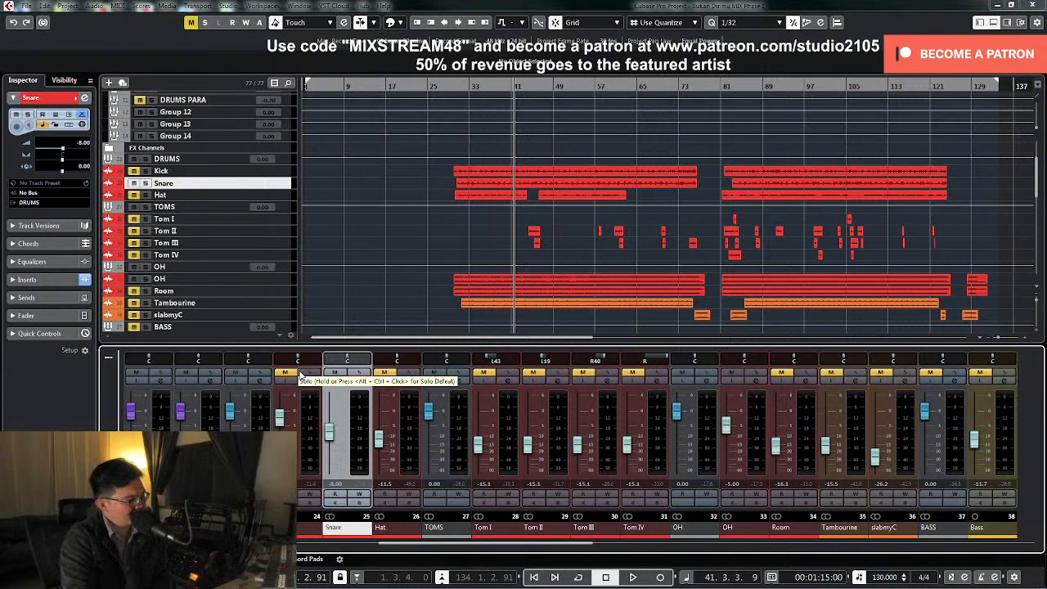
pyautogui.click(359, 376)
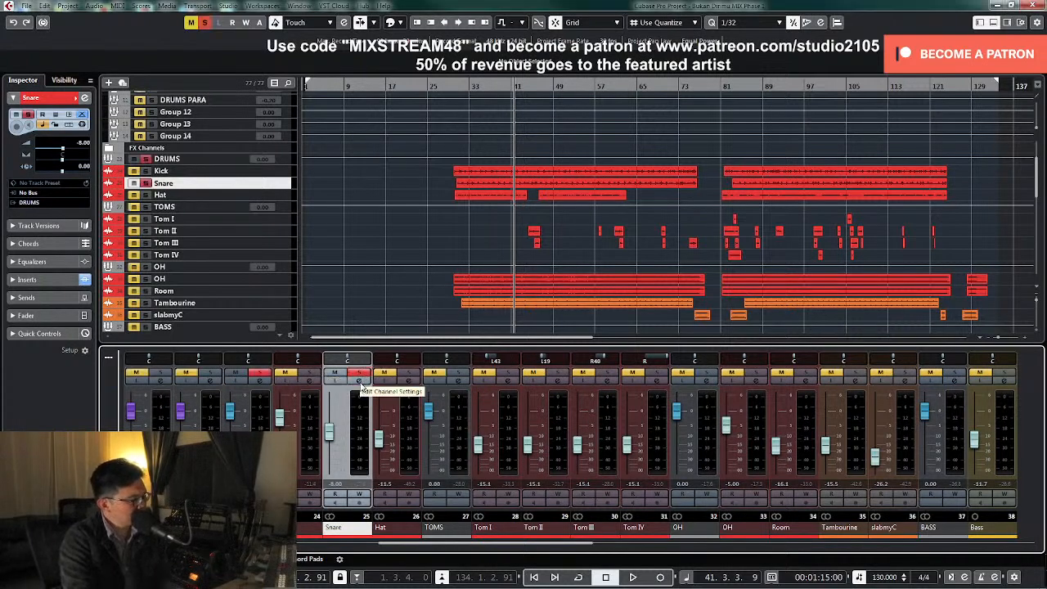
pyautogui.click(361, 382)
pyautogui.press('space')
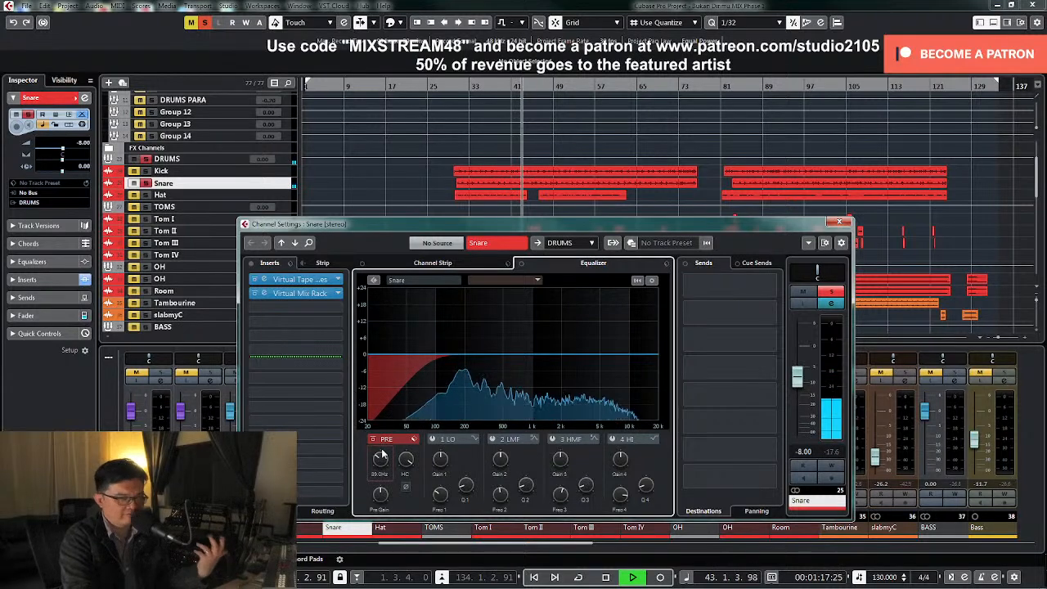
pyautogui.press('space')
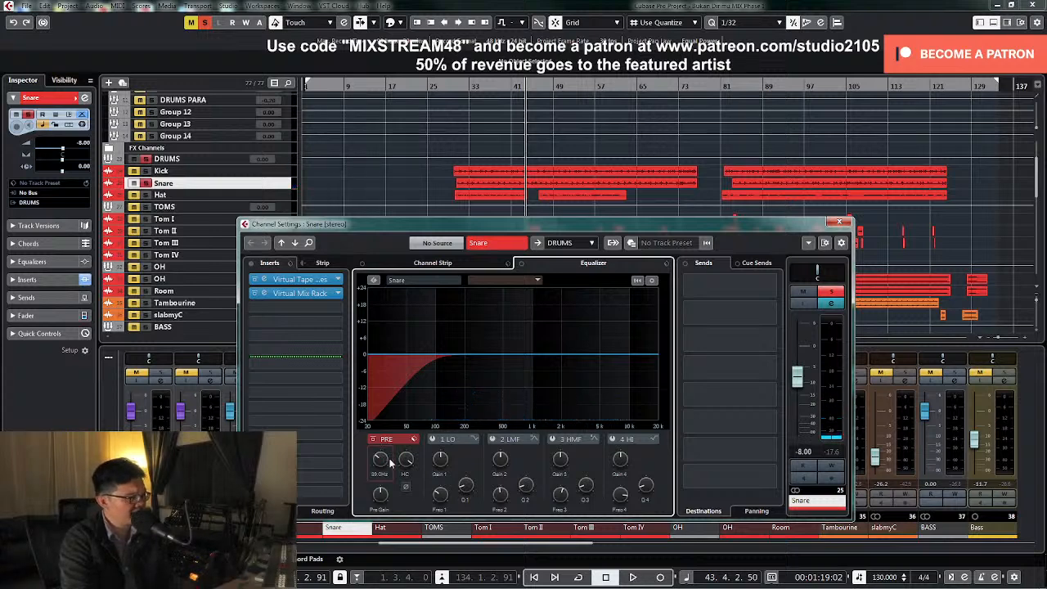
# Enable the Snare's low-mid EQ band and sweep a narrow boost of about 10 dB between 1 and 2 kHz during playback
pyautogui.press('space')
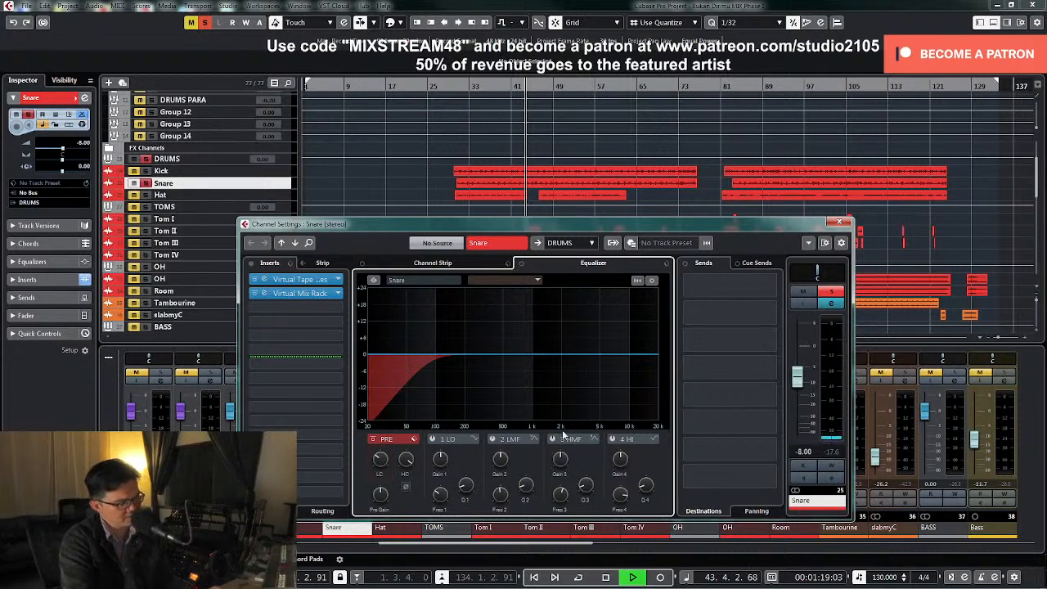
pyautogui.click(494, 440)
pyautogui.moveTo(523, 354); pyautogui.dragTo(552, 328)
pyautogui.press('space')
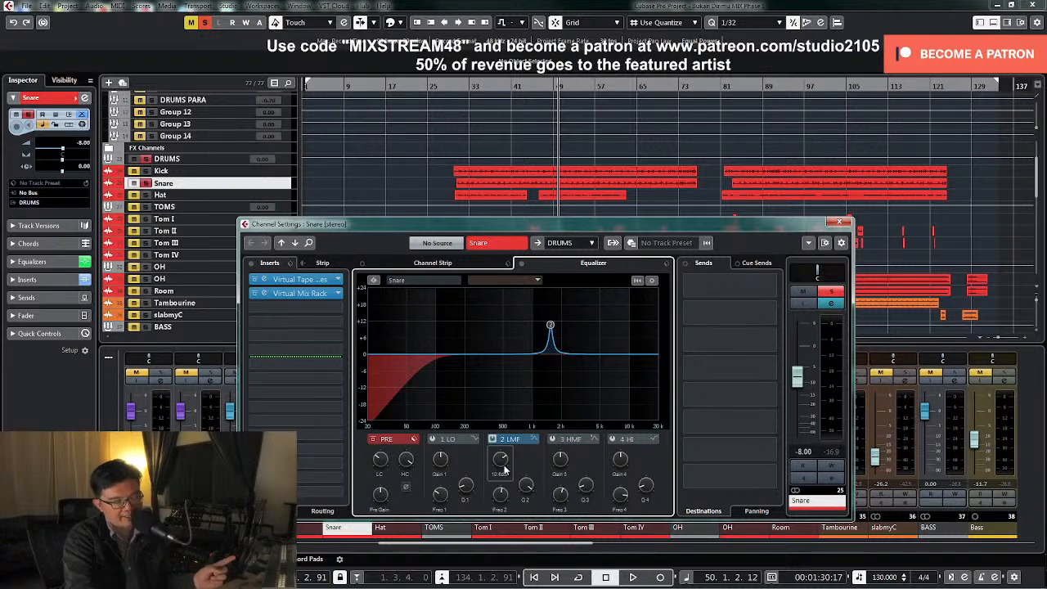
pyautogui.click(839, 222)
pyautogui.click(757, 381)
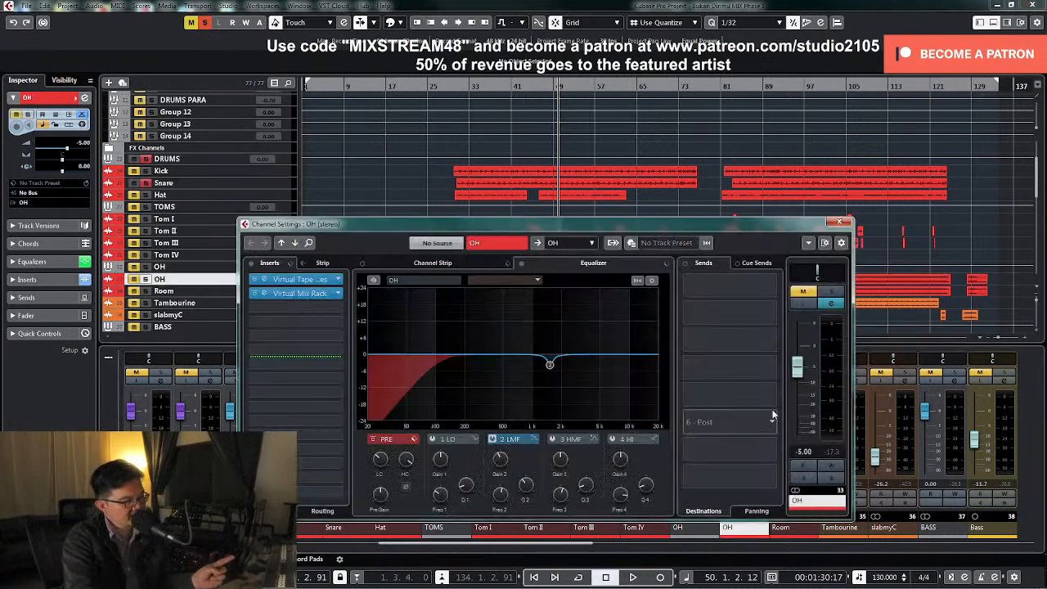
pyautogui.click(840, 222)
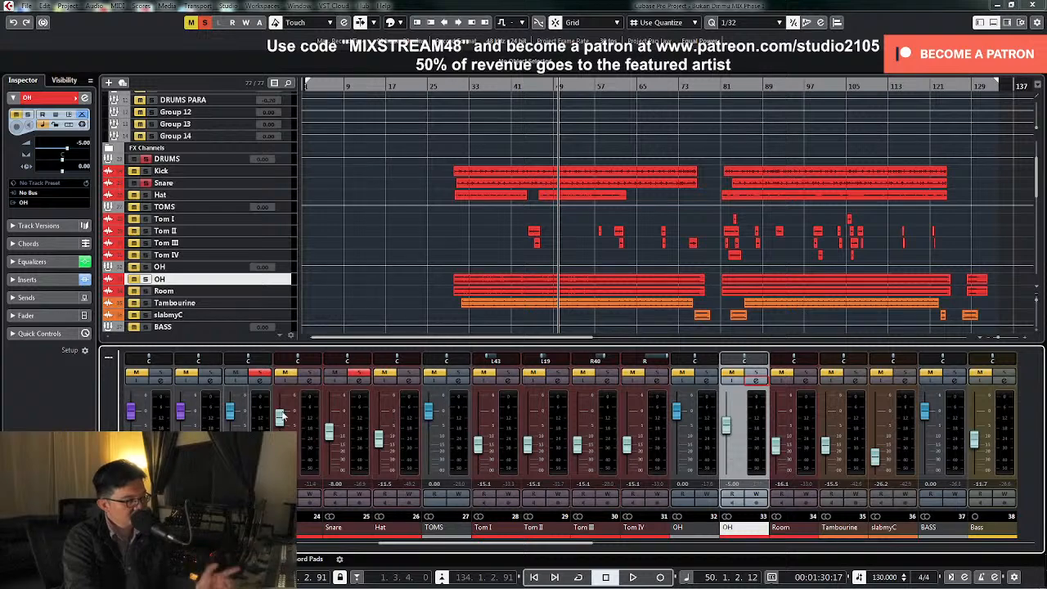
# Turn the Snare's narrow low-mid boost into a cut of about 7 dB during playback, then unsolo the Snare
pyautogui.click(359, 381)
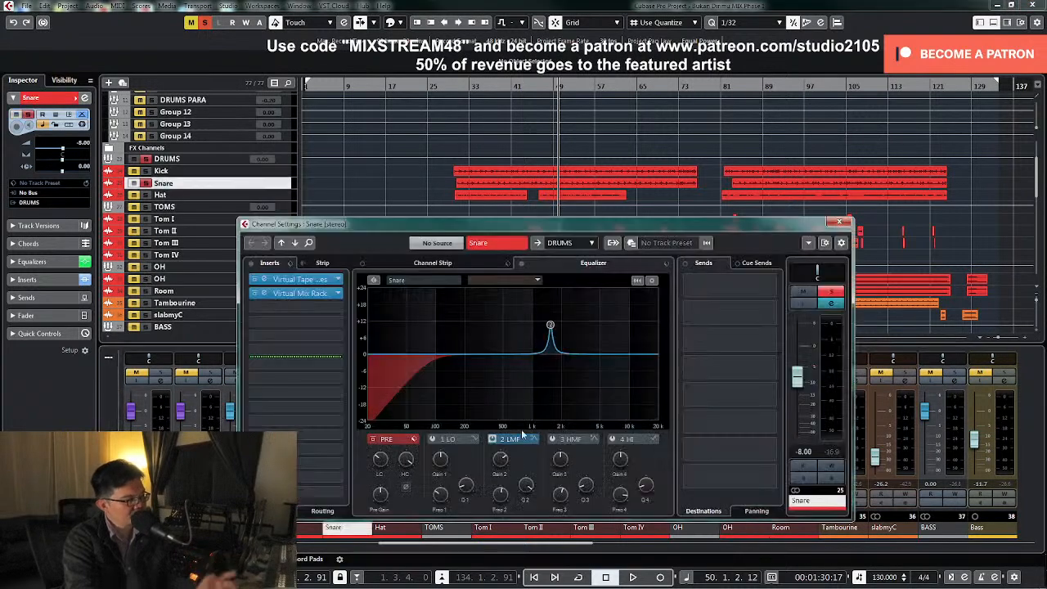
pyautogui.press('space')
pyautogui.moveTo(496, 458); pyautogui.dragTo(494, 495)
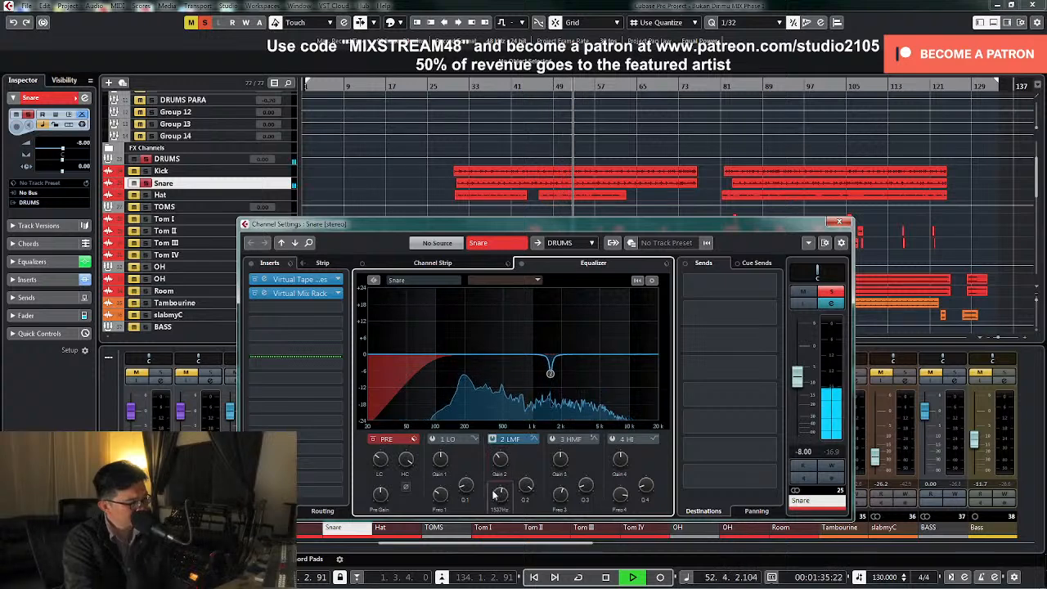
pyautogui.click(832, 294)
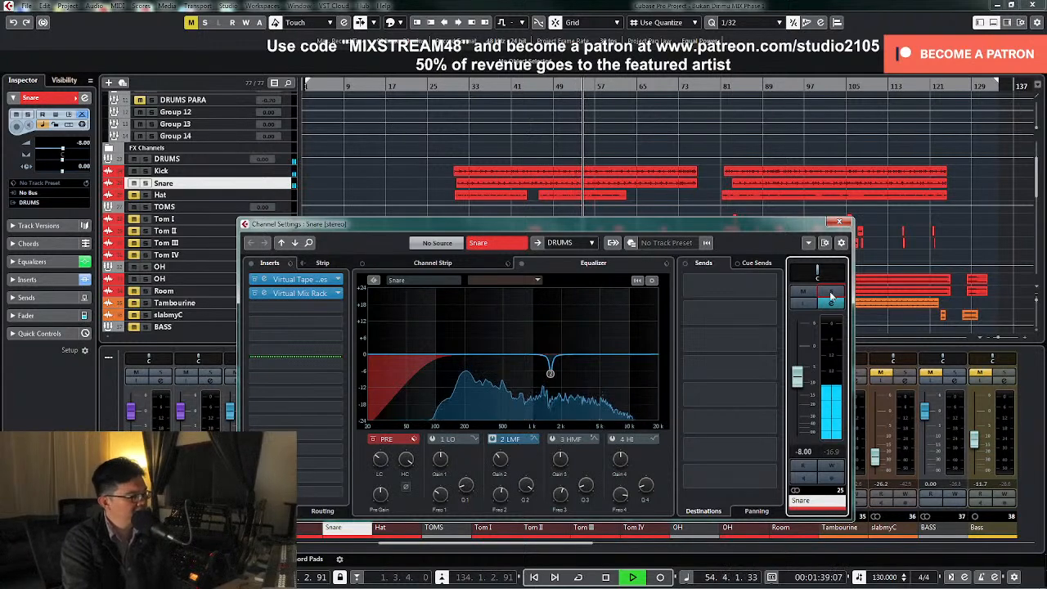
# Enlarge the Snare track and examine the waveform of its first clip while the drums play
pyautogui.click(269, 185)
pyautogui.press('z')
pyautogui.click(656, 252)
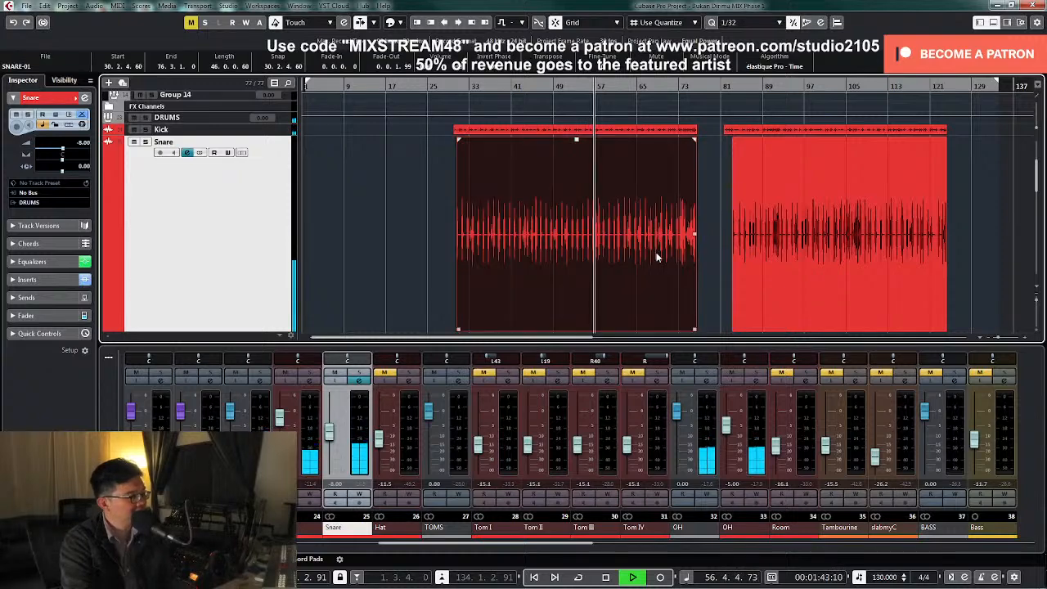
pyautogui.press('h')
pyautogui.press('h')
pyautogui.press('h')
pyautogui.press('h')
pyautogui.press('g')
pyautogui.press('g')
pyautogui.press('g')
pyautogui.press('g')
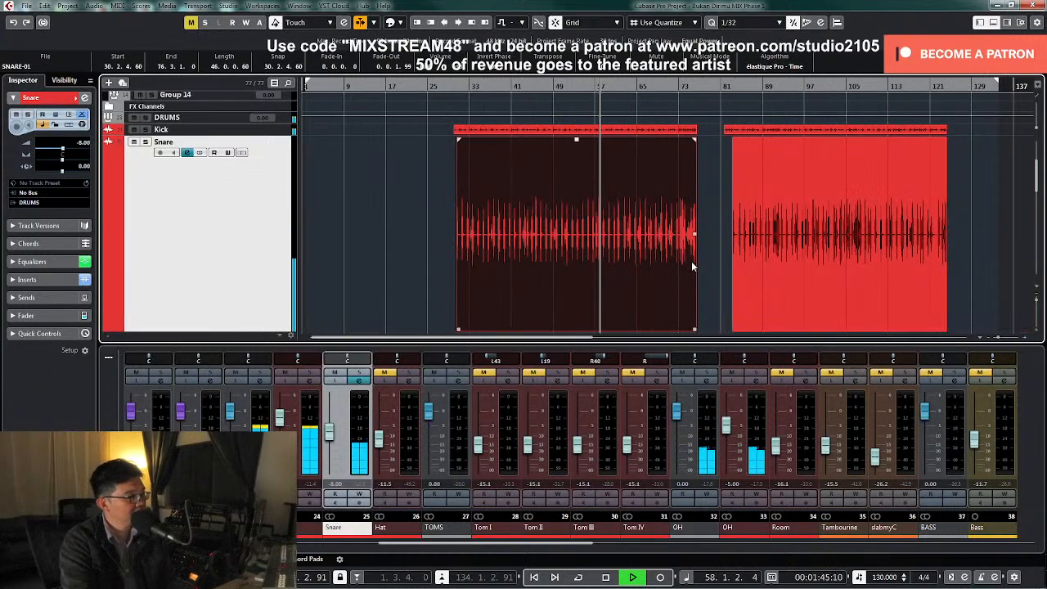
# Open the Snare's Virtual Mix Rack insert and add the FG-Dynamics module after FG-73
pyautogui.click(361, 380)
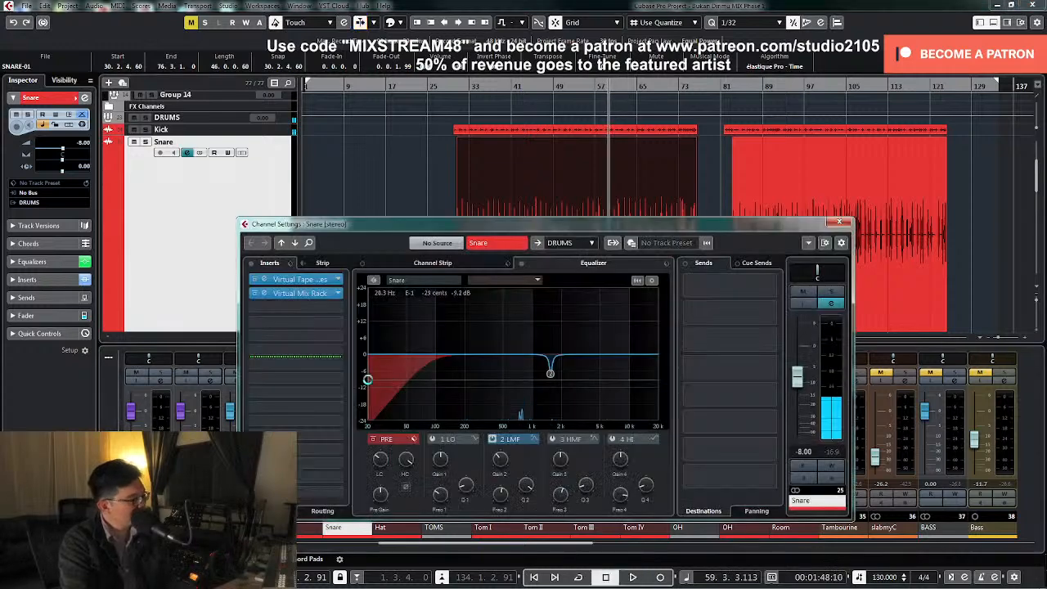
pyautogui.click(318, 294)
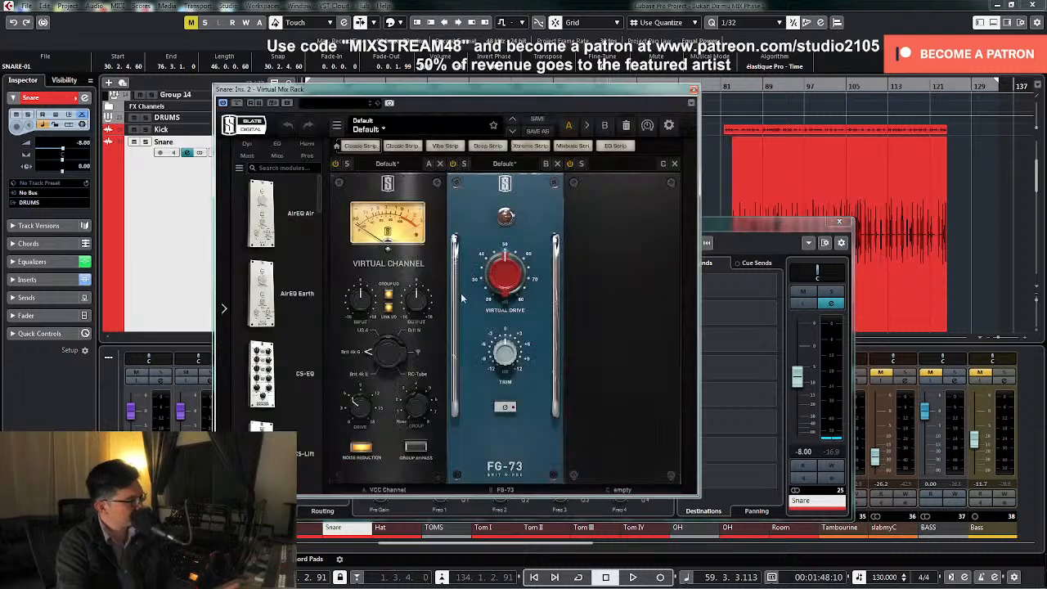
pyautogui.scroll(-5, 317, 307)
pyautogui.scroll(-3, 318, 324)
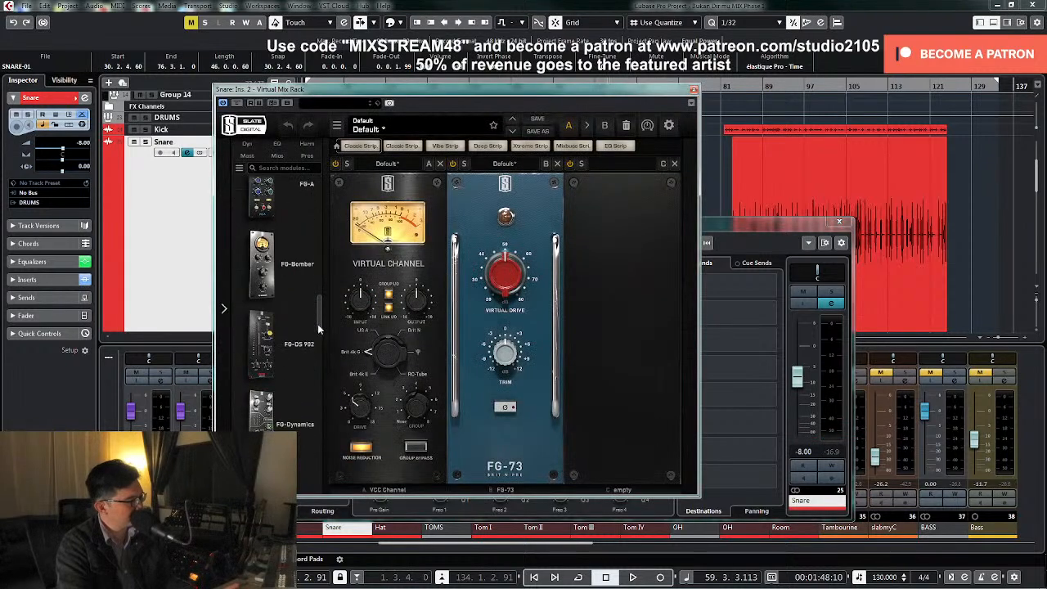
pyautogui.moveTo(278, 364); pyautogui.dragTo(608, 365)
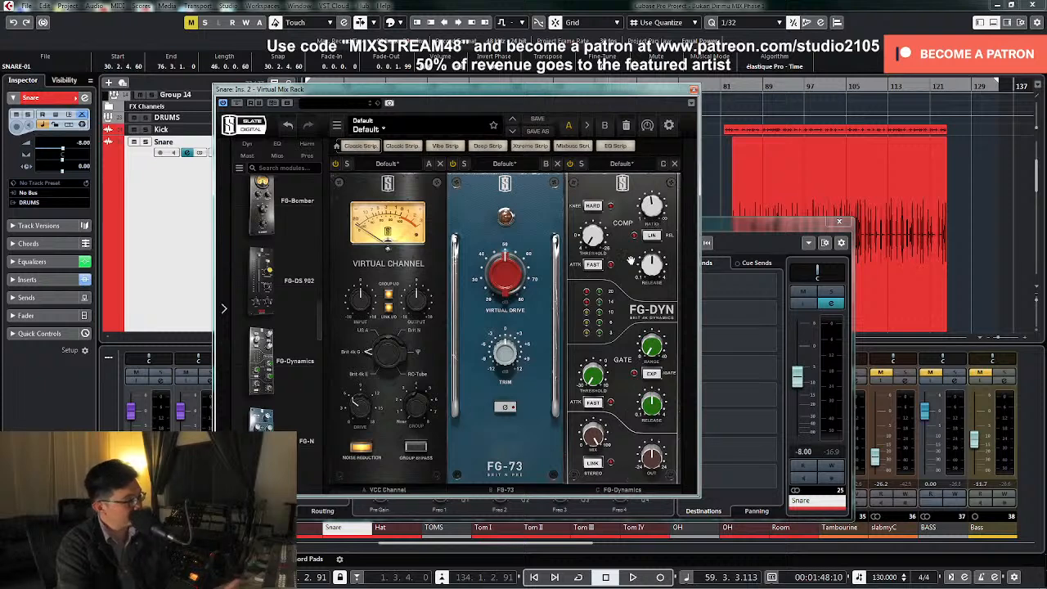
# Lower the FG-Dynamics compressor threshold below -20 dB while auditioning the Snare, then stop playback
pyautogui.press('space')
pyautogui.moveTo(597, 247); pyautogui.dragTo(603, 202)
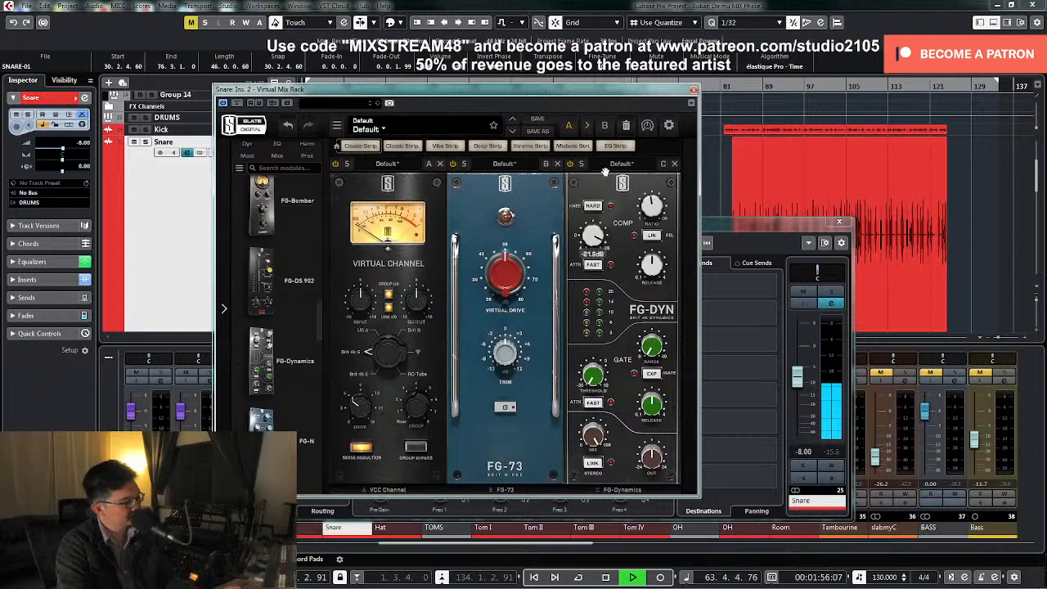
pyautogui.moveTo(607, 168); pyautogui.dragTo(606, 166)
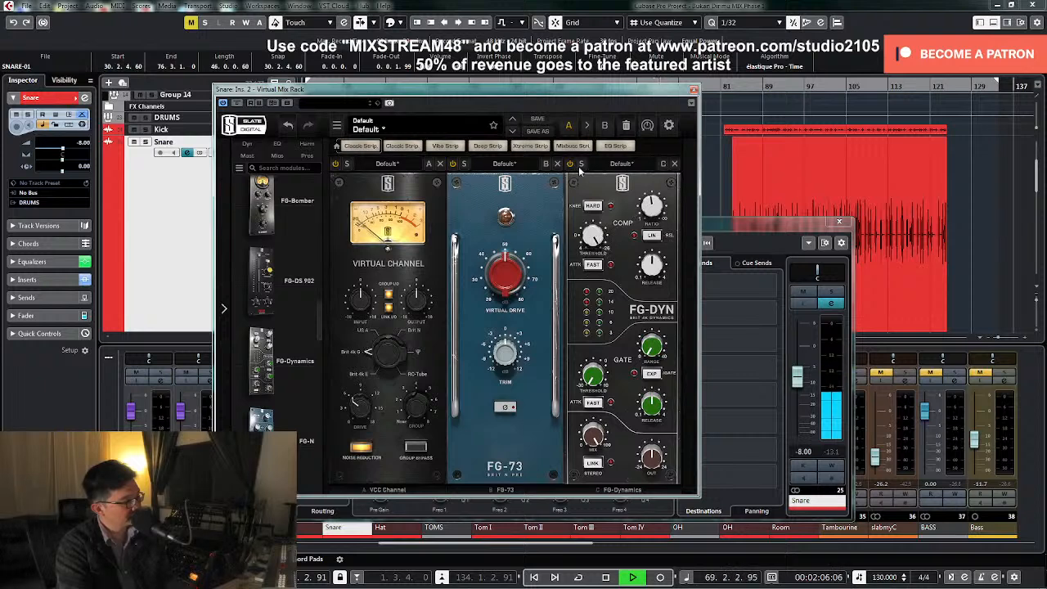
pyautogui.press('space')
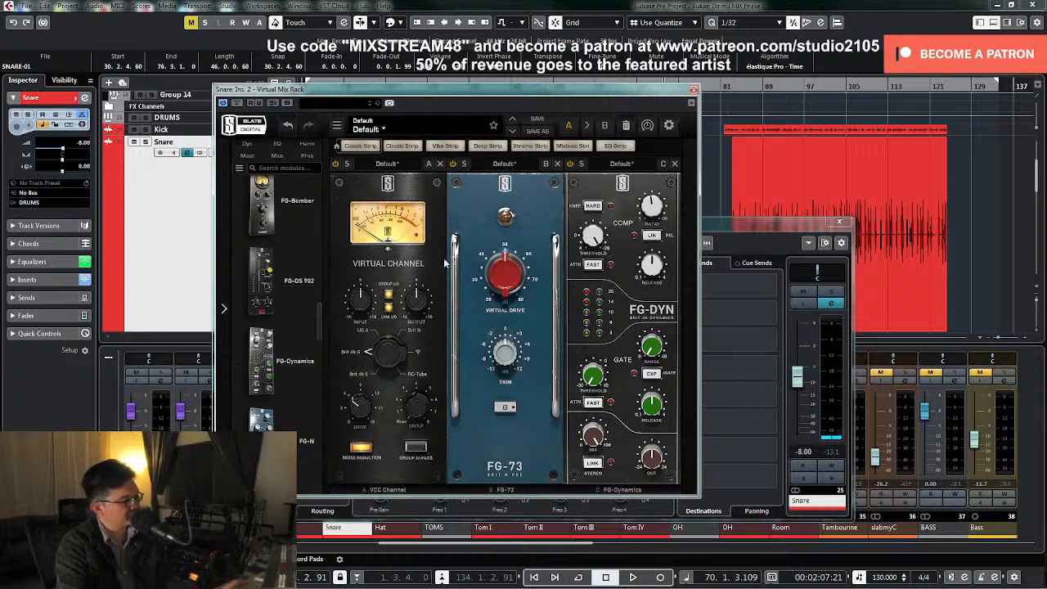
# Add the Trimmer module to the rack between FG-73 and FG-Dynamics
pyautogui.moveTo(319, 310); pyautogui.dragTo(321, 423)
pyautogui.moveTo(283, 341); pyautogui.dragTo(339, 344)
pyautogui.moveTo(454, 360); pyautogui.dragTo(621, 365)
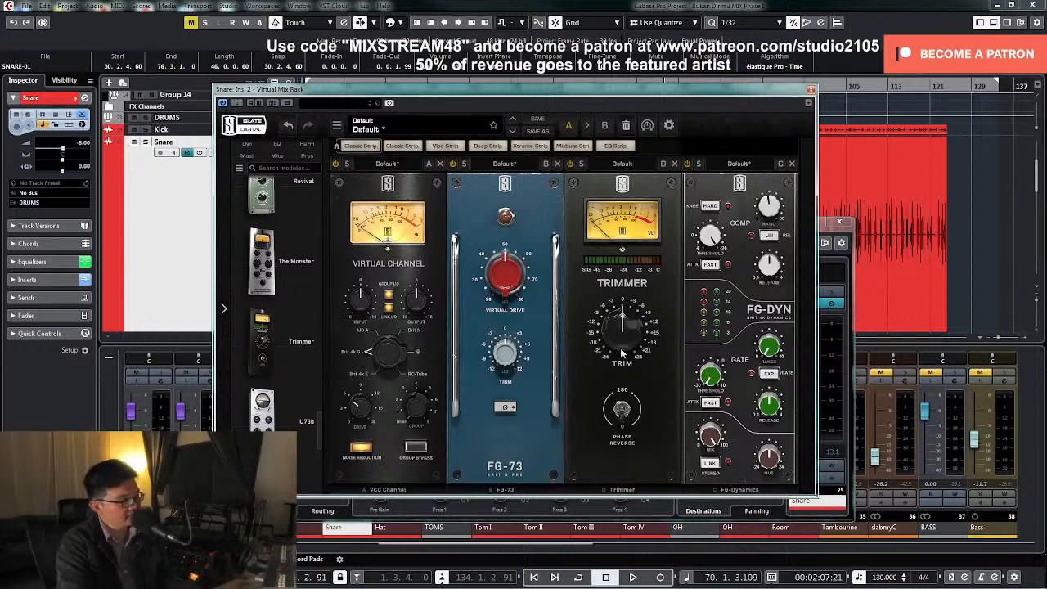
# Raise the Trimmer module's trim to about +7 dB while auditioning the Snare, then stop playback
pyautogui.press('space')
pyautogui.scroll(3, 622, 347)
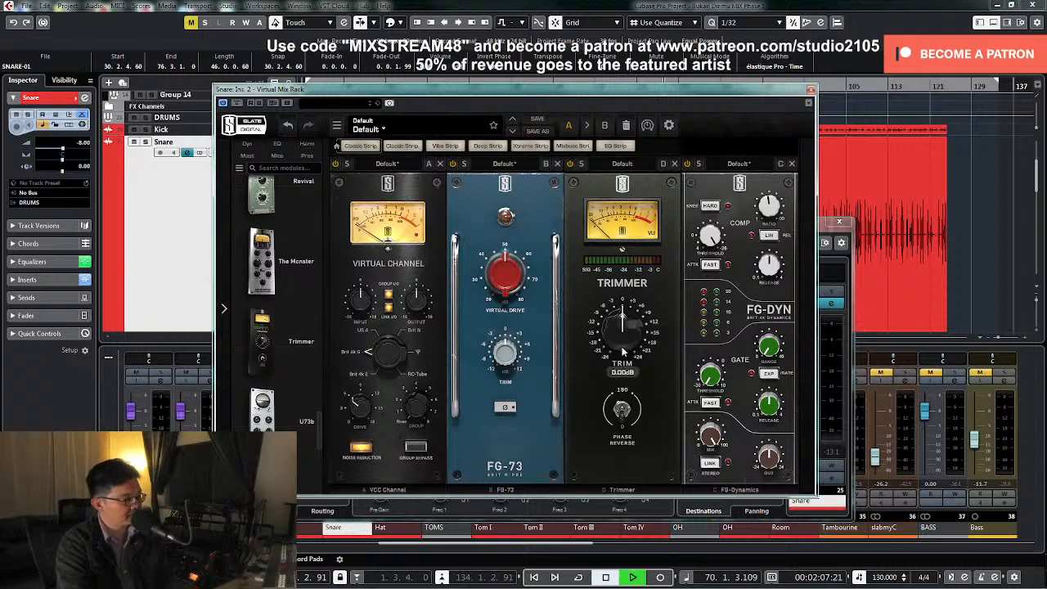
pyautogui.scroll(4, 623, 343)
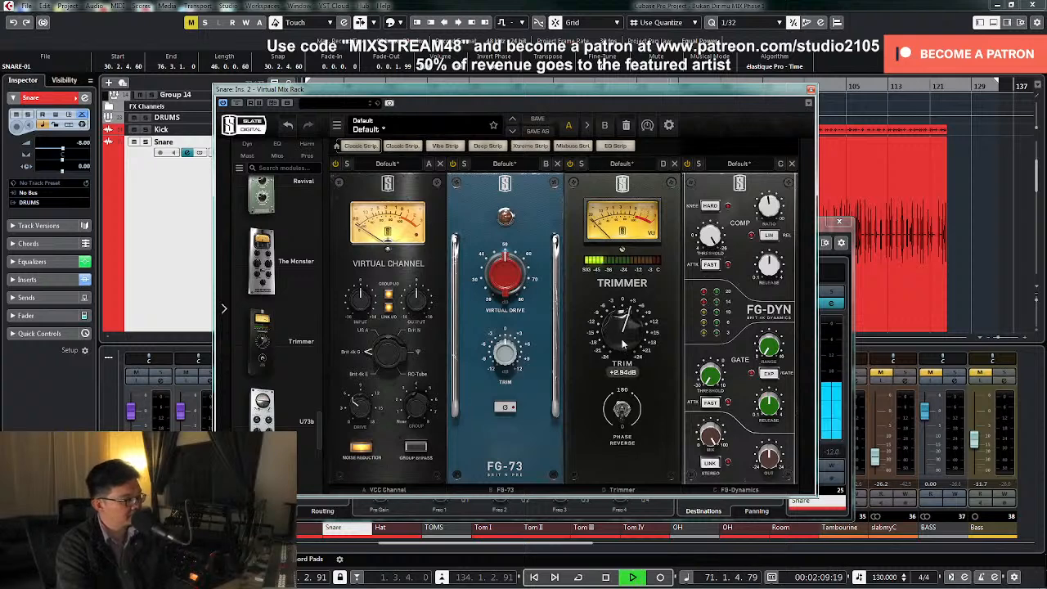
pyautogui.scroll(2, 626, 340)
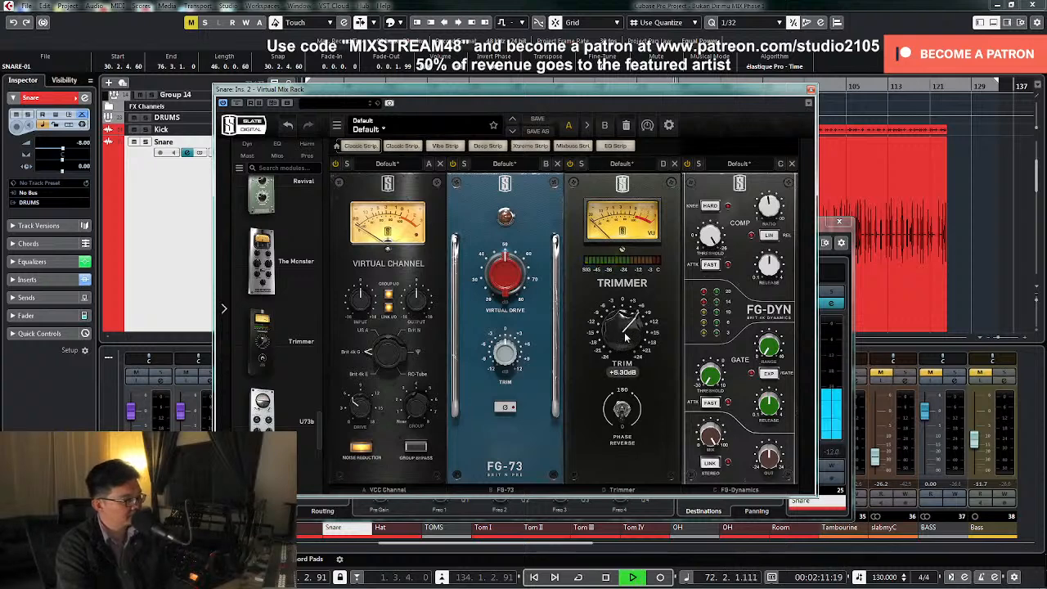
pyautogui.scroll(1, 626, 335)
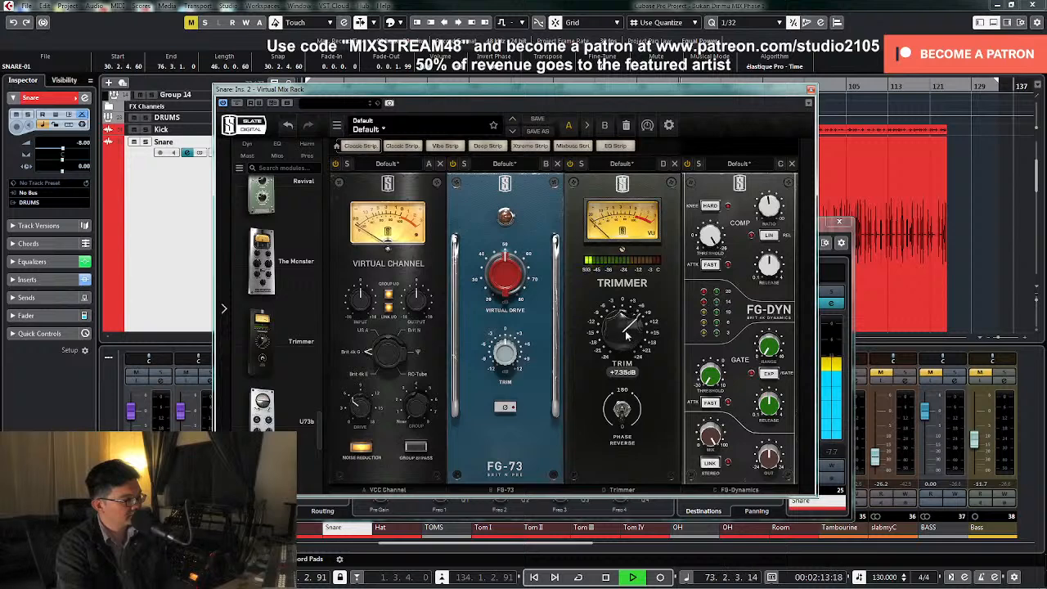
pyautogui.moveTo(626, 332); pyautogui.dragTo(626, 332)
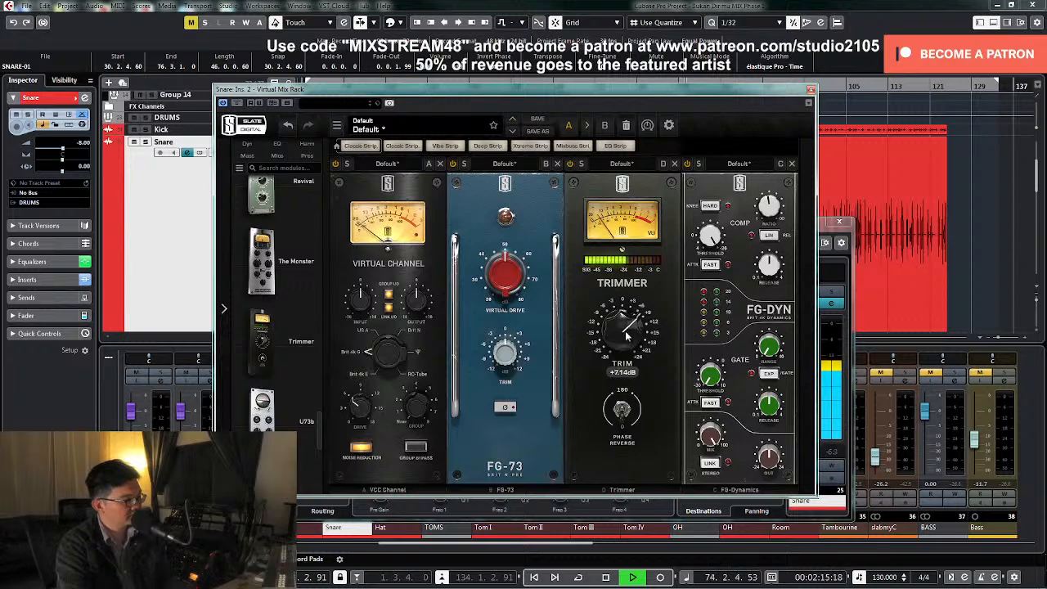
pyautogui.press('space')
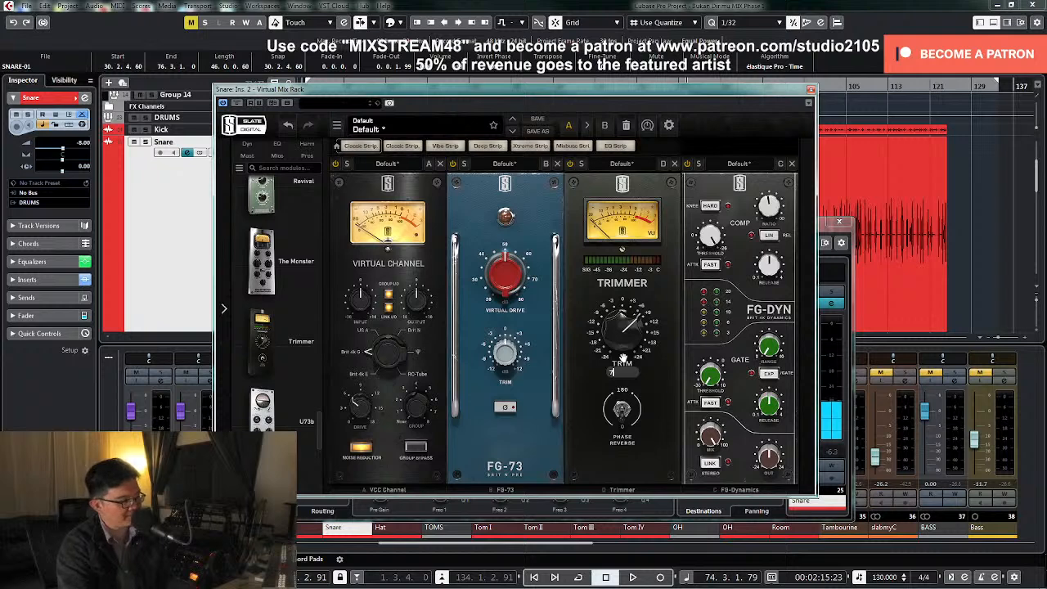
pyautogui.press('space')
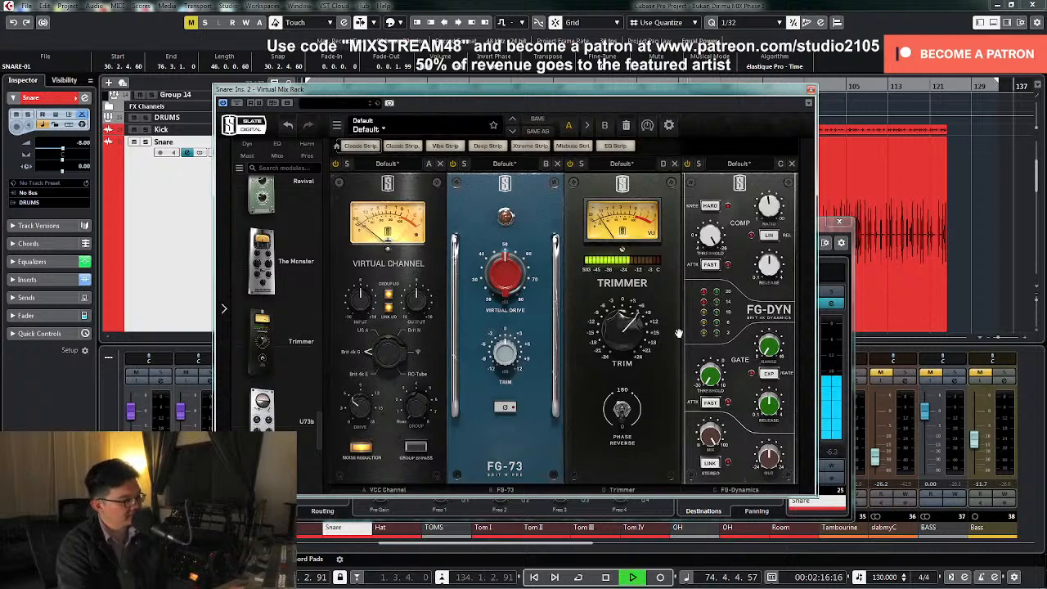
pyautogui.press('space')
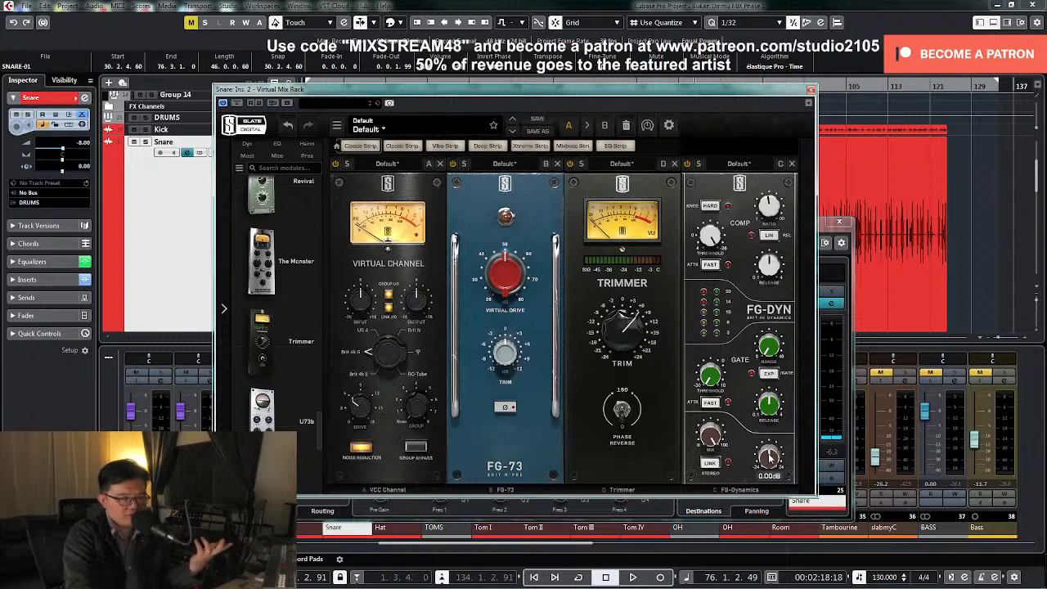
# Lower the FG-Dynamics output to about -7 dB while replaying the Snare from its first clip, then stop playback
pyautogui.moveTo(770, 459); pyautogui.dragTo(773, 462)
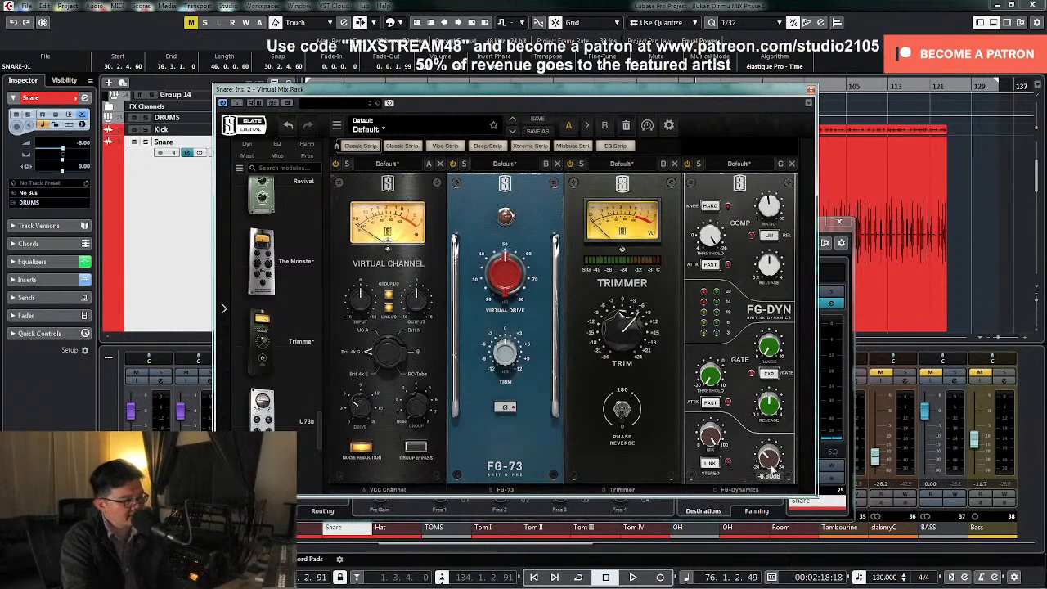
pyautogui.press('space')
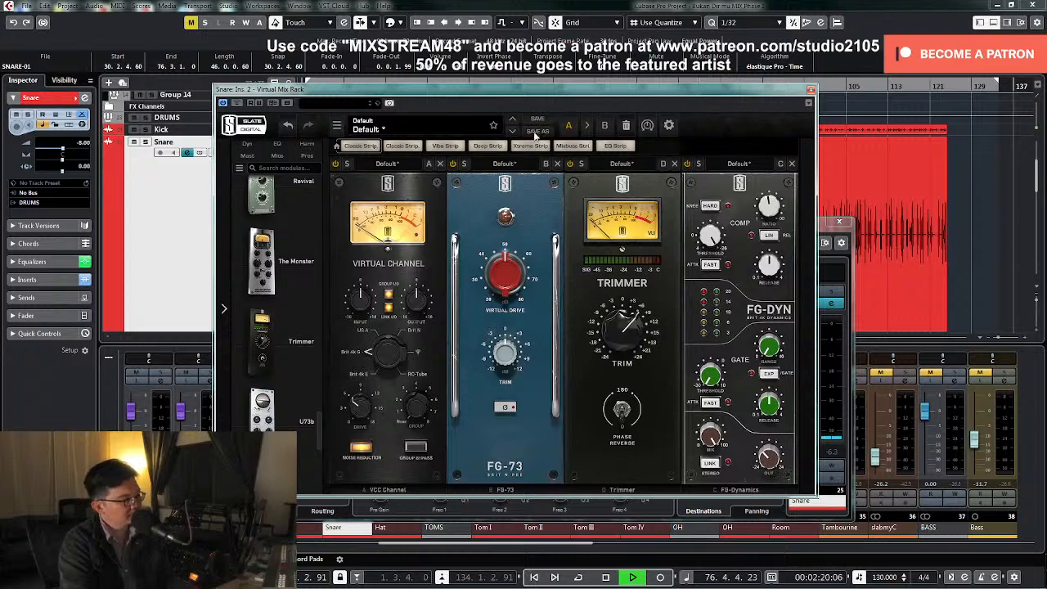
pyautogui.moveTo(532, 94); pyautogui.dragTo(572, 113)
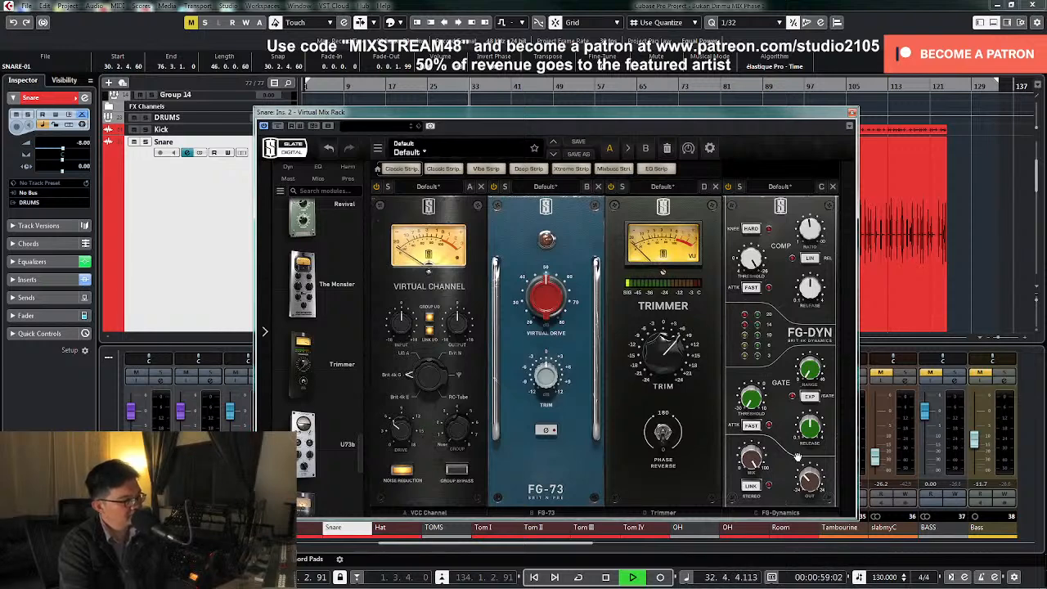
pyautogui.moveTo(810, 481)
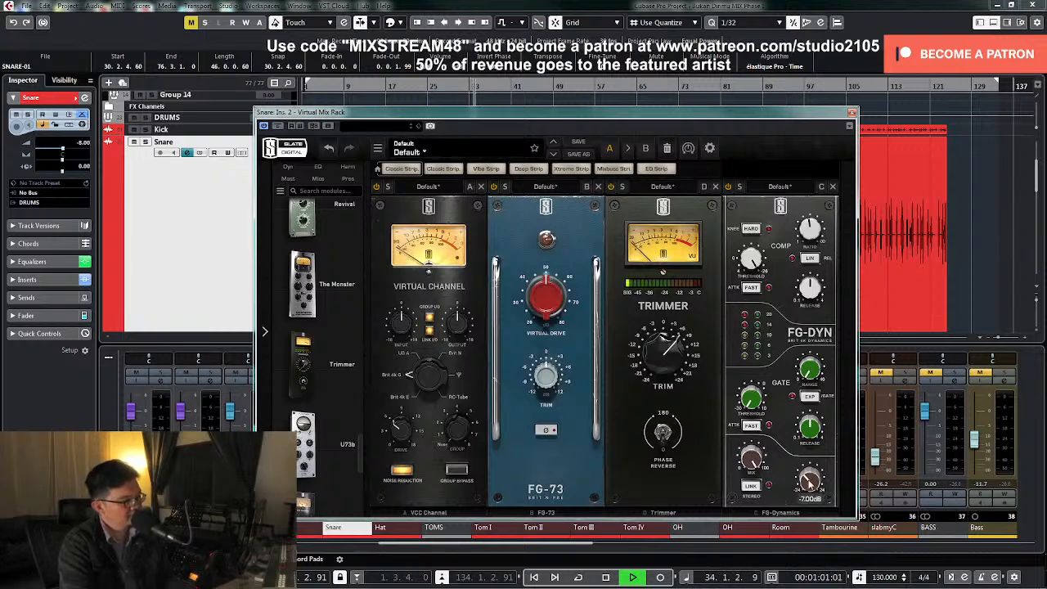
pyautogui.scroll(-2, 810, 481)
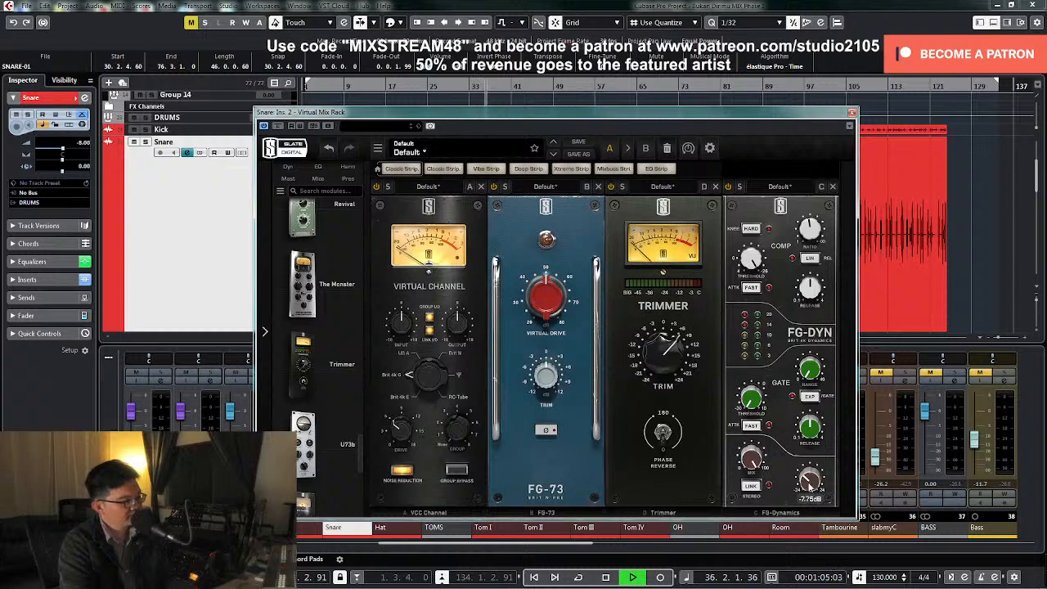
pyautogui.scroll(-2, 810, 484)
pyautogui.click(810, 499)
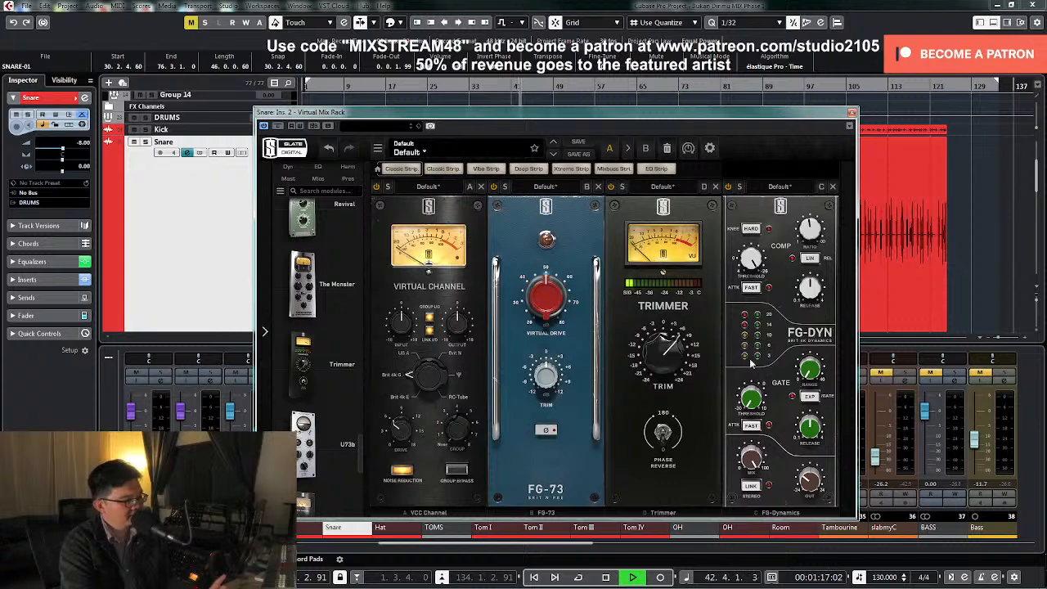
pyautogui.press('space')
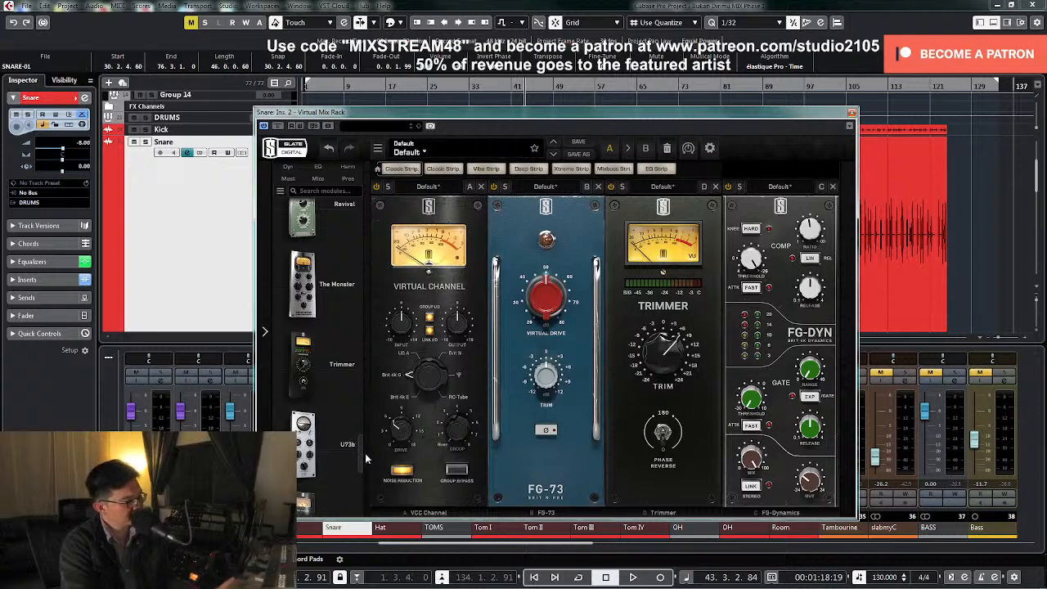
# Try The Monster module after FG-Dynamics, adjusting its input and output while auditioning the Snare, and remove it from the rack
pyautogui.scroll(3, 360, 458)
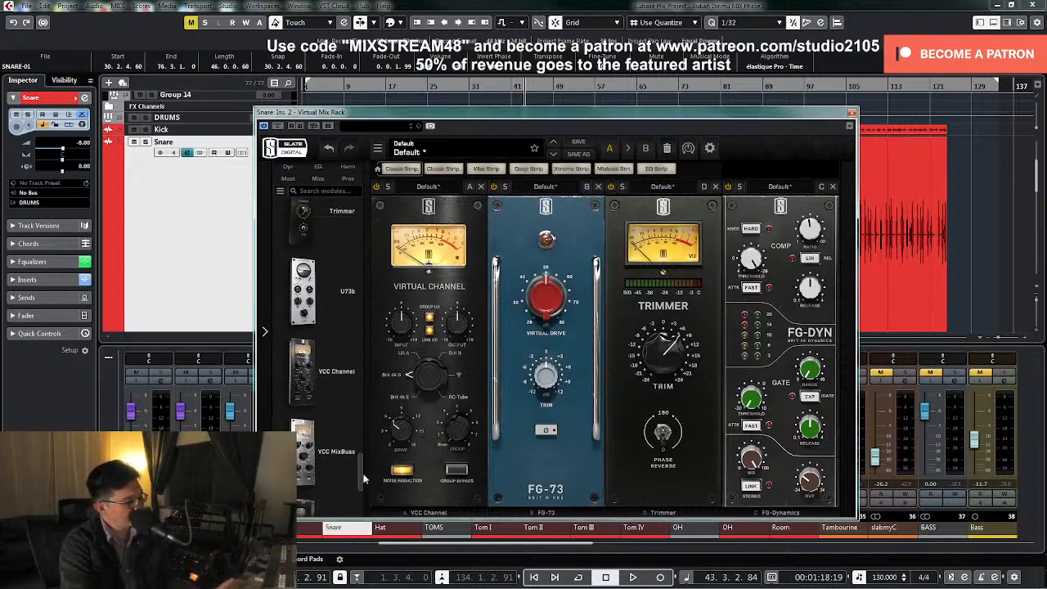
pyautogui.moveTo(362, 450); pyautogui.dragTo(896, 446)
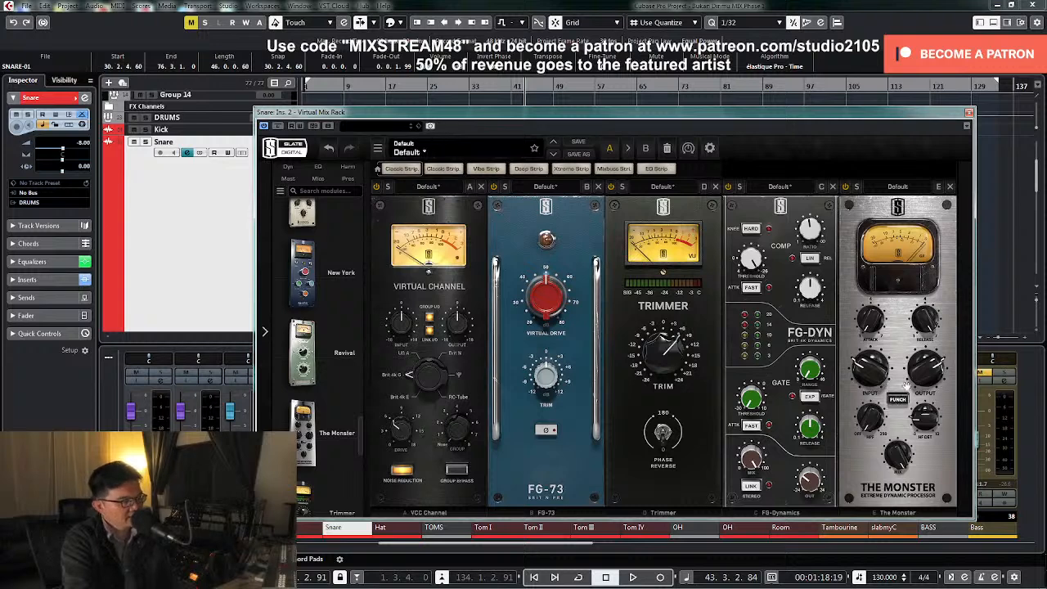
pyautogui.moveTo(898, 446)
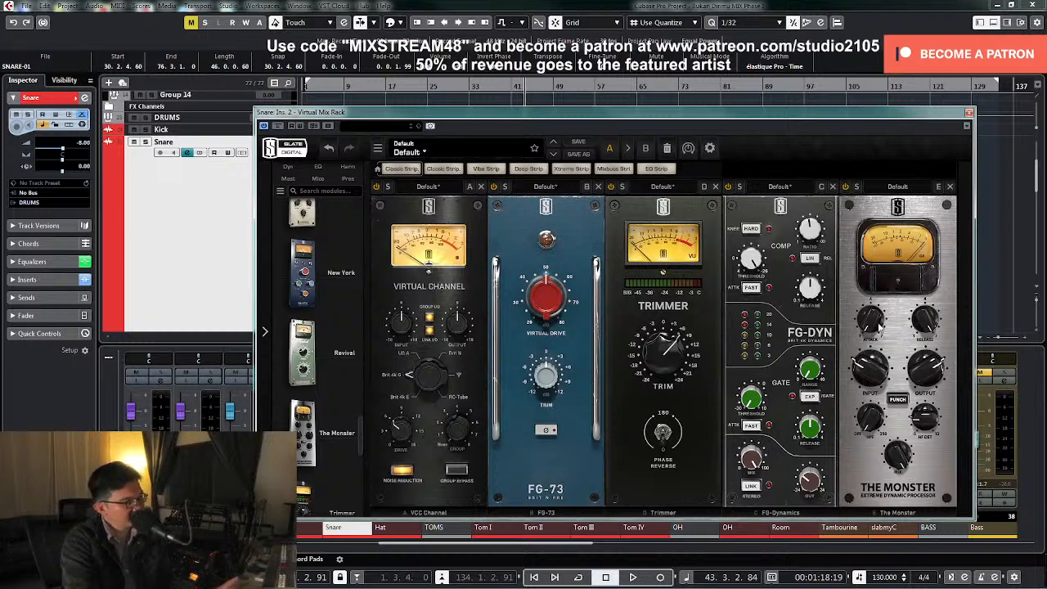
pyautogui.moveTo(881, 326); pyautogui.dragTo(878, 61)
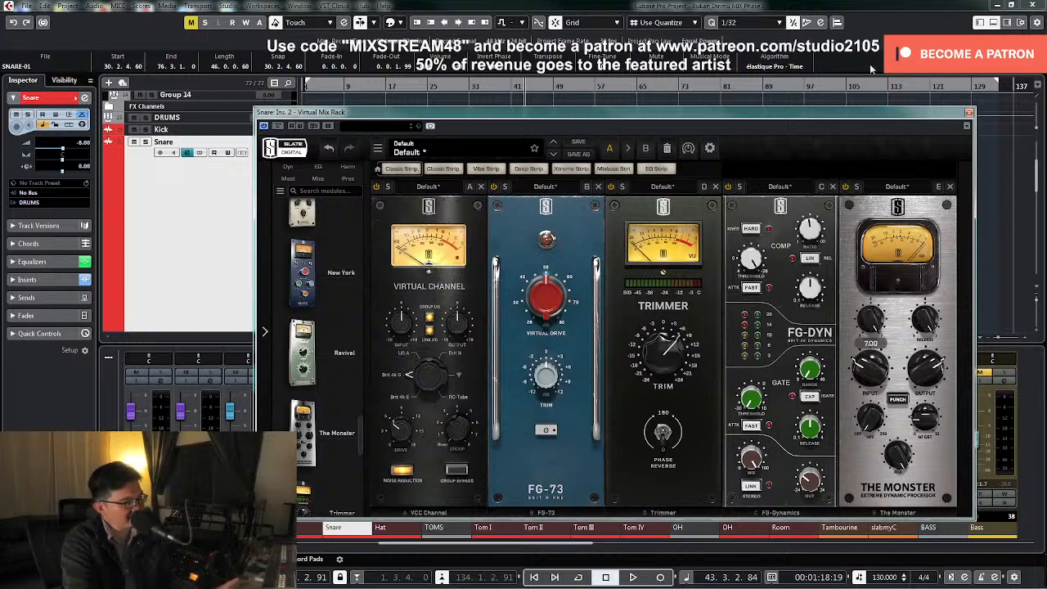
pyautogui.moveTo(869, 373)
pyautogui.press('space')
pyautogui.moveTo(870, 373); pyautogui.dragTo(876, 397)
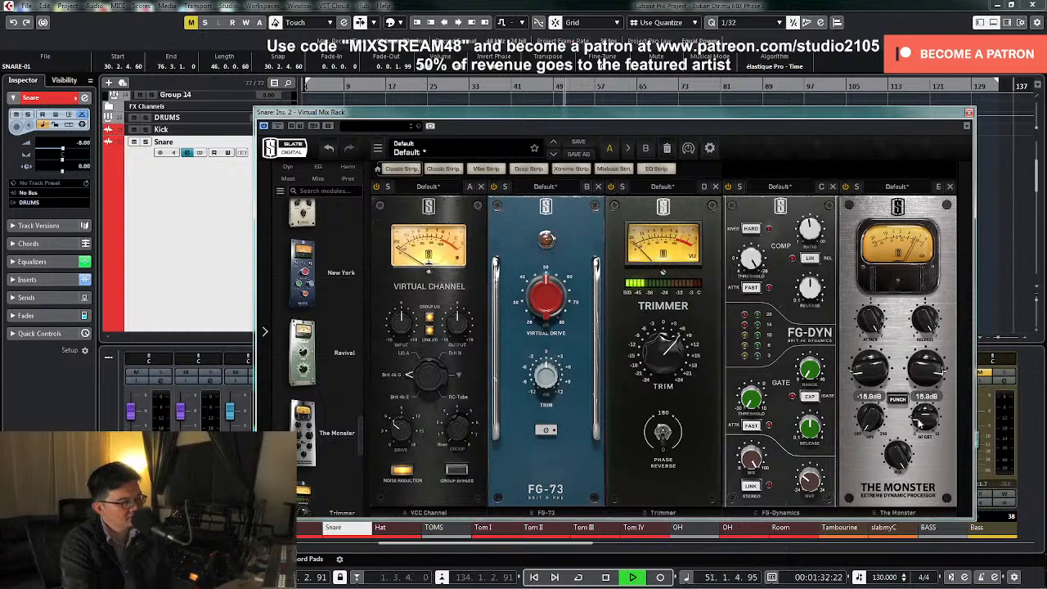
pyautogui.press('space')
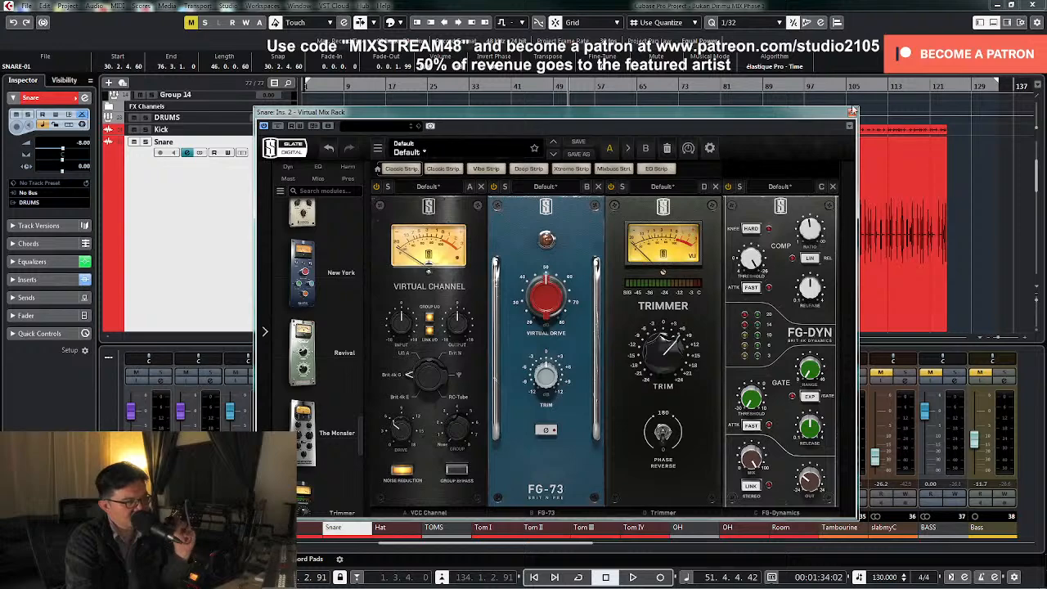
# Close the rack and load the Boz Little Clipper in the Snare's third insert slot, keeping the waveform in view
pyautogui.click(851, 112)
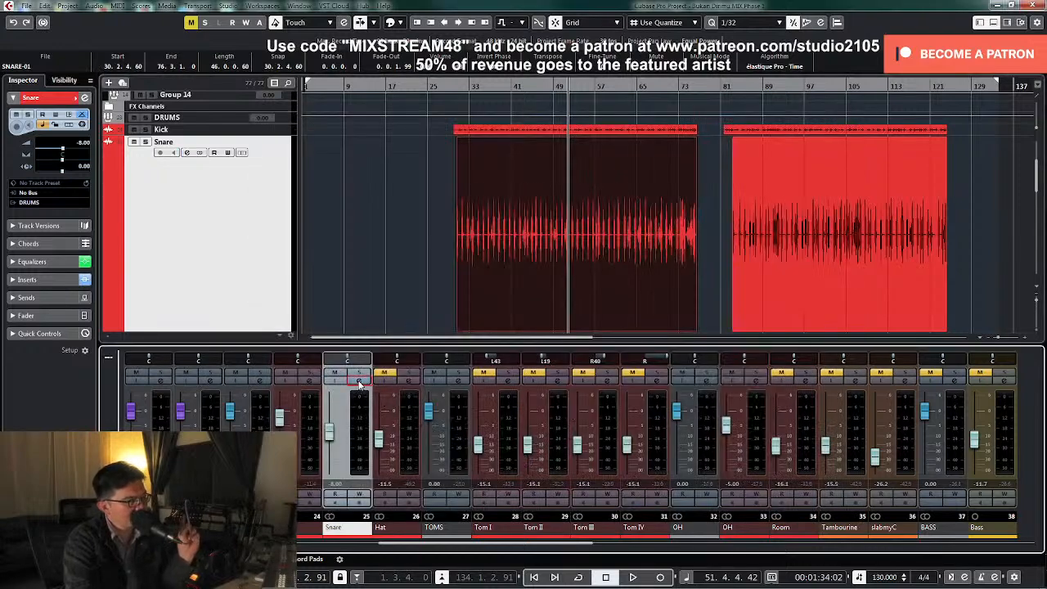
pyautogui.click(361, 383)
pyautogui.click(339, 307)
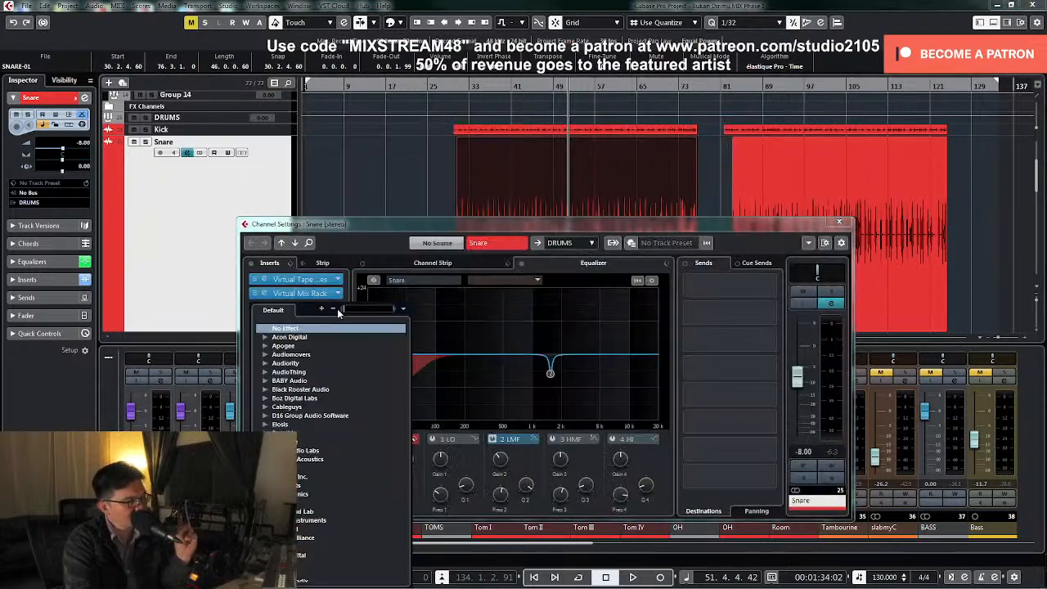
pyautogui.click(265, 398)
pyautogui.click(276, 406)
pyautogui.click(311, 416)
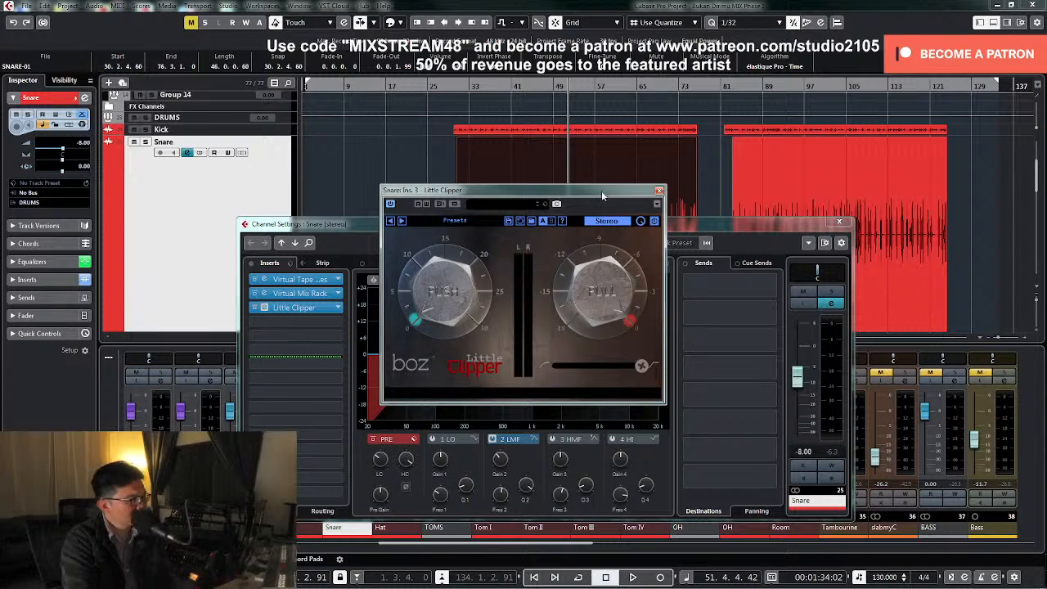
pyautogui.moveTo(602, 189); pyautogui.dragTo(545, 270)
pyautogui.moveTo(728, 228); pyautogui.dragTo(625, 244)
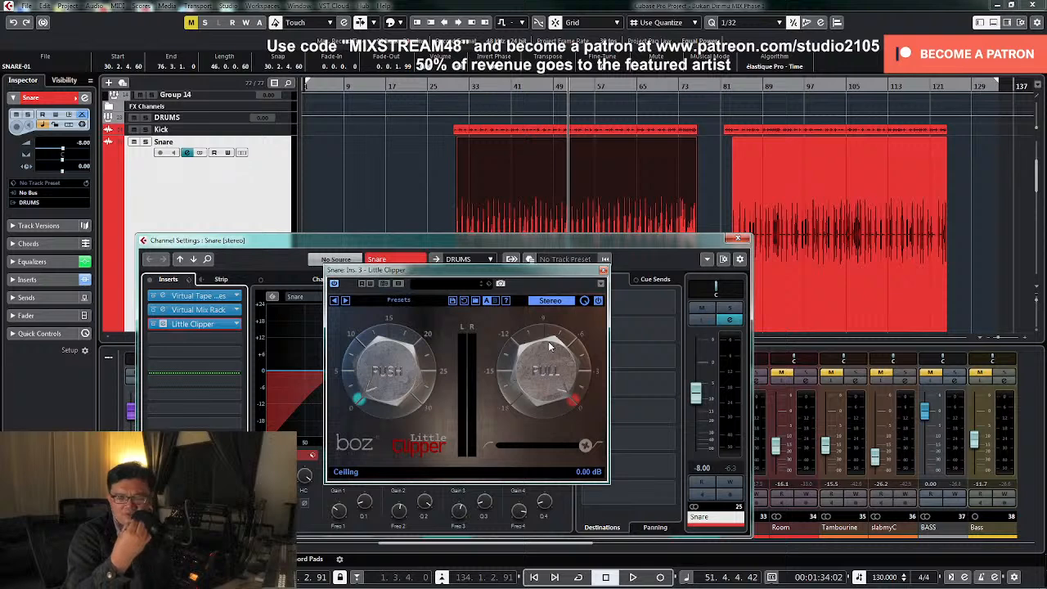
pyautogui.press('space')
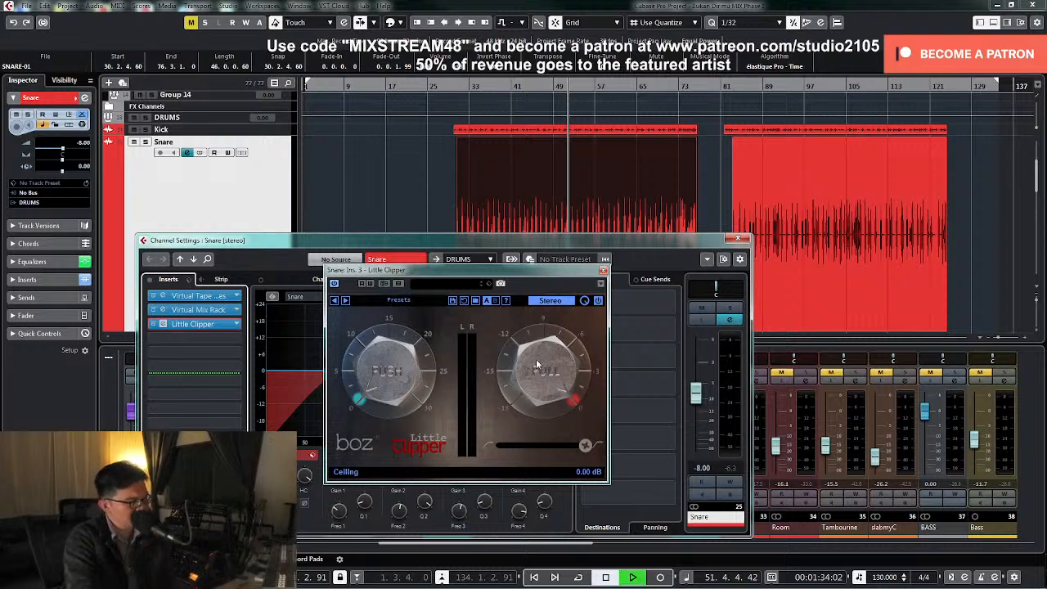
pyautogui.moveTo(535, 364); pyautogui.dragTo(558, 386)
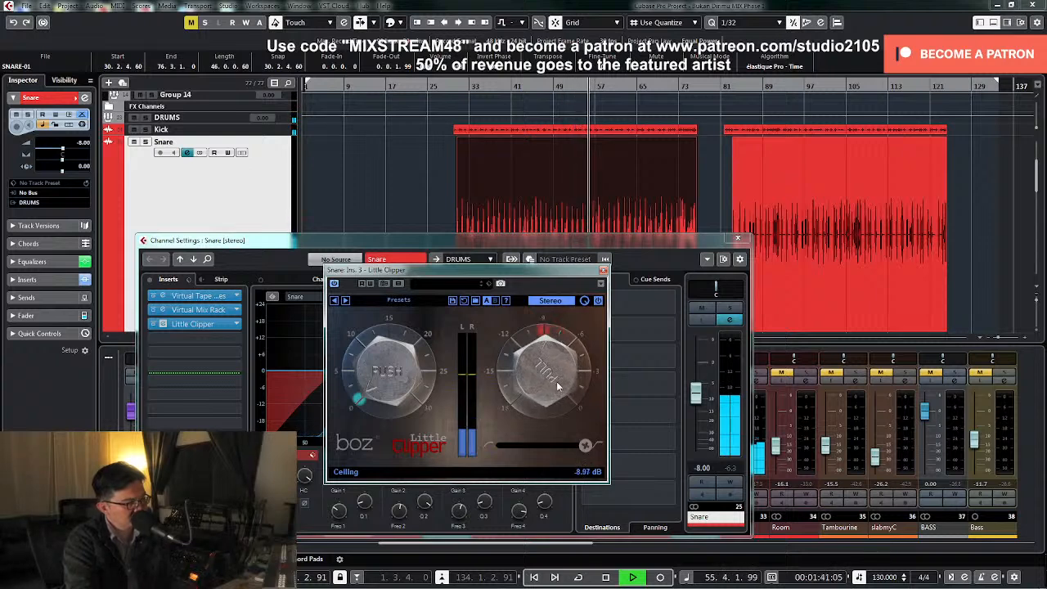
pyautogui.click(603, 270)
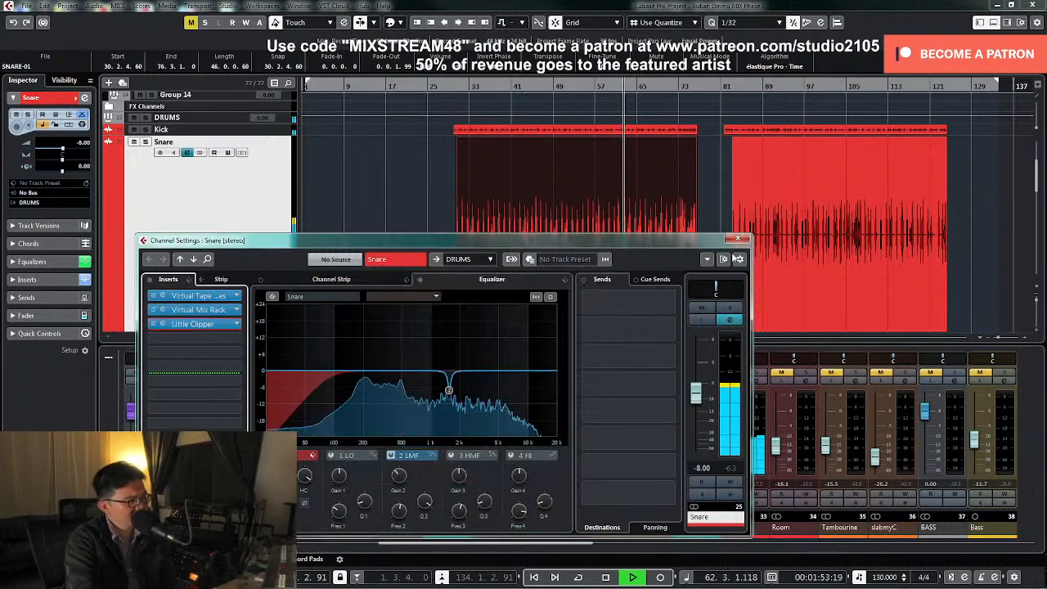
pyautogui.click(737, 239)
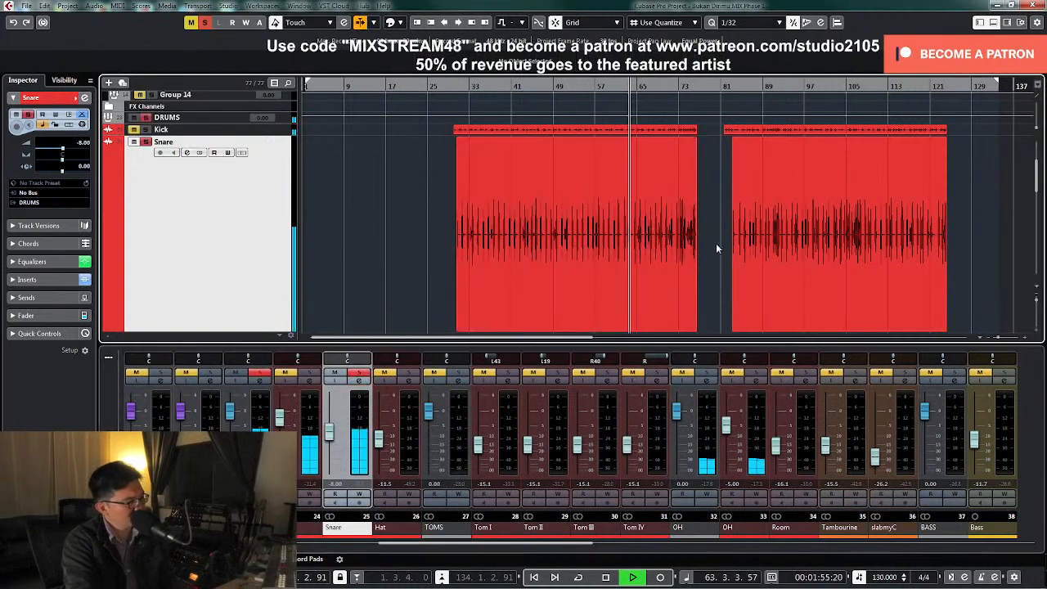
# Unsolo the Snare, return its track to normal height, and place the playhead at the start of the first drum clips
pyautogui.click(358, 373)
pyautogui.click(378, 254)
pyautogui.press('space')
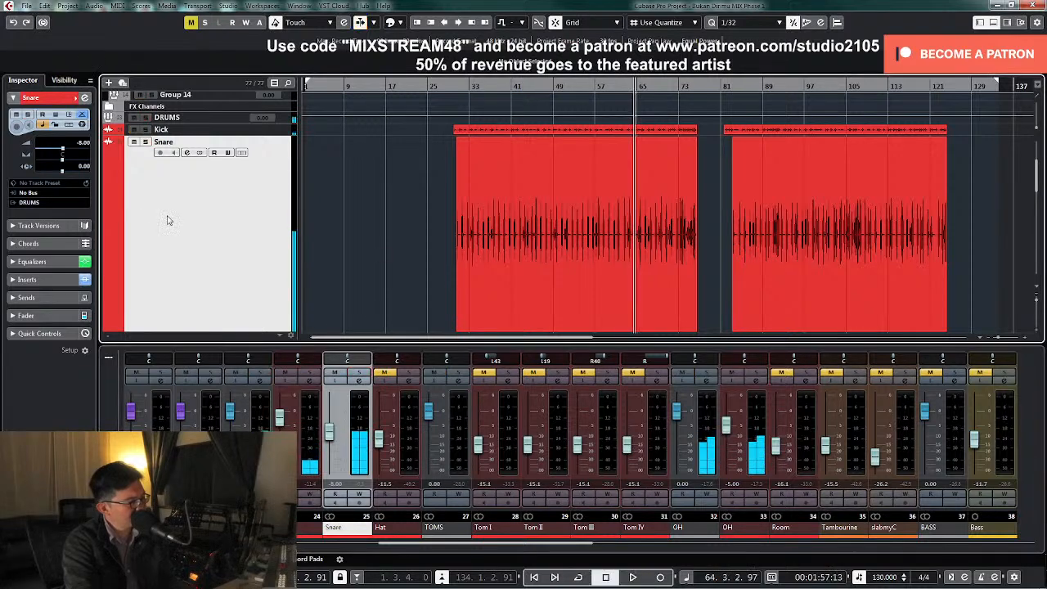
pyautogui.press('z')
pyautogui.click(454, 87)
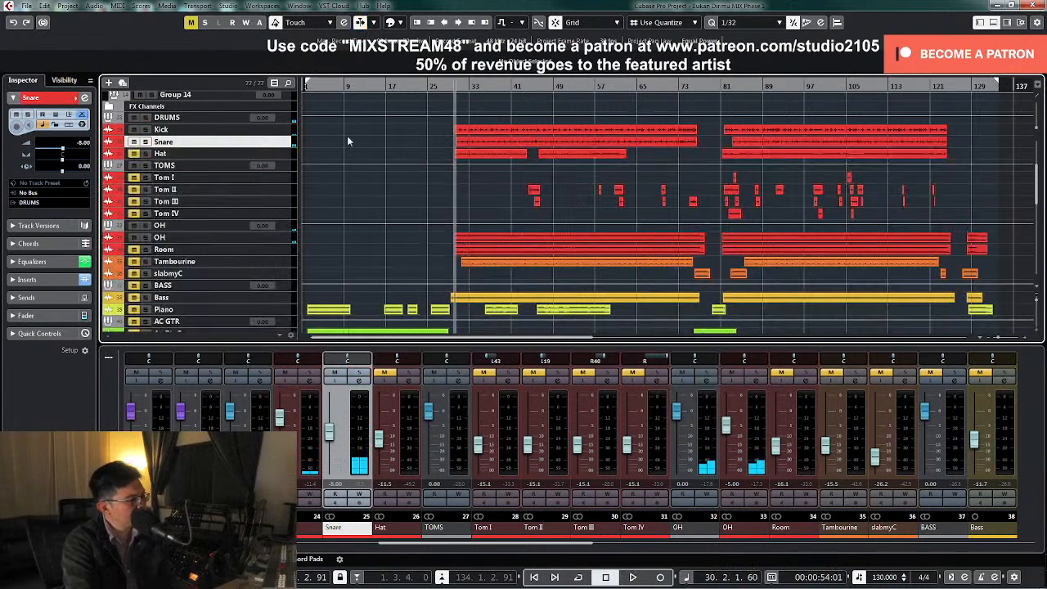
# Unmute the Hat and raise its fader to 0.00 dB while the drums play
pyautogui.press('space')
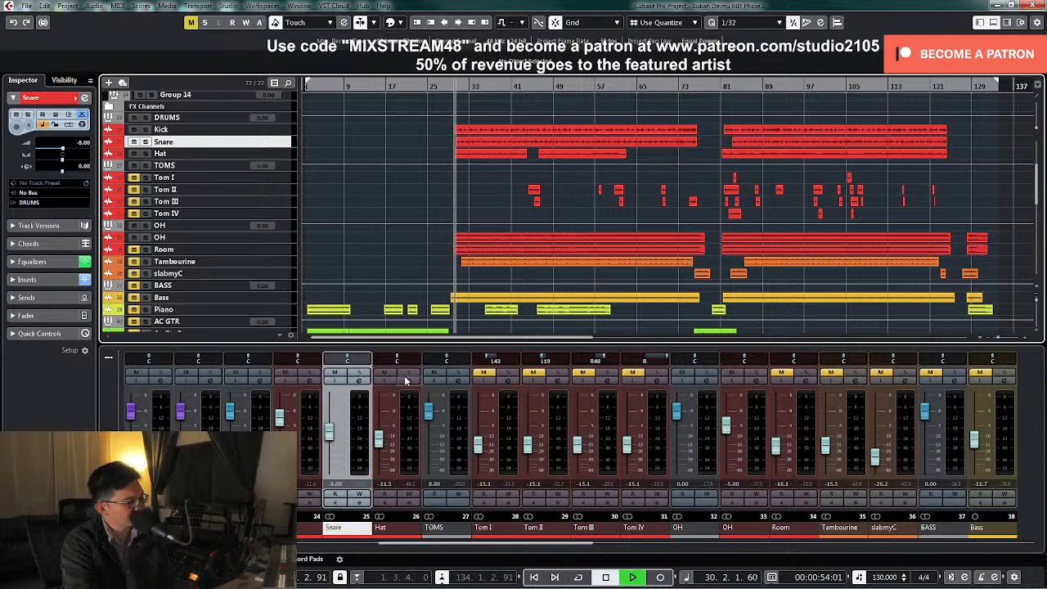
pyautogui.moveTo(380, 447); pyautogui.dragTo(380, 418)
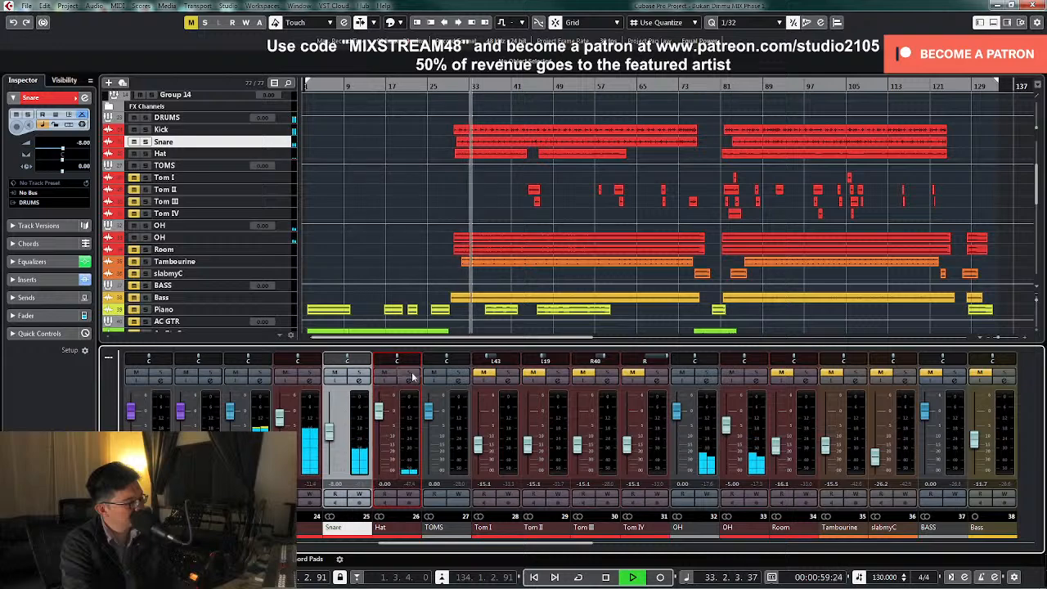
pyautogui.press('space')
# Solo the Hat, open its channel settings, and filter out its lows up to roughly 200–300 Hz, checking it with brief playback
pyautogui.click(409, 373)
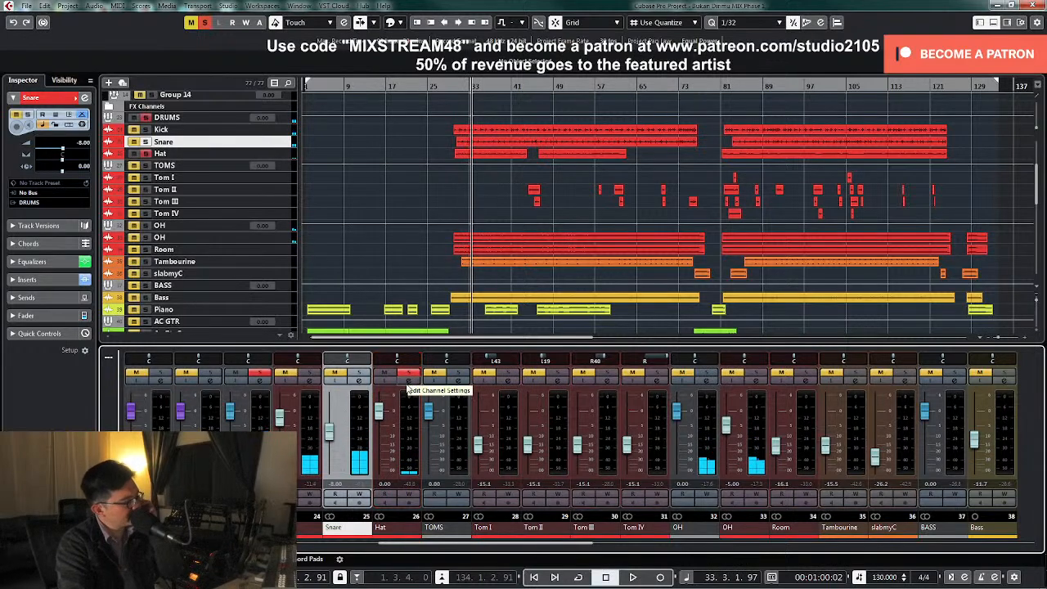
pyautogui.click(409, 381)
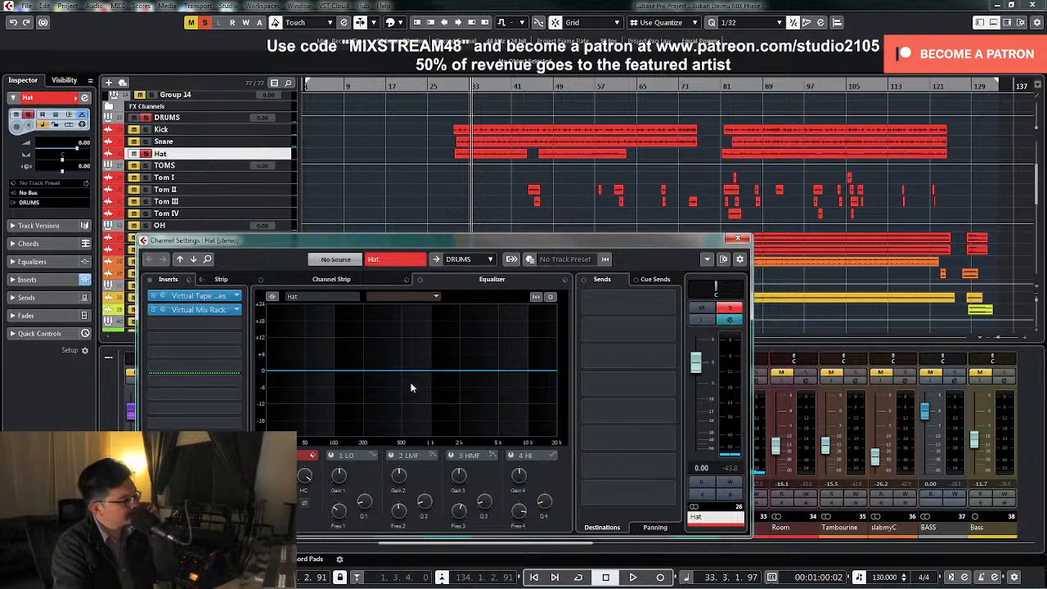
pyautogui.moveTo(277, 476); pyautogui.dragTo(278, 435)
pyautogui.press('space')
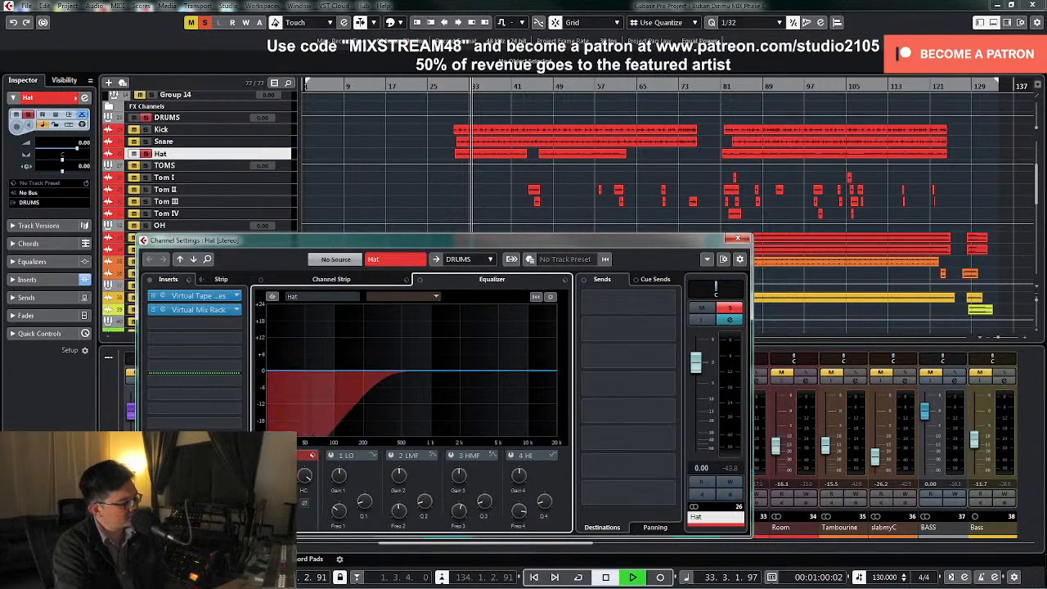
pyautogui.press('space')
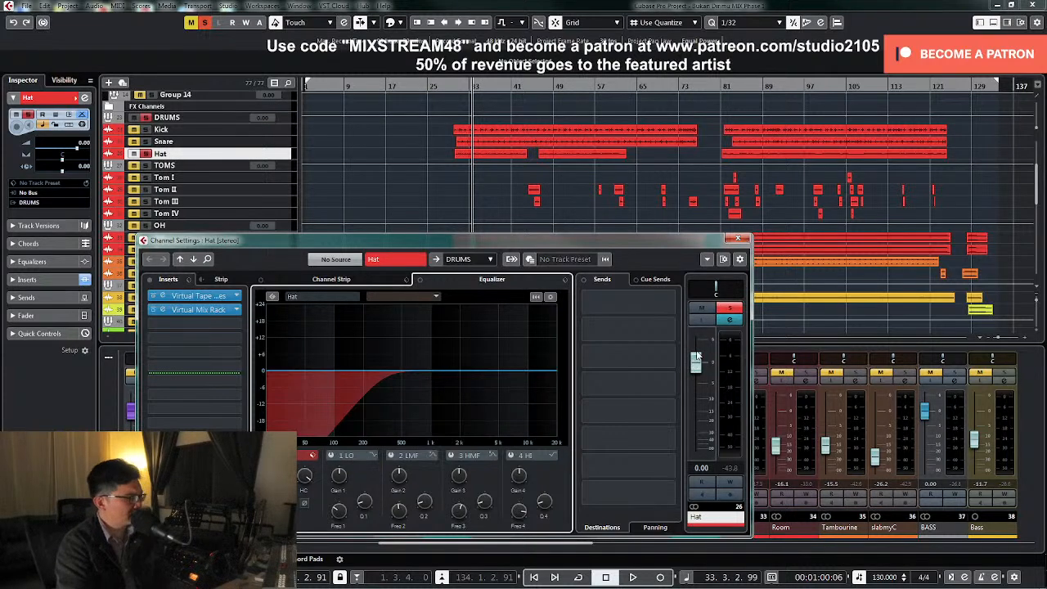
# Pan the Hat to L50 while it plays soloed
pyautogui.moveTo(713, 292)
pyautogui.mouseDown()
pyautogui.moveTo(695, 291)
pyautogui.moveTo(708, 291)
pyautogui.mouseUp()
pyautogui.press('space')
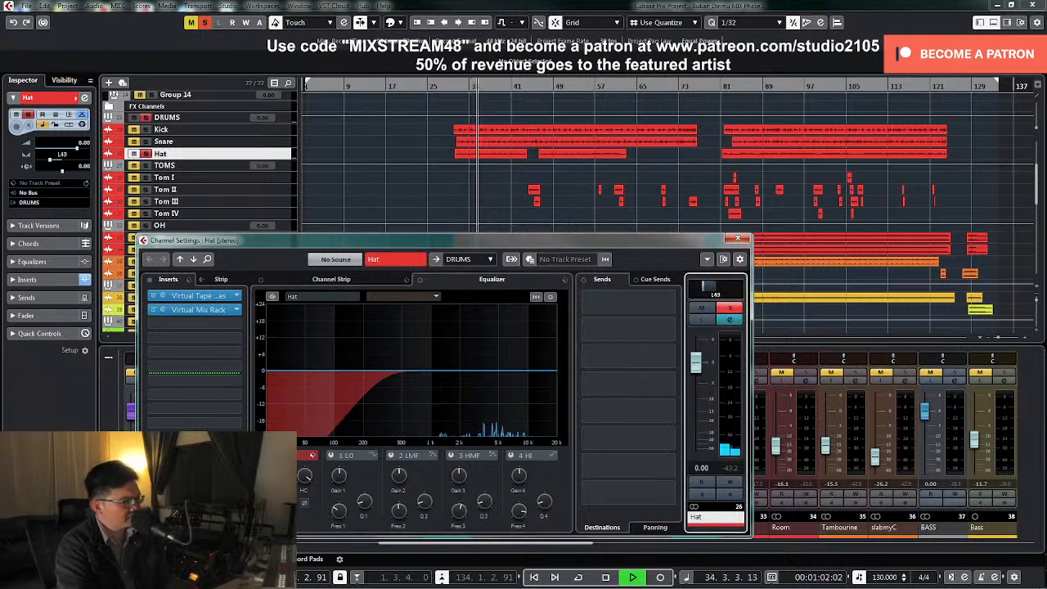
pyautogui.doubleClick(709, 293)
pyautogui.write('L50')
pyautogui.press('Return')
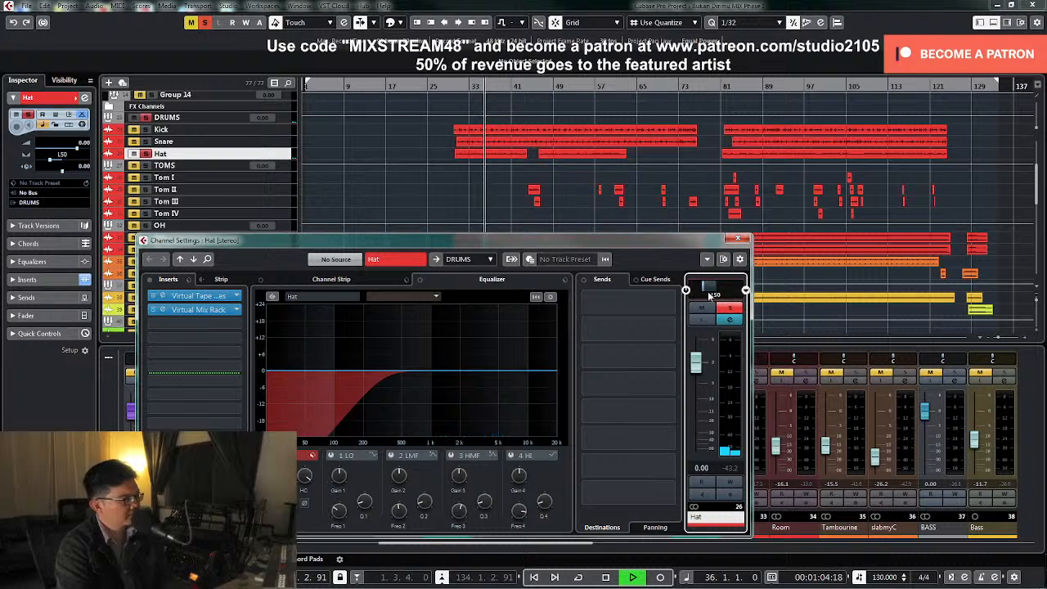
# Raise the Hat's low cut to about 1 kHz, unsolo it, and listen to it with the other drums before stopping playback
pyautogui.moveTo(278, 475); pyautogui.dragTo(279, 455)
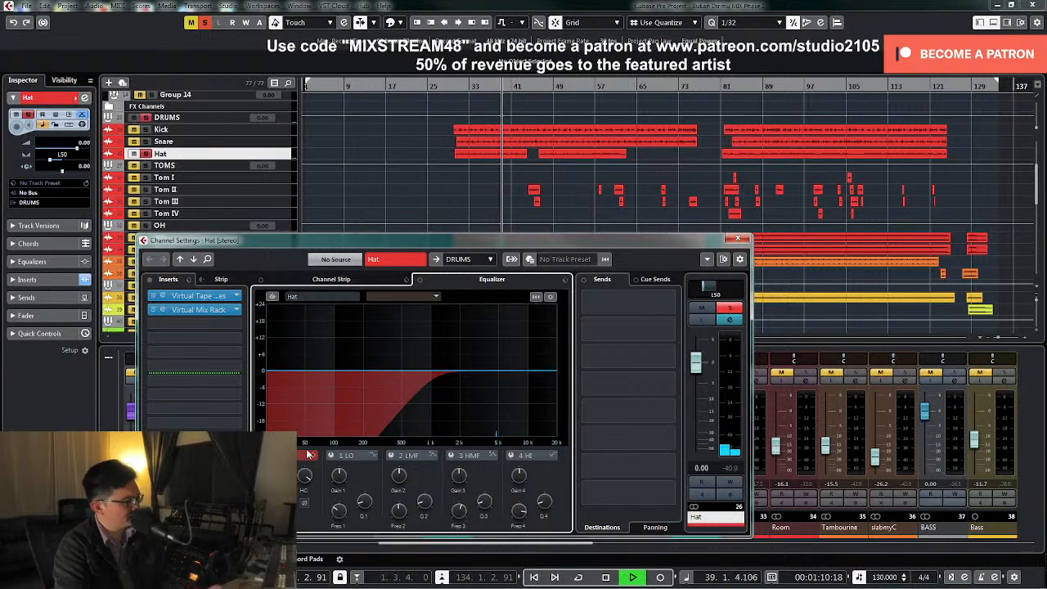
pyautogui.click(729, 311)
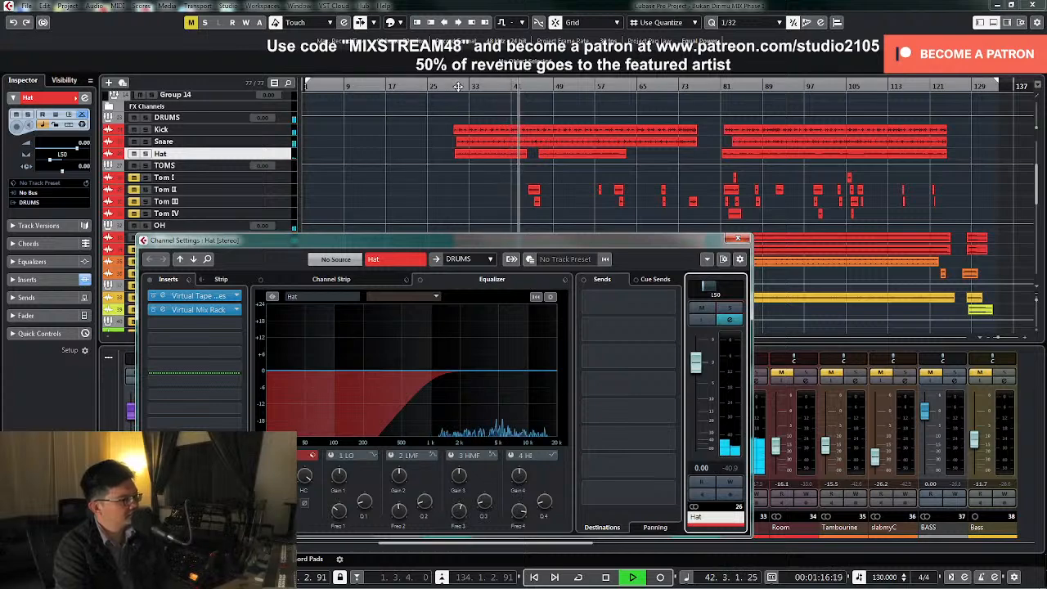
pyautogui.press('space')
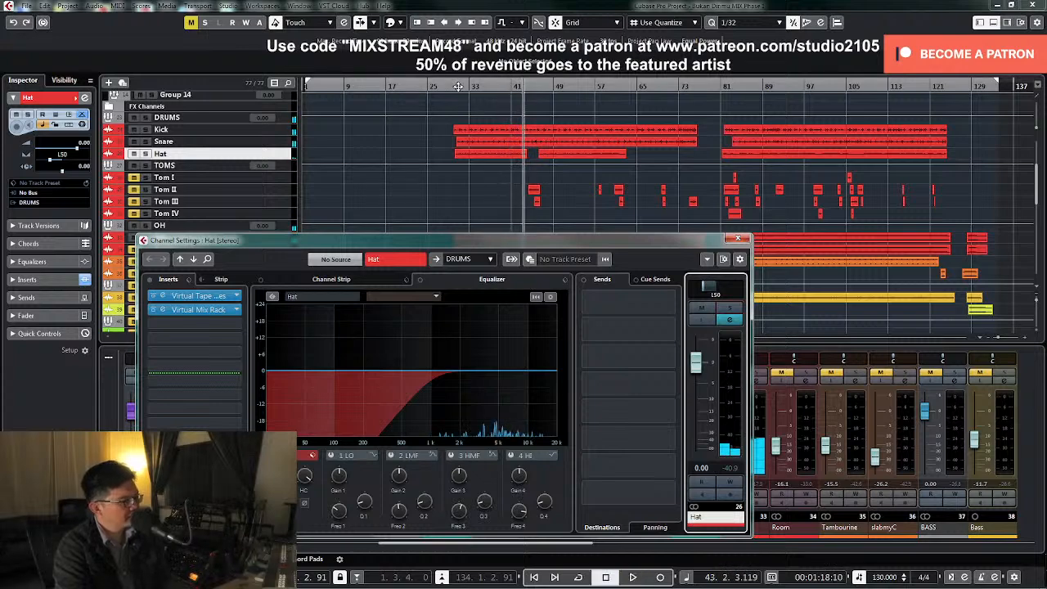
# Return the playhead to the start of the first drum clips, pan the Hat hard left, and play the drums
pyautogui.click(458, 86)
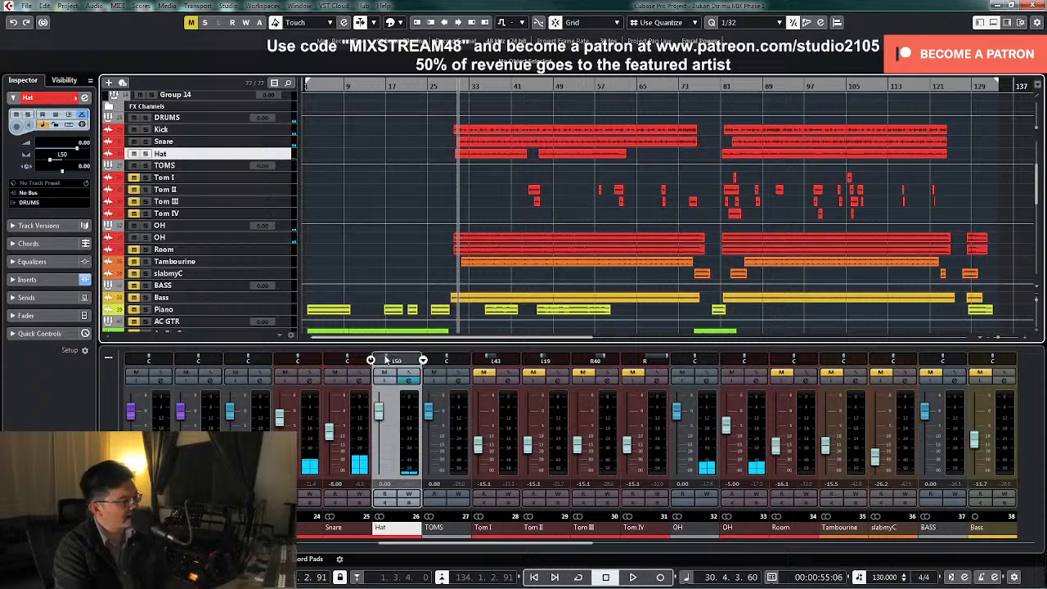
pyautogui.moveTo(385, 360); pyautogui.dragTo(347, 360)
pyautogui.press('space')
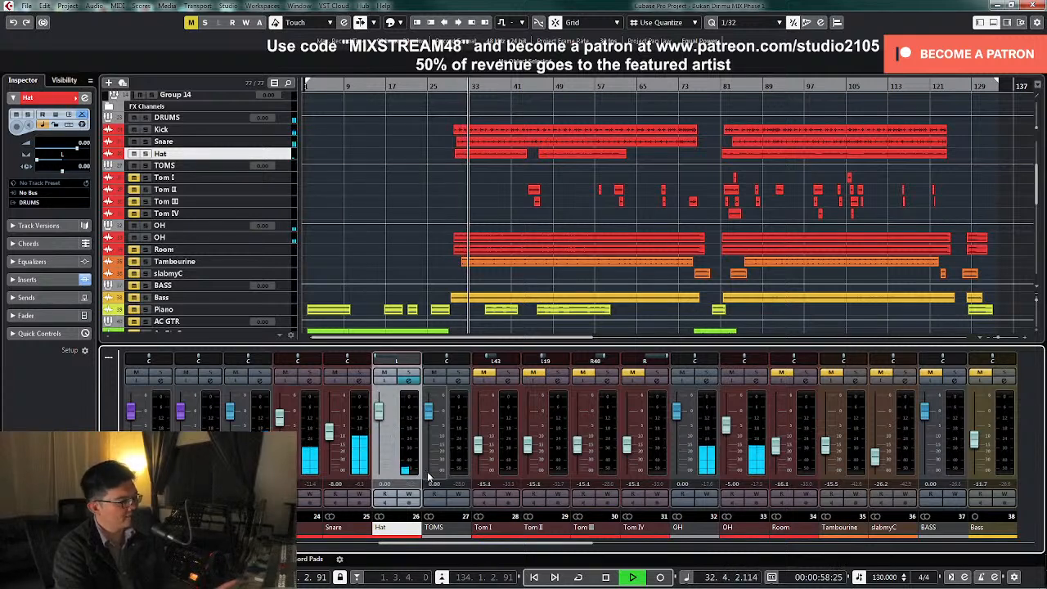
pyautogui.press('space')
pyautogui.press('space')
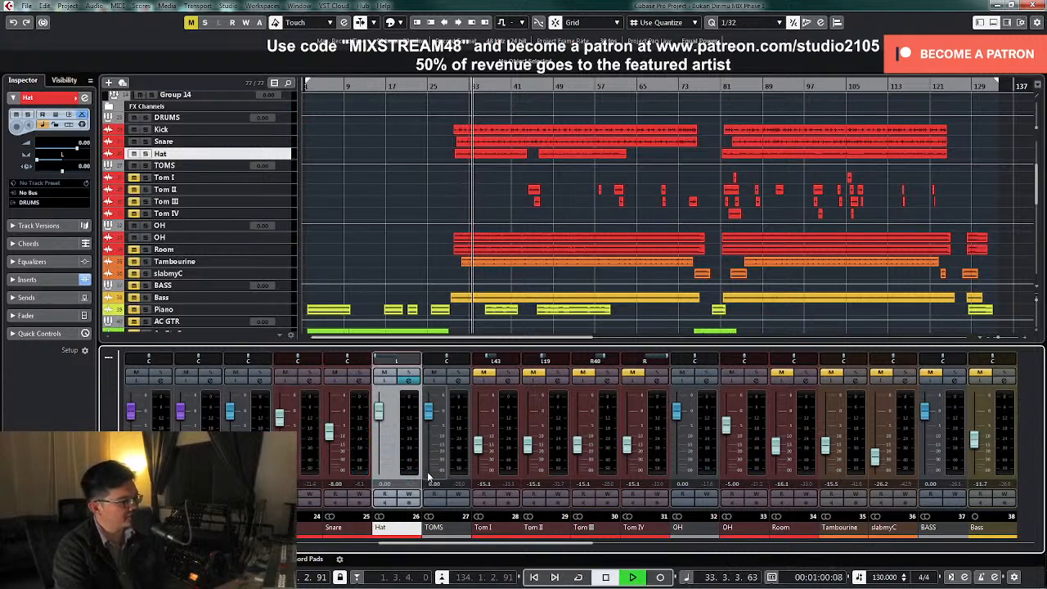
# Select the Tom I to Tom IV tracks so they appear enlarged, and stop playback
pyautogui.click(286, 214)
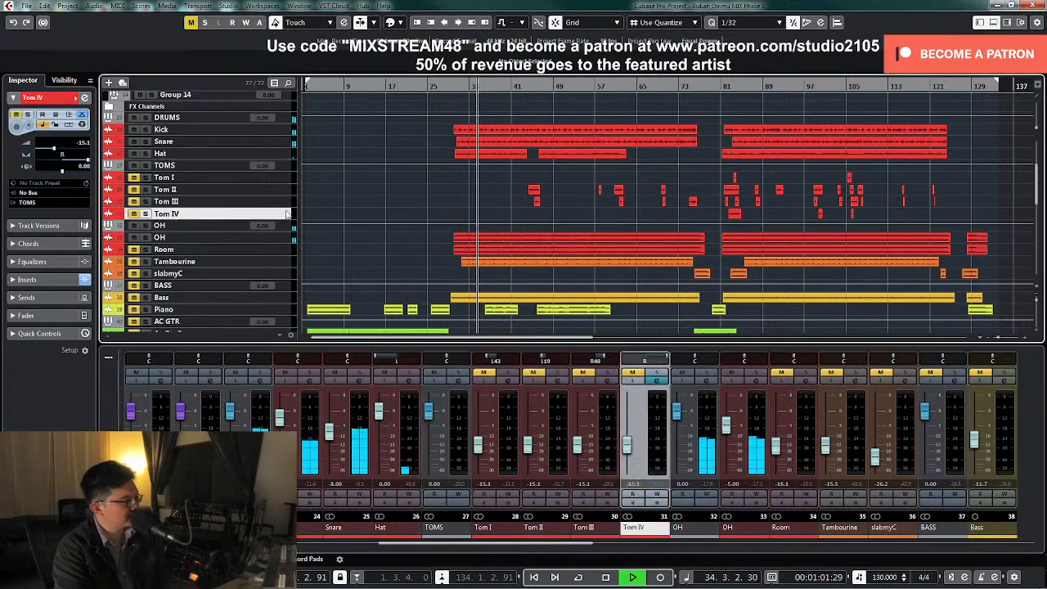
pyautogui.keyDown('shift'); pyautogui.click(282, 177); pyautogui.keyUp('shift')
pyautogui.moveTo(281, 183); pyautogui.dragTo(274, 206)
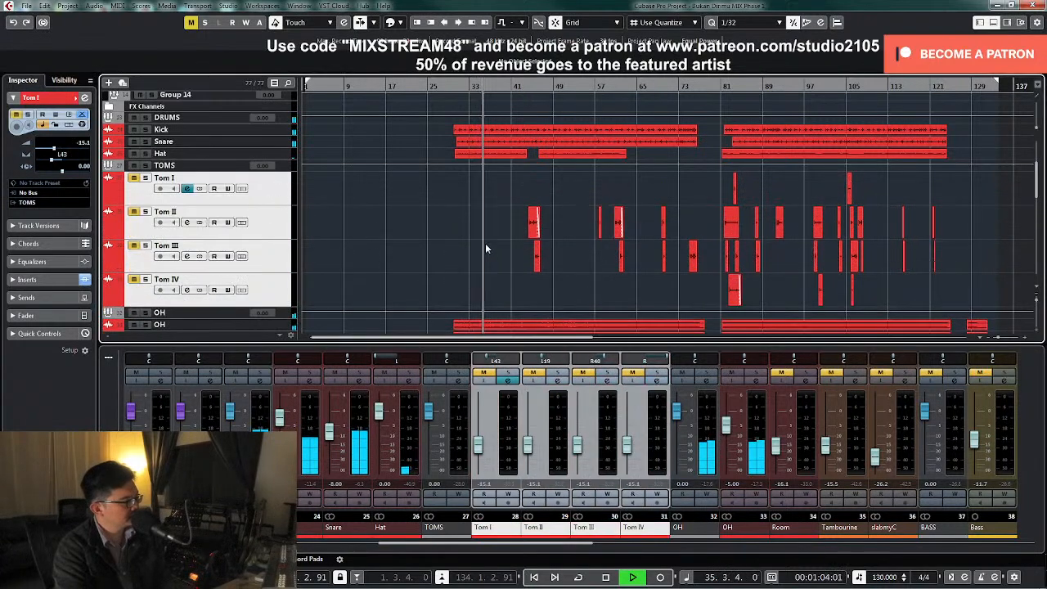
pyautogui.scroll(-3, 488, 251)
pyautogui.press('space')
# Select the Room track, solo and unmute it, and raise its fader to -8.18 dB during playback
pyautogui.click(295, 241)
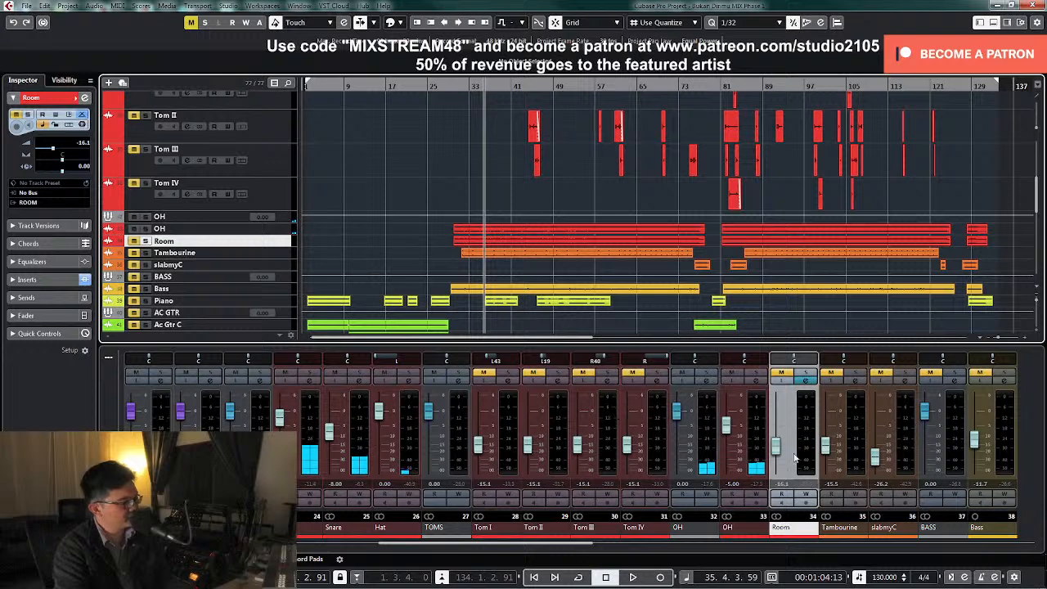
pyautogui.click(784, 379)
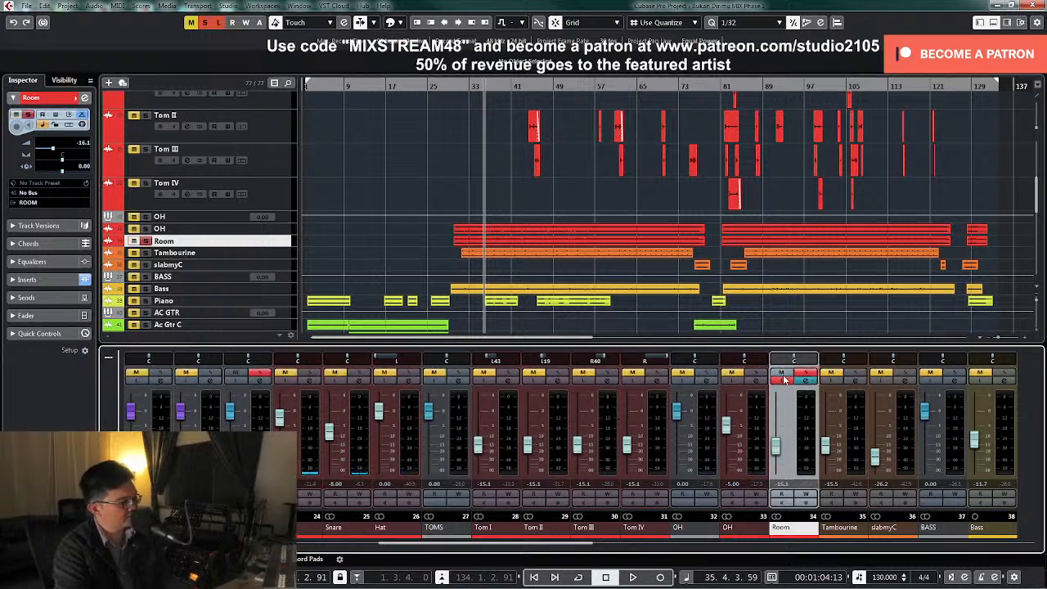
pyautogui.press('space')
pyautogui.moveTo(776, 451); pyautogui.dragTo(778, 442)
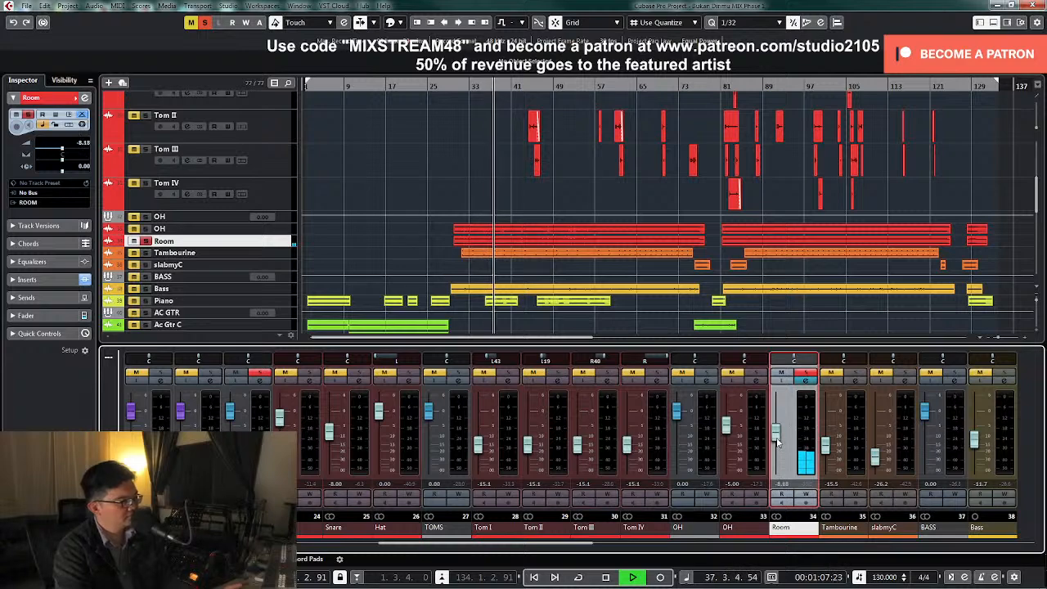
pyautogui.click(807, 381)
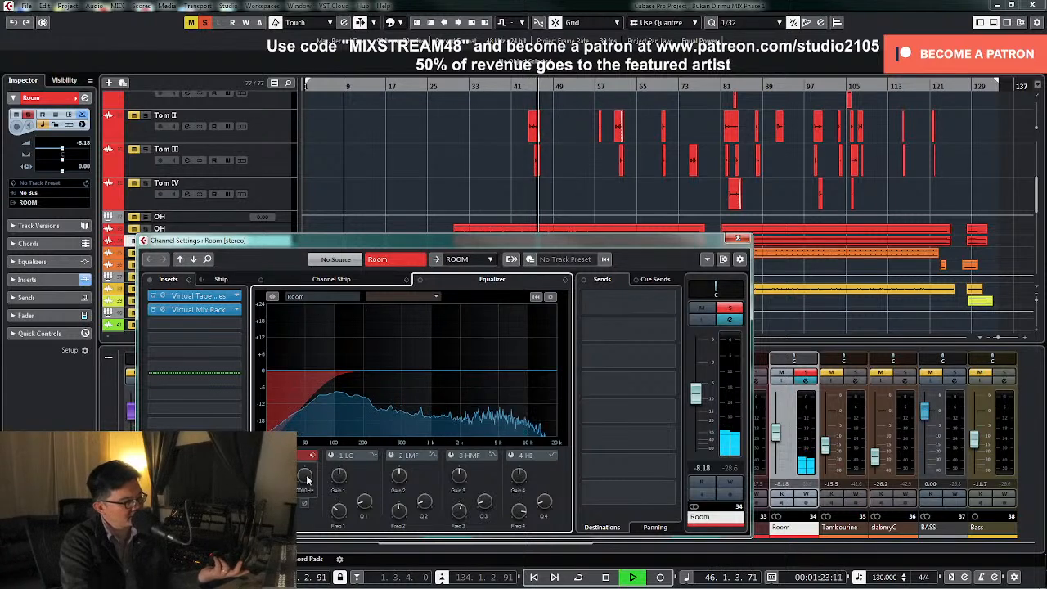
pyautogui.moveTo(305, 475); pyautogui.dragTo(302, 493)
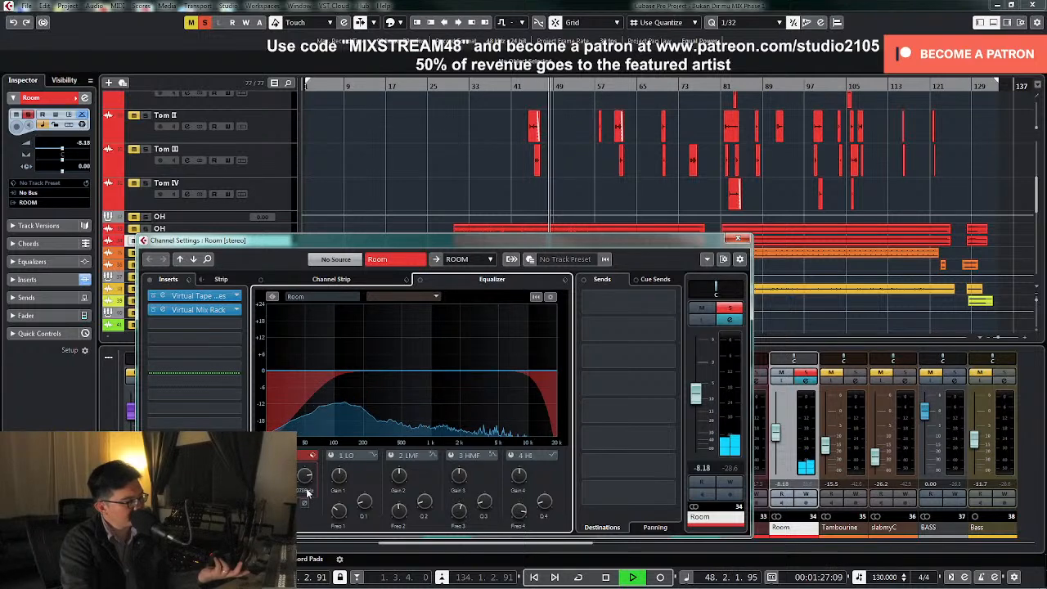
pyautogui.press('space')
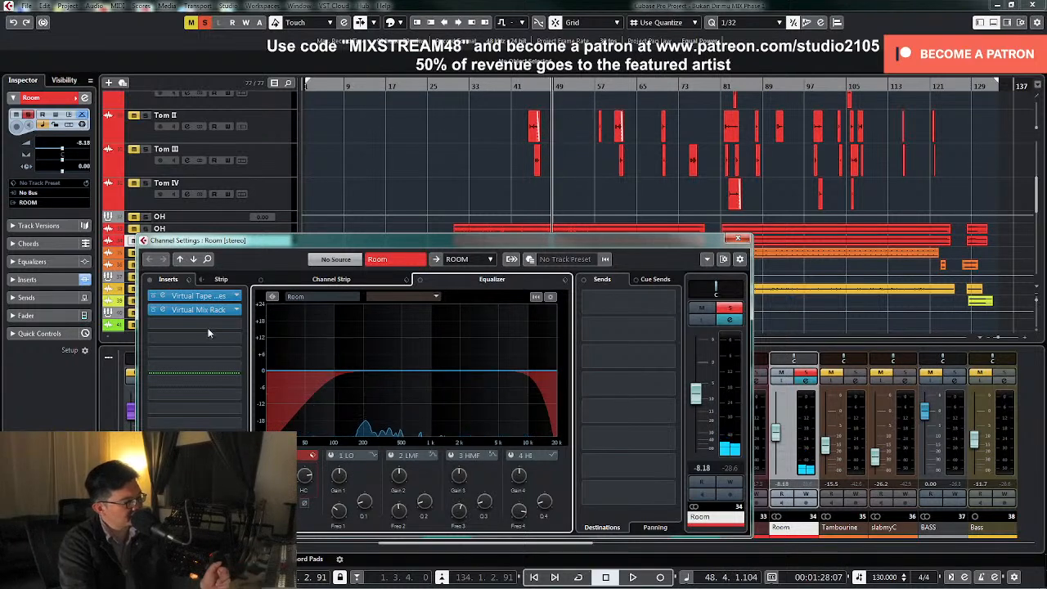
# Choose a plug-in for the Room's third insert slot from the plug-in list
pyautogui.click(237, 326)
pyautogui.scroll(-5, 229, 384)
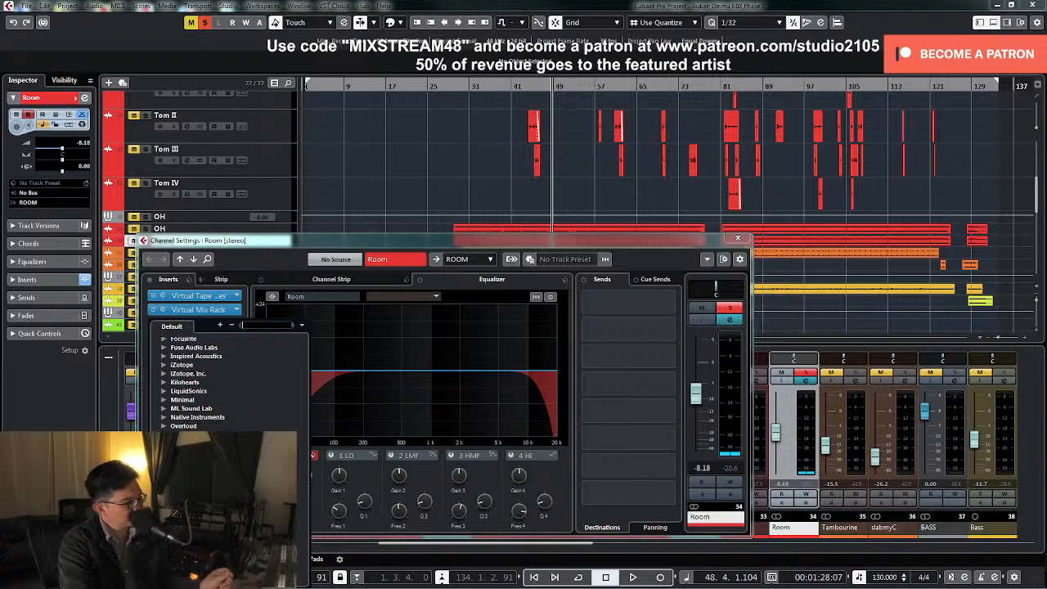
pyautogui.click(188, 499)
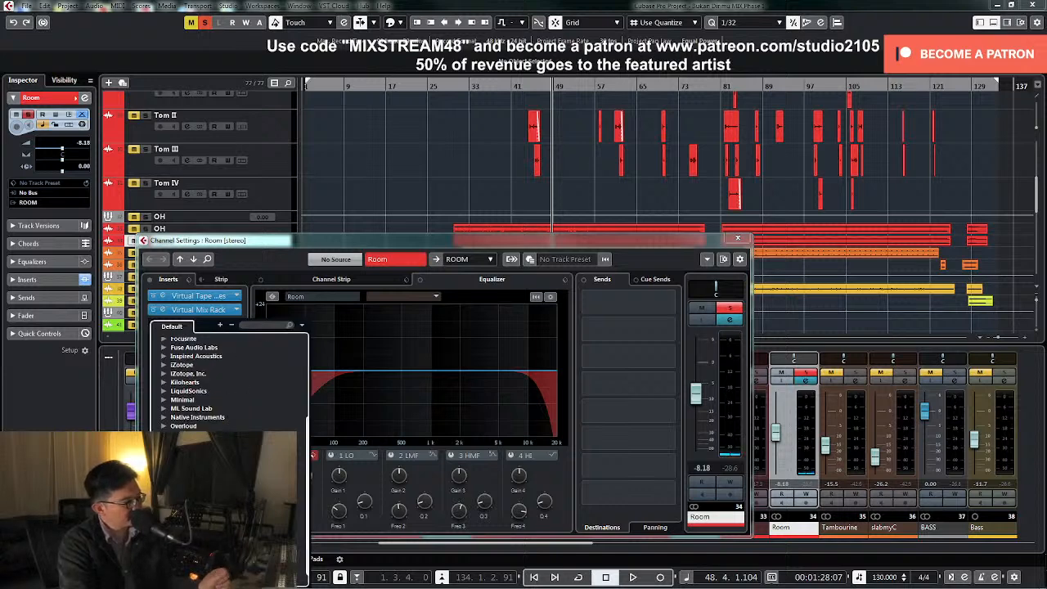
pyautogui.doubleClick(196, 507)
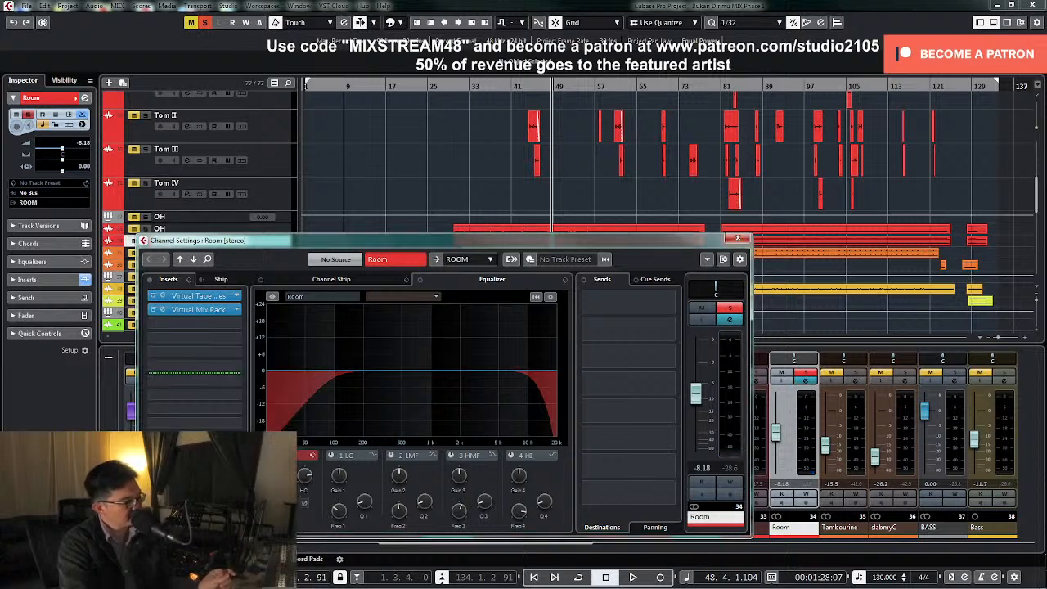
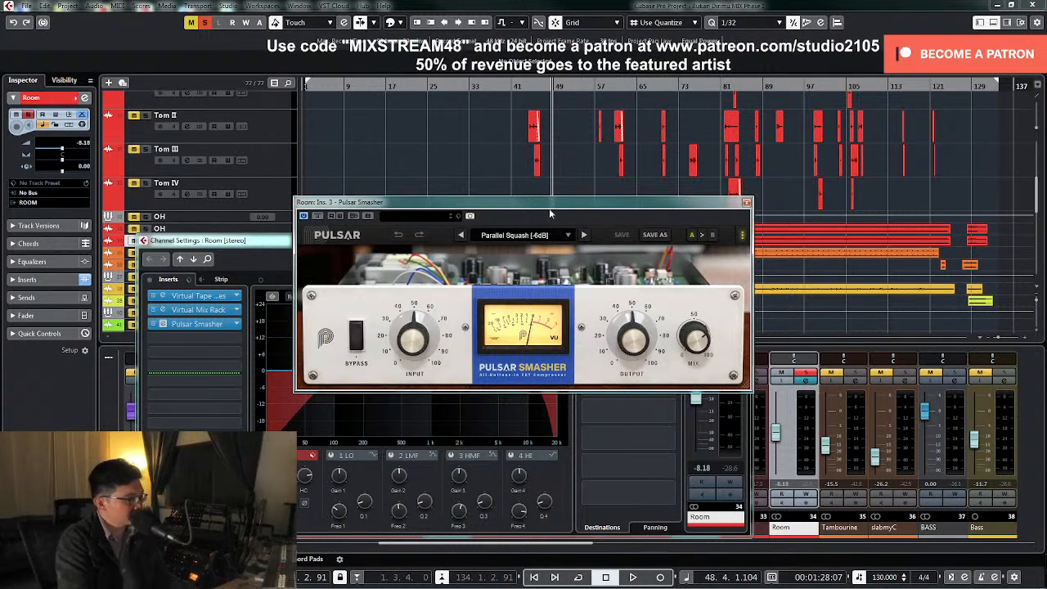
# In Pulsar Smasher on the Room, set Mix to 100 and raise Input to about 13 dB during playback
pyautogui.moveTo(551, 210); pyautogui.dragTo(515, 212)
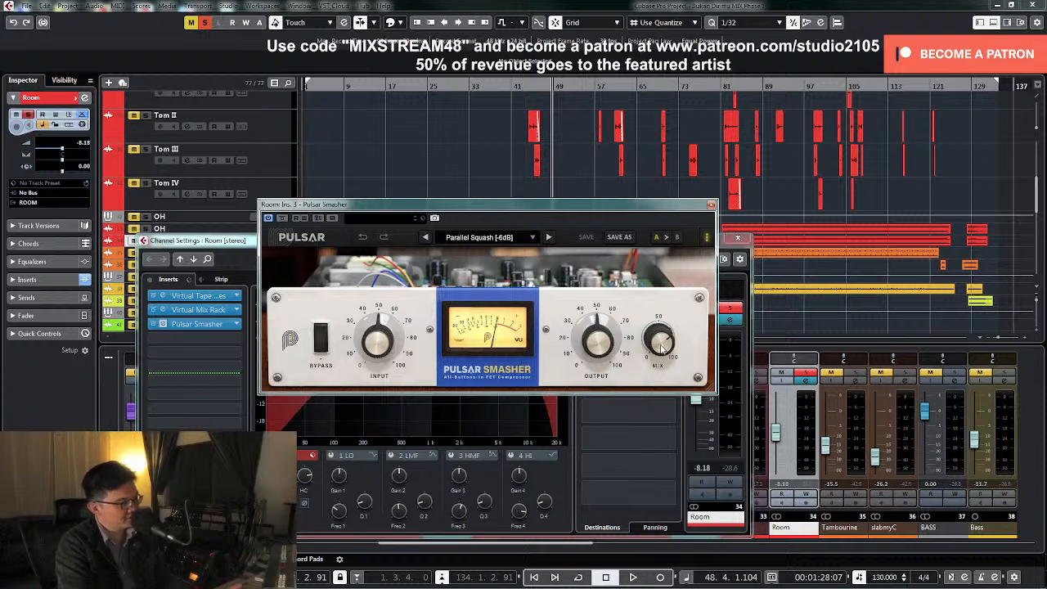
pyautogui.moveTo(664, 350); pyautogui.dragTo(669, 214)
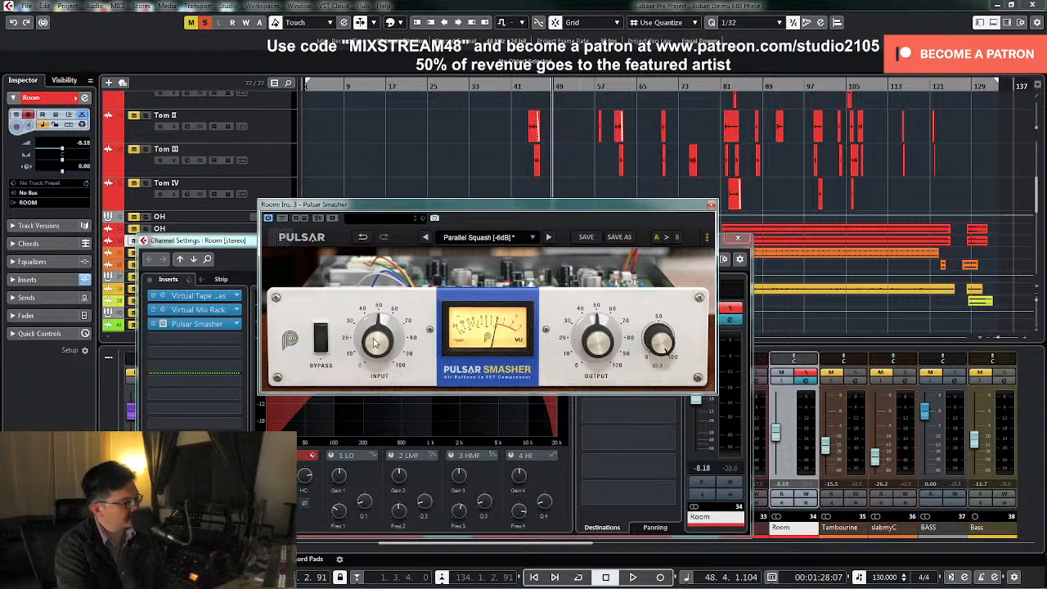
pyautogui.moveTo(376, 345)
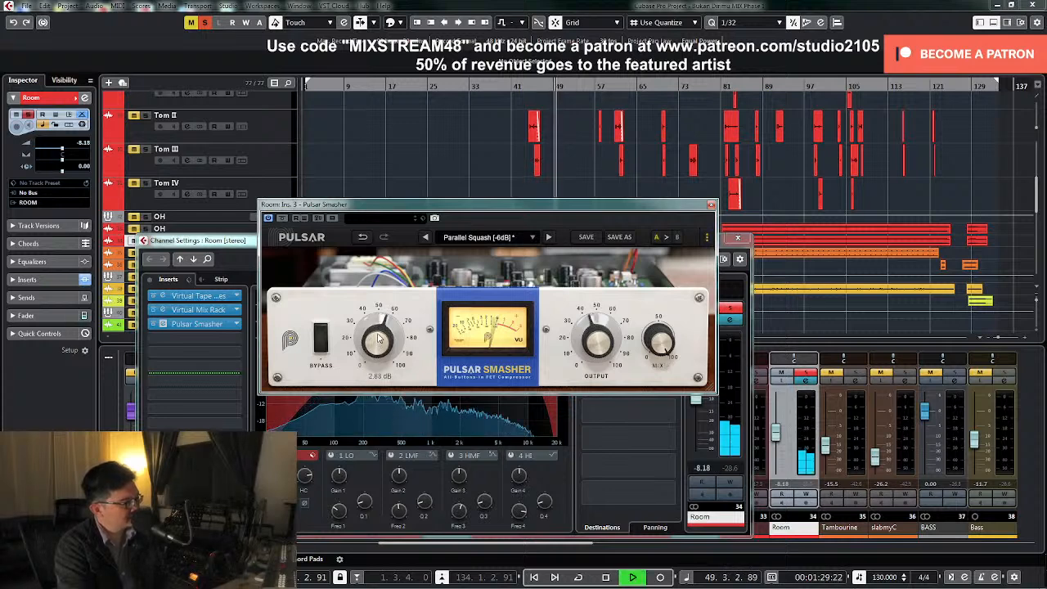
pyautogui.scroll(5, 379, 325)
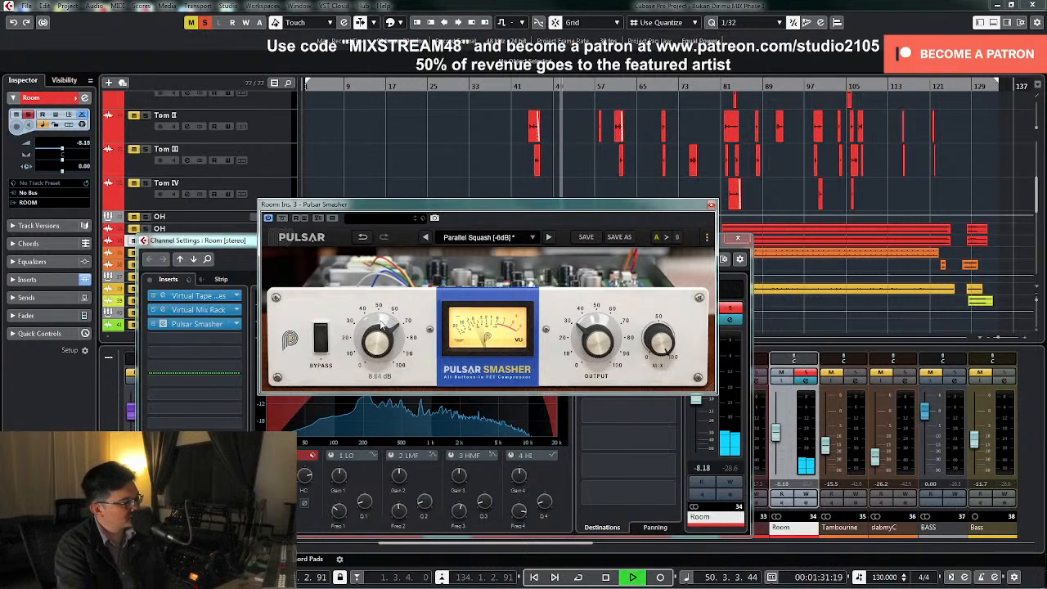
pyautogui.scroll(3, 380, 323)
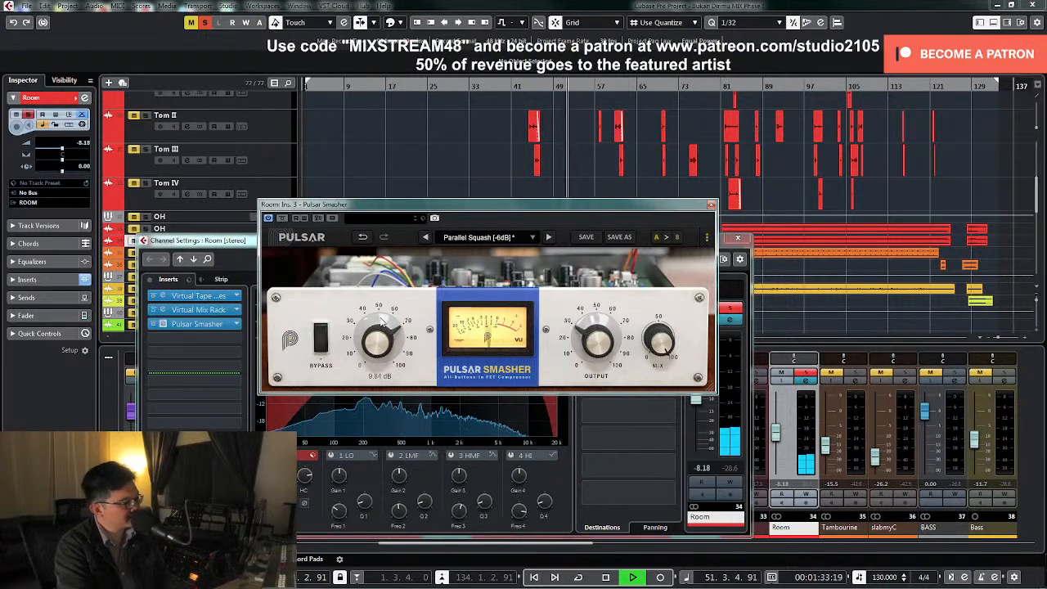
pyautogui.scroll(1, 381, 317)
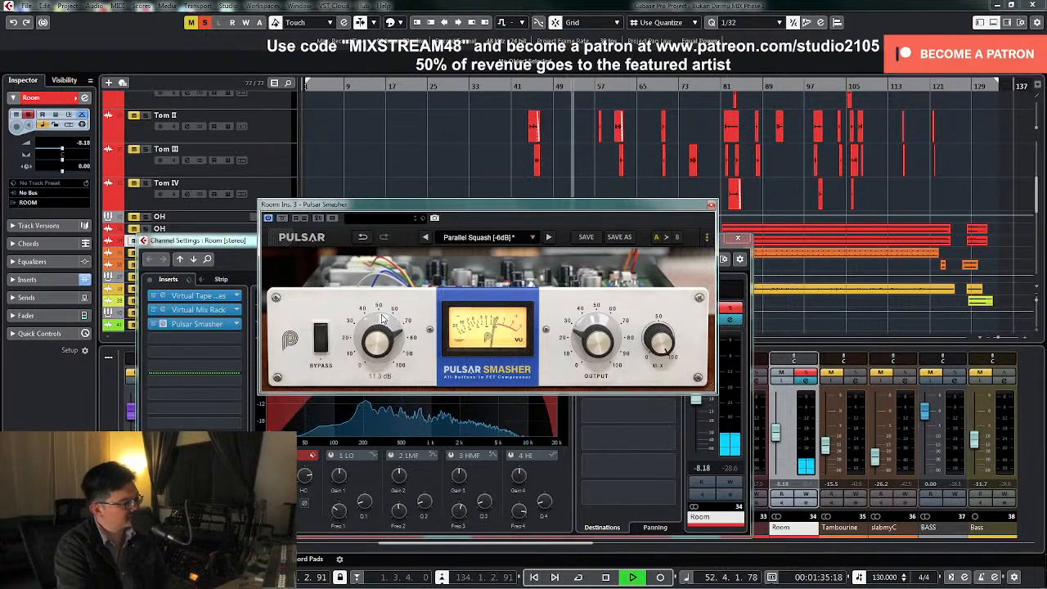
pyautogui.scroll(1, 381, 317)
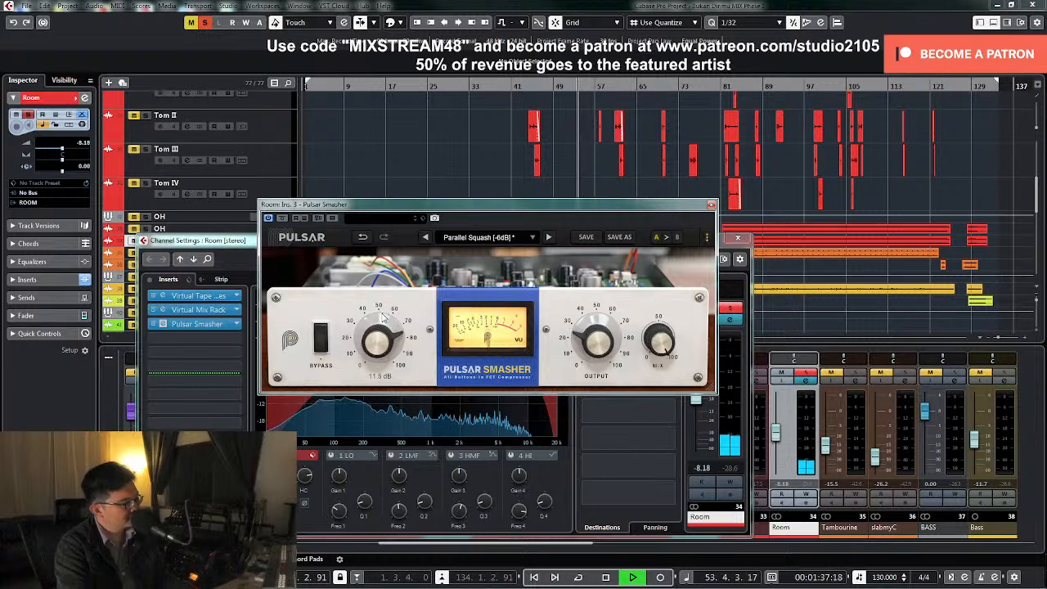
pyautogui.scroll(2, 384, 316)
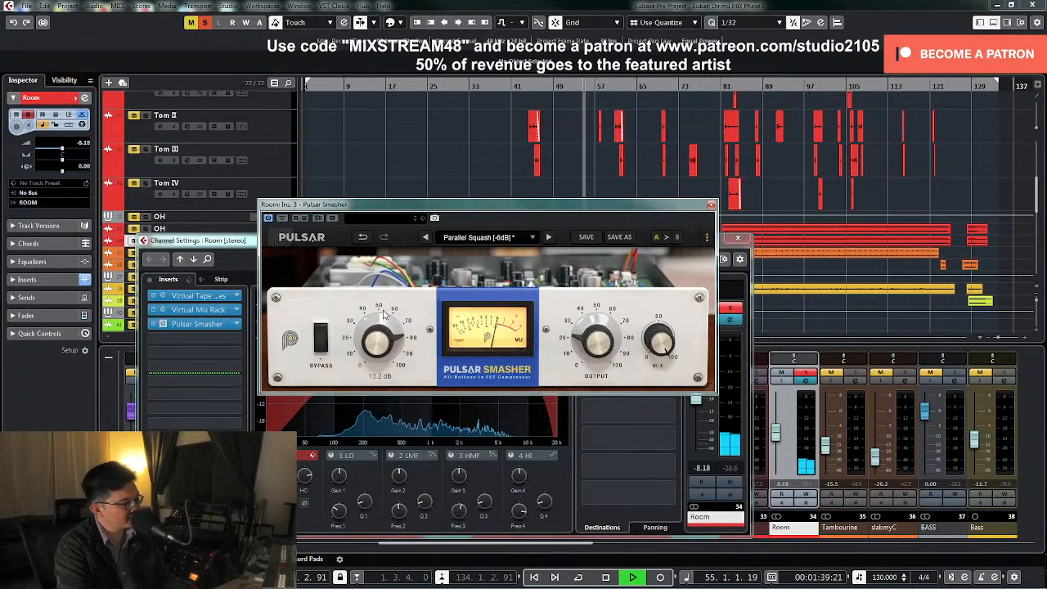
pyautogui.scroll(2, 384, 316)
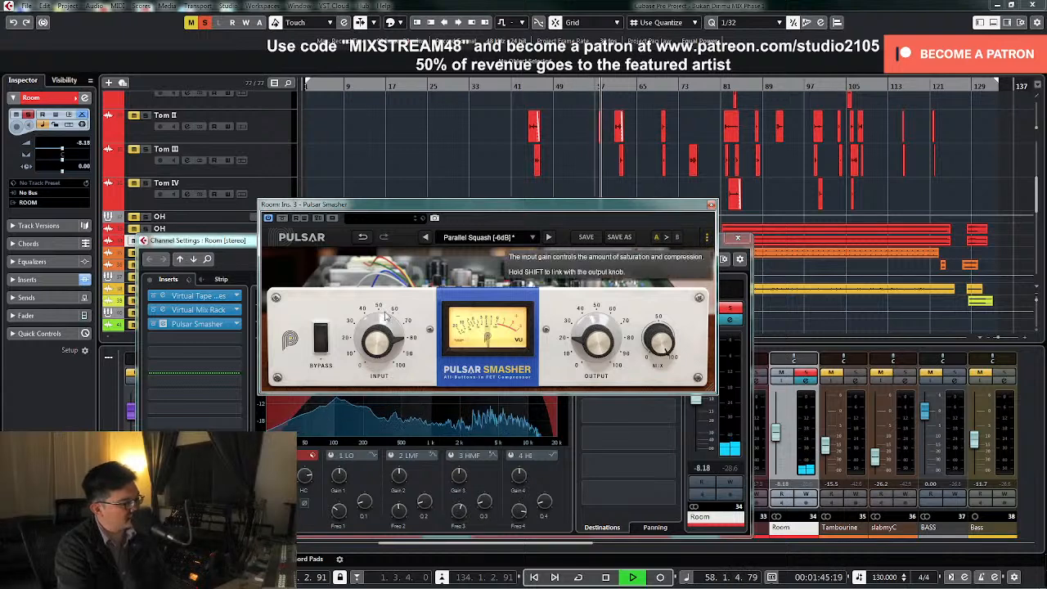
pyautogui.press('space')
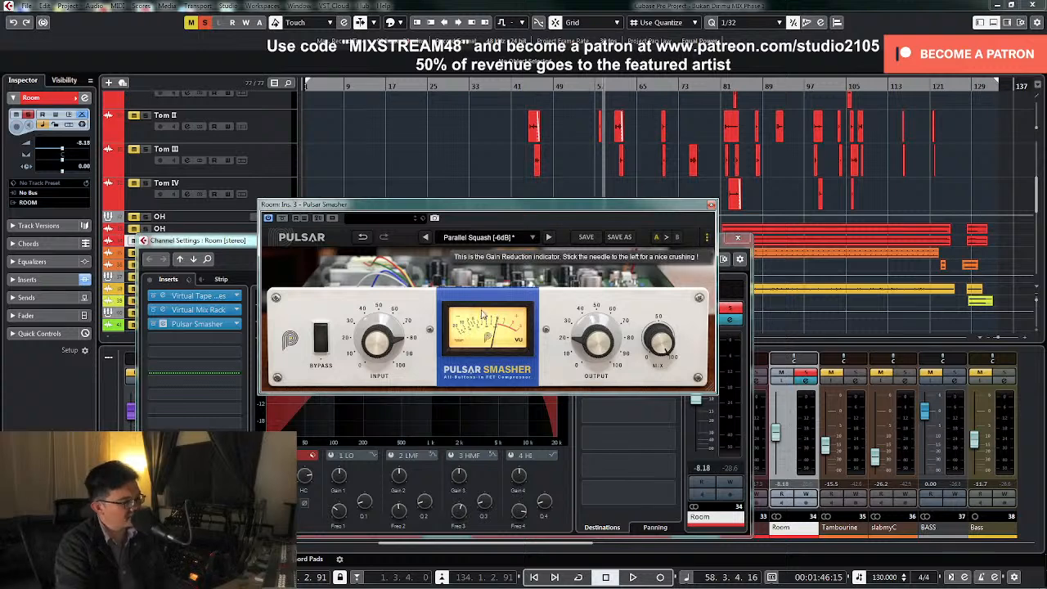
# Set Pulsar Smasher's Output to about -8.4 dB during playback, matching the level against the bypassed signal
pyautogui.press('space')
pyautogui.moveTo(593, 345); pyautogui.dragTo(598, 335)
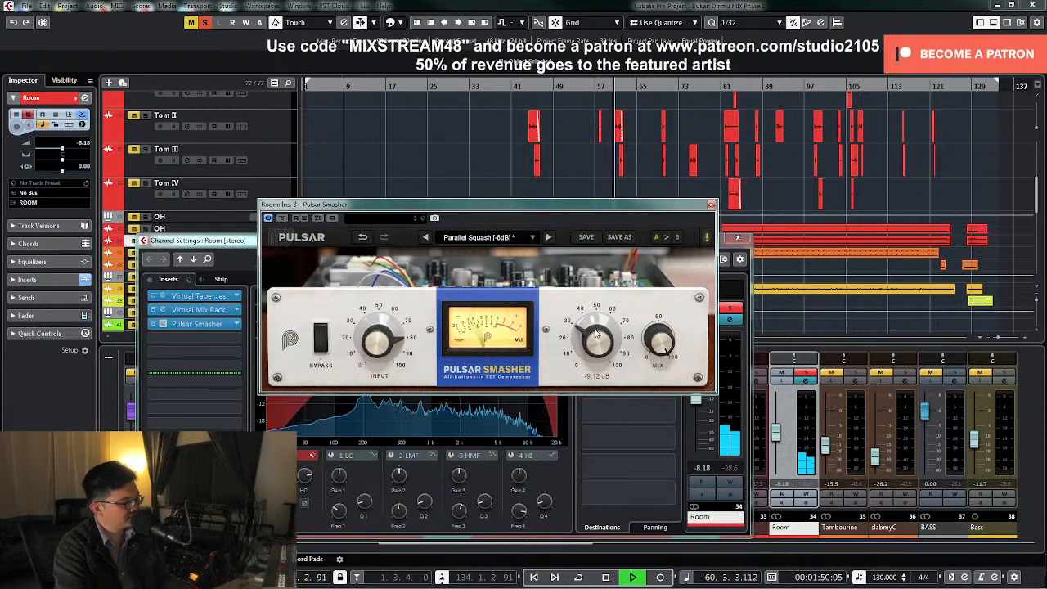
pyautogui.click(322, 342)
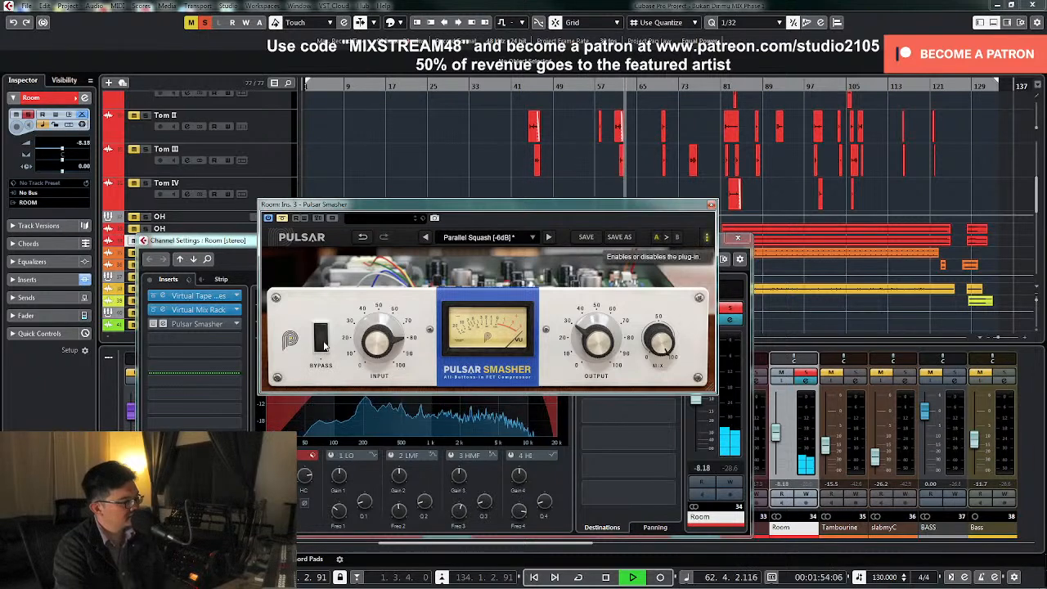
pyautogui.click(322, 341)
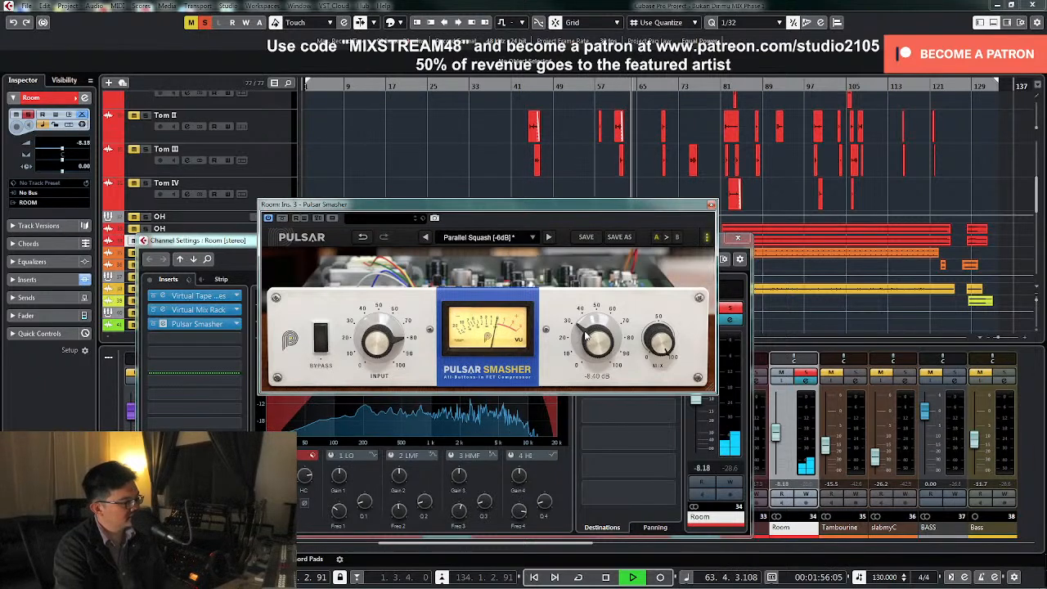
# Compare the soloed Room with Pulsar Smasher bypassed and active, and stop playback
pyautogui.click(319, 346)
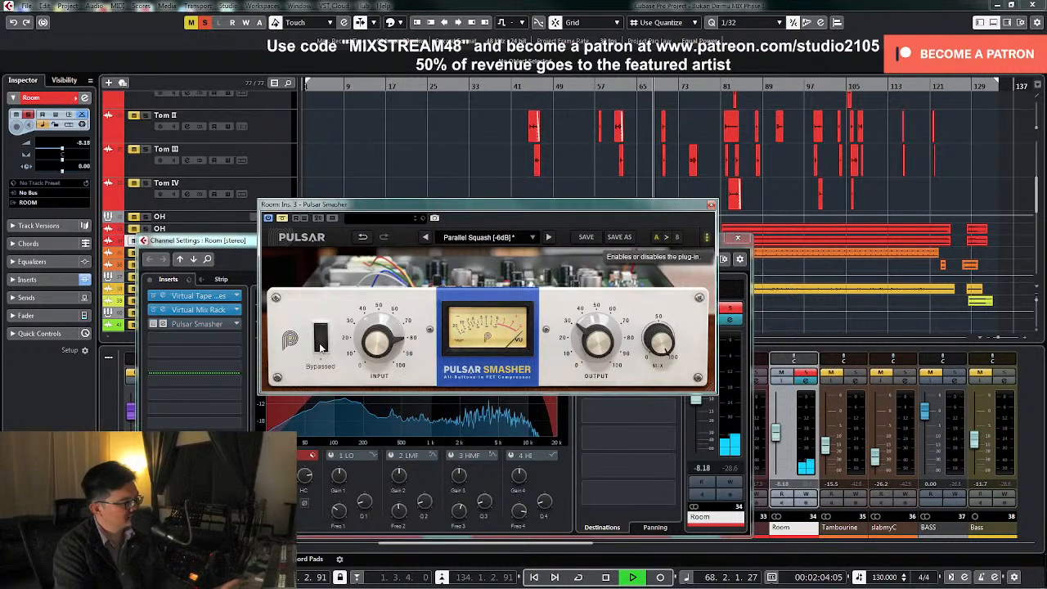
pyautogui.click(320, 347)
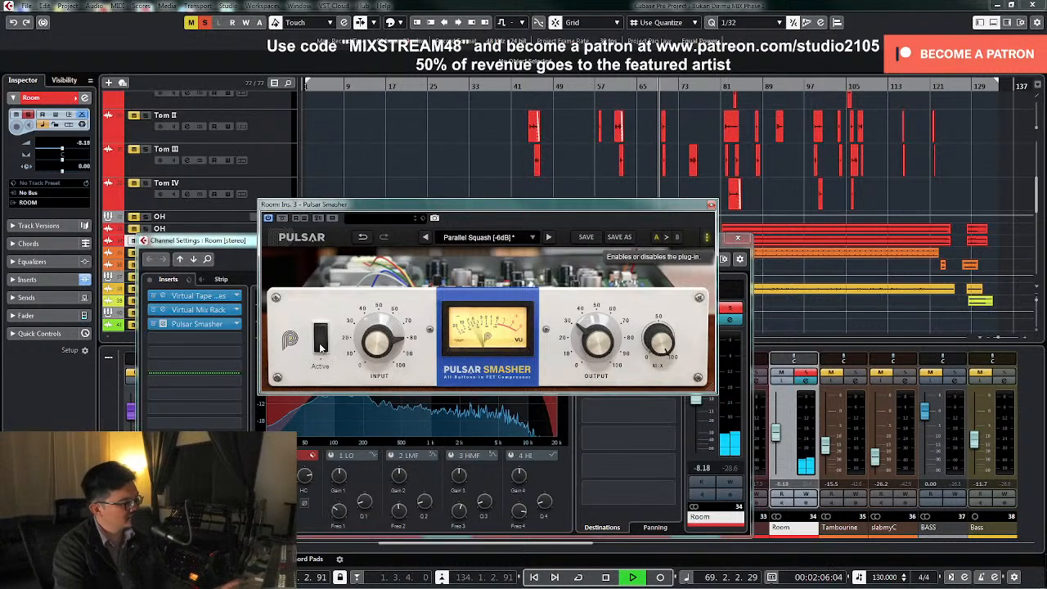
pyautogui.press('space')
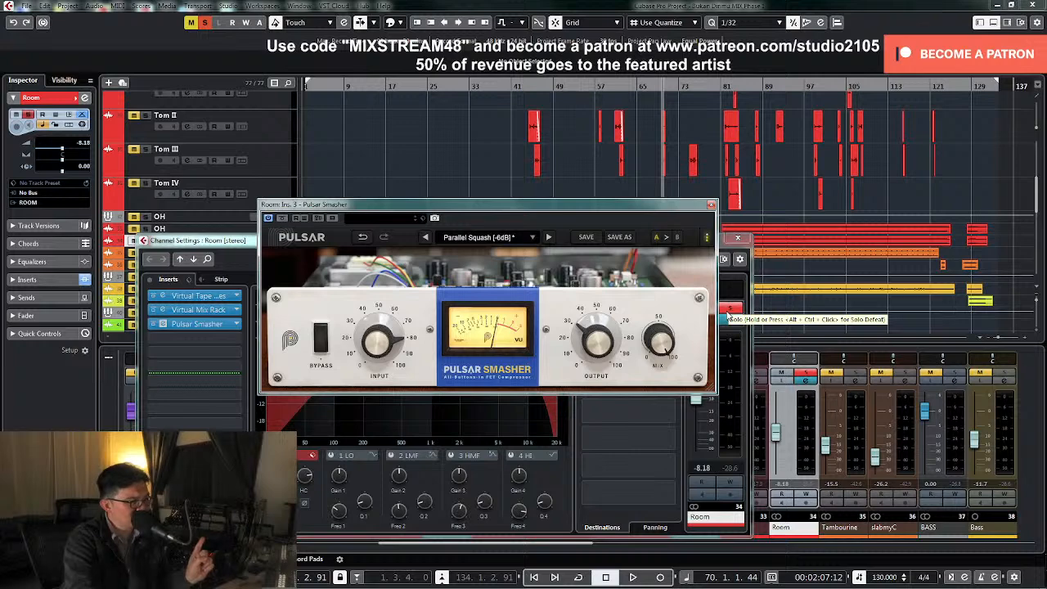
# Unsolo the Room, play the drums from about bar 29 and set the Room's level to -8 dB
pyautogui.click(804, 375)
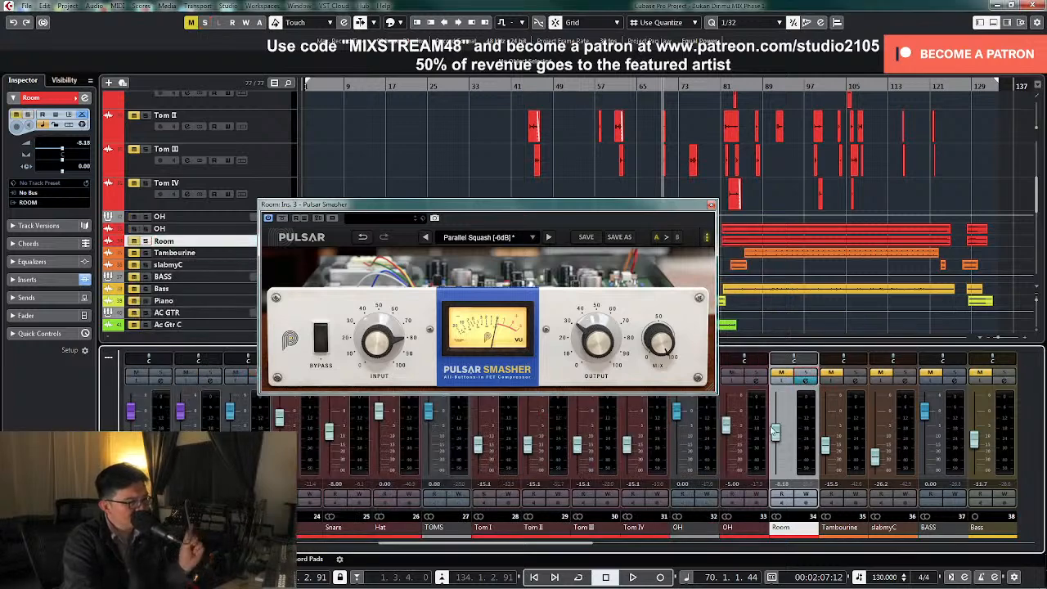
pyautogui.scroll(5, 504, 194)
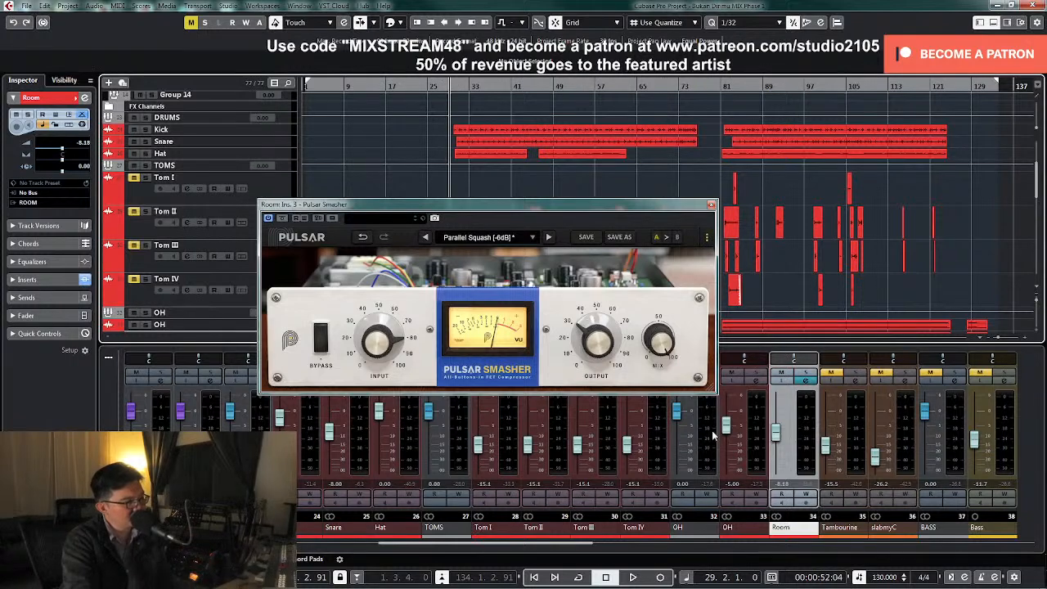
pyautogui.press('space')
pyautogui.moveTo(776, 431)
pyautogui.mouseDown()
pyautogui.moveTo(782, 469)
pyautogui.moveTo(783, 437)
pyautogui.mouseUp()
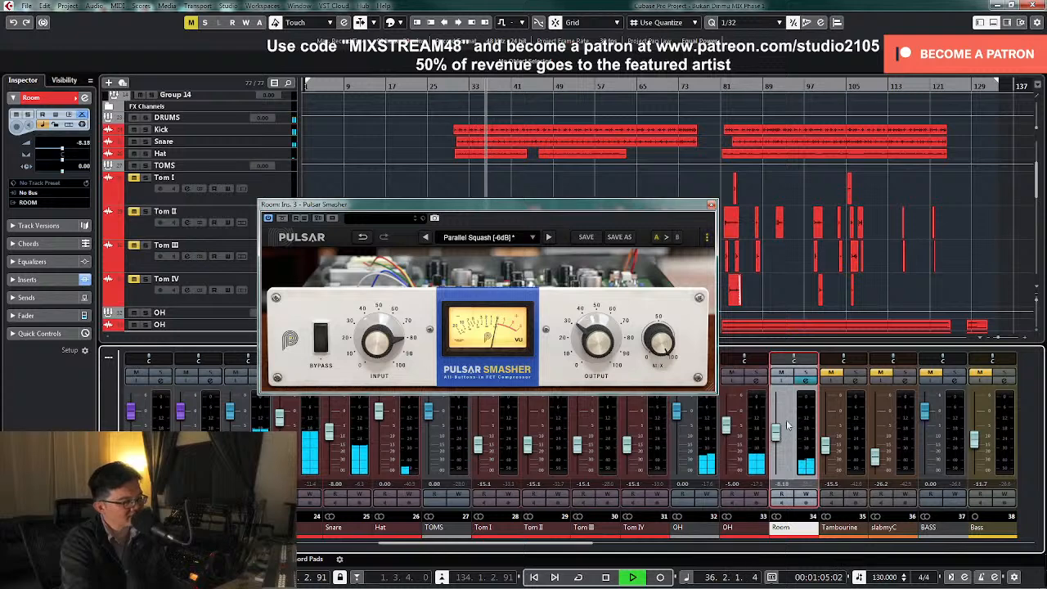
pyautogui.doubleClick(786, 486)
pyautogui.write('-8')
pyautogui.press('Return')
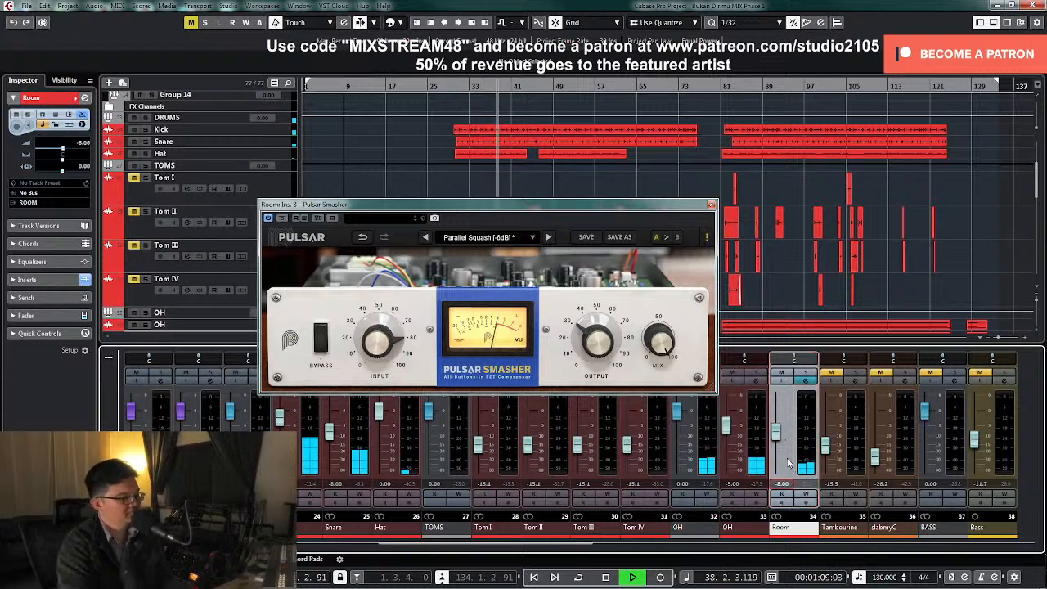
# Compare the drum mix with the Room's Pulsar Smasher bypassed and active, stop playback and close the plug-in window
pyautogui.click(320, 341)
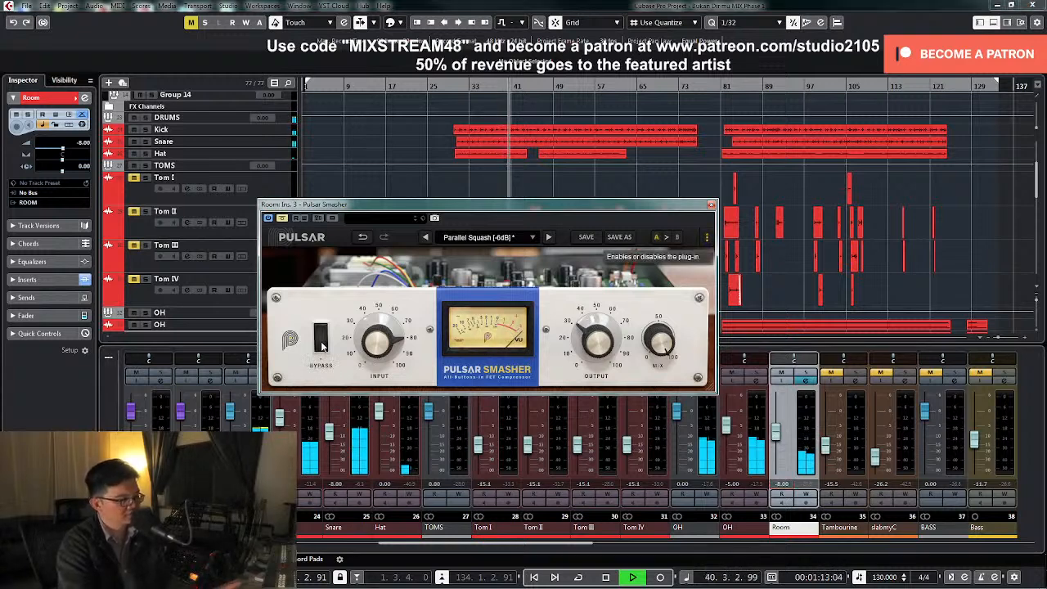
pyautogui.click(321, 341)
pyautogui.click(320, 341)
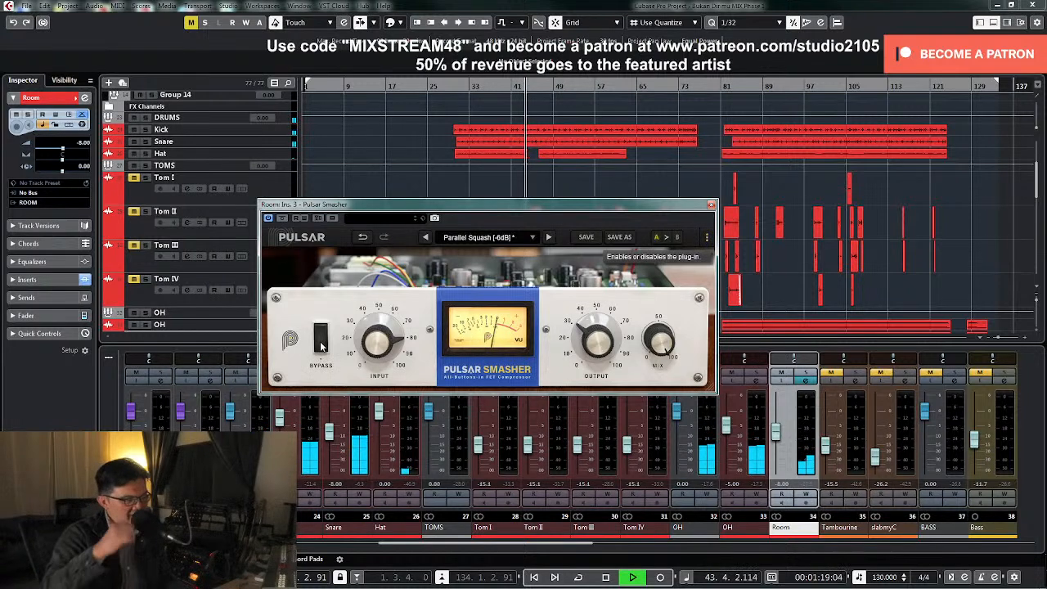
pyautogui.press('space')
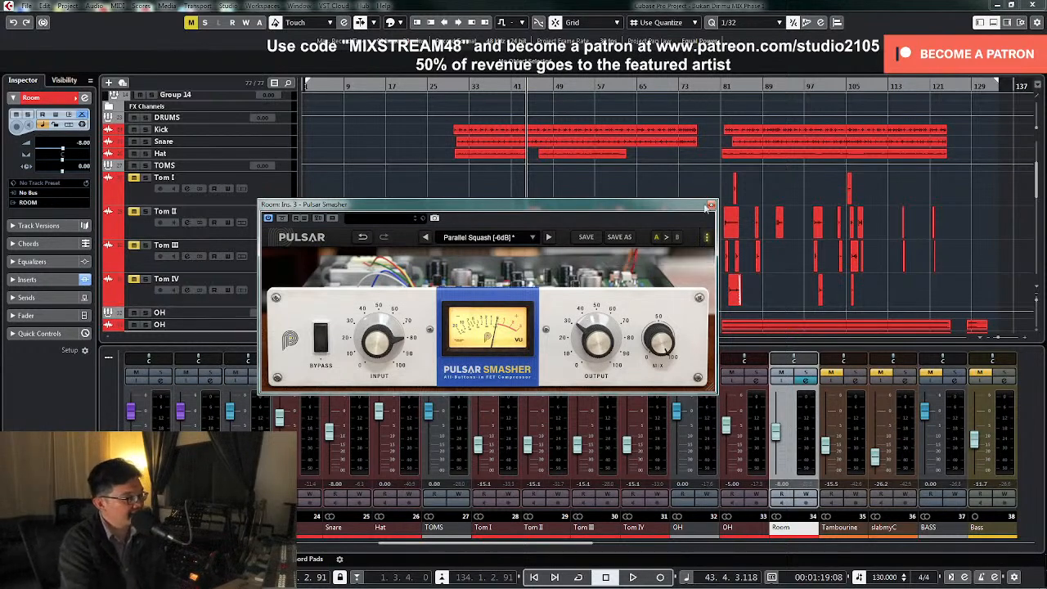
pyautogui.click(711, 206)
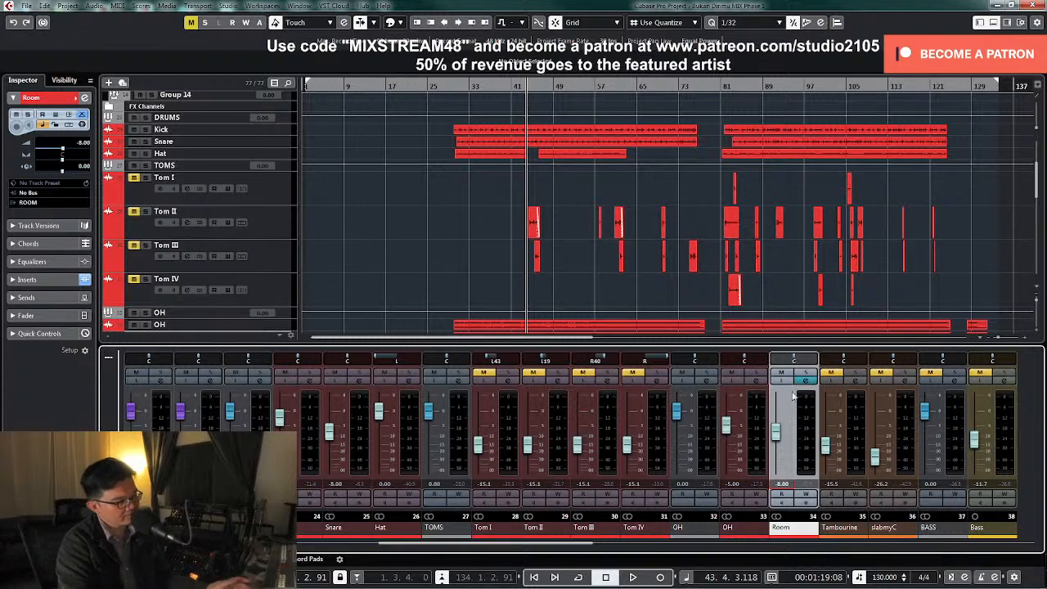
# Play back the full drum mix around bars 41 to 45 and unmute Tom II
pyautogui.press('KP_Subtract')
pyautogui.press('space')
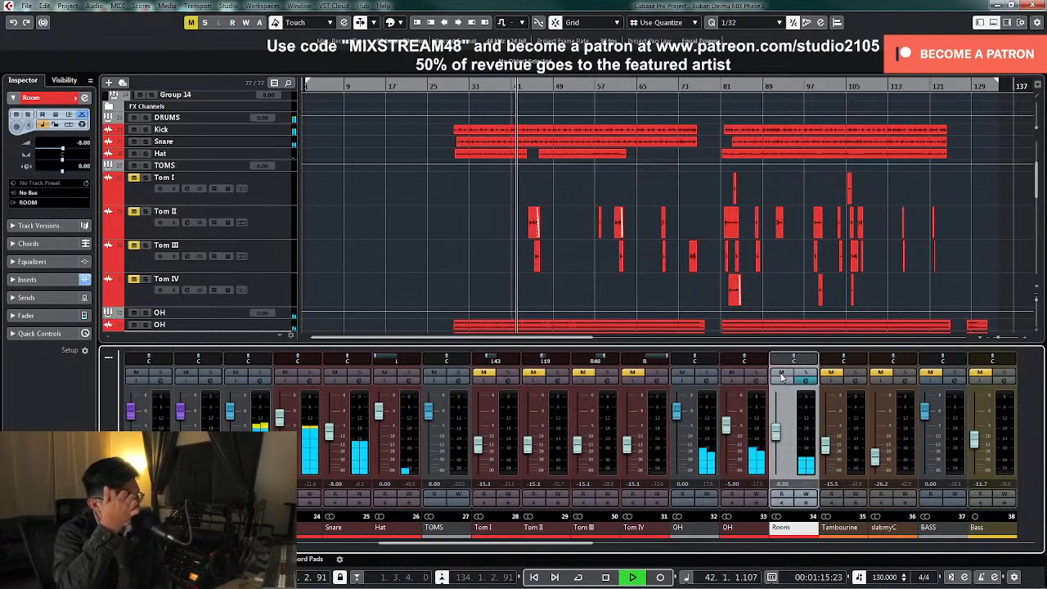
pyautogui.press('space')
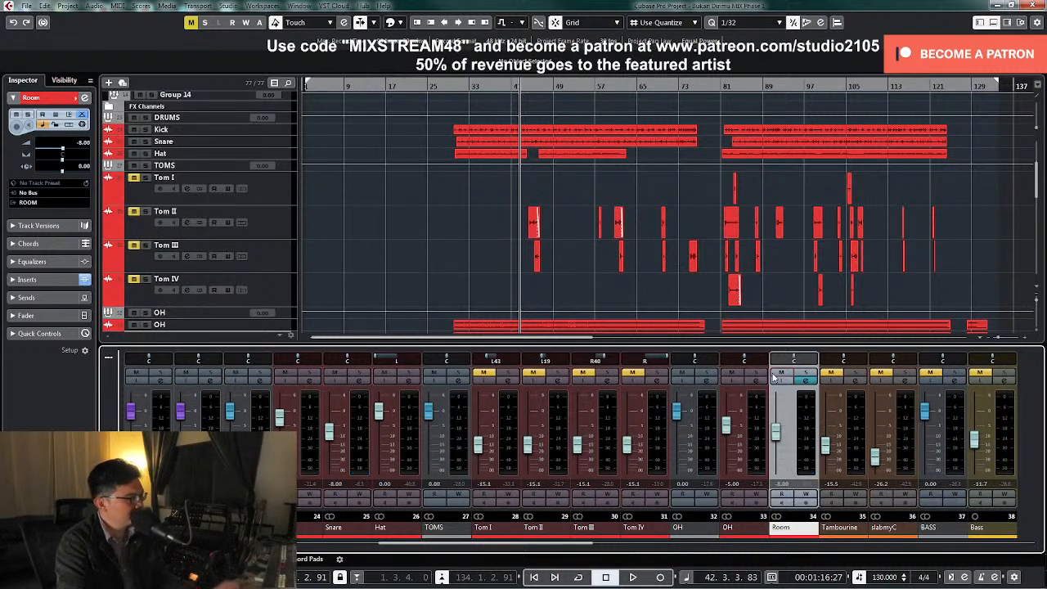
pyautogui.press('space')
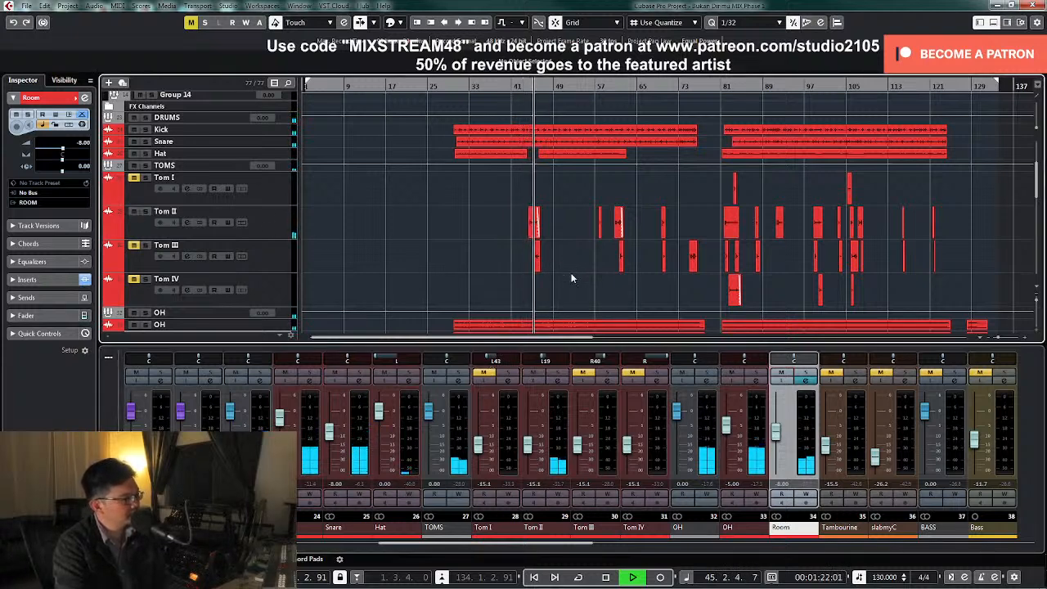
pyautogui.press('space')
# Select the Tom II clip near bar 44 and loop its range, placing the playhead at the loop start
pyautogui.moveTo(507, 197); pyautogui.dragTo(545, 218)
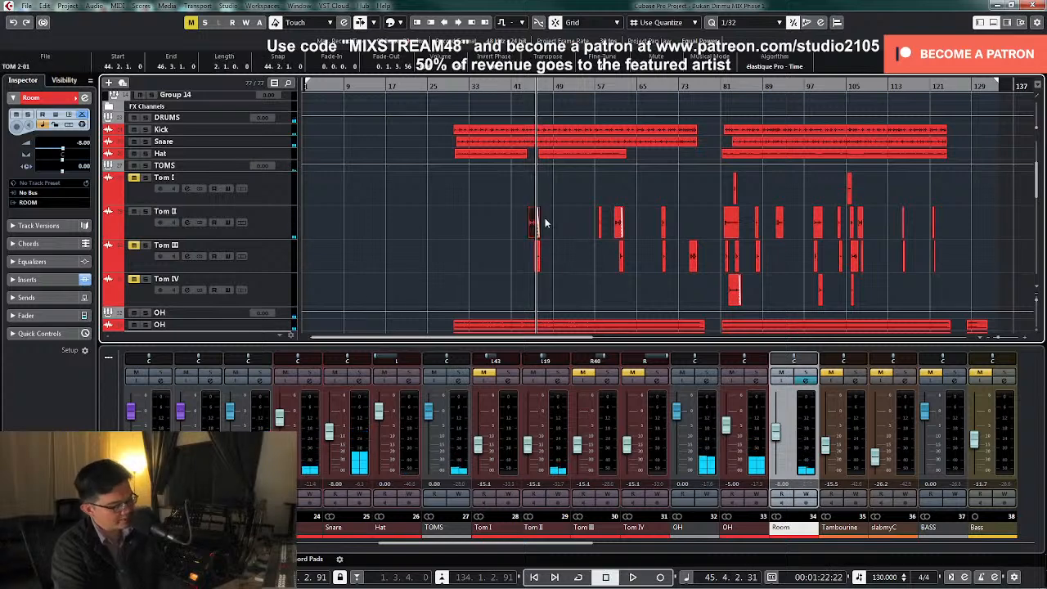
pyautogui.press('KP_Divide')
pyautogui.press('KP_1')
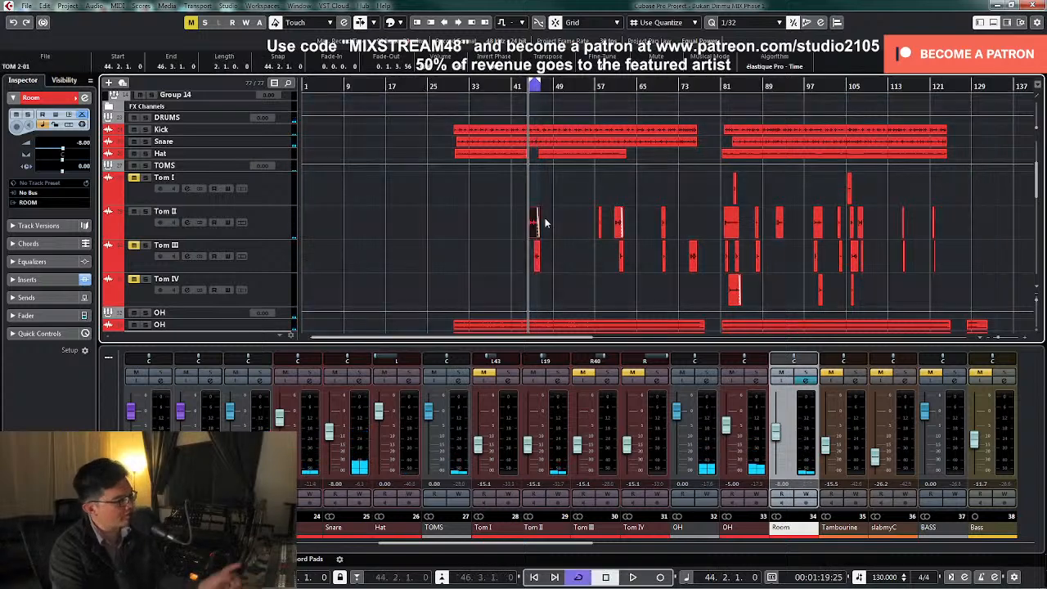
# Solo Tom II together with the OH group and OH track, with Tom II panned to centre
pyautogui.click(558, 373)
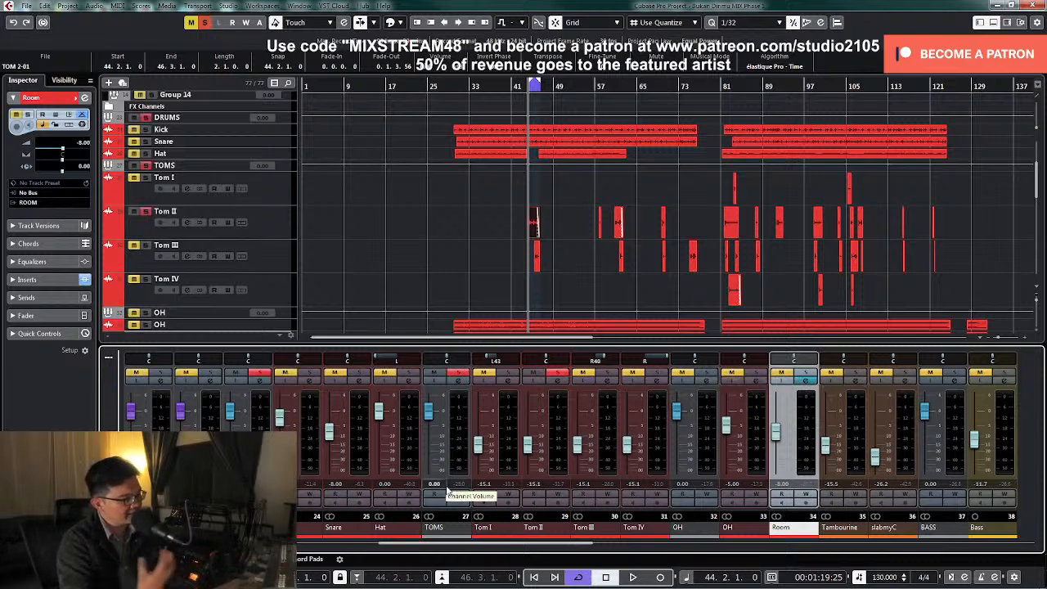
pyautogui.click(706, 374)
pyautogui.click(754, 374)
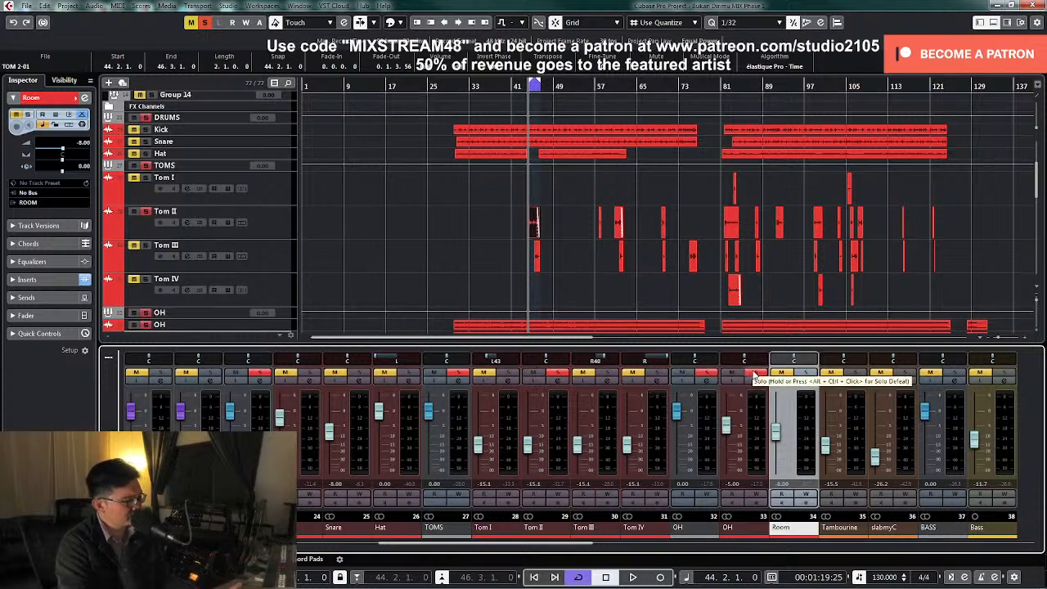
# Raise Tom II's fader to -9.49 dB, play the loop and invert Tom II's phase in its channel settings
pyautogui.moveTo(527, 448); pyautogui.dragTo(529, 442)
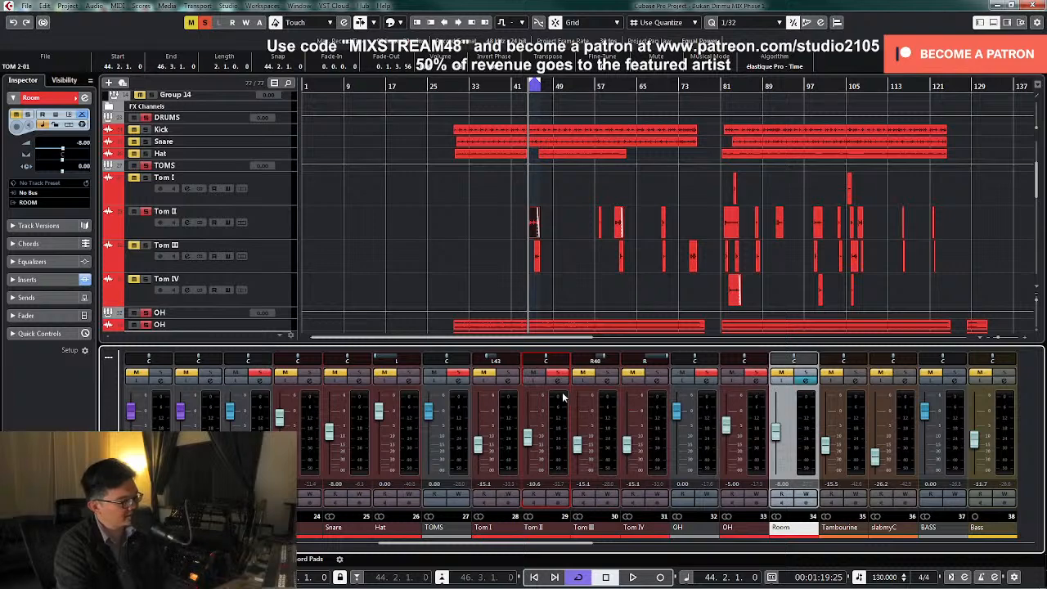
pyautogui.press('space')
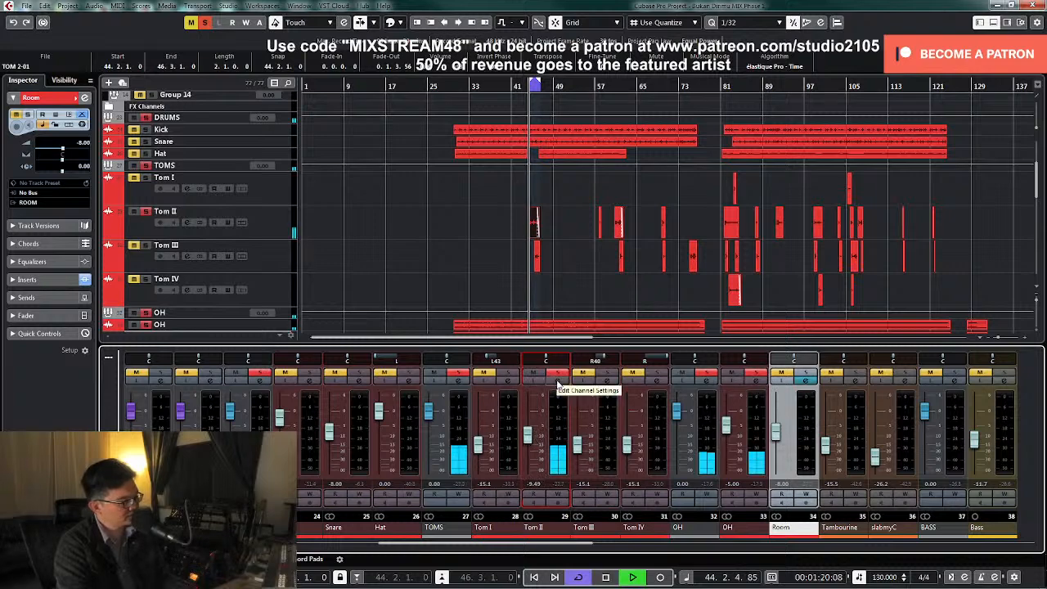
pyautogui.click(557, 380)
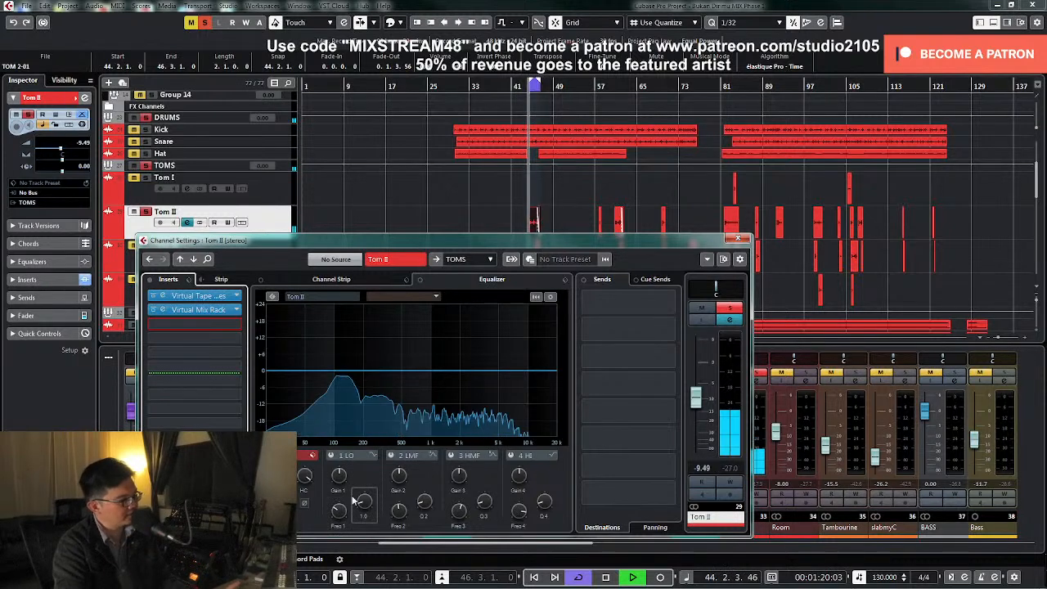
pyautogui.click(304, 504)
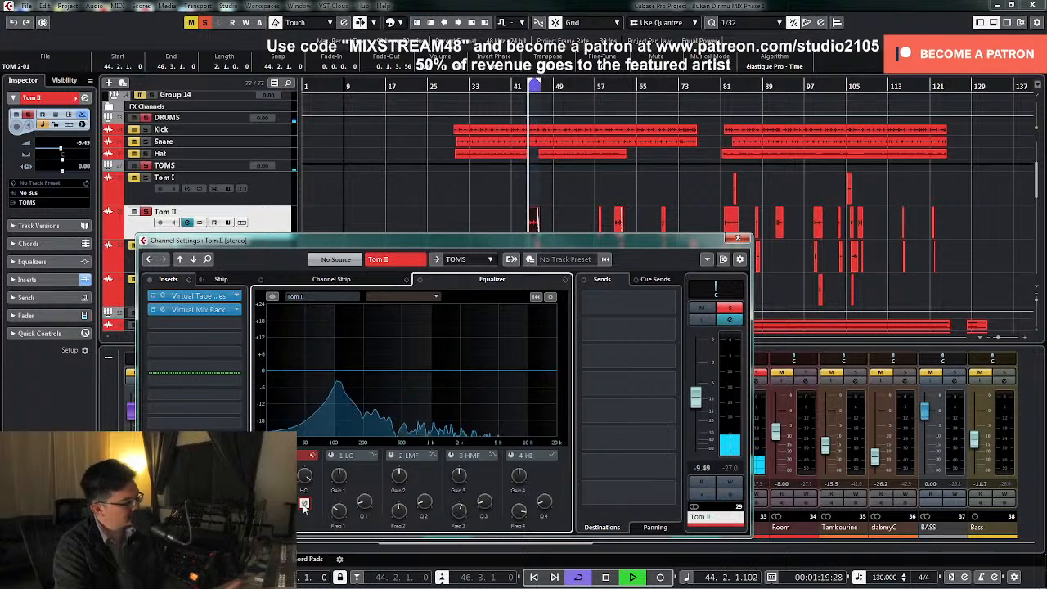
# Raise Tom II's fader to -6.25 dB, switch off its phase inversion during playback, and close its channel settings
pyautogui.moveTo(696, 400); pyautogui.dragTo(699, 391)
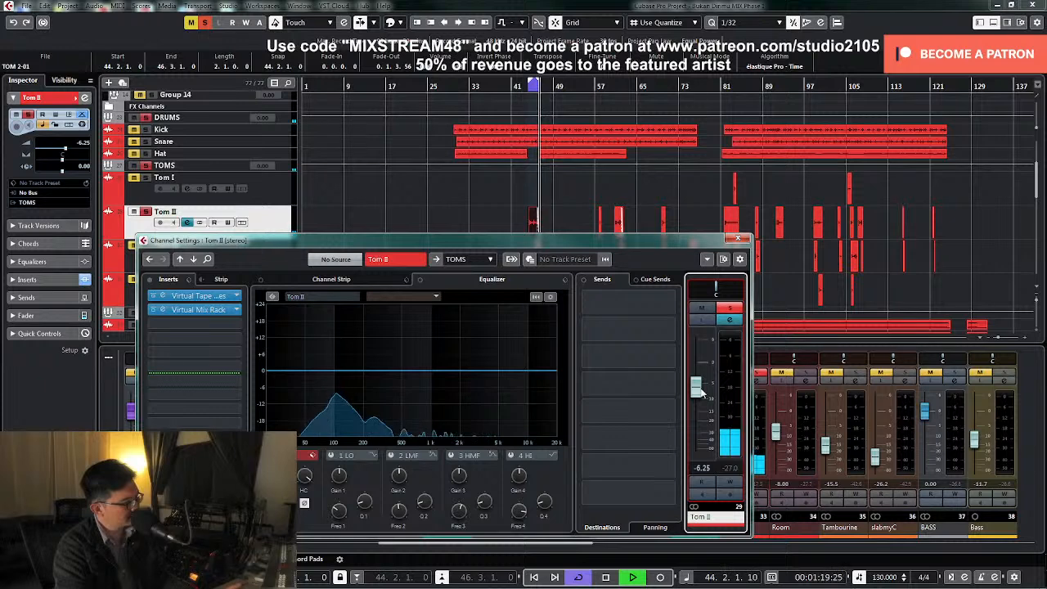
pyautogui.click(305, 503)
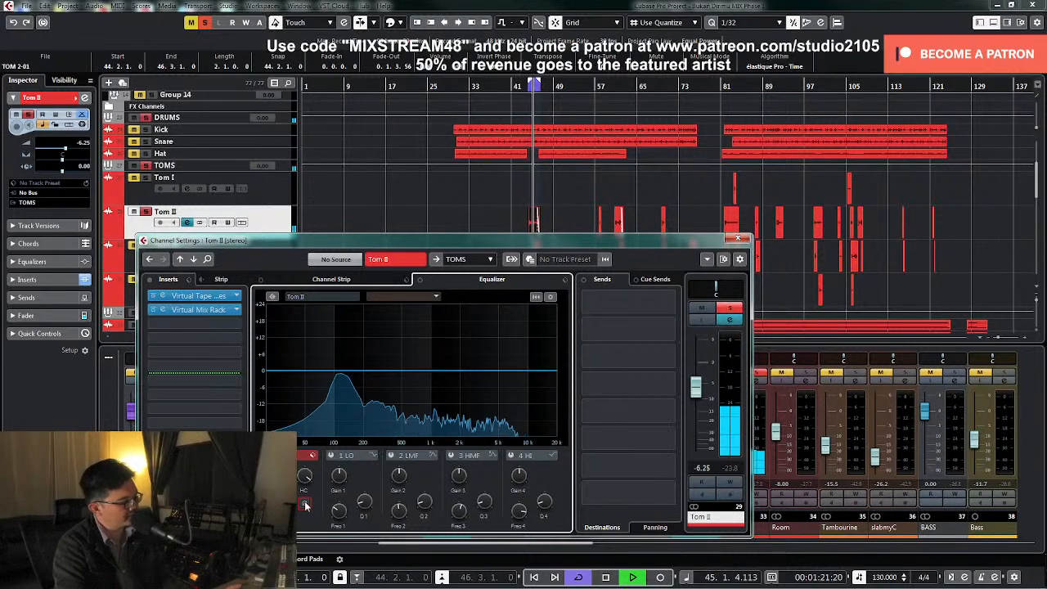
pyautogui.press('space')
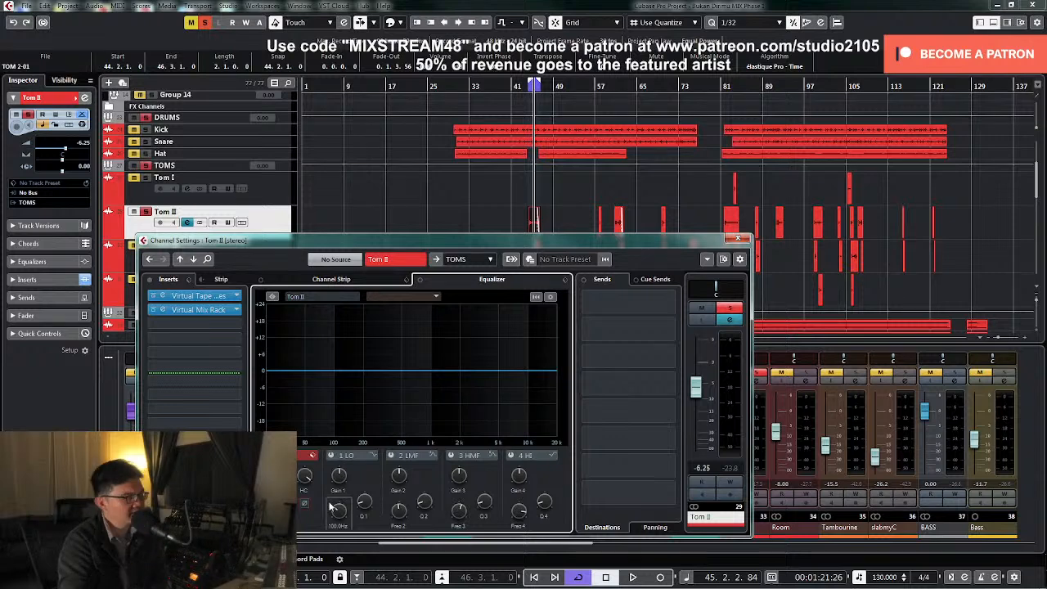
pyautogui.click(739, 240)
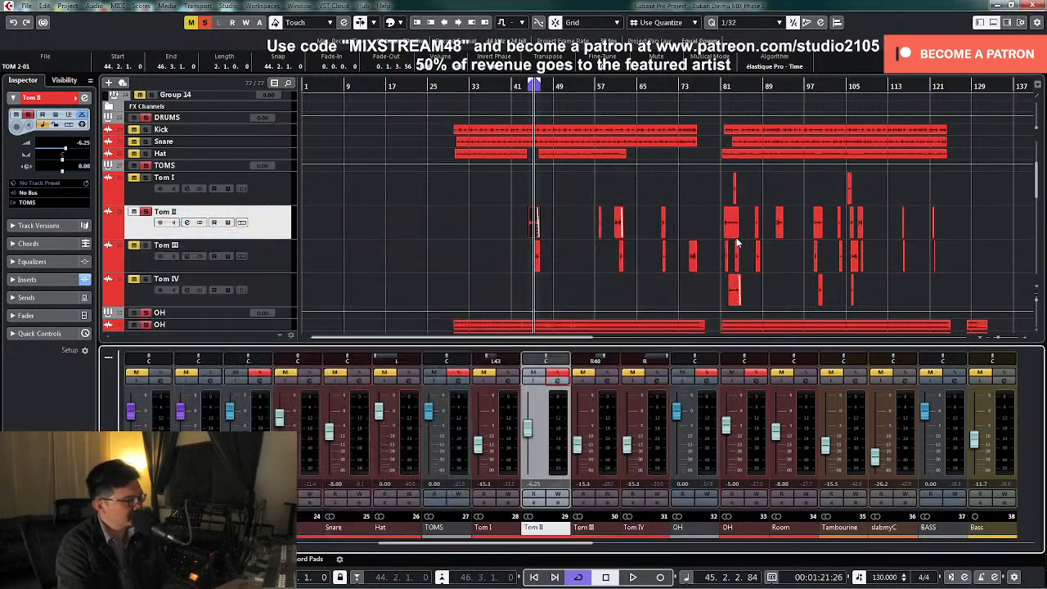
# Unsolo the OH group and OH track and set Tom II's level to -6 dB
pyautogui.click(711, 375)
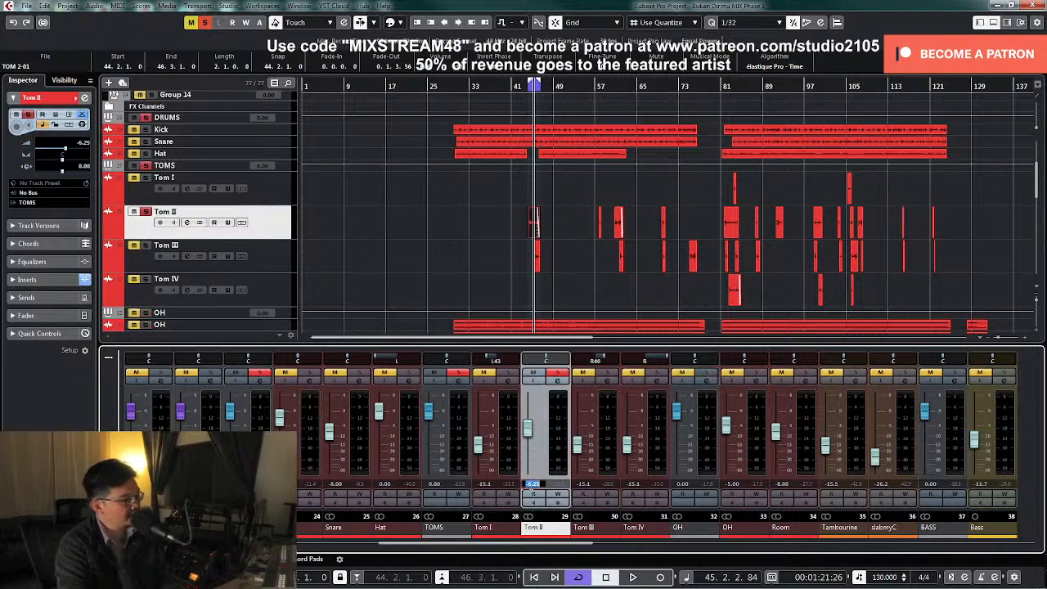
pyautogui.rightClick(541, 485)
pyautogui.click(514, 342)
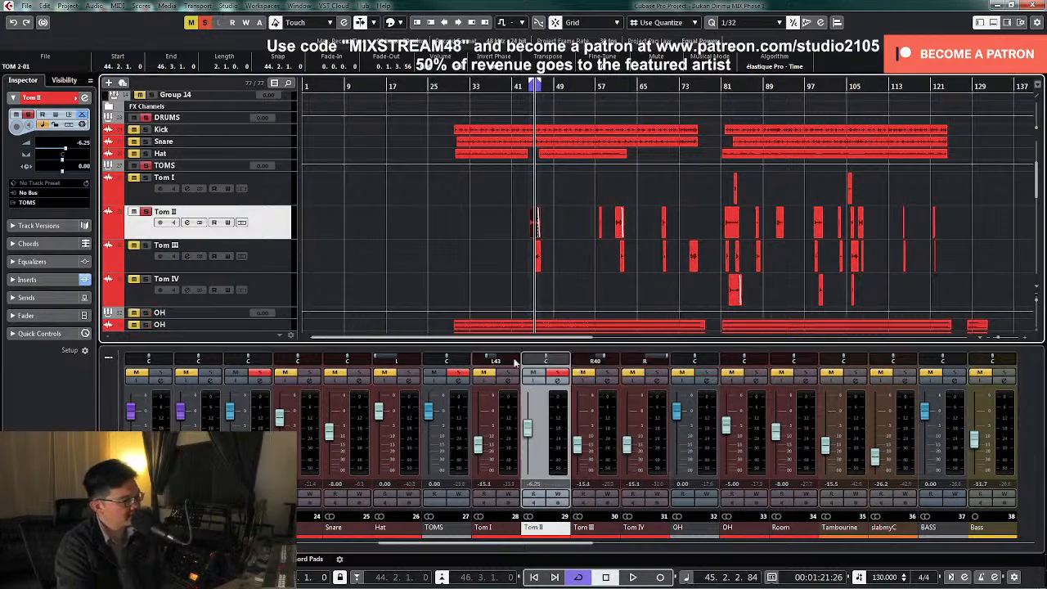
pyautogui.click(535, 485)
pyautogui.write('-6')
pyautogui.press('Return')
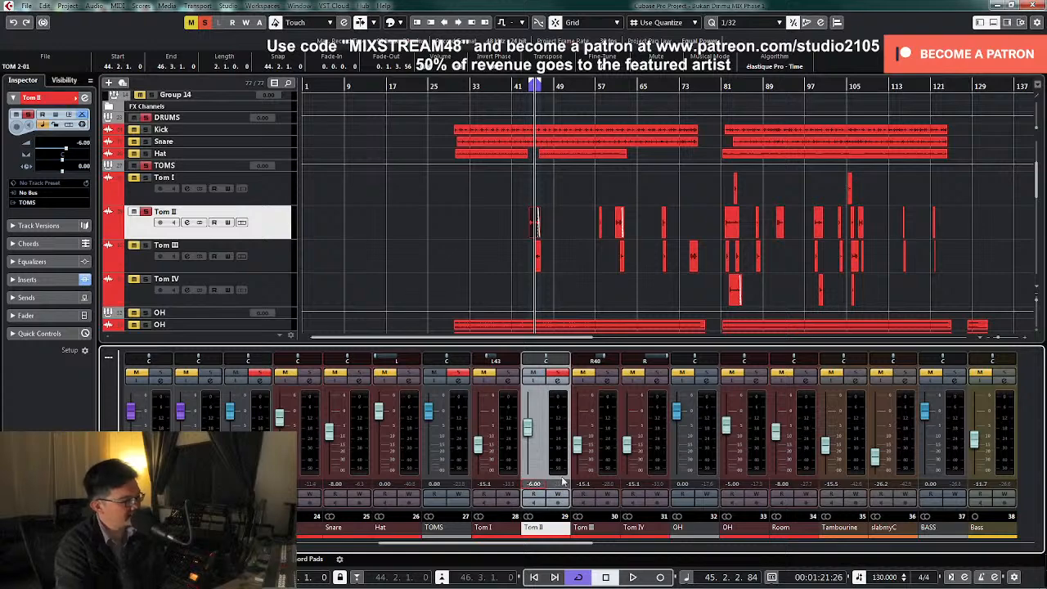
# Audition the Tom II loop with its channel settings open and apply a low cut in its EQ
pyautogui.press('space')
pyautogui.click(560, 382)
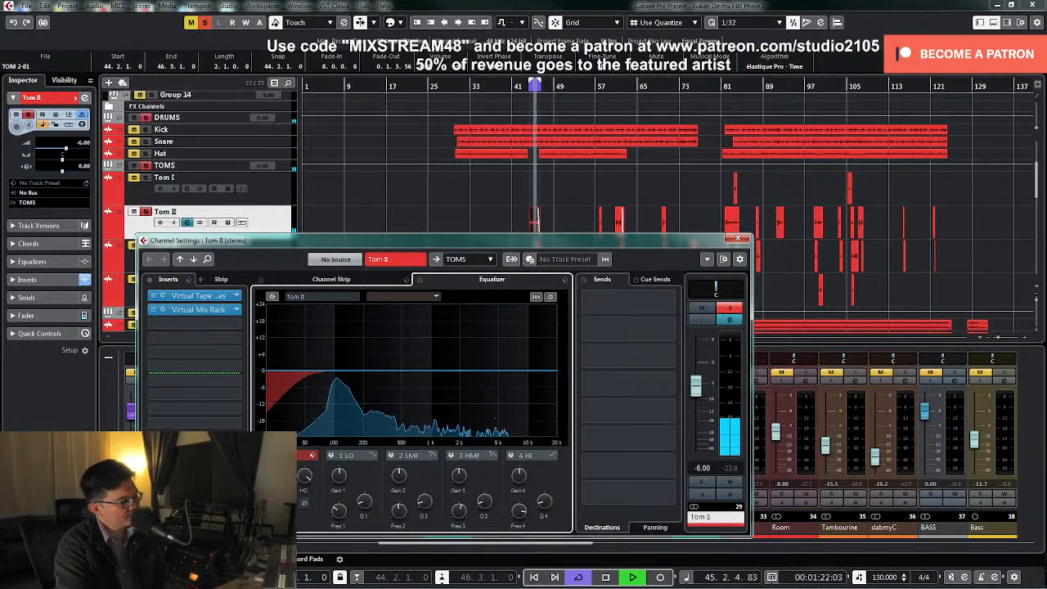
pyautogui.press('space')
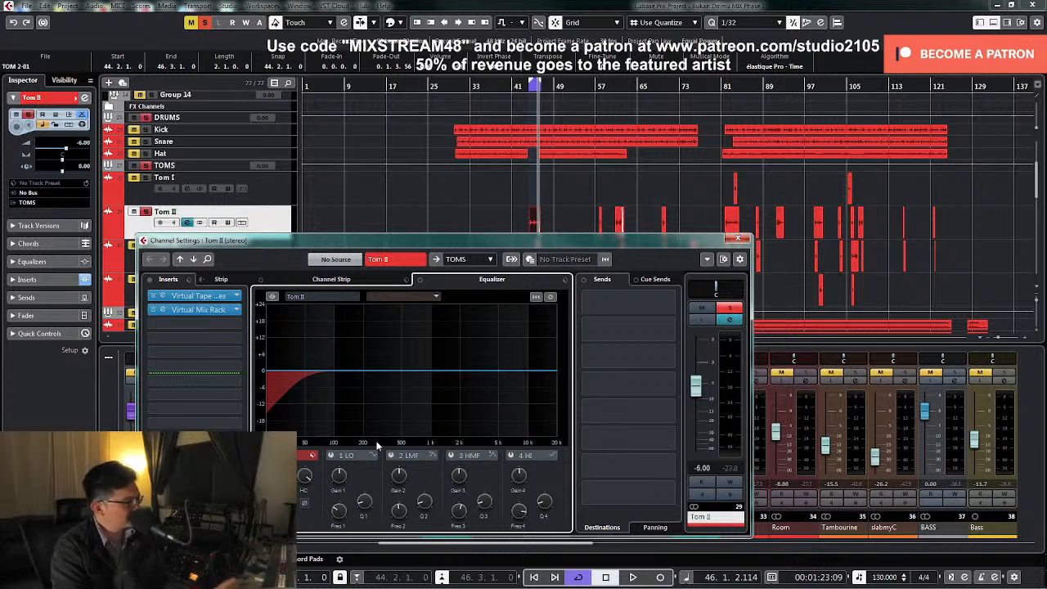
pyautogui.press('space')
pyautogui.press('space')
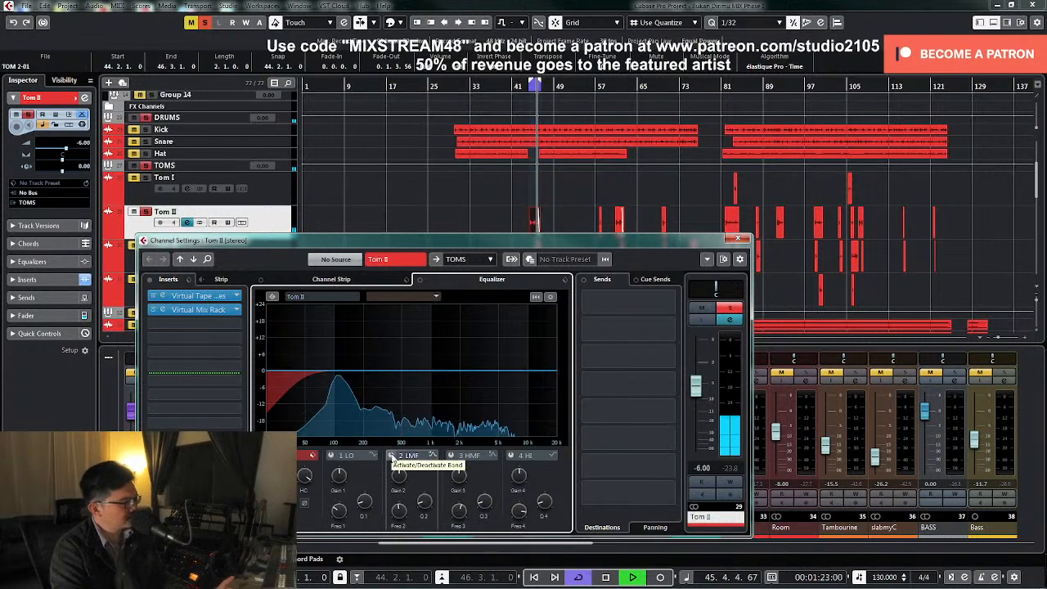
# Activate Tom II's LMF band and shape it into a narrow cut between 500 Hz and 1 kHz while listening
pyautogui.click(391, 456)
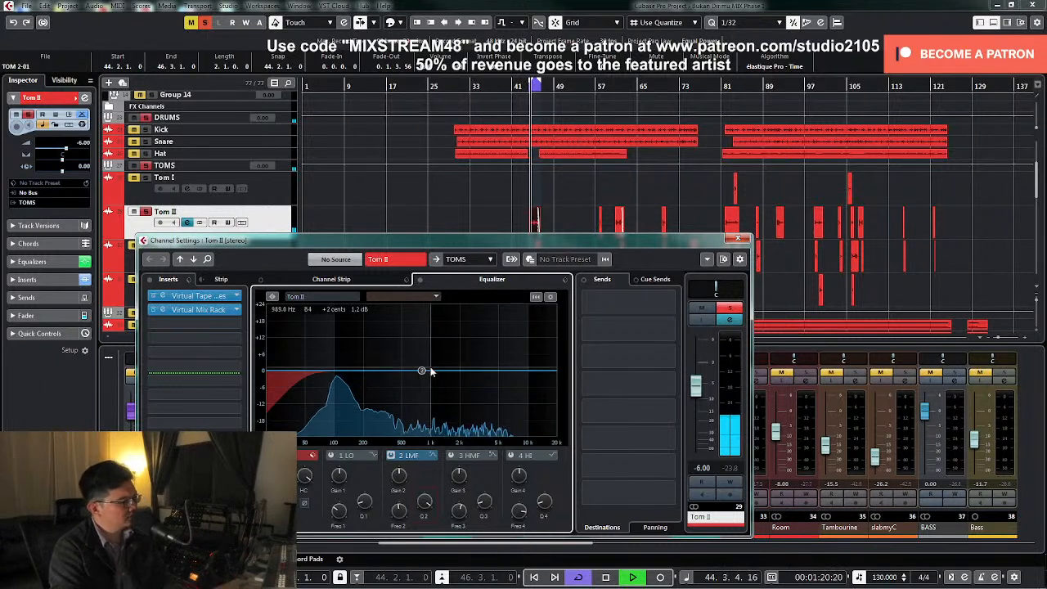
pyautogui.moveTo(421, 370); pyautogui.dragTo(414, 327)
pyautogui.press('space')
pyautogui.moveTo(397, 483); pyautogui.dragTo(388, 518)
pyautogui.press('space')
pyautogui.moveTo(396, 480); pyautogui.dragTo(393, 491)
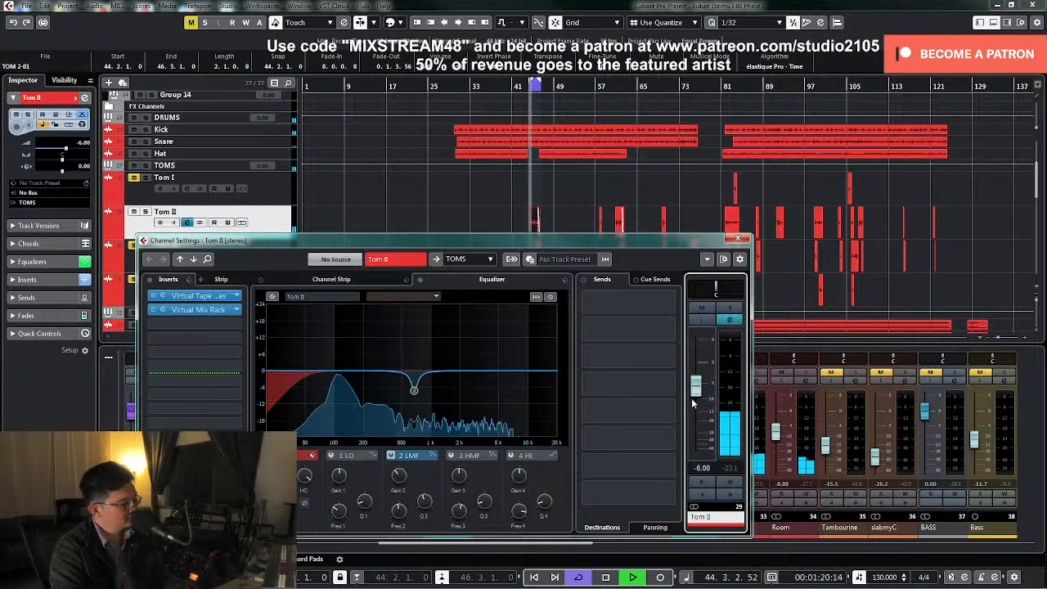
# Pan Tom II to L20 in the full drum mix, stop playback and unmute Tom III
pyautogui.moveTo(710, 288); pyautogui.dragTo(704, 288)
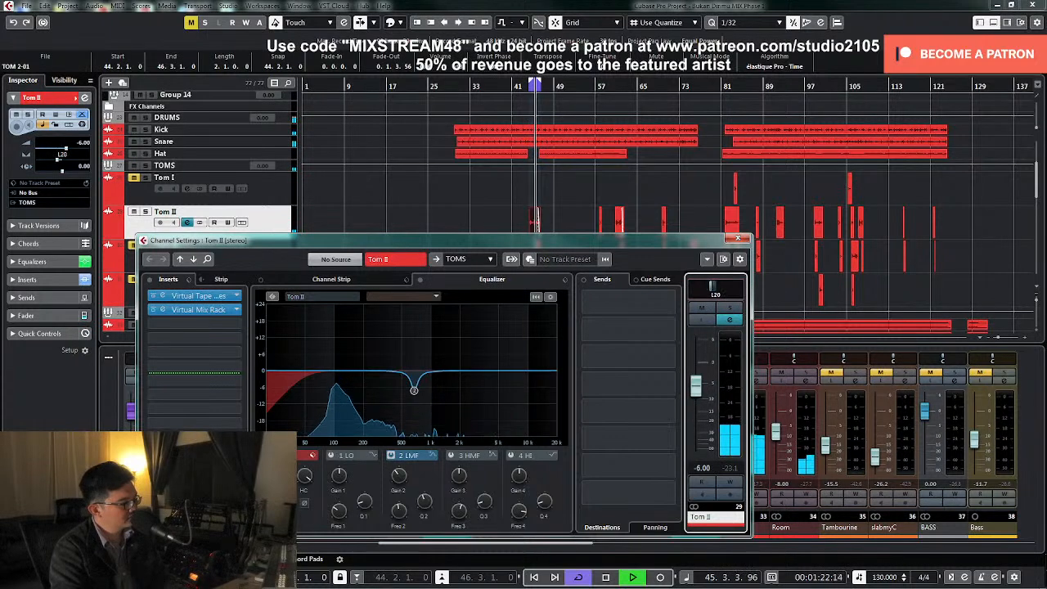
pyautogui.click(737, 238)
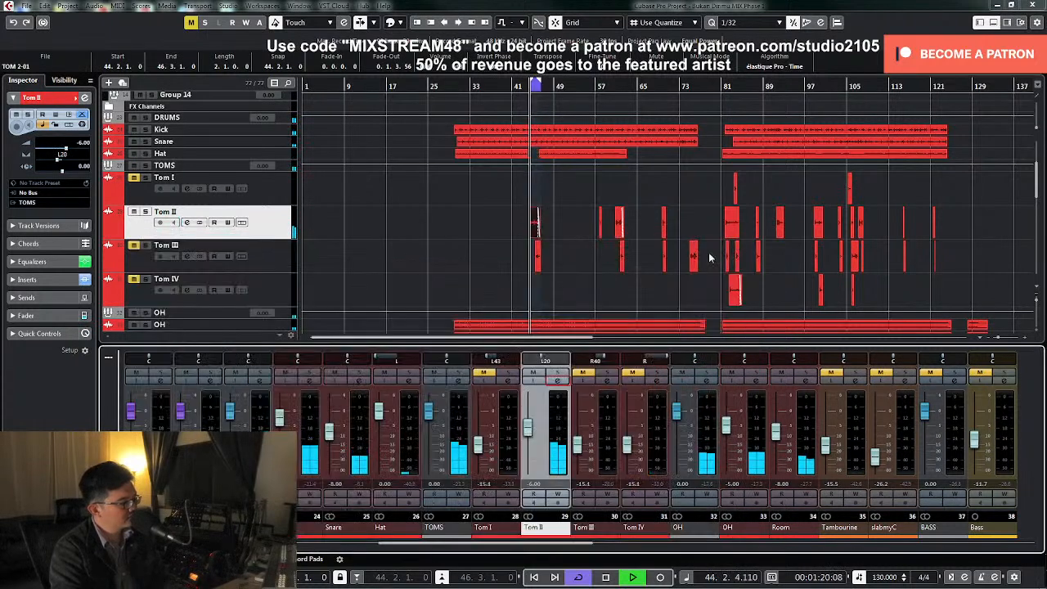
pyautogui.press('space')
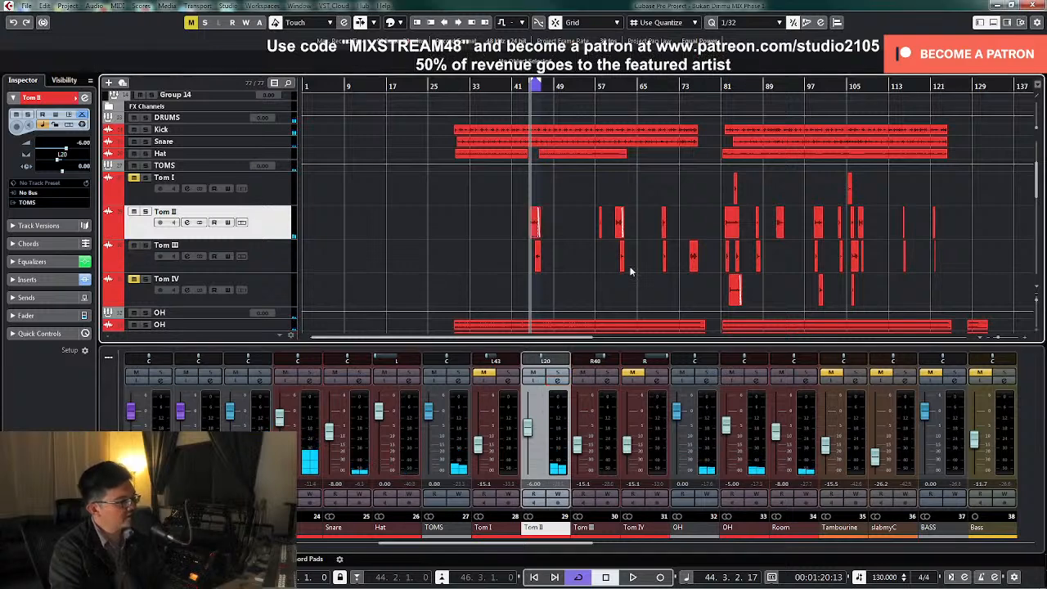
# Select the Tom III clip near bar 75, set the locators to its range and place the playhead at its start
pyautogui.click(693, 255)
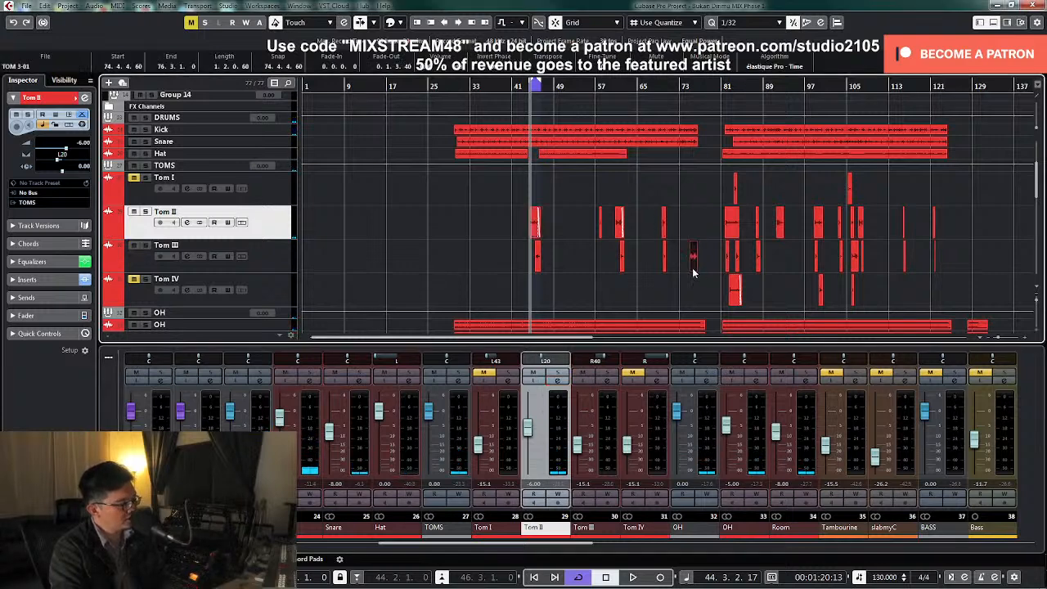
pyautogui.press('p')
pyautogui.press('KP_Divide')
pyautogui.press('KP_1')
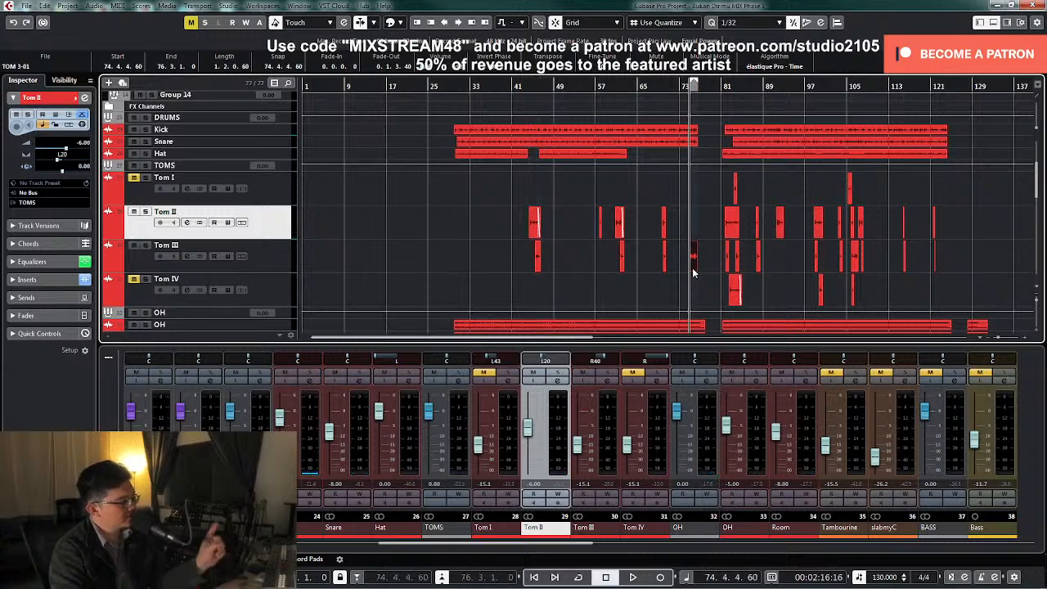
# Solo Tom III with the OH group and OH track, raising Tom III's fader to -7.68 dB and centring its pan
pyautogui.click(605, 372)
pyautogui.moveTo(577, 446); pyautogui.dragTo(578, 432)
pyautogui.keyDown('ctrl'); pyautogui.click(606, 362); pyautogui.keyUp('ctrl')
pyautogui.click(756, 373)
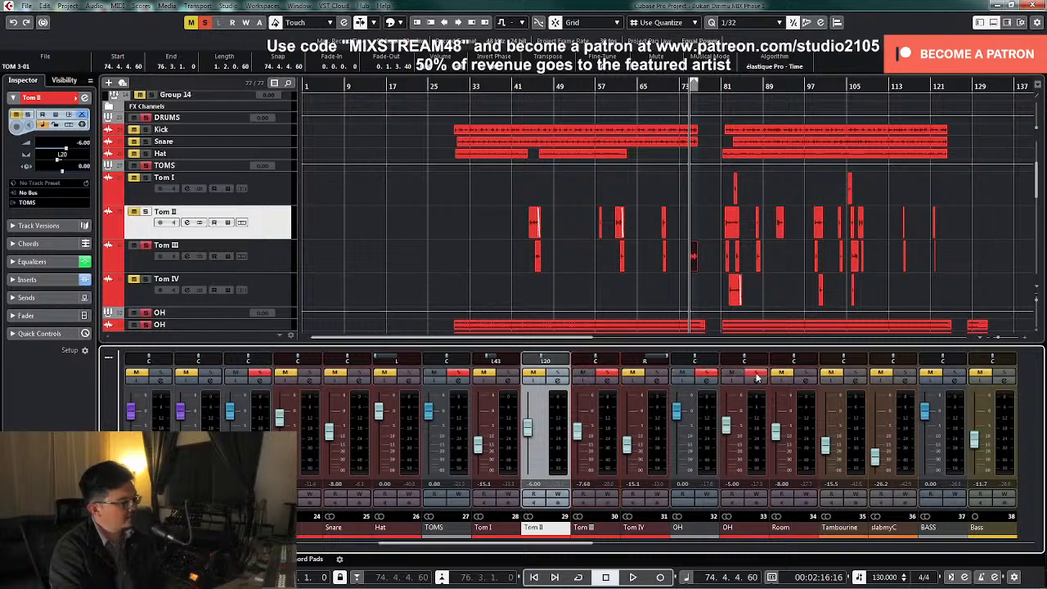
# Loop the Tom III clip and compare its normal and inverted phase in its channel settings, leaving the phase inverted
pyautogui.click(607, 380)
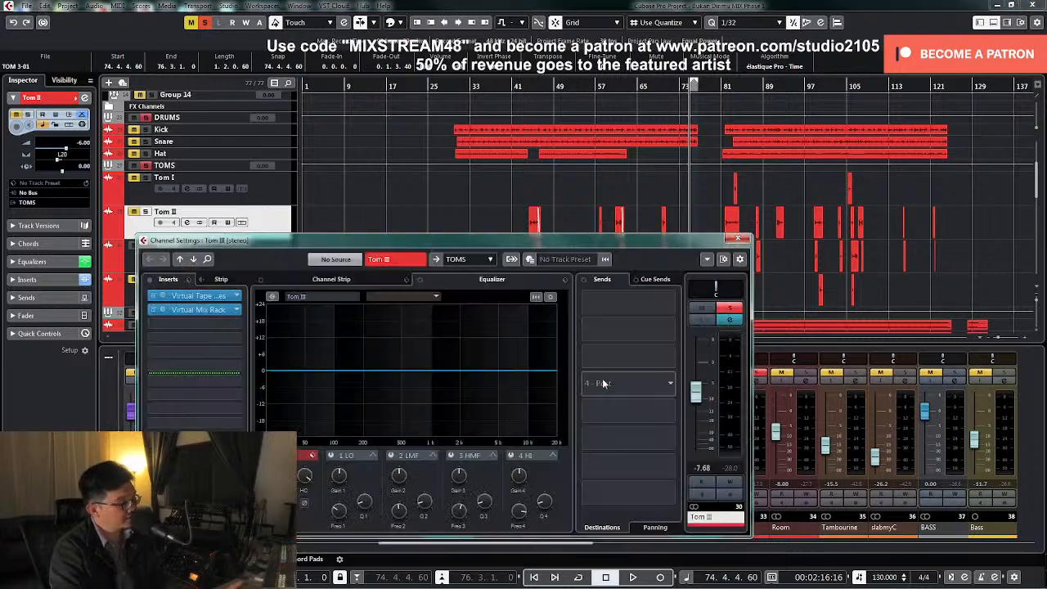
pyautogui.press('space')
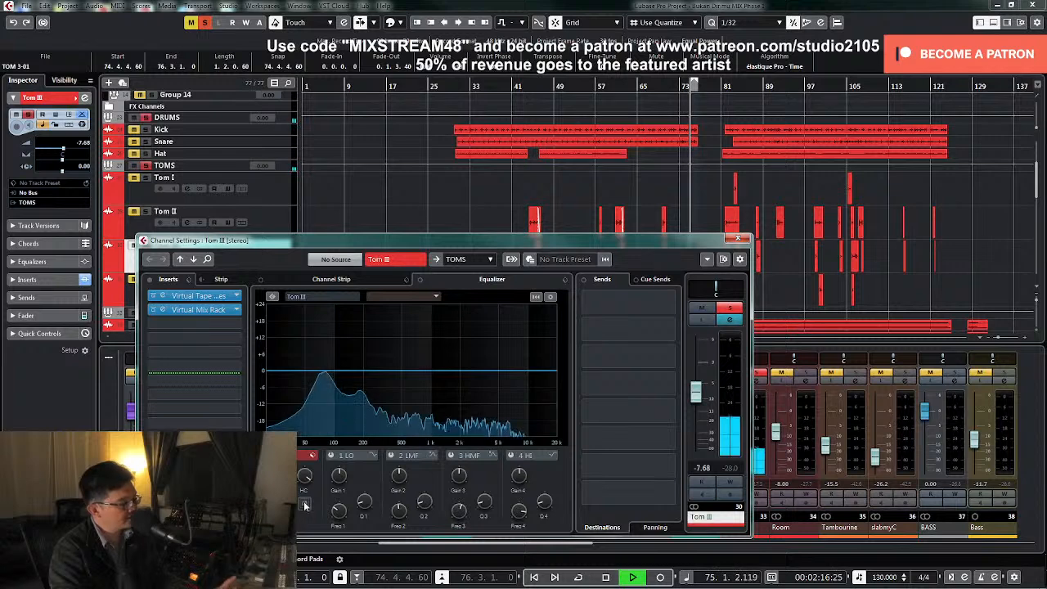
pyautogui.click(304, 504)
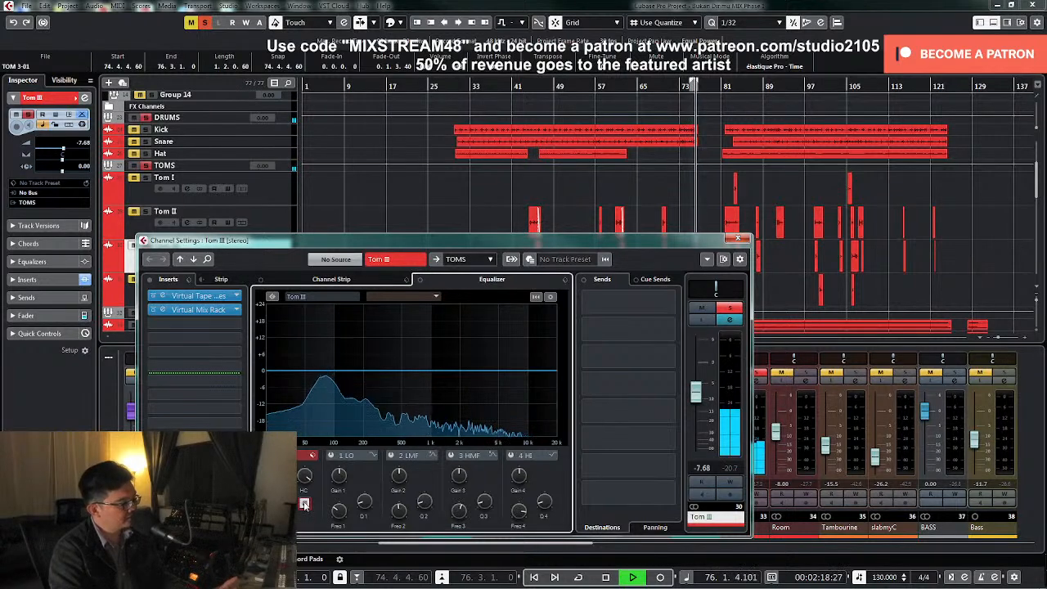
pyautogui.press('KP_1')
pyautogui.press('KP_Divide')
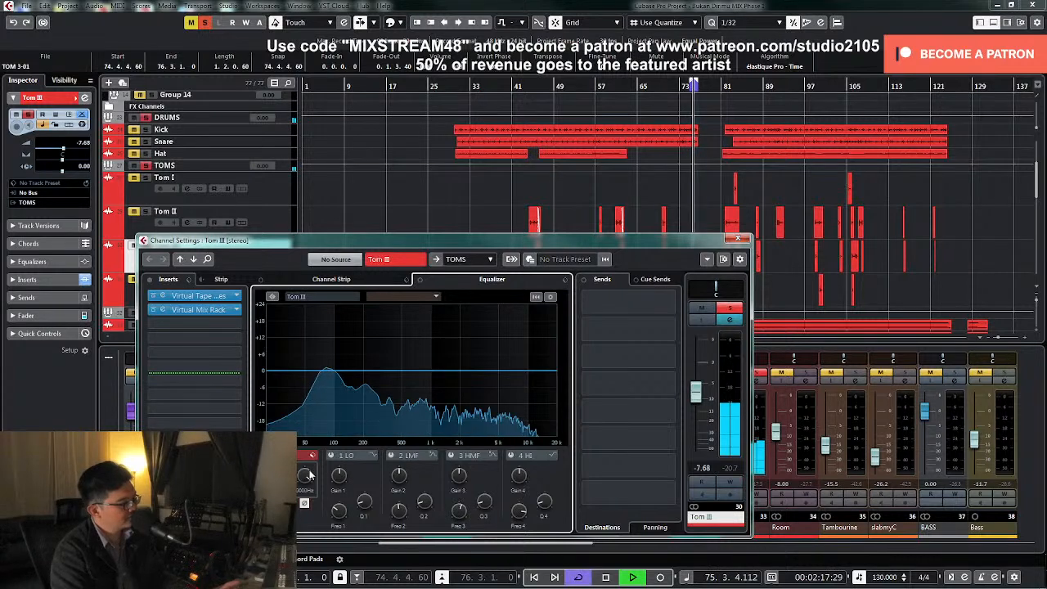
pyautogui.click(304, 504)
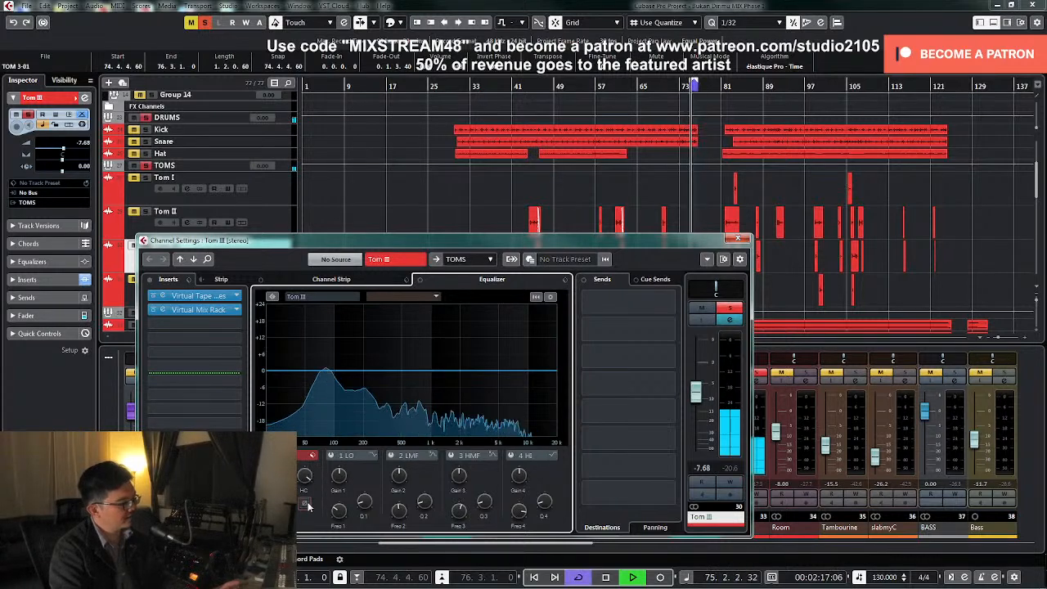
pyautogui.click(304, 504)
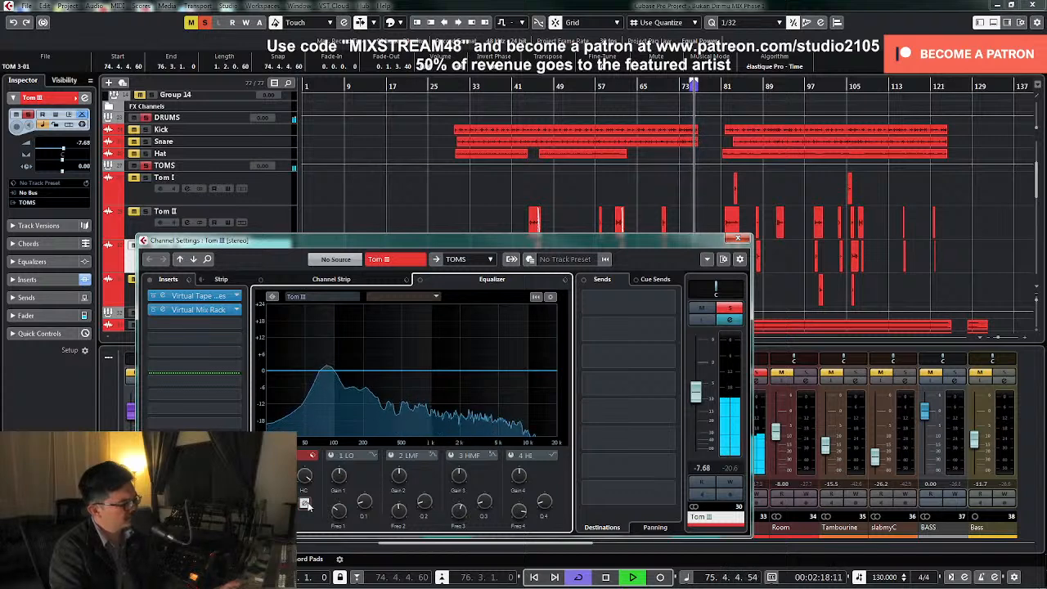
pyautogui.press('space')
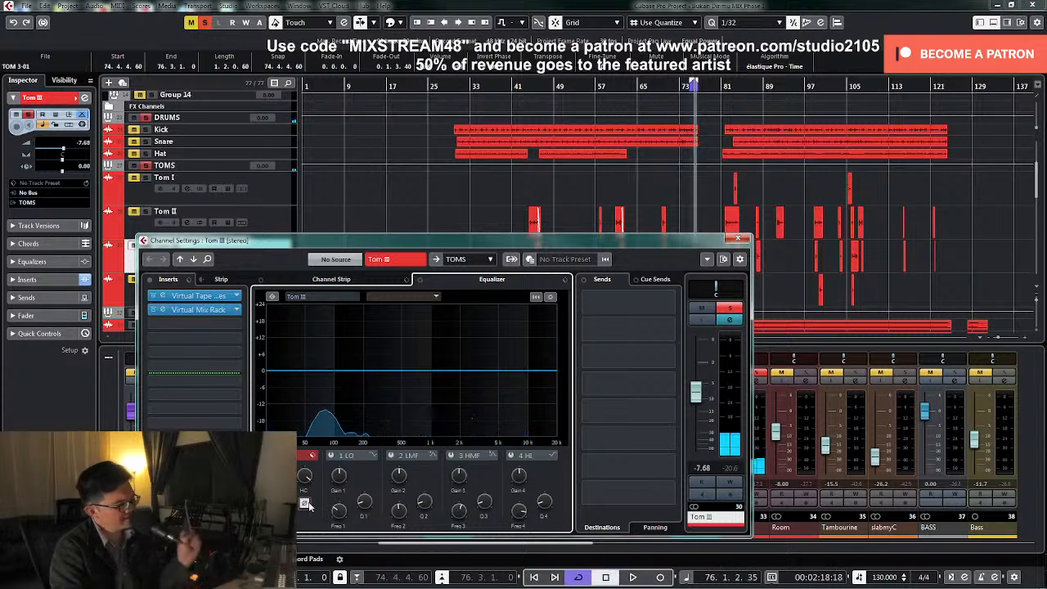
# Pan Tom III to R50
pyautogui.moveTo(721, 291); pyautogui.dragTo(728, 290)
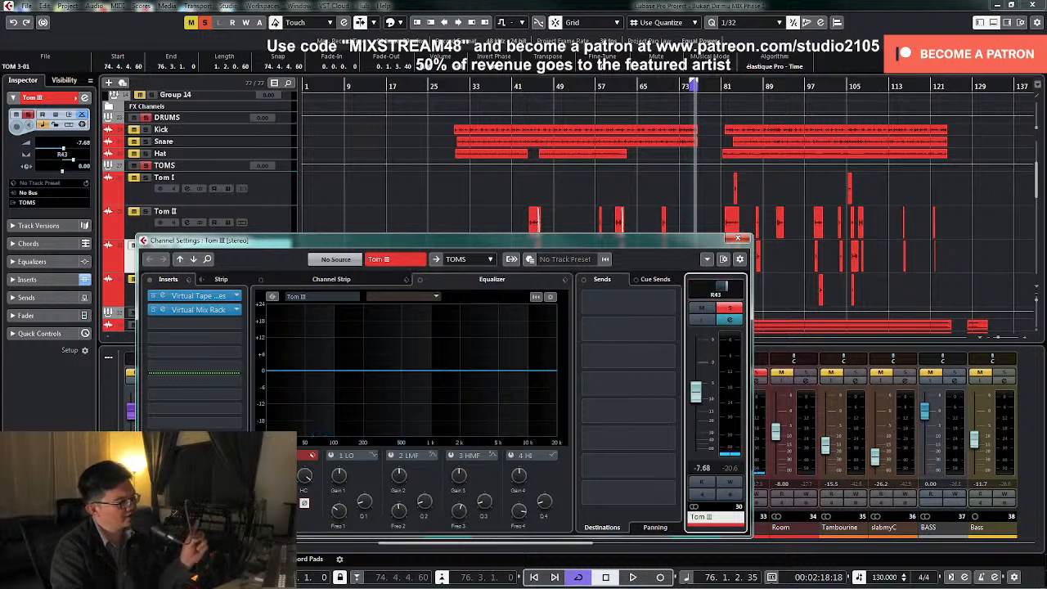
pyautogui.doubleClick(717, 300)
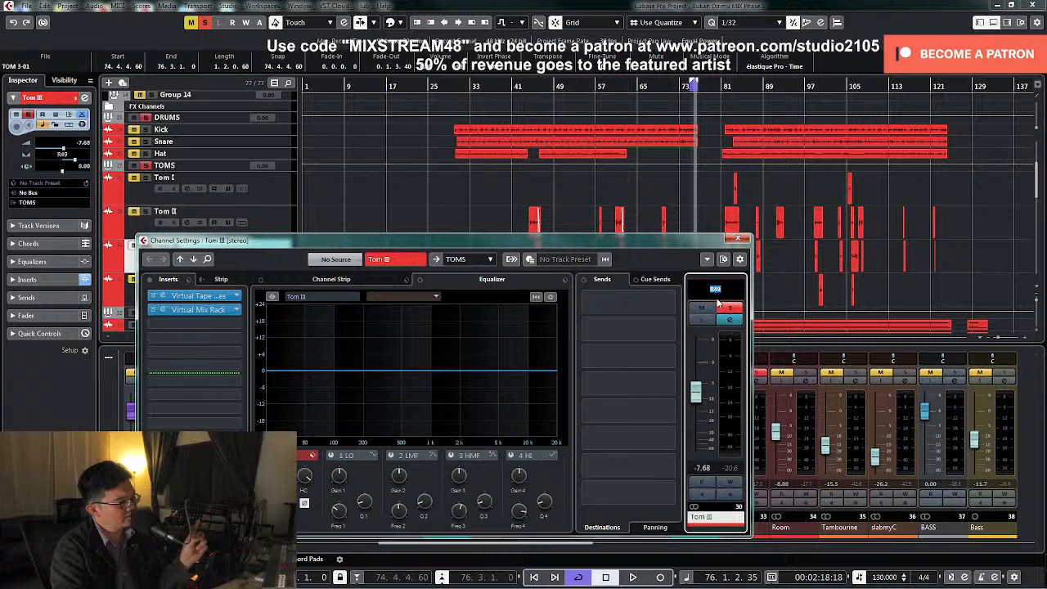
pyautogui.write('R50')
pyautogui.press('Return')
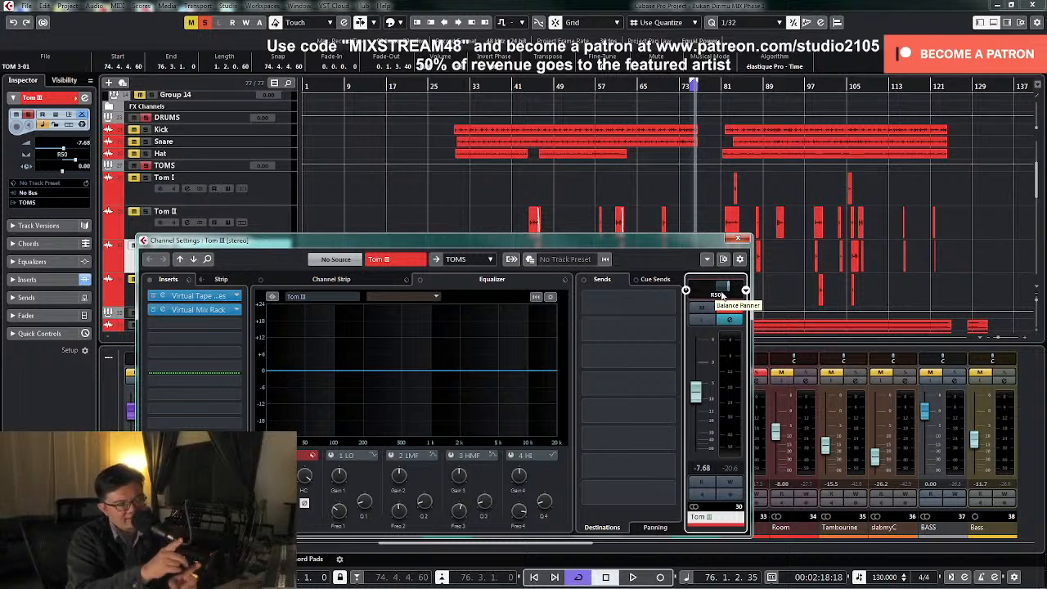
# Replay the loop to recheck Tom III's phase with the new panning, keep it inverted, and turn looping off
pyautogui.press('KP_0')
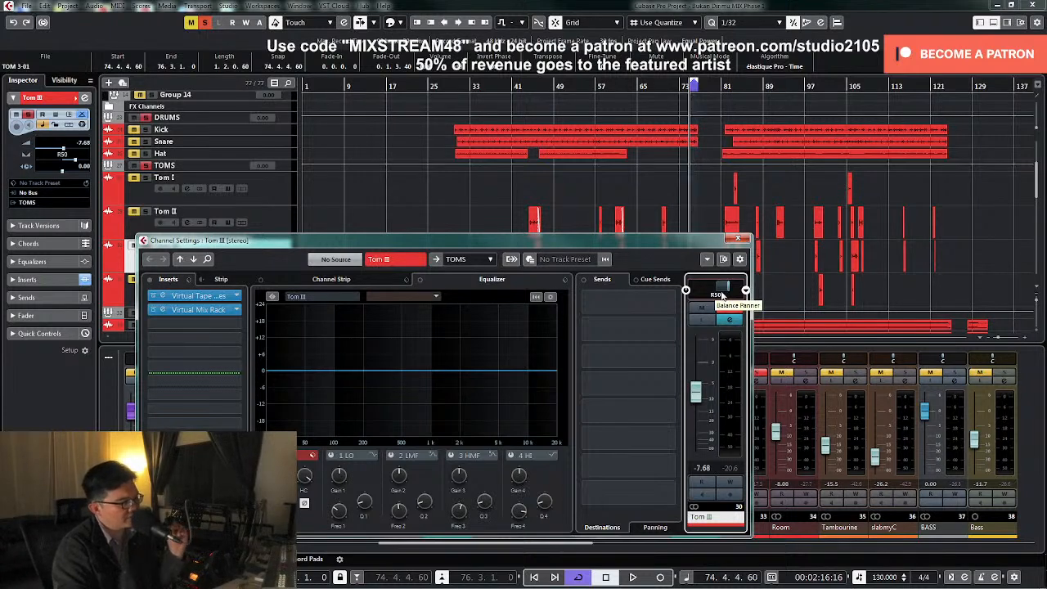
pyautogui.click(307, 505)
pyautogui.press('space')
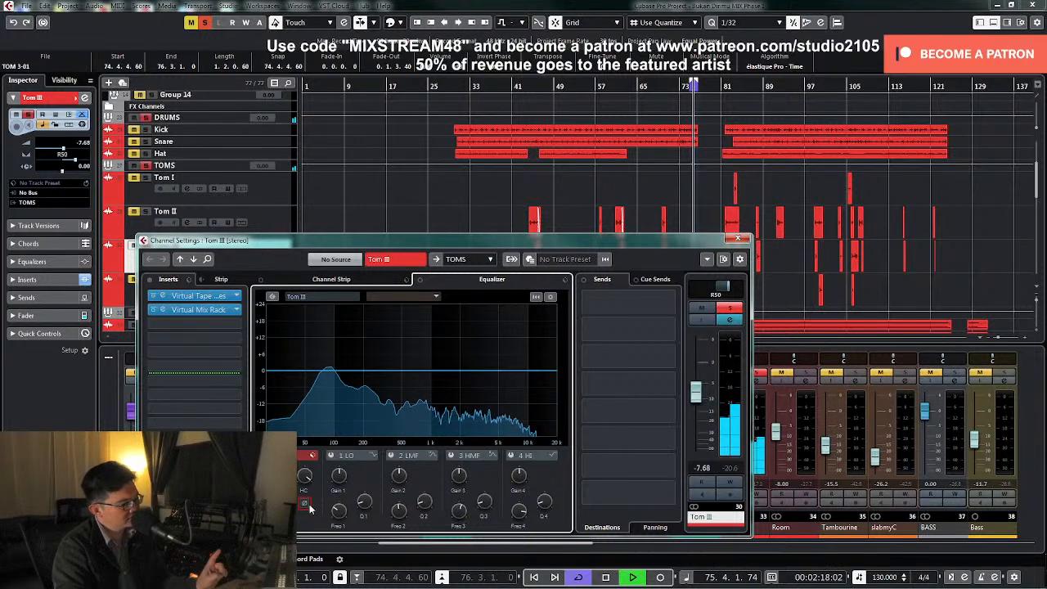
pyautogui.click(305, 503)
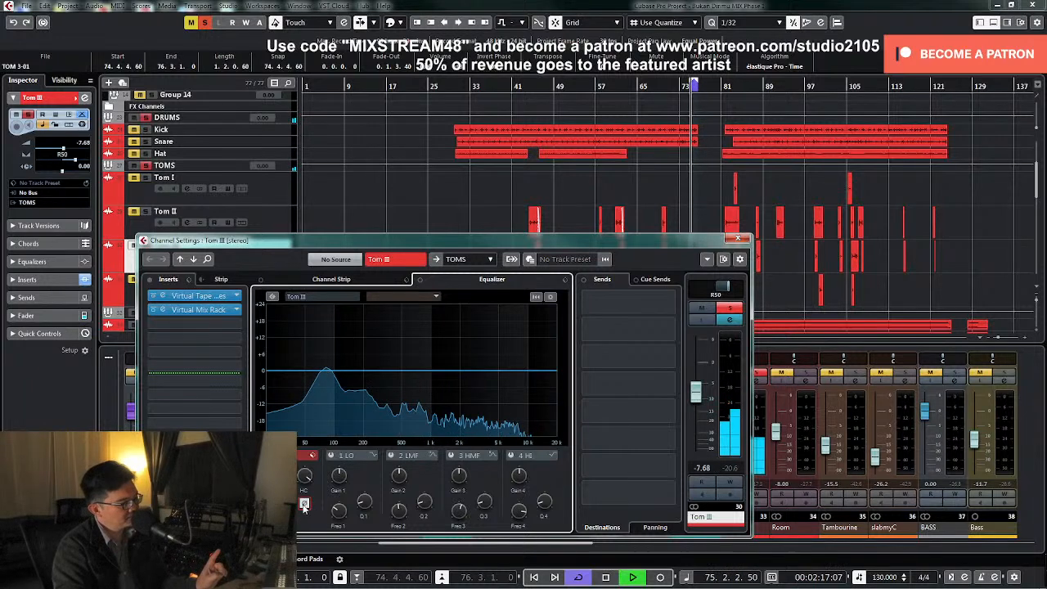
pyautogui.click(304, 504)
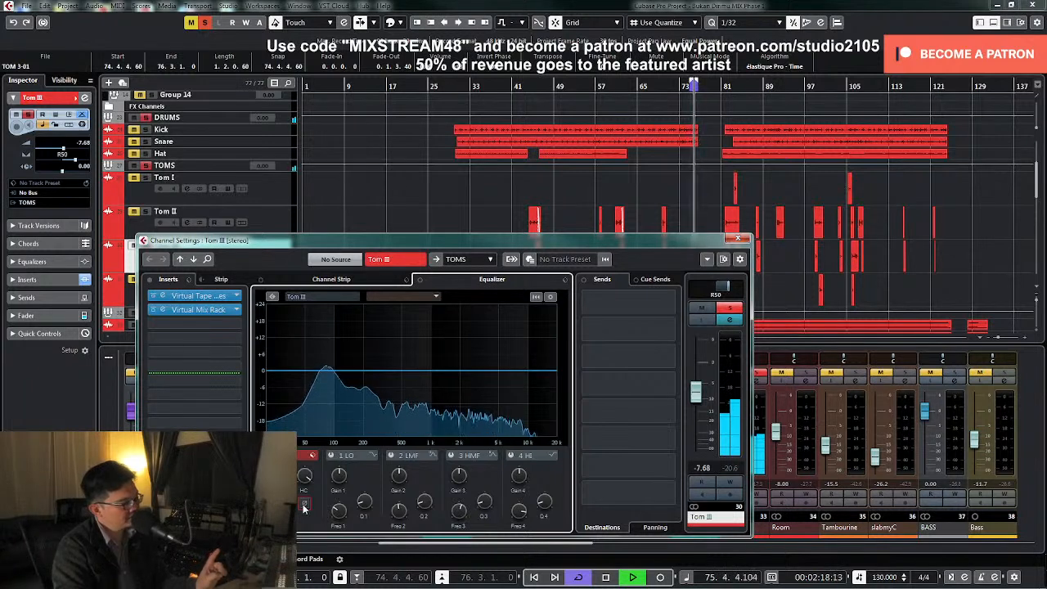
pyautogui.click(303, 504)
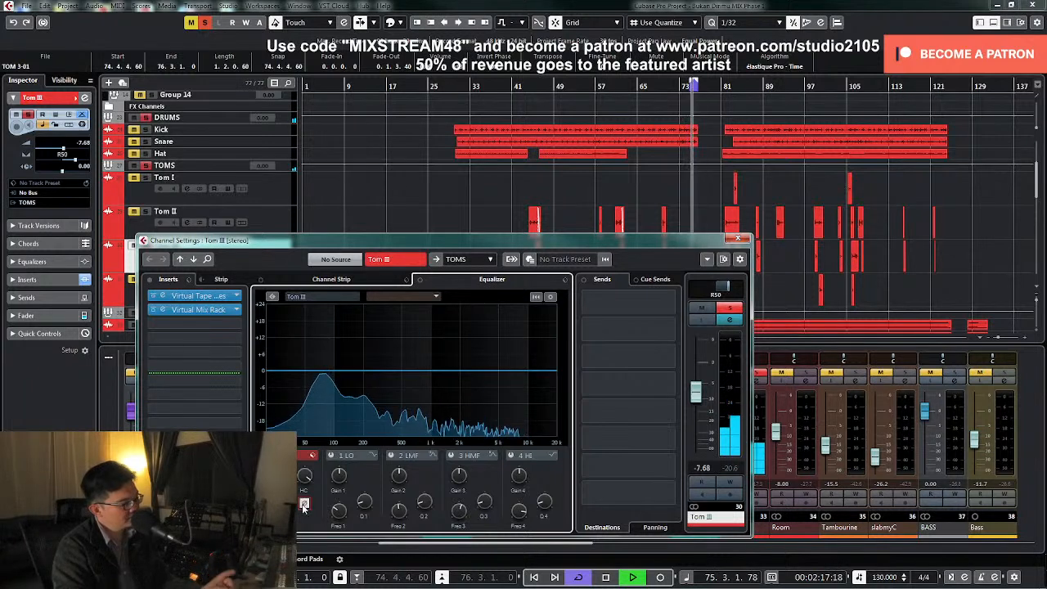
pyautogui.press('space')
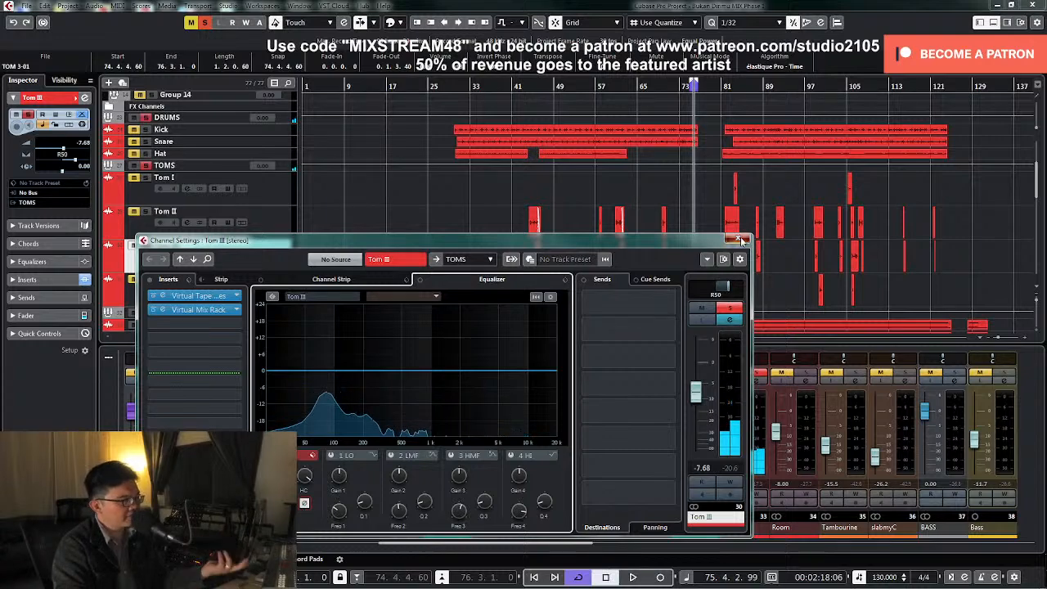
pyautogui.click(741, 239)
pyautogui.click(578, 578)
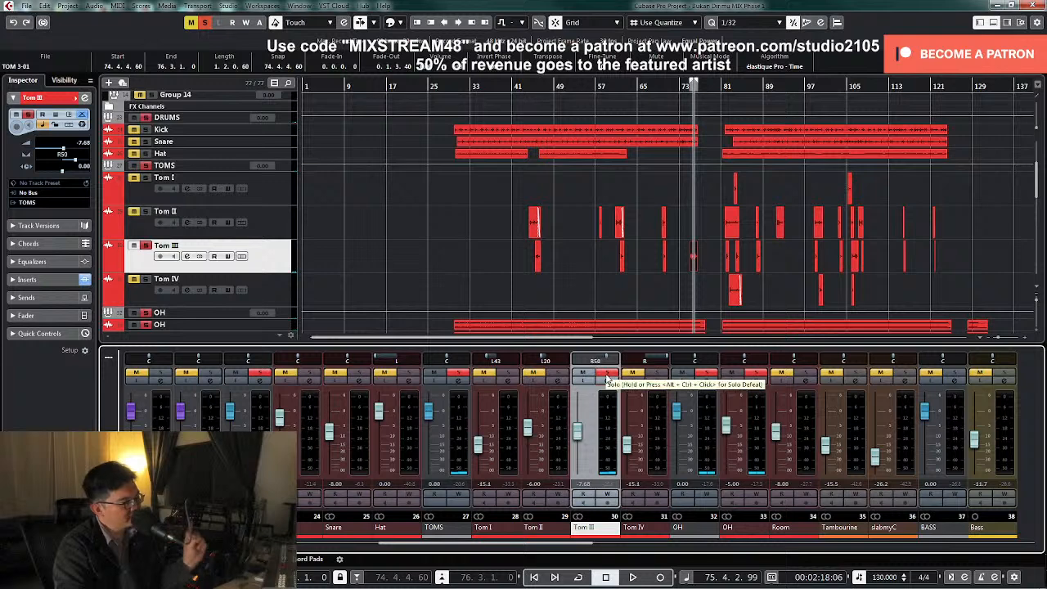
# Loop the soloed Tom III clip with the OH track out of solo, and open Tom III's channel settings clear of the mixer
pyautogui.hotkey('shift', 'g')
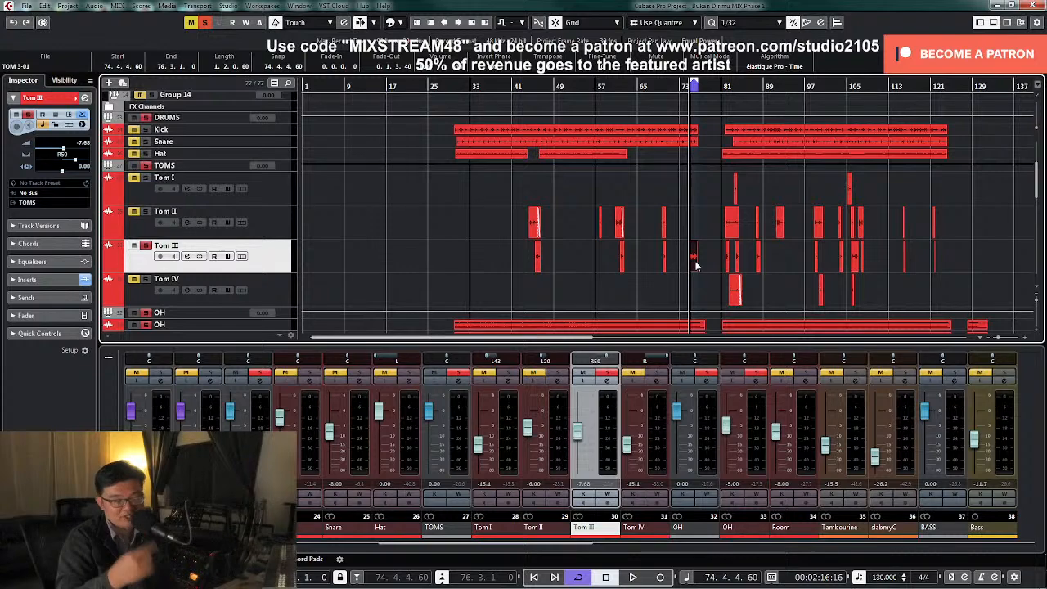
pyautogui.click(605, 383)
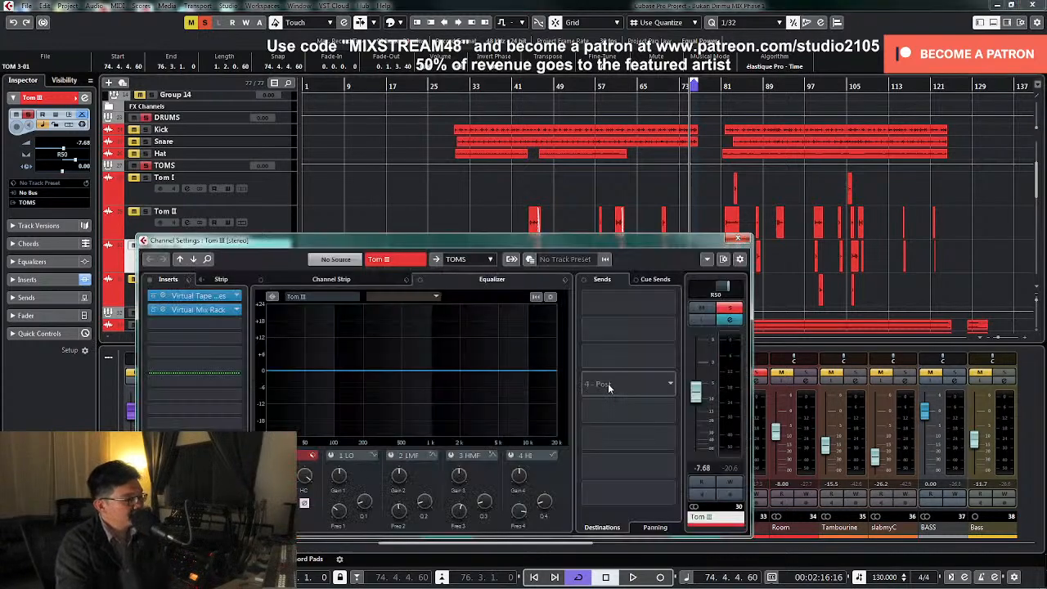
pyautogui.moveTo(678, 248); pyautogui.dragTo(643, 132)
pyautogui.press('Escape')
pyautogui.click(755, 375)
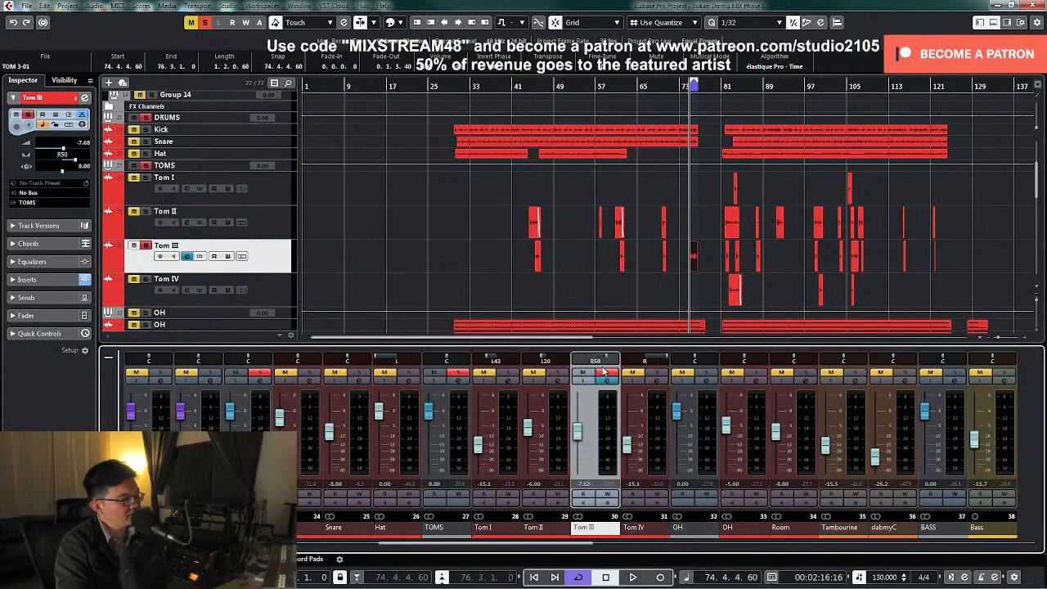
pyautogui.click(608, 381)
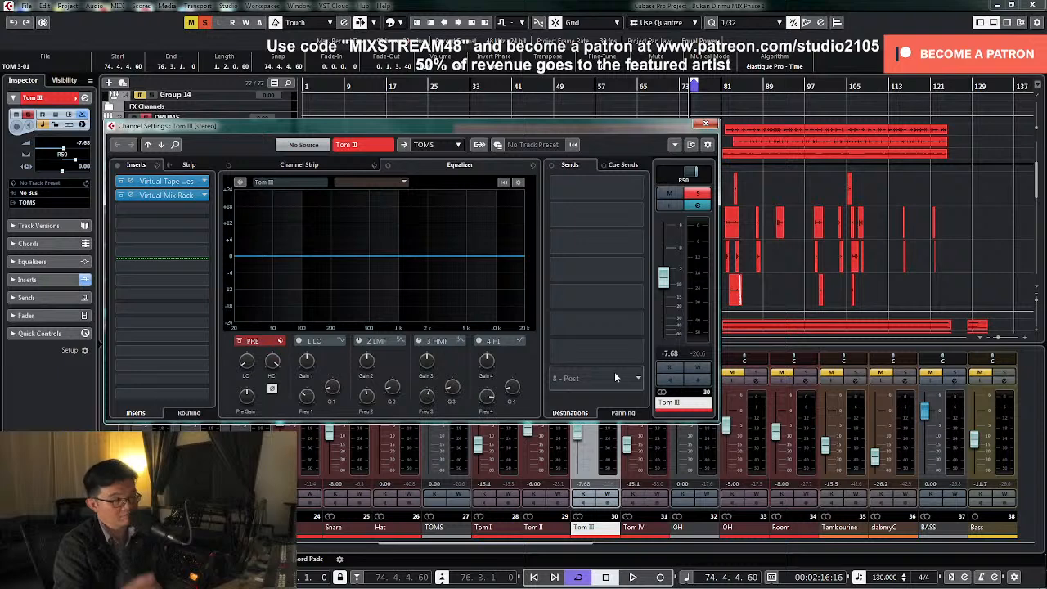
# While the loop plays, add a low cut around 32 Hz to Tom III and cut band 2 about 6 dB near 400 Hz
pyautogui.press('space')
pyautogui.moveTo(251, 348); pyautogui.dragTo(251, 343)
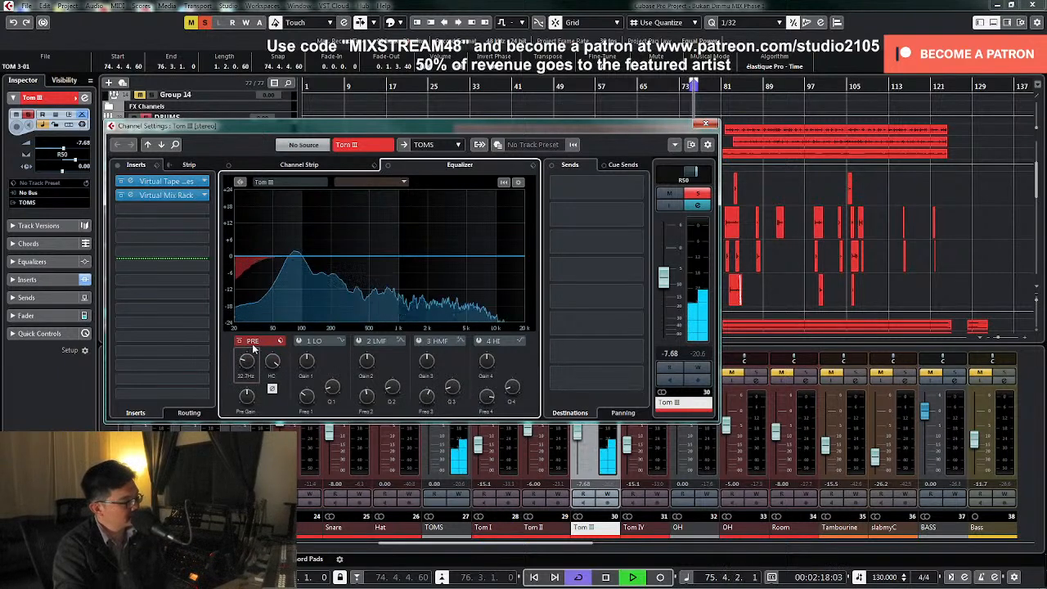
pyautogui.click(369, 342)
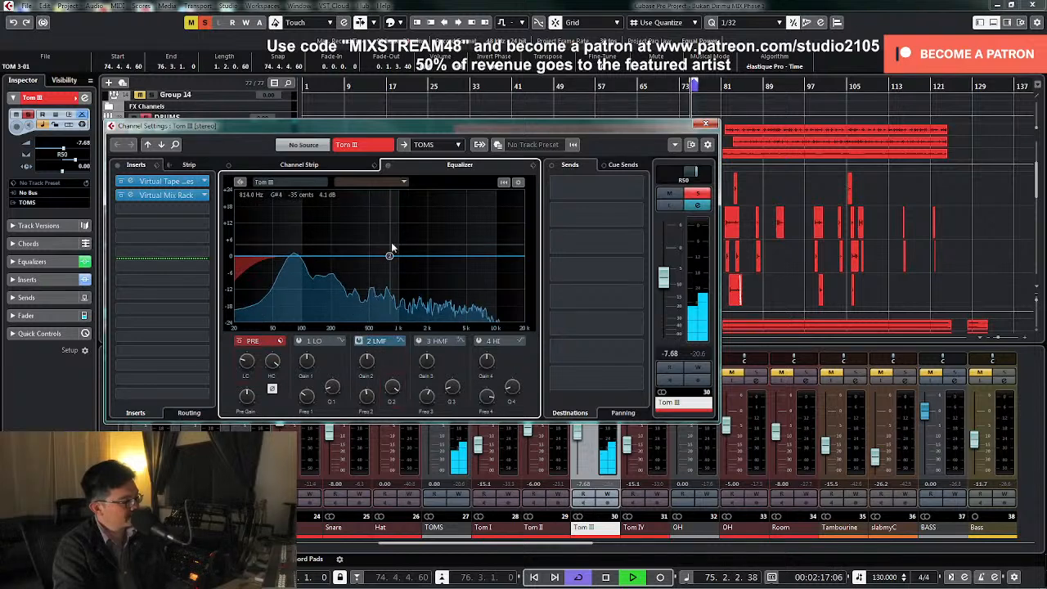
pyautogui.moveTo(409, 254); pyautogui.dragTo(361, 208)
pyautogui.moveTo(371, 364); pyautogui.dragTo(368, 409)
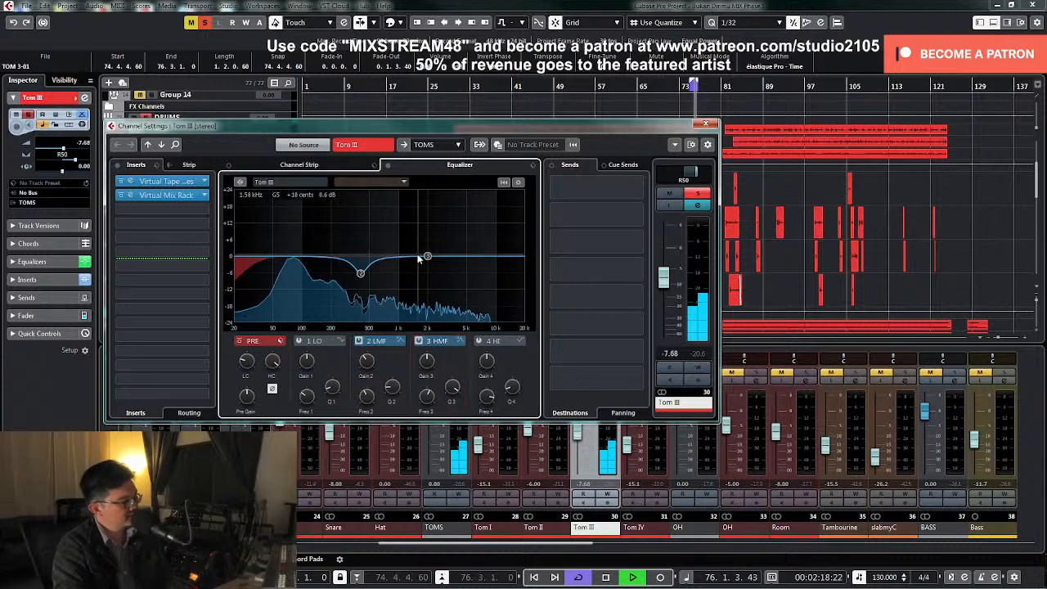
# Sweep Tom III's EQ band 3 to 743 Hz, cut it there by about 6 dB, and audition the loop
pyautogui.moveTo(426, 256); pyautogui.dragTo(387, 227)
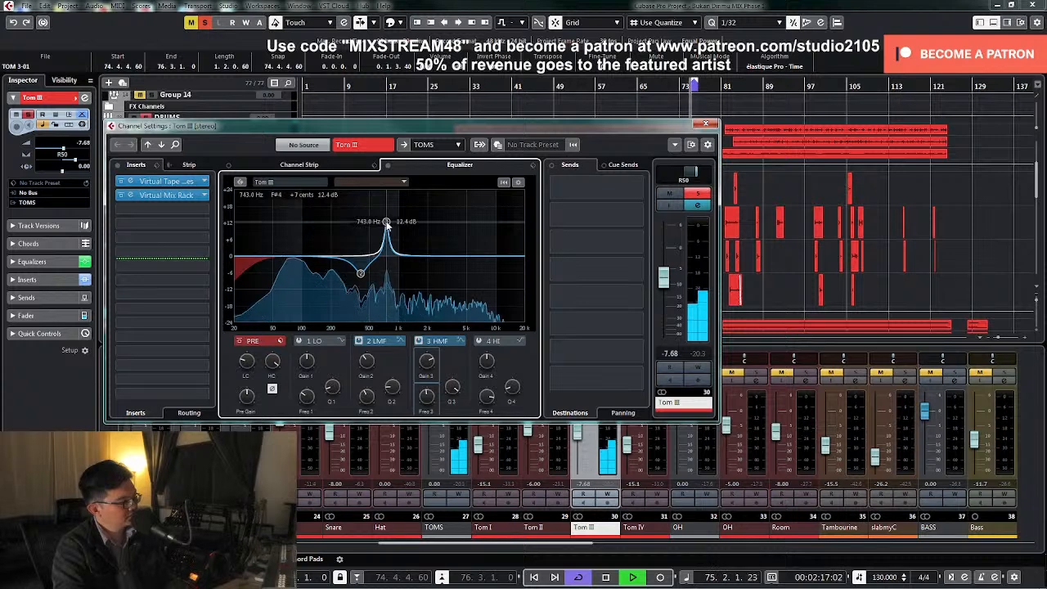
pyautogui.press('space')
pyautogui.moveTo(427, 361); pyautogui.dragTo(423, 383)
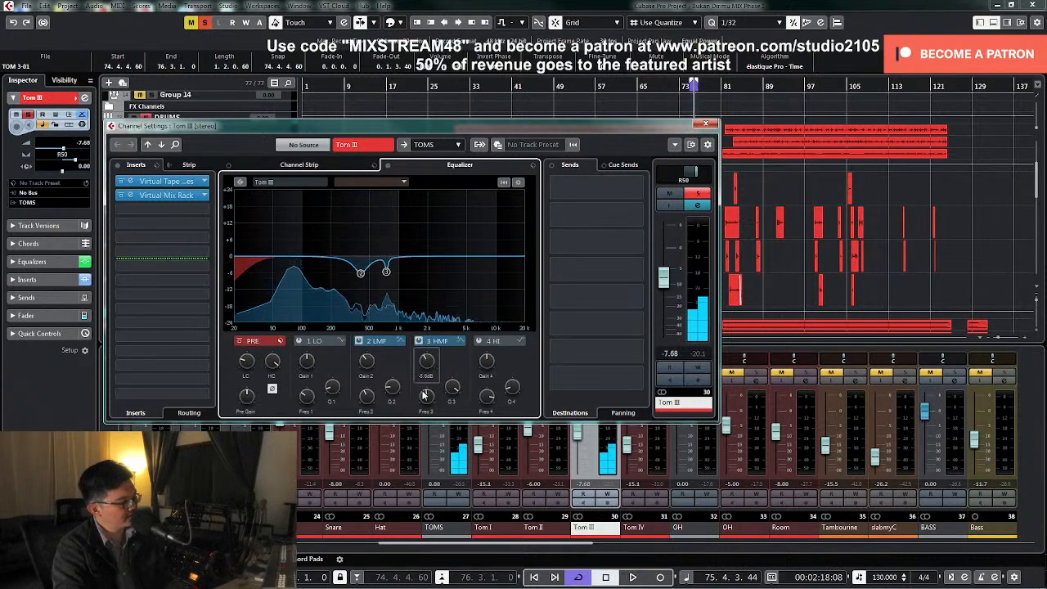
pyautogui.press('space')
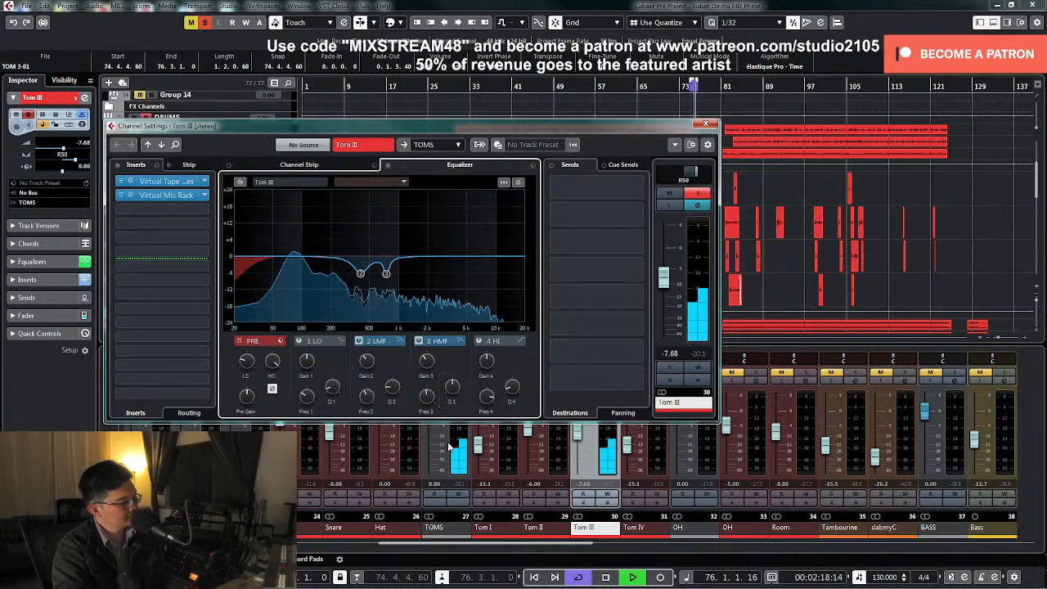
pyautogui.press('space')
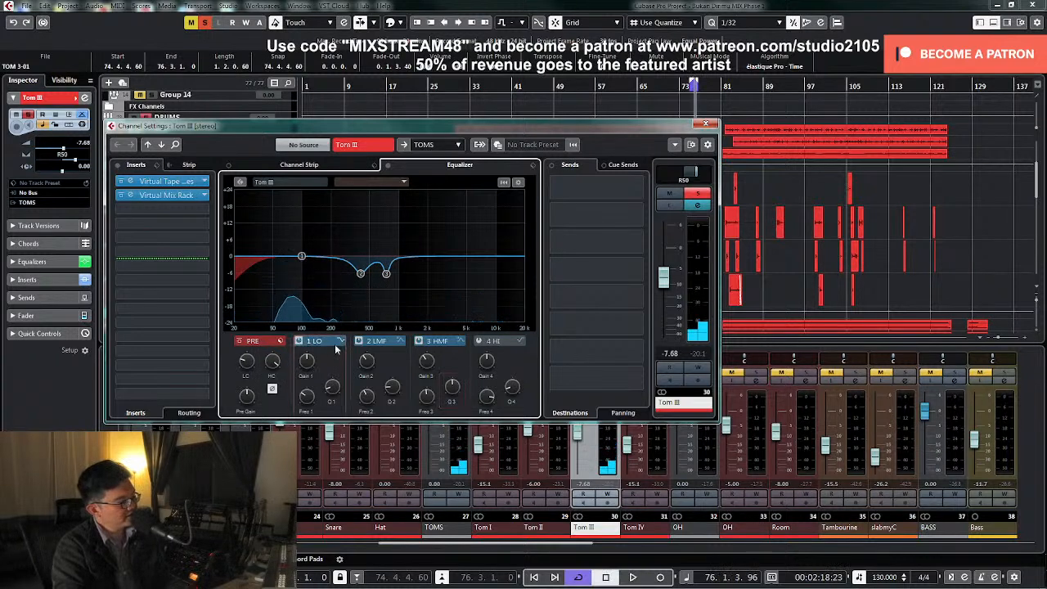
# Switch Tom III's EQ band 4 to Parametric II, enable it at 143 Hz, and audition the loop
pyautogui.click(520, 342)
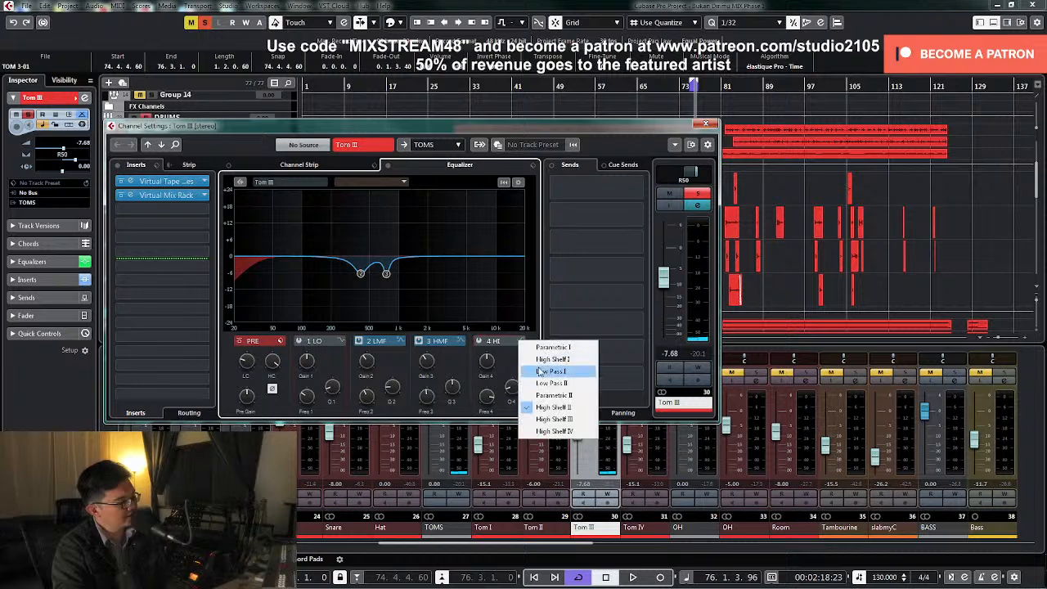
pyautogui.click(546, 397)
pyautogui.click(479, 340)
pyautogui.moveTo(505, 256); pyautogui.dragTo(319, 260)
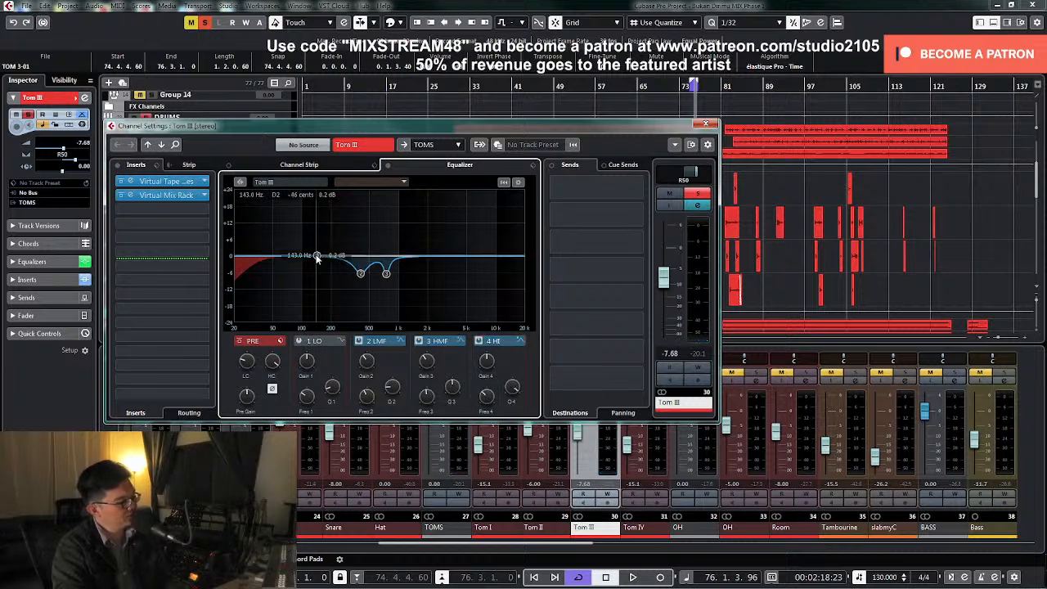
pyautogui.press('space')
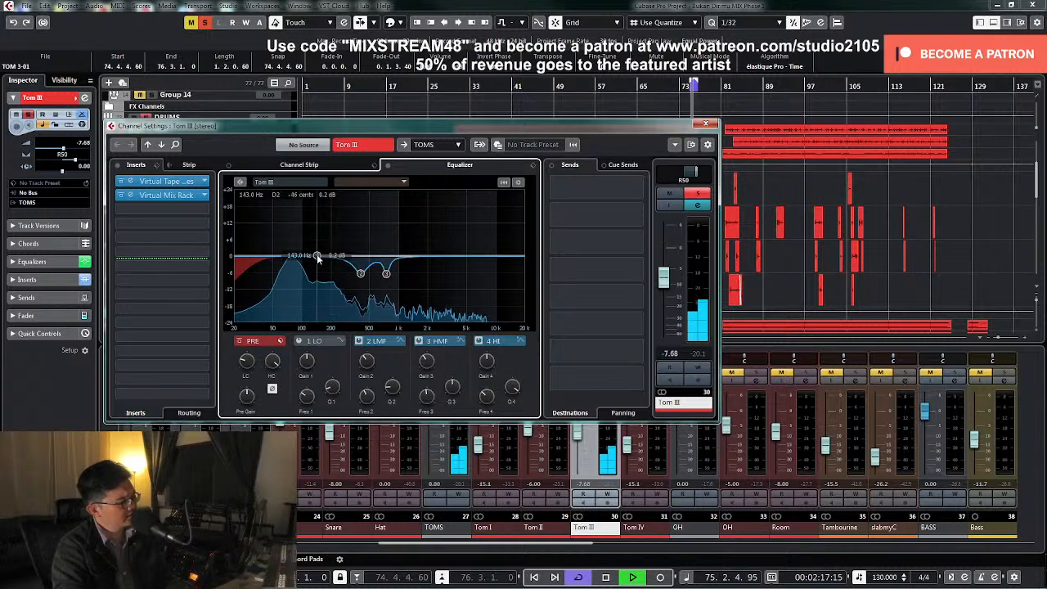
pyautogui.press('space')
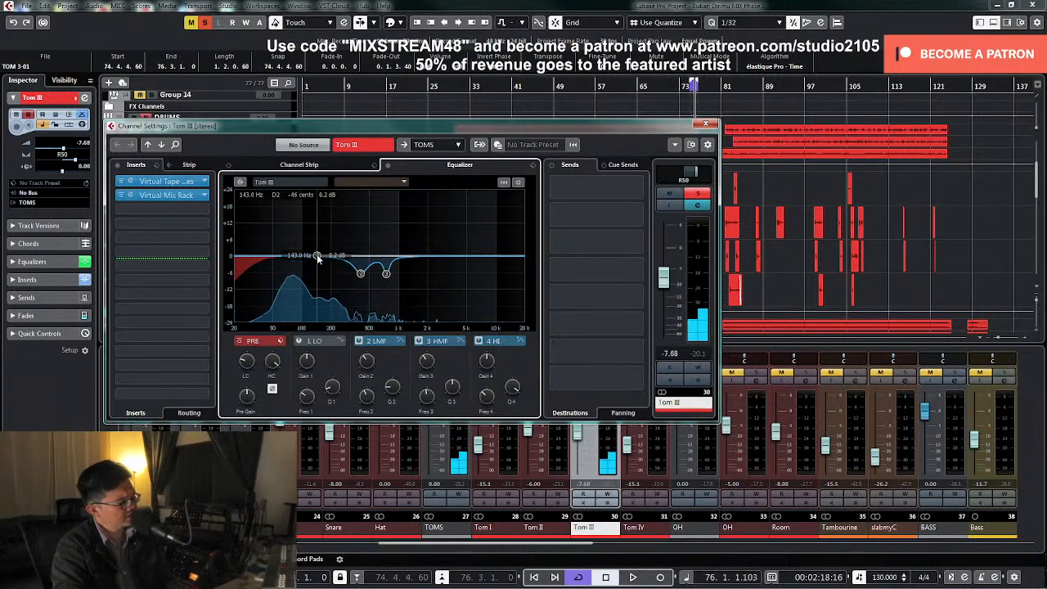
# Try a cut of about 2 dB at 200 Hz with Tom III's EQ band 4, and switch the band off
pyautogui.press('space')
pyautogui.moveTo(318, 259); pyautogui.dragTo(332, 225)
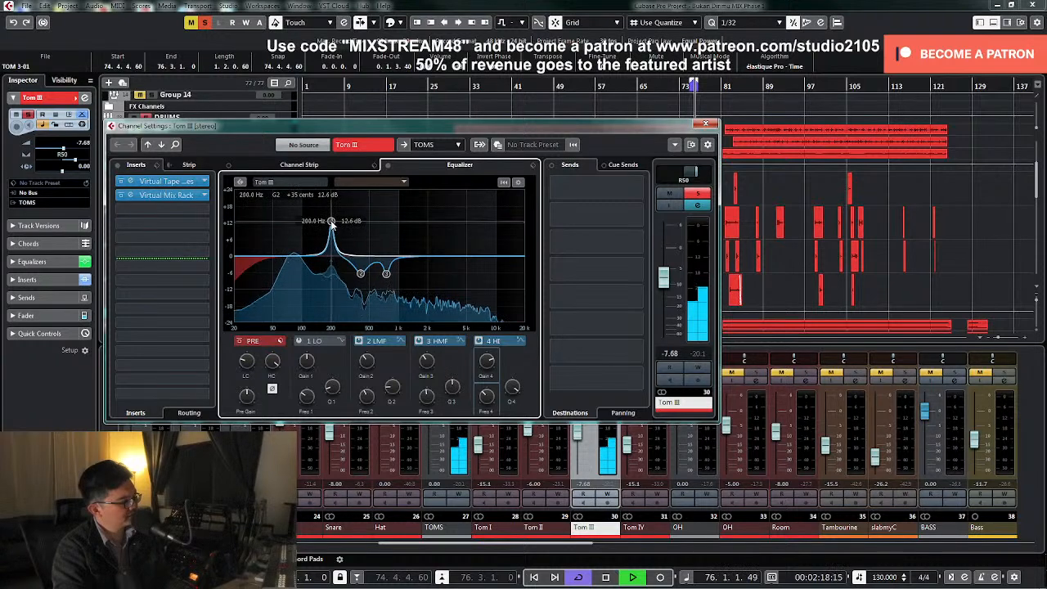
pyautogui.press('space')
pyautogui.moveTo(488, 361); pyautogui.dragTo(480, 385)
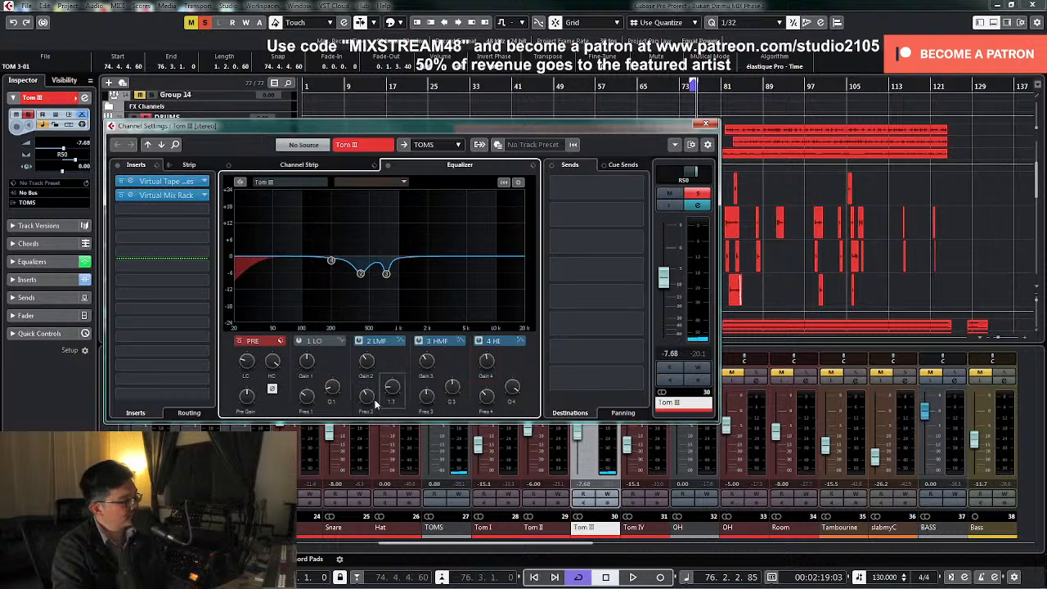
pyautogui.moveTo(360, 273)
pyautogui.mouseDown()
pyautogui.moveTo(388, 281)
pyautogui.moveTo(360, 278)
pyautogui.mouseUp()
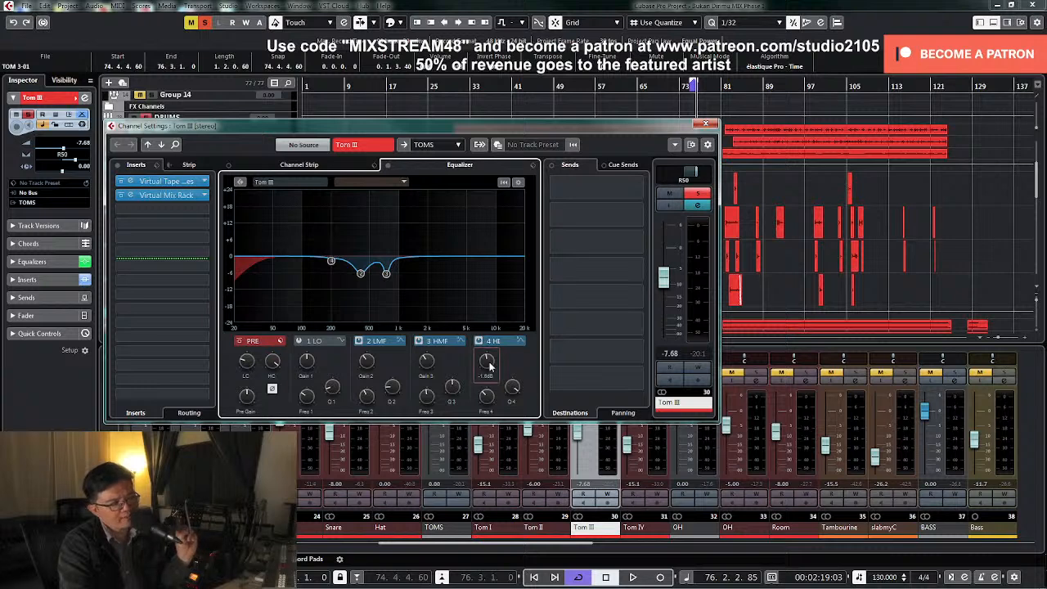
pyautogui.click(479, 341)
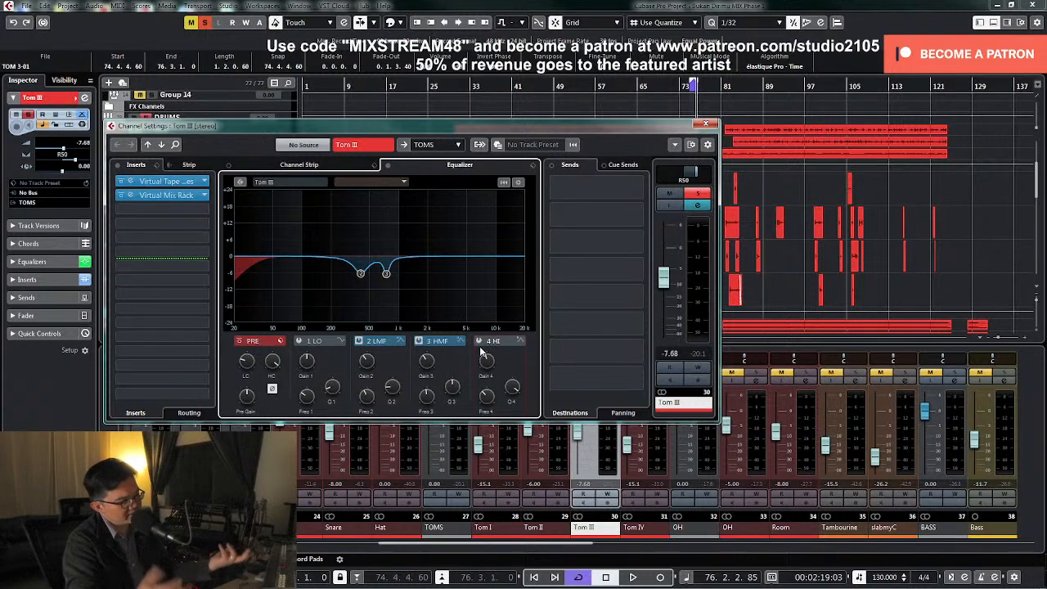
# Clear the solos and set Tom III's fader to -6 dB while the loop plays with the full drum kit
pyautogui.click(705, 123)
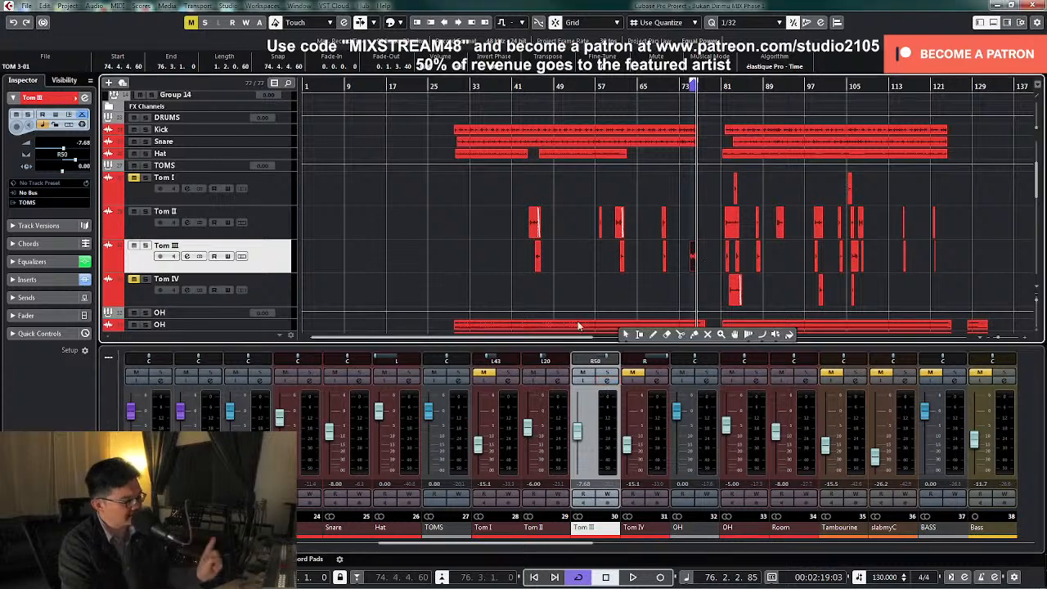
pyautogui.click(578, 433)
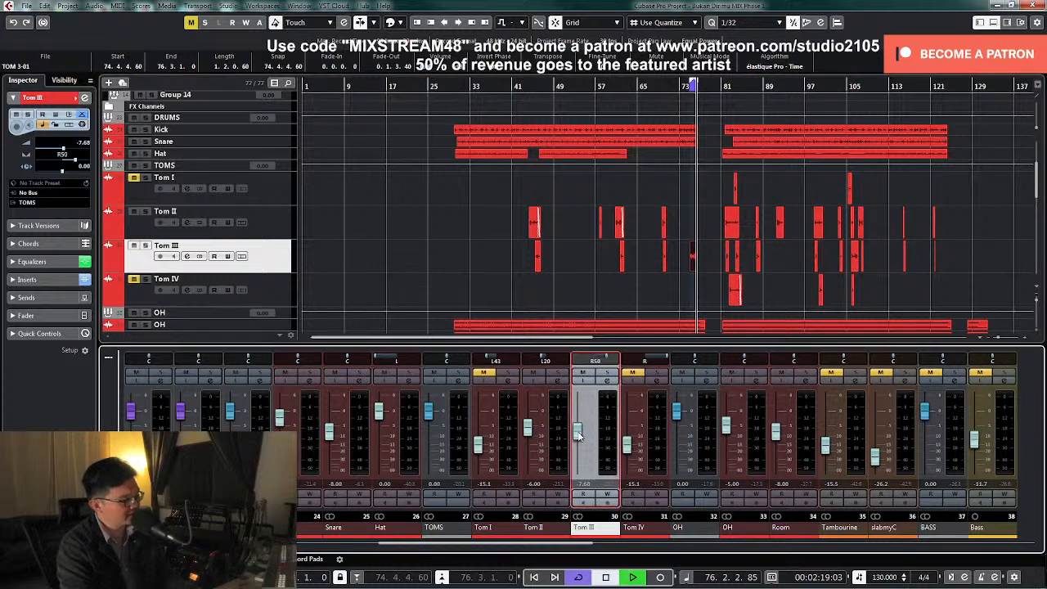
pyautogui.press('space')
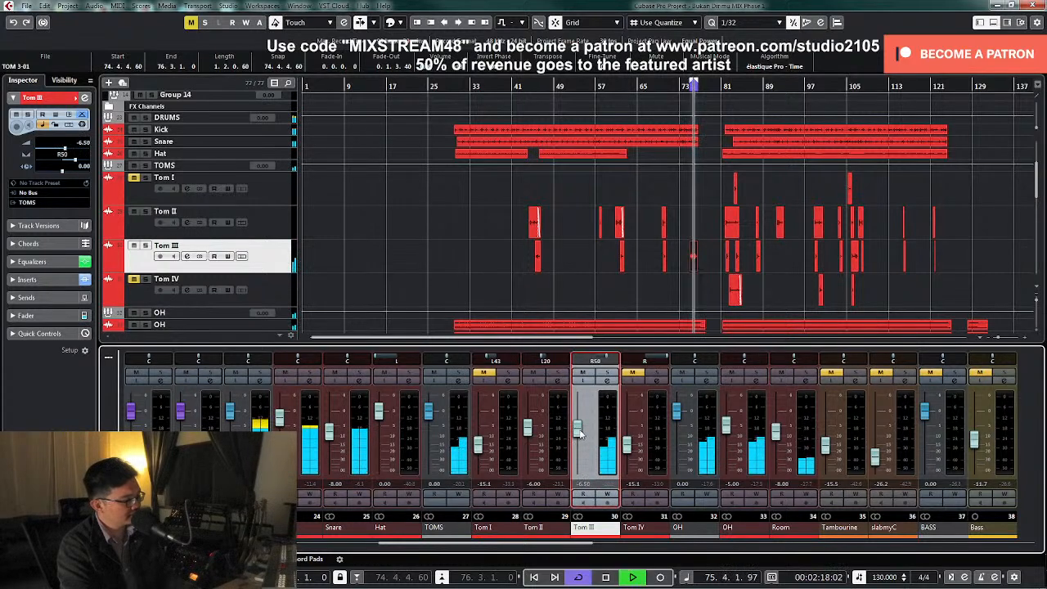
pyautogui.moveTo(579, 432); pyautogui.dragTo(580, 430)
pyautogui.doubleClick(583, 484)
pyautogui.write('-6')
pyautogui.press('Return')
pyautogui.press('space')
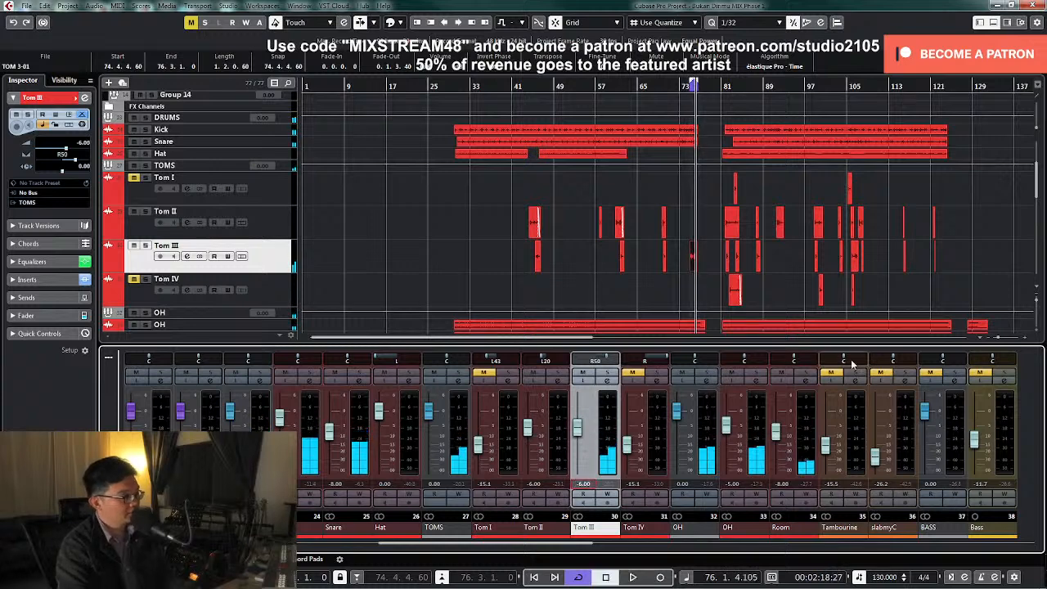
# Set the locators around the first Tom I clip and solo Tom I with the overheads, centring Tom I's pan
pyautogui.moveTo(720, 182); pyautogui.dragTo(744, 197)
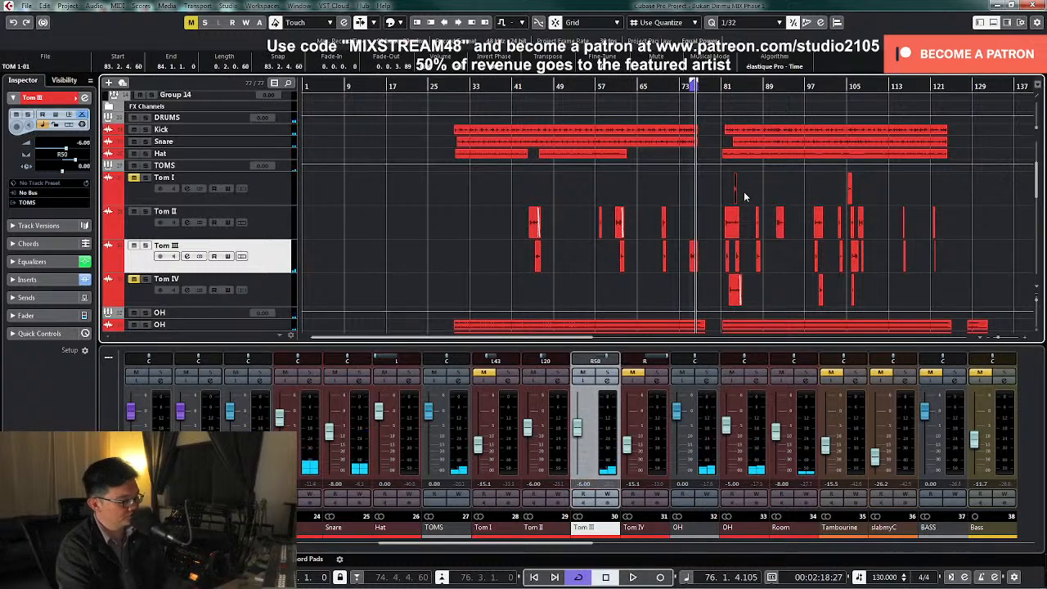
pyautogui.press('p')
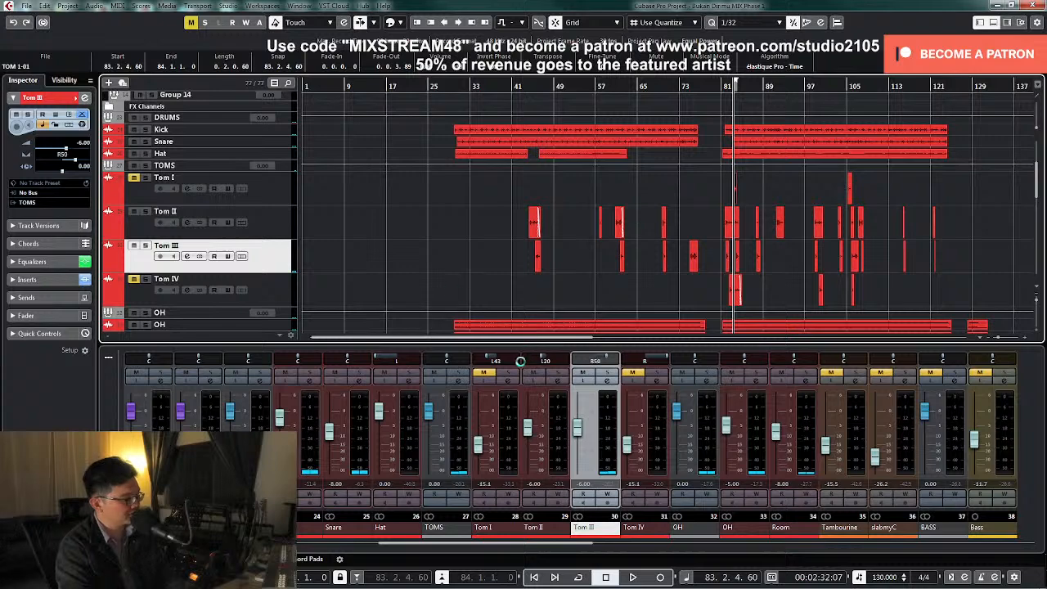
pyautogui.click(491, 373)
pyautogui.click(504, 373)
pyautogui.keyDown('ctrl'); pyautogui.click(502, 360); pyautogui.keyUp('ctrl')
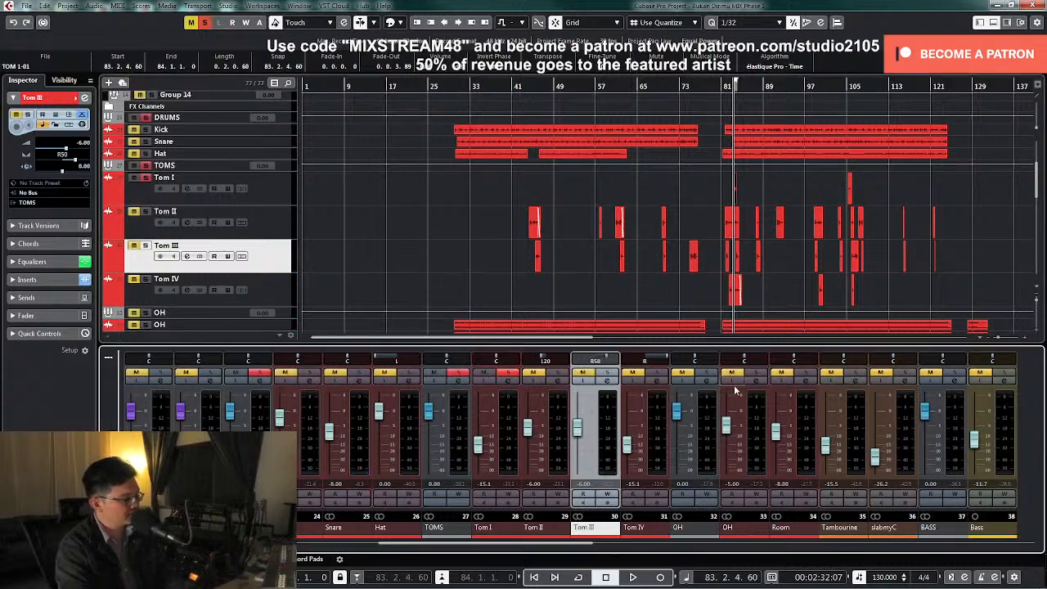
pyautogui.click(708, 373)
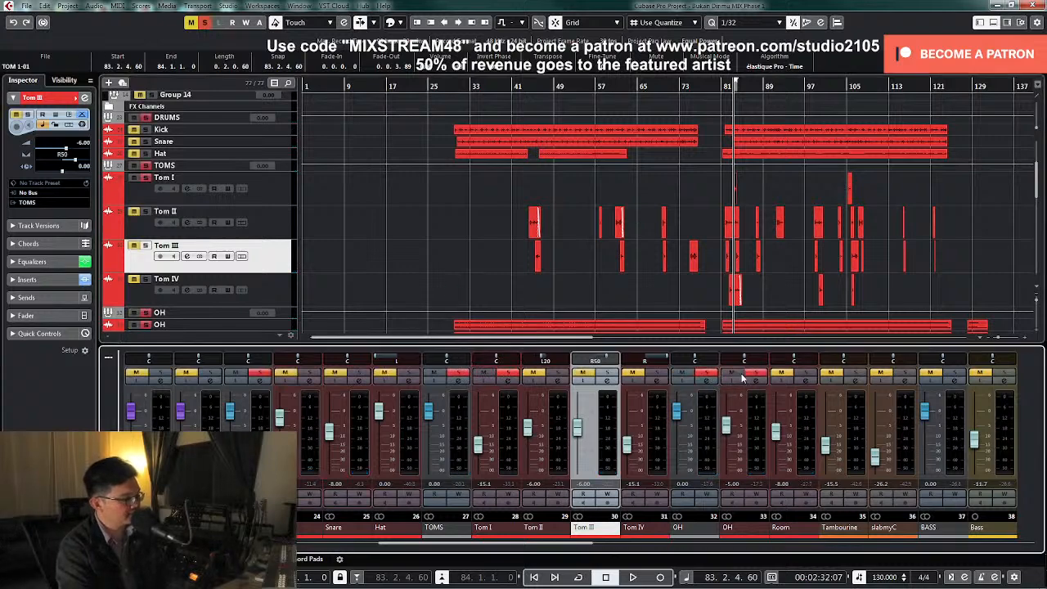
# Loop Tom I with its fader at -8.75 dB and compare inverted with normal phase, leaving the phase normal
pyautogui.click(510, 382)
pyautogui.press('space')
pyautogui.moveTo(655, 300); pyautogui.dragTo(666, 280)
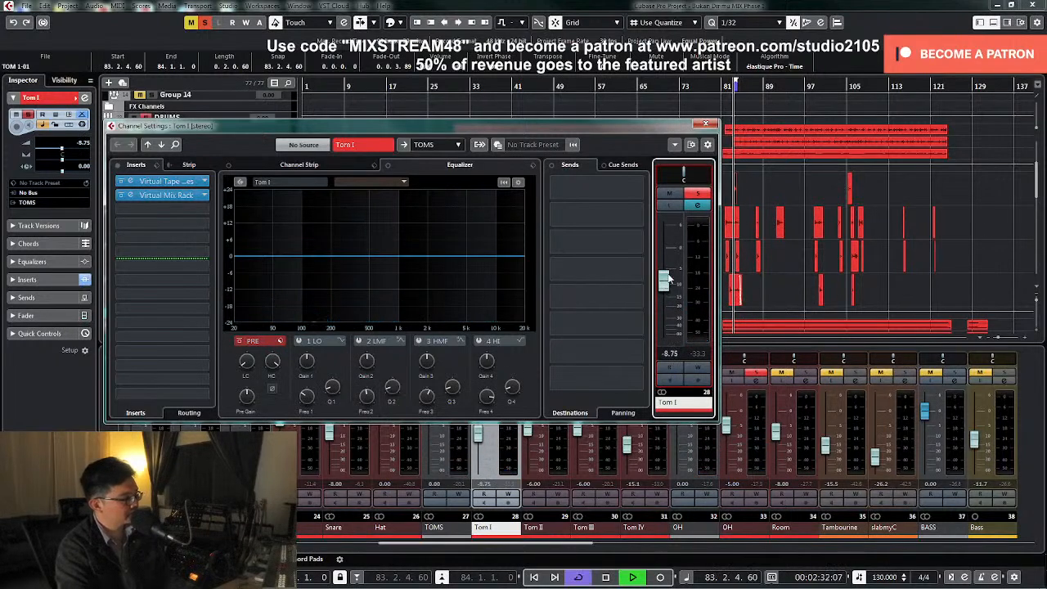
pyautogui.click(273, 389)
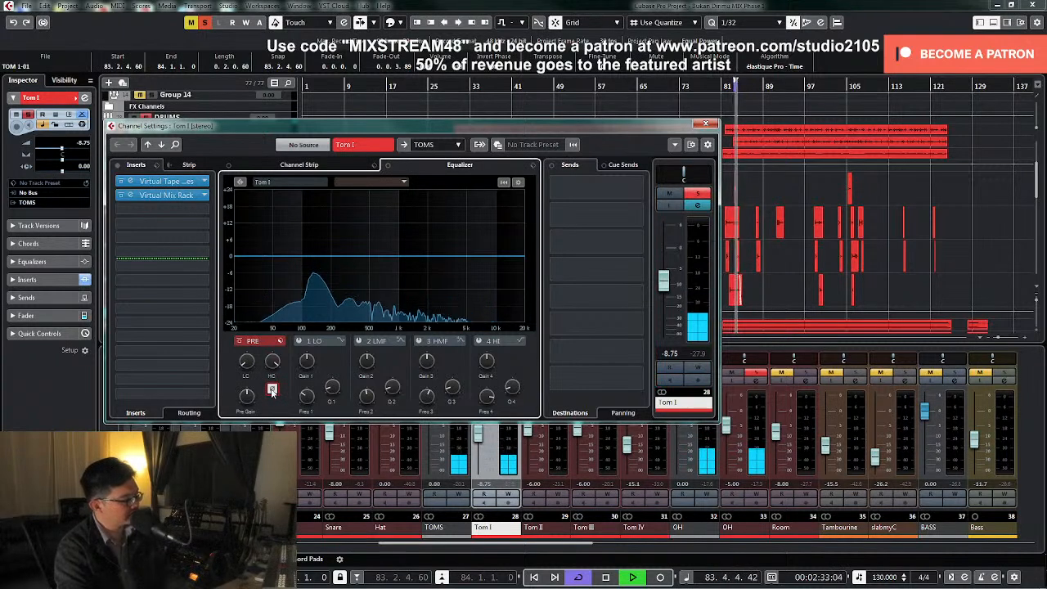
pyautogui.press('space')
pyautogui.click(274, 390)
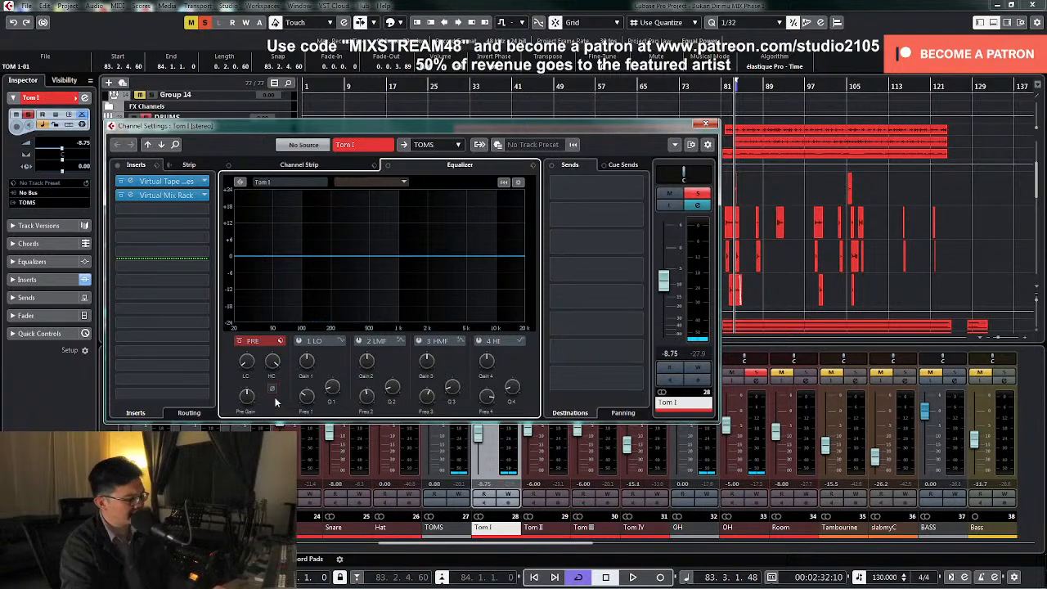
# Take the OH track out of solo, raise Tom I's fader to -6.27 dB, and reopen its channel settings
pyautogui.click(746, 378)
pyautogui.moveTo(475, 440); pyautogui.dragTo(481, 431)
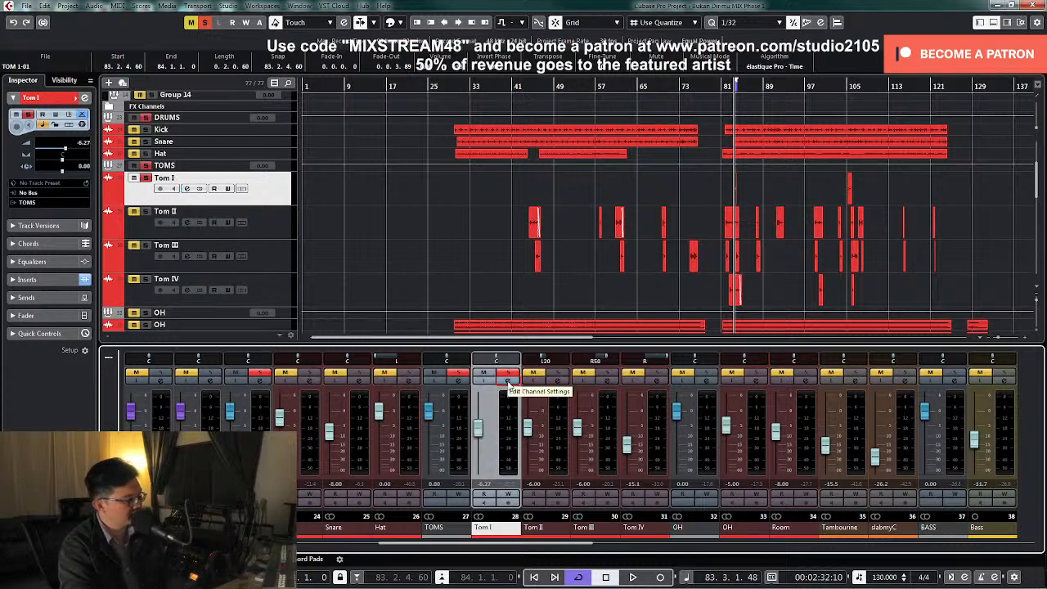
pyautogui.click(508, 380)
# Add a low cut to Tom I and cut EQ band 2 by 7.8 dB at 880 Hz
pyautogui.click(256, 349)
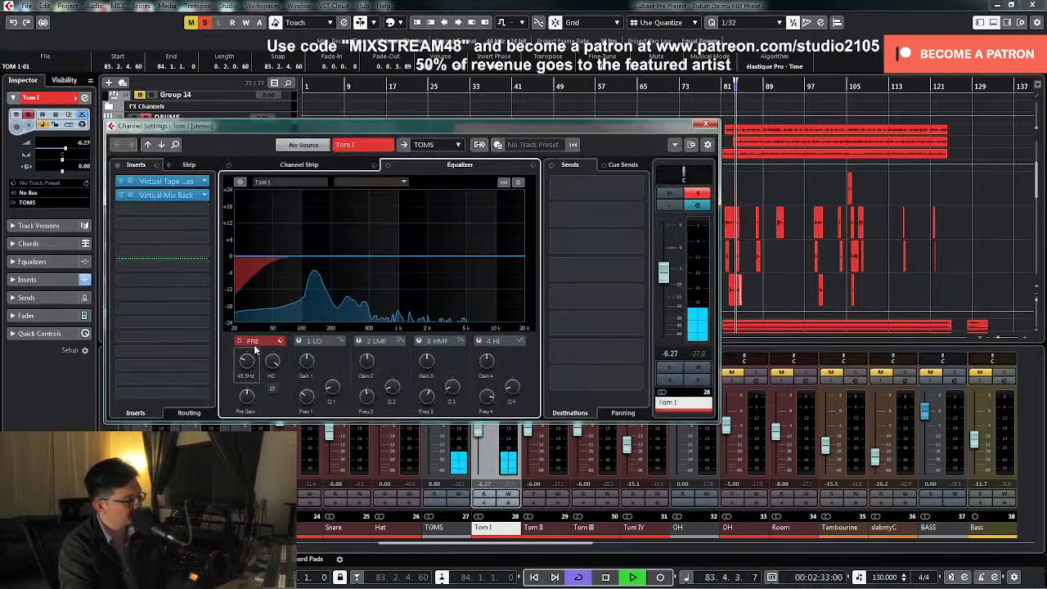
pyautogui.click(358, 340)
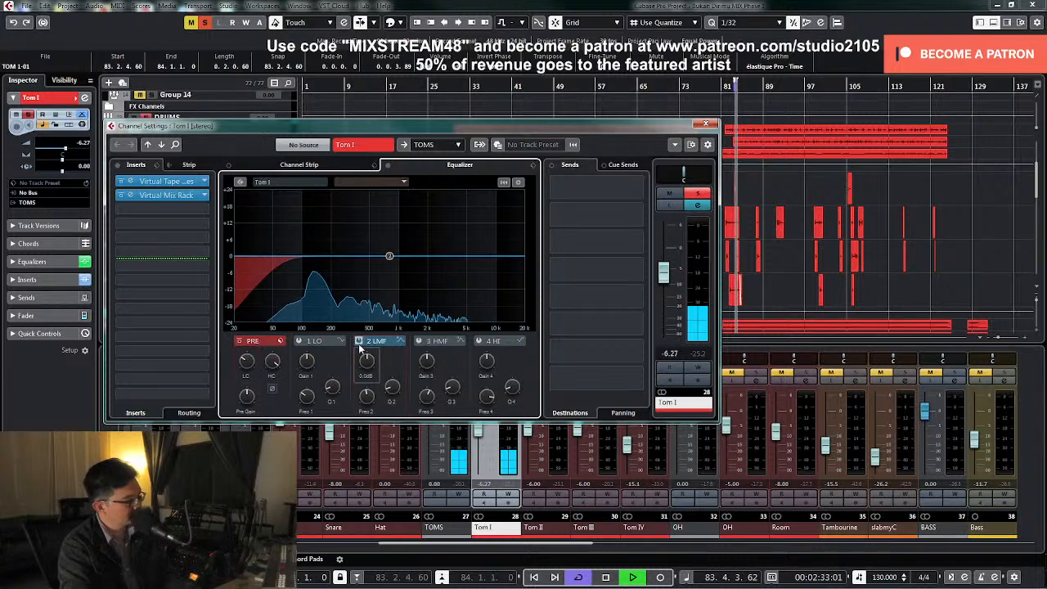
pyautogui.moveTo(388, 256); pyautogui.dragTo(394, 206)
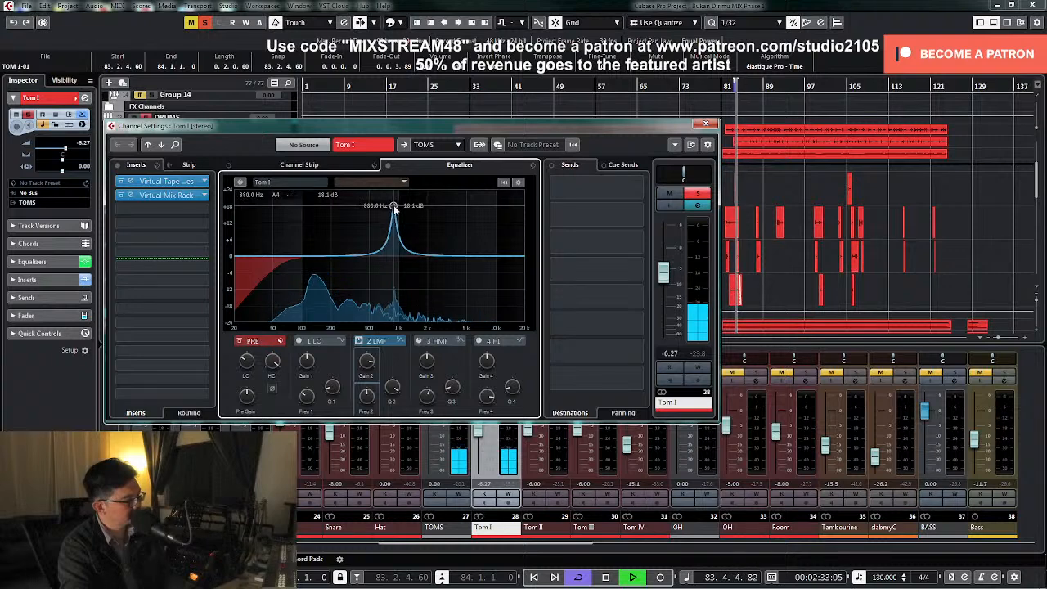
pyautogui.moveTo(366, 363); pyautogui.dragTo(368, 391)
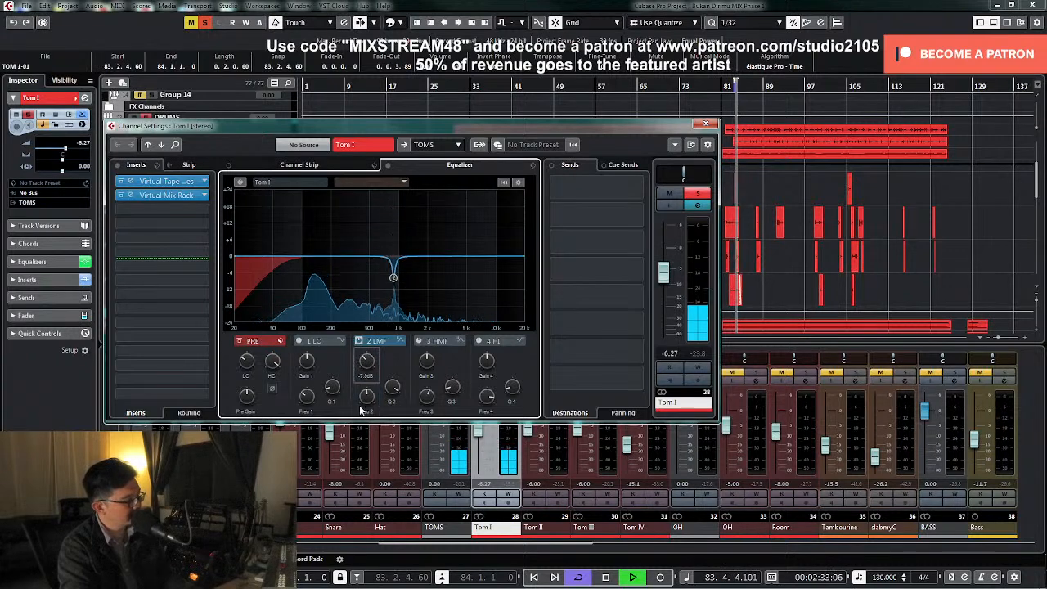
# Widen the cut of Tom I's EQ band 2, try band 3 and leave it off, and close the channel settings
pyautogui.moveTo(389, 454); pyautogui.dragTo(390, 466)
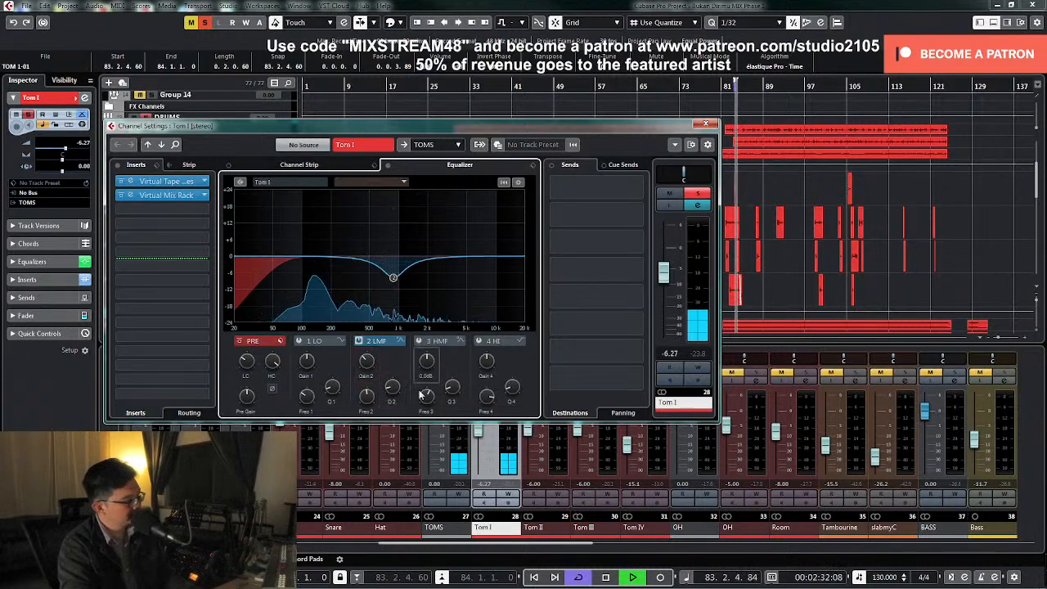
pyautogui.click(418, 342)
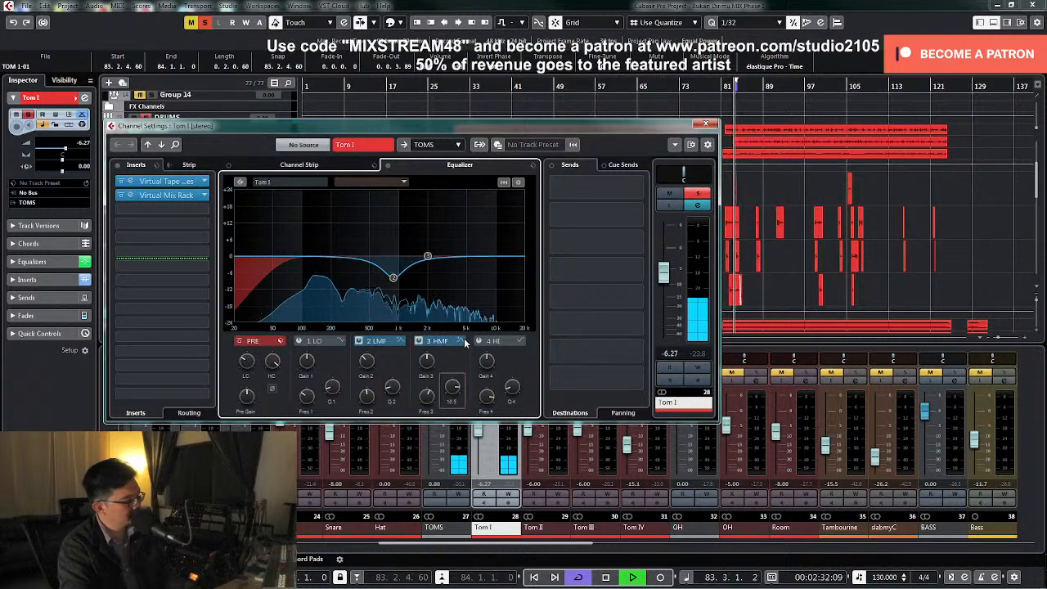
pyautogui.click(419, 342)
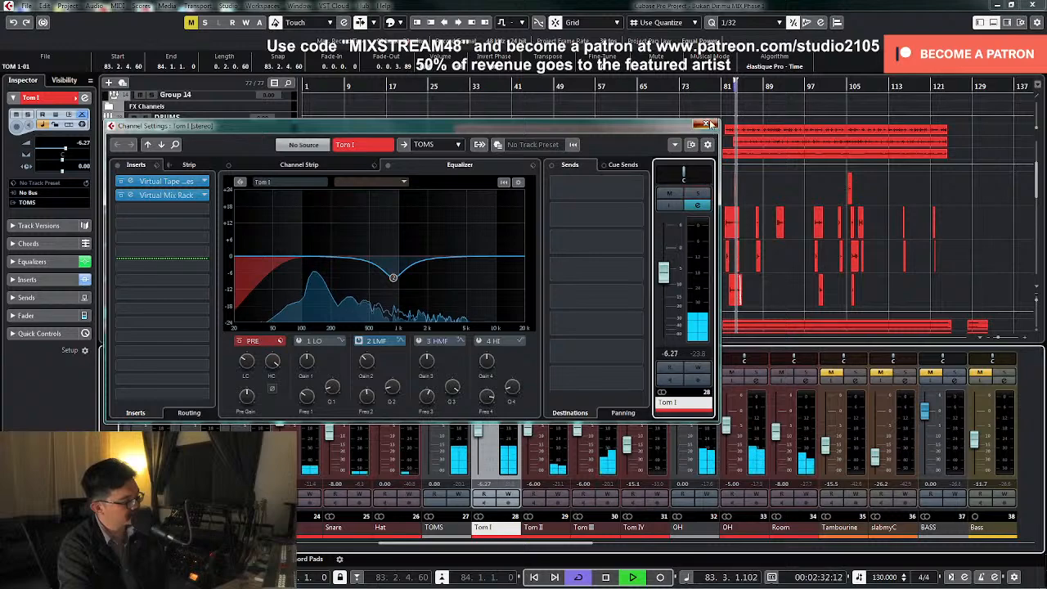
pyautogui.click(706, 125)
# Stop playback, pan Tom I to L50 and set its fader to -6.00 dB
pyautogui.moveTo(495, 360); pyautogui.dragTo(485, 360)
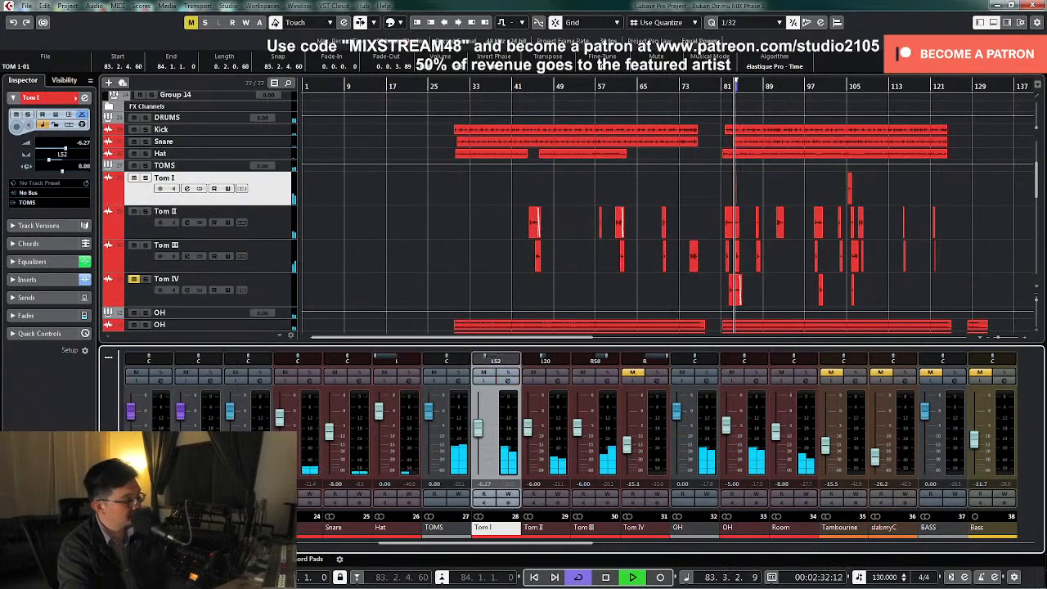
pyautogui.press('space')
pyautogui.write('-')
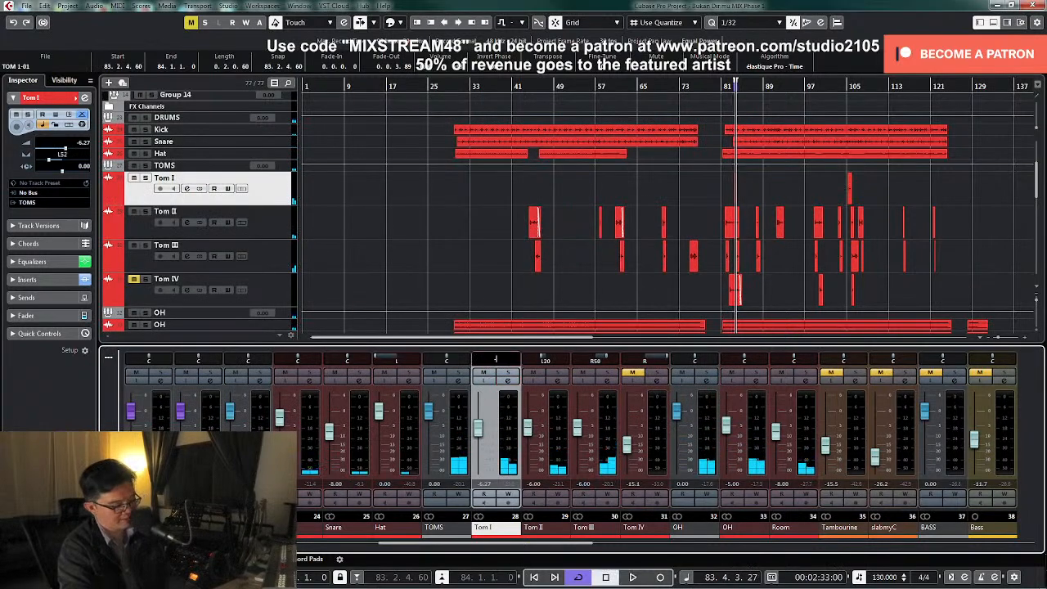
pyautogui.write('50')
pyautogui.press('Return')
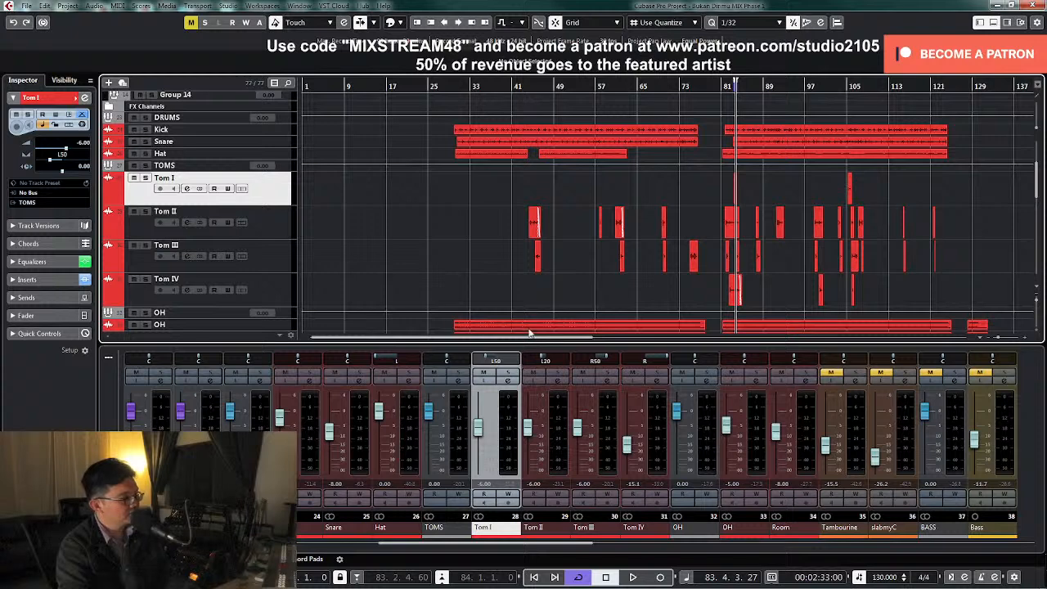
# Set the locators around the first Tom IV clip, solo Tom IV with the overheads, centre its pan, and open its channel settings
pyautogui.click(746, 299)
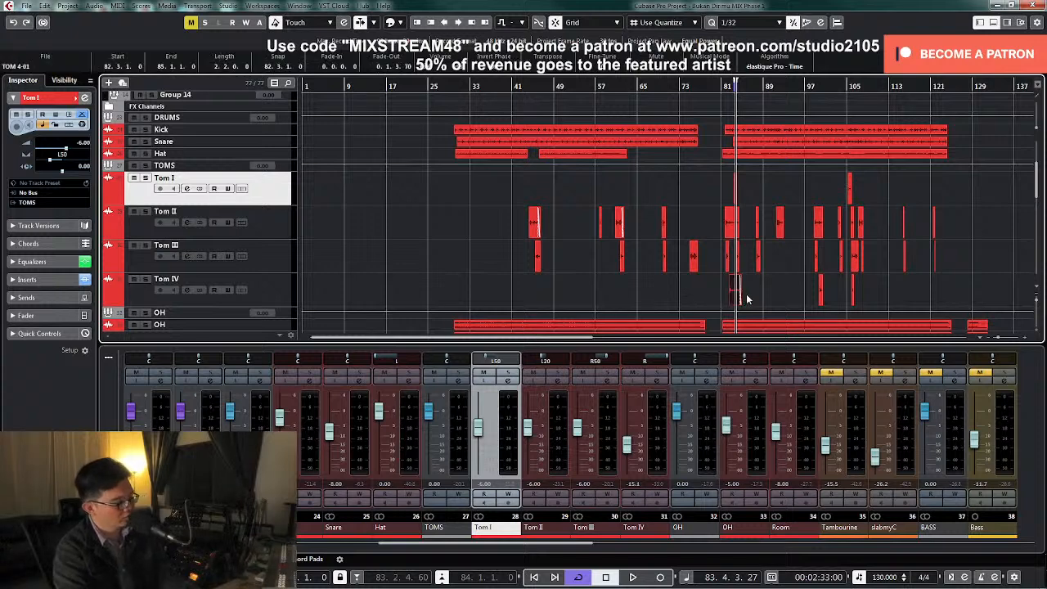
pyautogui.hotkey('shift', 'g')
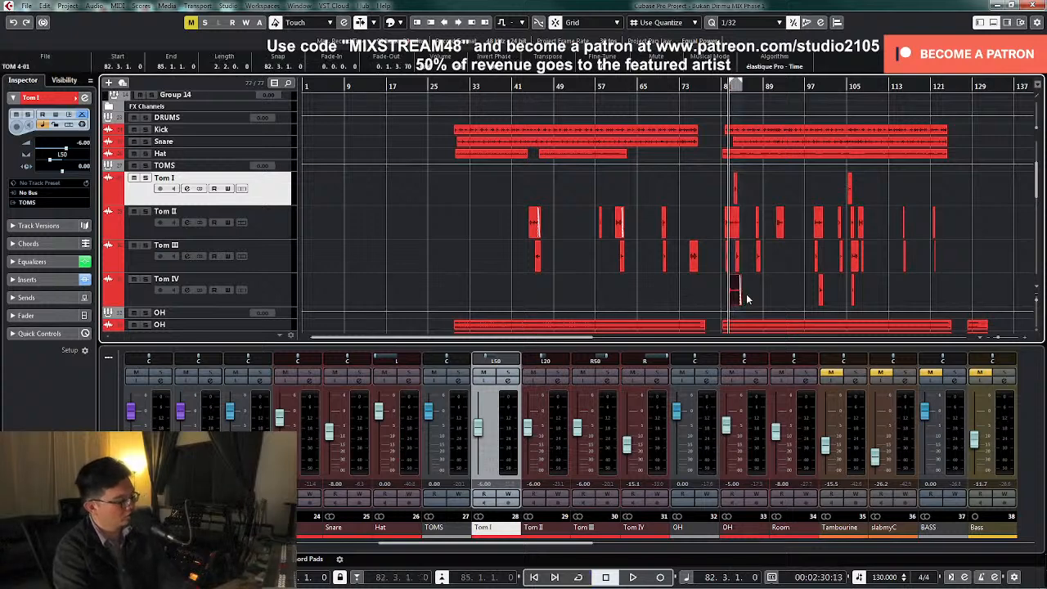
pyautogui.click(659, 375)
pyautogui.click(710, 375)
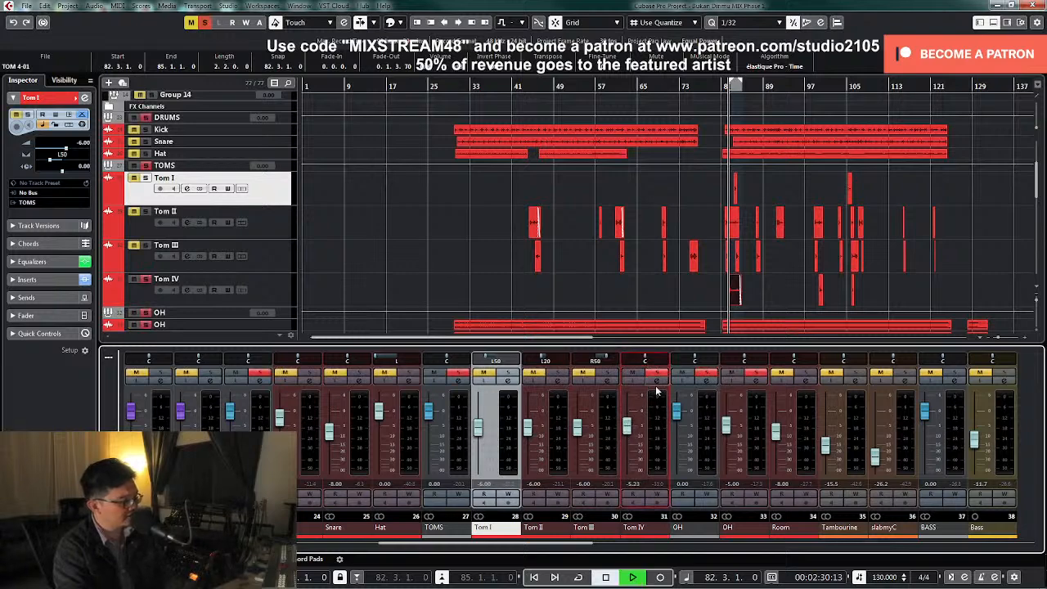
pyautogui.click(651, 379)
# Raise Tom IV's fader to -1.89 dB and loop the clip to compare inverted with normal phase, leaving it normal
pyautogui.moveTo(662, 274); pyautogui.dragTo(662, 261)
pyautogui.press('KP_Divide')
pyautogui.click(273, 389)
pyautogui.click(272, 389)
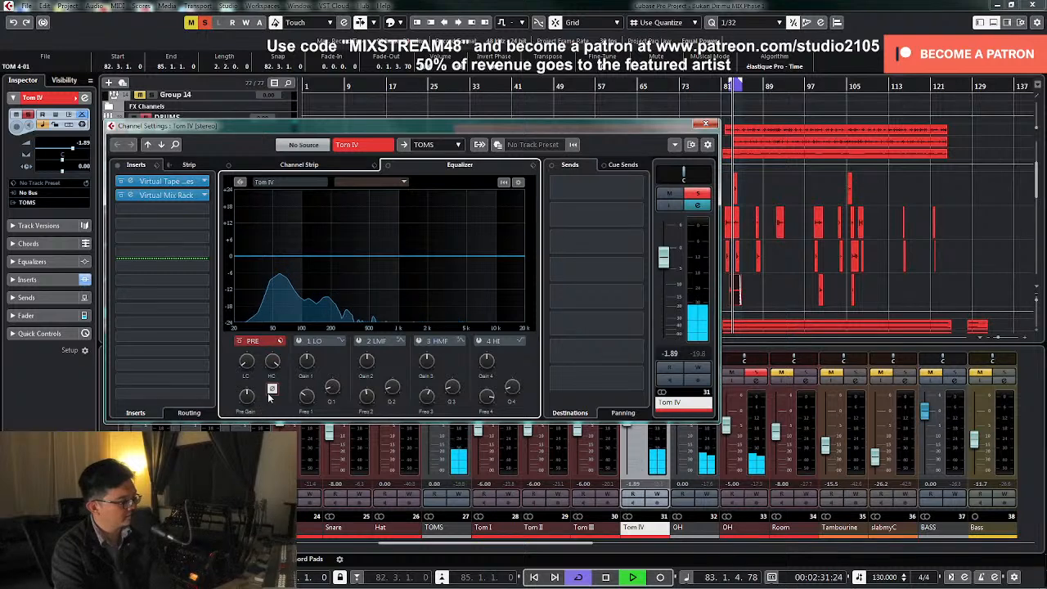
pyautogui.click(273, 390)
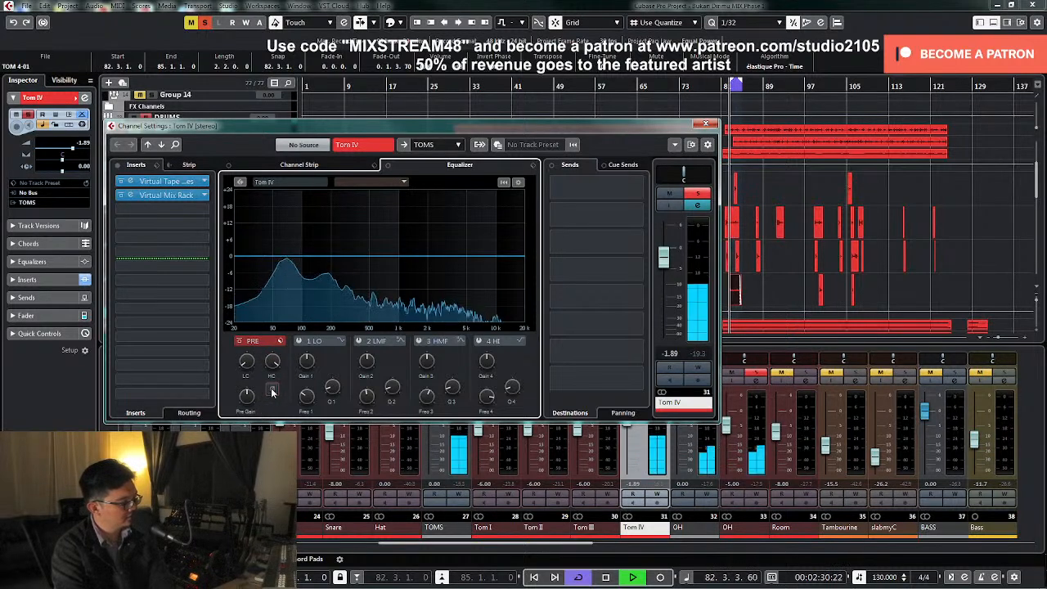
pyautogui.press('space')
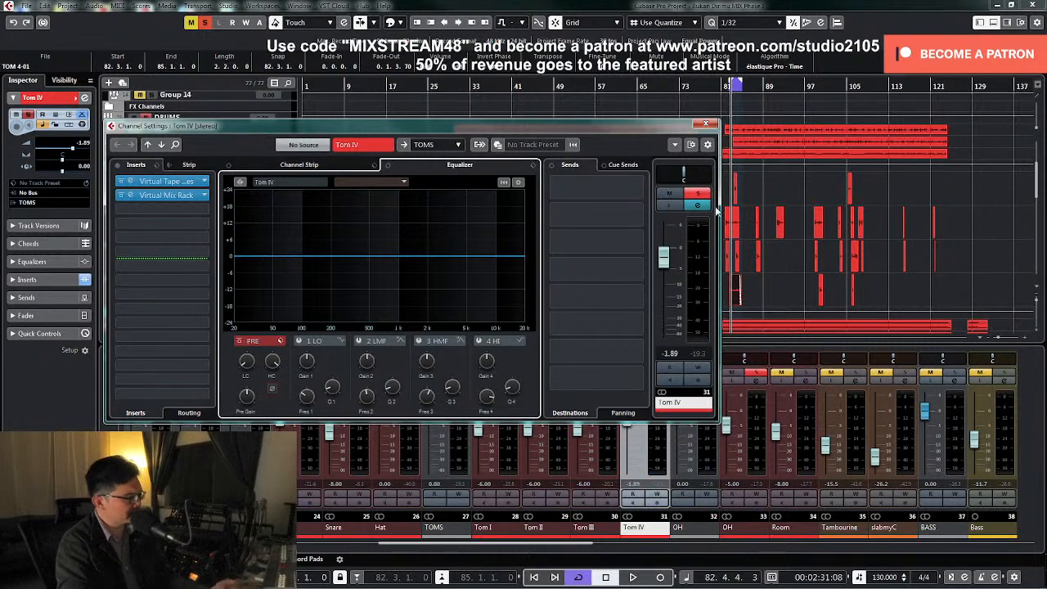
# Pan Tom IV fully right, compare inverted with normal phase again, and close its channel settings
pyautogui.moveTo(684, 177); pyautogui.dragTo(765, 178)
pyautogui.press('KP_1')
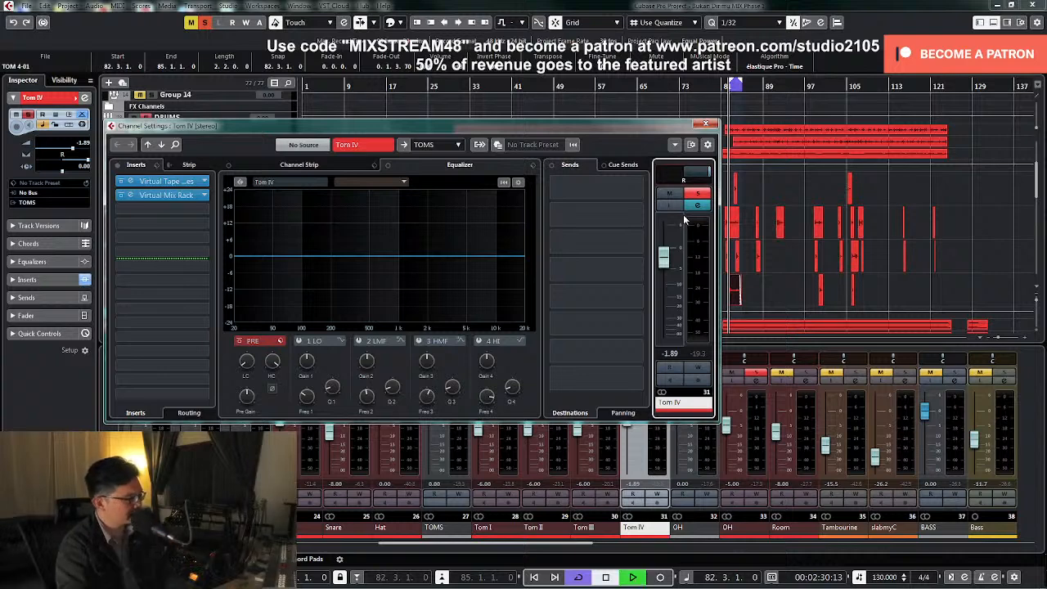
pyautogui.press('space')
pyautogui.click(272, 389)
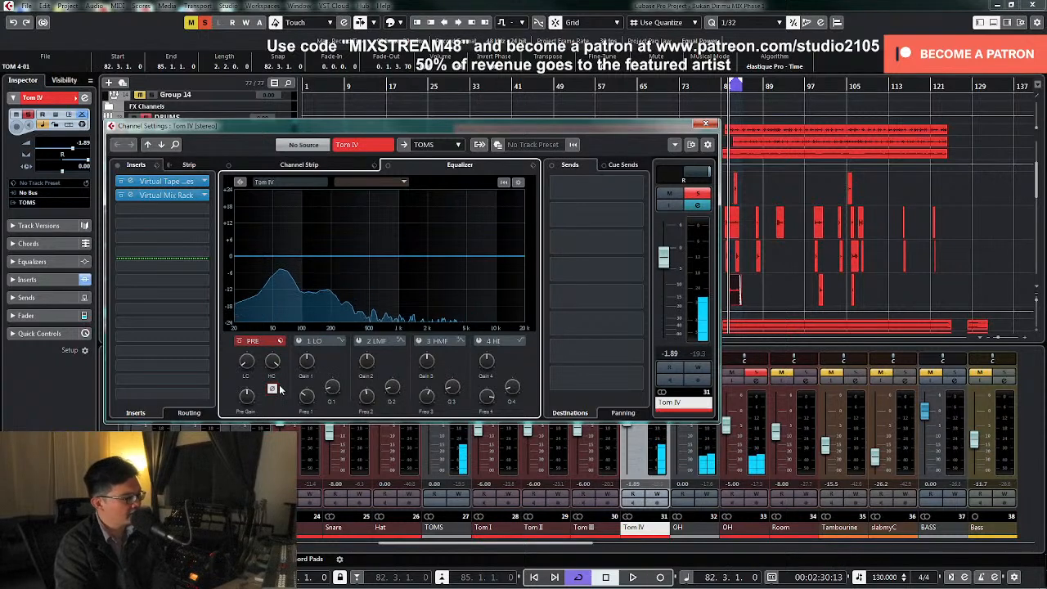
pyautogui.click(271, 391)
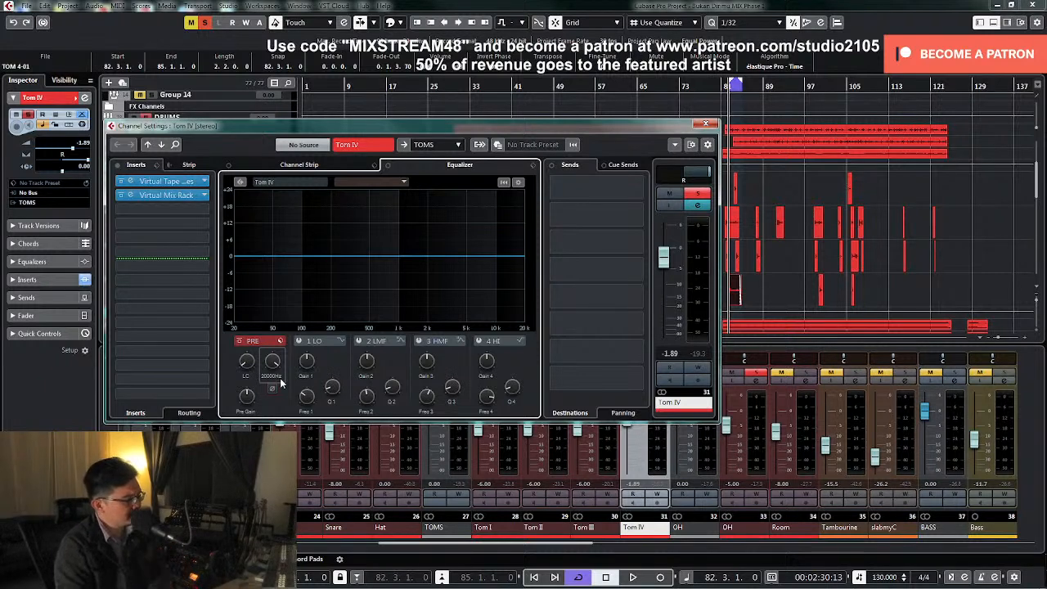
pyautogui.click(706, 124)
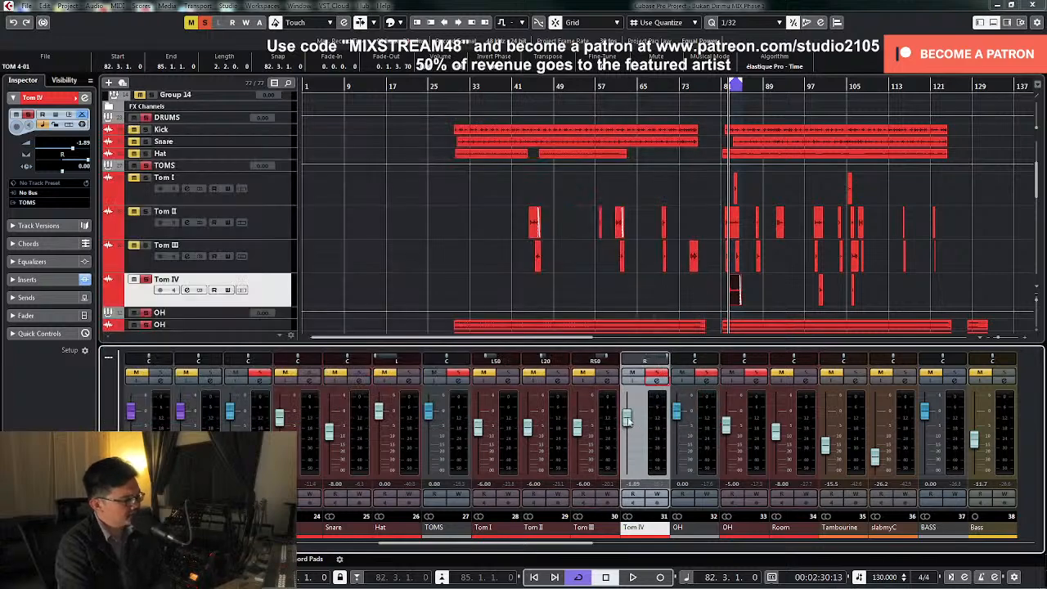
# Recentre Tom IV and listen without the overheads, adding a slight low cut and a 2.9 dB cut on EQ band 2
pyautogui.keyDown('ctrl'); pyautogui.click(657, 365); pyautogui.keyUp('ctrl')
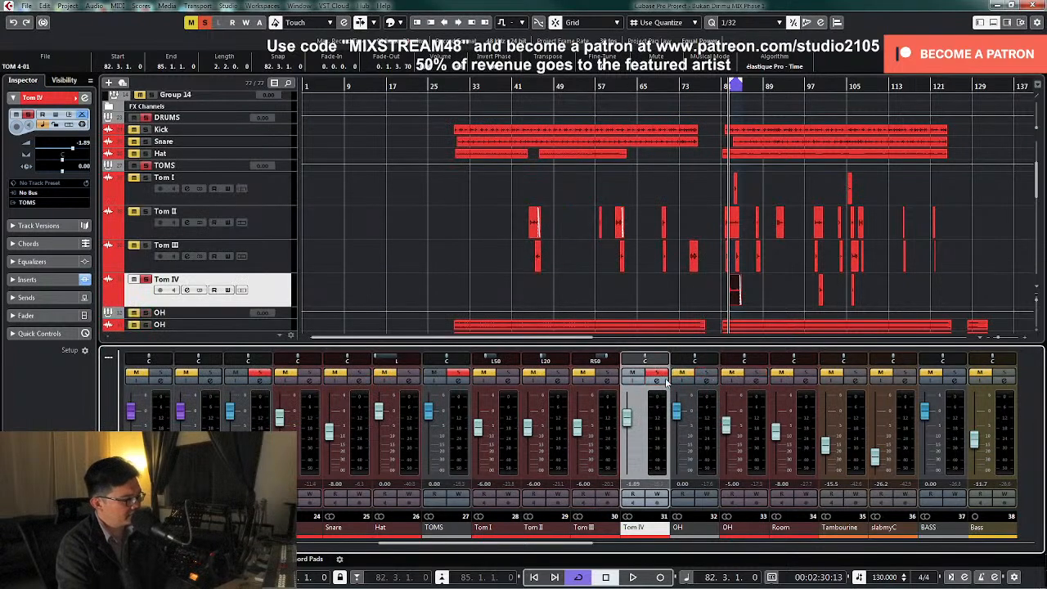
pyautogui.click(660, 381)
pyautogui.press('space')
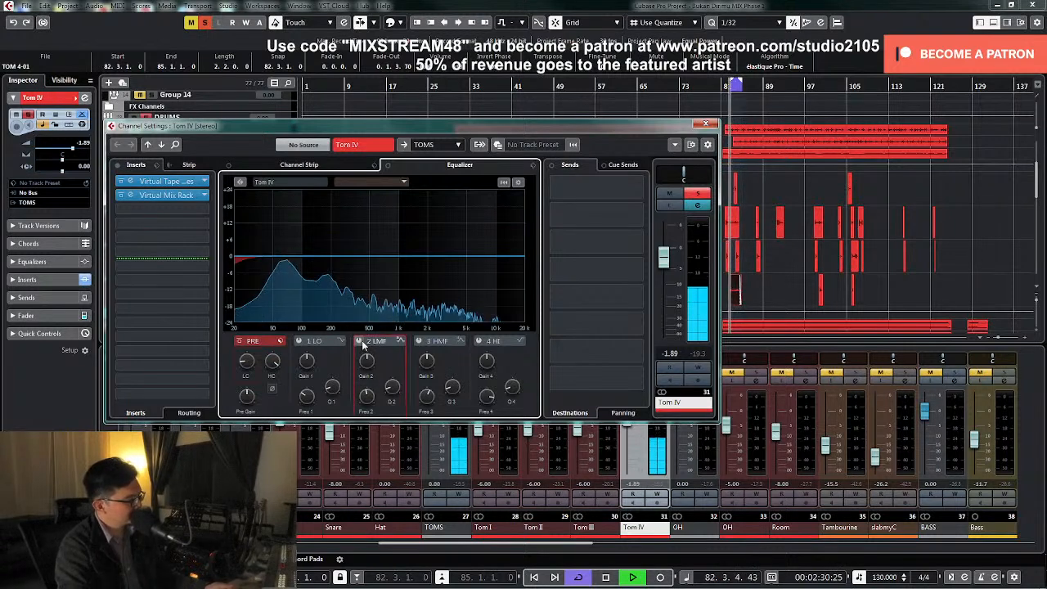
pyautogui.moveTo(389, 256); pyautogui.dragTo(352, 223)
pyautogui.moveTo(369, 359); pyautogui.dragTo(369, 393)
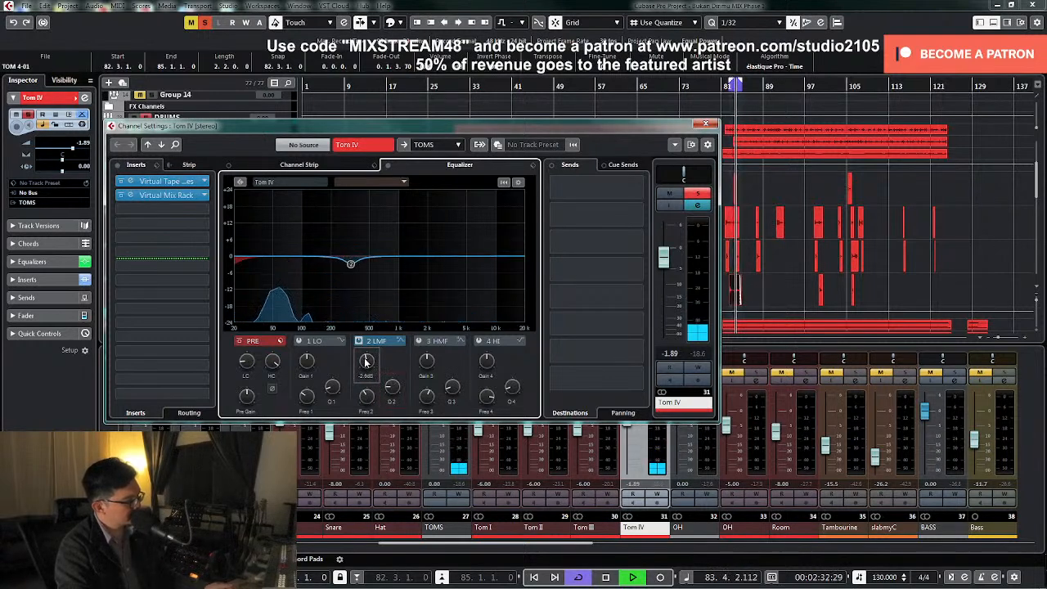
pyautogui.press('space')
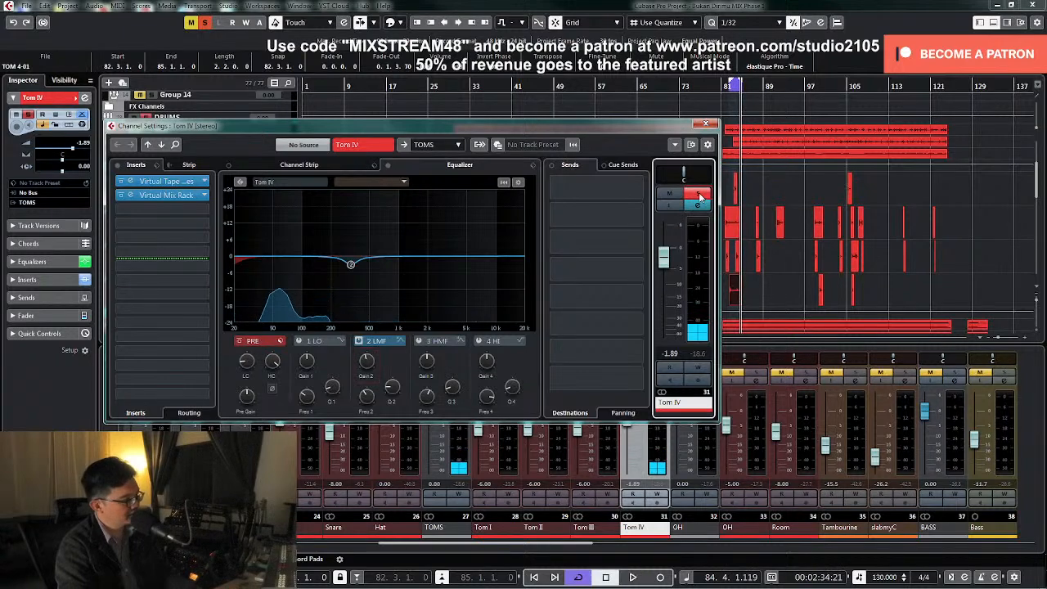
# Take Tom IV out of solo, pan it fully right, and set its fader to -4.00 dB while playing the drums
pyautogui.click(700, 196)
pyautogui.click(705, 123)
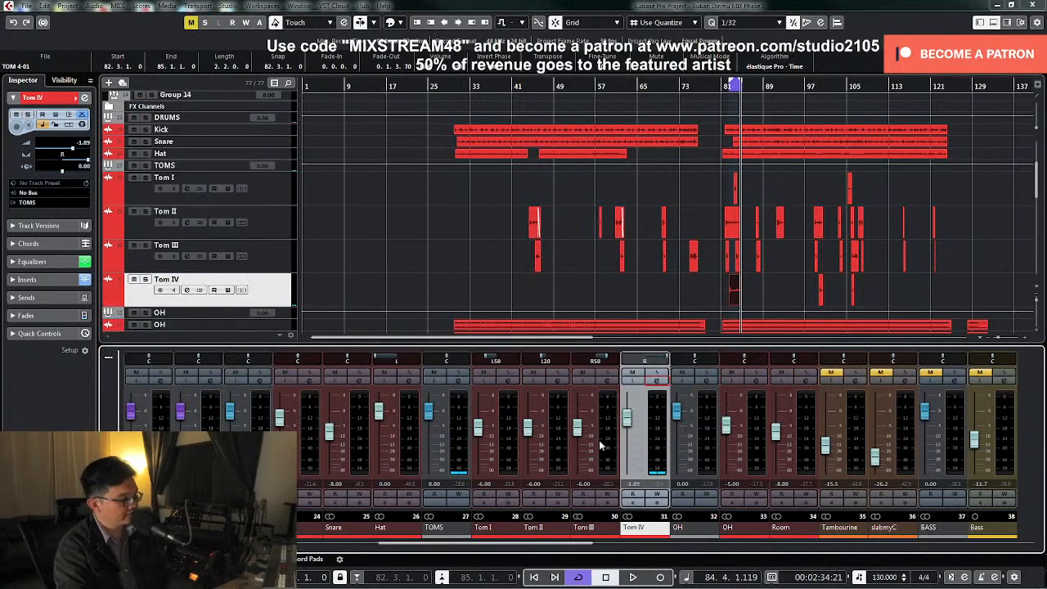
pyautogui.moveTo(631, 422); pyautogui.dragTo(632, 431)
pyautogui.press('KP_Subtract')
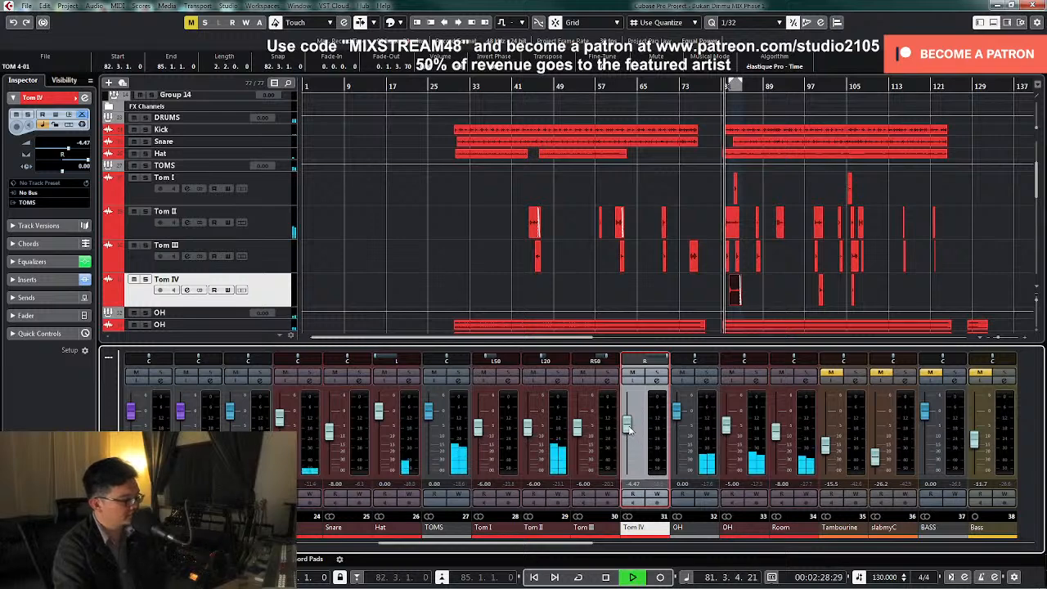
pyautogui.moveTo(632, 431); pyautogui.dragTo(629, 430)
pyautogui.click(631, 483)
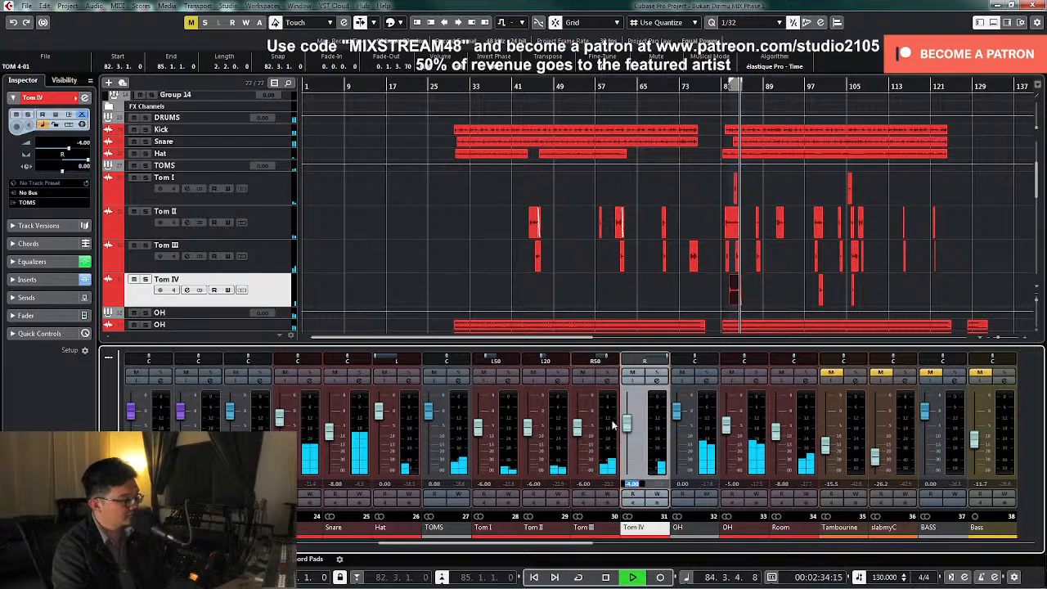
pyautogui.click(414, 252)
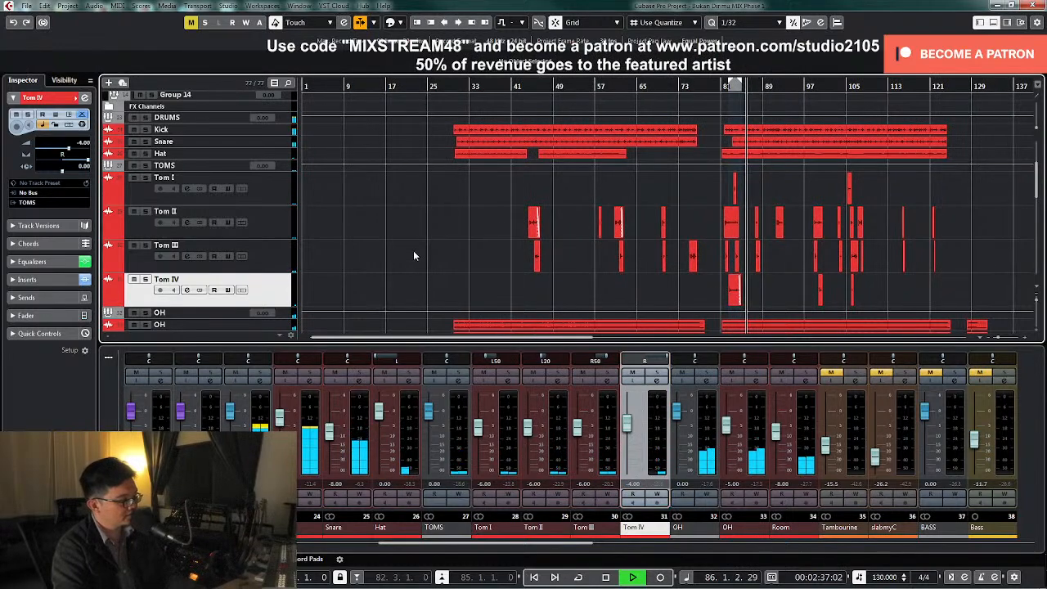
pyautogui.press('space')
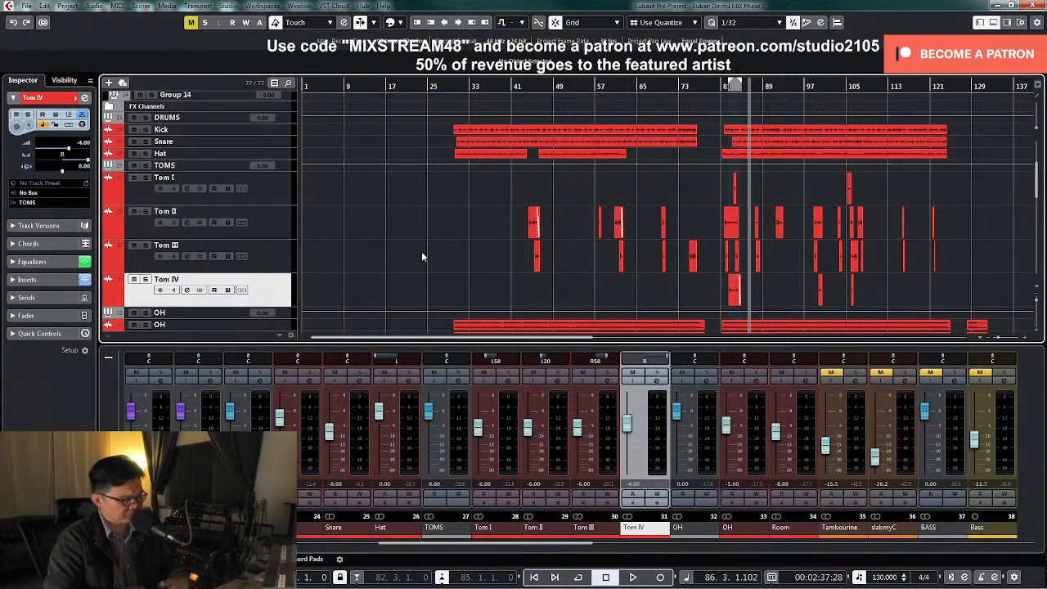
# Shrink the track heights, place the cursor near bar 30, and open the DRUMS group's channel settings
pyautogui.hotkey('shift', 'g')
pyautogui.hotkey('shift', 'g')
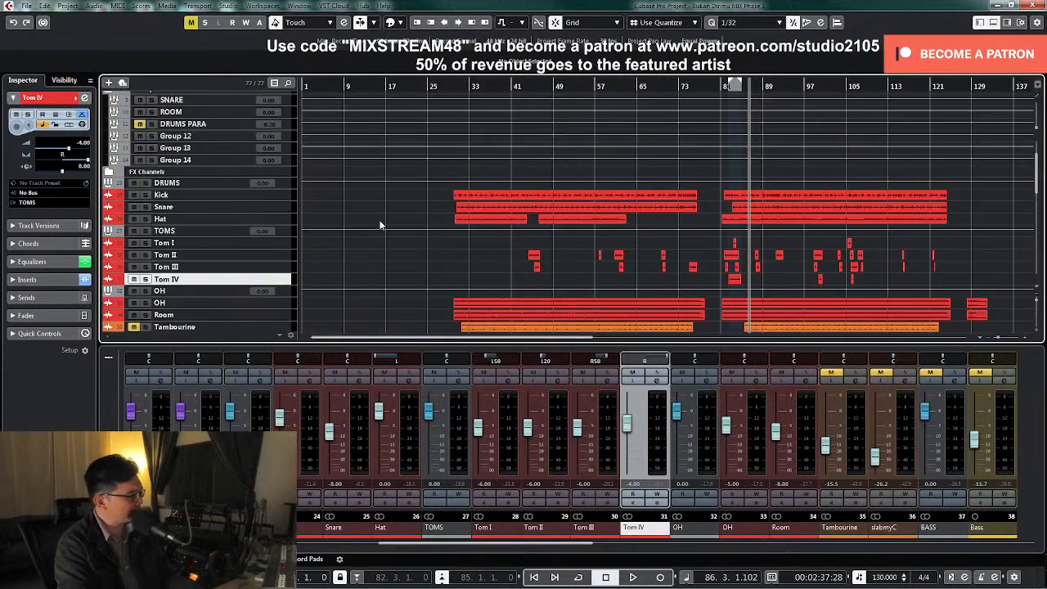
pyautogui.click(454, 85)
pyautogui.moveTo(472, 547); pyautogui.dragTo(442, 550)
pyautogui.click(407, 384)
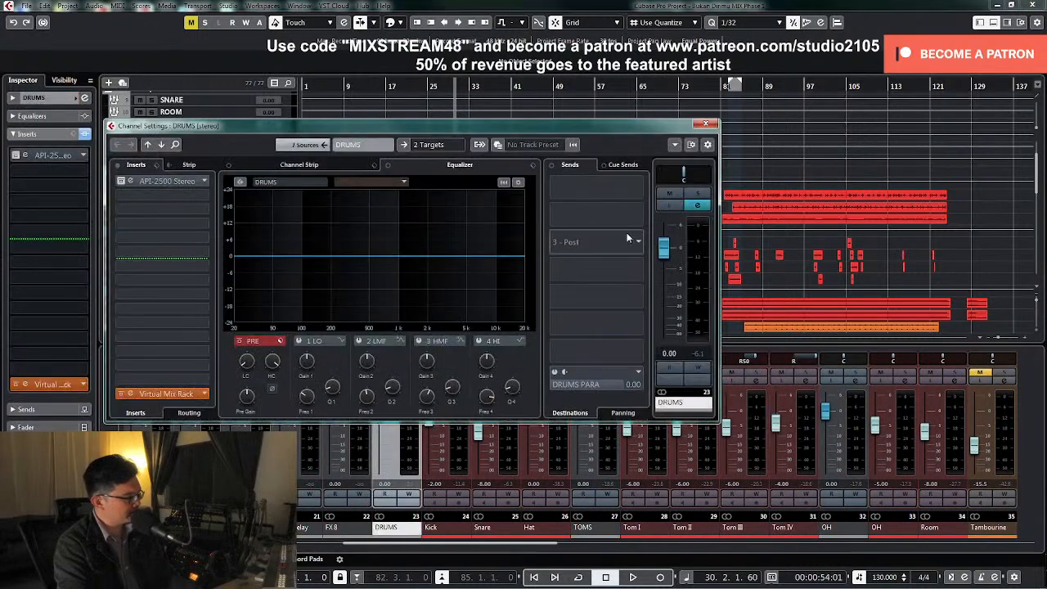
# Play the drum mix from around bar 90 and reopen the DRUMS group's channel settings
pyautogui.click(750, 85)
pyautogui.scroll(-8, 813, 225)
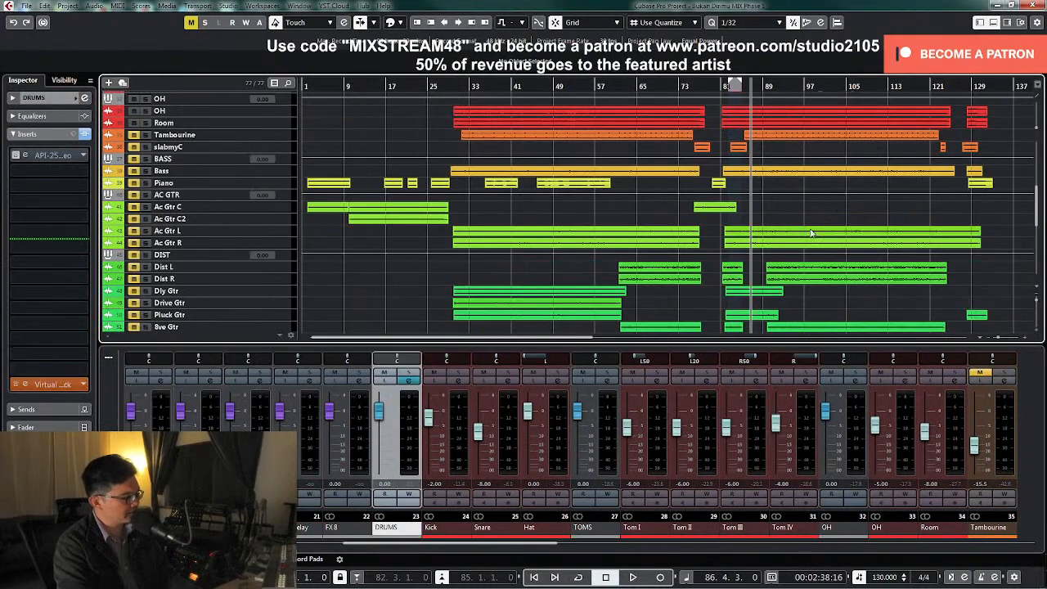
pyautogui.click(769, 85)
pyautogui.scroll(8, 780, 226)
pyautogui.click(409, 381)
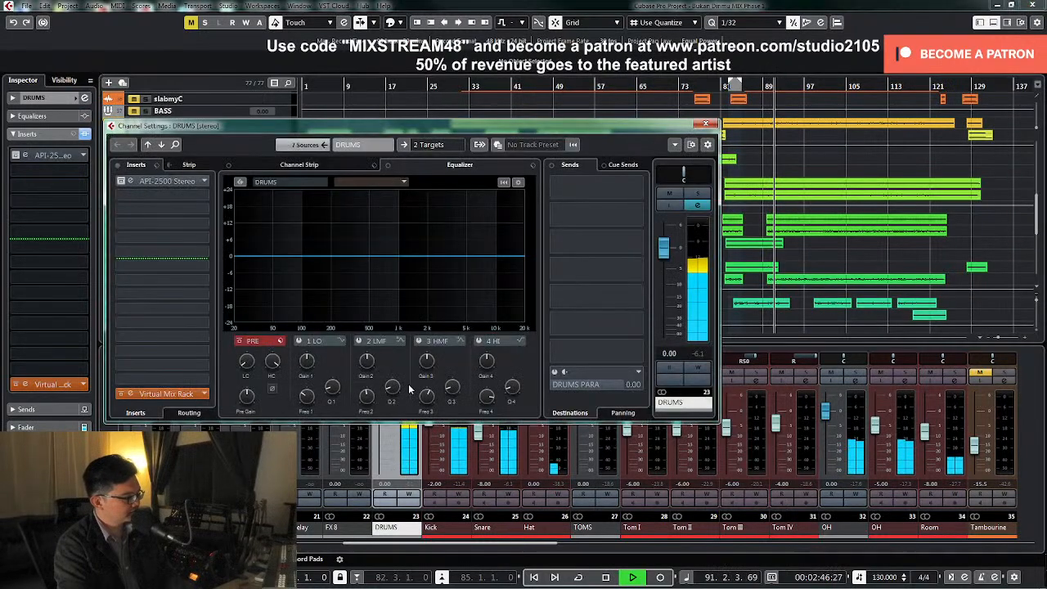
pyautogui.press('space')
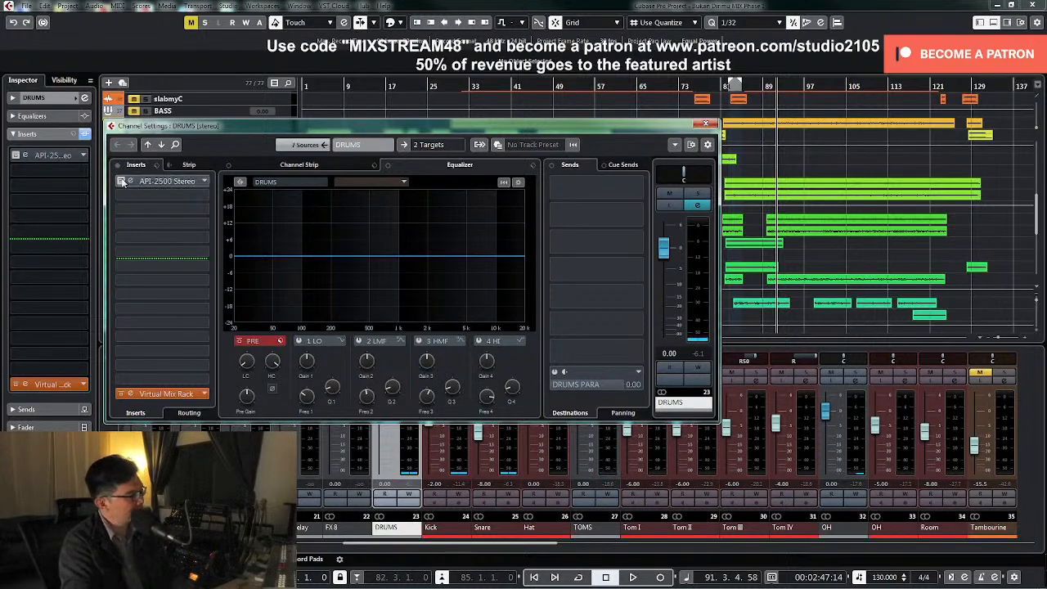
# Open and enable the API-2500 Stereo compressor on the DRUMS group and play the drums through it
pyautogui.click(180, 185)
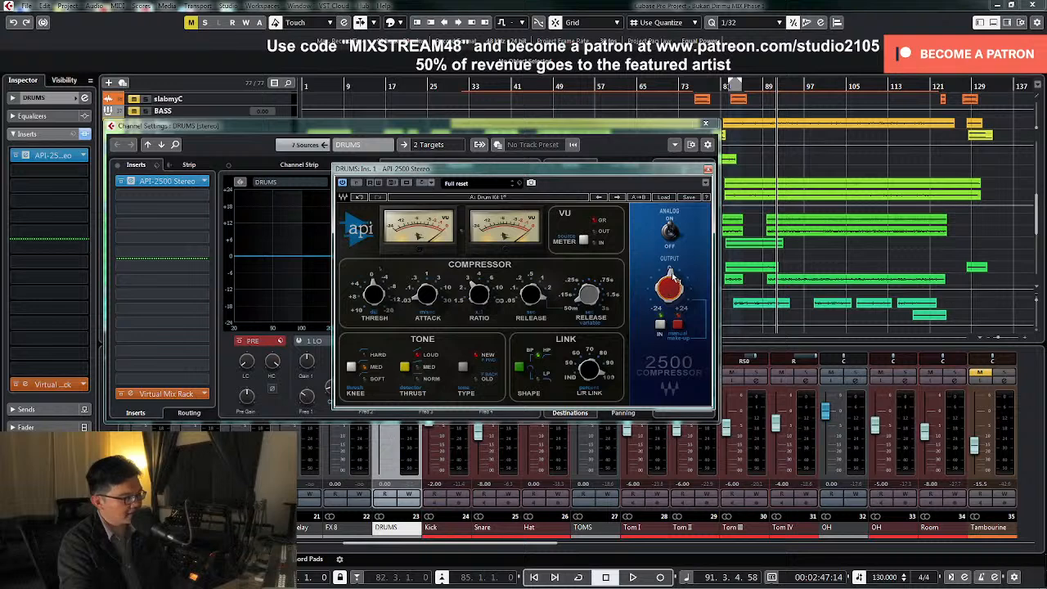
pyautogui.moveTo(669, 279)
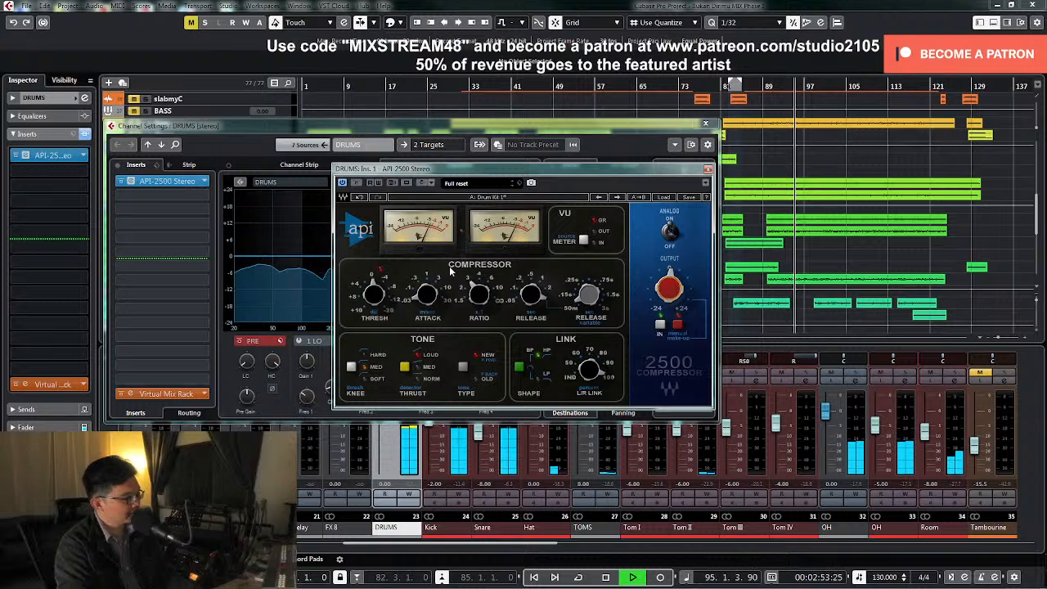
pyautogui.press('space')
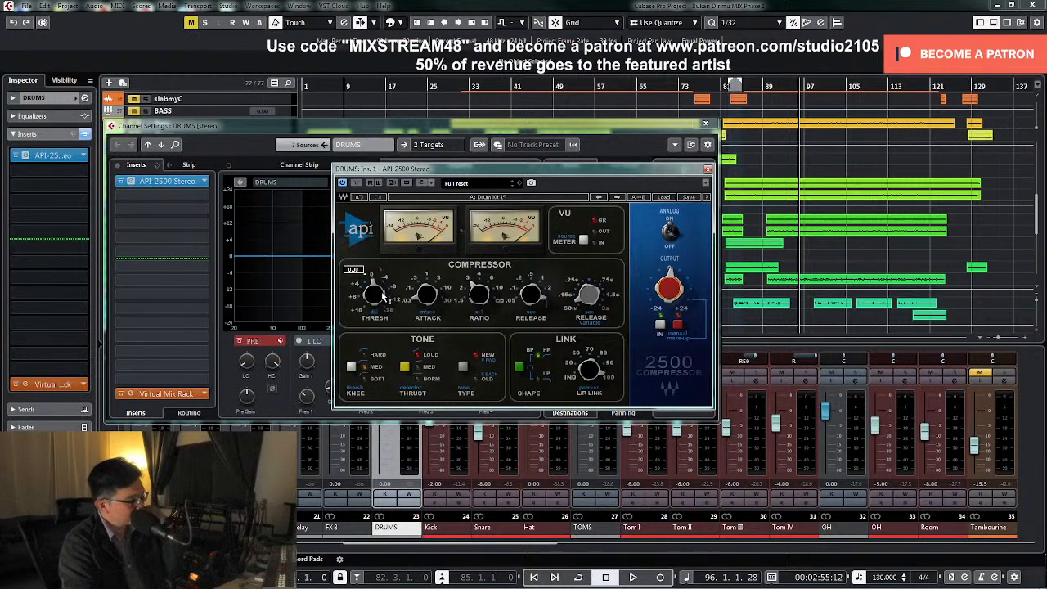
# Play the drums while stepping the API-2500 attack through 0.03, 0.1, 0.3 and 1 to compare the settings
pyautogui.moveTo(430, 297)
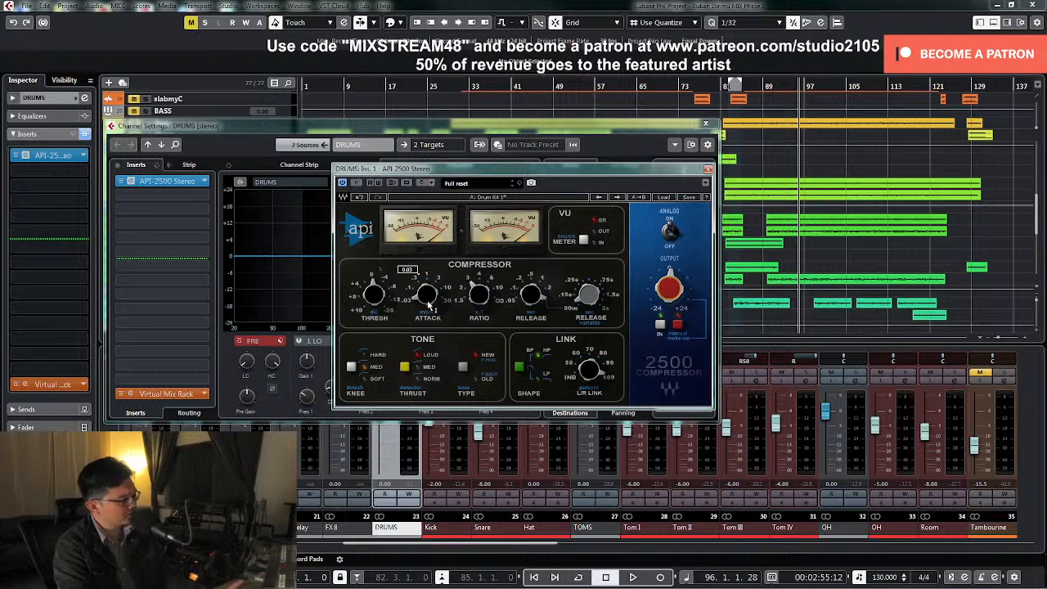
pyautogui.click(434, 301)
pyautogui.press('space')
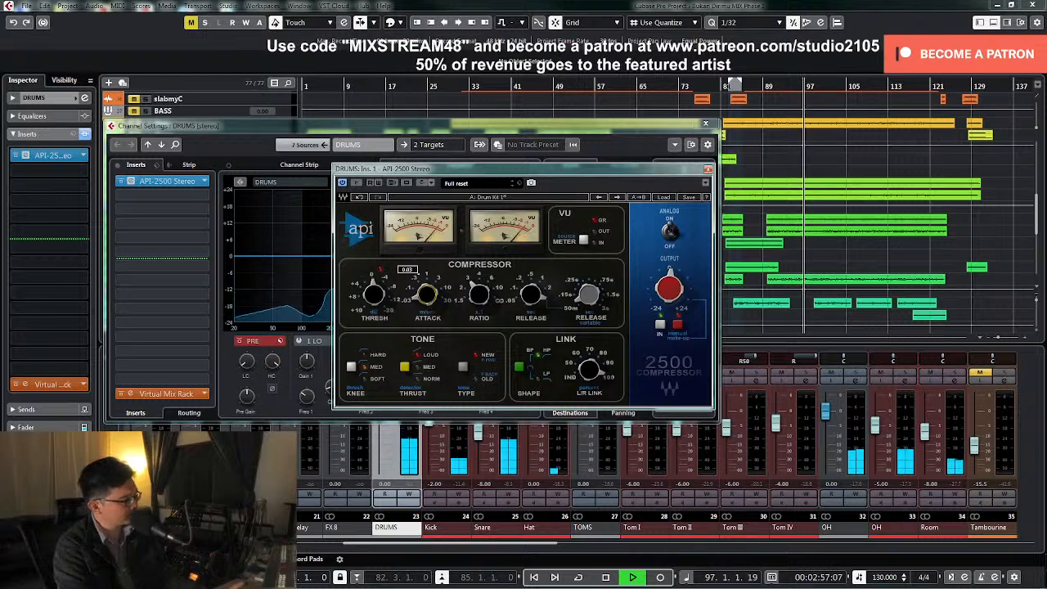
pyautogui.moveTo(434, 301); pyautogui.dragTo(434, 292)
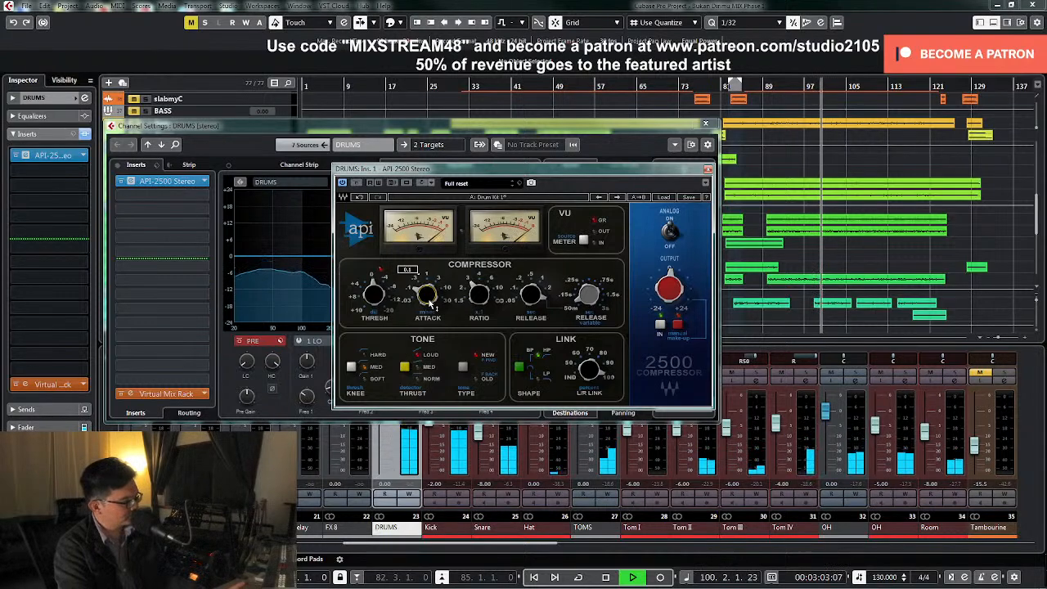
pyautogui.moveTo(429, 303); pyautogui.dragTo(429, 294)
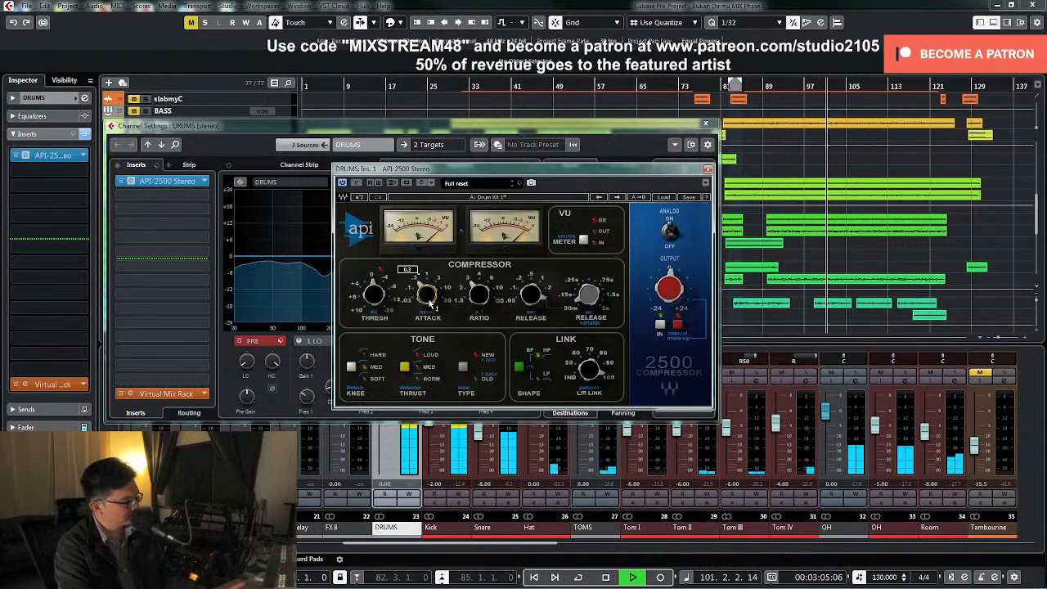
pyautogui.moveTo(430, 303); pyautogui.dragTo(430, 294)
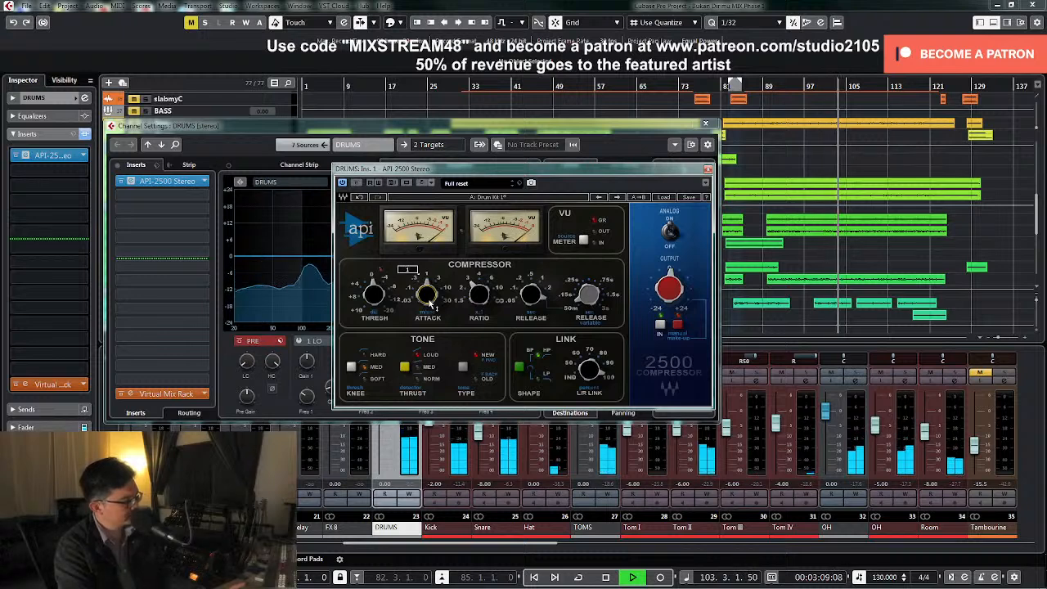
pyautogui.press('space')
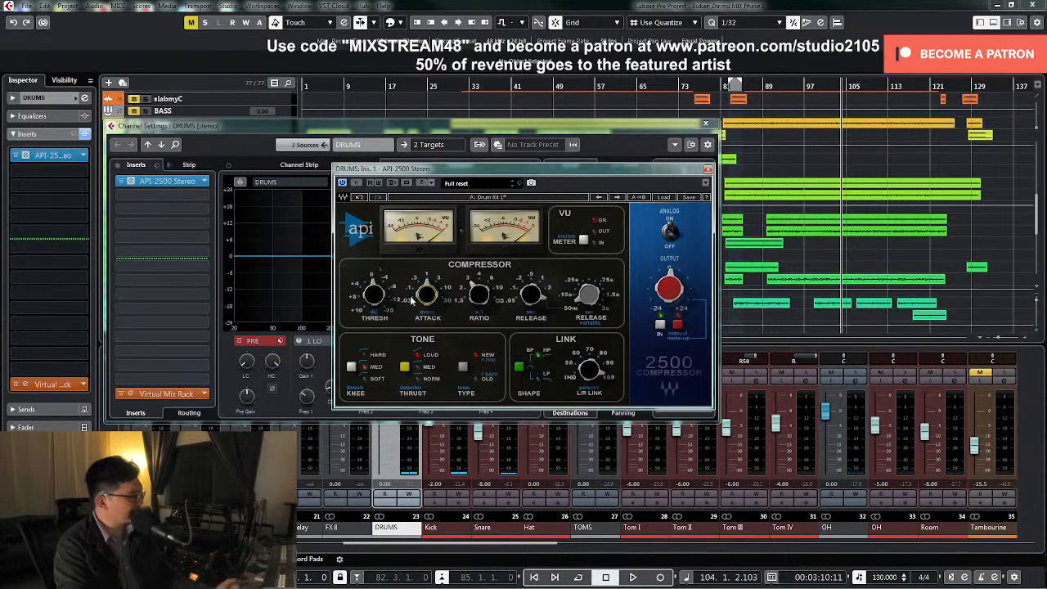
# Compare the API-2500 attack from 0.03 upward again during playback and set it to 0.3
pyautogui.moveTo(435, 291)
pyautogui.press('space')
pyautogui.moveTo(429, 309)
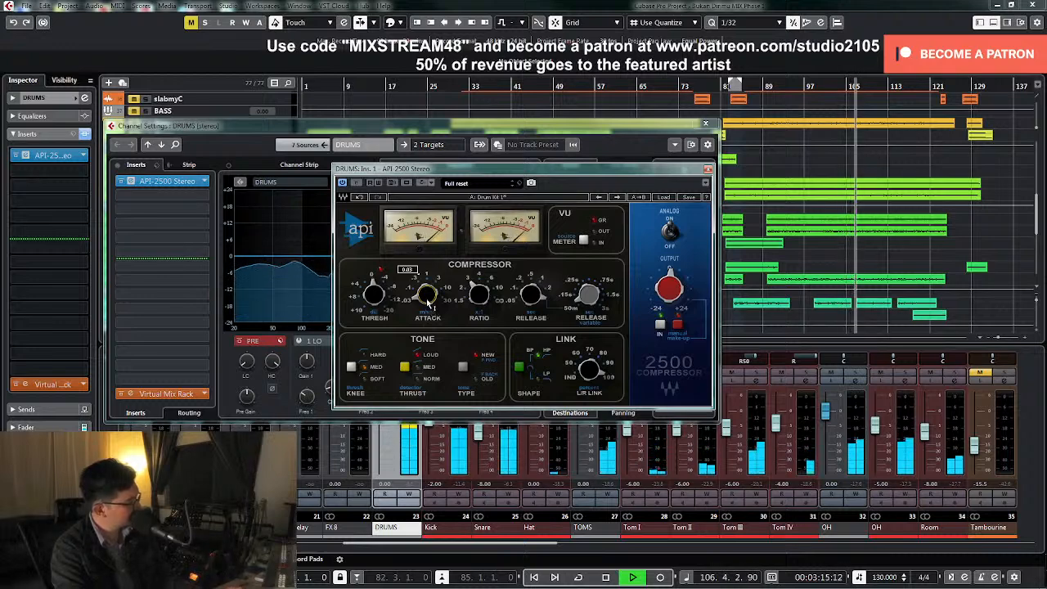
pyautogui.moveTo(427, 303); pyautogui.dragTo(427, 294)
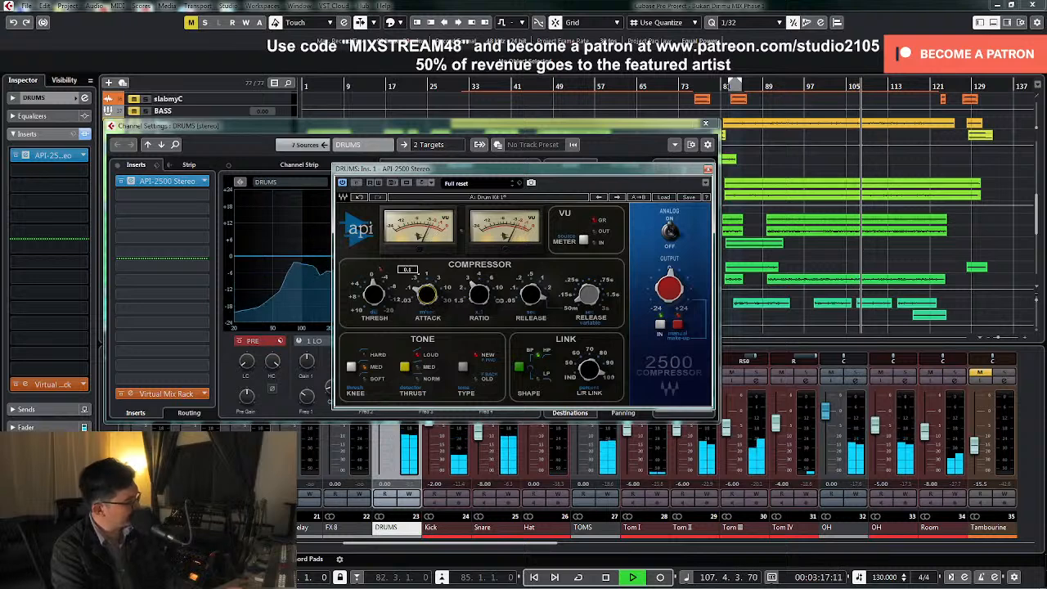
pyautogui.moveTo(427, 305); pyautogui.dragTo(427, 296)
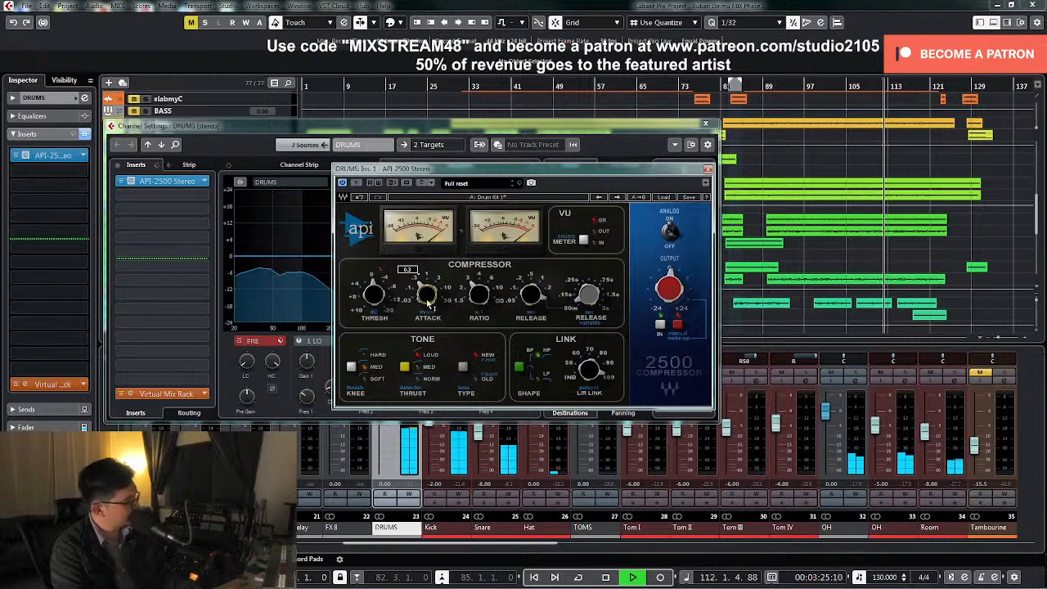
pyautogui.press('space')
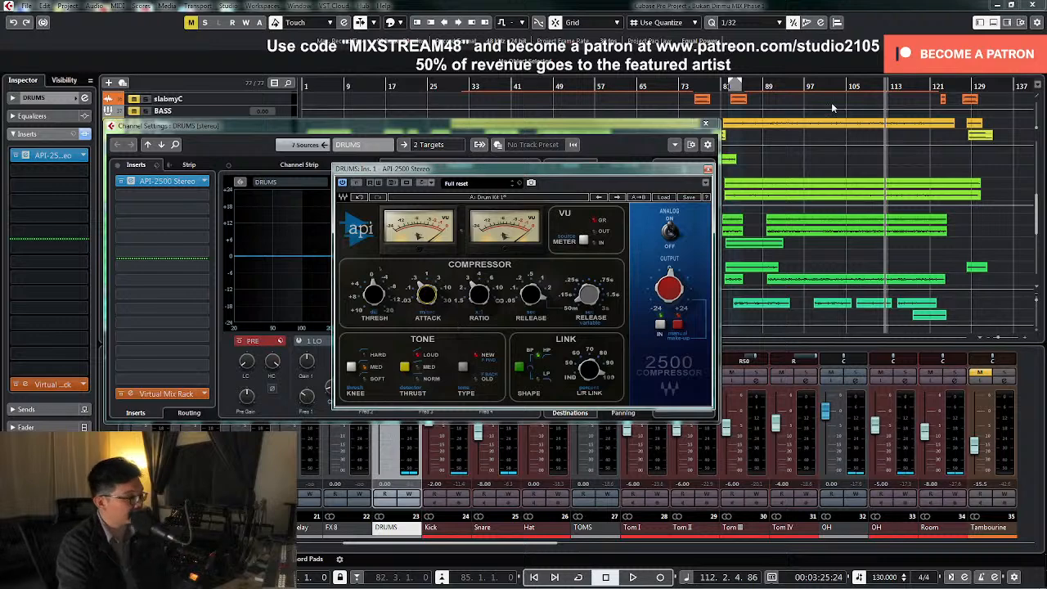
# Close the plug-in and channel windows, place the cursor near bar 29, and unmute the BASS group and Bass track
pyautogui.click(705, 125)
pyautogui.click(708, 170)
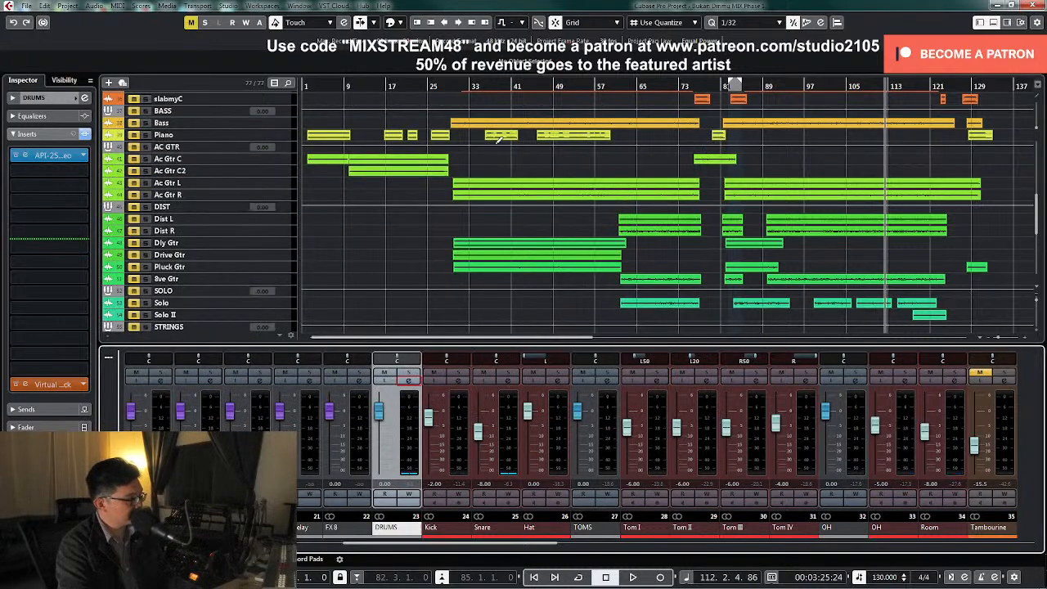
pyautogui.scroll(4, 494, 139)
pyautogui.click(451, 87)
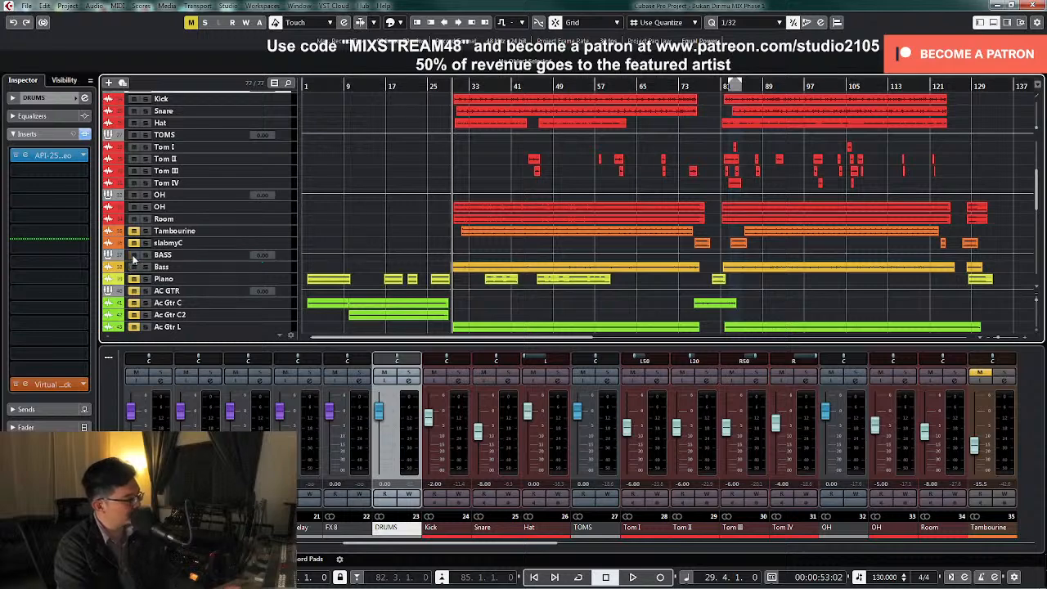
pyautogui.moveTo(506, 544); pyautogui.dragTo(618, 549)
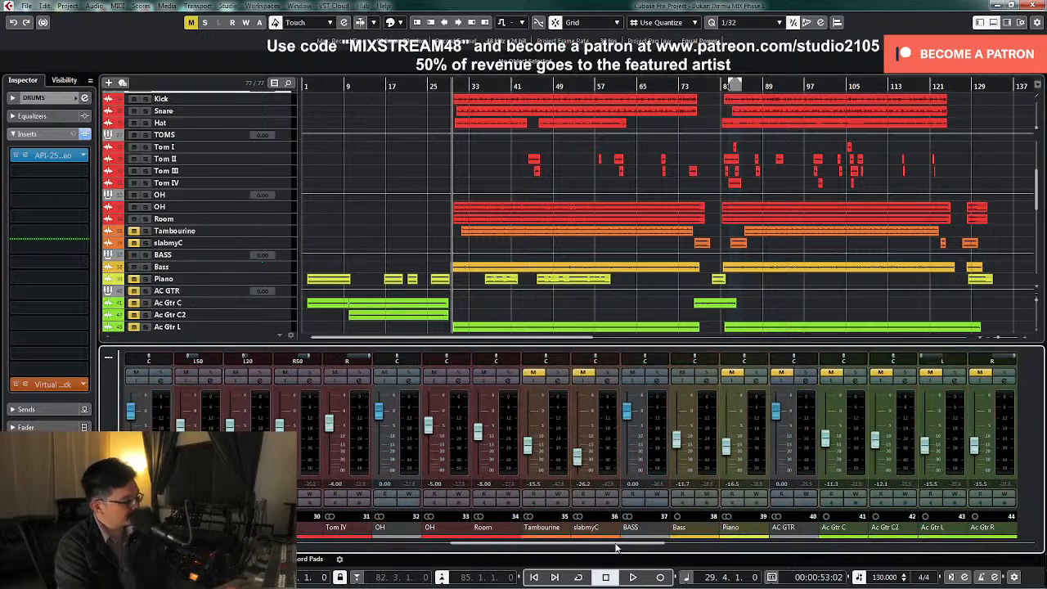
# Play the bass with the drums, set the Bass channel fader to -8.00 dB, and enlarge the Bass track
pyautogui.click(706, 389)
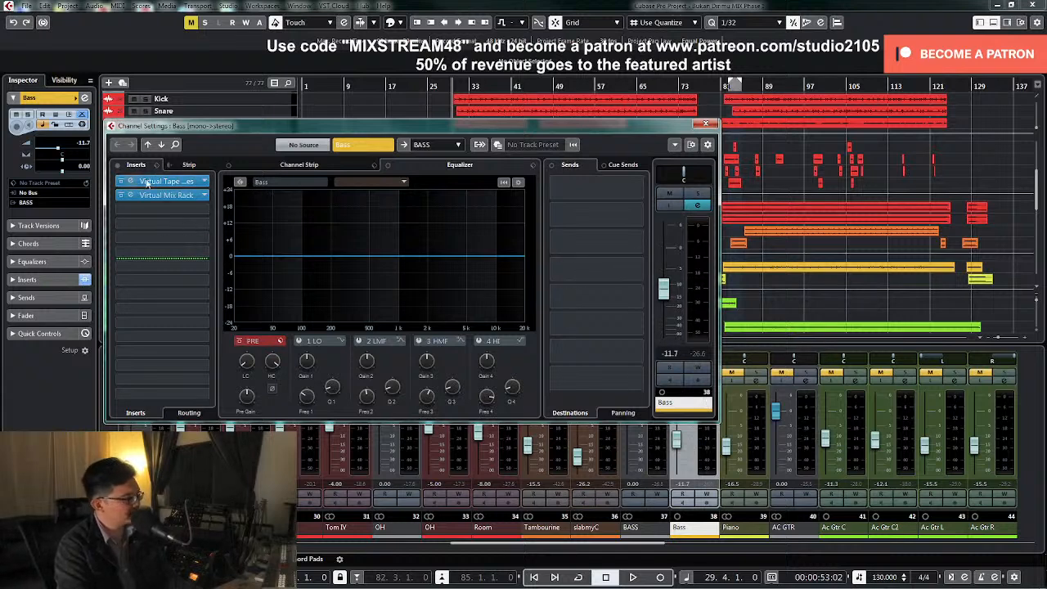
pyautogui.press('space')
pyautogui.moveTo(667, 298); pyautogui.dragTo(668, 284)
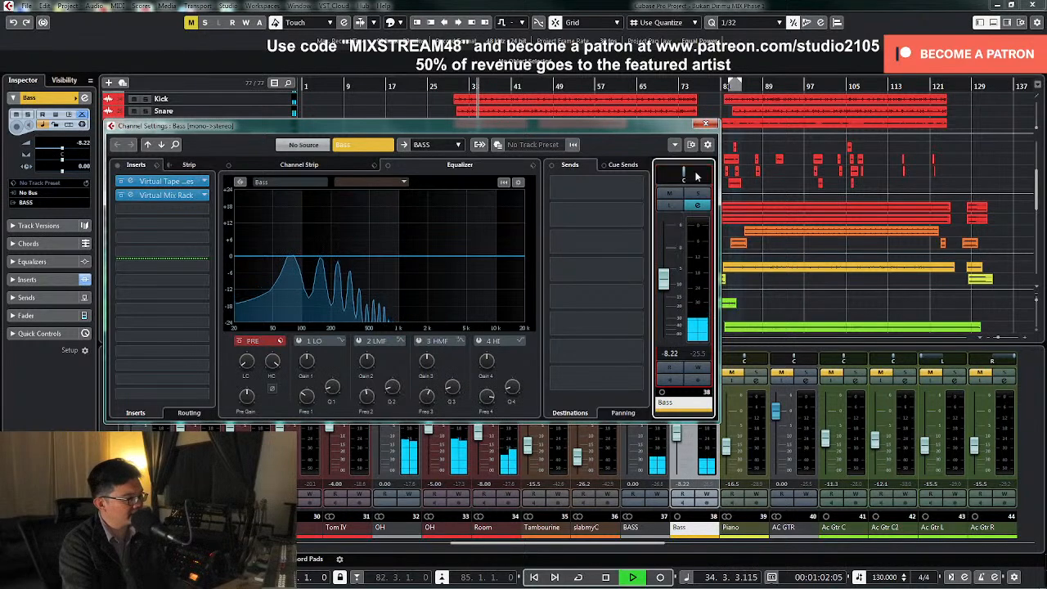
pyautogui.click(706, 123)
pyautogui.press('z')
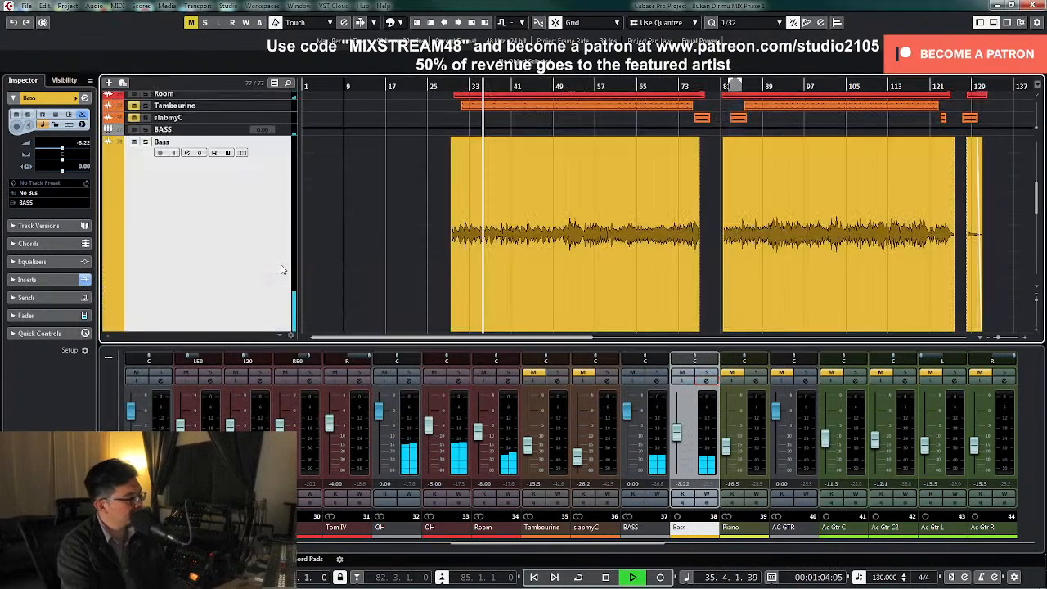
pyautogui.doubleClick(685, 487)
pyautogui.write('-8')
pyautogui.press('Return')
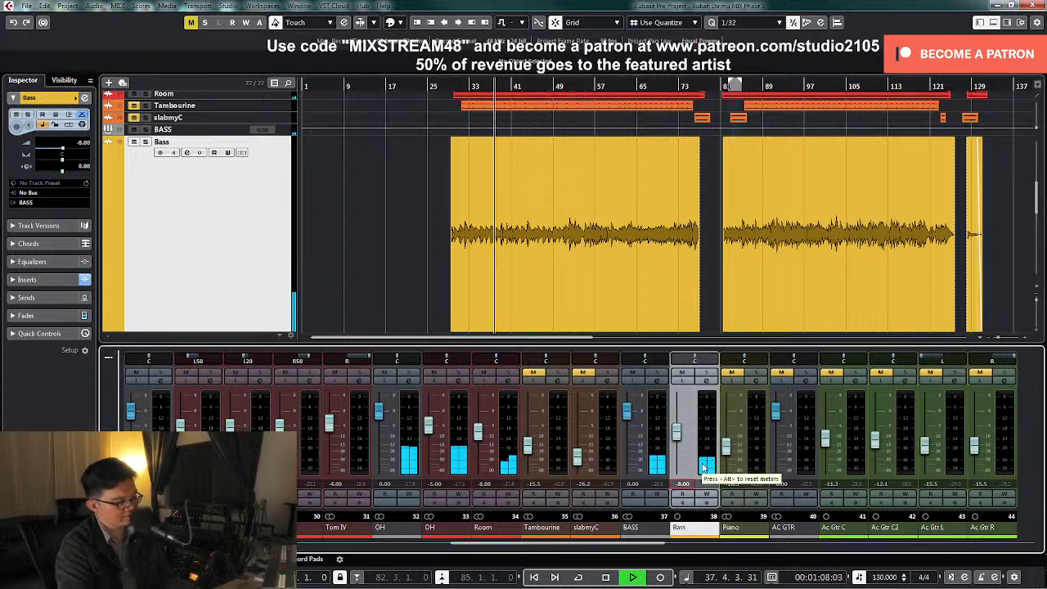
pyautogui.click(676, 433)
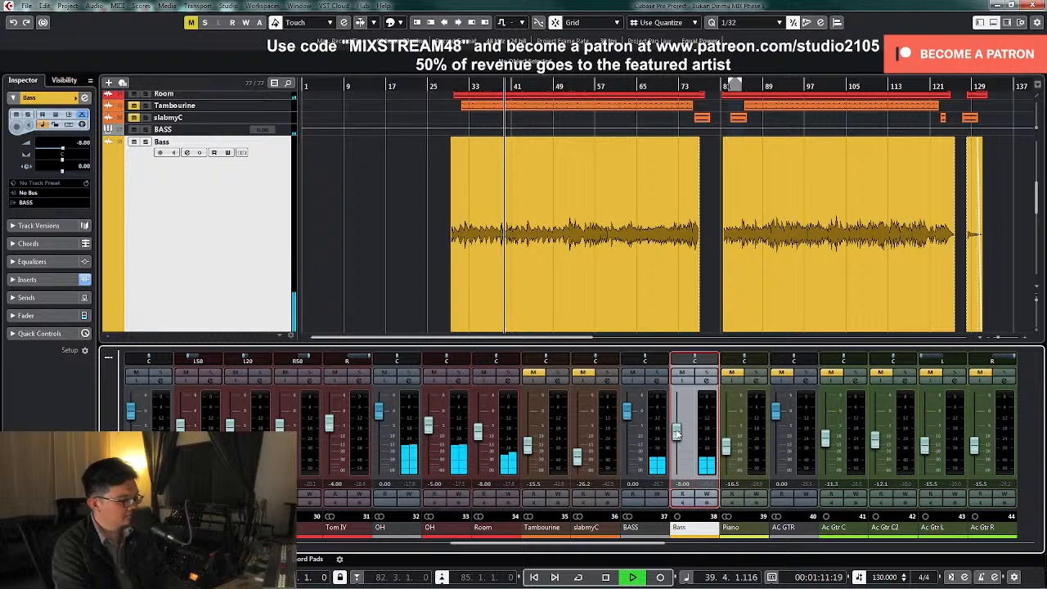
# Apply a slight low cut in the Bass channel's equalizer and open its Virtual Mix Rack insert
pyautogui.click(708, 383)
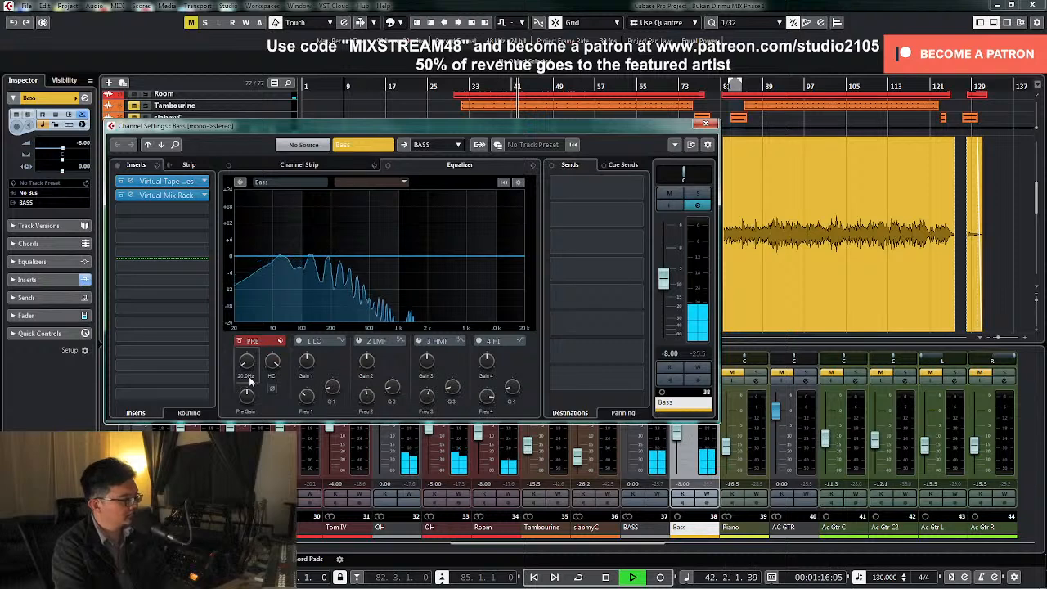
pyautogui.scroll(3, 244, 368)
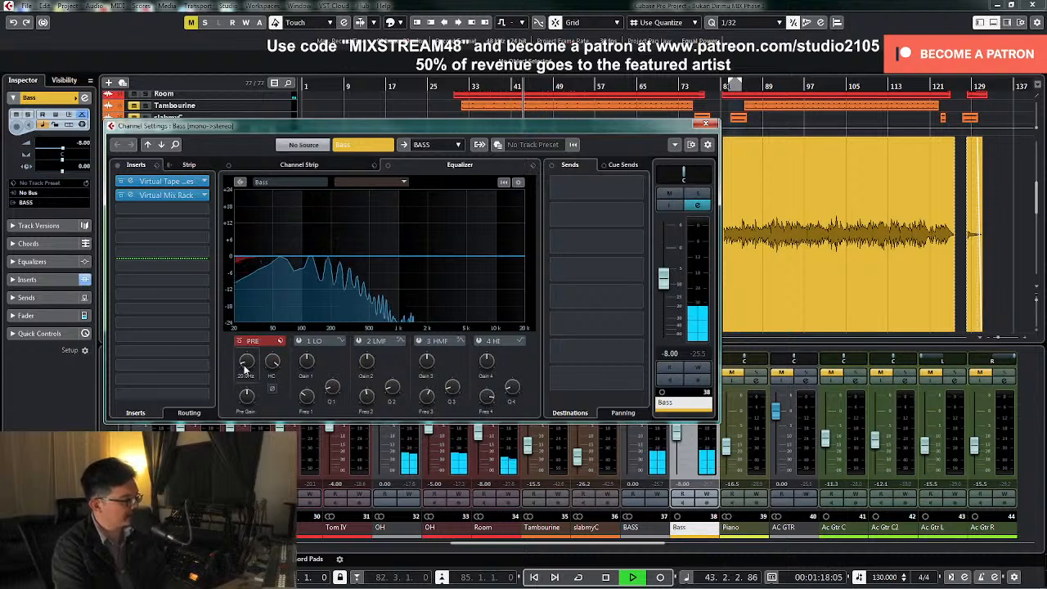
pyautogui.click(177, 196)
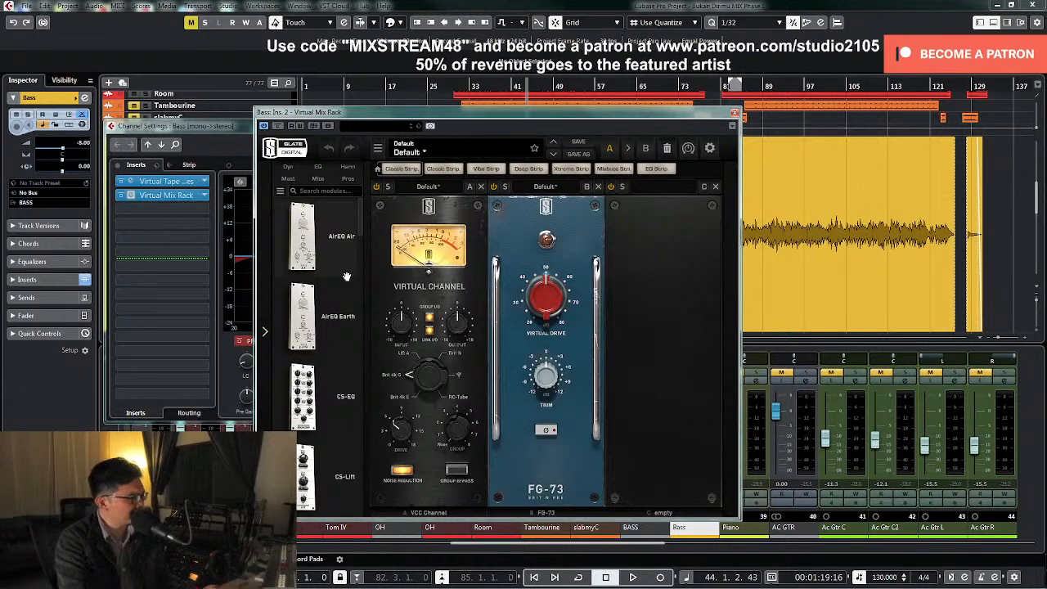
# Add the FG-N and FG-S EQ modules after the FG-73, keeping FG-N ahead of FG-S
pyautogui.moveTo(361, 227); pyautogui.dragTo(356, 373)
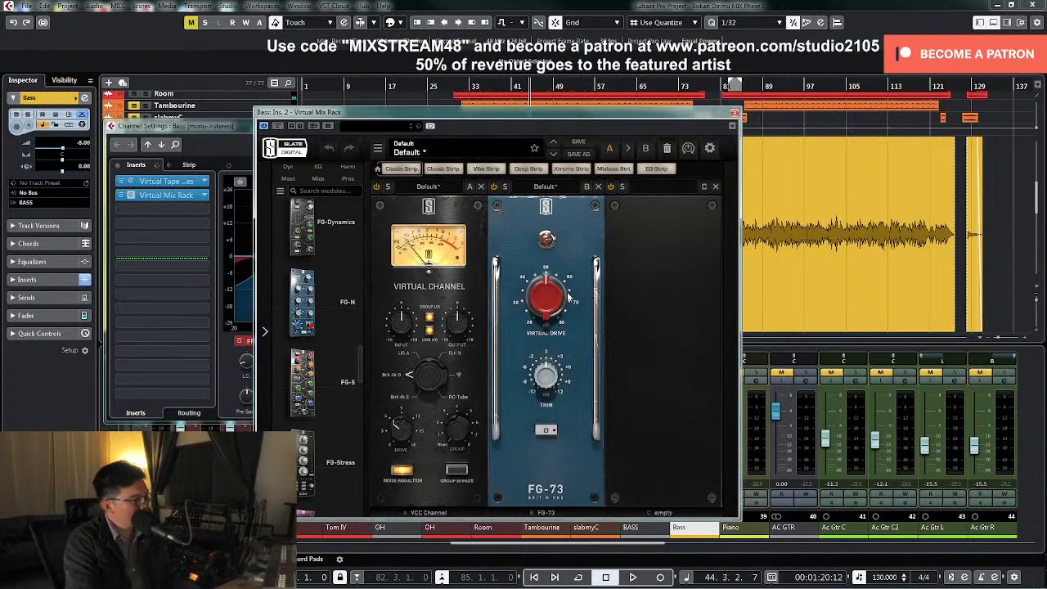
pyautogui.moveTo(360, 373)
pyautogui.mouseDown()
pyautogui.moveTo(363, 477)
pyautogui.moveTo(360, 353)
pyautogui.mouseUp()
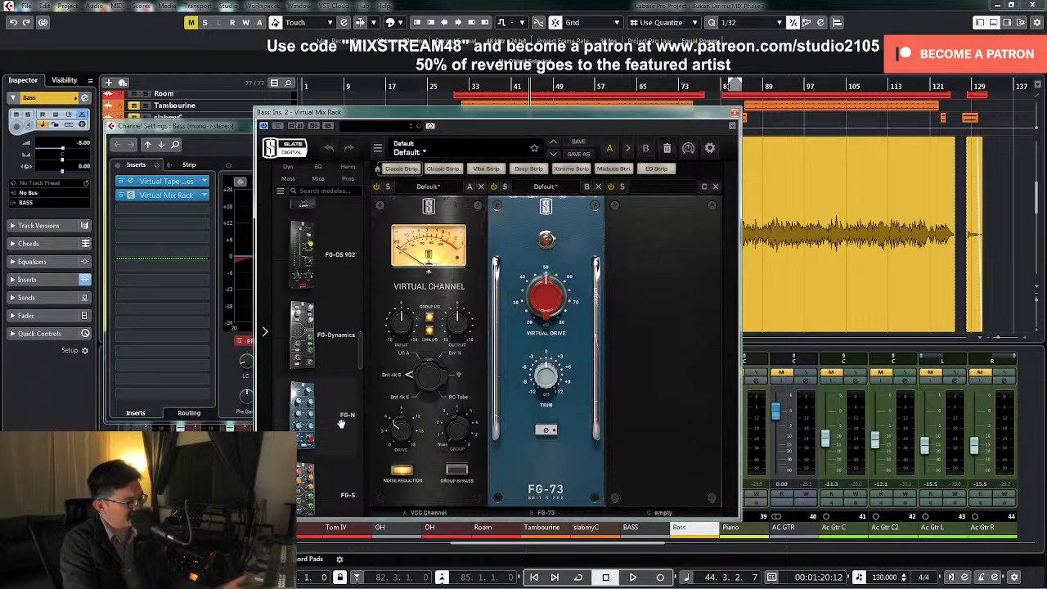
pyautogui.moveTo(309, 423); pyautogui.dragTo(626, 420)
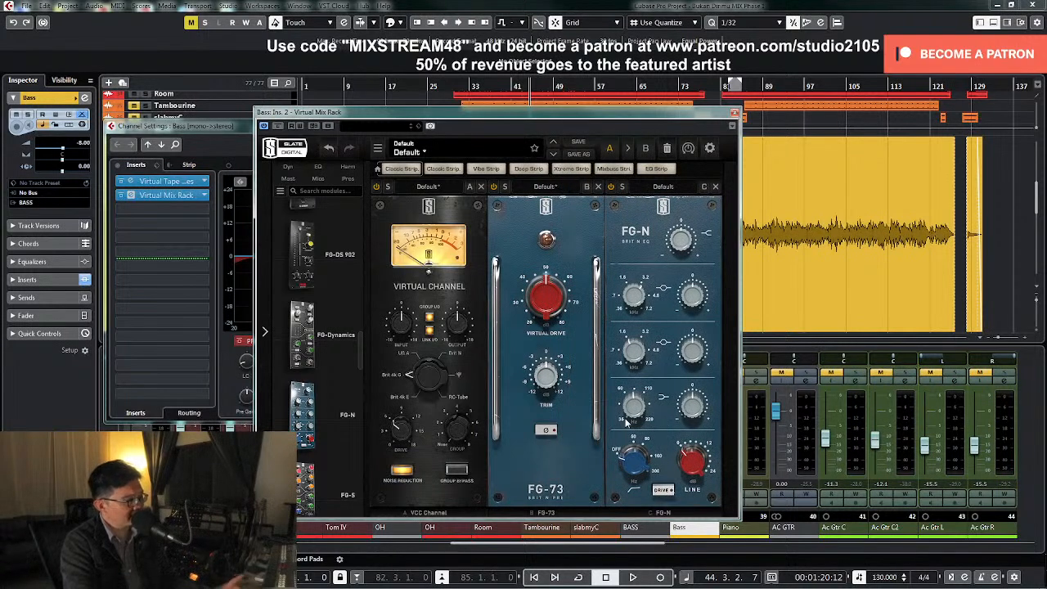
pyautogui.doubleClick(305, 482)
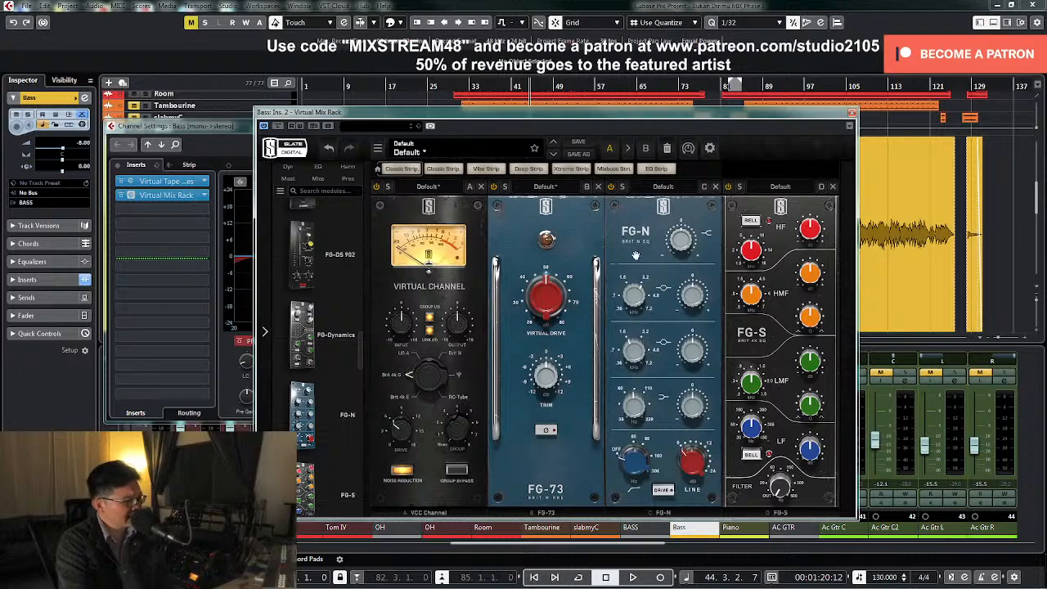
pyautogui.moveTo(635, 255); pyautogui.dragTo(692, 250)
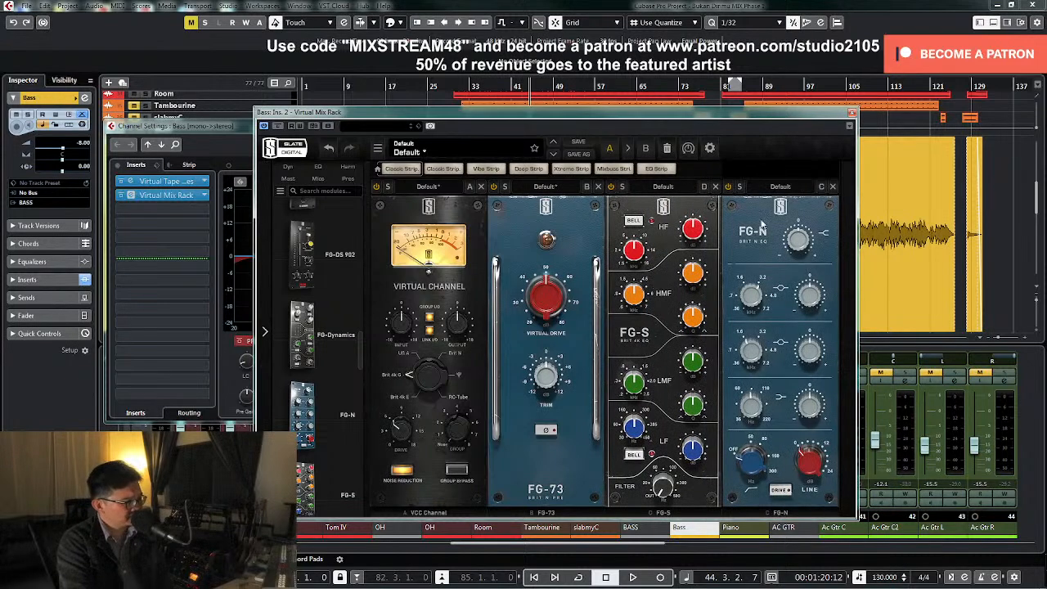
pyautogui.moveTo(762, 220); pyautogui.dragTo(646, 226)
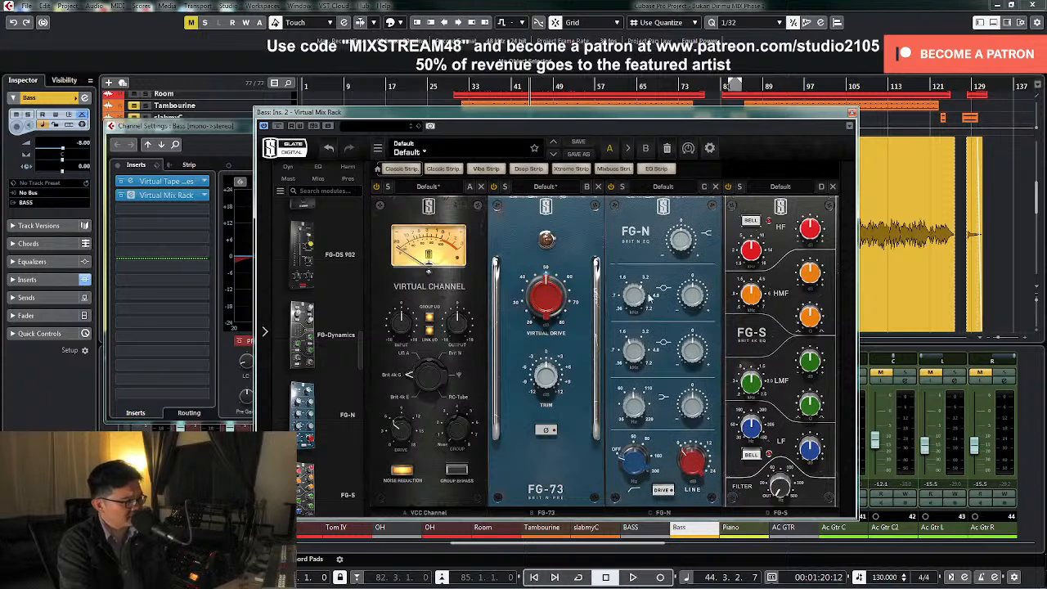
# Adjust the FG-N's low-shelf frequency and gain, and bring in its high-pass filter near the low end of its range
pyautogui.moveTo(635, 464)
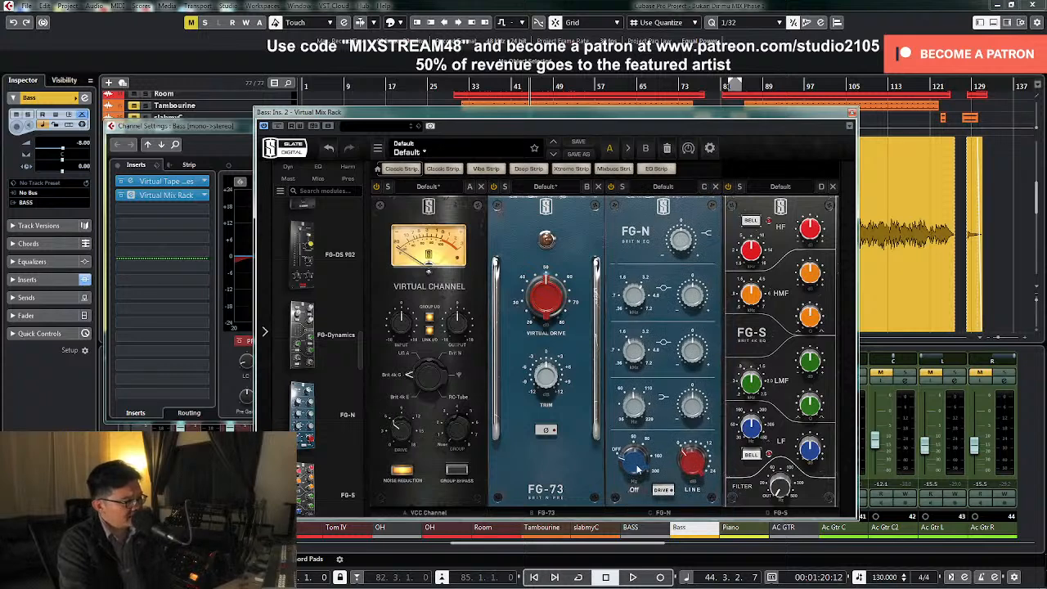
pyautogui.moveTo(634, 423)
pyautogui.moveTo(632, 408); pyautogui.dragTo(634, 431)
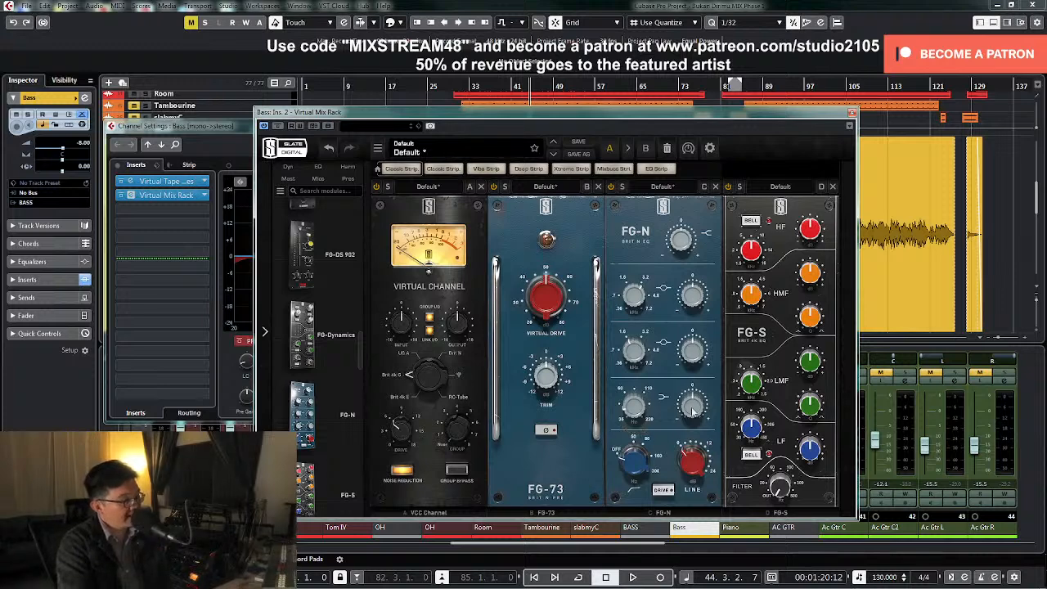
pyautogui.moveTo(692, 411)
pyautogui.moveTo(692, 411); pyautogui.dragTo(698, 171)
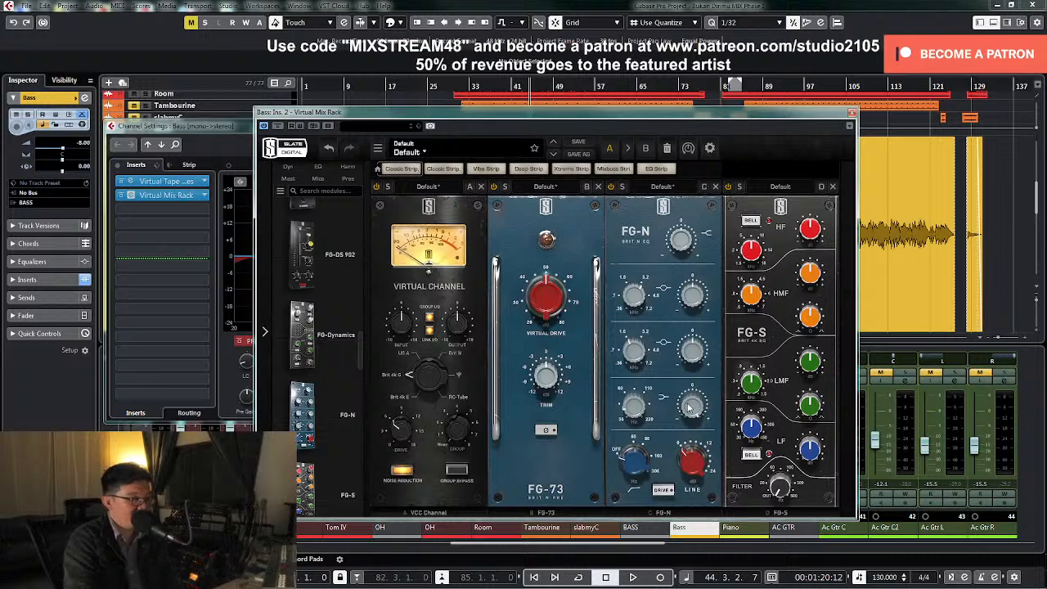
pyautogui.moveTo(641, 472); pyautogui.dragTo(631, 498)
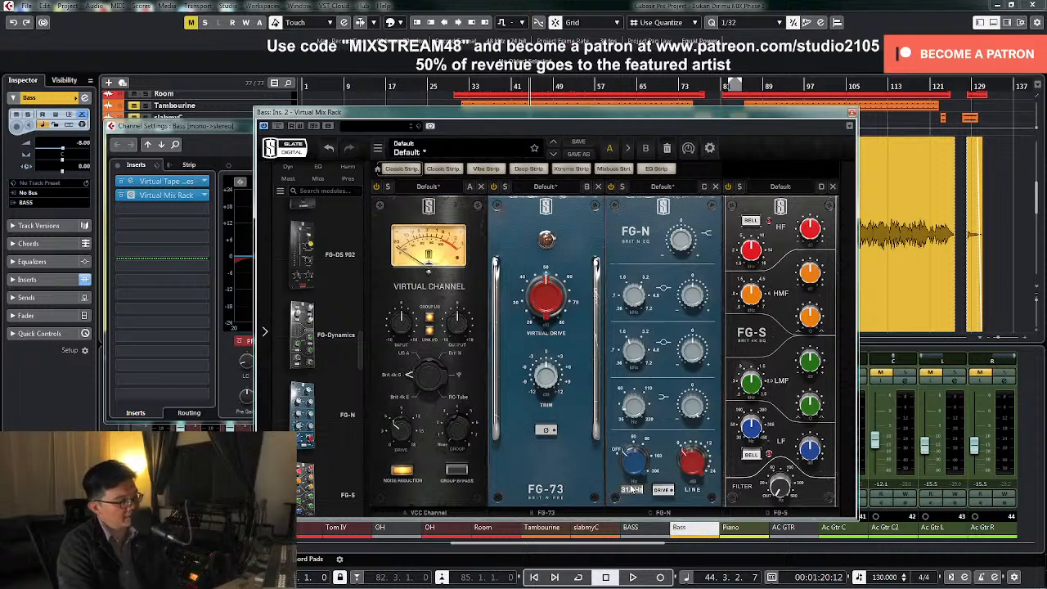
pyautogui.moveTo(628, 488); pyautogui.dragTo(630, 467)
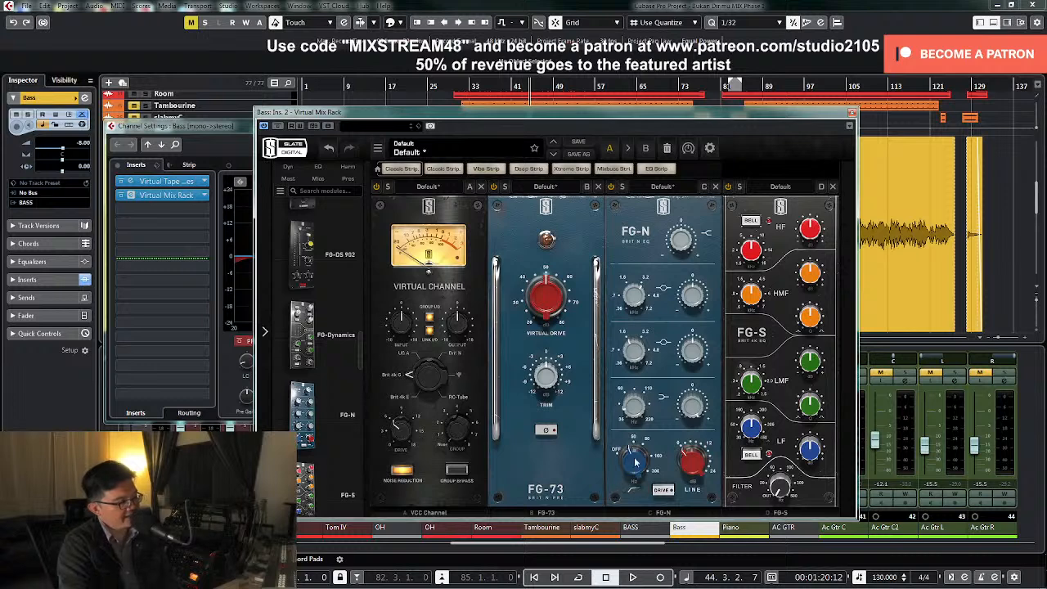
pyautogui.moveTo(631, 412); pyautogui.dragTo(631, 406)
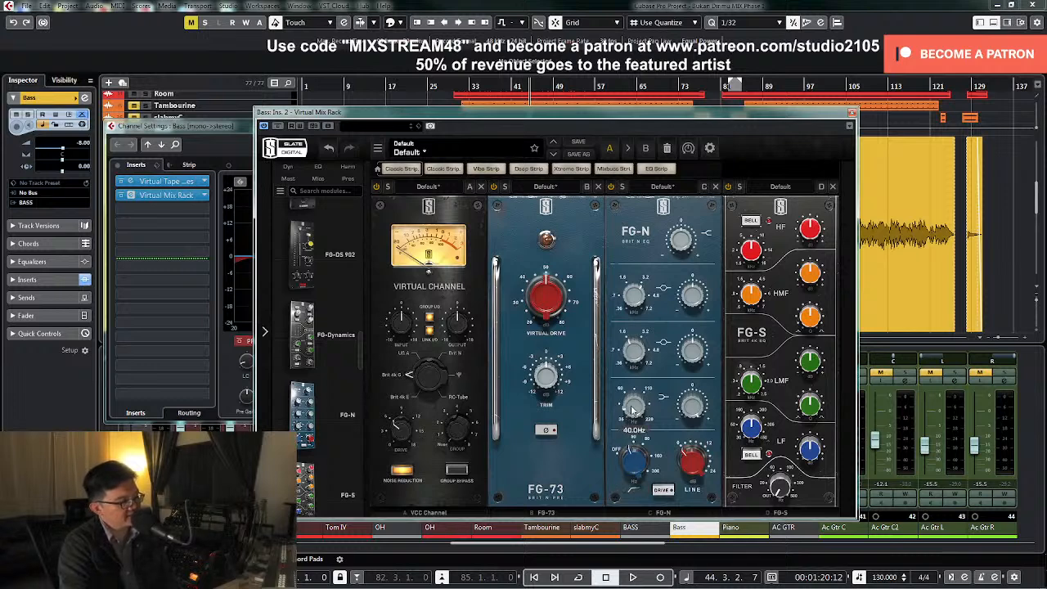
pyautogui.moveTo(637, 461)
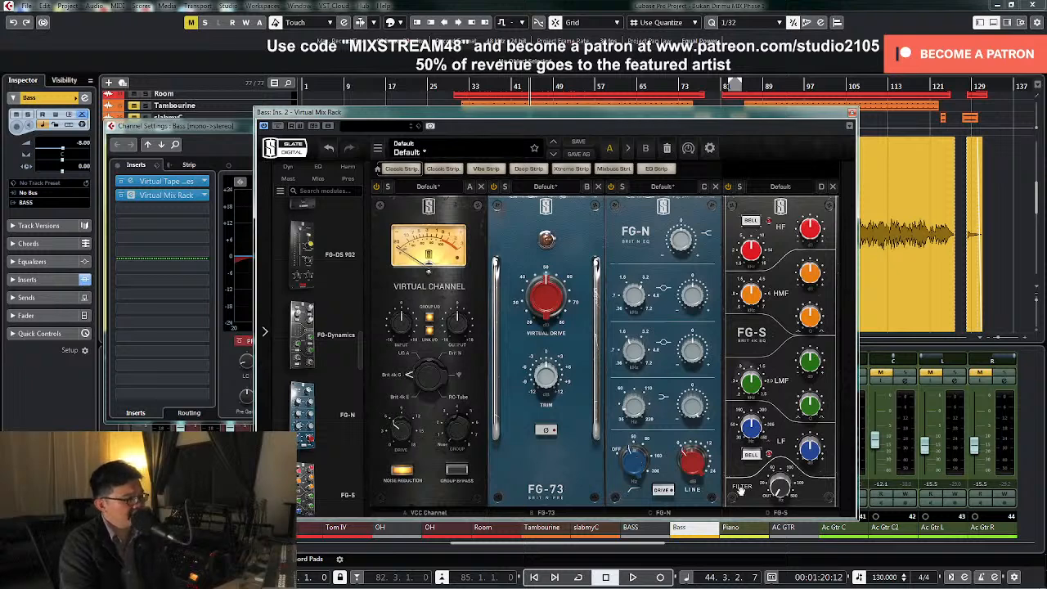
# Set the FG-S filter to 50 Hz and switch its LF band to a bell shape
pyautogui.moveTo(781, 489)
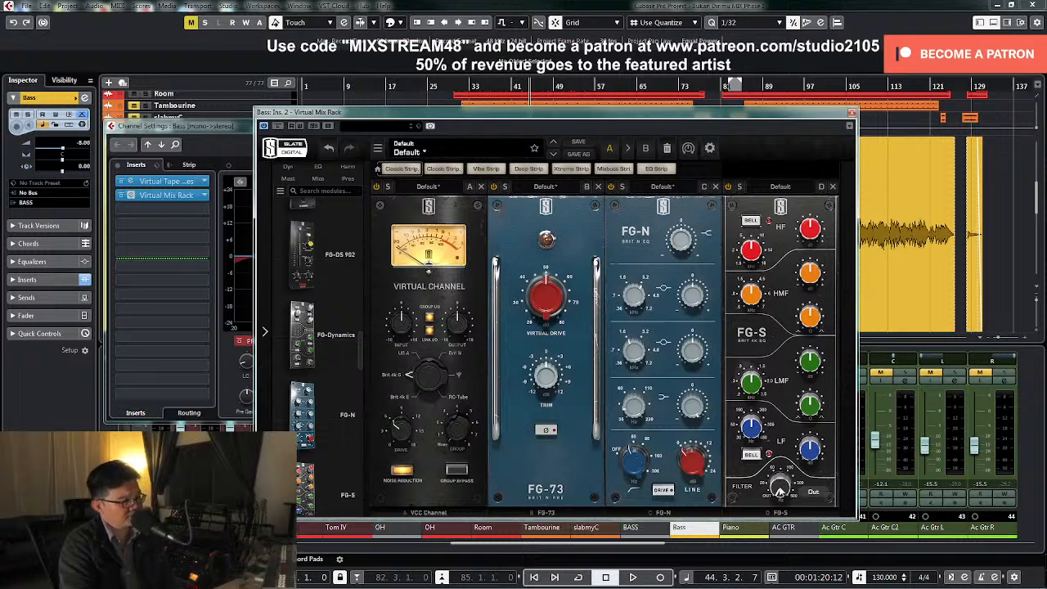
pyautogui.moveTo(781, 488)
pyautogui.mouseDown()
pyautogui.moveTo(774, 461)
pyautogui.moveTo(777, 483)
pyautogui.mouseUp()
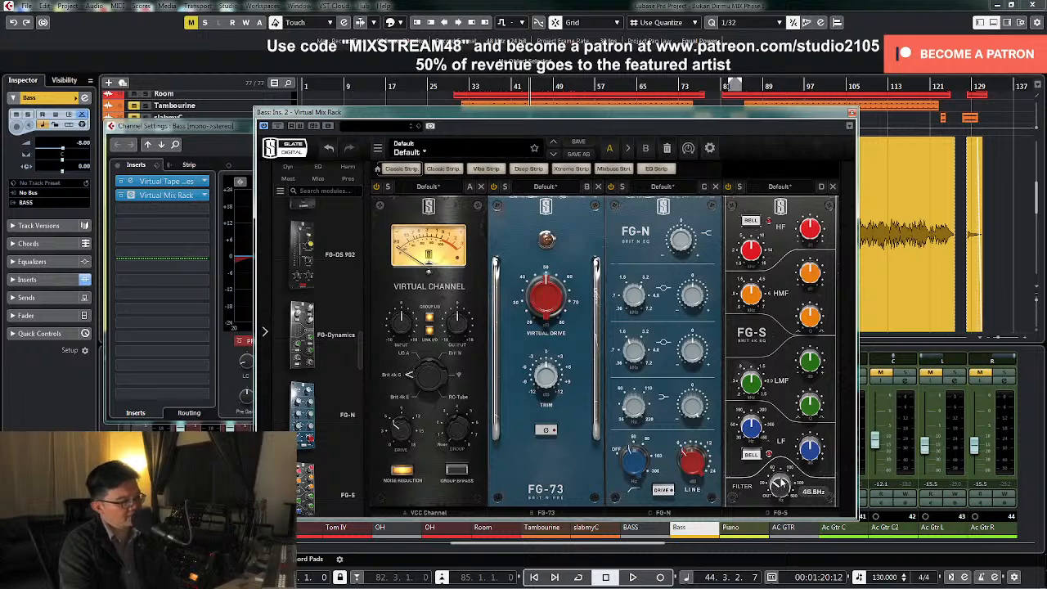
pyautogui.click(807, 493)
pyautogui.write('50')
pyautogui.press('Return')
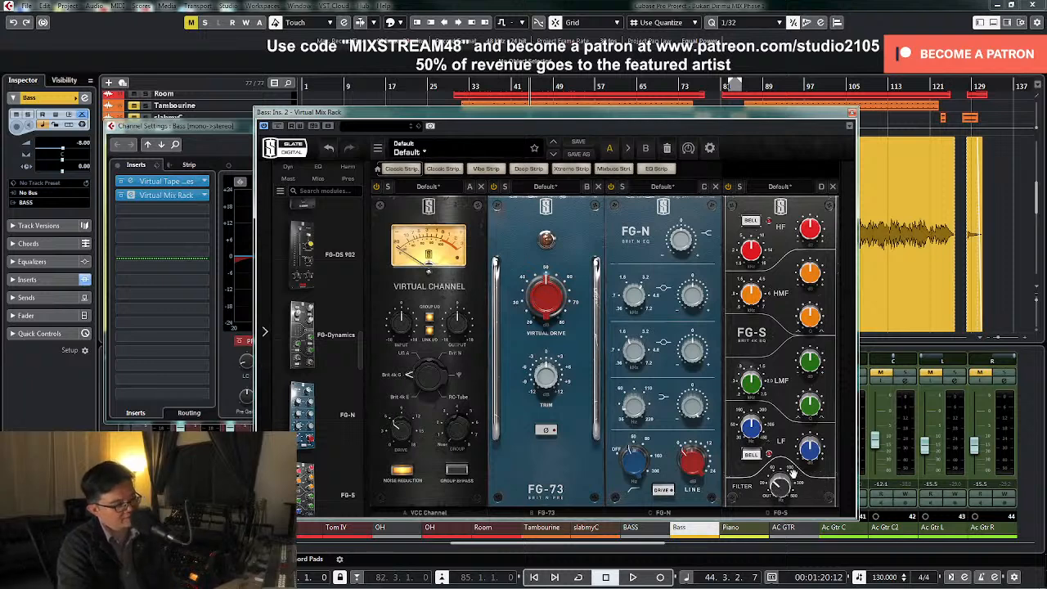
pyautogui.click(753, 455)
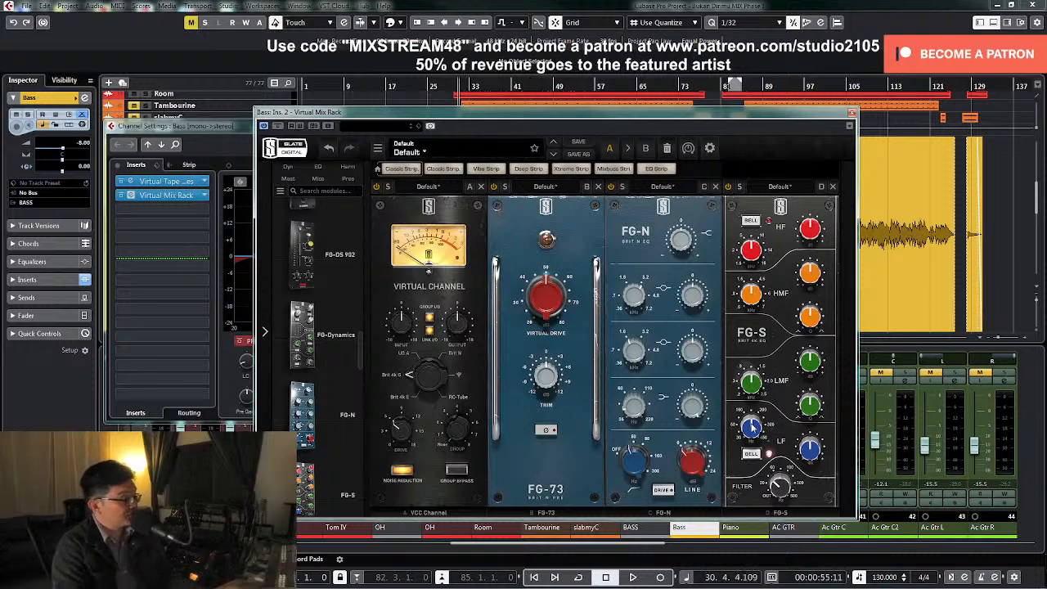
# Play the bass, boost and sweep the FG-S LF band to 255 Hz, and cut that band by about 3 dB
pyautogui.press('space')
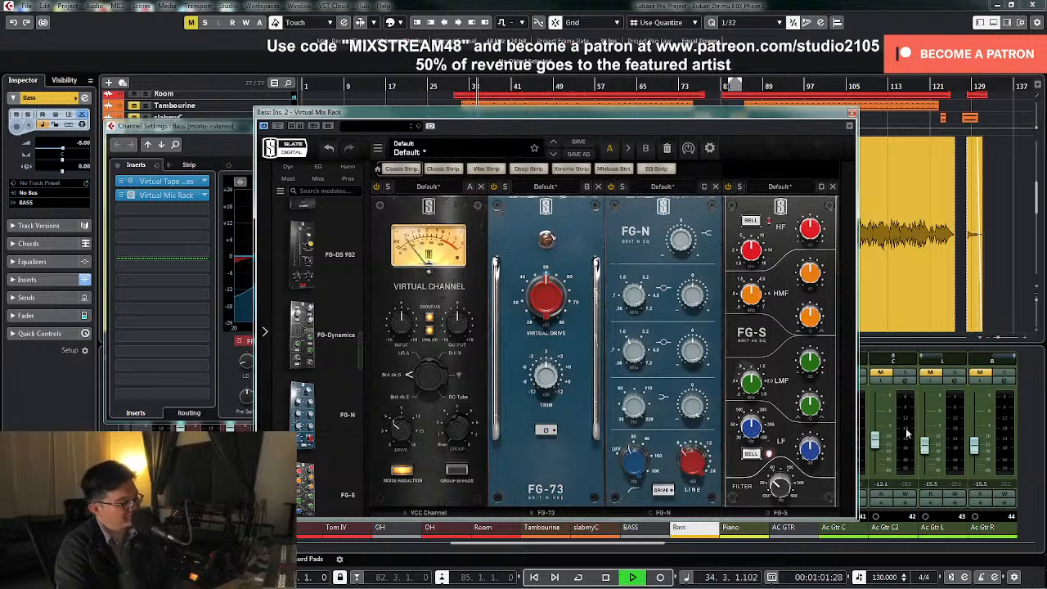
pyautogui.press('space')
pyautogui.moveTo(761, 427)
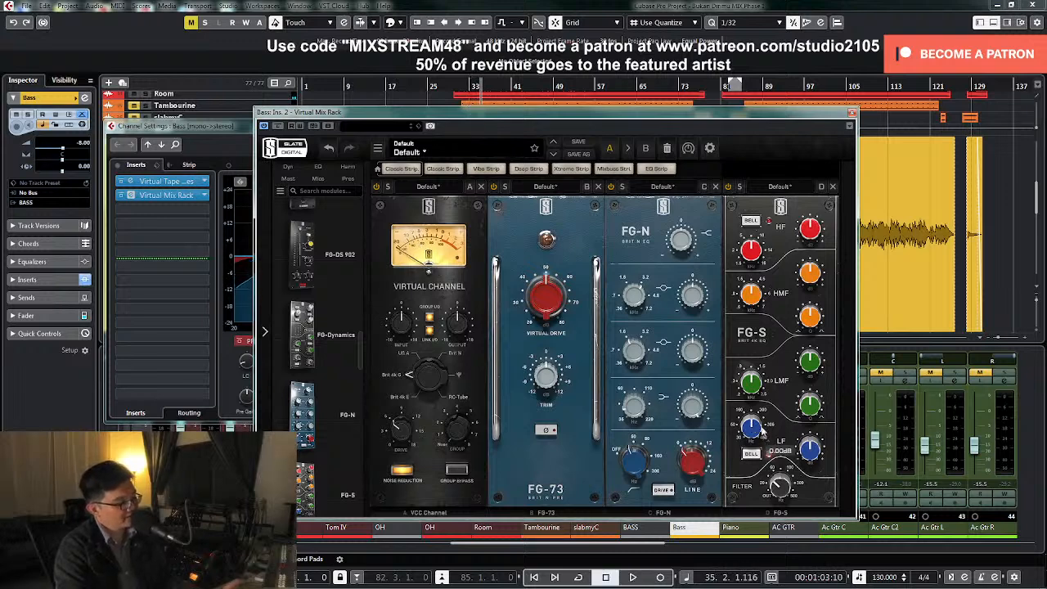
pyautogui.press('space')
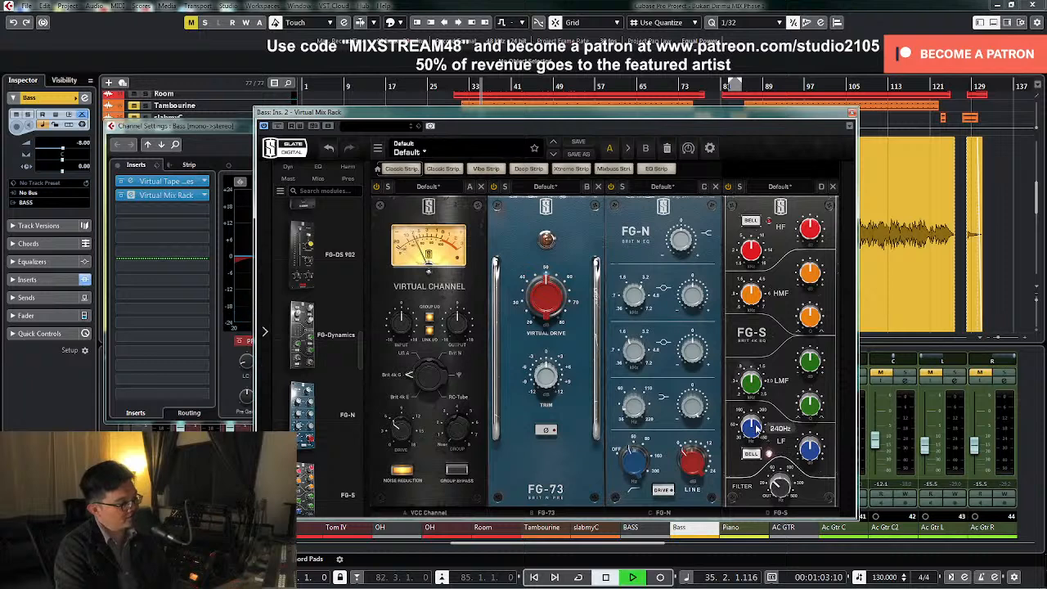
pyautogui.moveTo(809, 453); pyautogui.dragTo(751, 425)
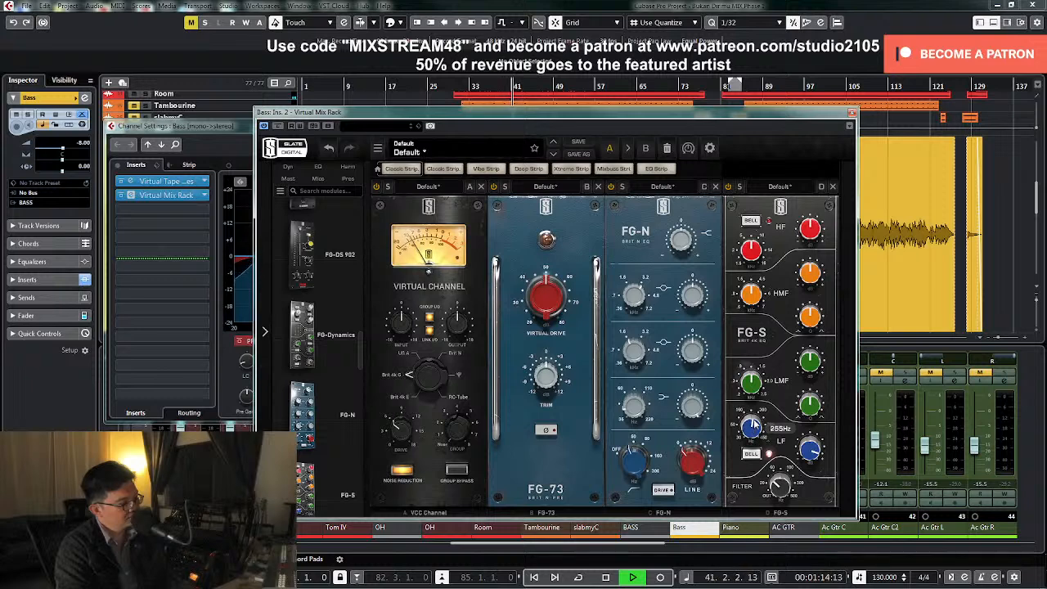
pyautogui.press('space')
pyautogui.press('space')
pyautogui.moveTo(812, 451)
pyautogui.mouseDown()
pyautogui.moveTo(806, 499)
pyautogui.moveTo(806, 446)
pyautogui.mouseUp()
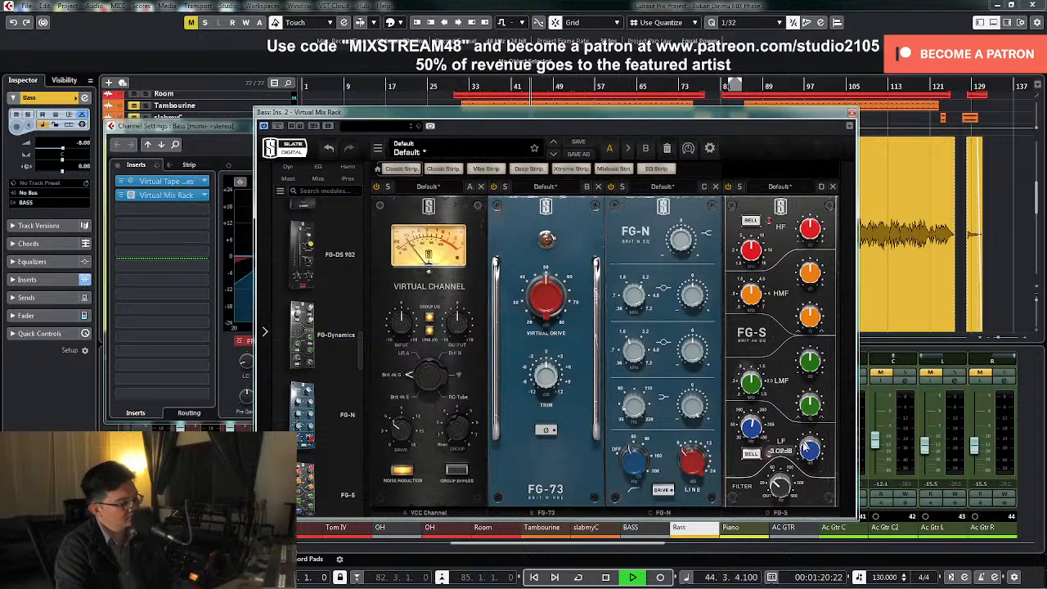
pyautogui.press('space')
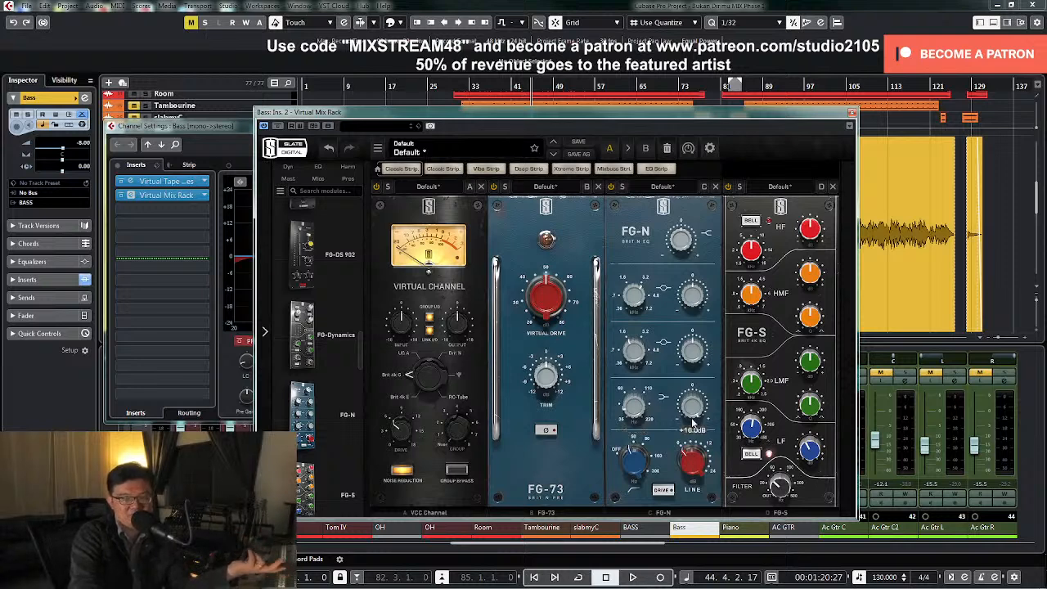
# Close the Virtual Mix Rack and Bass channel windows and lower the Bass fader to -10.0 dB, checking it during playback
pyautogui.moveTo(632, 415)
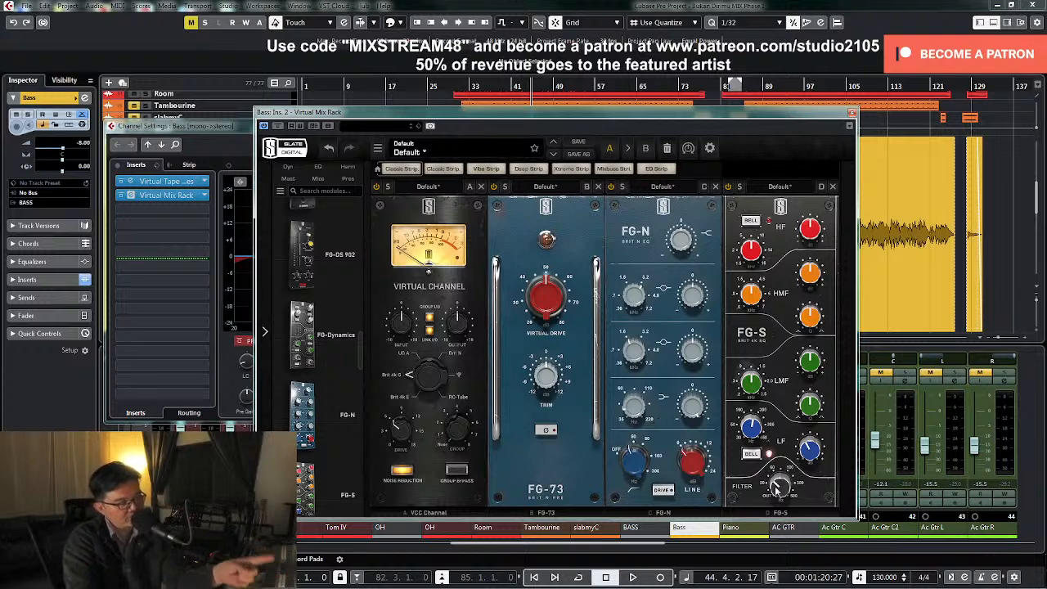
pyautogui.moveTo(777, 488)
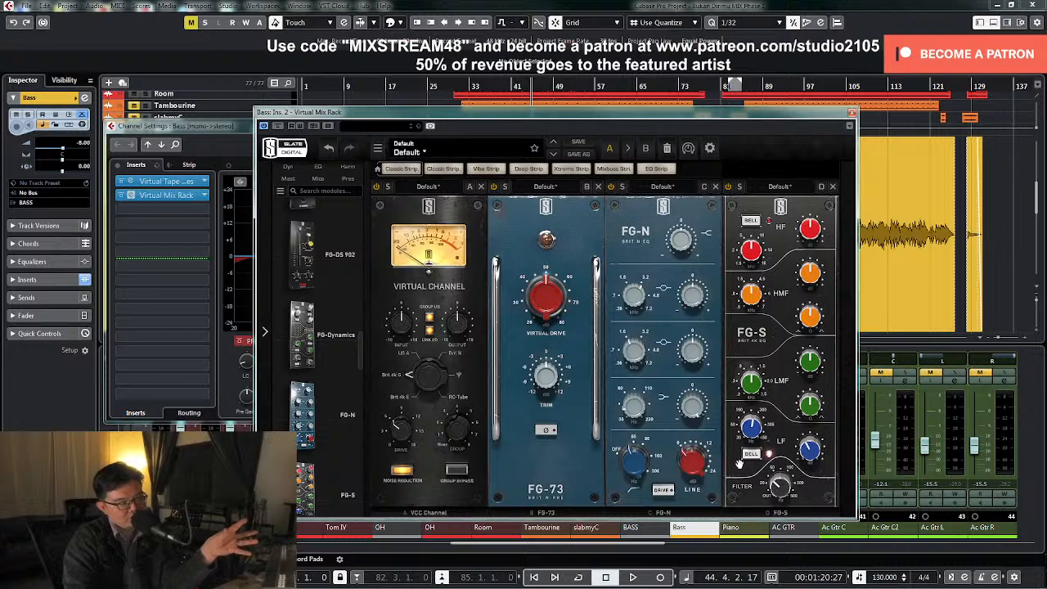
pyautogui.moveTo(746, 421)
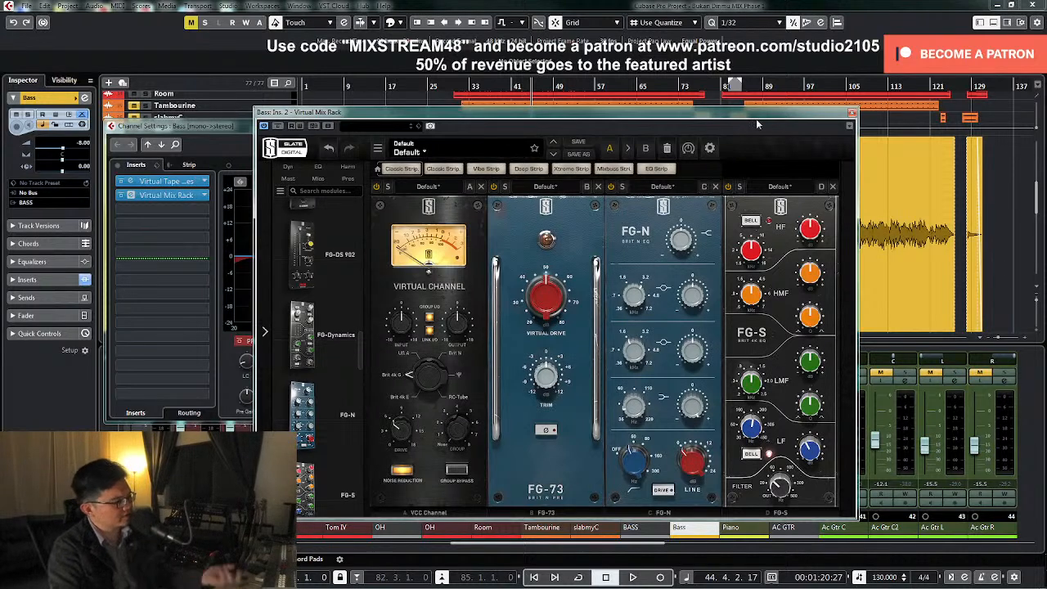
pyautogui.click(852, 112)
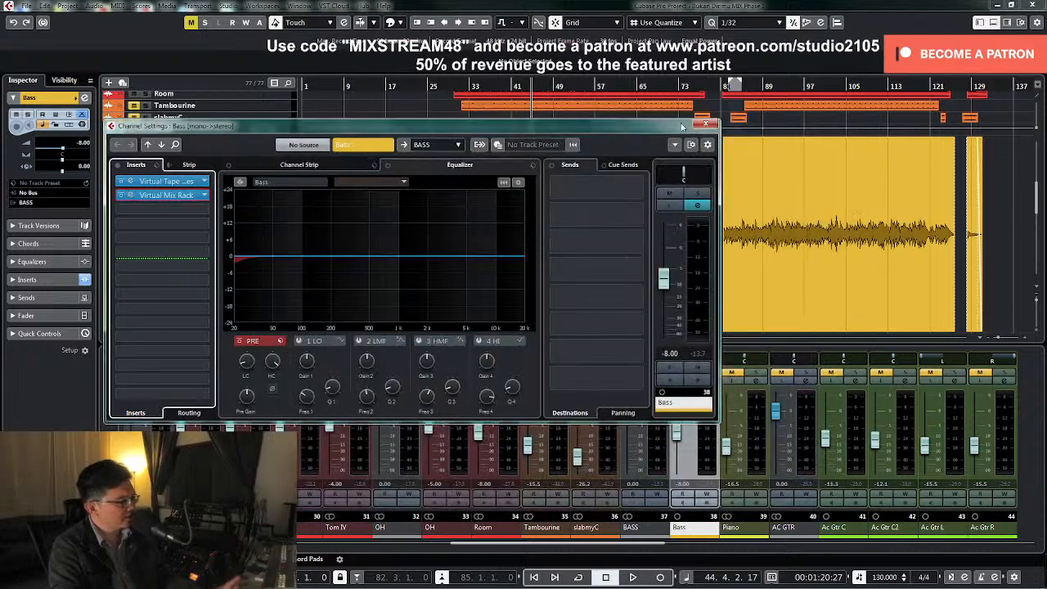
pyautogui.click(705, 125)
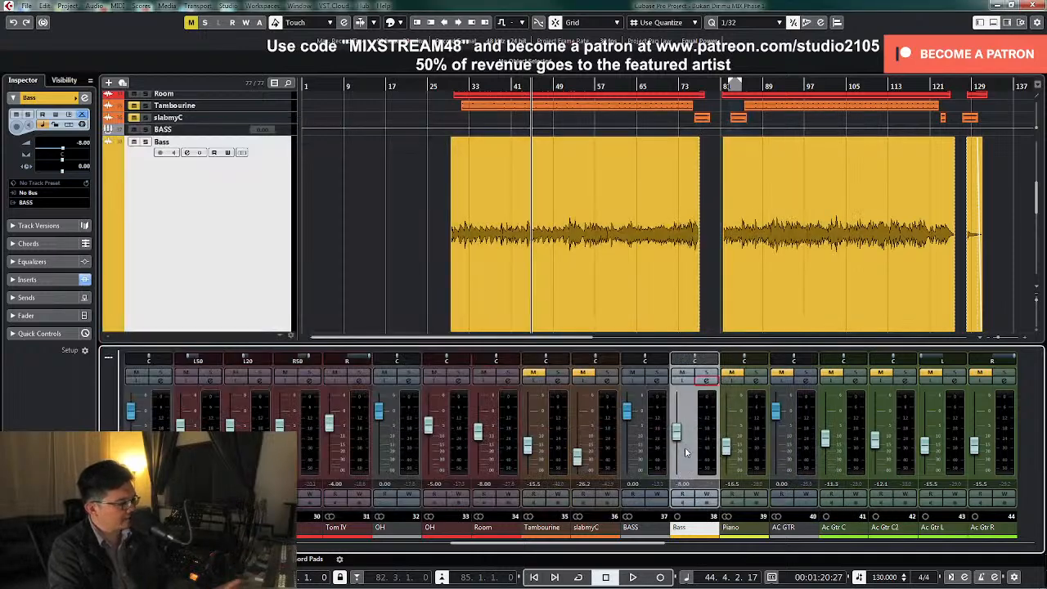
pyautogui.moveTo(678, 442); pyautogui.dragTo(680, 445)
pyautogui.press('space')
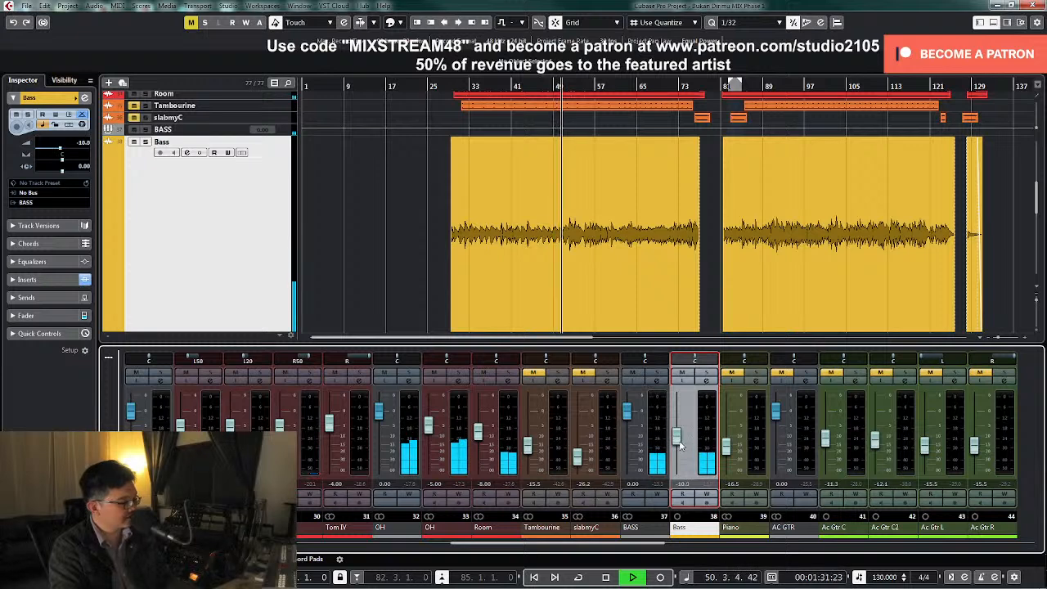
pyautogui.press('space')
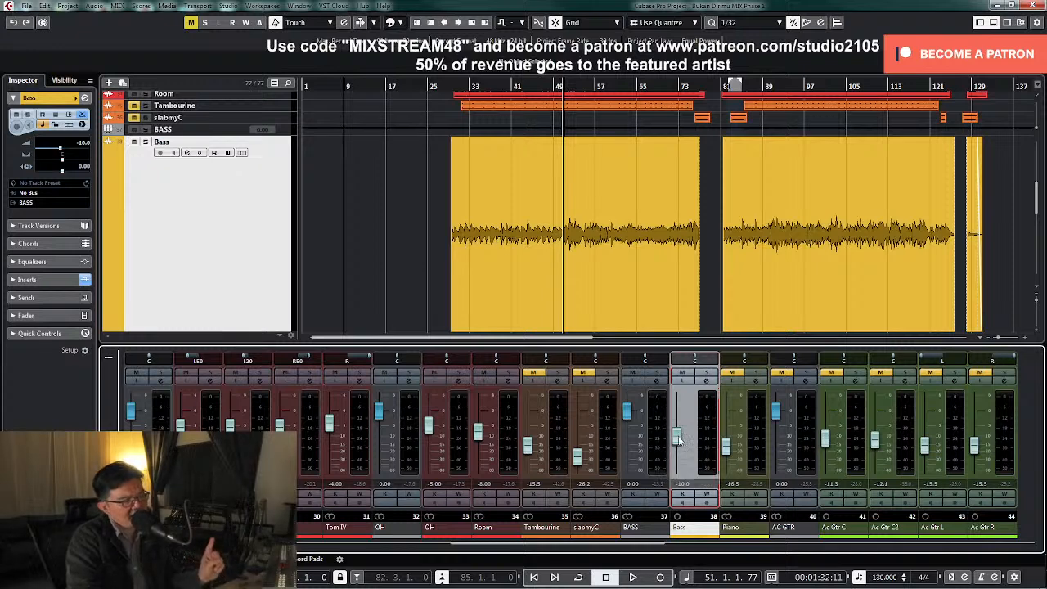
# Open the BASS group's channel settings, activate the C4 Stereo insert and open its editor
pyautogui.click(657, 381)
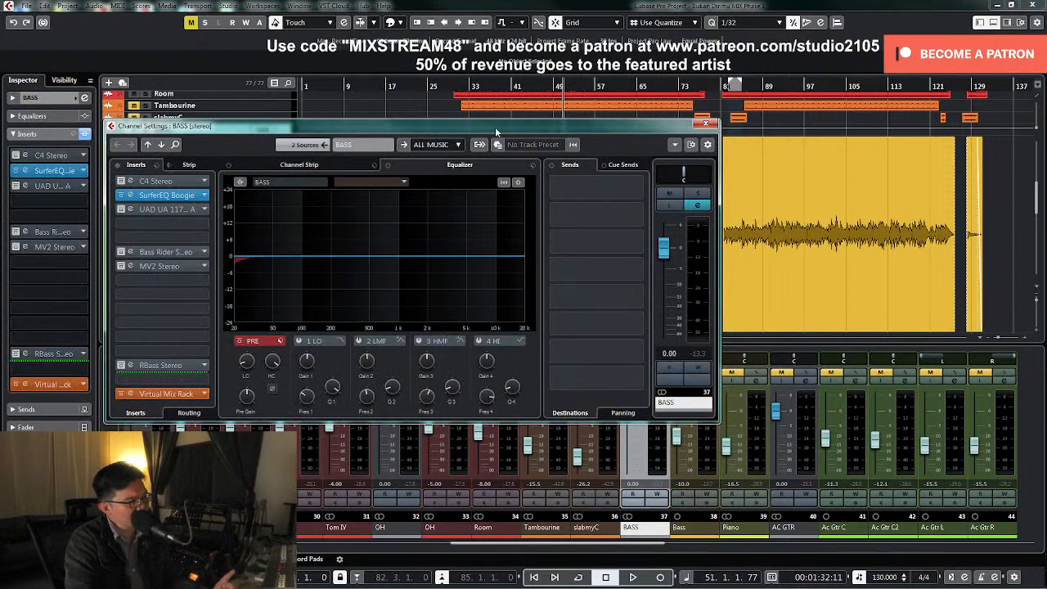
pyautogui.moveTo(495, 131); pyautogui.dragTo(651, 138)
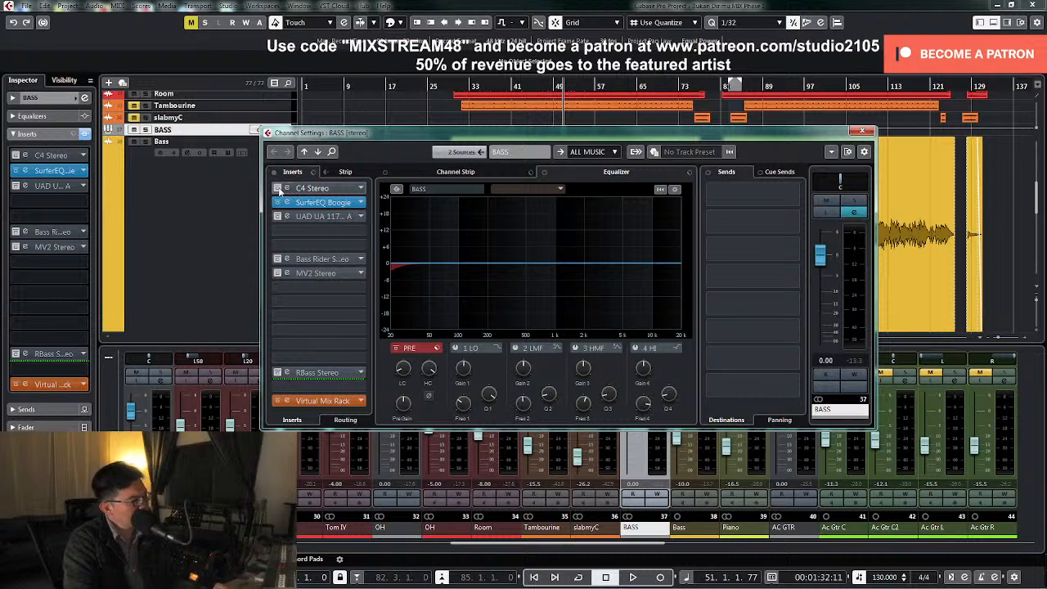
pyautogui.keyDown('shift'); pyautogui.click(282, 192); pyautogui.keyUp('shift')
pyautogui.click(330, 194)
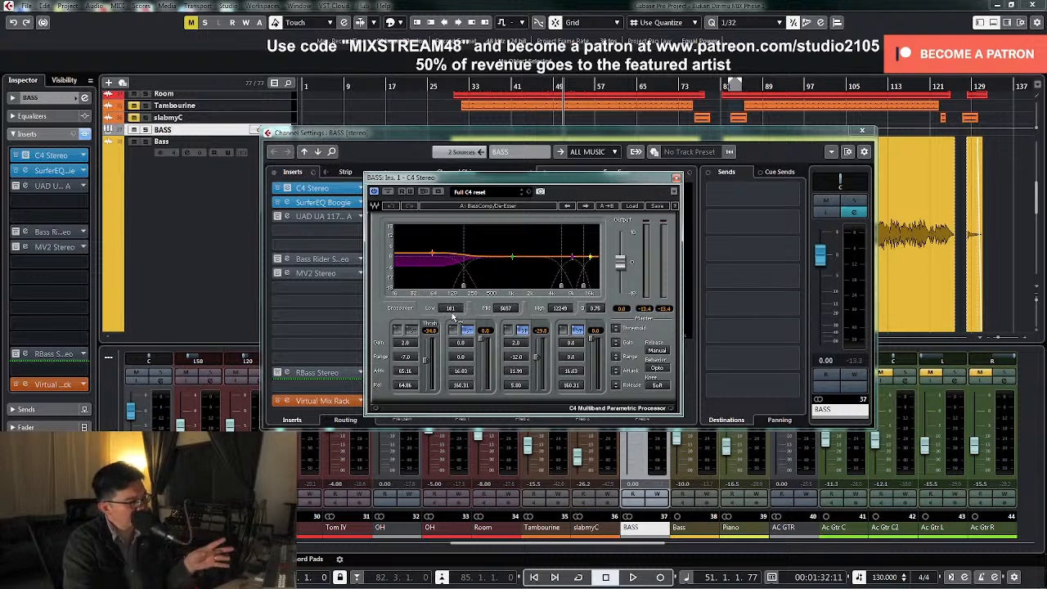
# Audition the C4's low band on its own with the BASS group soloed
pyautogui.click(398, 331)
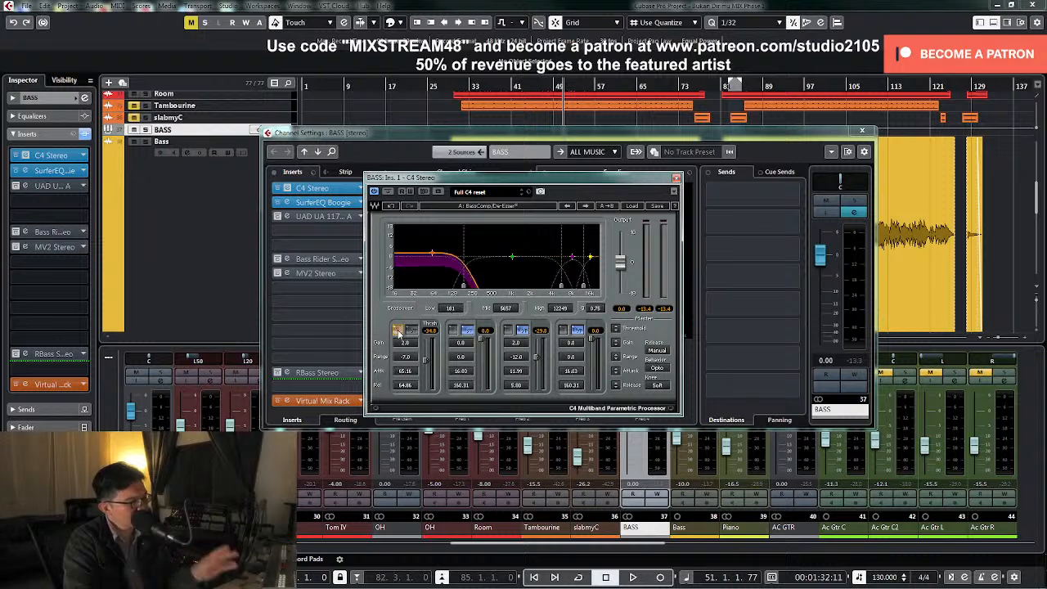
pyautogui.press('space')
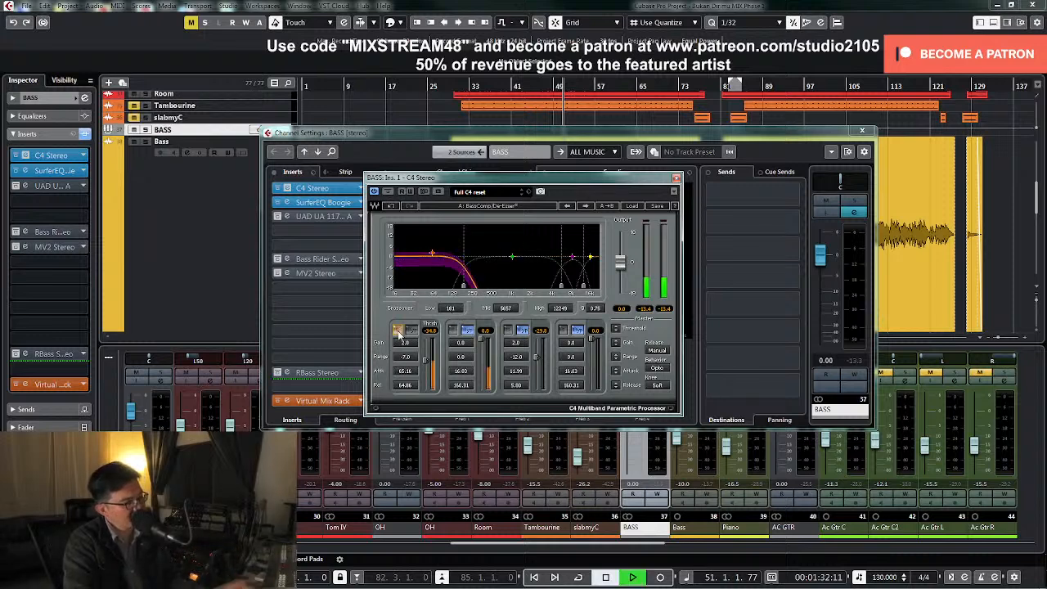
pyautogui.click(852, 201)
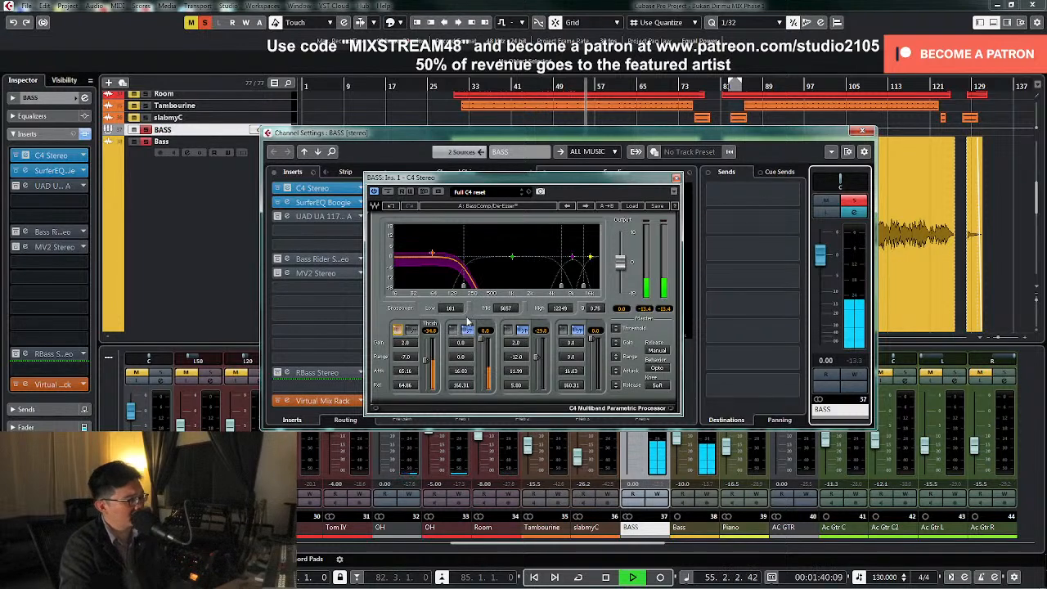
pyautogui.press('space')
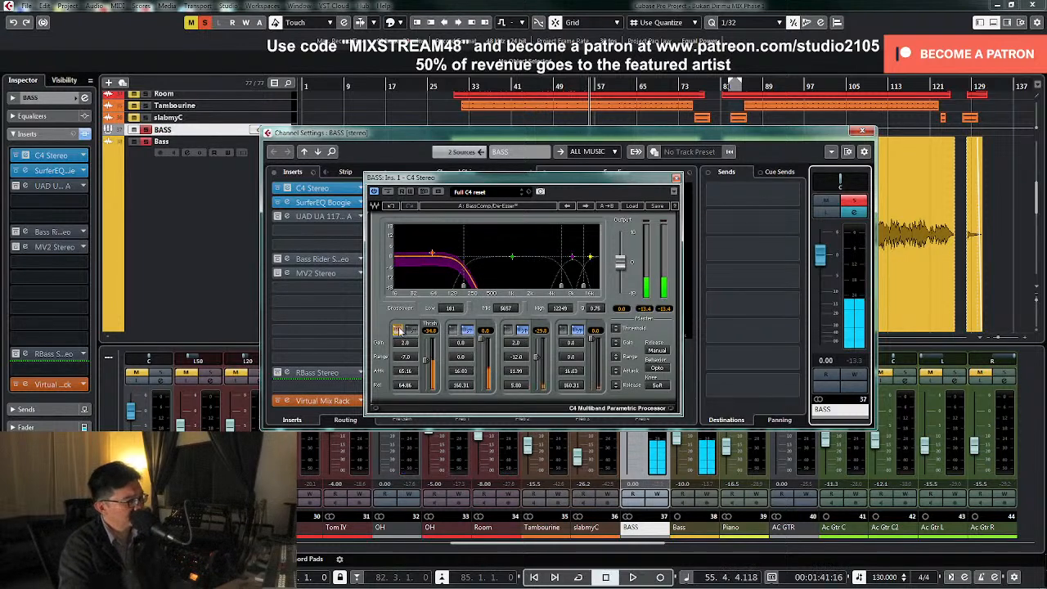
# Audition the C4's three upper bands during playback and release their solos
pyautogui.click(454, 330)
pyautogui.press('space')
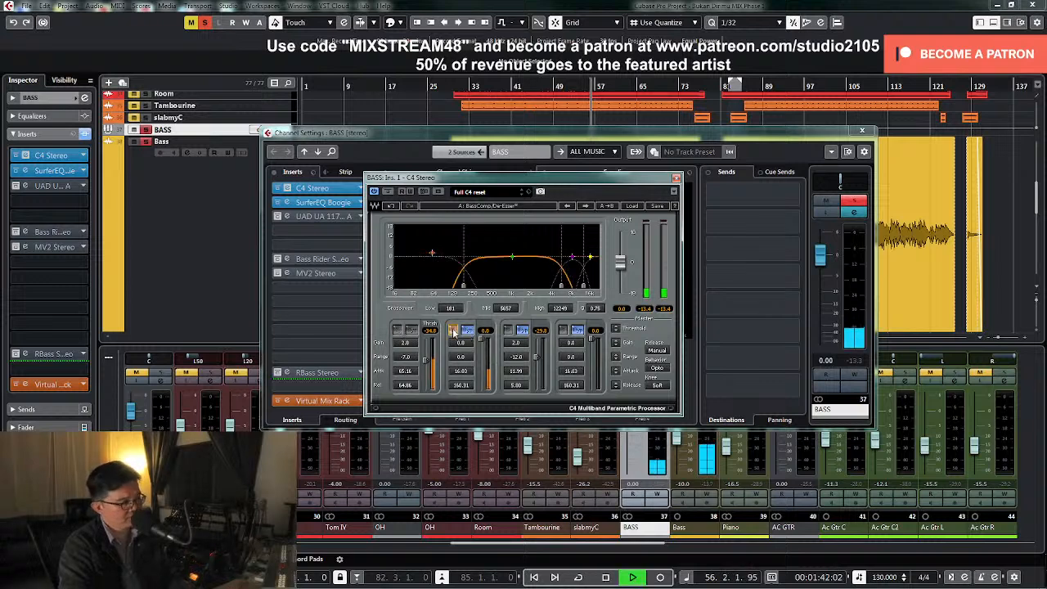
pyautogui.click(508, 330)
pyautogui.click(563, 331)
pyautogui.click(563, 330)
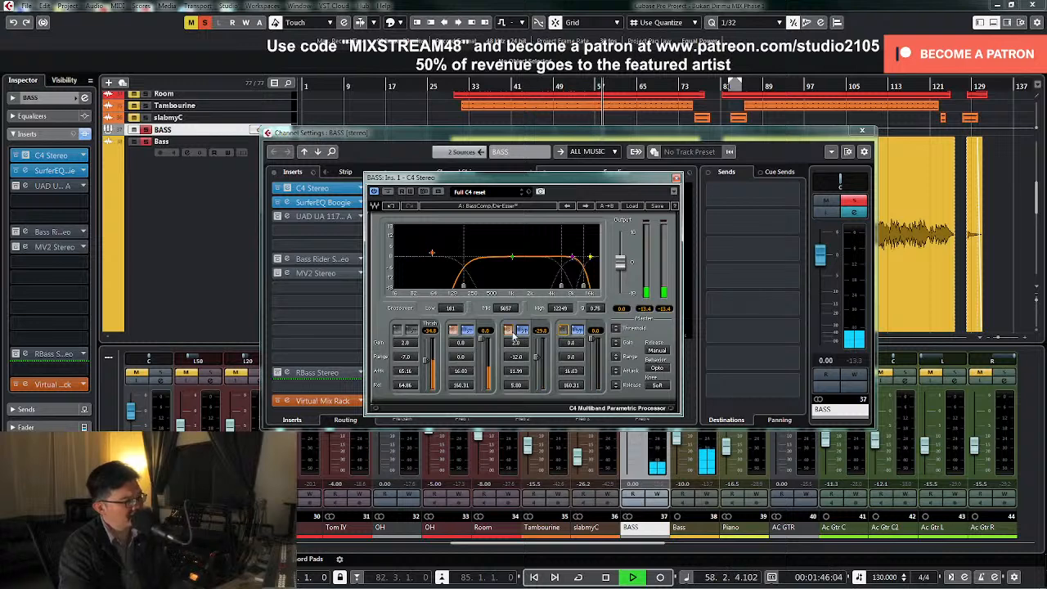
pyautogui.click(509, 331)
pyautogui.press('space')
pyautogui.click(454, 331)
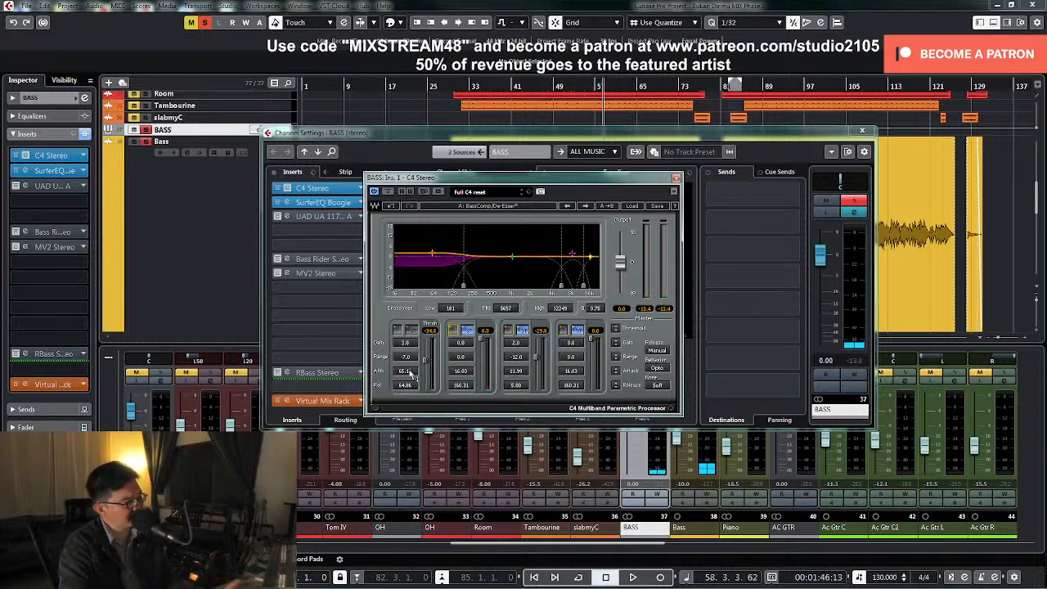
# Set the C4 low band's threshold to -37.6 during playback and check it unsoloed in the mix before closing the editor
pyautogui.press('space')
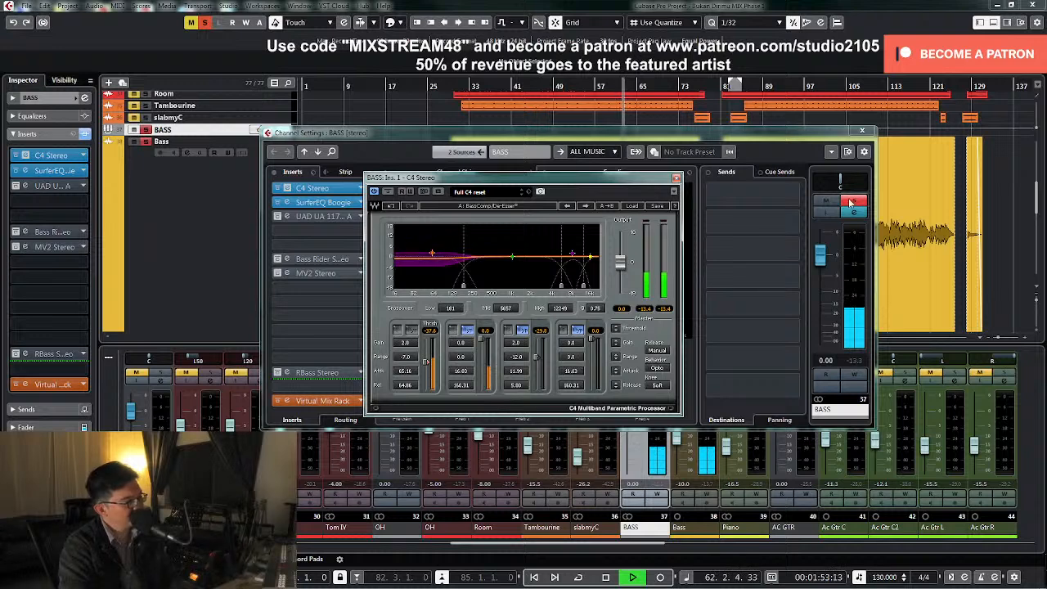
pyautogui.click(862, 130)
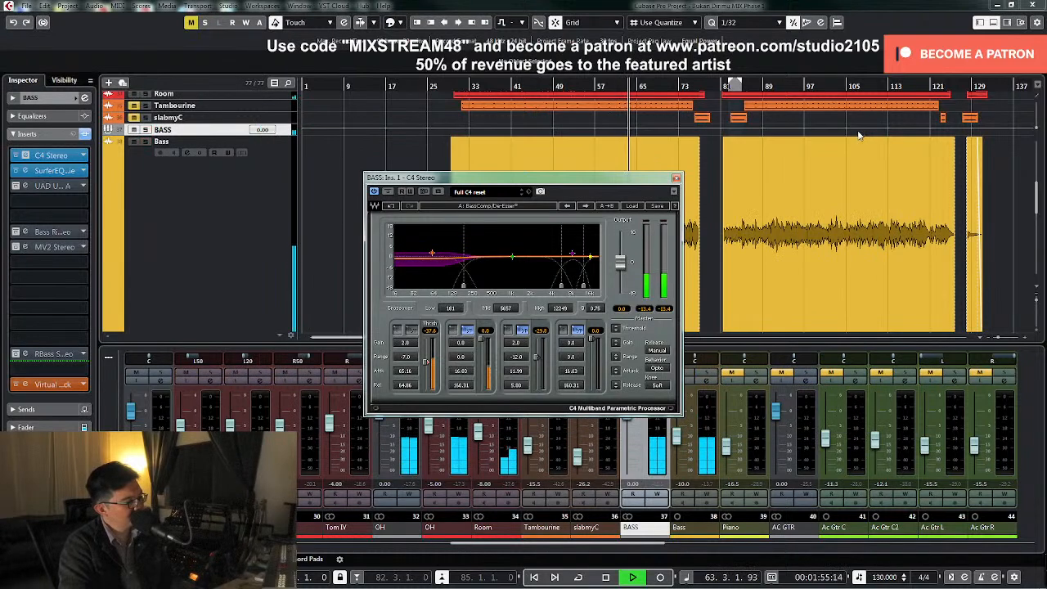
pyautogui.press('space')
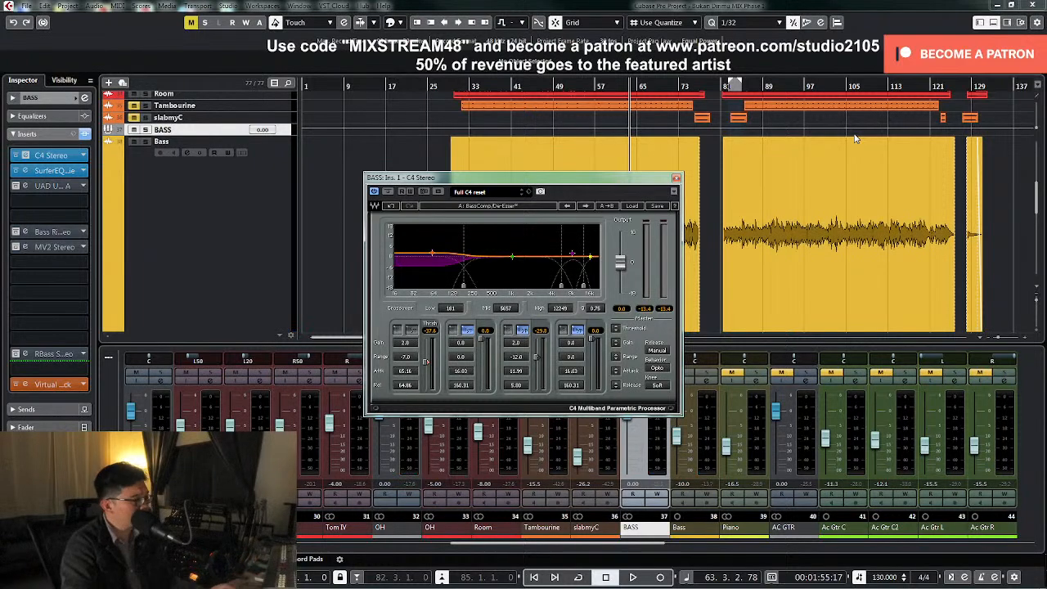
pyautogui.press('space')
pyautogui.click(675, 178)
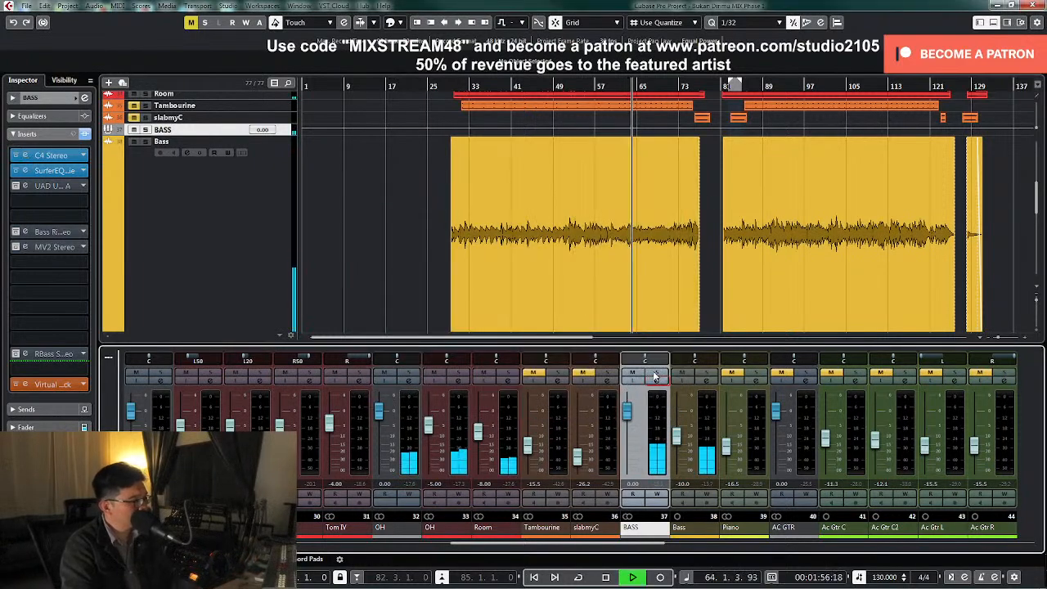
# Solo the BASS group, open its SurferEQ Boogie insert and watch the pitch tracking during playback
pyautogui.press('space')
pyautogui.click(656, 380)
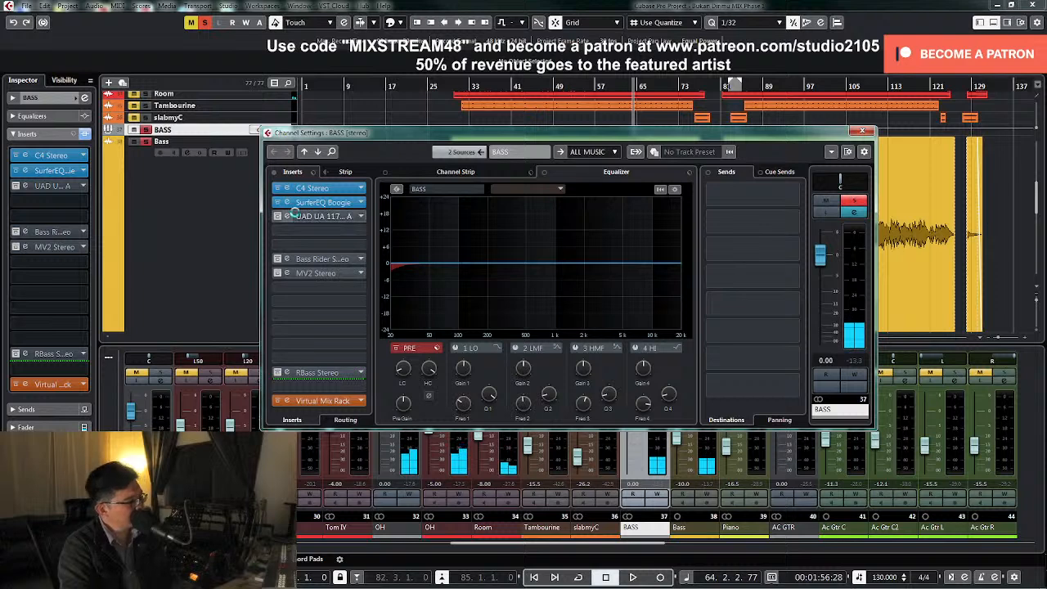
pyautogui.click(319, 204)
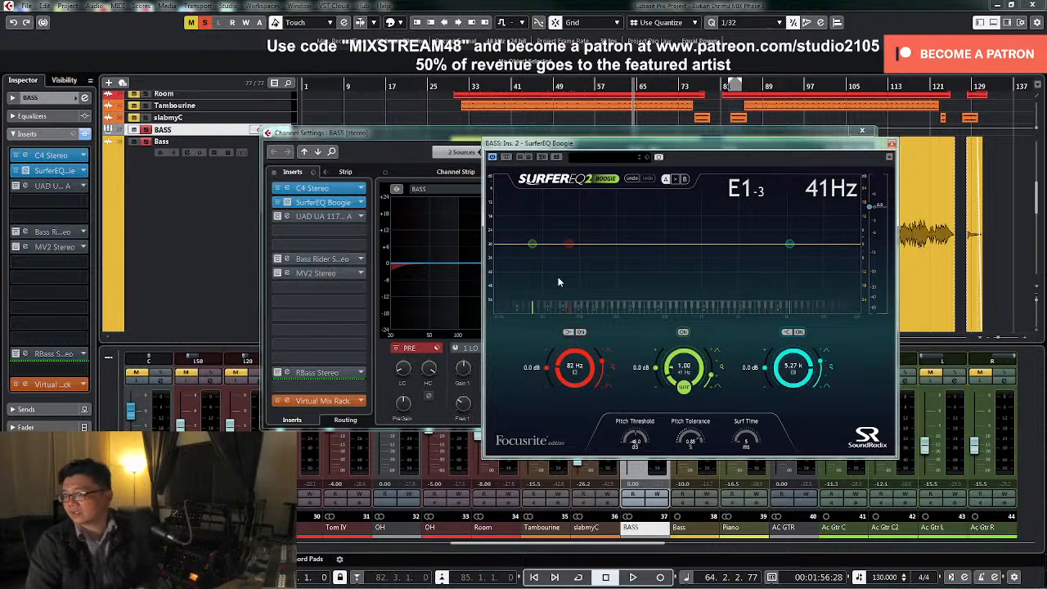
pyautogui.press('space')
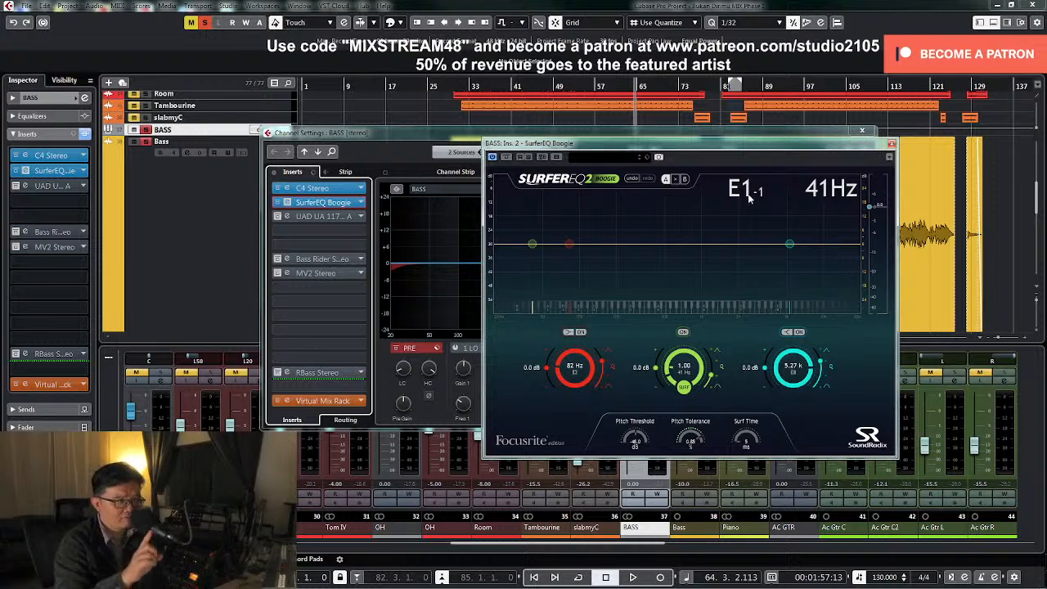
pyautogui.press('space')
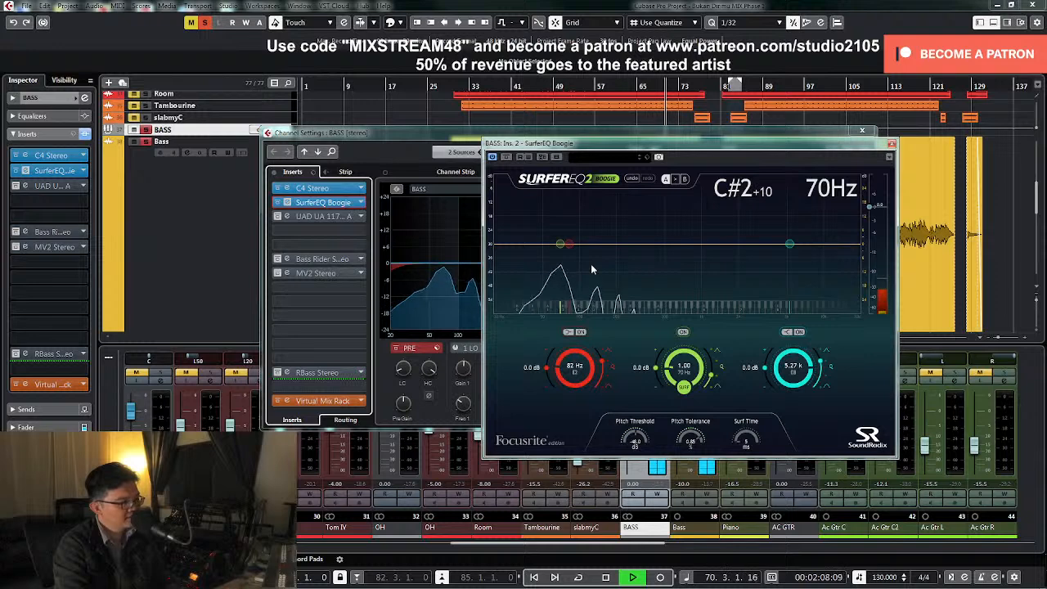
# Raise the surfing middle band's harmonic multiplier to 5.00 in the SurferEQ and adjust its Q
pyautogui.press('space')
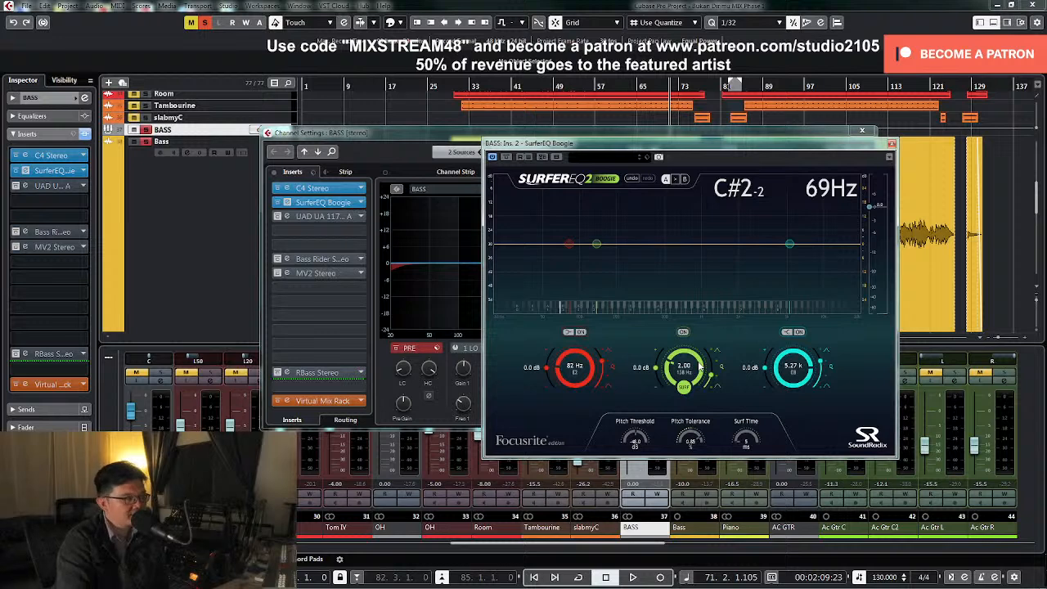
pyautogui.press('KP_Subtract')
pyautogui.press('space')
pyautogui.press('space')
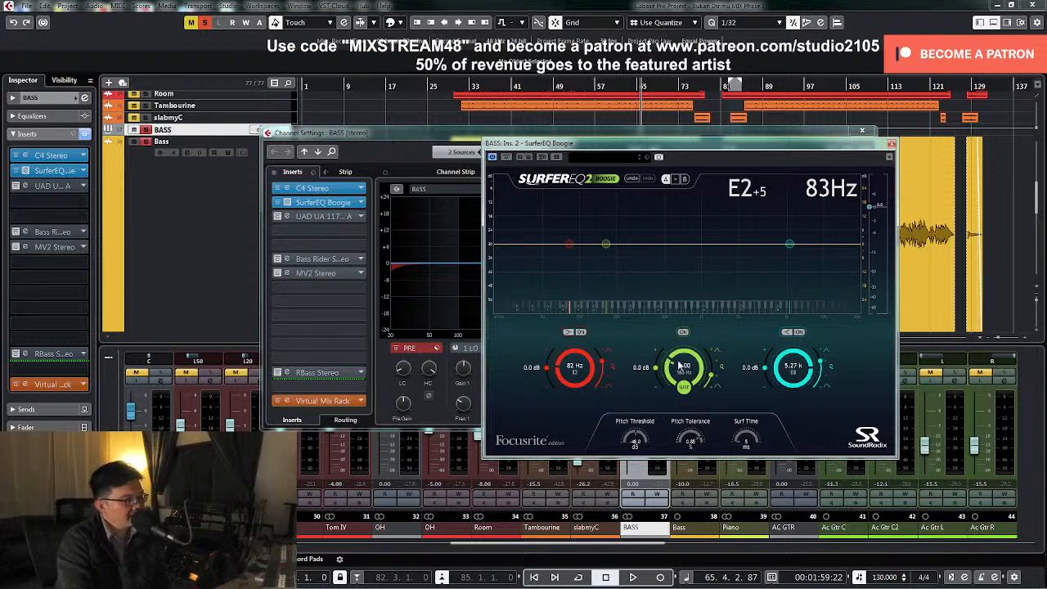
pyautogui.scroll(1, 677, 360)
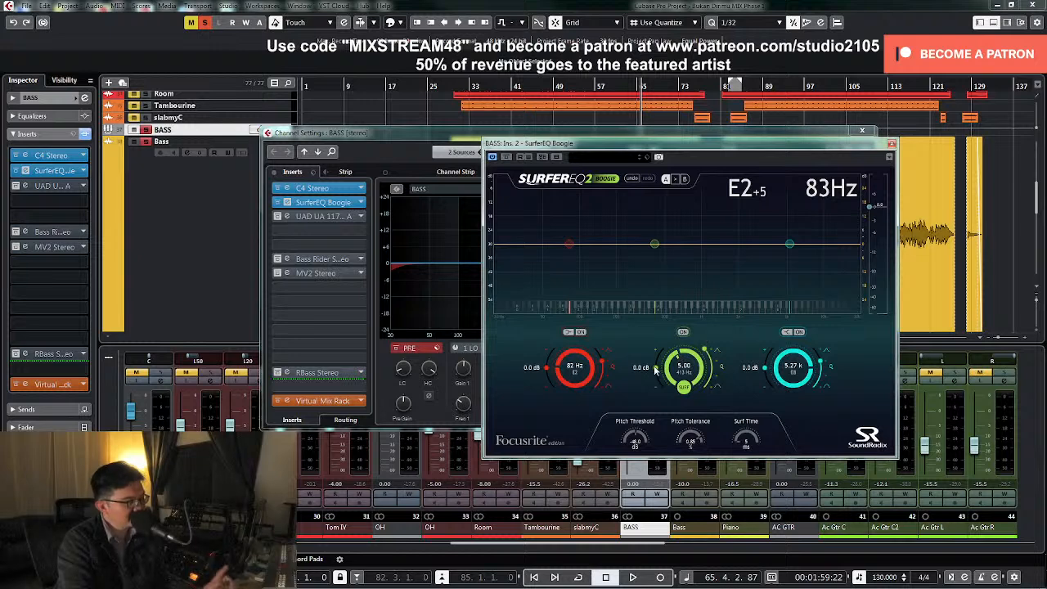
# Audition the surfing band with a 13.8 dB boost, settling on a cut of about -2.5 dB during soloed playback
pyautogui.press('space')
pyautogui.moveTo(655, 369); pyautogui.dragTo(665, 350)
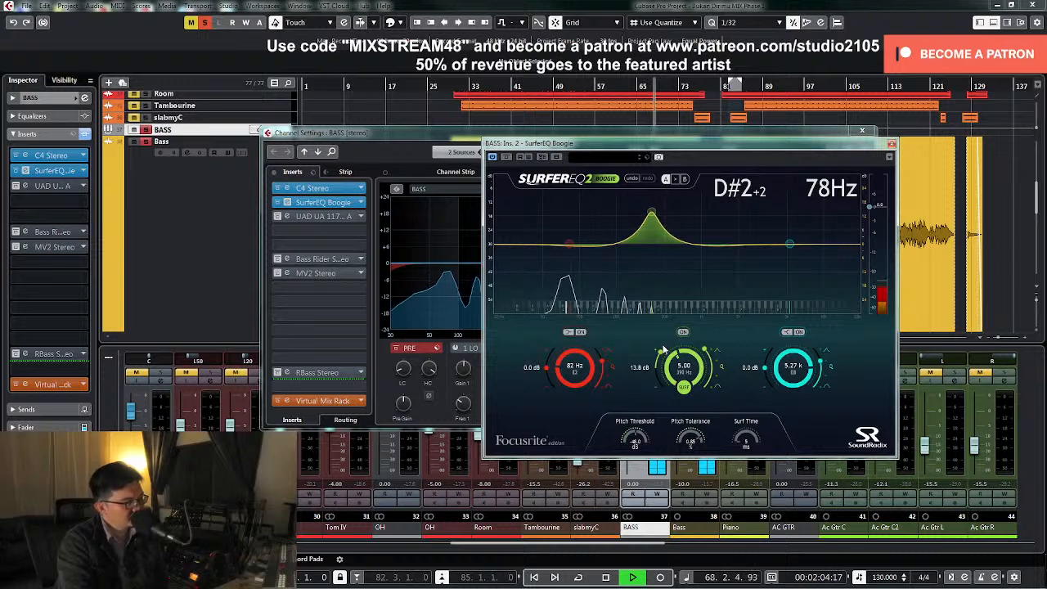
pyautogui.press('space')
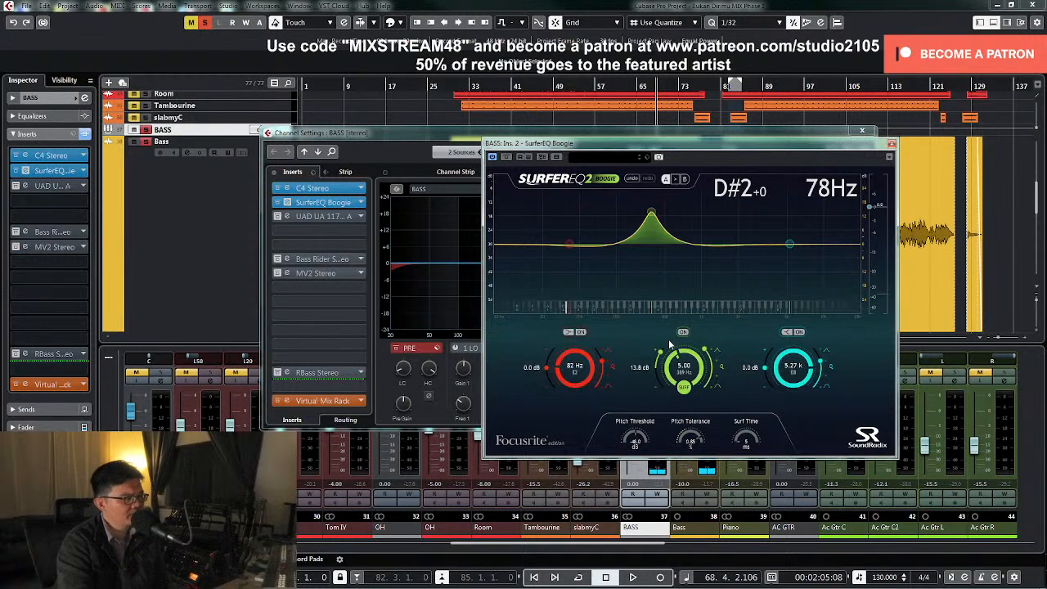
pyautogui.moveTo(661, 353); pyautogui.dragTo(656, 374)
pyautogui.press('space')
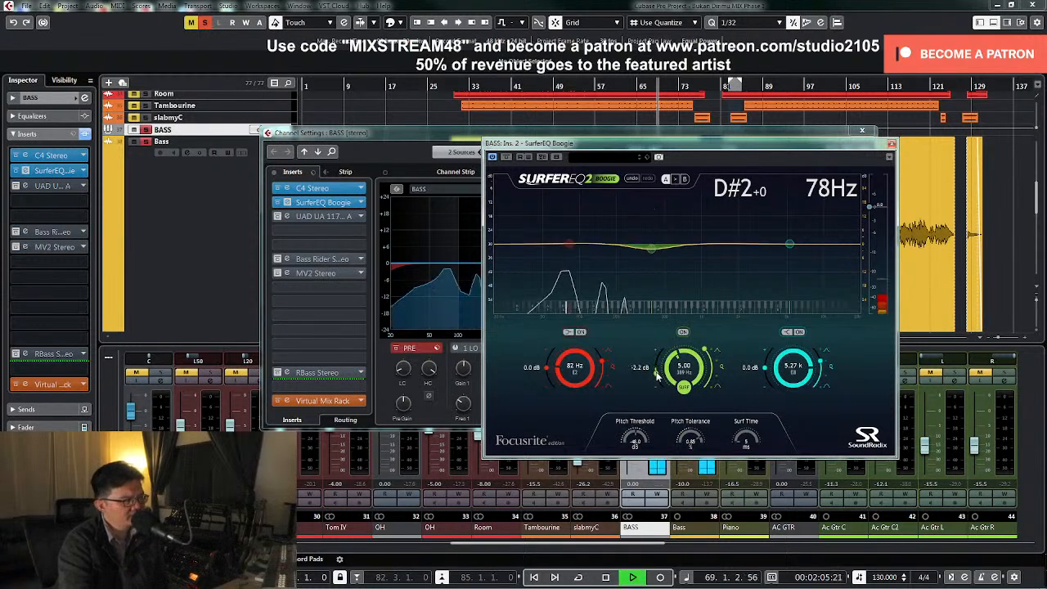
pyautogui.press('space')
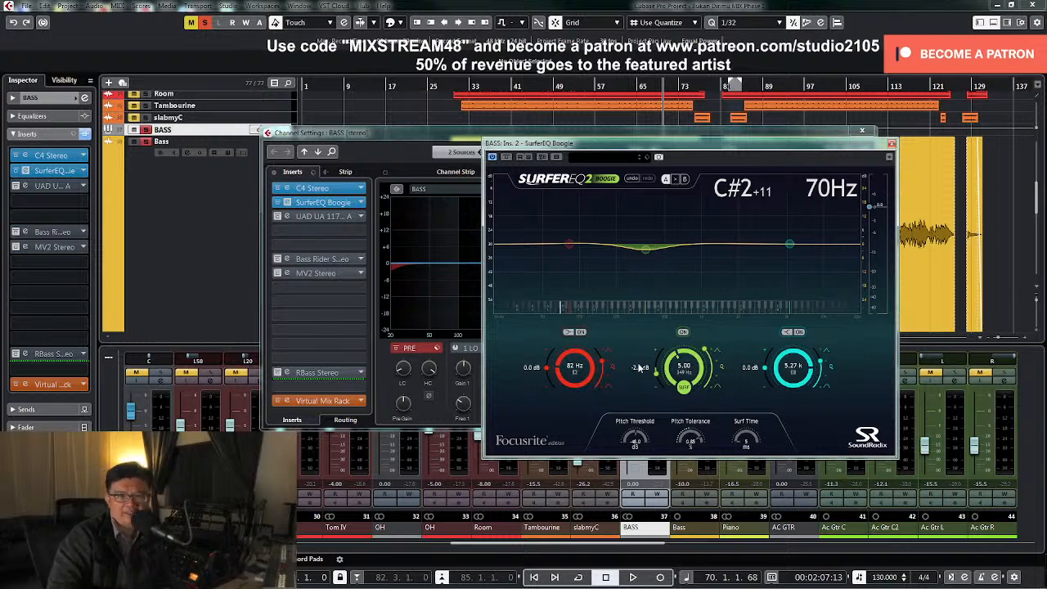
# Close the SurferEQ editor and release the BASS group's solo to check the bass in the full mix
pyautogui.press('space')
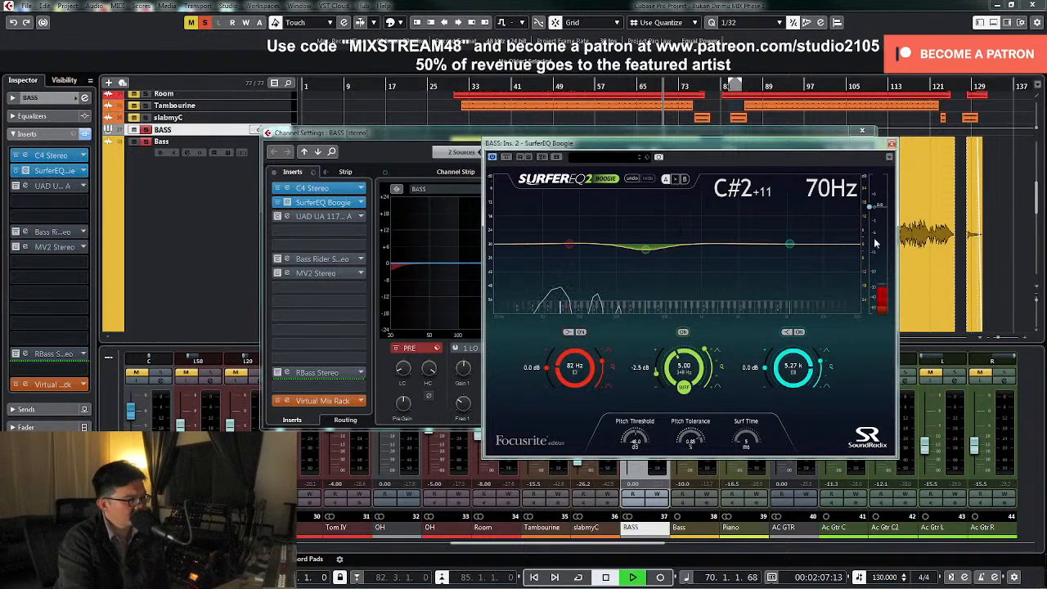
pyautogui.click(891, 145)
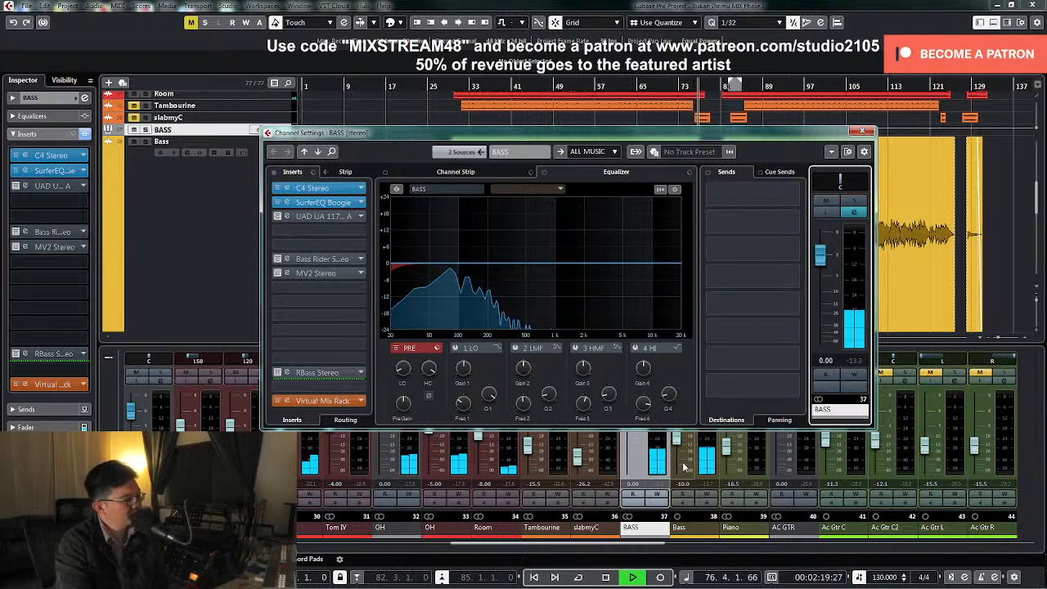
pyautogui.press('space')
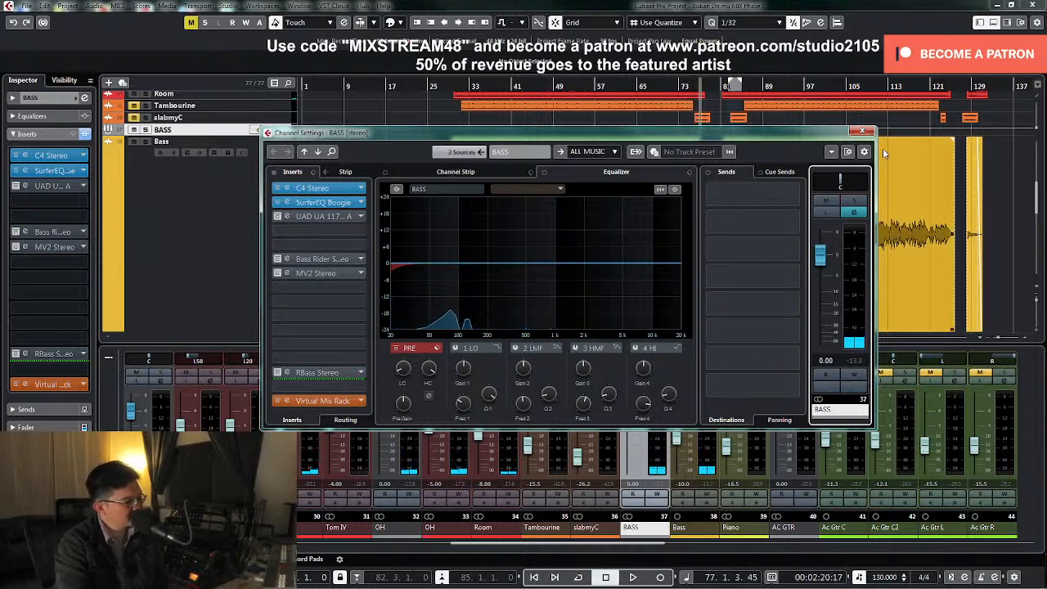
# Activate the BASS group's UAD UA 1176 Rev A insert and play from about bar 30, comparing with the unit switched off
pyautogui.click(315, 217)
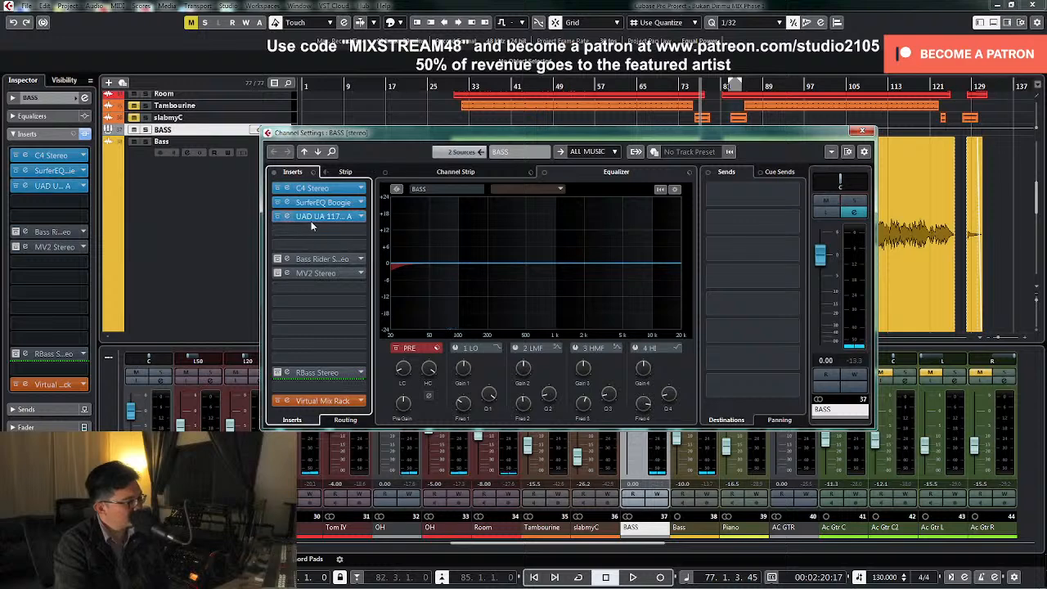
pyautogui.click(766, 283)
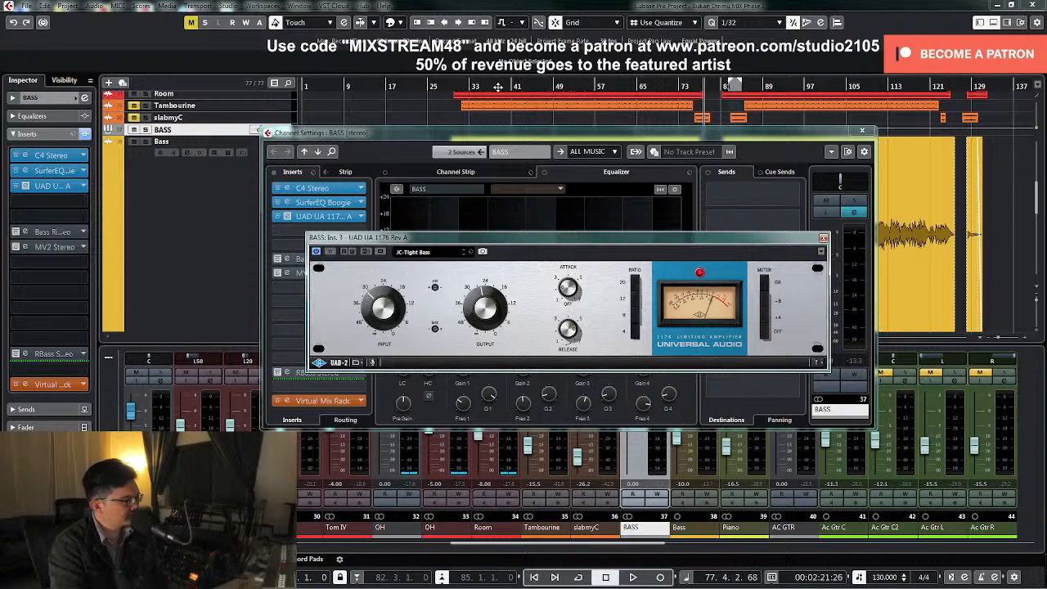
pyautogui.click(456, 86)
pyautogui.press('space')
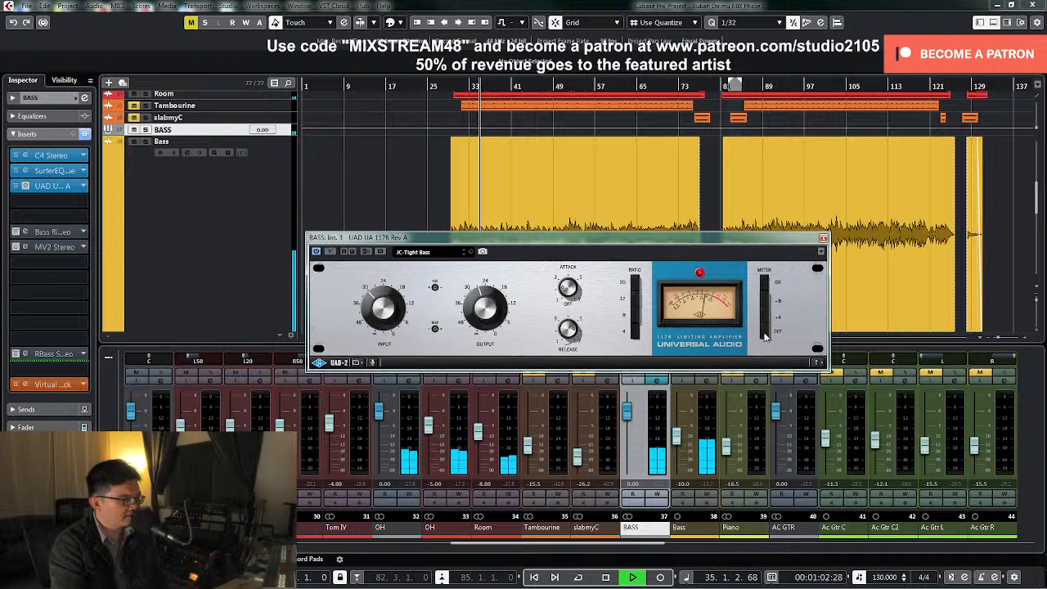
pyautogui.click(764, 334)
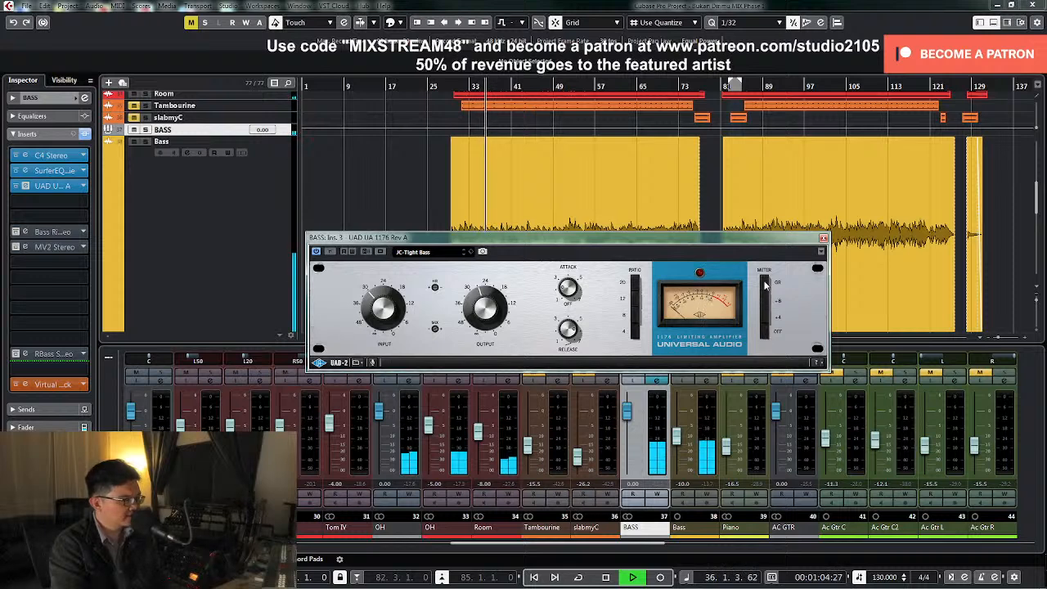
pyautogui.click(823, 238)
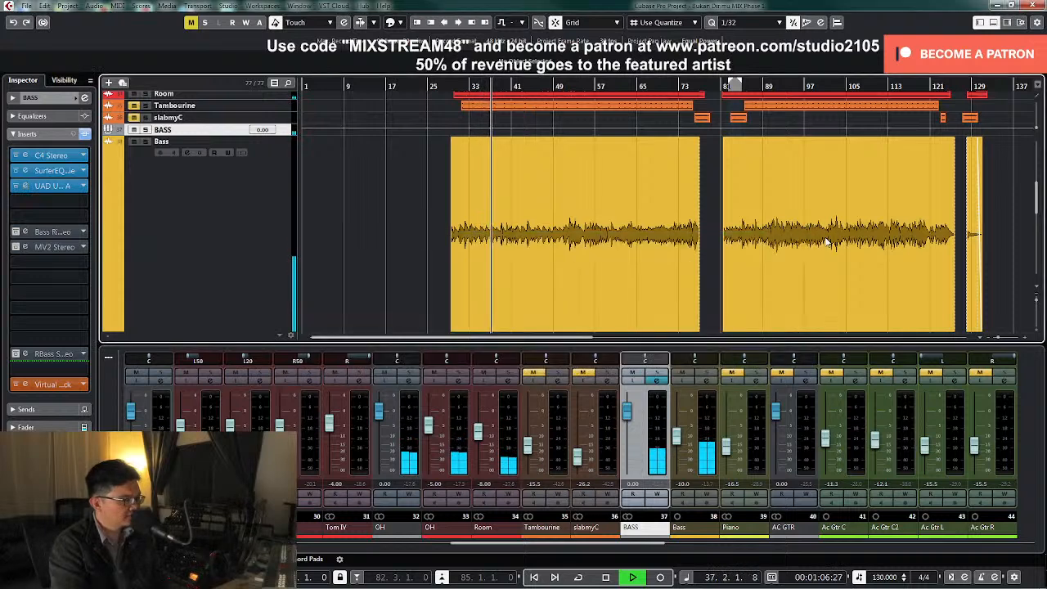
# Reopen the BASS group's channel settings, open the Bass Rider Stereo insert and take it out of bypass
pyautogui.click(656, 380)
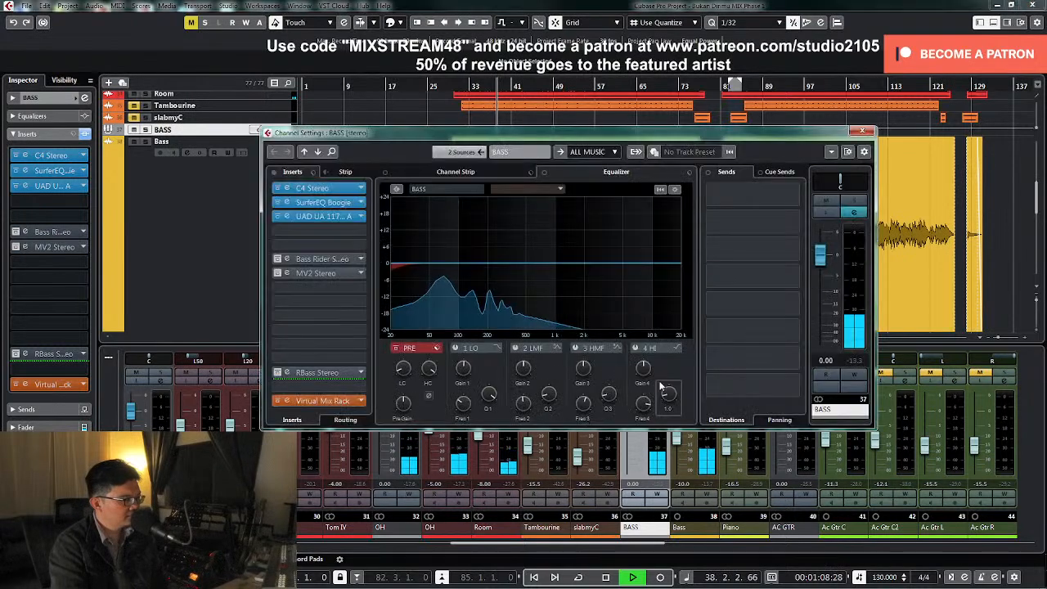
pyautogui.press('space')
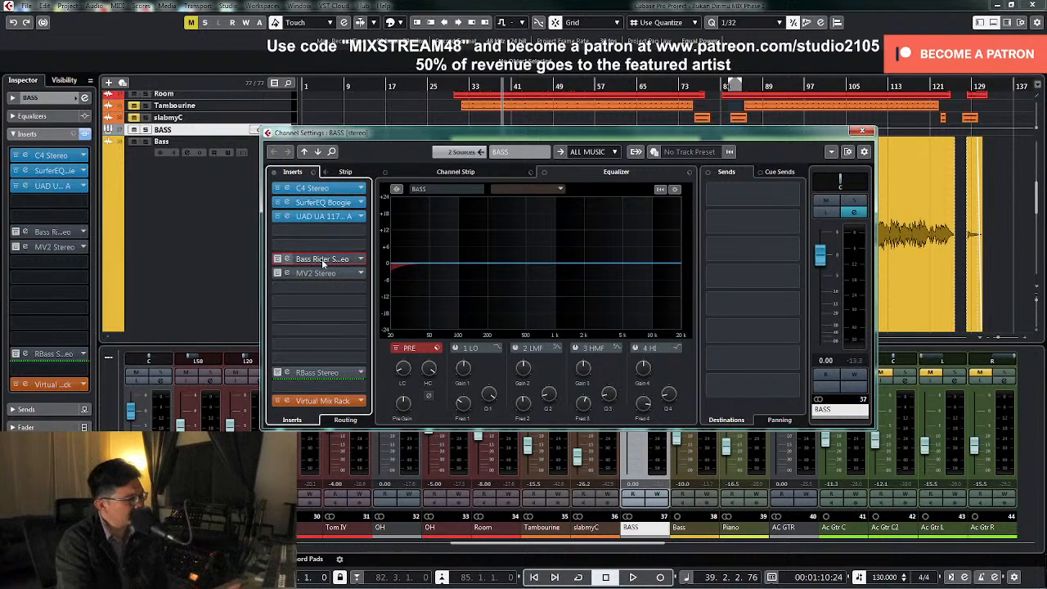
pyautogui.click(322, 258)
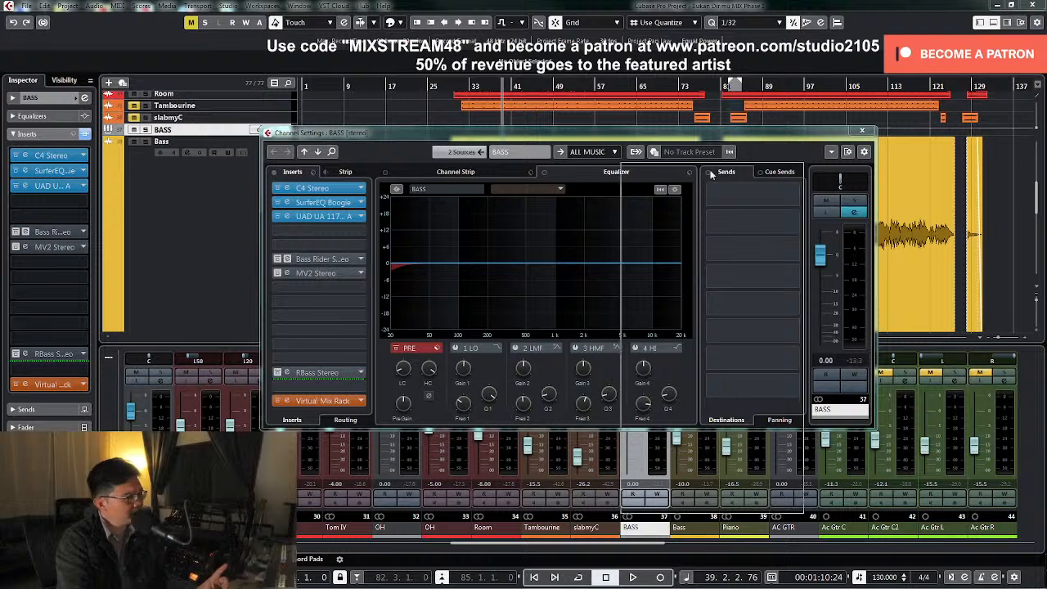
pyautogui.click(440, 166)
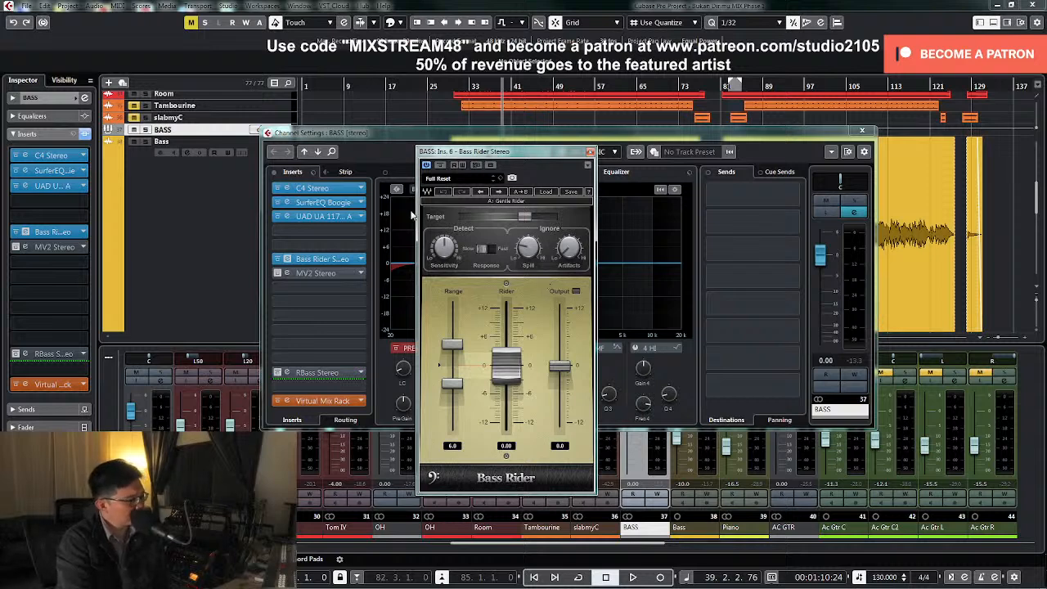
# Lower the Bass Rider's Target level and compare the bypassed and active sound during playback before closing its editor
pyautogui.moveTo(523, 216); pyautogui.dragTo(497, 216)
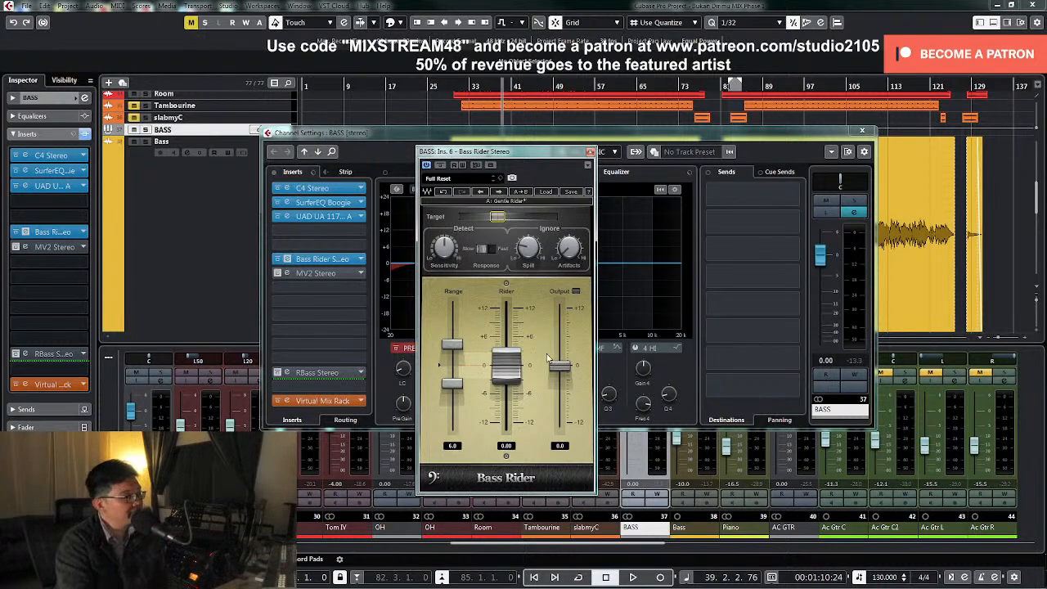
pyautogui.press('space')
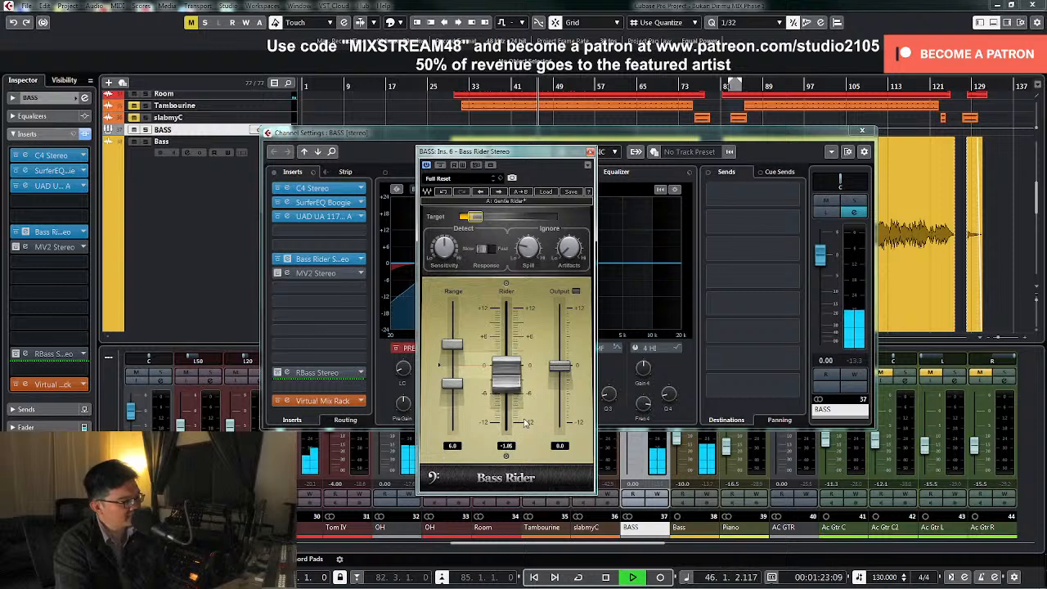
pyautogui.moveTo(475, 218); pyautogui.dragTo(476, 217)
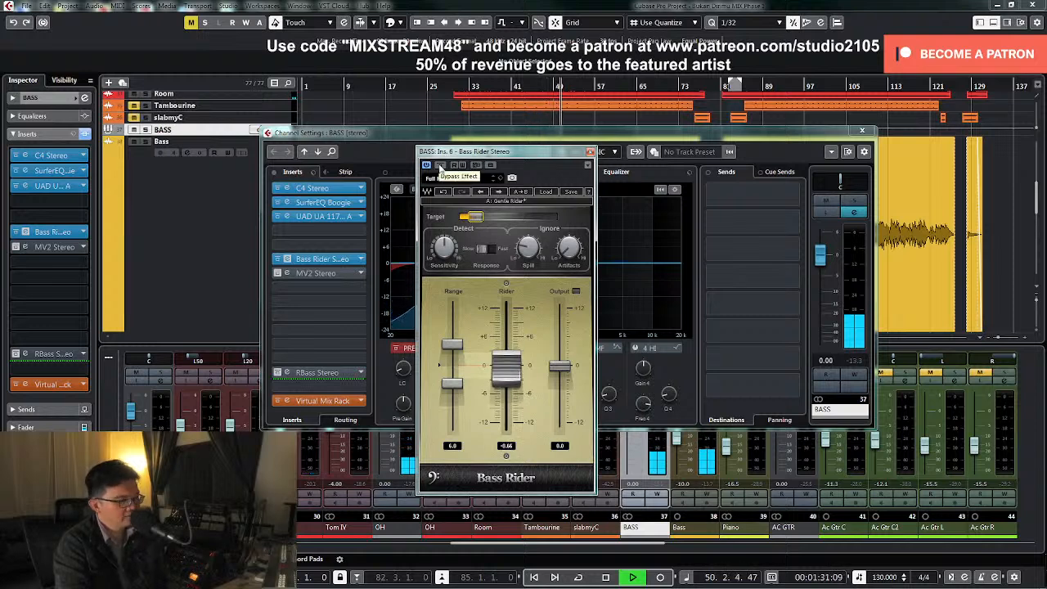
pyautogui.click(440, 166)
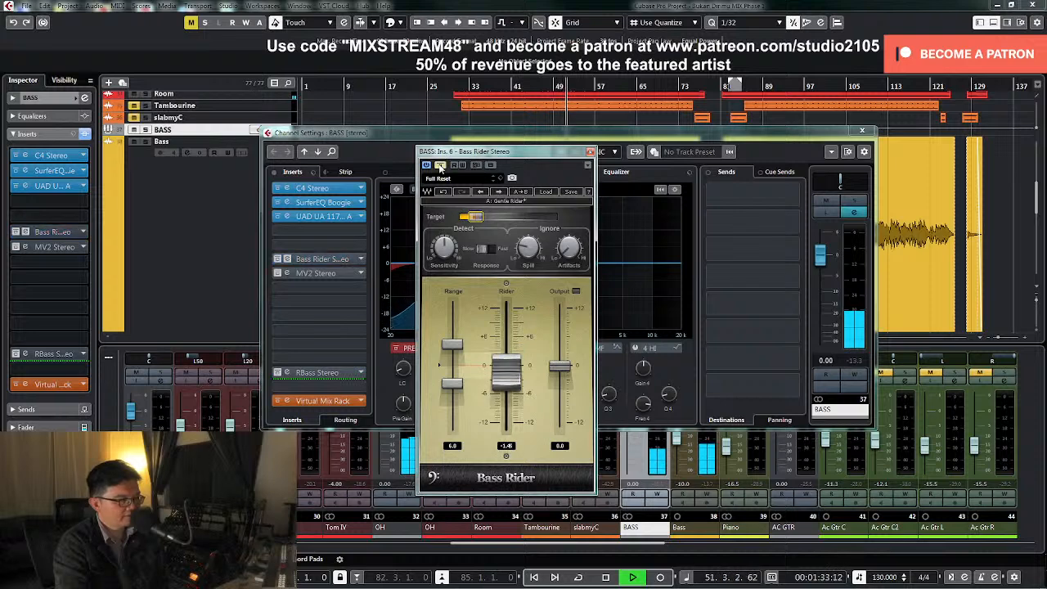
pyautogui.click(441, 166)
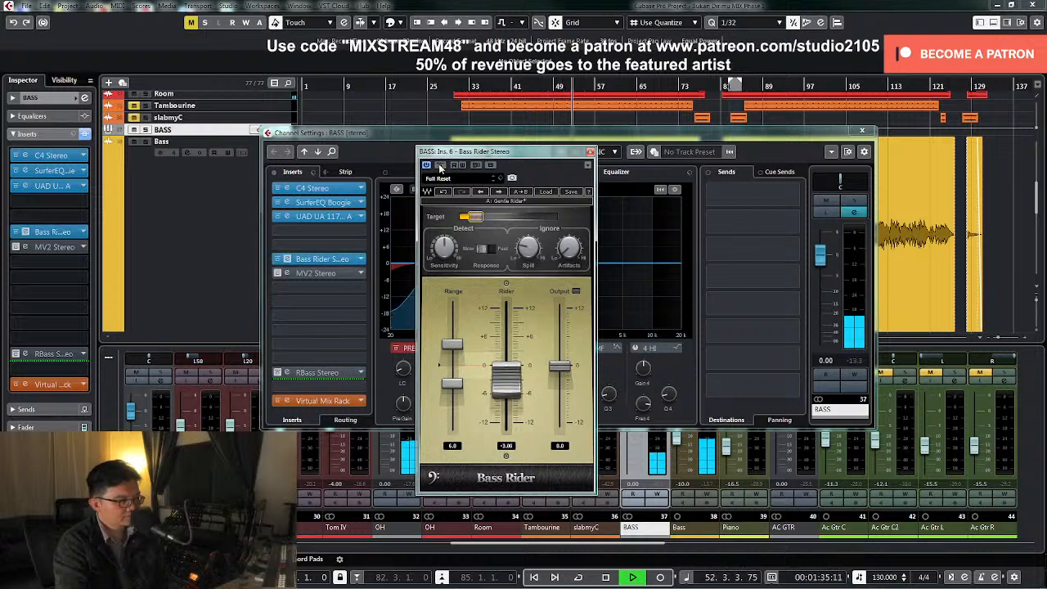
pyautogui.click(590, 151)
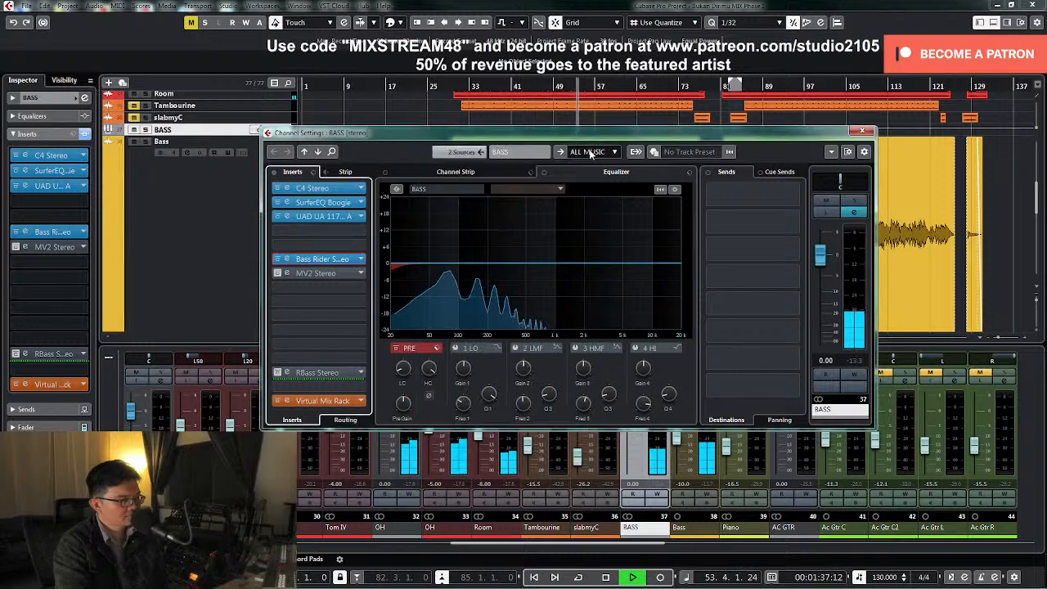
pyautogui.press('space')
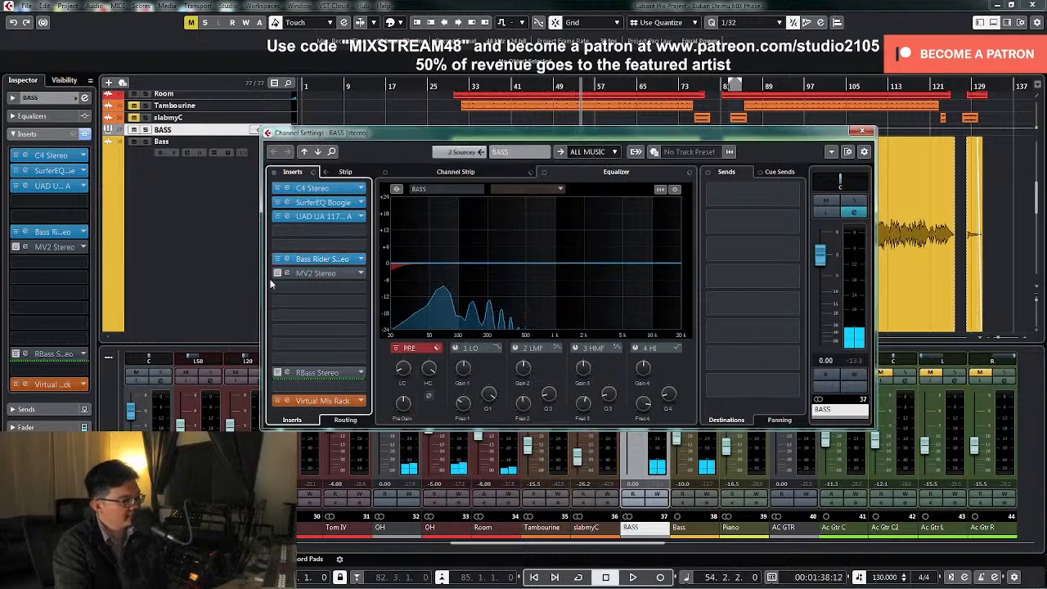
# Activate the BASS group's MV2 Stereo insert and raise its Low Level to 5.8 during playback
pyautogui.click(277, 275)
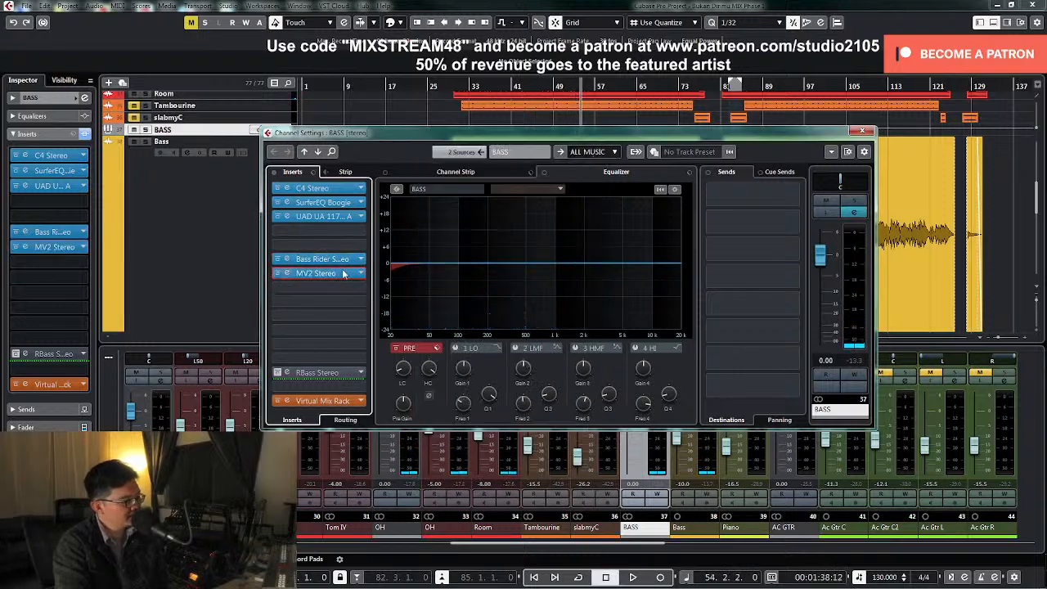
pyautogui.click(342, 286)
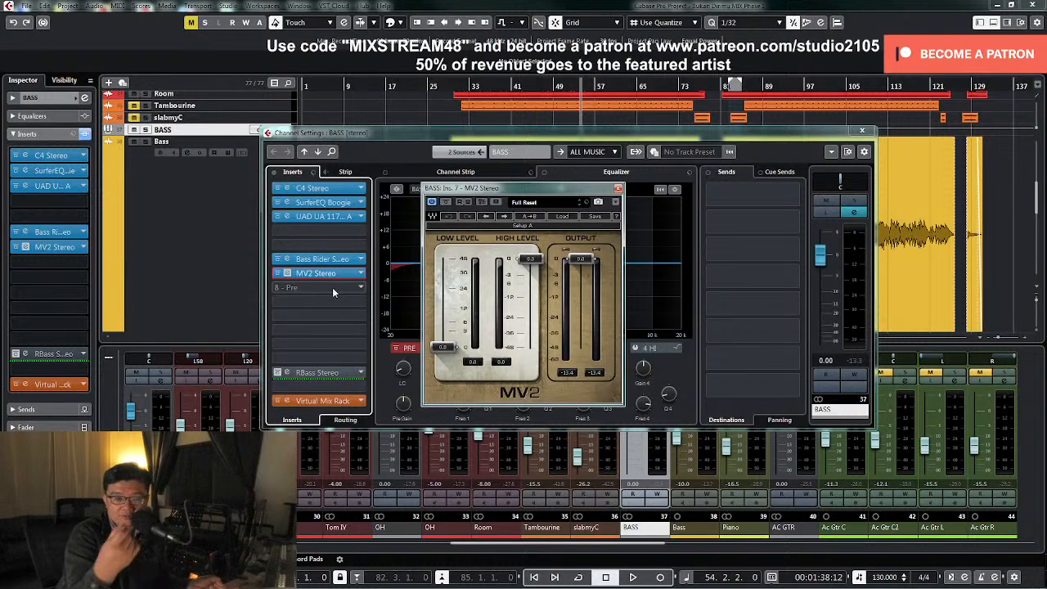
pyautogui.press('space')
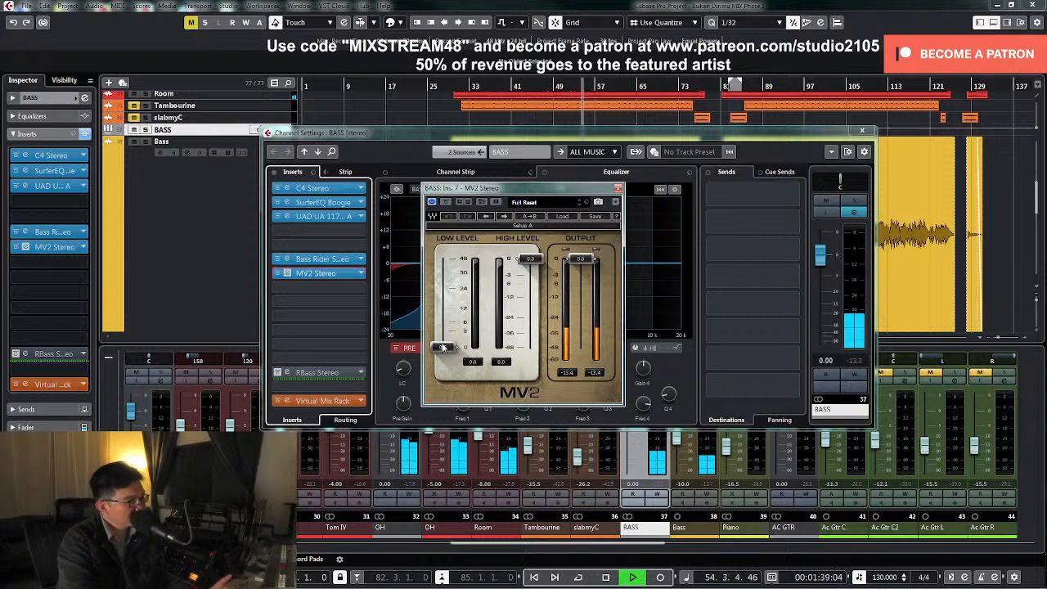
pyautogui.moveTo(441, 347); pyautogui.dragTo(442, 323)
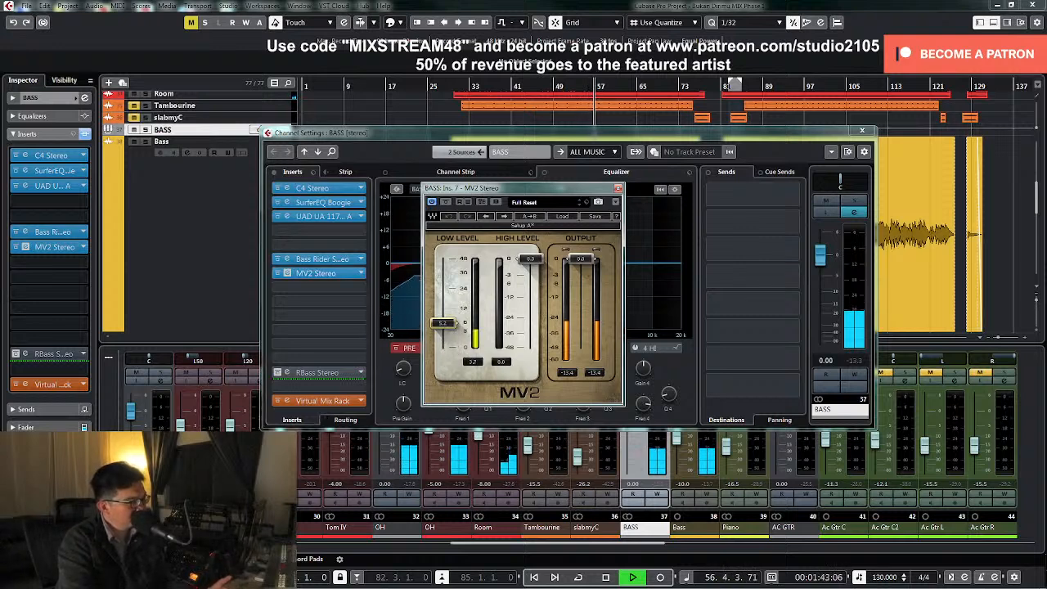
pyautogui.press('space')
pyautogui.moveTo(442, 322); pyautogui.dragTo(442, 321)
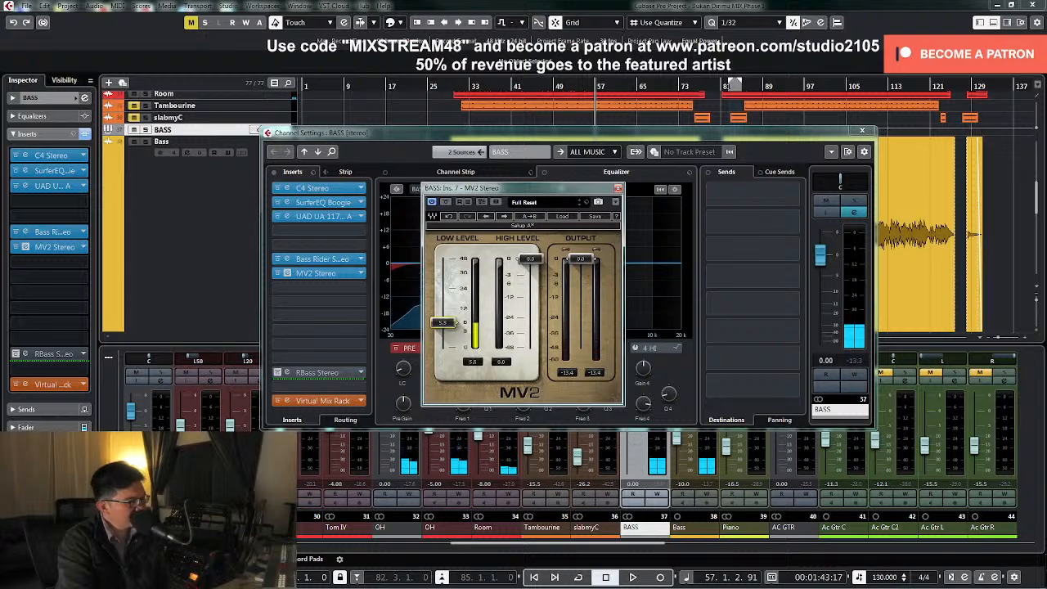
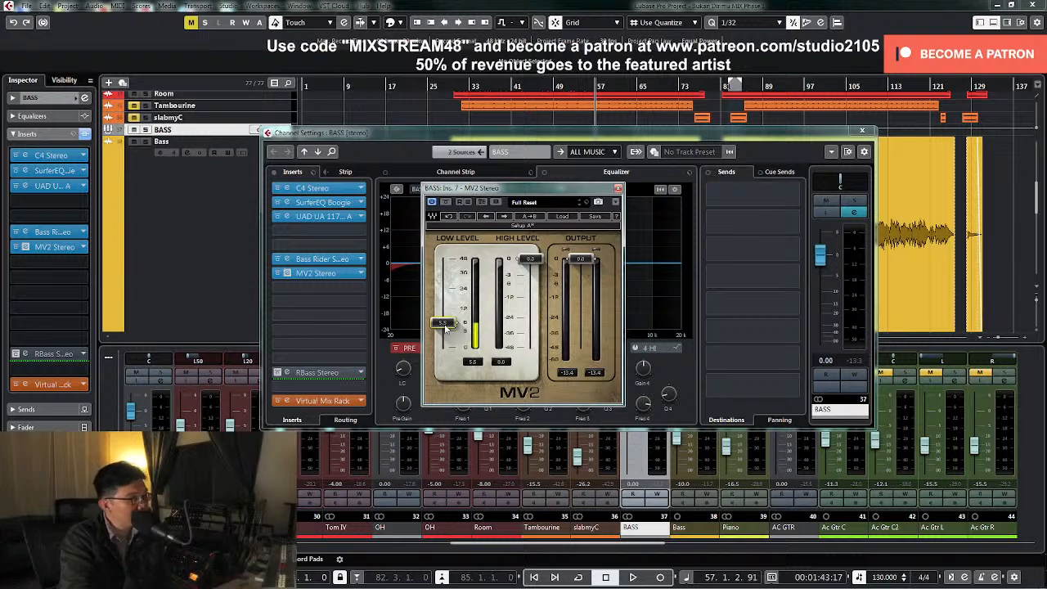
# Raise the MV2's Low Level to 6.5 during playback and lower its Output to -3.8
pyautogui.press('space')
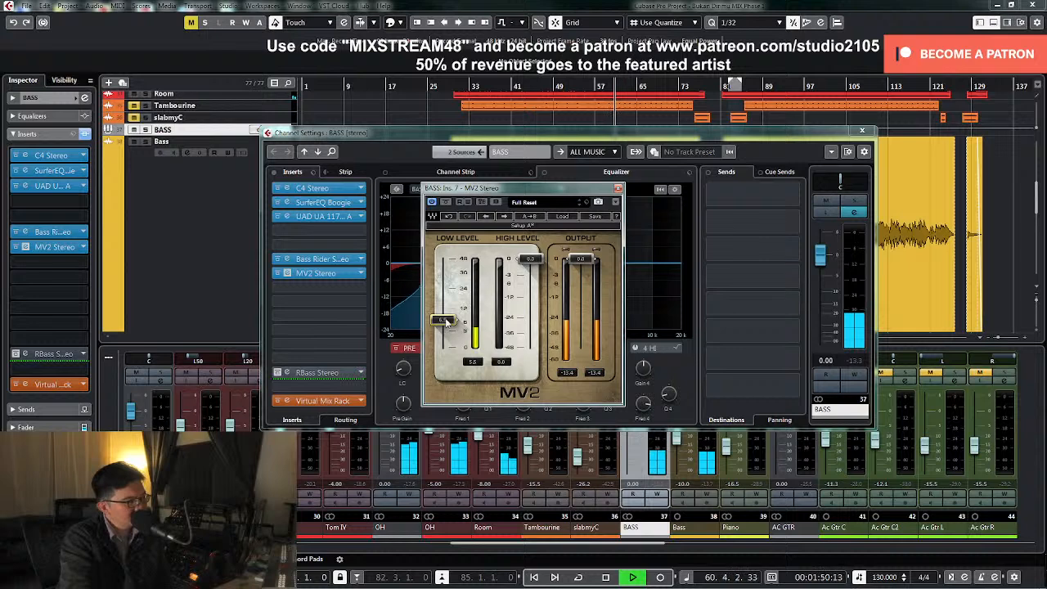
pyautogui.press('space')
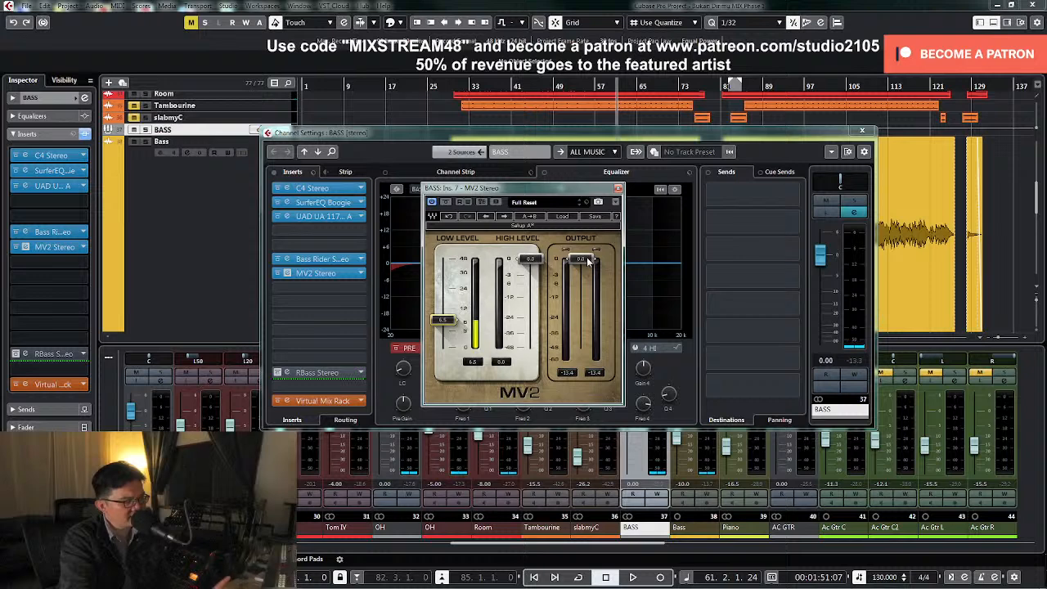
pyautogui.press('space')
pyautogui.moveTo(589, 260); pyautogui.dragTo(589, 275)
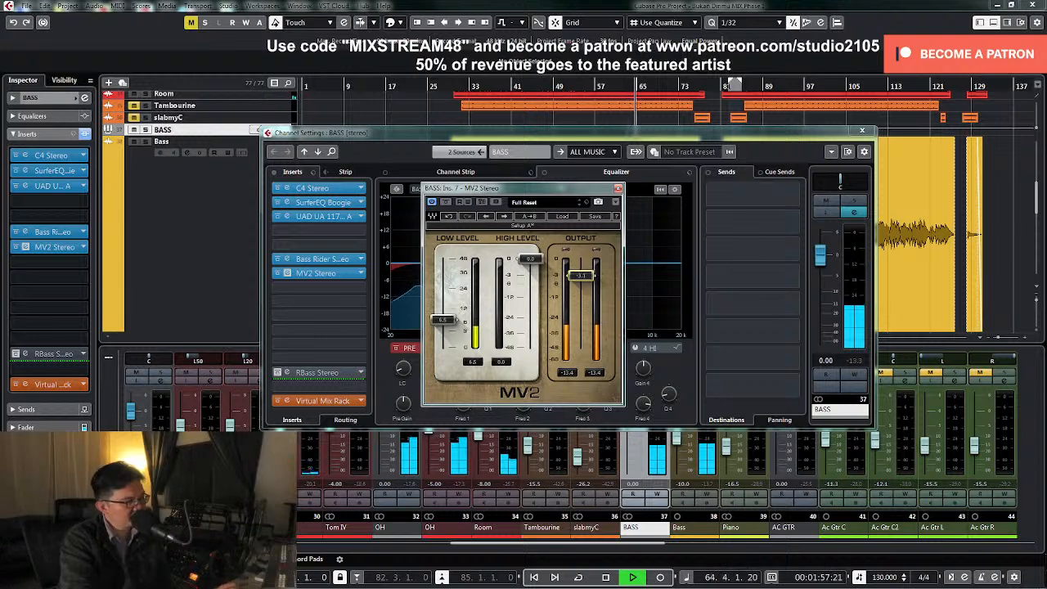
# Compare the BASS group with MV2 bypassed and active, close its editor and the channel settings, and stop playback
pyautogui.click(447, 204)
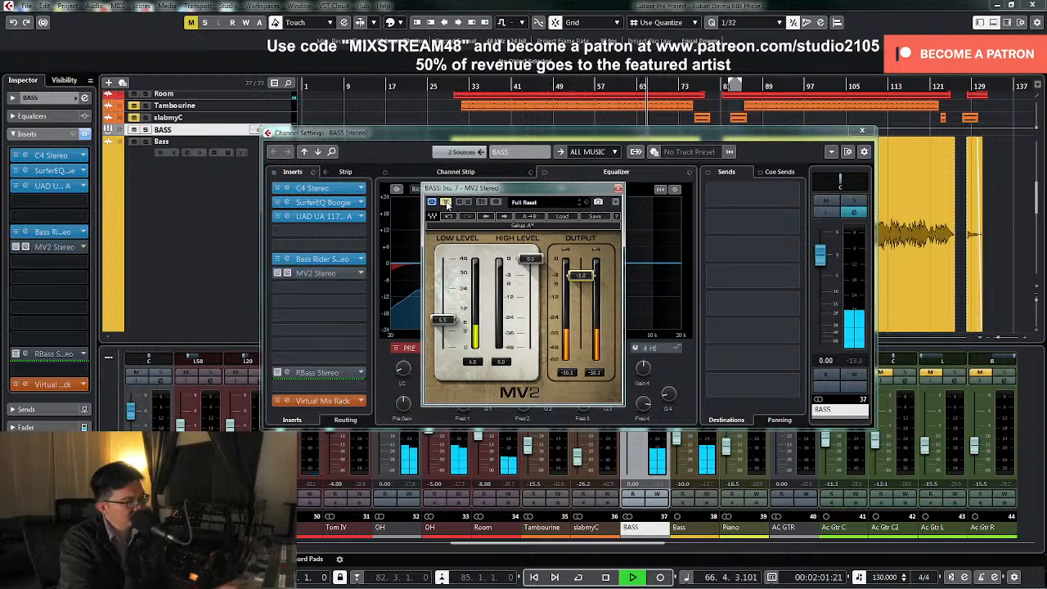
pyautogui.click(446, 203)
pyautogui.click(619, 188)
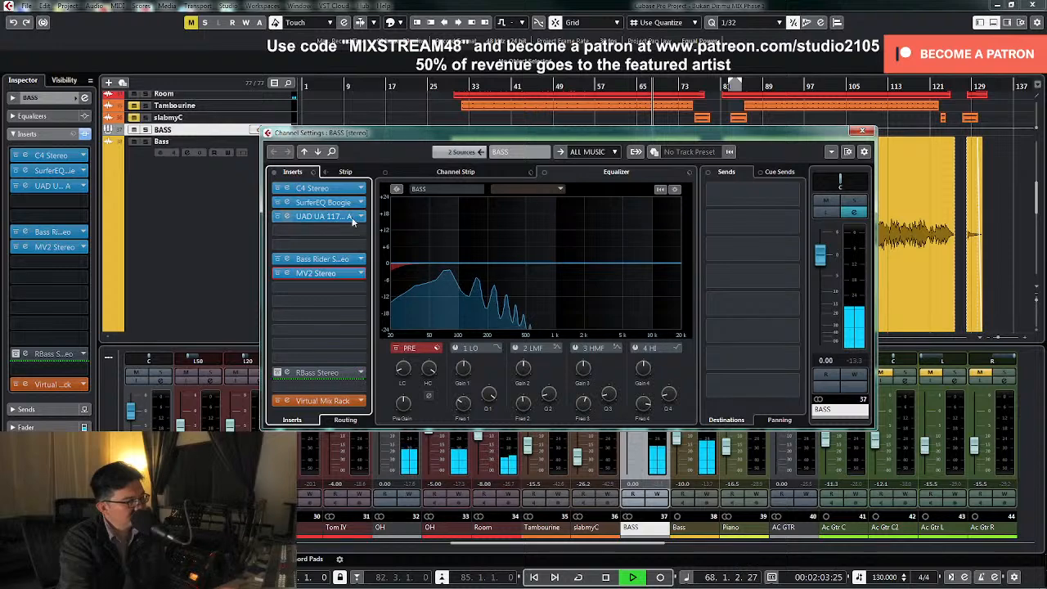
pyautogui.click(862, 131)
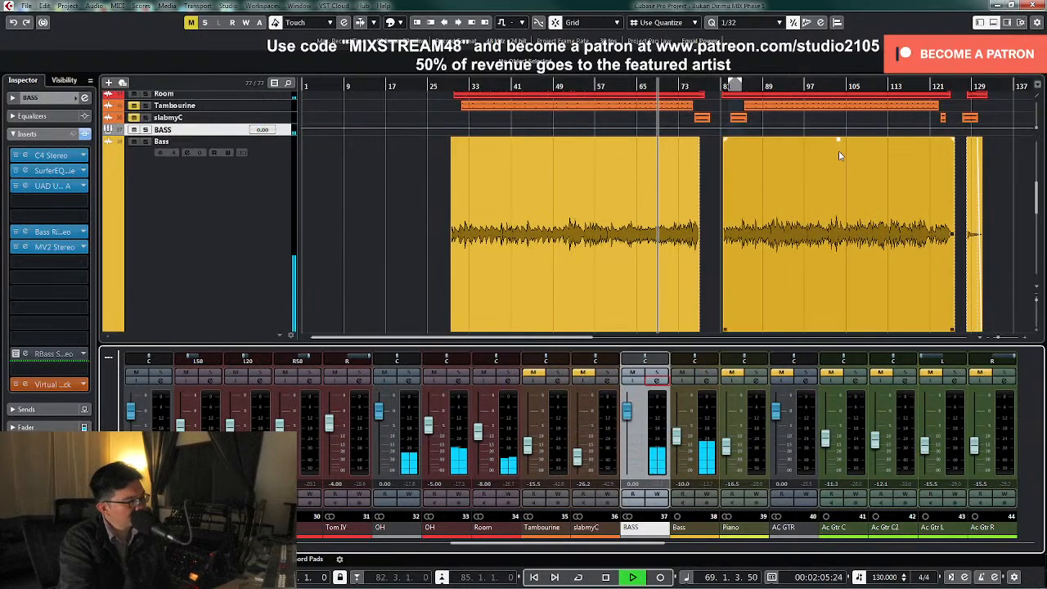
pyautogui.press('space')
# Open the Bass track's Virtual Mix Rack, adjust the FG-S module's LF gain during playback, and close the editor and channel settings
pyautogui.click(705, 381)
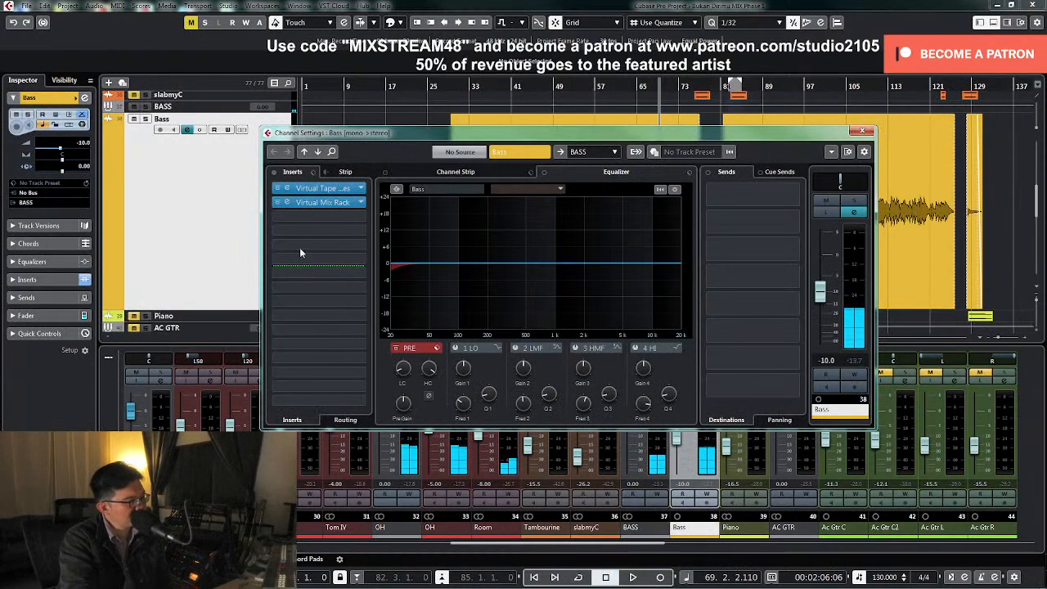
pyautogui.click(328, 203)
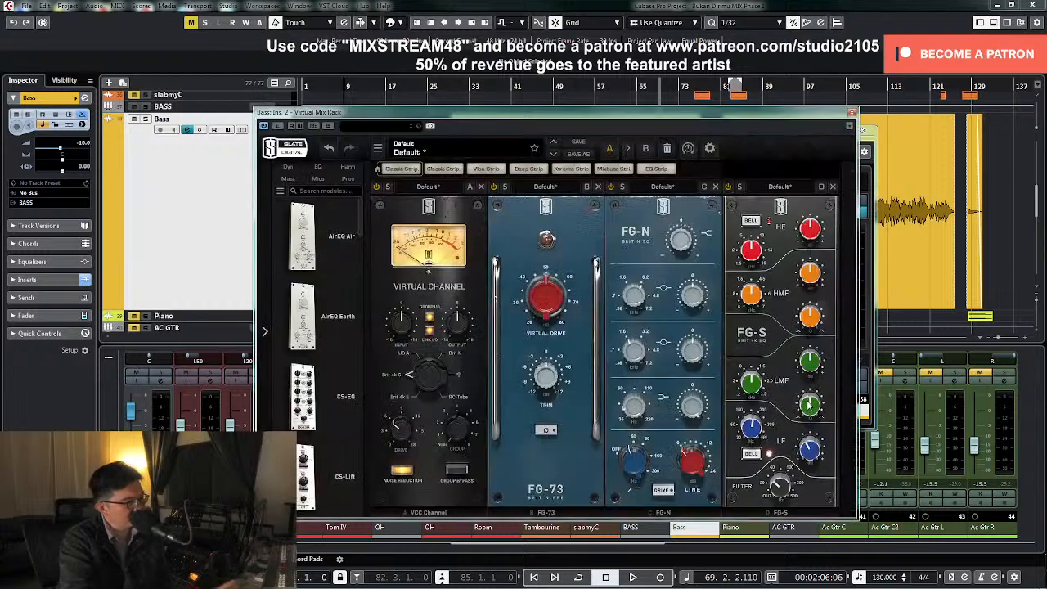
pyautogui.moveTo(811, 444)
pyautogui.press('space')
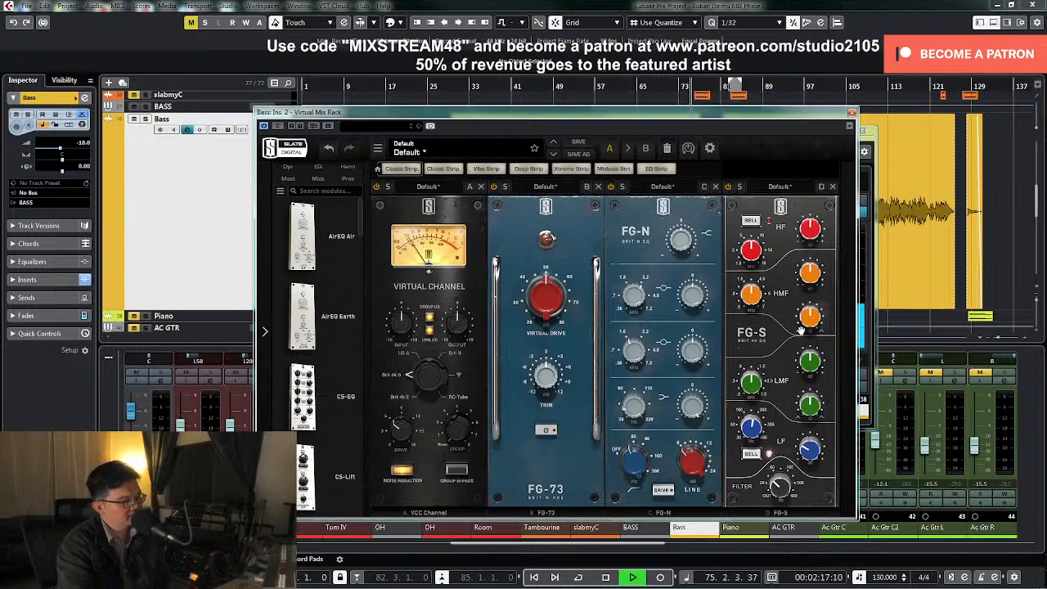
pyautogui.click(851, 113)
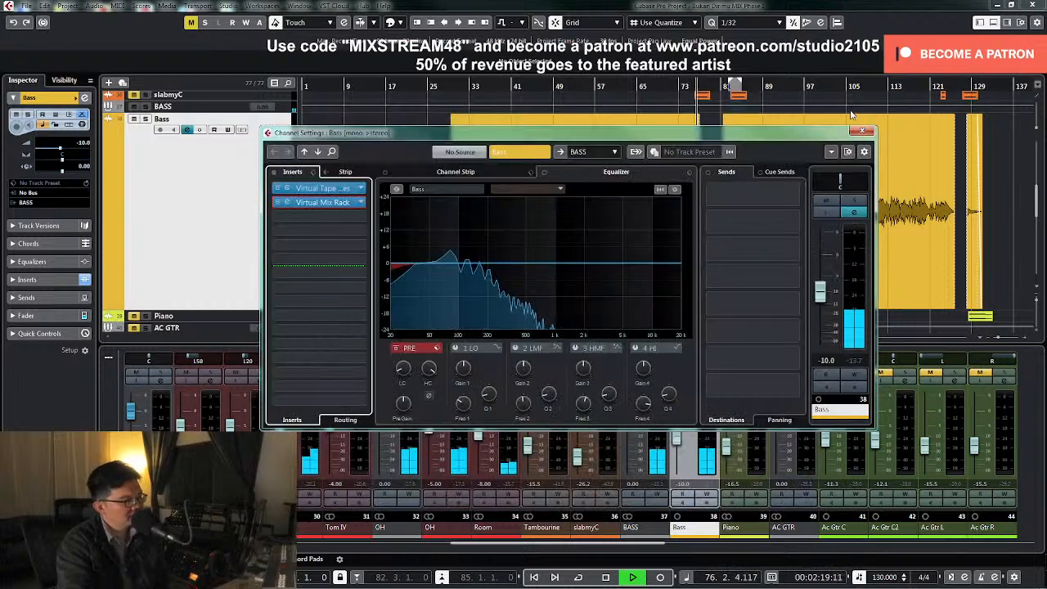
pyautogui.click(862, 115)
pyautogui.press('space')
pyautogui.click(854, 128)
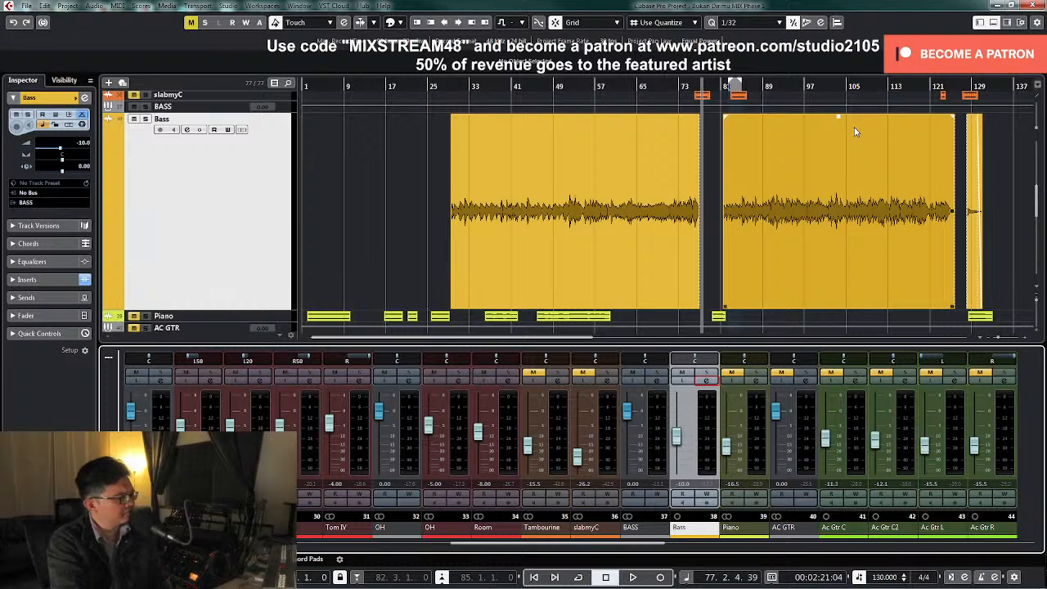
# Reduce the Bass track's height to match the other tracks and play briefly from bar 29
pyautogui.click(449, 85)
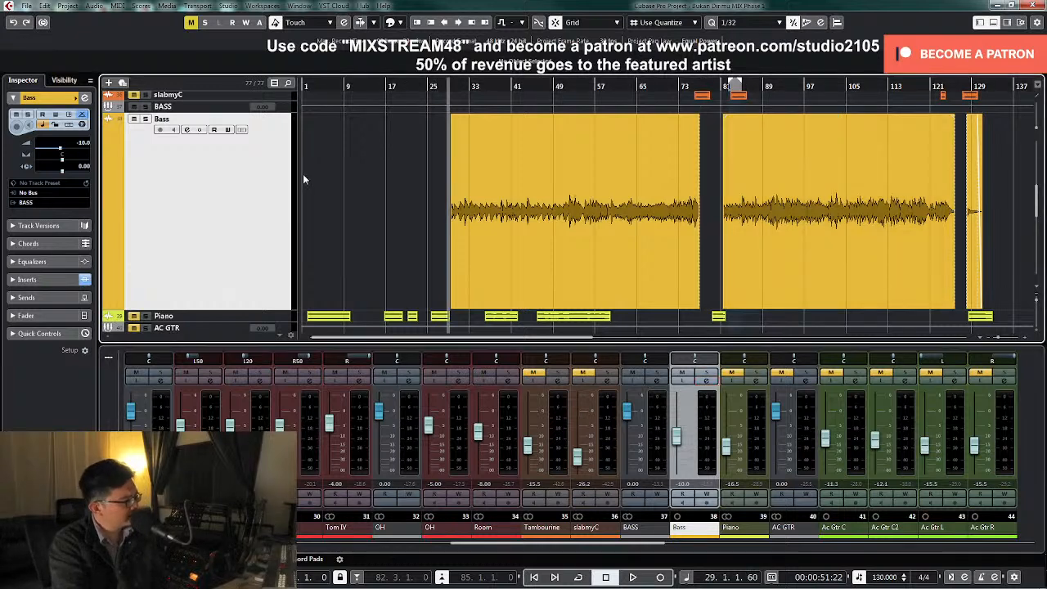
pyautogui.press('z')
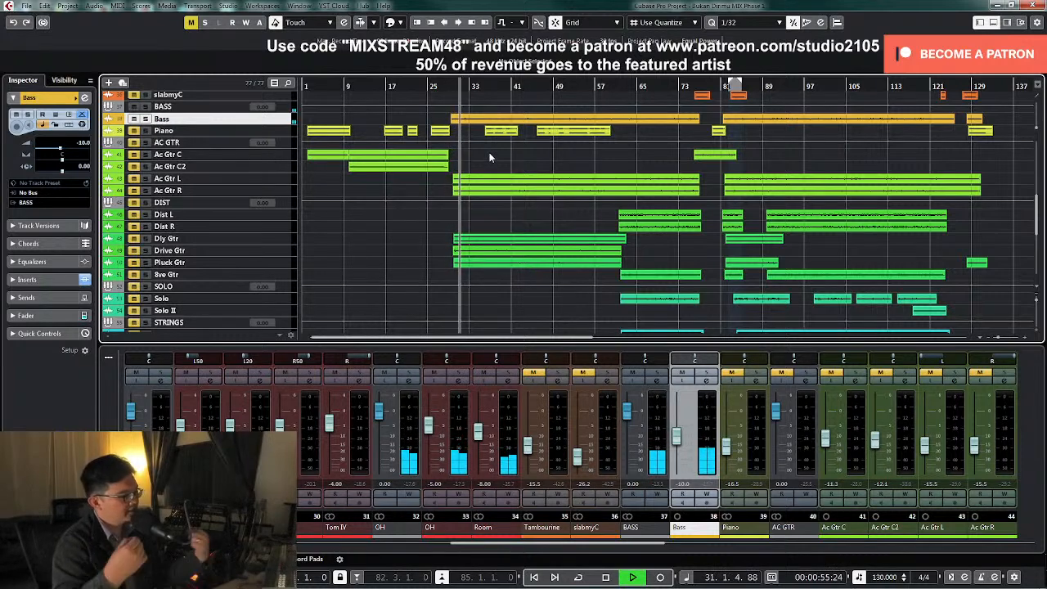
pyautogui.press('space')
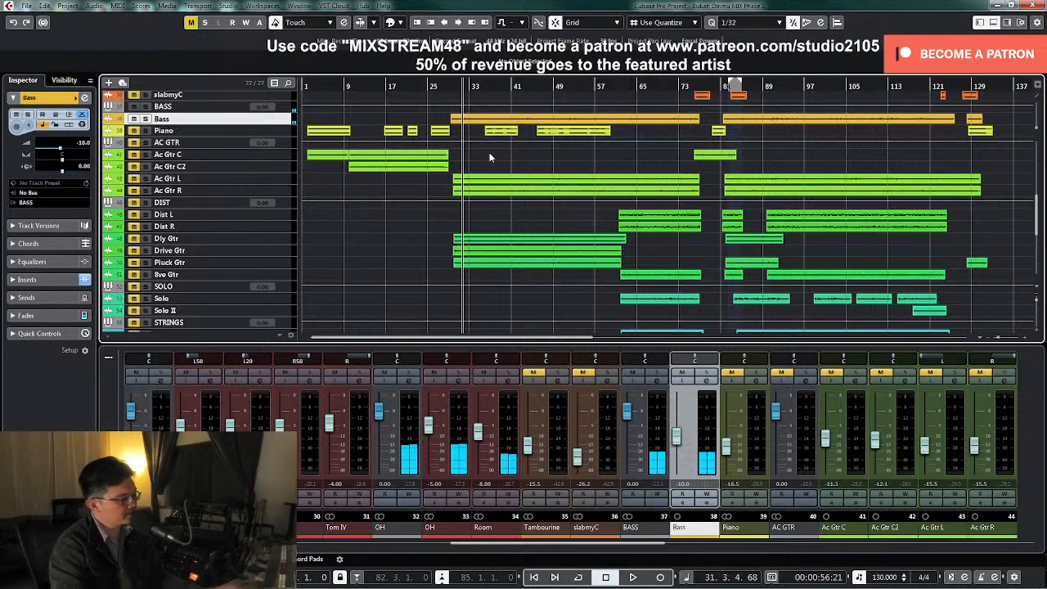
# Look over the guitar, string and vocal tracks in the arrangement and the acoustic guitar channels in the mixer
pyautogui.click(656, 548)
pyautogui.moveTo(657, 548); pyautogui.dragTo(677, 547)
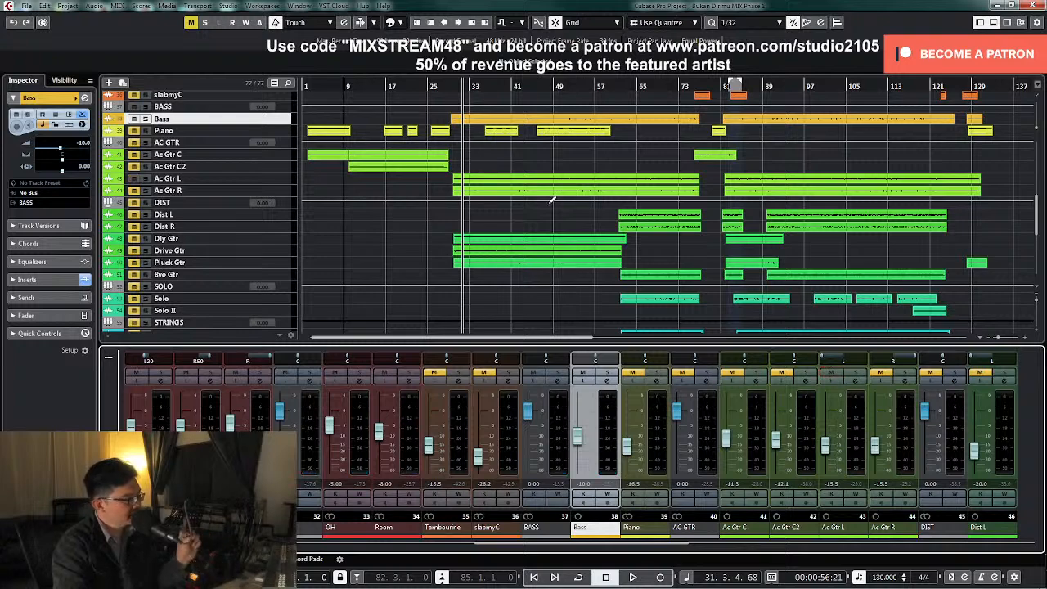
pyautogui.scroll(4, 511, 221)
pyautogui.scroll(-5, 511, 221)
pyautogui.scroll(-5, 512, 216)
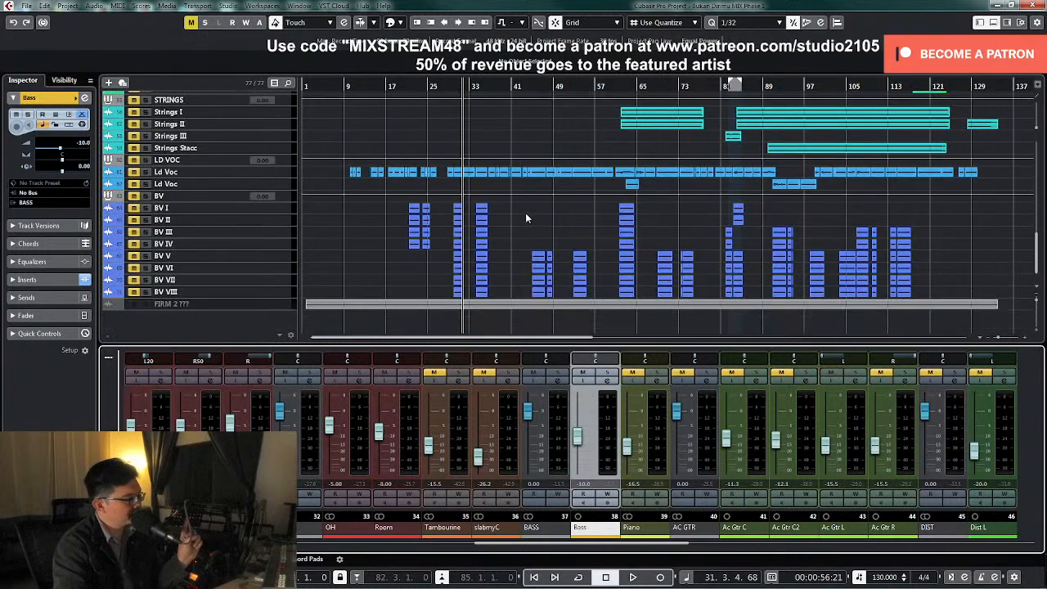
pyautogui.scroll(3, 523, 211)
pyautogui.scroll(3, 572, 237)
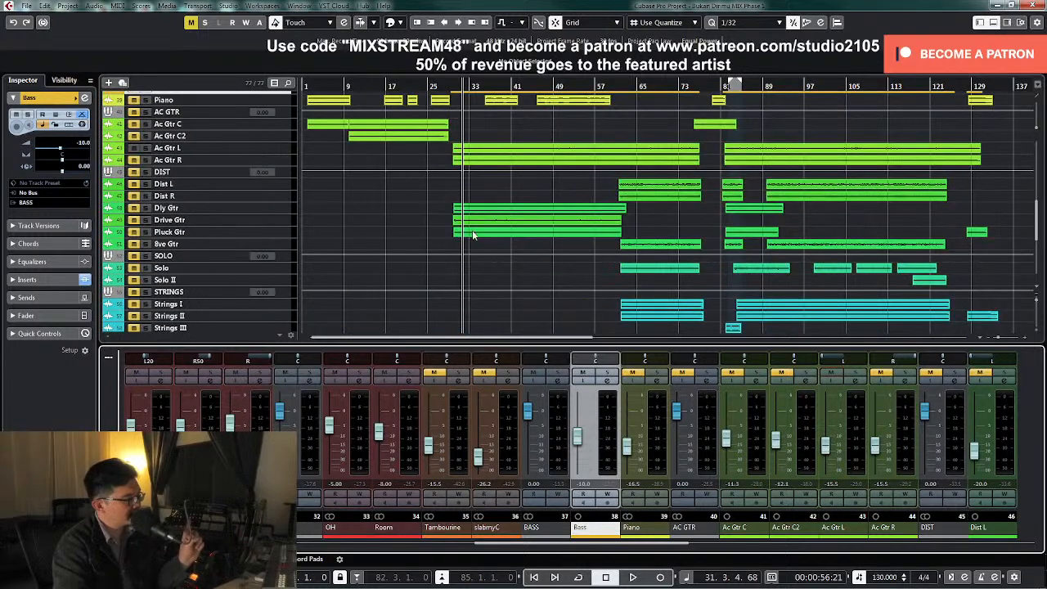
pyautogui.scroll(3, 389, 146)
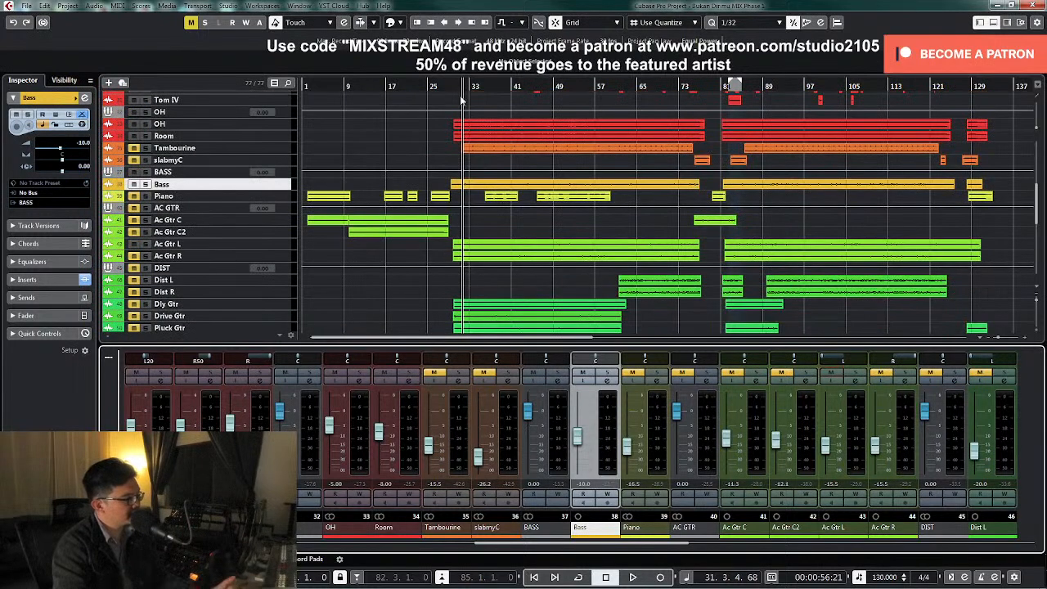
# Solo the Ac Gtr L channel from about bar 29 and raise its fader to -4.97
pyautogui.press('space')
pyautogui.scroll(-5, 652, 237)
pyautogui.press('space')
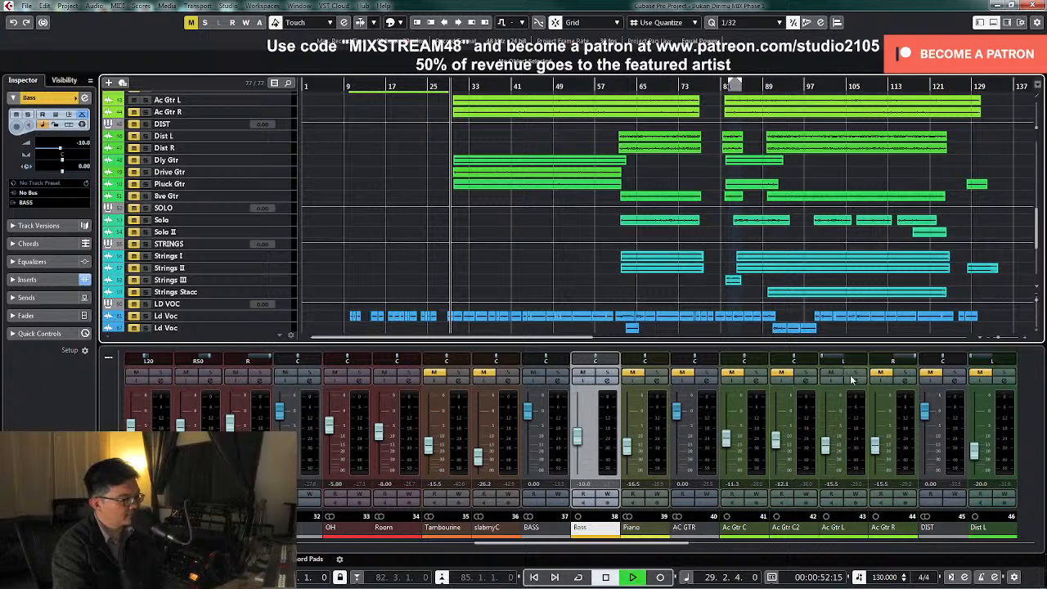
pyautogui.click(855, 373)
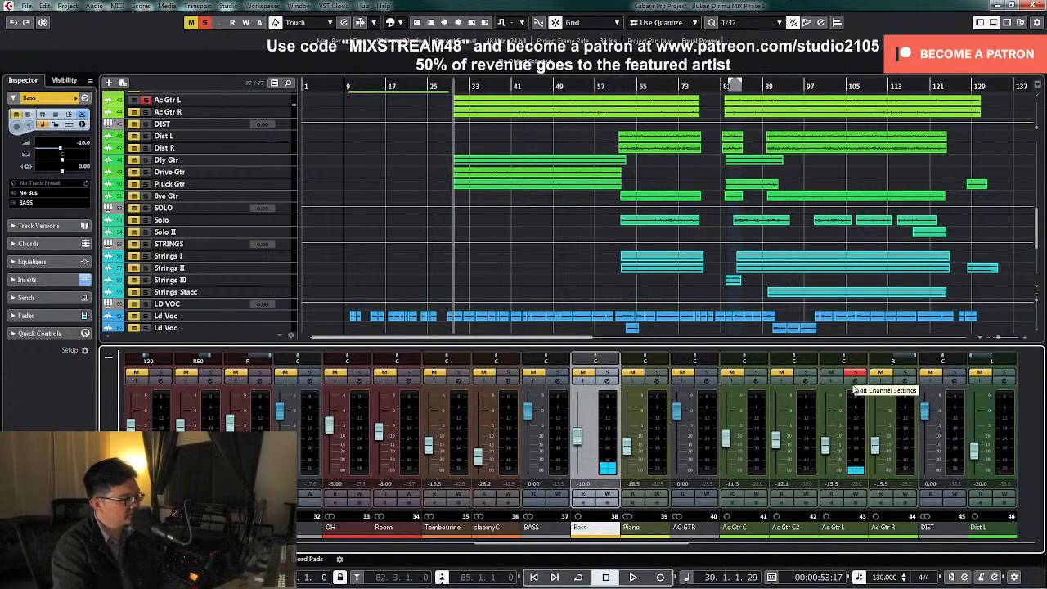
pyautogui.moveTo(829, 433); pyautogui.dragTo(828, 427)
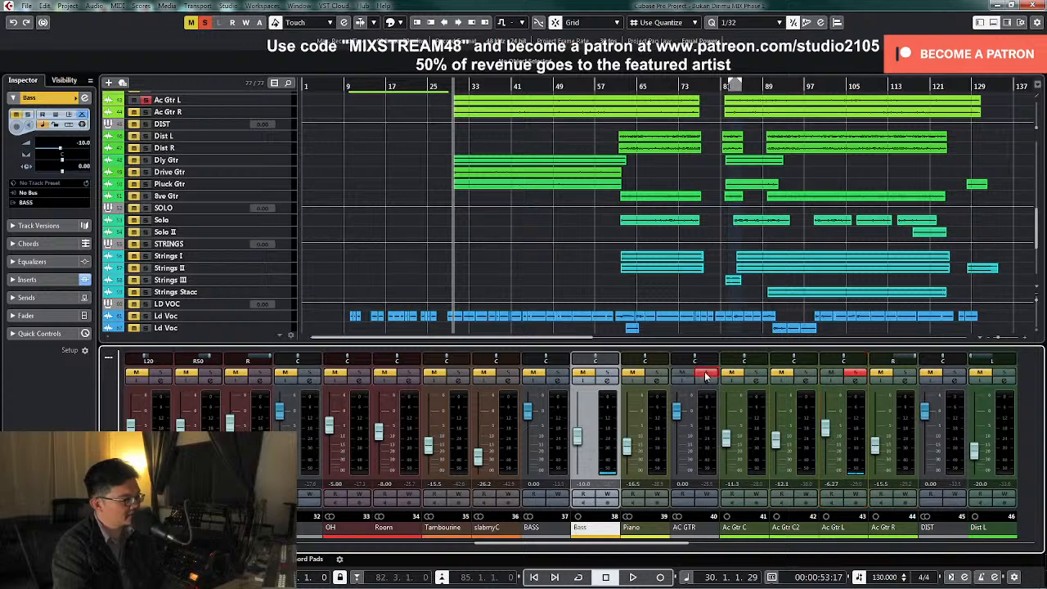
pyautogui.moveTo(830, 435); pyautogui.dragTo(830, 432)
# Open Ac Gtr L's channel settings and raise the Pre section's low-cut frequency during playback to roll off the lows
pyautogui.click(855, 381)
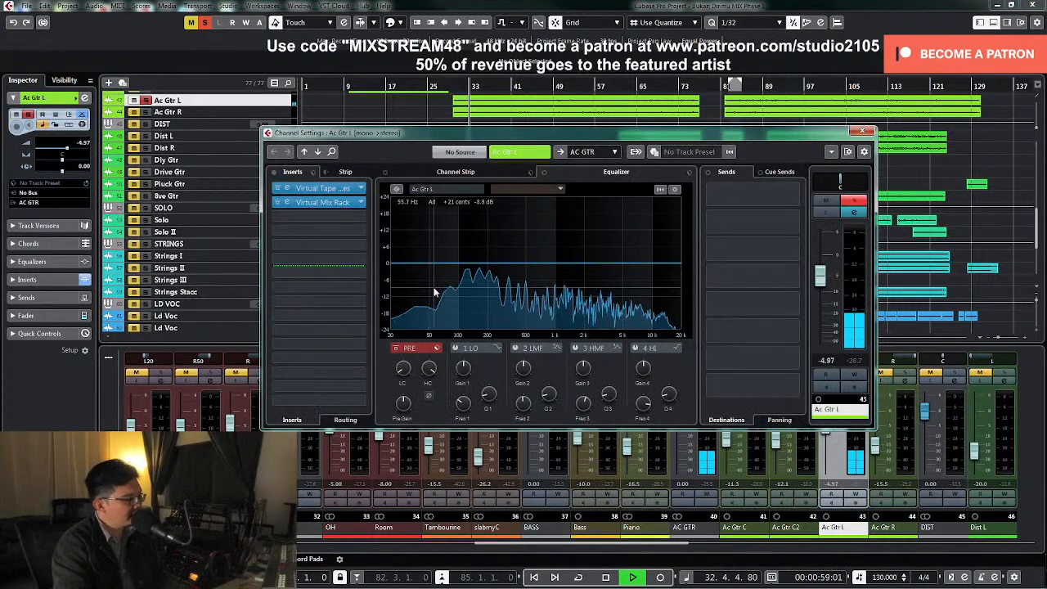
pyautogui.moveTo(402, 368); pyautogui.dragTo(411, 346)
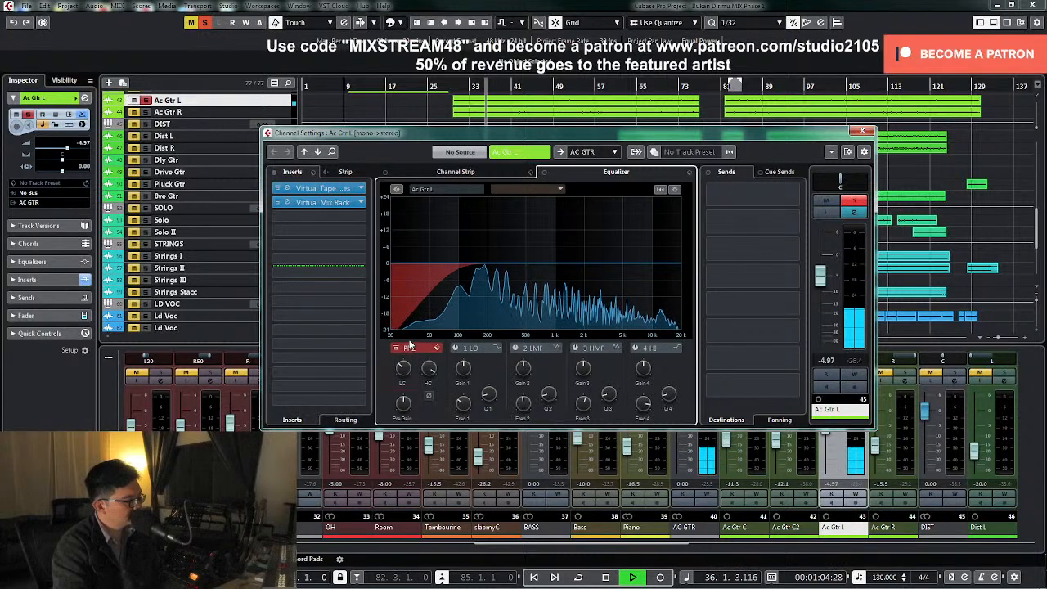
pyautogui.press('space')
# Enable Ac Gtr L's 2 LMF band, sweep a narrow boost to 1.25 kHz and cut it by 7.5 dB there
pyautogui.click(516, 349)
pyautogui.press('space')
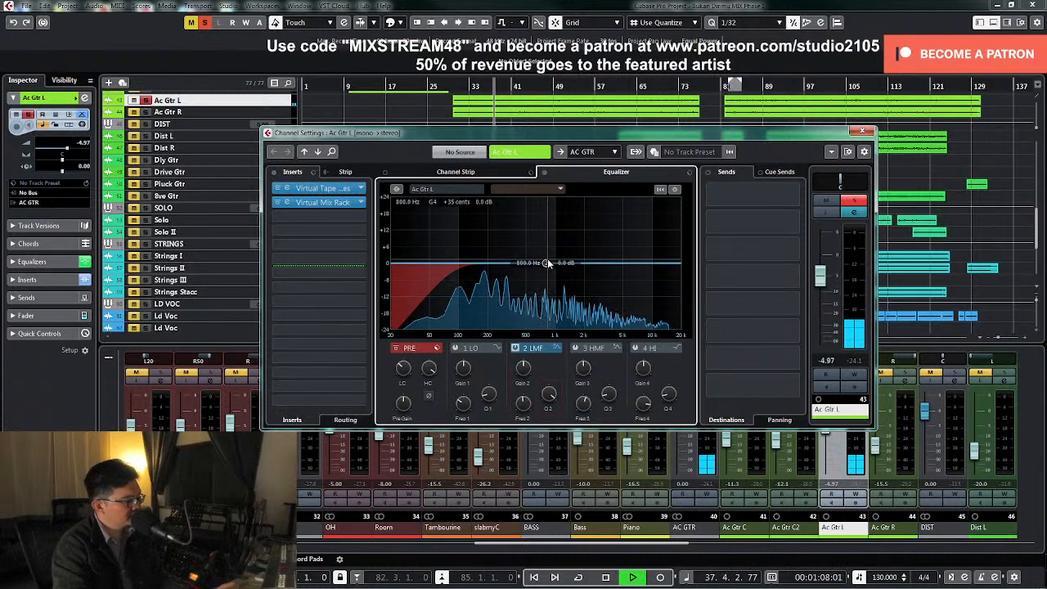
pyautogui.moveTo(546, 263); pyautogui.dragTo(564, 225)
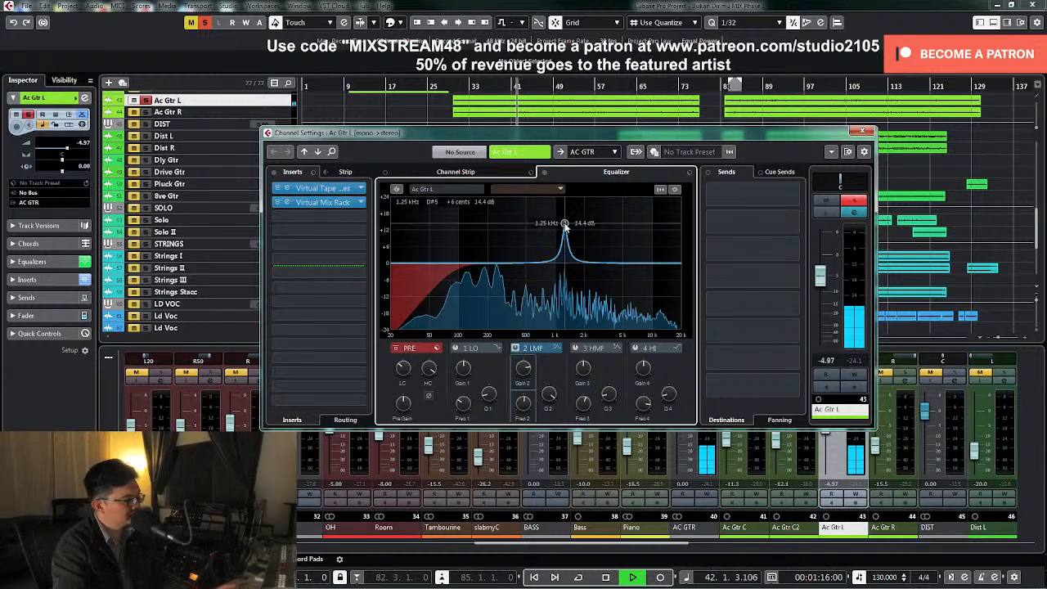
pyautogui.moveTo(524, 369); pyautogui.dragTo(521, 410)
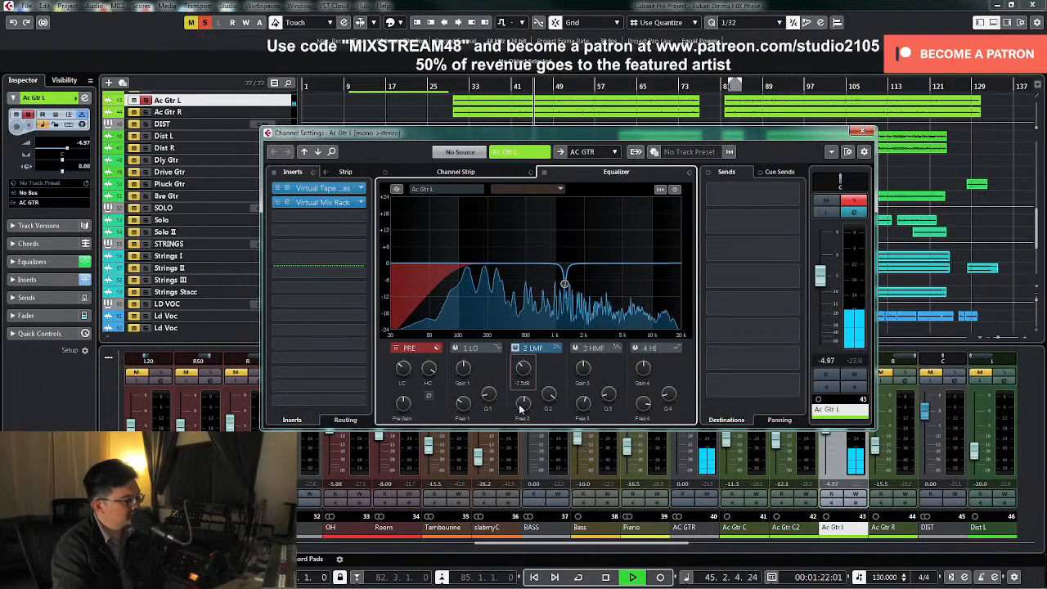
# Enable Ac Gtr L's 3 HMF band, place a narrow cut at about 1 kHz, close the channel settings and stop playback
pyautogui.click(578, 348)
pyautogui.moveTo(584, 263); pyautogui.dragTo(554, 227)
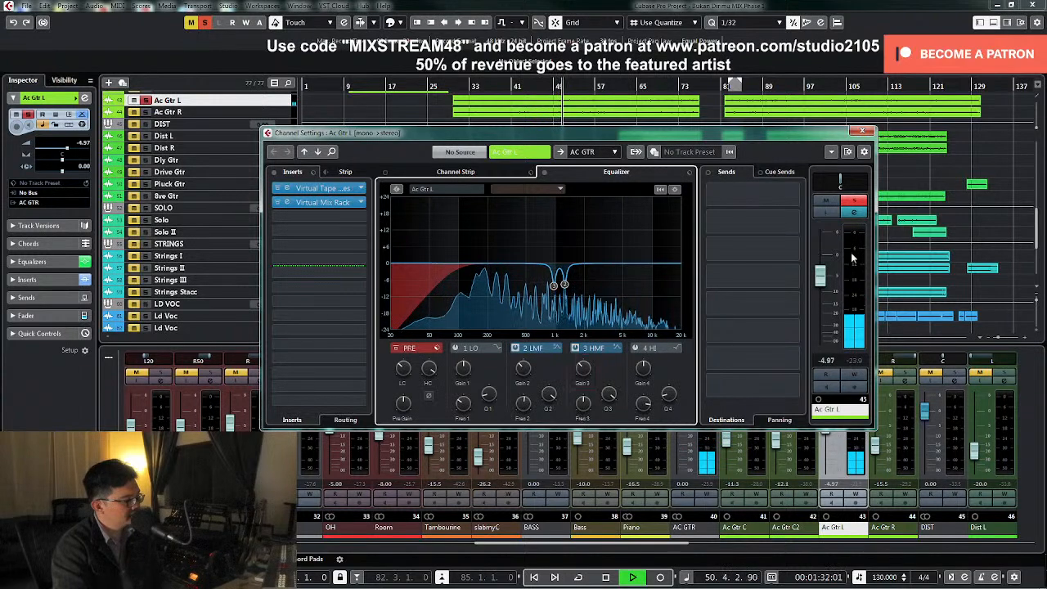
pyautogui.click(861, 131)
pyautogui.press('space')
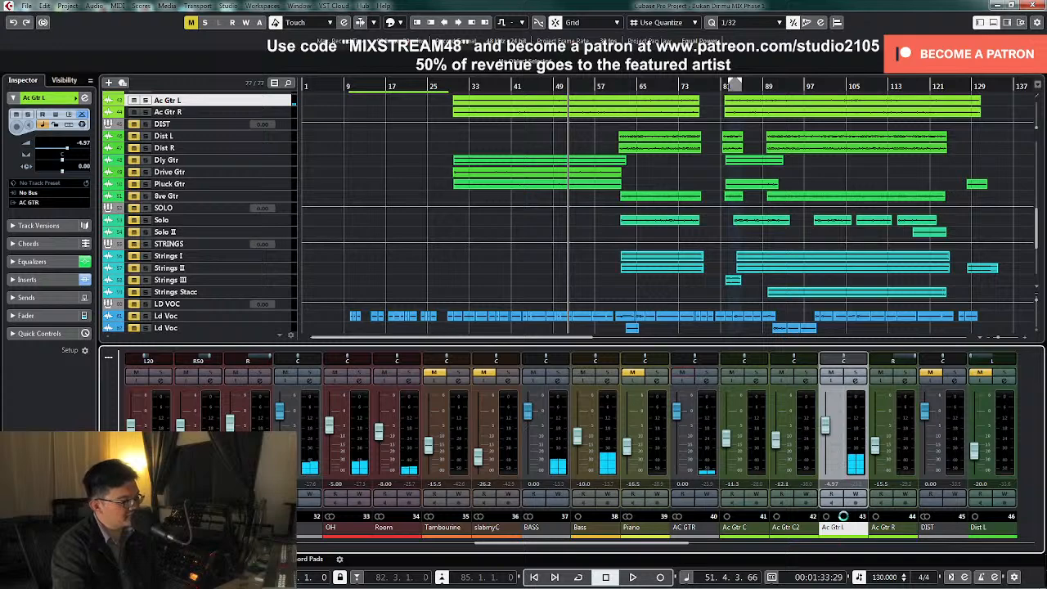
# Copy Ac Gtr L's channel settings to Ac Gtr R and link the two selected channels
pyautogui.moveTo(842, 533); pyautogui.dragTo(890, 537)
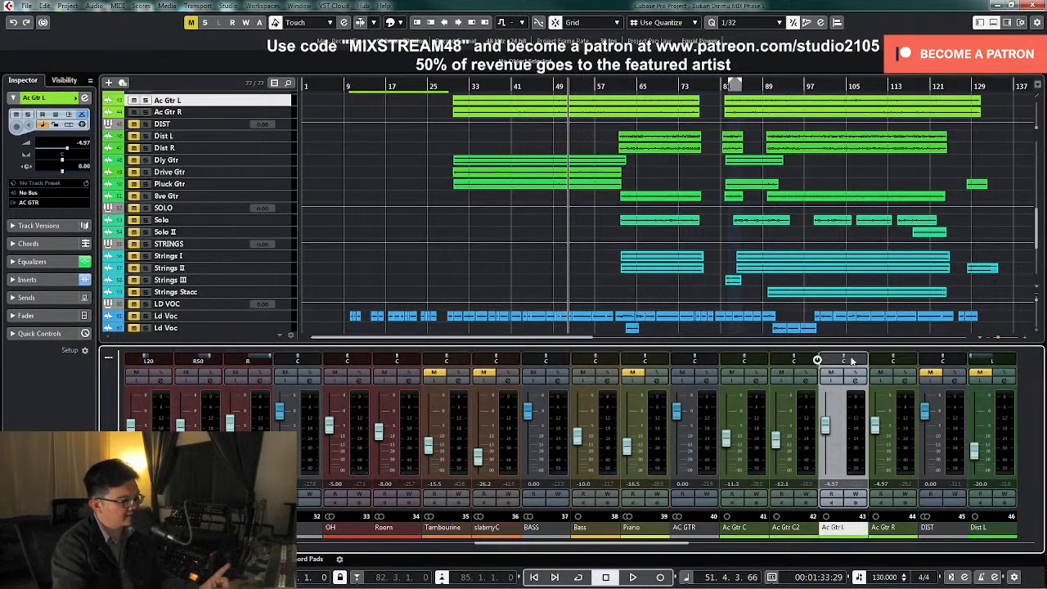
pyautogui.keyDown('ctrl'); pyautogui.click(883, 463); pyautogui.keyUp('ctrl')
pyautogui.rightClick(884, 462)
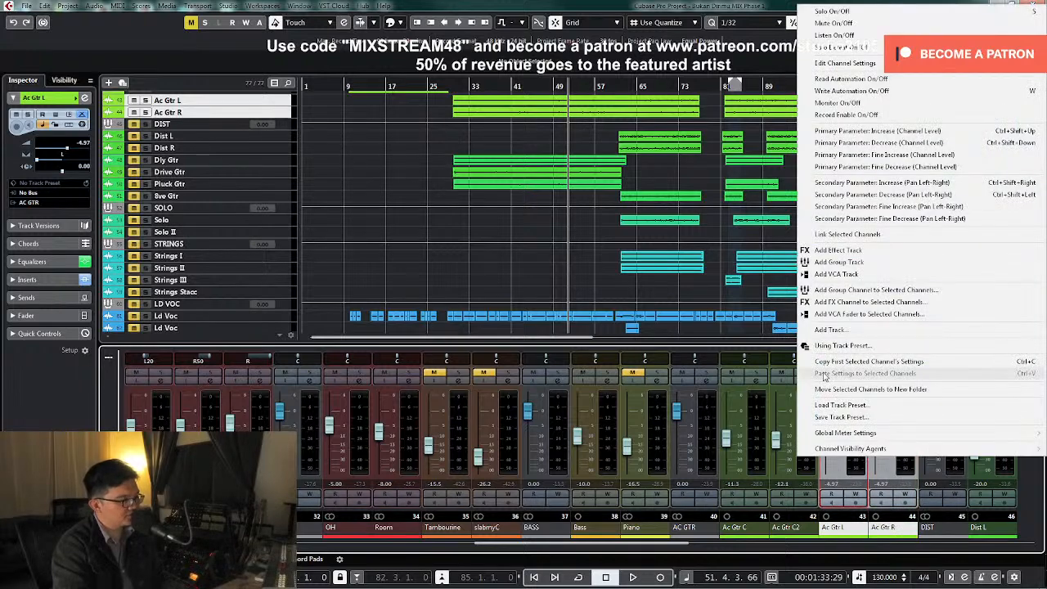
pyautogui.click(847, 234)
pyautogui.click(538, 446)
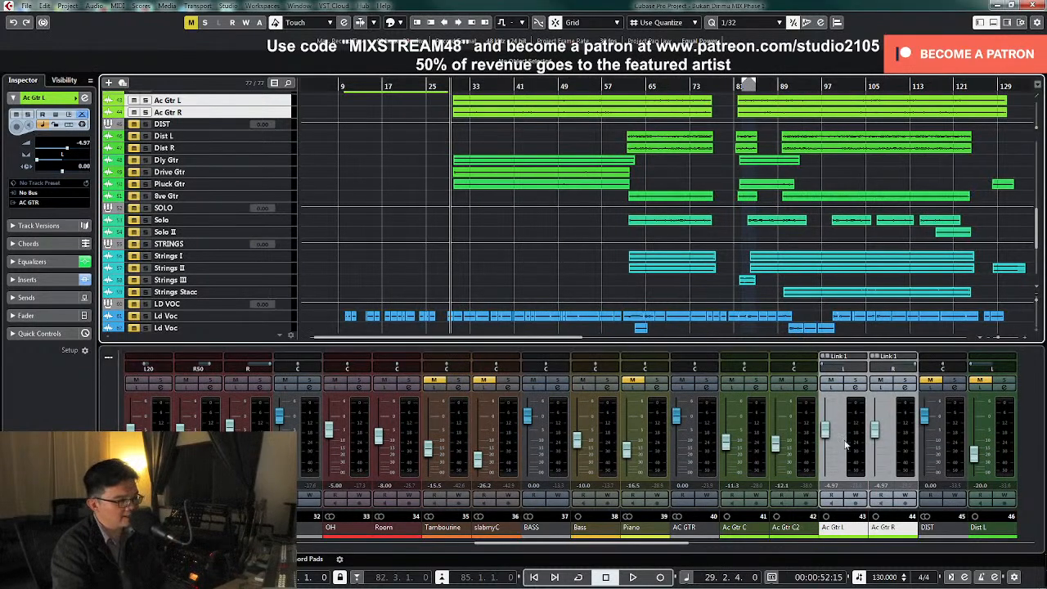
# Lower the linked Ac Gtr L and Ac Gtr R faders to -10 during playback
pyautogui.press('space')
pyautogui.moveTo(826, 430); pyautogui.dragTo(830, 444)
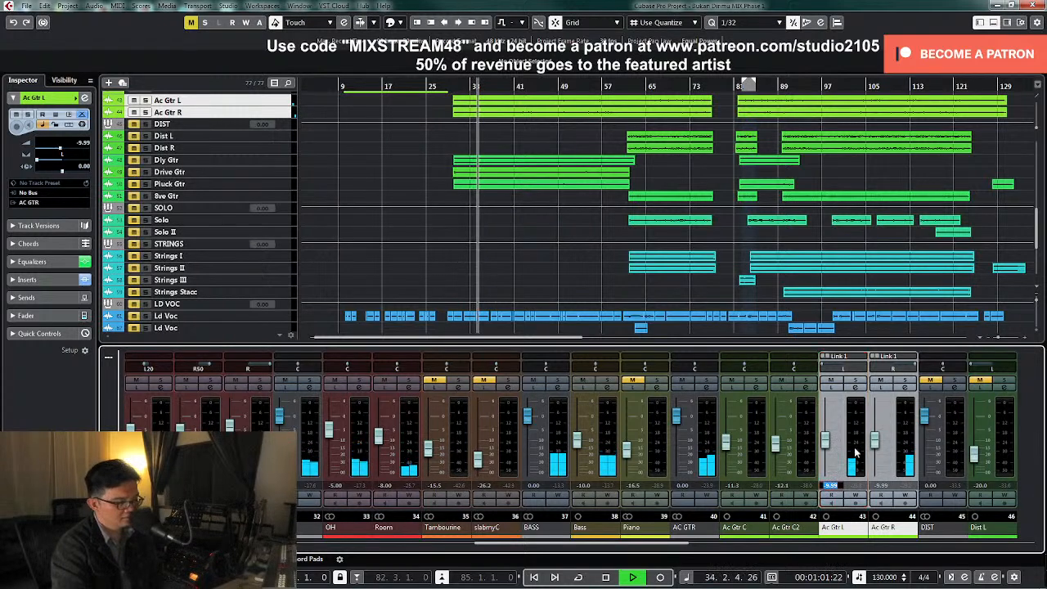
pyautogui.write('-10')
pyautogui.press('Return')
pyautogui.press('space')
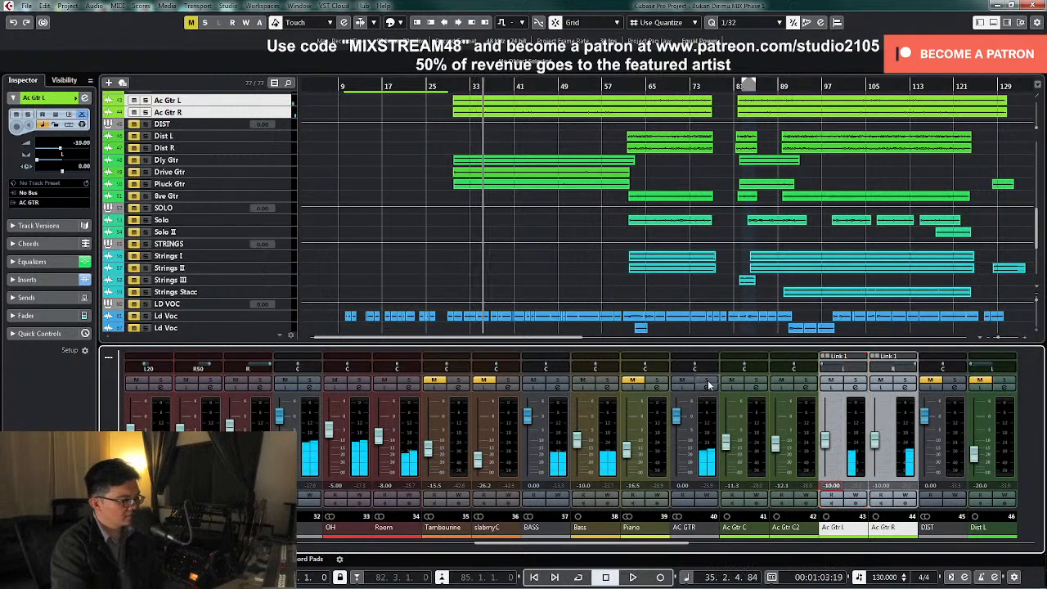
# Solo the AC GTR group, open its channel settings and load a saved preset containing TDR Nova and Virtual Mix Rack inserts
pyautogui.click(709, 381)
pyautogui.click(710, 387)
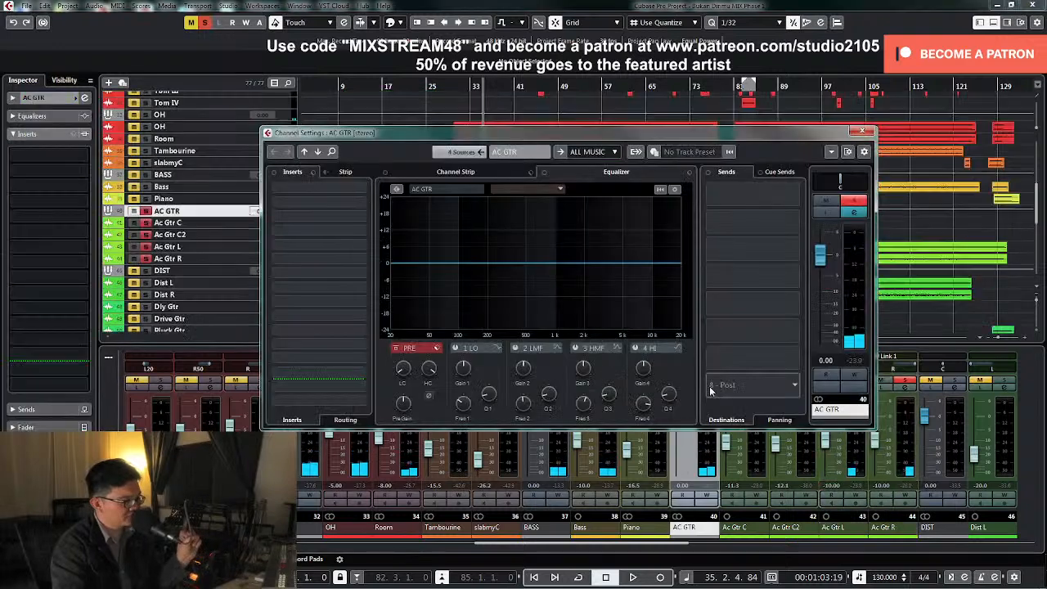
pyautogui.click(323, 178)
pyautogui.click(327, 188)
pyautogui.scroll(10, 476, 301)
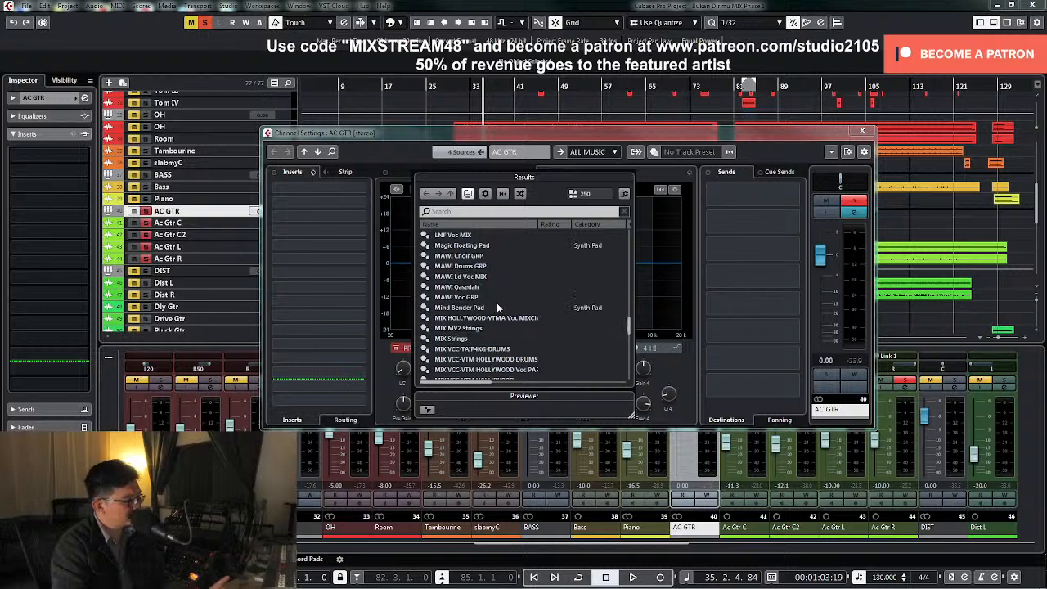
pyautogui.doubleClick(454, 256)
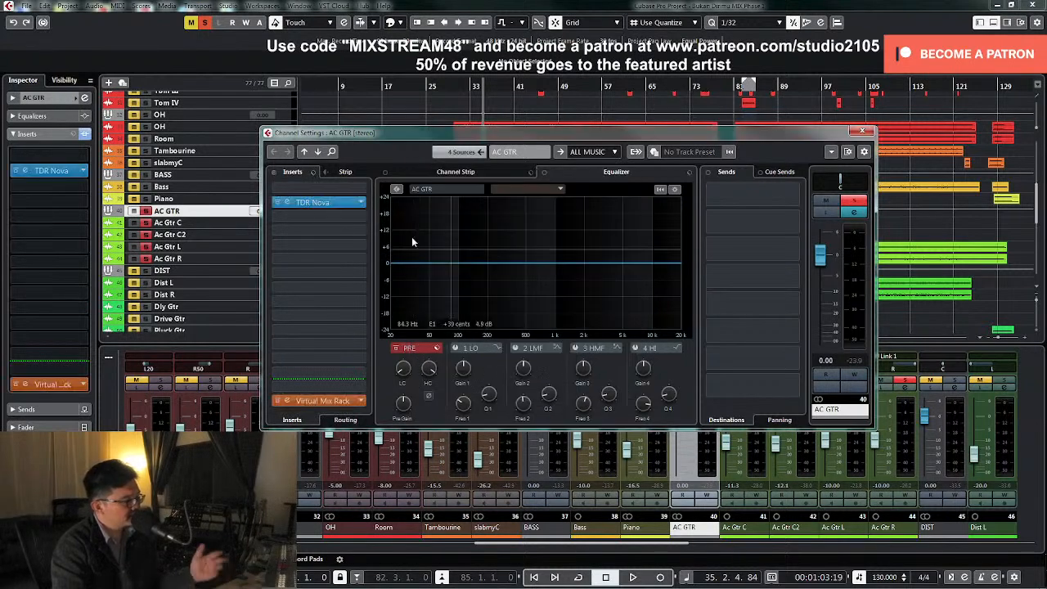
# Open TDR Nova on AC GTR and enable its high-pass filter at about 86 Hz with a 12 dB/oct slope, auditioning during playback
pyautogui.click(334, 203)
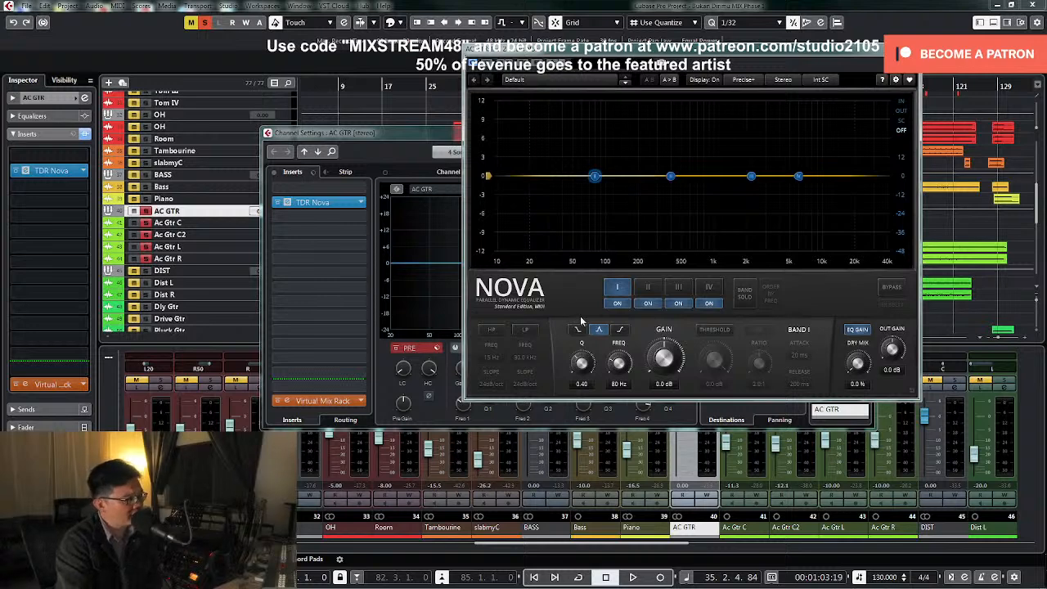
pyautogui.click(490, 330)
pyautogui.press('space')
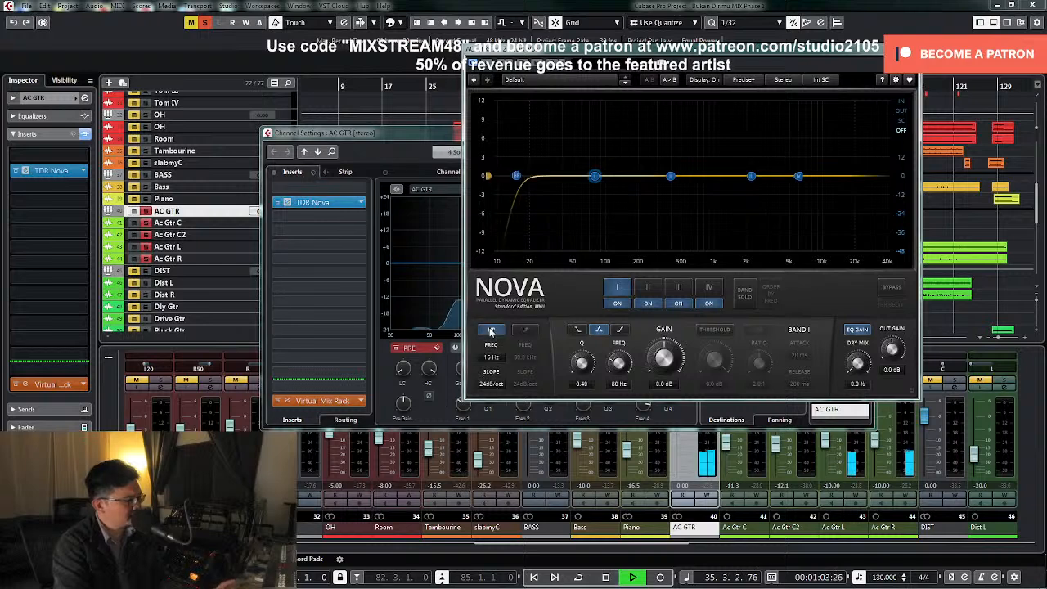
pyautogui.click(491, 384)
pyautogui.click(496, 406)
pyautogui.moveTo(516, 176); pyautogui.dragTo(597, 176)
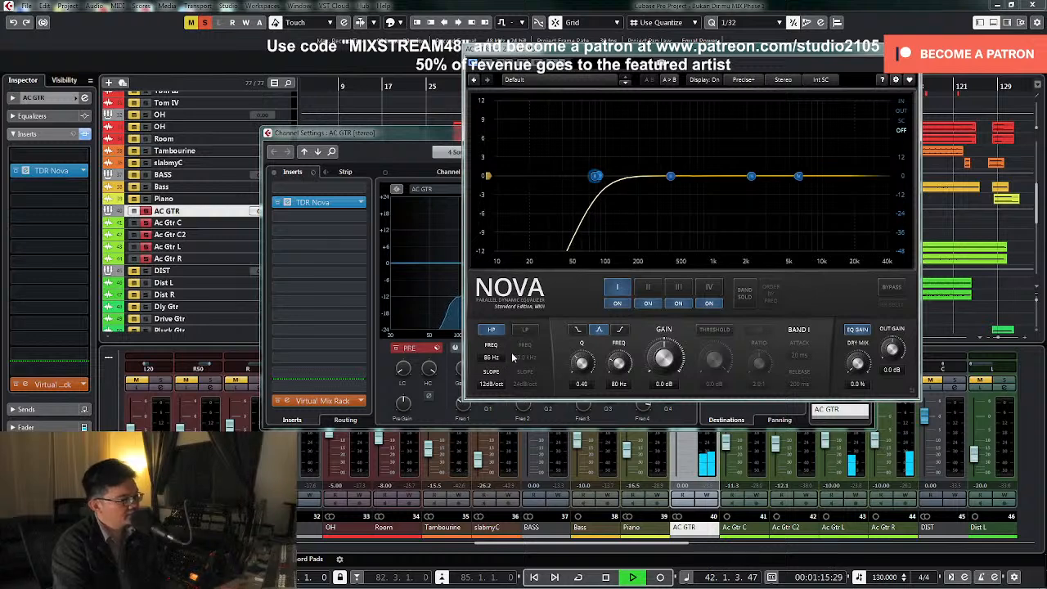
pyautogui.press('space')
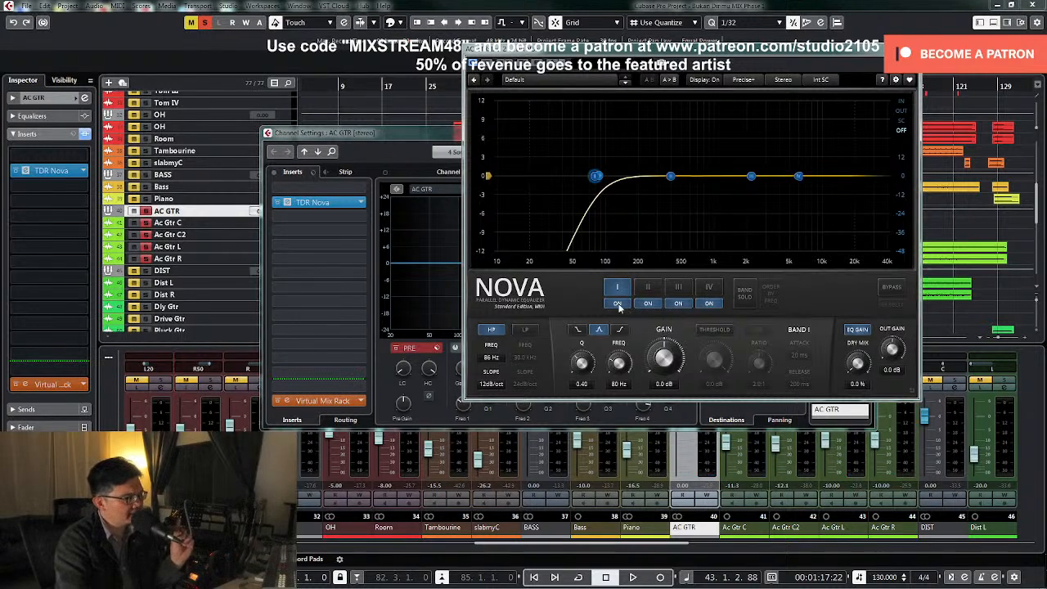
pyautogui.press('space')
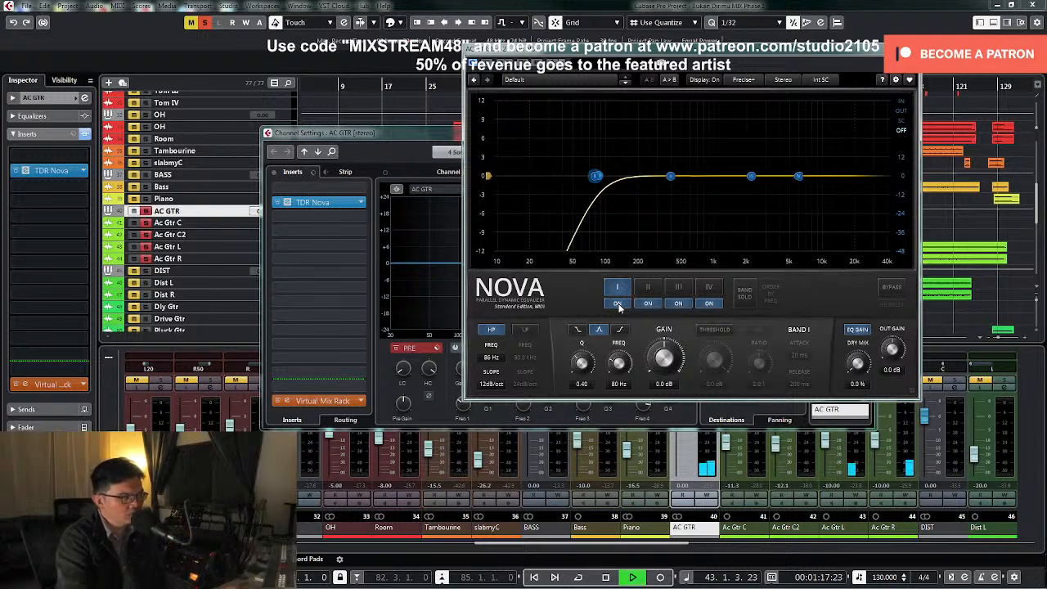
pyautogui.press('space')
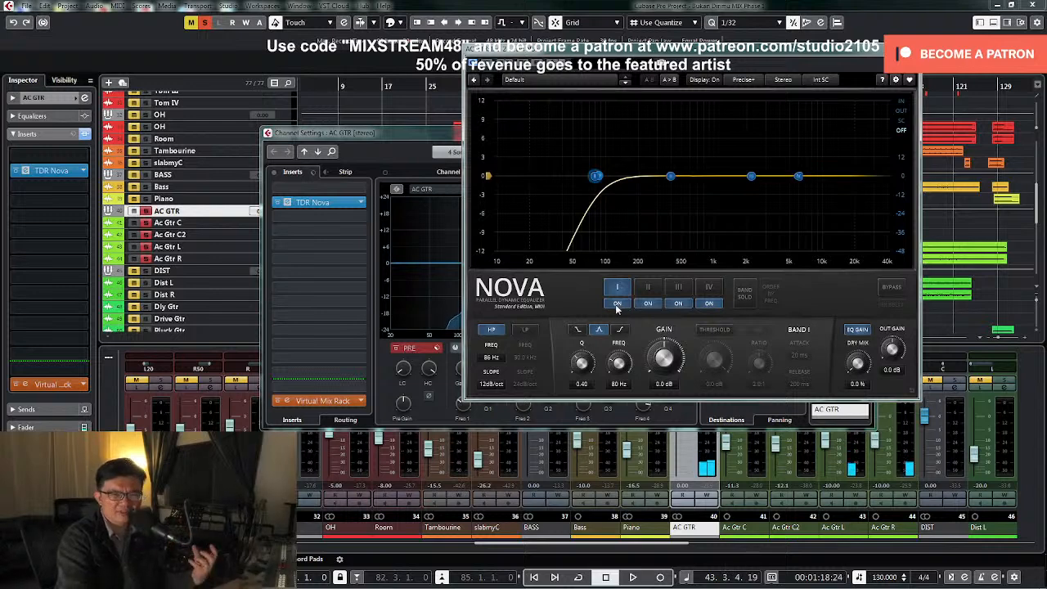
# Set band I's Q to 6.00, solo the band and sweep it with a boost to about 178 Hz during playback
pyautogui.moveTo(581, 364); pyautogui.dragTo(582, 347)
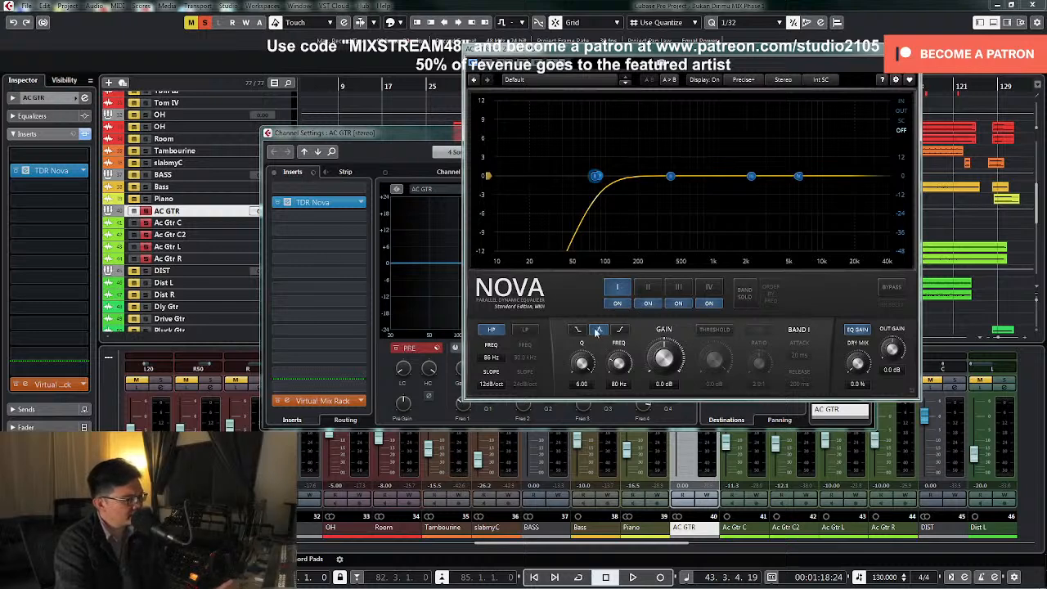
pyautogui.click(749, 297)
pyautogui.press('space')
pyautogui.moveTo(596, 175); pyautogui.dragTo(632, 105)
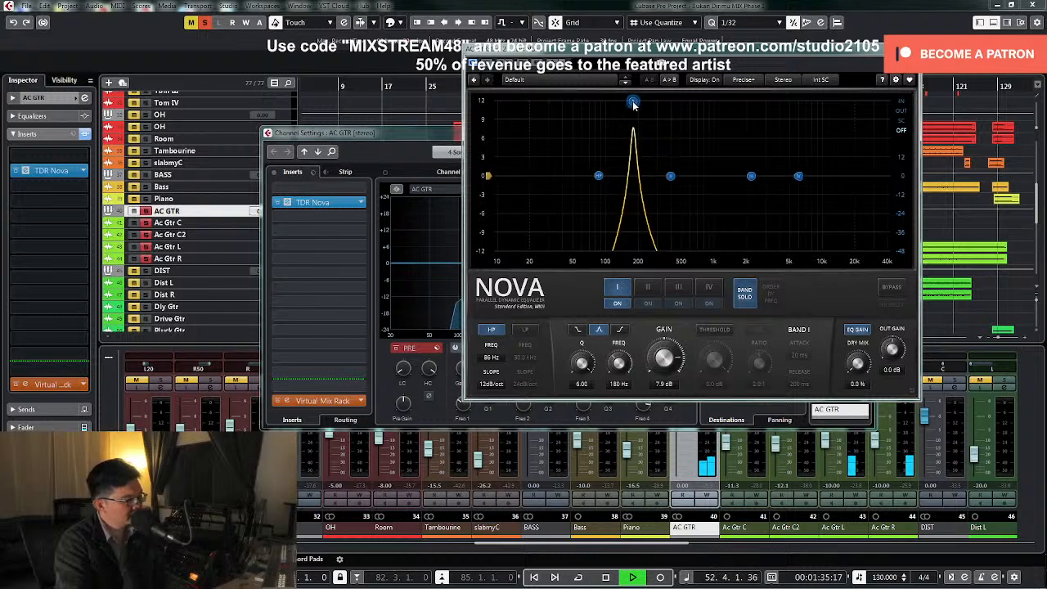
# Stop playback, set band I's gain to 0 dB and turn off band solo
pyautogui.press('space')
pyautogui.click(664, 384)
pyautogui.write('0')
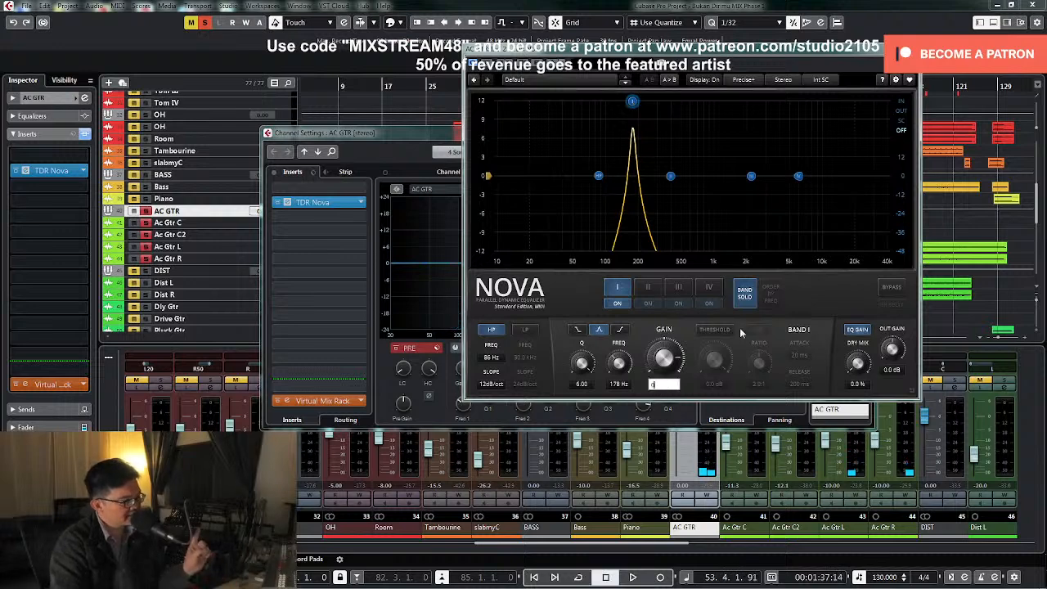
pyautogui.press('Return')
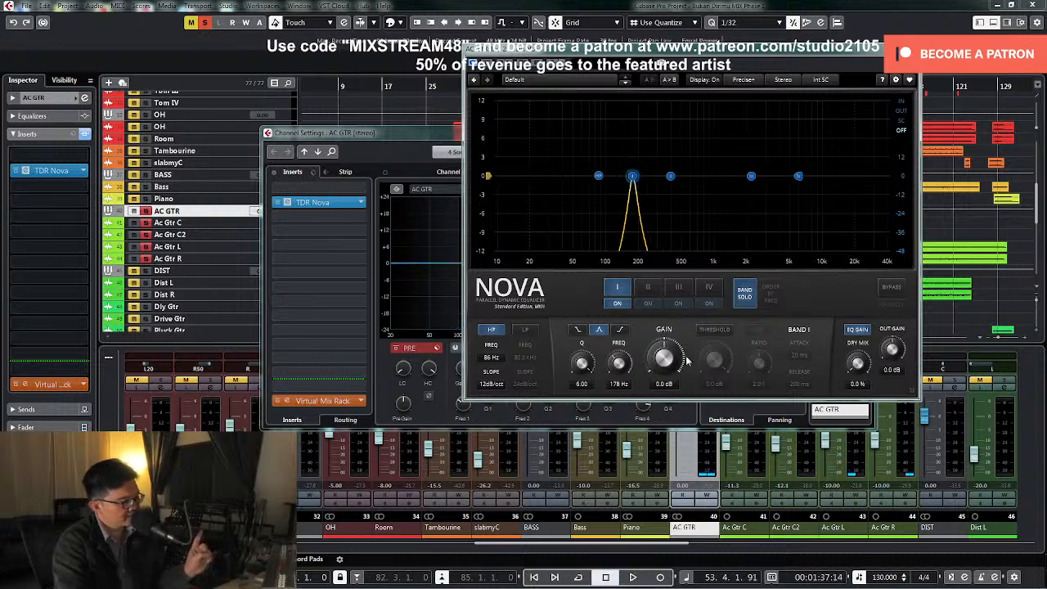
pyautogui.click(743, 297)
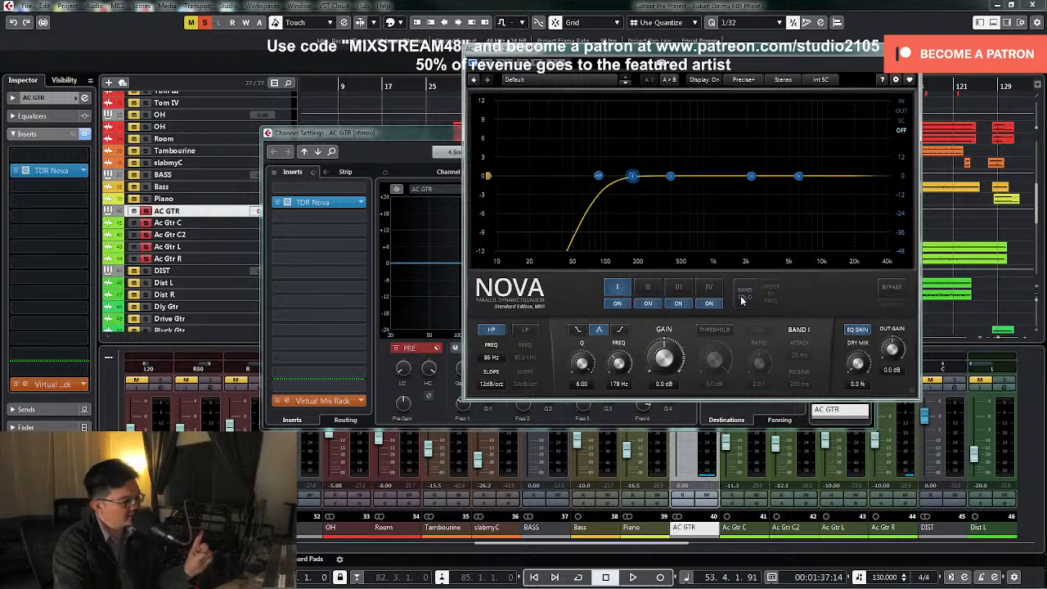
# Enable band I's dynamic threshold and set its ratio to 3:1 and attack to 10 ms
pyautogui.click(714, 330)
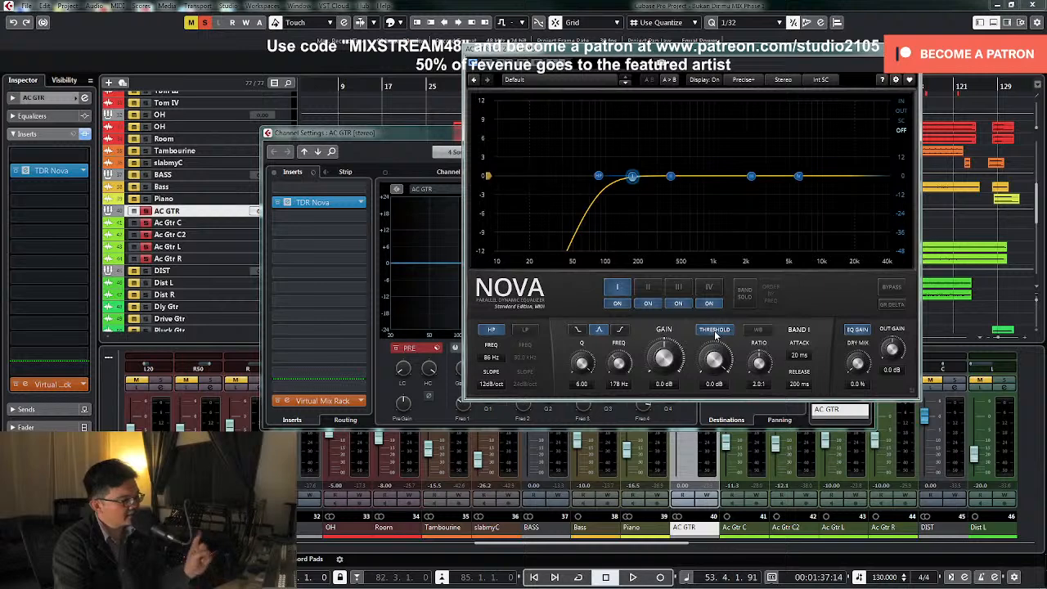
pyautogui.click(714, 332)
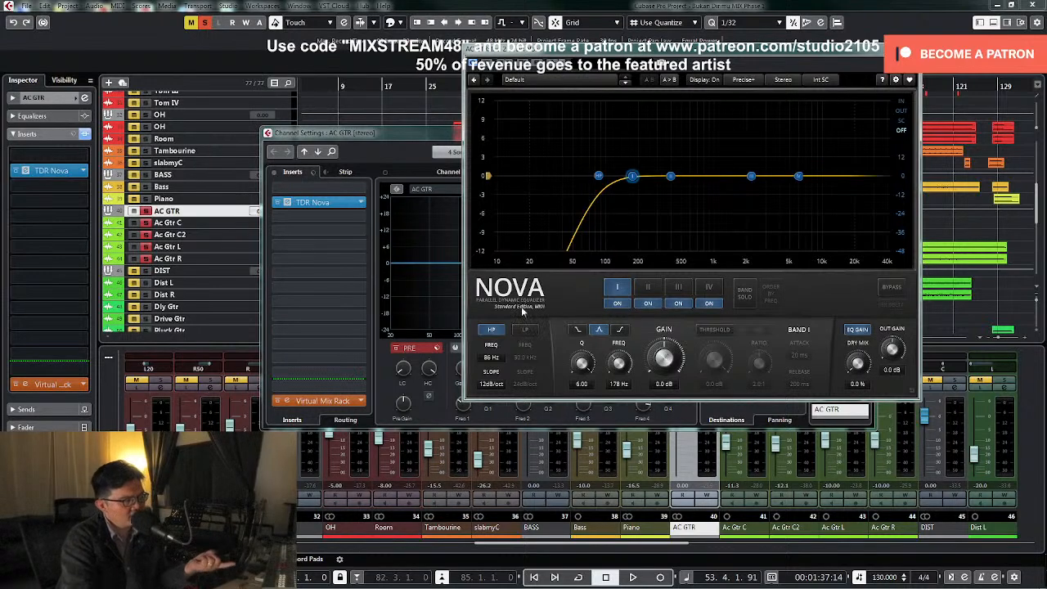
pyautogui.click(713, 330)
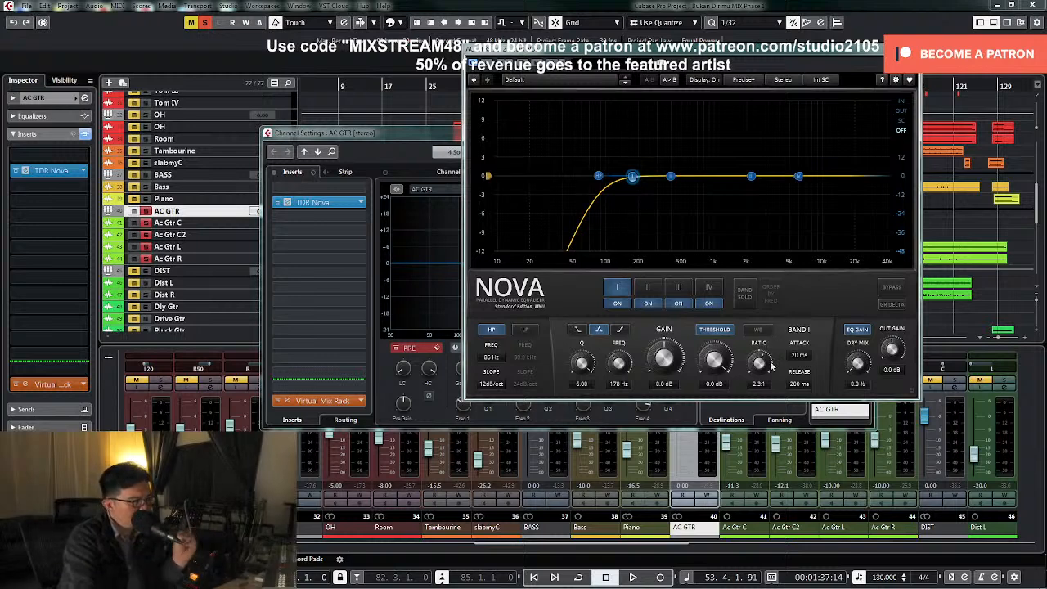
pyautogui.click(760, 385)
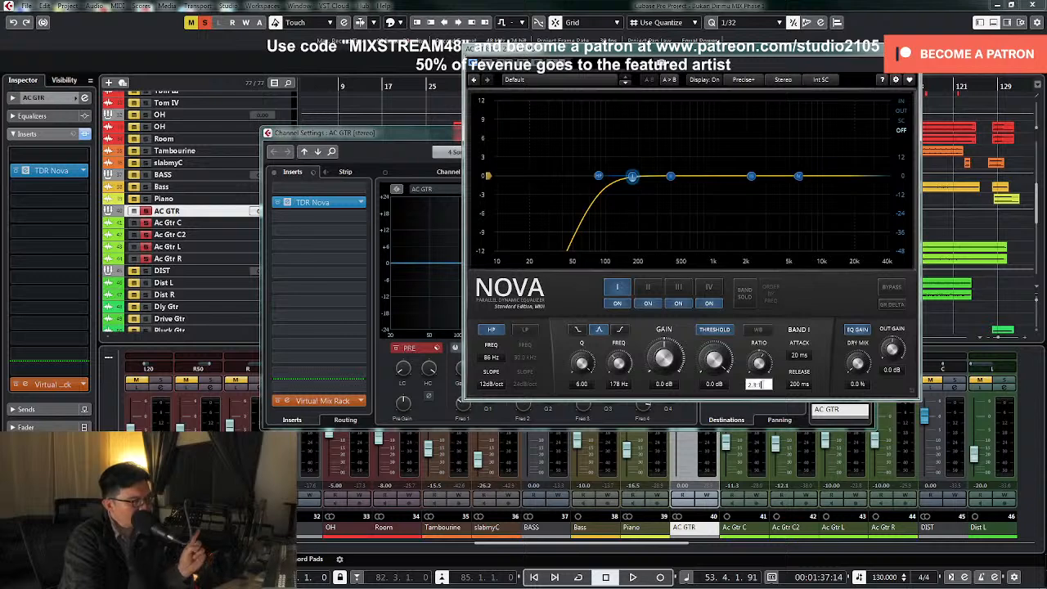
pyautogui.press('Return')
pyautogui.click(757, 386)
pyautogui.write('3')
pyautogui.press('Return')
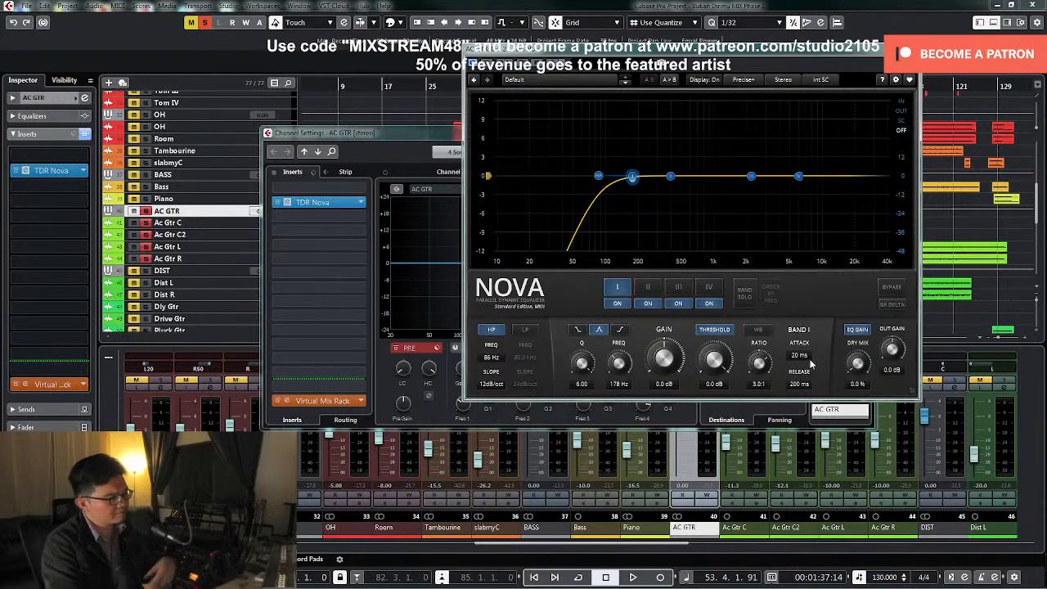
pyautogui.moveTo(807, 358); pyautogui.dragTo(799, 358)
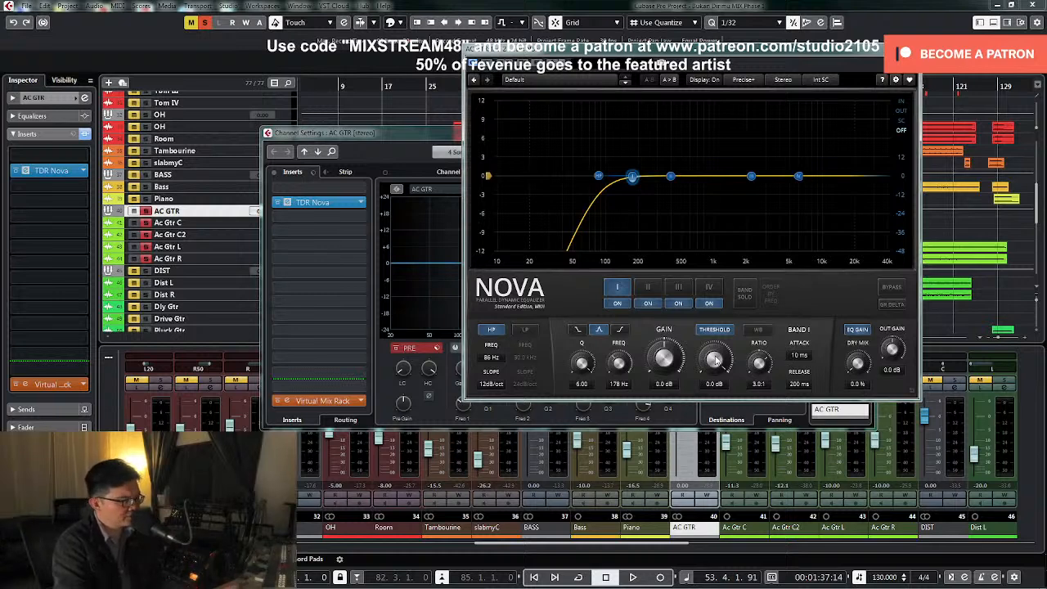
# Lower band I's threshold to about -29.4 dB and widen its Q to about 1.92 during playback
pyautogui.press('space')
pyautogui.moveTo(716, 358); pyautogui.dragTo(715, 387)
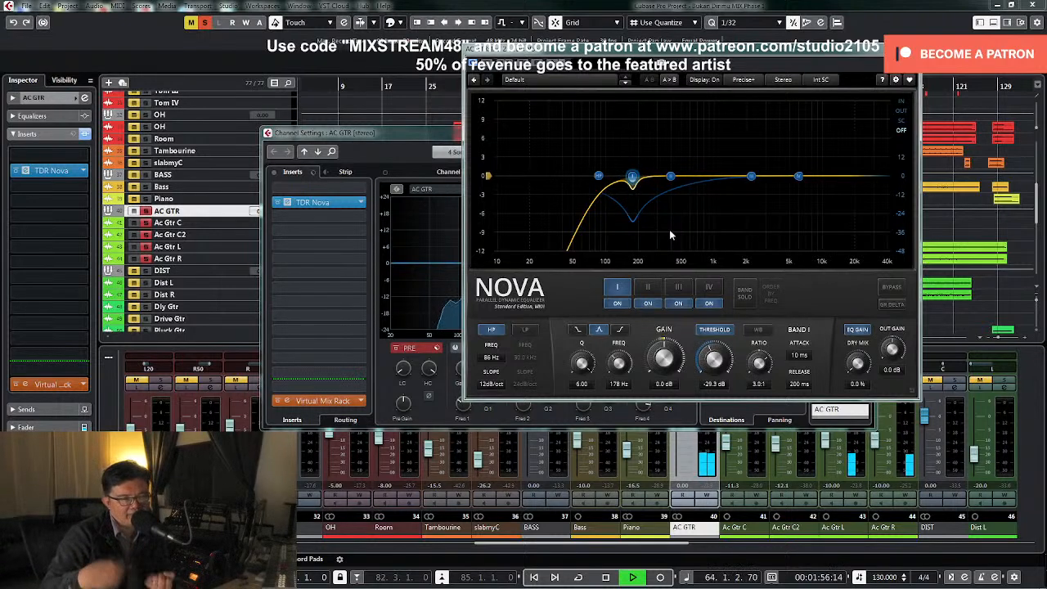
pyautogui.press('space')
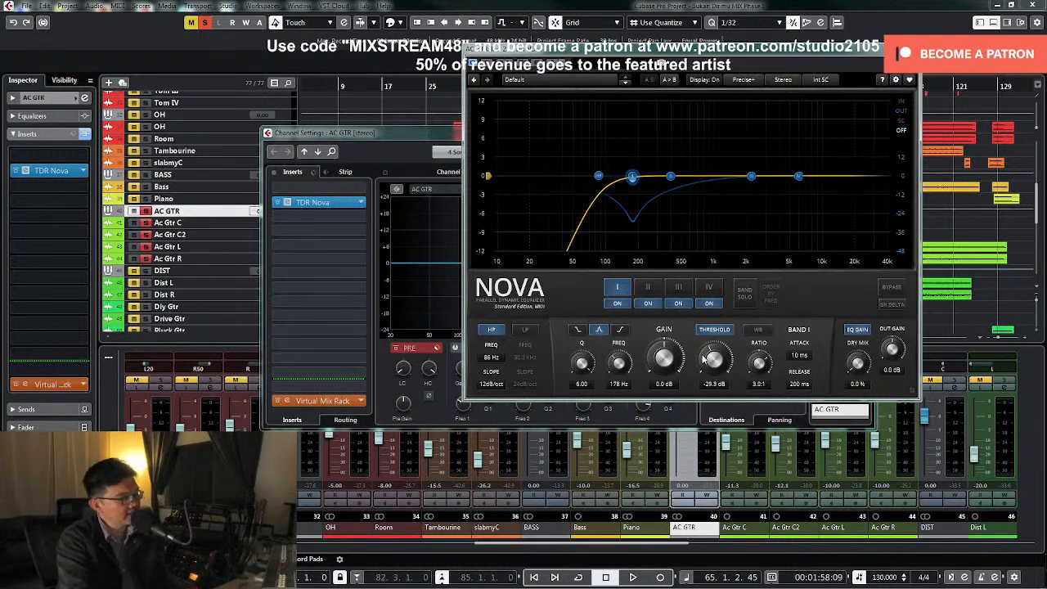
pyautogui.press('space')
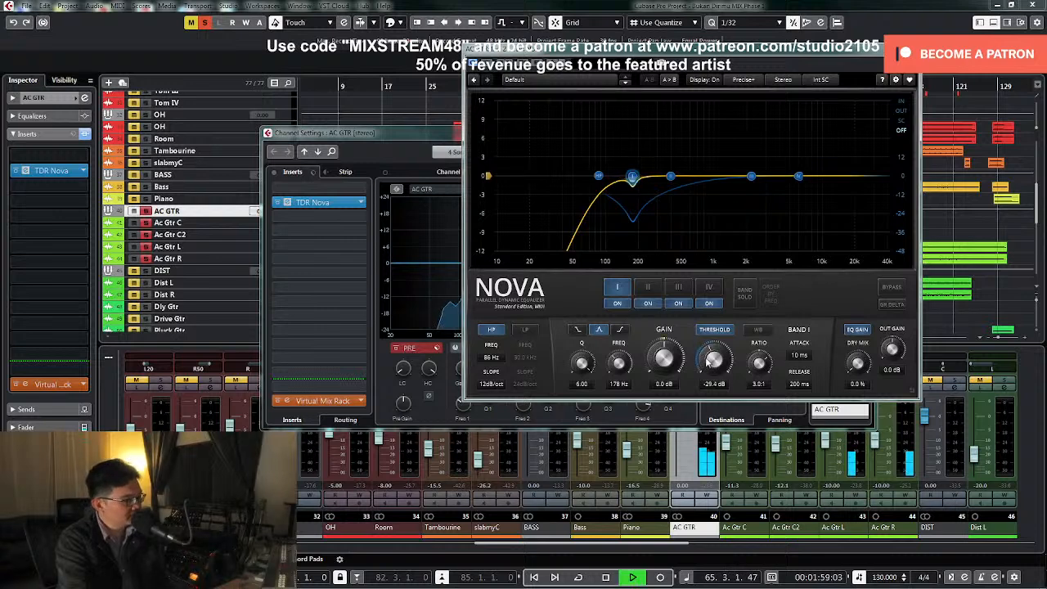
pyautogui.moveTo(576, 366); pyautogui.dragTo(575, 405)
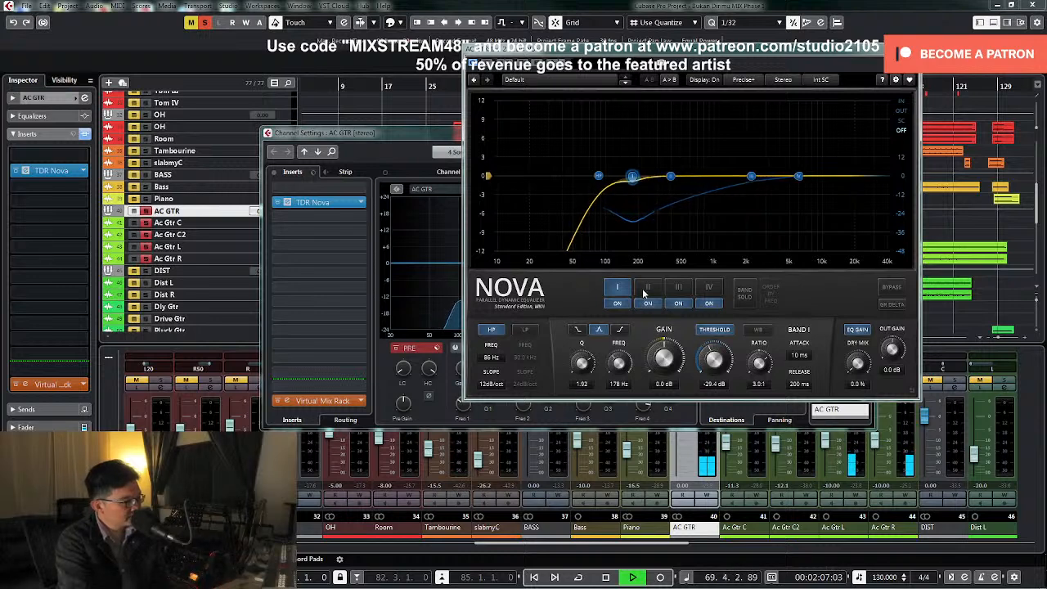
pyautogui.press('space')
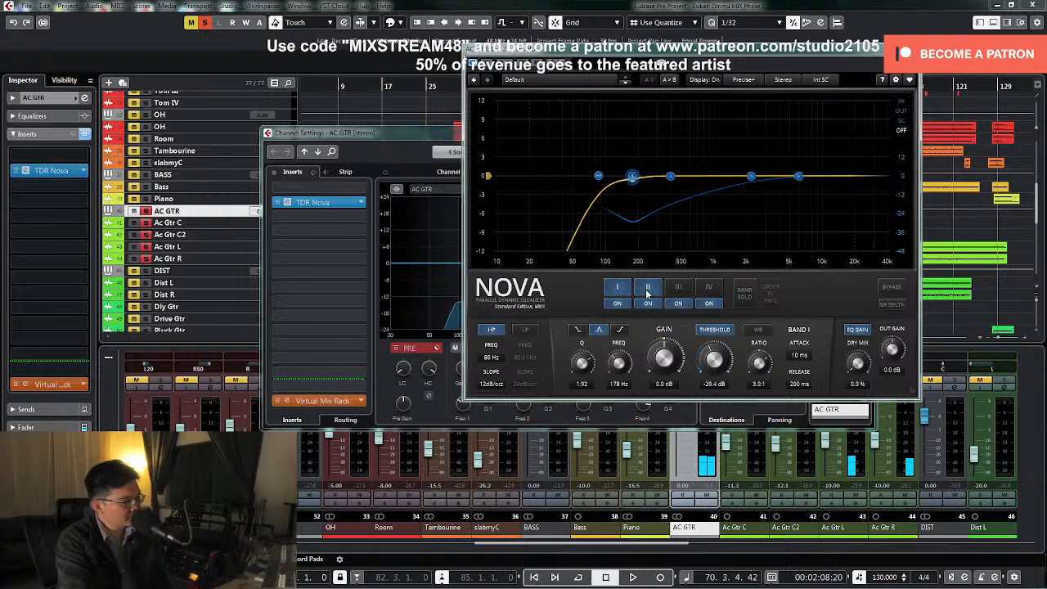
# Solo band II and sweep it with a boost to about 509 Hz during playback
pyautogui.click(647, 291)
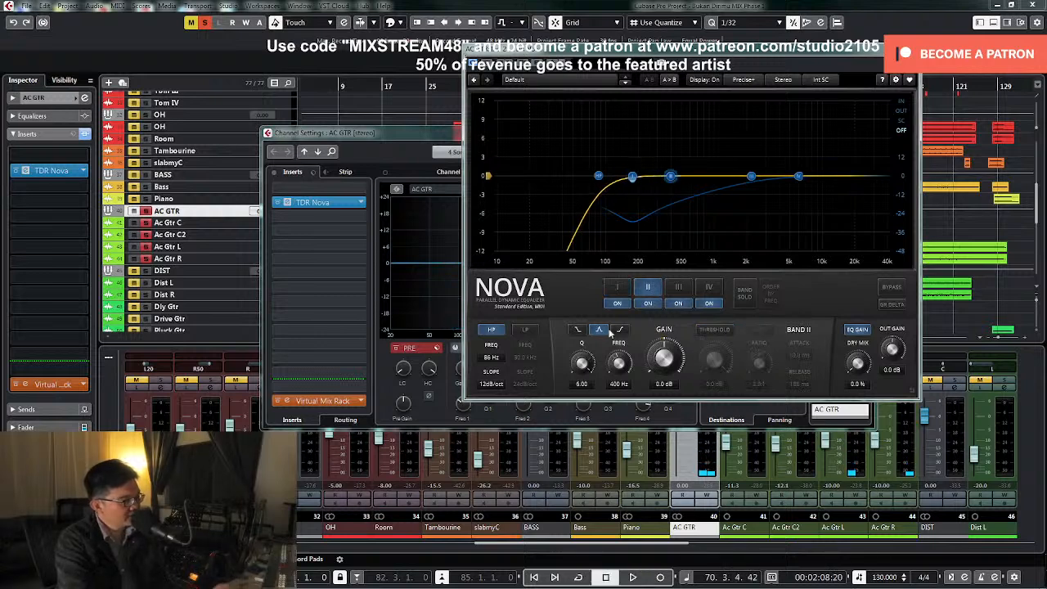
pyautogui.click(744, 293)
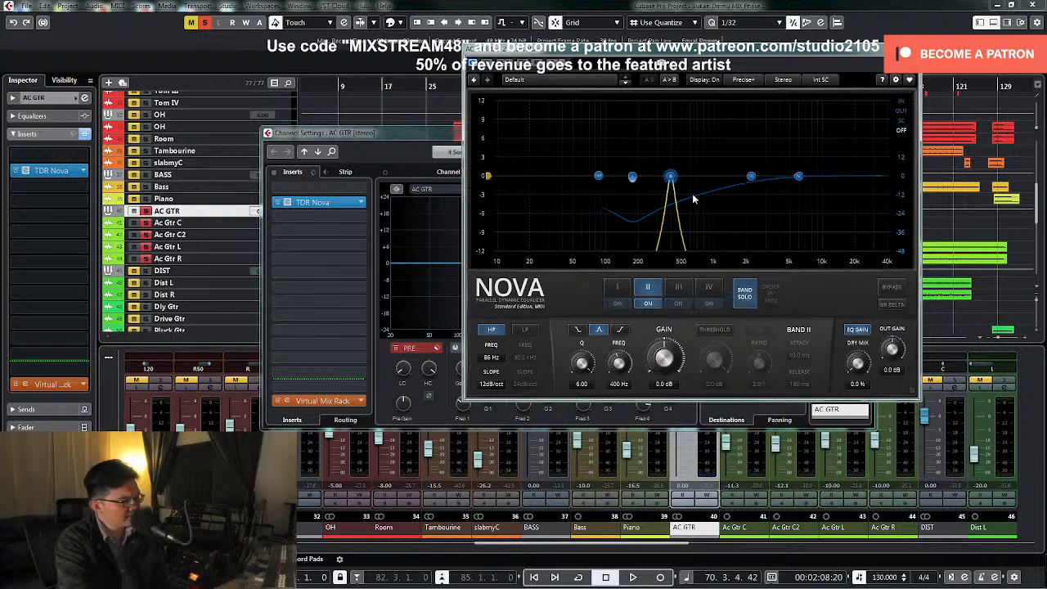
pyautogui.click(743, 288)
pyautogui.press('space')
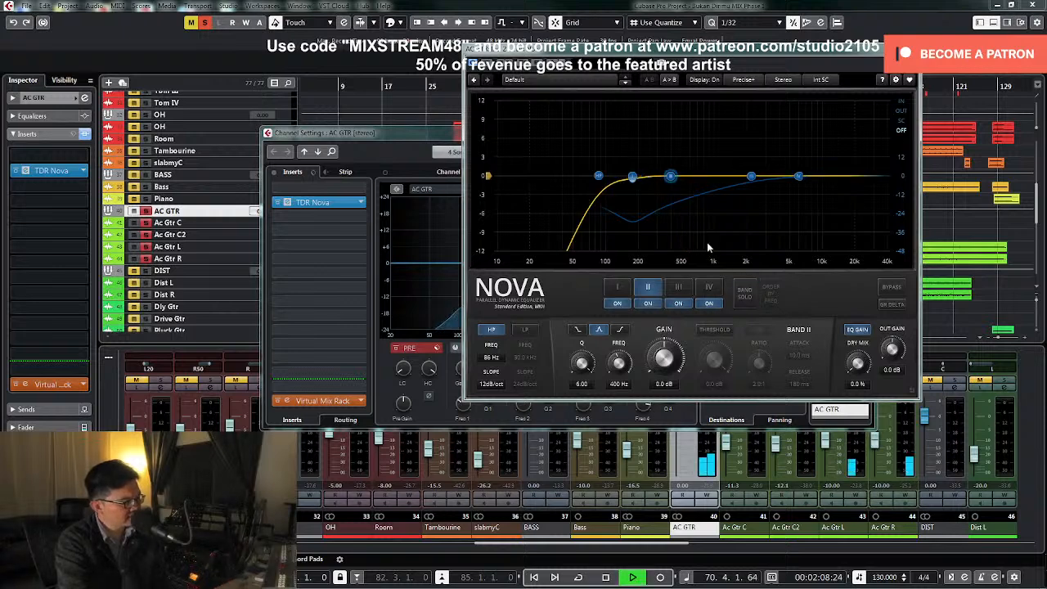
pyautogui.click(745, 296)
pyautogui.moveTo(669, 176); pyautogui.dragTo(684, 121)
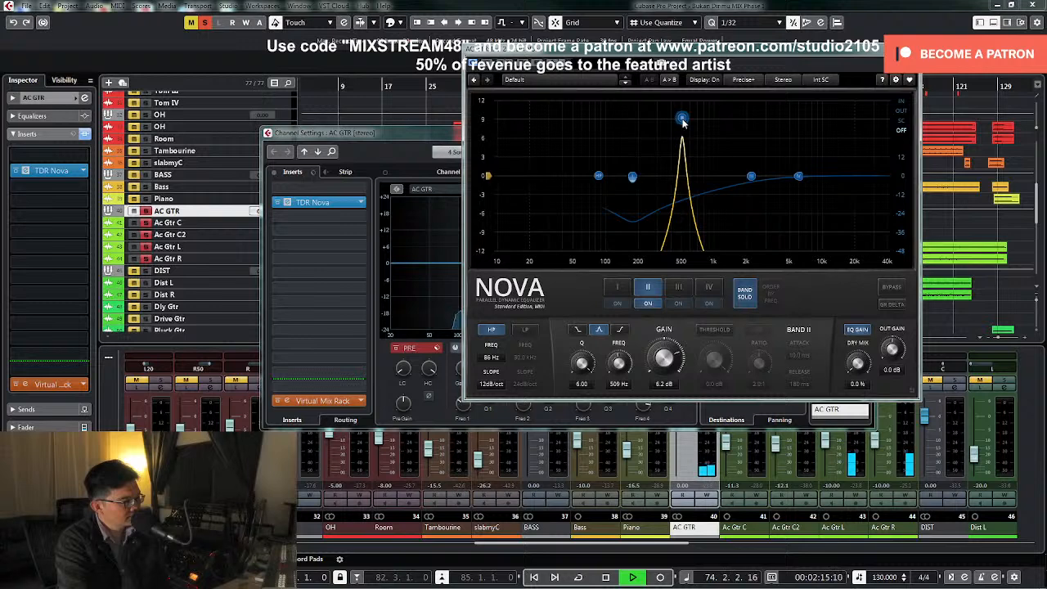
# Stop playback, reset band II's gain to 0 dB and end its solo
pyautogui.press('space')
pyautogui.write('0')
pyautogui.press('Return')
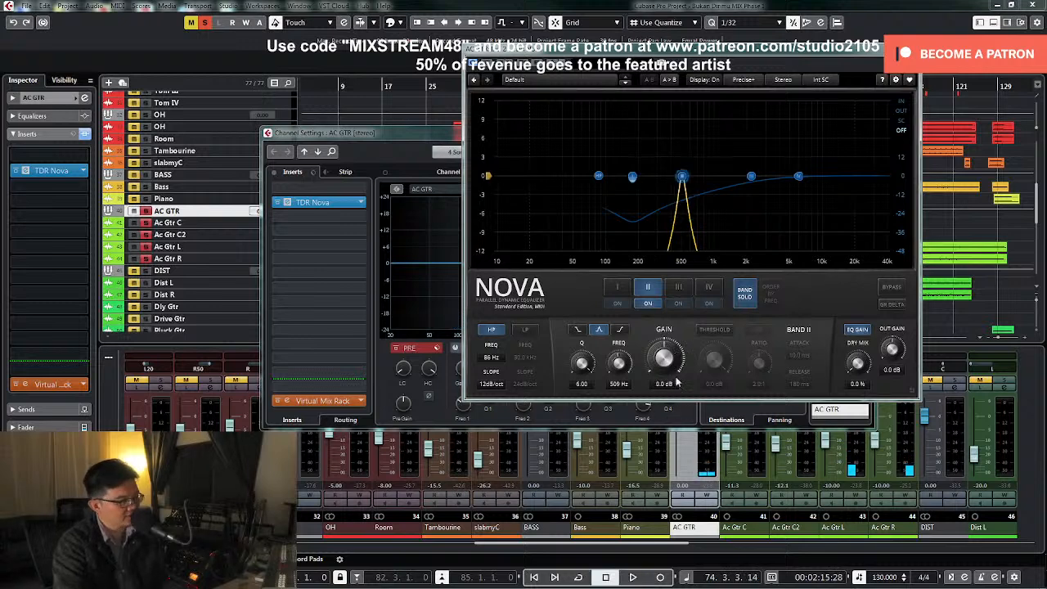
pyautogui.click(742, 294)
# Enable band II's dynamic threshold, lower it to about -39.3 dB during playback, and close the AC GTR channel settings
pyautogui.click(718, 331)
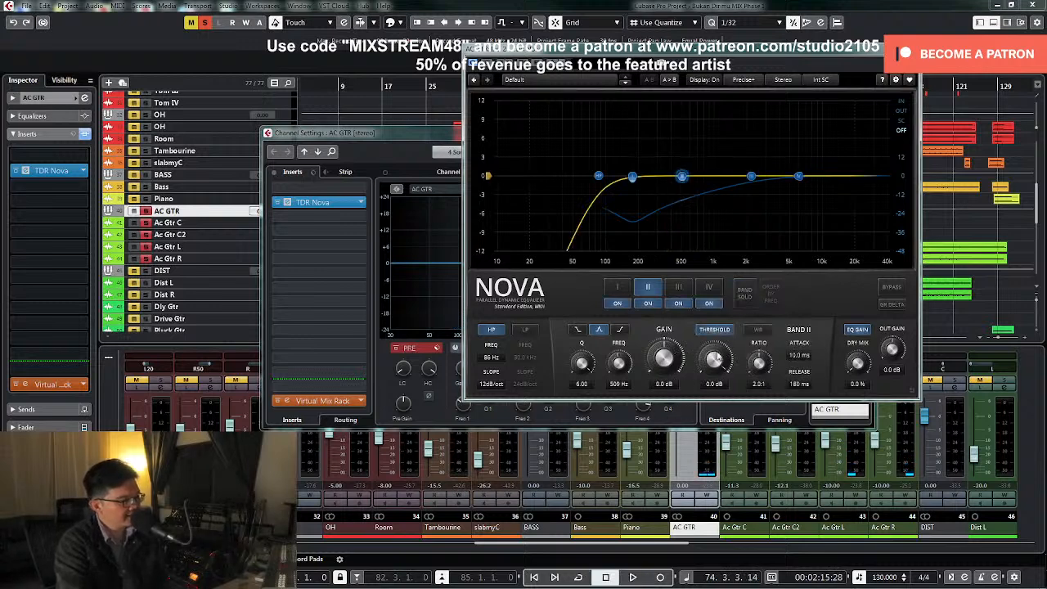
pyautogui.moveTo(715, 358); pyautogui.dragTo(714, 409)
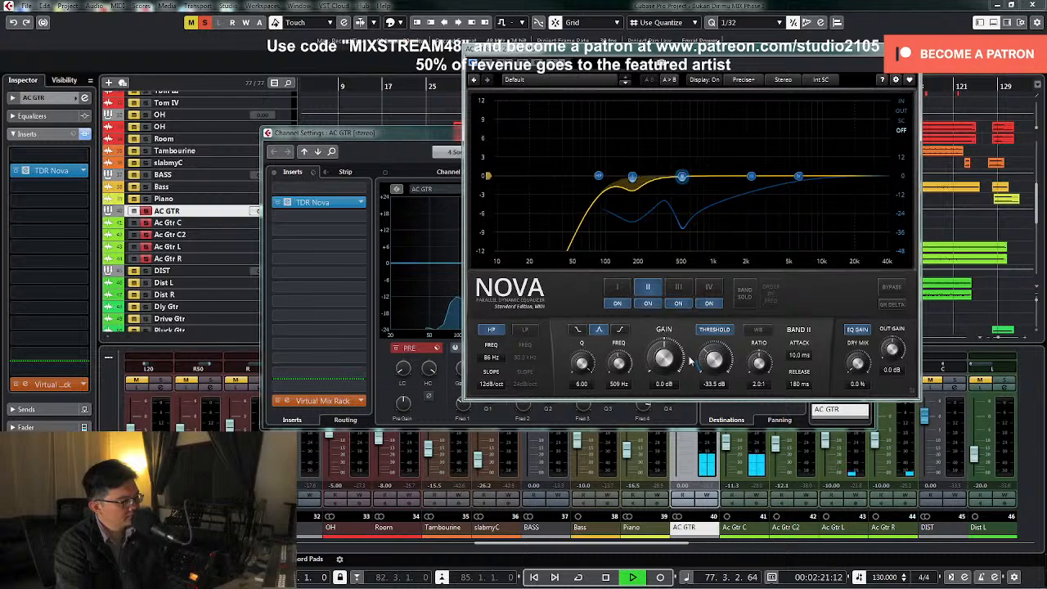
pyautogui.moveTo(810, 55); pyautogui.dragTo(617, 231)
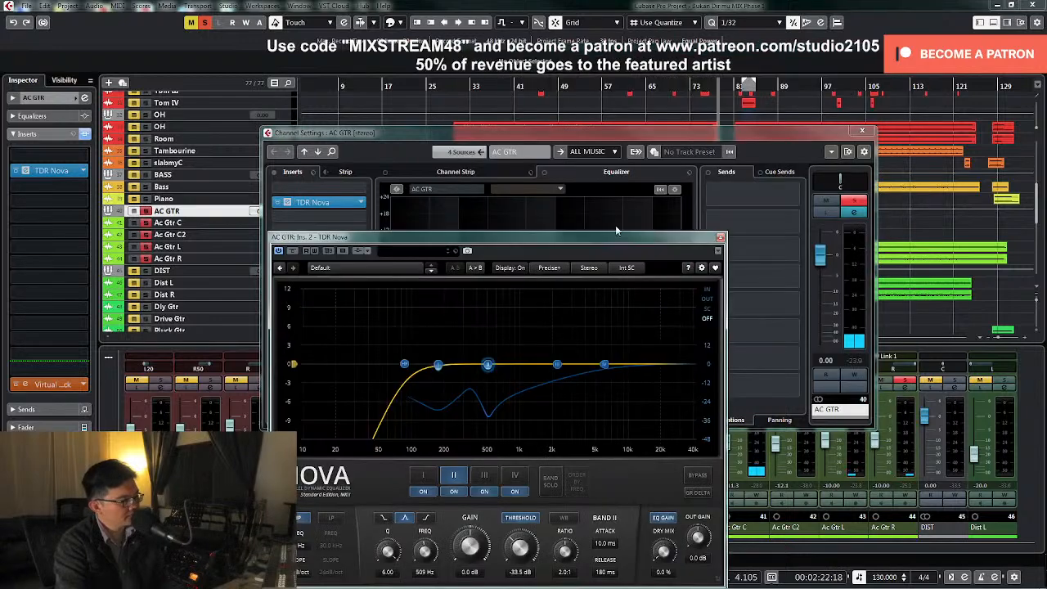
pyautogui.click(862, 131)
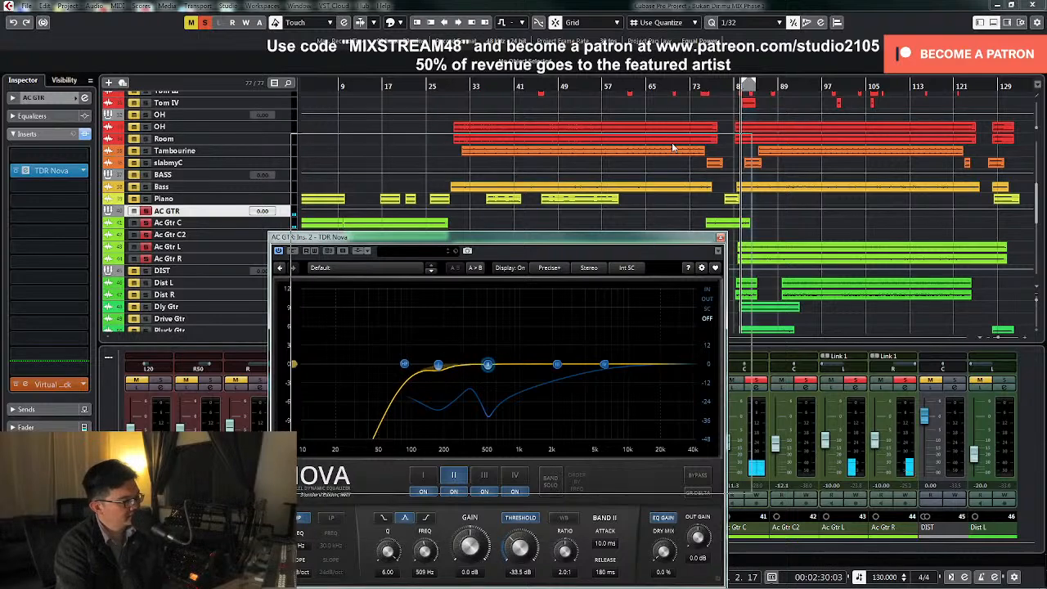
pyautogui.moveTo(491, 236); pyautogui.dragTo(514, 141)
pyautogui.moveTo(544, 450); pyautogui.dragTo(543, 471)
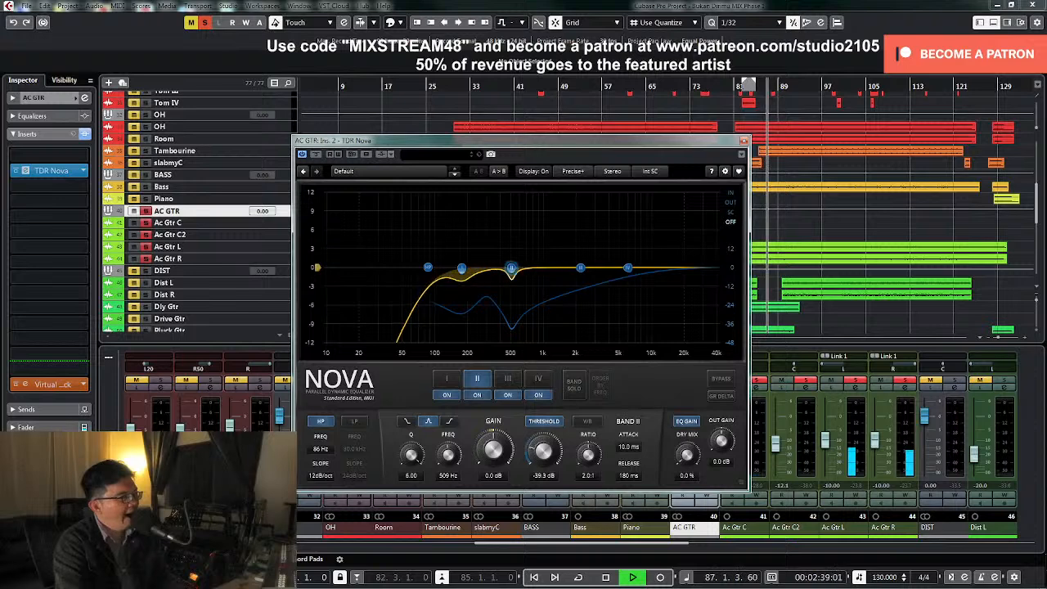
# Bypass TDR Nova during playback to compare the unprocessed guitars, stop playback and reactivate the plug-in
pyautogui.click(317, 158)
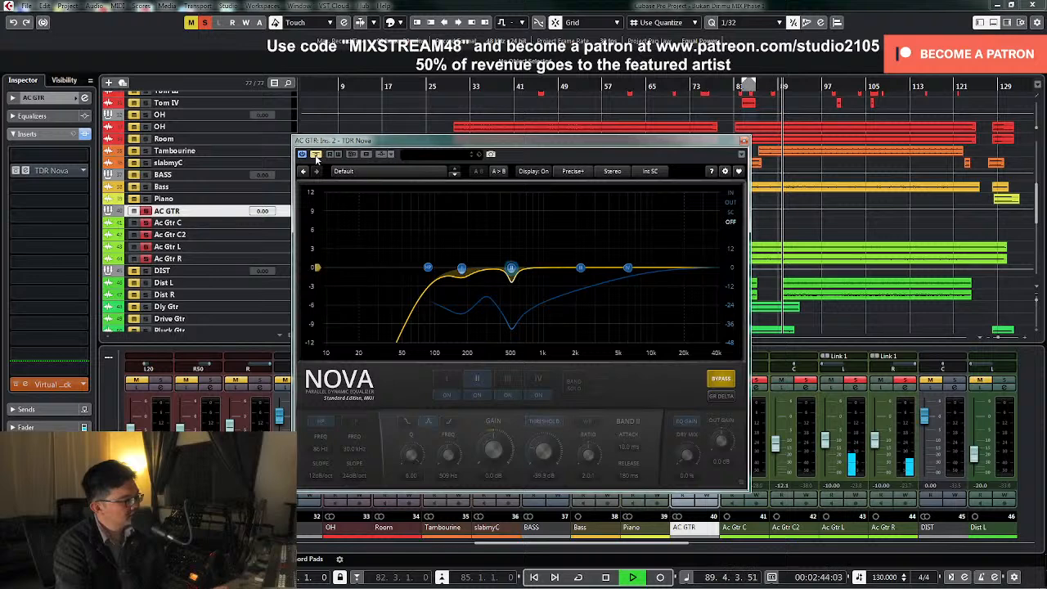
pyautogui.press('space')
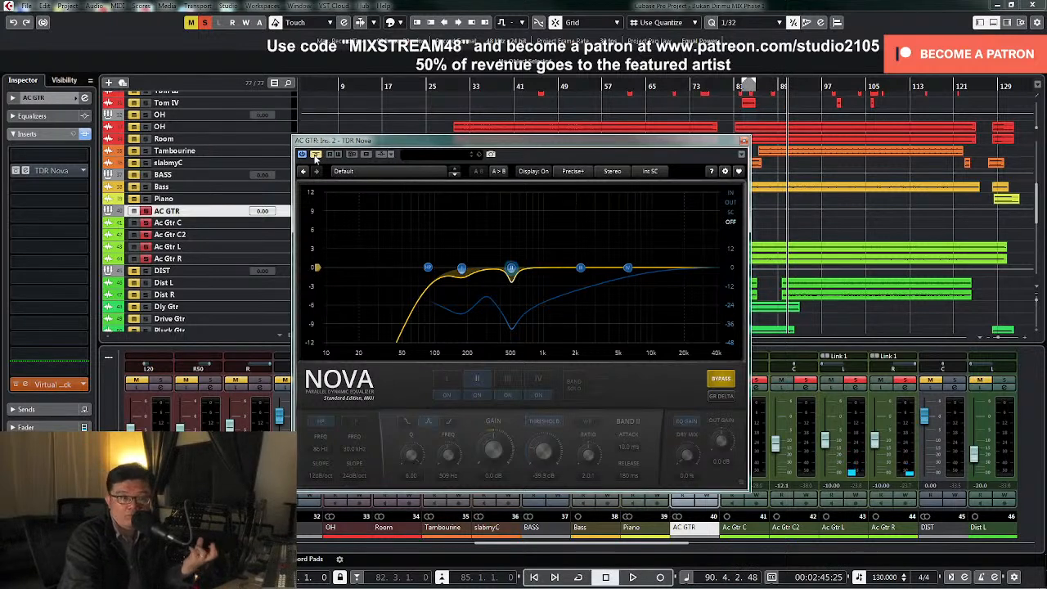
pyautogui.click(316, 155)
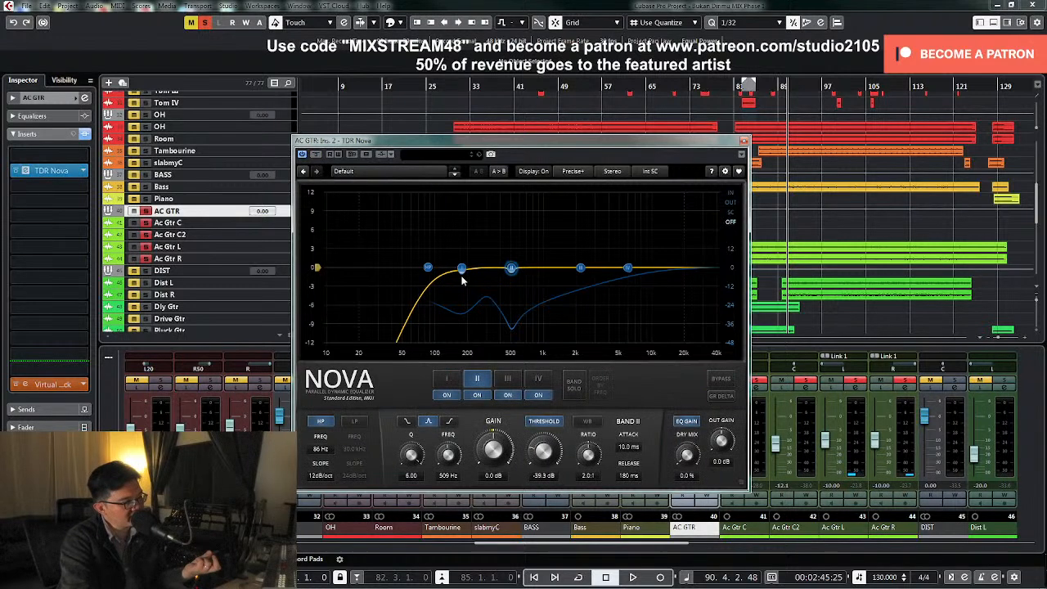
# Solo TDR Nova's band III during playback and sweep it with a boost to about 3.0 kHz
pyautogui.press('space')
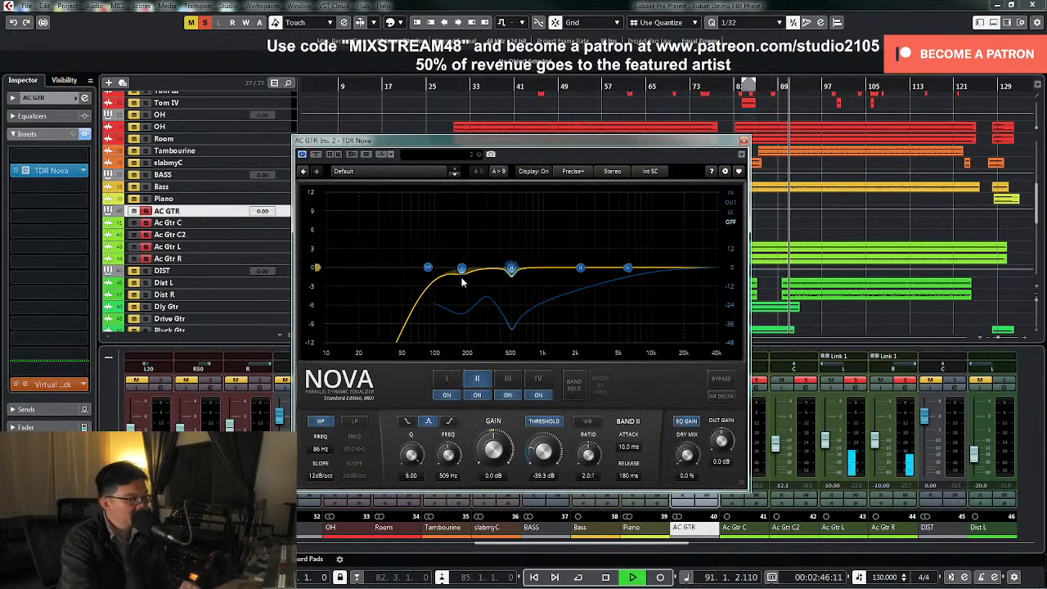
pyautogui.click(580, 267)
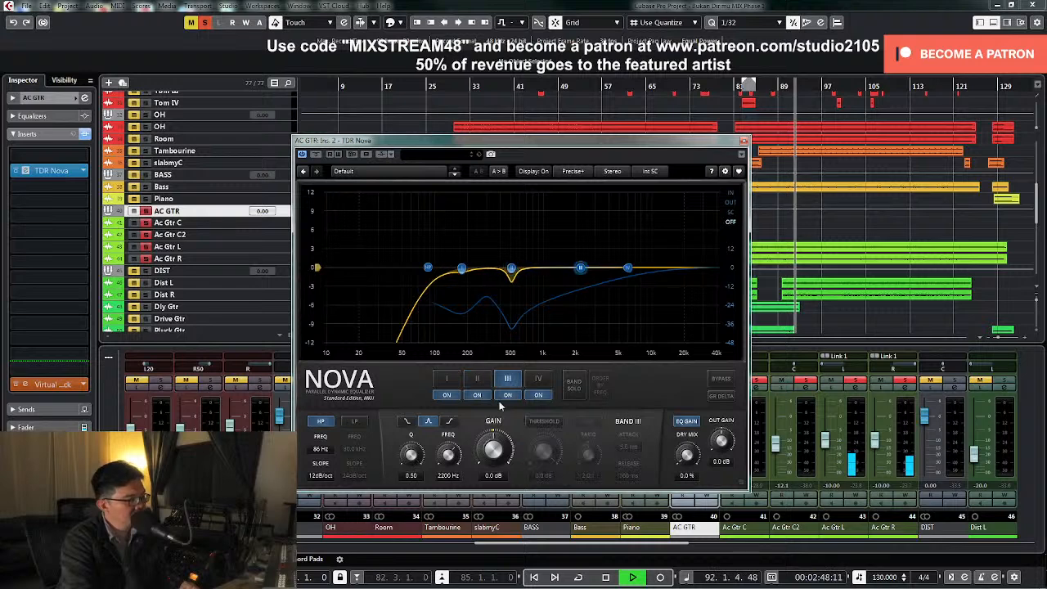
pyautogui.click(572, 384)
pyautogui.moveTo(580, 268); pyautogui.dragTo(595, 222)
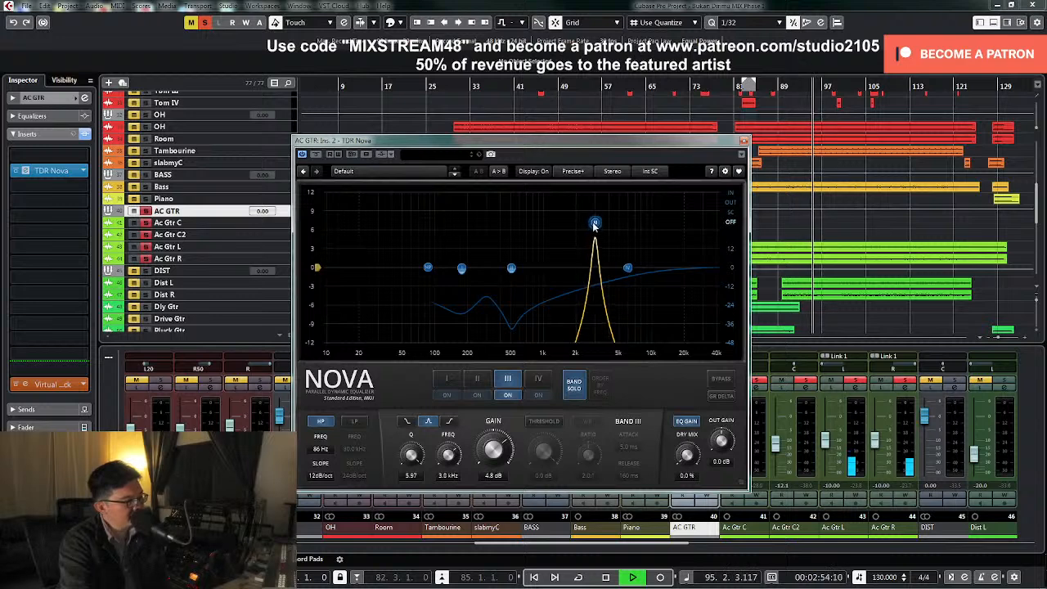
# Stop playback, reset band III's gain to 0 dB and end its solo
pyautogui.press('space')
pyautogui.write('0')
pyautogui.press('Return')
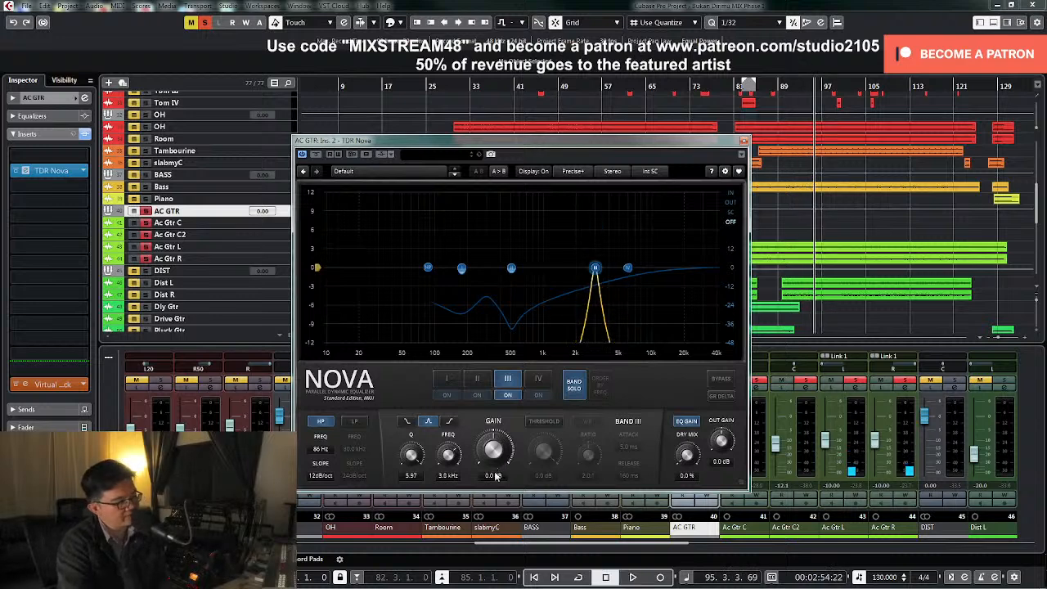
pyautogui.click(575, 391)
# Enable band III's dynamic threshold, lower it to about -38.6 dB, widen its Q to about 1.27 during playback, and close TDR Nova
pyautogui.click(542, 421)
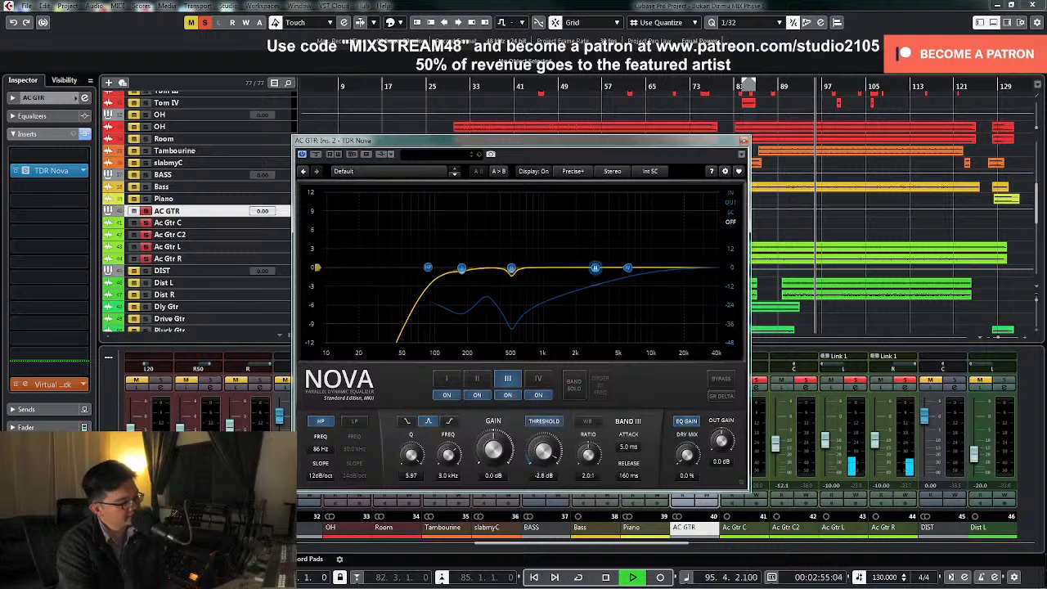
pyautogui.moveTo(543, 451); pyautogui.dragTo(543, 477)
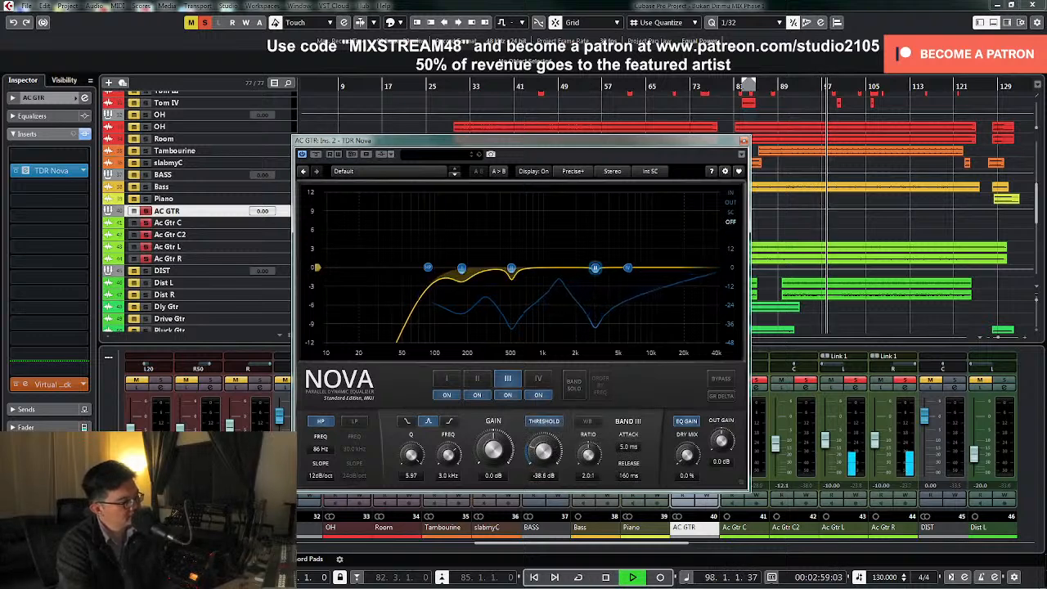
pyautogui.moveTo(411, 455); pyautogui.dragTo(411, 486)
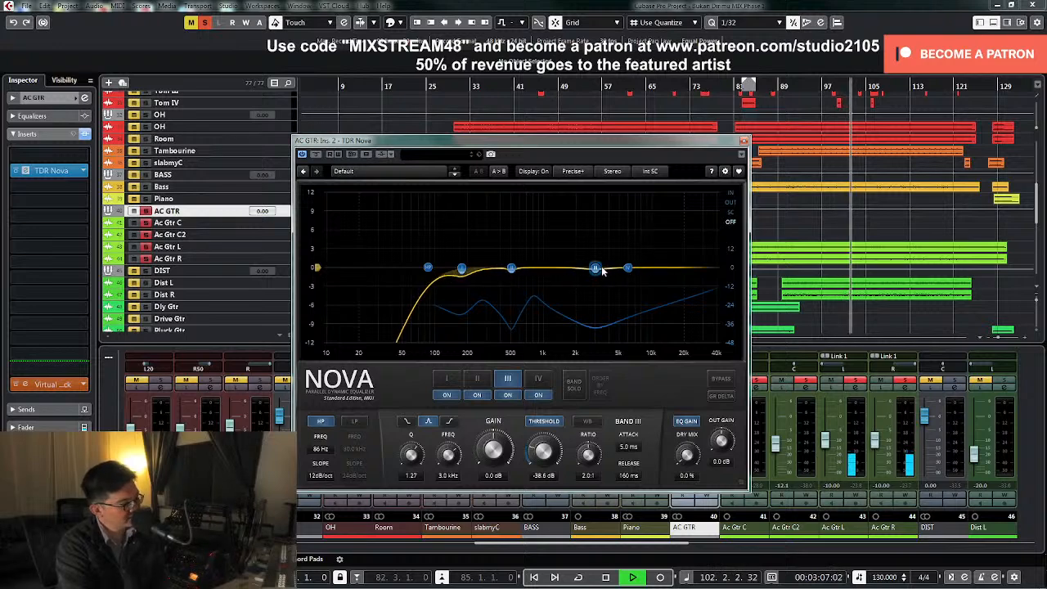
pyautogui.click(743, 143)
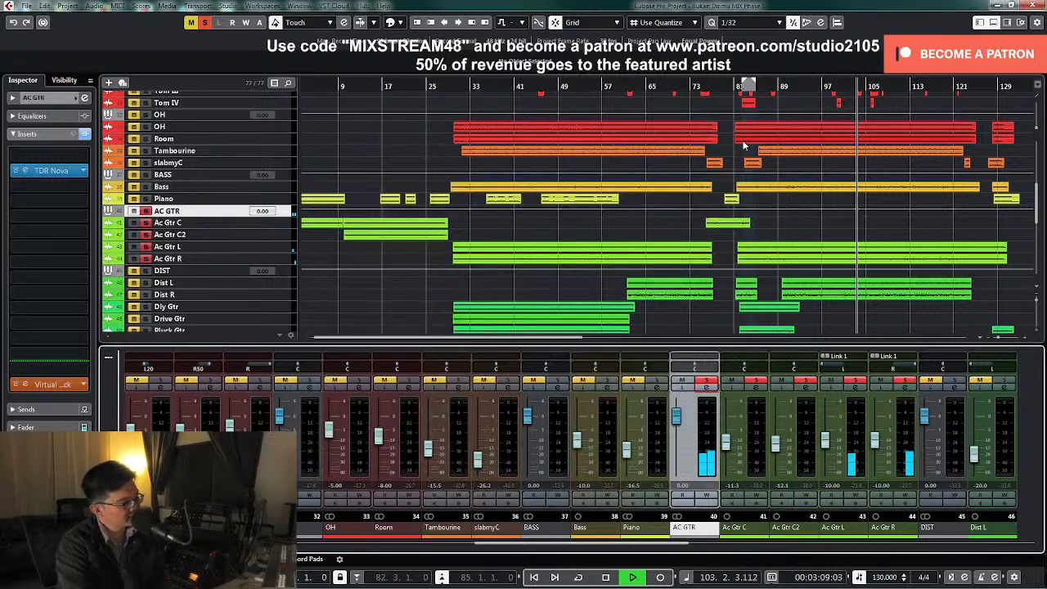
# Stop playback, unsolo the AC GTR group and play the full mix from about bar 30
pyautogui.press('space')
pyautogui.click(708, 383)
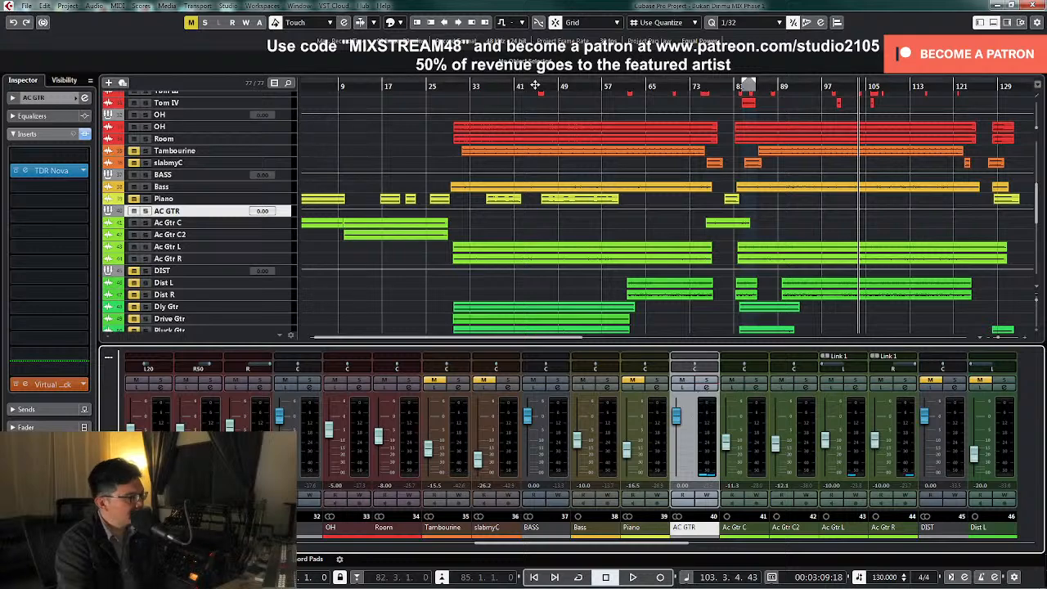
pyautogui.click(453, 86)
pyautogui.press('space')
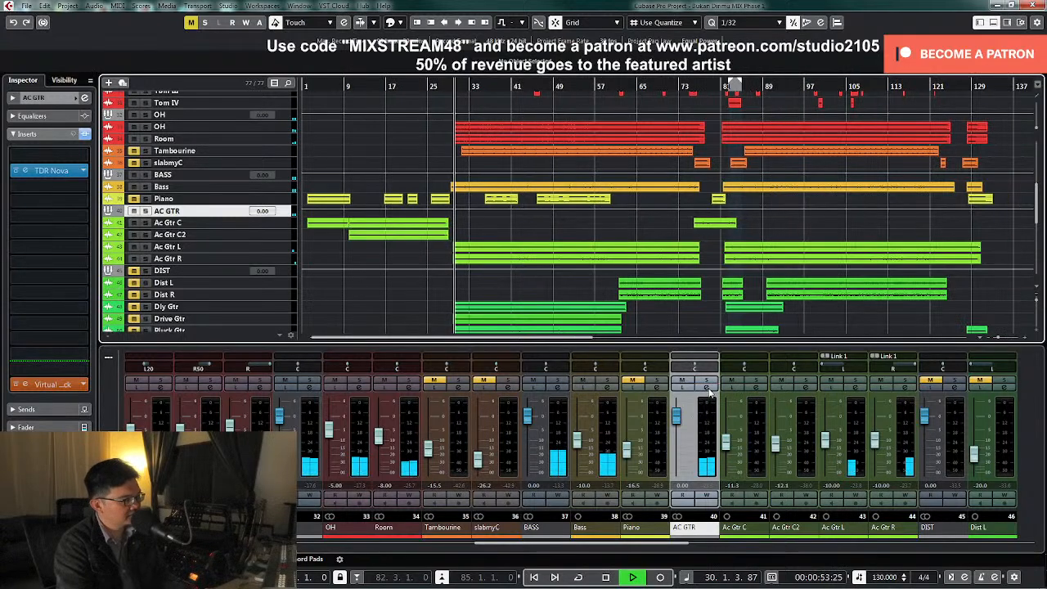
# Open TDR Nova from the AC GTR channel settings, compare the mix with it bypassed and active during playback, and close the plug-in
pyautogui.click(707, 391)
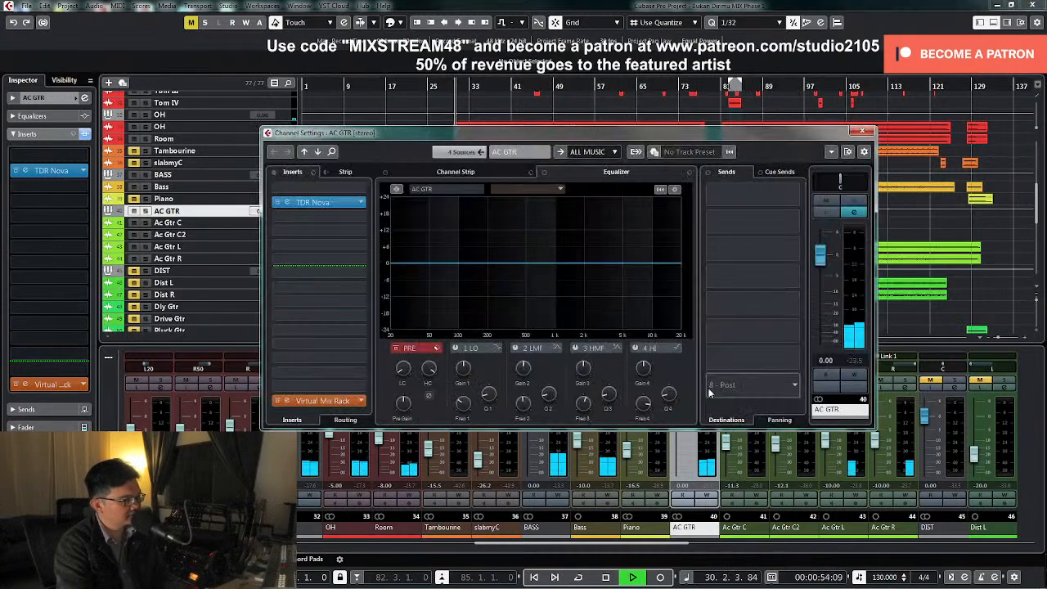
pyautogui.click(337, 206)
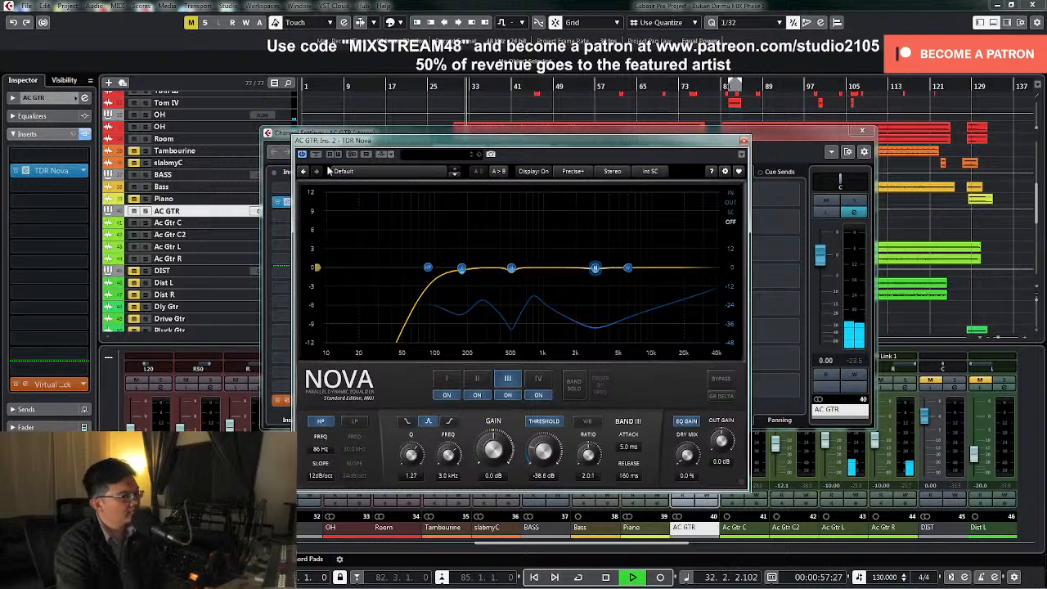
pyautogui.click(316, 156)
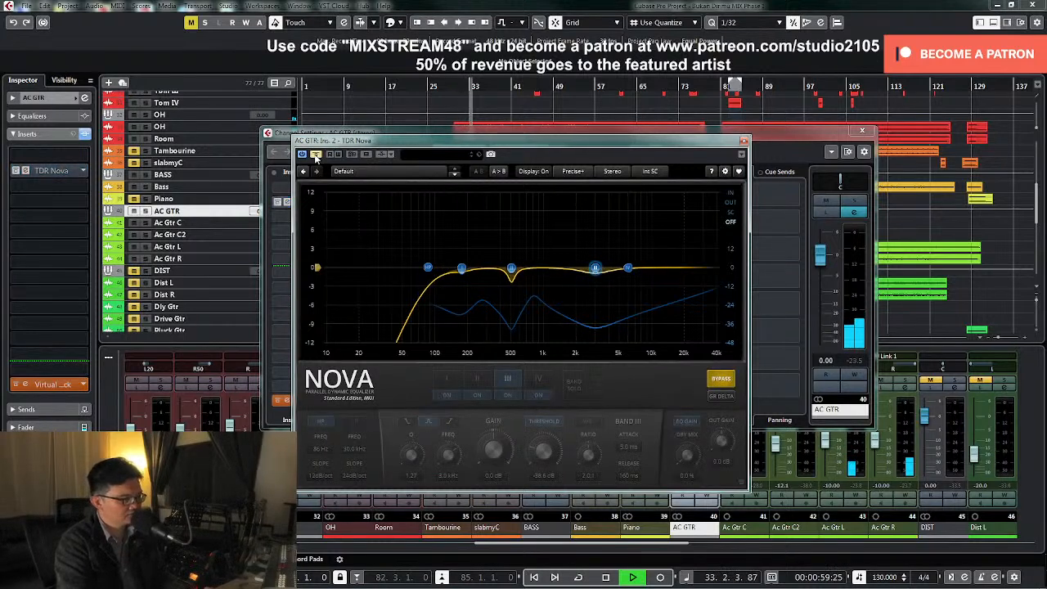
pyautogui.click(316, 156)
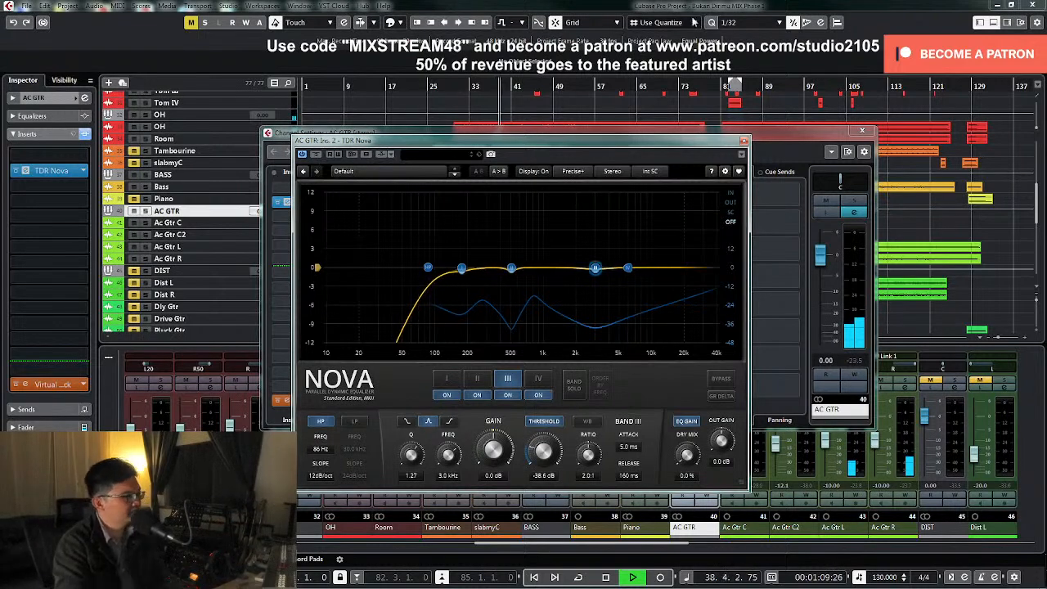
pyautogui.click(743, 141)
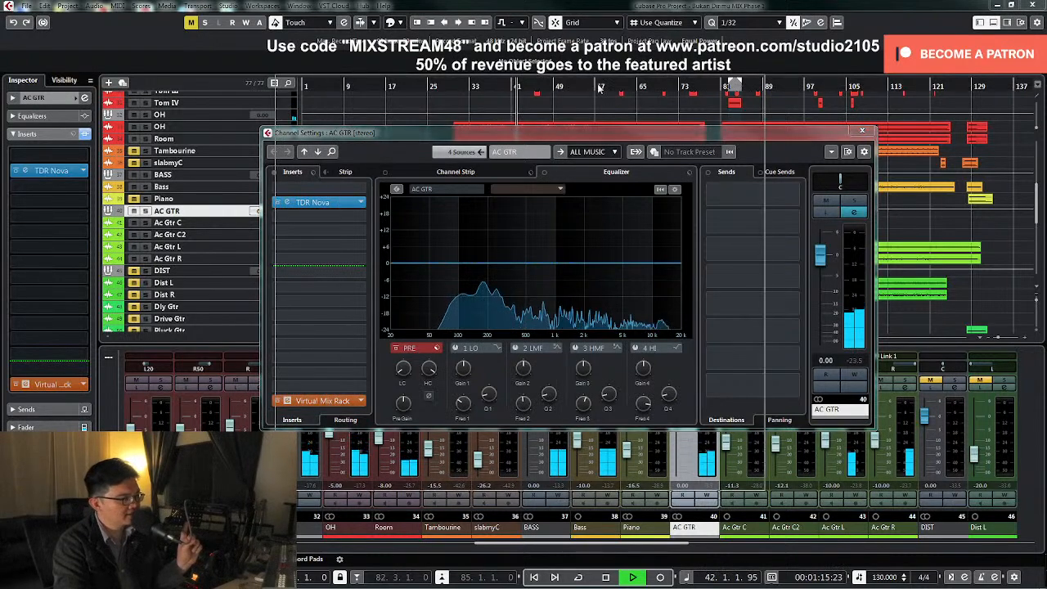
# Open AC GTR's Virtual Mix Rack, solo the group and raise the FG-2A compressor's peak reduction and gain during playback
pyautogui.click(321, 401)
pyautogui.press('space')
pyautogui.click(855, 202)
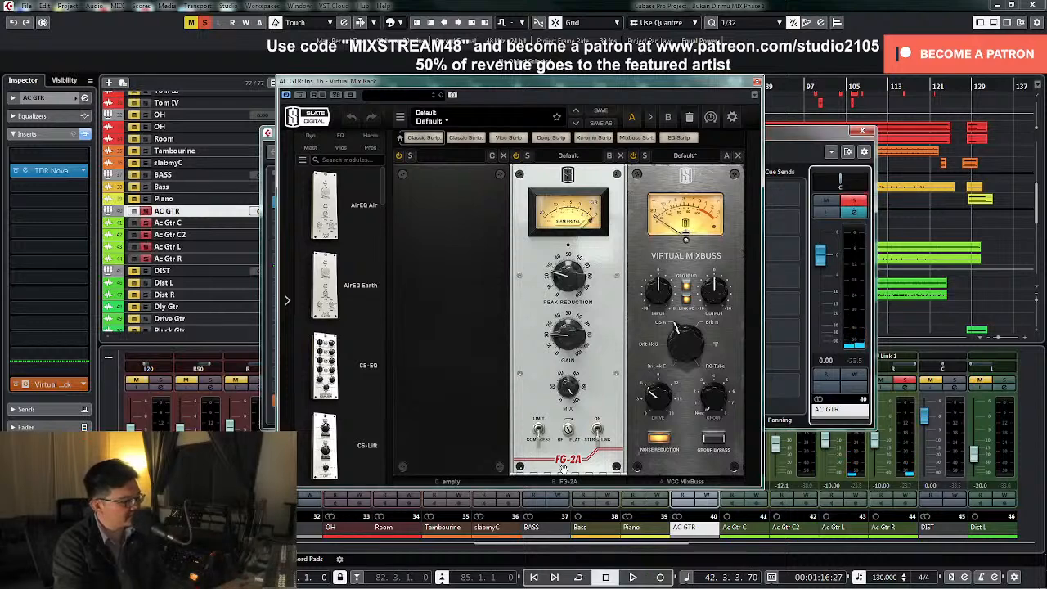
pyautogui.press('space')
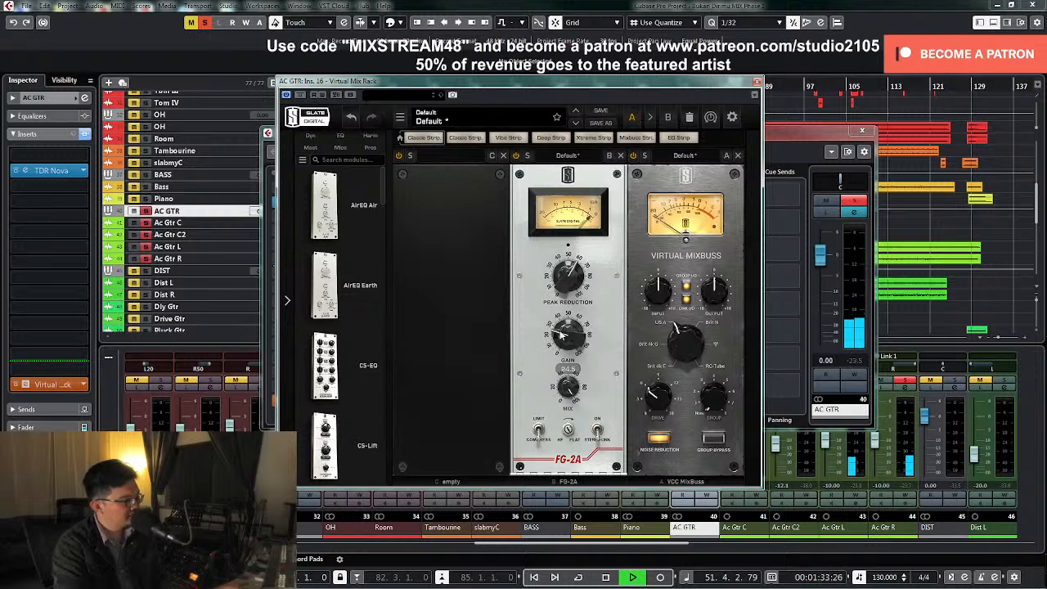
# Stop playback, add a CS-Lift module to the rack's empty slot and raise its High Lift slightly
pyautogui.press('space')
pyautogui.moveTo(384, 198); pyautogui.dragTo(443, 286)
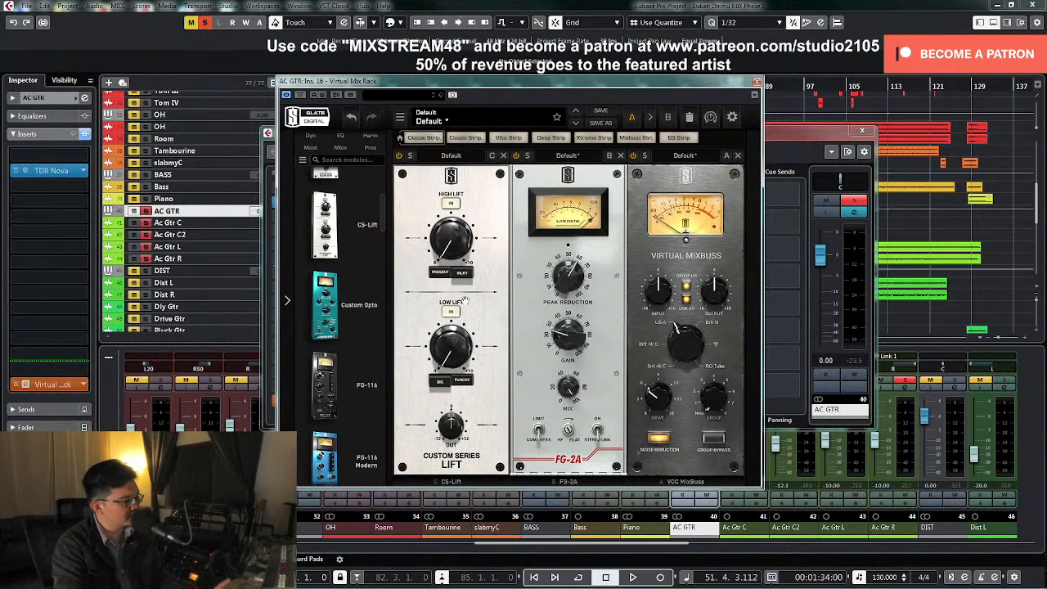
pyautogui.moveTo(451, 252); pyautogui.dragTo(451, 250)
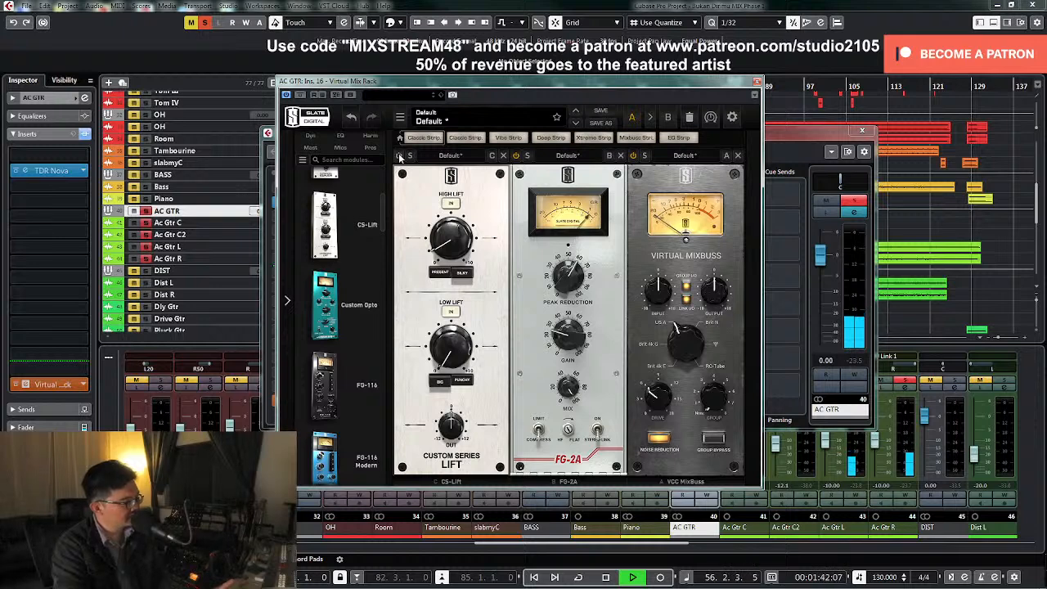
# Unsolo AC GTR during playback and close the Virtual Mix Rack and the channel settings
pyautogui.click(851, 205)
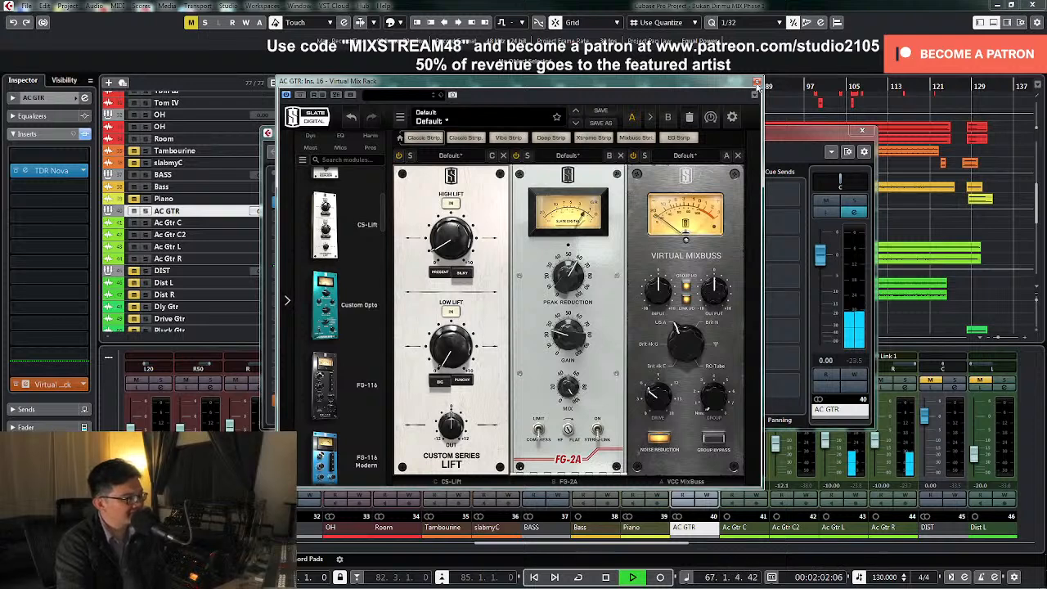
pyautogui.click(758, 84)
pyautogui.click(863, 133)
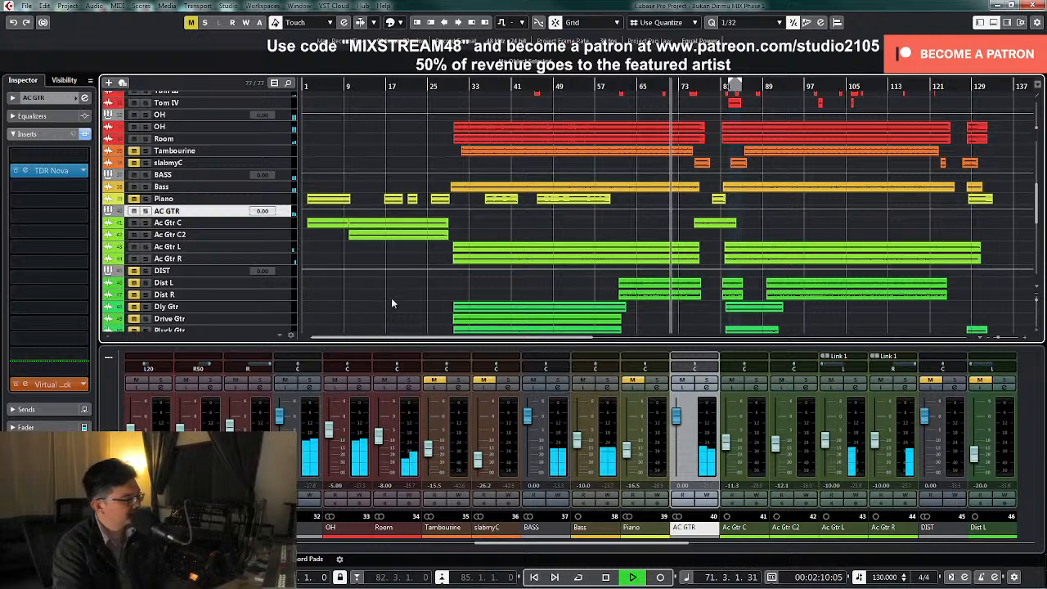
# Stop playback, place the playhead near bar 61 and look through the arrangement from the drum tracks to the backing vocals
pyautogui.scroll(-2, 391, 303)
pyautogui.press('space')
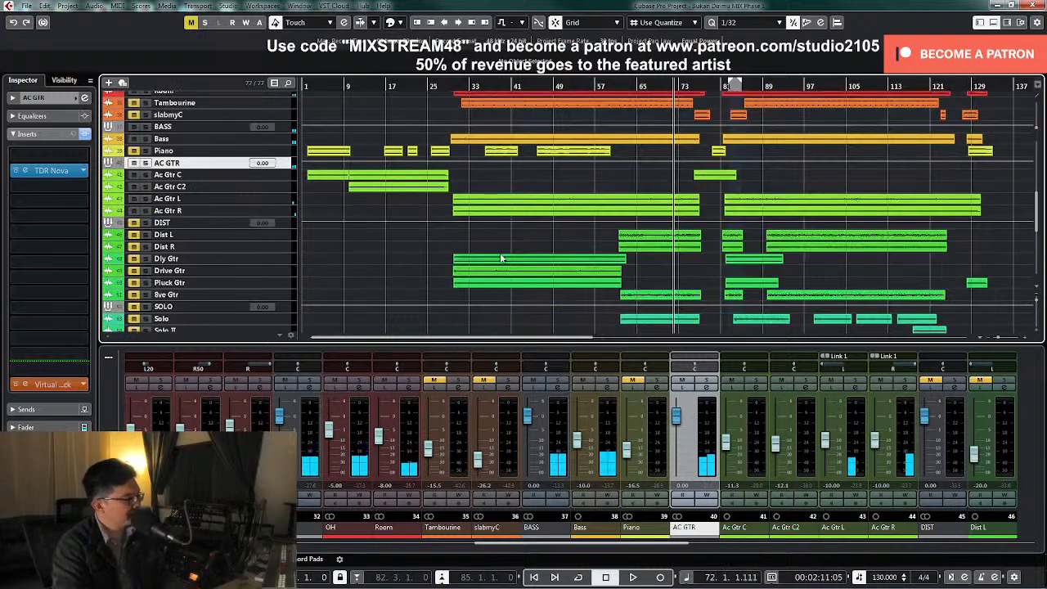
pyautogui.click(618, 88)
pyautogui.scroll(-8, 619, 235)
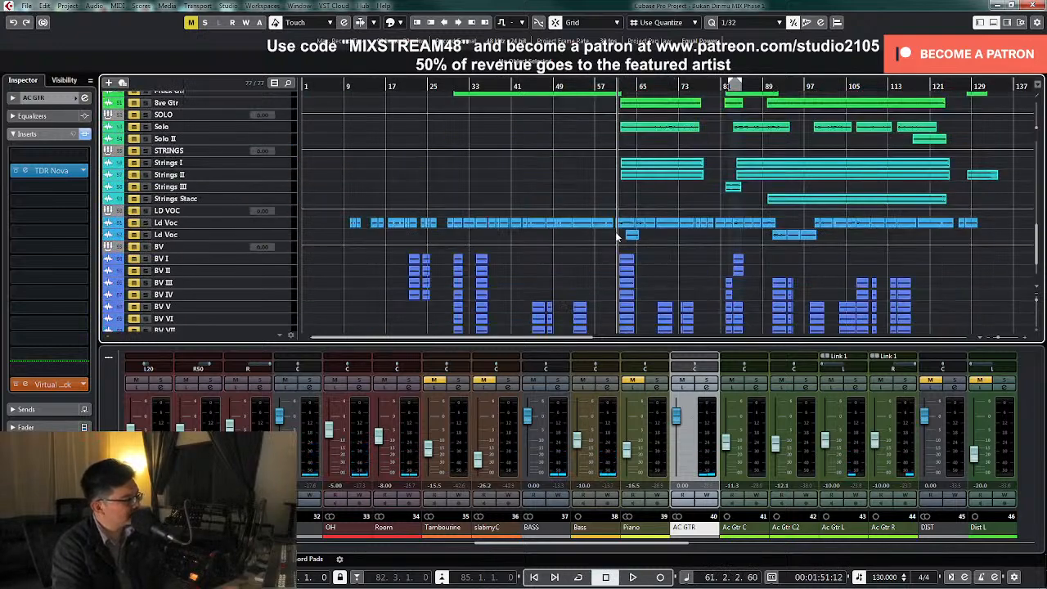
pyautogui.scroll(6, 628, 234)
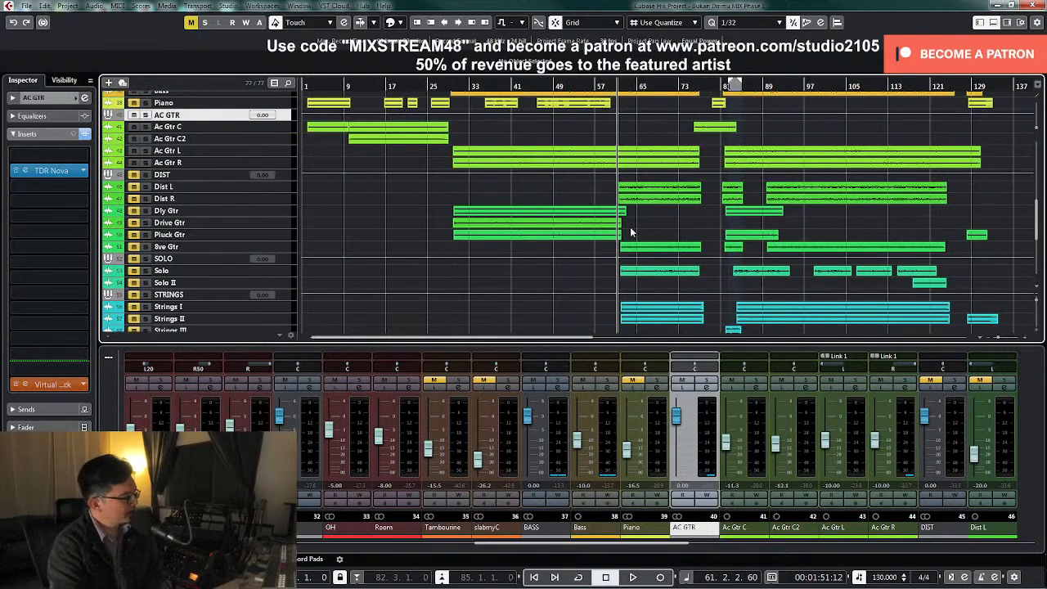
pyautogui.scroll(6, 633, 222)
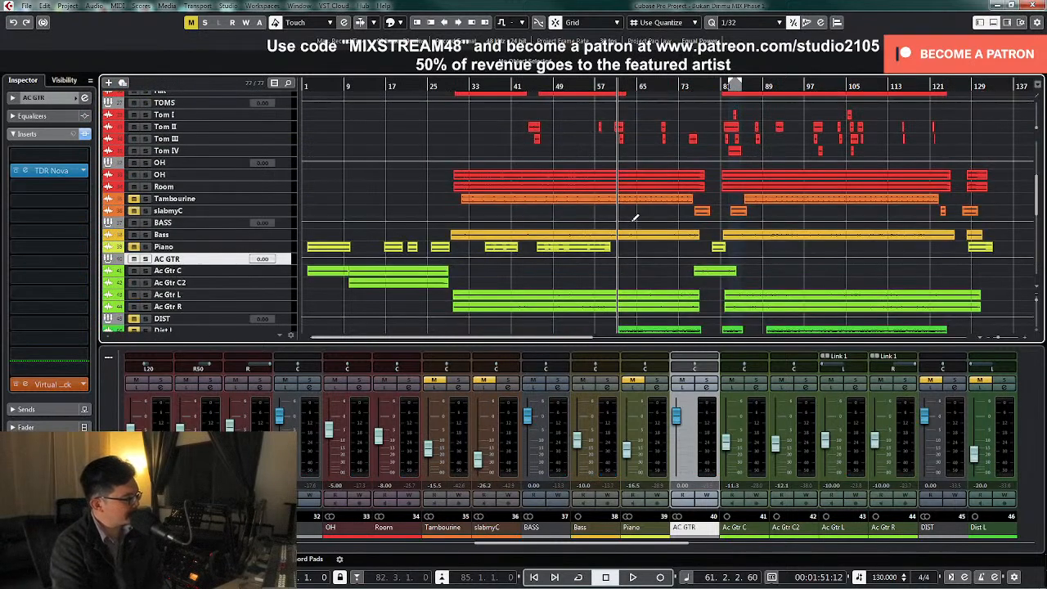
pyautogui.scroll(-4, 348, 274)
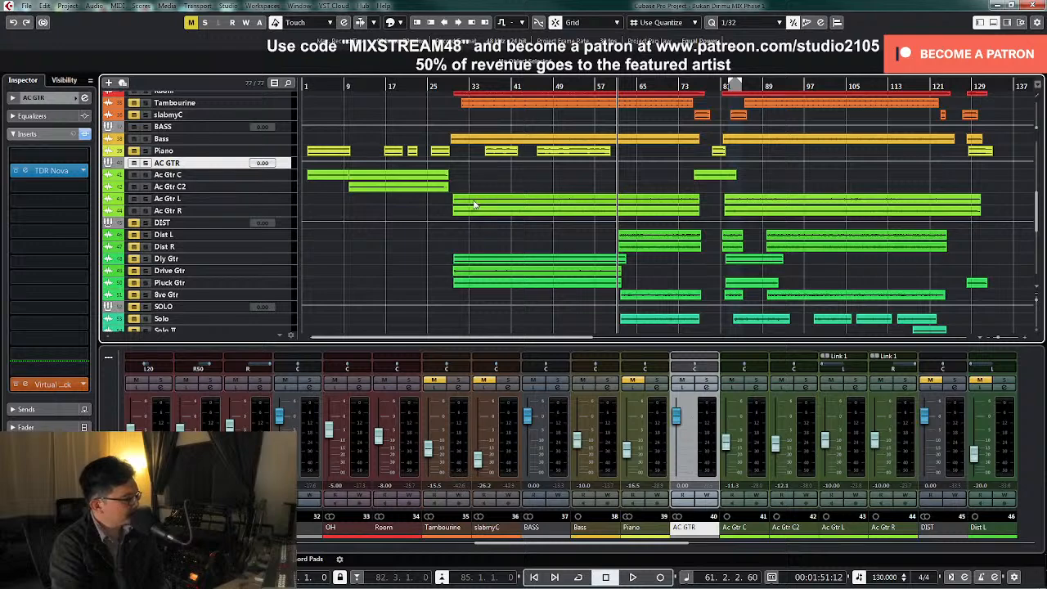
pyautogui.scroll(-2, 518, 234)
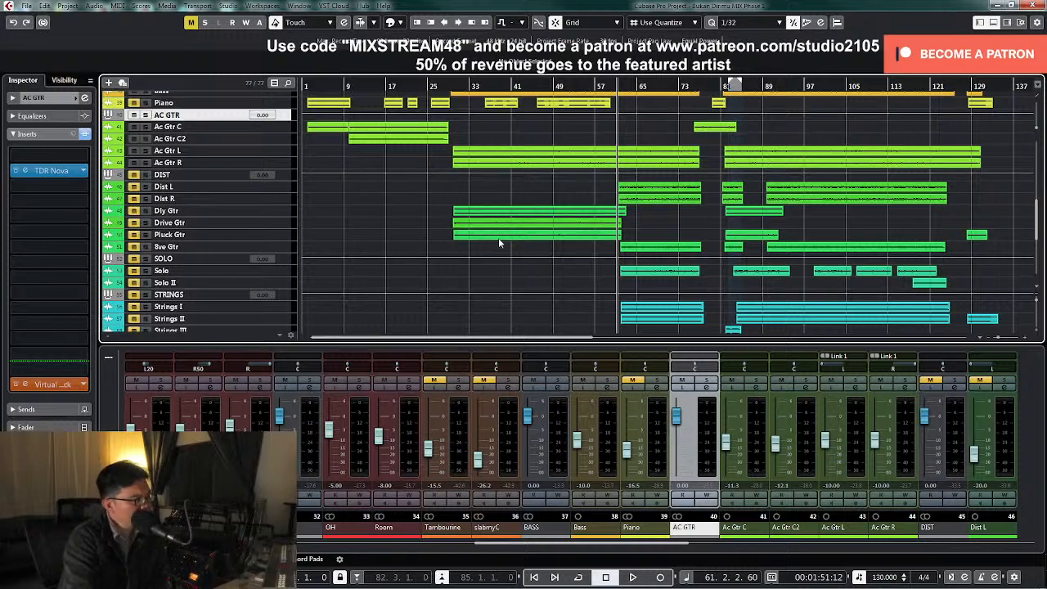
pyautogui.scroll(-4, 499, 242)
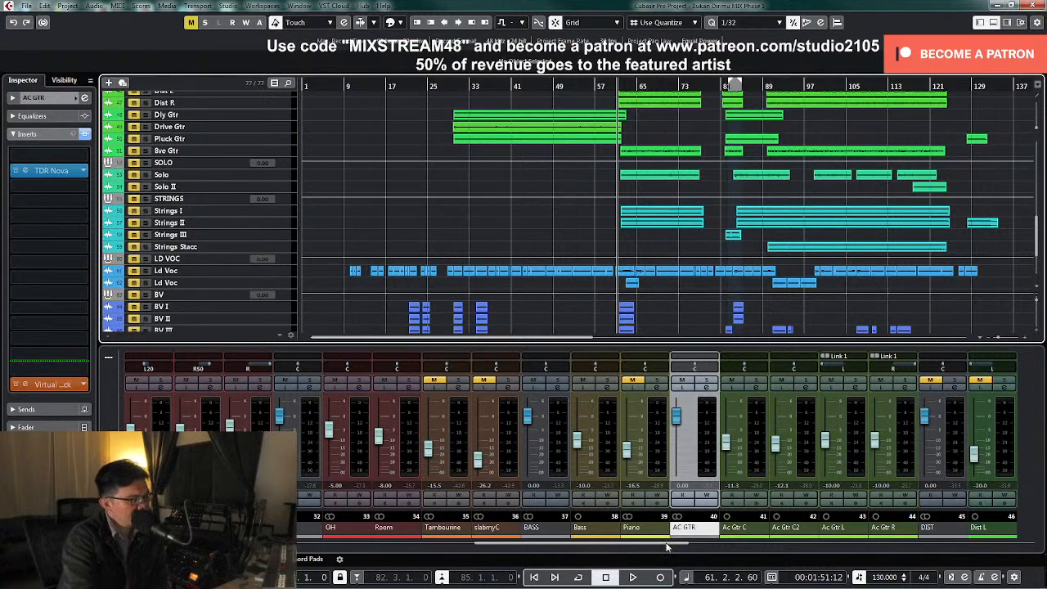
# Place the playhead near bar 28, and view the second Ld Voc channel's settings and insert chain before closing them
pyautogui.moveTo(667, 546); pyautogui.dragTo(907, 553)
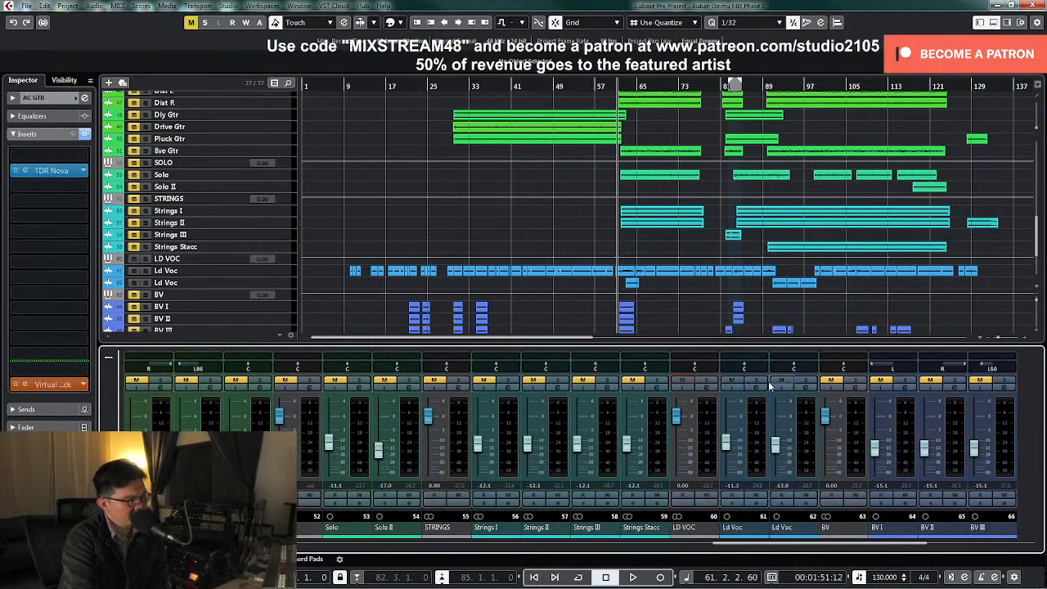
pyautogui.click(444, 86)
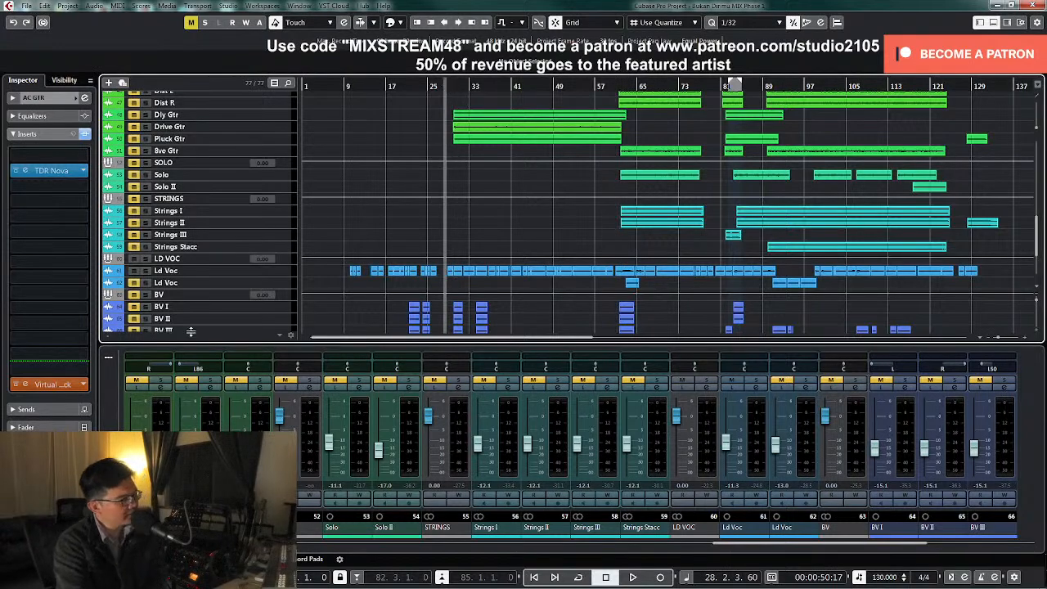
pyautogui.click(805, 390)
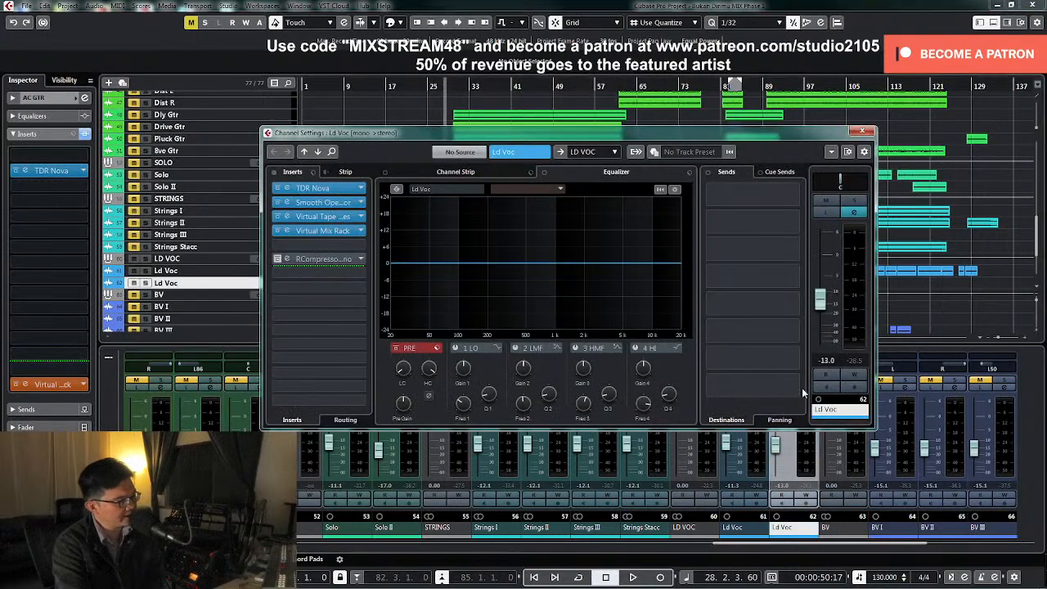
pyautogui.click(861, 132)
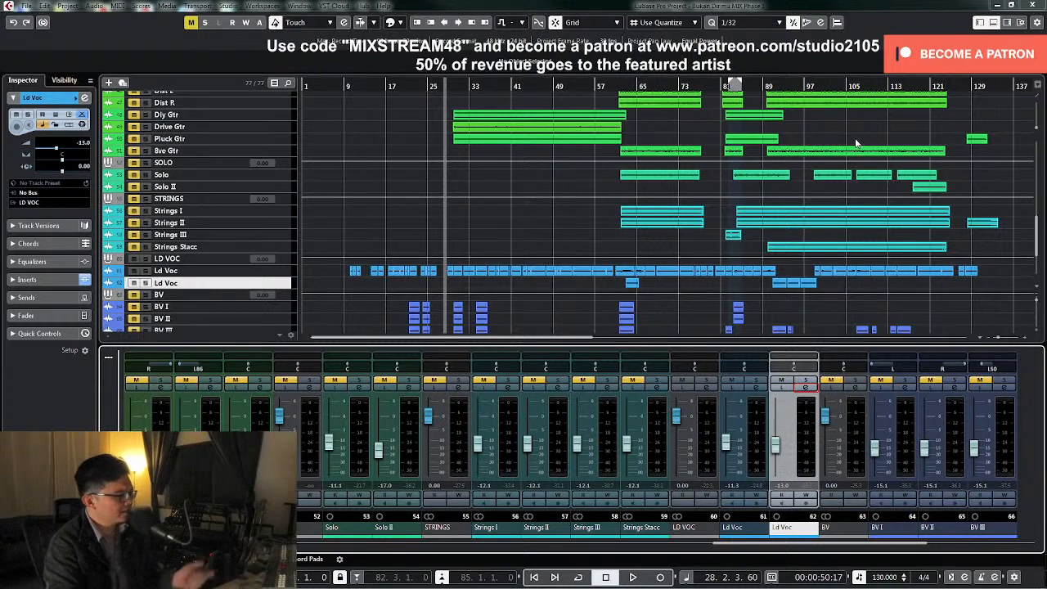
# Open the first Ld Voc channel's settings, bypass Smooth Operator, and toggle the Virtual Tape and Virtual Mix Rack inserts off and back on
pyautogui.click(759, 389)
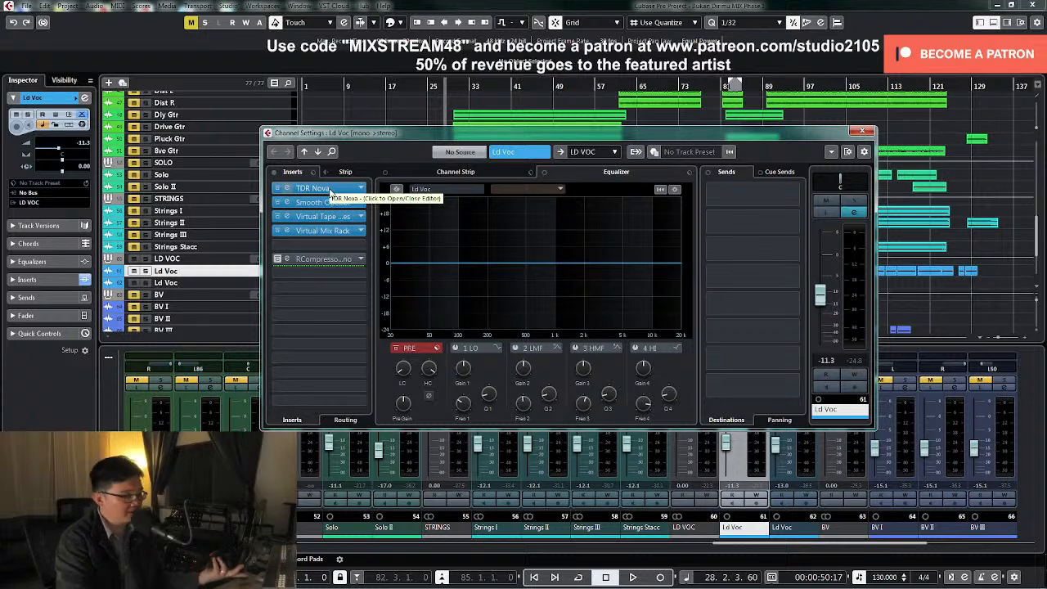
pyautogui.click(278, 202)
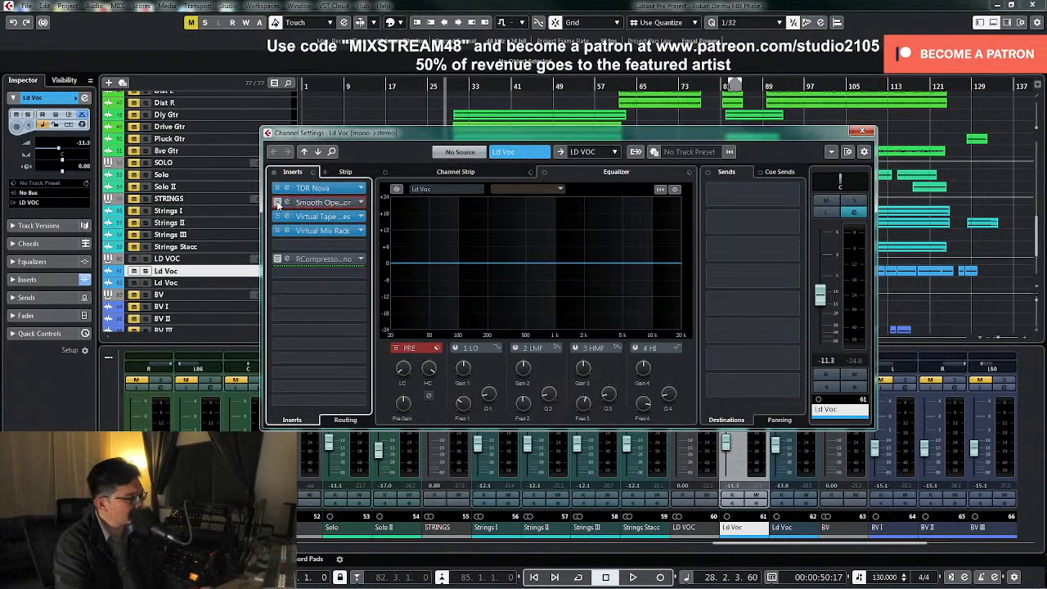
pyautogui.click(278, 217)
pyautogui.click(278, 230)
pyautogui.click(277, 217)
pyautogui.click(277, 230)
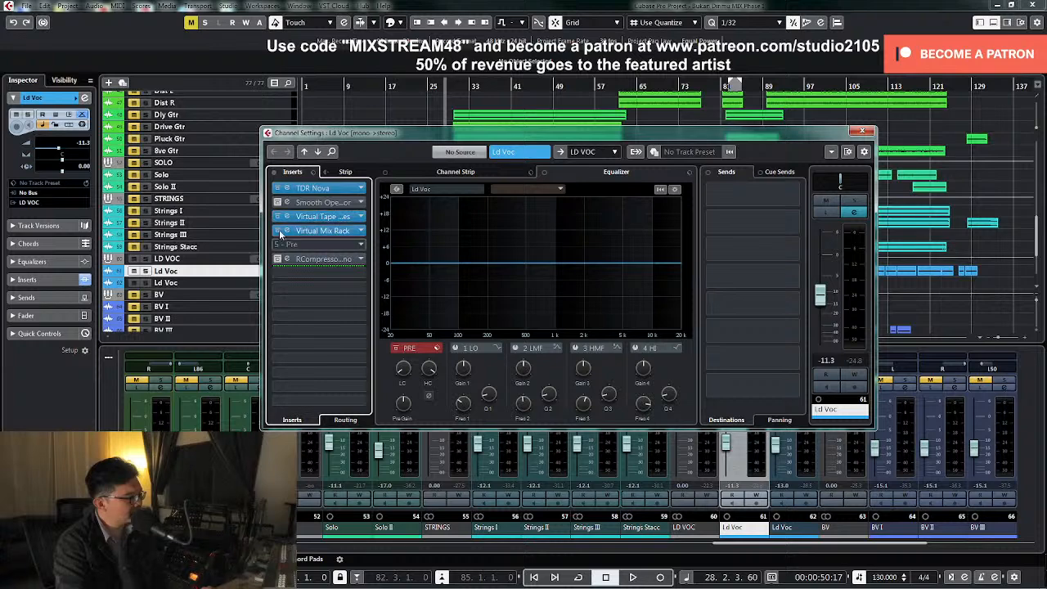
# Close the channel settings and set the first Ld Voc channel's fader to -10 dB during playback
pyautogui.click(862, 131)
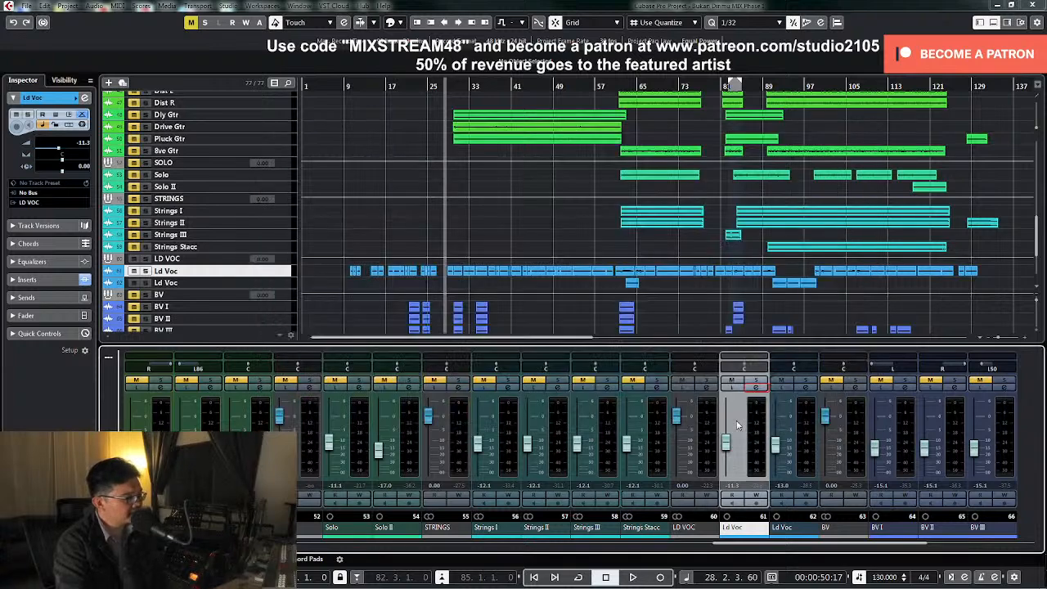
pyautogui.press('space')
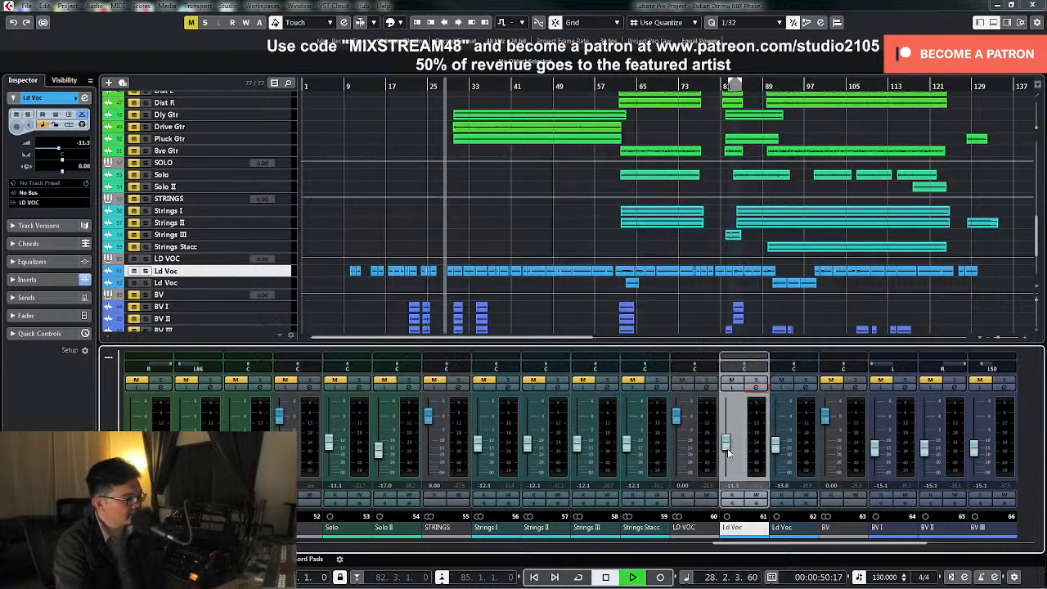
pyautogui.moveTo(727, 445); pyautogui.dragTo(727, 441)
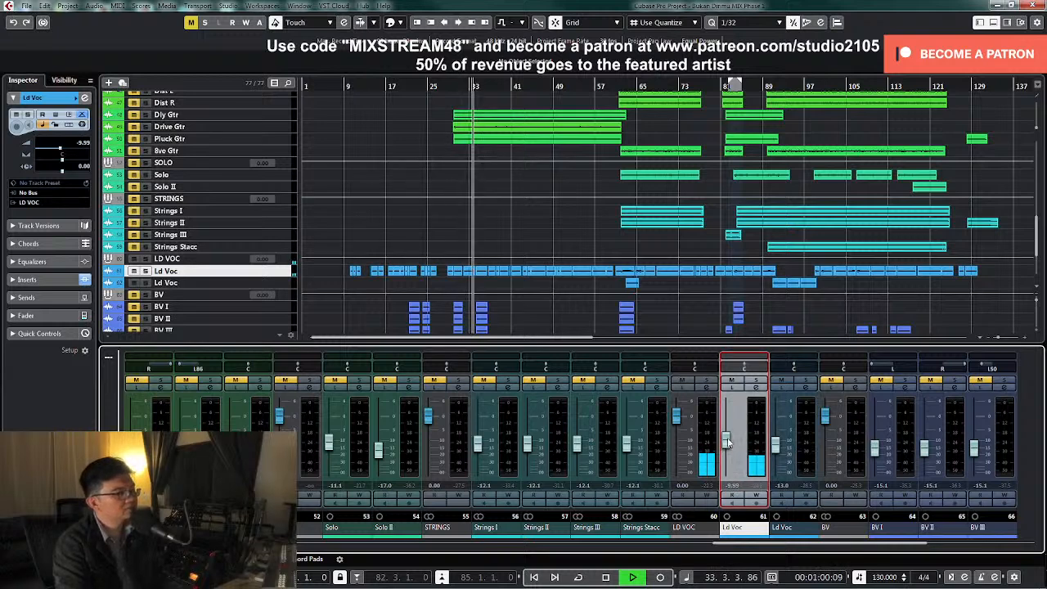
pyautogui.doubleClick(734, 488)
pyautogui.write('-10')
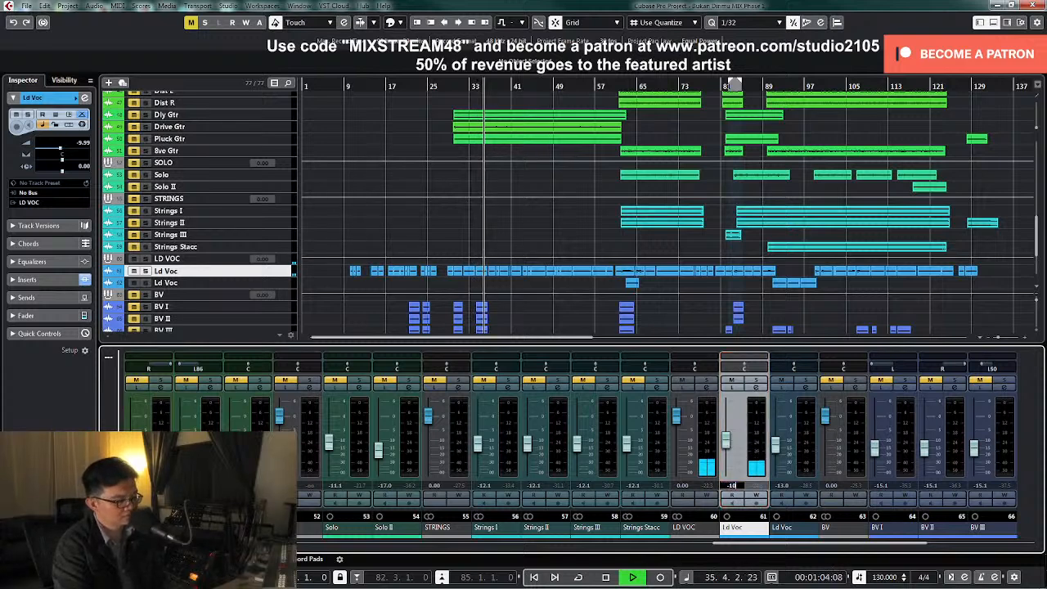
pyautogui.press('Return')
pyautogui.press('space')
# Bypass TDR Nova in the LD VOC group channel's inserts during playback and close its settings
pyautogui.click(708, 388)
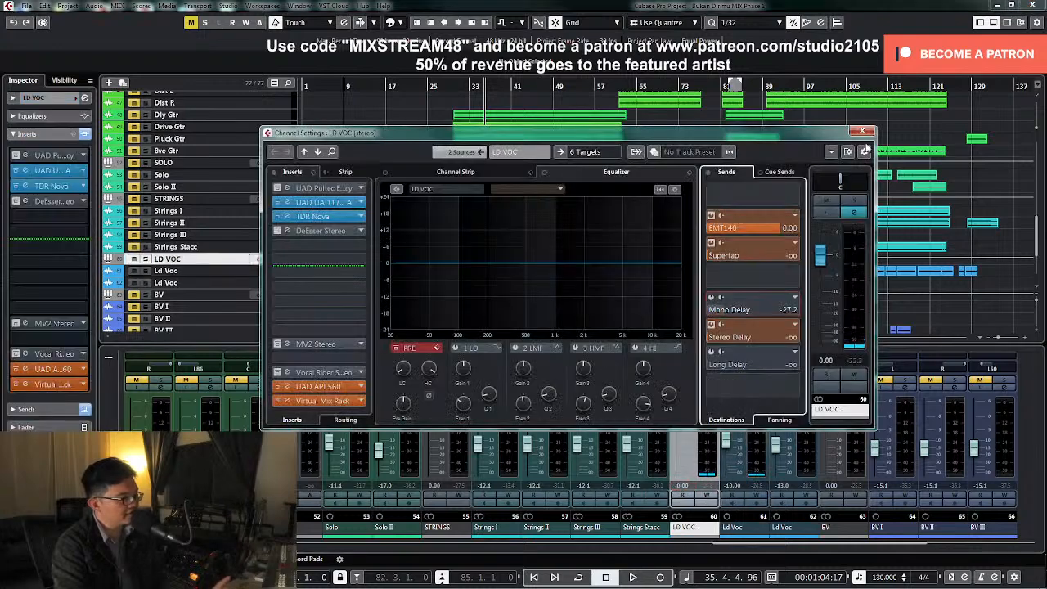
pyautogui.click(862, 131)
pyautogui.press('space')
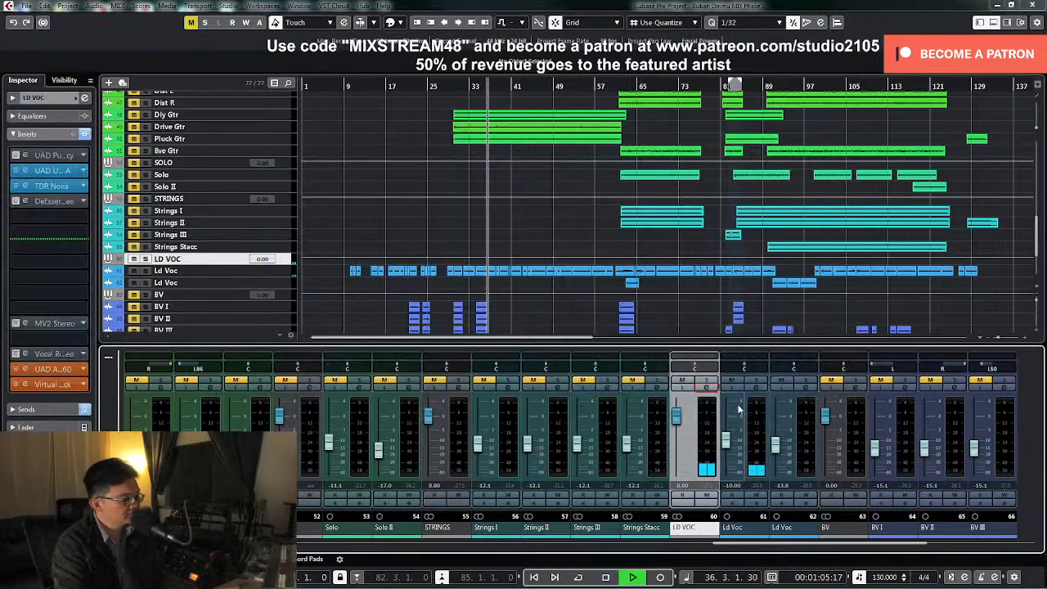
pyautogui.click(708, 391)
pyautogui.click(278, 217)
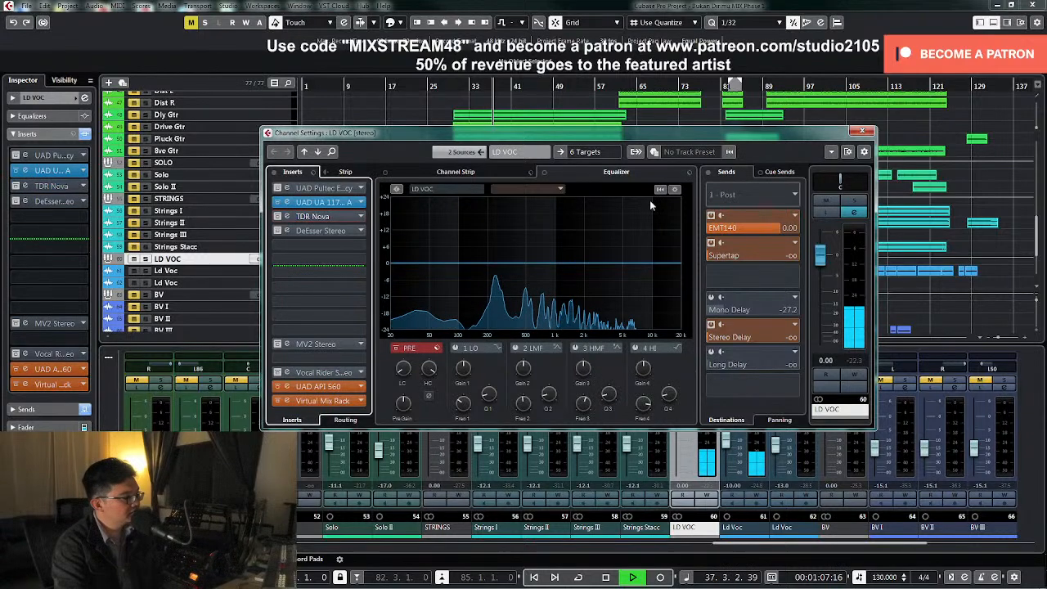
pyautogui.click(862, 131)
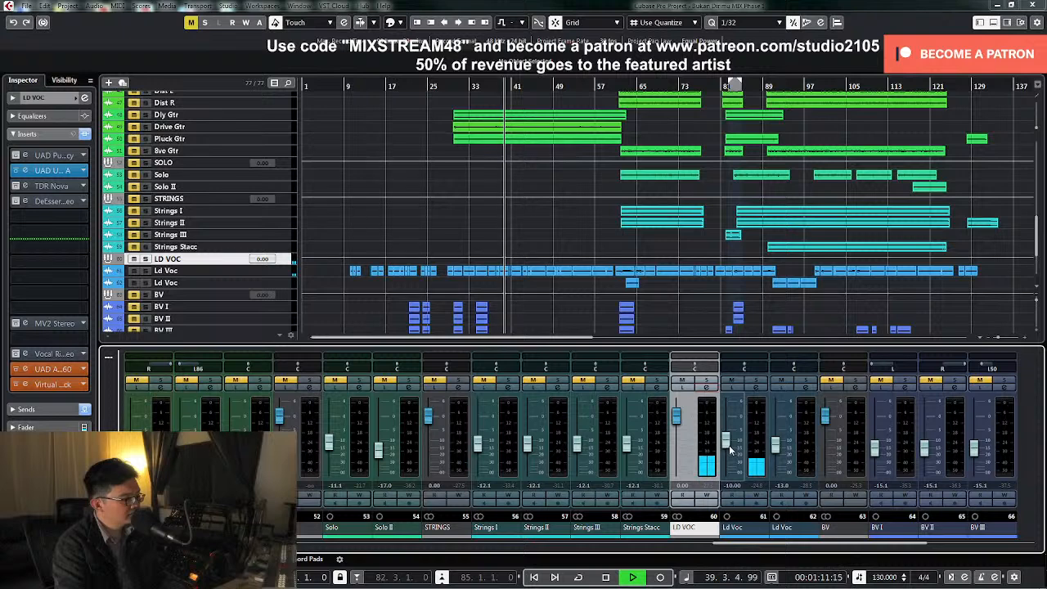
pyautogui.press('space')
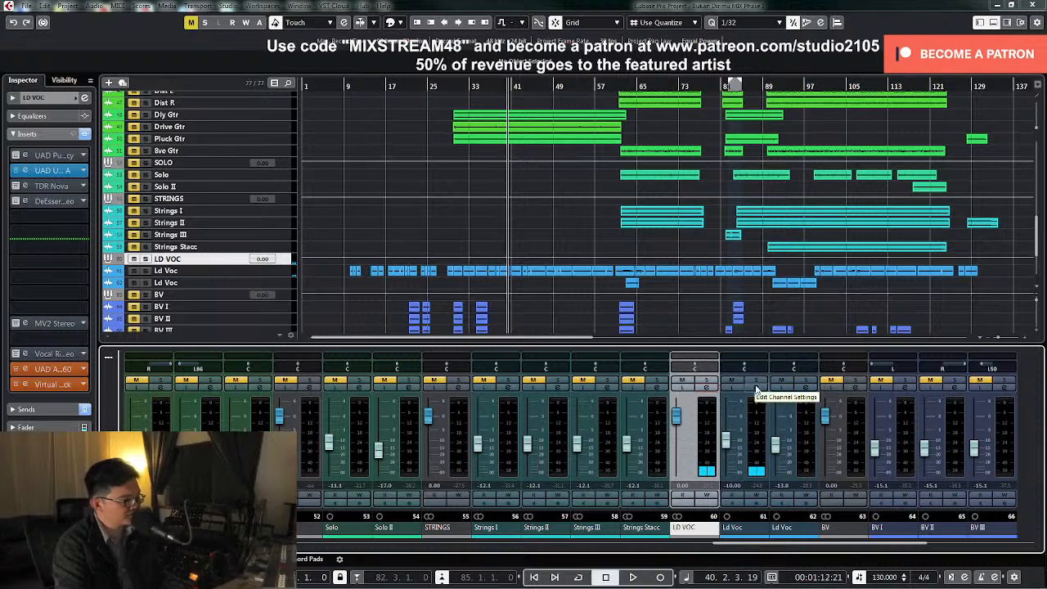
# Solo the first Ld Voc channel and play it from about bar 28
pyautogui.click(756, 381)
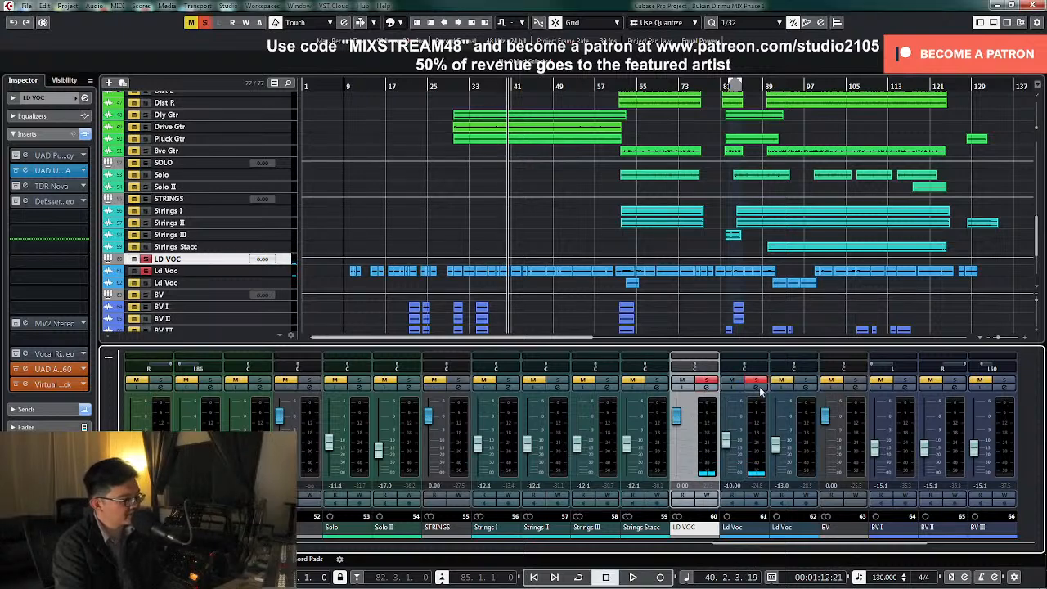
pyautogui.click(446, 86)
pyautogui.press('space')
# Try the UAD Pultec insert on the LD VOC group channel, switch it back off and close the settings
pyautogui.press('e')
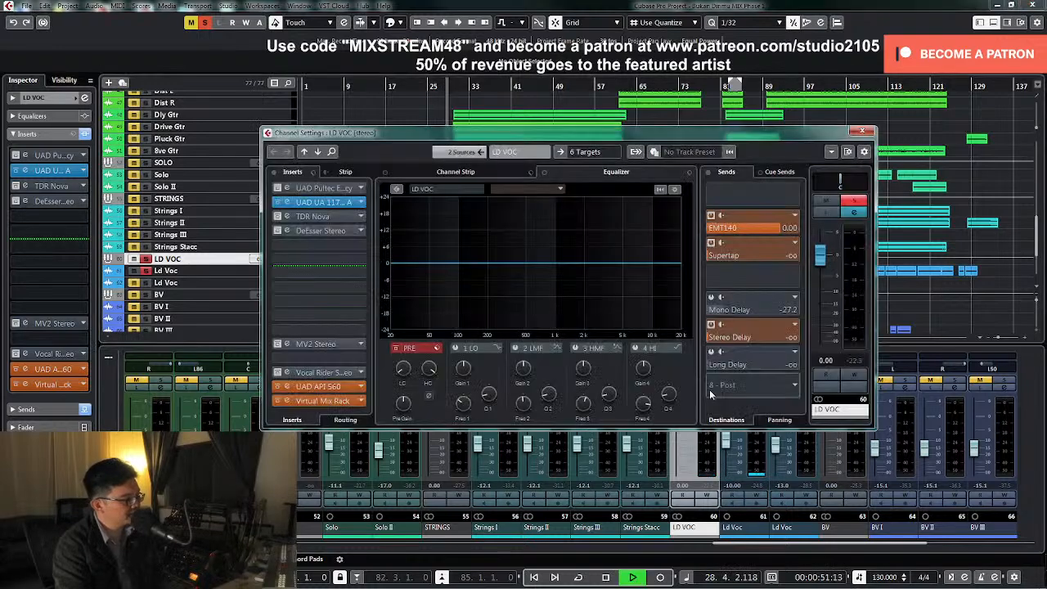
pyautogui.keyDown('shift'); pyautogui.click(299, 190); pyautogui.keyUp('shift')
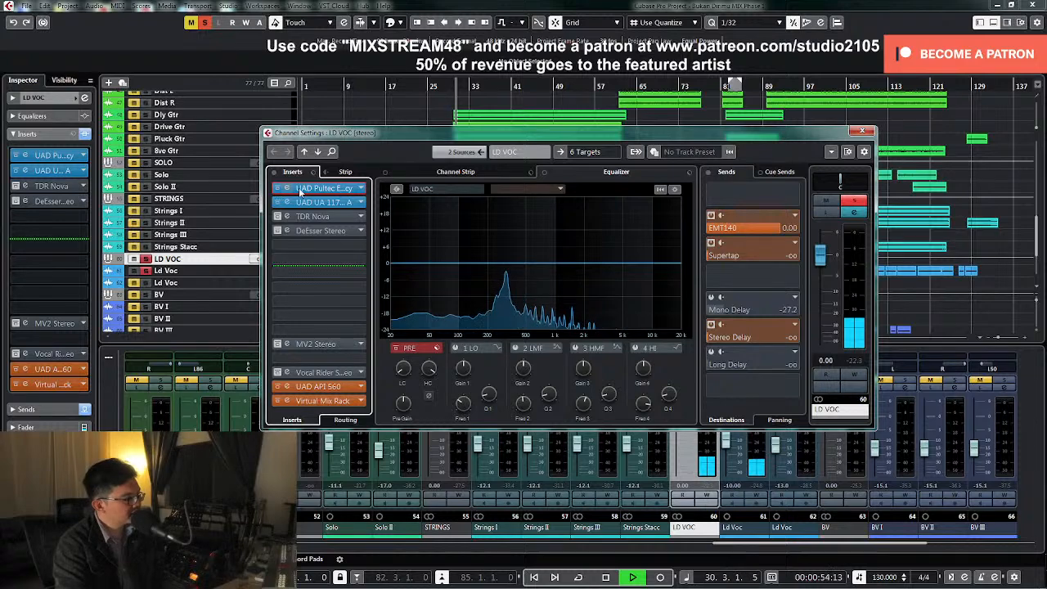
pyautogui.click(279, 189)
pyautogui.click(862, 131)
# Open TDR Nova on the first Ld Voc channel and enable its high-pass filter at 120 Hz with a 12 dB/oct slope
pyautogui.click(736, 453)
pyautogui.press('e')
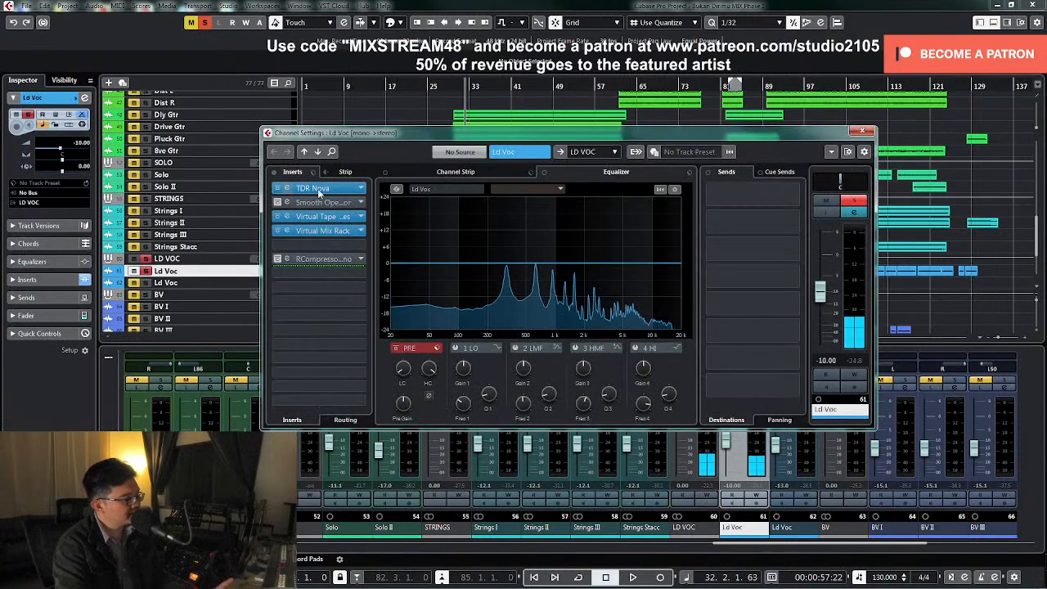
pyautogui.click(317, 189)
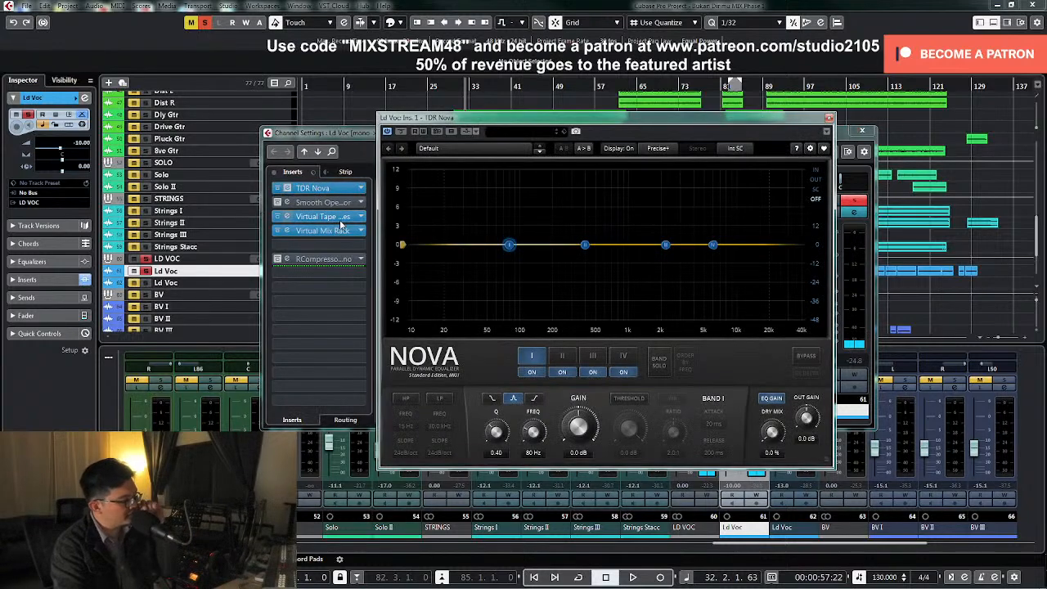
pyautogui.click(405, 398)
pyautogui.click(407, 453)
pyautogui.click(416, 476)
pyautogui.press('space')
pyautogui.moveTo(410, 430); pyautogui.dragTo(411, 398)
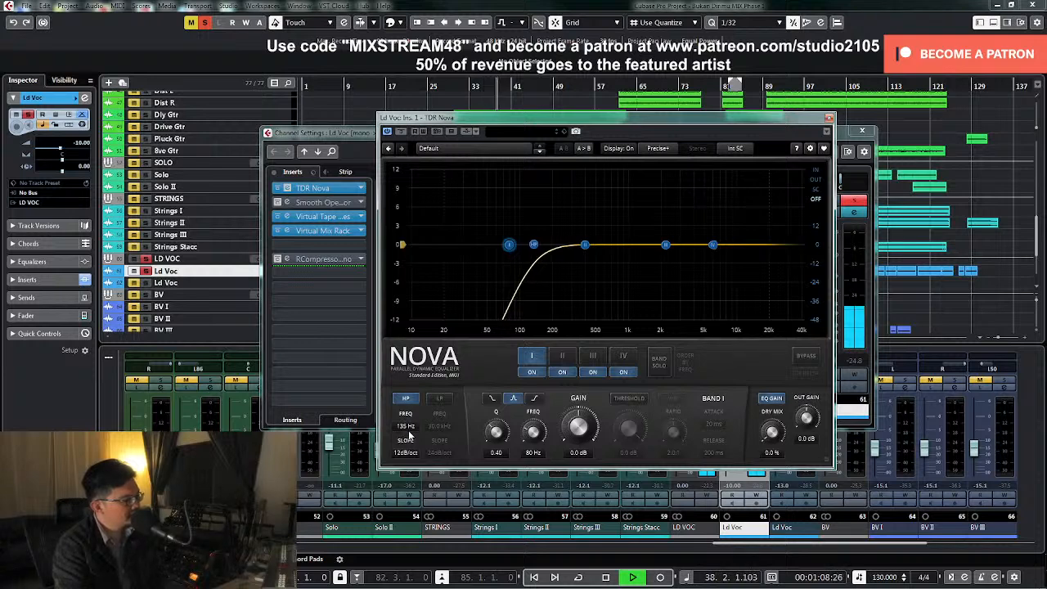
pyautogui.moveTo(410, 434); pyautogui.dragTo(409, 443)
pyautogui.press('space')
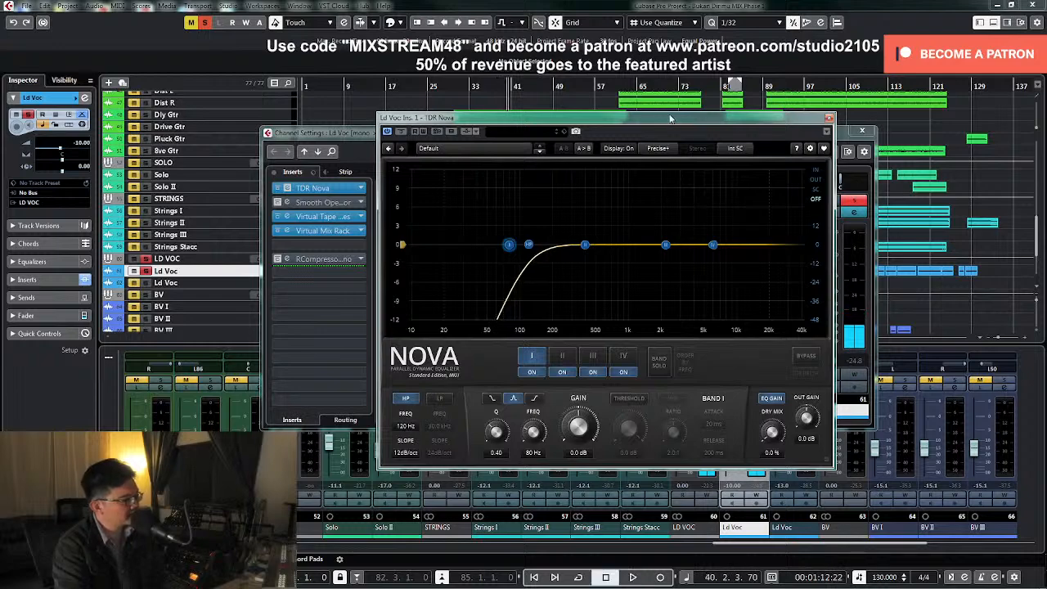
# Move the TDR Nova window aside, close and reopen it, and play the soloed vocal from about bar 28
pyautogui.moveTo(669, 119); pyautogui.dragTo(807, 194)
pyautogui.click(961, 194)
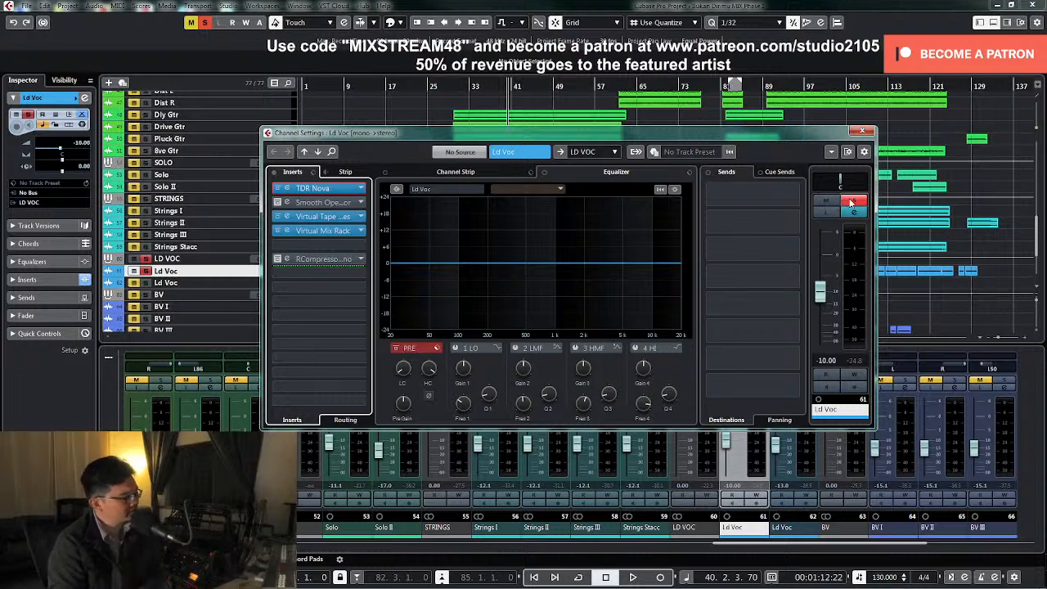
pyautogui.click(315, 188)
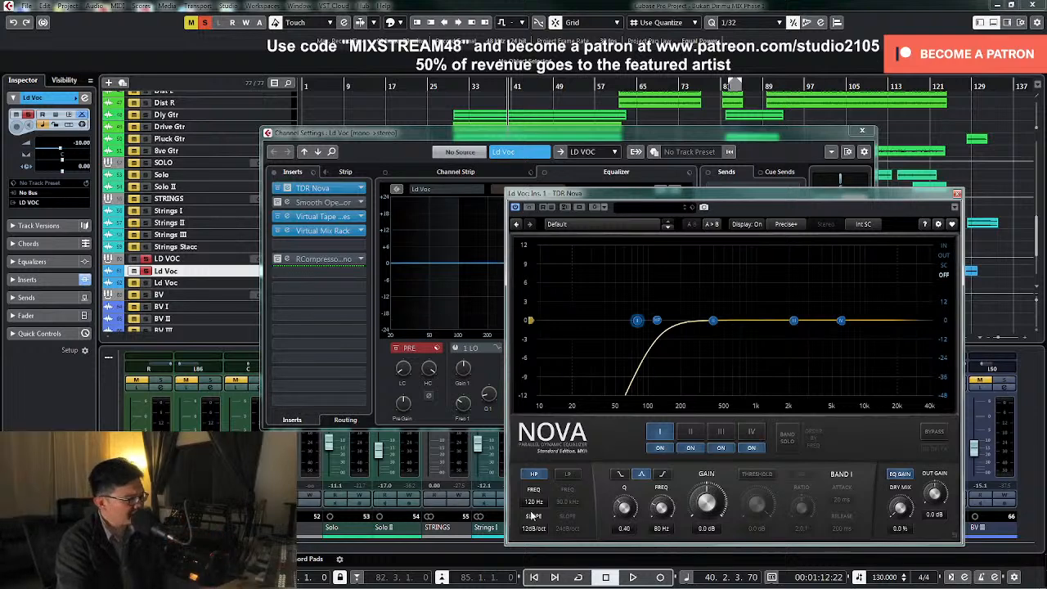
pyautogui.click(452, 88)
pyautogui.press('space')
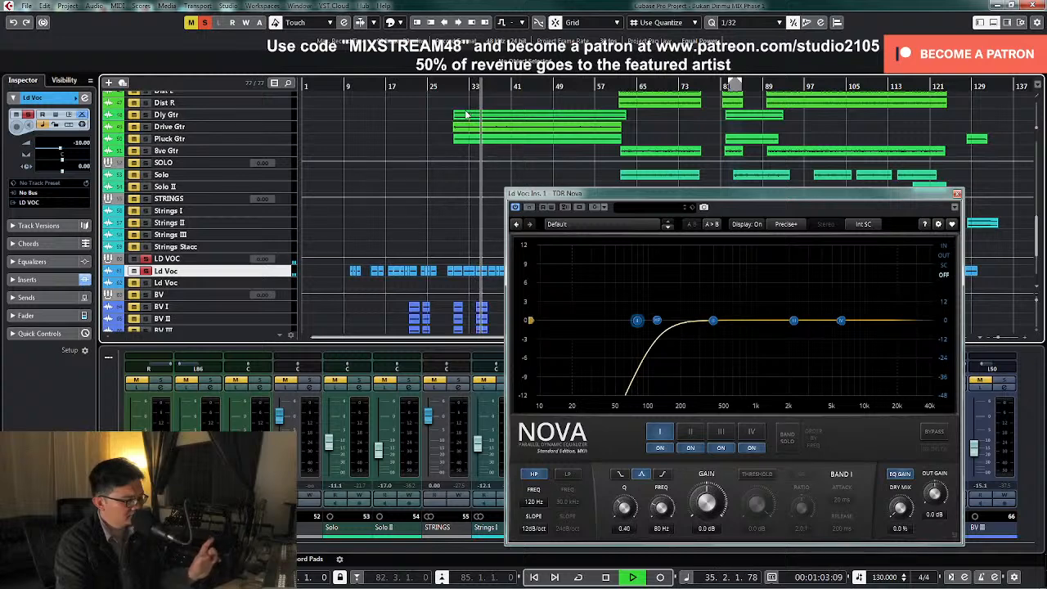
# Solo Nova's band II, sweep it to 480 Hz during playback, reset its gain to 0 dB and turn band solo off
pyautogui.click(691, 434)
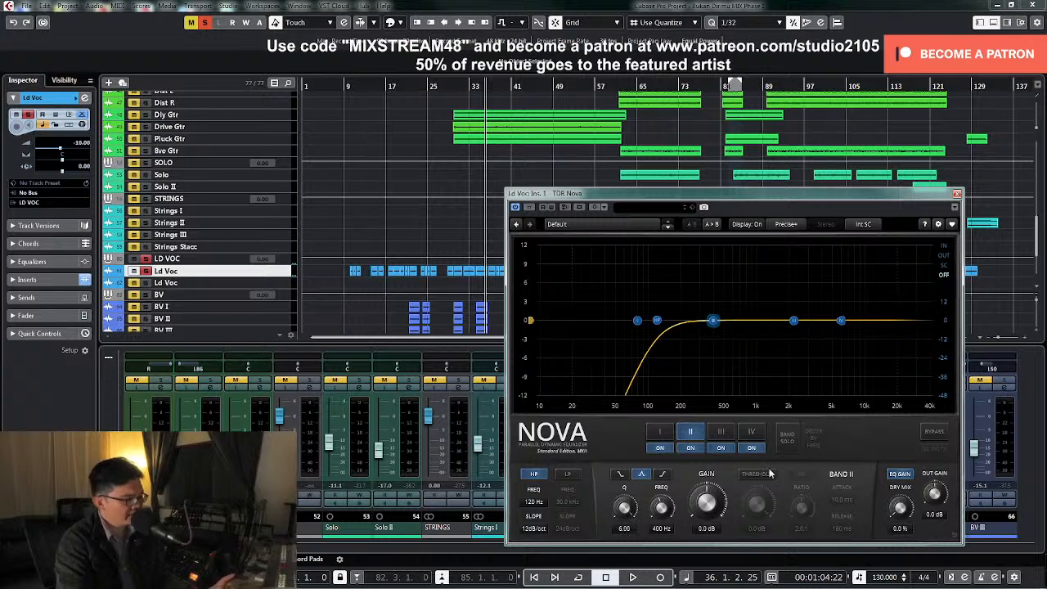
pyautogui.click(787, 442)
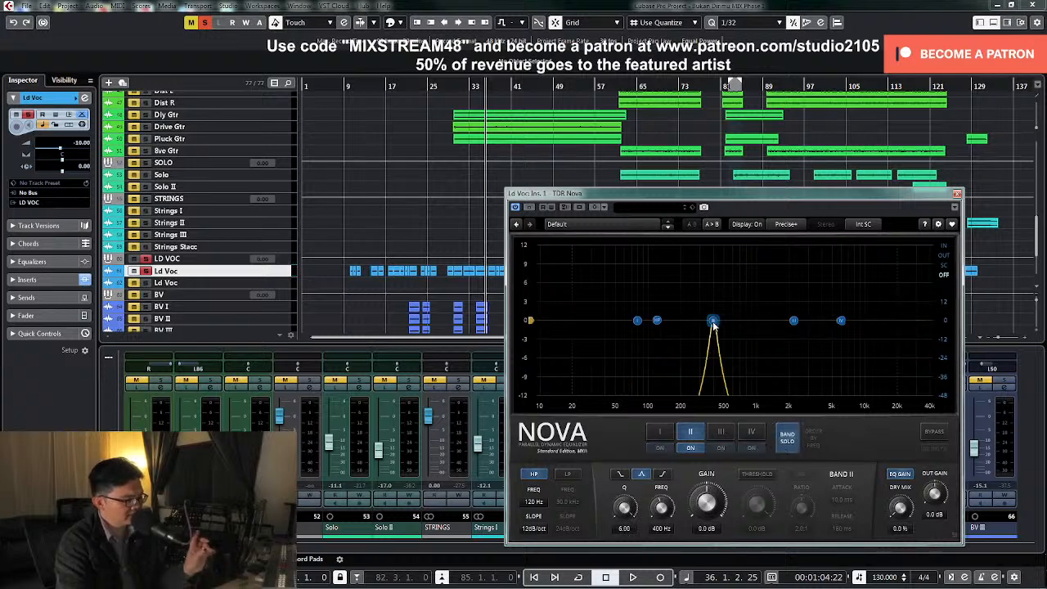
pyautogui.press('space')
pyautogui.moveTo(713, 323); pyautogui.dragTo(722, 274)
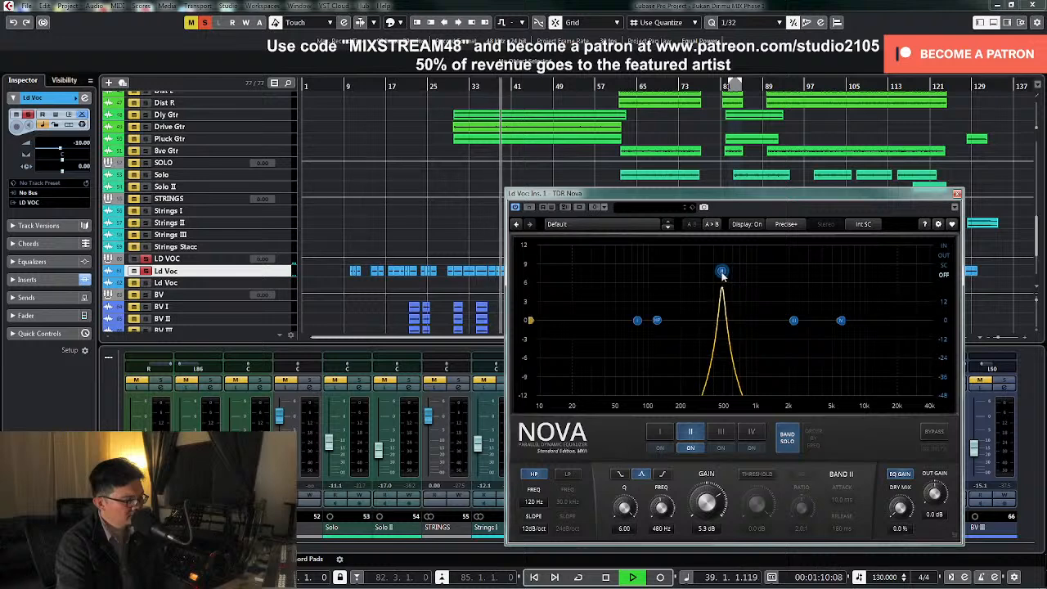
pyautogui.press('space')
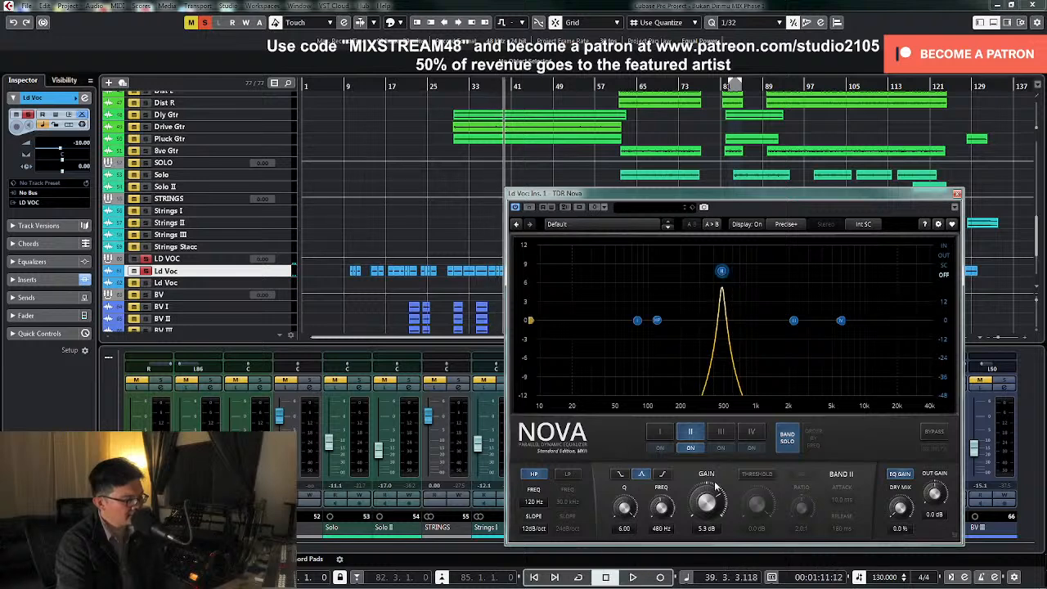
pyautogui.doubleClick(707, 532)
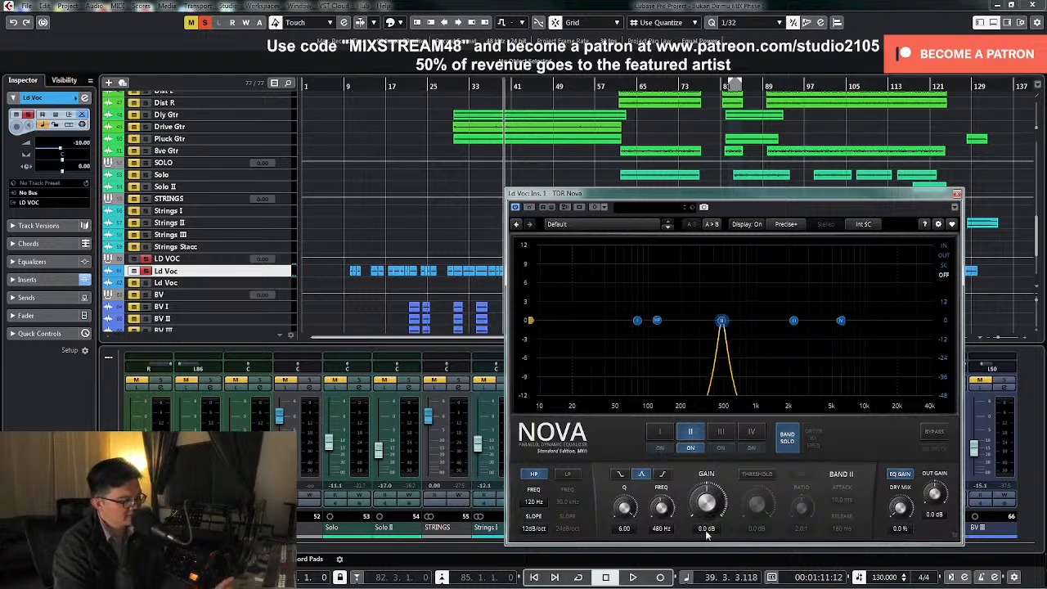
pyautogui.click(788, 437)
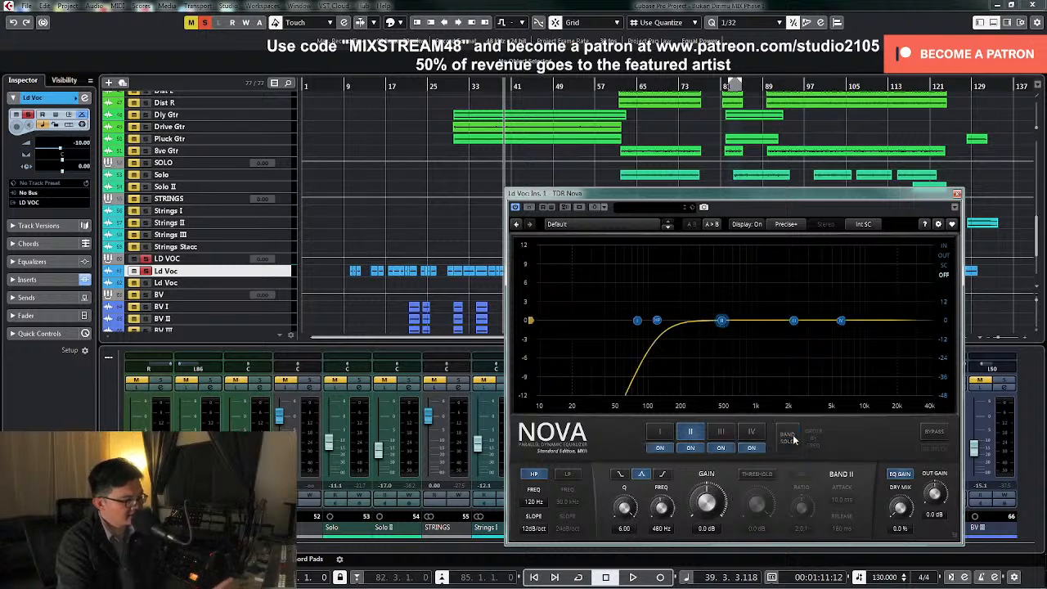
# Enable band II's threshold at -28.8 dB in wideband mode, with a 3.0:1 ratio, 0.10 ms attack and 10 ms release
pyautogui.click(757, 475)
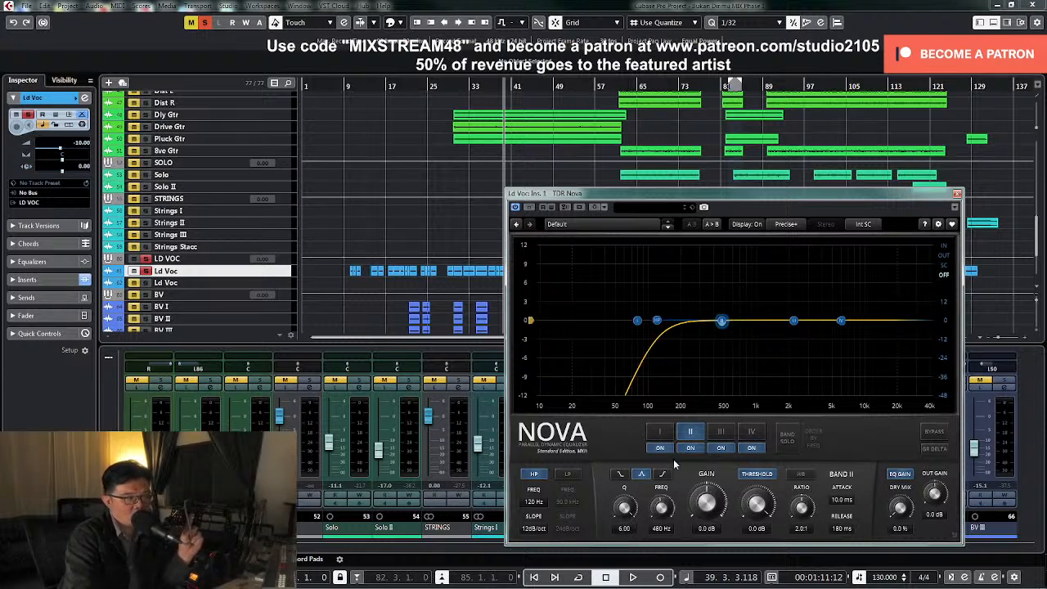
pyautogui.click(802, 474)
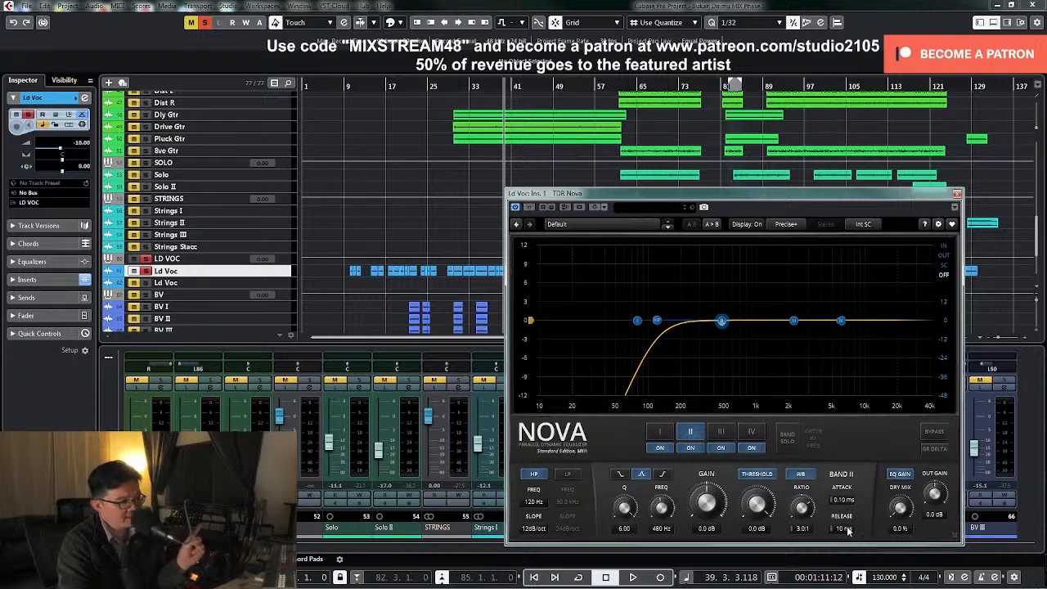
pyautogui.press('space')
pyautogui.moveTo(753, 505); pyautogui.dragTo(753, 555)
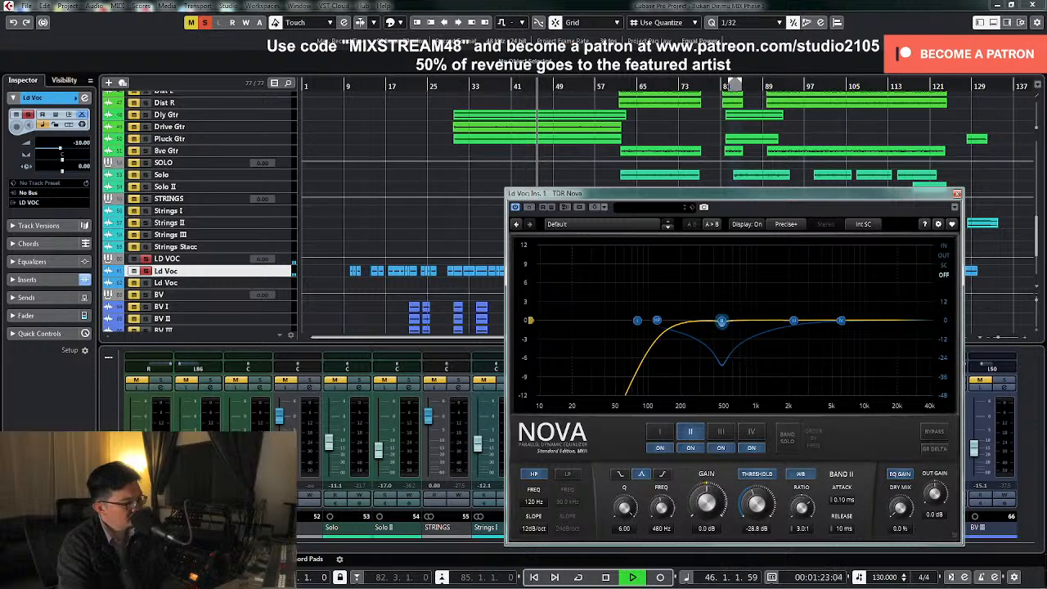
pyautogui.moveTo(756, 507); pyautogui.dragTo(756, 505)
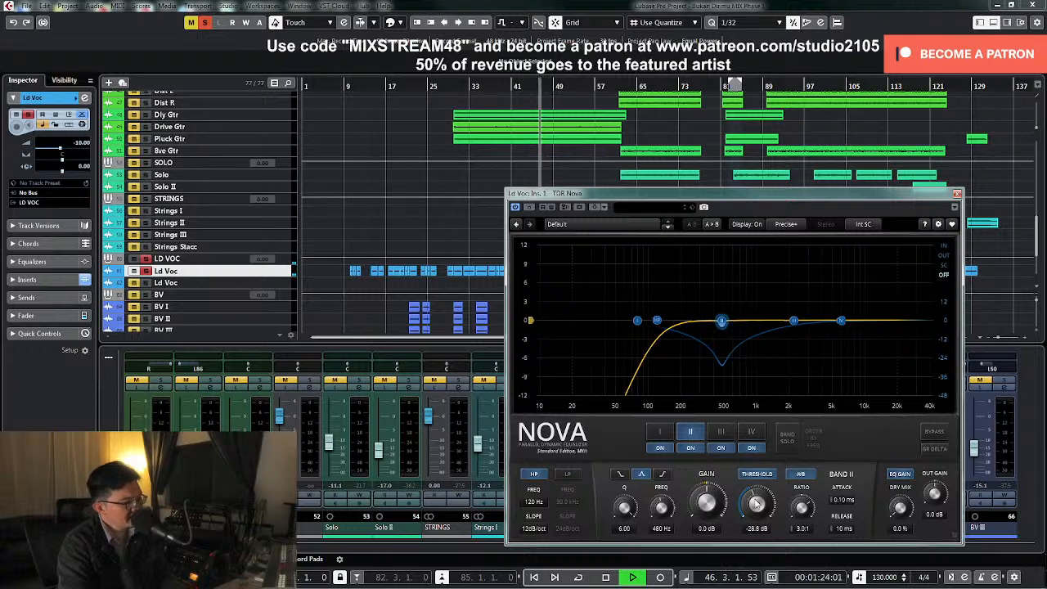
pyautogui.press('space')
# Select Nova's band III with a Q of 6.00, reposition the plug-in window and audition the vocal from about bar 98
pyautogui.click(722, 432)
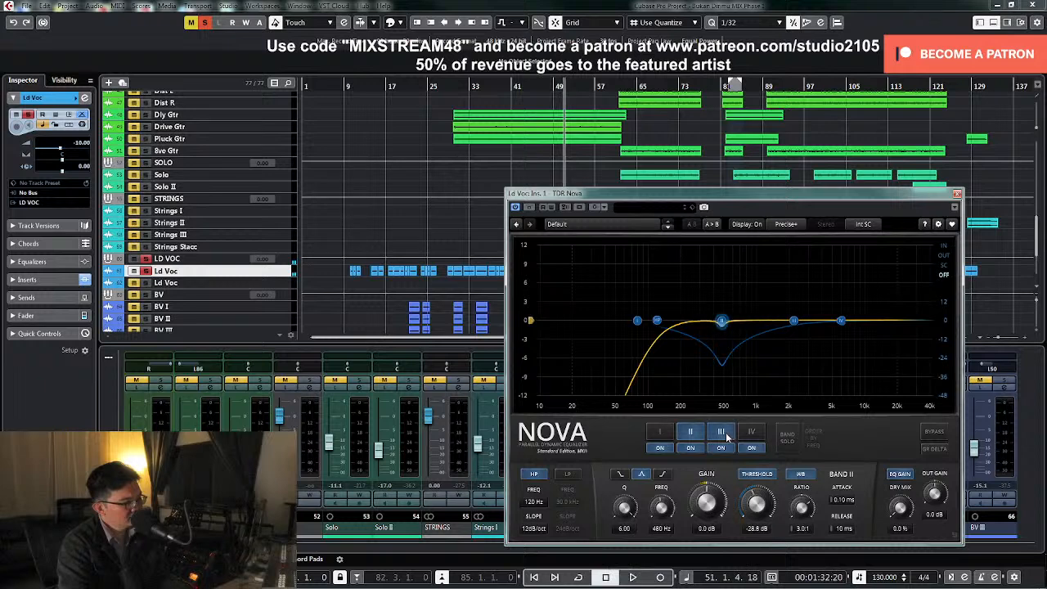
pyautogui.moveTo(624, 508); pyautogui.dragTo(632, 508)
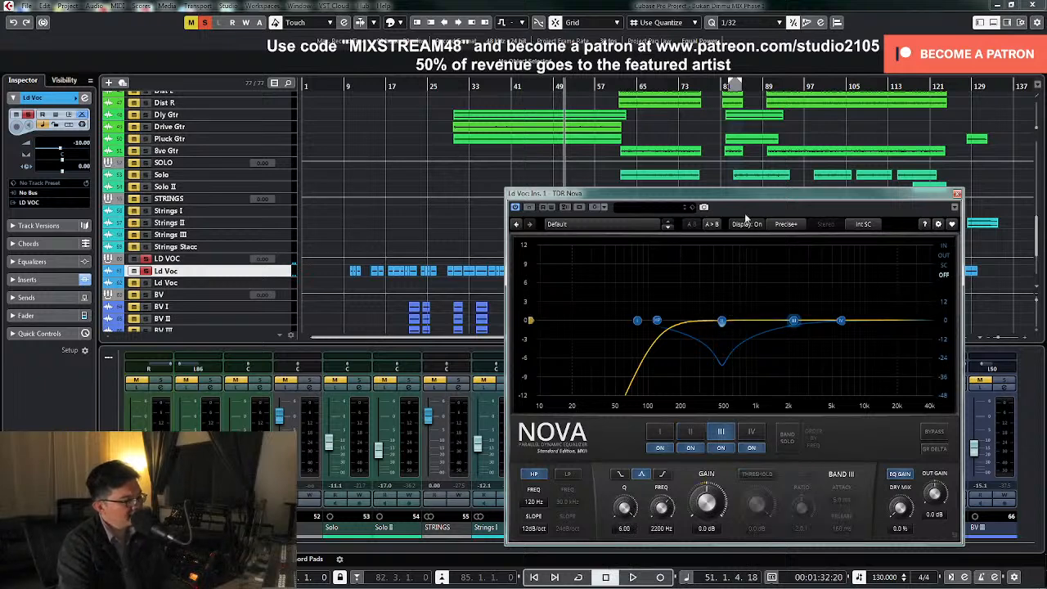
pyautogui.moveTo(751, 197); pyautogui.dragTo(579, 304)
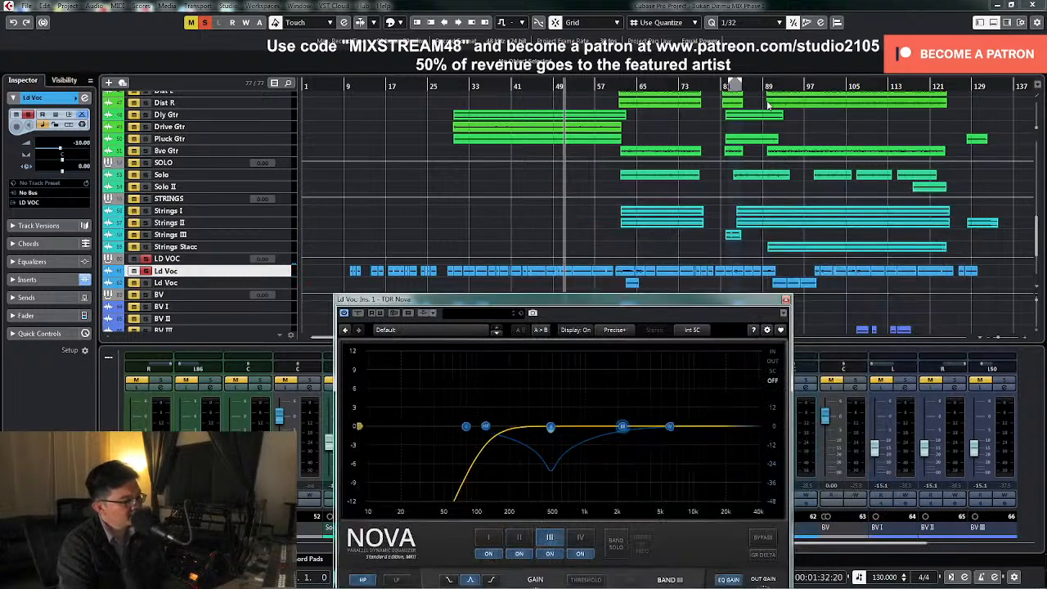
pyautogui.click(765, 86)
pyautogui.click(814, 86)
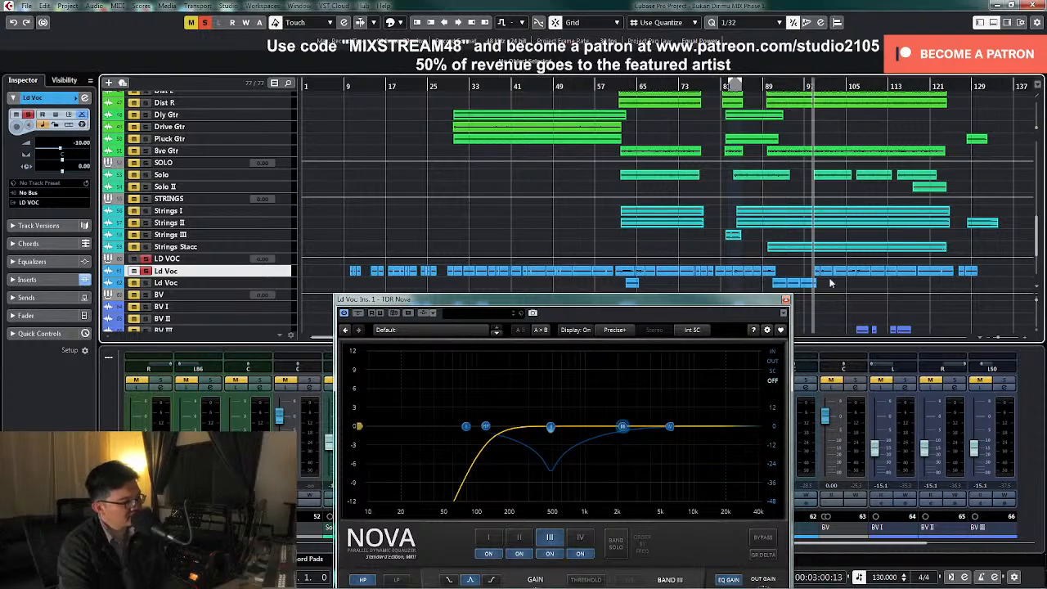
pyautogui.moveTo(630, 313); pyautogui.dragTo(573, 202)
pyautogui.press('space')
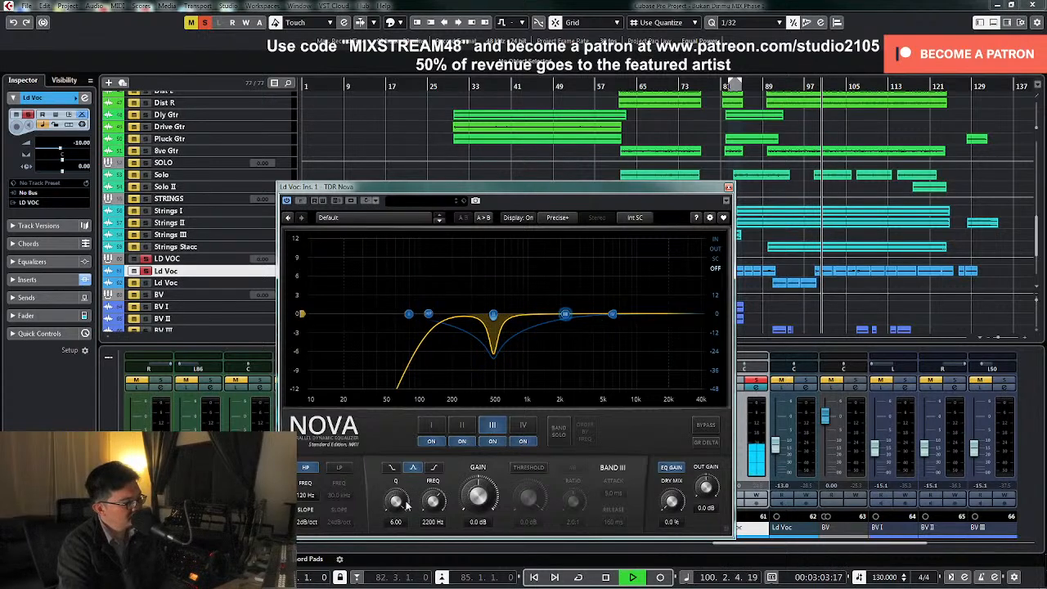
pyautogui.press('space')
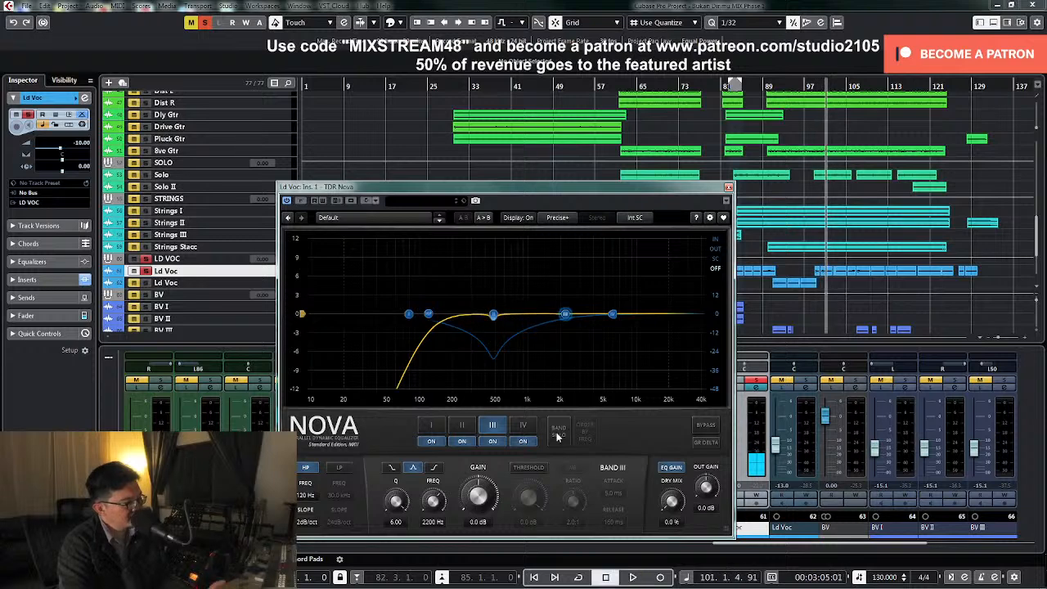
# Solo Nova's band III, sweep it to 4.6 kHz during playback and reset its gain to 0.0 dB
pyautogui.click(557, 434)
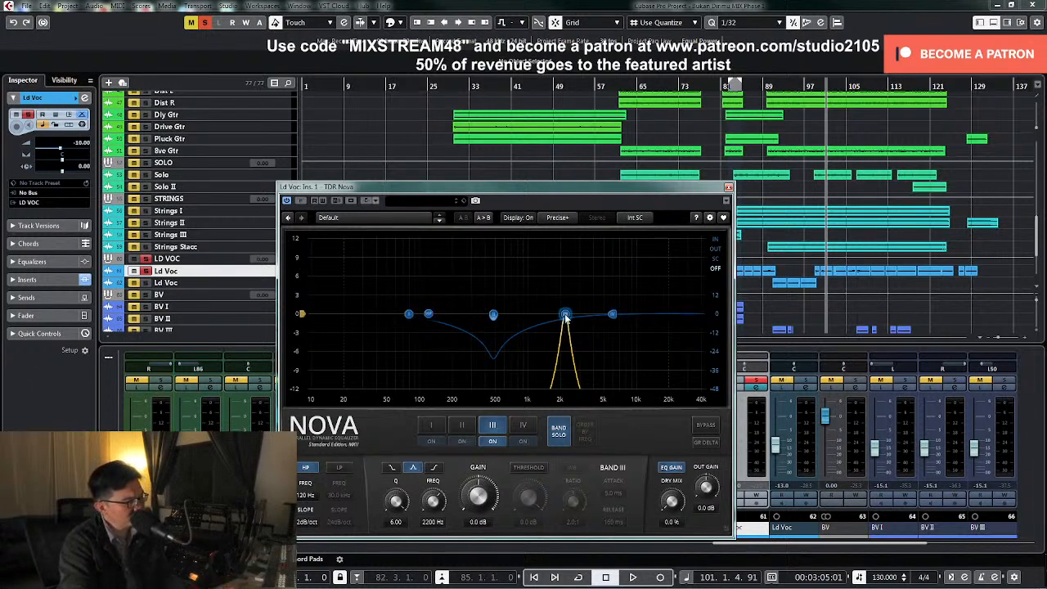
pyautogui.moveTo(565, 316); pyautogui.dragTo(600, 268)
pyautogui.press('space')
pyautogui.press('space')
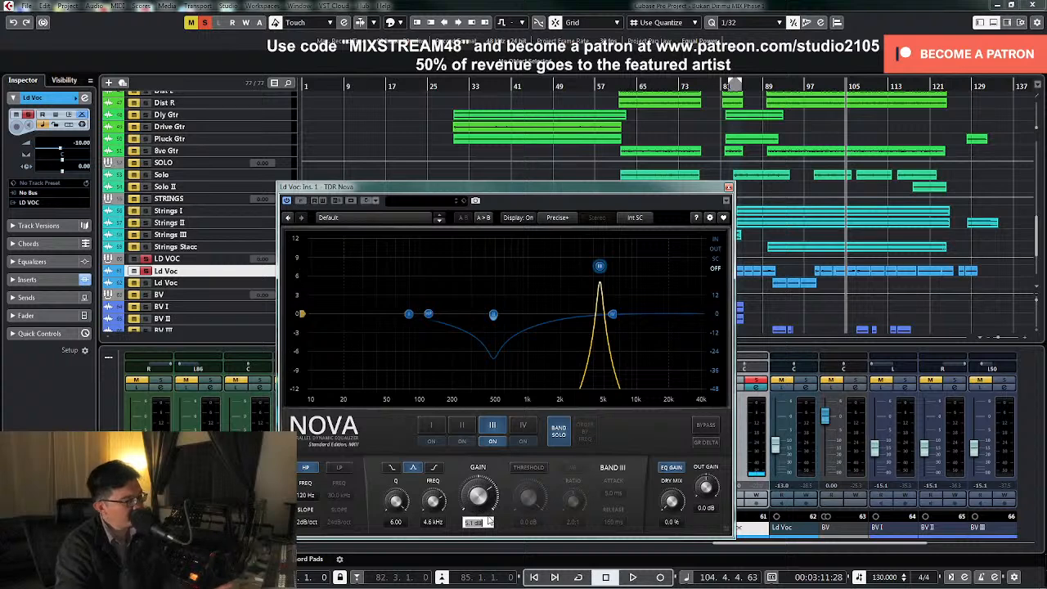
pyautogui.doubleClick(485, 484)
# Enable band III's threshold at -26.7 dB in wideband mode with a 3.0:1 ratio, turning band solo off and auditioning the vocal
pyautogui.click(527, 467)
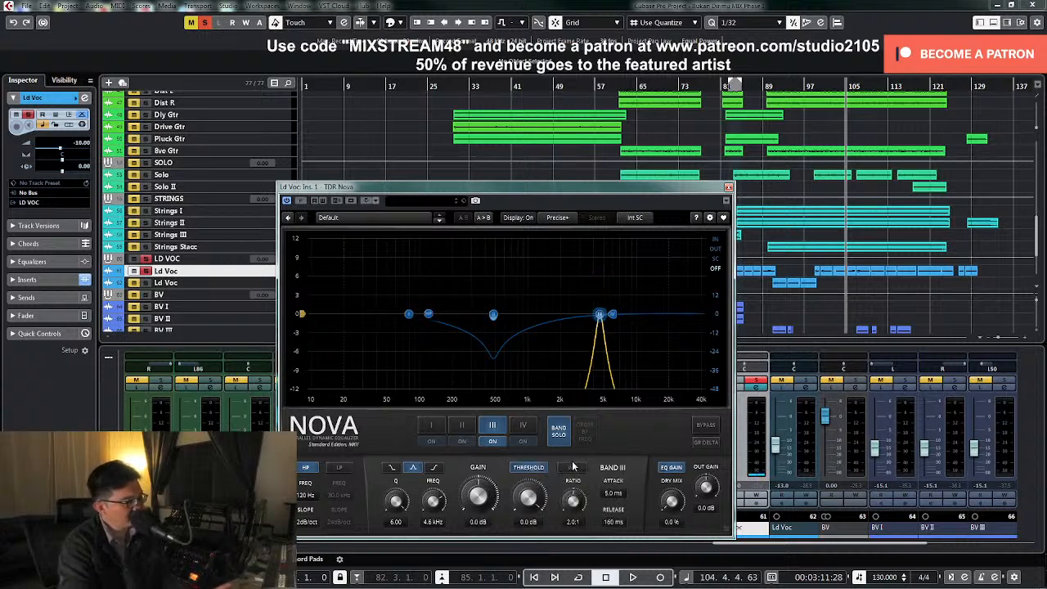
pyautogui.click(574, 468)
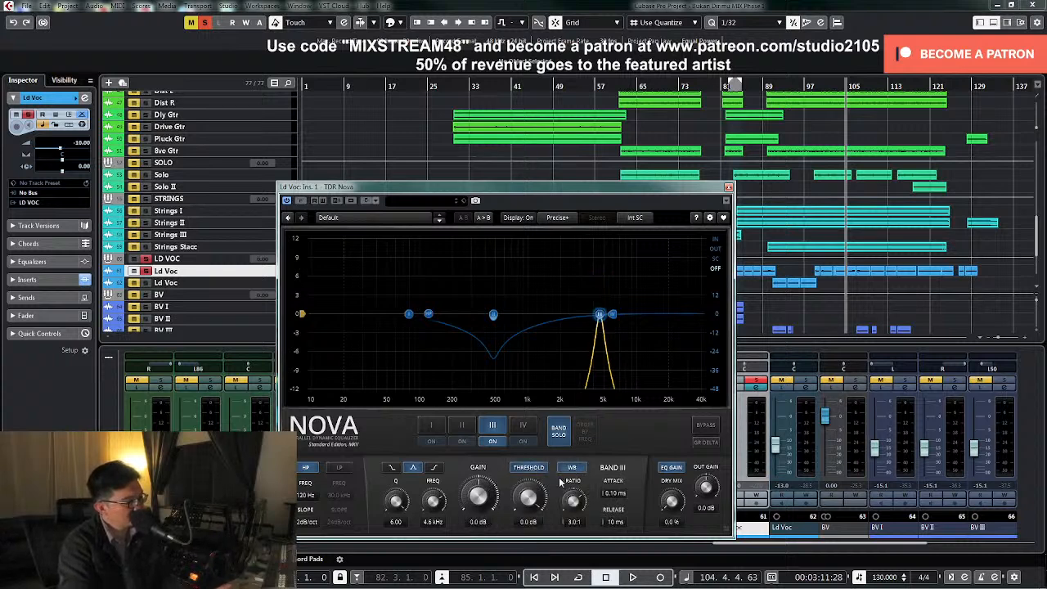
pyautogui.moveTo(516, 507); pyautogui.dragTo(537, 526)
pyautogui.press('space')
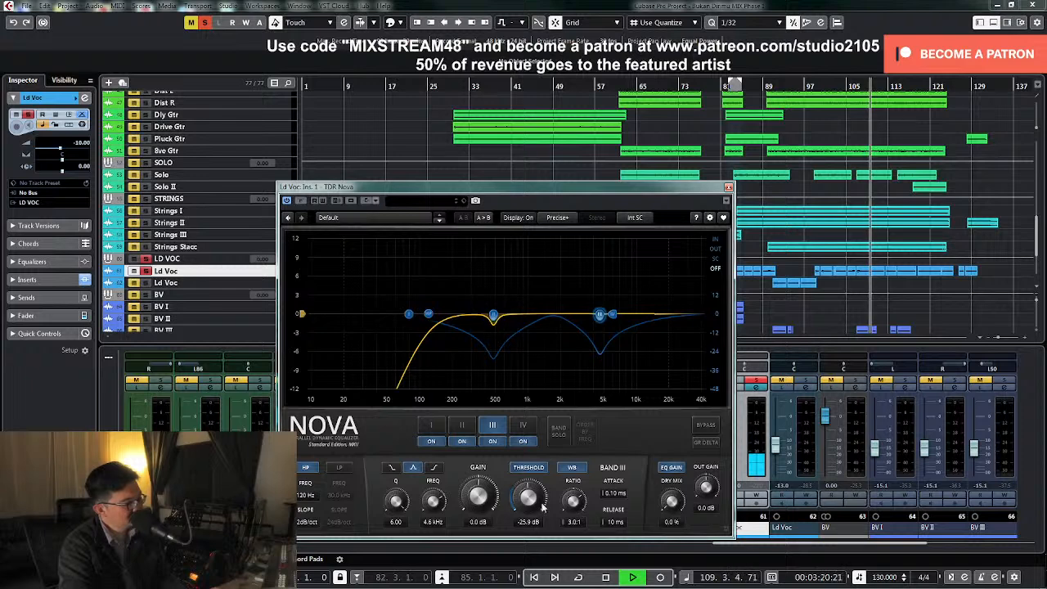
pyautogui.moveTo(538, 500); pyautogui.dragTo(538, 503)
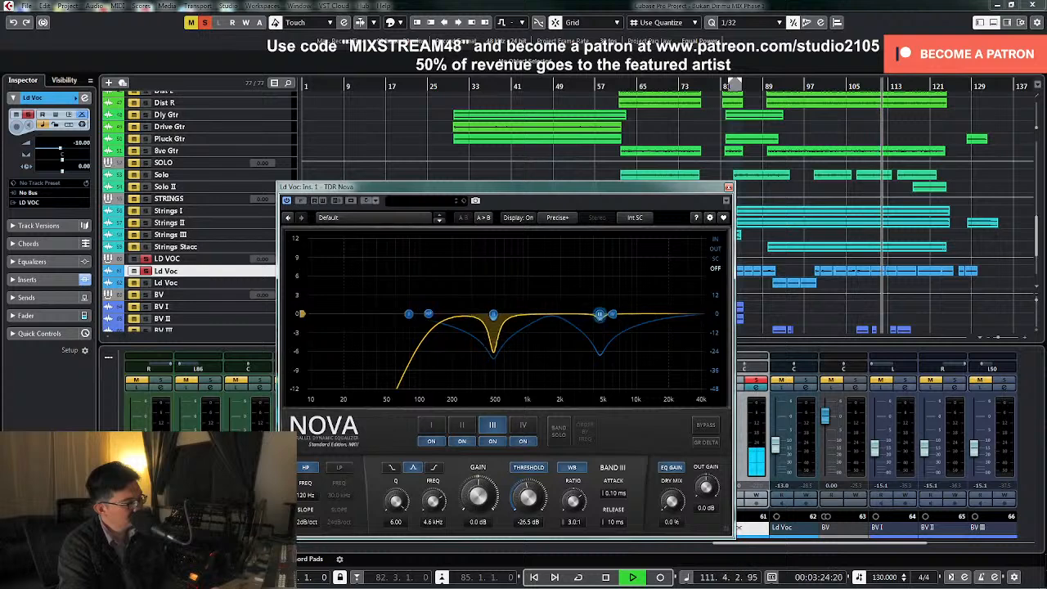
pyautogui.moveTo(537, 501); pyautogui.dragTo(538, 503)
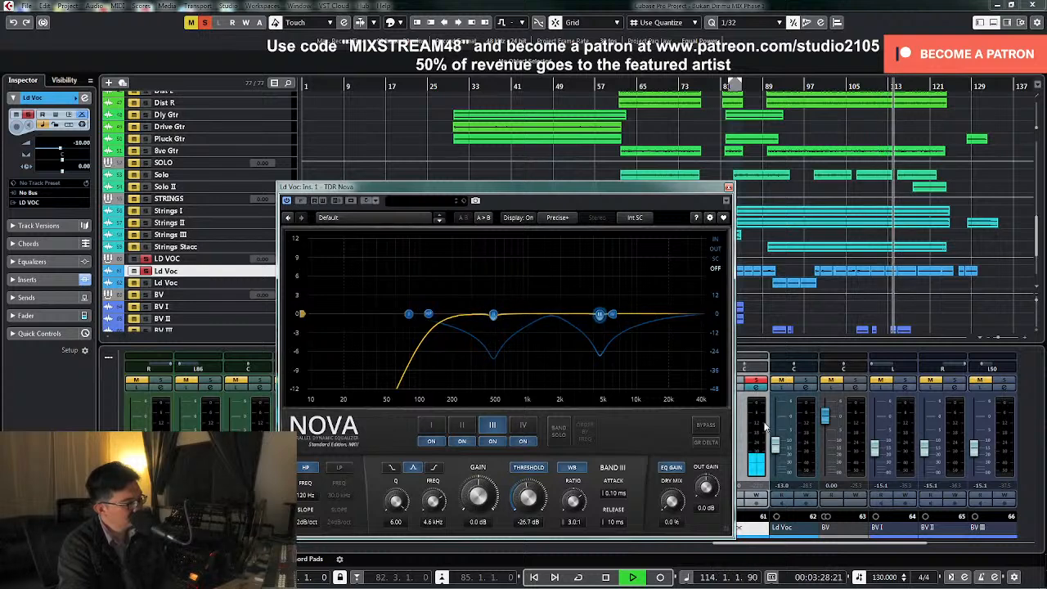
pyautogui.press('space')
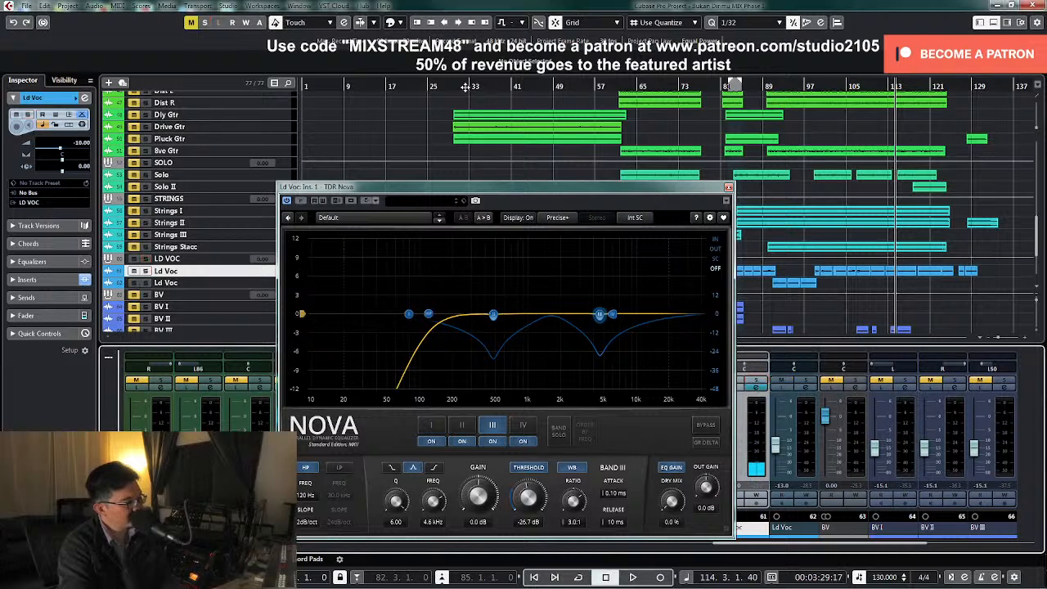
# Unsolo the vocal, play the full mix from about bar 30, close Nova and open the Ld Voc channel settings
pyautogui.click(456, 86)
pyautogui.press('space')
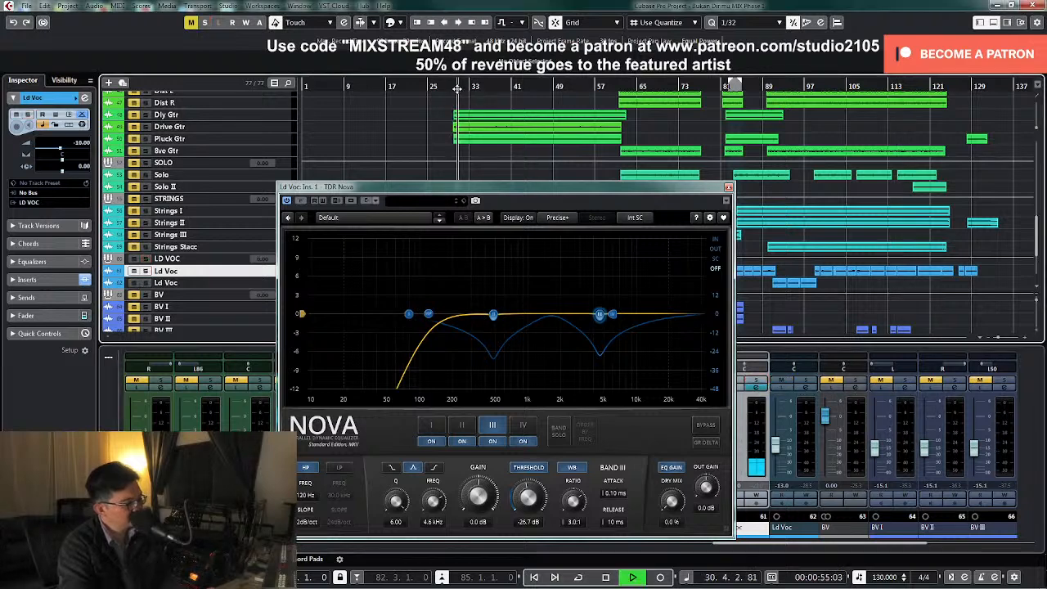
pyautogui.click(728, 187)
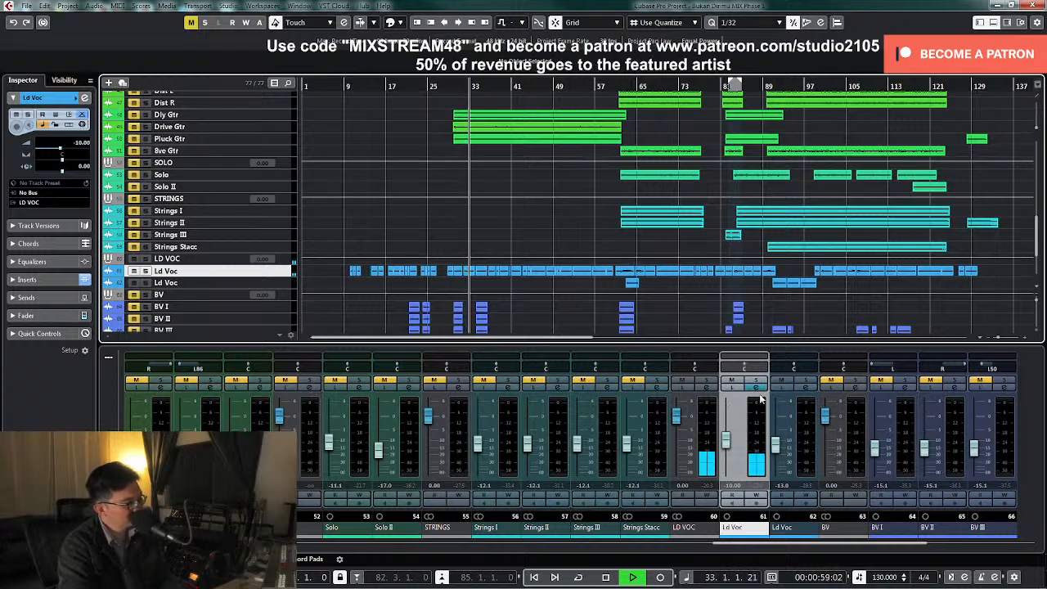
pyautogui.click(757, 387)
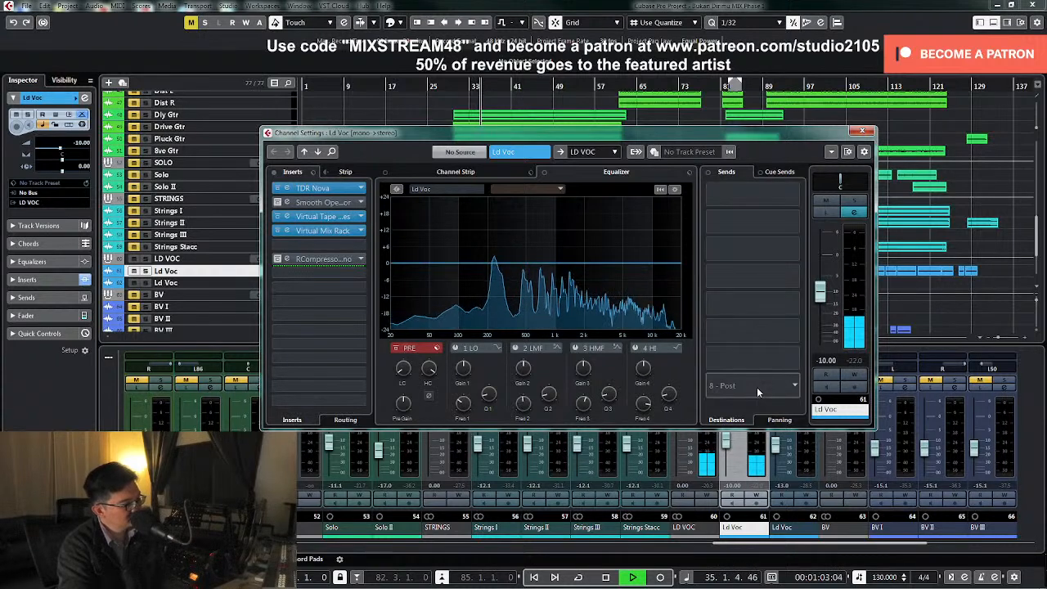
pyautogui.press('space')
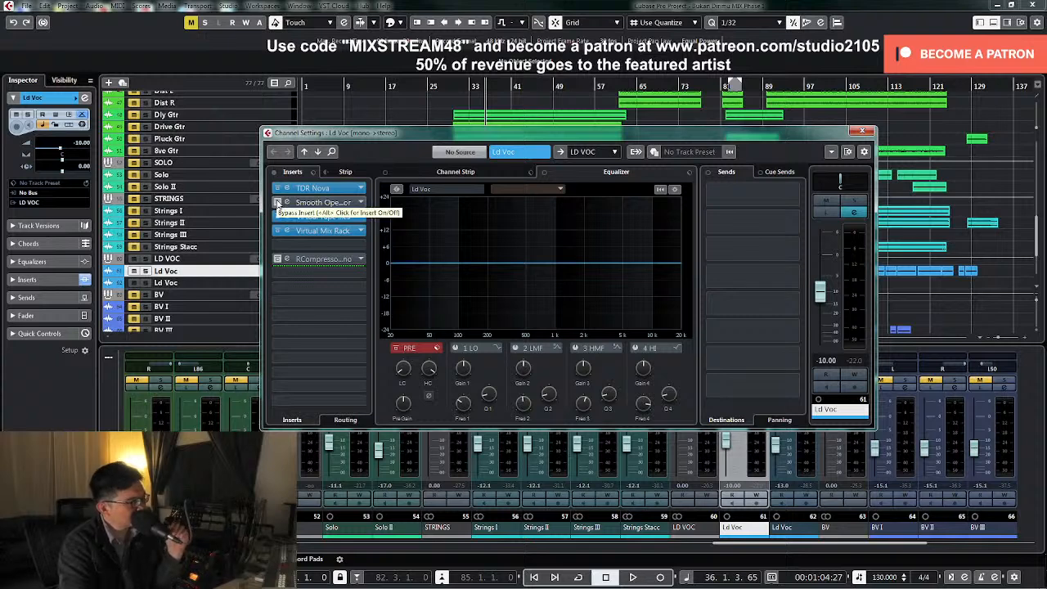
# Activate the bypassed Smooth Operator insert on Ld Voc, open it and load the preset 19 ROB - VOCAL SMOOTHER
pyautogui.click(278, 202)
pyautogui.click(326, 203)
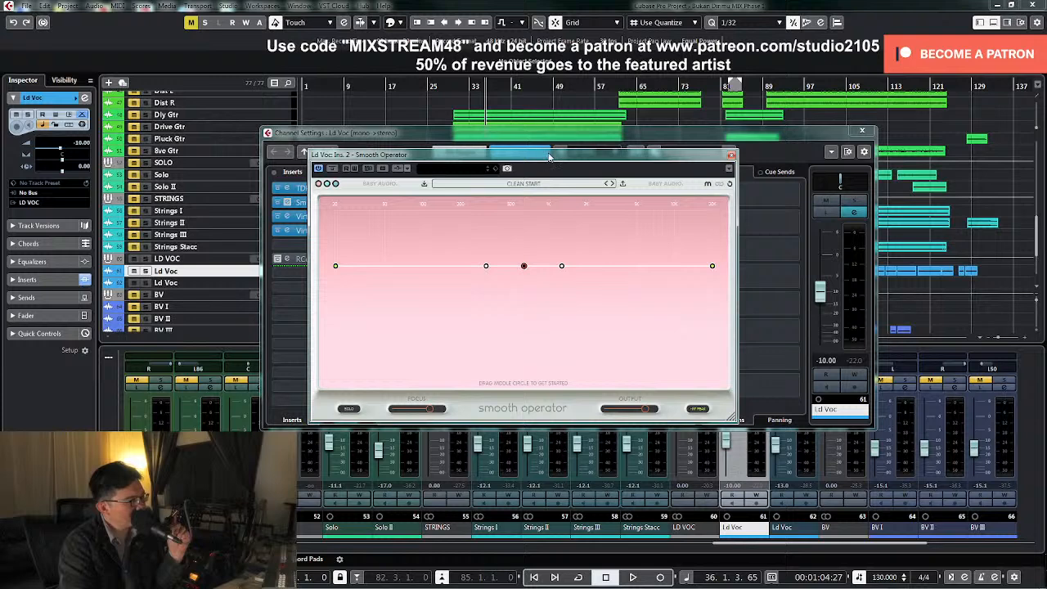
pyautogui.moveTo(557, 161); pyautogui.dragTo(551, 116)
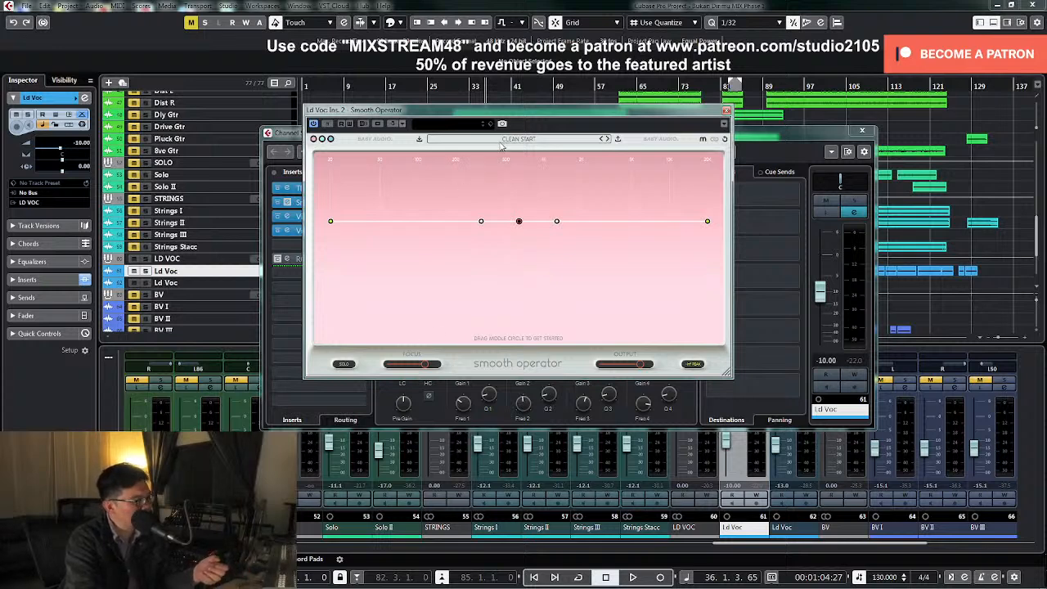
pyautogui.click(546, 141)
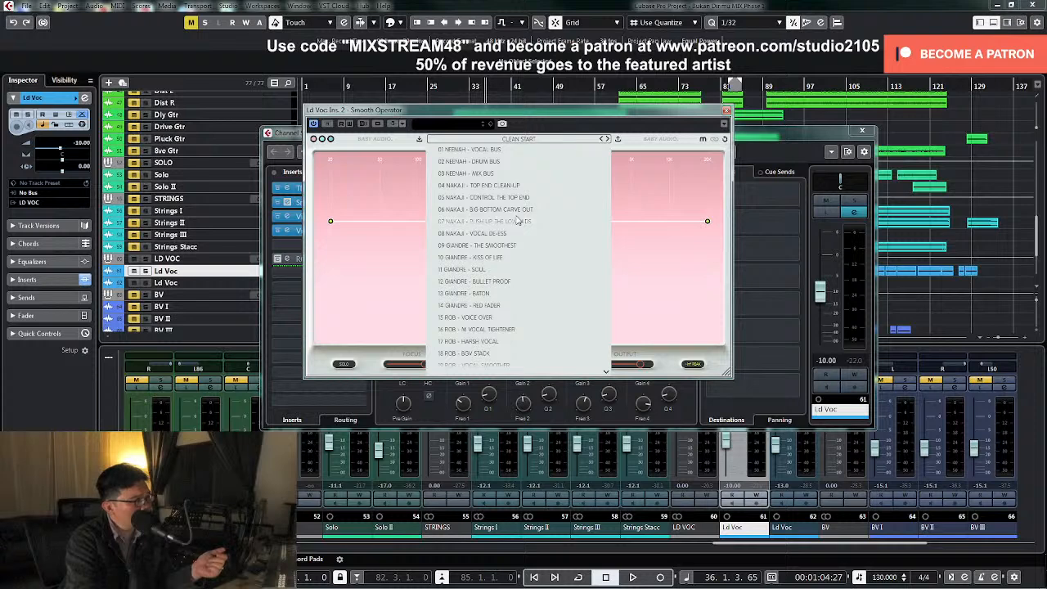
pyautogui.scroll(-2, 511, 269)
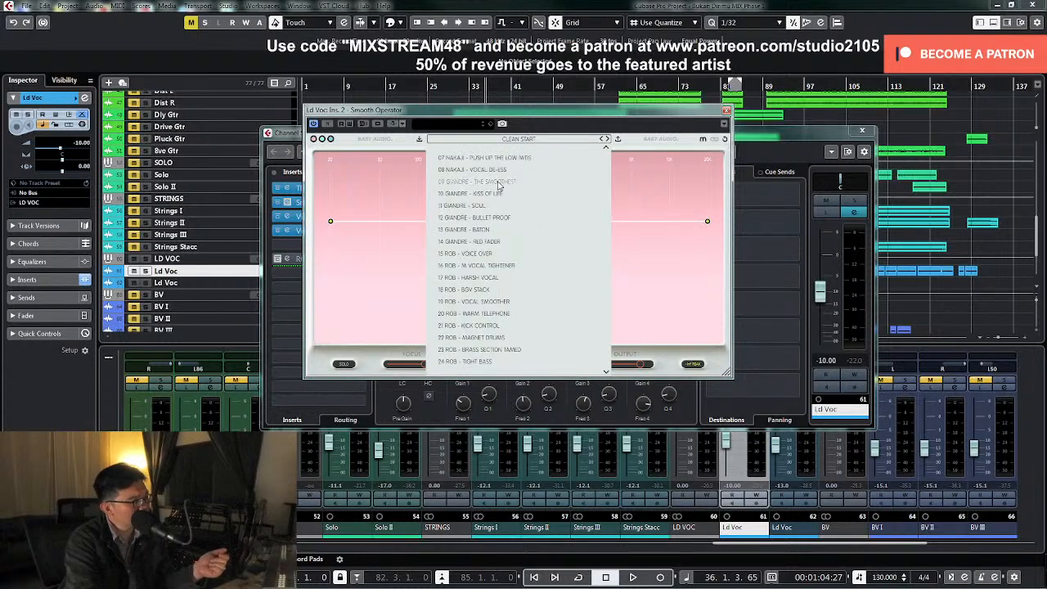
pyautogui.click(505, 302)
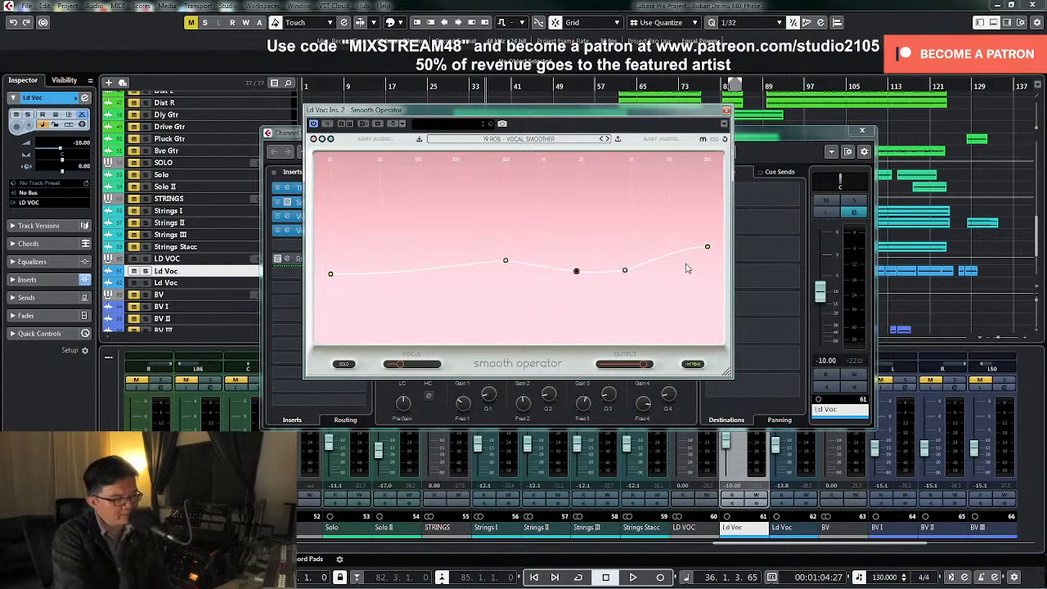
# Solo the lead vocal, lower Smooth Operator's output slightly and compare the sound with the effect bypassed and active
pyautogui.click(854, 199)
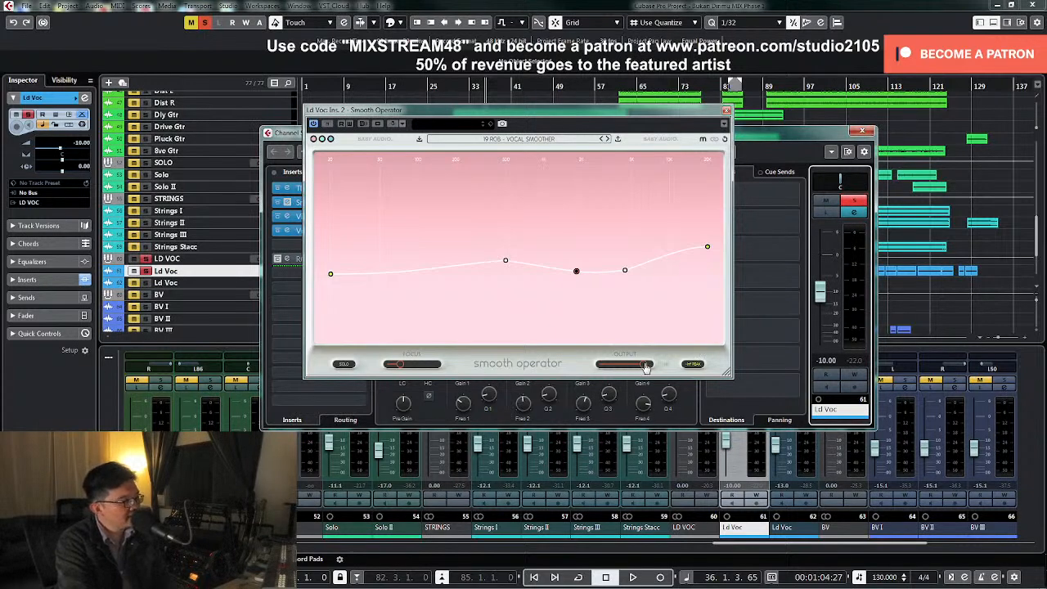
pyautogui.press('space')
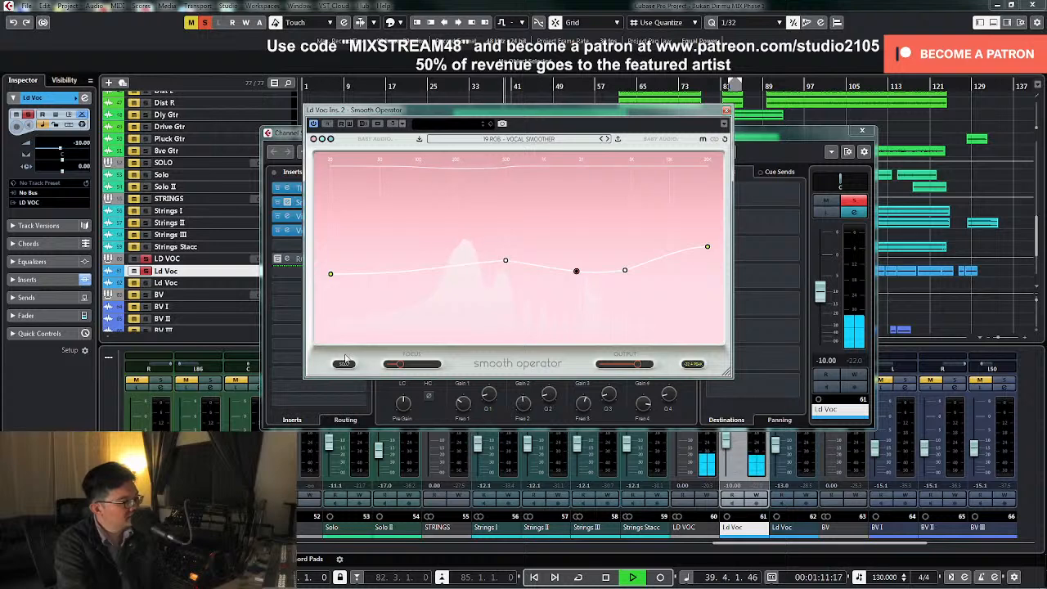
pyautogui.click(326, 125)
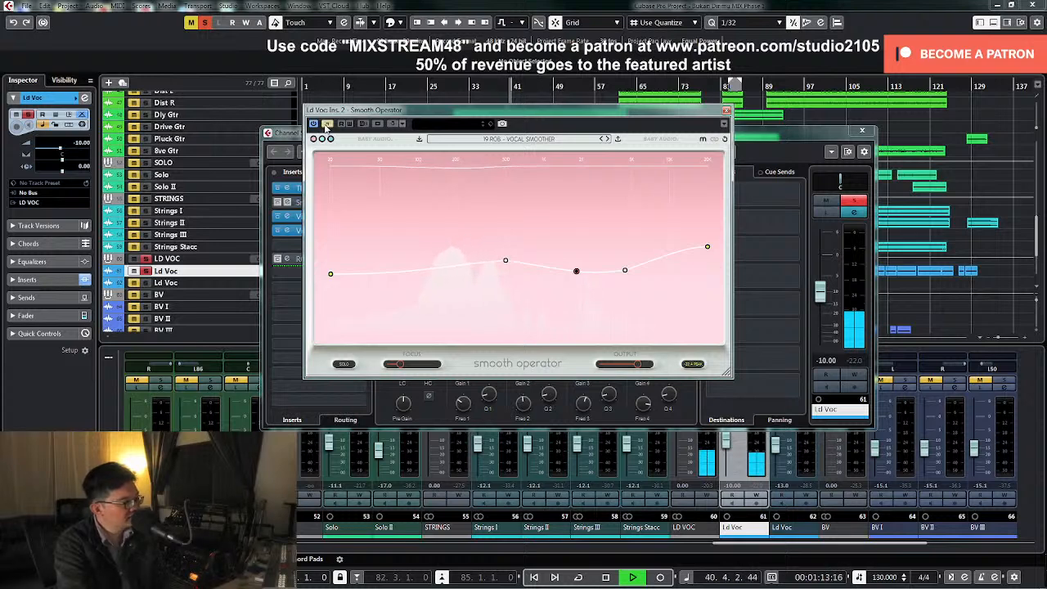
pyautogui.click(326, 126)
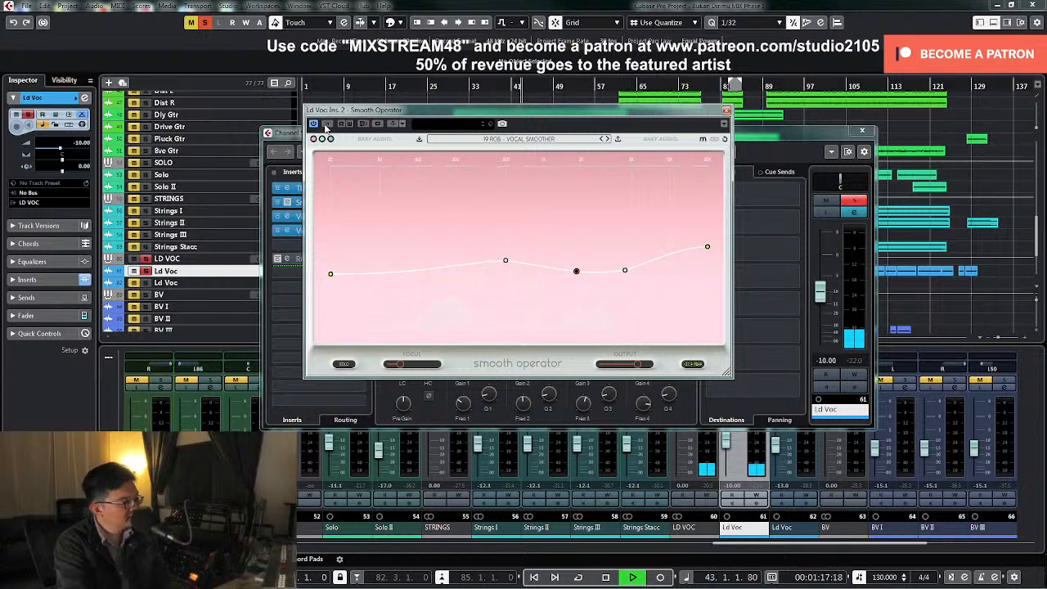
pyautogui.moveTo(326, 127); pyautogui.dragTo(398, 142)
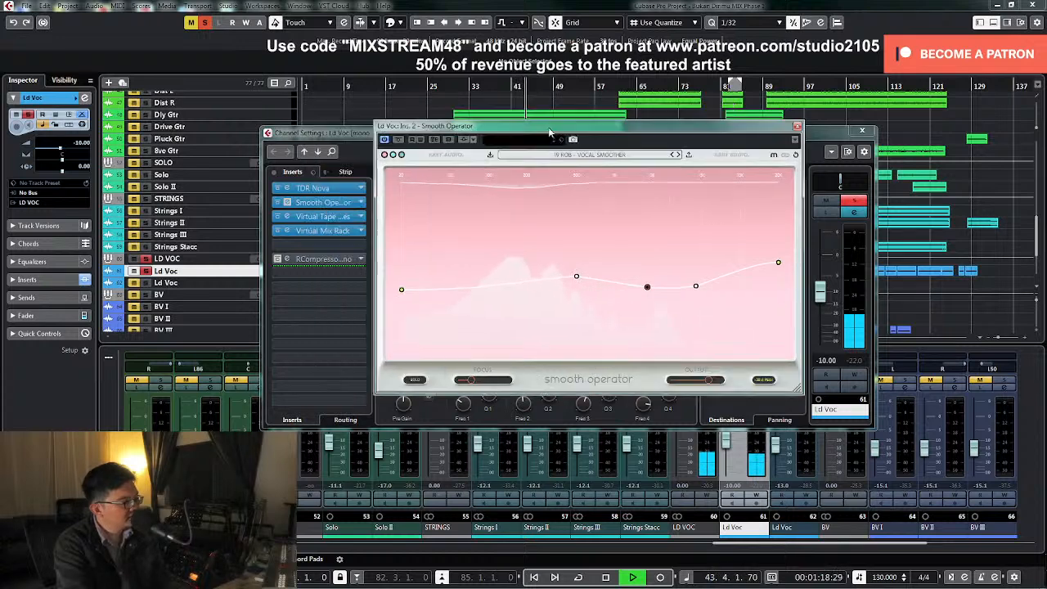
pyautogui.click(398, 140)
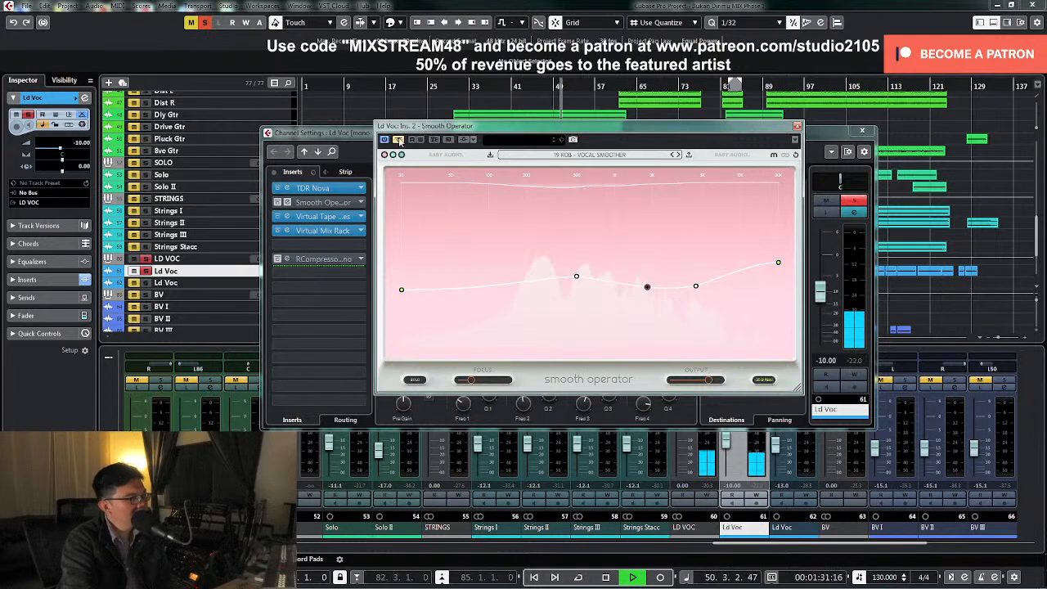
pyautogui.click(400, 139)
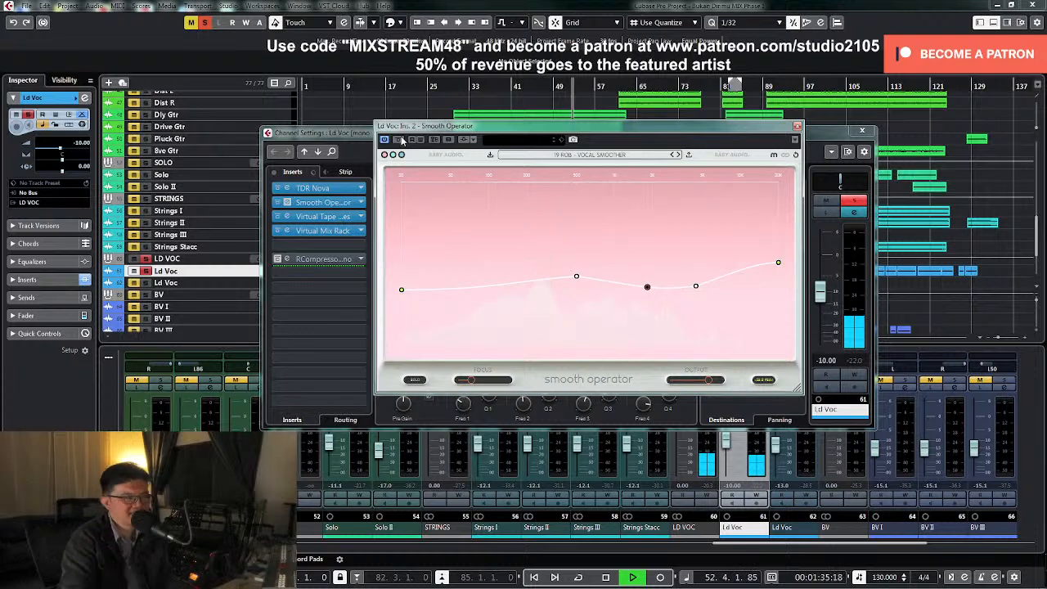
# Unsolo the vocal and compare Smooth Operator bypassed and active within the full mix
pyautogui.click(855, 201)
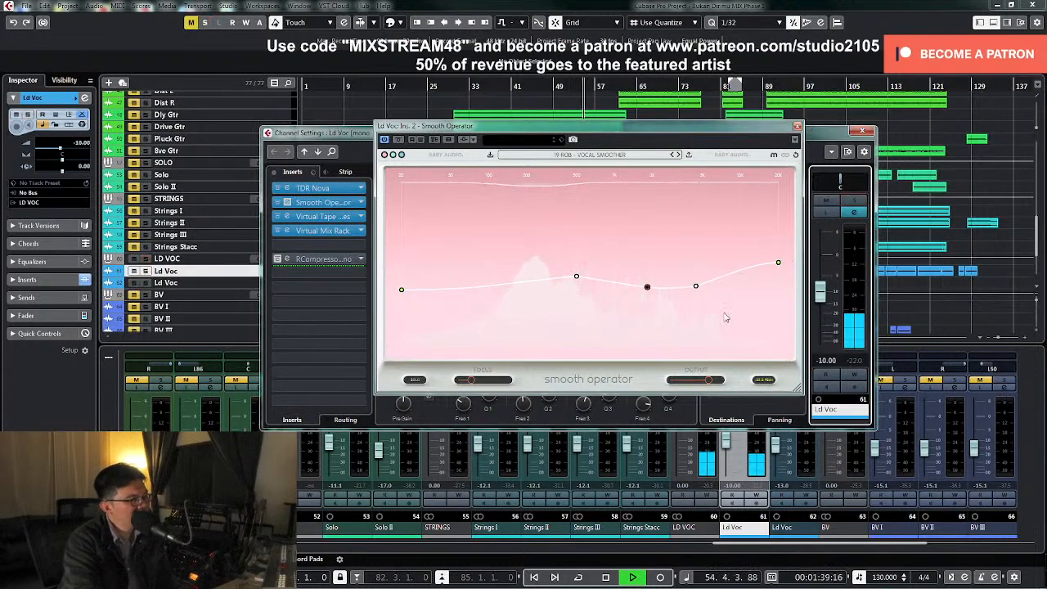
pyautogui.click(398, 142)
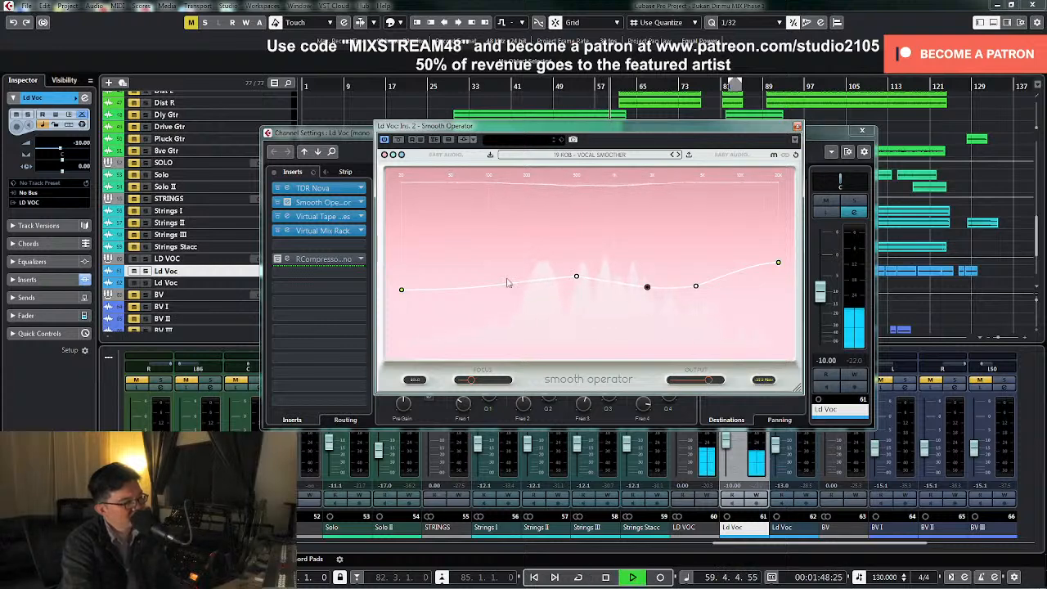
pyautogui.press('space')
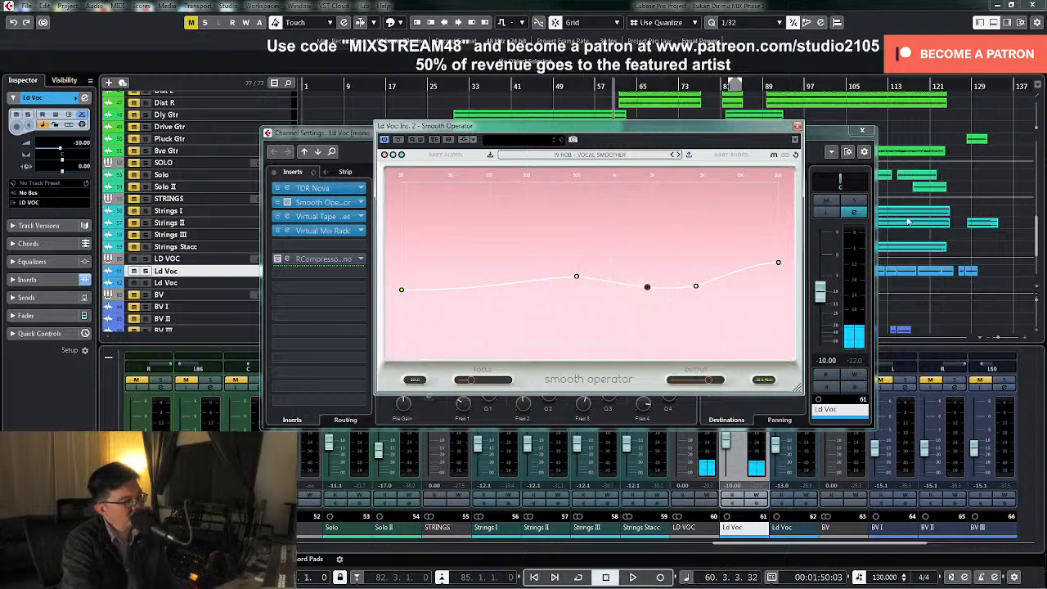
# Solo the vocal again and, during playback, lower Smooth Operator's low-mid node slightly and raise its 20 kHz end node a little
pyautogui.click(854, 201)
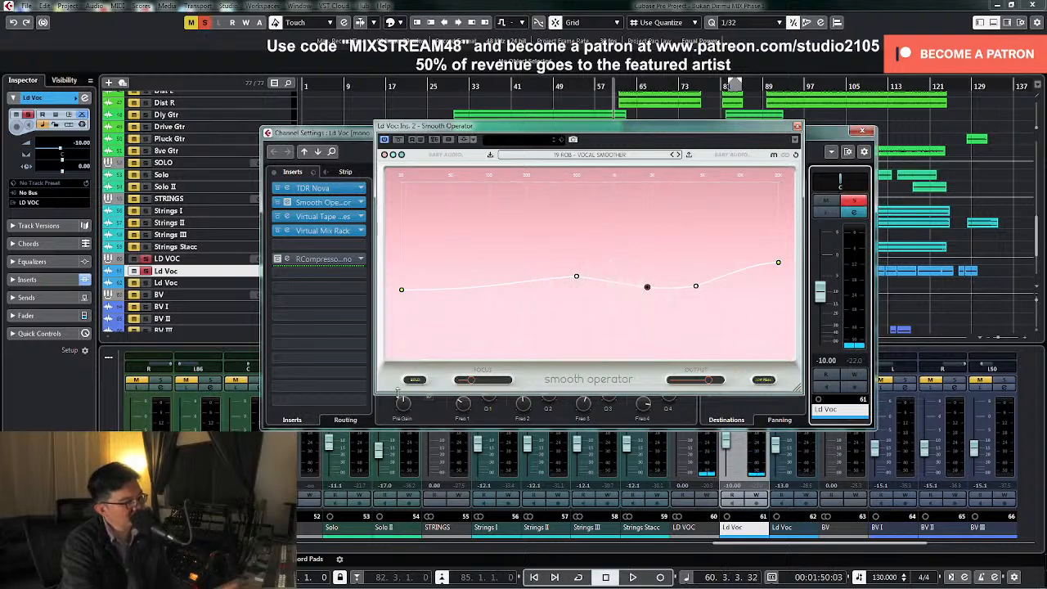
pyautogui.press('space')
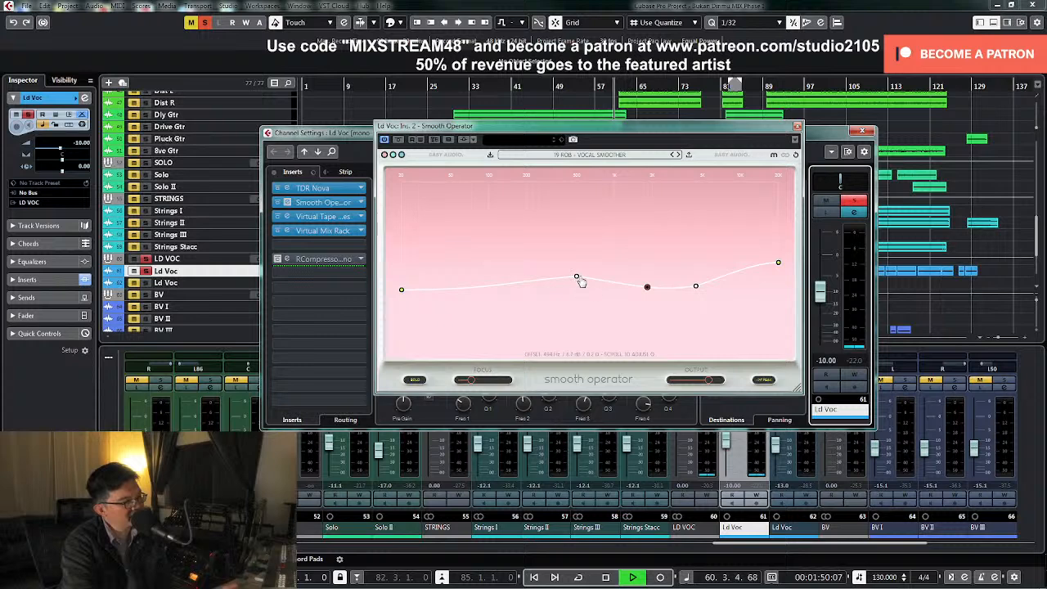
pyautogui.moveTo(578, 280)
pyautogui.mouseDown()
pyautogui.moveTo(568, 279)
pyautogui.moveTo(591, 279)
pyautogui.mouseUp()
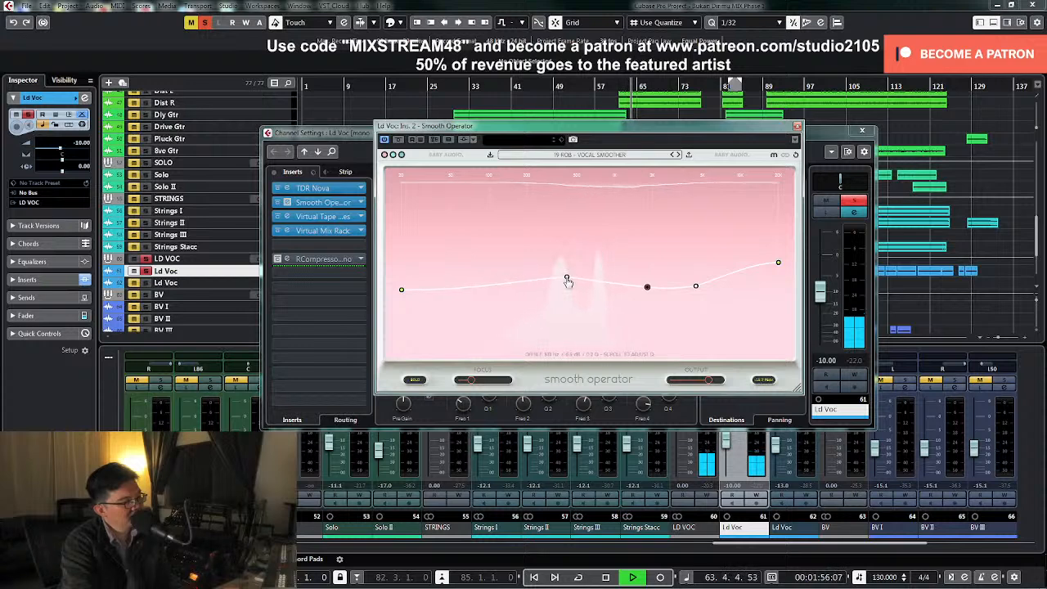
pyautogui.moveTo(571, 280); pyautogui.dragTo(572, 289)
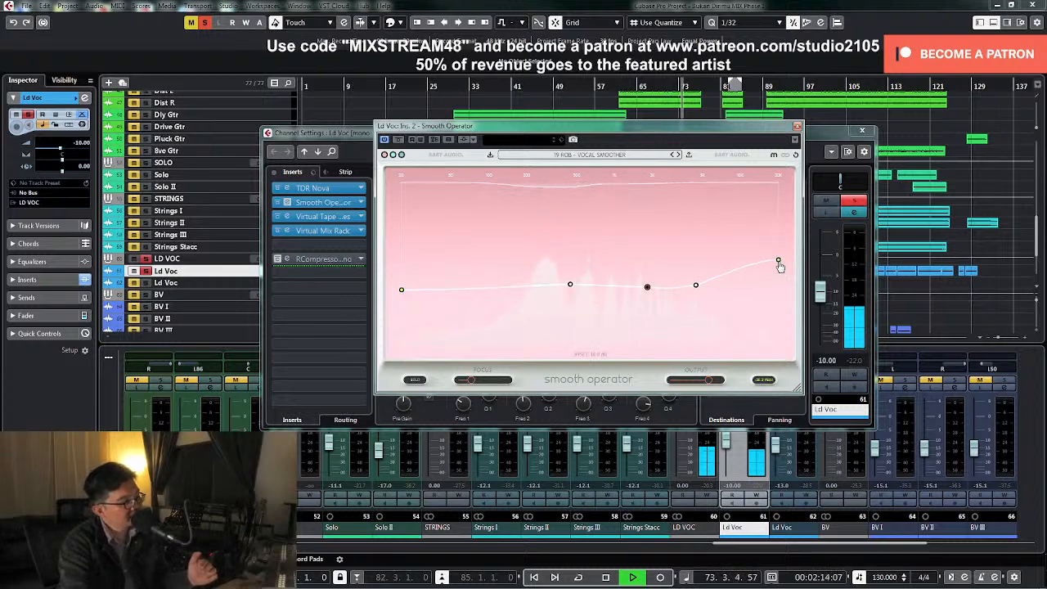
pyautogui.moveTo(780, 268)
pyautogui.mouseDown()
pyautogui.moveTo(778, 248)
pyautogui.moveTo(777, 262)
pyautogui.mouseUp()
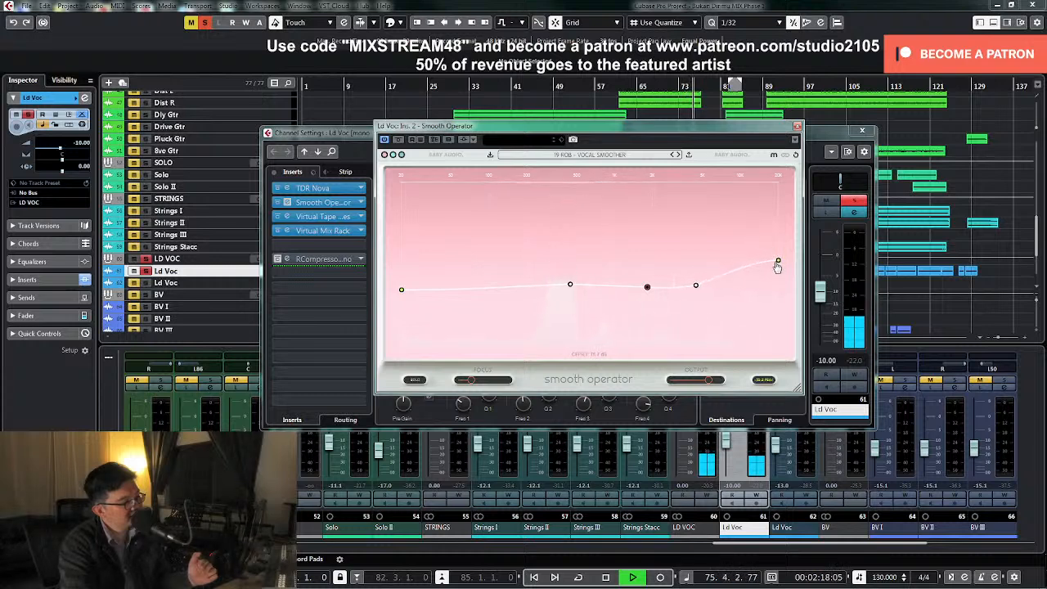
# Fine-tune Smooth Operator's focus while the soloed vocal plays, settling slightly below the middle of its range
pyautogui.moveTo(481, 382); pyautogui.dragTo(488, 382)
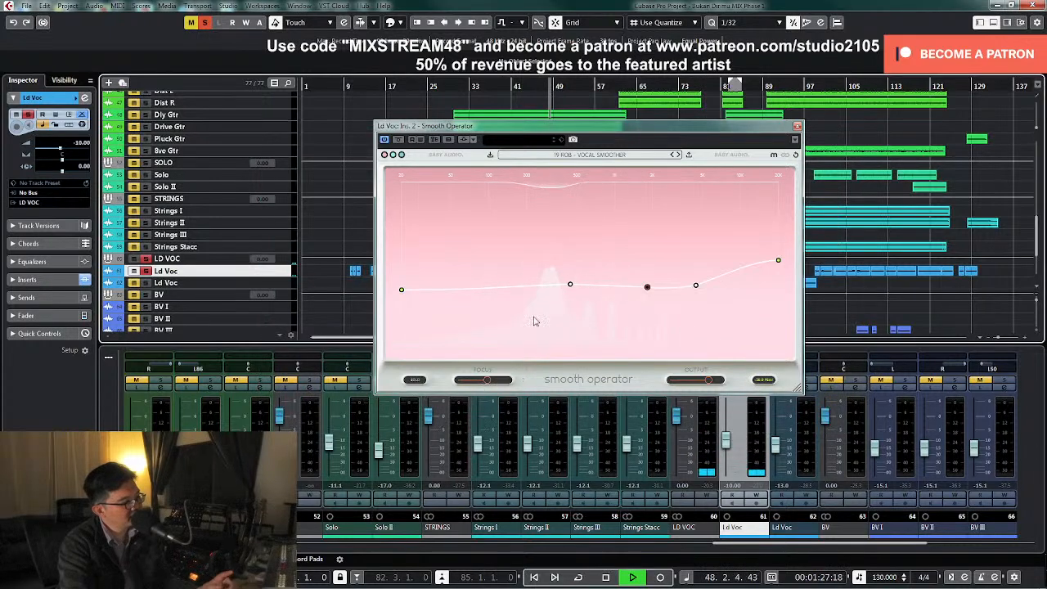
pyautogui.moveTo(487, 382); pyautogui.dragTo(494, 384)
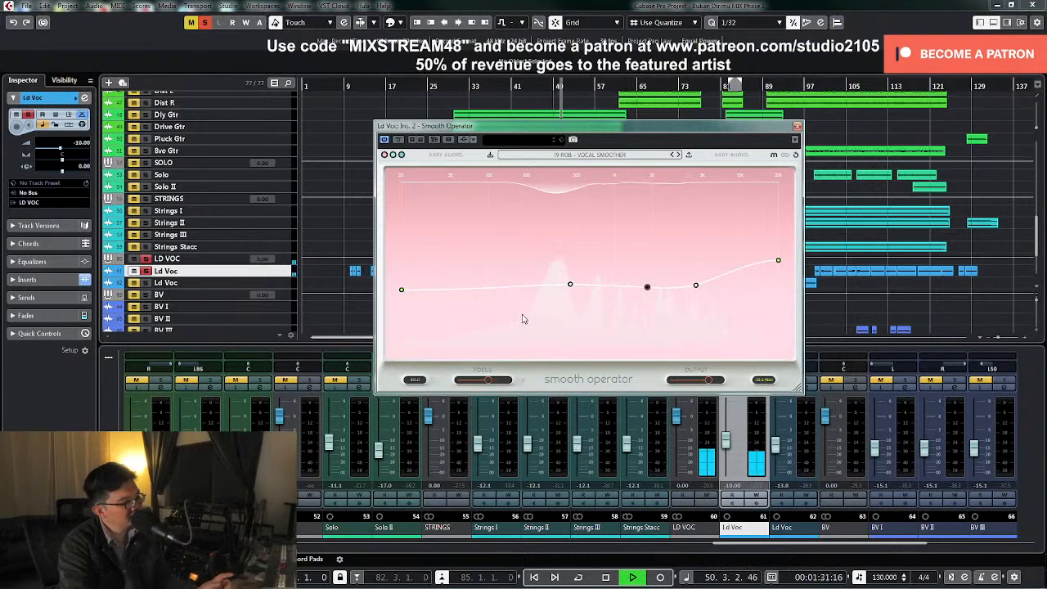
pyautogui.moveTo(491, 386); pyautogui.dragTo(483, 388)
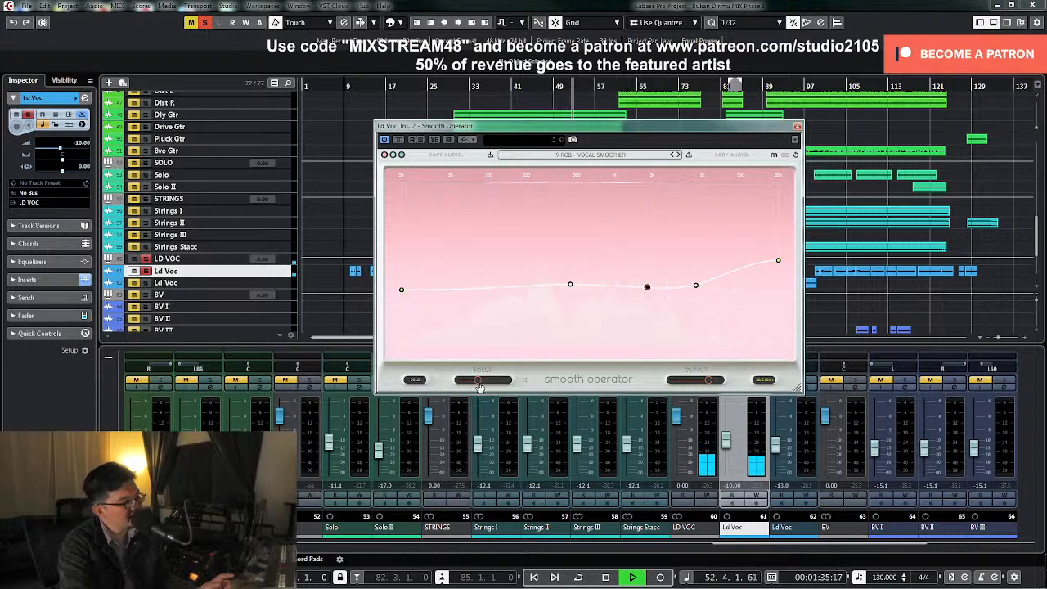
# Reactivate Smooth Operator, lower its 20 kHz end node slightly during playback and close the plug-in
pyautogui.click(398, 142)
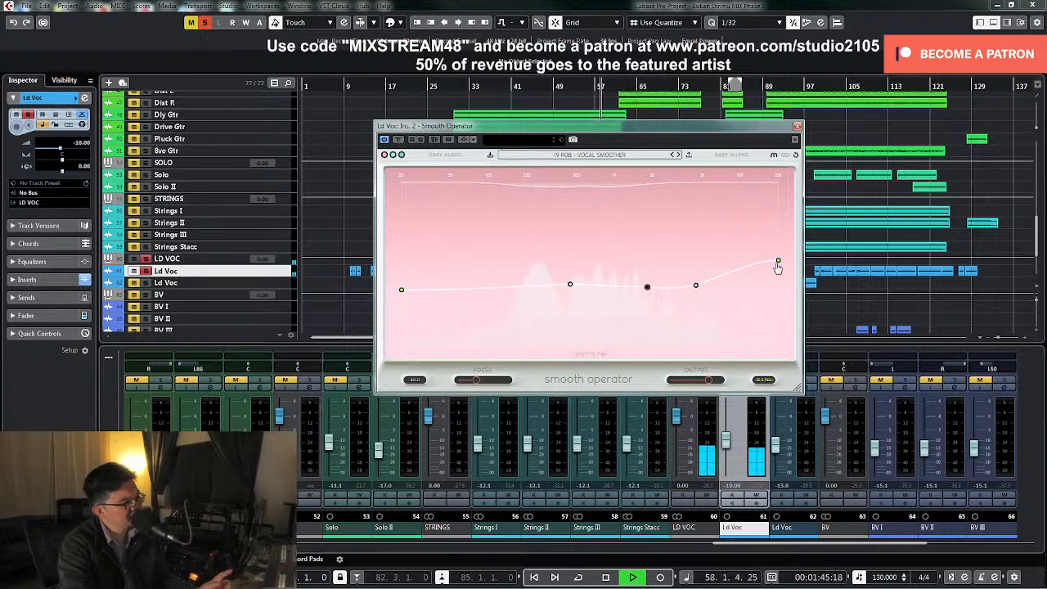
pyautogui.moveTo(780, 263); pyautogui.dragTo(779, 266)
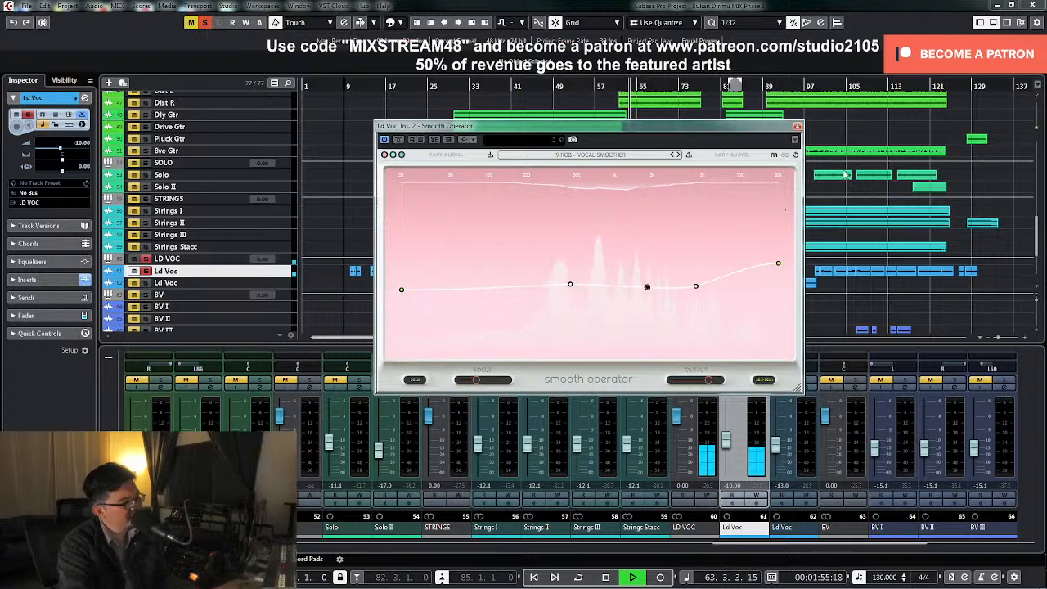
pyautogui.press('space')
pyautogui.click(797, 127)
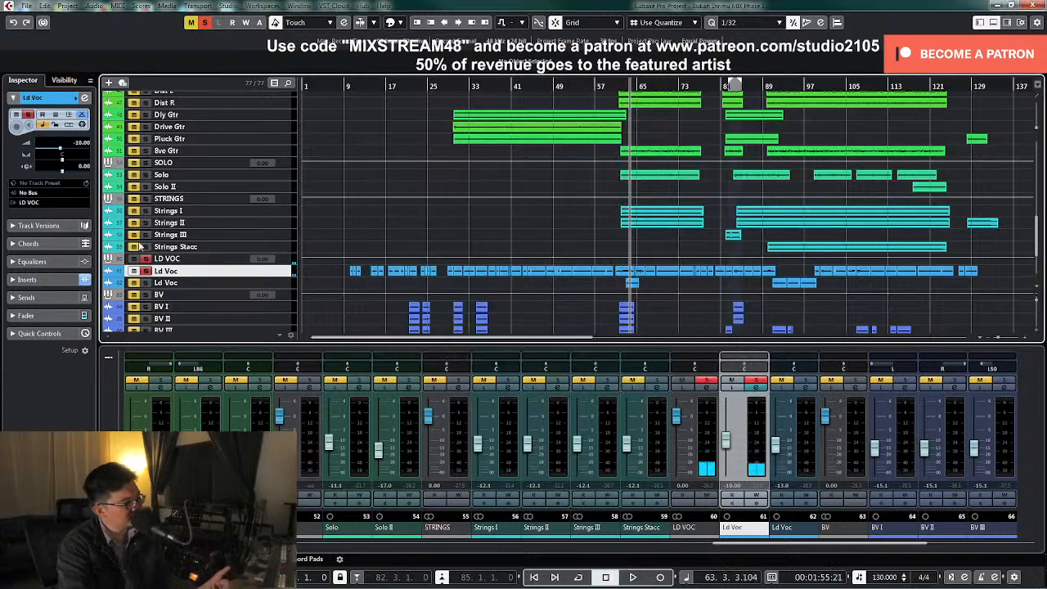
# Unsolo the lead vocal, play briefly from about bar 30 and open the Ld Voc channel settings
pyautogui.click(147, 259)
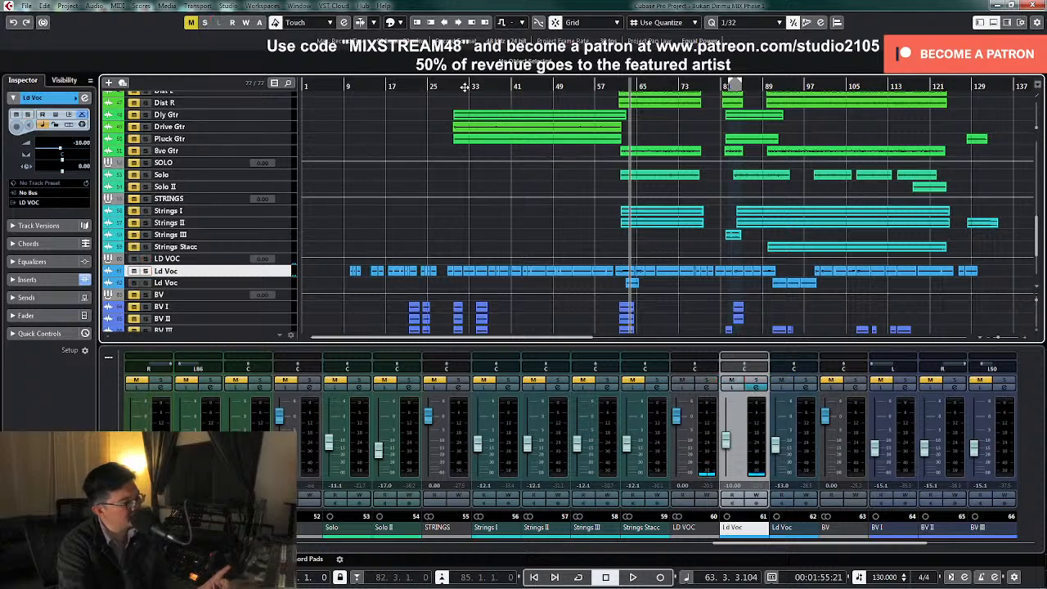
pyautogui.click(455, 85)
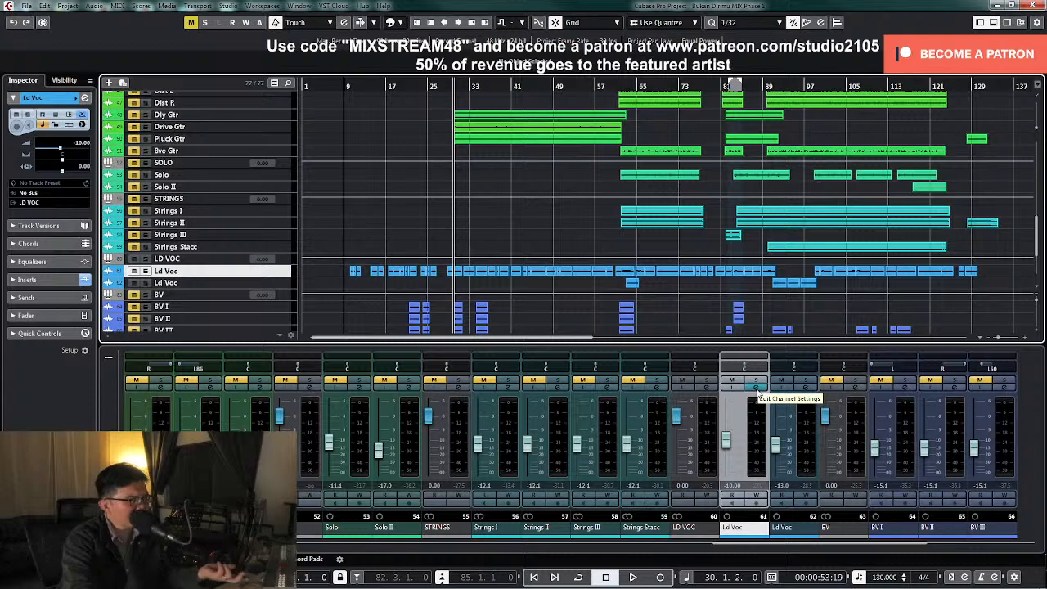
pyautogui.press('space')
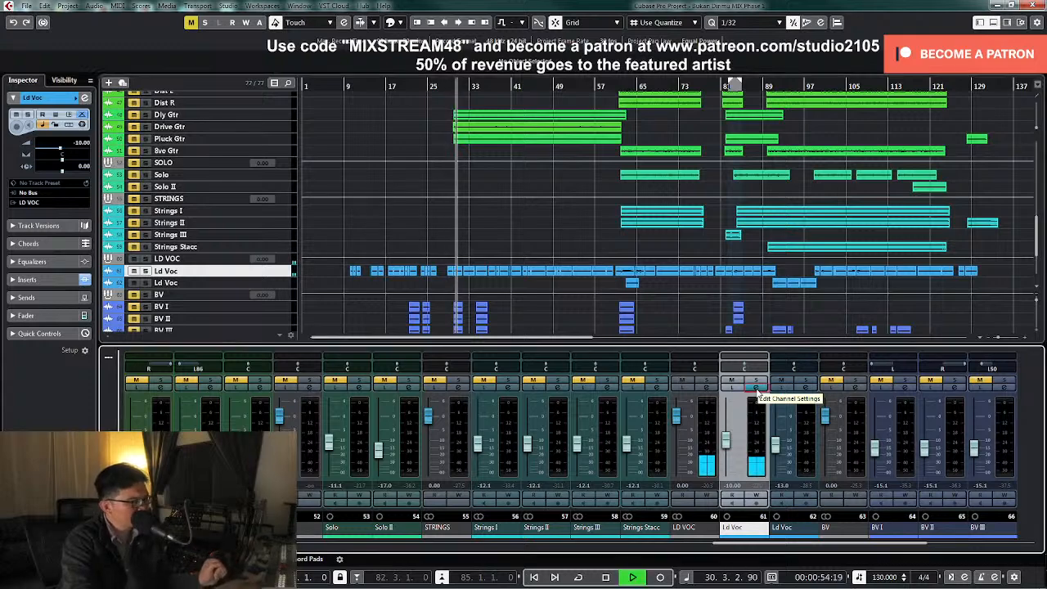
pyautogui.click(756, 390)
pyautogui.press('space')
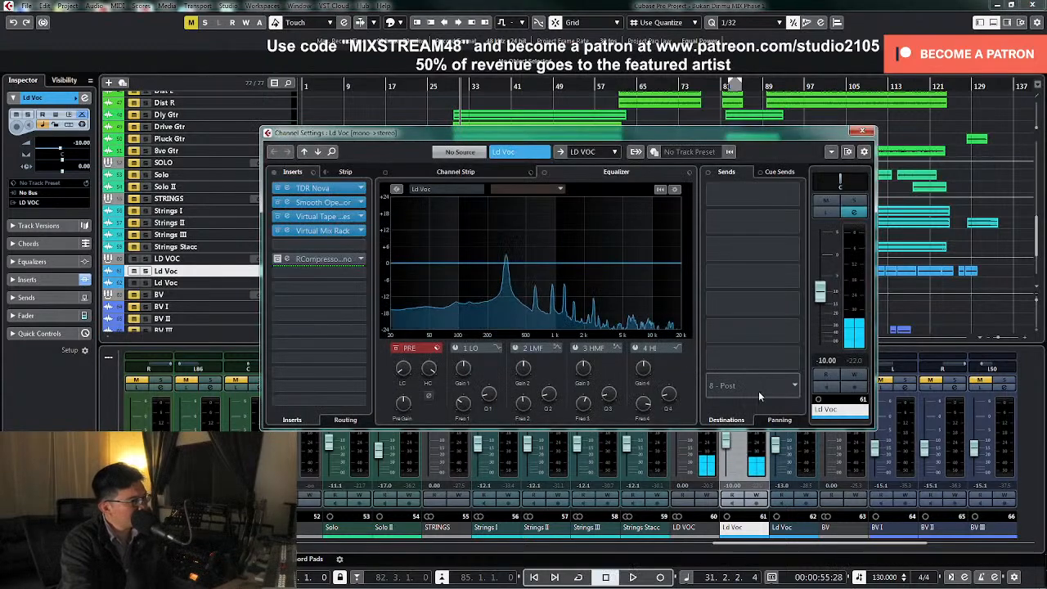
# Check the Virtual Tape Machines insert, open Virtual Mix Rack on the lead vocal and play briefly to watch its meters
pyautogui.click(323, 217)
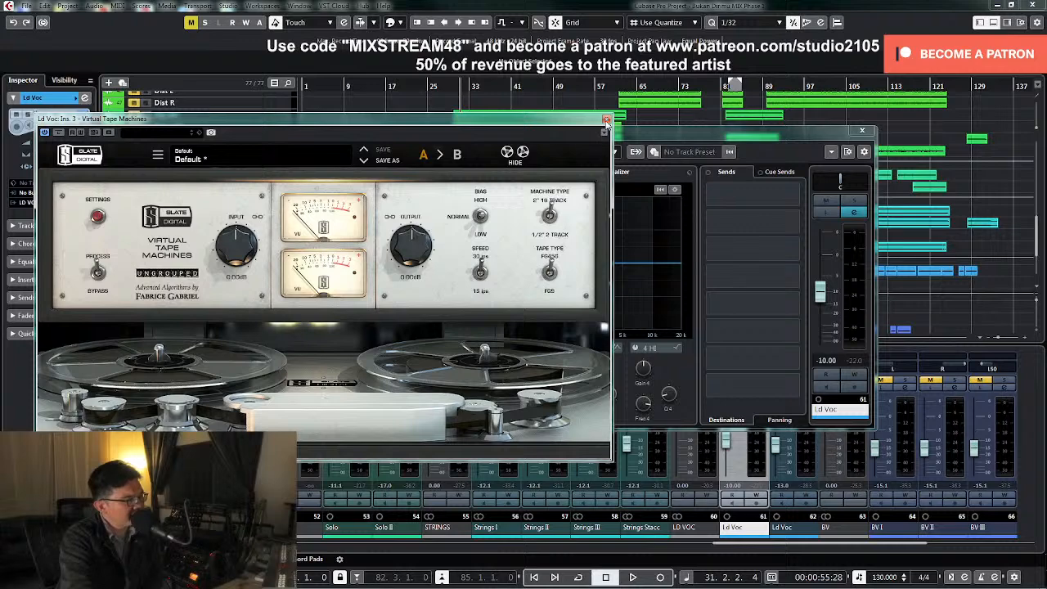
pyautogui.click(606, 121)
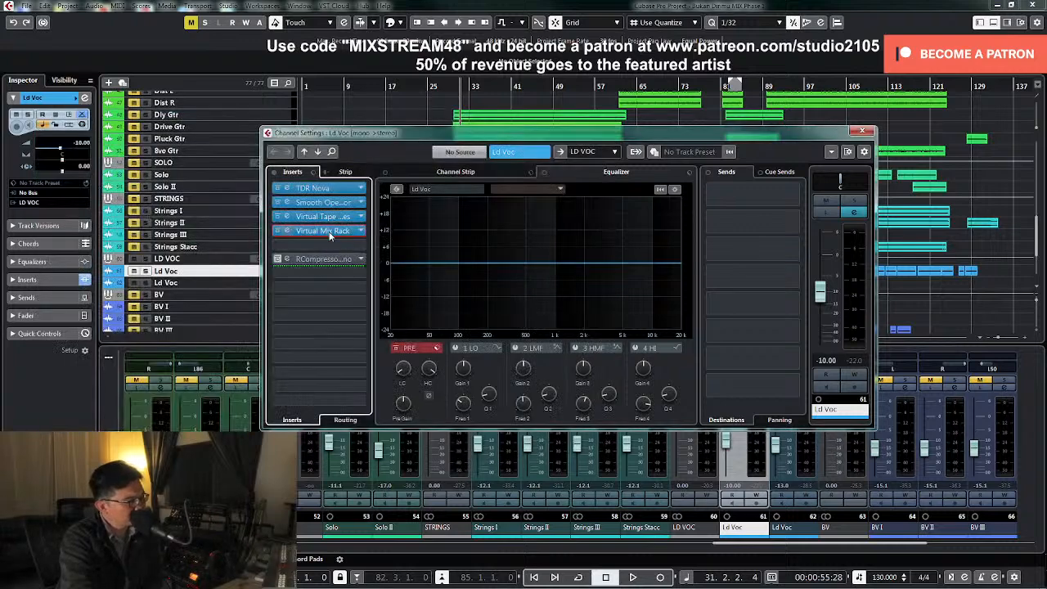
pyautogui.click(323, 231)
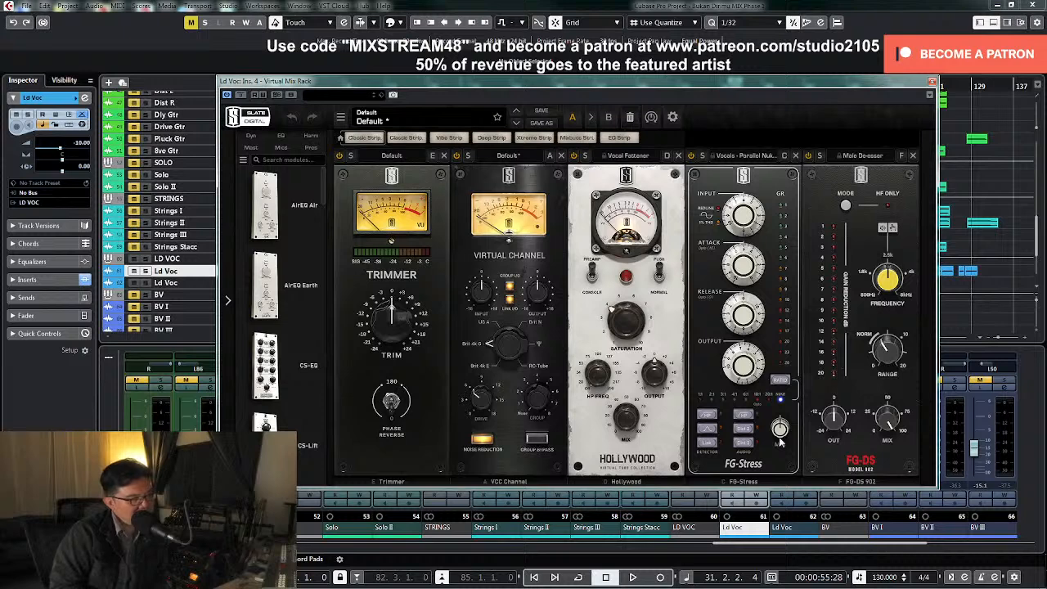
pyautogui.press('space')
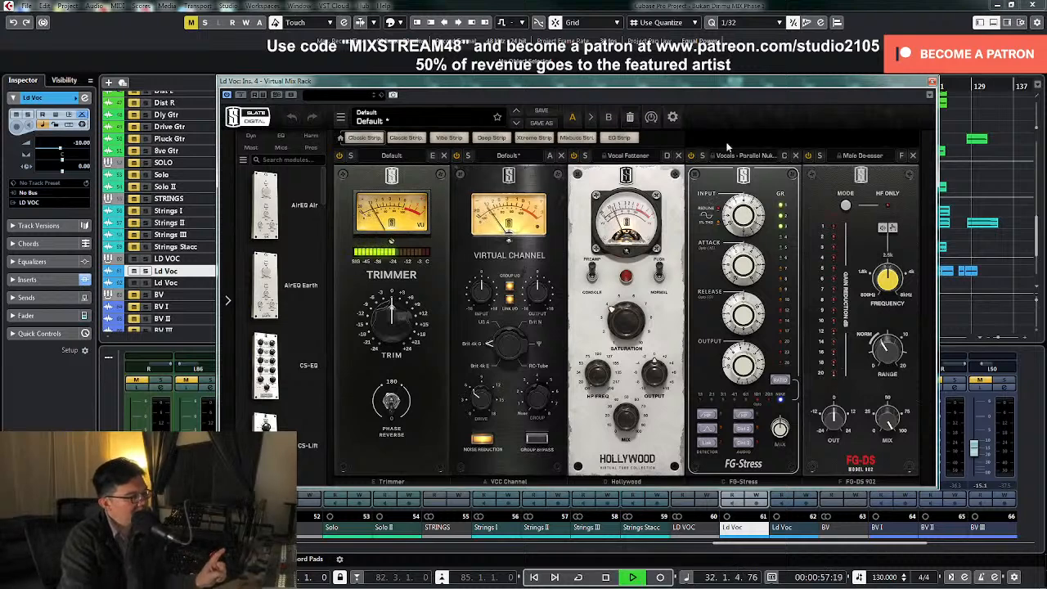
pyautogui.press('space')
# Play a later section of the song from about bar 102 with Virtual Mix Rack in view
pyautogui.moveTo(641, 85); pyautogui.dragTo(600, 252)
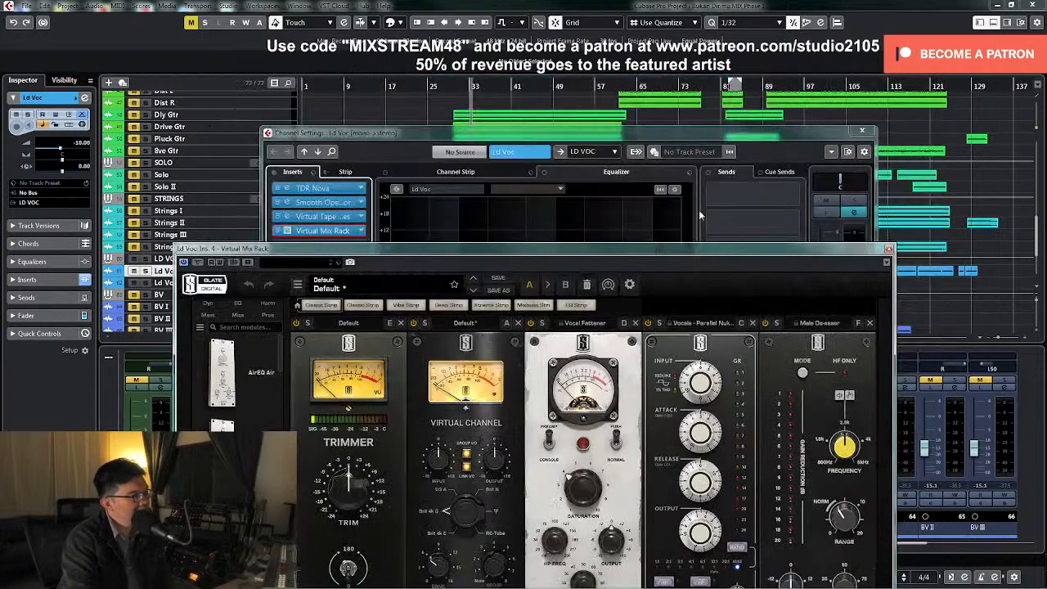
pyautogui.click(767, 88)
pyautogui.moveTo(803, 249); pyautogui.dragTo(632, 143)
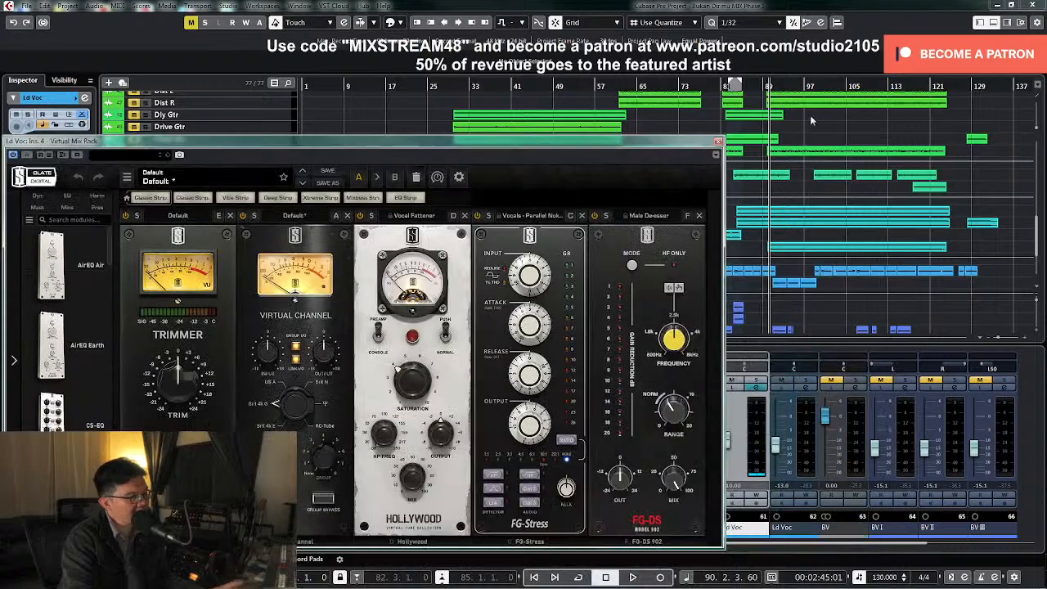
pyautogui.click(810, 85)
pyautogui.moveTo(811, 85); pyautogui.dragTo(813, 84)
pyautogui.press('space')
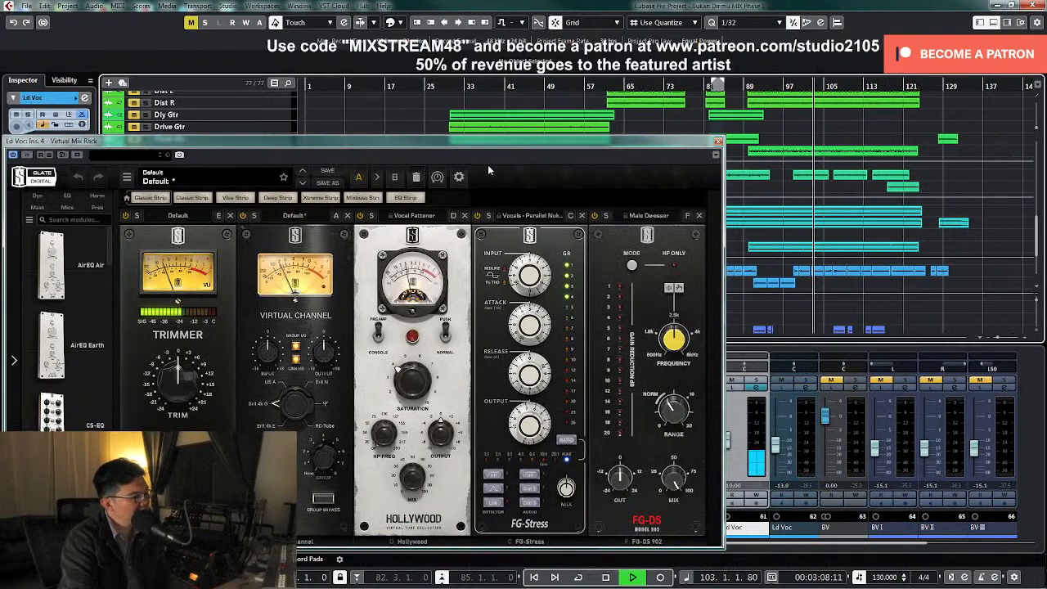
pyautogui.moveTo(493, 145); pyautogui.dragTo(507, 124)
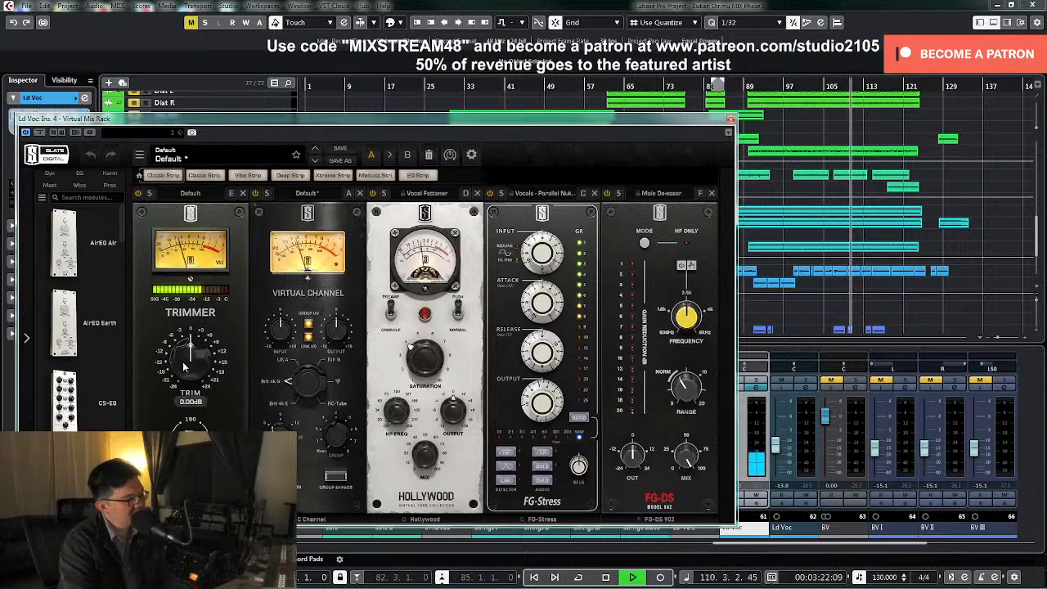
# Raise the Trimmer module's trim to about +6 dB and listen to the lead vocal through the rack
pyautogui.moveTo(183, 365)
pyautogui.mouseDown()
pyautogui.moveTo(186, 353)
pyautogui.moveTo(193, 373)
pyautogui.mouseUp()
pyautogui.press('space')
pyautogui.press('space')
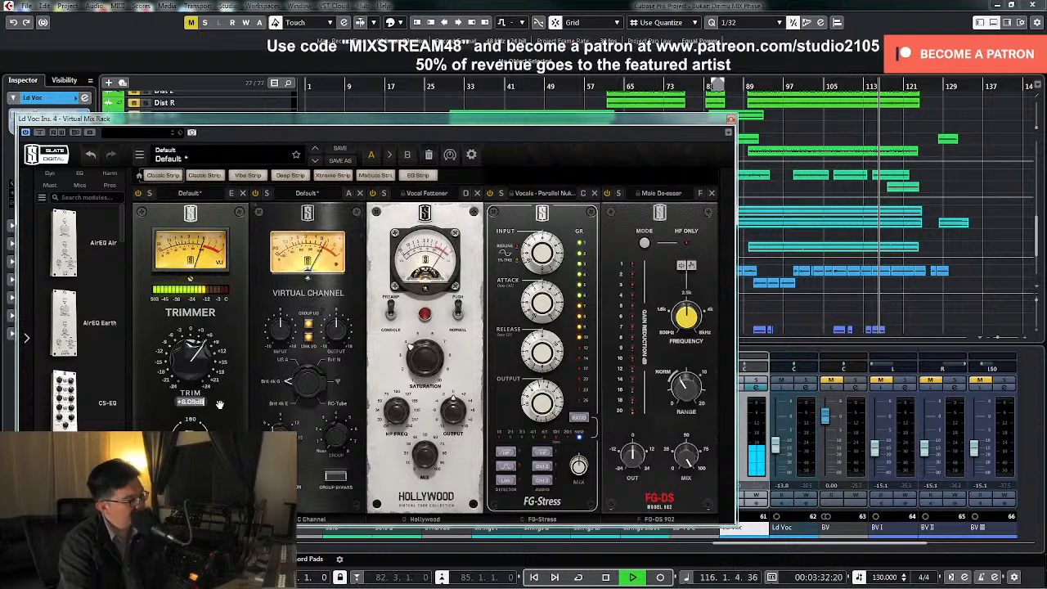
pyautogui.press('space')
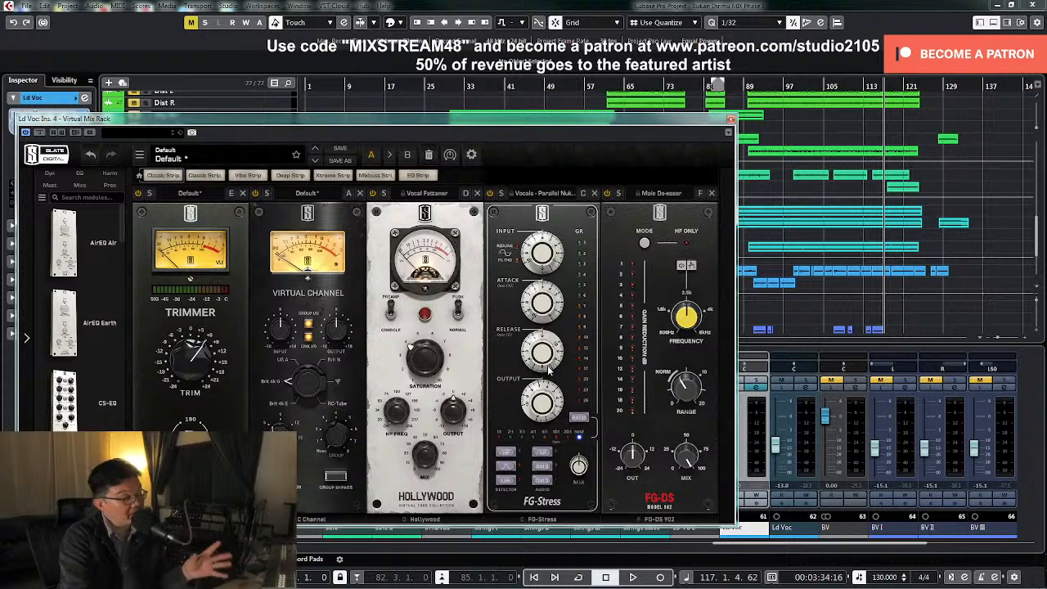
pyautogui.press('space')
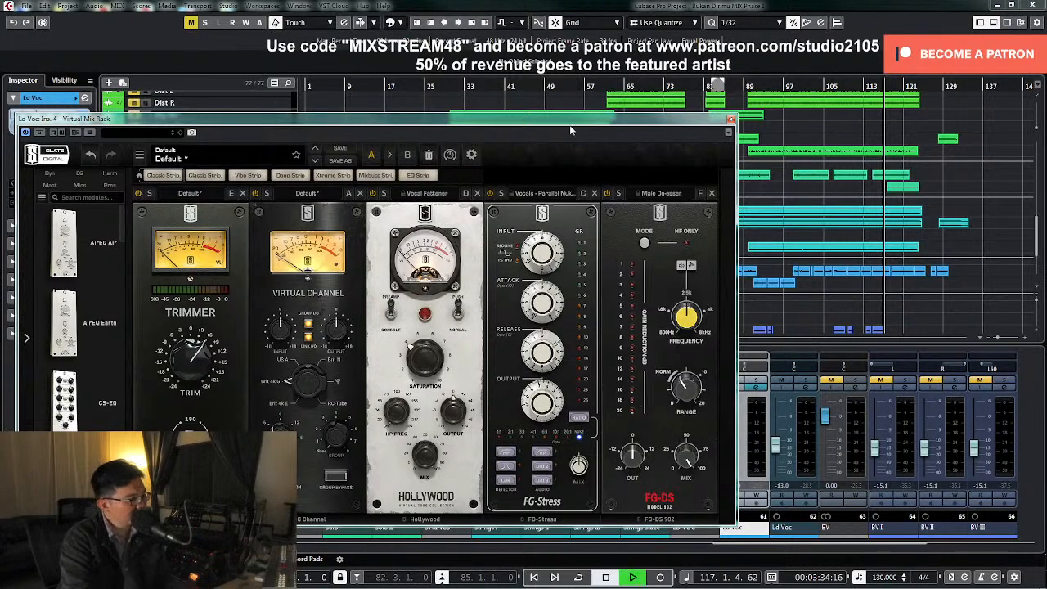
# Solo the lead vocal and play it from about bar 99
pyautogui.press('space')
pyautogui.click(748, 85)
pyautogui.click(792, 85)
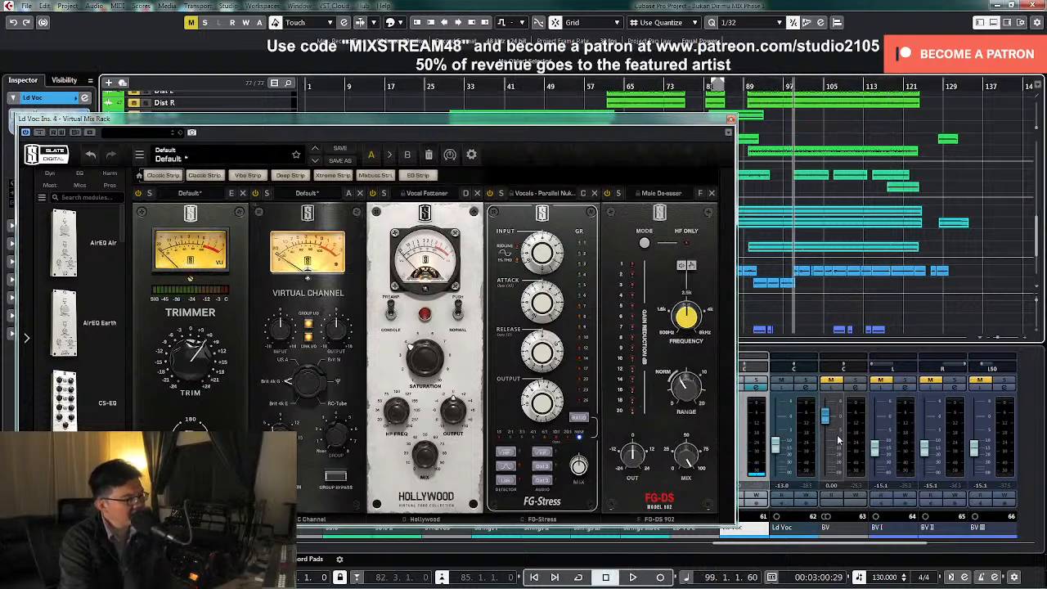
pyautogui.click(759, 382)
pyautogui.press('space')
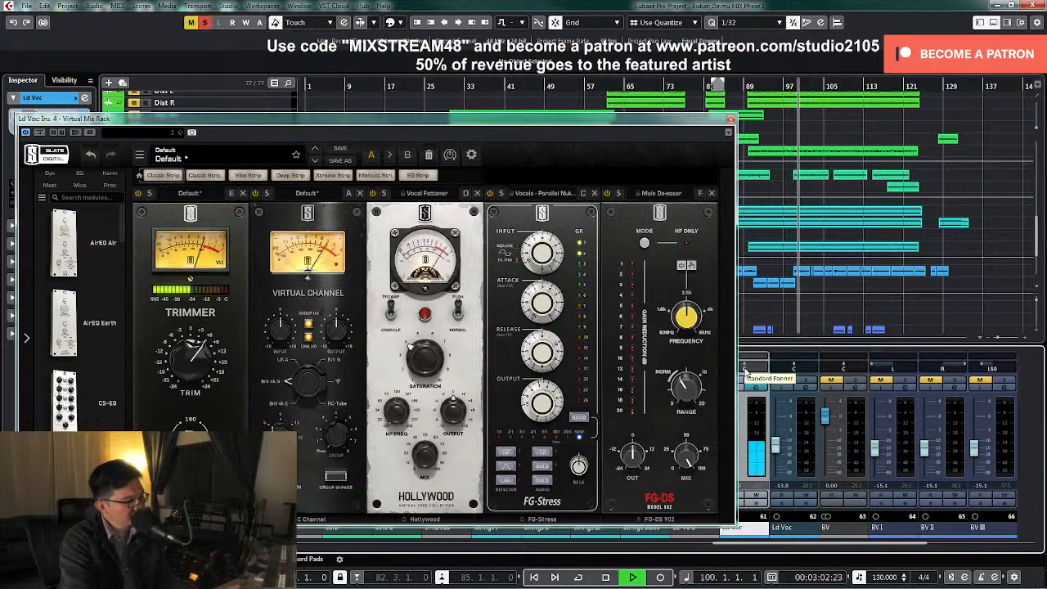
# Enable FG-Stress's detector band emphasis and high-pass filter, plus its audio high-pass filter, while the soloed vocal plays
pyautogui.click(511, 466)
pyautogui.press('space')
pyautogui.press('space')
pyautogui.click(507, 452)
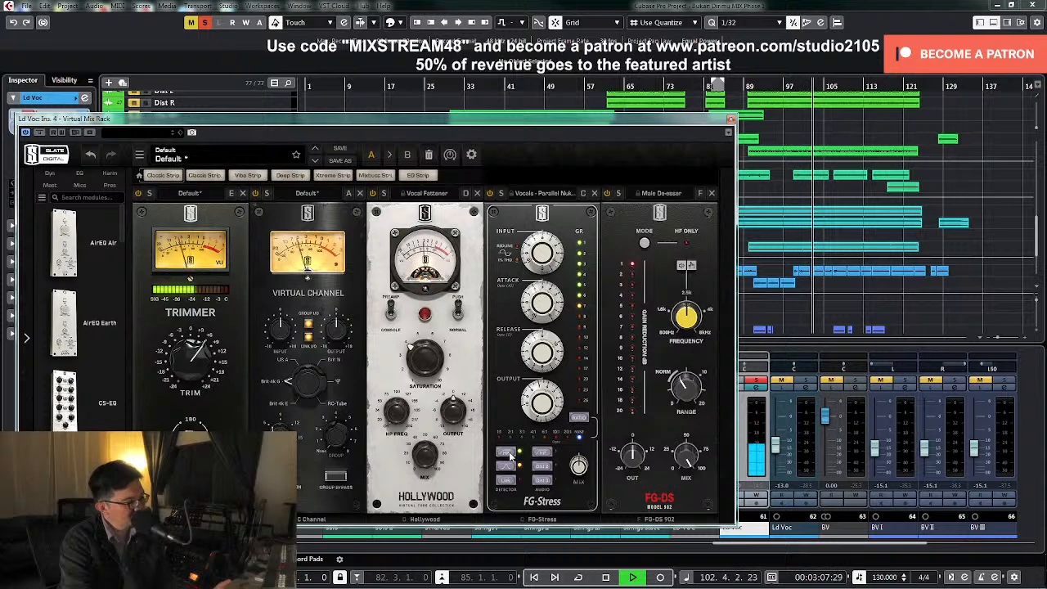
pyautogui.click(543, 453)
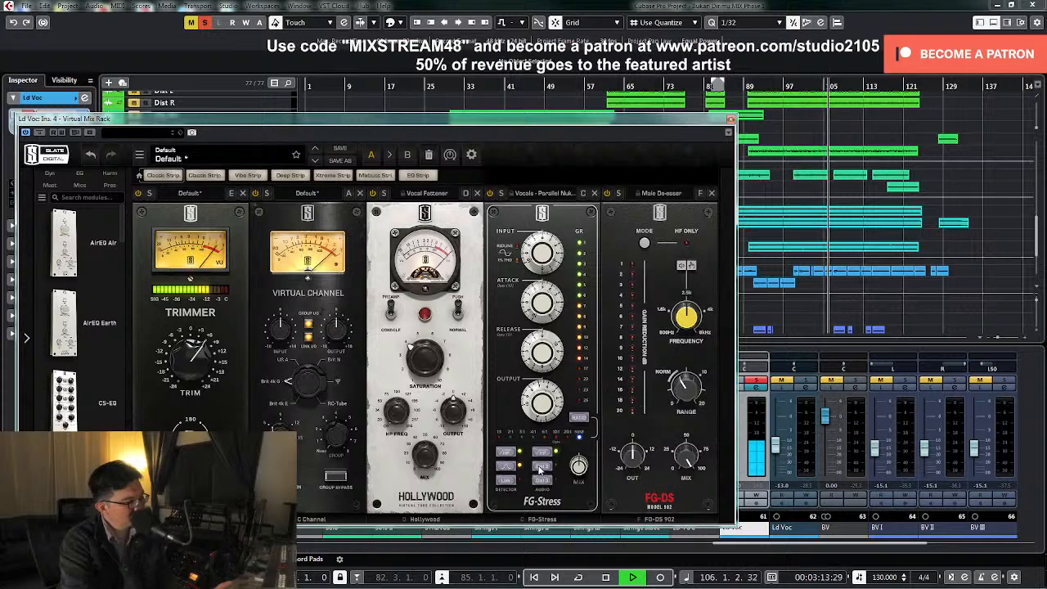
# Replay the soloed vocal, compare FG-Stress's Dist 2 and Dist 3 modes and leave Dist 3 engaged
pyautogui.press('space')
pyautogui.press('KP_Subtract')
pyautogui.press('space')
pyautogui.press('space')
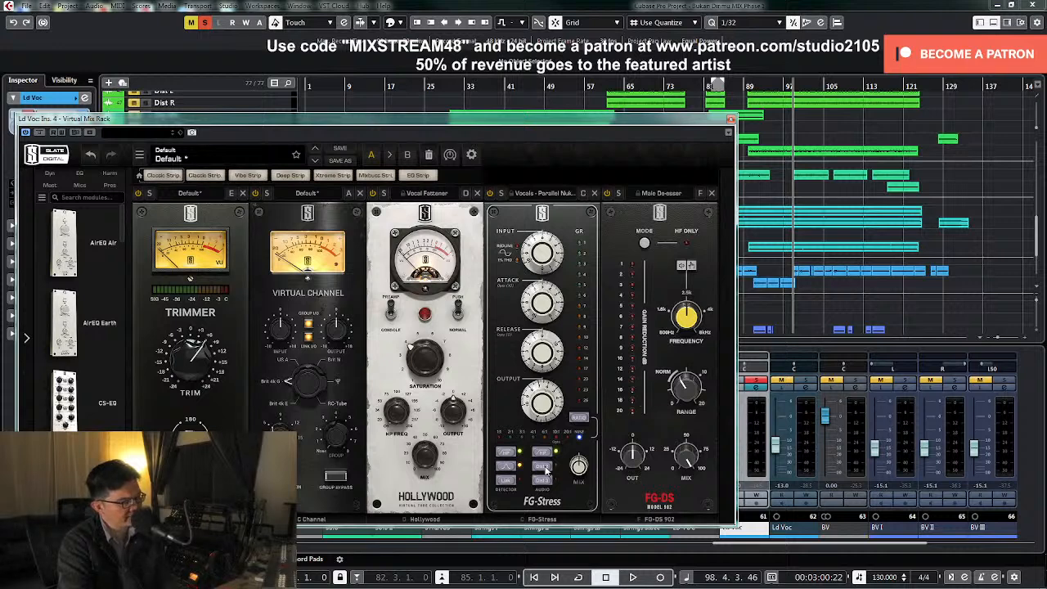
pyautogui.press('space')
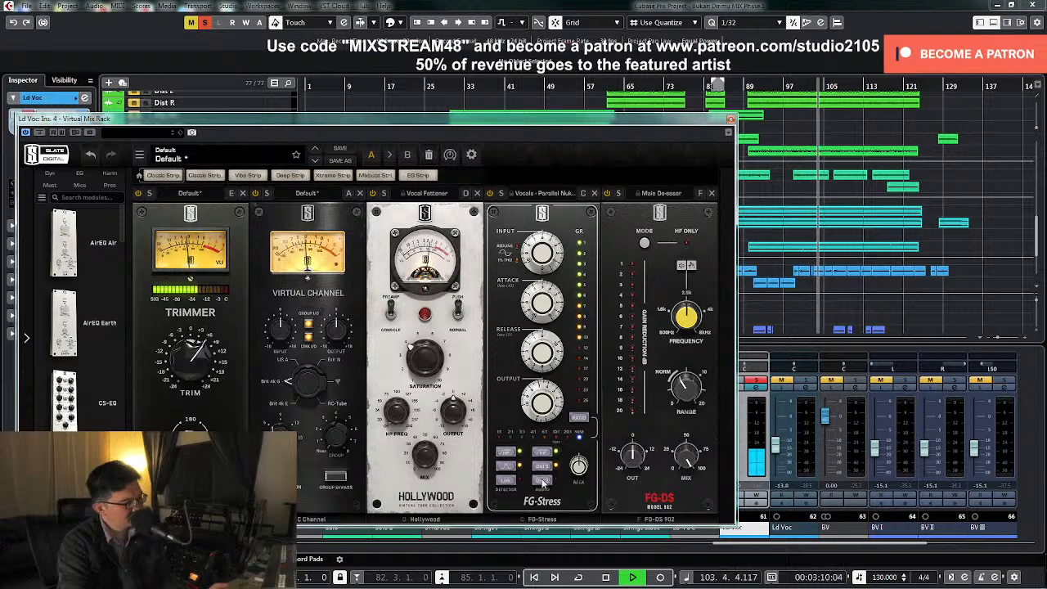
pyautogui.click(542, 482)
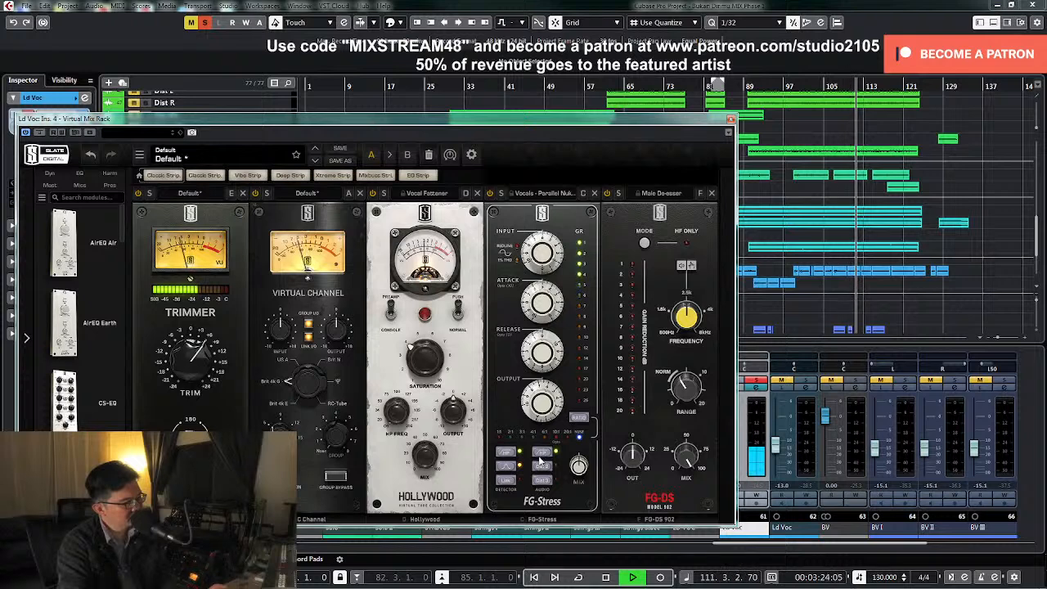
pyautogui.click(541, 470)
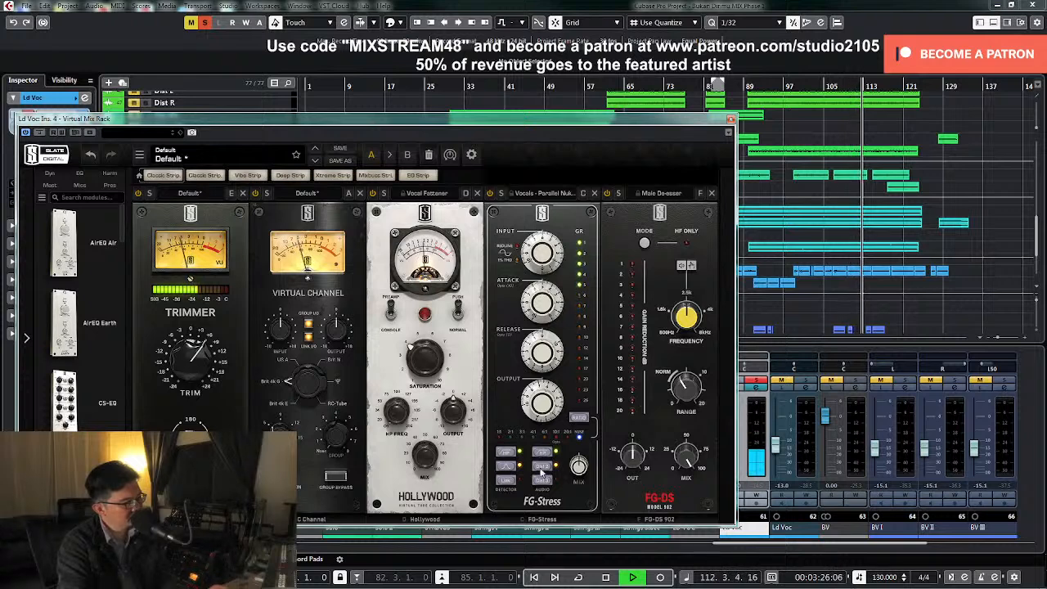
pyautogui.click(542, 481)
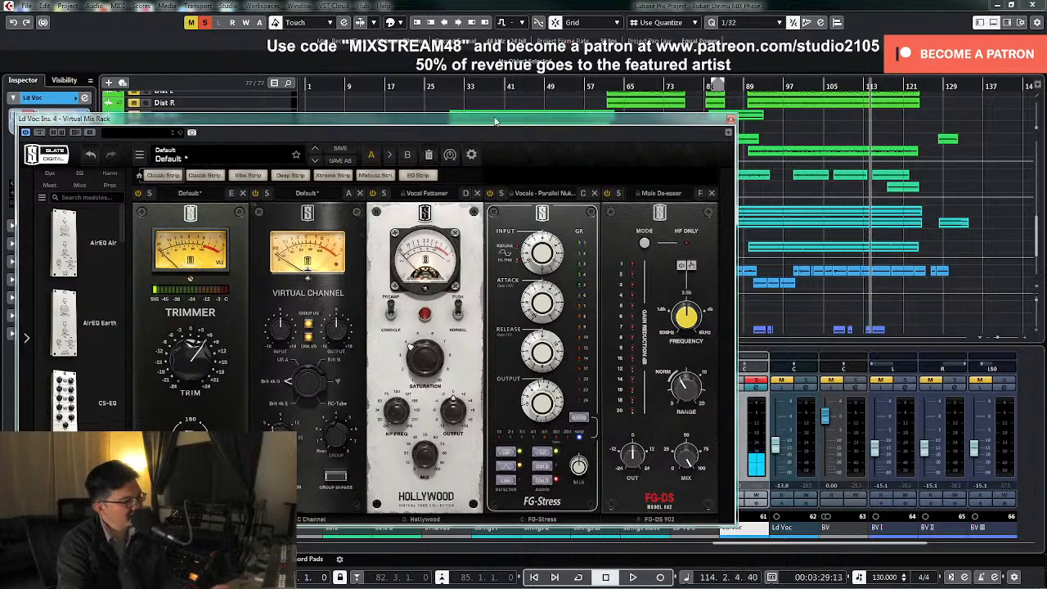
# Audition the soloed lead vocal from about bar 10, closing Virtual Mix Rack and removing the solo when finished
pyautogui.moveTo(495, 118); pyautogui.dragTo(634, 281)
pyautogui.click(349, 85)
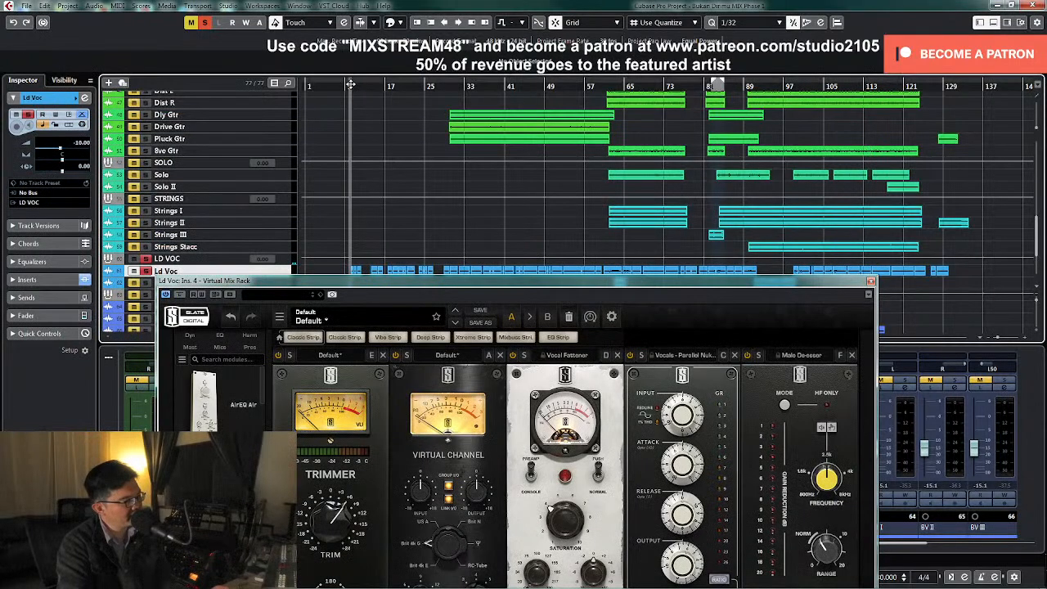
pyautogui.moveTo(604, 288); pyautogui.dragTo(601, 97)
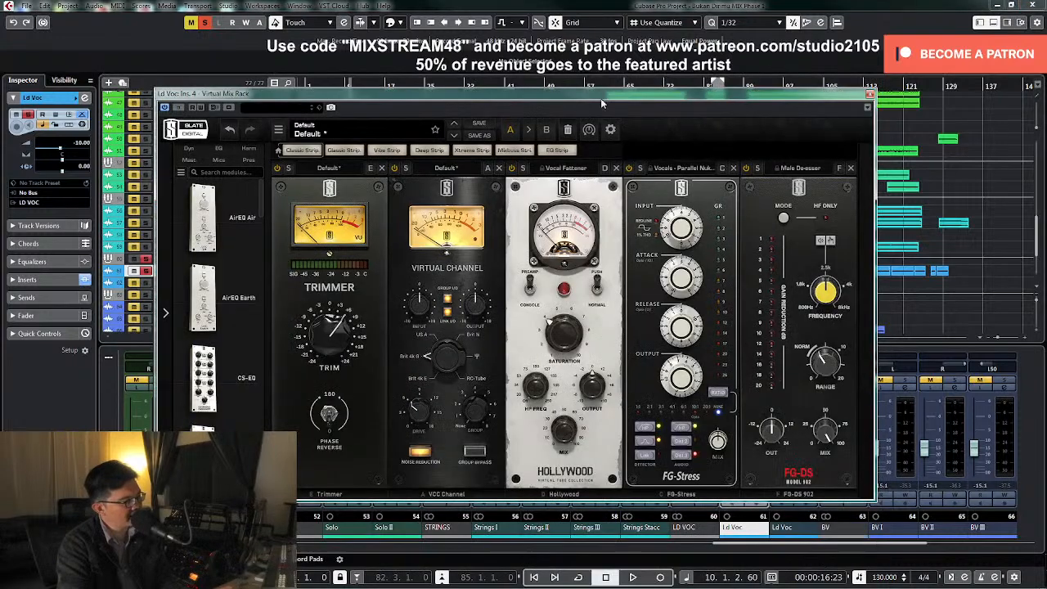
pyautogui.press('space')
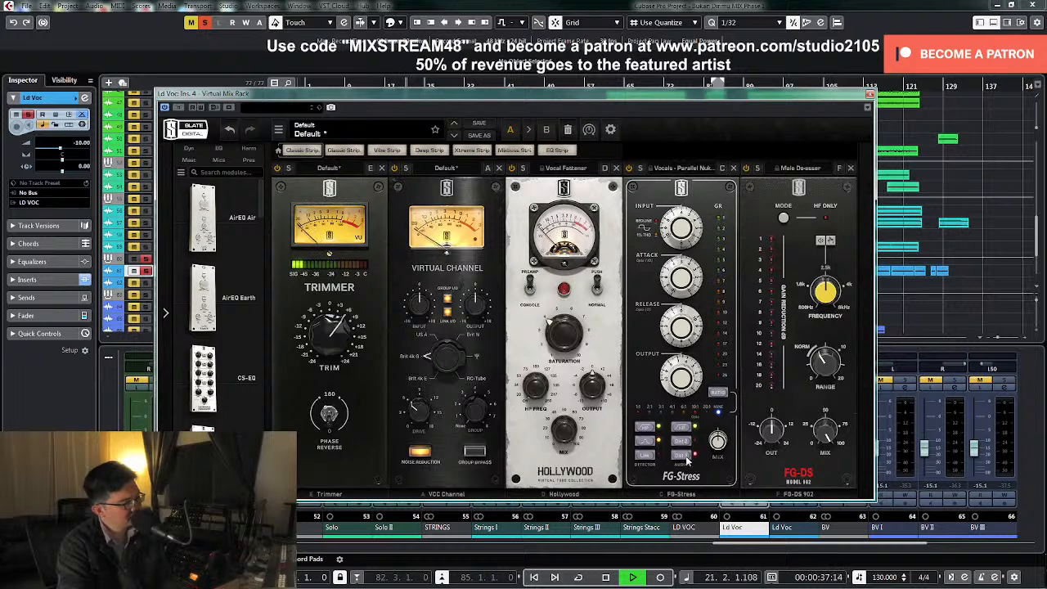
pyautogui.press('space')
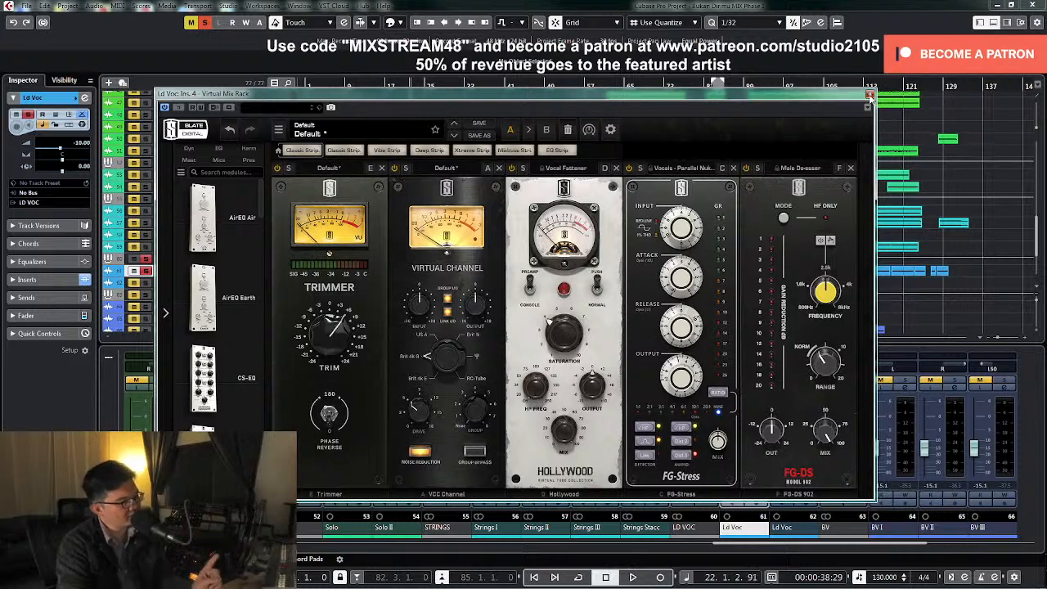
pyautogui.click(869, 95)
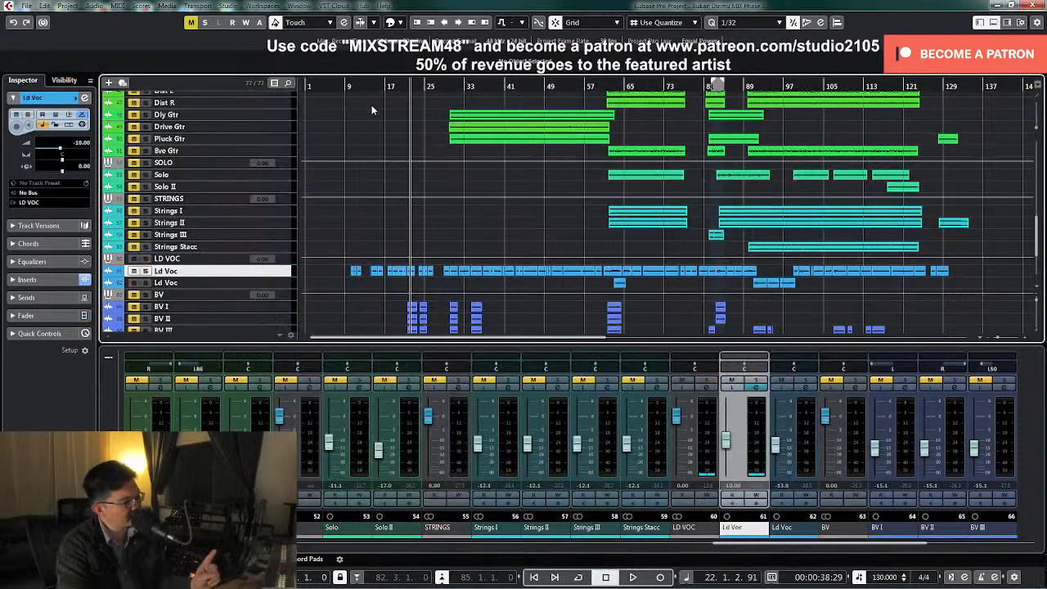
# Lower the lead vocal fader to about -12.5 dB during playback from bar 18
pyautogui.click(392, 85)
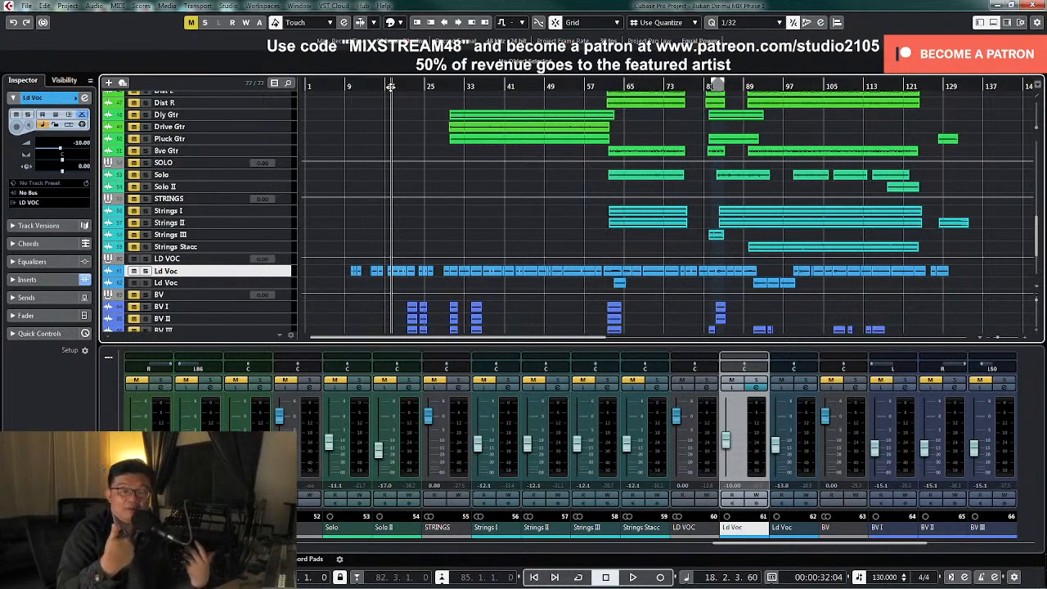
pyautogui.press('space')
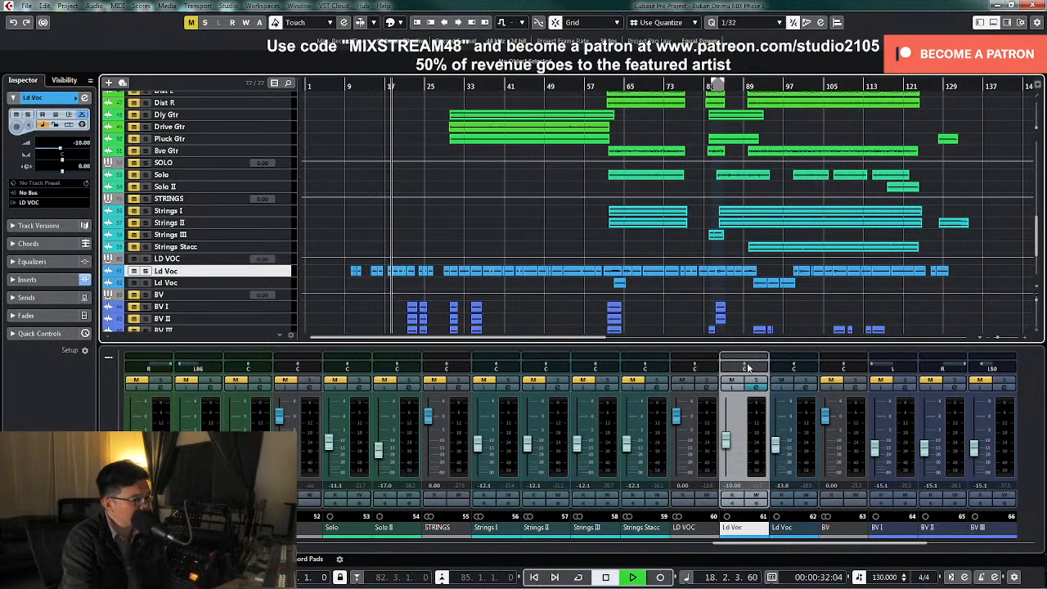
pyautogui.moveTo(726, 447); pyautogui.dragTo(729, 455)
pyautogui.press('space')
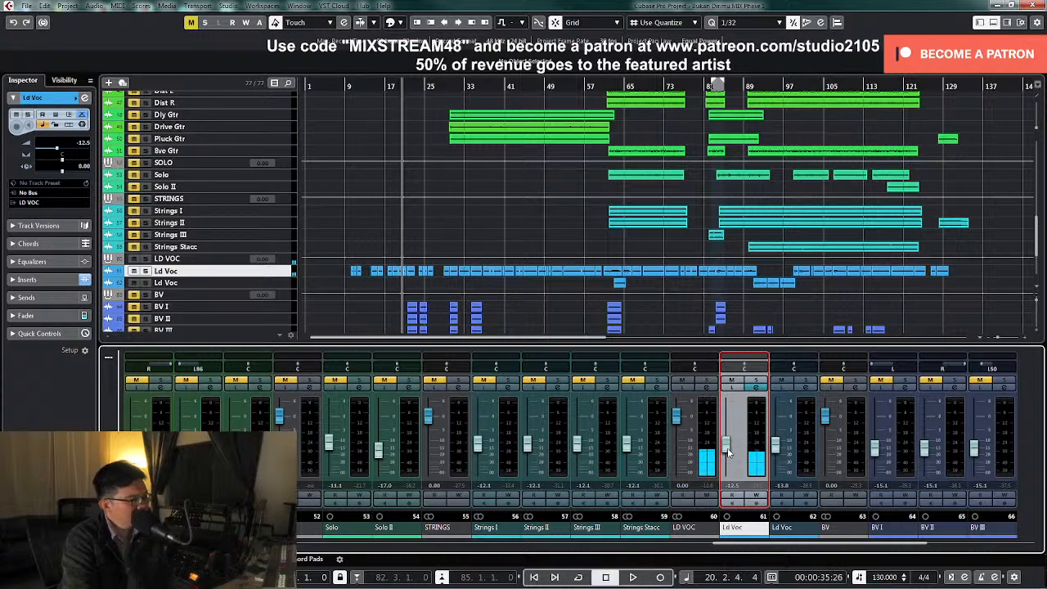
# Audition the lead vocal from about bar 29 and review its Virtual Mix Rack chain
pyautogui.click(449, 87)
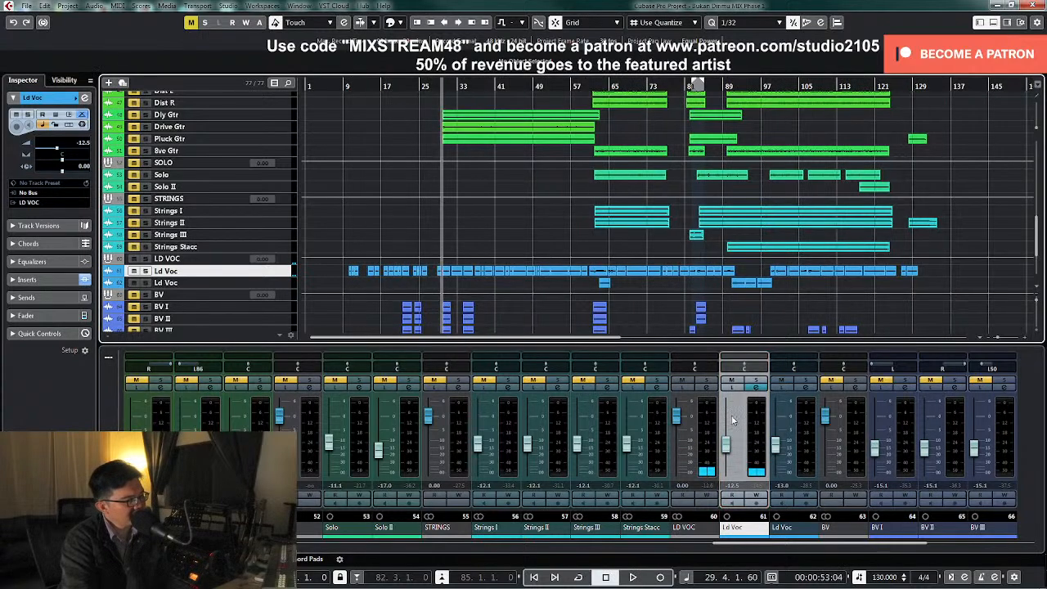
pyautogui.press('space')
pyautogui.click(726, 450)
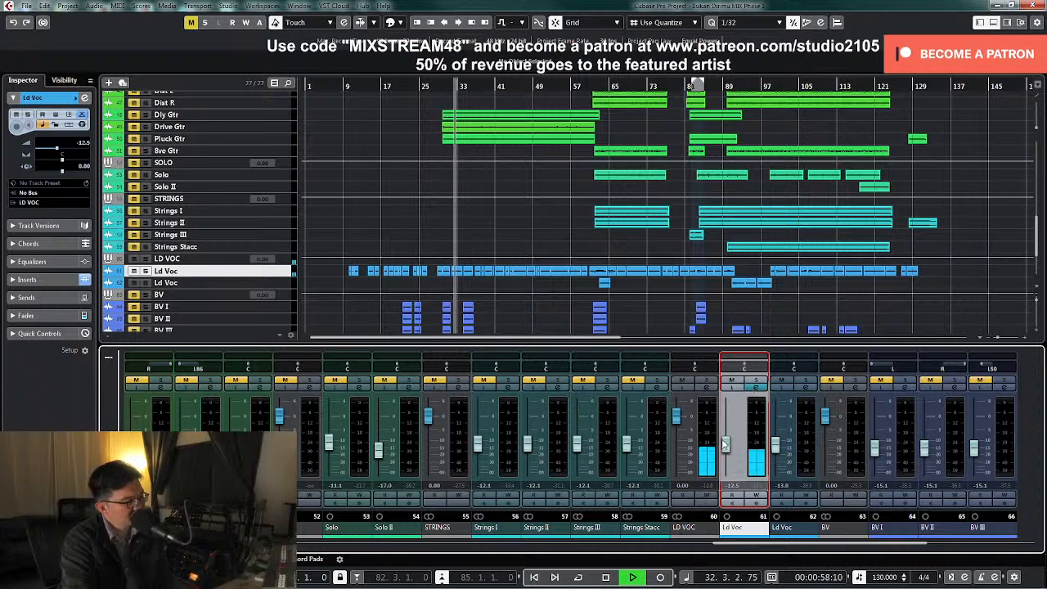
pyautogui.click(758, 387)
pyautogui.press('space')
pyautogui.click(337, 232)
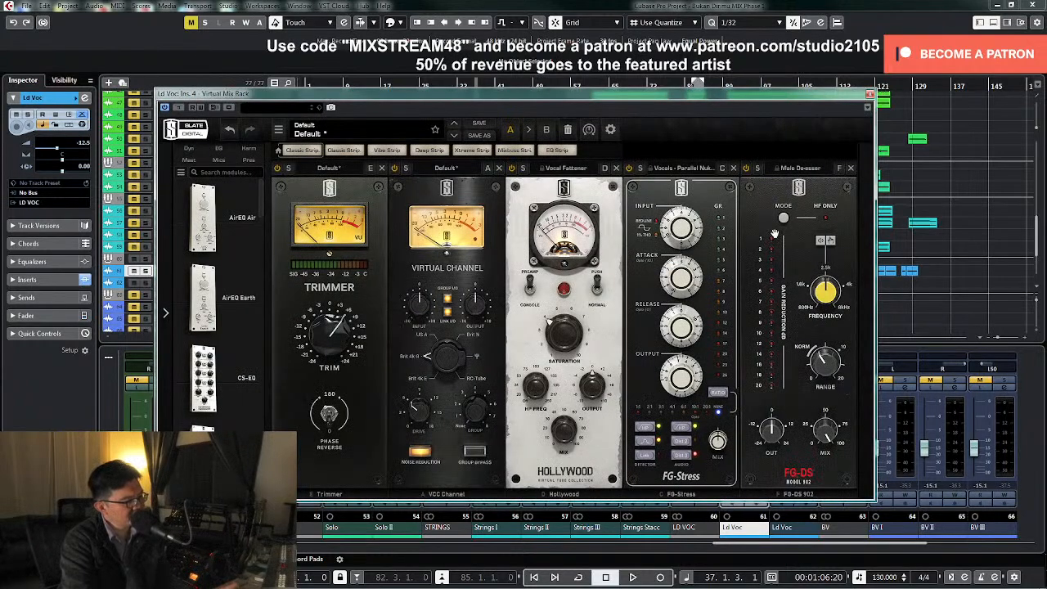
pyautogui.click(869, 96)
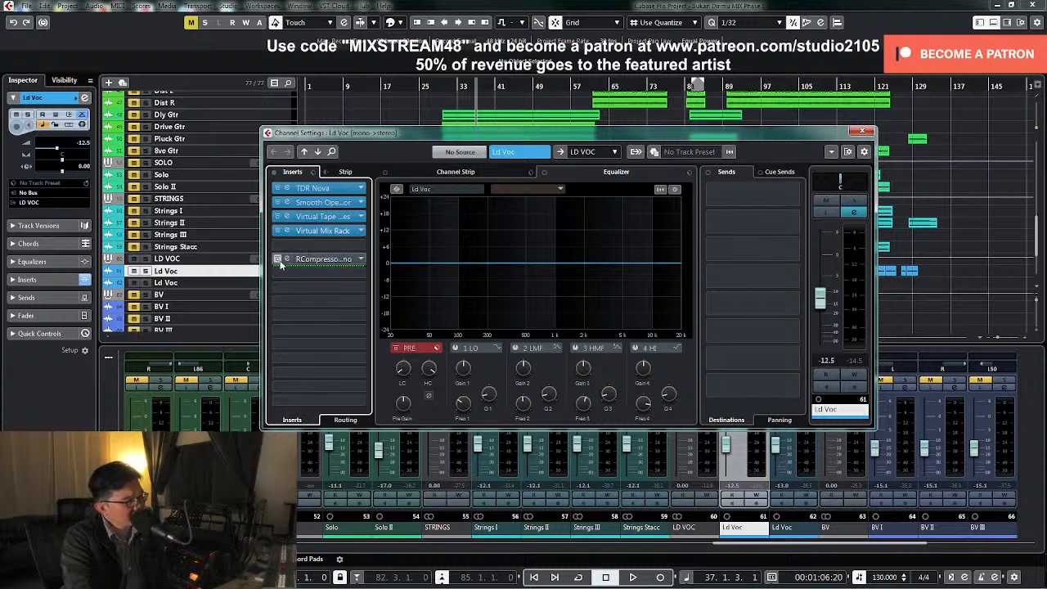
# Activate the bypassed RCompressor insert on the lead vocal with the playhead placed near bar 76
pyautogui.moveTo(620, 139); pyautogui.dragTo(530, 241)
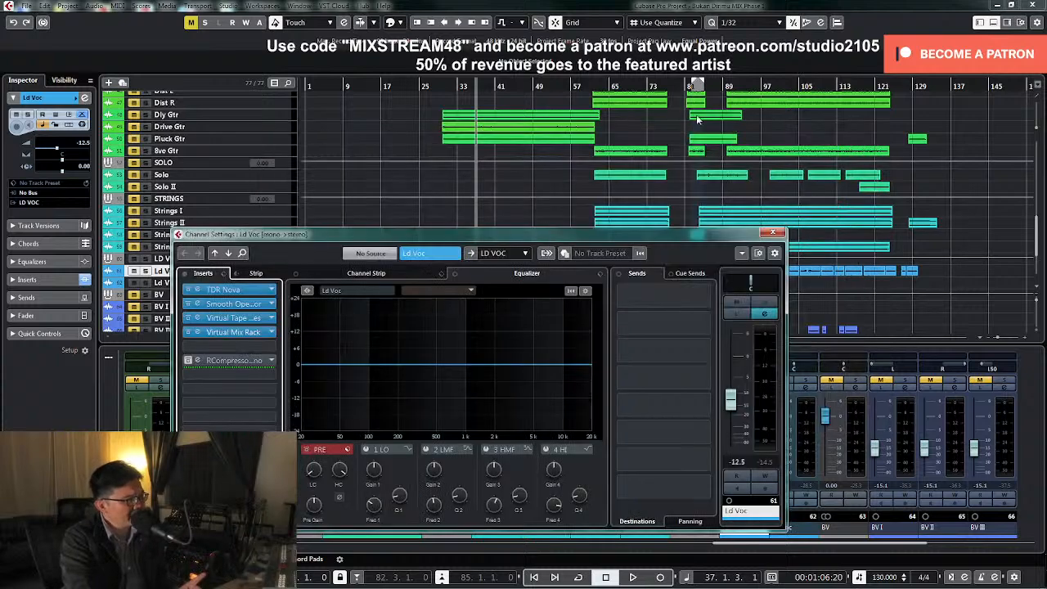
pyautogui.click(746, 85)
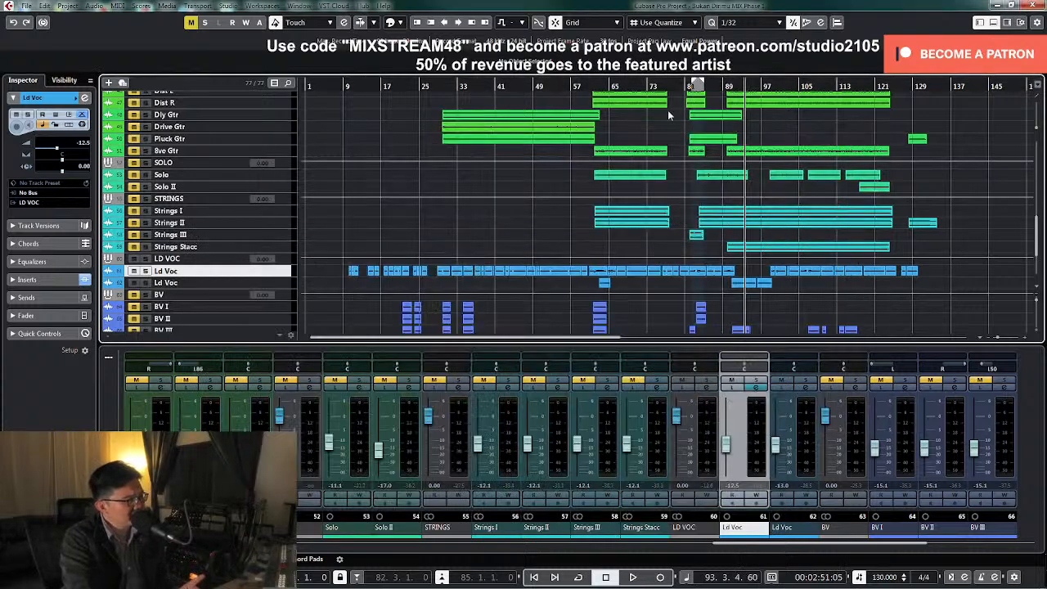
pyautogui.click(663, 85)
pyautogui.click(638, 97)
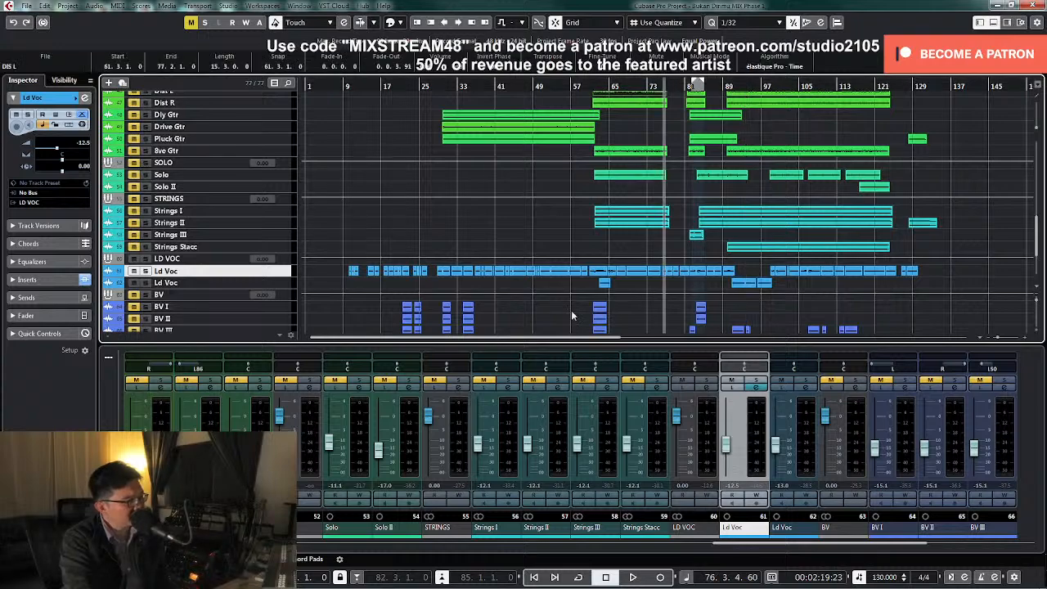
pyautogui.click(757, 389)
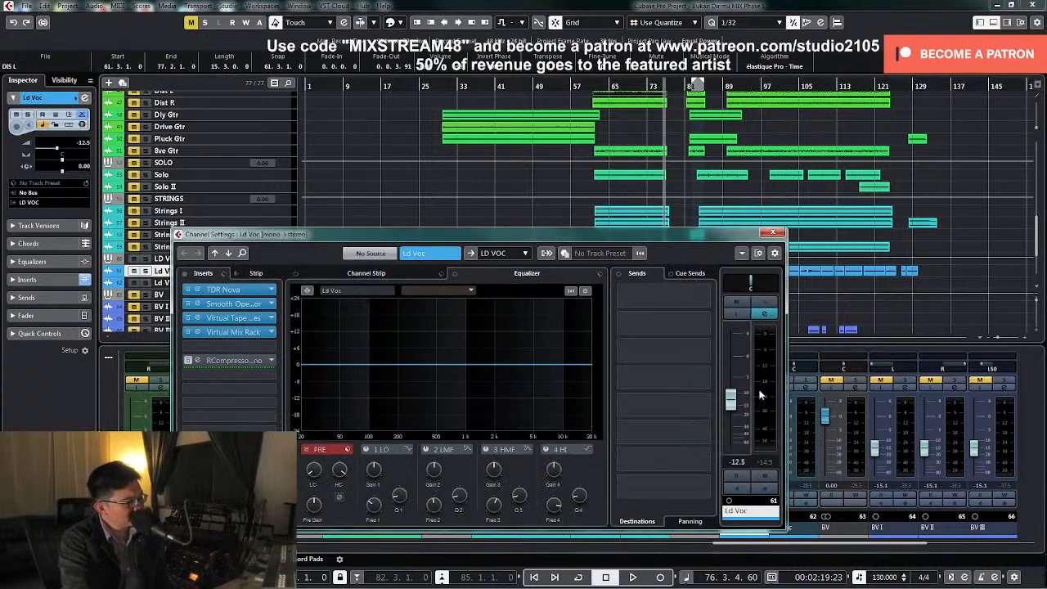
pyautogui.click(249, 363)
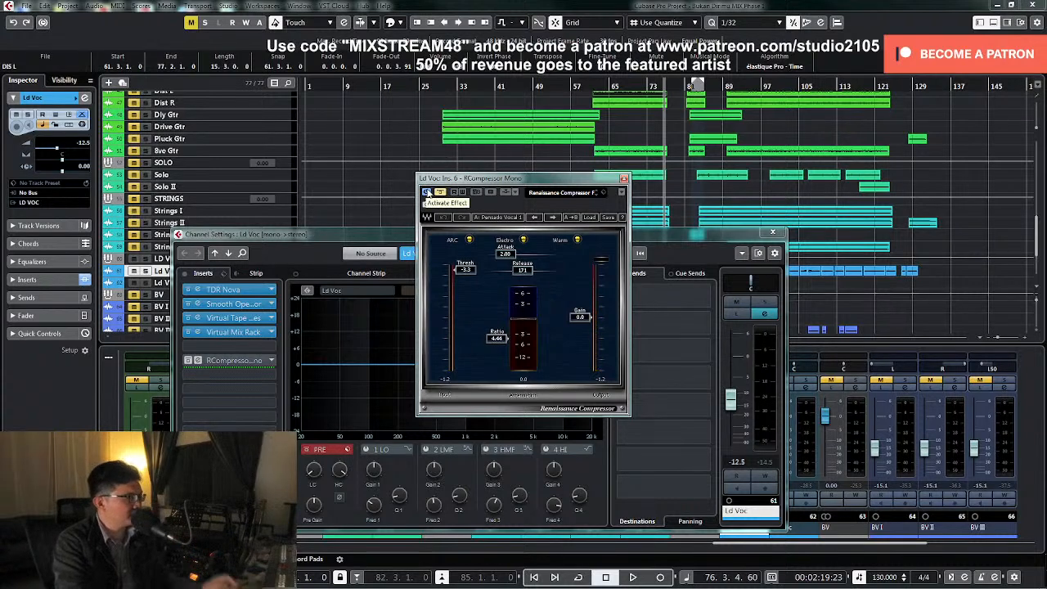
pyautogui.click(425, 193)
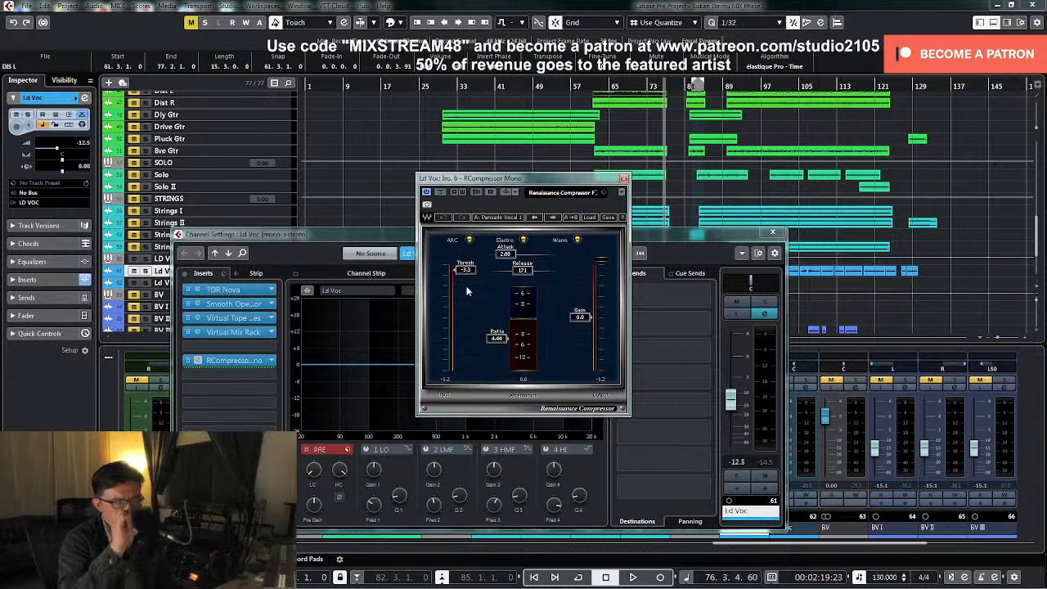
# Set RCompressor's threshold to -3.0 during playback from about bar 61 and check the compression again from about bar 99
pyautogui.press('space')
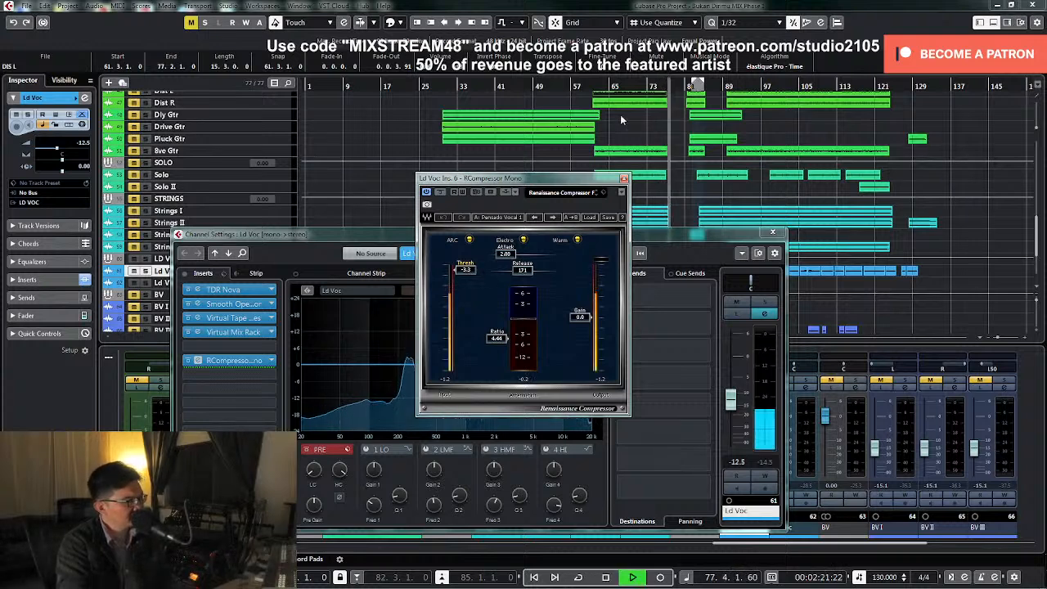
pyautogui.click(596, 85)
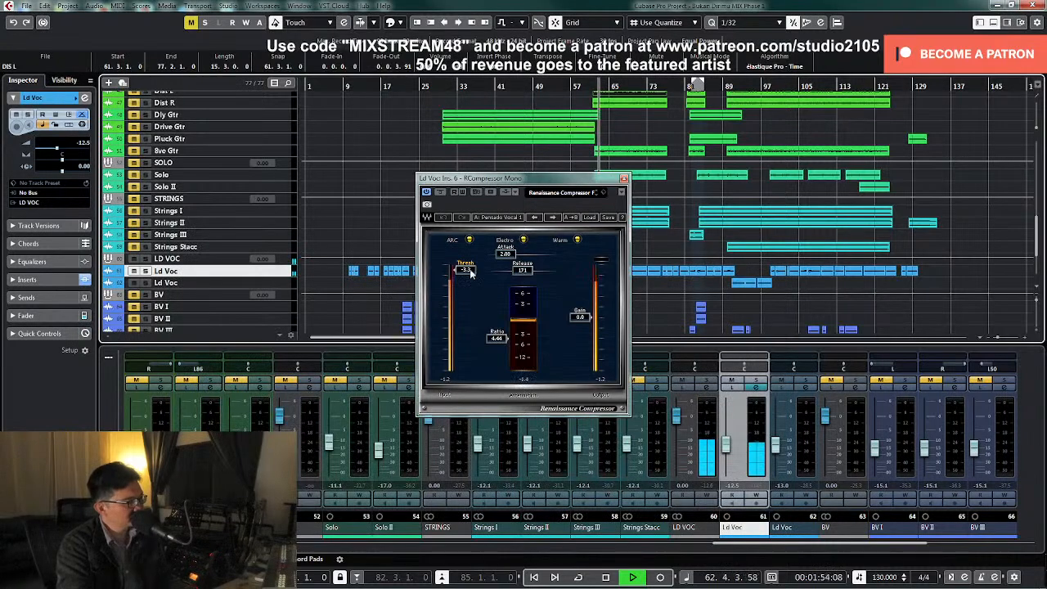
pyautogui.moveTo(467, 271); pyautogui.dragTo(467, 268)
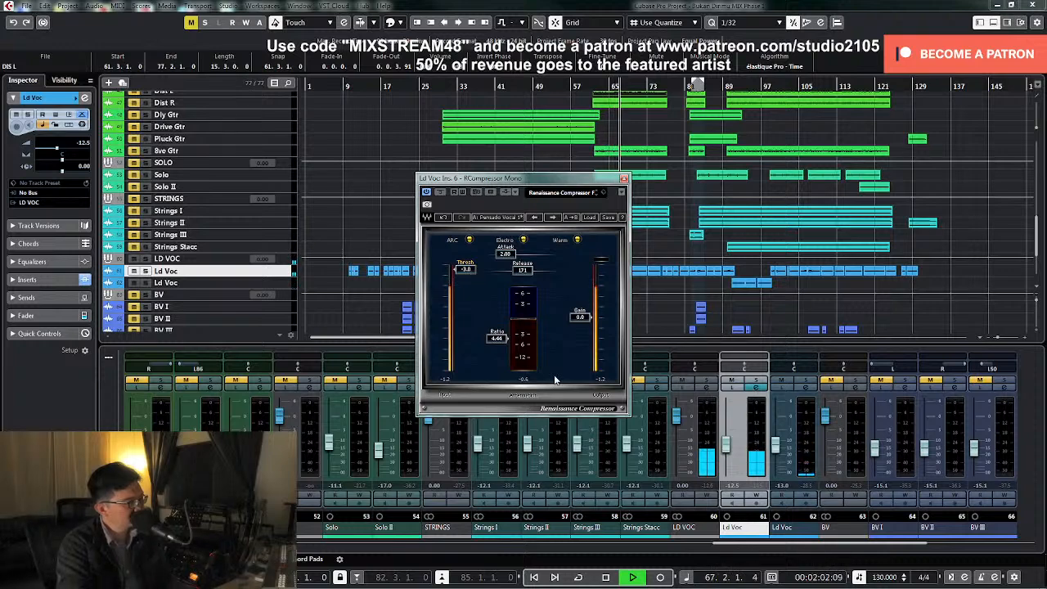
pyautogui.click(772, 85)
pyautogui.press('space')
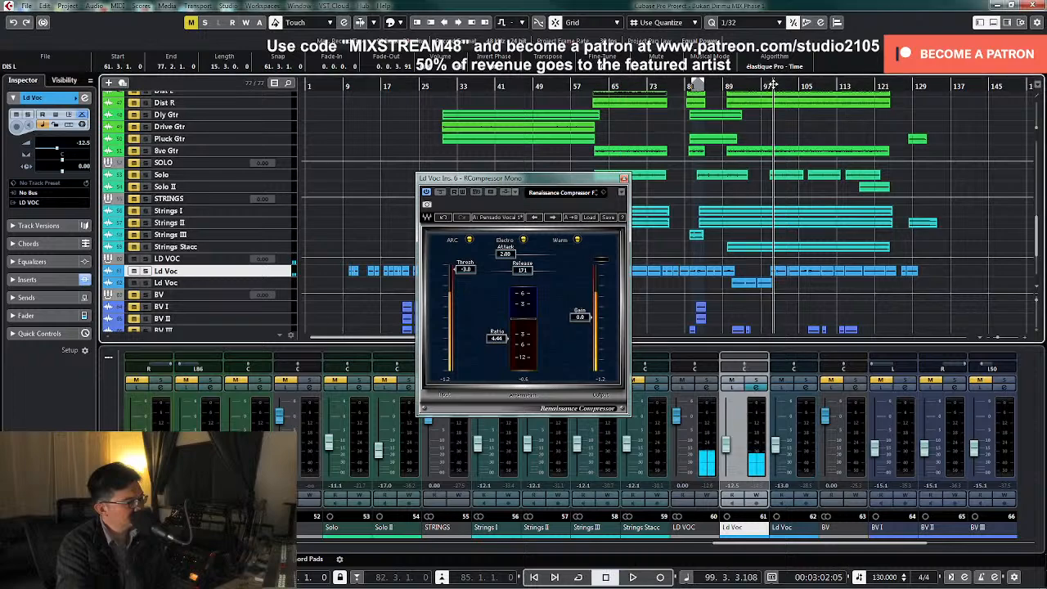
pyautogui.press('space')
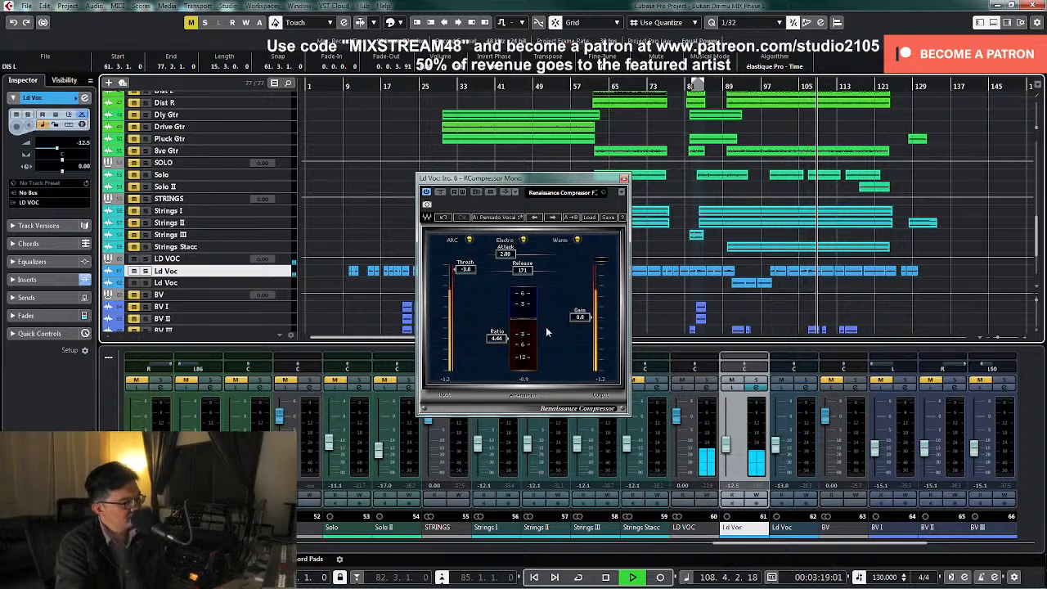
pyautogui.press('space')
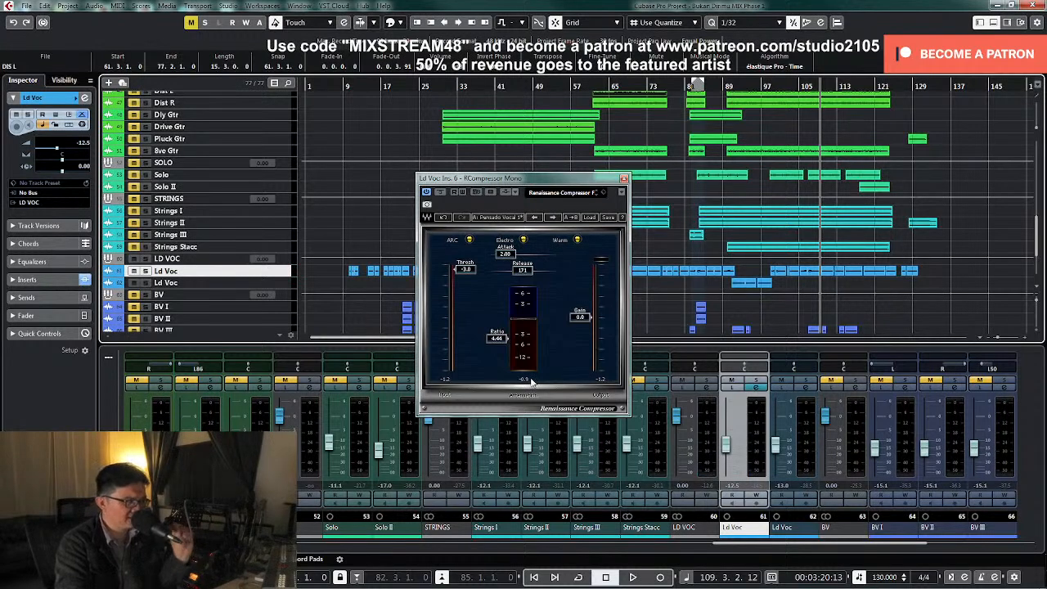
# Lower FG-Stress's mix to about 33% in the lead vocal's Virtual Mix Rack during playback
pyautogui.click(756, 388)
pyautogui.click(624, 178)
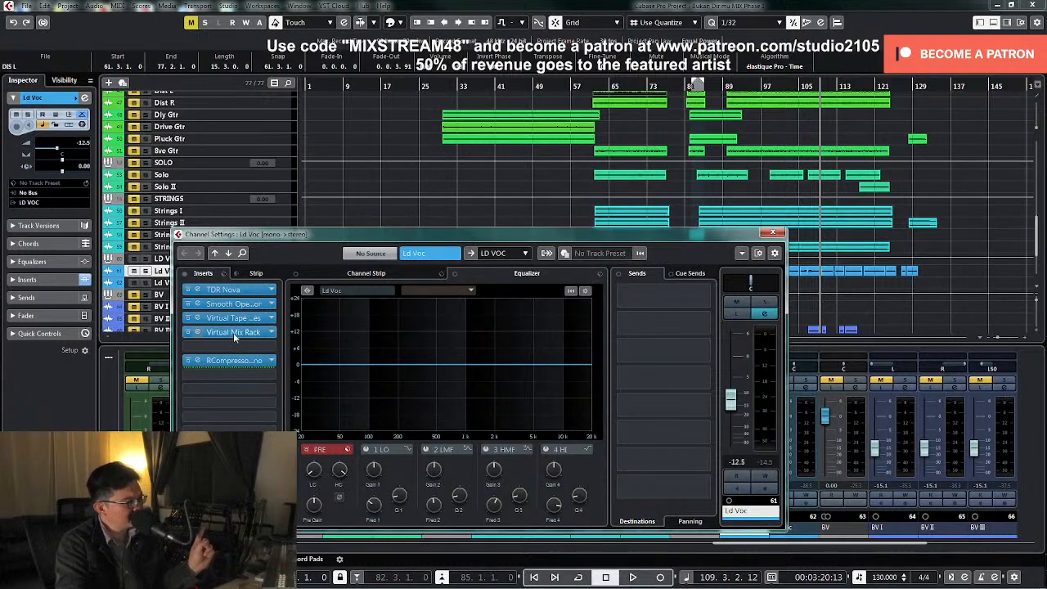
pyautogui.click(240, 333)
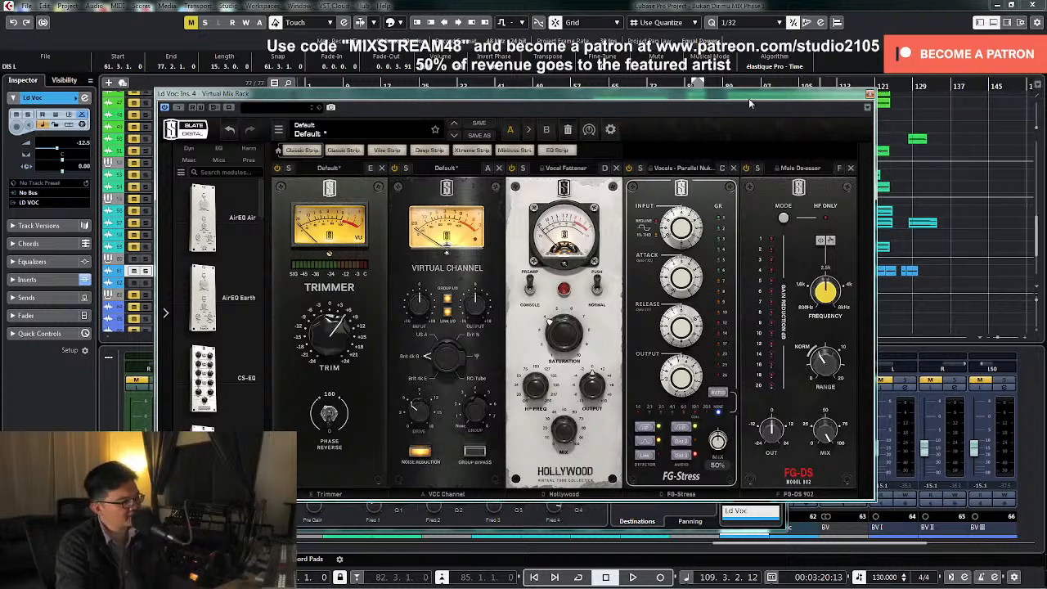
pyautogui.moveTo(749, 103); pyautogui.dragTo(705, 87)
pyautogui.press('space')
pyautogui.moveTo(694, 432)
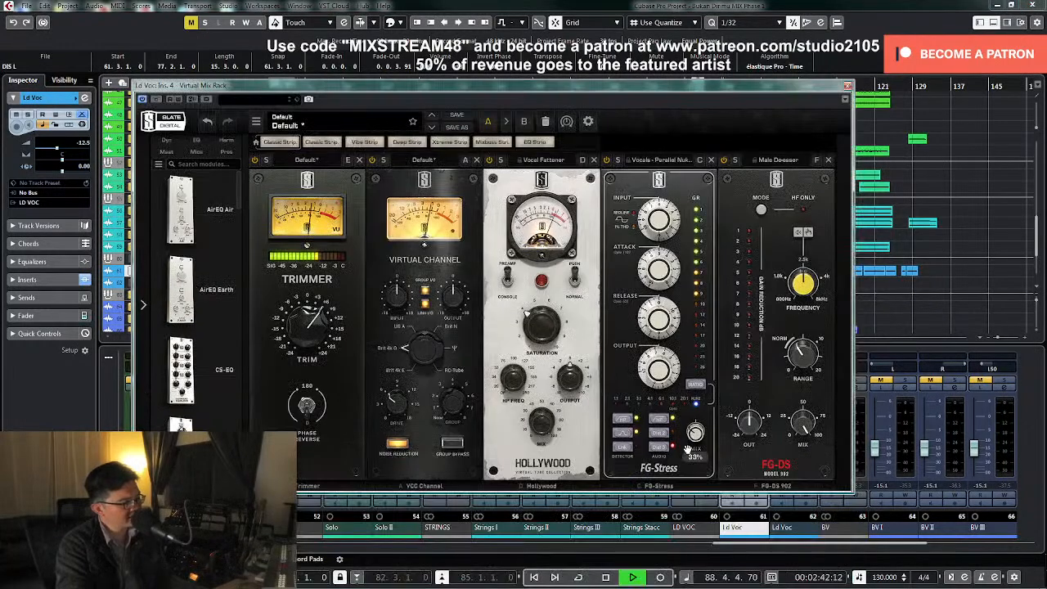
pyautogui.moveTo(697, 436); pyautogui.dragTo(697, 437)
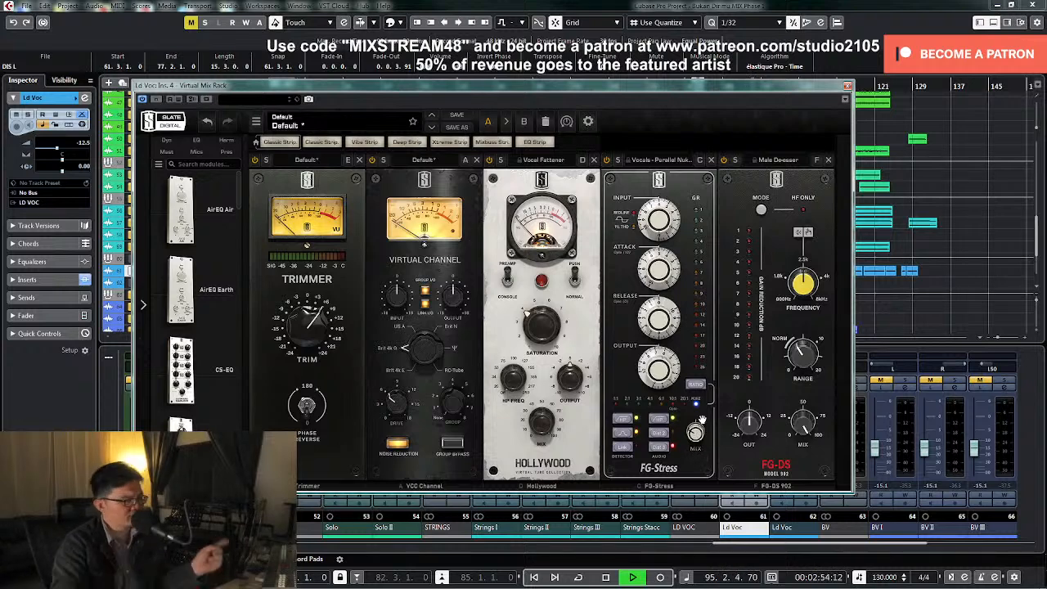
# Close Virtual Mix Rack and lower the lead vocal fader to -13.0 dB while the song plays
pyautogui.click(847, 85)
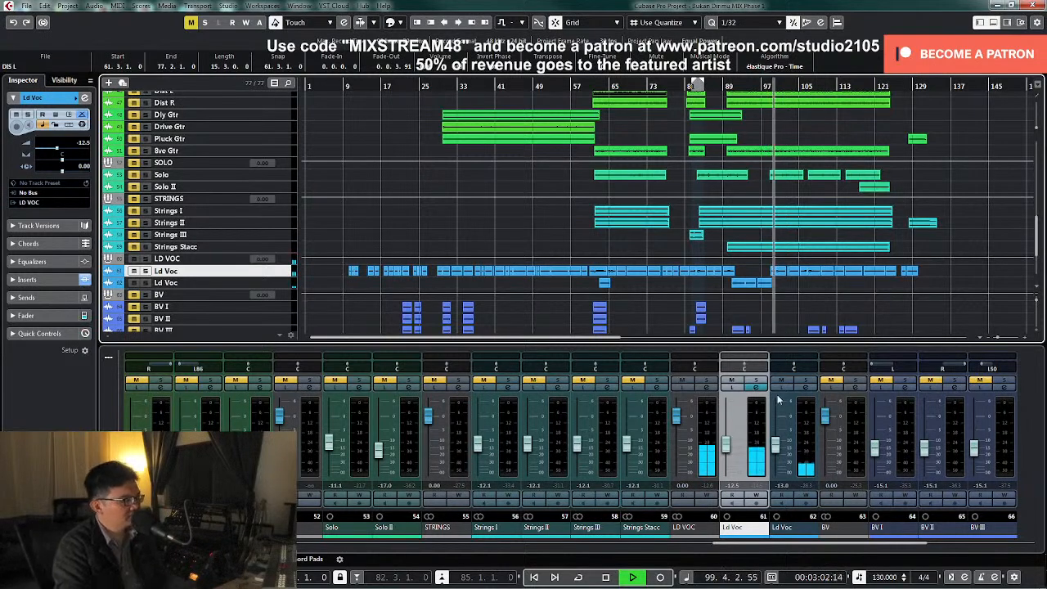
pyautogui.click(727, 452)
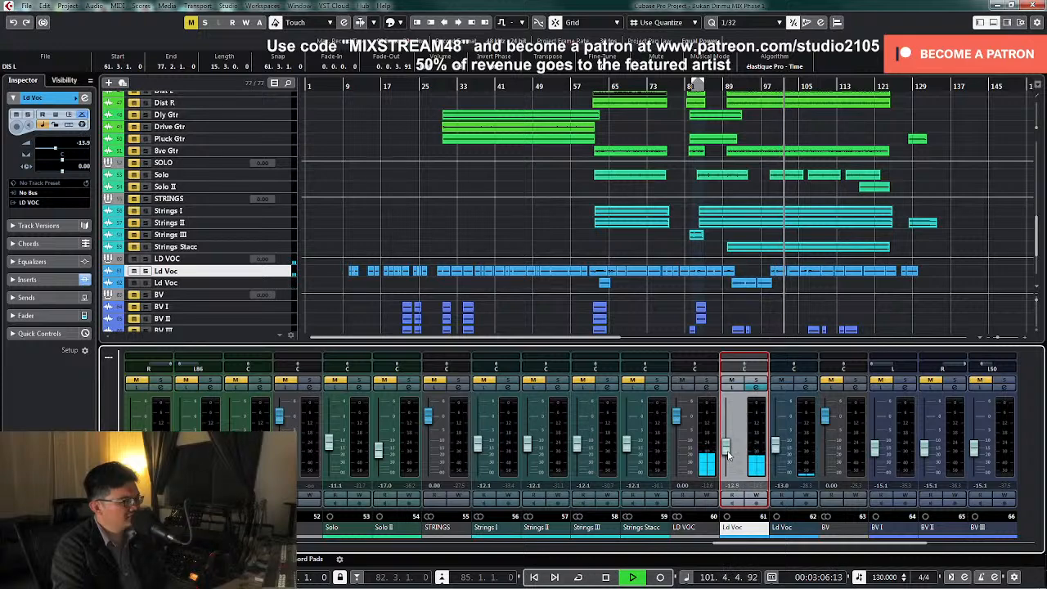
pyautogui.moveTo(727, 451); pyautogui.dragTo(727, 452)
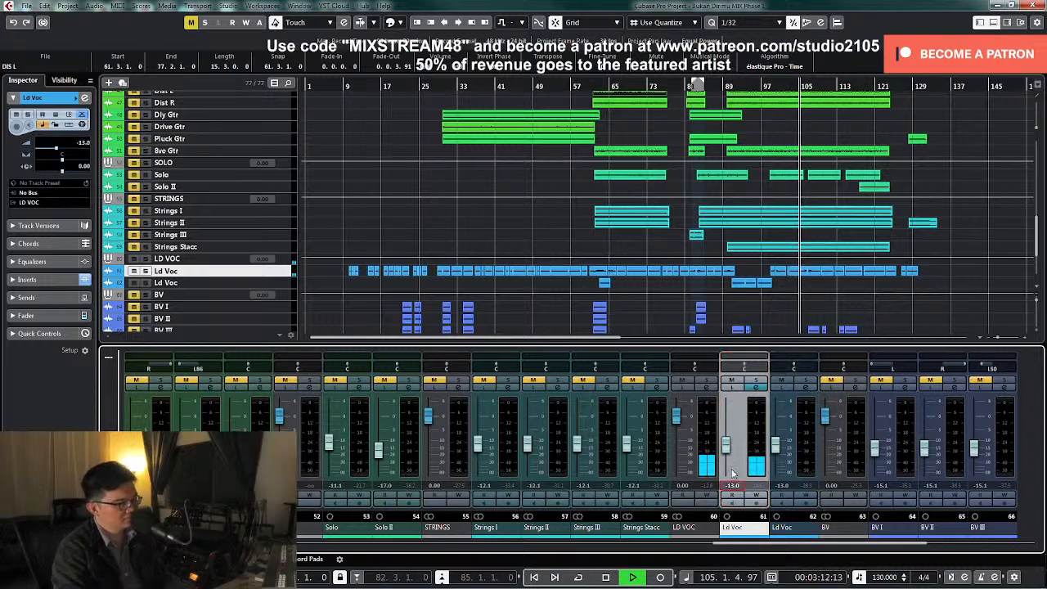
# Switch FG-Stress to Dist 2 in the lead vocal's Virtual Mix Rack, stopping playback and closing the rack when finished
pyautogui.click(758, 392)
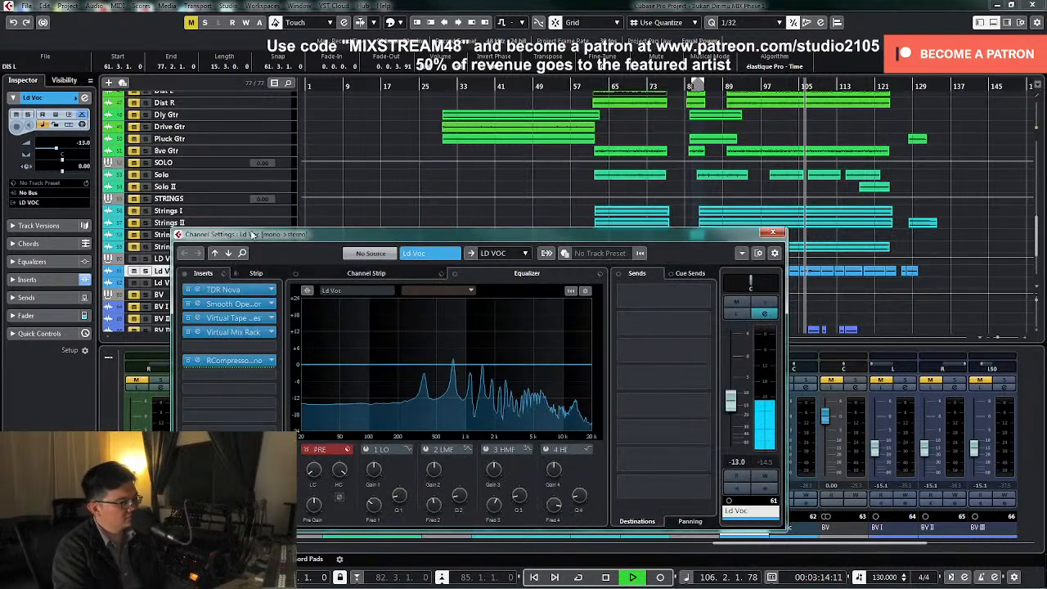
pyautogui.click(239, 332)
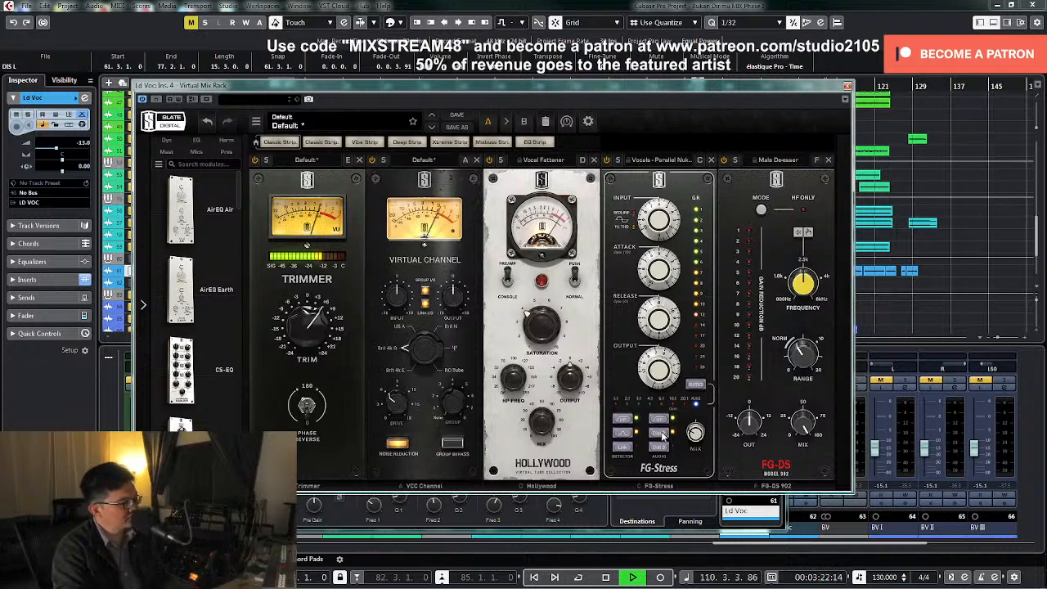
pyautogui.press('space')
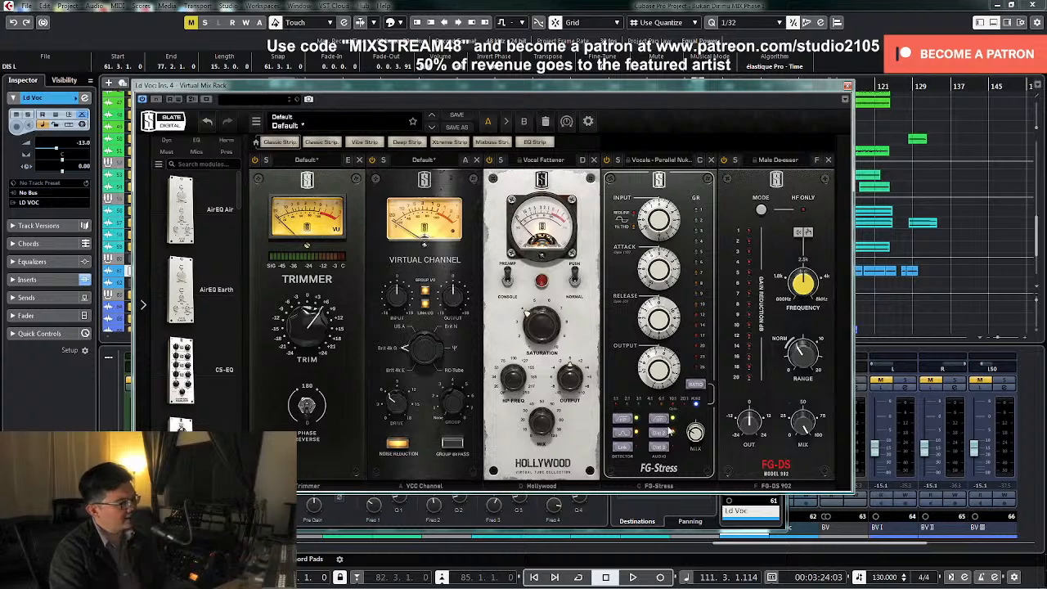
pyautogui.click(848, 86)
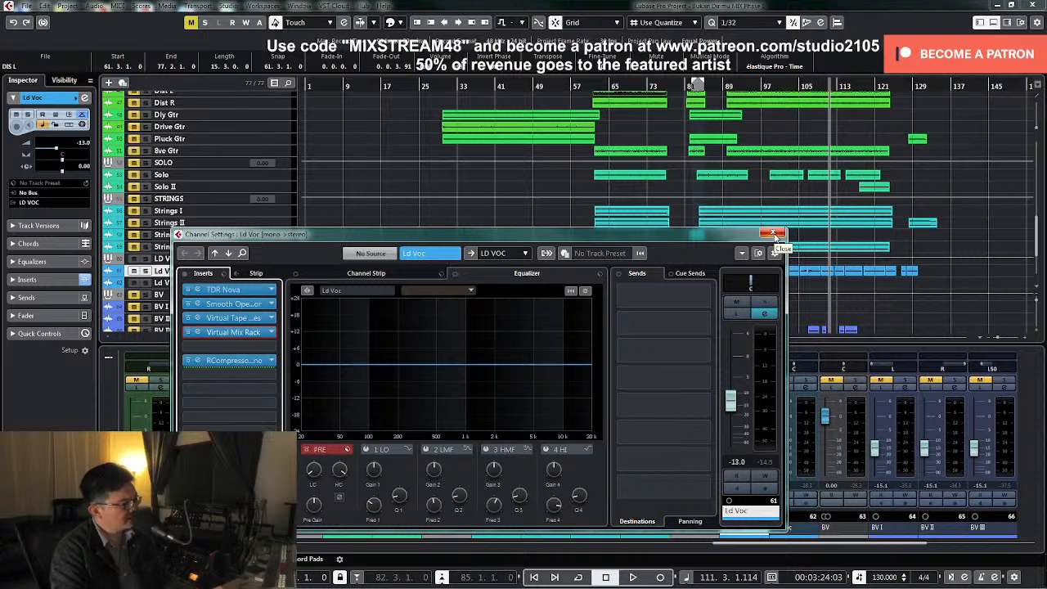
# Solo the lead vocal and play it from about bar 98 with its channel settings open
pyautogui.click(764, 302)
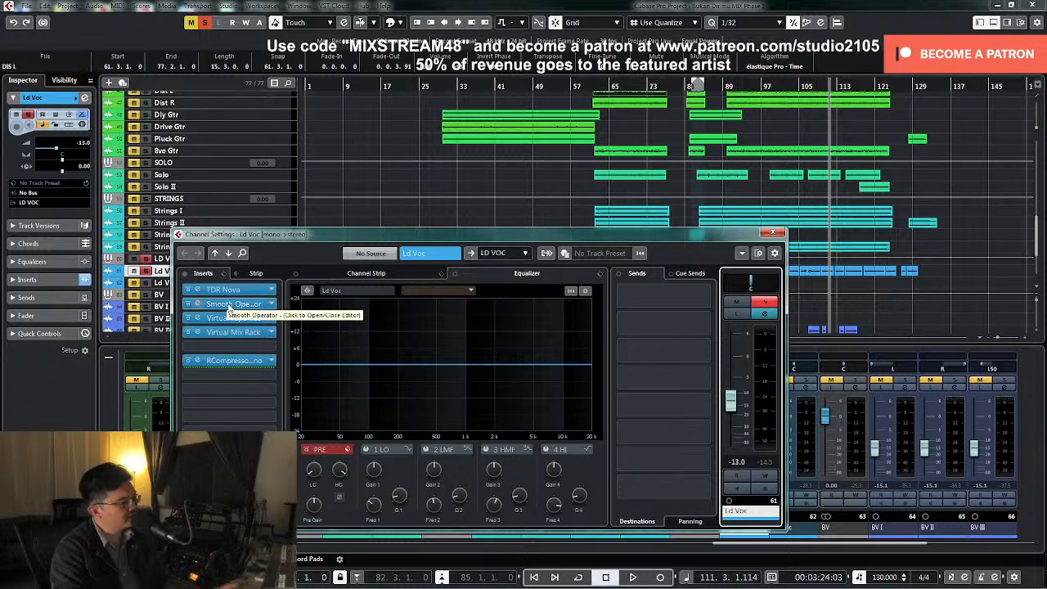
pyautogui.press('e')
pyautogui.click(769, 86)
pyautogui.press('space')
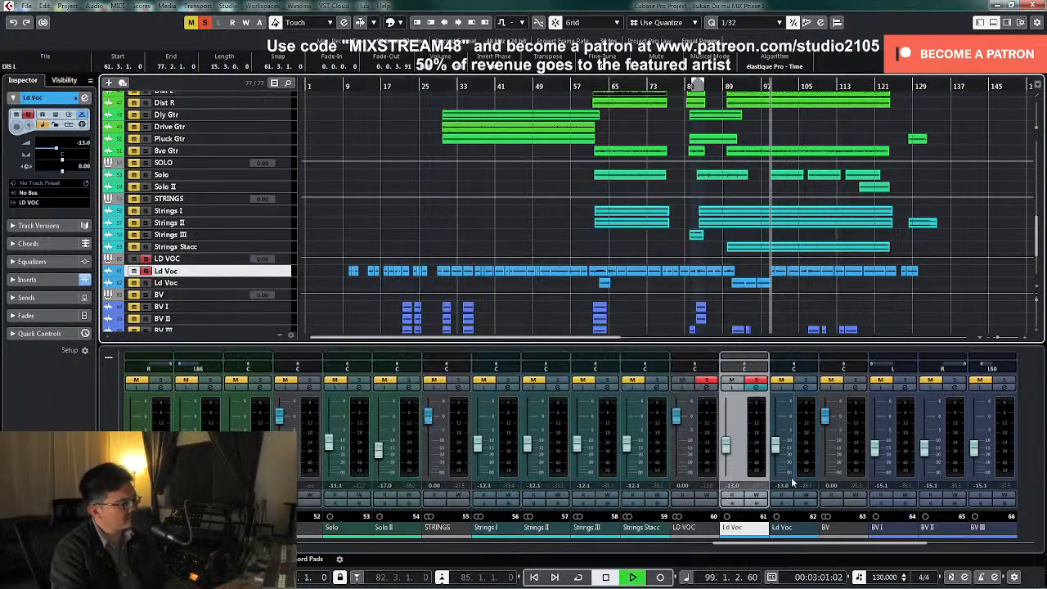
pyautogui.click(761, 396)
pyautogui.press('e')
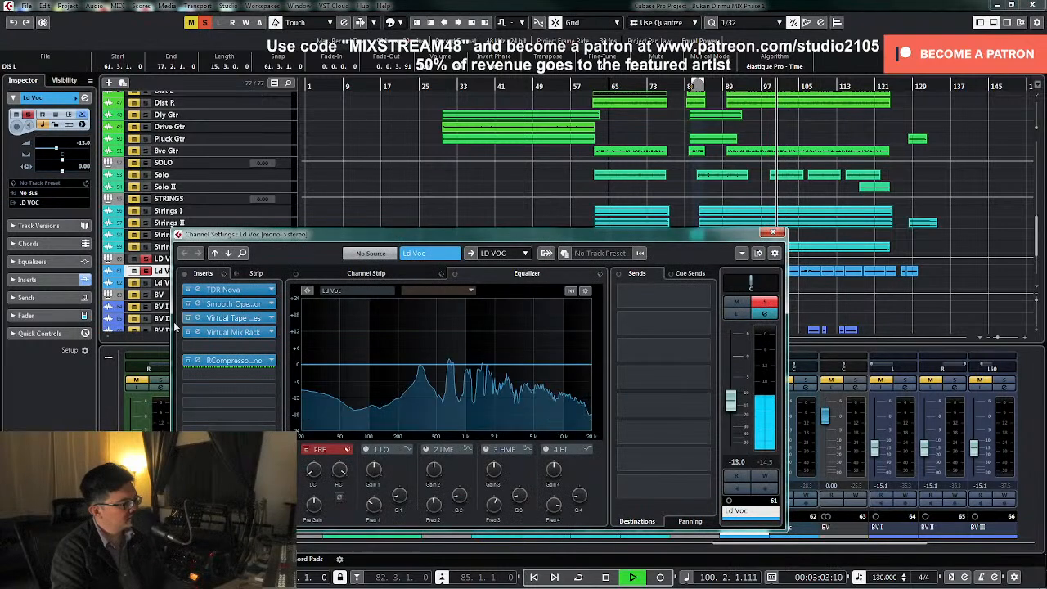
# Pull Smooth Operator's upper-range node down and shift it up to about 6 kHz while the soloed vocal plays
pyautogui.click(237, 304)
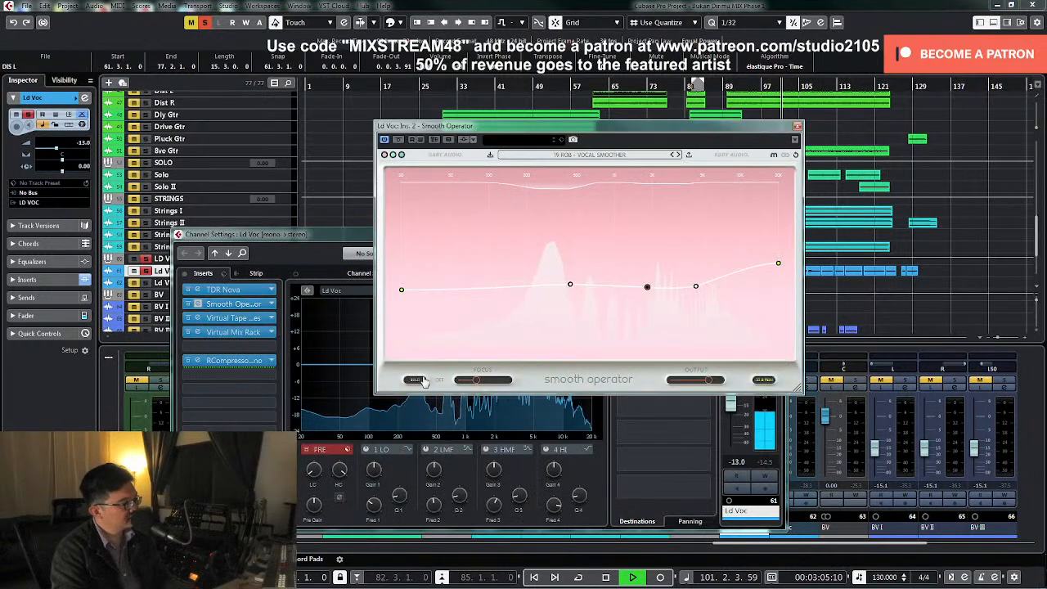
pyautogui.press('space')
pyautogui.press('space')
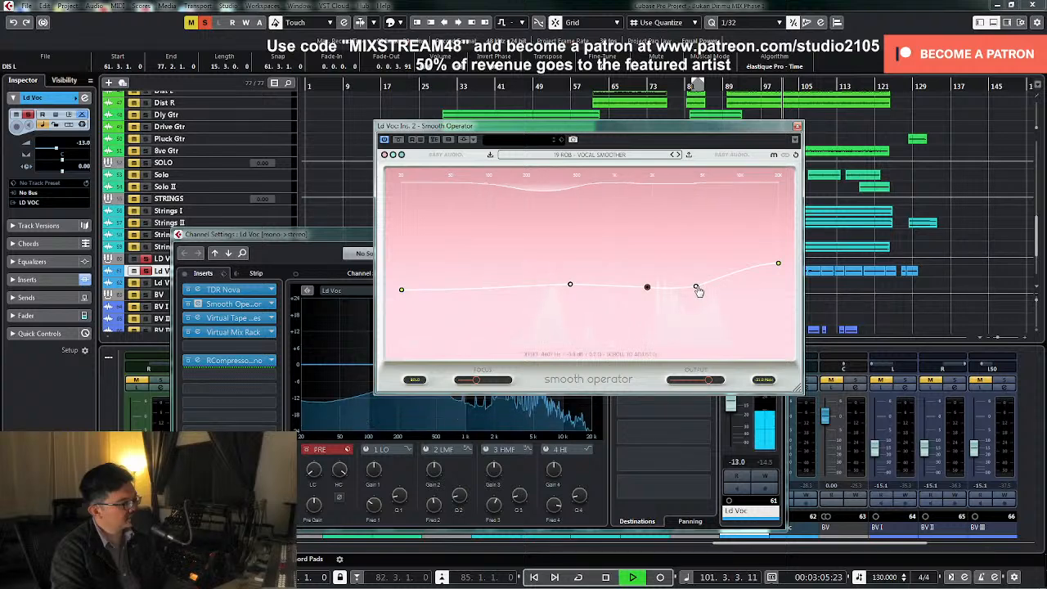
pyautogui.moveTo(698, 289); pyautogui.dragTo(708, 310)
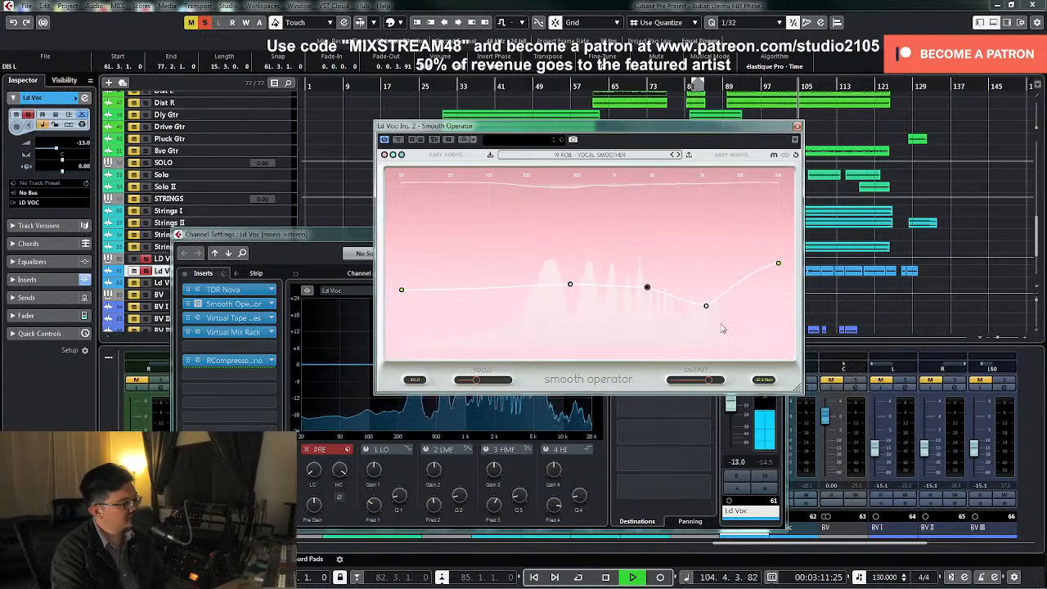
pyautogui.moveTo(707, 309)
pyautogui.mouseDown()
pyautogui.moveTo(716, 340)
pyautogui.moveTo(751, 350)
pyautogui.moveTo(729, 344)
pyautogui.moveTo(699, 237)
pyautogui.moveTo(715, 219)
pyautogui.moveTo(705, 203)
pyautogui.moveTo(714, 187)
pyautogui.moveTo(742, 189)
pyautogui.moveTo(653, 190)
pyautogui.moveTo(694, 197)
pyautogui.moveTo(708, 257)
pyautogui.moveTo(703, 304)
pyautogui.moveTo(715, 319)
pyautogui.mouseUp()
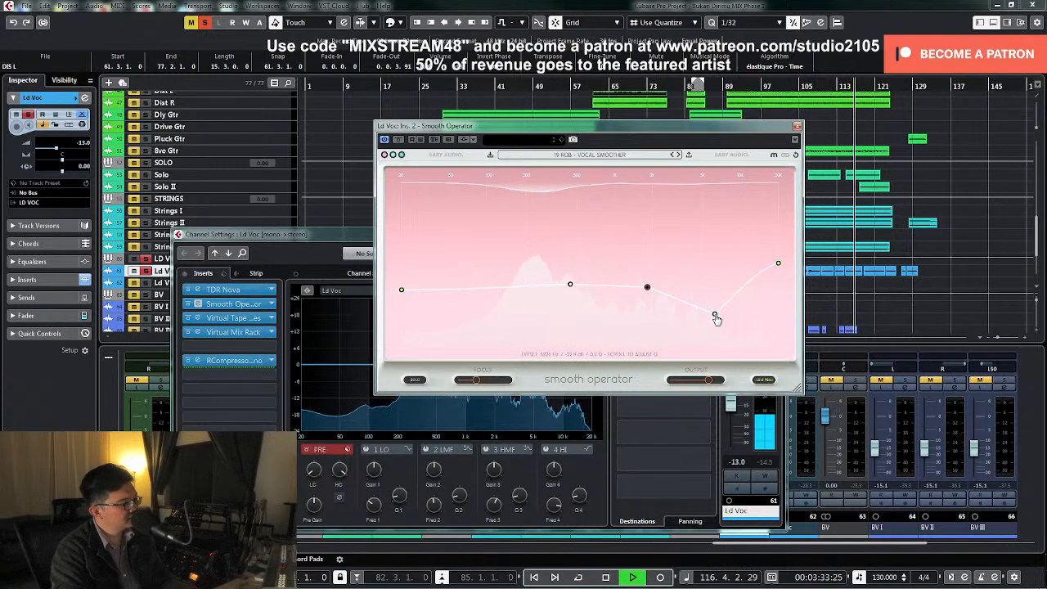
pyautogui.press('space')
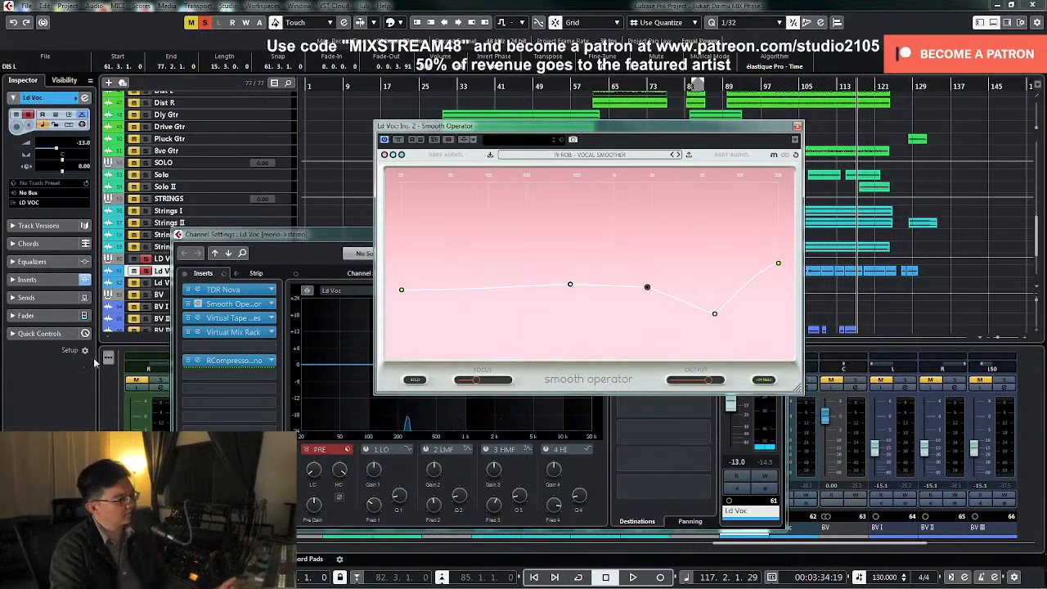
# Unsolo the lead vocal and play it from about bar 99 with Smooth Operator closed
pyautogui.click(140, 259)
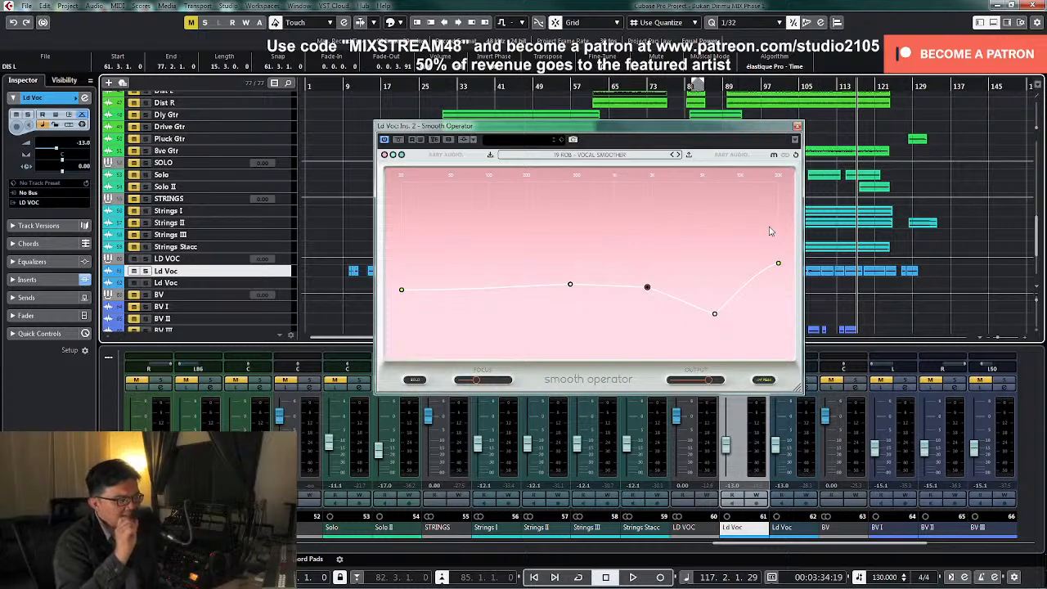
pyautogui.click(797, 126)
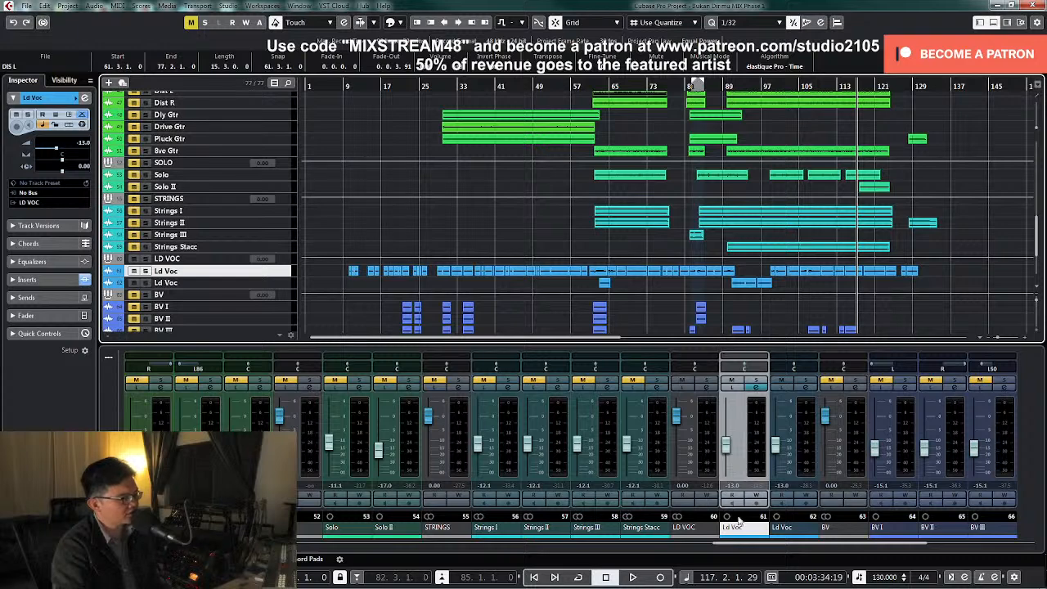
pyautogui.click(770, 87)
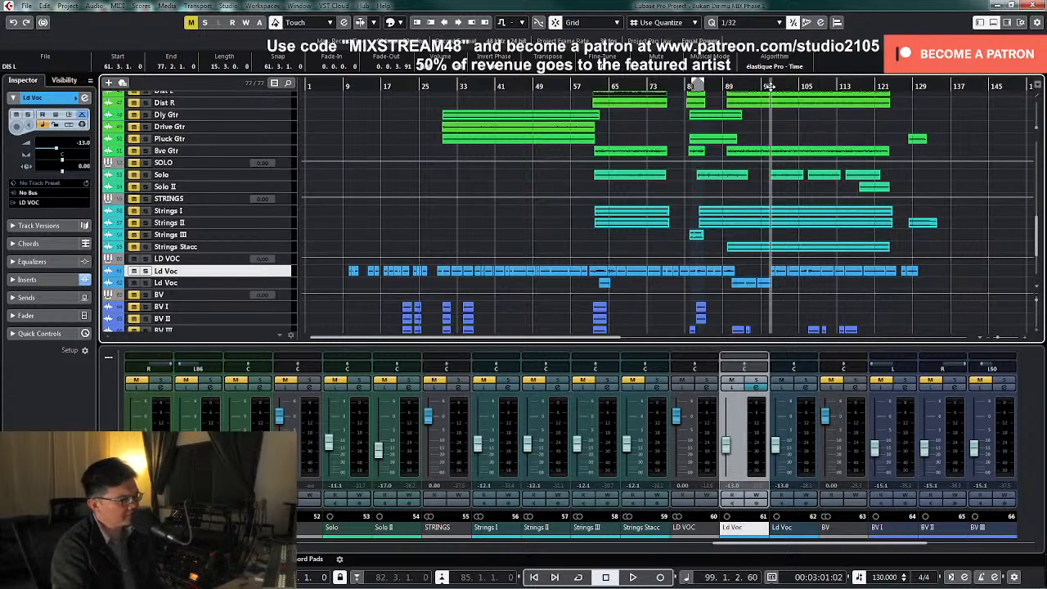
pyautogui.press('space')
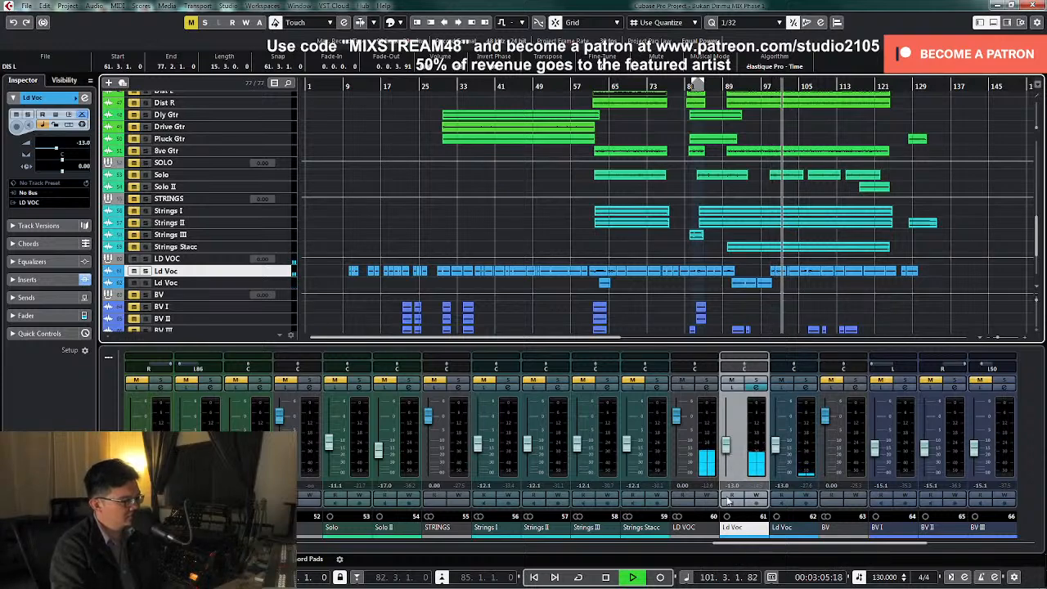
pyautogui.press('space')
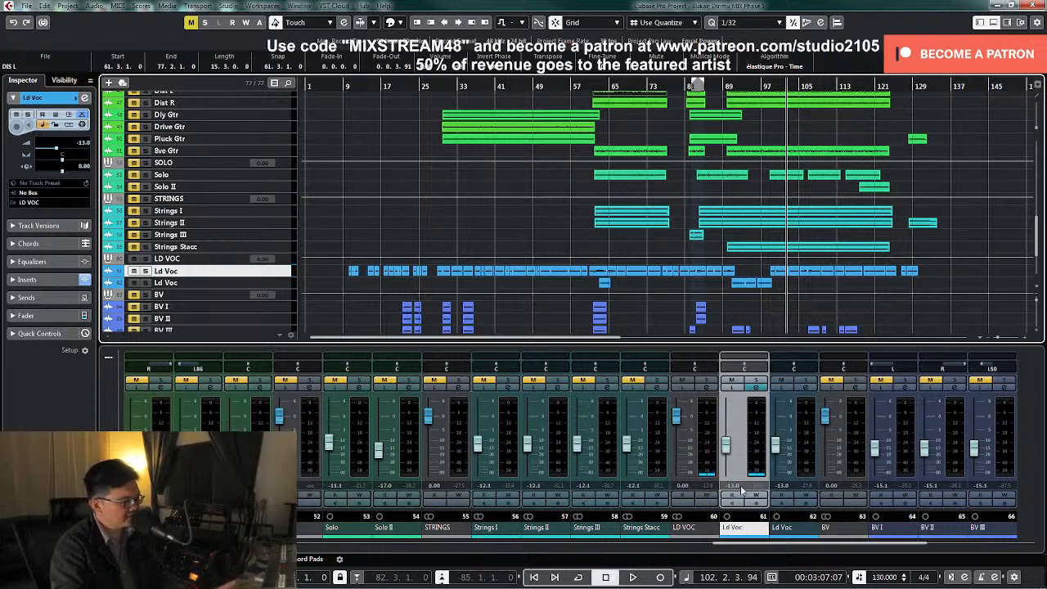
# Select and enlarge both Ld Voc tracks, and play them from about bar 89 to hear the second track's section
pyautogui.click(280, 283)
pyautogui.keyDown('shift'); pyautogui.click(283, 273); pyautogui.keyUp('shift')
pyautogui.press('z')
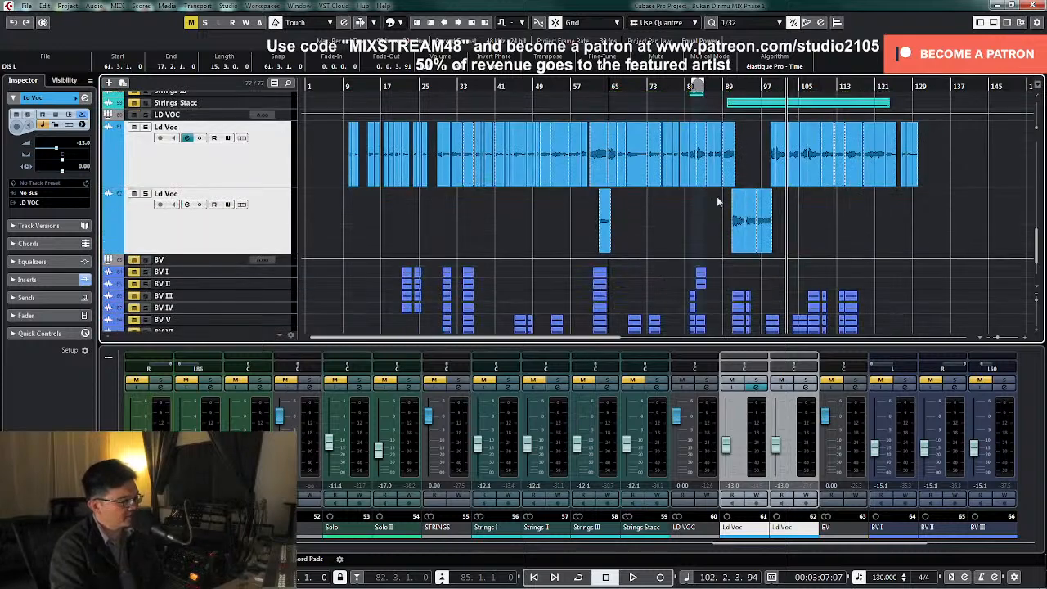
pyautogui.click(748, 538)
pyautogui.moveTo(788, 536); pyautogui.dragTo(787, 532)
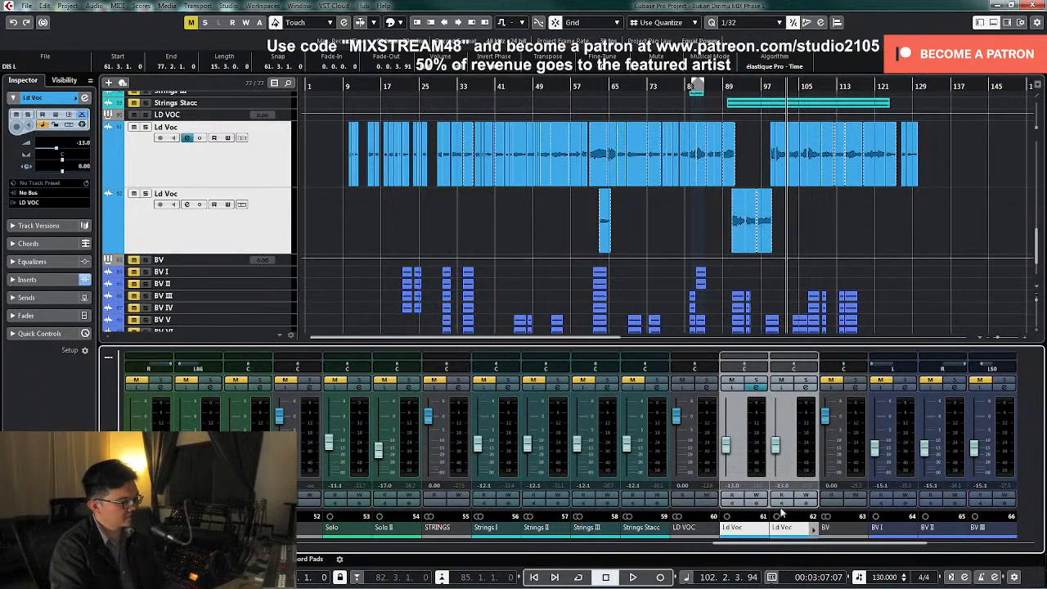
pyautogui.click(725, 86)
pyautogui.press('space')
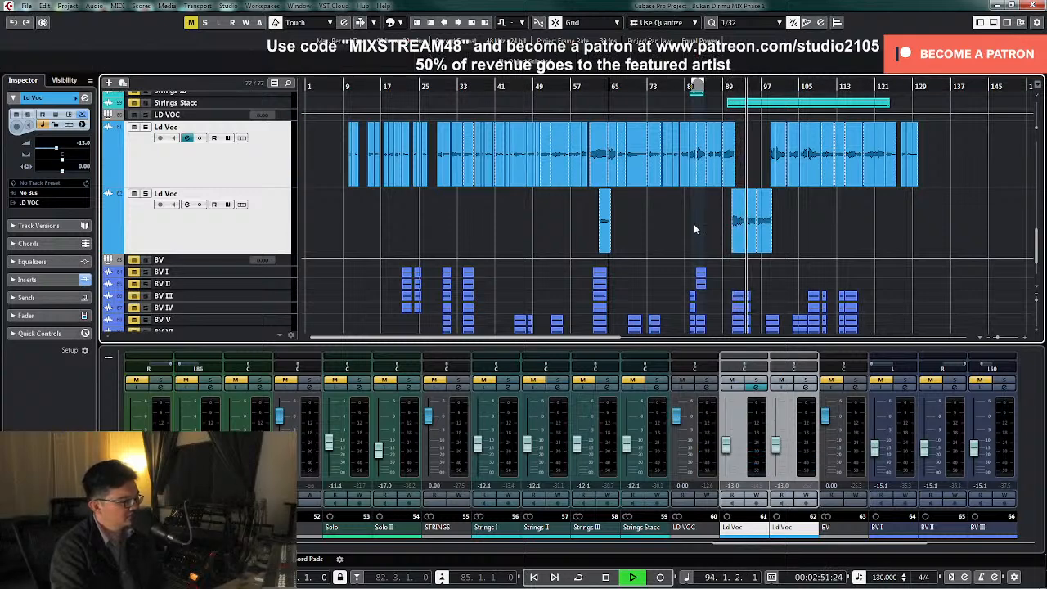
pyautogui.press('space')
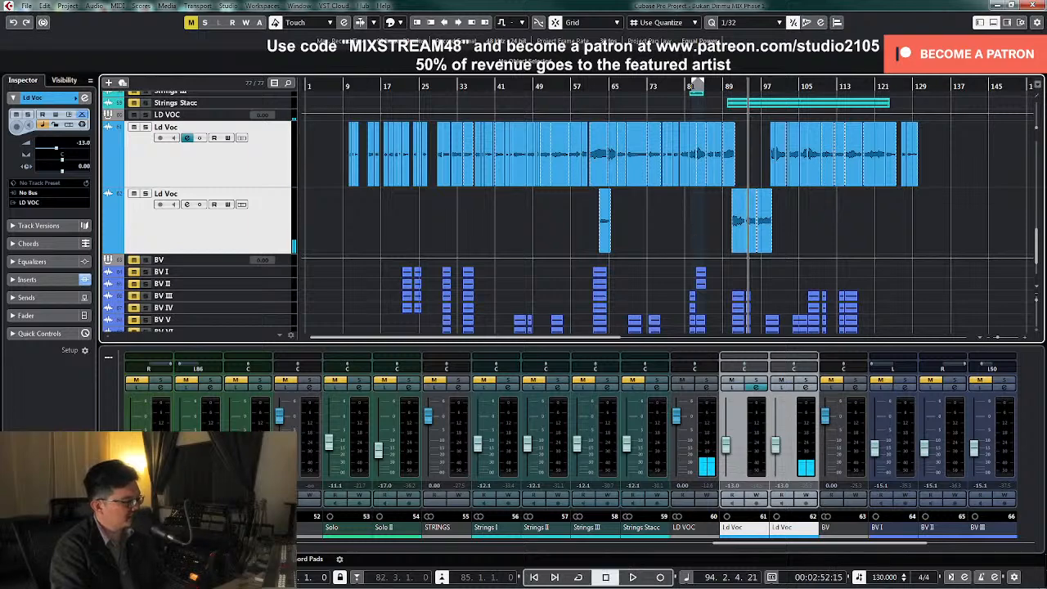
# Select only the second Ld Voc track and return the enlarged vocal tracks to compact height
pyautogui.press('h')
pyautogui.click(272, 229)
pyautogui.press('z')
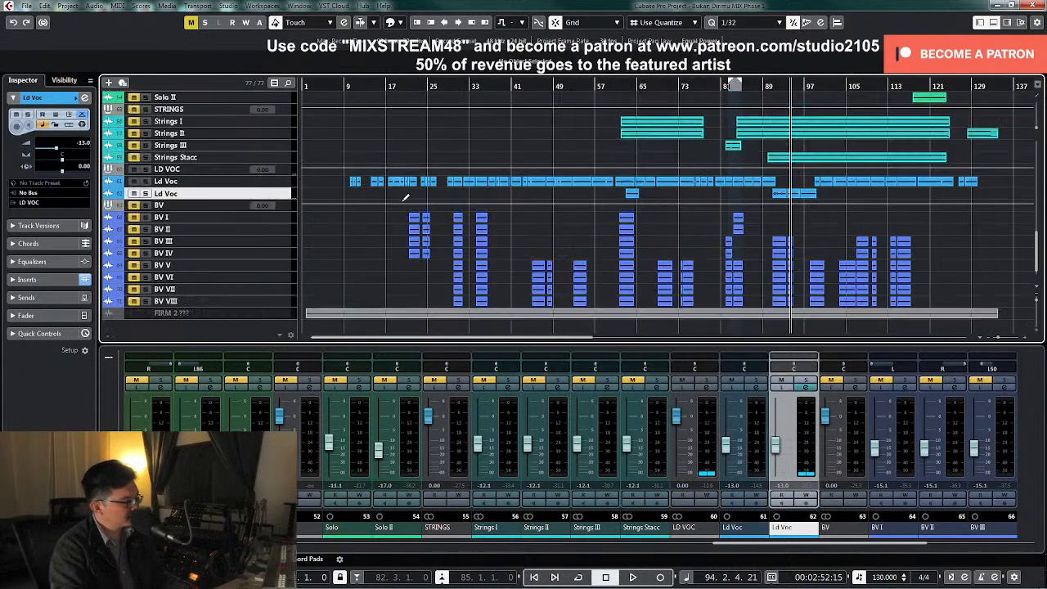
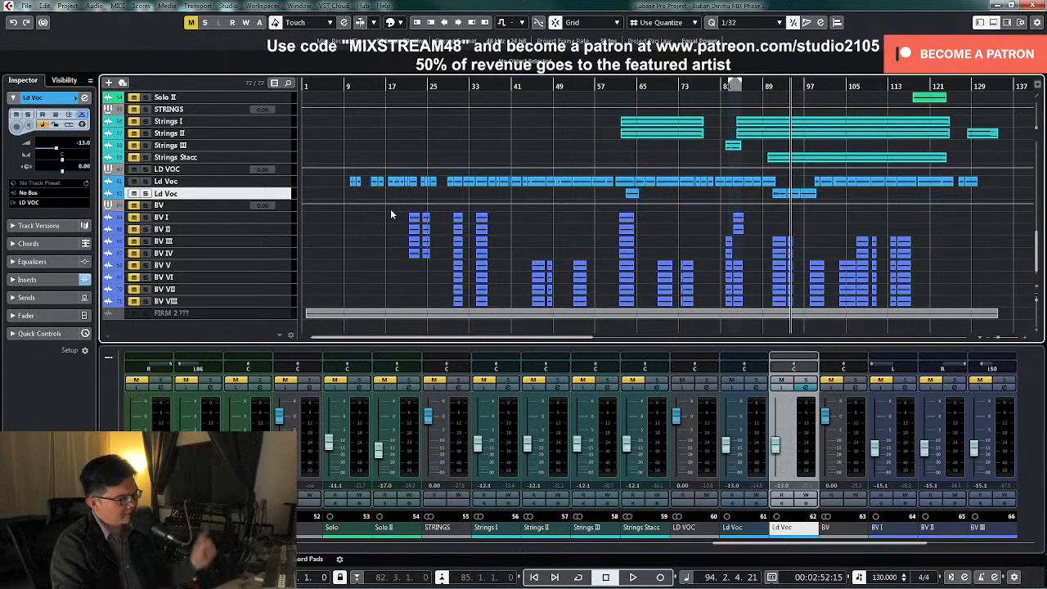
# Select both Ld Voc tracks and enlarge them to show their waveforms
pyautogui.click(281, 181)
pyautogui.keyDown('shift'); pyautogui.click(282, 193); pyautogui.keyUp('shift')
pyautogui.moveTo(279, 188); pyautogui.dragTo(270, 230)
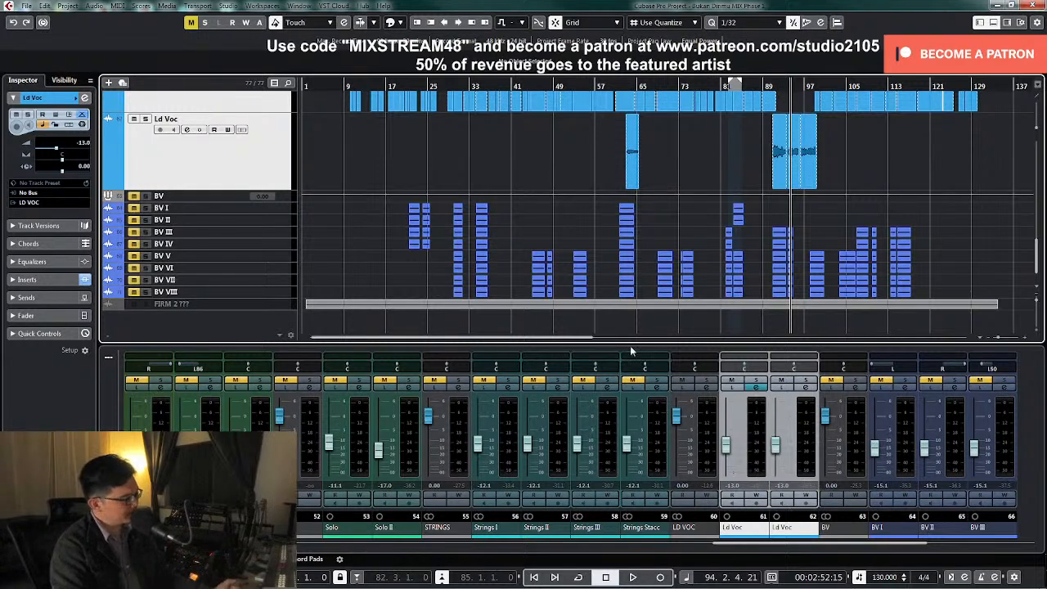
pyautogui.scroll(1, 628, 331)
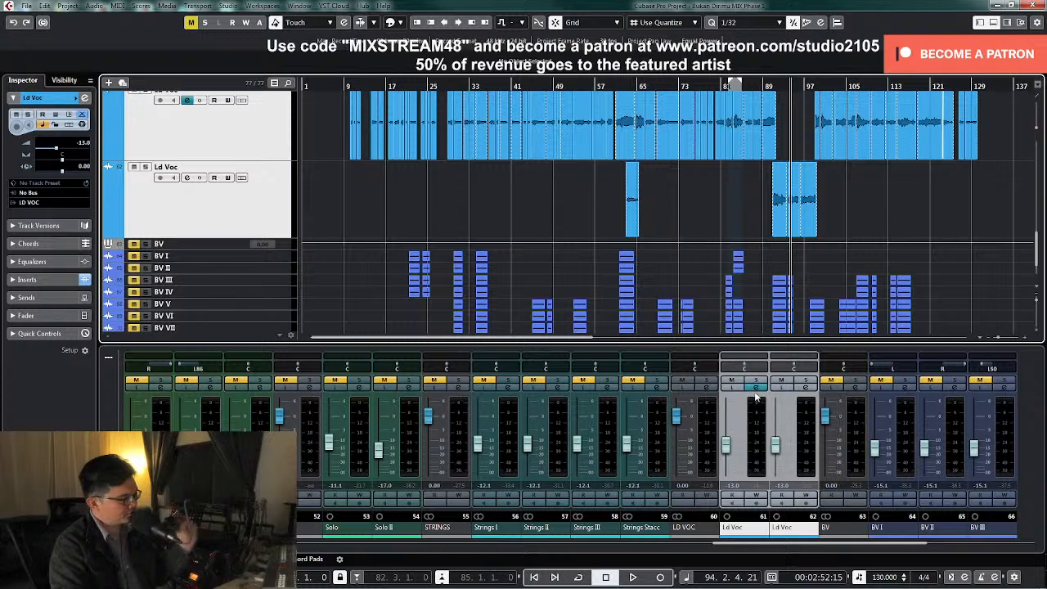
# Route the output of both selected Ld Voc channels to the Doubler FX channel and close the channel settings
pyautogui.click(762, 416)
pyautogui.keyDown('shift'); pyautogui.click(805, 432); pyautogui.keyUp('shift')
pyautogui.click(761, 398)
pyautogui.click(761, 391)
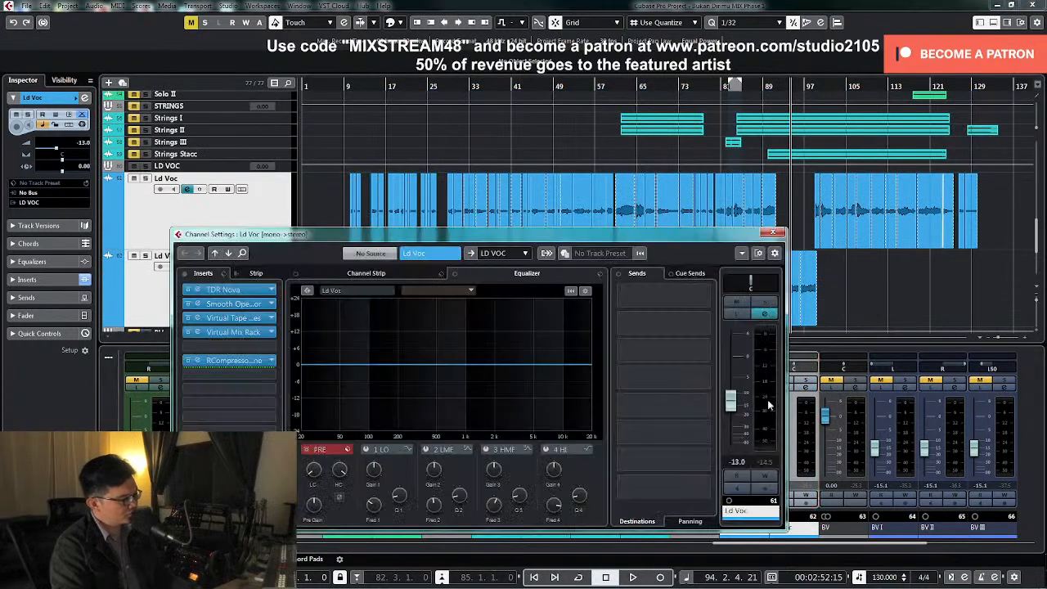
pyautogui.click(514, 253)
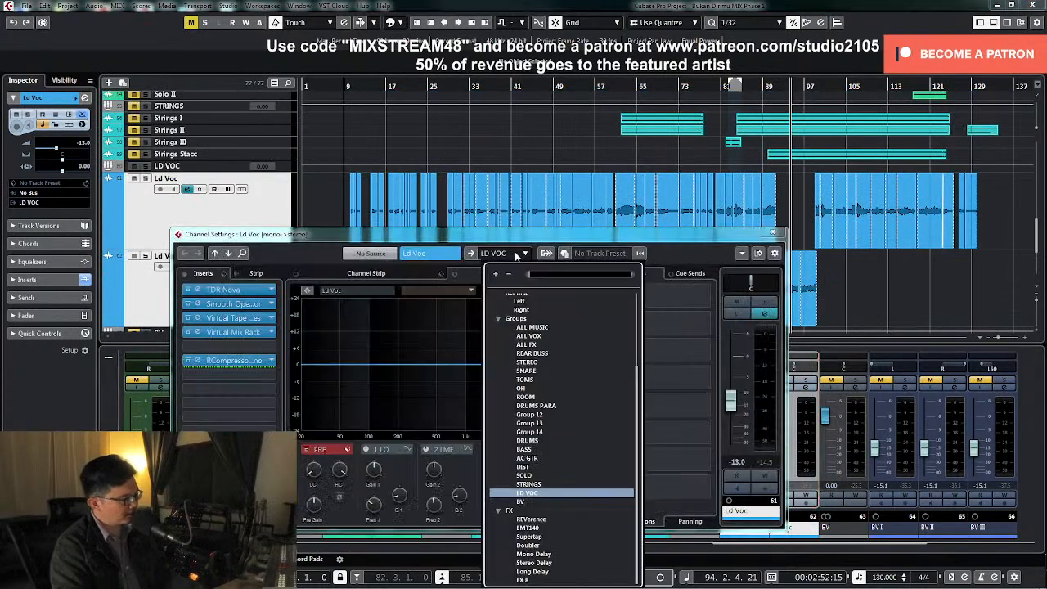
pyautogui.click(534, 546)
pyautogui.click(770, 234)
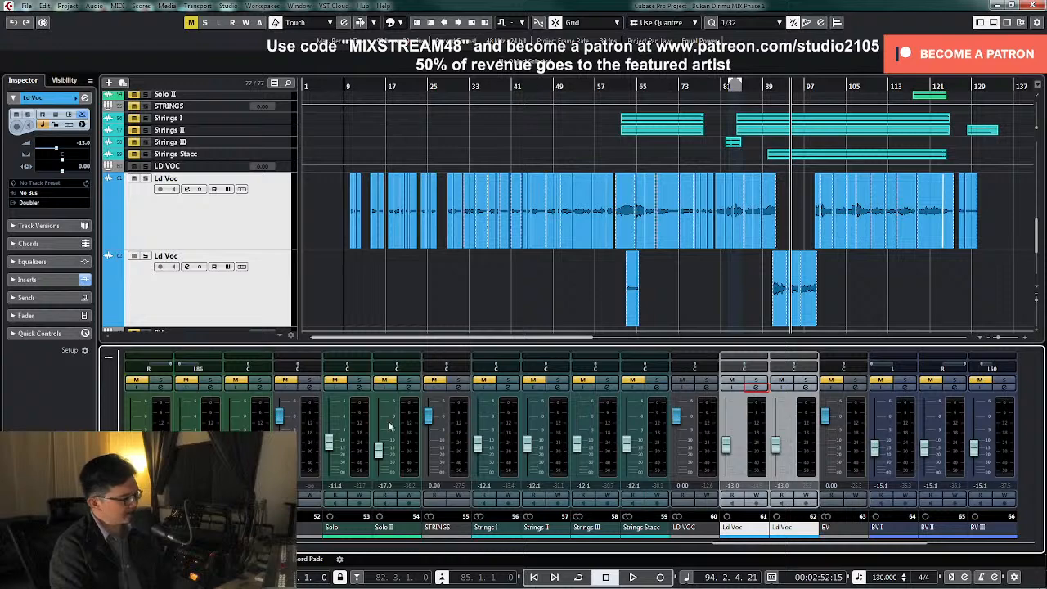
# Open the Doubler FX channel's Doubler2 Stereo insert and solo the channel
pyautogui.moveTo(774, 547); pyautogui.dragTo(358, 555)
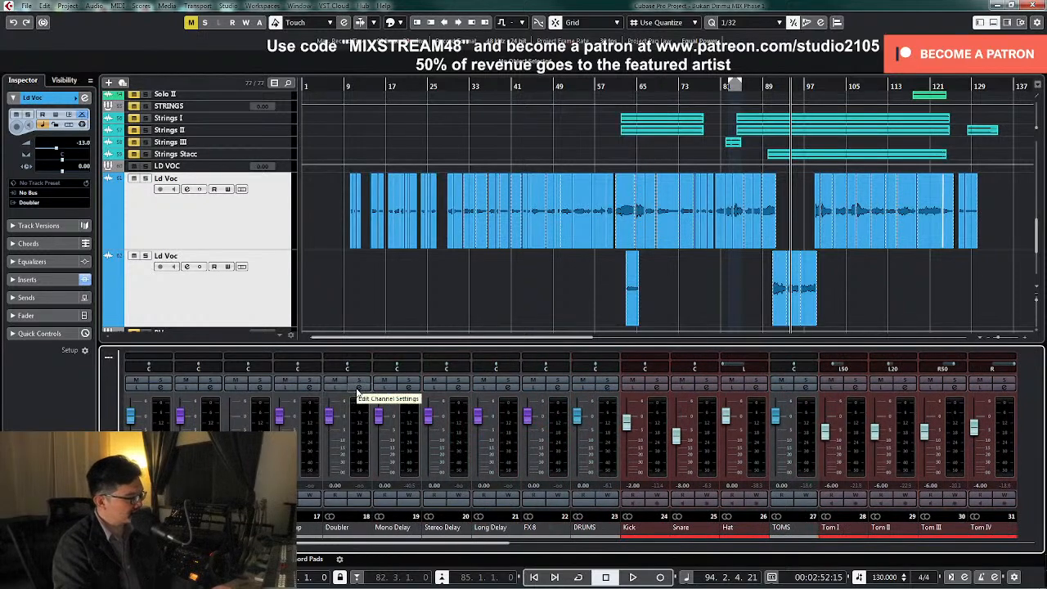
pyautogui.click(359, 388)
pyautogui.click(235, 290)
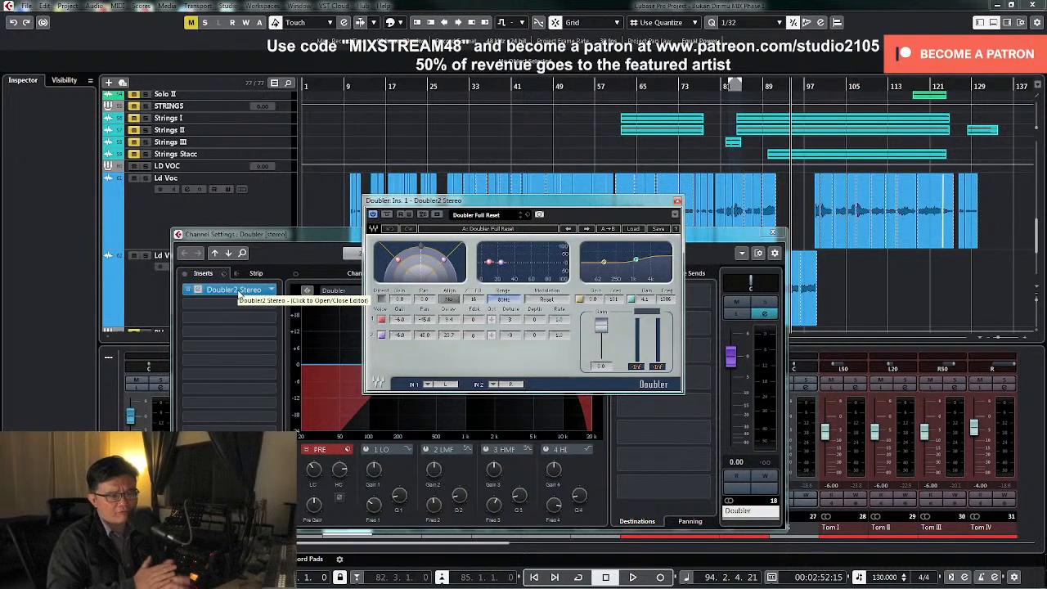
pyautogui.click(769, 301)
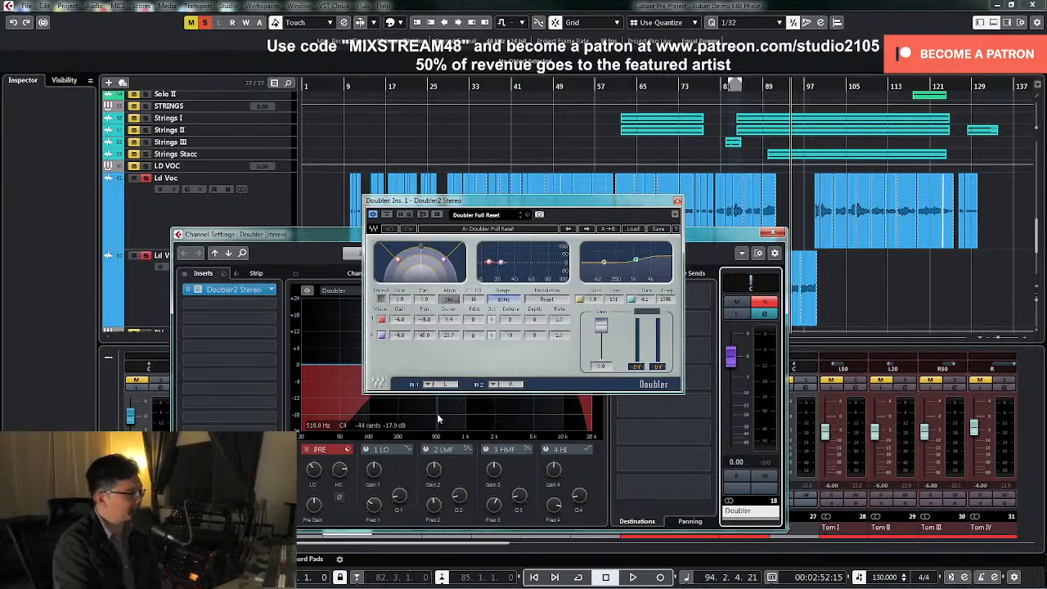
# Play the soloed Doubler channel from about bar 46, close its plug-in and channel windows, and unsolo it
pyautogui.press('KP_Subtract')
pyautogui.press('KP_Subtract')
pyautogui.press('KP_Subtract')
pyautogui.press('space')
pyautogui.press('KP_Subtract')
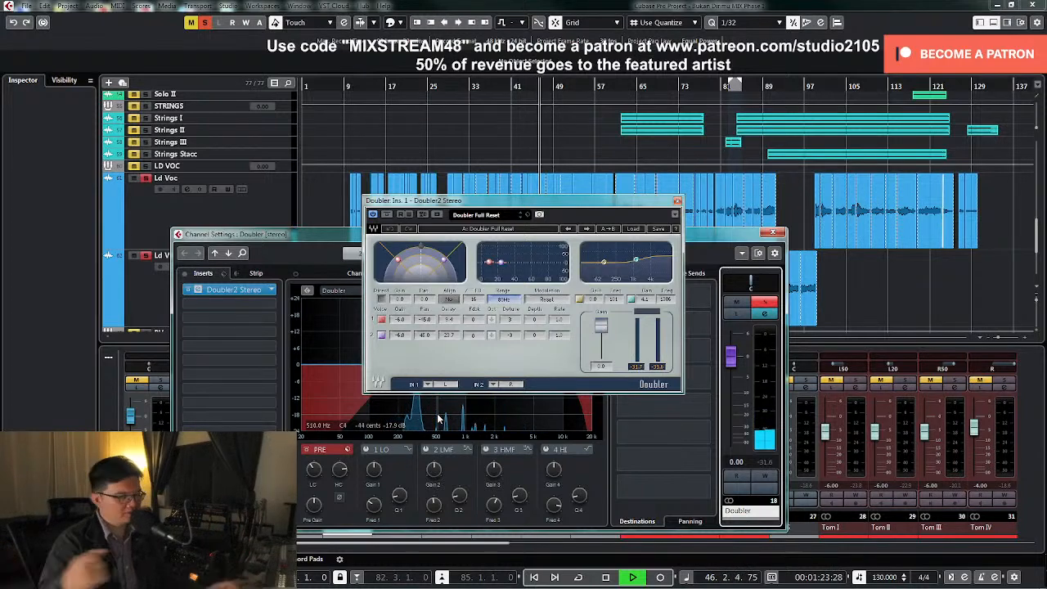
pyautogui.press('space')
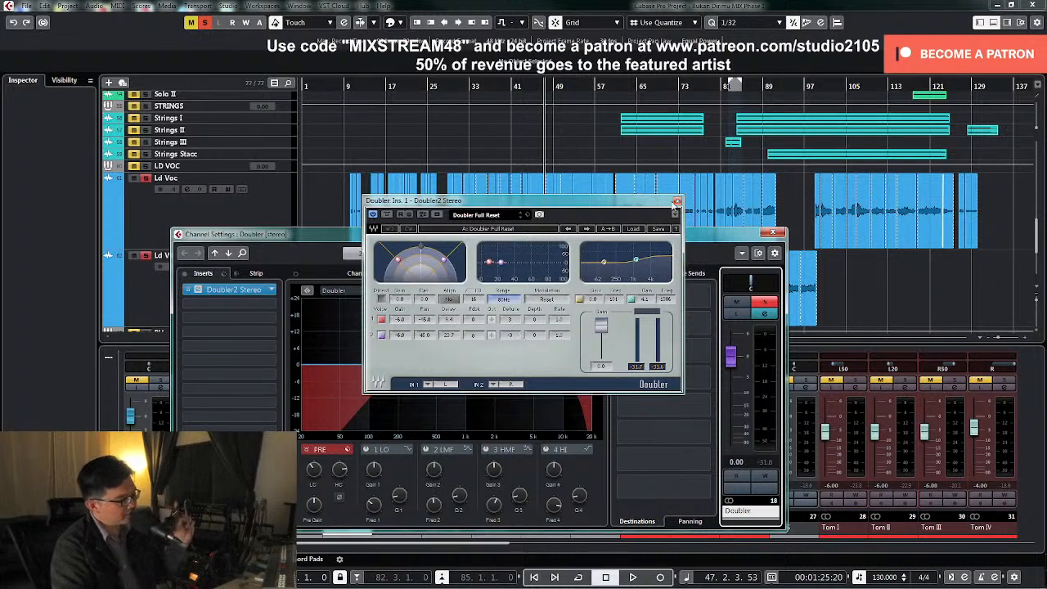
pyautogui.click(676, 202)
pyautogui.click(772, 232)
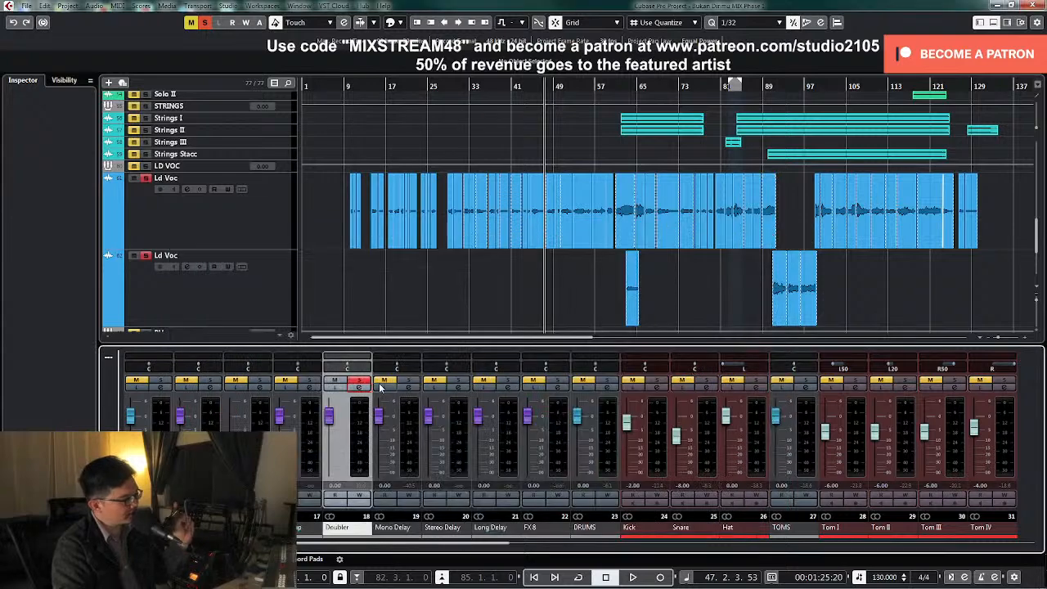
pyautogui.click(360, 382)
# Bypass all inserts on the STEREO group channel and close its channel settings
pyautogui.moveTo(472, 549); pyautogui.dragTo(333, 554)
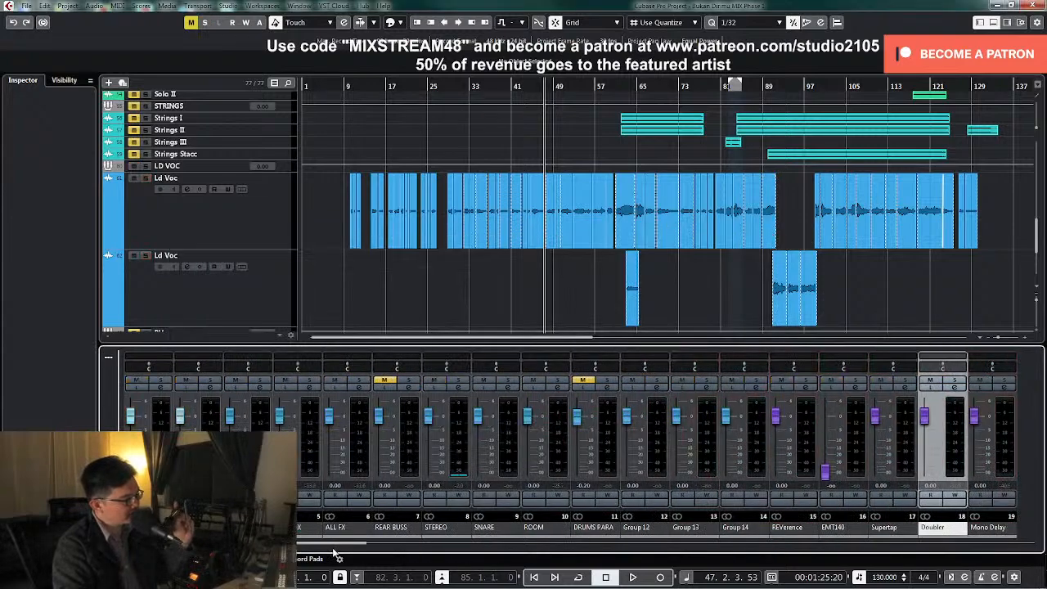
pyautogui.click(455, 388)
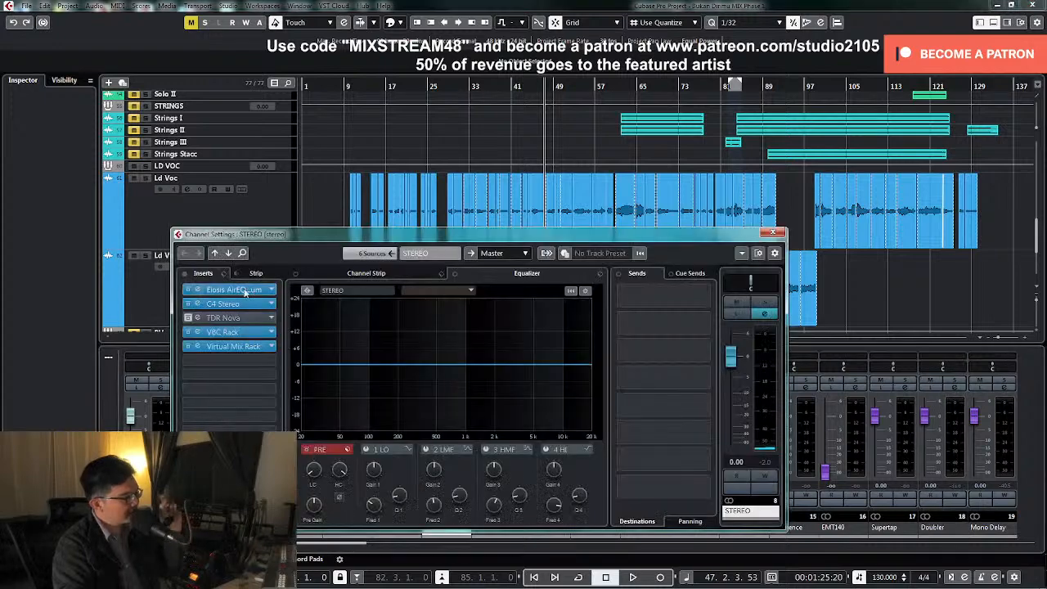
pyautogui.click(186, 274)
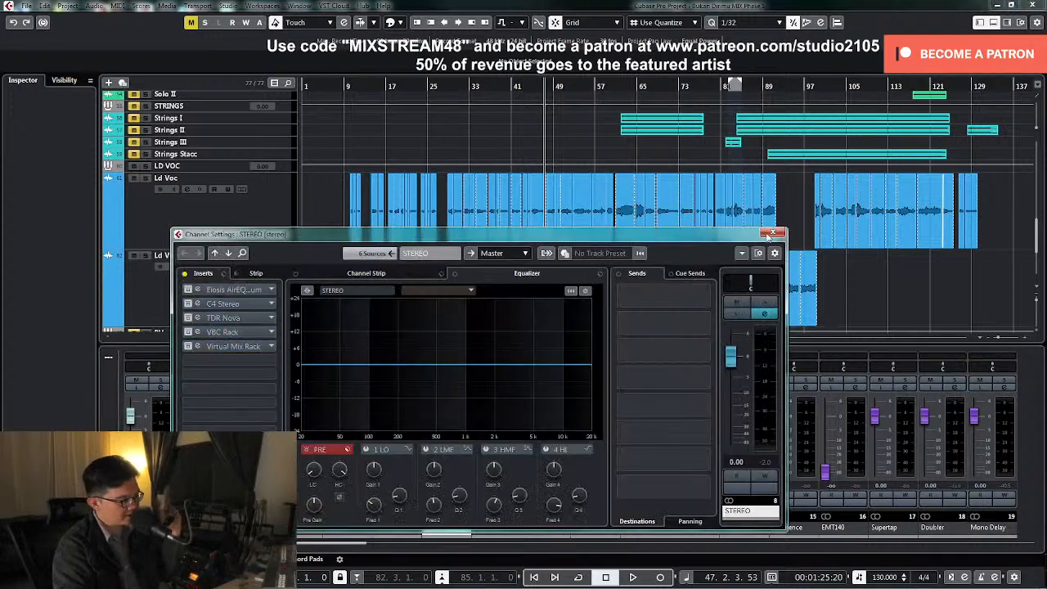
pyautogui.click(772, 234)
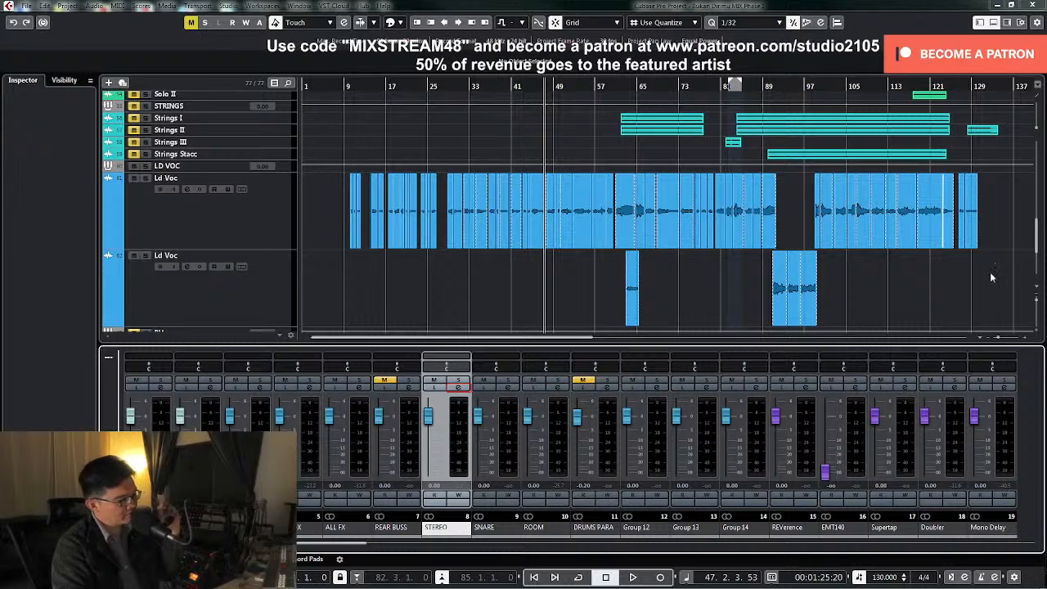
# Select all clips on both Ld Voc tracks and set the locators to span the selection
pyautogui.moveTo(317, 218); pyautogui.dragTo(1000, 301)
pyautogui.press('p')
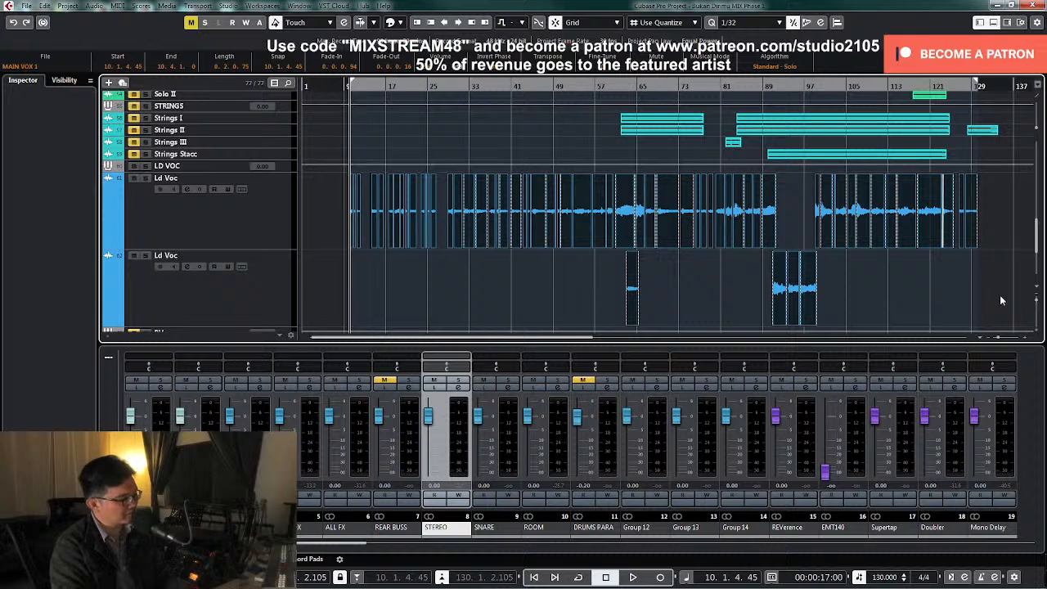
pyautogui.press('l')
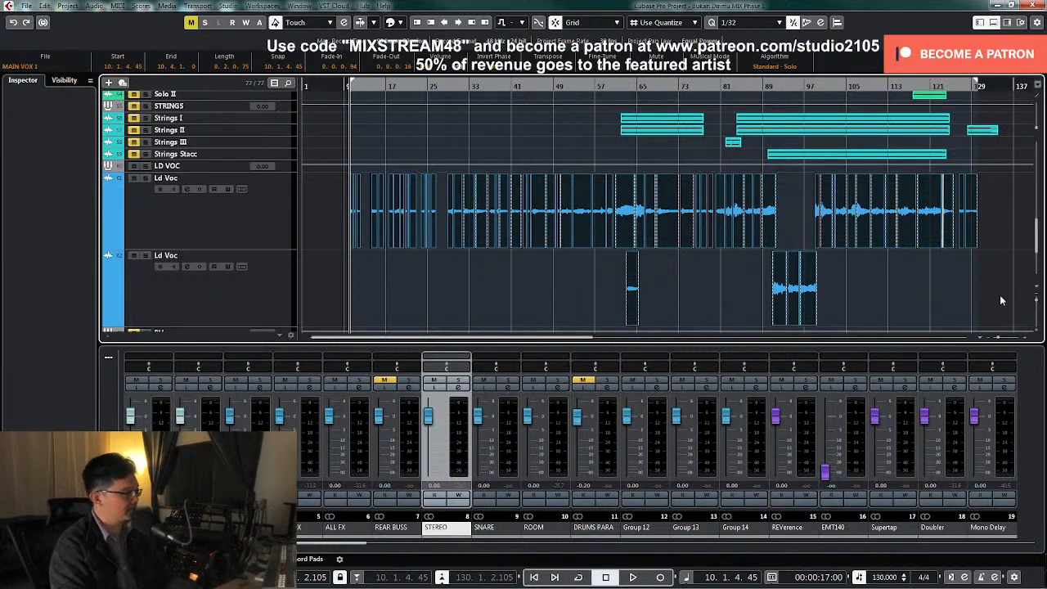
pyautogui.click(939, 283)
pyautogui.moveTo(980, 234); pyautogui.dragTo(324, 303)
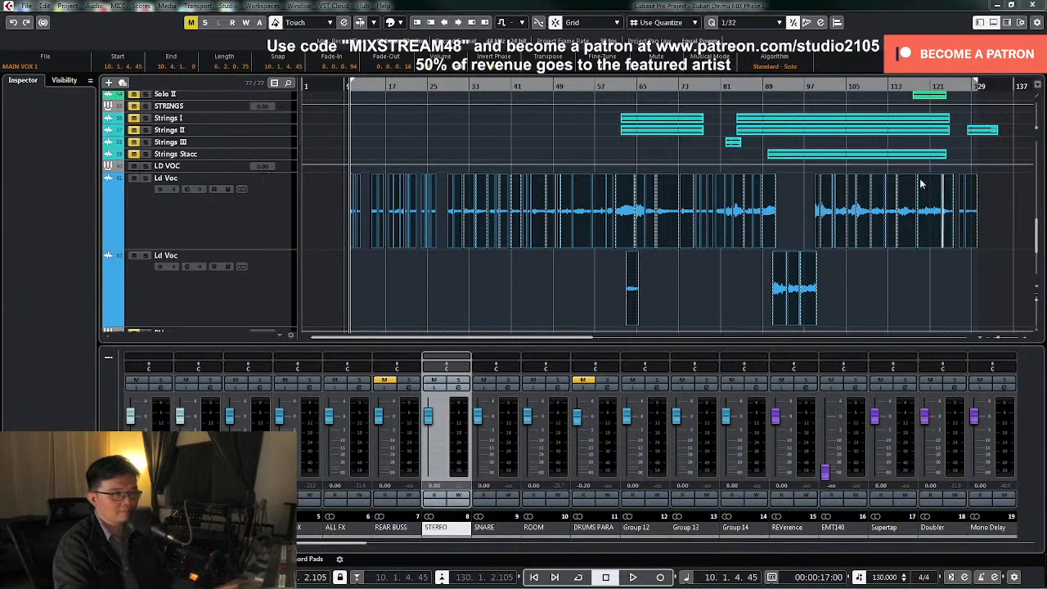
# Set up an audio mixdown export of only the Doubler FX channel, with the file name "Doubler +3"
pyautogui.moveTo(564, 588); pyautogui.dragTo(524, 85)
pyautogui.scroll(-7, 411, 219)
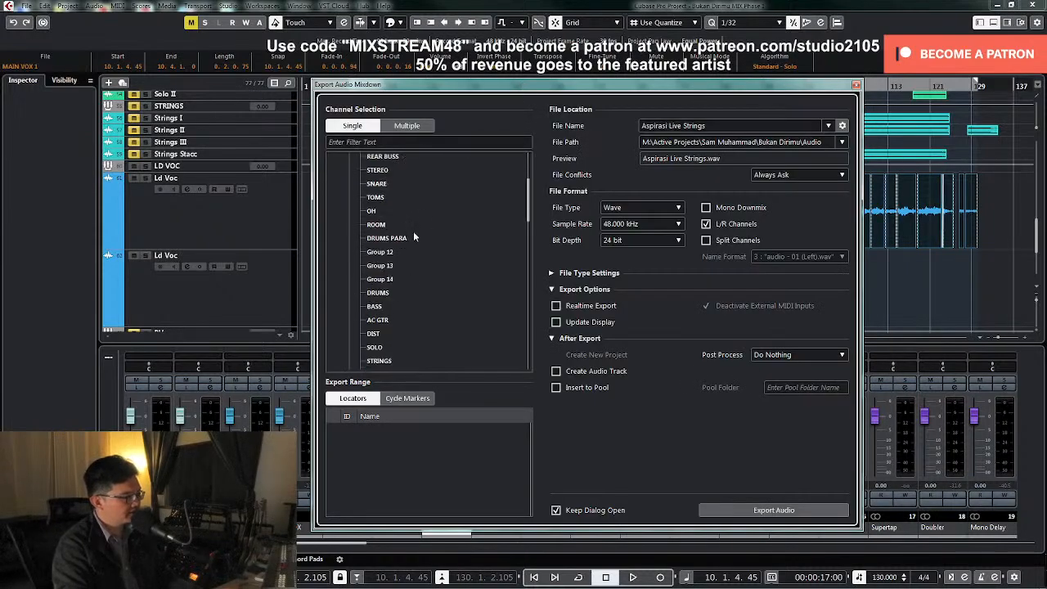
pyautogui.click(337, 244)
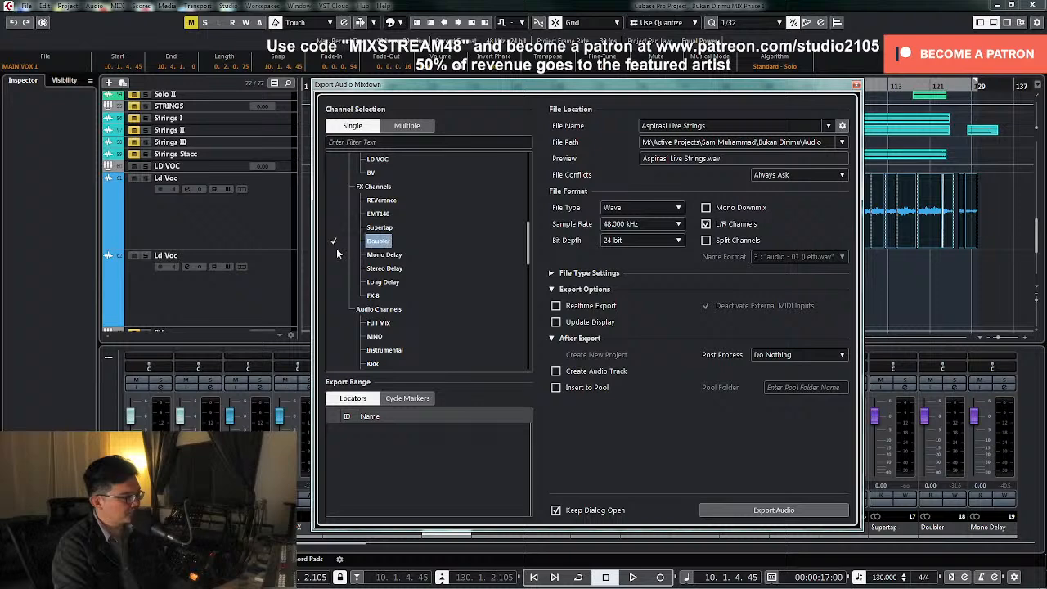
pyautogui.click(718, 128)
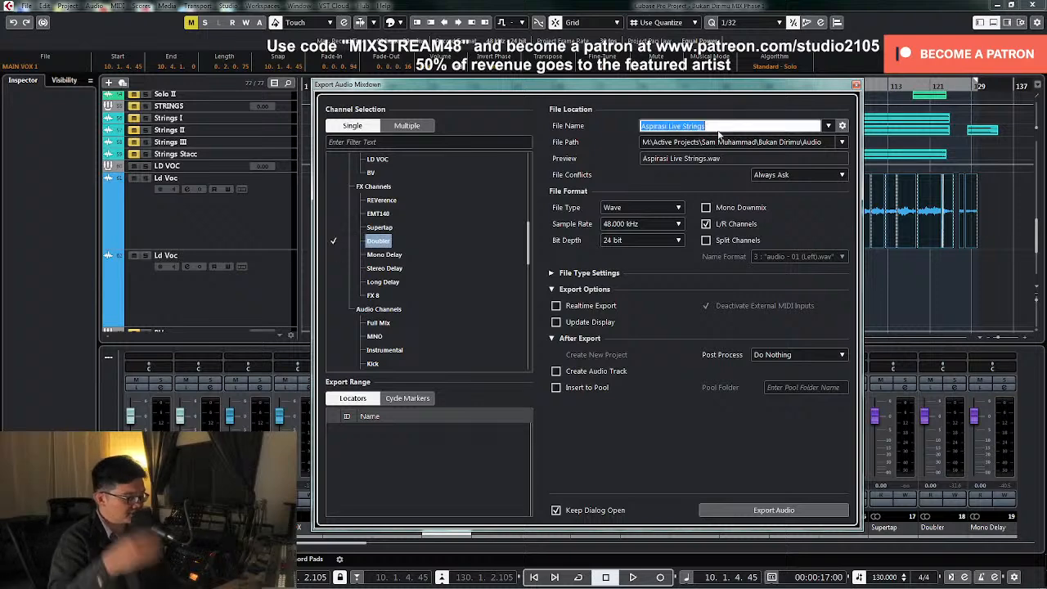
pyautogui.write('Doubler')
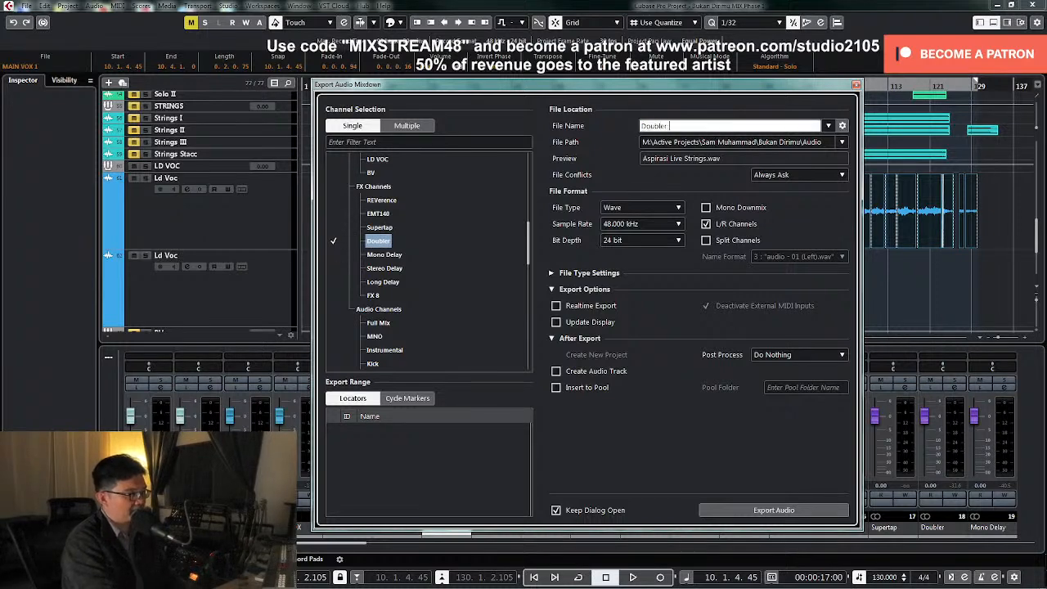
pyautogui.write(' -3')
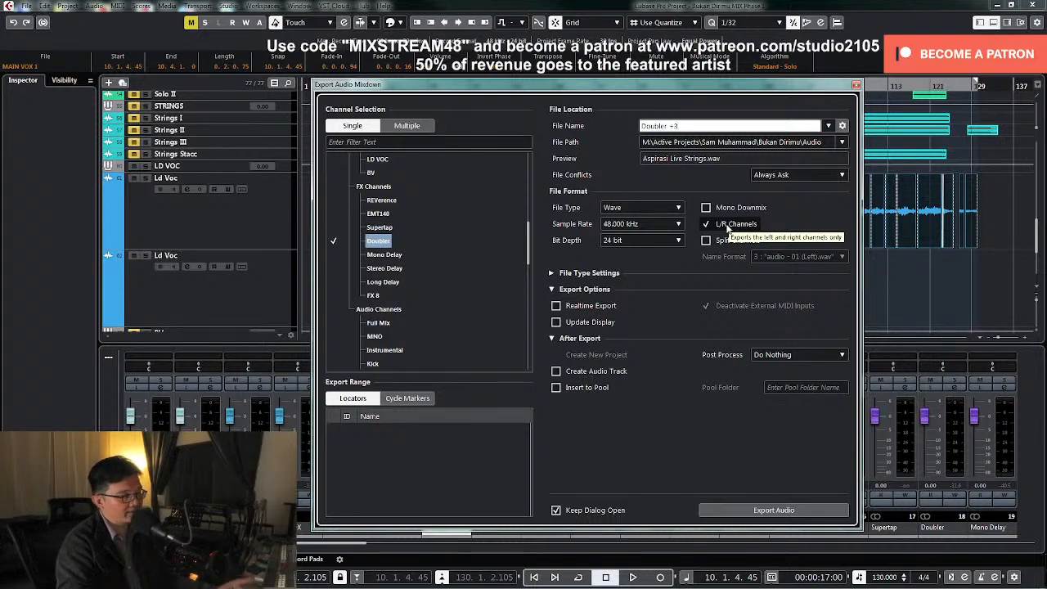
# Enable Create Audio Track and Insert to Pool, export the Doubler mixdown, and close the export dialog
pyautogui.click(599, 372)
pyautogui.click(591, 389)
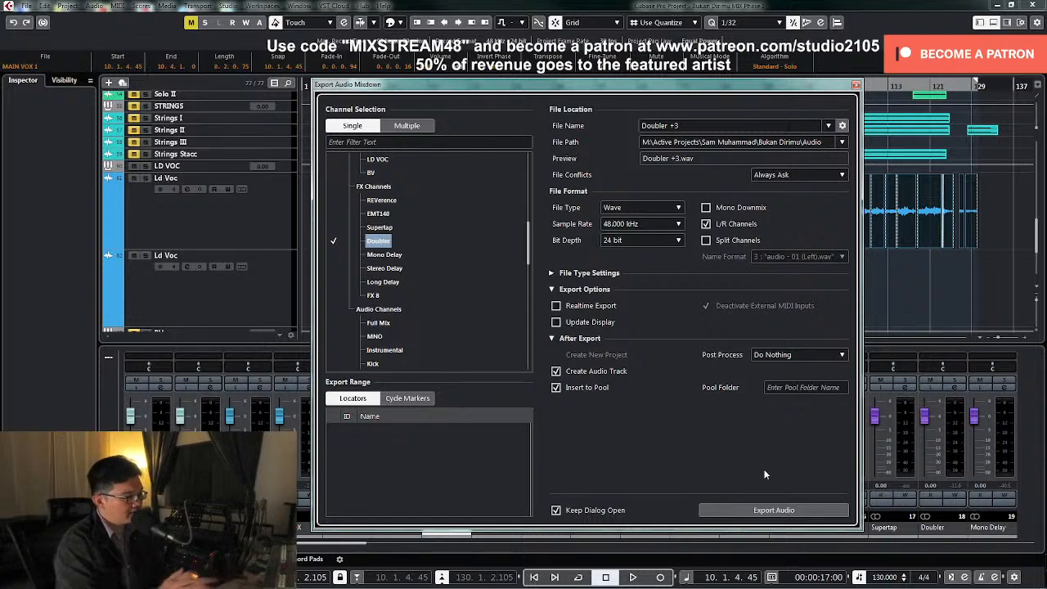
pyautogui.click(774, 511)
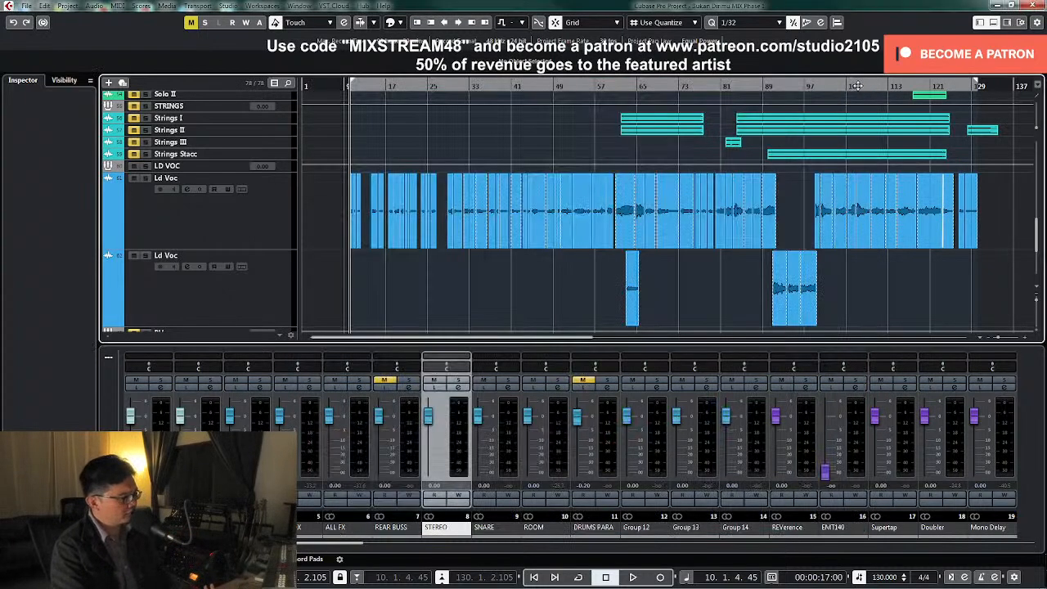
pyautogui.click(856, 85)
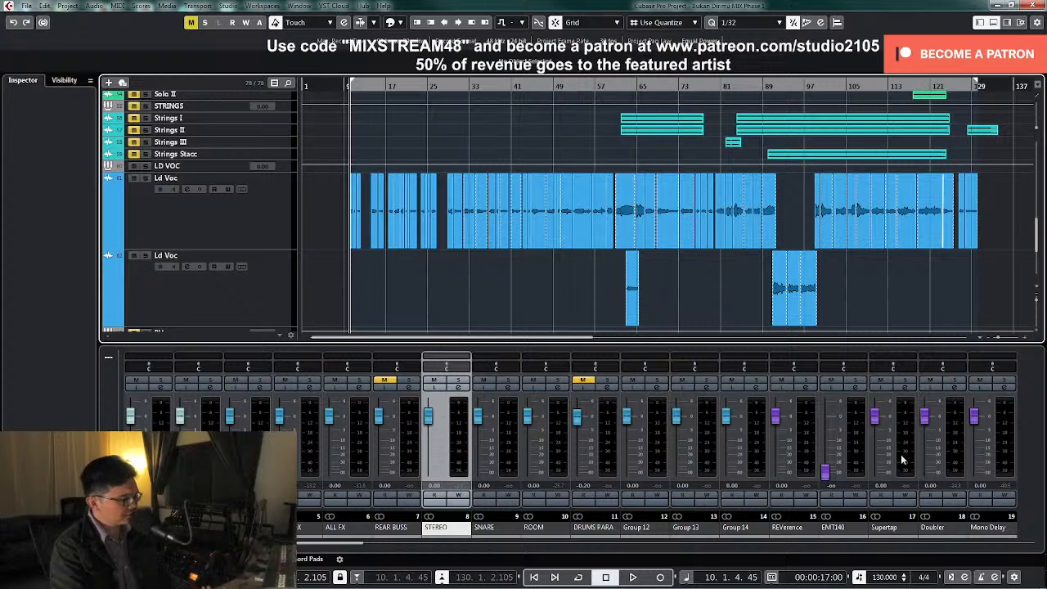
# Set Doubler2's detune to -6 for voice 1 and 6 for voice 2, and close the plug-in
pyautogui.click(954, 388)
pyautogui.click(225, 289)
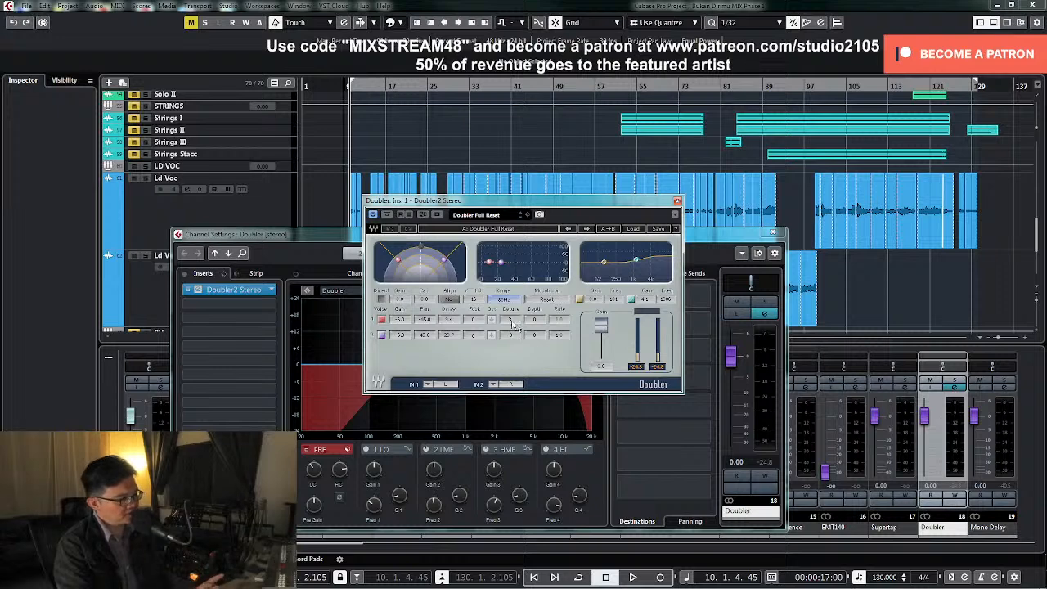
pyautogui.moveTo(515, 327); pyautogui.dragTo(515, 327)
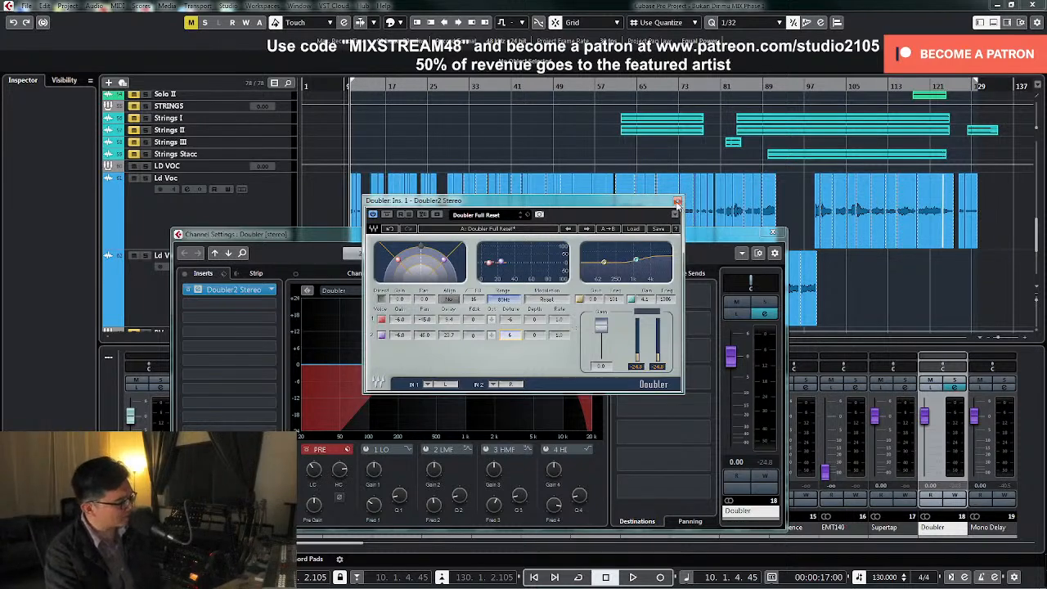
pyautogui.click(679, 203)
# Export another mixdown of the Doubler channel under the file name "Doubler -6"
pyautogui.hotkey('ctrl', 'shift', 'e')
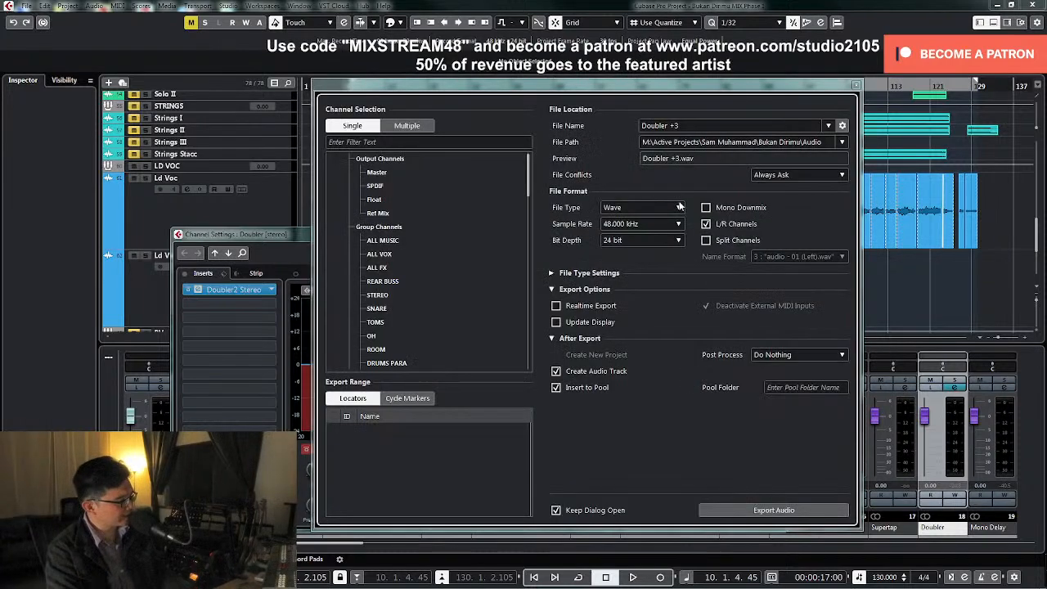
pyautogui.click(696, 126)
pyautogui.doubleClick(673, 126)
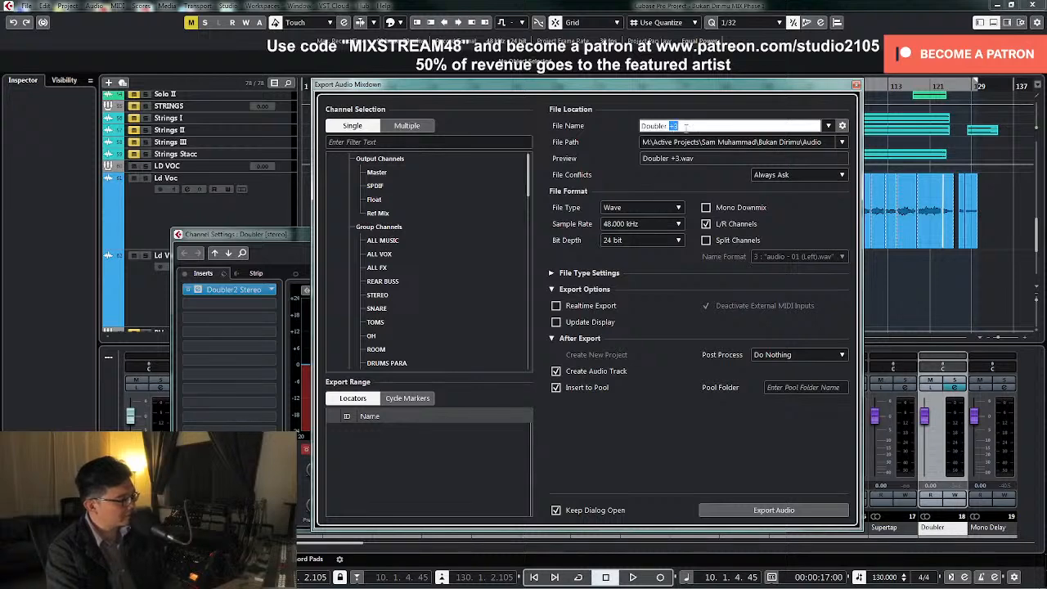
pyautogui.write('-6')
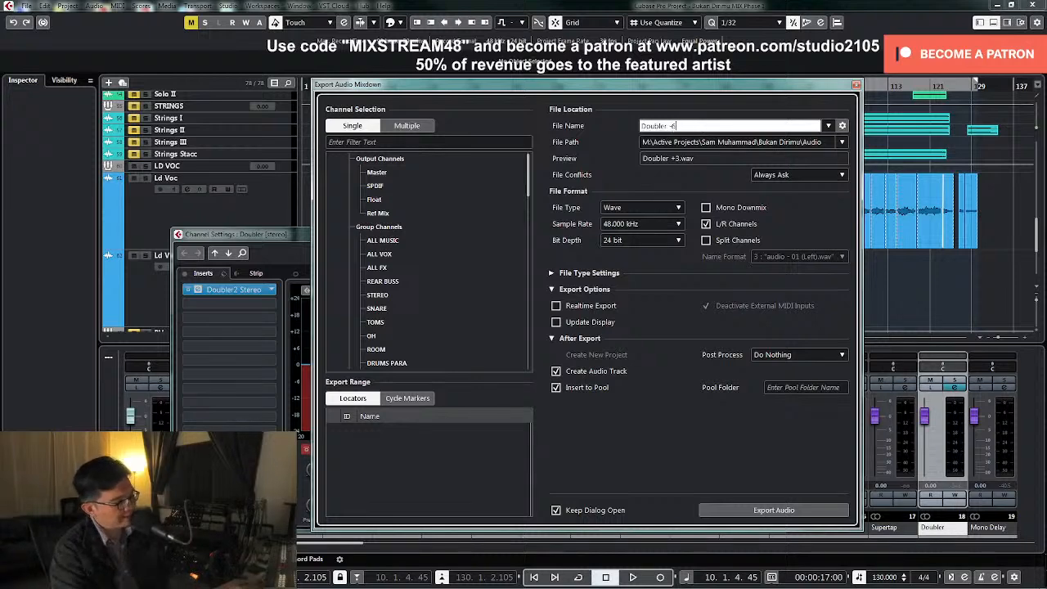
pyautogui.click(779, 511)
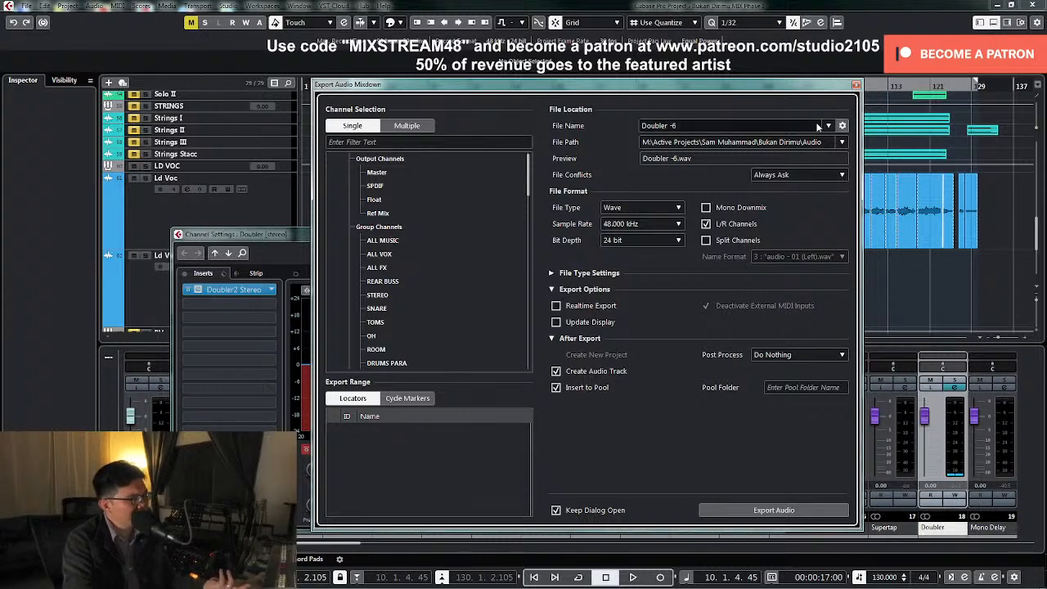
# Change the mixdown file name to "Doubler +9" for the third export
pyautogui.click(672, 125)
pyautogui.click(672, 125)
pyautogui.moveTo(668, 125); pyautogui.dragTo(696, 120)
pyautogui.write('-9')
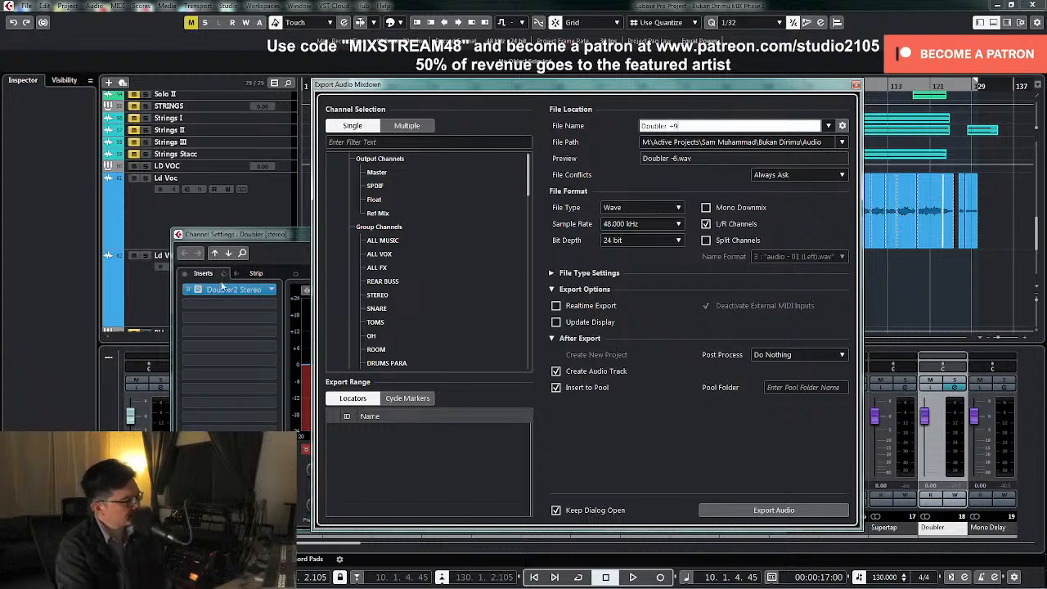
# Set Doubler2's detune to 9 for voice 1 and -9 for voice 2, and close the plug-in
pyautogui.click(239, 291)
pyautogui.click(237, 289)
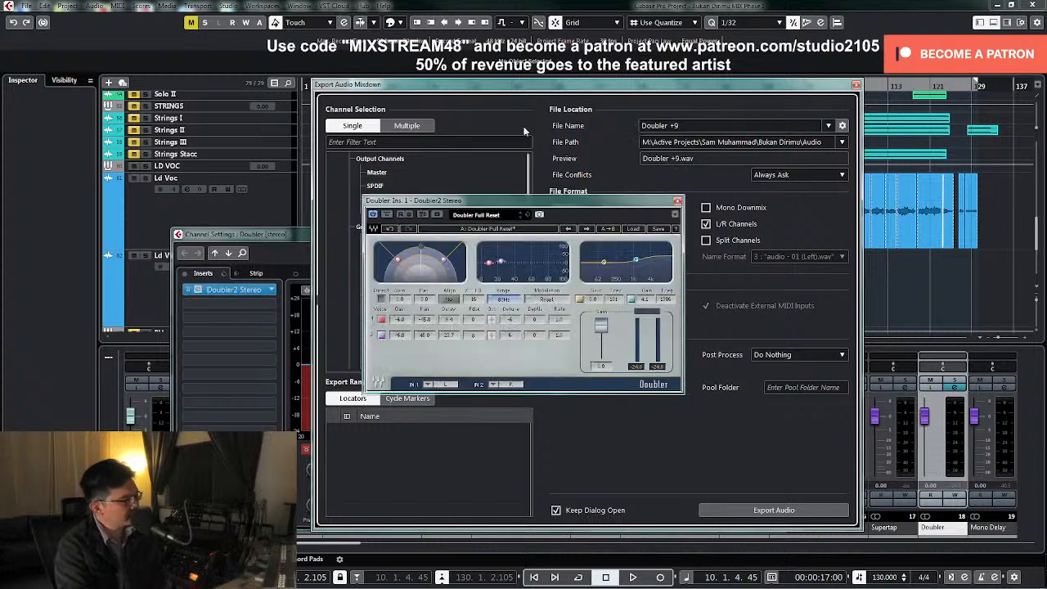
pyautogui.moveTo(514, 321); pyautogui.dragTo(514, 307)
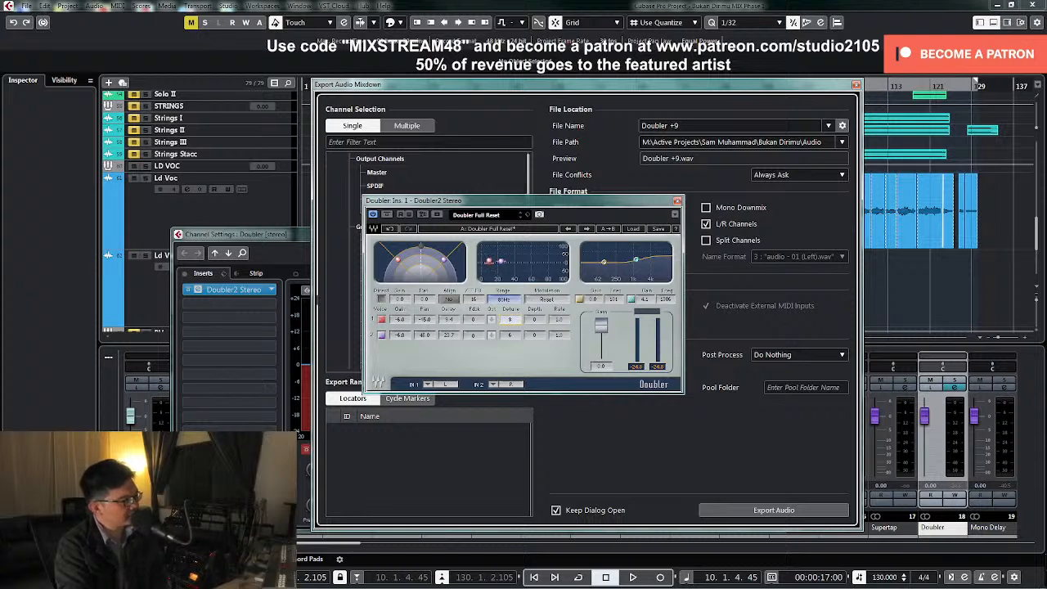
pyautogui.moveTo(516, 335); pyautogui.dragTo(515, 345)
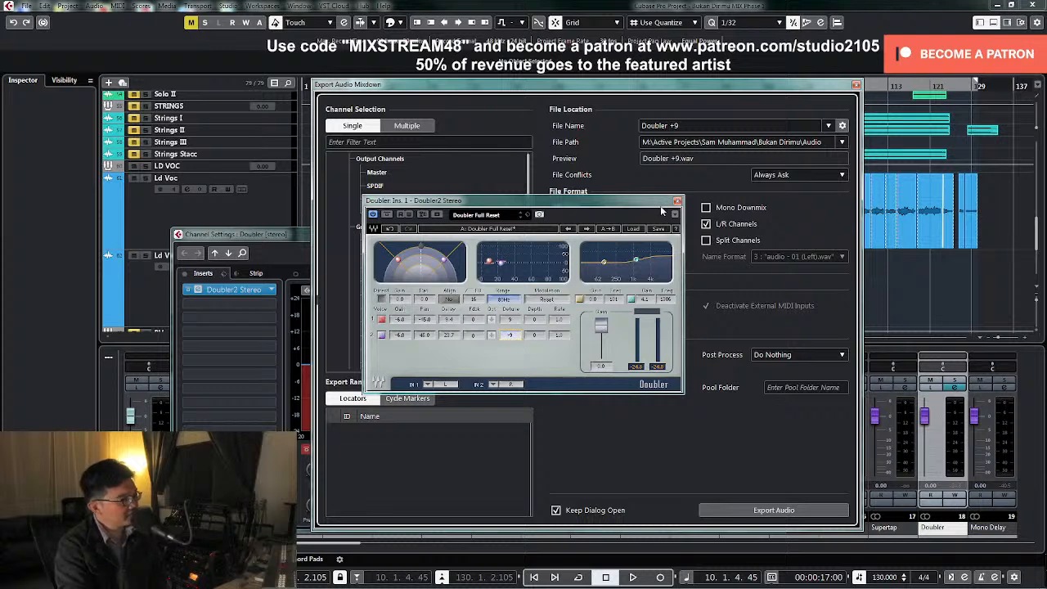
pyautogui.moveTo(649, 200); pyautogui.dragTo(615, 200)
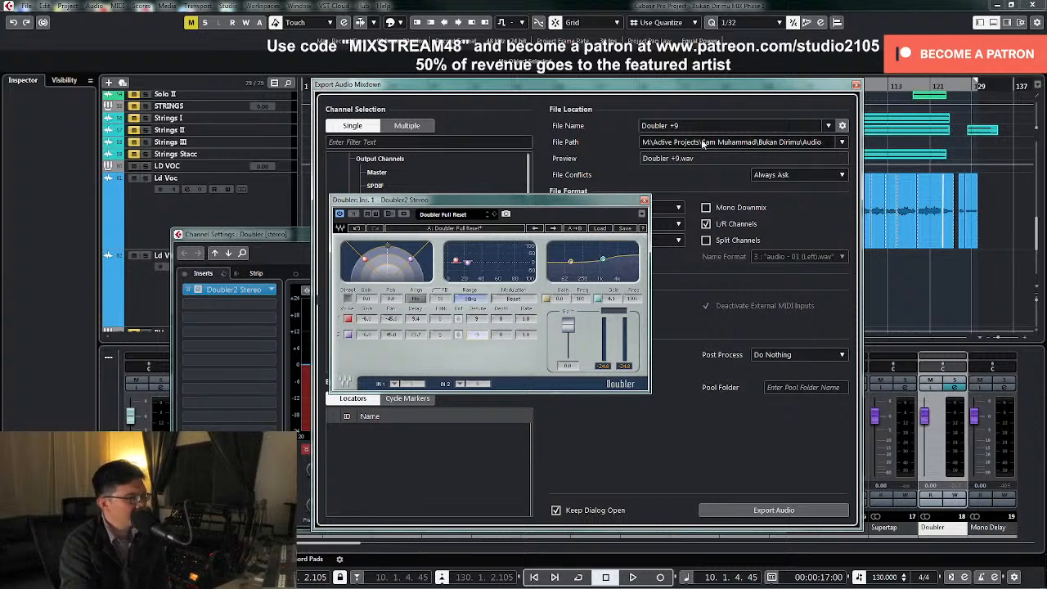
pyautogui.click(645, 201)
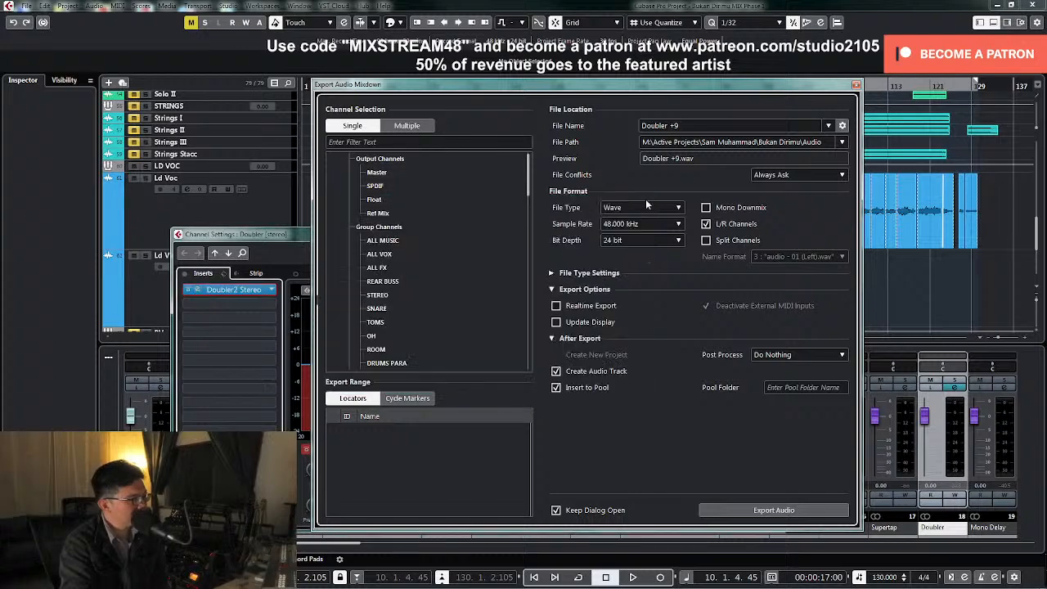
# Export the Doubler channel as "Doubler +9" to a new audio track and close the export dialog
pyautogui.moveTo(709, 91); pyautogui.dragTo(788, 131)
pyautogui.moveTo(364, 236); pyautogui.dragTo(325, 155)
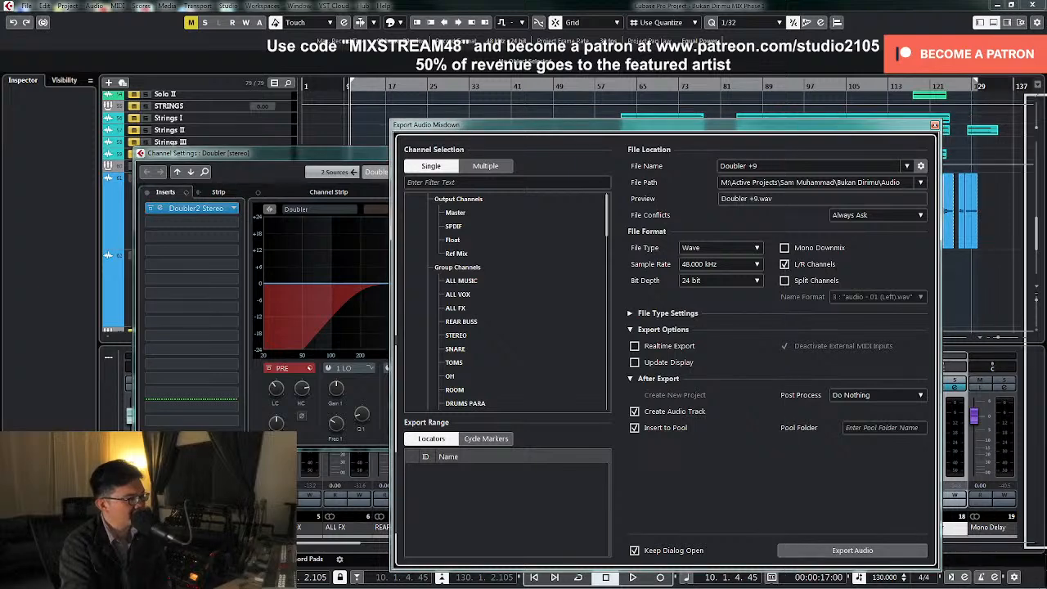
pyautogui.click(935, 125)
pyautogui.click(739, 153)
pyautogui.scroll(-3, 851, 313)
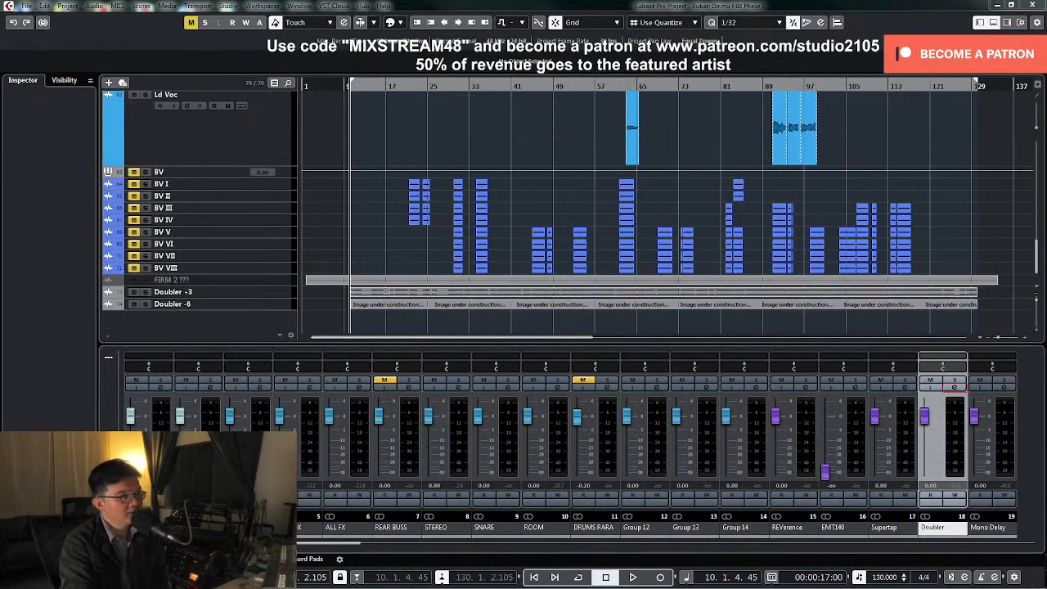
pyautogui.hotkey('ctrl', 'shift', 'e')
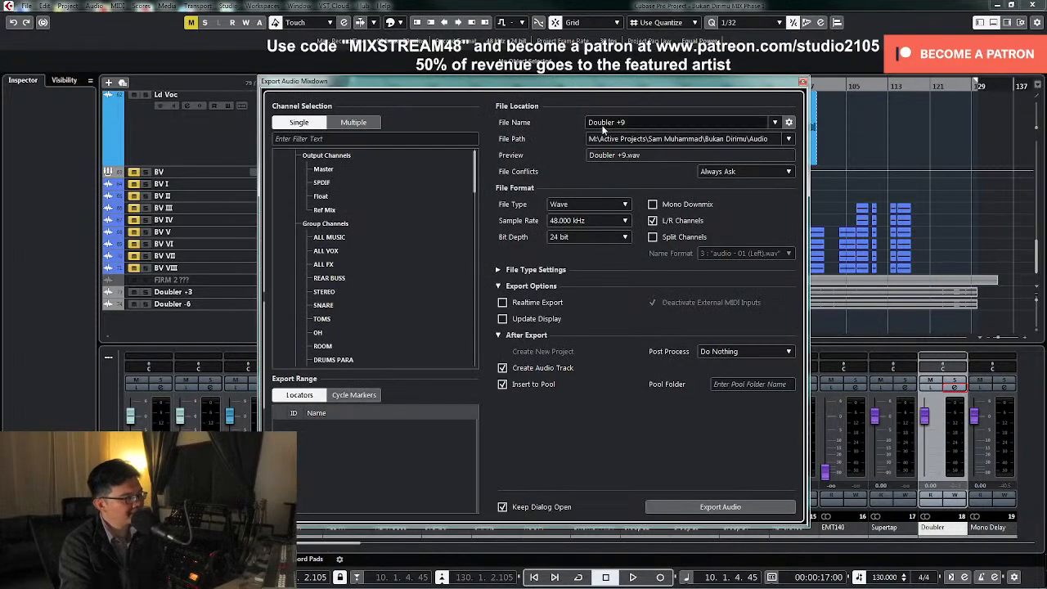
pyautogui.click(719, 507)
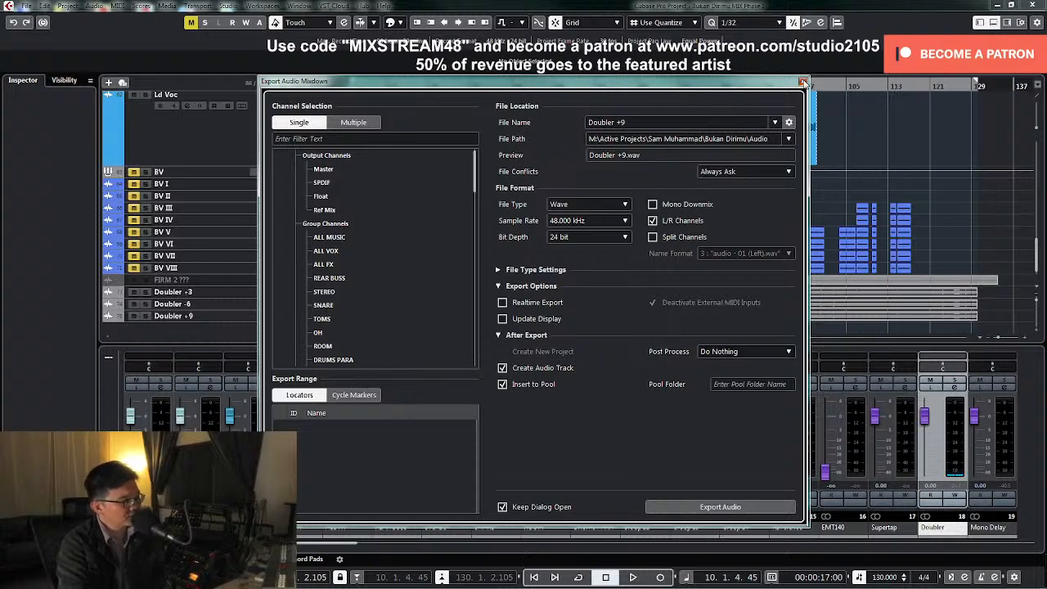
pyautogui.click(803, 82)
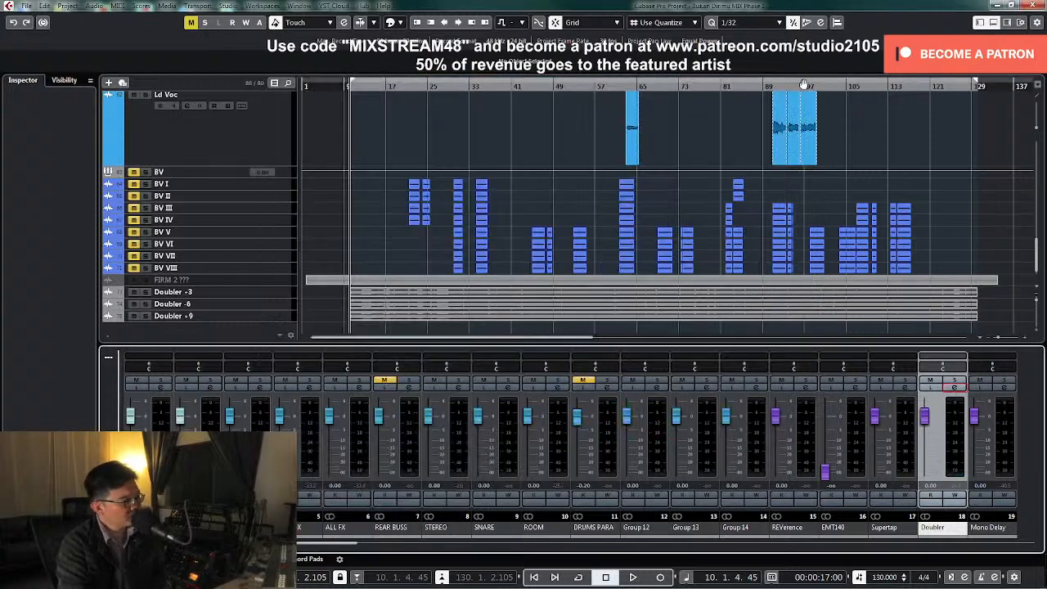
# Set the Doubler channel's Doubler2 detune to -12 for voice 1 and 12 for voice 2, and close the plug-in and channel settings
pyautogui.click(954, 389)
pyautogui.click(201, 208)
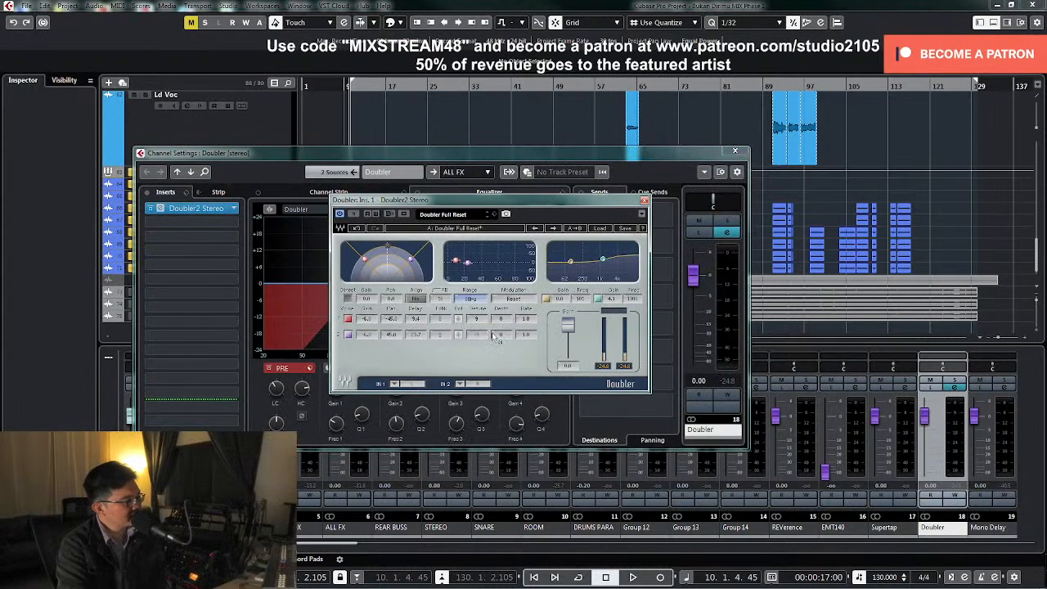
pyautogui.moveTo(483, 324); pyautogui.dragTo(483, 347)
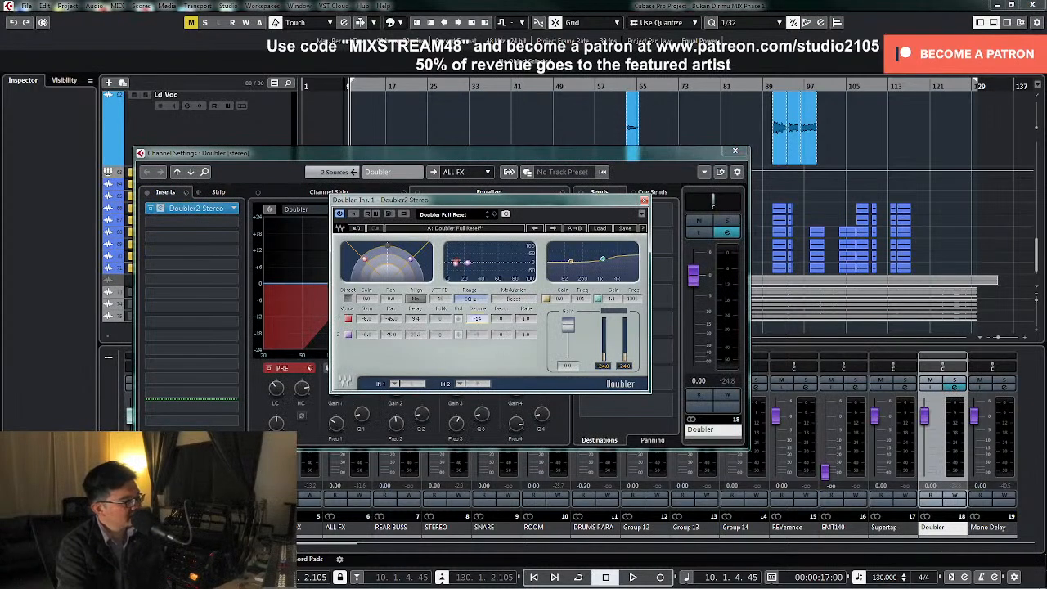
pyautogui.click(480, 334)
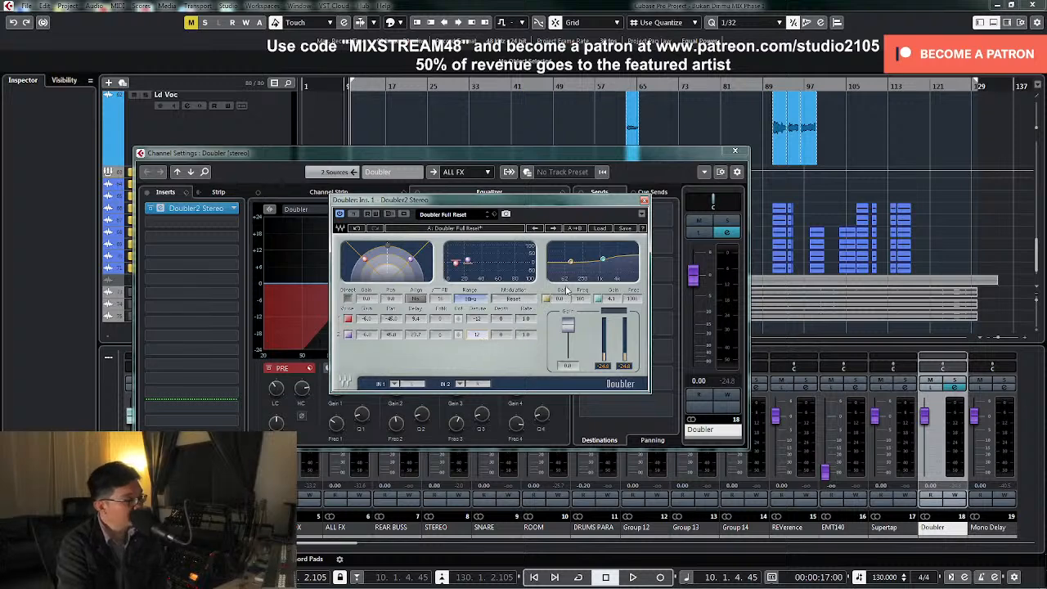
pyautogui.click(645, 200)
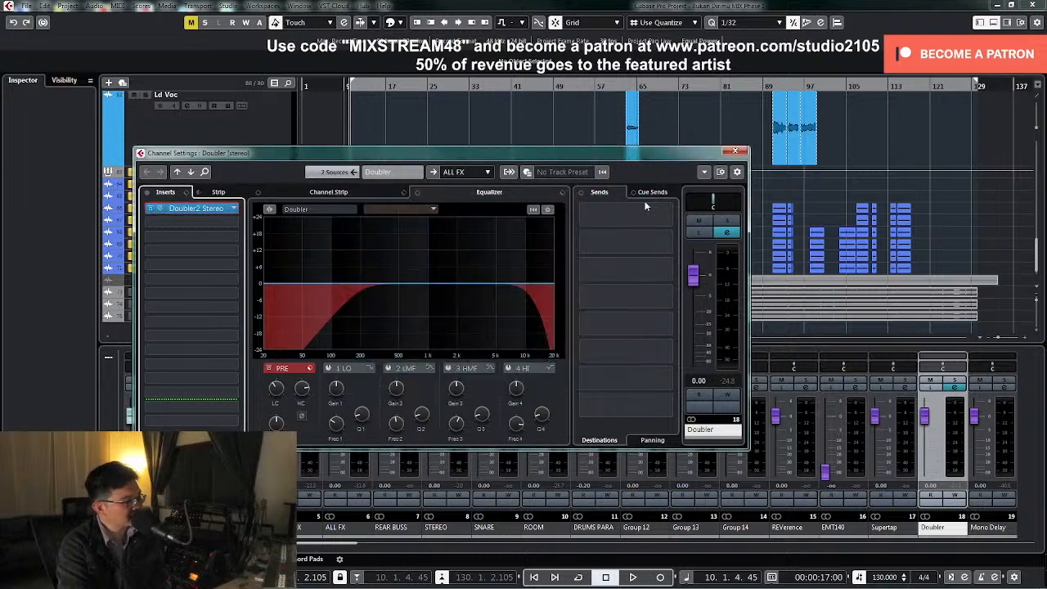
pyautogui.click(733, 152)
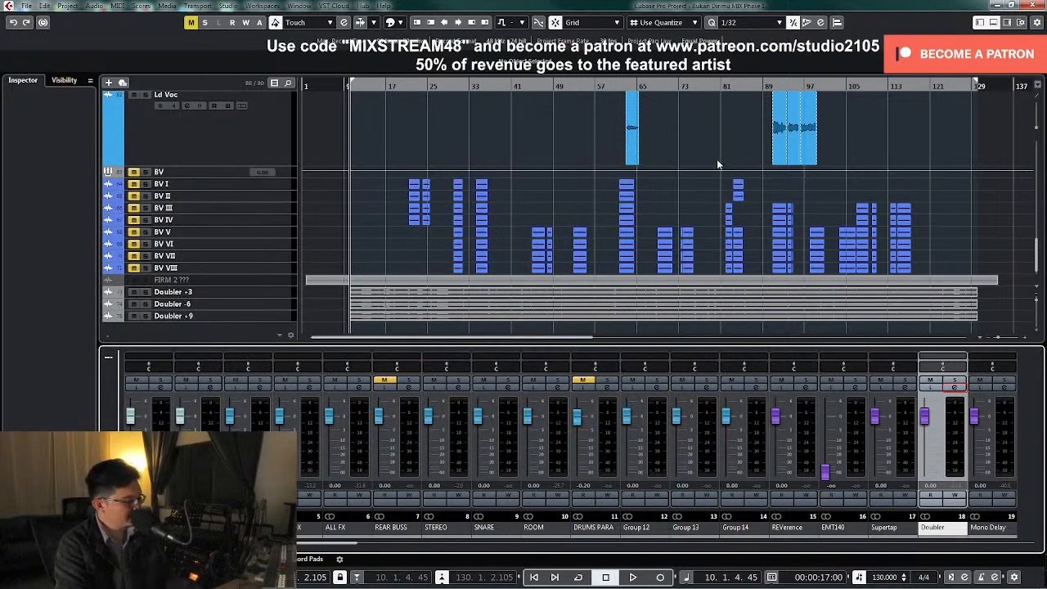
# Export a fourth mixdown of the Doubler channel under the file name "Doubler -12" and close the export dialog
pyautogui.hotkey('ctrl', 'shift', 'e')
pyautogui.click(627, 124)
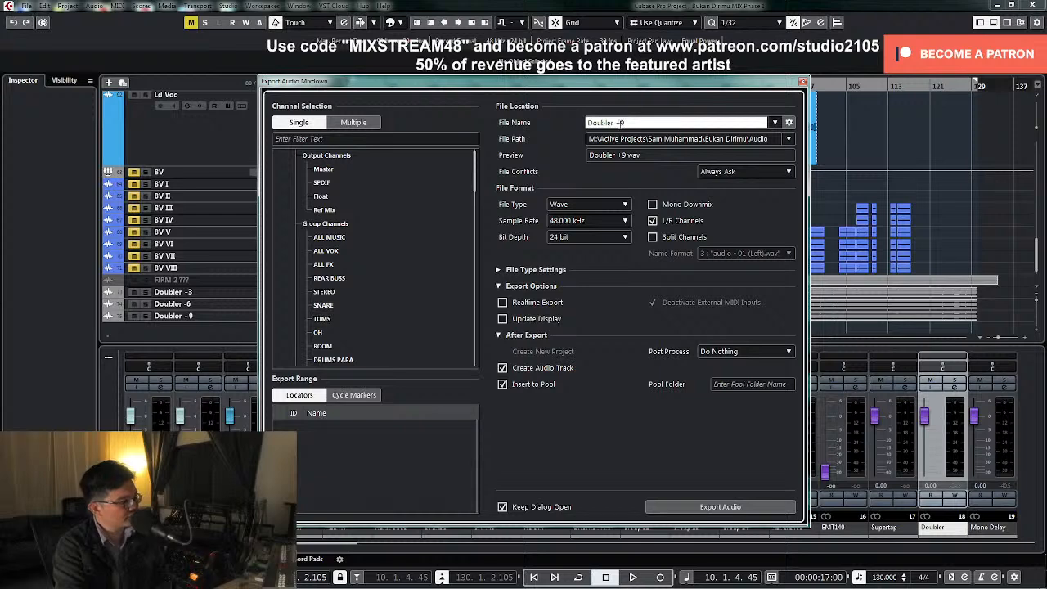
pyautogui.press('BackSpace')
pyautogui.press('BackSpace')
pyautogui.write('-12')
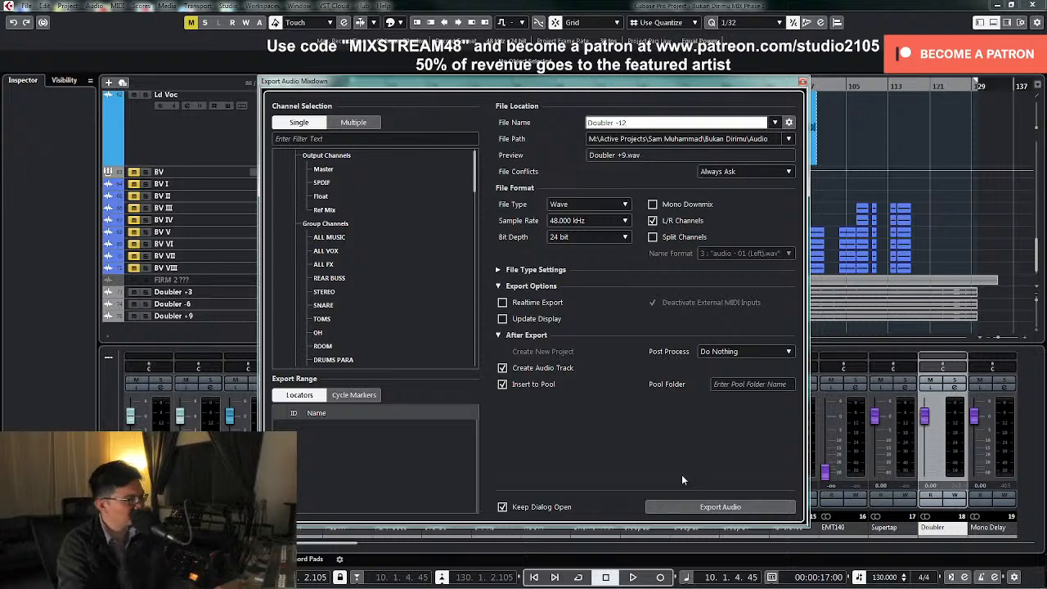
pyautogui.scroll(-10, 351, 336)
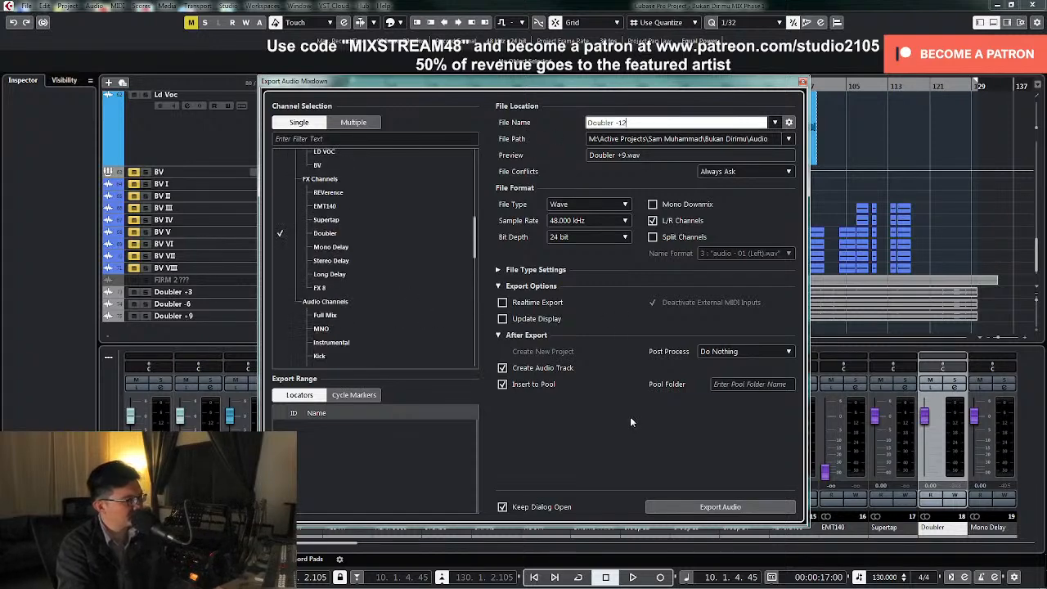
pyautogui.press('Return')
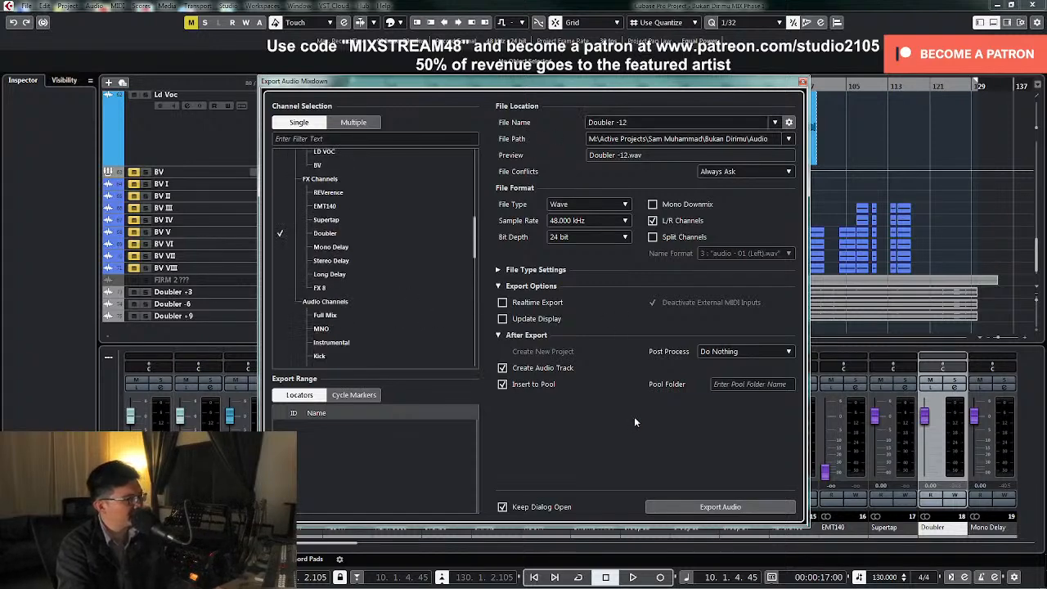
pyautogui.click(705, 508)
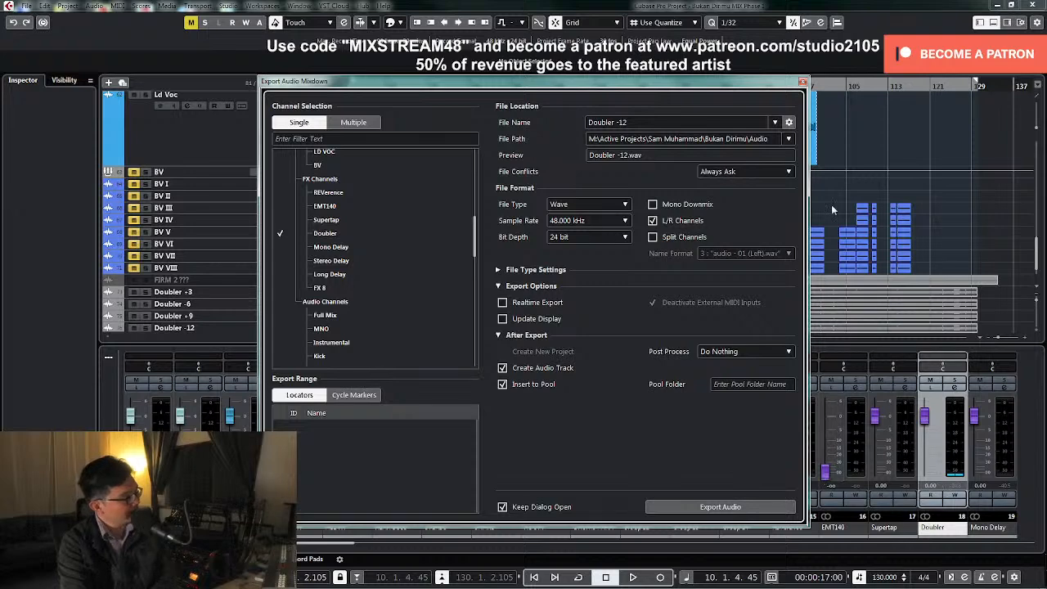
pyautogui.click(804, 83)
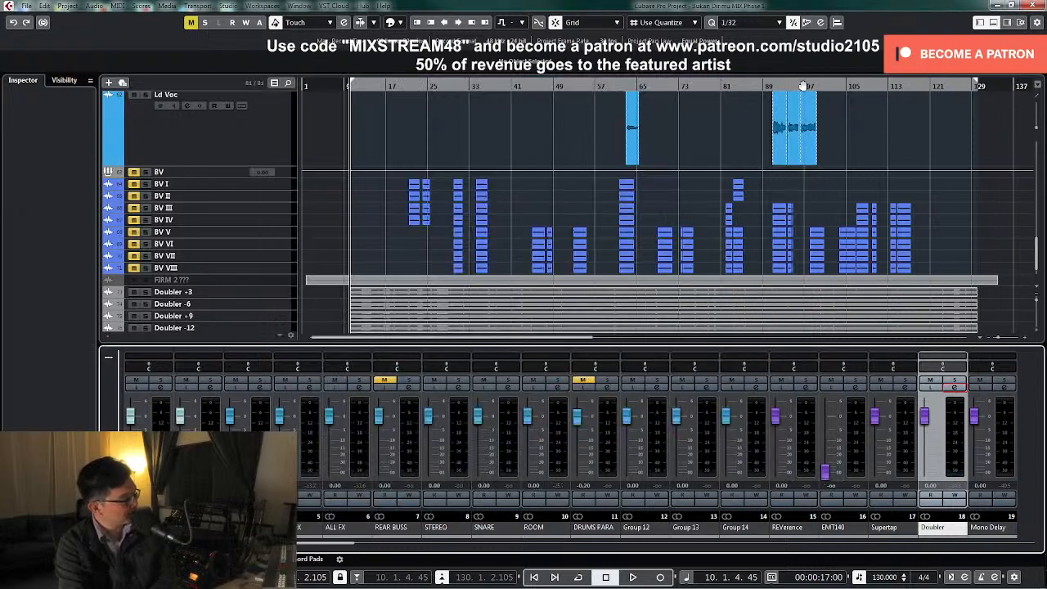
# Move the four printed Doubler tracks together to directly below the lead vocal tracks, above the BV group
pyautogui.scroll(-1, 402, 332)
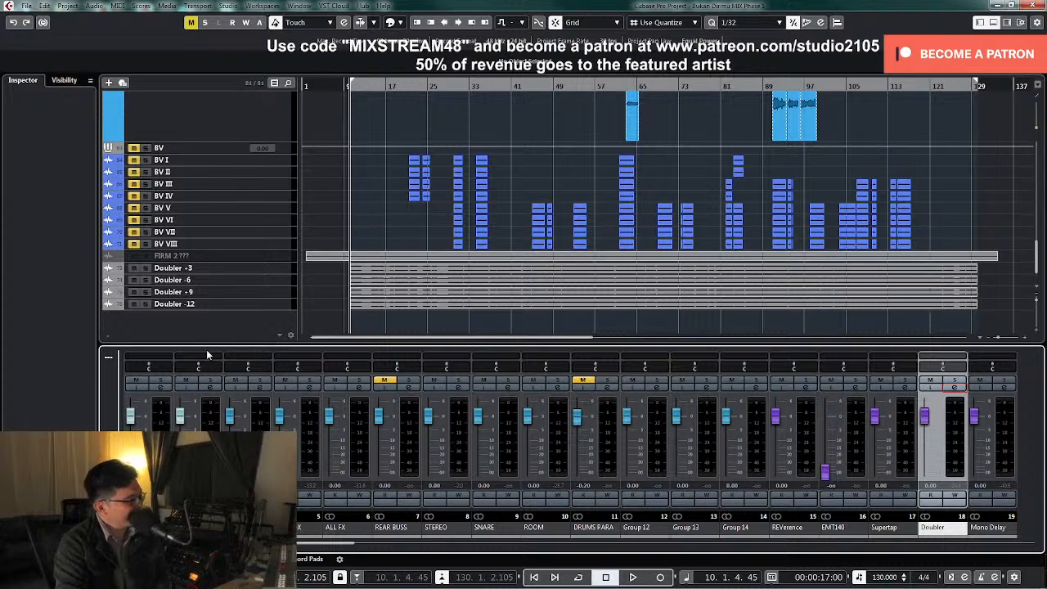
pyautogui.click(280, 300)
pyautogui.keyDown('shift'); pyautogui.click(262, 268); pyautogui.keyUp('shift')
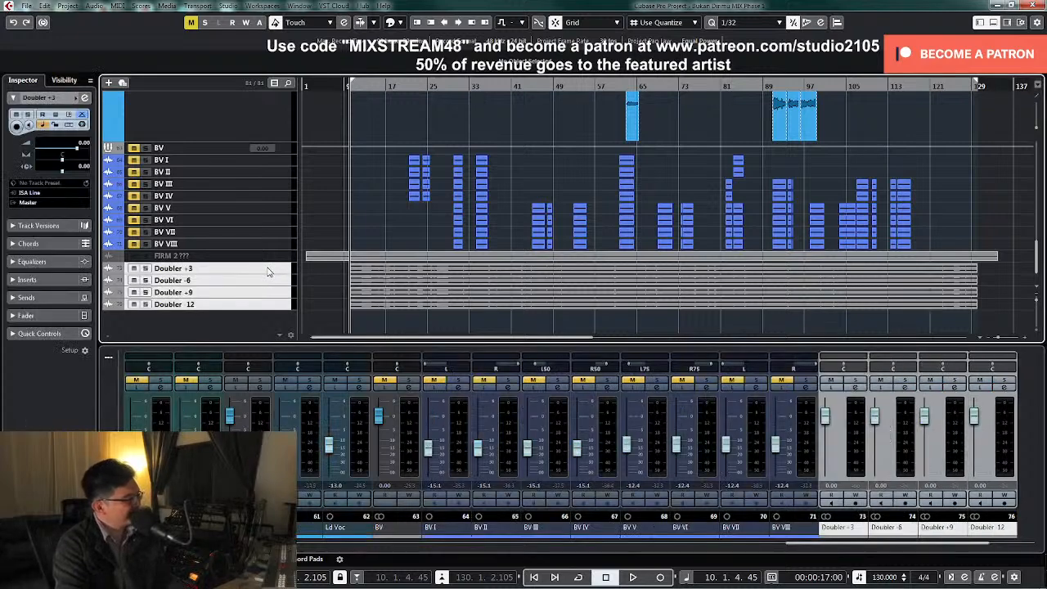
pyautogui.moveTo(262, 120); pyautogui.dragTo(261, 155)
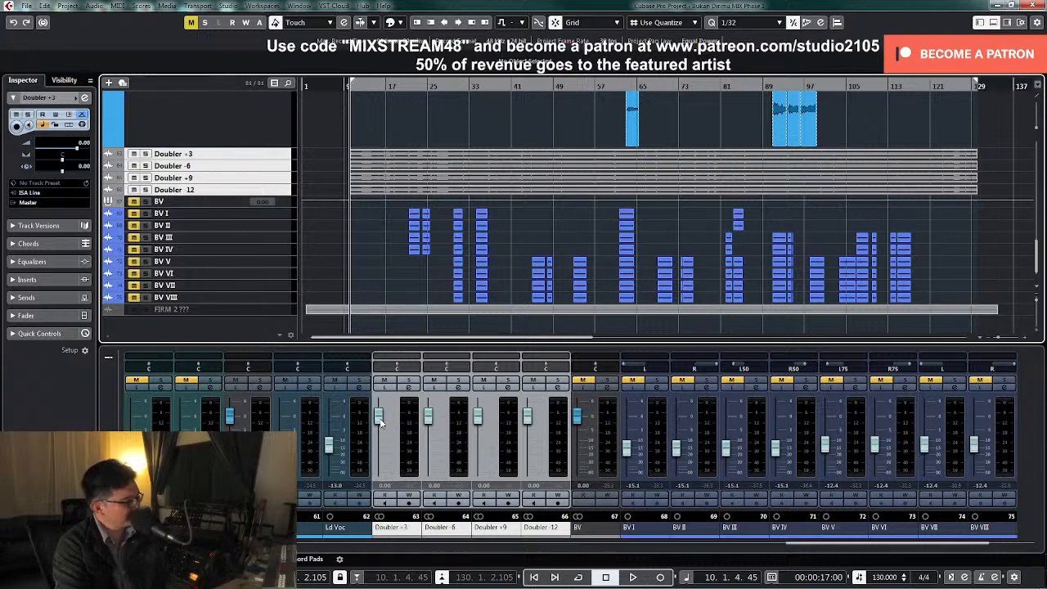
# Pull the faders of the four printed Doubler tracks fully down and route their outputs to the LD VOC group
pyautogui.click(408, 386)
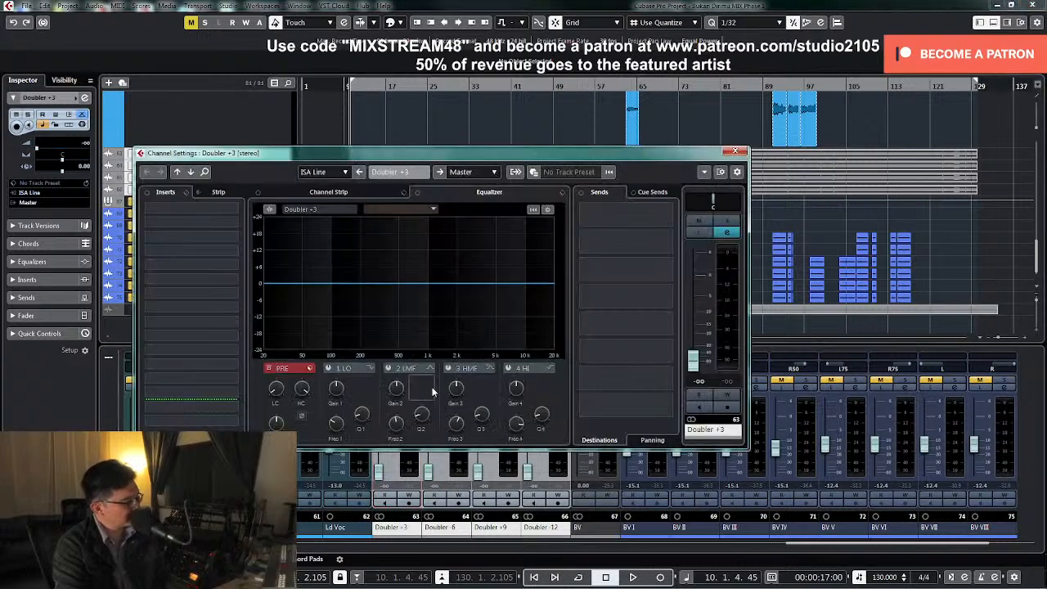
pyautogui.click(464, 173)
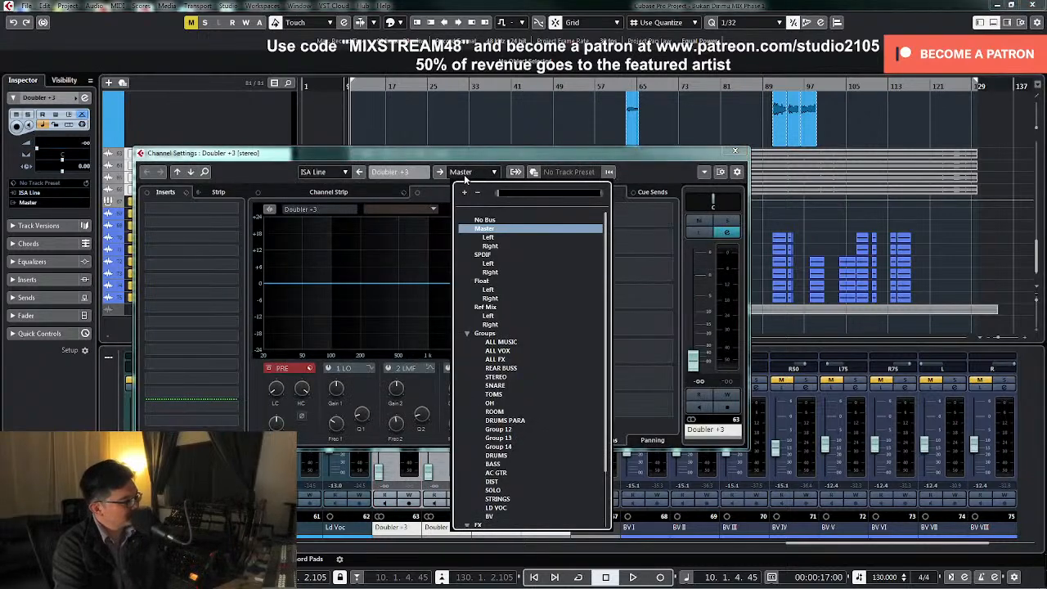
pyautogui.click(497, 508)
pyautogui.click(735, 152)
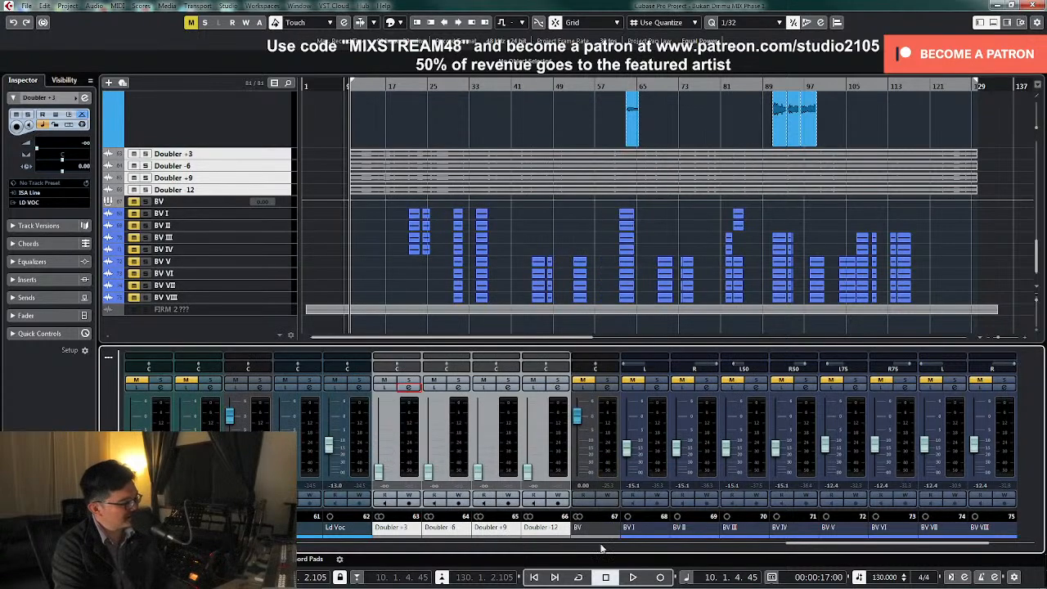
# Reactivate the bypassed inserts on the STEREO group channel and close its channel settings
pyautogui.moveTo(796, 547); pyautogui.dragTo(170, 553)
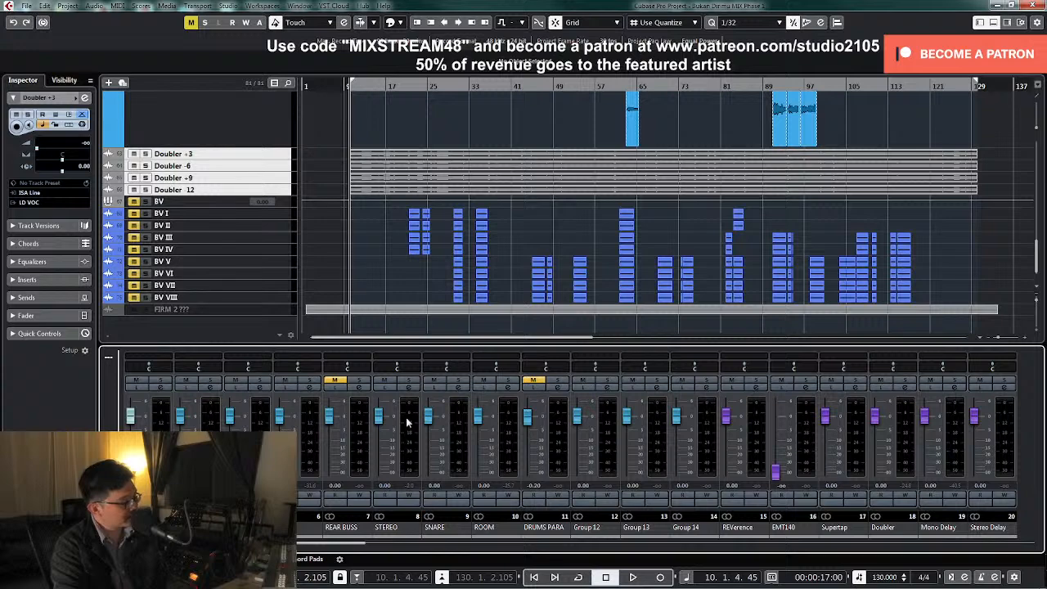
pyautogui.click(409, 391)
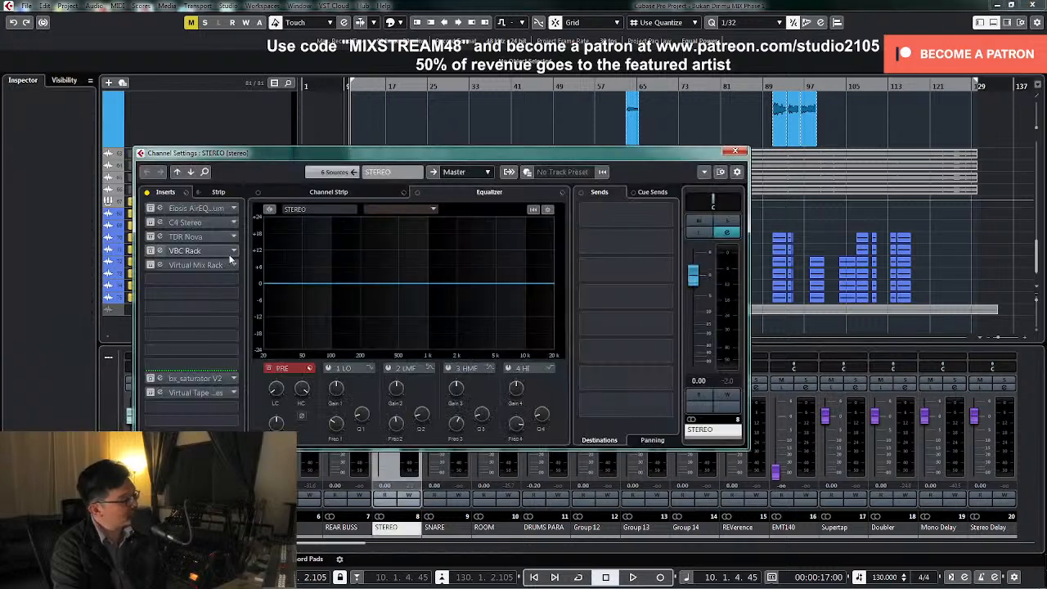
pyautogui.click(146, 194)
pyautogui.click(735, 152)
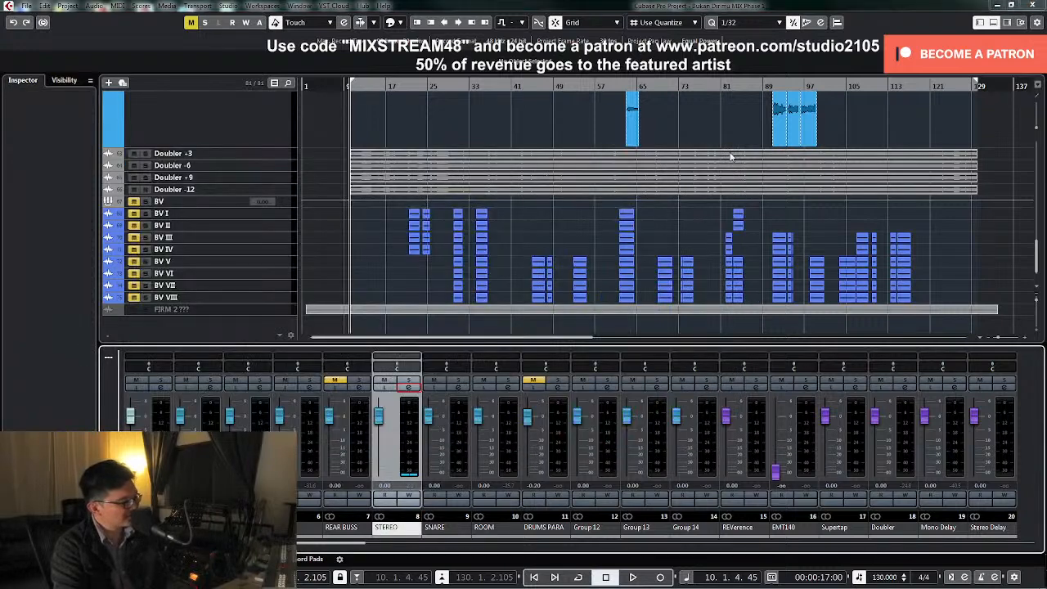
# Route the output of both Ld Voc tracks from the Doubler channel back to the LD VOC group
pyautogui.moveTo(280, 193); pyautogui.dragTo(281, 161)
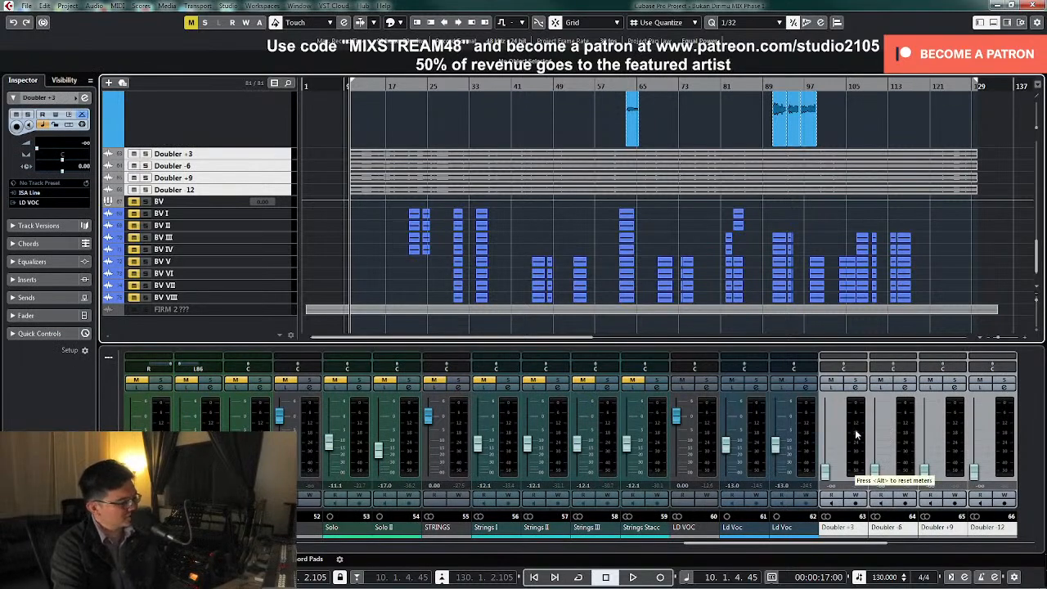
pyautogui.click(756, 450)
pyautogui.click(757, 385)
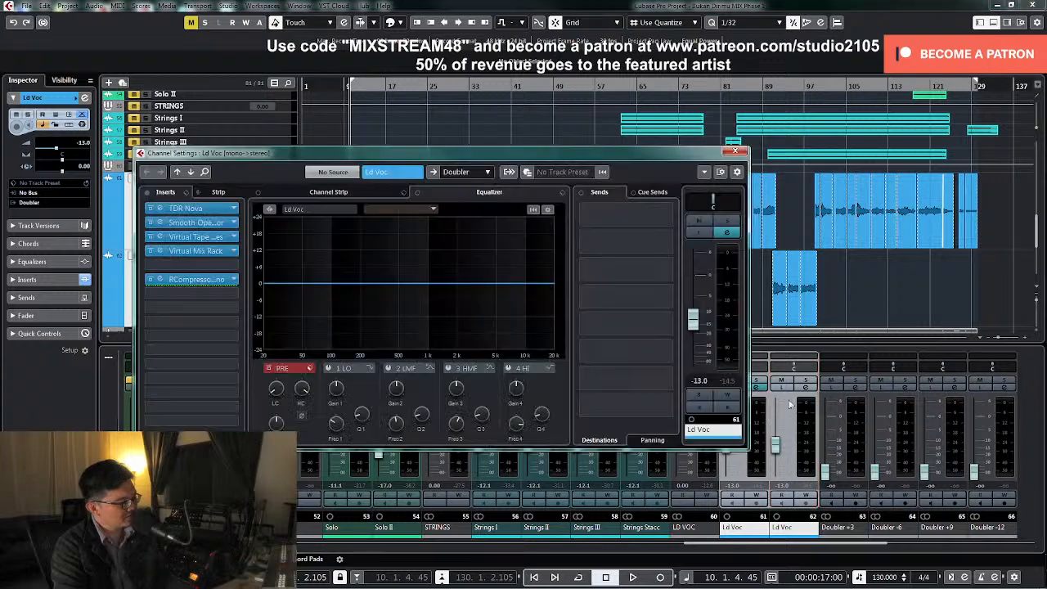
pyautogui.click(476, 172)
pyautogui.click(489, 436)
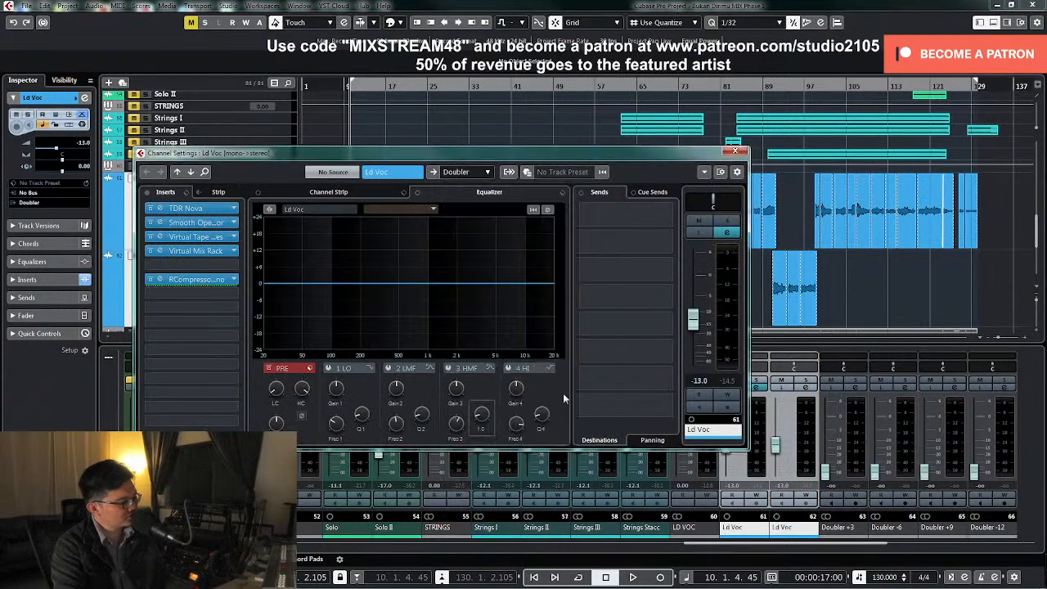
pyautogui.click(735, 150)
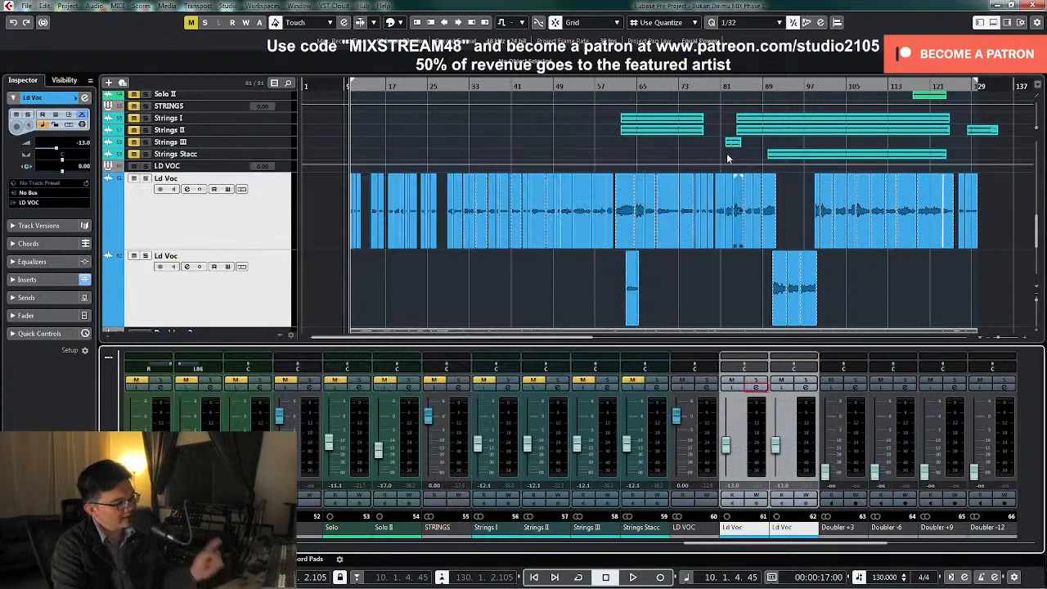
# Raise the faders of the four printed Doubler tracks to about -17.6 dB and solo these tracks
pyautogui.click(833, 473)
pyautogui.moveTo(833, 473); pyautogui.dragTo(826, 450)
pyautogui.click(855, 383)
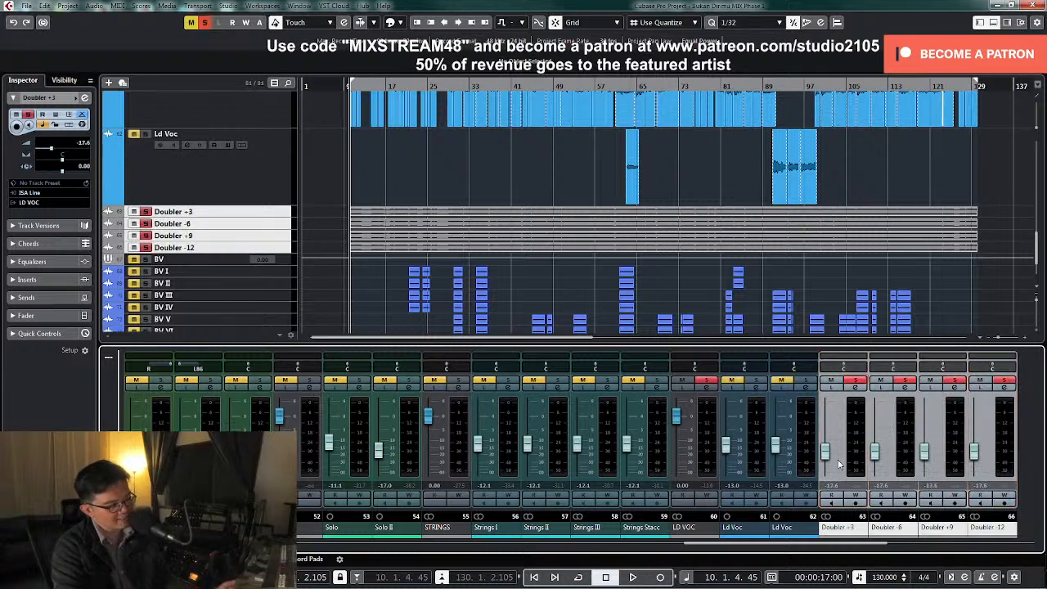
# Audition the four soloed Doubler tracks while raising their faders to -3.44 dB
pyautogui.press('space')
pyautogui.moveTo(825, 452); pyautogui.dragTo(836, 433)
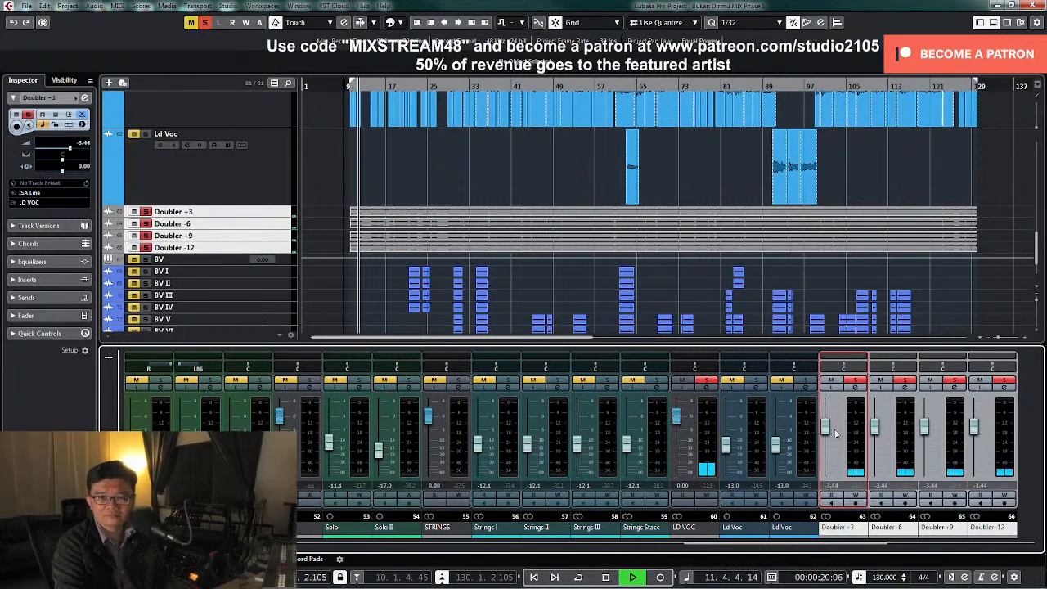
pyautogui.press('space')
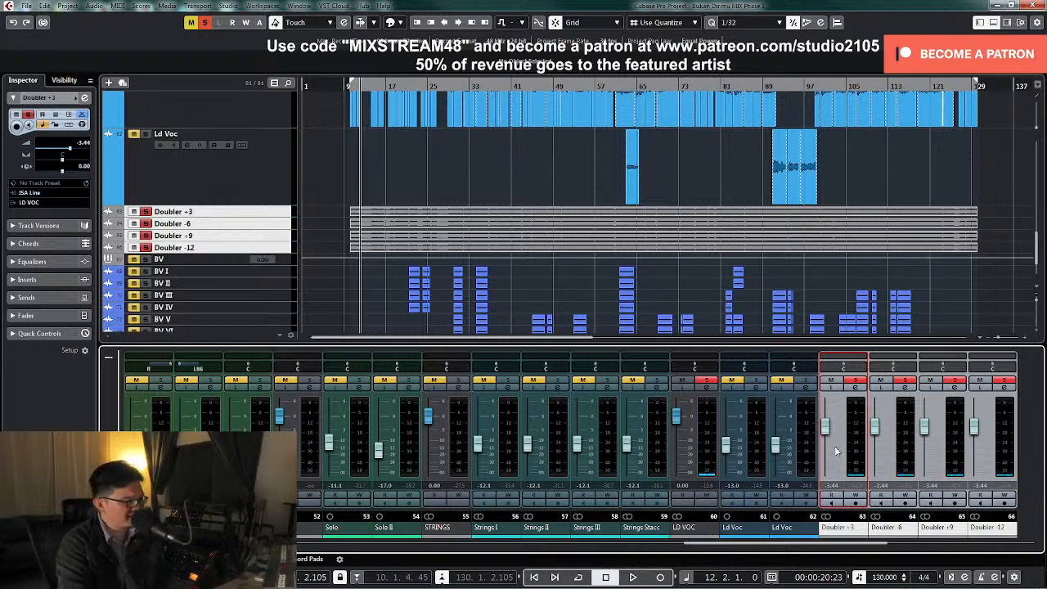
# Pull the faders of the four Doubler tracks fully down and unsolo each of them
pyautogui.moveTo(825, 432); pyautogui.dragTo(825, 474)
pyautogui.click(856, 381)
pyautogui.click(905, 381)
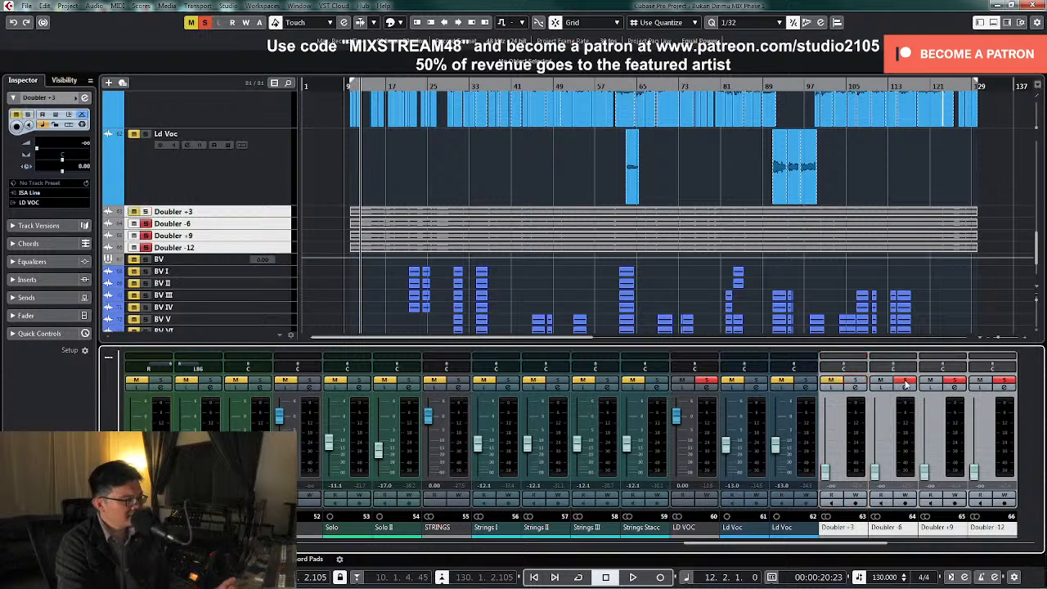
pyautogui.click(953, 381)
pyautogui.click(1005, 381)
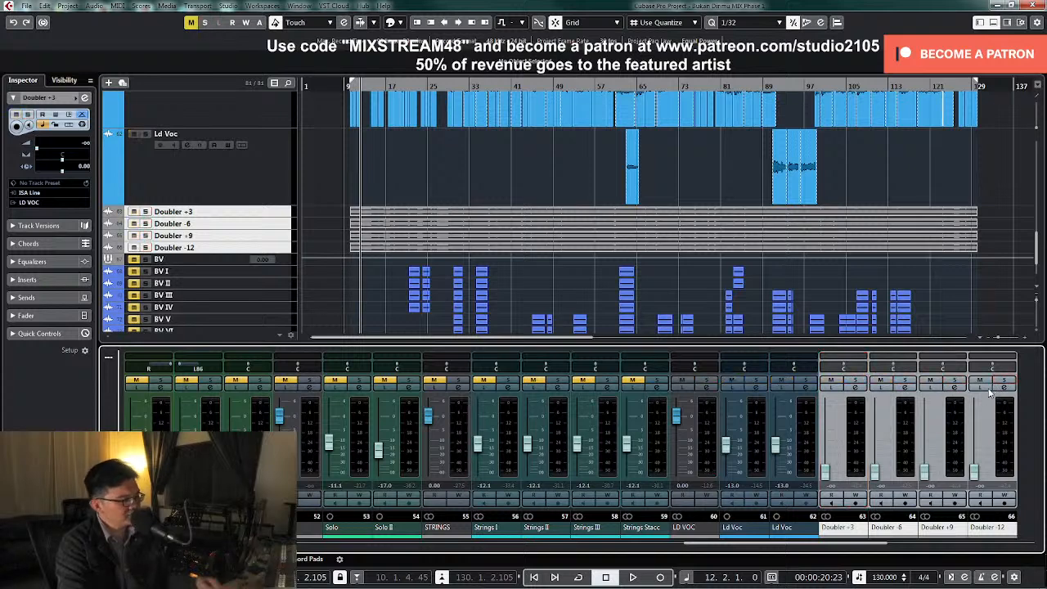
# Blend the four Doubler tracks under the lead vocal during playback, bringing their faders up to about -15.1 dB
pyautogui.press('space')
pyautogui.click(843, 473)
pyautogui.keyDown('shift'); pyautogui.click(1004, 472); pyautogui.keyUp('shift')
pyautogui.moveTo(824, 472); pyautogui.dragTo(833, 449)
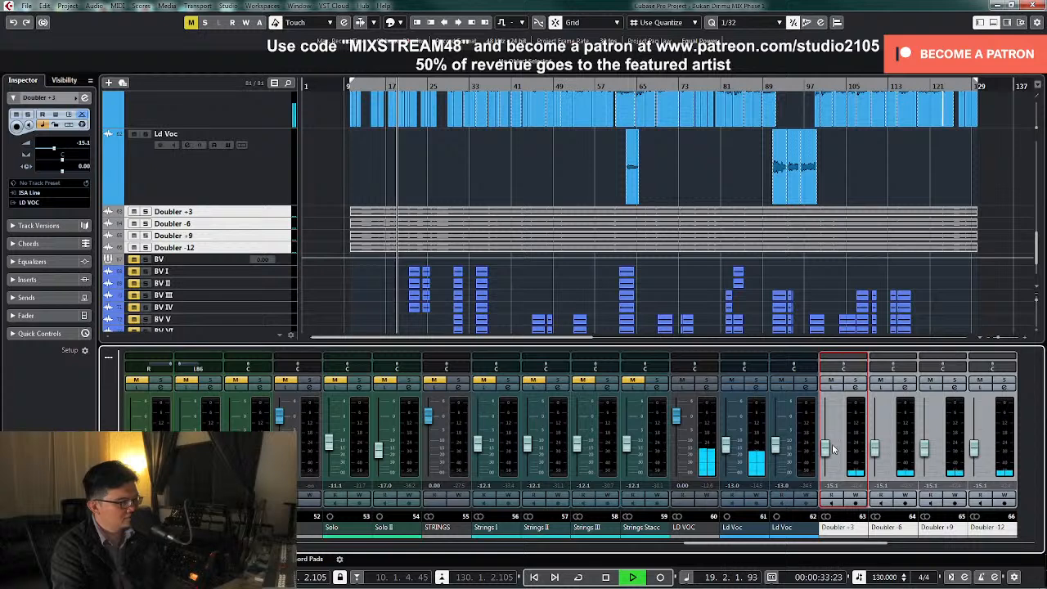
pyautogui.click(831, 381)
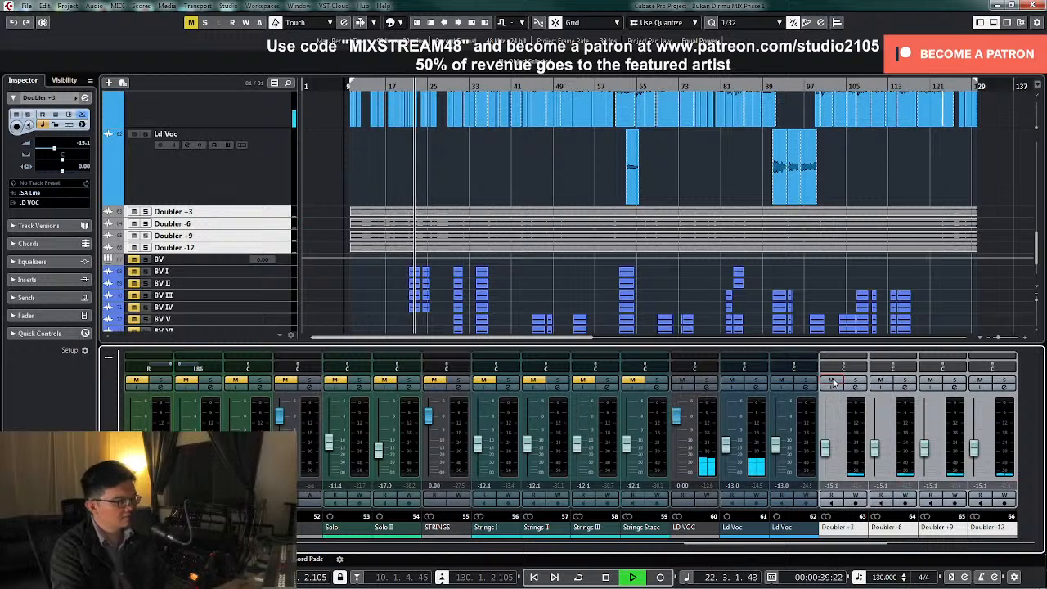
pyautogui.click(826, 448)
pyautogui.moveTo(828, 447); pyautogui.dragTo(828, 445)
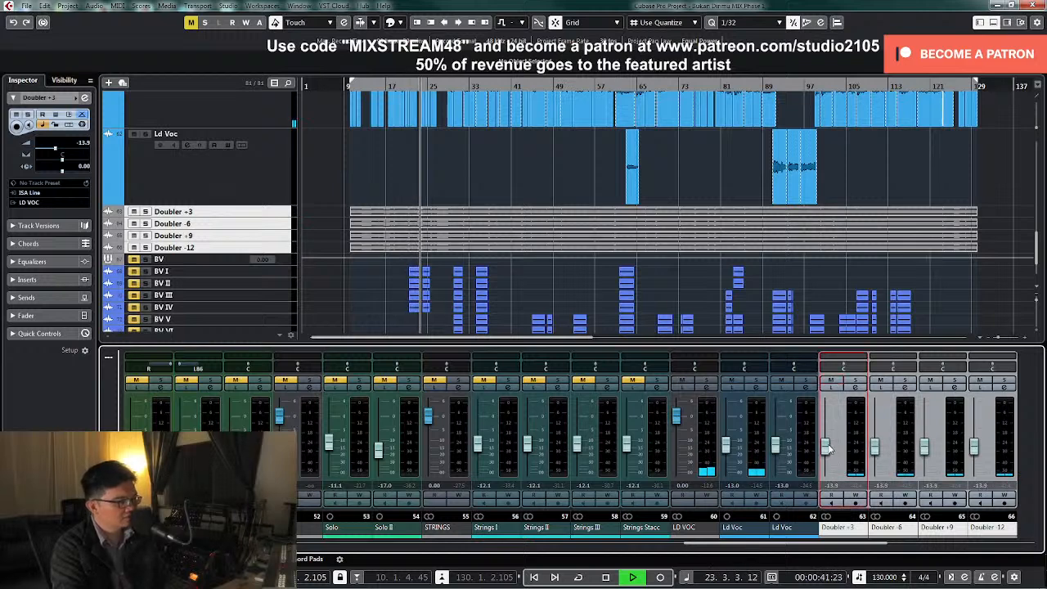
pyautogui.moveTo(828, 447); pyautogui.dragTo(833, 451)
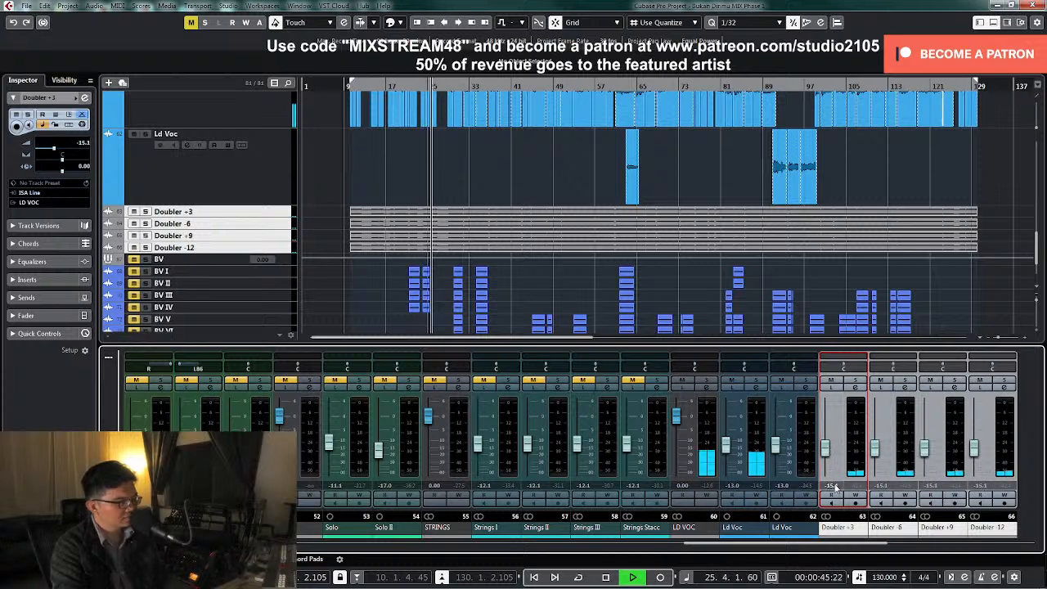
# Stop playback and set the Doubler +3 fader to exactly -15 dB
pyautogui.press('space')
pyautogui.click(831, 486)
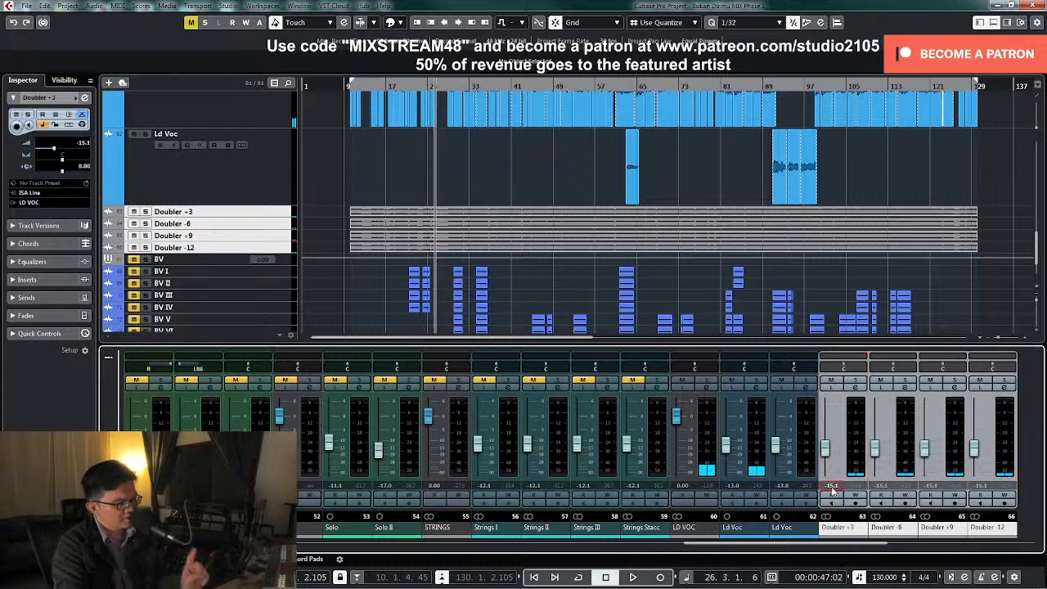
pyautogui.write('-15')
pyautogui.press('Return')
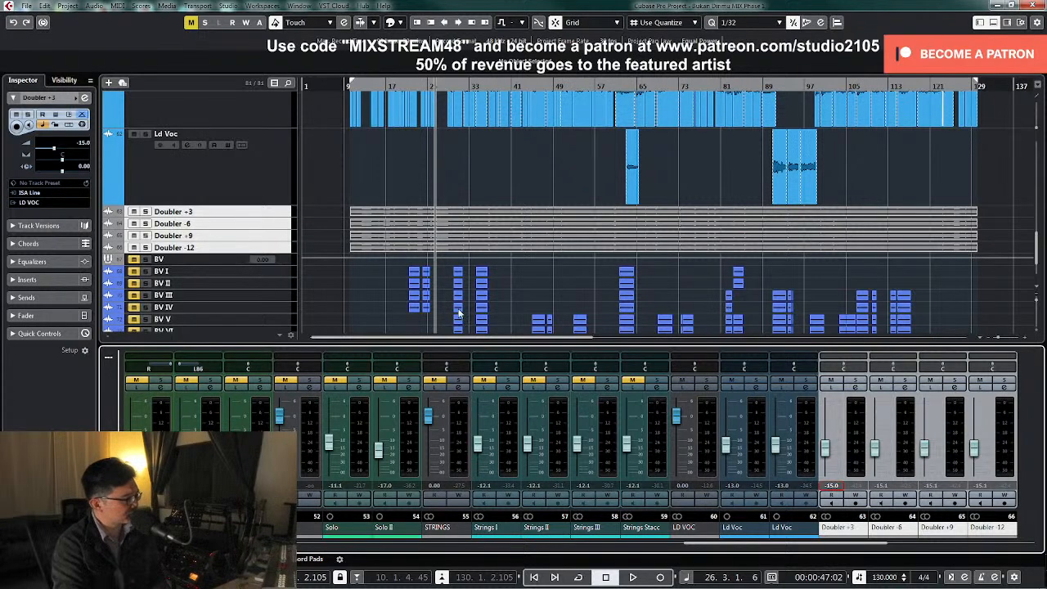
# Enlarge the four Doubler tracks in the arrangement and move the playhead to about bar 29
pyautogui.click(278, 248)
pyautogui.keyDown('shift'); pyautogui.click(278, 214); pyautogui.keyUp('shift')
pyautogui.hotkey('ctrl', 'Down')
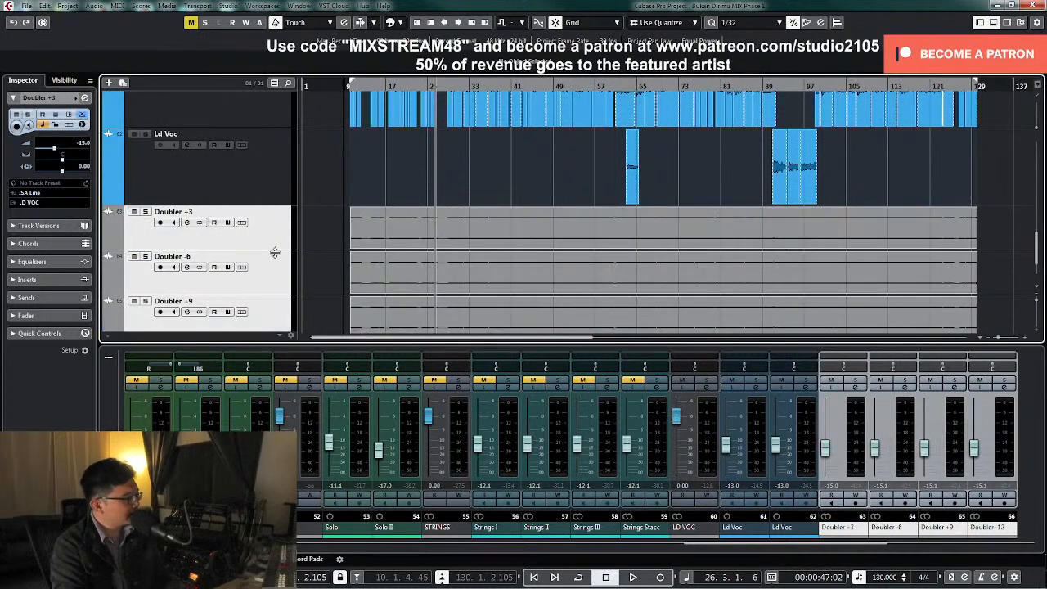
pyautogui.click(449, 90)
pyautogui.scroll(-1, 576, 219)
# Solo the Doubler +3 track and roll off its low end with the low-cut filter of its channel EQ
pyautogui.click(855, 381)
pyautogui.click(855, 389)
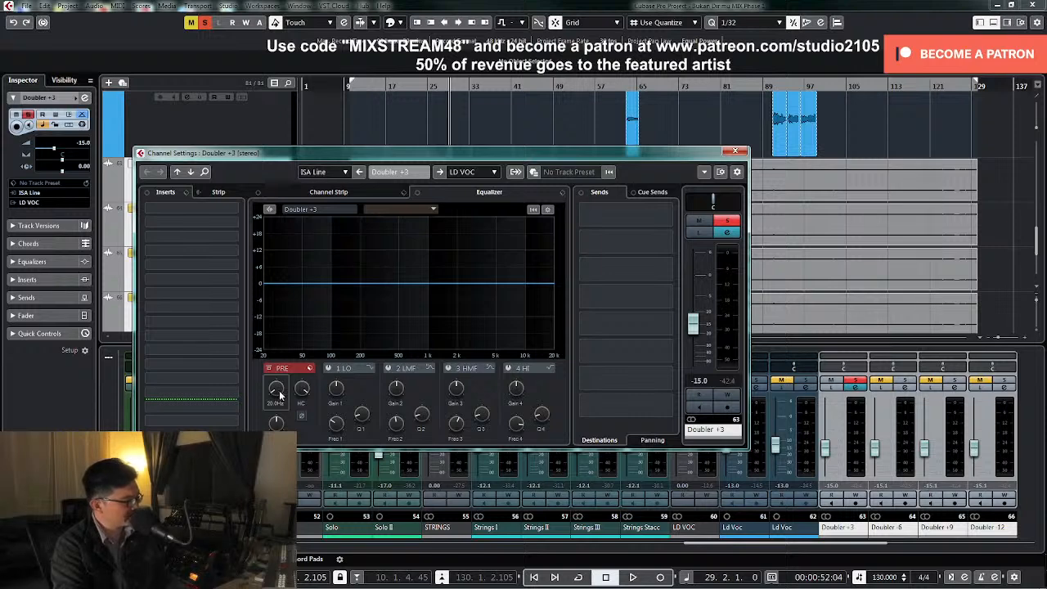
pyautogui.press('space')
pyautogui.moveTo(276, 395); pyautogui.dragTo(284, 362)
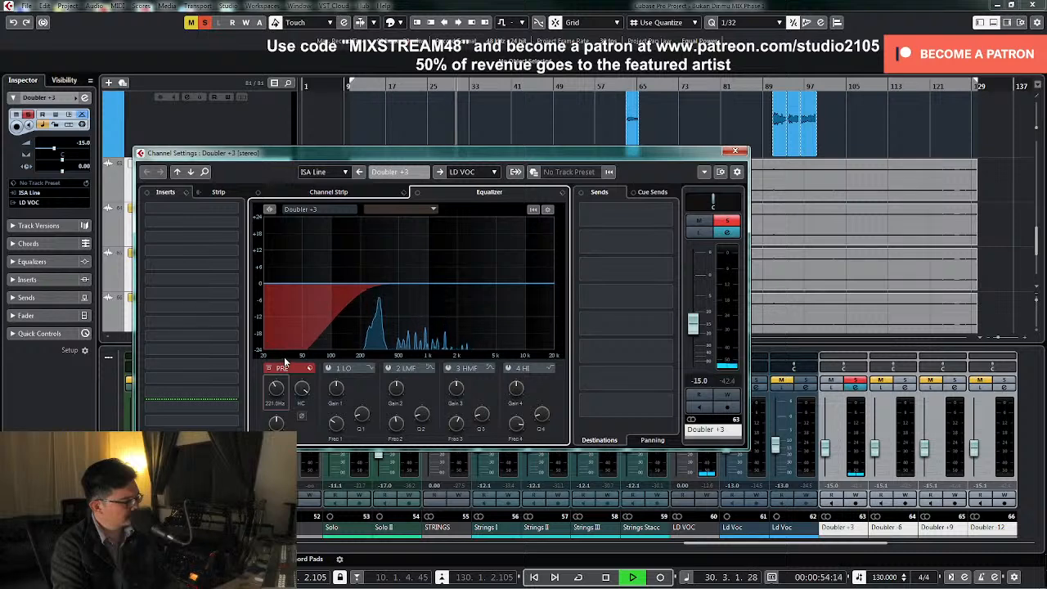
pyautogui.press('space')
pyautogui.moveTo(277, 399); pyautogui.dragTo(278, 390)
pyautogui.press('space')
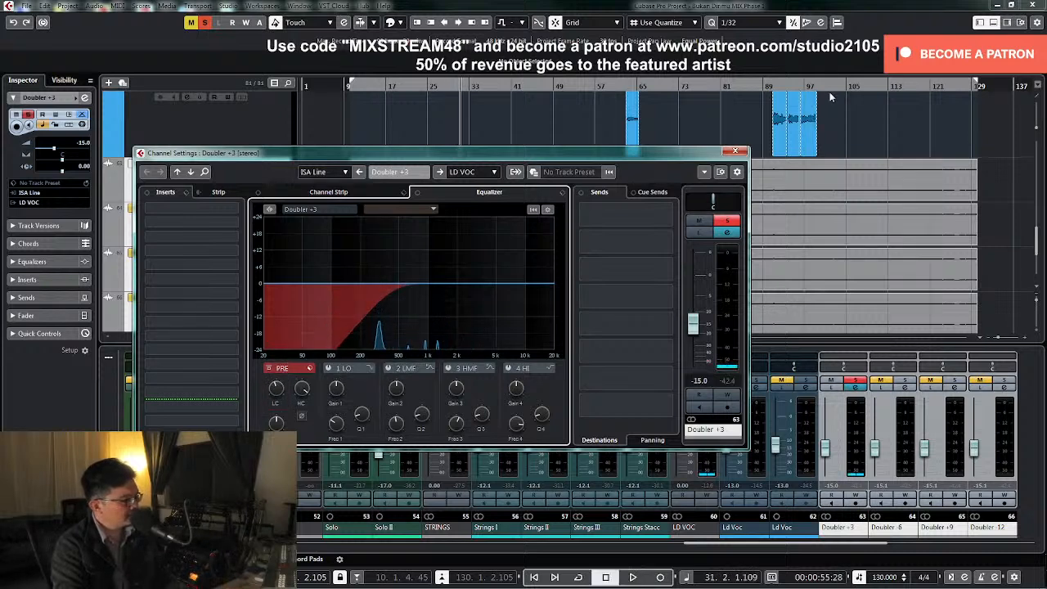
# Play the soloed Doubler +3 track from about bar 90 and reopen its channel settings
pyautogui.click(823, 85)
pyautogui.press('l')
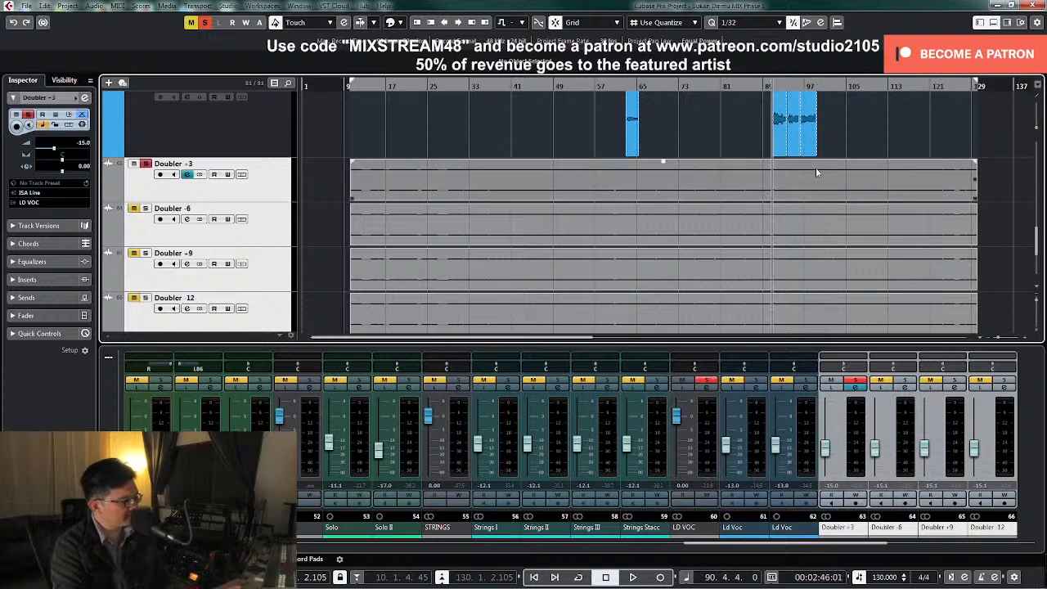
pyautogui.press('space')
pyautogui.click(855, 387)
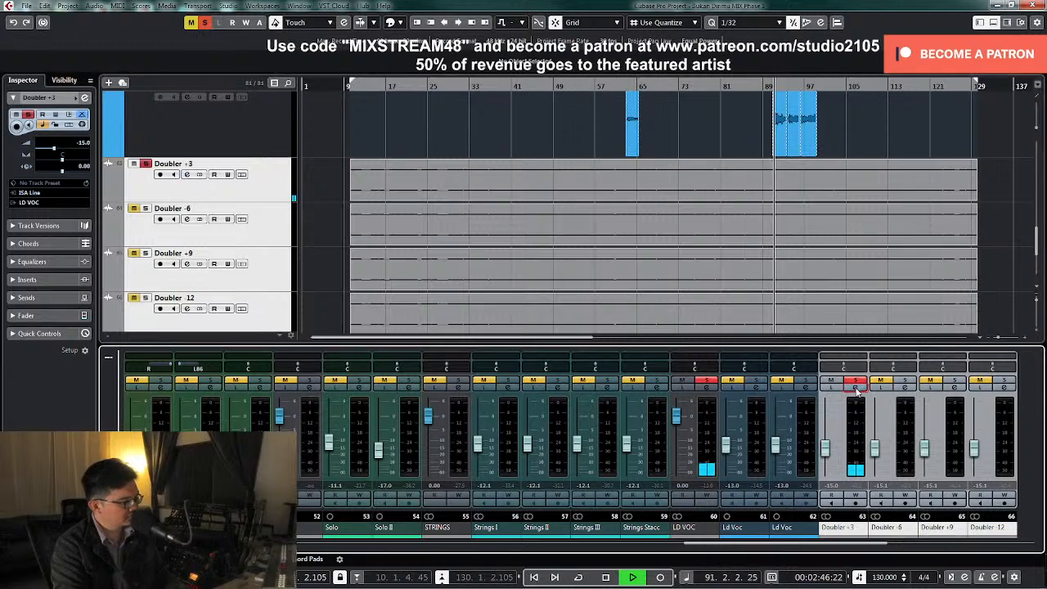
pyautogui.click(855, 388)
pyautogui.click(855, 388)
pyautogui.click(855, 388)
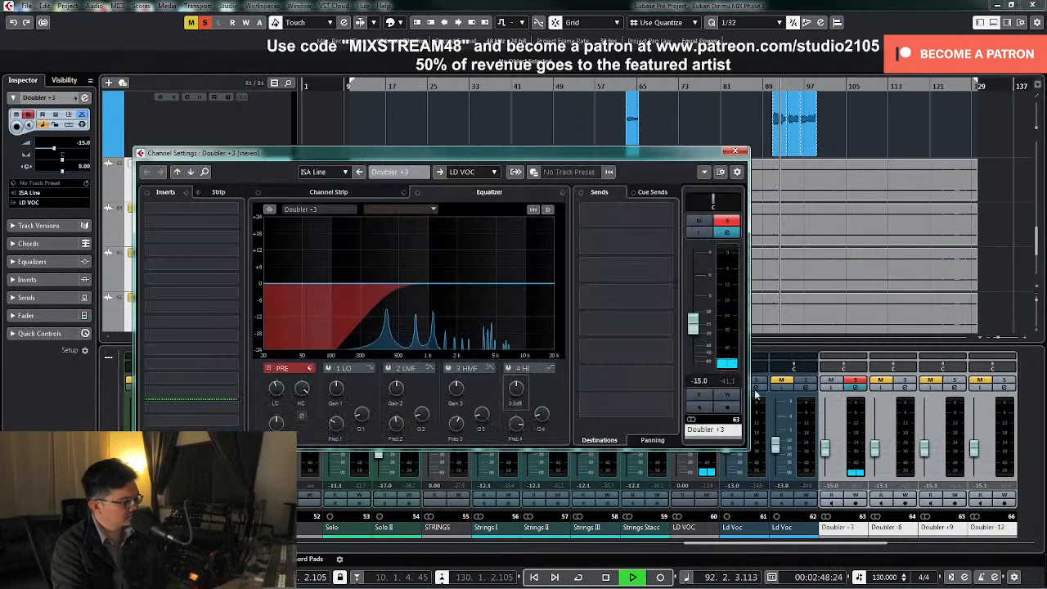
# Sweep Doubler +3's LMF band with a narrow boost, and cut about 4.3 dB around 1 kHz with a Q of 1.7
pyautogui.click(389, 368)
pyautogui.moveTo(422, 414); pyautogui.dragTo(463, 248)
pyautogui.moveTo(419, 283); pyautogui.dragTo(426, 234)
pyautogui.press('space')
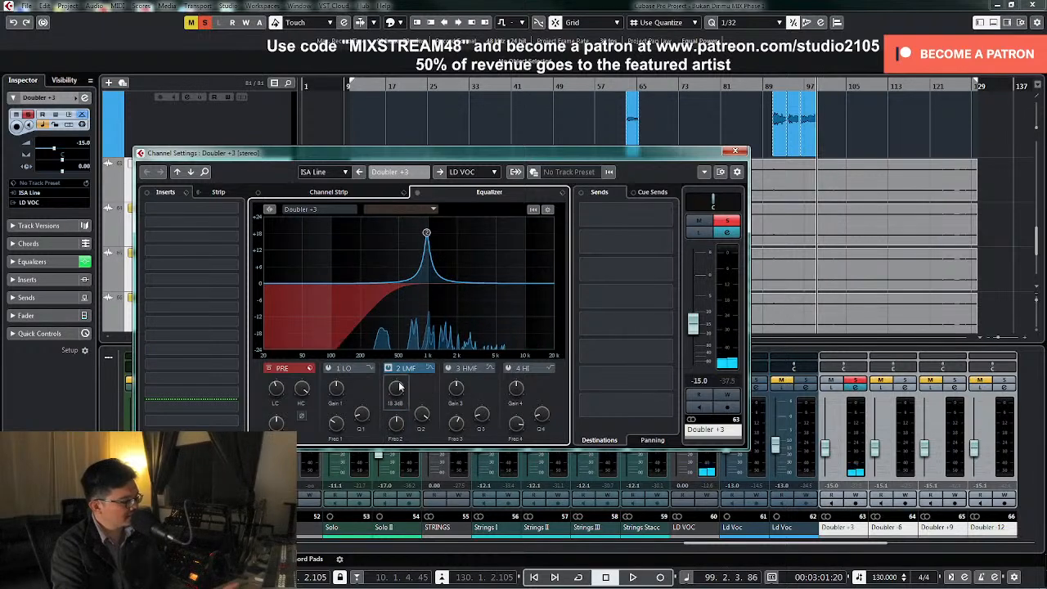
pyautogui.moveTo(395, 396); pyautogui.dragTo(389, 431)
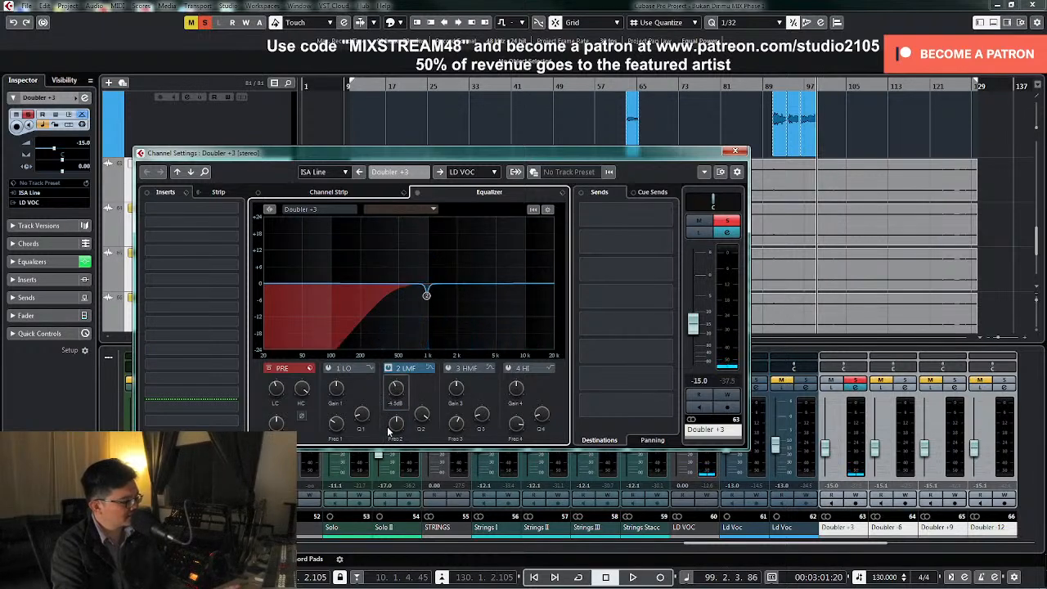
pyautogui.moveTo(419, 418); pyautogui.dragTo(423, 443)
pyautogui.press('space')
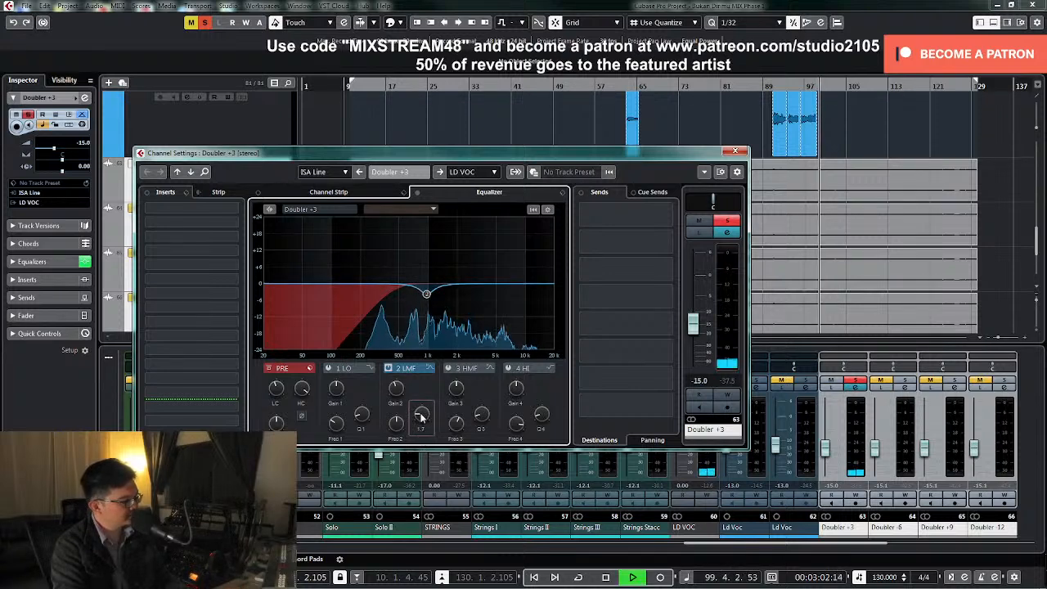
# Enable Doubler +3's HMF band, sweep it with a narrow boost, and cut about 6.6 dB around 6 kHz
pyautogui.click(448, 368)
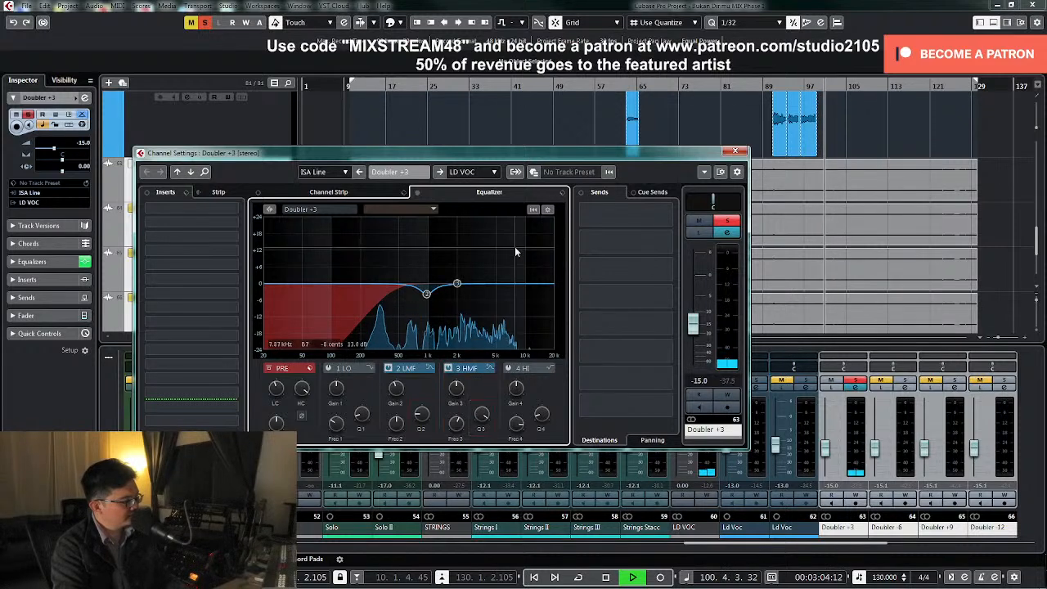
pyautogui.press('space')
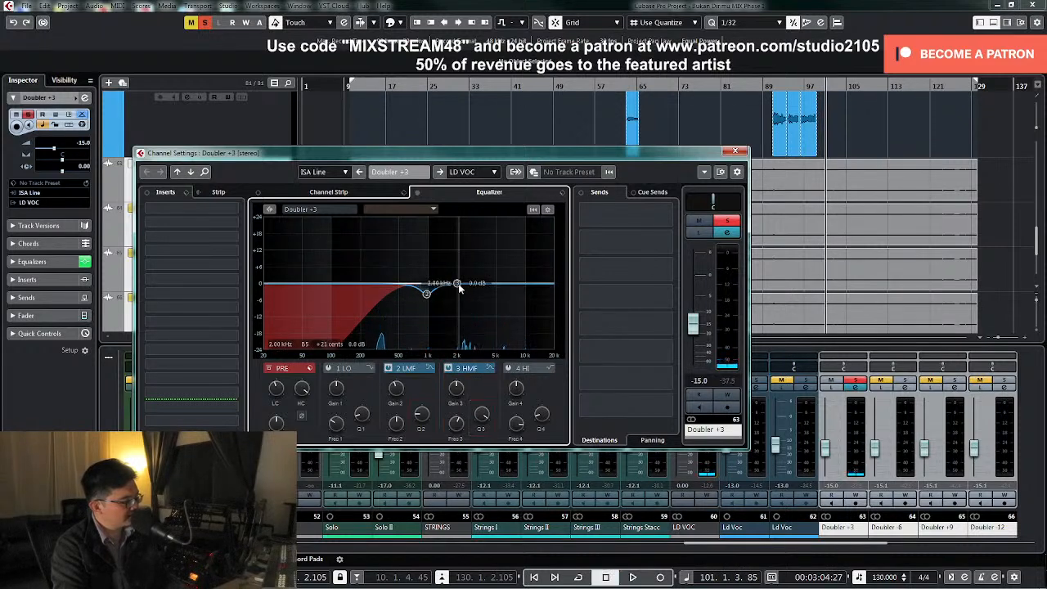
pyautogui.press('space')
pyautogui.moveTo(458, 286); pyautogui.dragTo(504, 259)
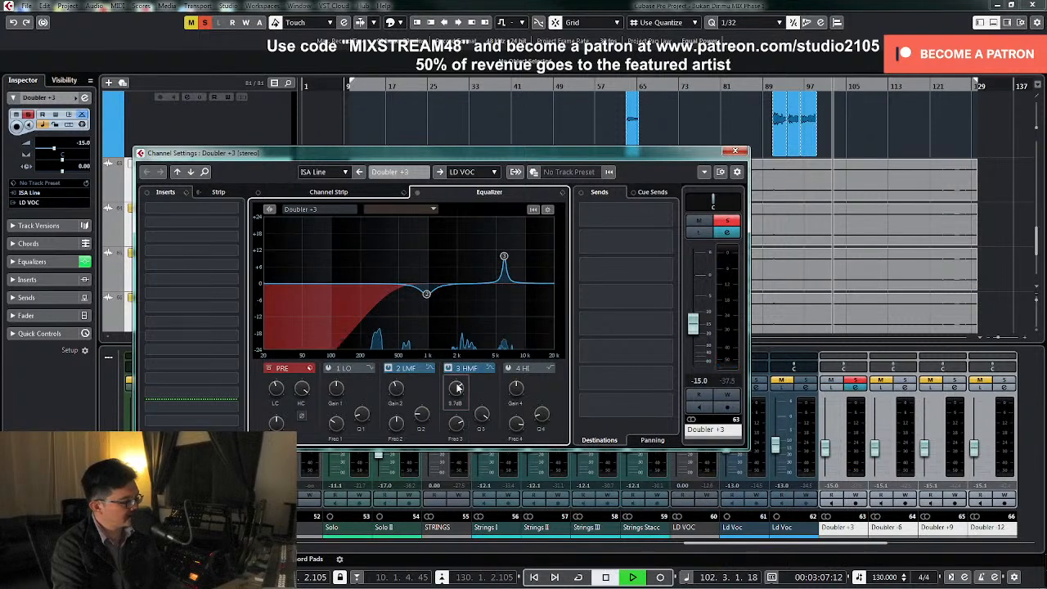
pyautogui.moveTo(457, 387); pyautogui.dragTo(455, 422)
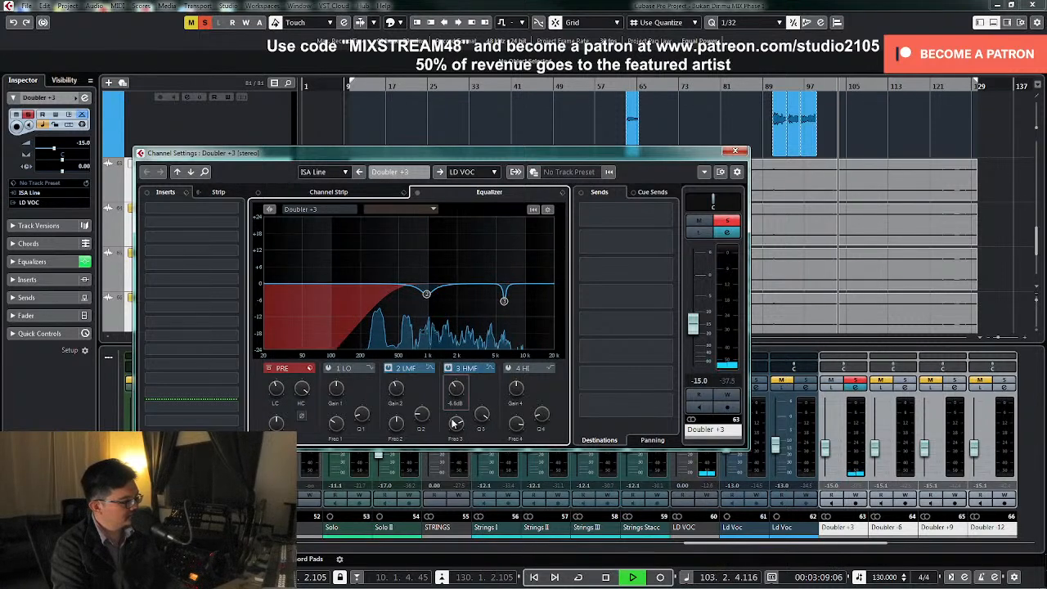
# Stop playback, unsolo Doubler +3 and close its channel settings
pyautogui.press('space')
pyautogui.click(727, 220)
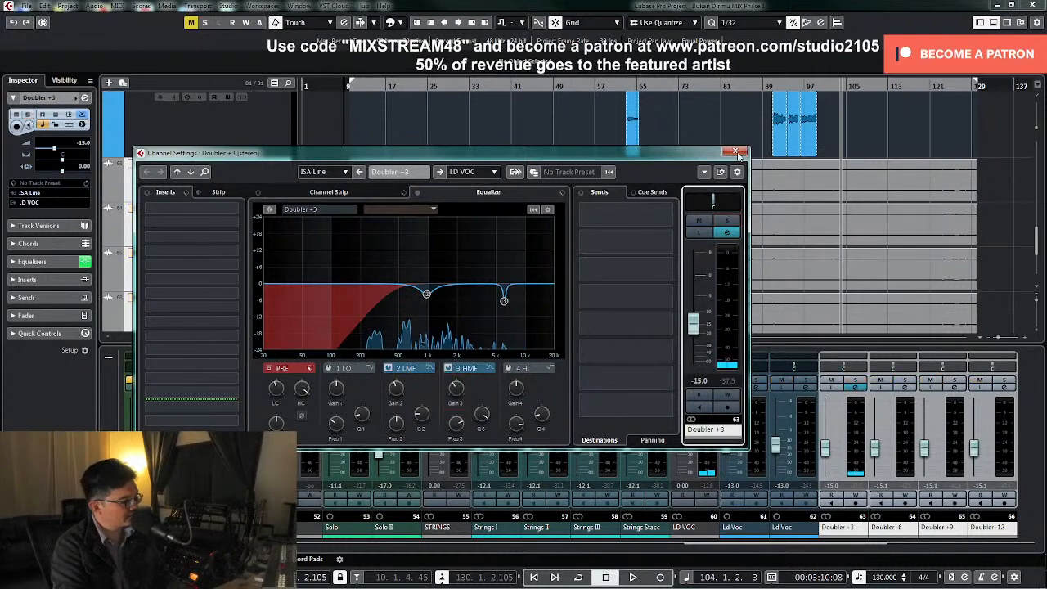
pyautogui.click(736, 153)
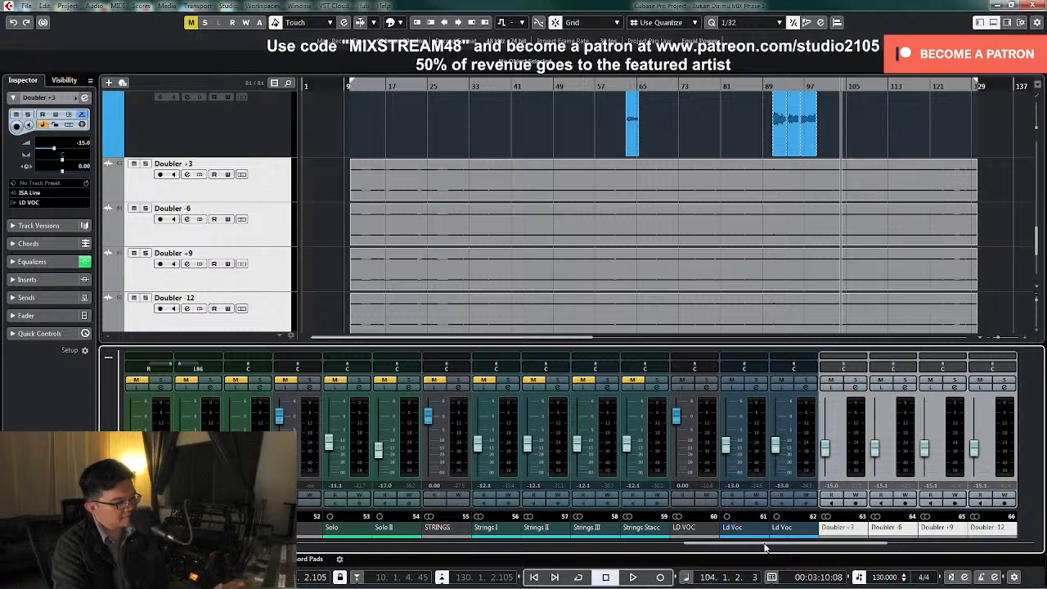
# Copy Doubler +3's channel settings to Doubler -6, +9 and -12, and link the four channels together
pyautogui.moveTo(762, 545); pyautogui.dragTo(836, 555)
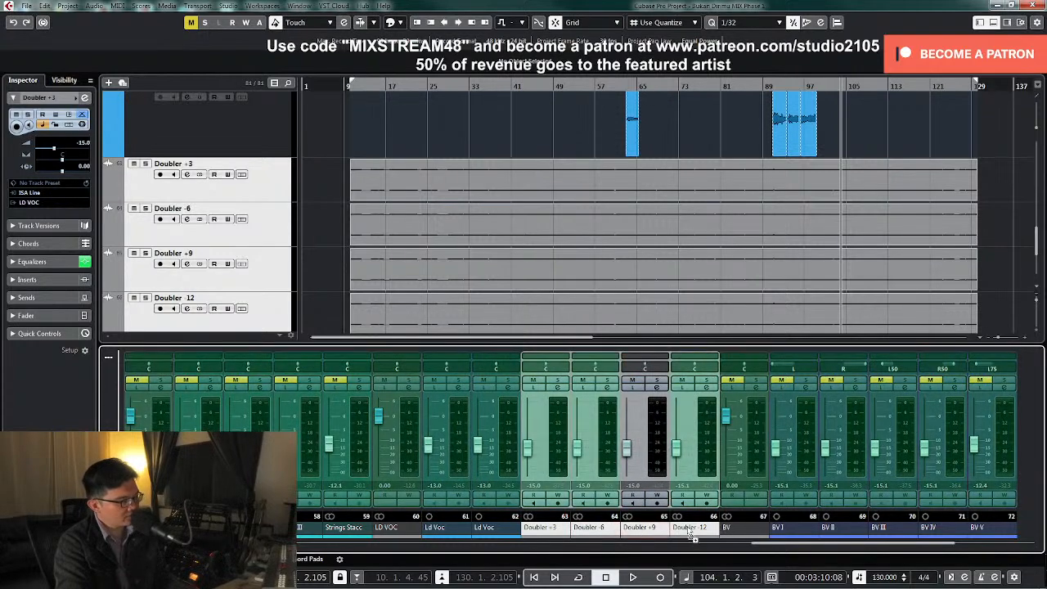
pyautogui.click(567, 450)
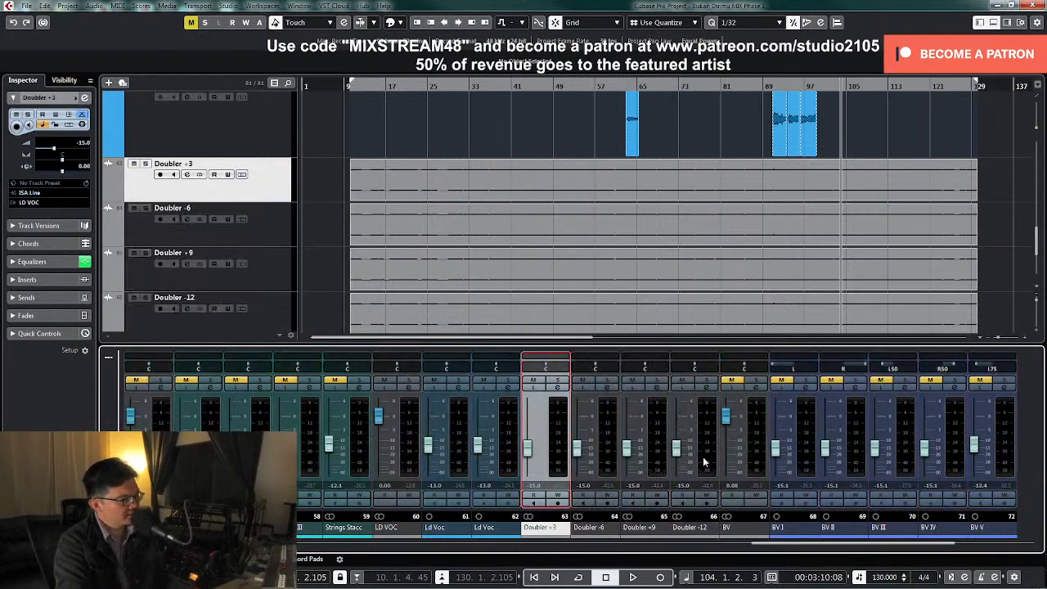
pyautogui.keyDown('shift'); pyautogui.click(705, 460); pyautogui.keyUp('shift')
pyautogui.rightClick(561, 456)
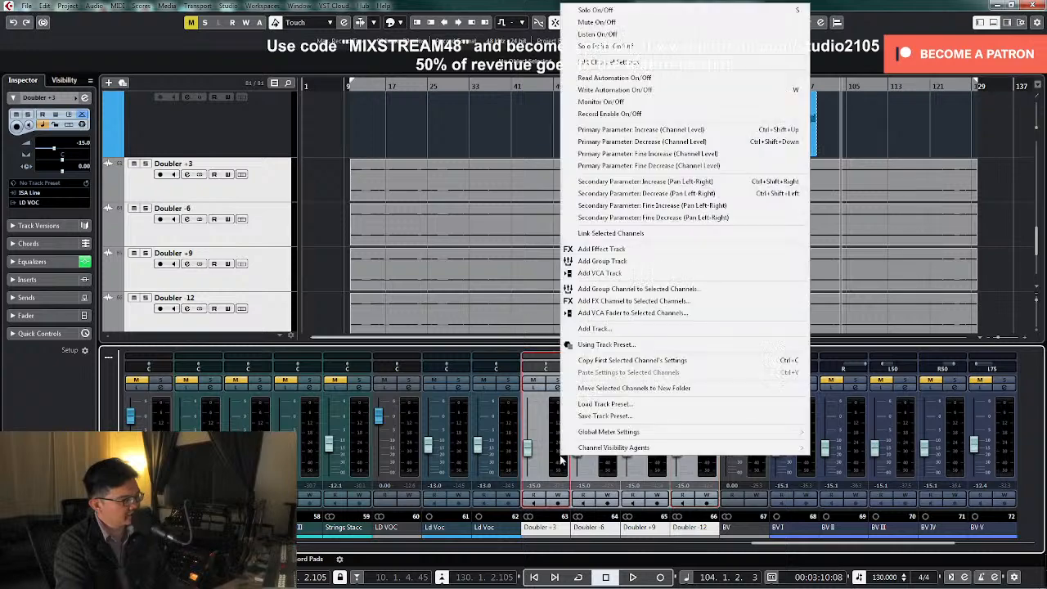
pyautogui.click(598, 233)
pyautogui.click(547, 444)
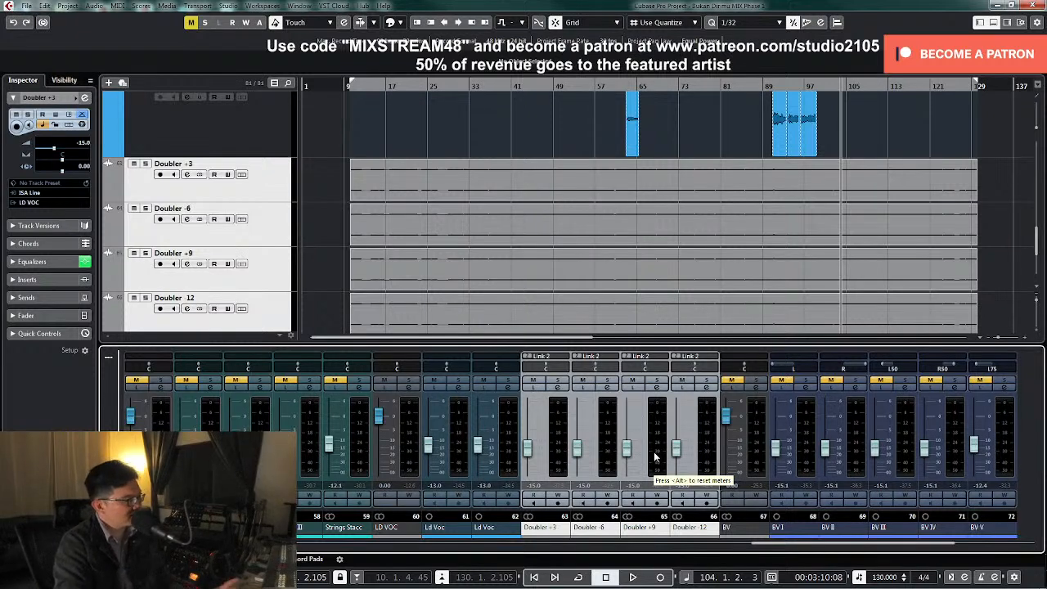
# Shrink the tracks in the arrangement back to a compact height
pyautogui.click(324, 199)
pyautogui.press('z')
pyautogui.press('z')
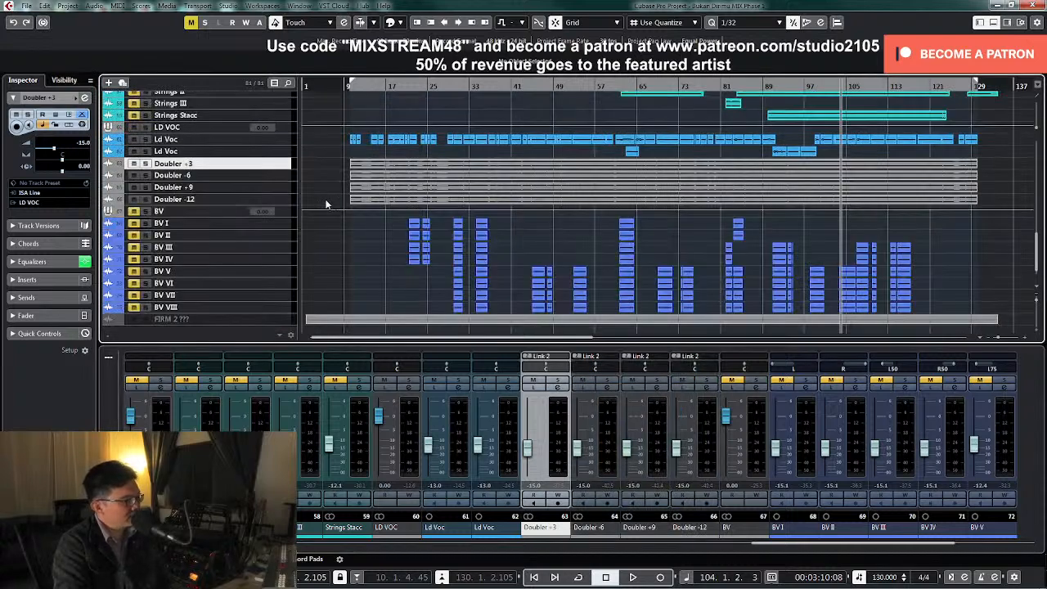
pyautogui.scroll(3, 451, 142)
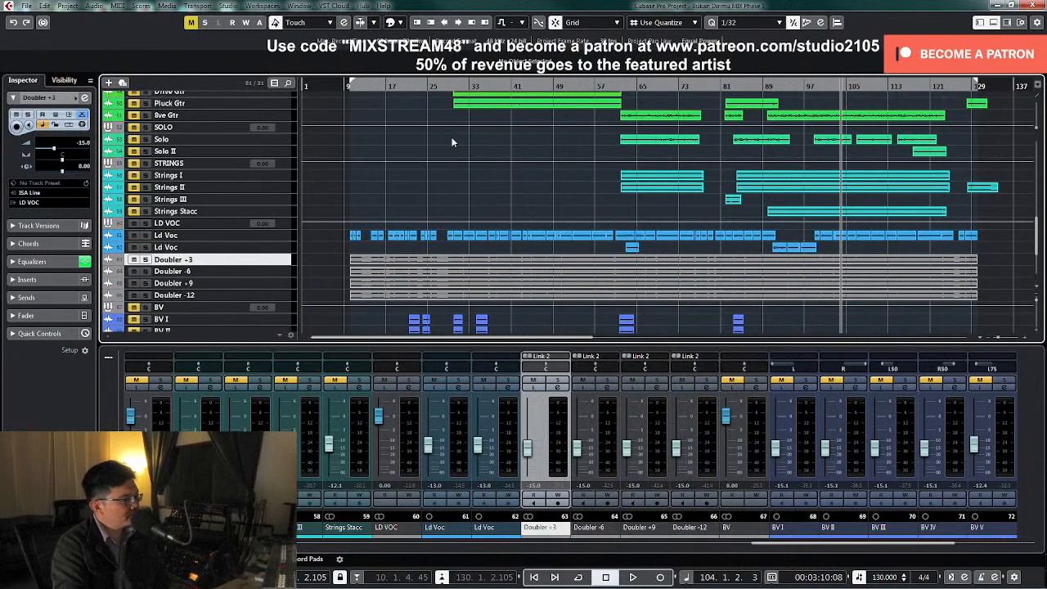
# Play the lead vocal together with the linked Doubler tracks from bar 29
pyautogui.click(345, 85)
pyautogui.scroll(5, 436, 146)
pyautogui.scroll(-5, 475, 110)
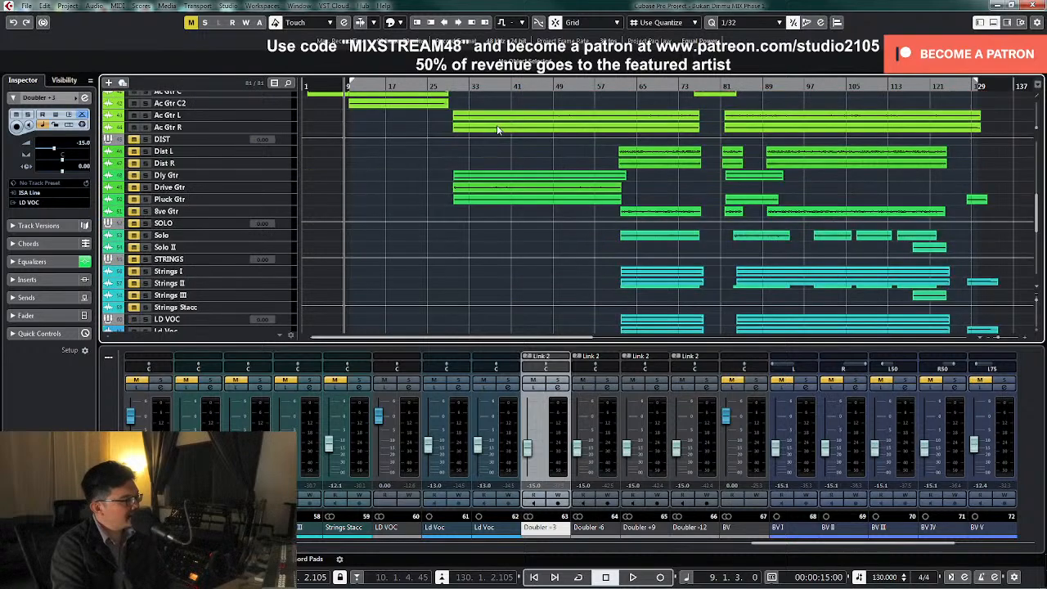
pyautogui.click(448, 87)
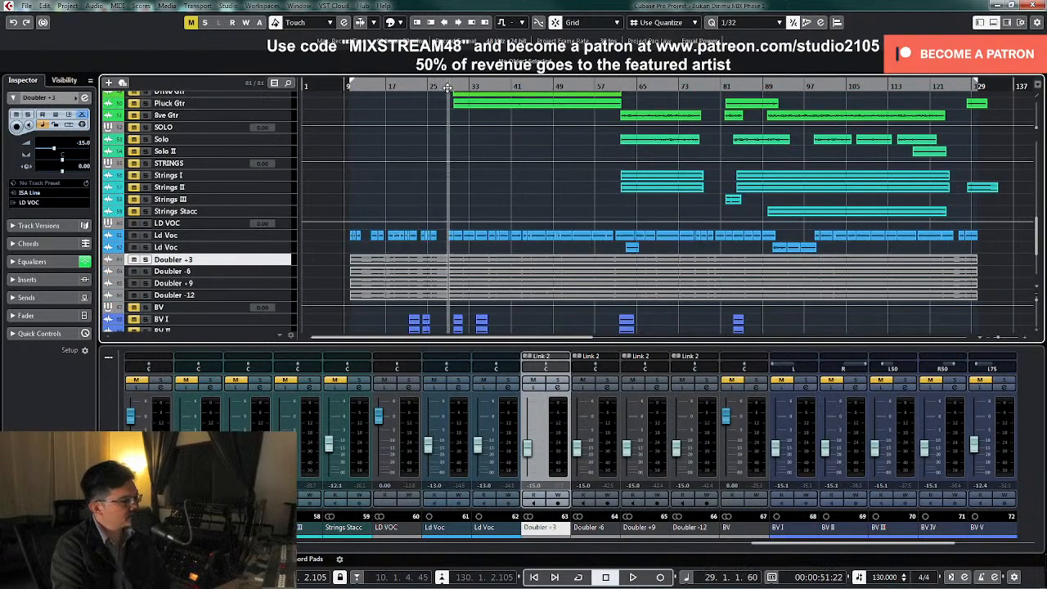
pyautogui.press('space')
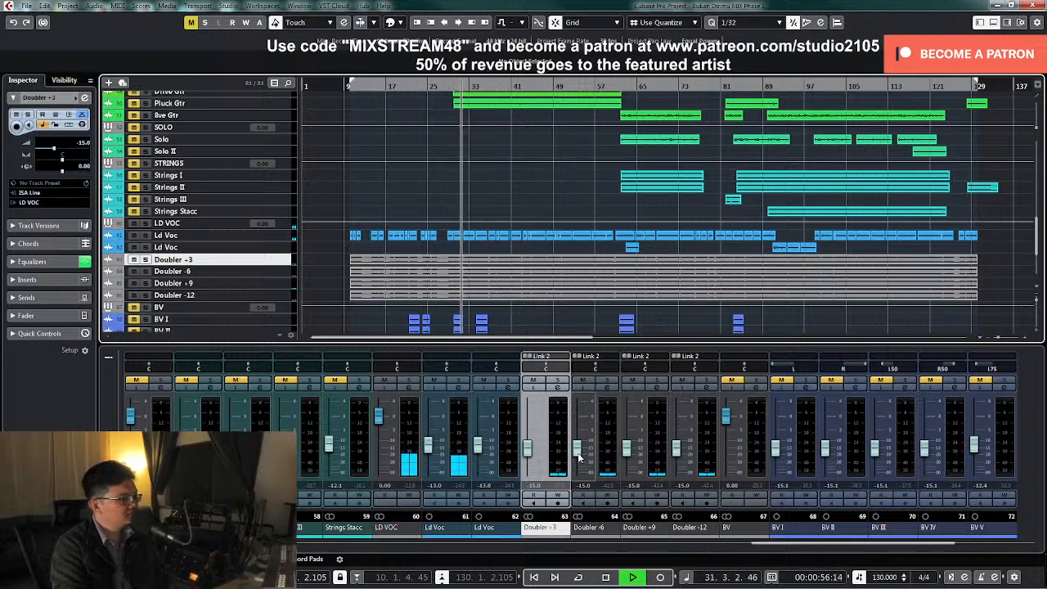
# Open the LD VOC group's channel settings, solo the group during playback and stop the transport
pyautogui.click(412, 390)
pyautogui.click(412, 391)
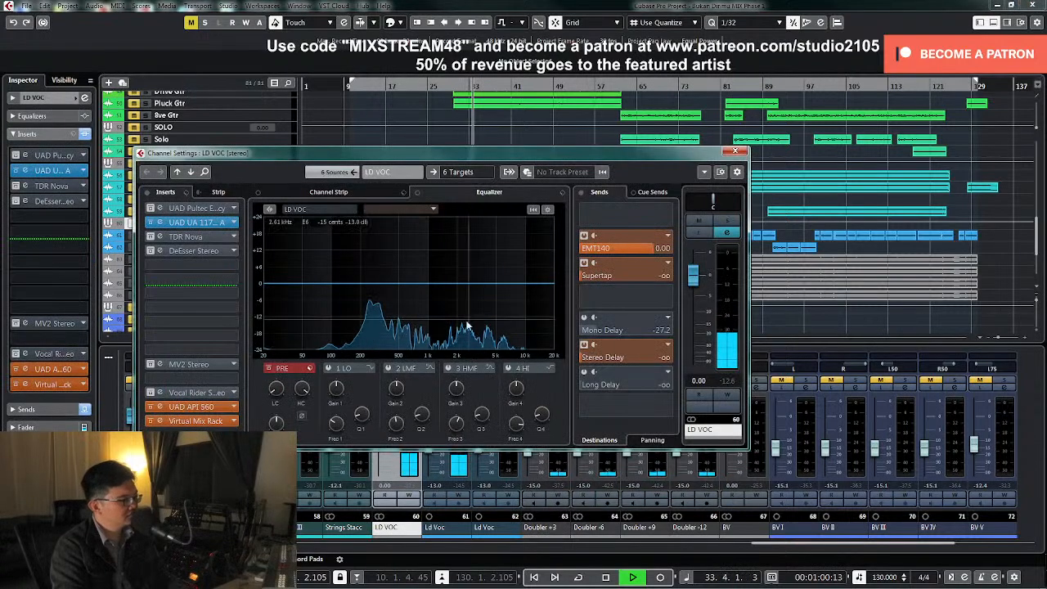
pyautogui.click(726, 222)
pyautogui.moveTo(673, 154); pyautogui.dragTo(741, 292)
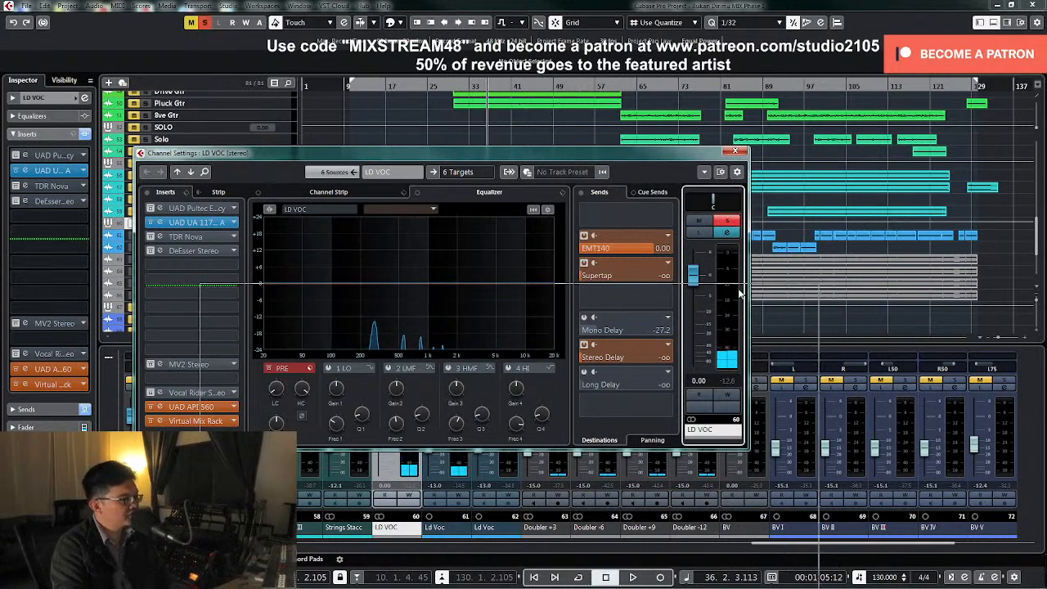
# Set the locators around the lead vocal clips from about bar 28 to bar 40, and unsolo LD VOC
pyautogui.moveTo(444, 232); pyautogui.dragTo(508, 243)
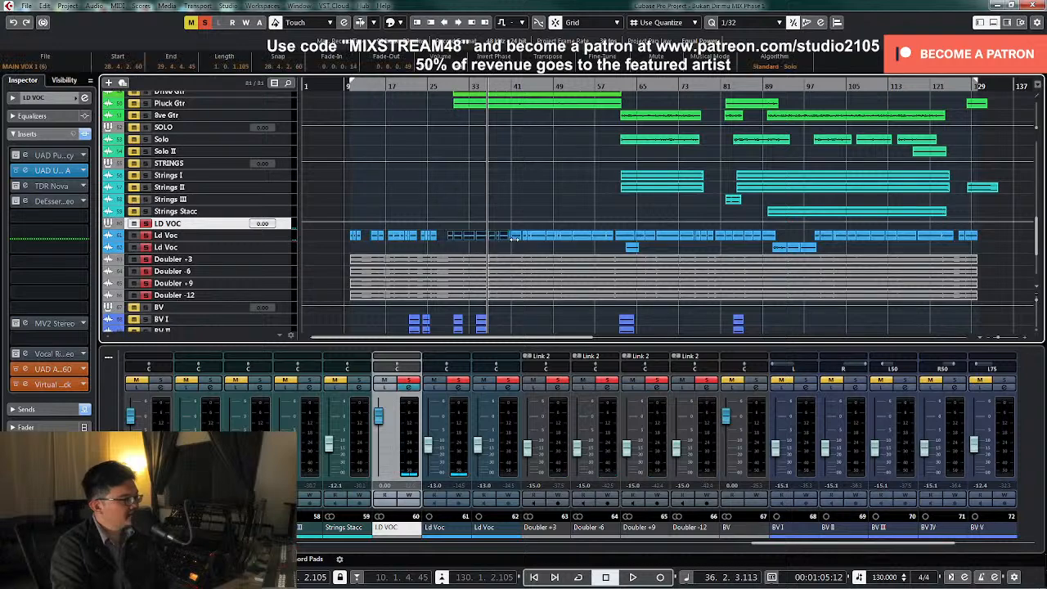
pyautogui.press('p')
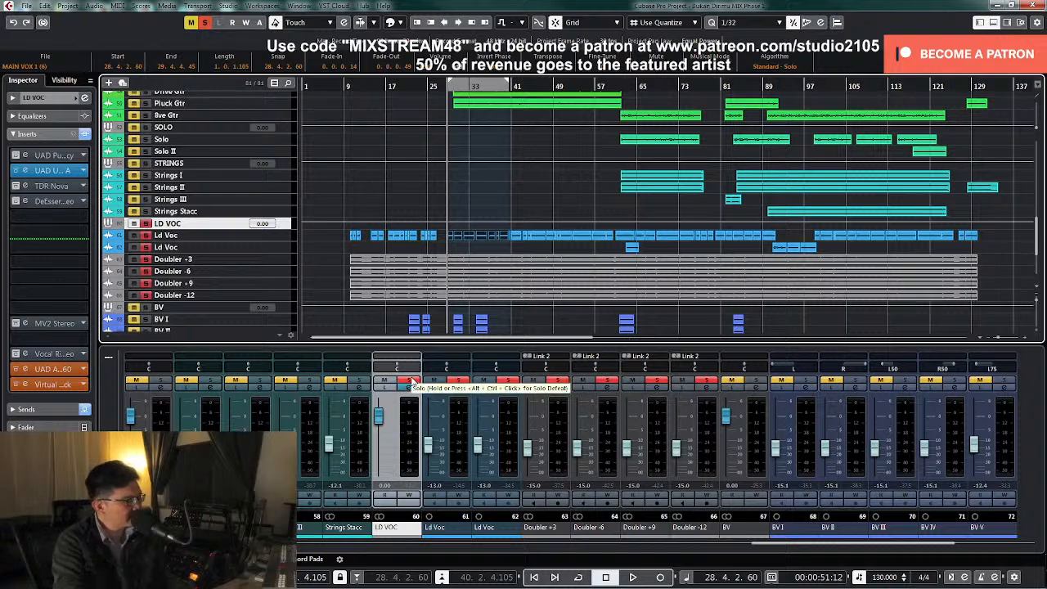
pyautogui.click(410, 381)
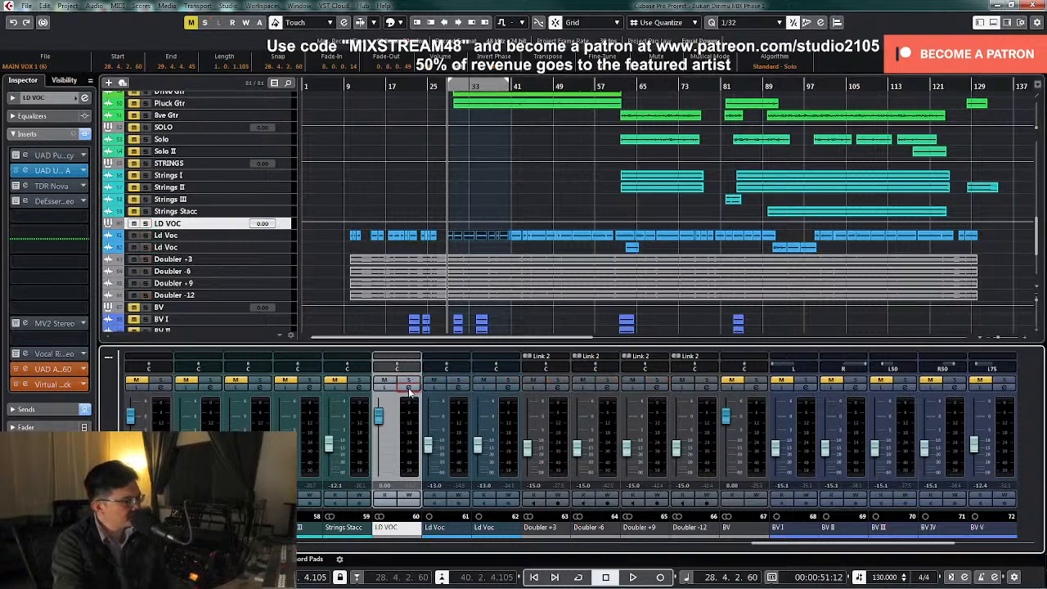
# Examine the UAD UA 1176 Rev A compressor on the LD VOC group, and close its editor and the channel settings
pyautogui.click(409, 389)
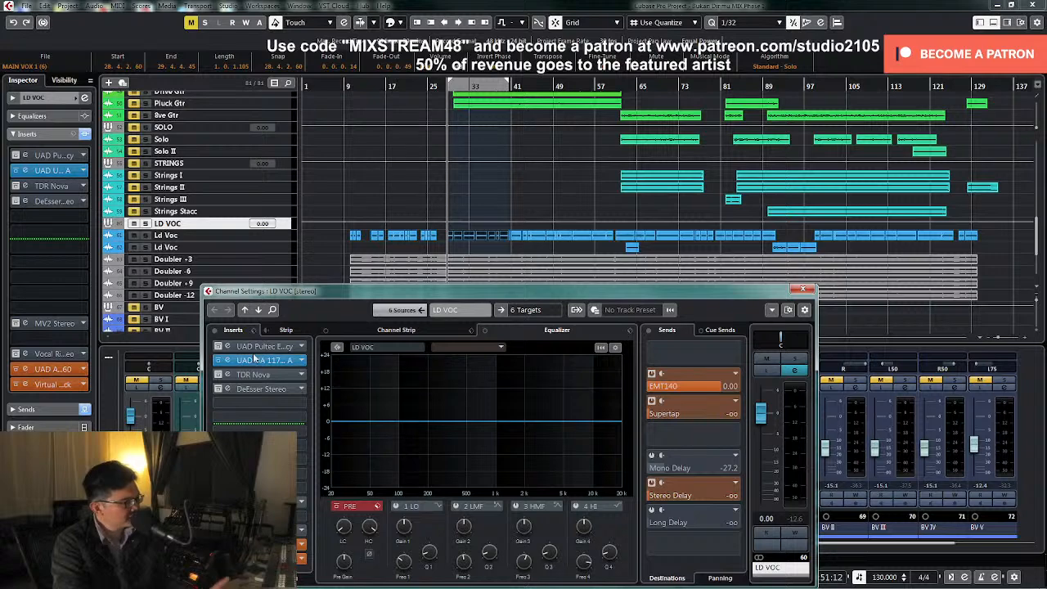
pyautogui.click(281, 360)
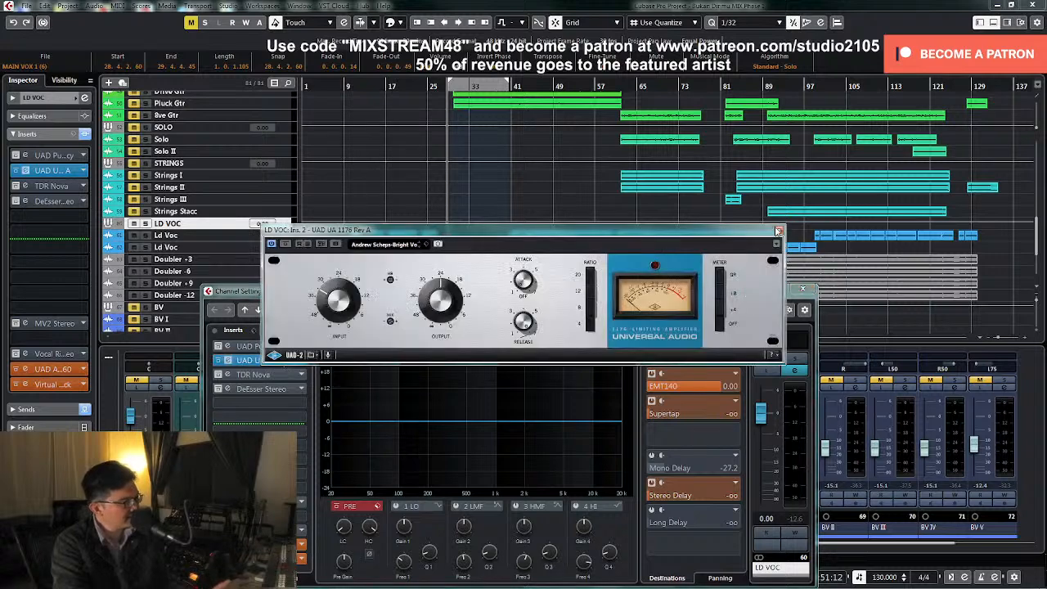
pyautogui.click(777, 232)
pyautogui.click(802, 289)
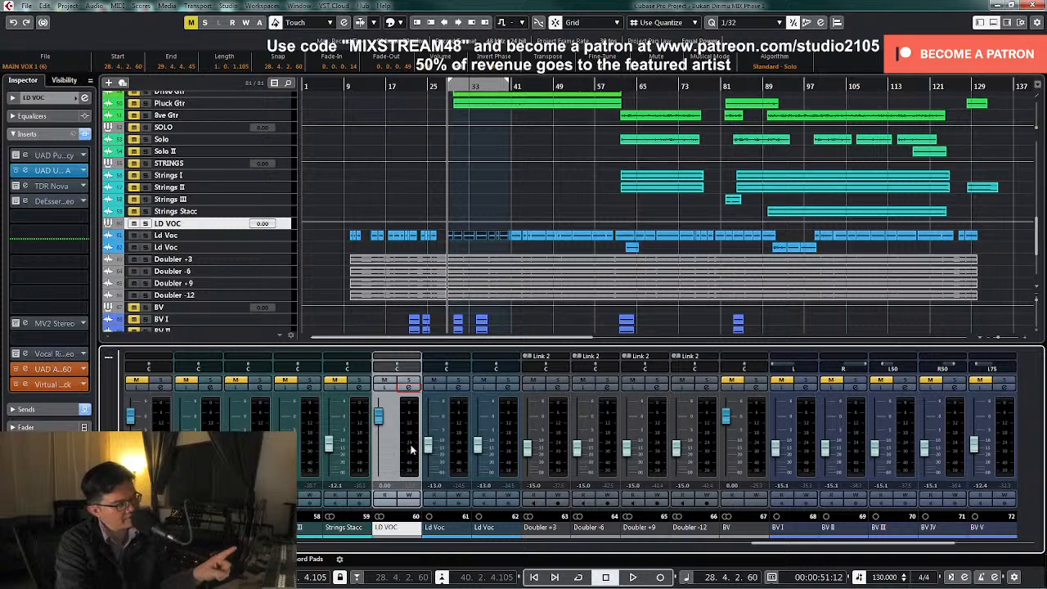
# Reopen the UAD UA 1176 Rev A on LD VOC and play the song from about bar 88 to watch its gain reduction
pyautogui.click(409, 388)
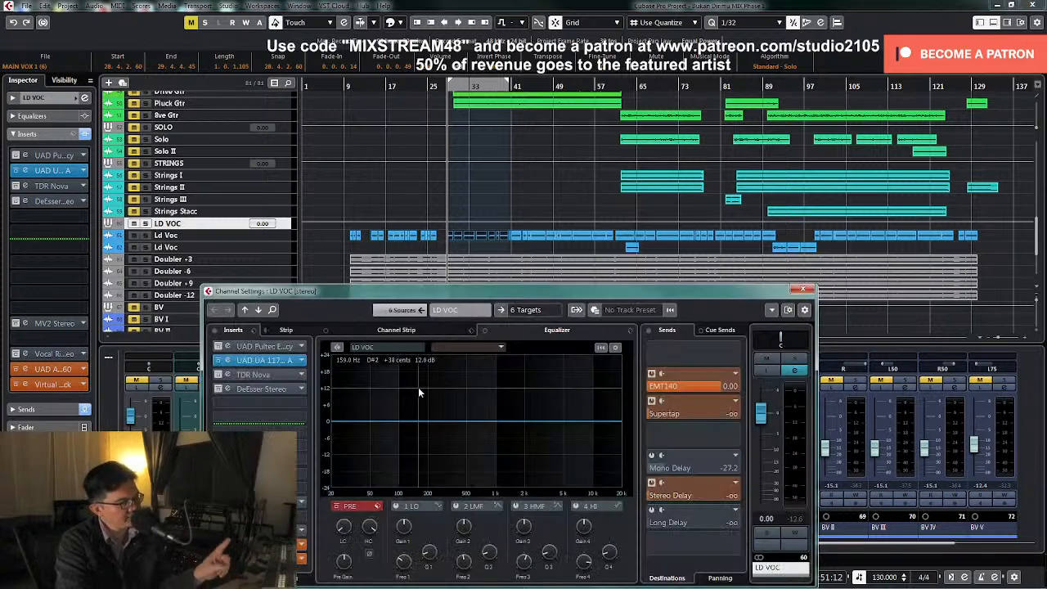
pyautogui.moveTo(550, 287); pyautogui.dragTo(623, 145)
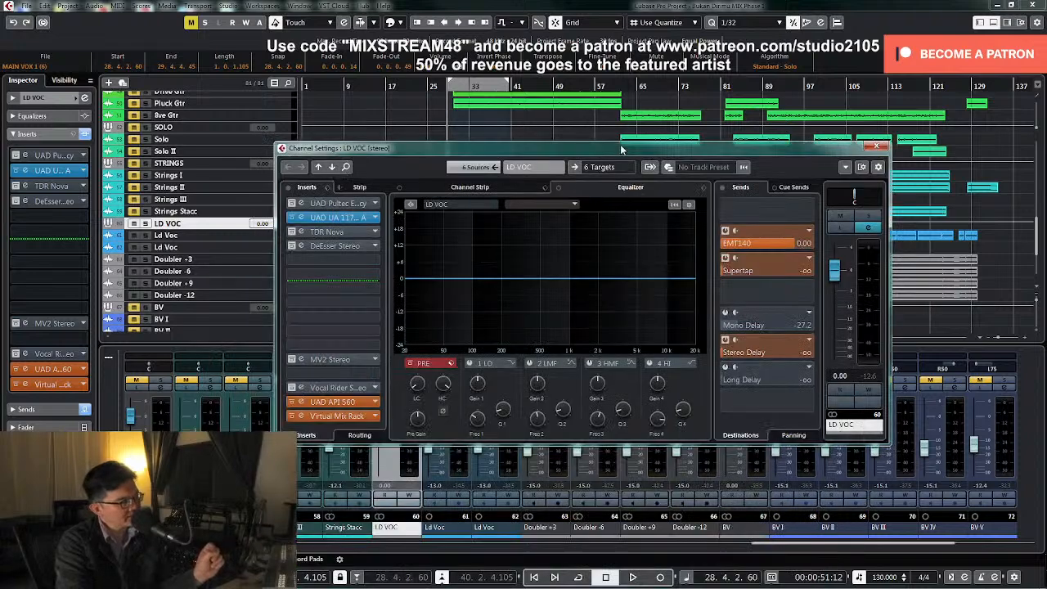
pyautogui.click(339, 218)
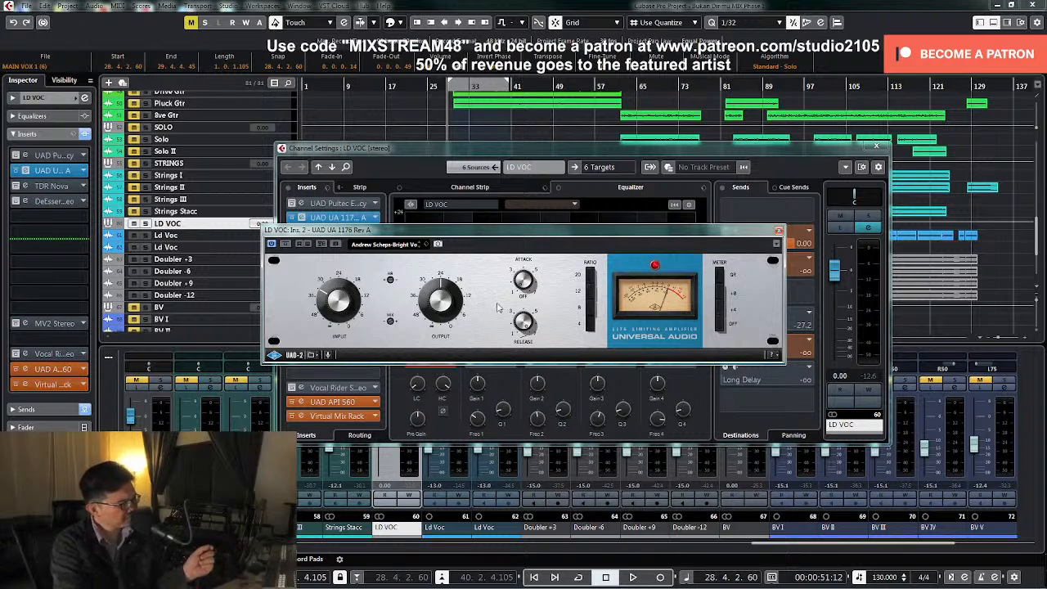
pyautogui.moveTo(801, 150); pyautogui.dragTo(583, 157)
pyautogui.click(766, 86)
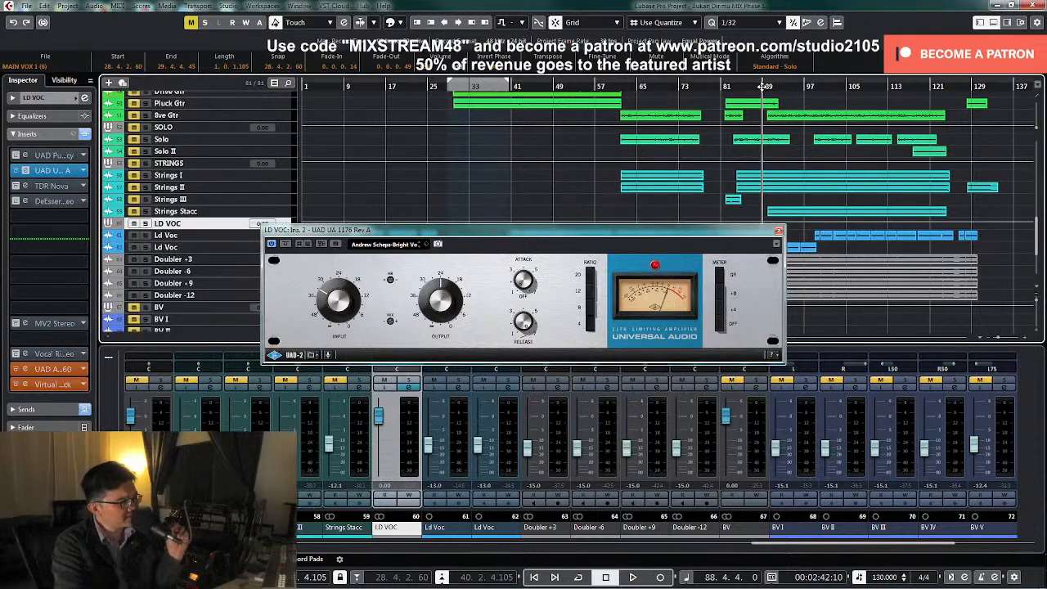
pyautogui.moveTo(695, 237); pyautogui.dragTo(583, 136)
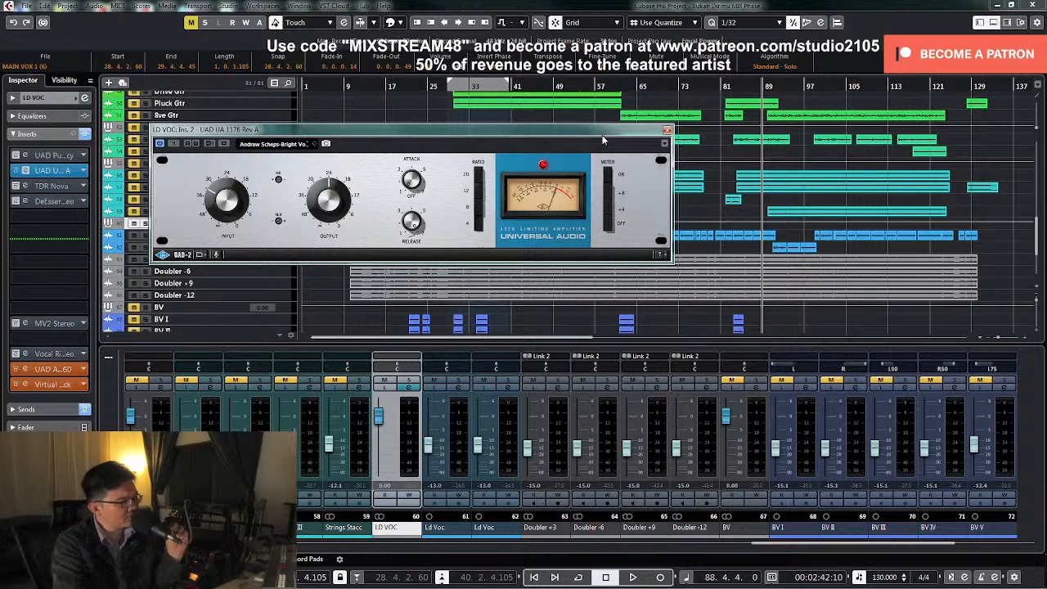
pyautogui.press('space')
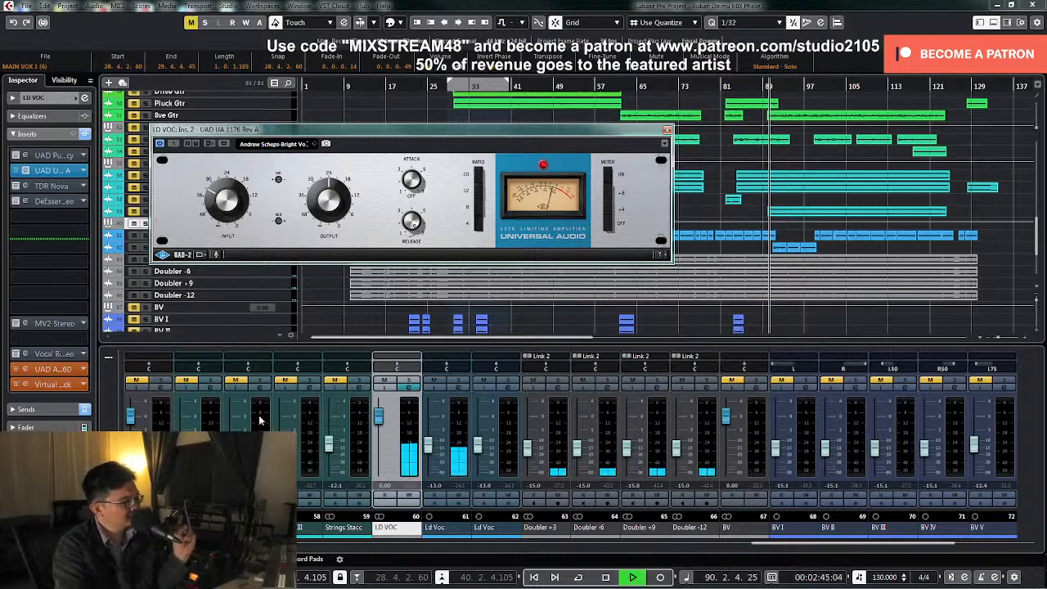
# Adjust the UA 1176's input level with LD VOC soloed during playback, and stop and unsolo the group
pyautogui.click(411, 382)
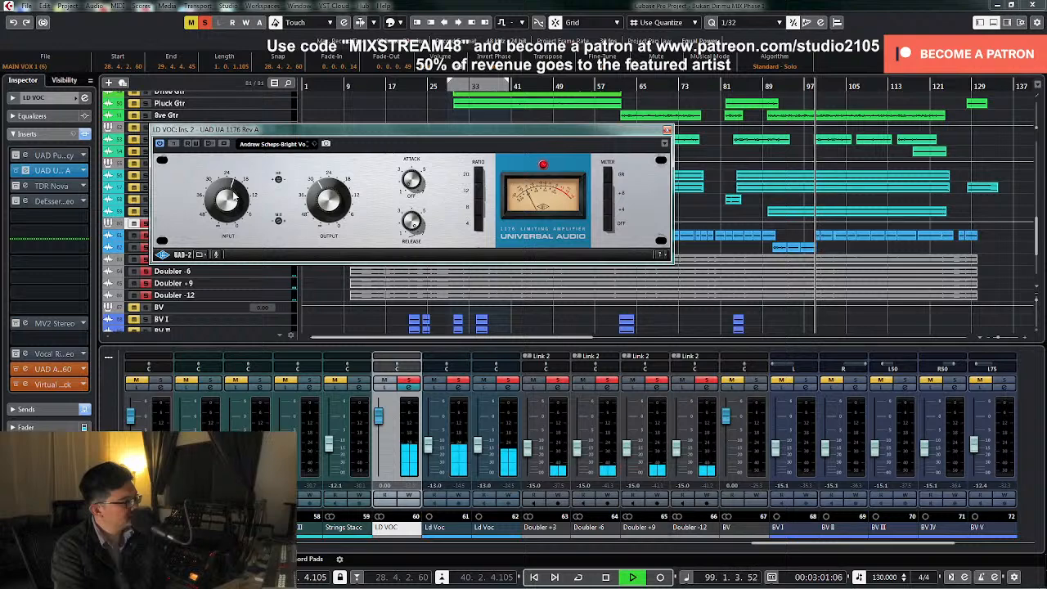
pyautogui.moveTo(234, 195); pyautogui.dragTo(233, 199)
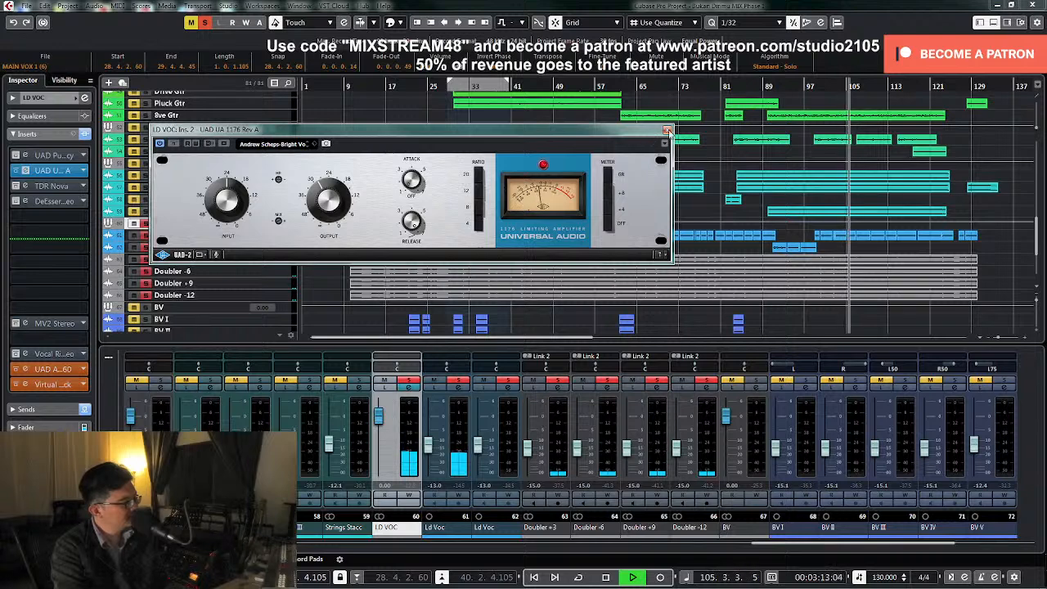
pyautogui.press('space')
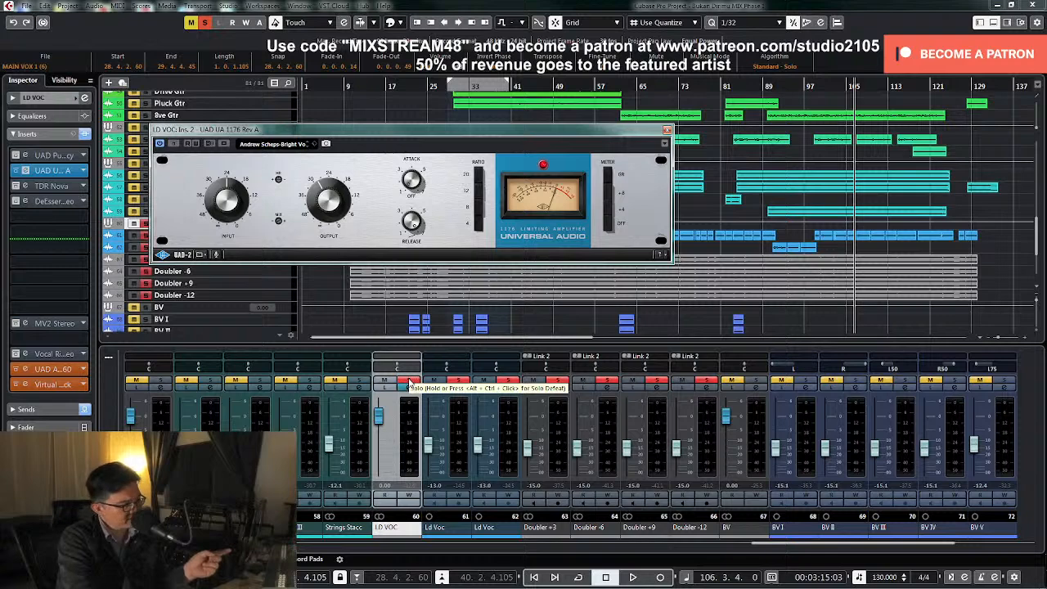
pyautogui.click(409, 383)
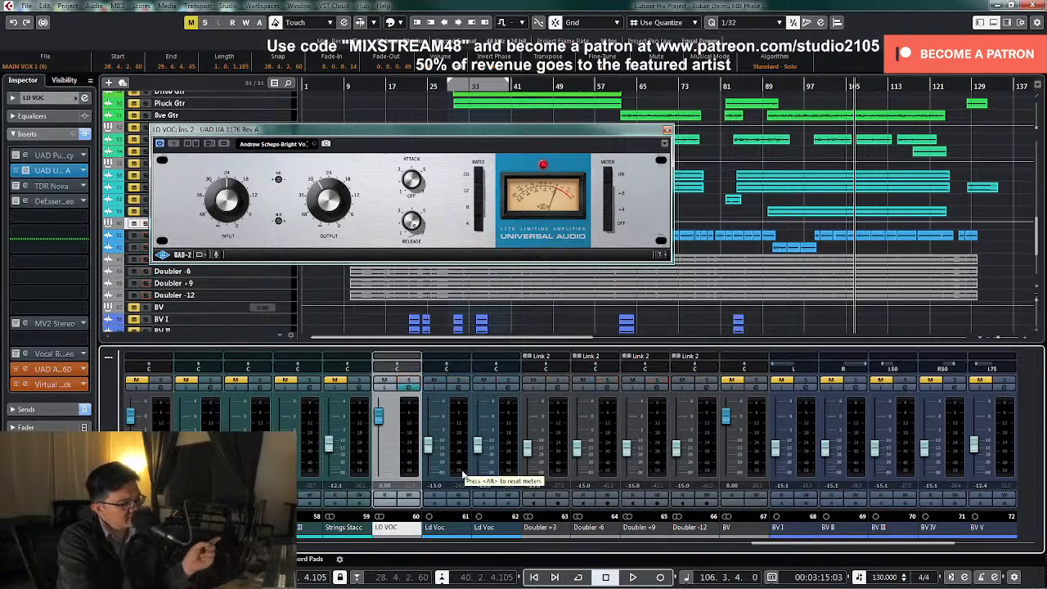
# Examine the Virtual Mix Rack and RCompressor inserts on the first Ld Voc track, closing each editor and the channel settings
pyautogui.click(459, 388)
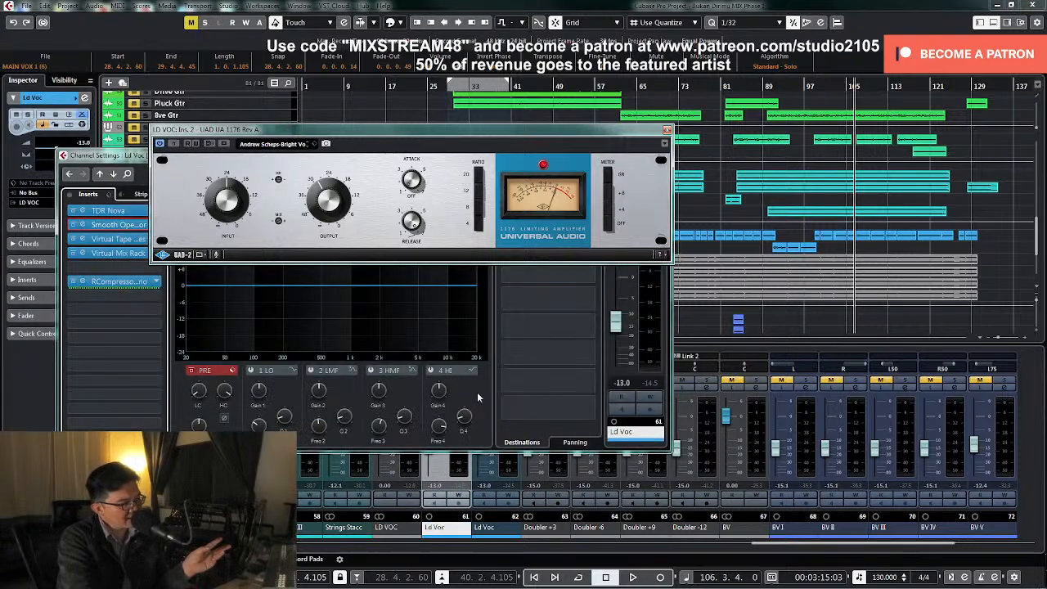
pyautogui.click(667, 131)
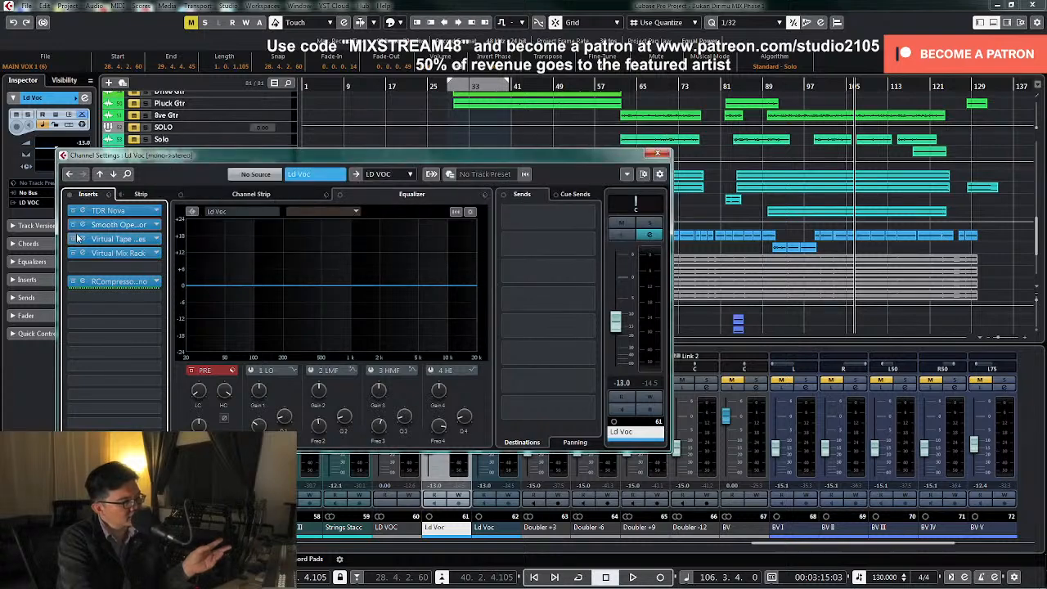
pyautogui.click(118, 255)
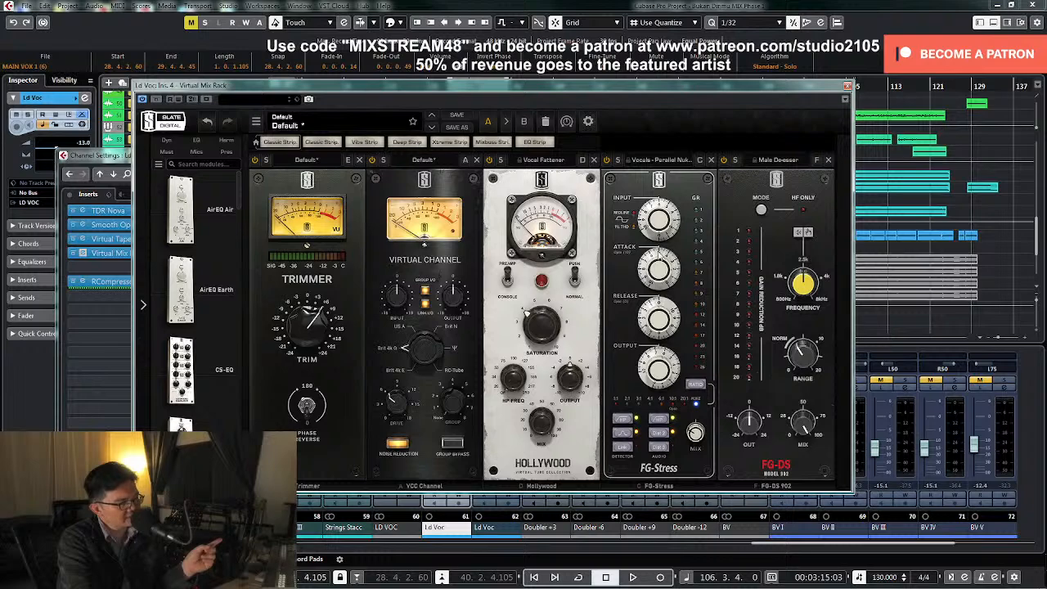
pyautogui.click(848, 85)
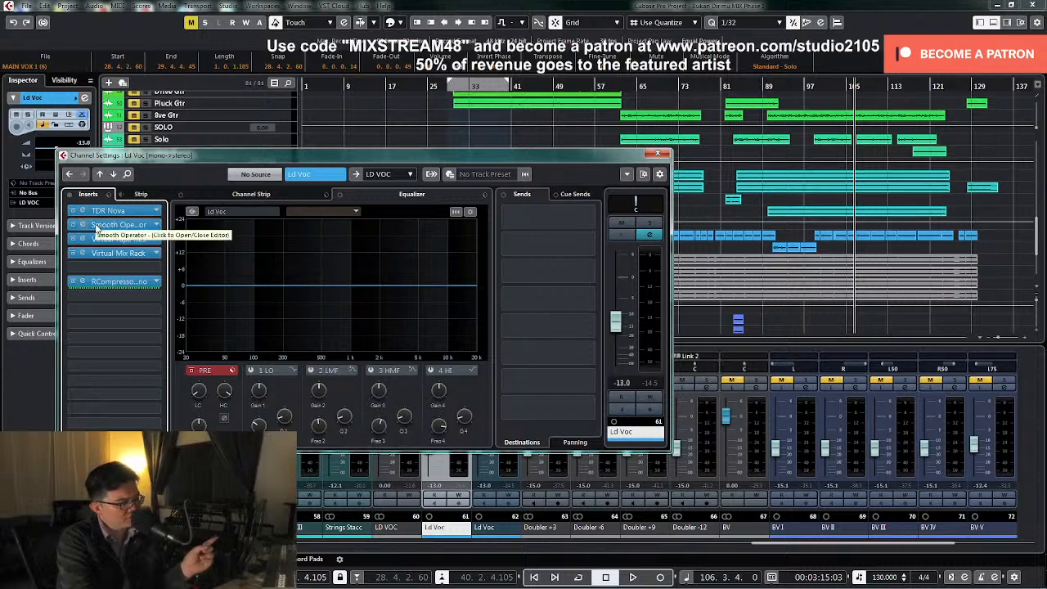
pyautogui.click(119, 280)
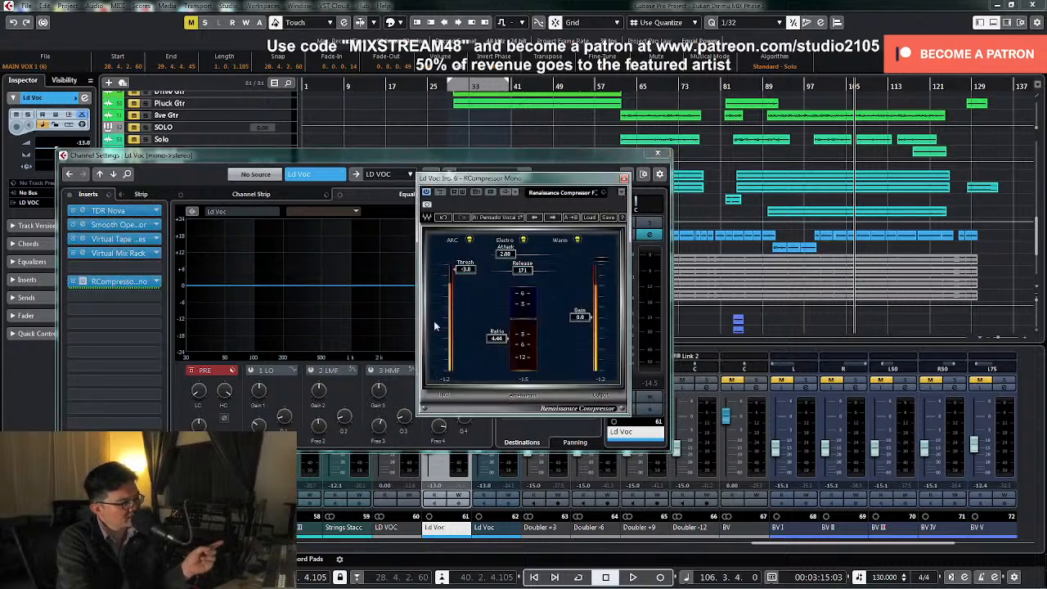
pyautogui.click(624, 178)
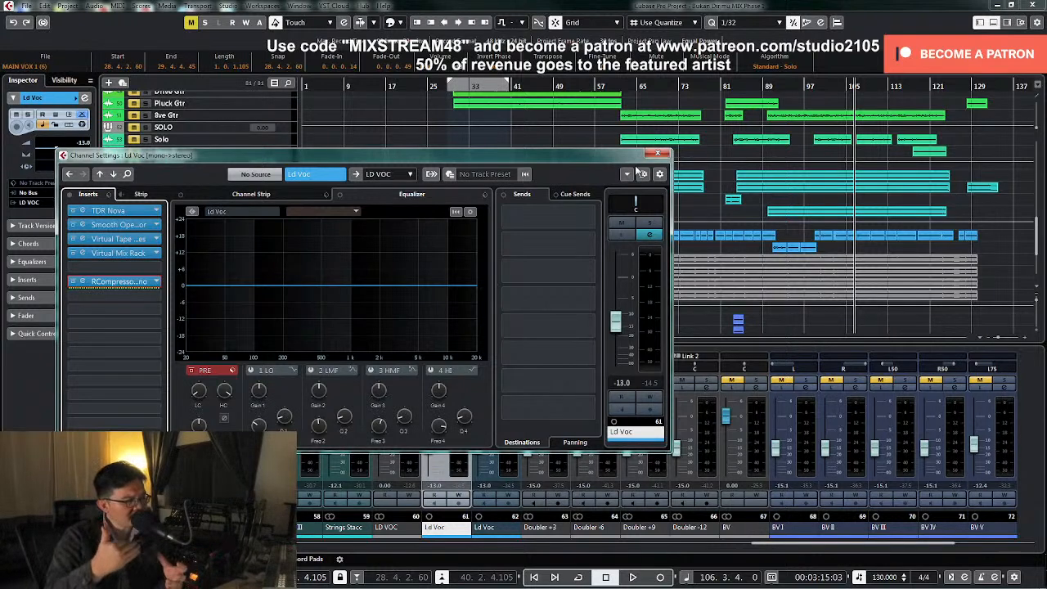
pyautogui.click(657, 154)
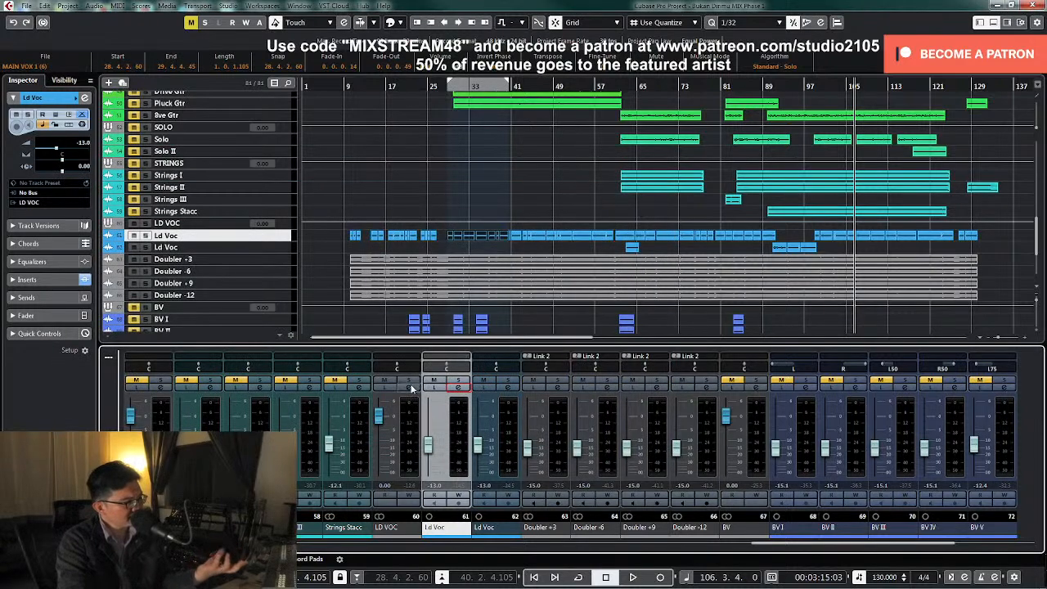
# Review the UA 1176 again from the LD VOC group's channel settings and close its editor
pyautogui.click(411, 388)
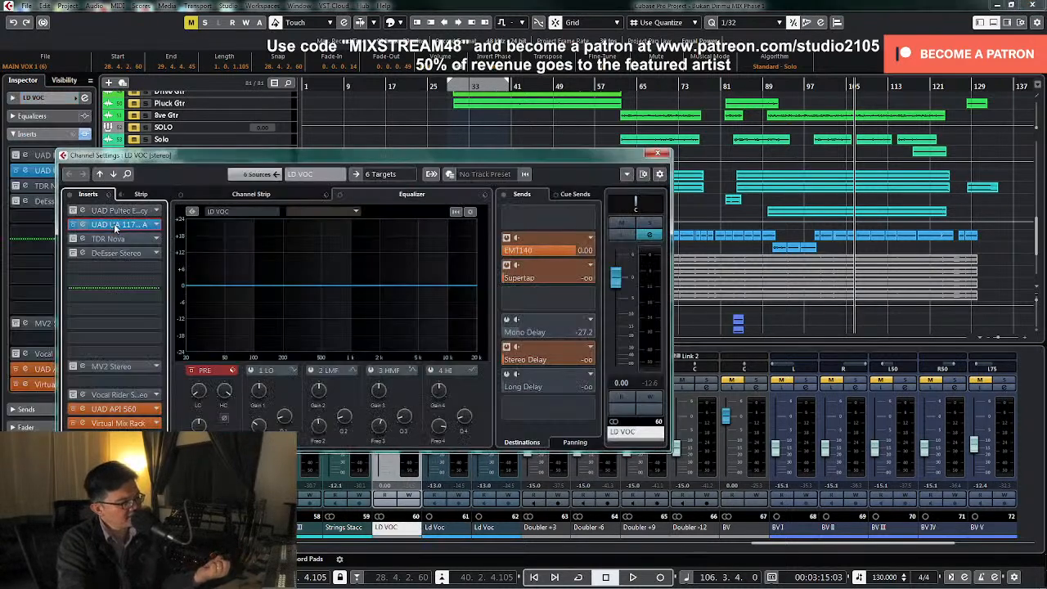
pyautogui.click(117, 225)
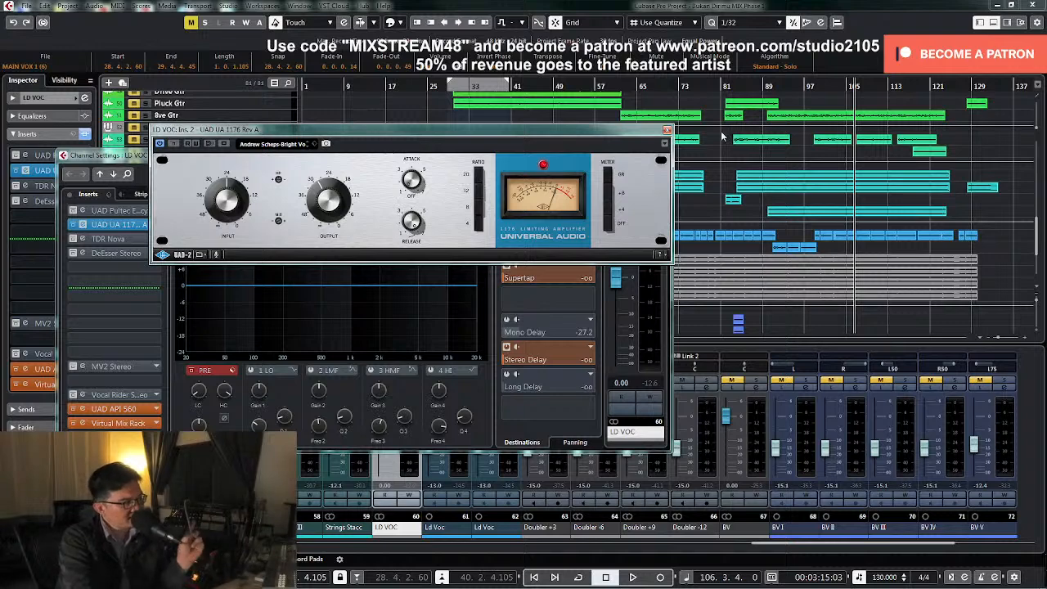
pyautogui.click(668, 131)
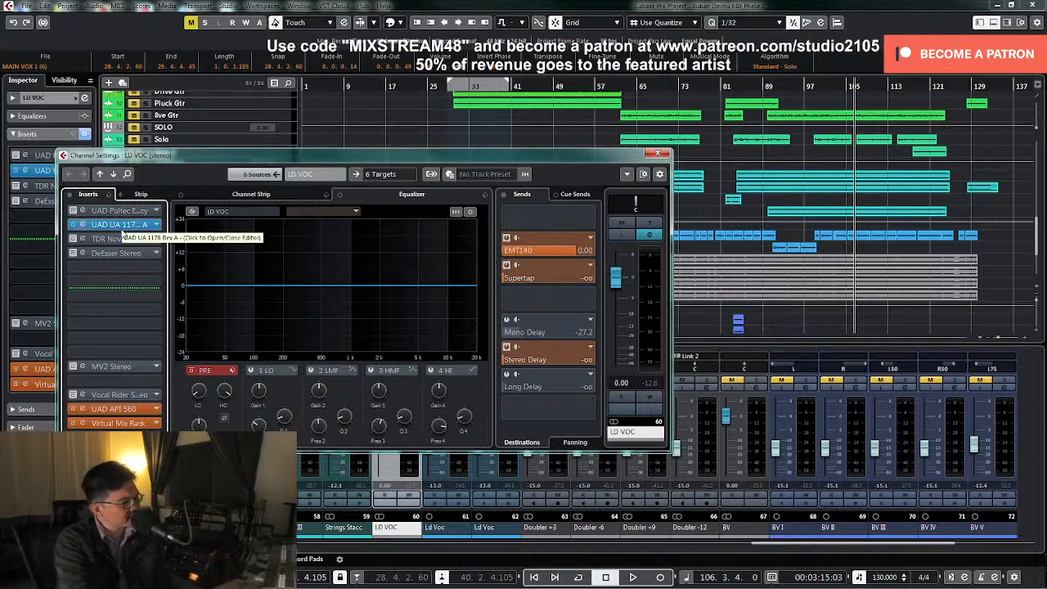
# Move the playhead back to about bar 90, activate and open LD VOC's UAD Pultec EQP-1A Legacy, and open the UA 1176
pyautogui.press('KP_Subtract')
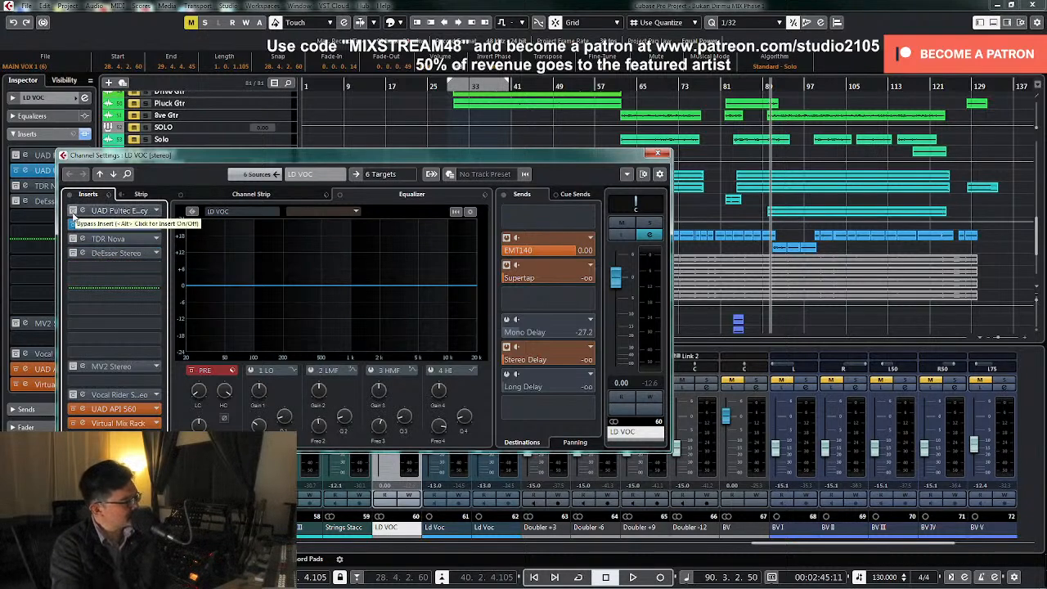
pyautogui.click(129, 215)
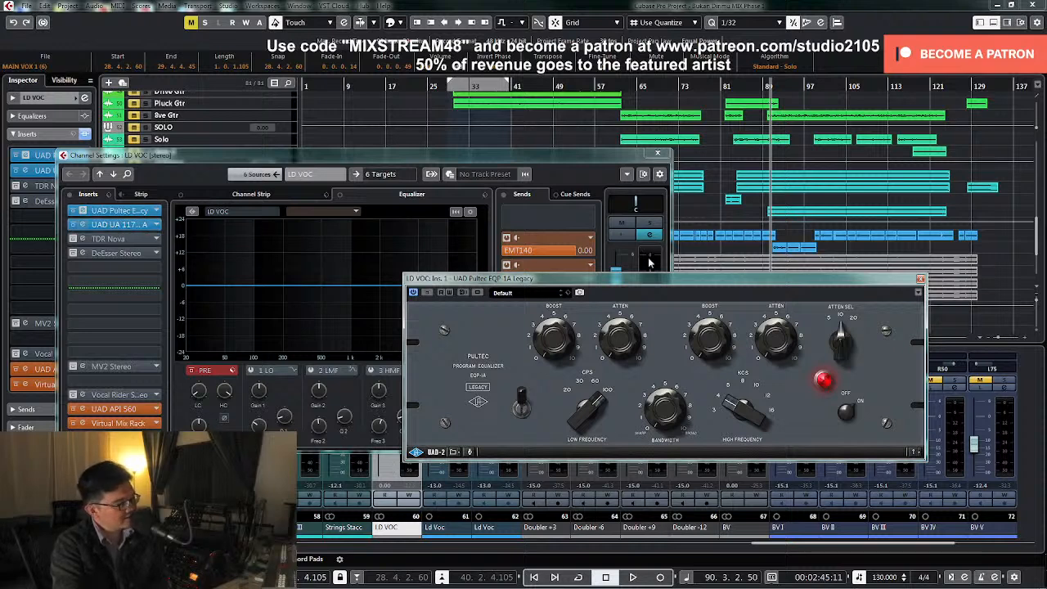
pyautogui.moveTo(658, 285); pyautogui.dragTo(658, 235)
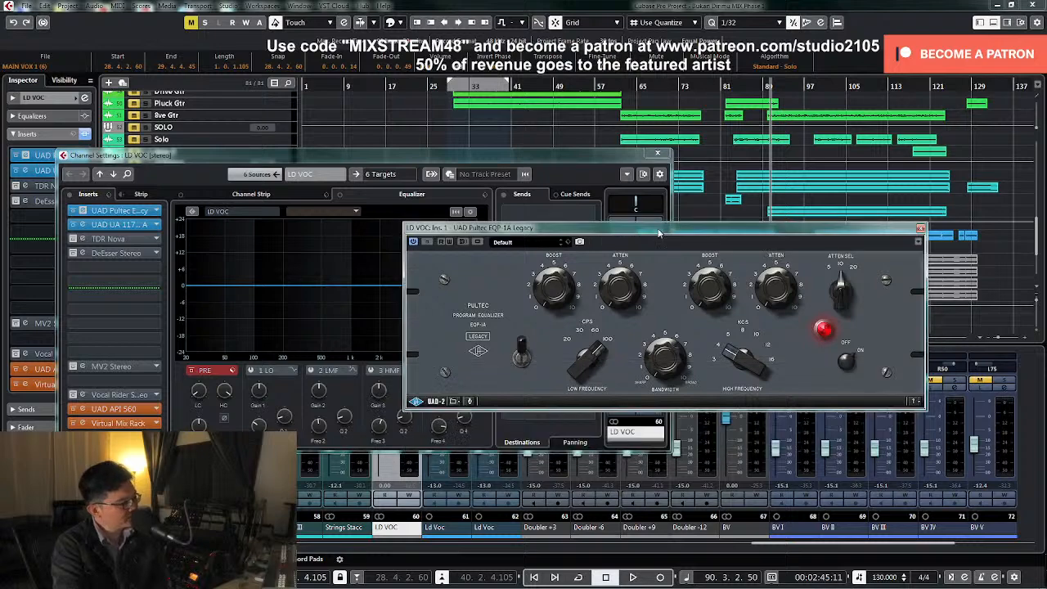
pyautogui.click(116, 226)
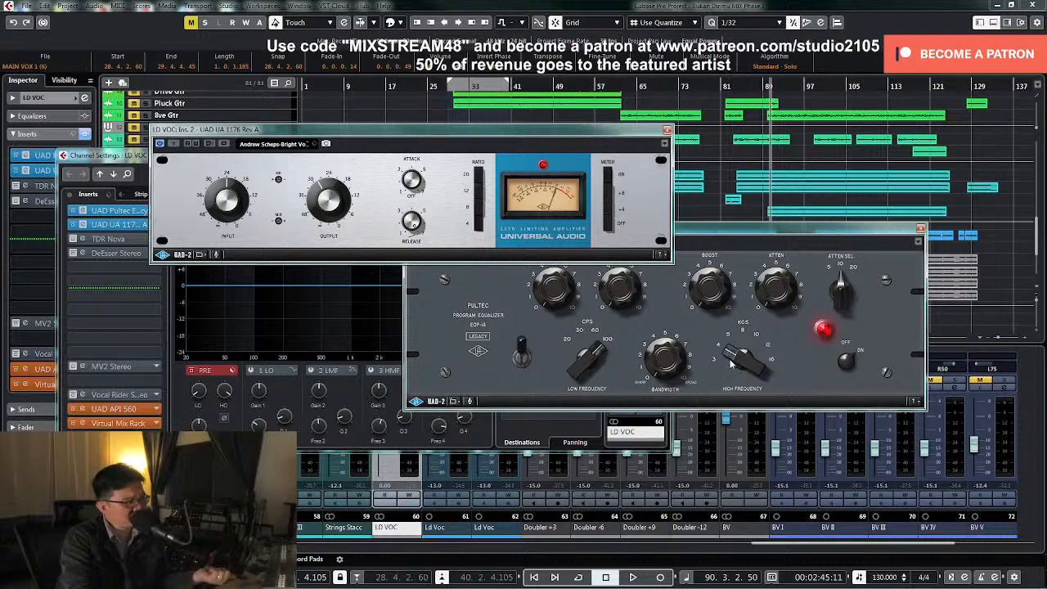
# Play LD VOC from about bar 90 to listen with the Pultec EQP-1A editor in front
pyautogui.click(664, 376)
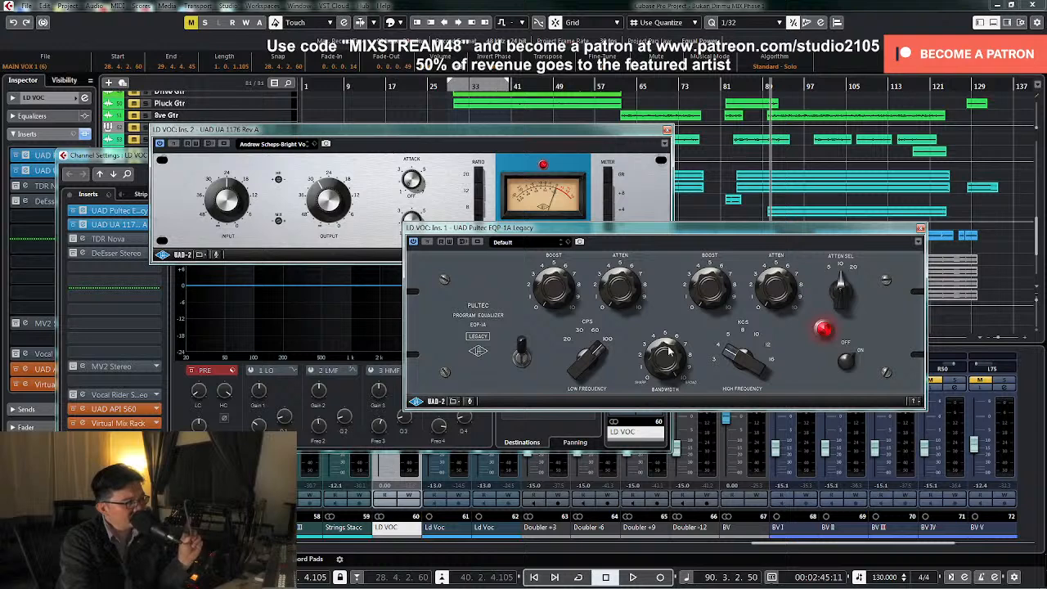
pyautogui.press('space')
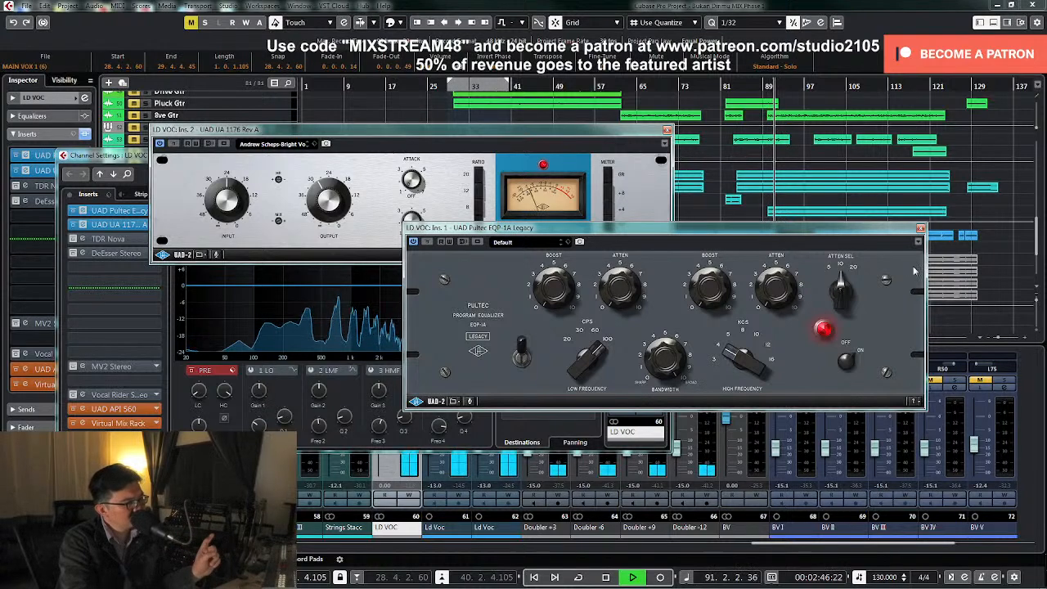
pyautogui.moveTo(664, 229); pyautogui.dragTo(688, 195)
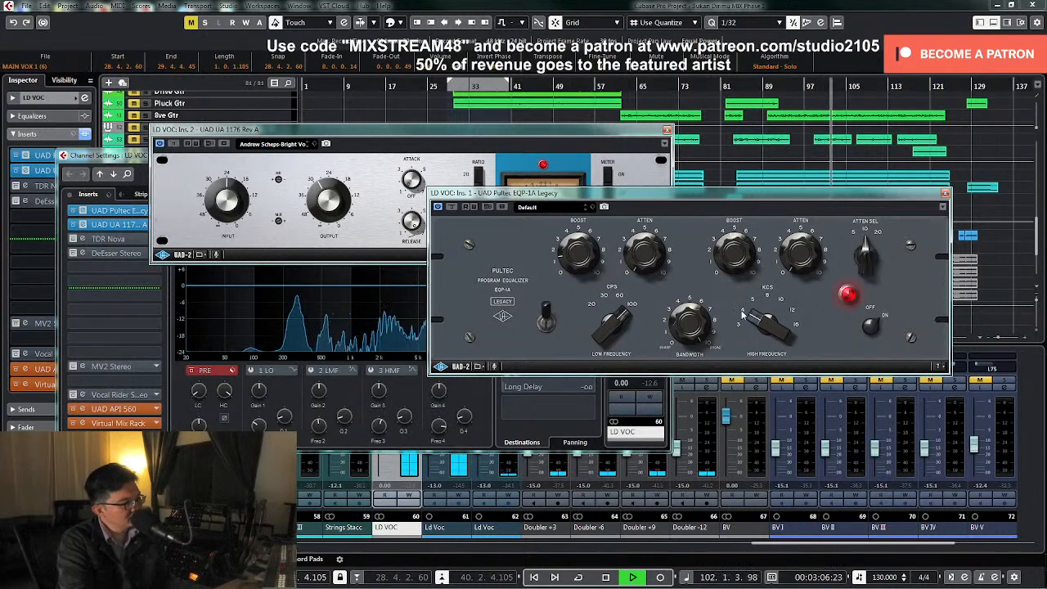
# Play from about bar 83 while trying the LD VOC Pultec's high-frequency selector at 5 and 8 KCS, and stop playback
pyautogui.click(731, 87)
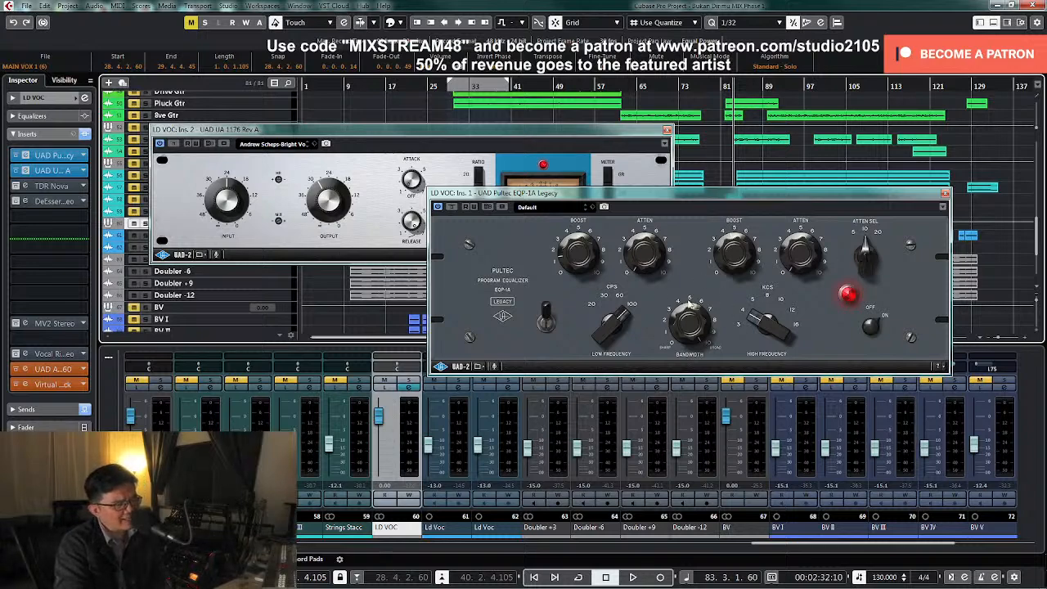
pyautogui.moveTo(689, 193); pyautogui.dragTo(676, 286)
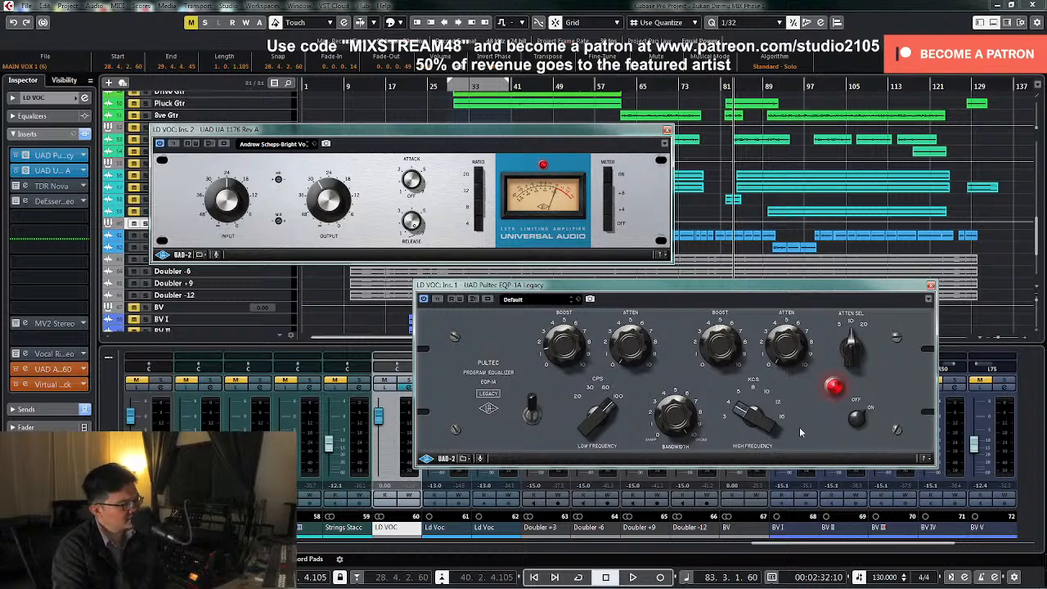
pyautogui.press('space')
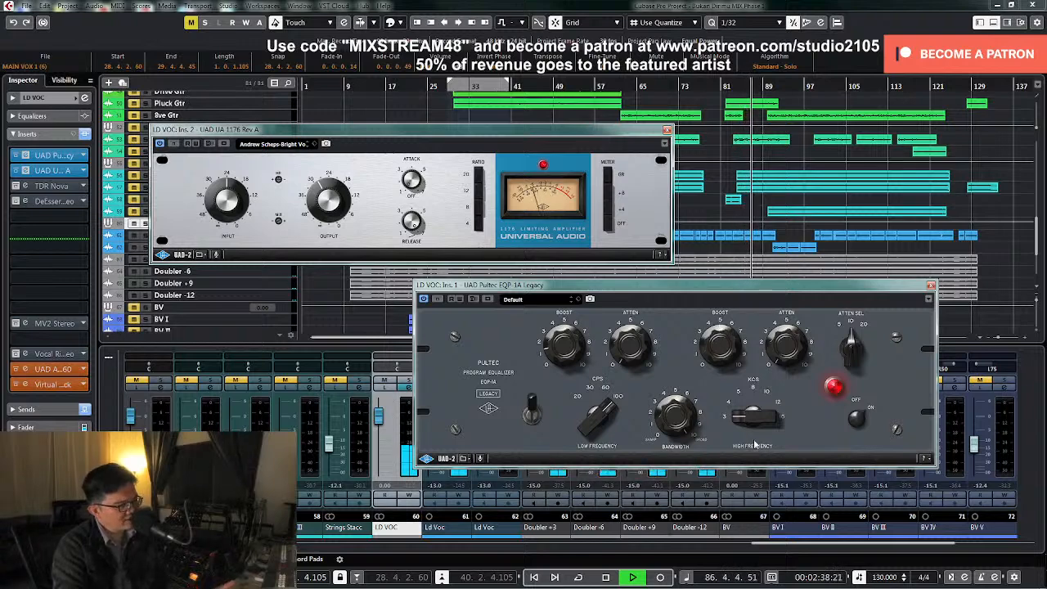
pyautogui.moveTo(751, 413); pyautogui.dragTo(752, 407)
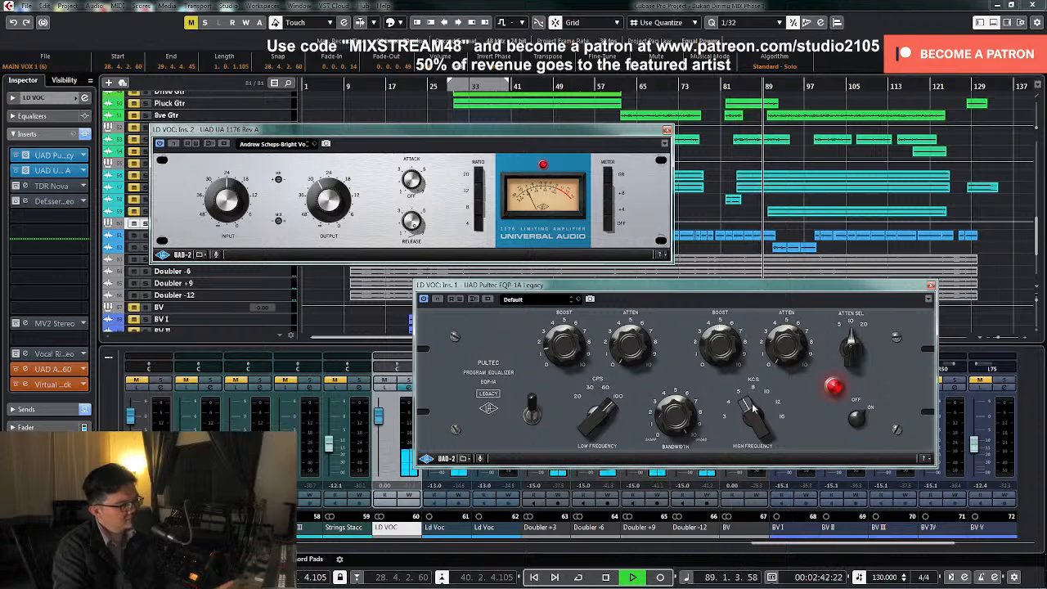
pyautogui.moveTo(753, 407); pyautogui.dragTo(753, 399)
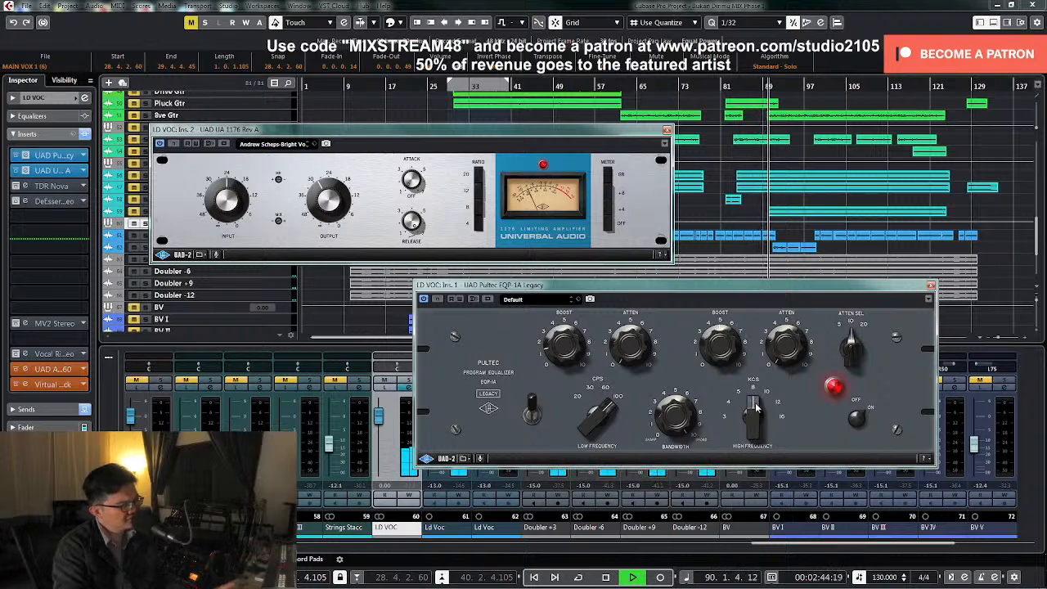
pyautogui.press('space')
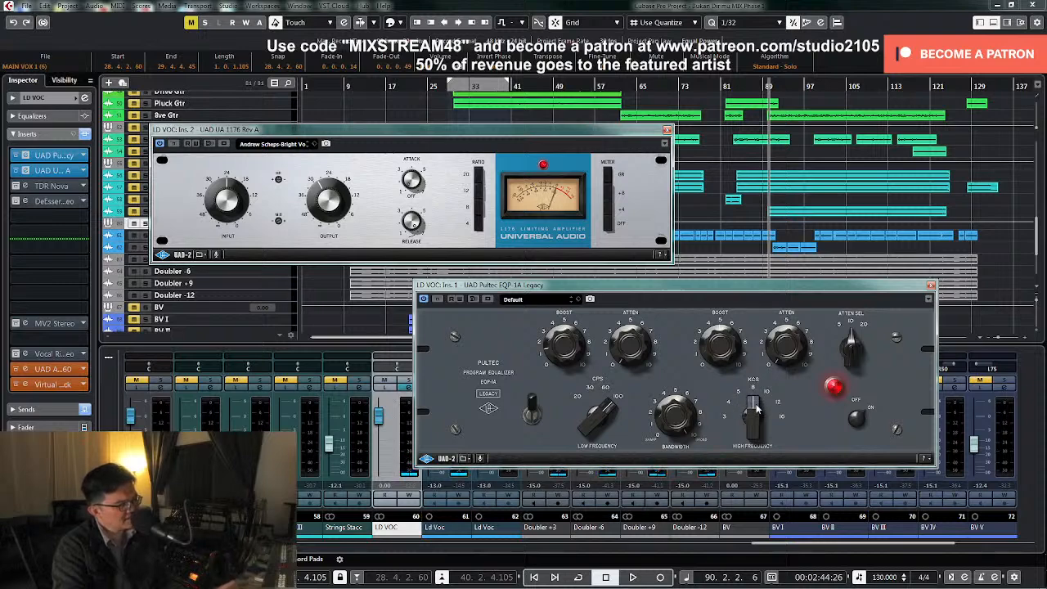
# Set the Pultec's high frequency to 3 KCS and attenuation selector to 20, audition, and close the Pultec and UA 1176 editors
pyautogui.moveTo(756, 409); pyautogui.dragTo(766, 396)
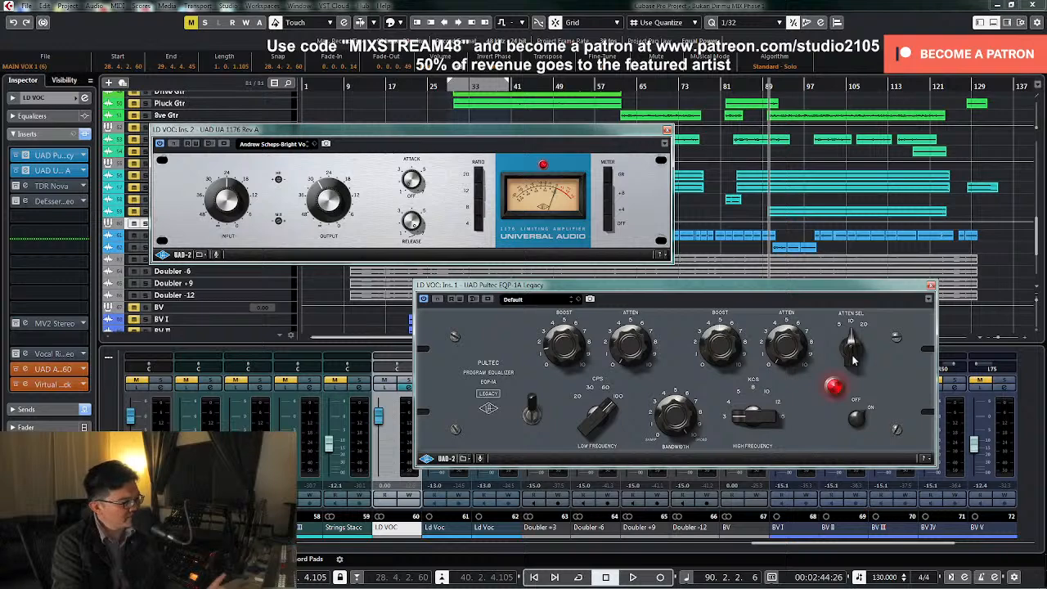
pyautogui.moveTo(853, 360); pyautogui.dragTo(862, 328)
pyautogui.press('space')
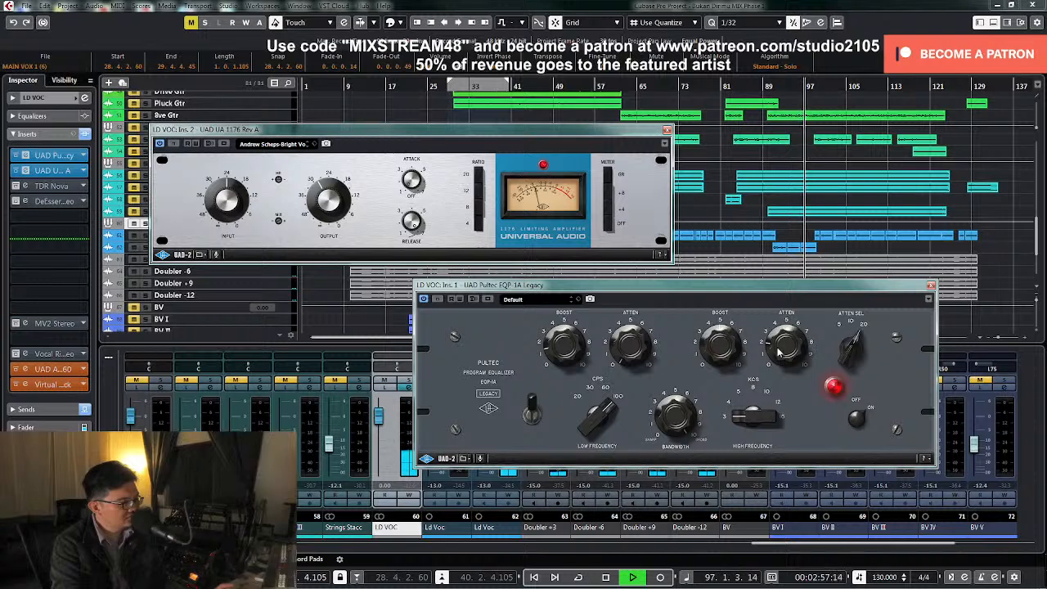
pyautogui.click(667, 129)
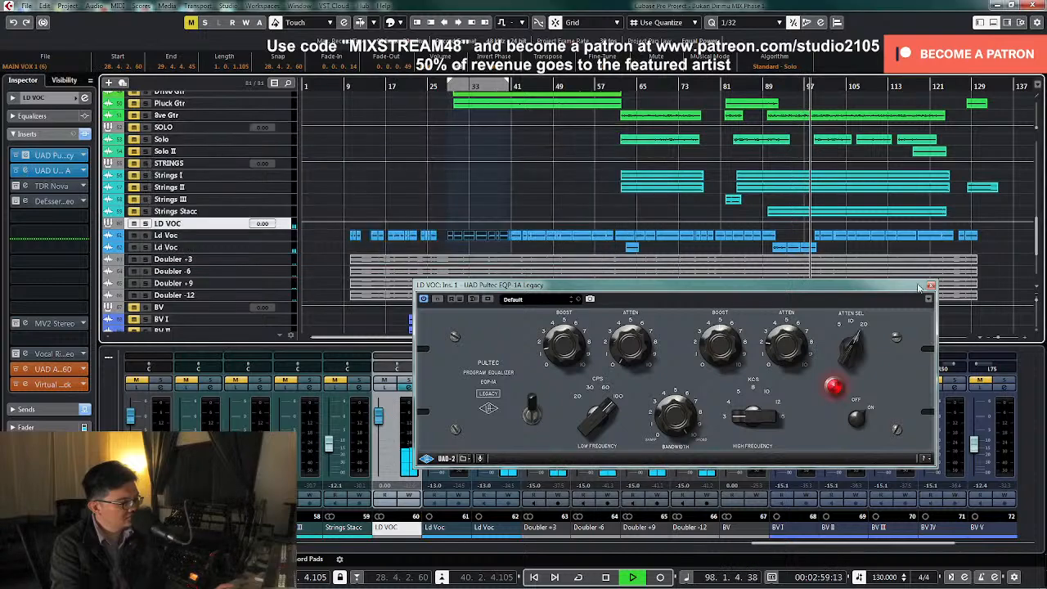
pyautogui.click(930, 285)
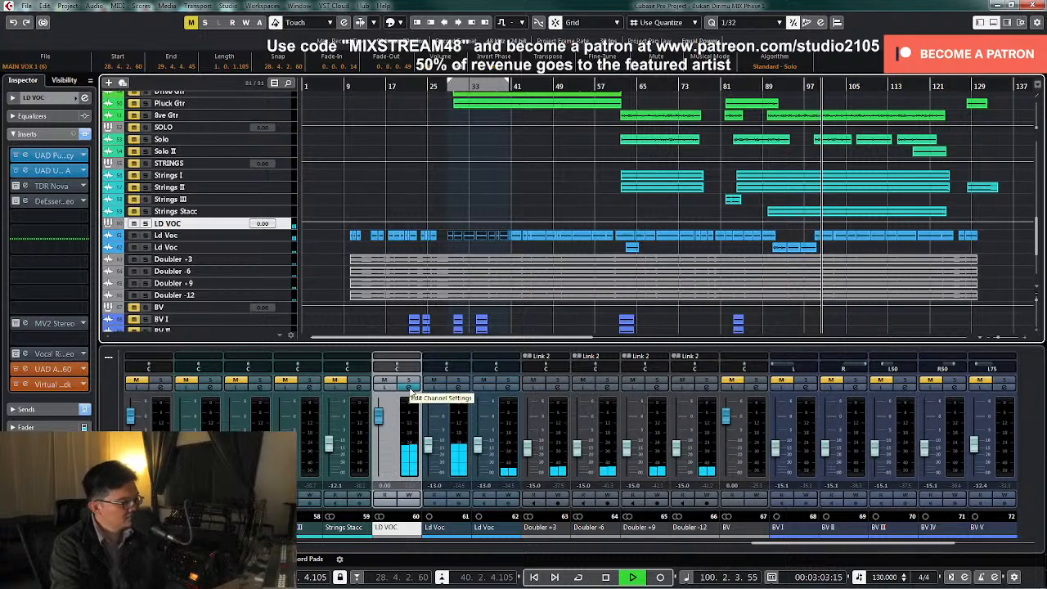
pyautogui.press('space')
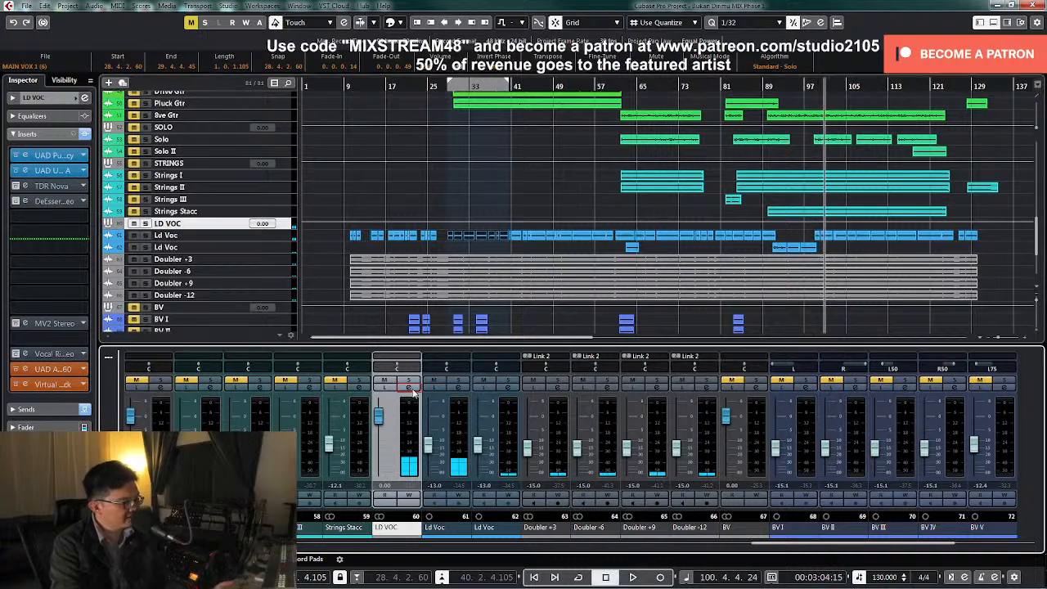
# Move the playhead back to bar 90, and activate and open Vocal Rider Stereo in LD VOC's channel settings
pyautogui.click(410, 388)
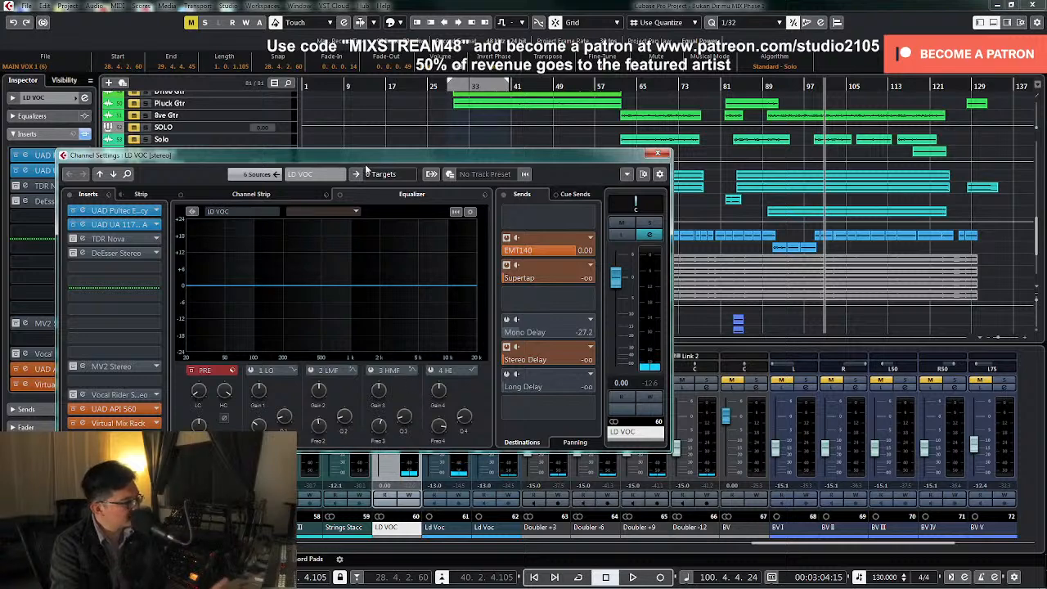
pyautogui.moveTo(343, 177); pyautogui.dragTo(514, 159)
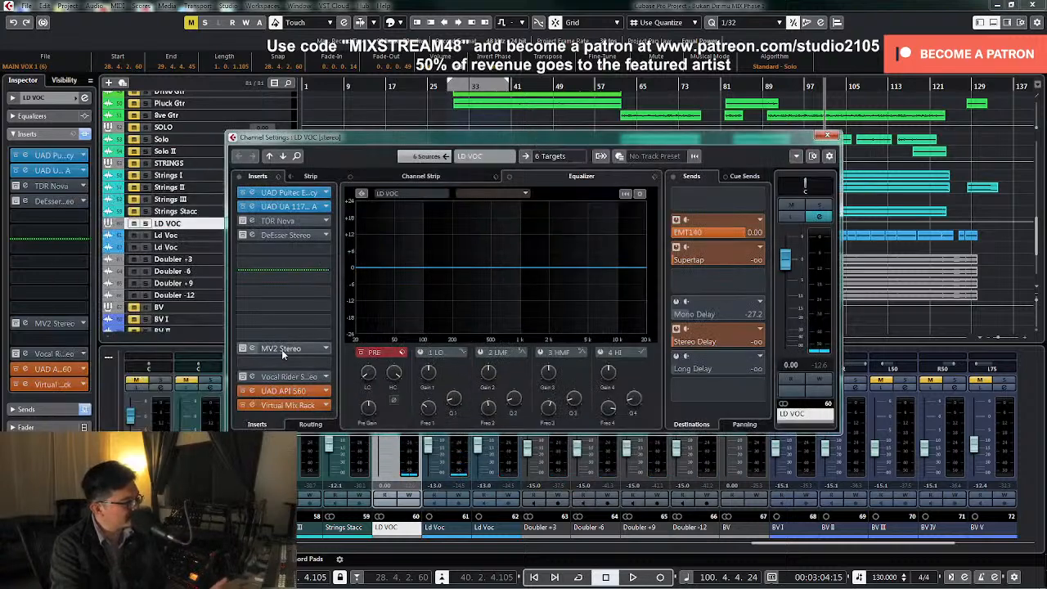
pyautogui.moveTo(288, 275)
pyautogui.mouseDown()
pyautogui.moveTo(288, 388)
pyautogui.moveTo(288, 374)
pyautogui.mouseUp()
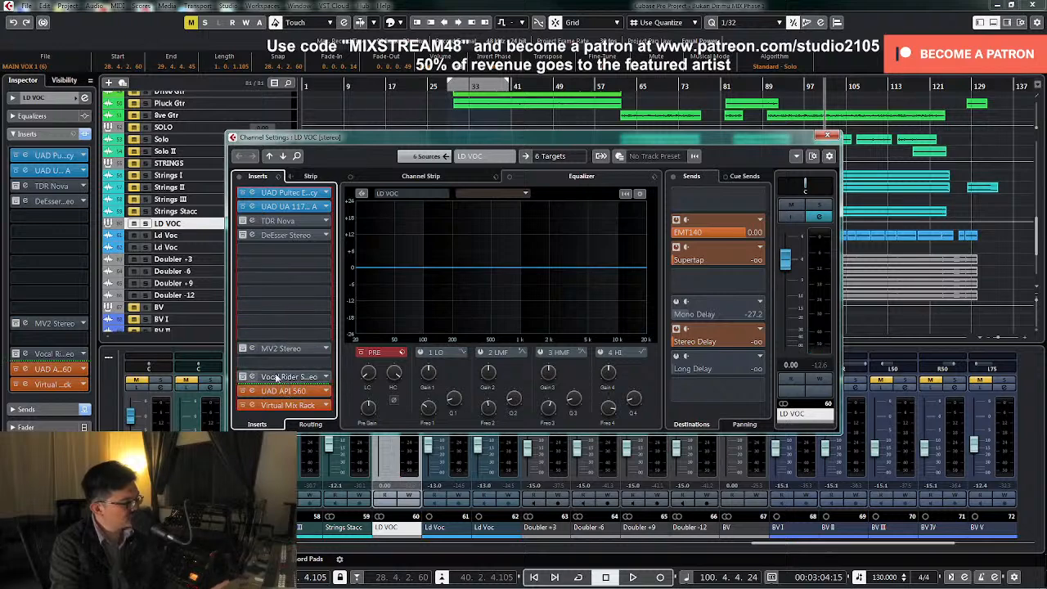
pyautogui.click(767, 85)
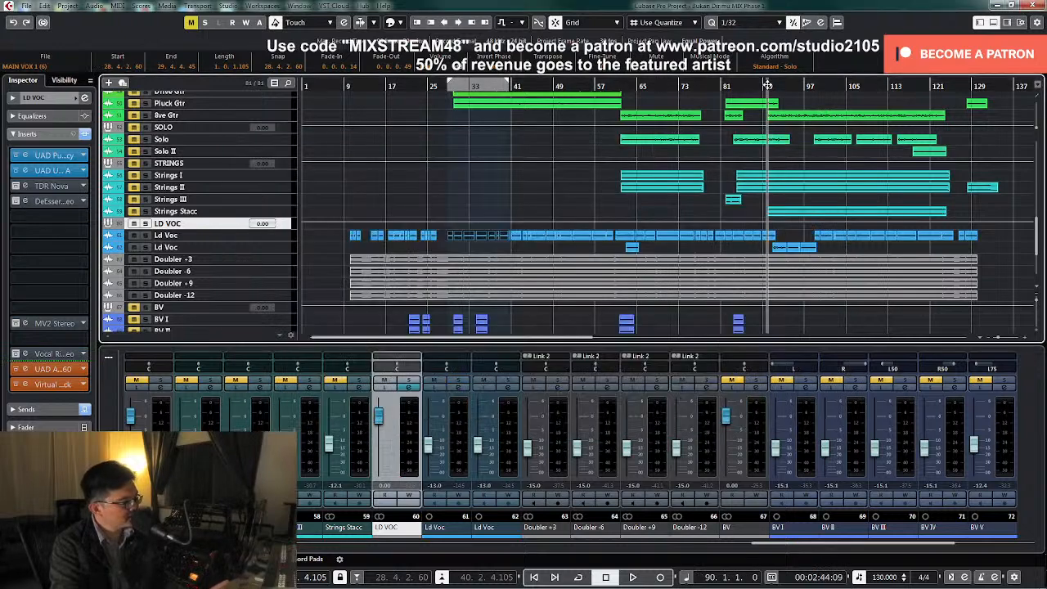
pyautogui.click(409, 388)
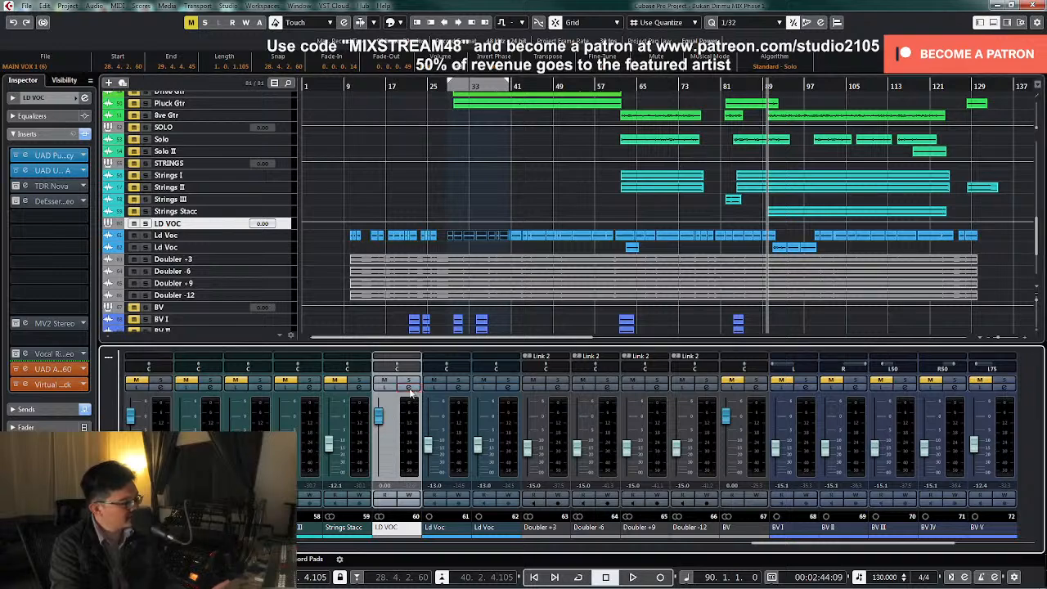
pyautogui.click(411, 387)
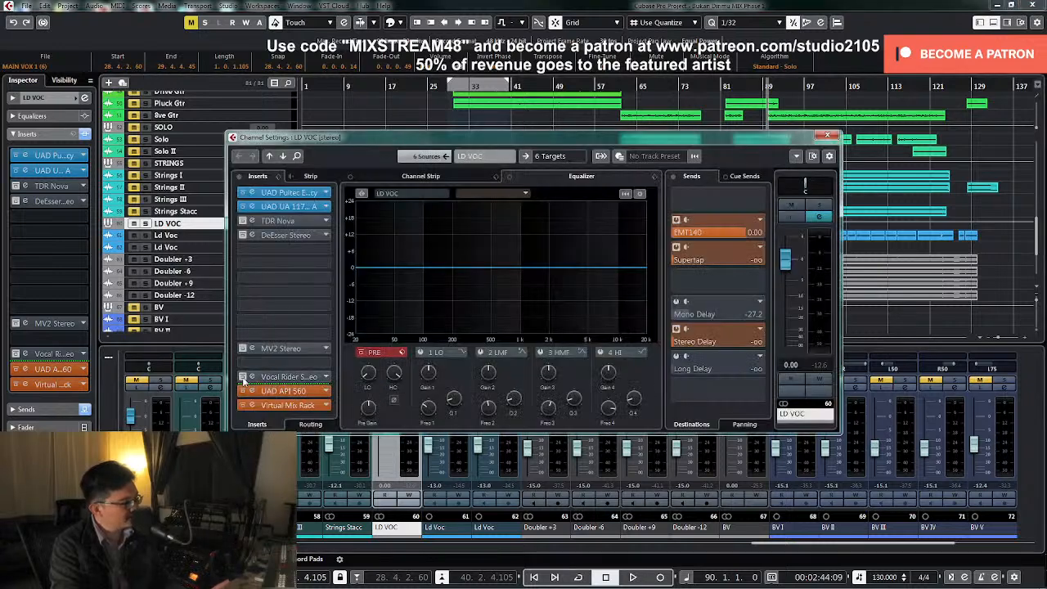
pyautogui.click(274, 379)
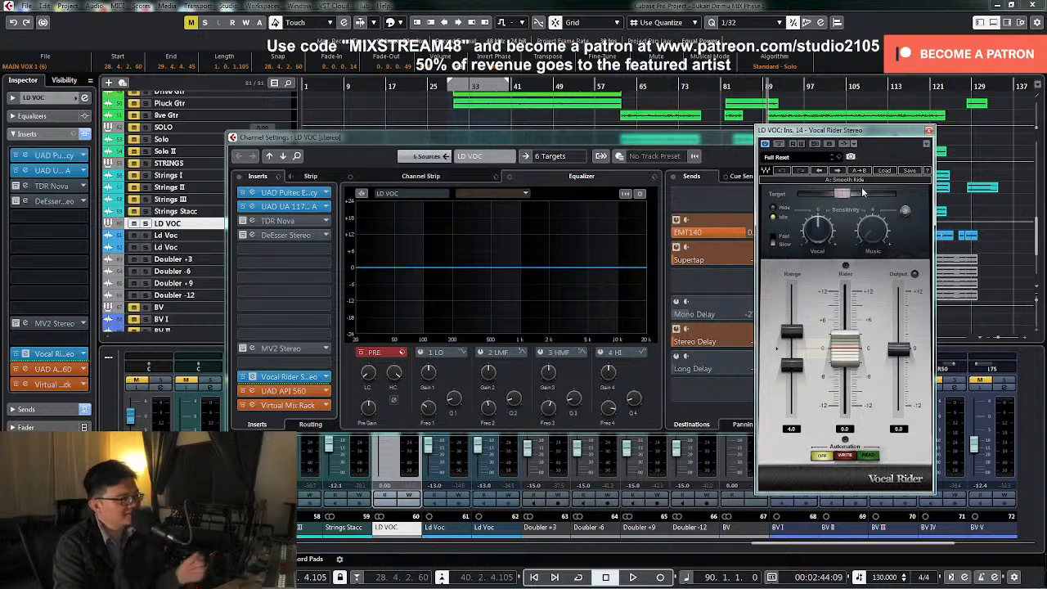
# Set the Vocal Rider's range to 6.0 and lower its target level while auditioning from bar 90
pyautogui.moveTo(845, 196)
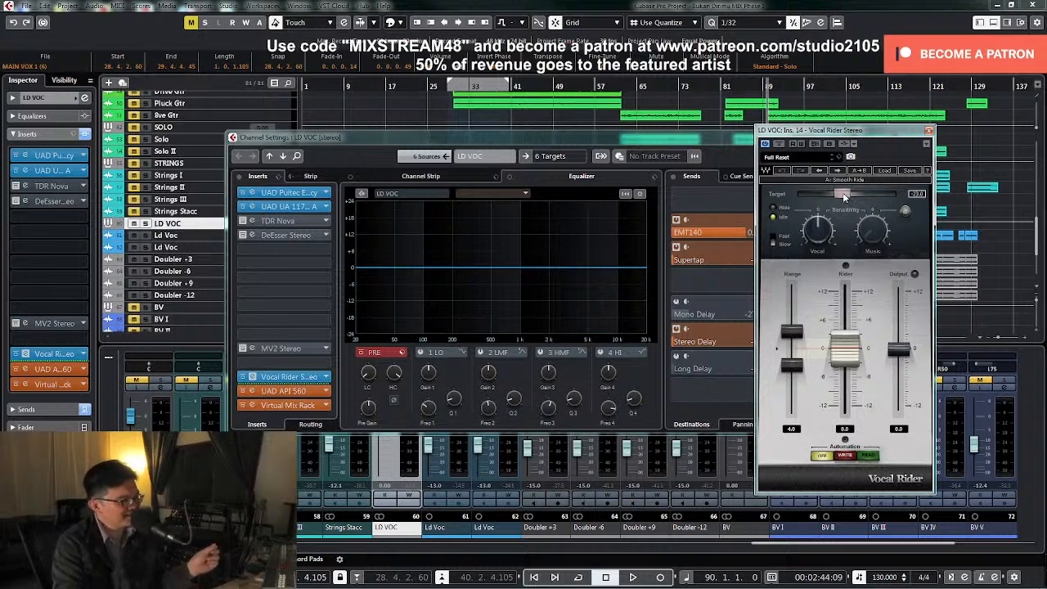
pyautogui.moveTo(791, 332); pyautogui.dragTo(791, 322)
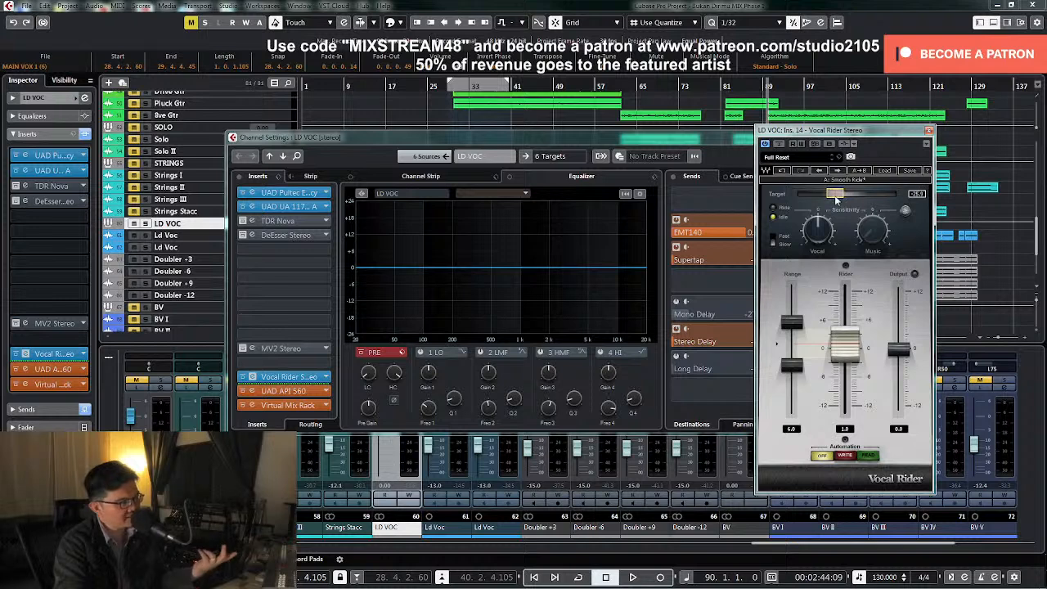
pyautogui.press('space')
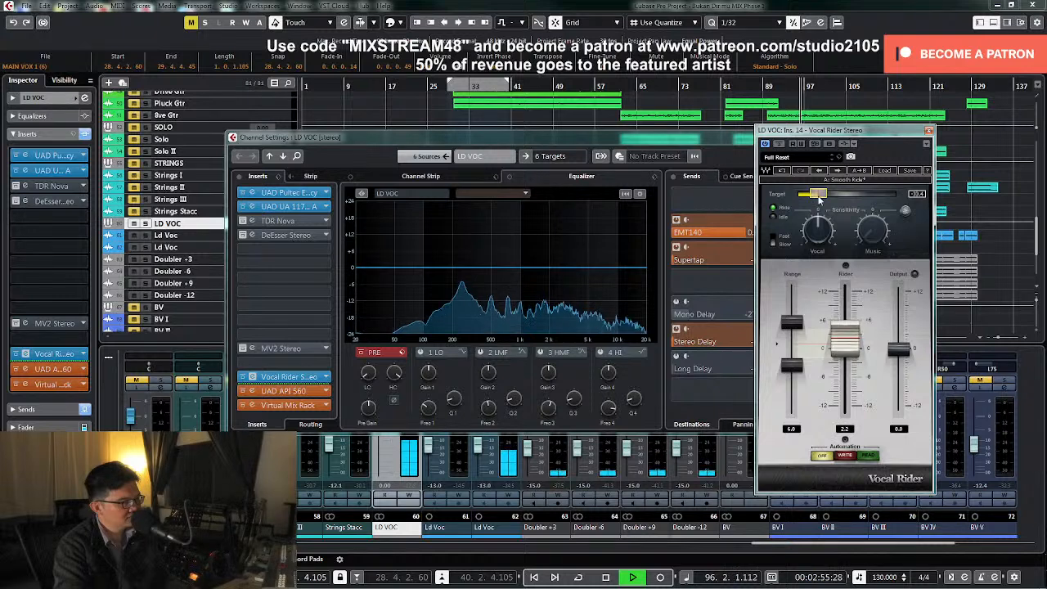
pyautogui.press('space')
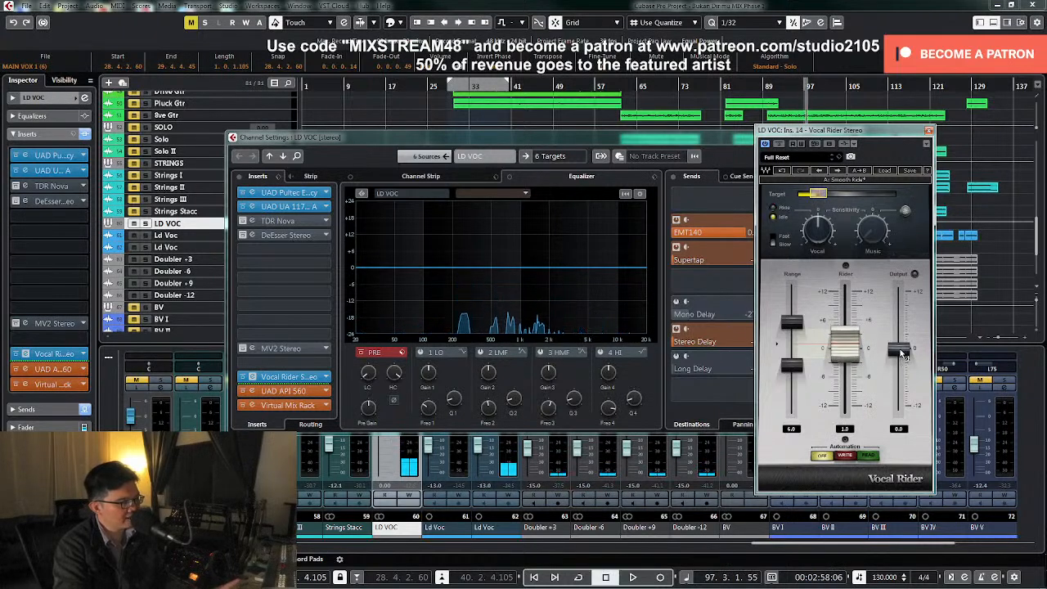
# Lower the Vocal Rider's output to -3.0 during playback
pyautogui.press('space')
pyautogui.moveTo(902, 353); pyautogui.dragTo(900, 359)
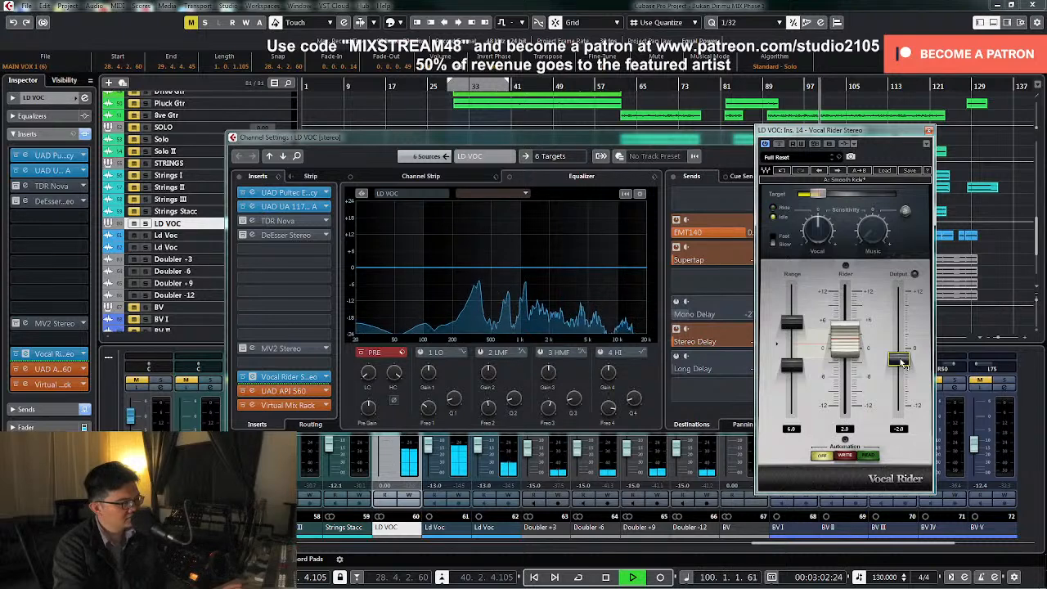
pyautogui.moveTo(901, 359); pyautogui.dragTo(900, 367)
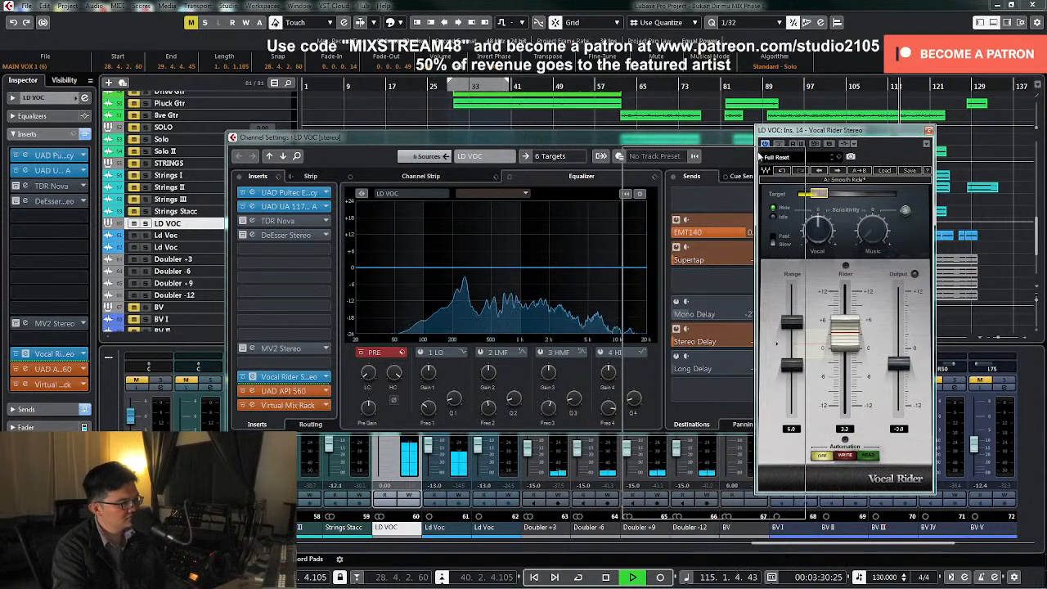
# Move the playhead back to about bar 98, stop playback and close the Vocal Rider editor
pyautogui.moveTo(889, 132); pyautogui.dragTo(692, 157)
pyautogui.click(814, 100)
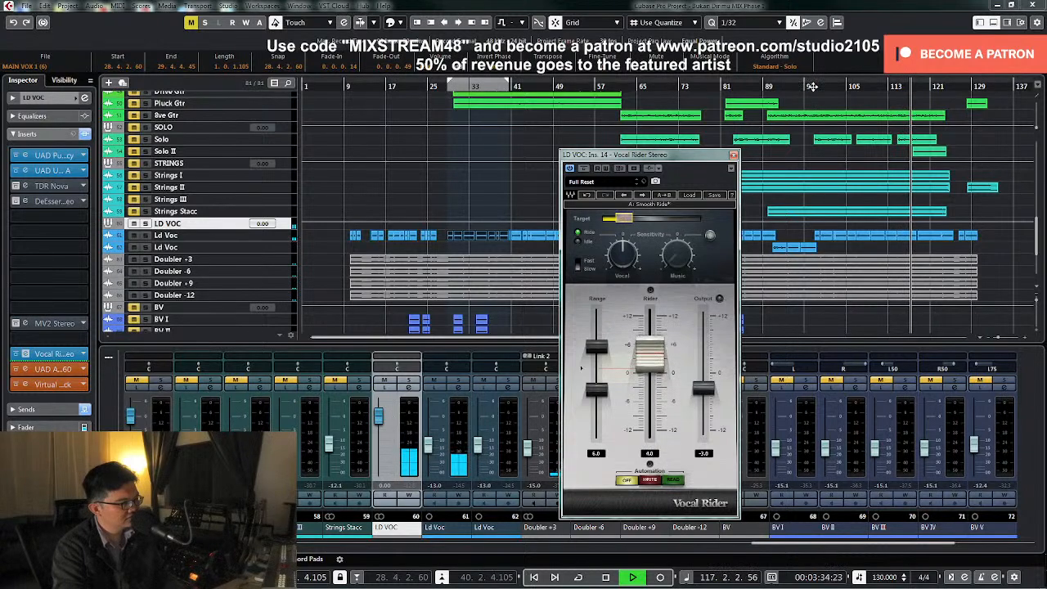
pyautogui.press('space')
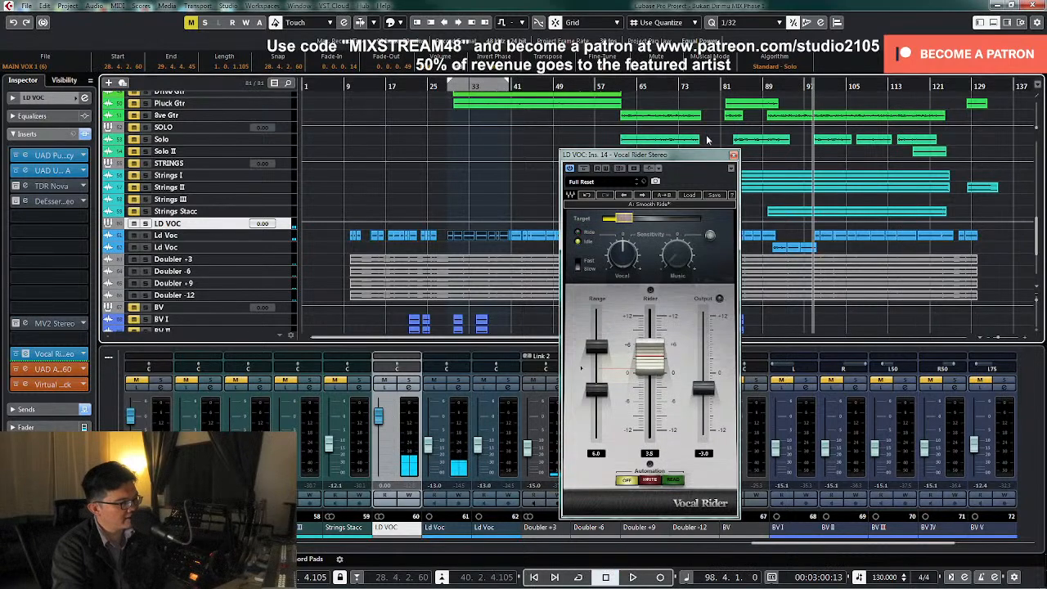
pyautogui.click(733, 155)
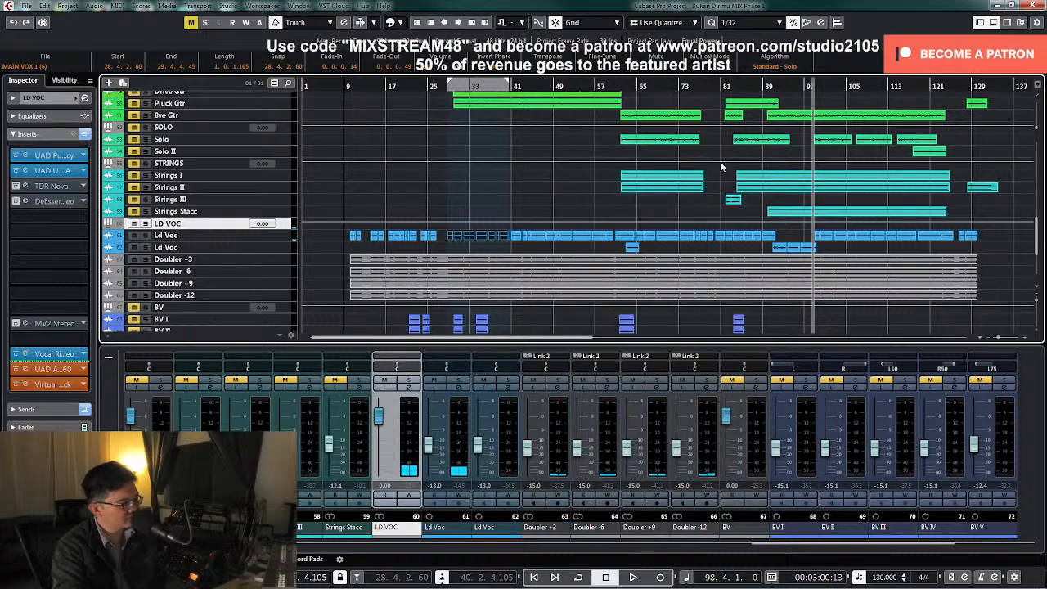
# Solo the LD VOC group from its channel settings and move the playhead back to about bar 90
pyautogui.click(409, 389)
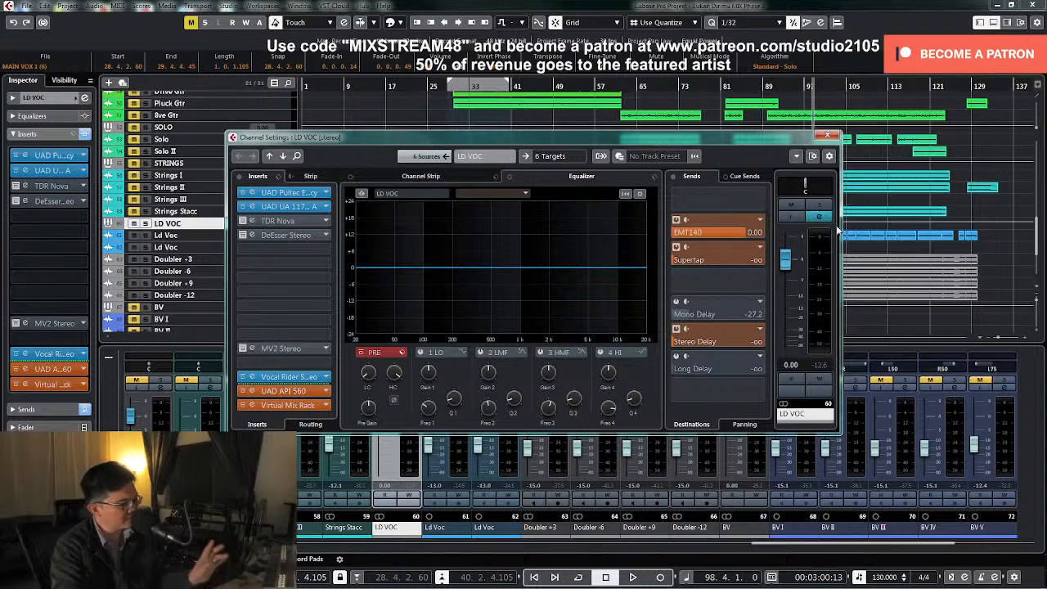
pyautogui.moveTo(733, 139); pyautogui.dragTo(759, 218)
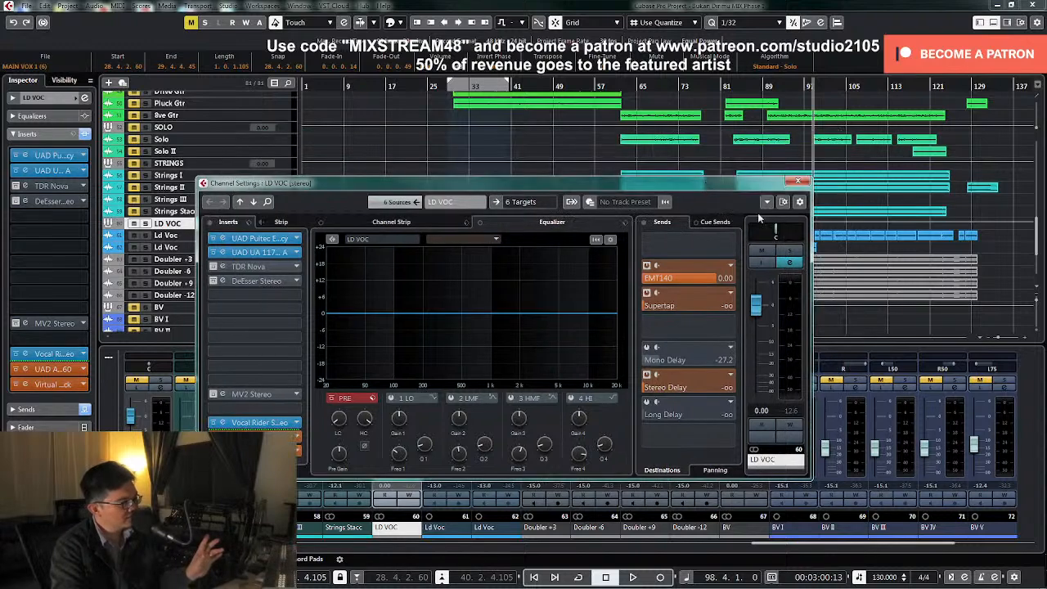
pyautogui.click(788, 260)
pyautogui.moveTo(736, 182); pyautogui.dragTo(687, 278)
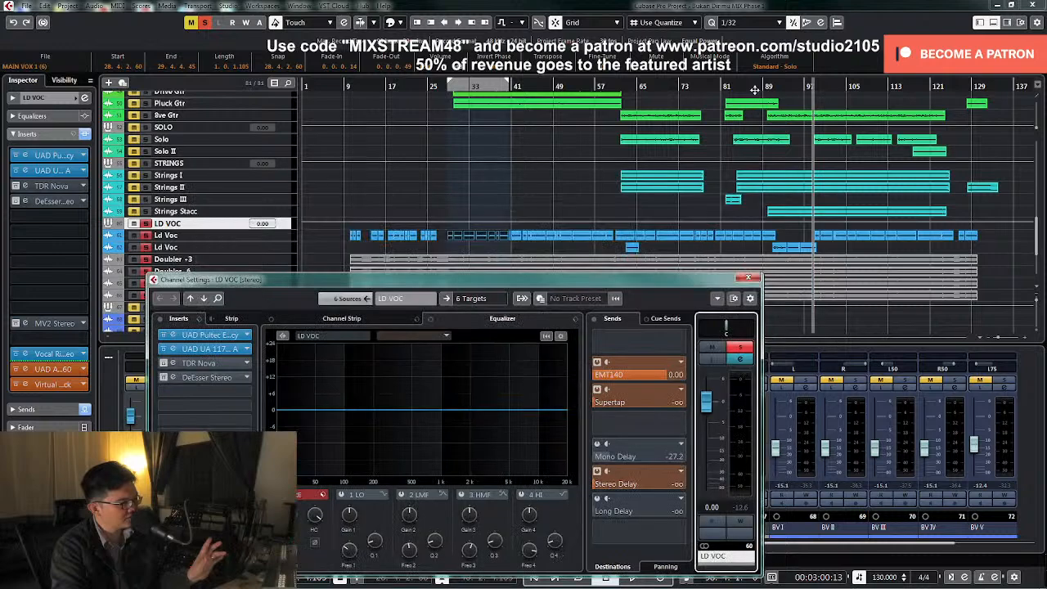
pyautogui.click(768, 86)
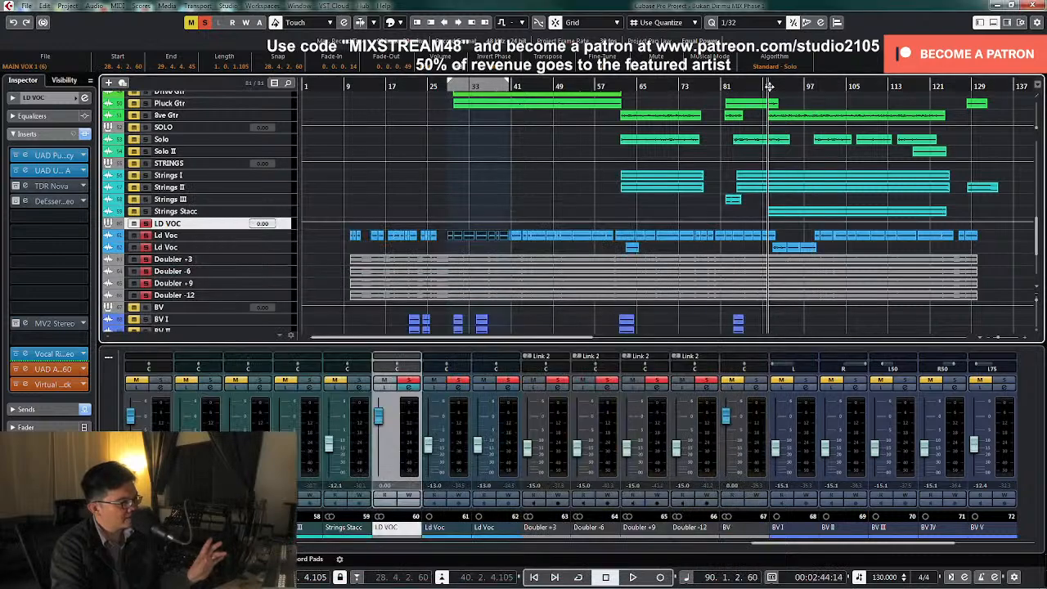
pyautogui.click(410, 388)
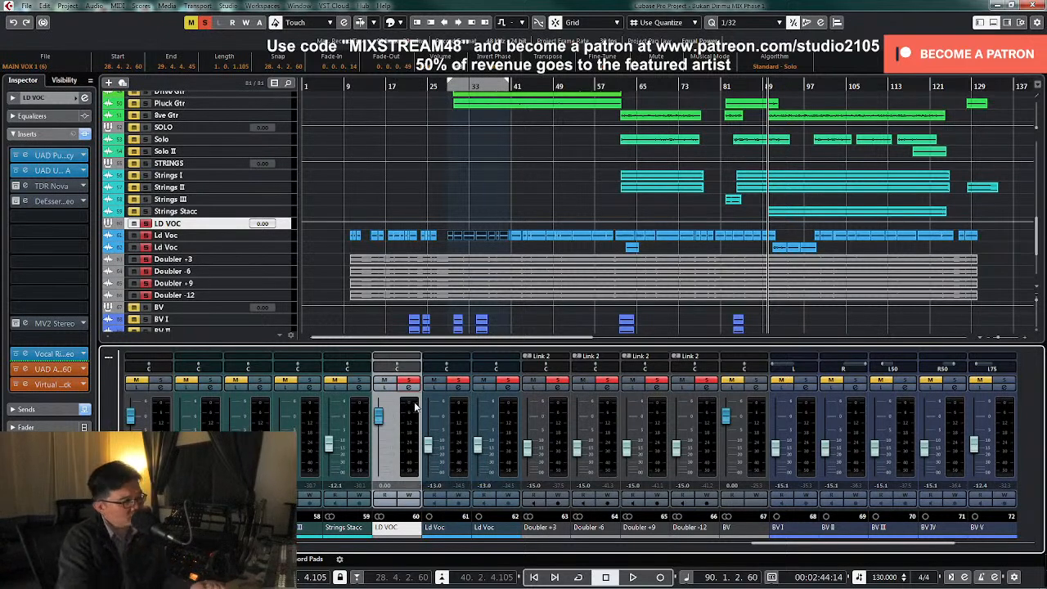
# Check the SuperTap 2-Taps effect behind the Supertap send in the LD VOC channel settings, closing its editor again
pyautogui.click(410, 389)
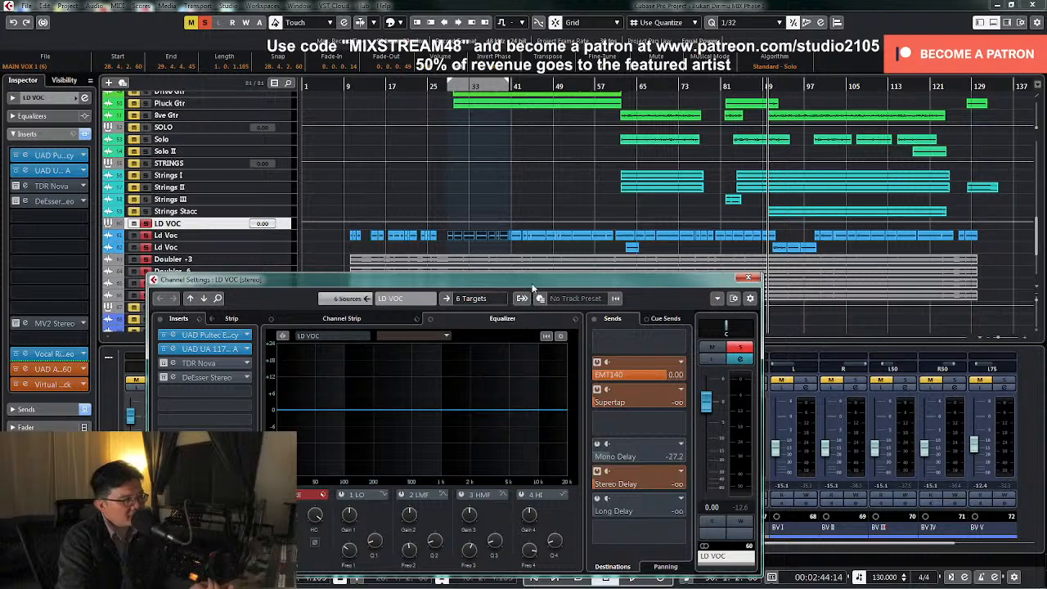
pyautogui.moveTo(533, 284); pyautogui.dragTo(517, 191)
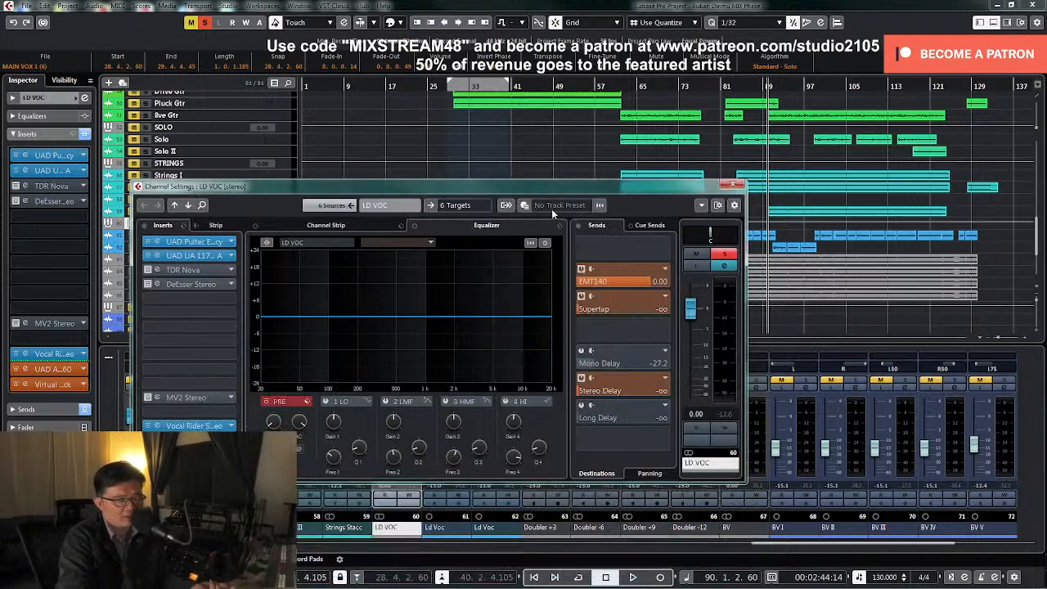
pyautogui.rightClick(625, 311)
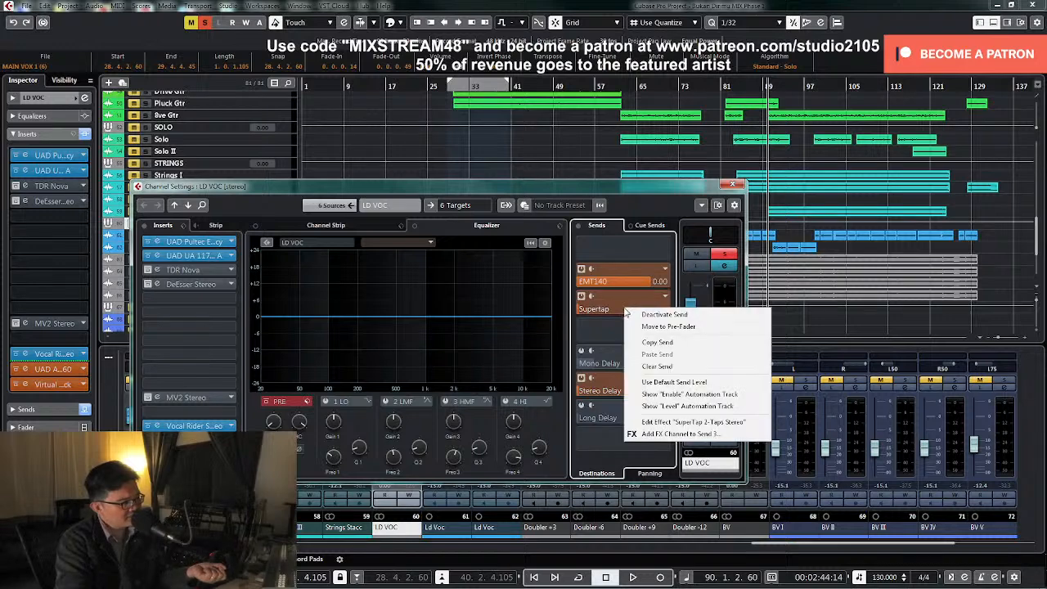
pyautogui.click(675, 425)
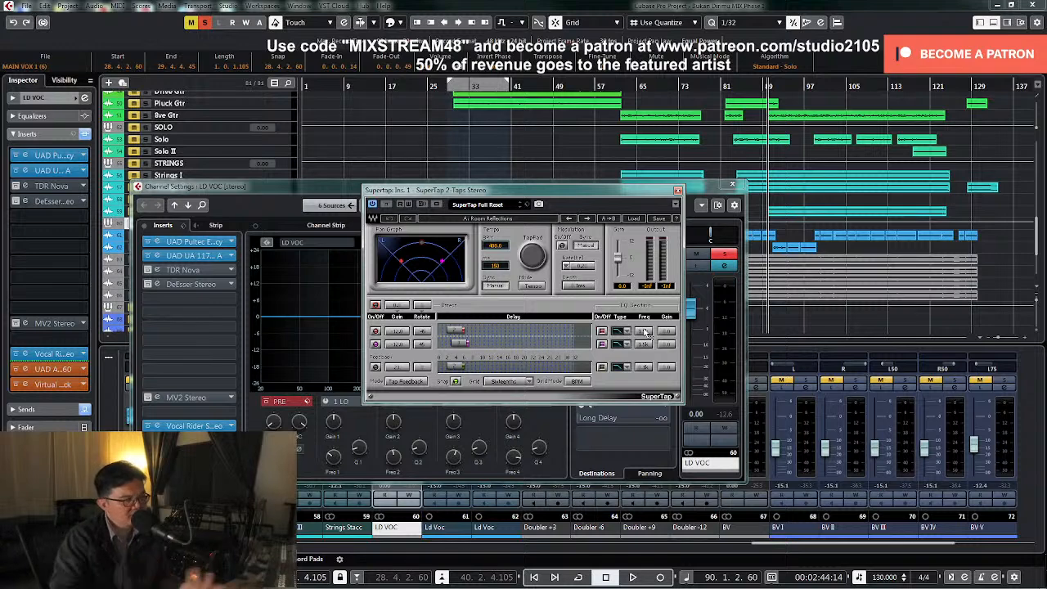
pyautogui.click(677, 191)
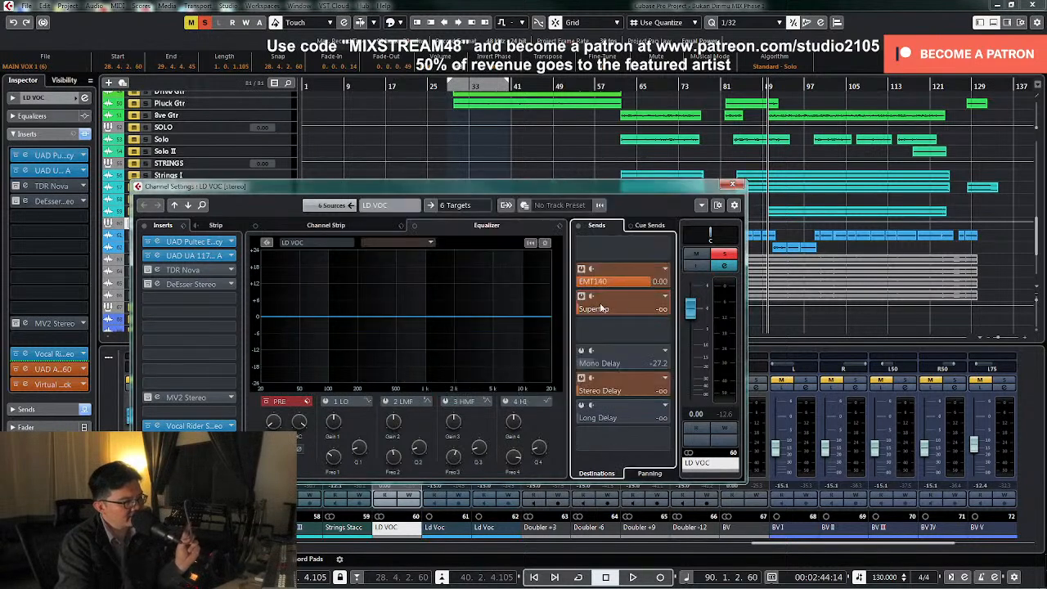
# Raise the LD VOC group's Supertap send to 6.02 while auditioning the soloed vocal from bar 90
pyautogui.click(595, 312)
pyautogui.press('space')
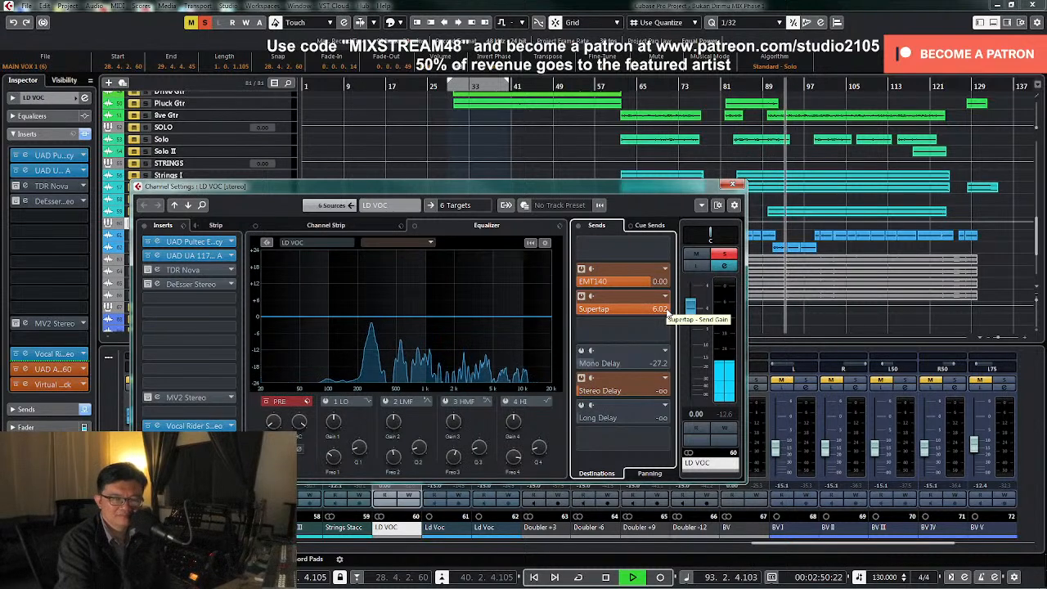
pyautogui.press('space')
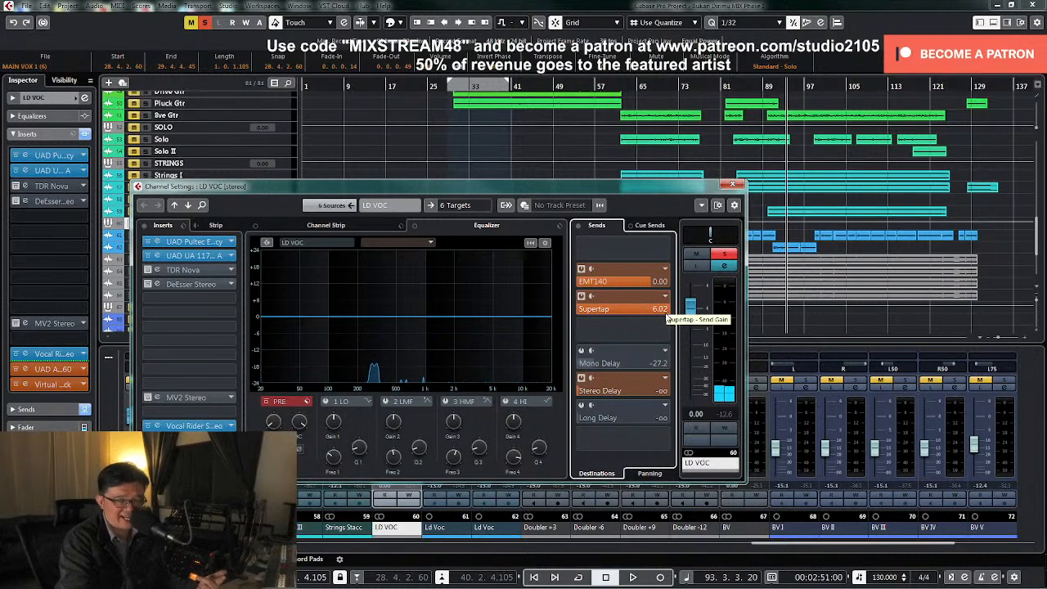
# Reduce the LD VOC Supertap send to -6.40 while listening, unsolo the group and stop playback
pyautogui.moveTo(664, 312); pyautogui.dragTo(612, 312)
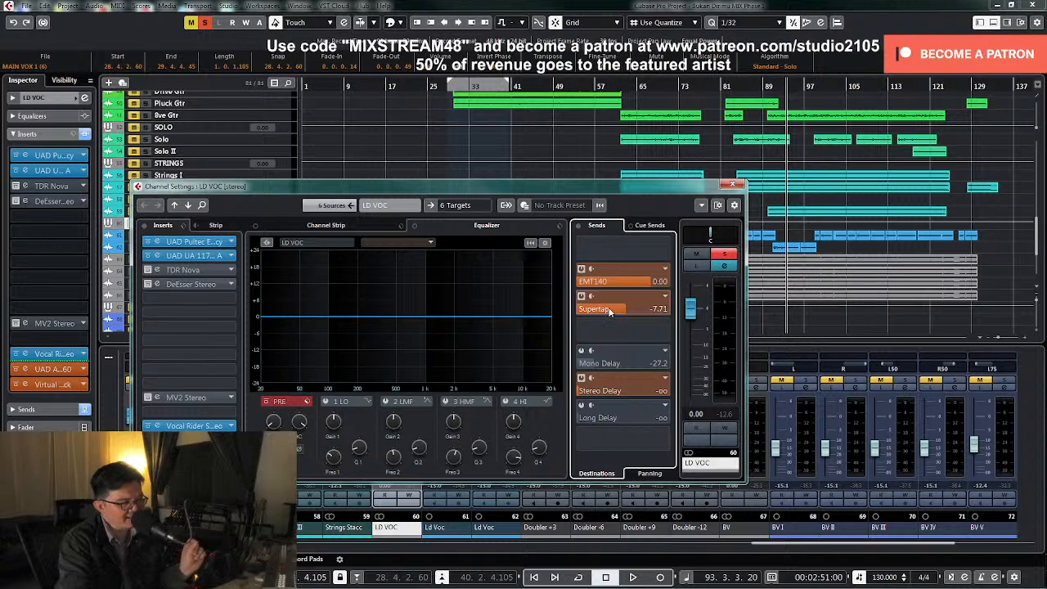
pyautogui.moveTo(612, 312); pyautogui.dragTo(623, 308)
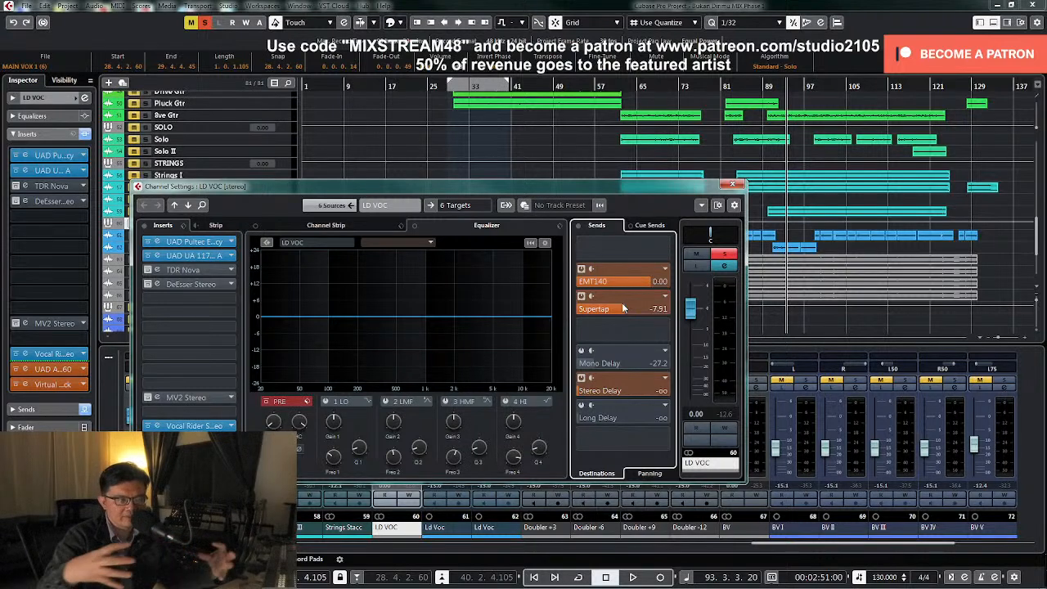
pyautogui.press('space')
pyautogui.moveTo(623, 308); pyautogui.dragTo(617, 311)
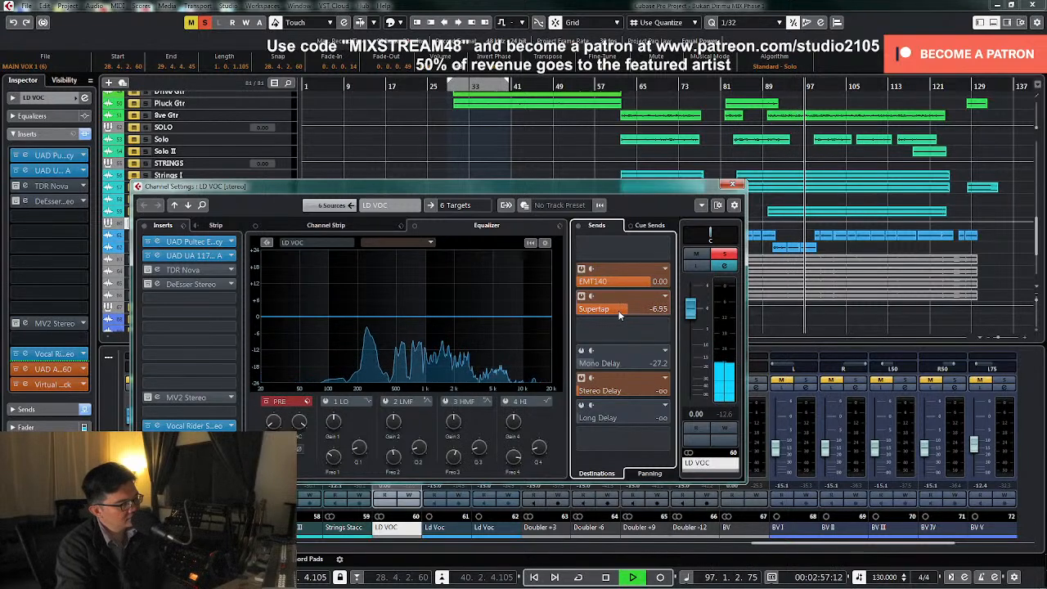
pyautogui.moveTo(617, 311); pyautogui.dragTo(621, 315)
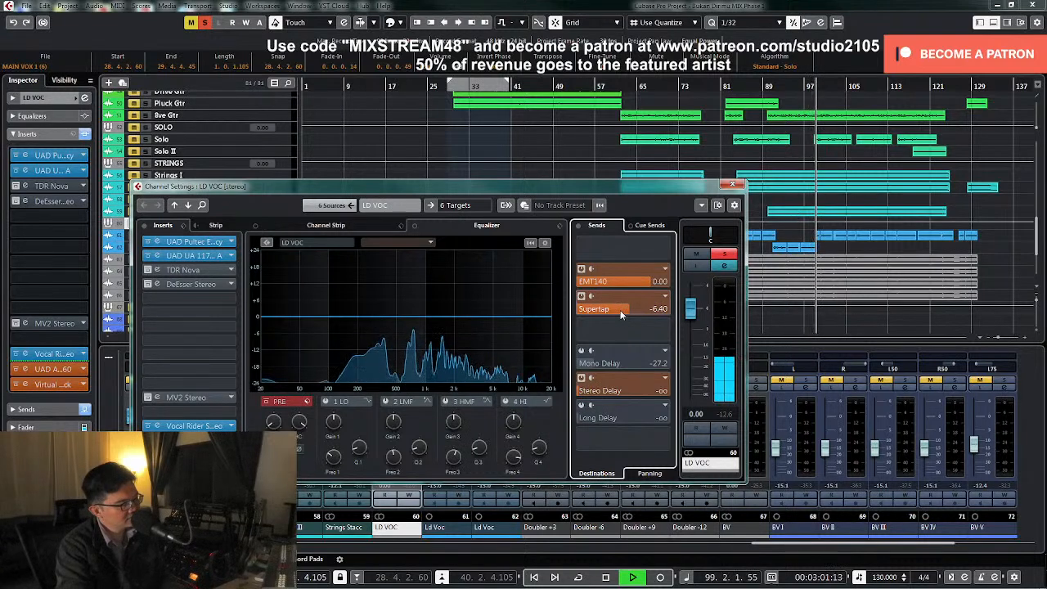
pyautogui.click(728, 256)
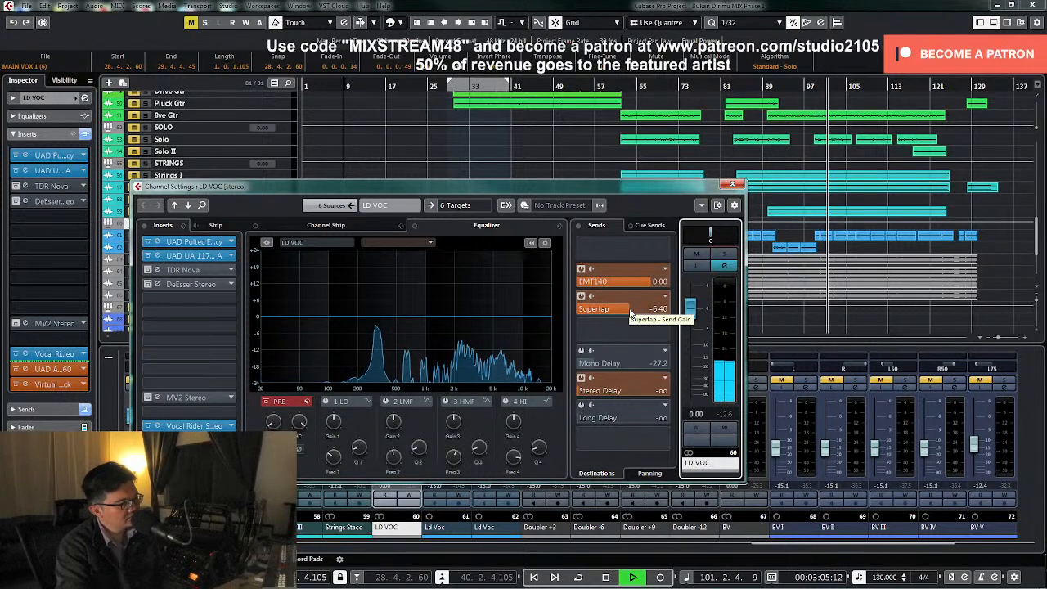
pyautogui.press('space')
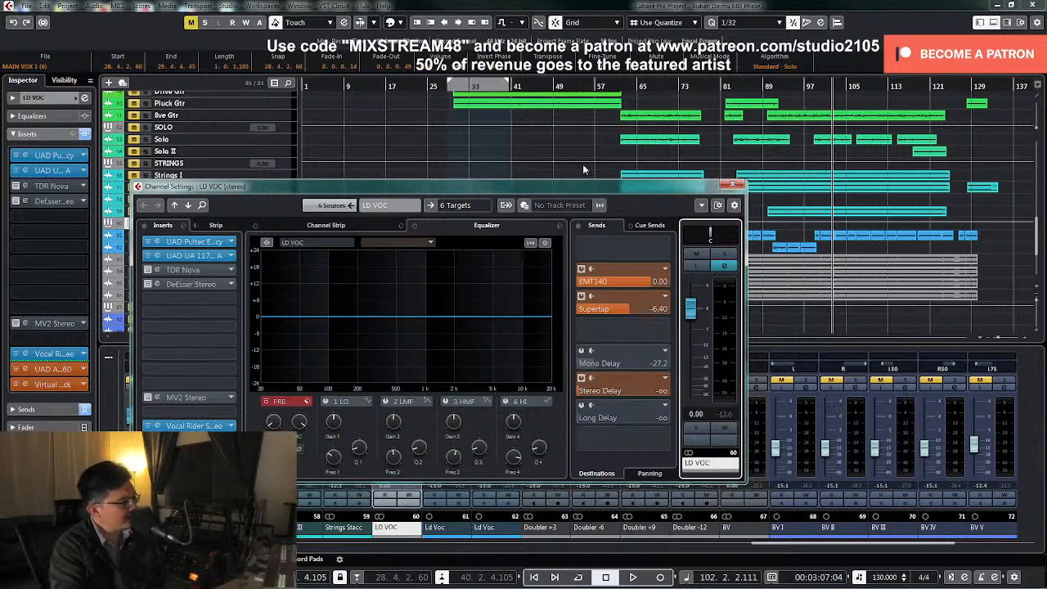
# Lower the LD VOC group's Supertap send to -6.95 while playing from about bar 28, and stop playback
pyautogui.click(425, 87)
pyautogui.scroll(-1, 436, 108)
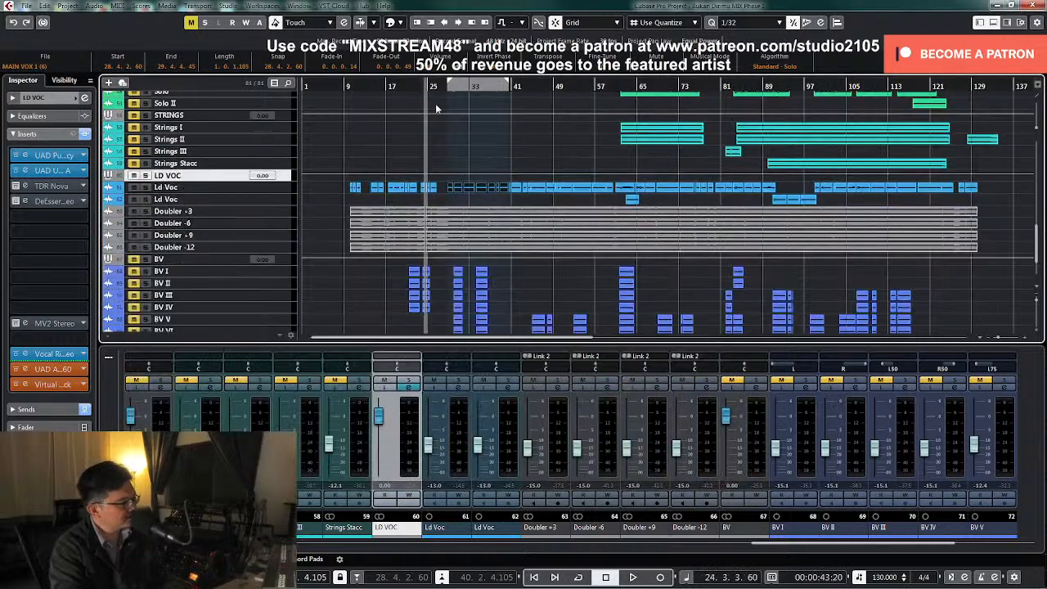
pyautogui.click(449, 85)
pyautogui.press('space')
pyautogui.click(412, 388)
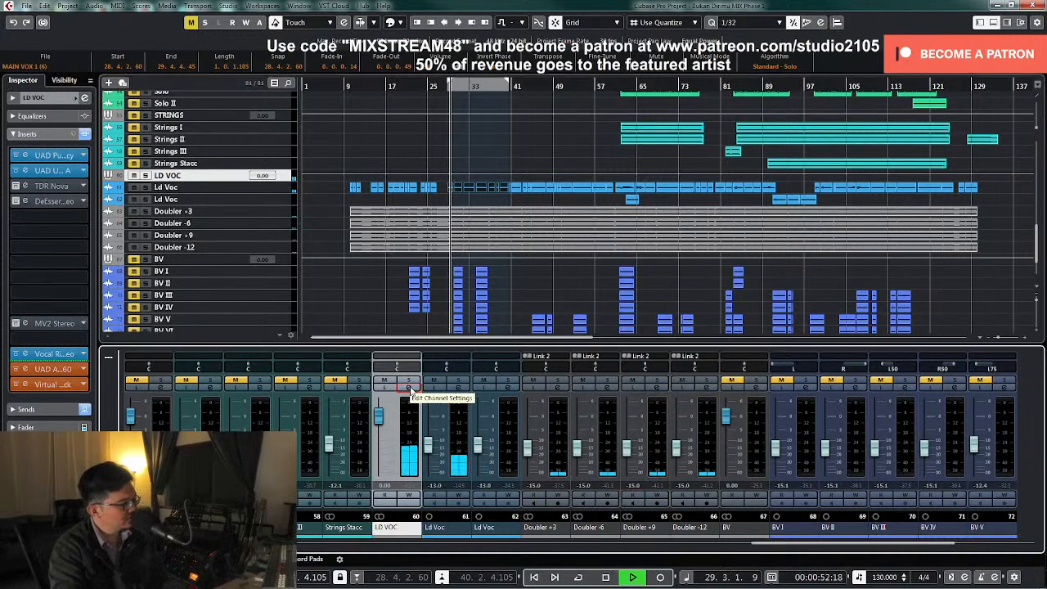
pyautogui.click(411, 387)
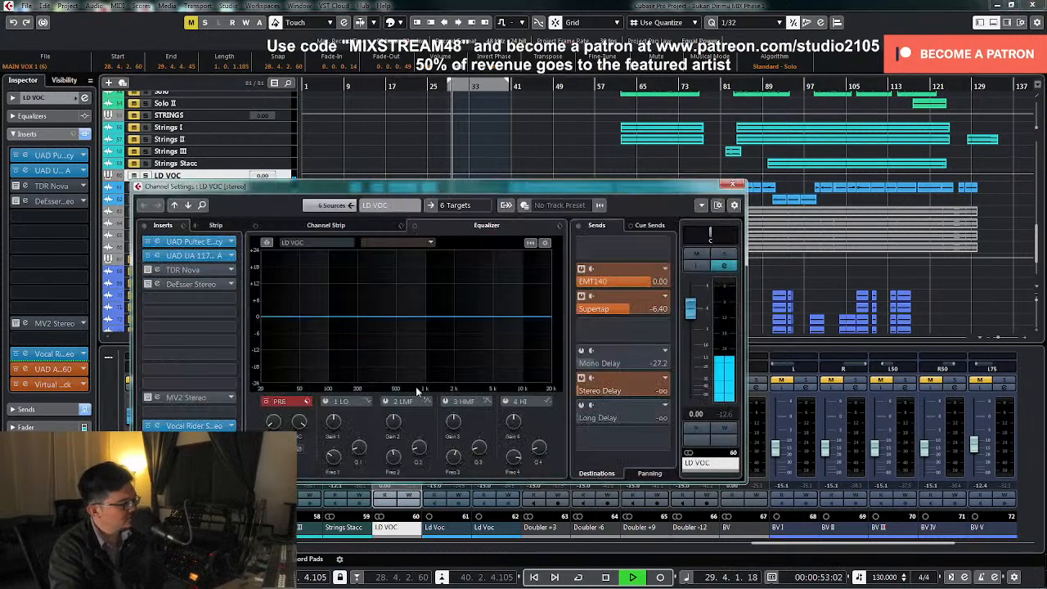
pyautogui.click(628, 316)
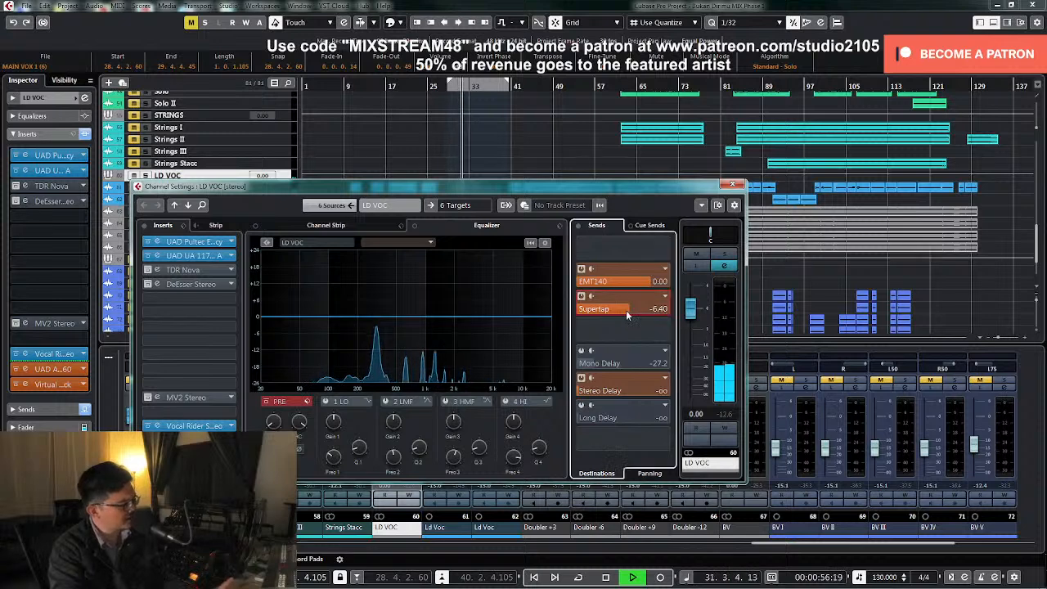
pyautogui.moveTo(628, 316); pyautogui.dragTo(626, 316)
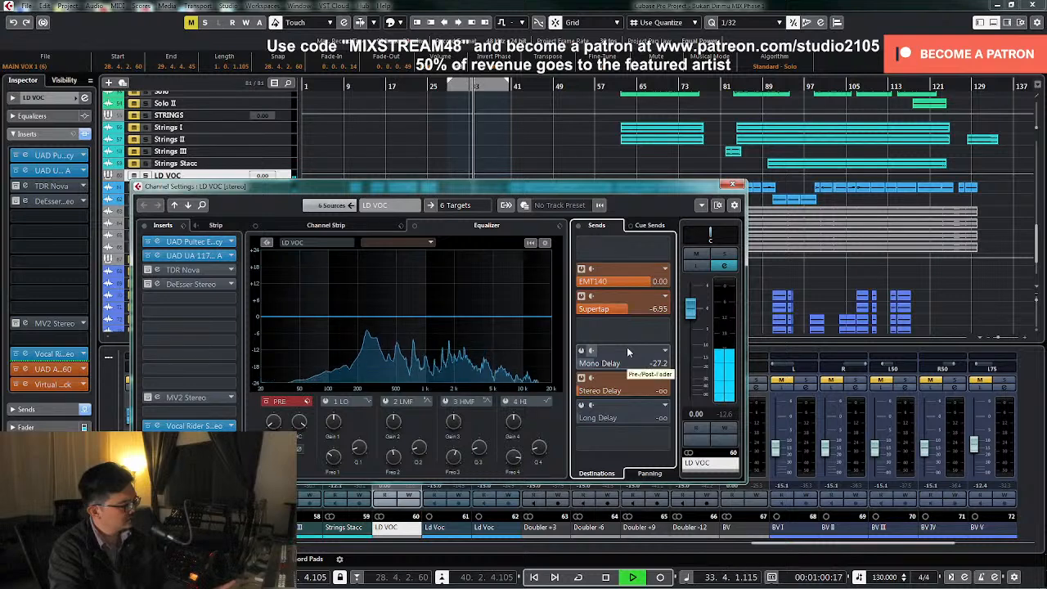
pyautogui.press('space')
# Rewind to about bar 27, activate the LD VOC Mono Delay send and check its bx_delay2500 effect settings
pyautogui.press('KP_Subtract')
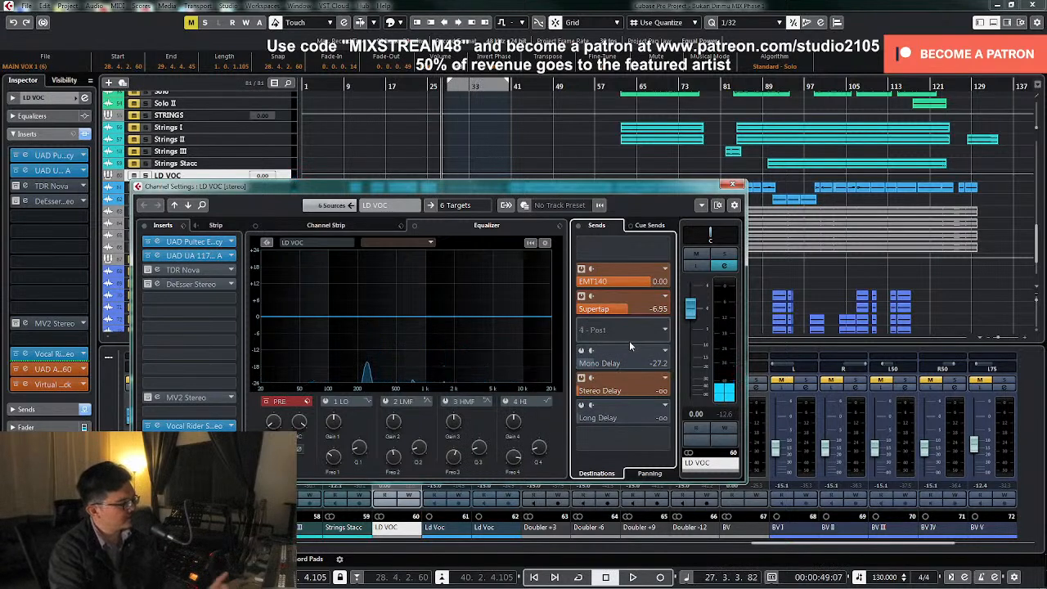
pyautogui.click(580, 352)
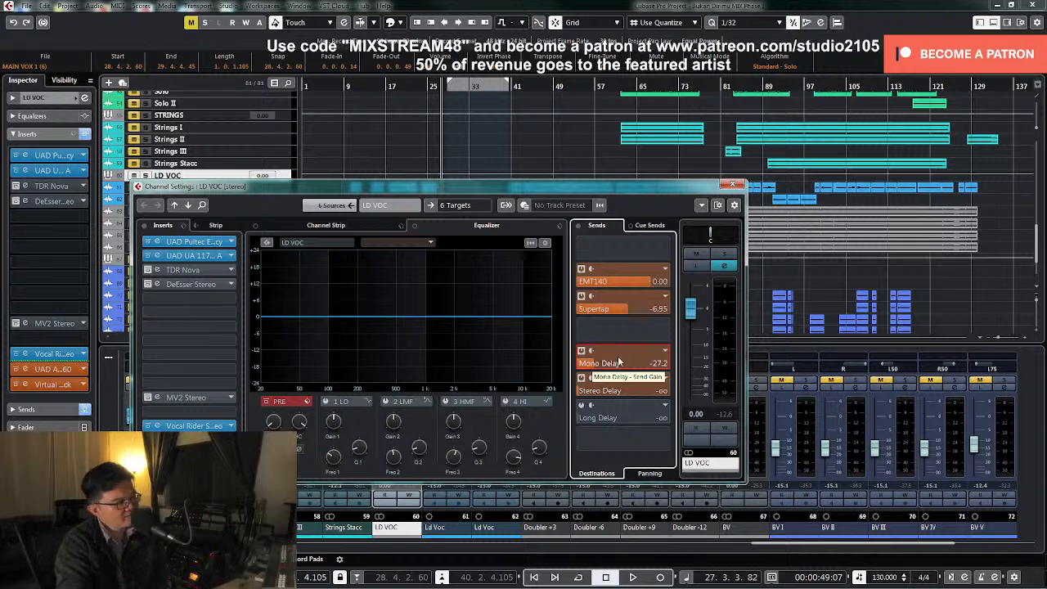
pyautogui.rightClick(619, 358)
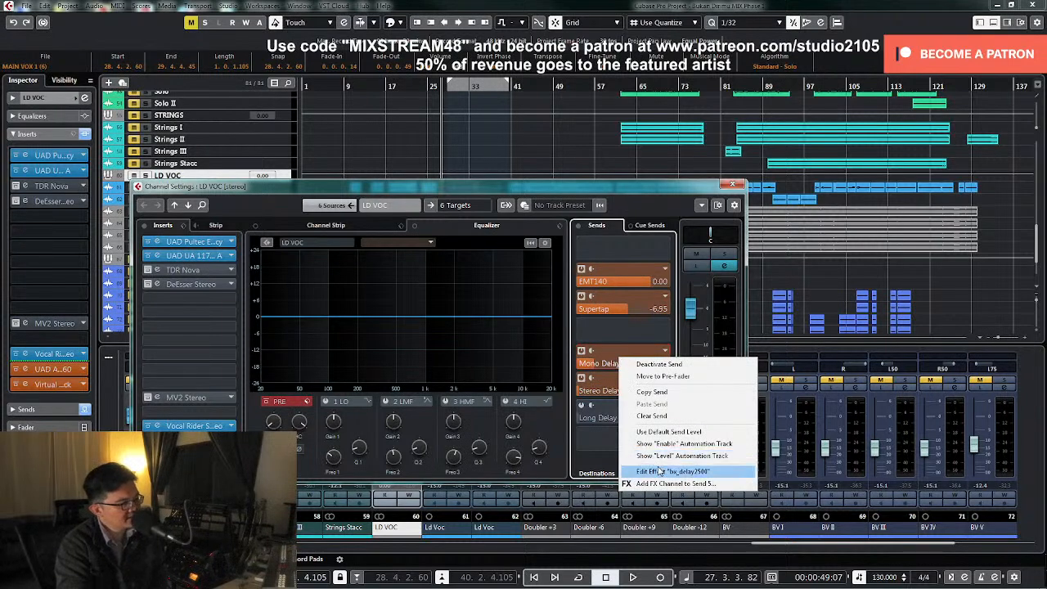
pyautogui.click(673, 471)
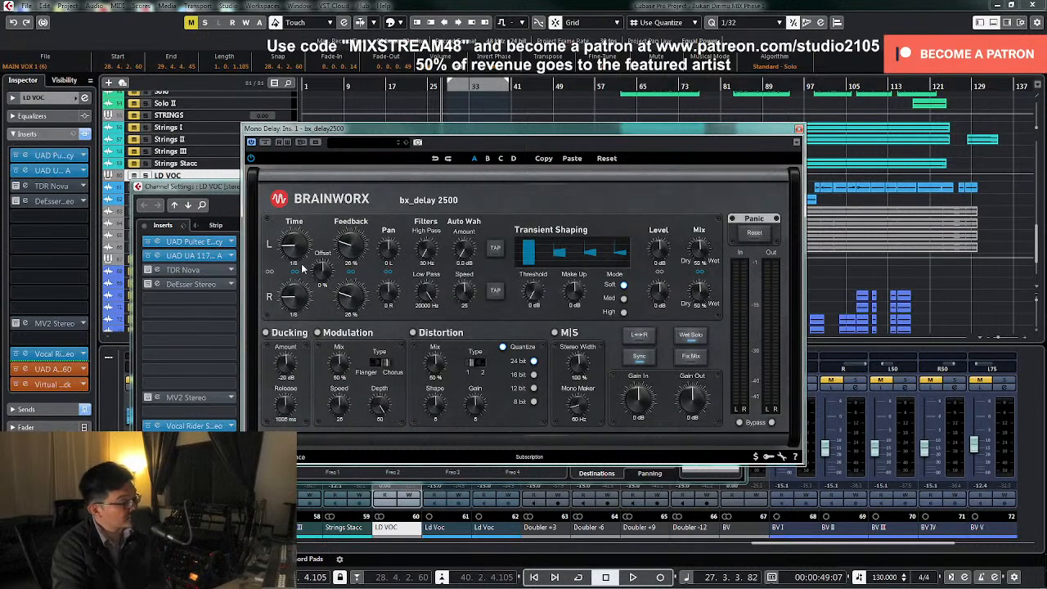
pyautogui.click(798, 130)
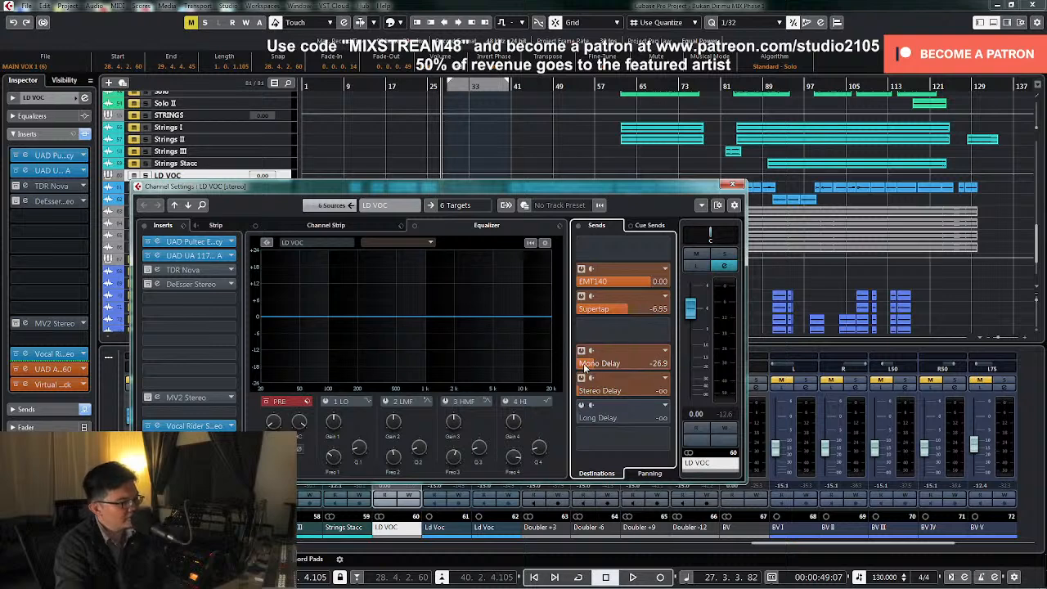
# Set the LD VOC group's Mono Delay send to -25.8 during playback
pyautogui.press('space')
pyautogui.moveTo(587, 366); pyautogui.dragTo(590, 366)
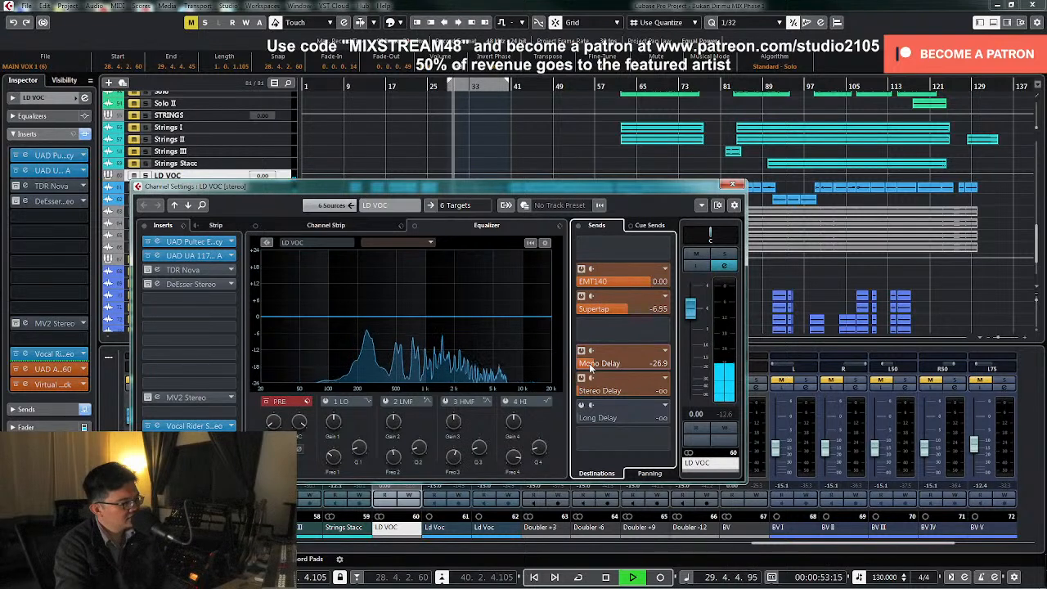
pyautogui.moveTo(589, 363); pyautogui.dragTo(591, 364)
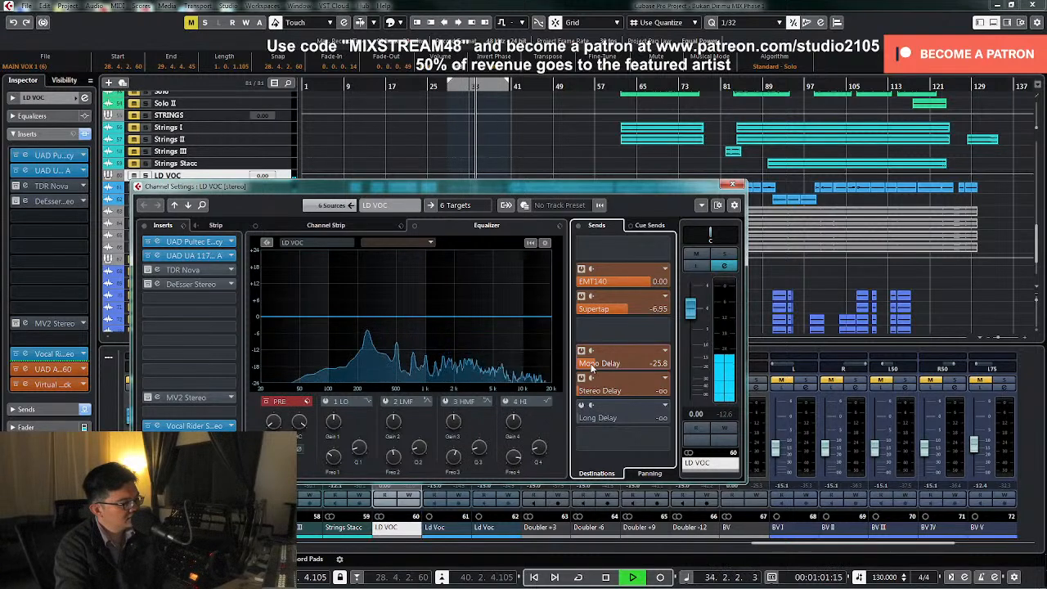
# Compare the LD VOC group soloed and unsoloed during playback to judge its sends, and stop playback
pyautogui.click(723, 255)
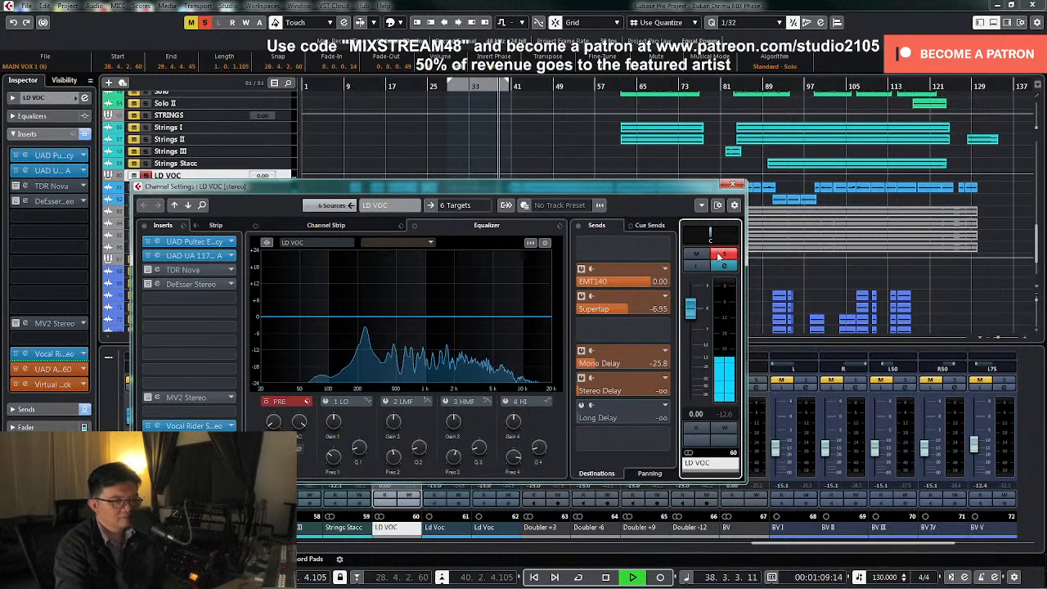
pyautogui.click(719, 257)
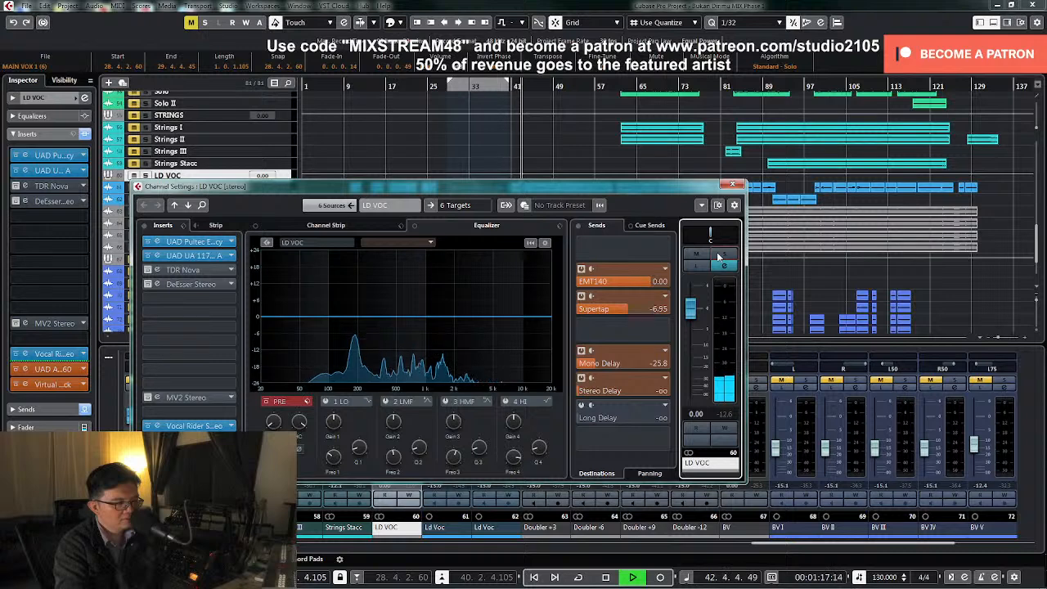
pyautogui.press('space')
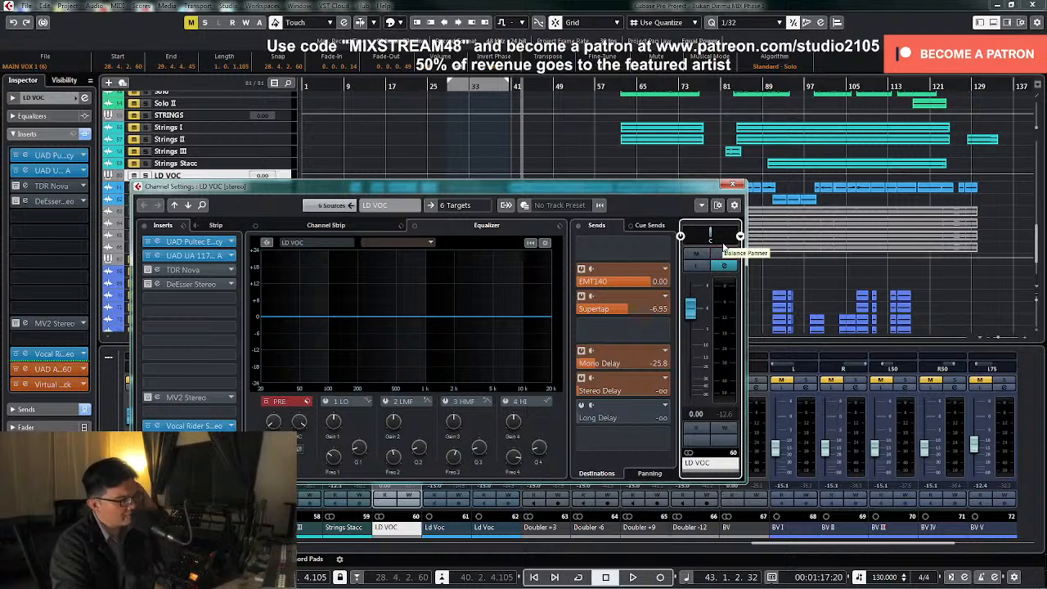
# Close the LD VOC channel settings and move the playhead to about bar 8
pyautogui.click(733, 184)
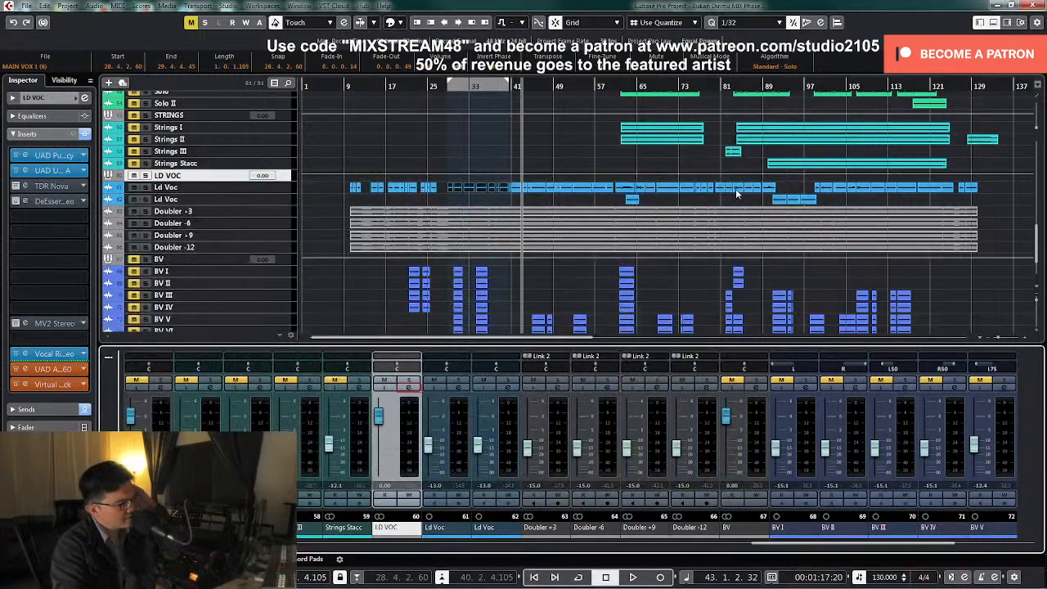
pyautogui.click(344, 88)
pyautogui.moveTo(286, 185); pyautogui.dragTo(284, 248)
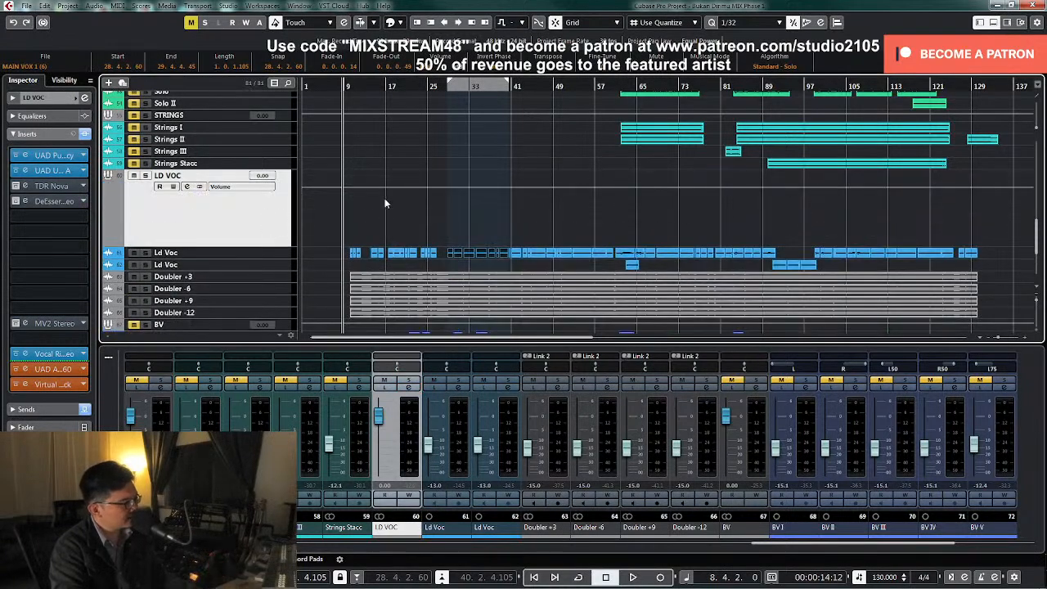
pyautogui.press('z')
pyautogui.press('z')
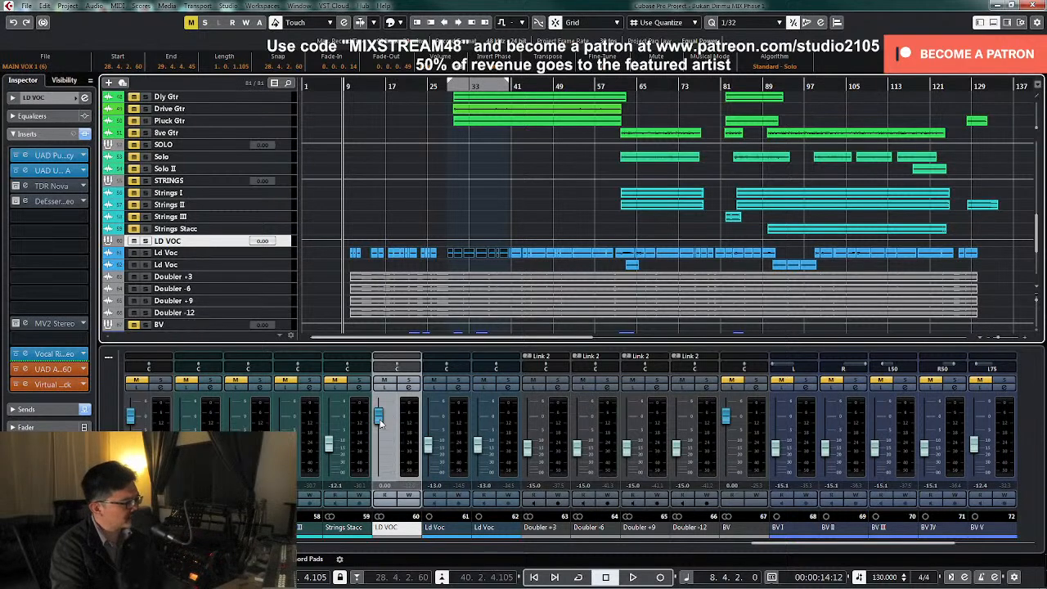
# Try lowering the LD VOC group's fader to -4.14 during playback, stop, and reset the fader to 0.00
pyautogui.press('space')
pyautogui.moveTo(380, 422); pyautogui.dragTo(383, 435)
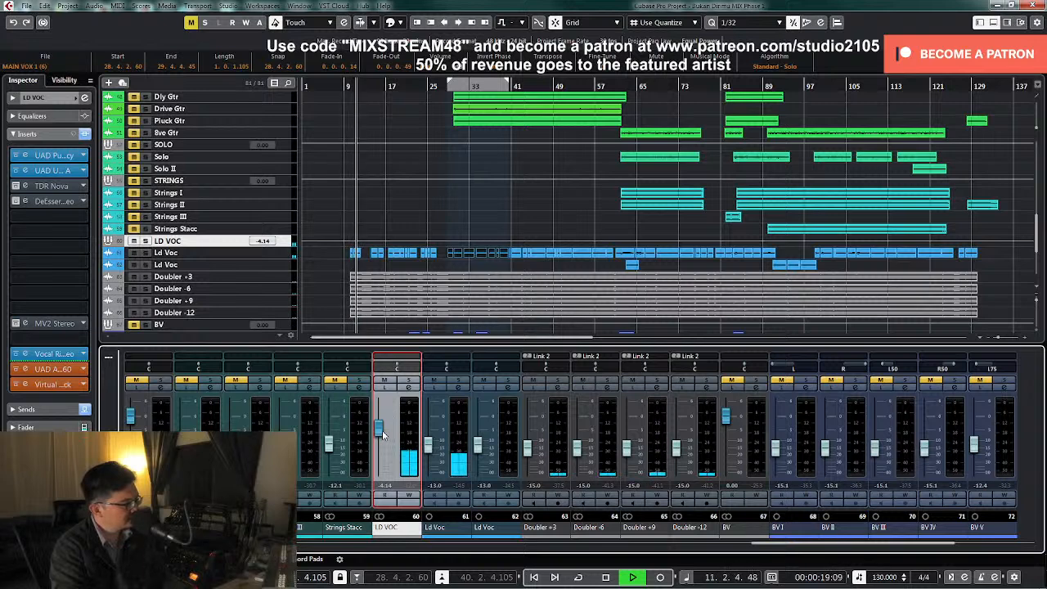
pyautogui.press('space')
pyautogui.keyDown('ctrl'); pyautogui.click(379, 428); pyautogui.keyUp('ctrl')
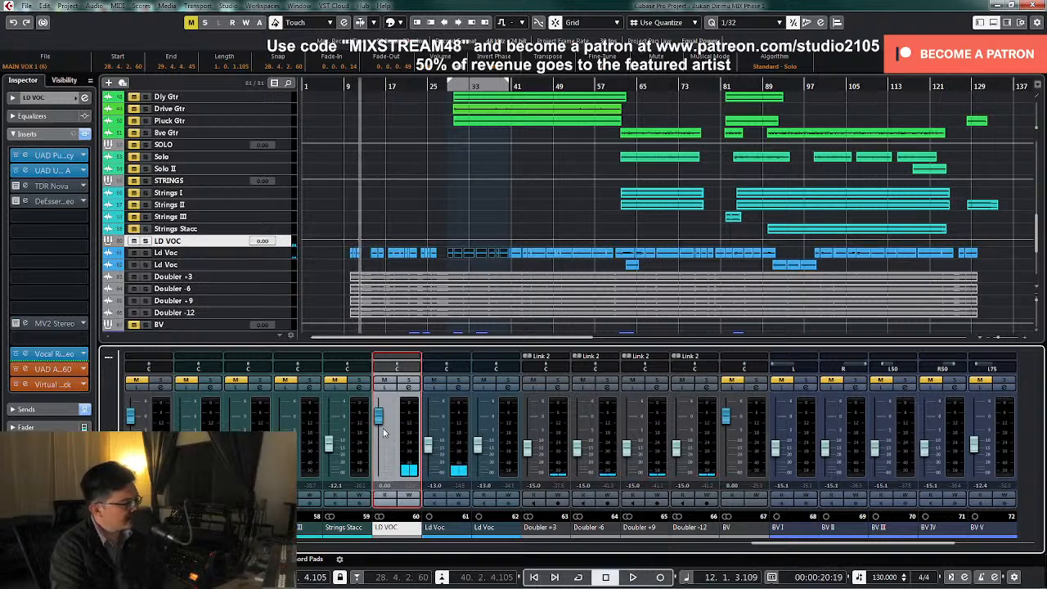
# Mute the LD VOC group and the Ac Gtr C2 track, and bring the Ac Gtr C2 channel strip into view
pyautogui.click(386, 381)
pyautogui.scroll(5, 351, 257)
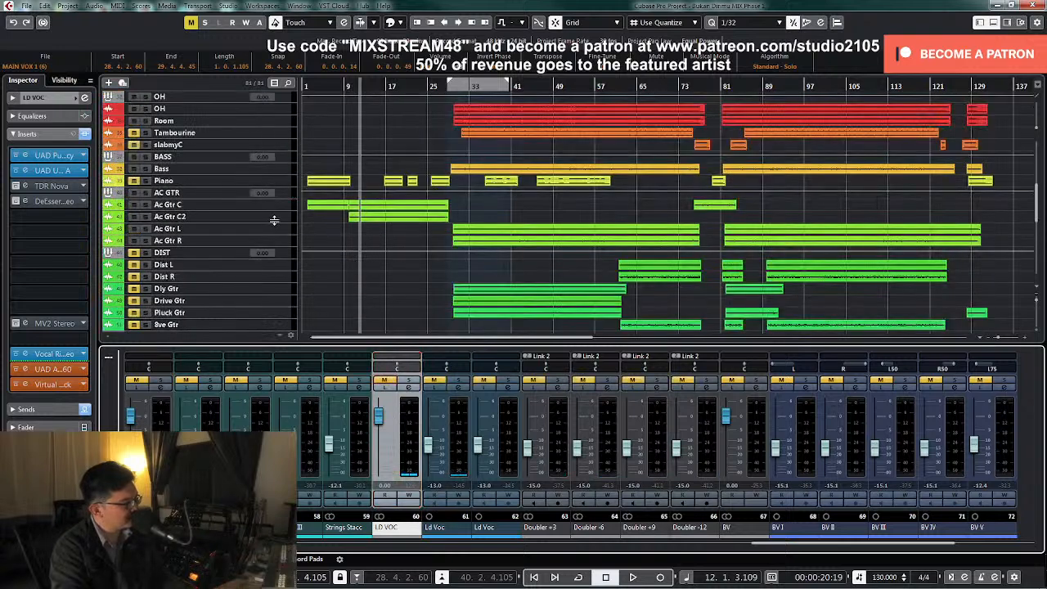
pyautogui.click(276, 211)
pyautogui.moveTo(272, 221); pyautogui.dragTo(266, 262)
pyautogui.click(131, 260)
pyautogui.click(251, 293)
pyautogui.press('z')
pyautogui.press('z')
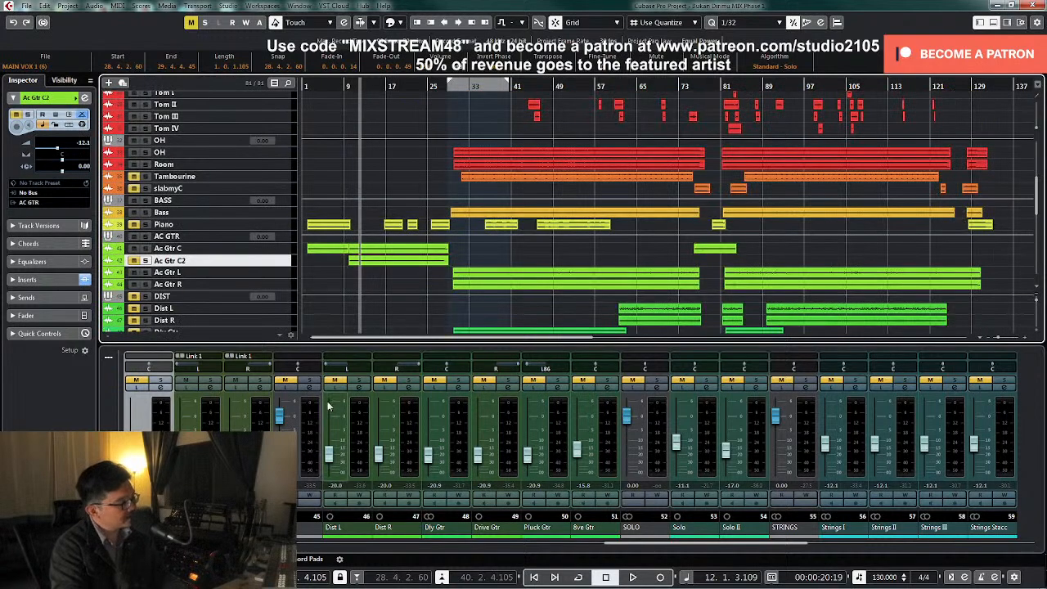
pyautogui.moveTo(639, 546); pyautogui.dragTo(521, 555)
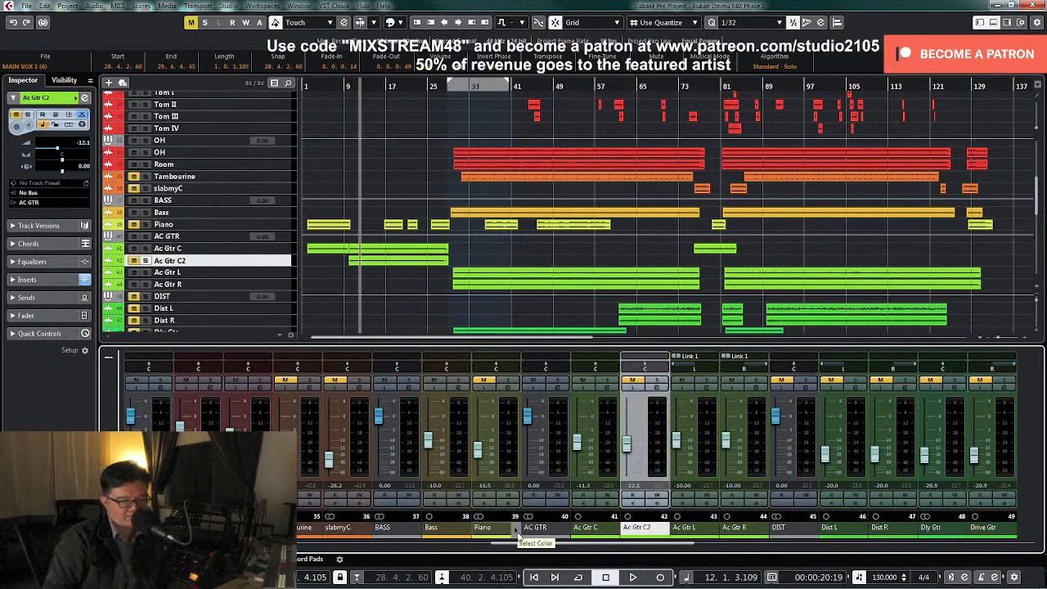
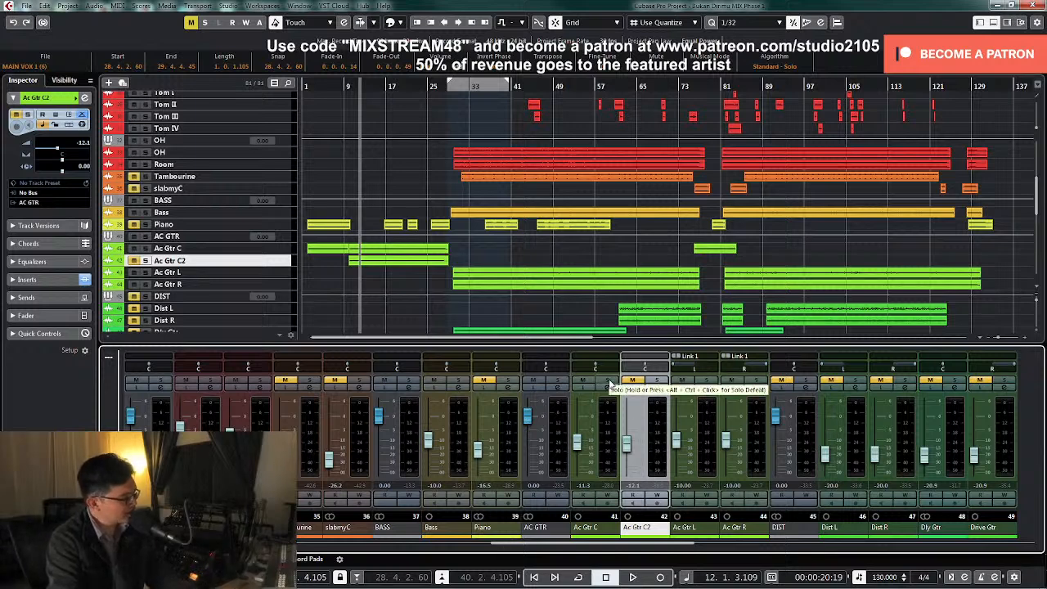
# Solo Ac Gtr C and examine the channel settings of Ac Gtr C and the linked Ac Gtr L
pyautogui.click(609, 380)
pyautogui.click(608, 388)
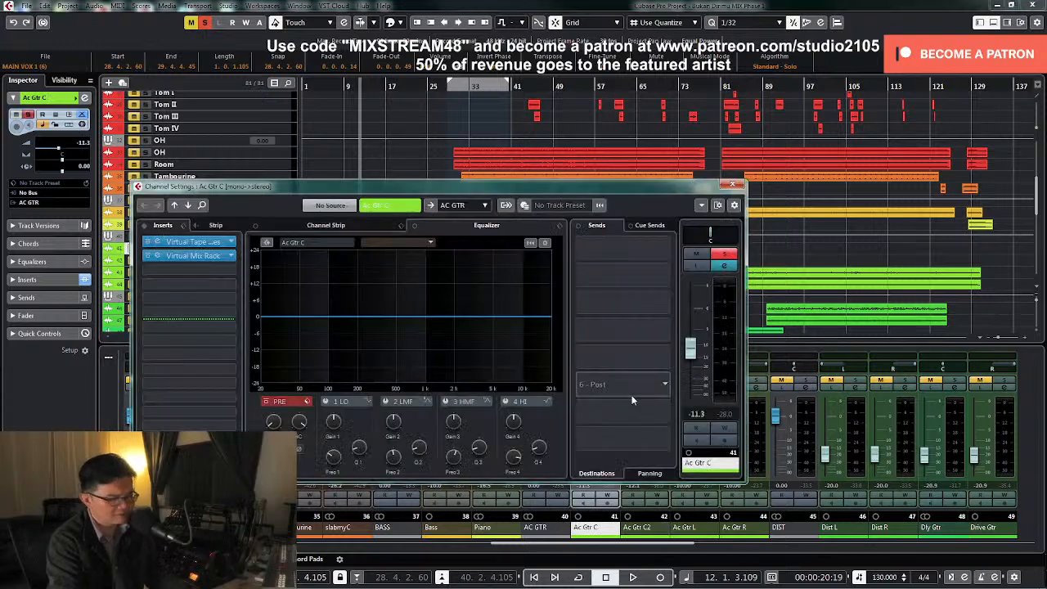
pyautogui.click(732, 185)
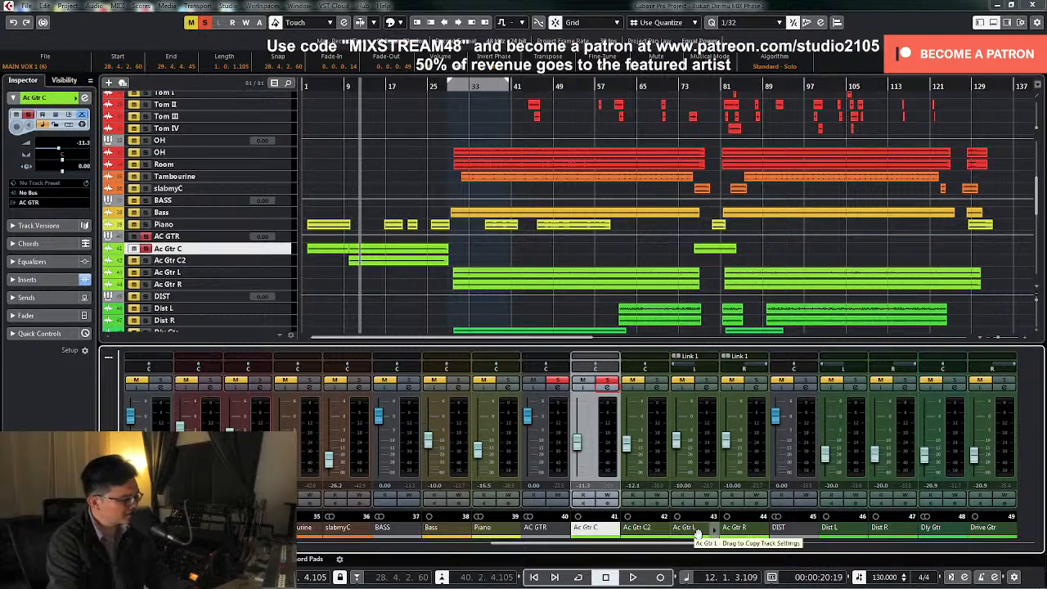
pyautogui.click(700, 389)
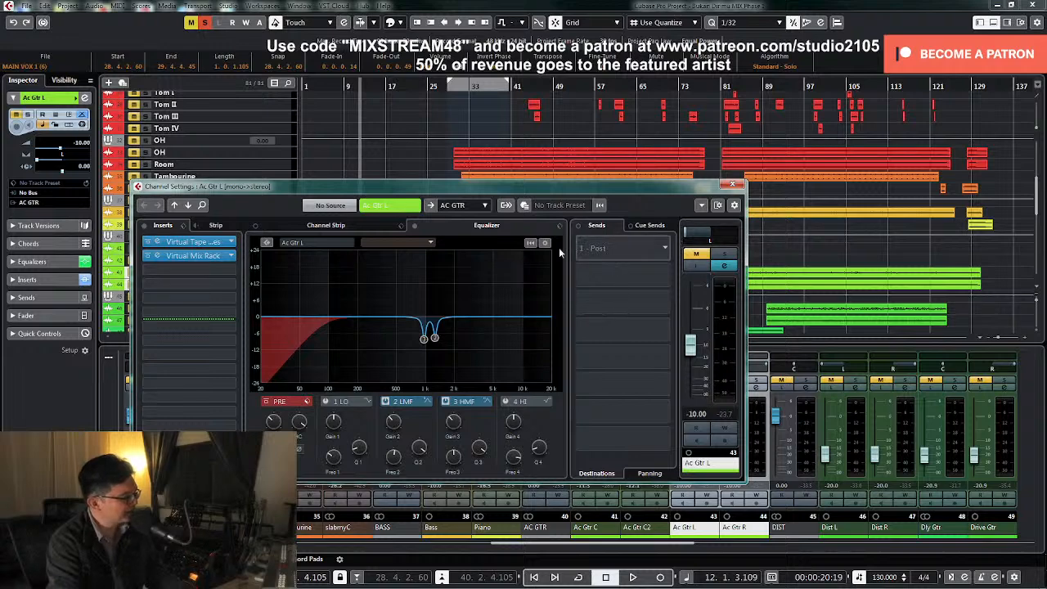
pyautogui.click(734, 184)
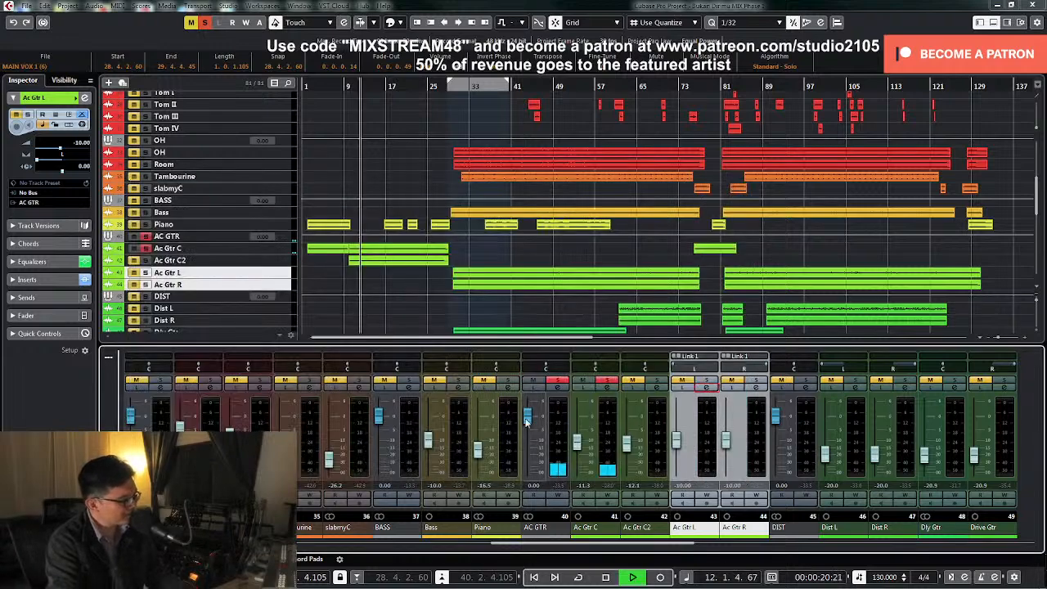
# Raise the Ac Gtr C fader to -9.13 dB during playback, clear its solo and stop playback
pyautogui.moveTo(579, 445); pyautogui.dragTo(577, 438)
pyautogui.click(608, 381)
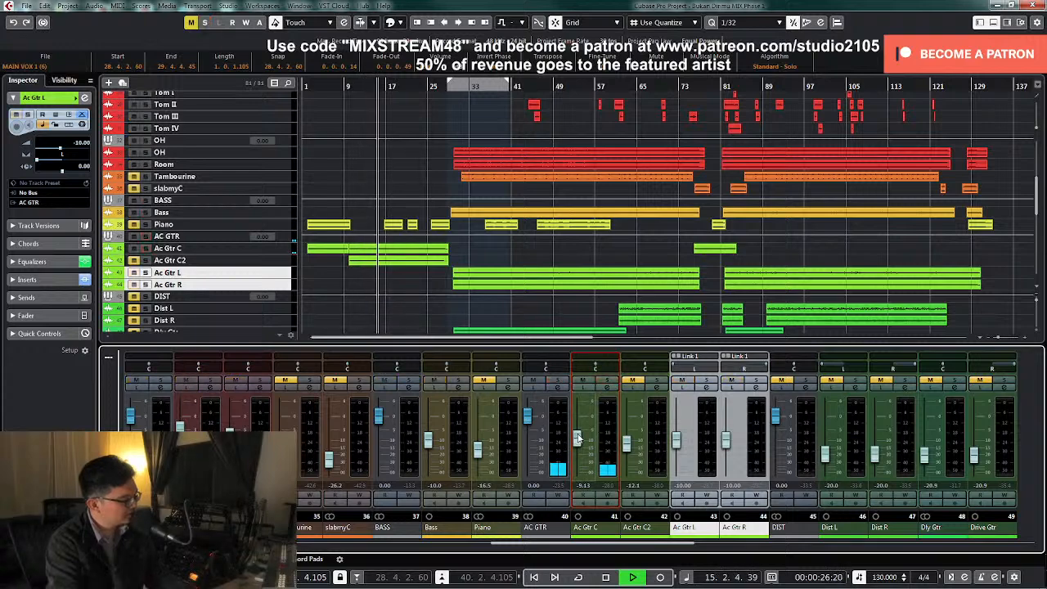
pyautogui.press('space')
# Insert MV2 Mono in the third insert slot of Ac Gtr C and apply a low cut in the soloed channel's EQ
pyautogui.click(608, 391)
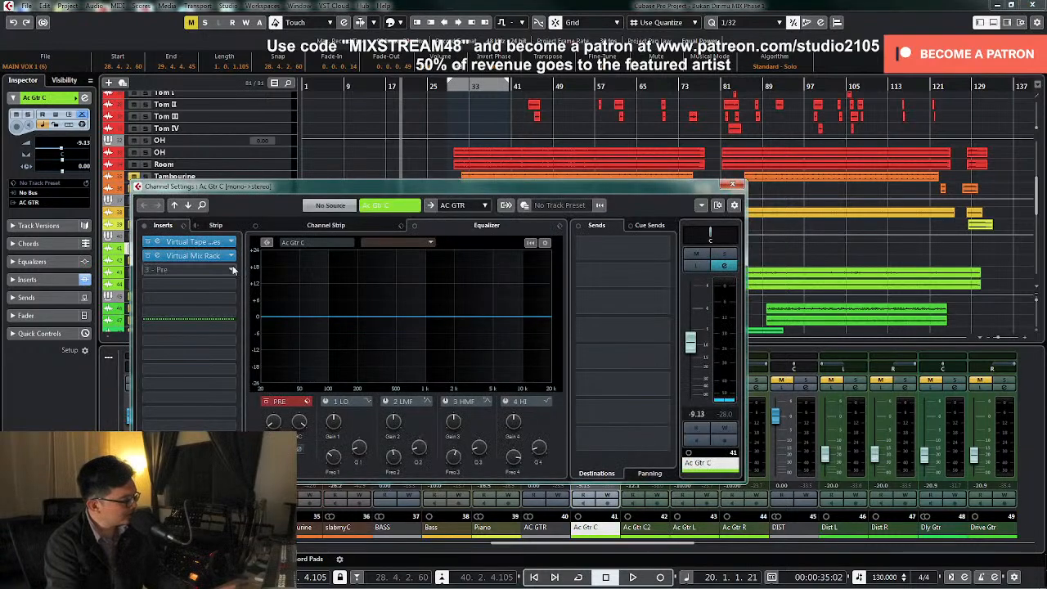
pyautogui.click(233, 270)
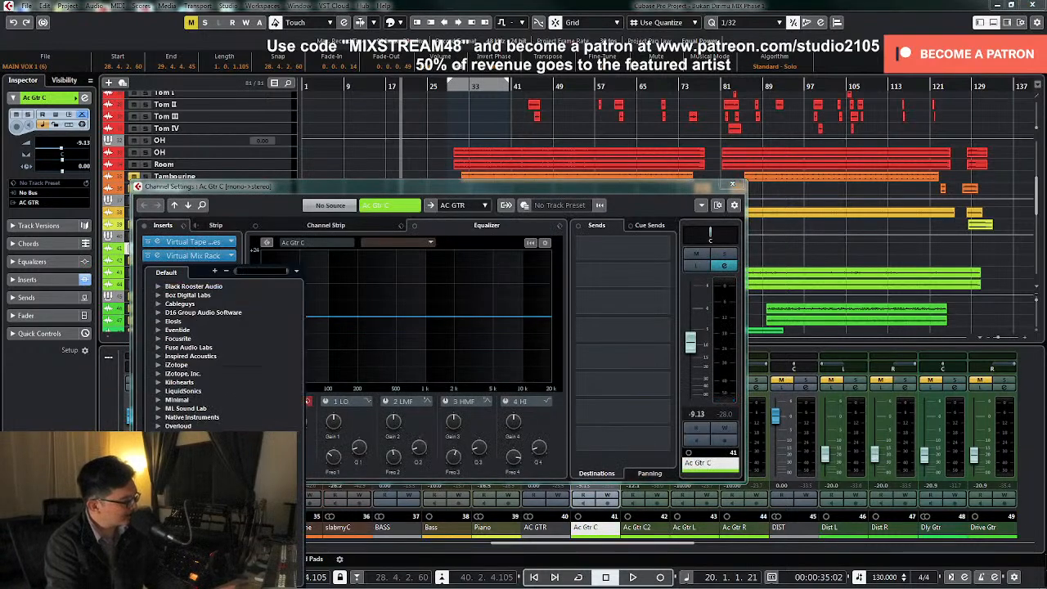
pyautogui.scroll(-6, 223, 366)
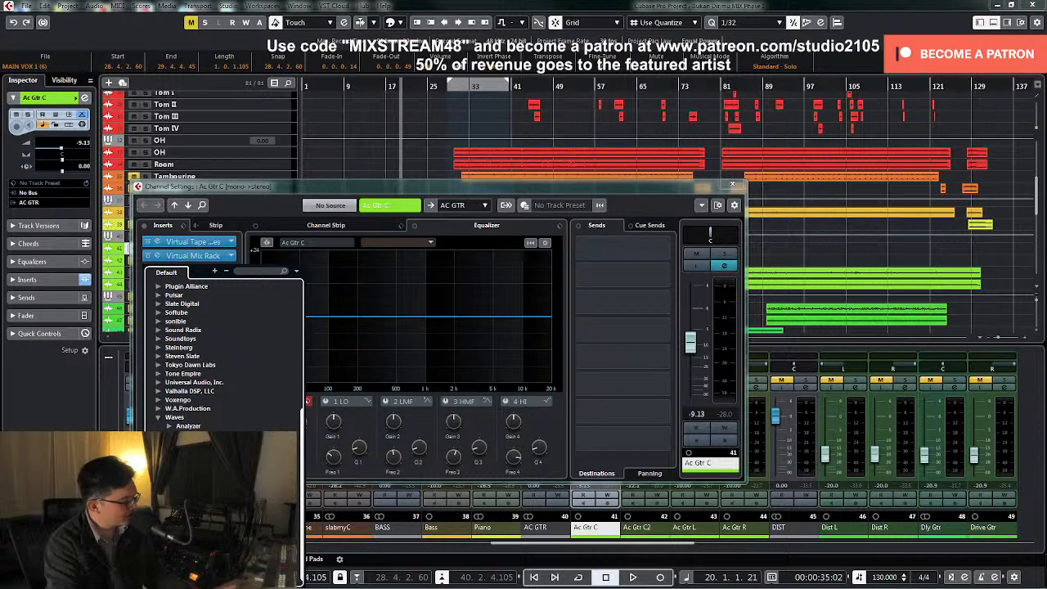
pyautogui.scroll(-8, 222, 365)
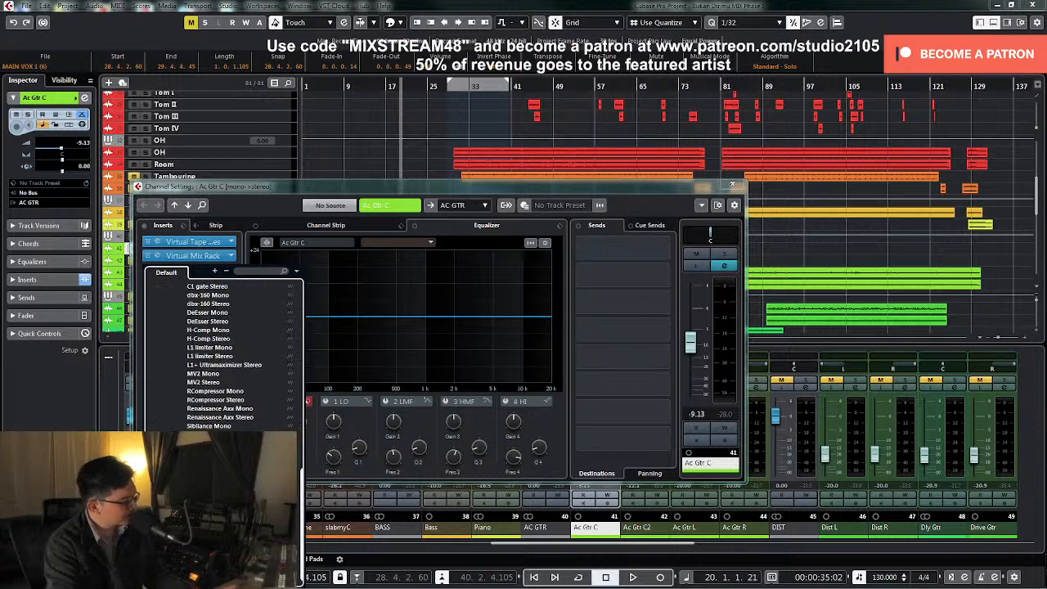
pyautogui.click(204, 374)
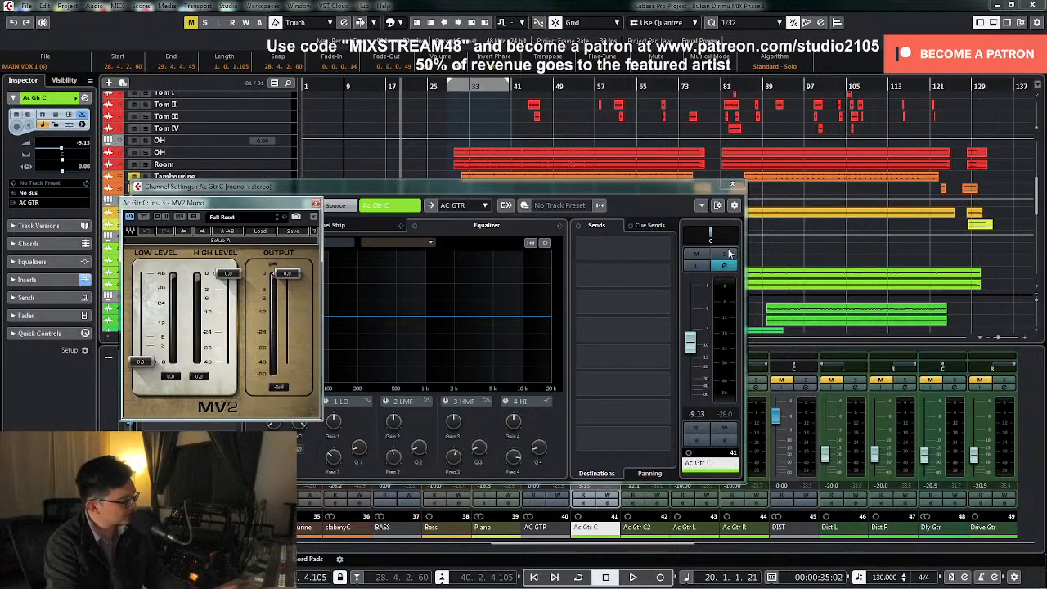
pyautogui.moveTo(580, 188); pyautogui.dragTo(790, 162)
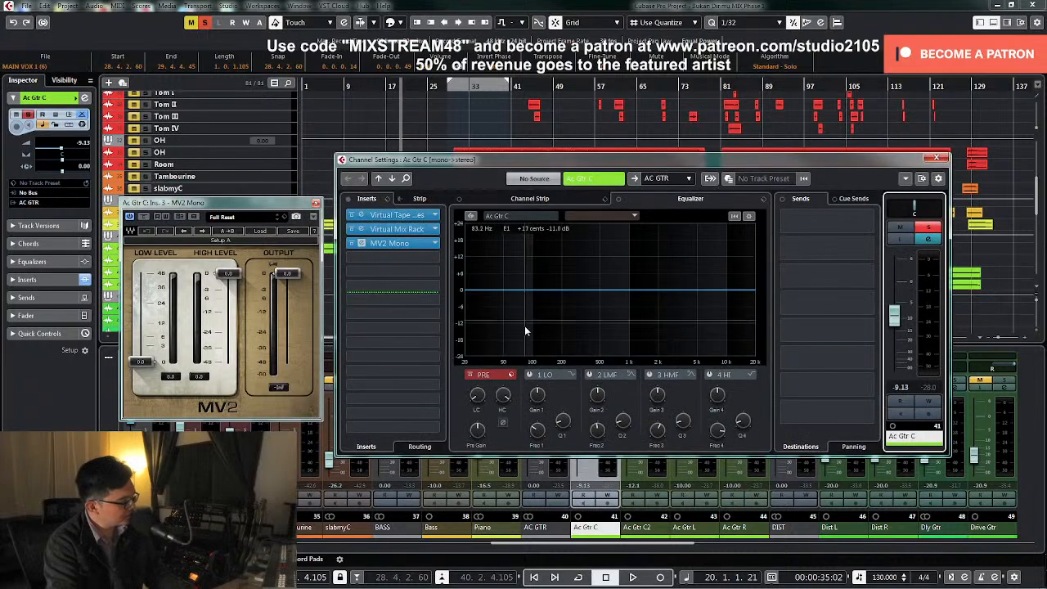
pyautogui.moveTo(472, 399); pyautogui.dragTo(475, 370)
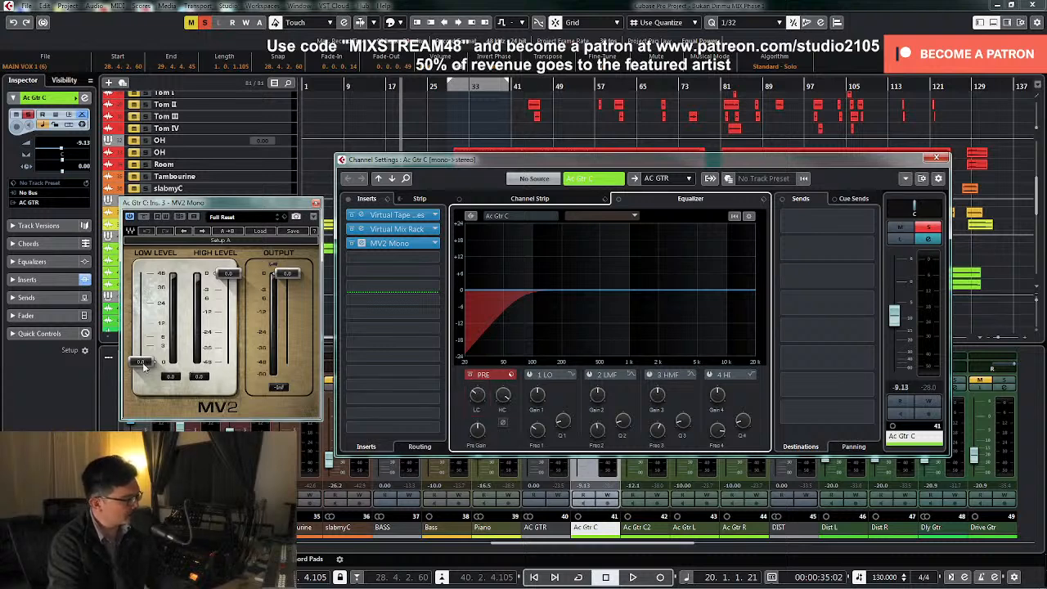
# Set the MV2 low level to 6.0 and its output to -2.0 while listening to the soloed guitar
pyautogui.moveTo(143, 366); pyautogui.dragTo(142, 341)
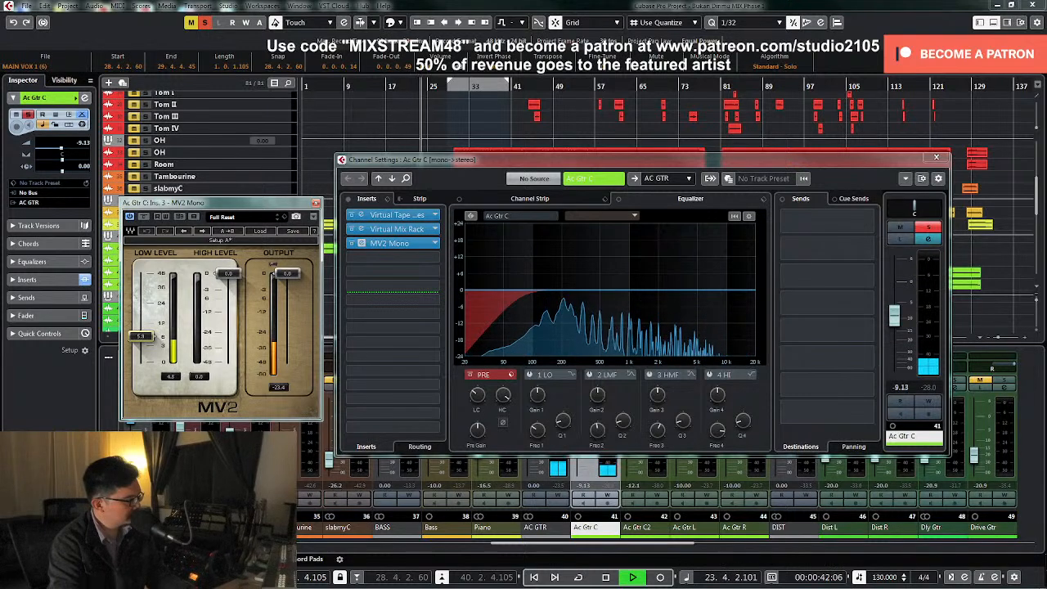
pyautogui.press('space')
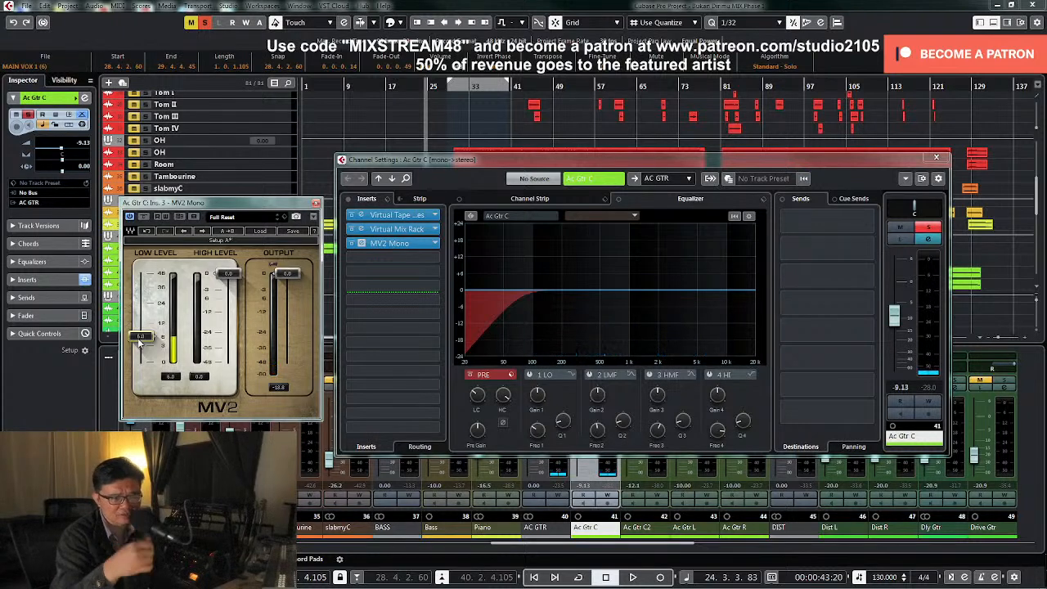
pyautogui.press('space')
pyautogui.moveTo(285, 278); pyautogui.dragTo(286, 282)
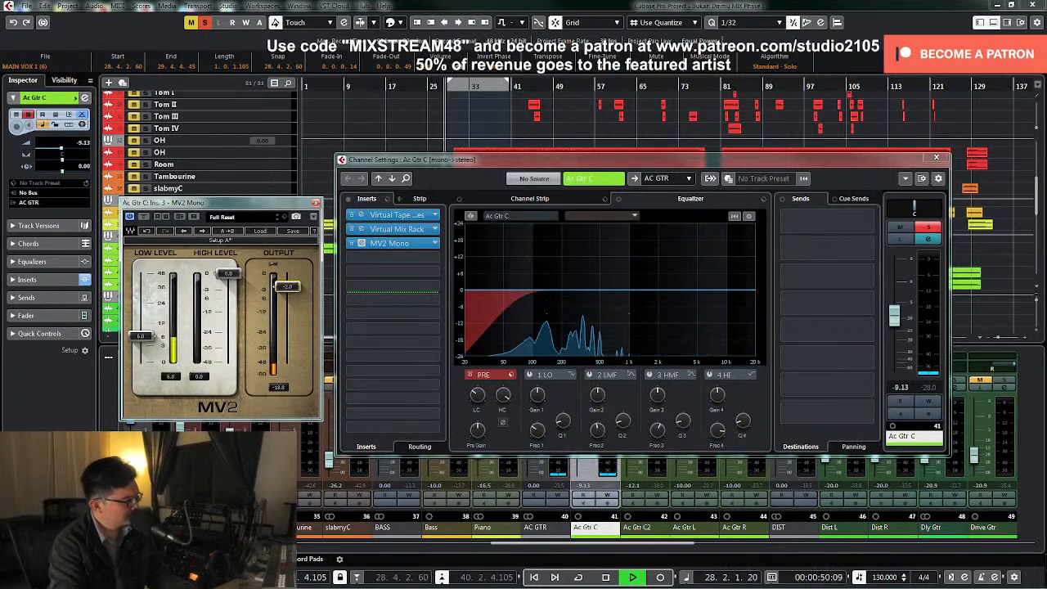
pyautogui.press('space')
# Clear the solo on Ac Gtr C and set its fader to -8.5 dB while playing from around bar 5
pyautogui.click(324, 88)
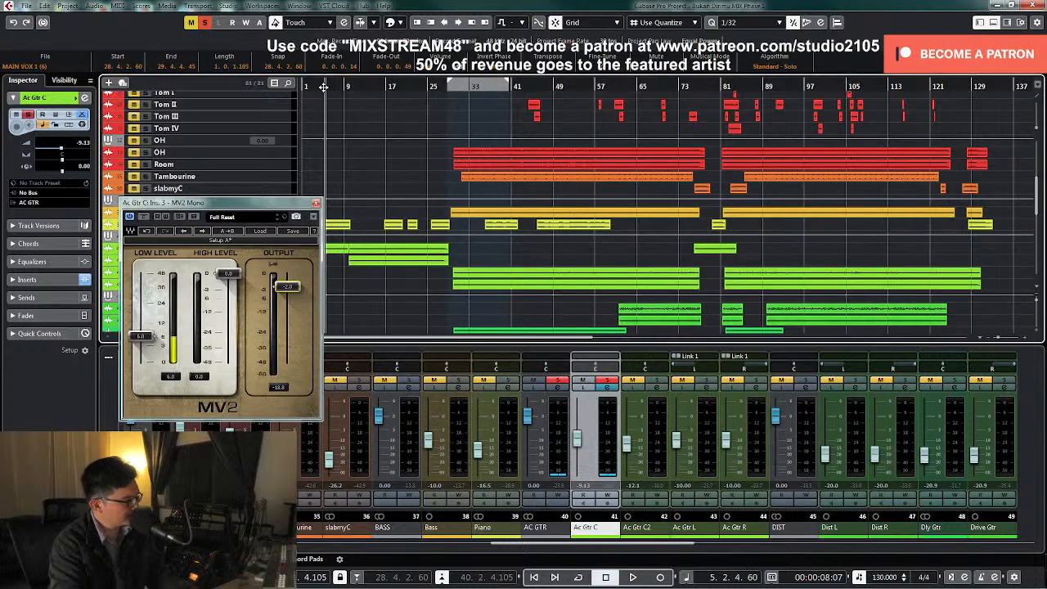
pyautogui.click(607, 381)
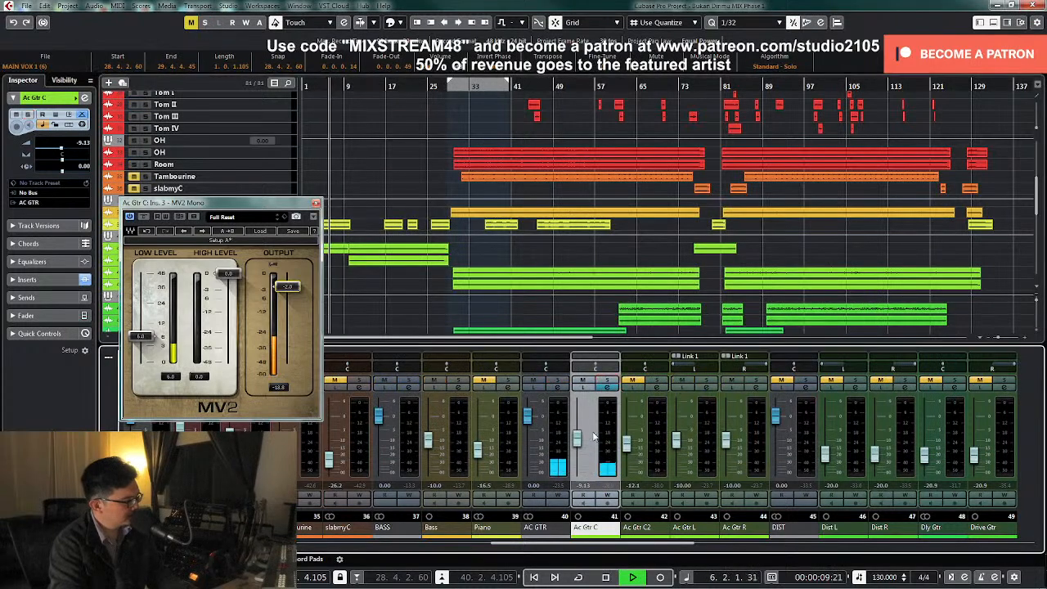
pyautogui.moveTo(581, 439); pyautogui.dragTo(584, 441)
pyautogui.doubleClick(583, 486)
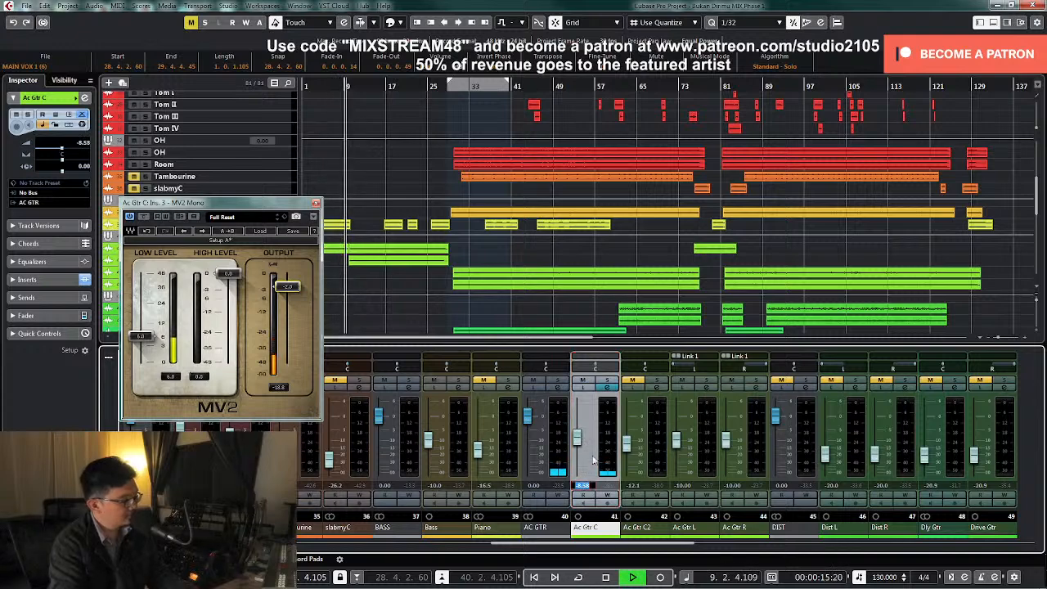
pyautogui.write('-8.5')
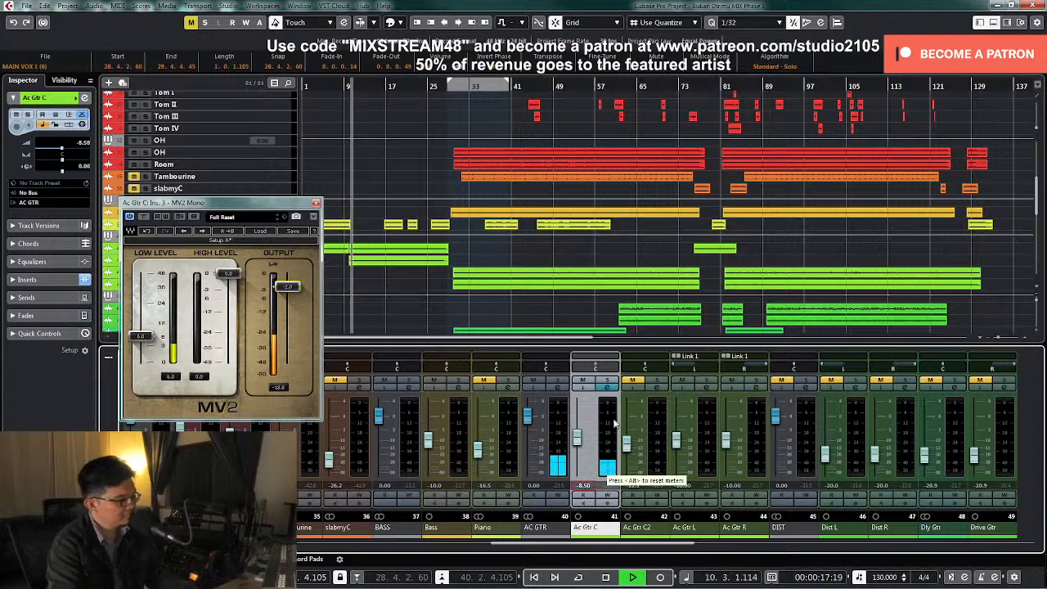
pyautogui.press('Return')
pyautogui.press('space')
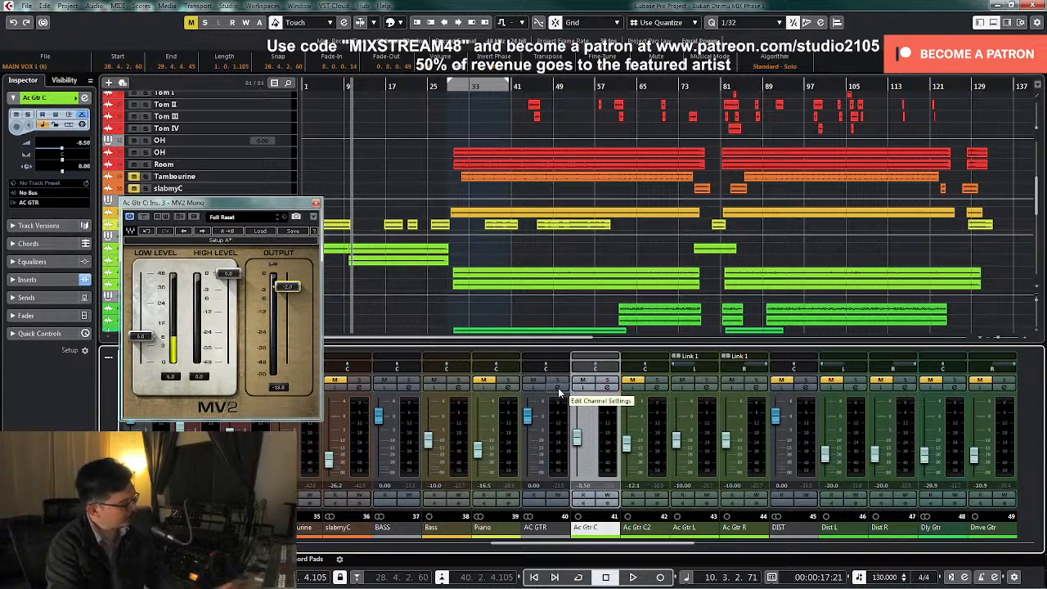
# Insert the LiquidSonics Lustrous Plates reverb after TDR Nova on the AC GTR group channel
pyautogui.click(559, 393)
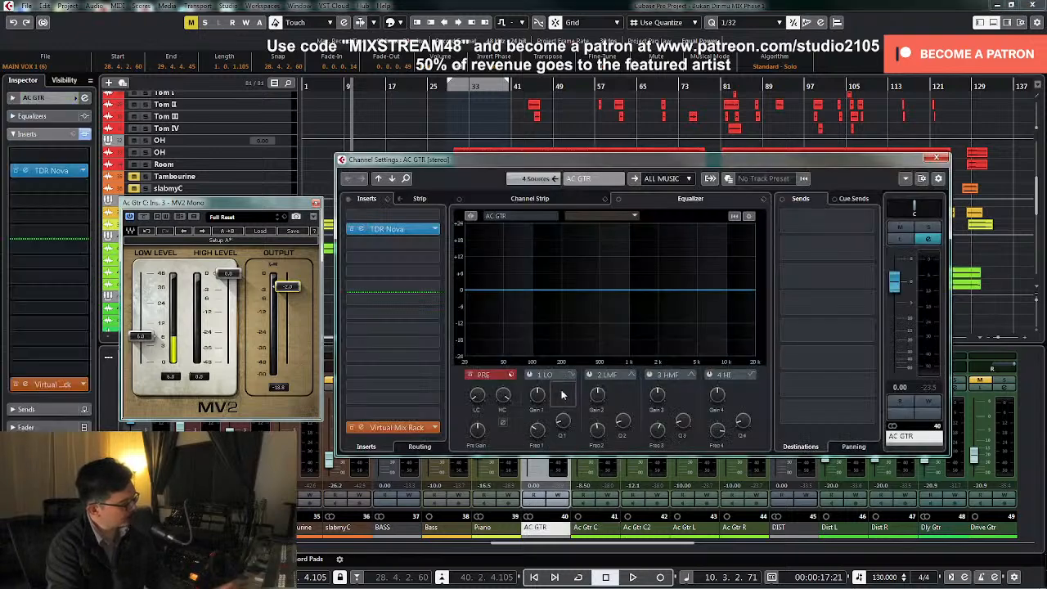
pyautogui.click(435, 242)
pyautogui.scroll(-2, 370, 376)
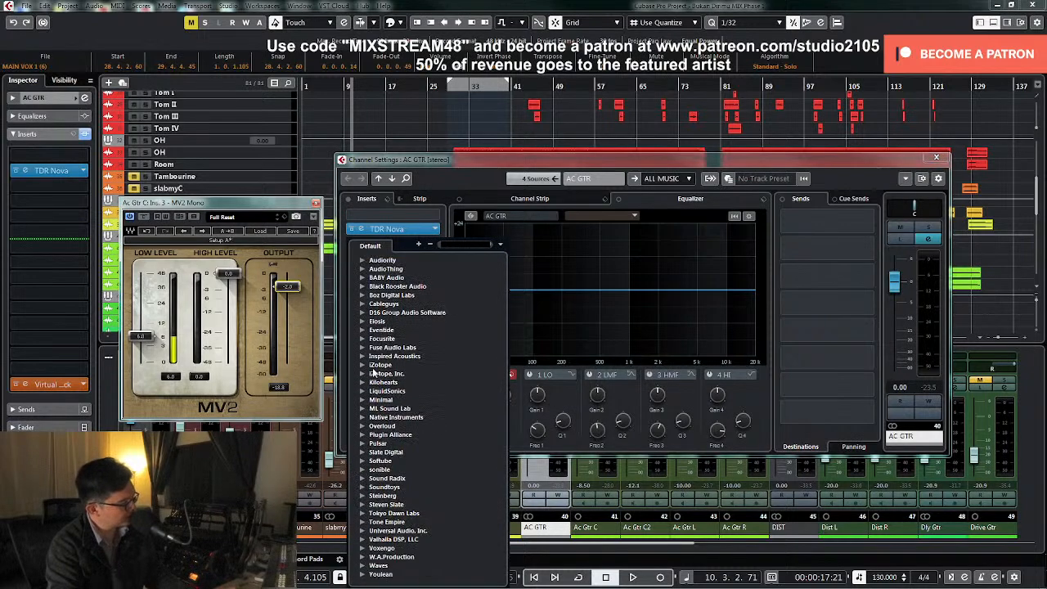
pyautogui.click(363, 392)
pyautogui.click(372, 400)
pyautogui.doubleClick(391, 409)
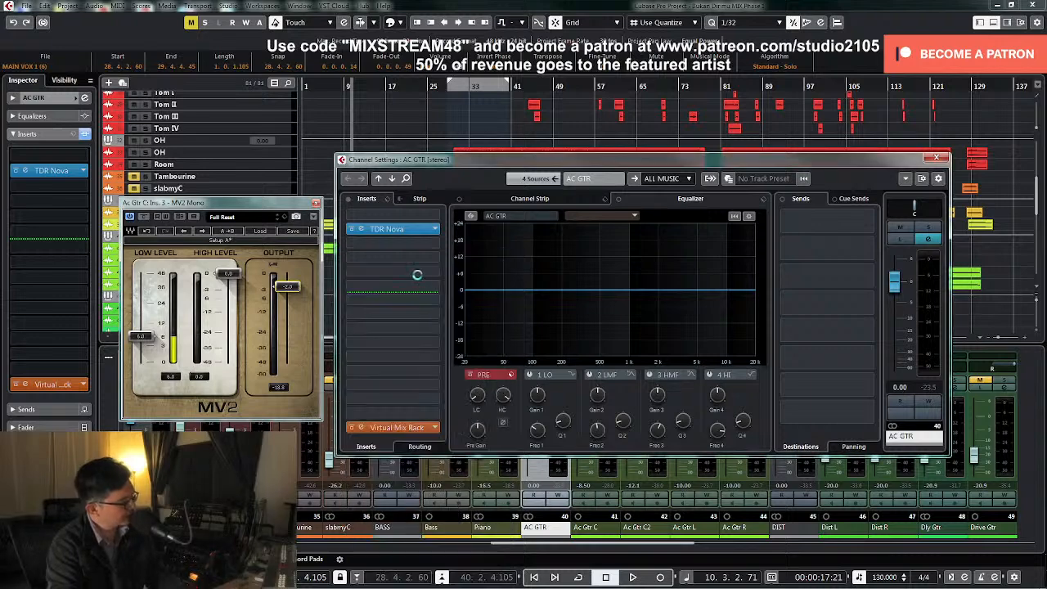
# Load the Strummed Silver guitar preset in Lustrous Plates and set its dry/wet mix to 0 / -12 dB
pyautogui.click(389, 215)
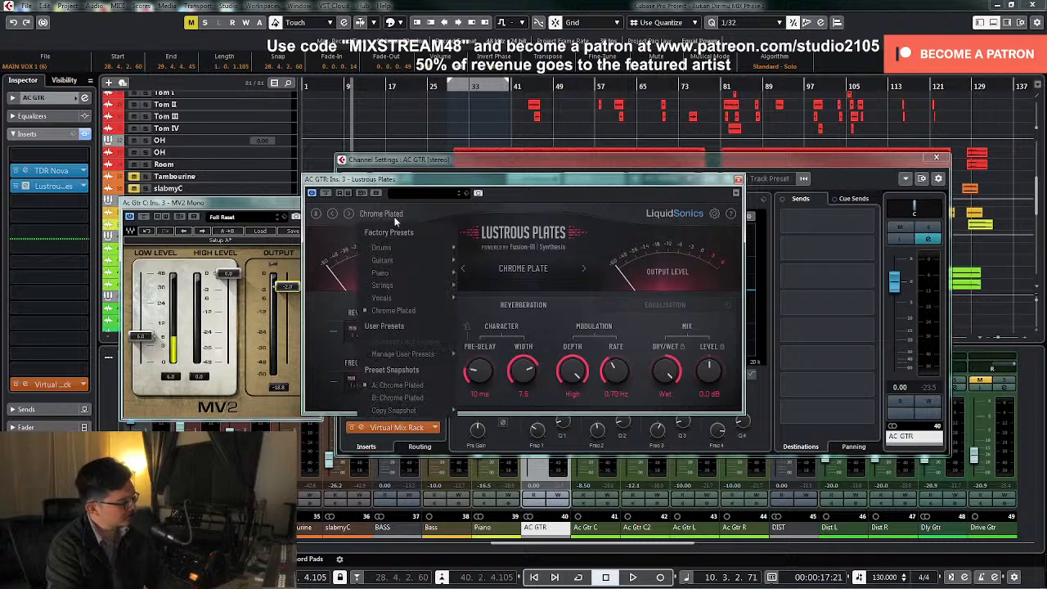
pyautogui.moveTo(397, 260)
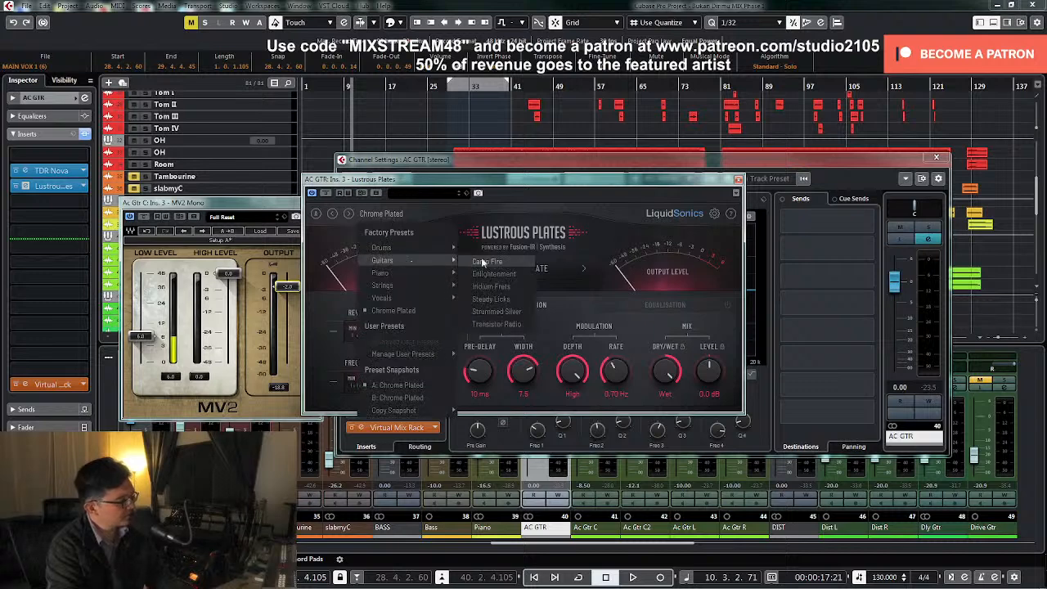
pyautogui.click(496, 312)
pyautogui.press('space')
pyautogui.moveTo(672, 378); pyautogui.dragTo(648, 476)
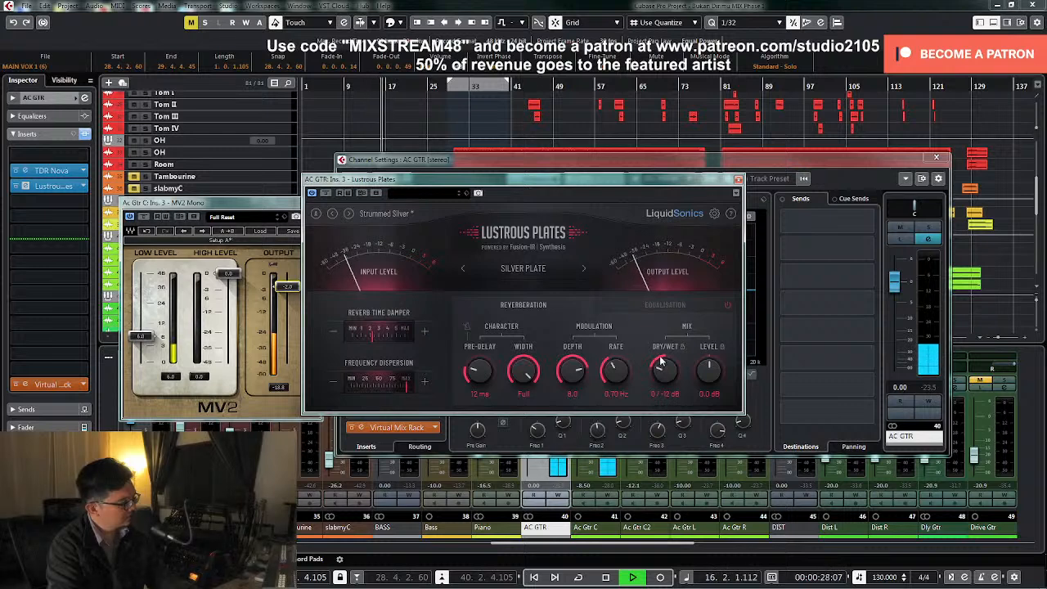
pyautogui.click(738, 180)
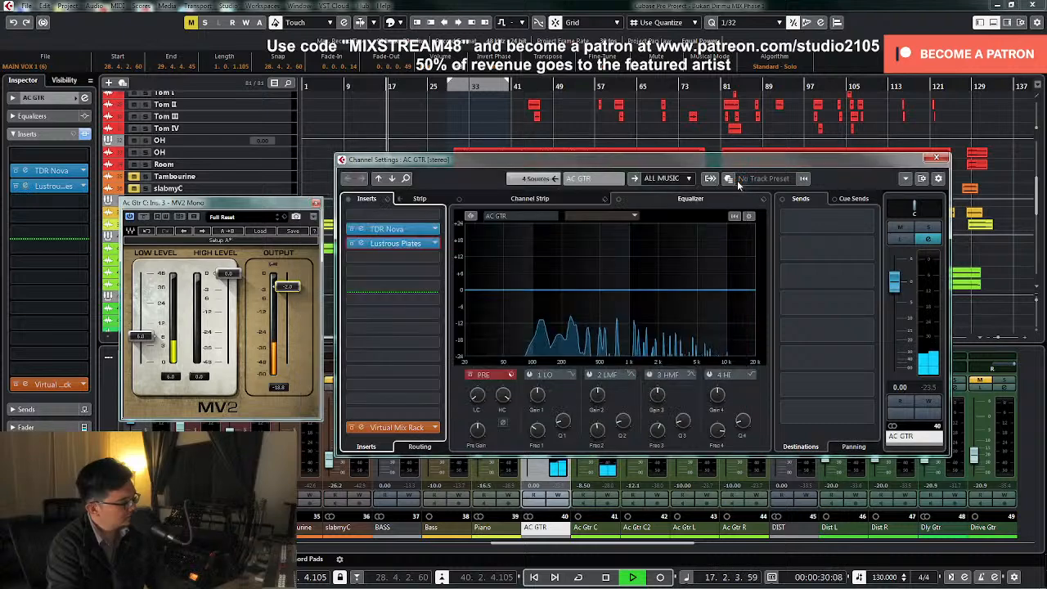
pyautogui.click(936, 157)
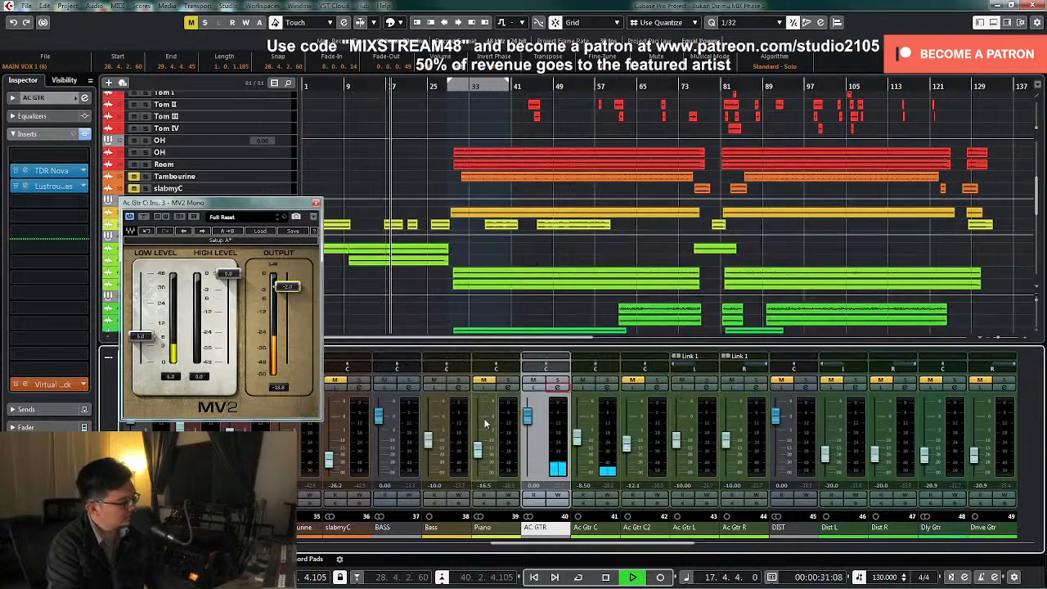
# Apply a narrow cut at about 1.20 kHz with a Q of 12.0 on the LMF band of Ac Gtr C's EQ
pyautogui.click(607, 391)
pyautogui.click(589, 374)
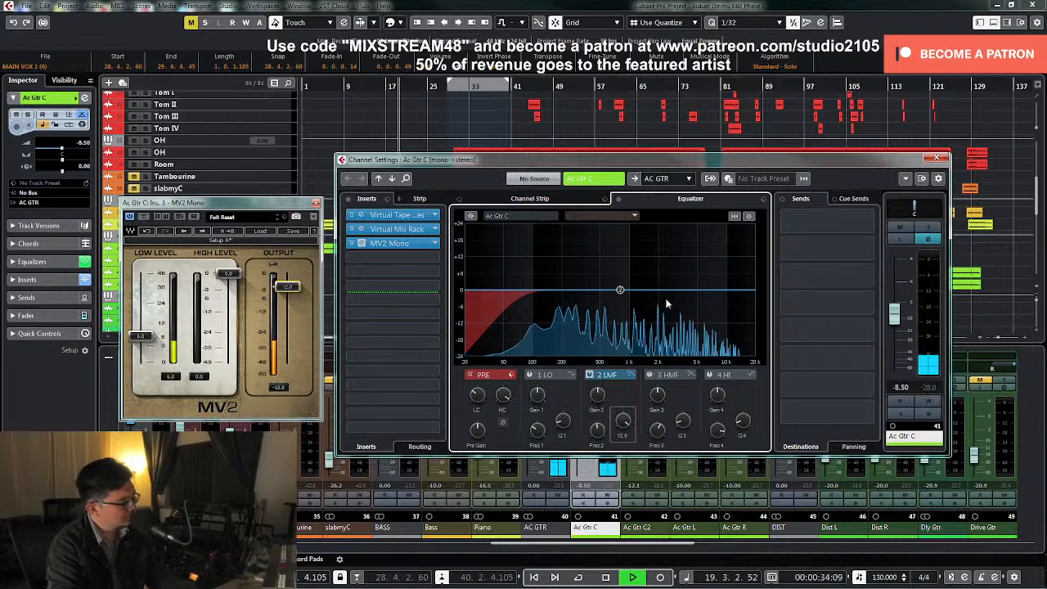
pyautogui.moveTo(620, 289); pyautogui.dragTo(637, 240)
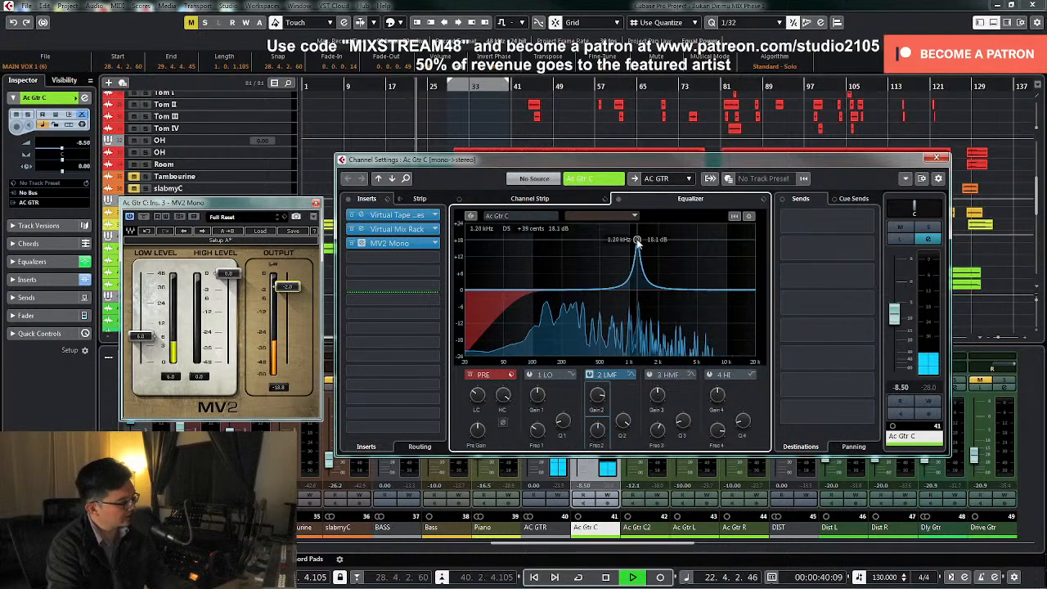
pyautogui.moveTo(599, 404); pyautogui.dragTo(596, 447)
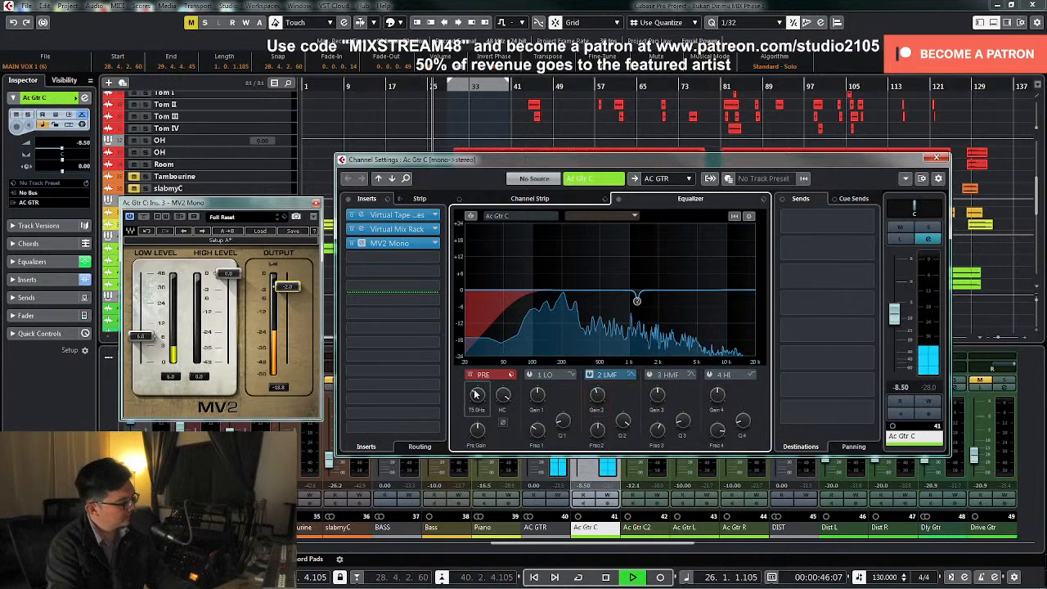
pyautogui.click(937, 158)
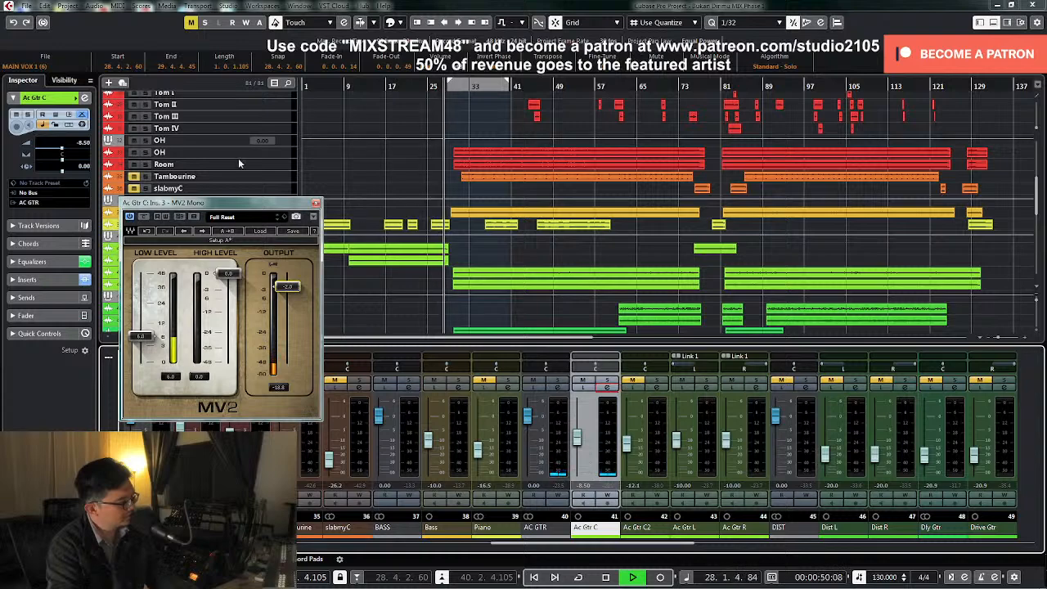
# Close the MV2 window, bring the vocal tracks into view and play the song from bar 9
pyautogui.press('space')
pyautogui.click(336, 87)
pyautogui.click(346, 87)
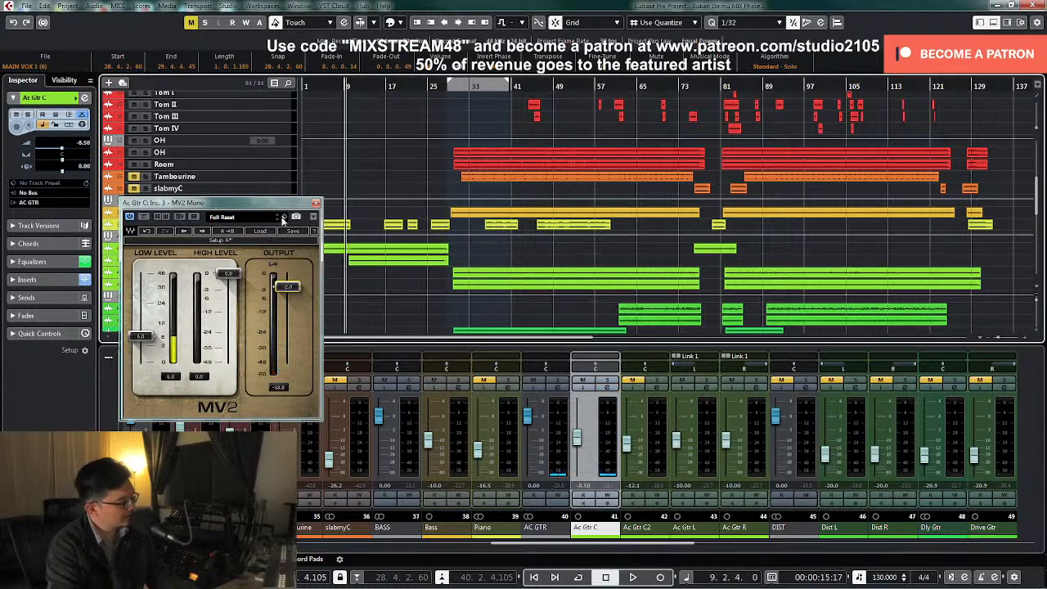
pyautogui.click(315, 202)
pyautogui.scroll(-5, 422, 251)
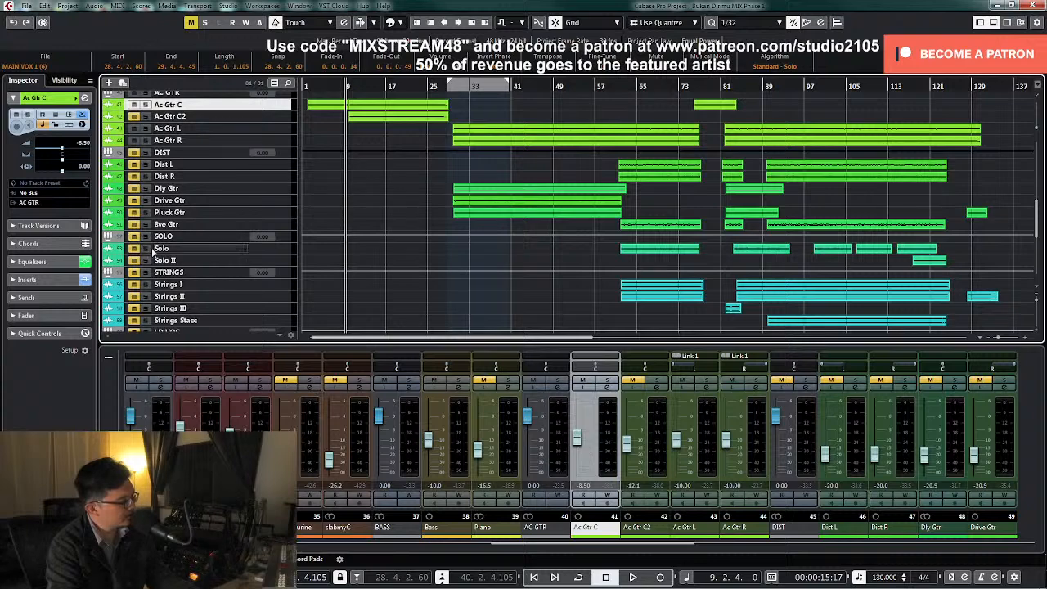
pyautogui.scroll(-4, 260, 232)
pyautogui.press('space')
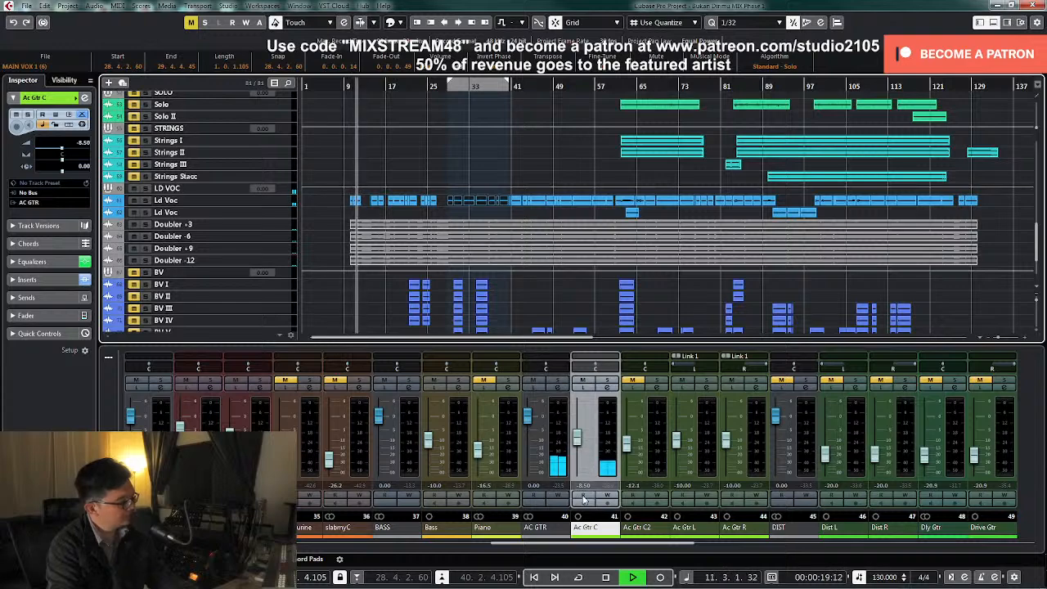
# Set the LD VOC group channel's volume to -3 dB
pyautogui.moveTo(552, 548); pyautogui.dragTo(738, 545)
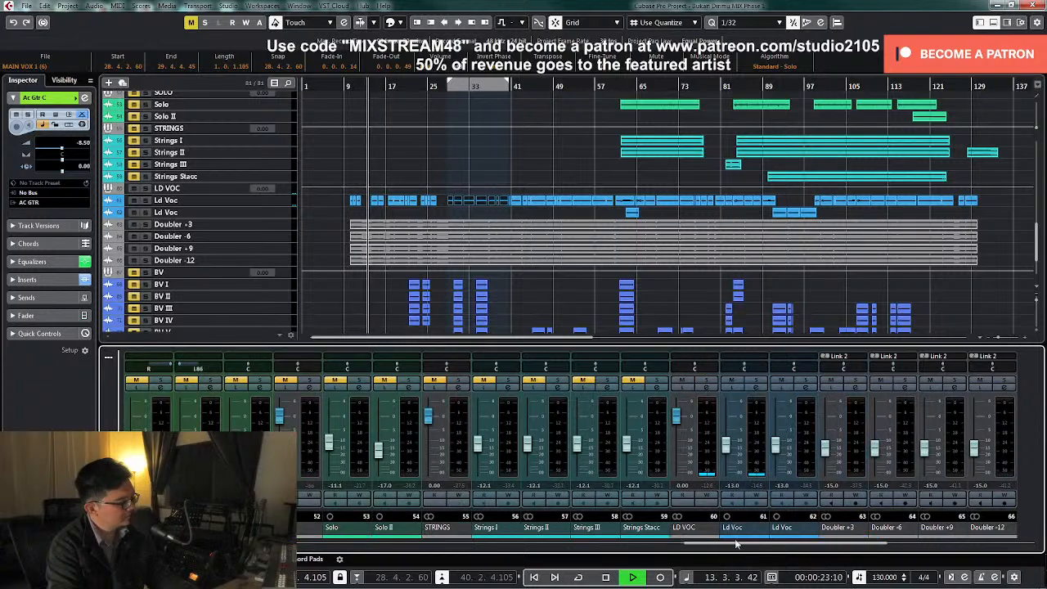
pyautogui.moveTo(677, 420); pyautogui.dragTo(678, 430)
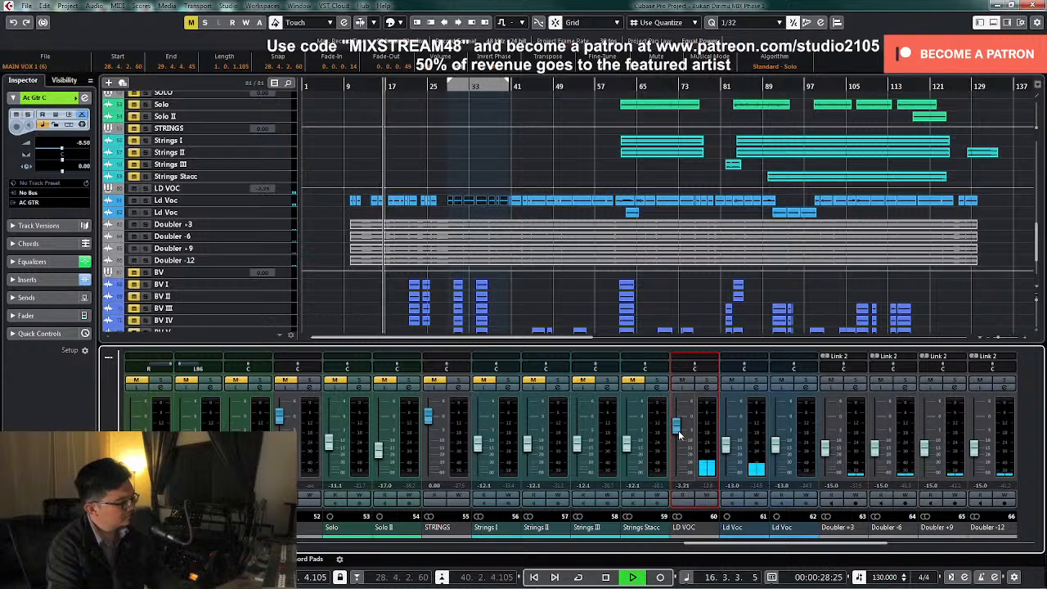
pyautogui.doubleClick(683, 488)
pyautogui.write('-3')
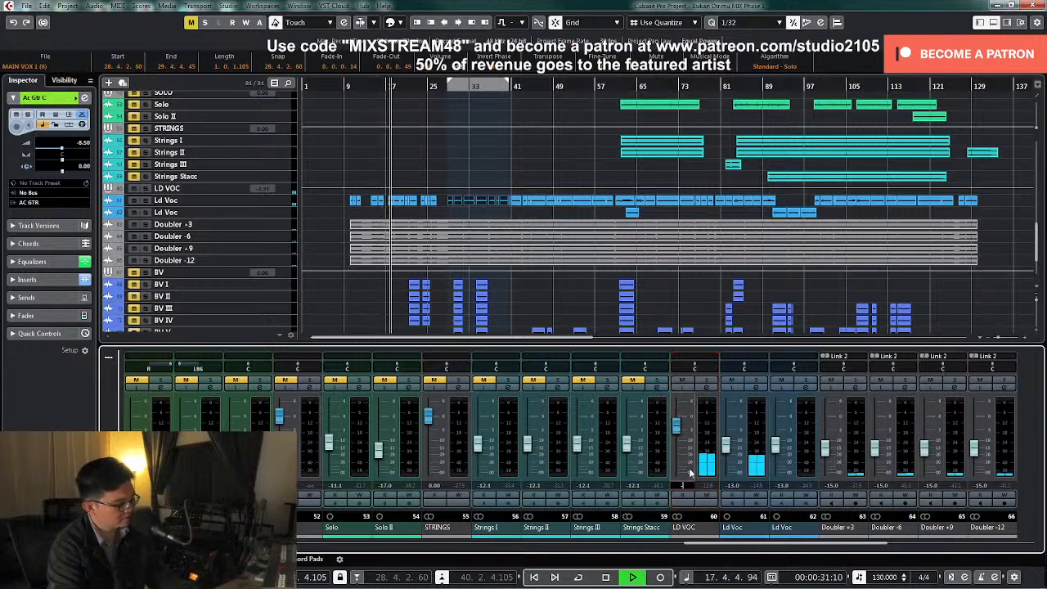
pyautogui.press('Return')
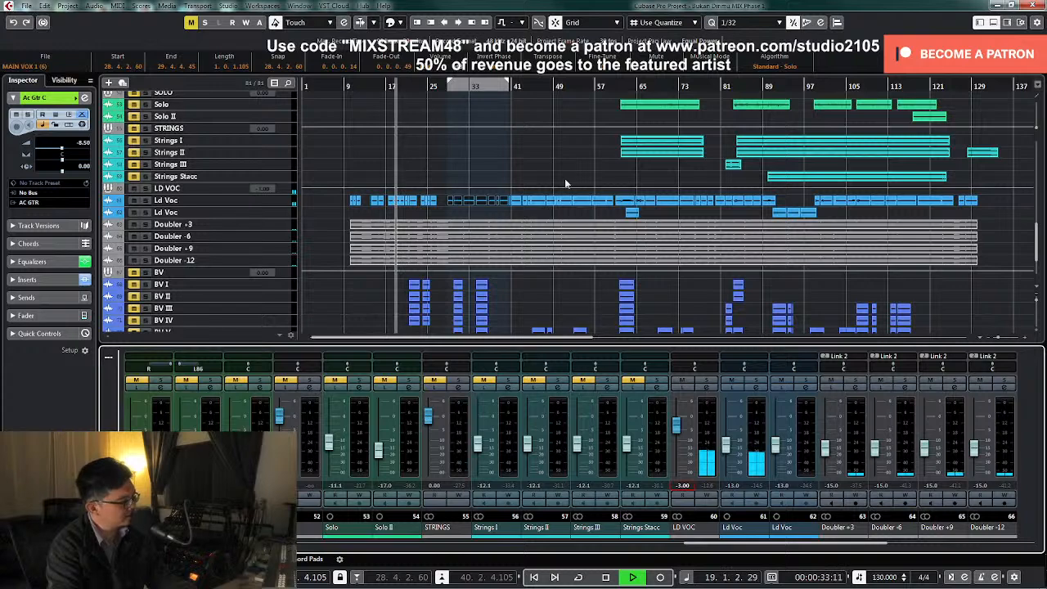
# Write volume automation on LD VOC during playback, raising the level to about -0.90 dB around bar 28
pyautogui.click(280, 189)
pyautogui.scroll(2, 467, 201)
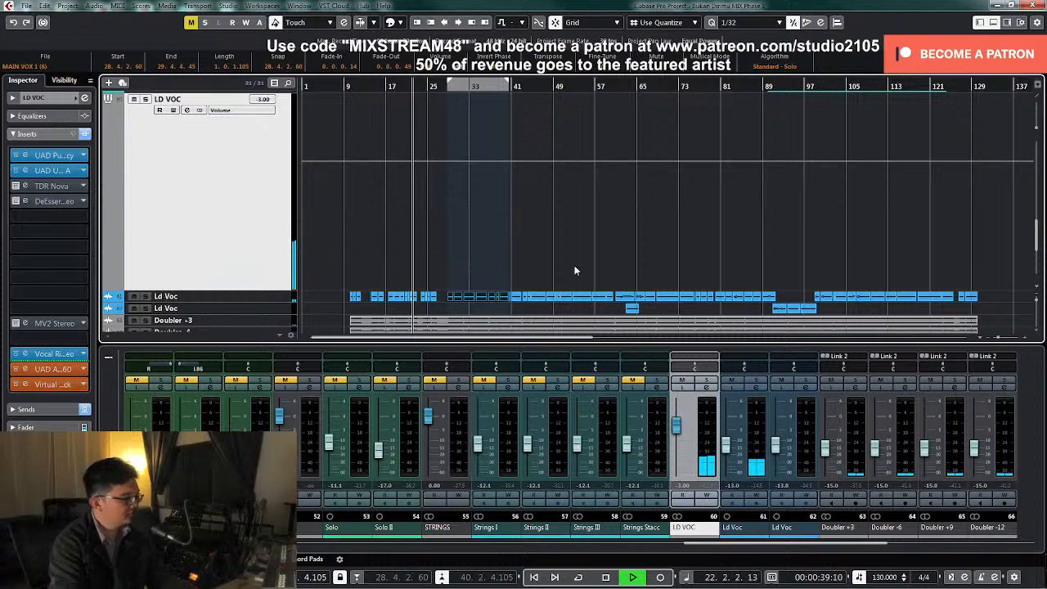
pyautogui.click(707, 499)
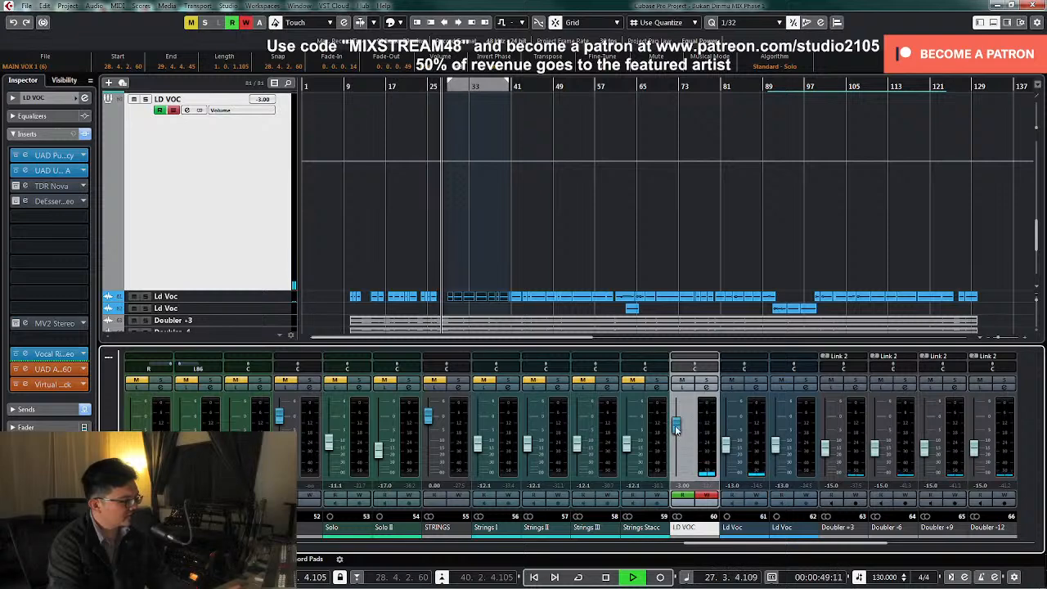
pyautogui.moveTo(676, 428); pyautogui.dragTo(676, 421)
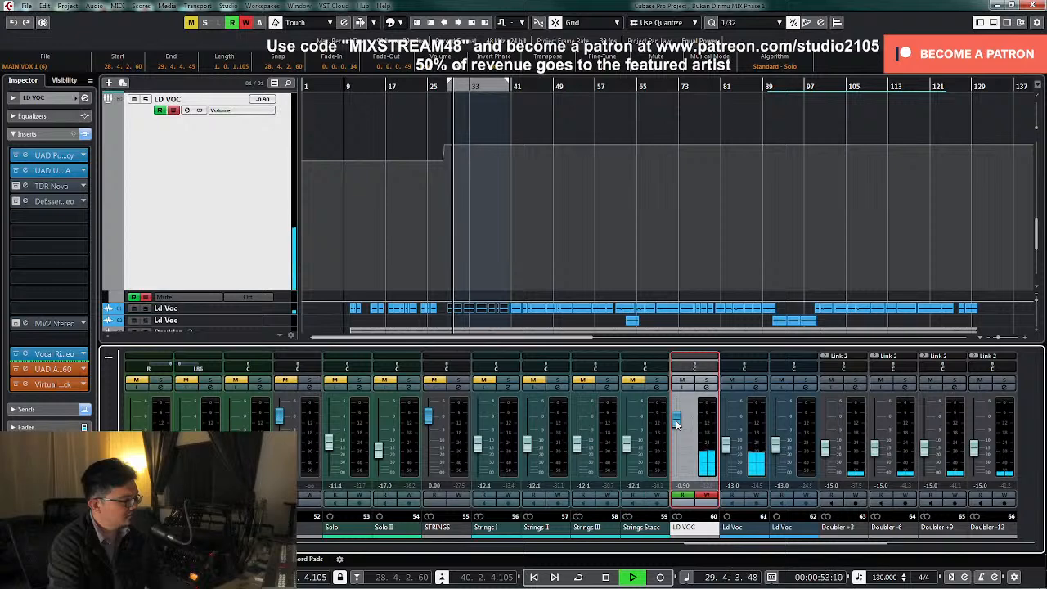
pyautogui.click(707, 497)
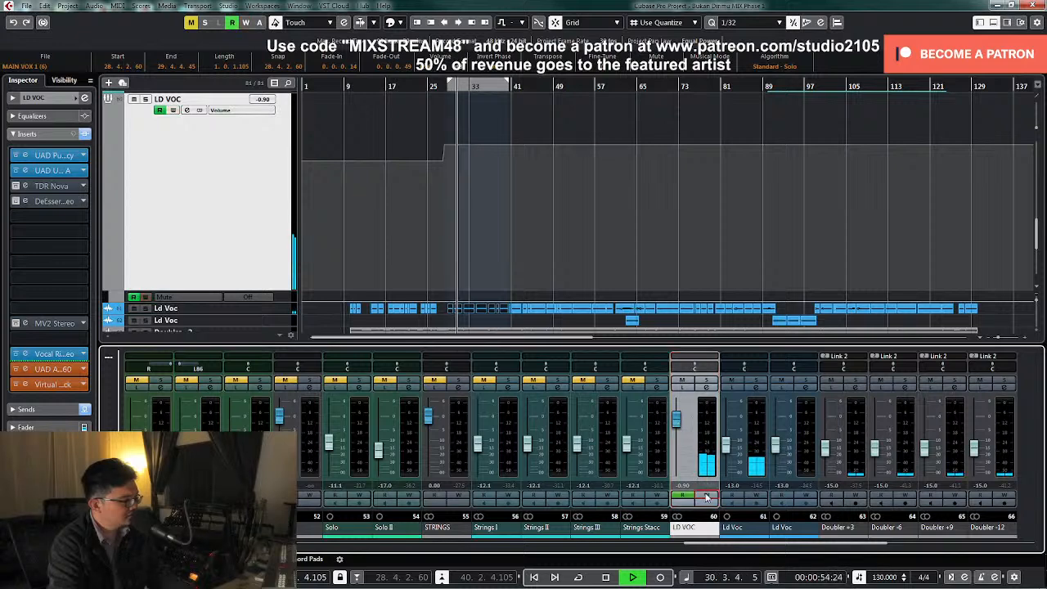
# Stop playback, move the last LD VOC volume point to about bar 30 and set its value to -1
pyautogui.click(514, 238)
pyautogui.press('h')
pyautogui.press('h')
pyautogui.press('h')
pyautogui.press('h')
pyautogui.press('h')
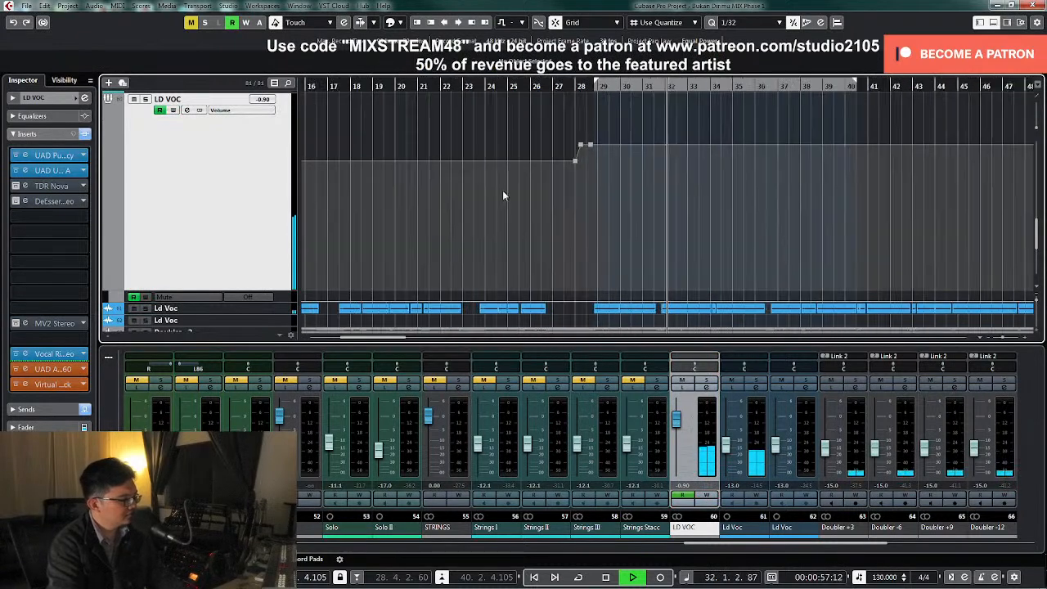
pyautogui.press('space')
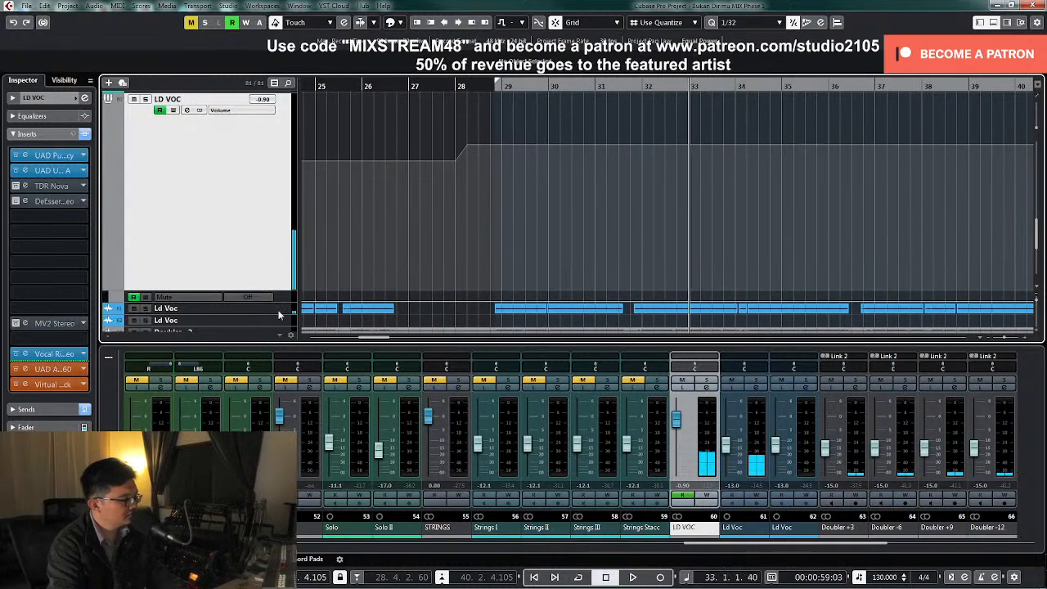
pyautogui.press('Down')
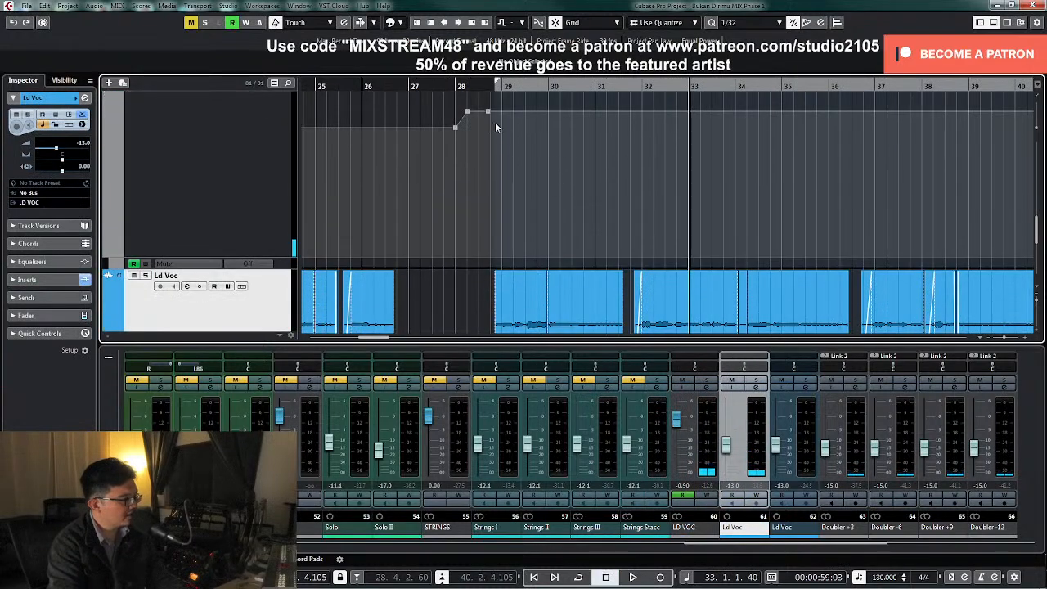
pyautogui.moveTo(490, 117); pyautogui.dragTo(555, 121)
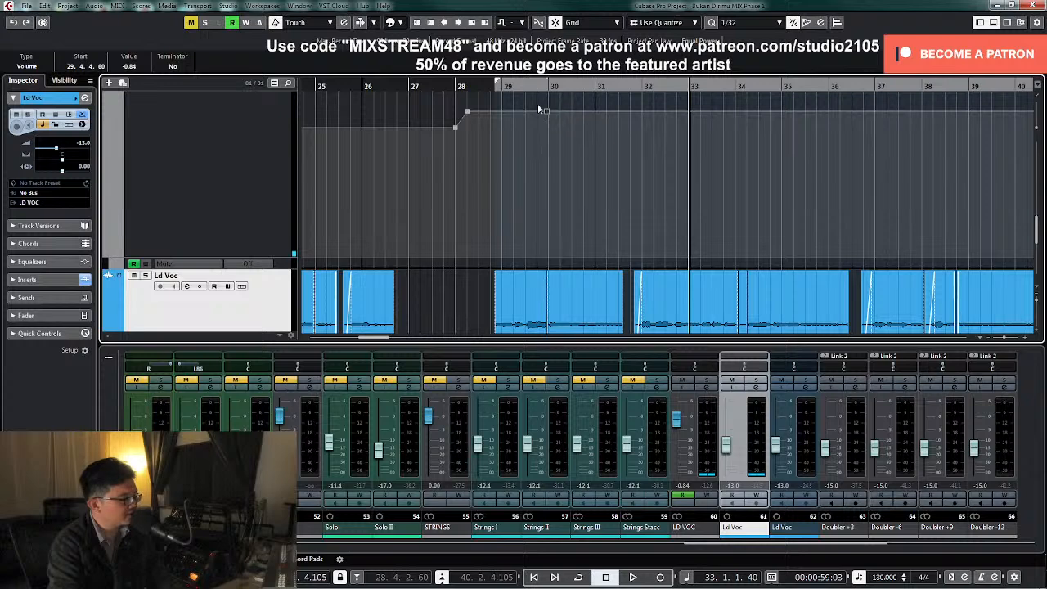
pyautogui.write('-1')
pyautogui.press('Return')
# Move the upper volume point at bar 28 to 29.4.4.0 and lower it to -3.00
pyautogui.moveTo(469, 114); pyautogui.dragTo(547, 129)
pyautogui.click(548, 115)
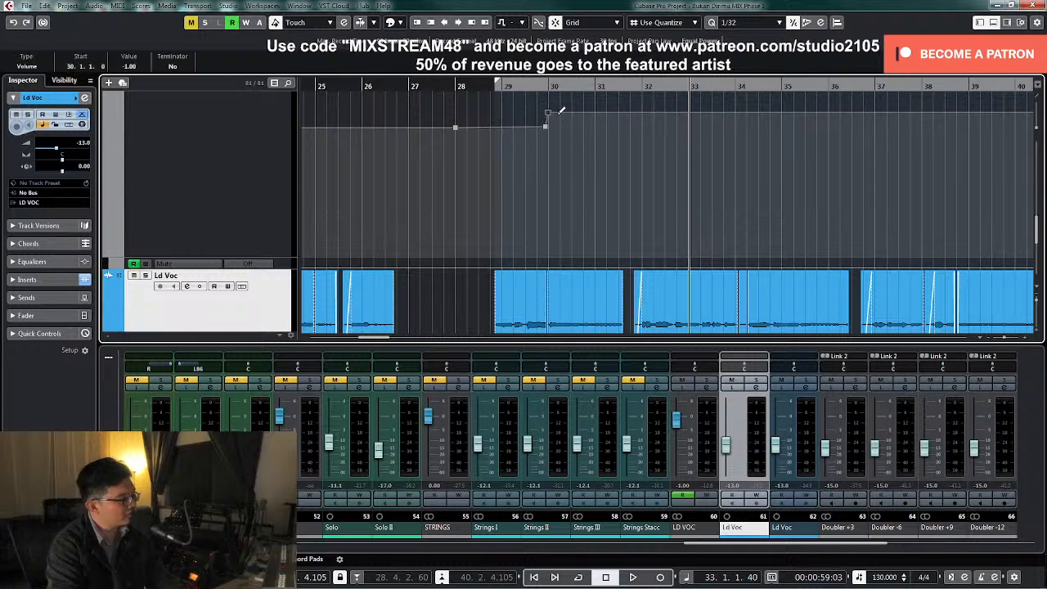
pyautogui.moveTo(547, 129); pyautogui.dragTo(546, 130)
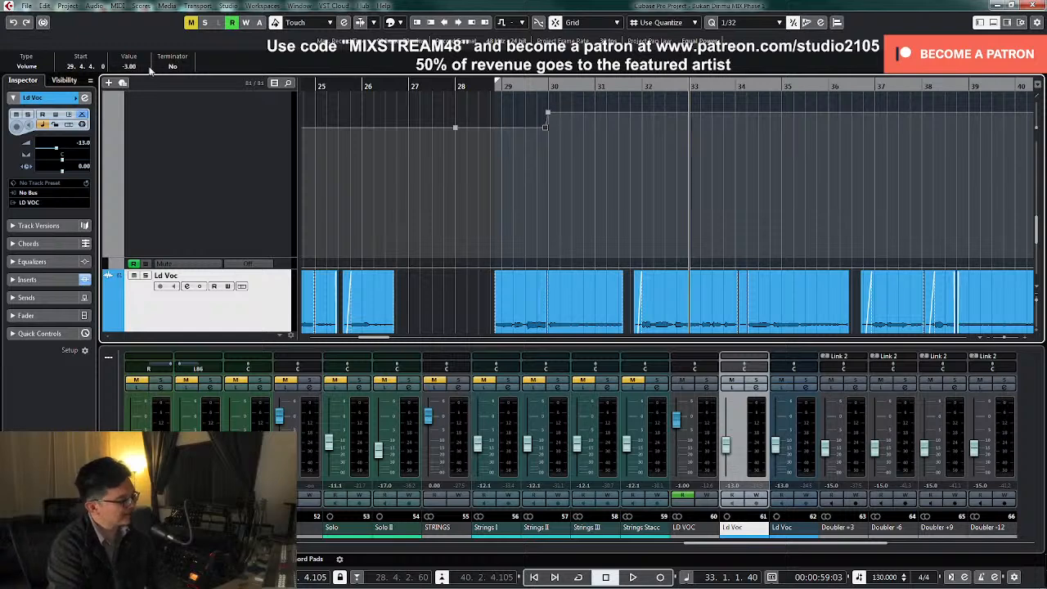
# Add an LD VOC volume point at about 28.2.3 and set it and the point at 29.4.4.0 to -2.50
pyautogui.click(433, 86)
pyautogui.press('g')
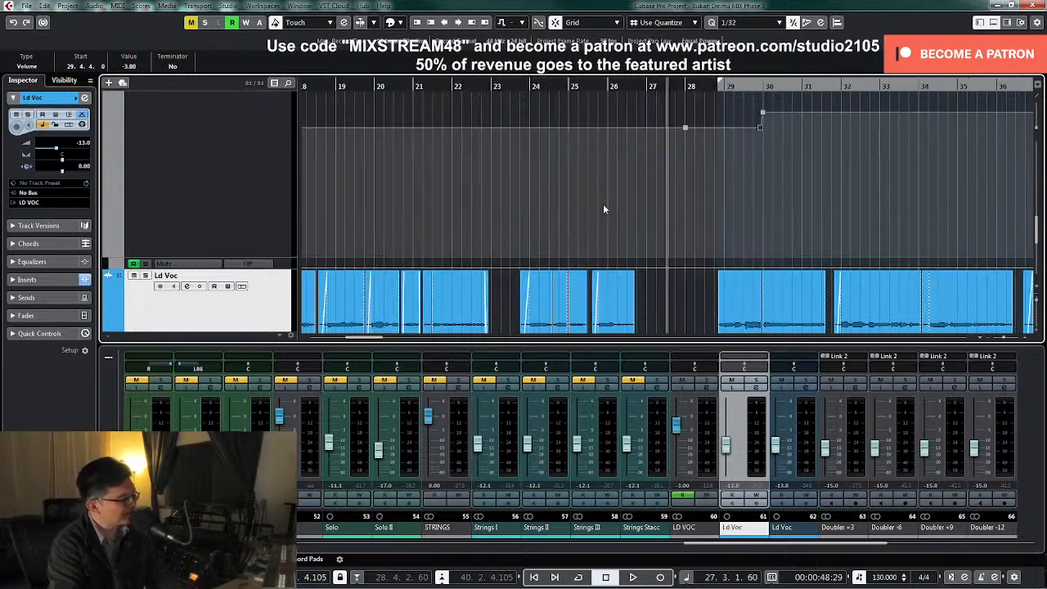
pyautogui.press('g')
pyautogui.click(604, 205)
pyautogui.rightClick(678, 175)
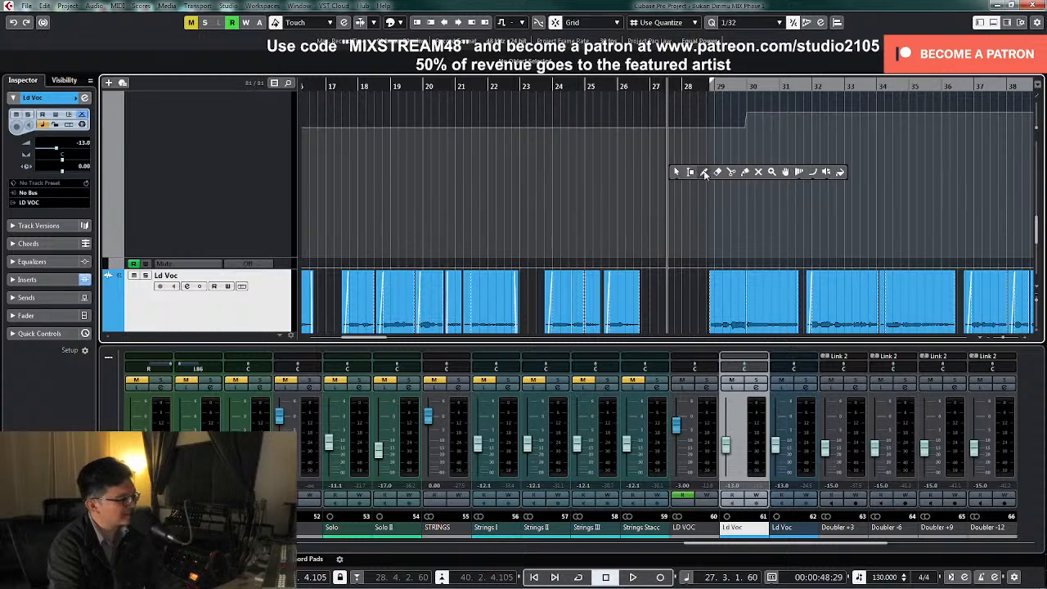
pyautogui.click(706, 173)
pyautogui.click(696, 125)
pyautogui.rightClick(696, 125)
pyautogui.click(700, 126)
pyautogui.click(696, 127)
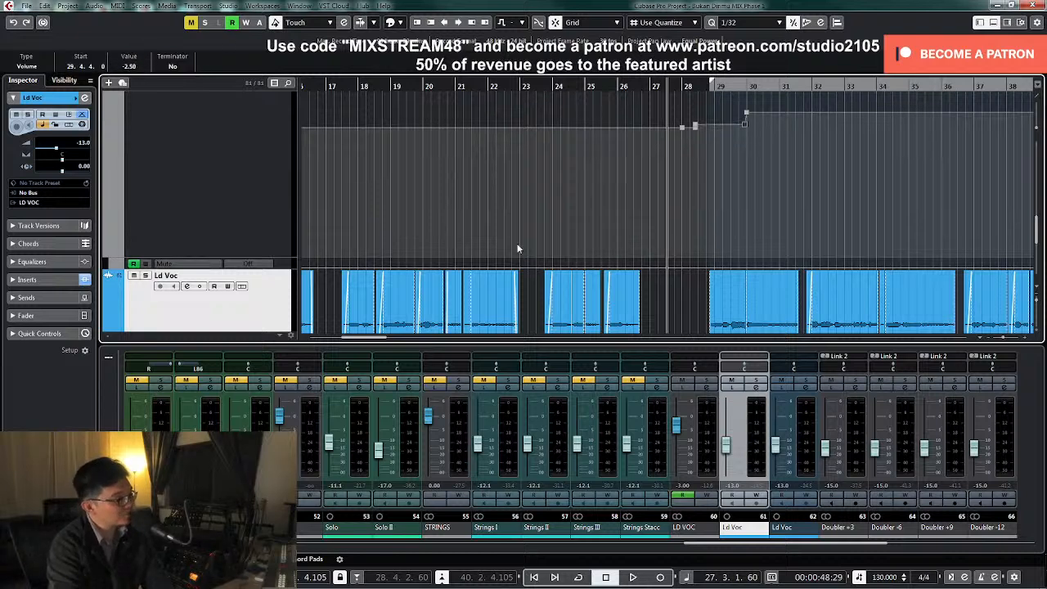
pyautogui.moveTo(704, 129)
pyautogui.mouseDown()
pyautogui.moveTo(703, 119)
pyautogui.moveTo(702, 141)
pyautogui.mouseUp()
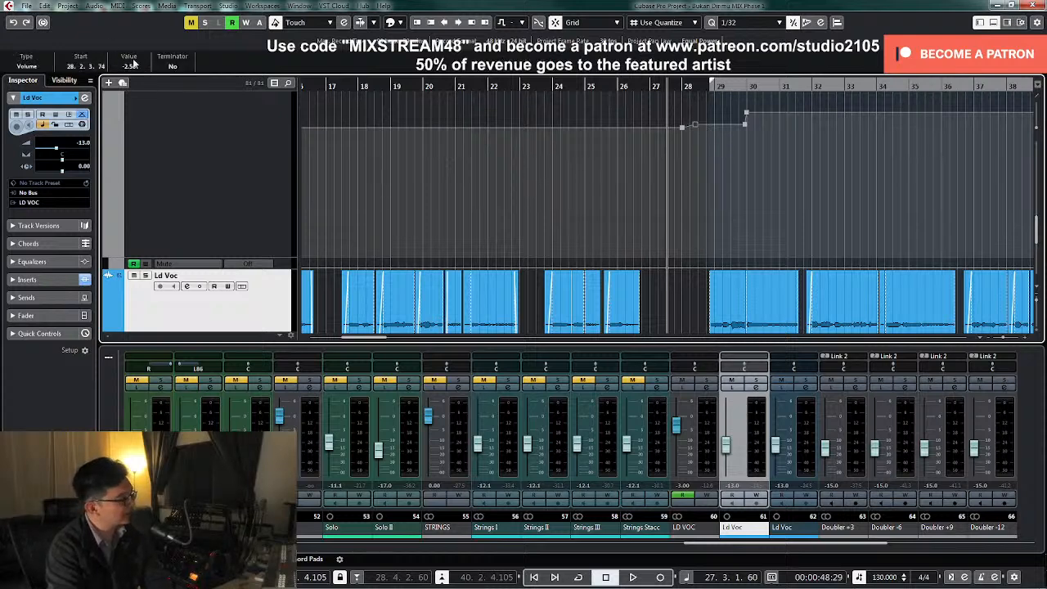
pyautogui.click(681, 165)
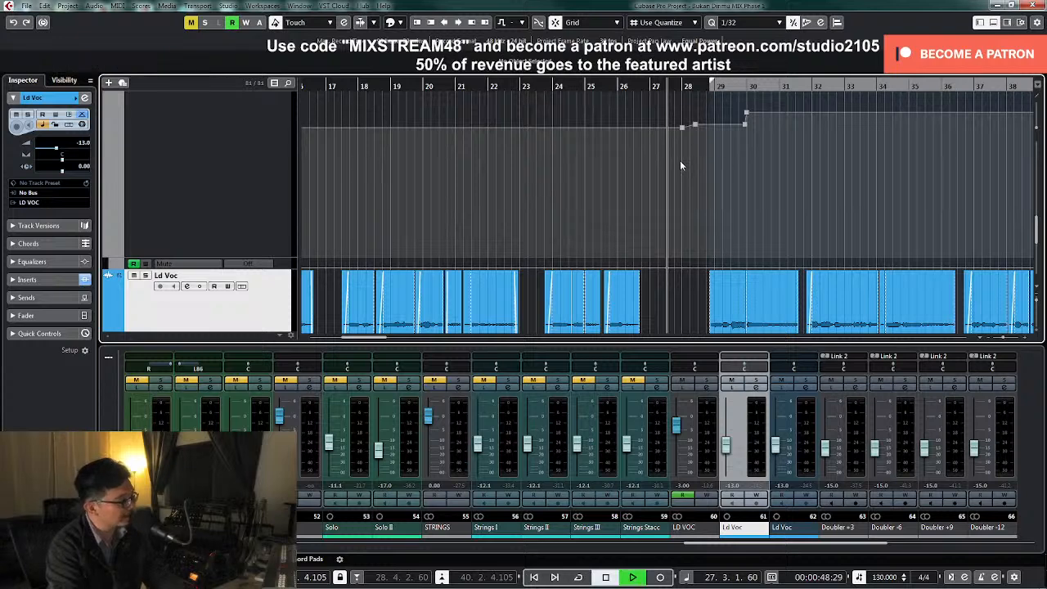
# Play the vocal from bar 27 and check the LD VOC volume automation against the whole song's vocal clips
pyautogui.press('space')
pyautogui.scroll(1, 679, 165)
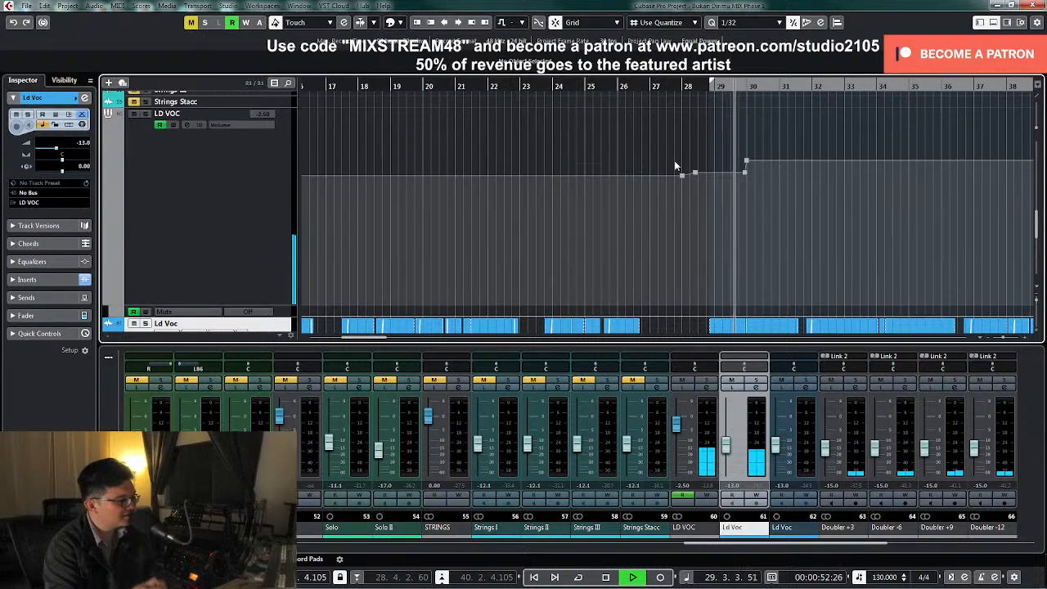
pyautogui.press('g')
pyautogui.press('g')
pyautogui.press('g')
pyautogui.press('g')
pyautogui.press('g')
pyautogui.press('g')
pyautogui.press('g')
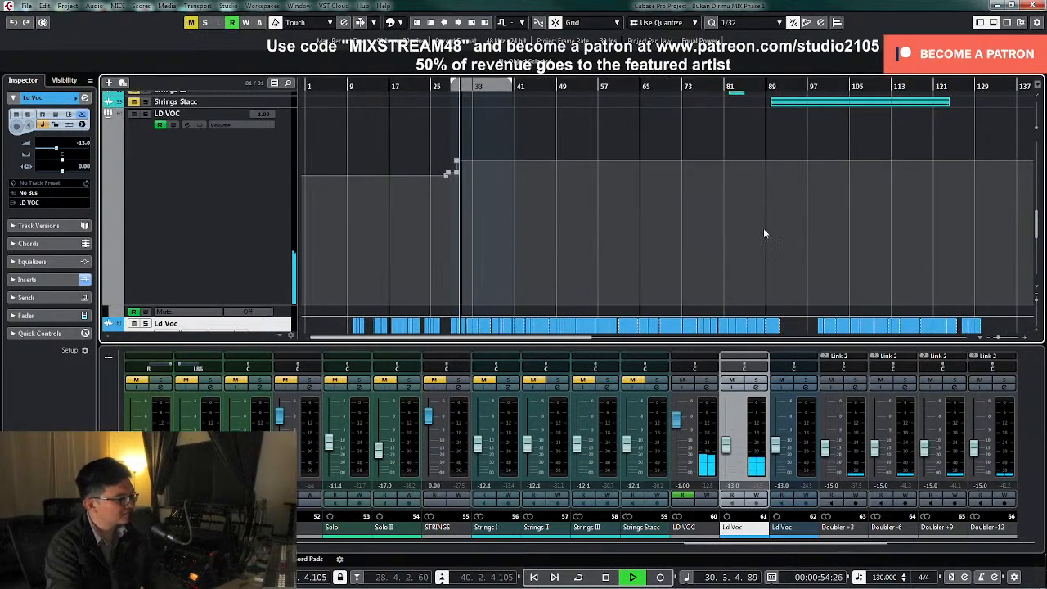
pyautogui.press('z')
pyautogui.scroll(2, 655, 212)
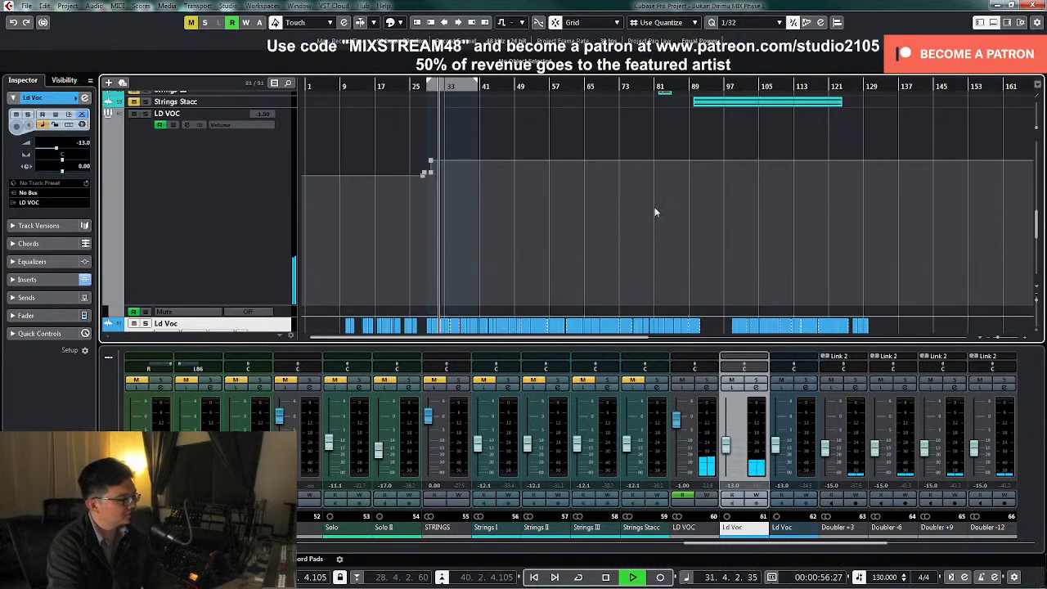
pyautogui.scroll(-1, 659, 215)
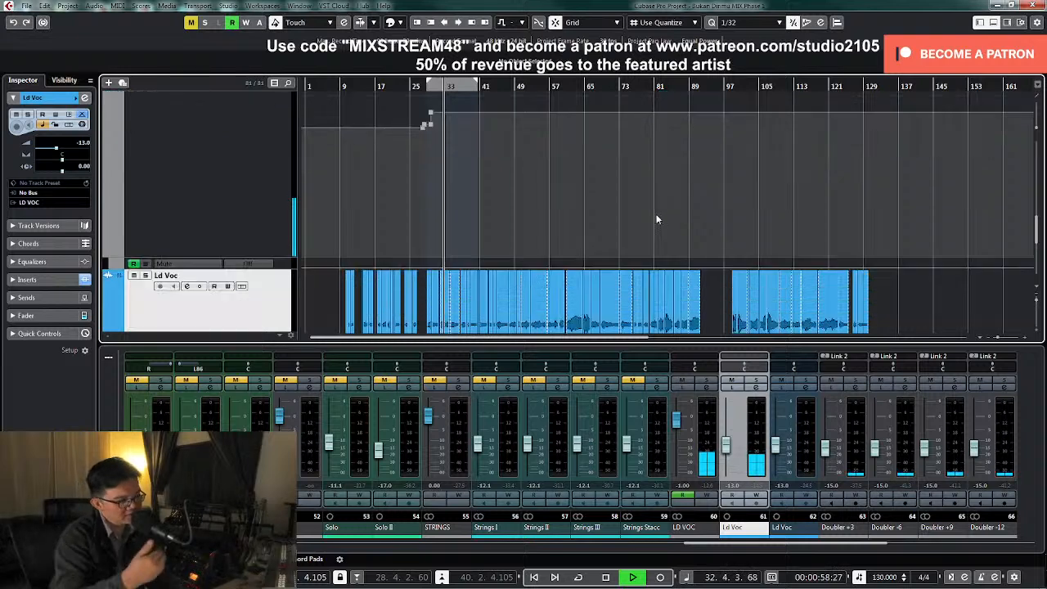
pyautogui.press('space')
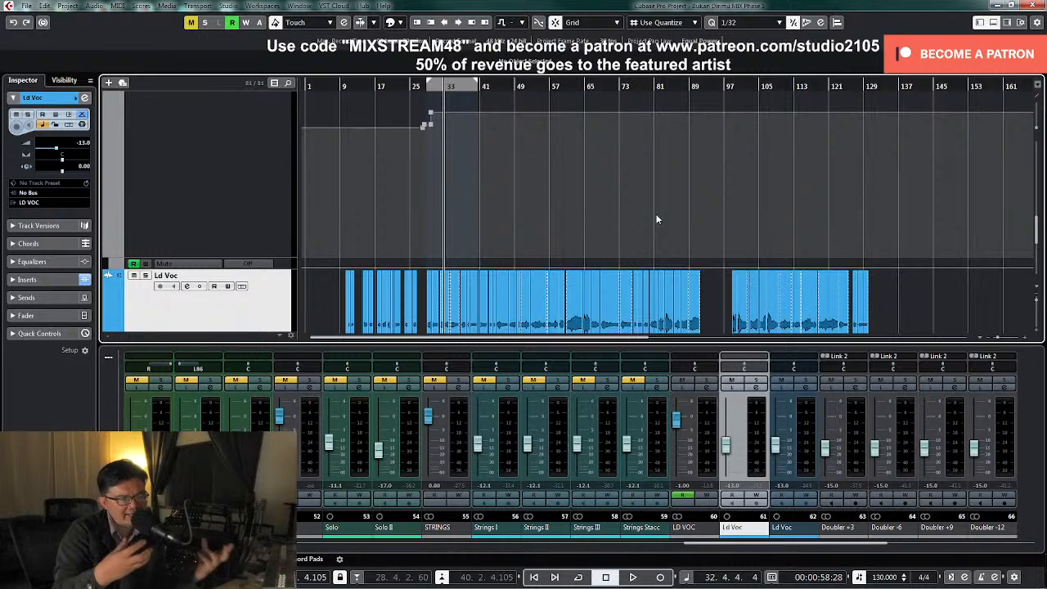
# Select the LD VOC track and reduce its height so the lead vocal, doubler and BV tracks fit below
pyautogui.click(268, 189)
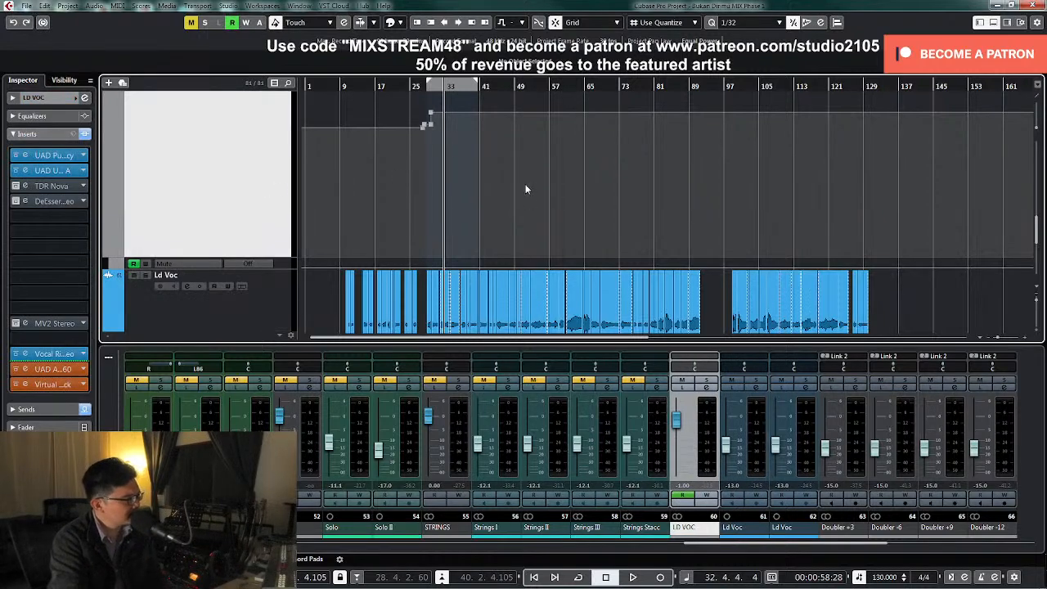
pyautogui.scroll(1, 518, 187)
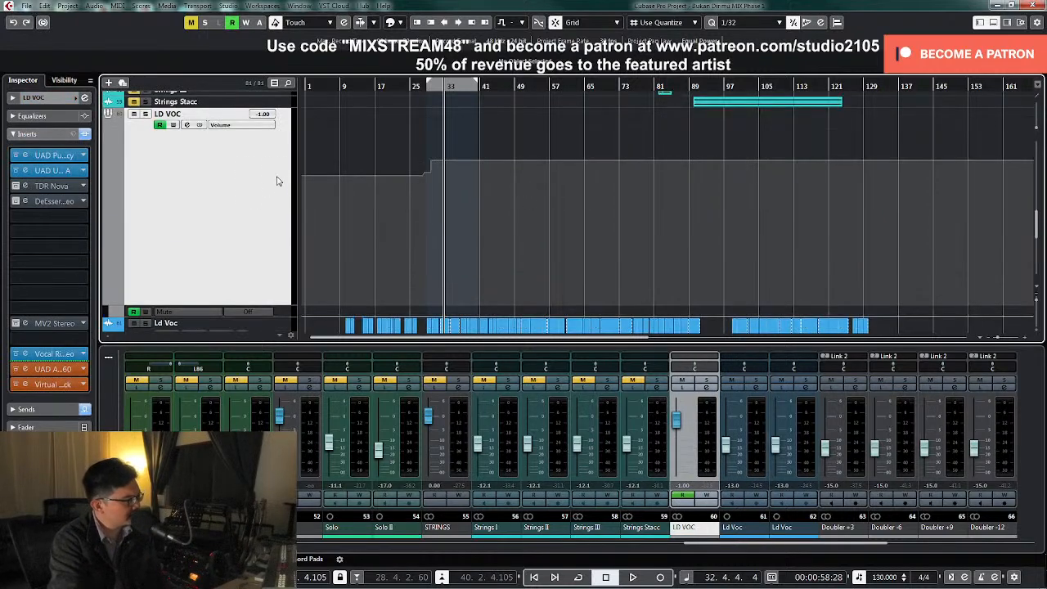
pyautogui.press('z')
pyautogui.moveTo(287, 118); pyautogui.dragTo(266, 227)
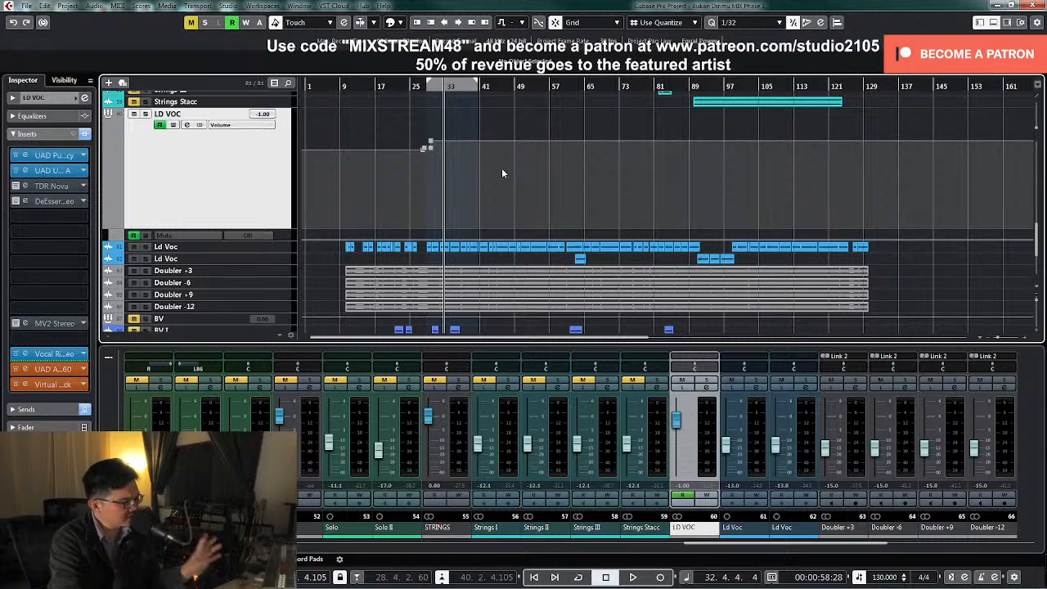
# Play from bar 32 while examining the backing vocal, guitar and string tracks, and return the playhead to bar 24
pyautogui.press('space')
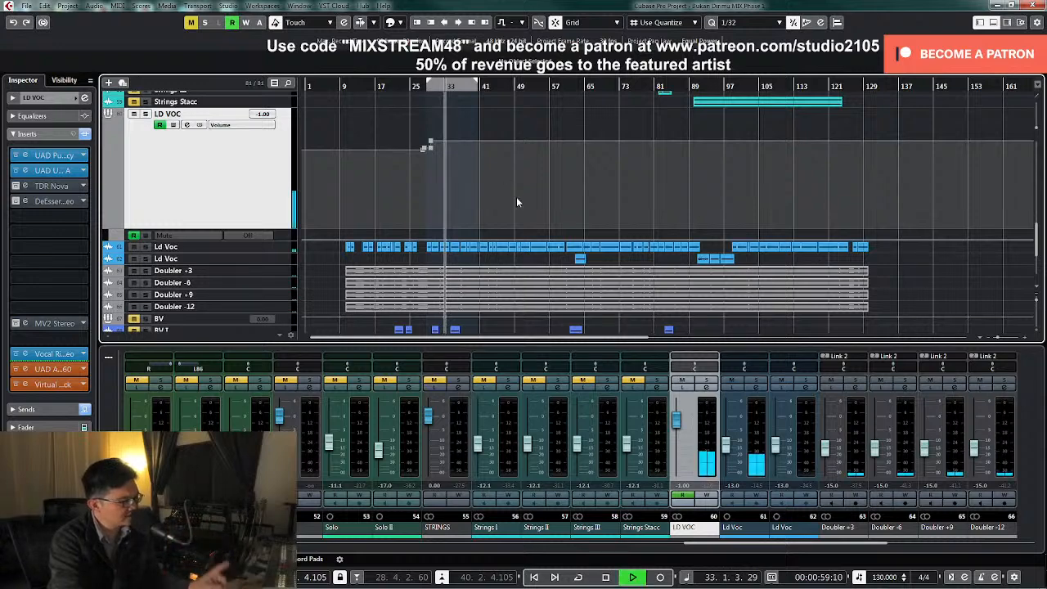
pyautogui.scroll(-3, 513, 218)
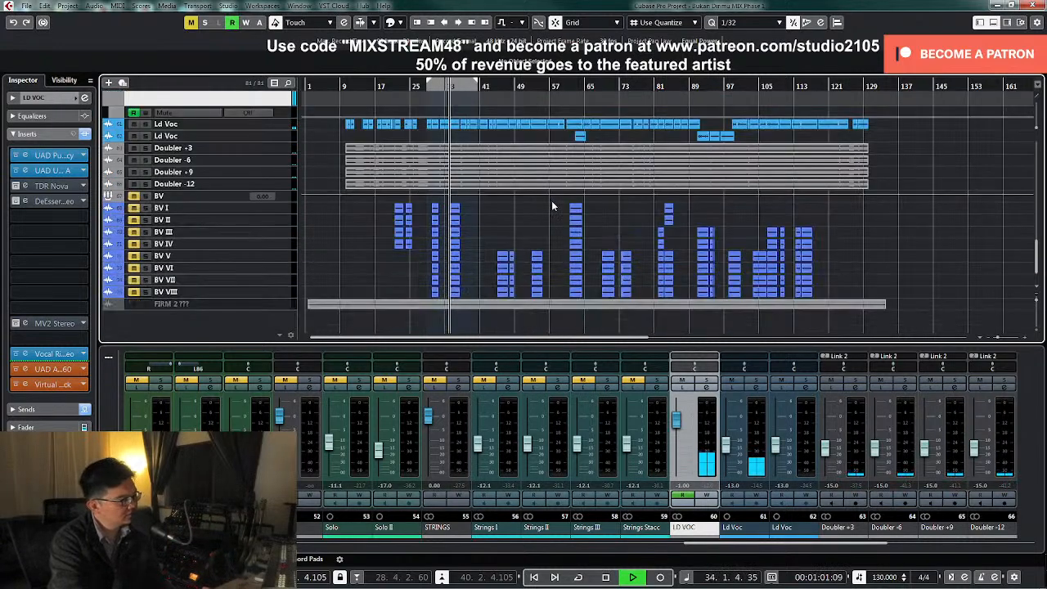
pyautogui.scroll(4, 555, 206)
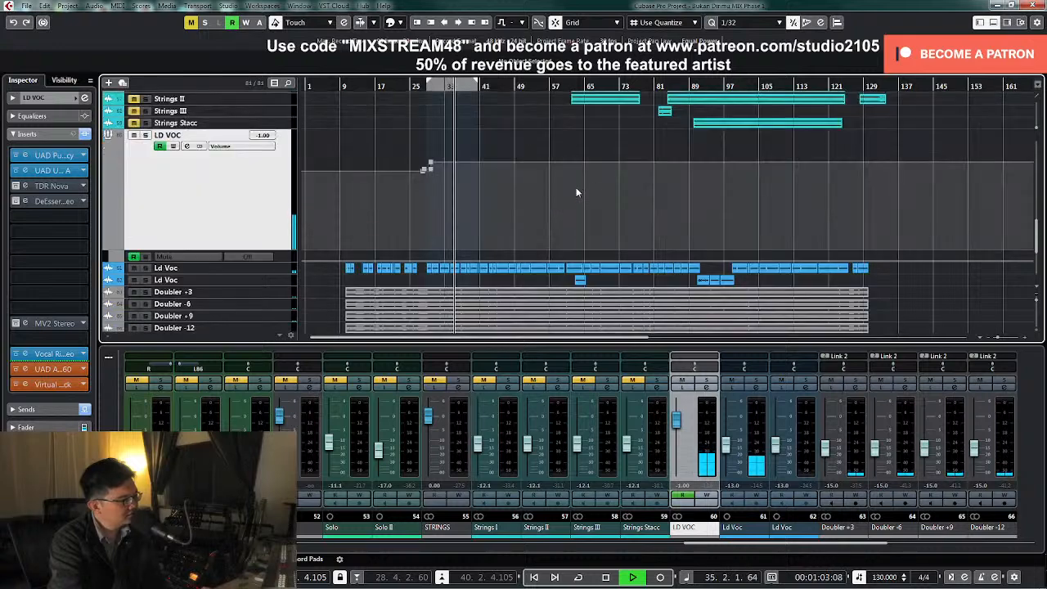
pyautogui.press('space')
pyautogui.scroll(2, 456, 221)
pyautogui.scroll(5, 457, 219)
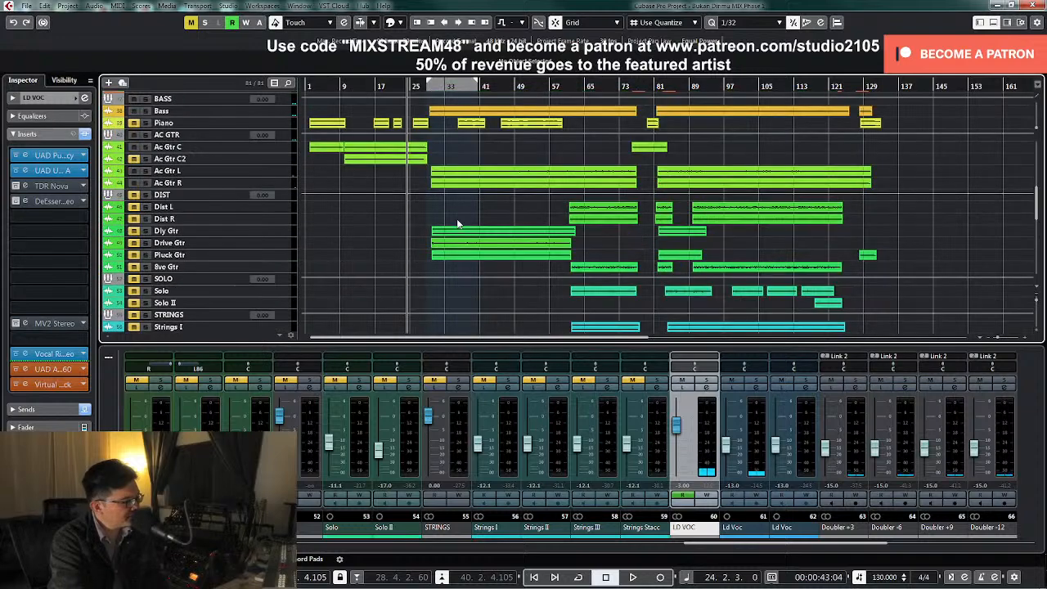
pyautogui.scroll(-4, 462, 225)
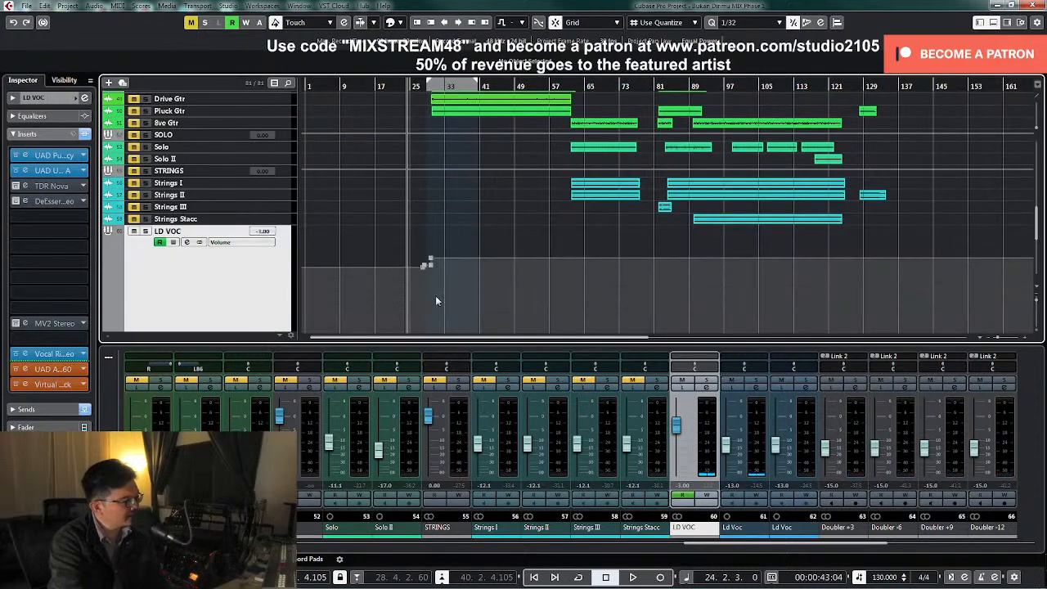
# Play from bar 24 and write EMT140 volume automation, raising the reverb channel to -23.6 near bar 30
pyautogui.click(302, 23)
pyautogui.click(182, 52)
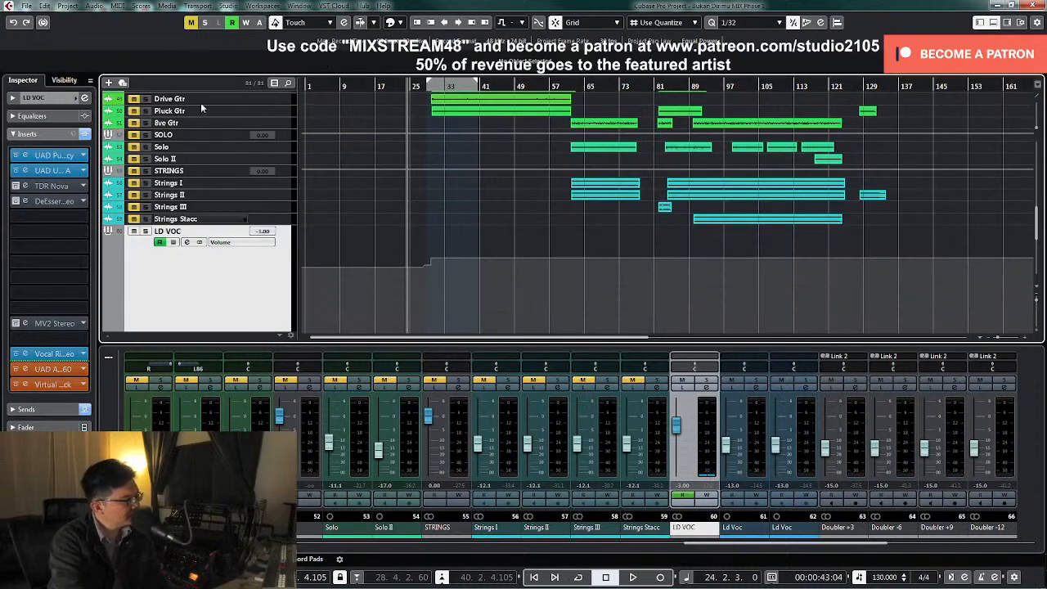
pyautogui.hscroll(-10, 497, 549)
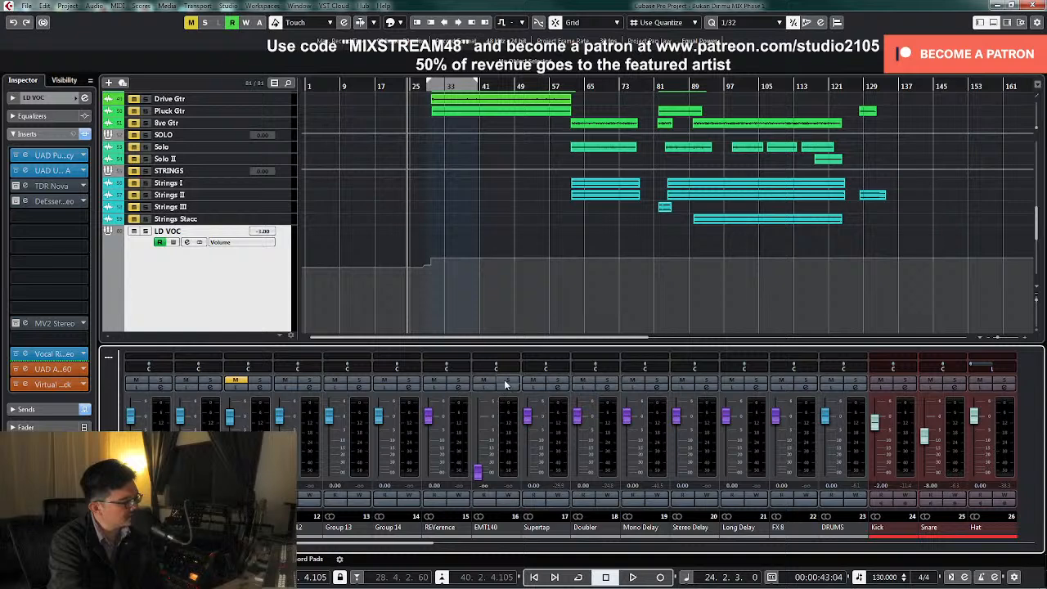
pyautogui.click(508, 496)
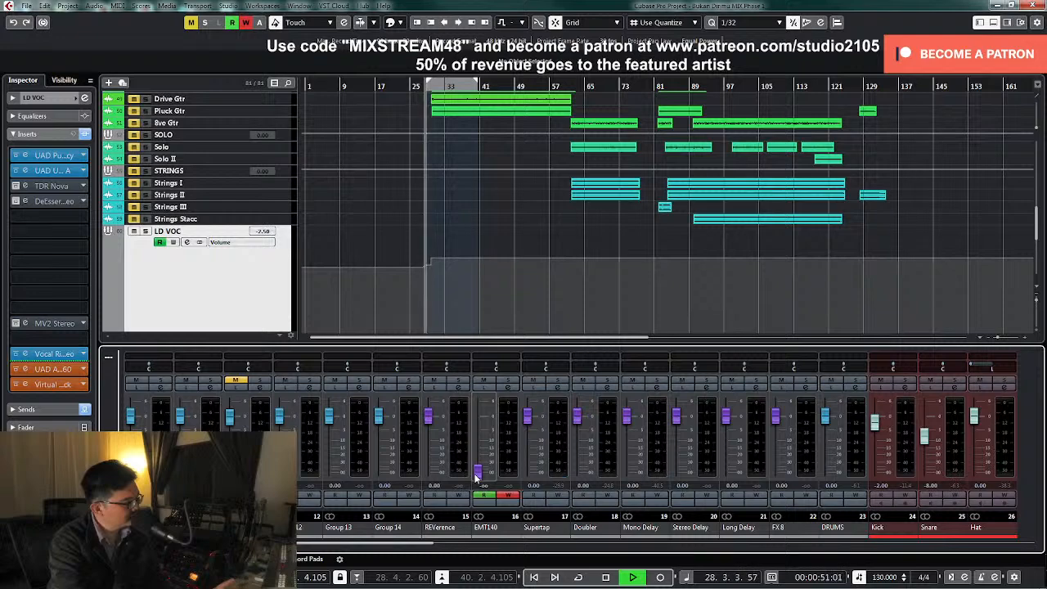
pyautogui.click(478, 474)
pyautogui.moveTo(478, 477); pyautogui.dragTo(481, 464)
pyautogui.click(508, 494)
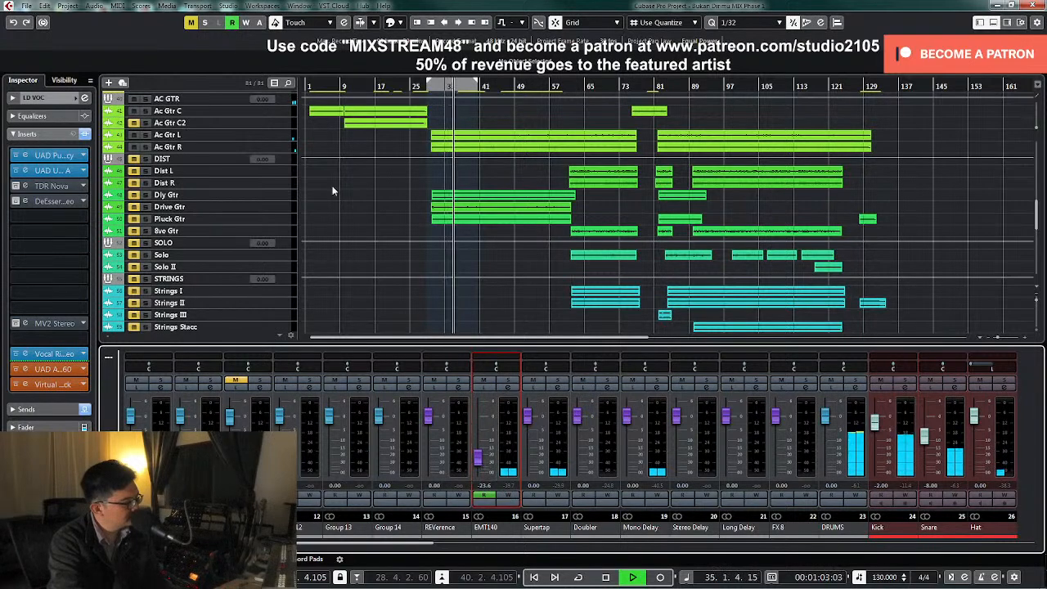
# Stop playback, enlarge the EMT140 track around its bar 30 volume automation, and delete the intermediate points on the rise
pyautogui.scroll(10, 302, 155)
pyautogui.press('space')
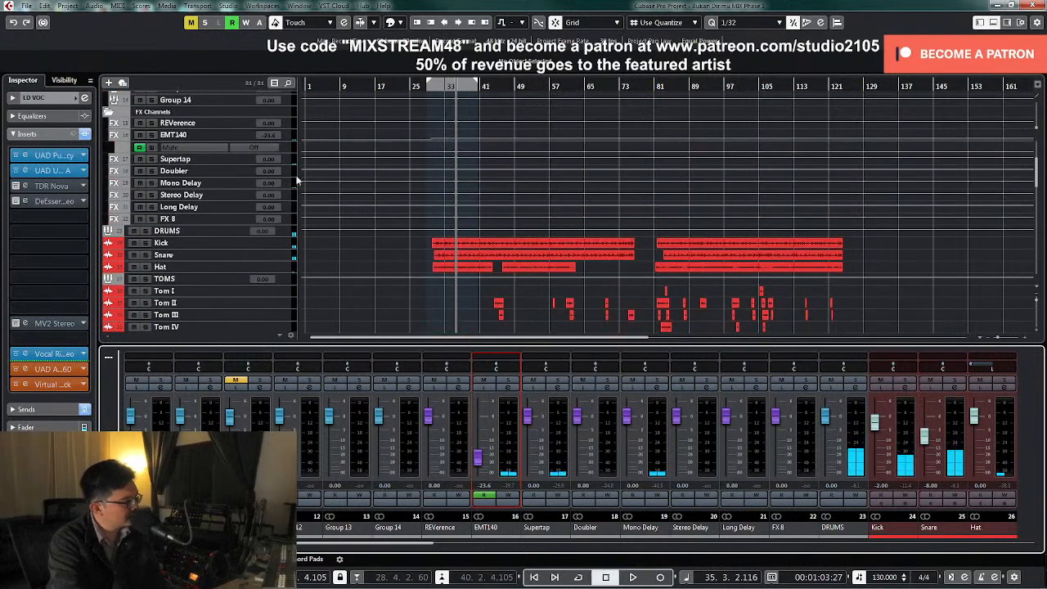
pyautogui.click(290, 137)
pyautogui.moveTo(288, 141); pyautogui.dragTo(277, 217)
pyautogui.press('h')
pyautogui.press('h')
pyautogui.press('h')
pyautogui.press('h')
pyautogui.press('h')
pyautogui.press('h')
pyautogui.press('h')
pyautogui.press('h')
pyautogui.press('h')
pyautogui.press('h')
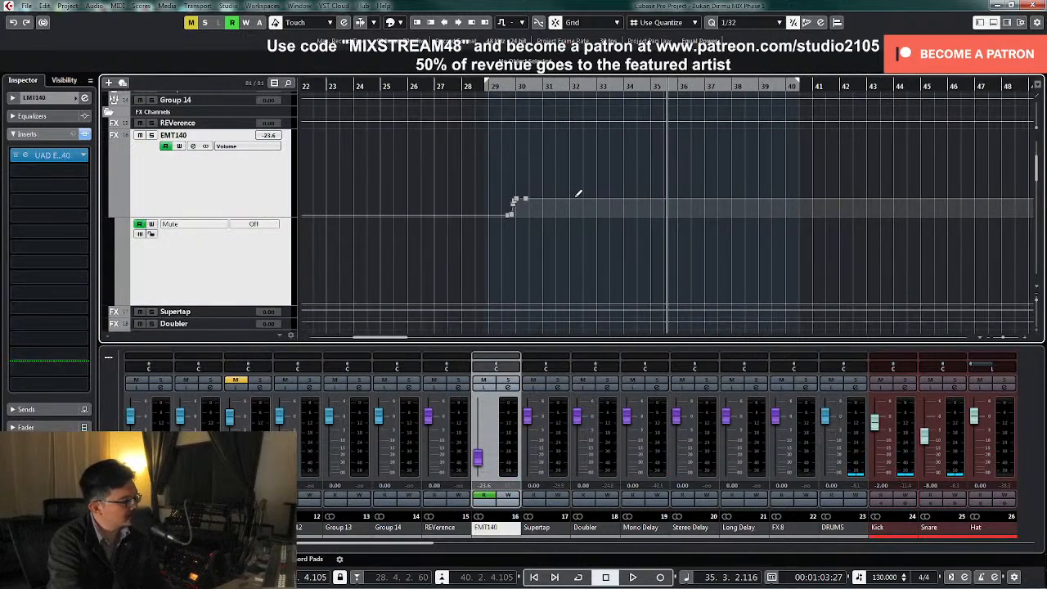
pyautogui.moveTo(510, 207); pyautogui.dragTo(523, 206)
pyautogui.press('Delete')
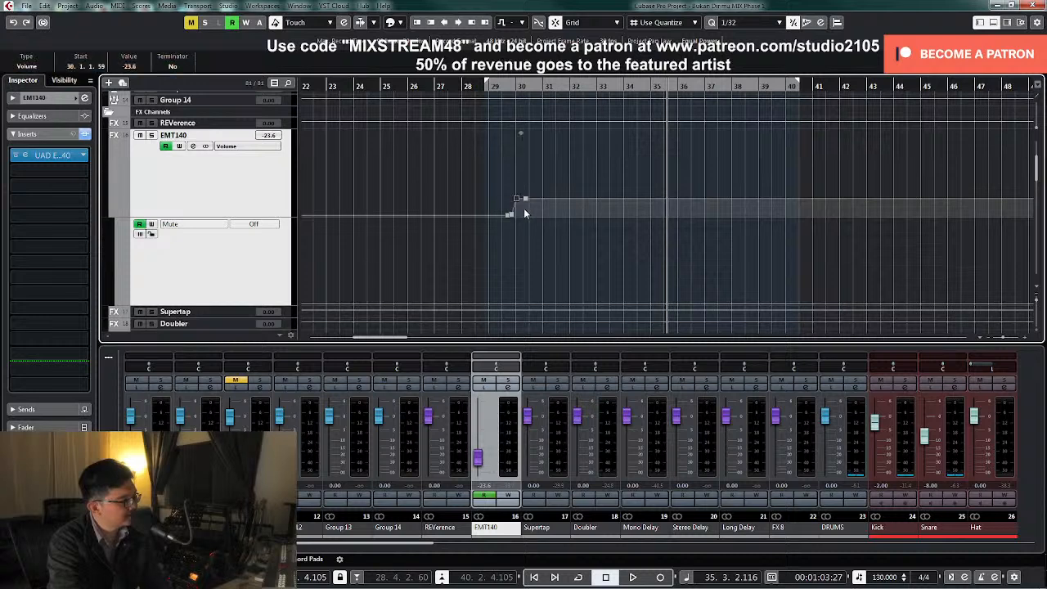
# Delete the remaining redundant EMT140 volume points around the rise and set the point at 30.1.1.0 to about -25.0
pyautogui.click(512, 215)
pyautogui.keyDown('shift'); pyautogui.click(526, 198); pyautogui.keyUp('shift')
pyautogui.press('Delete')
pyautogui.moveTo(516, 200); pyautogui.dragTo(516, 200)
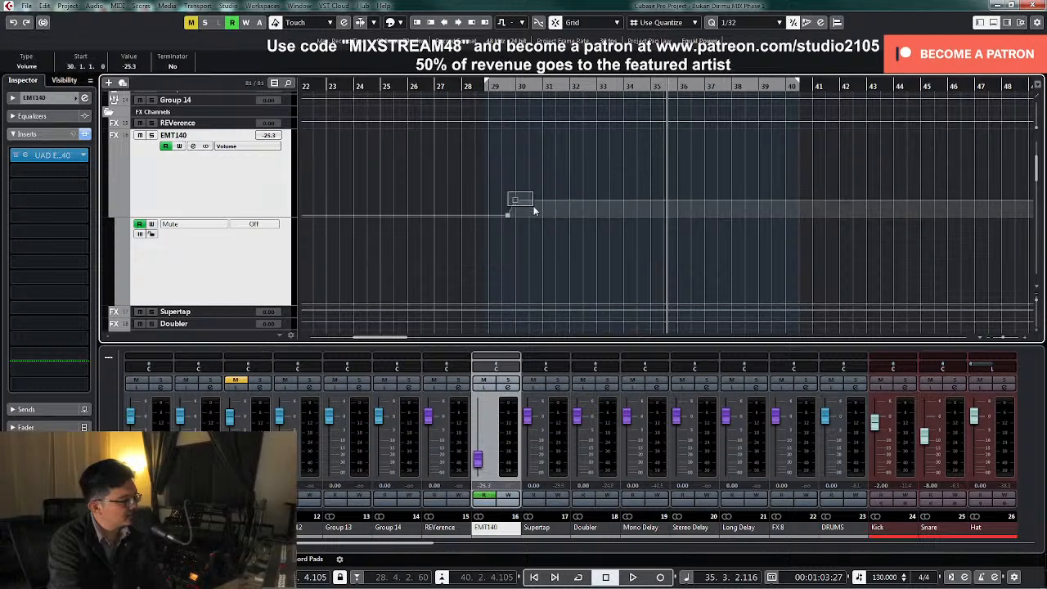
# Resume playback, show the whole song's timeline again, and reduce the EMT140 track's height
pyautogui.press('space')
pyautogui.press('g')
pyautogui.press('g')
pyautogui.press('g')
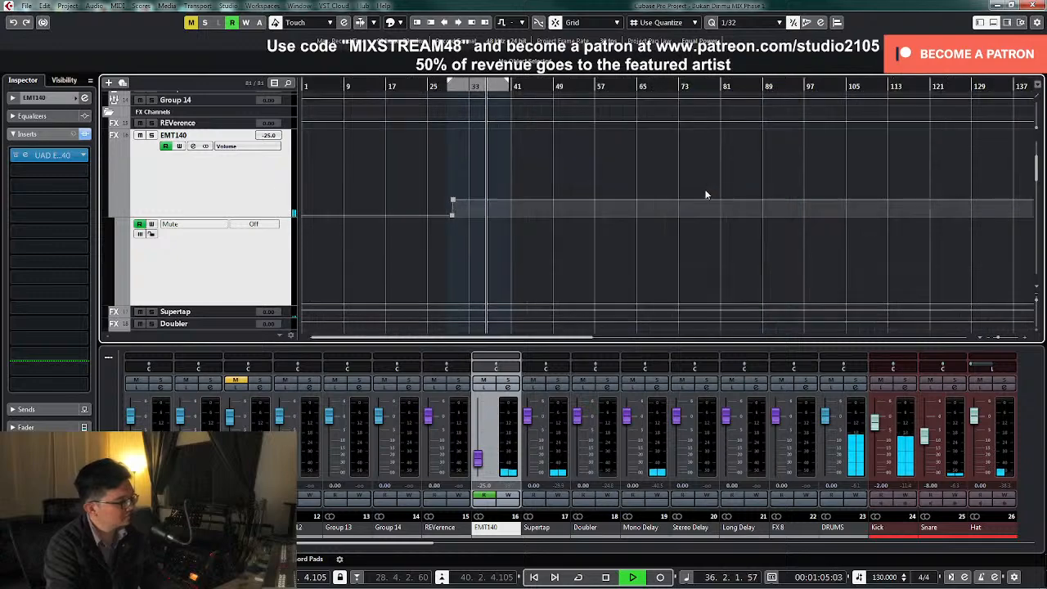
pyautogui.click(271, 189)
pyautogui.press('z')
pyautogui.press('z')
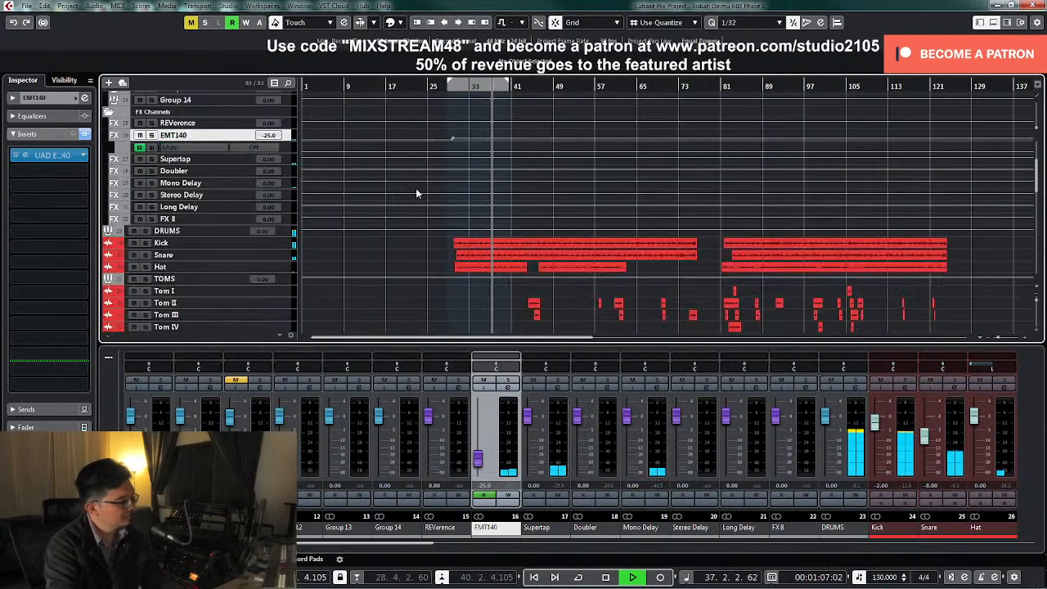
# Play on from bar 37 while examining the drum, guitar, string, lead vocal and backing vocal clips
pyautogui.scroll(-10, 611, 236)
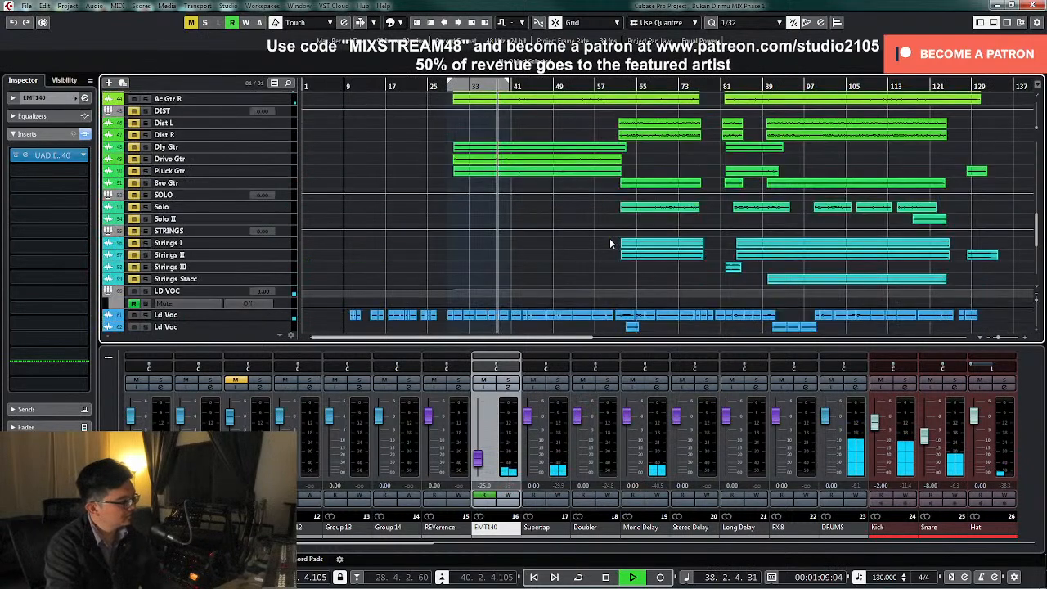
pyautogui.scroll(-5, 609, 243)
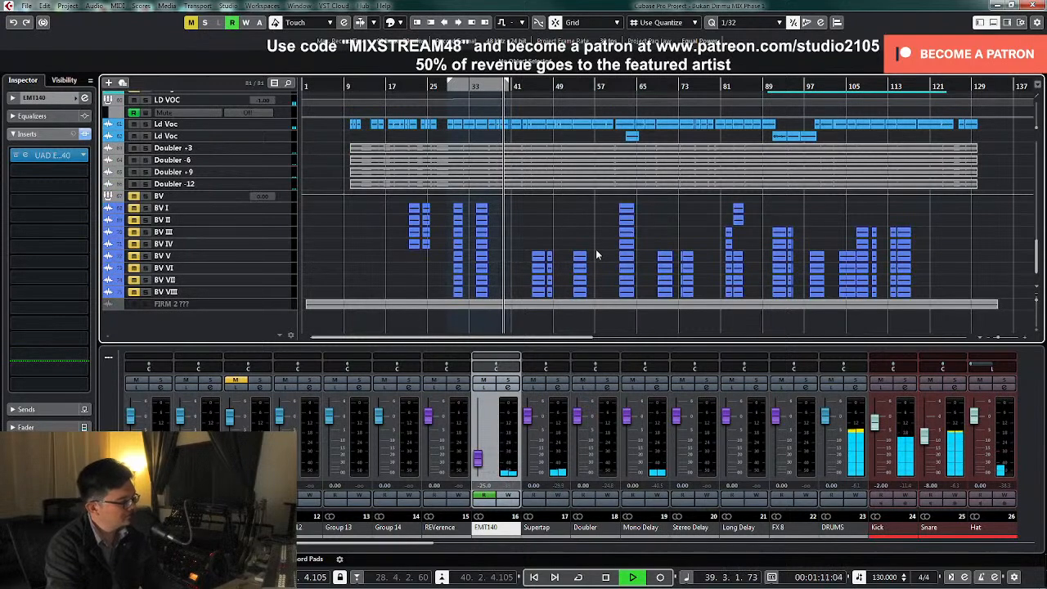
pyautogui.scroll(5, 593, 252)
pyautogui.scroll(8, 587, 252)
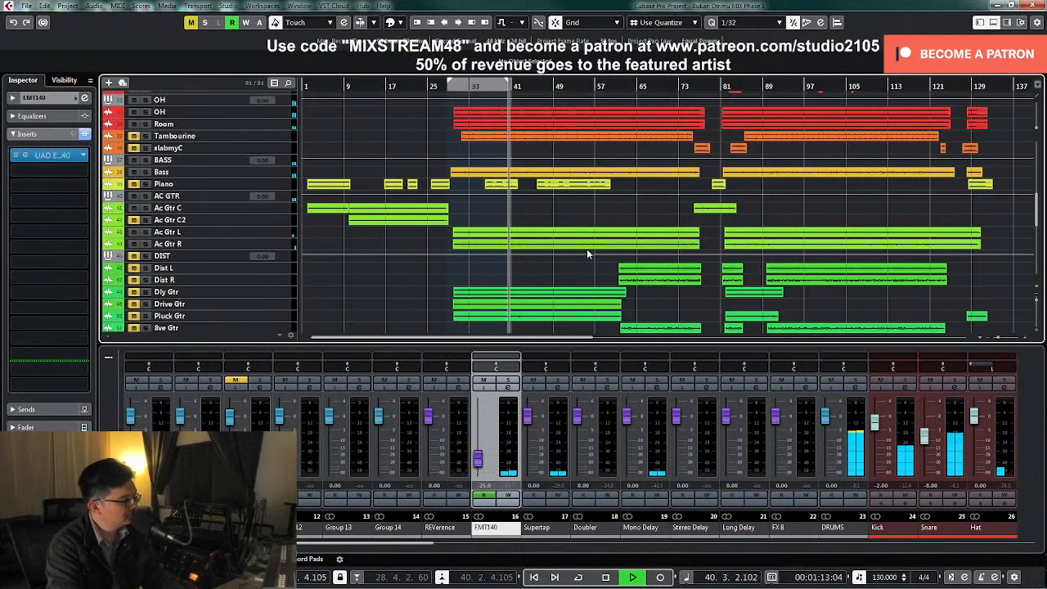
pyautogui.scroll(4, 586, 249)
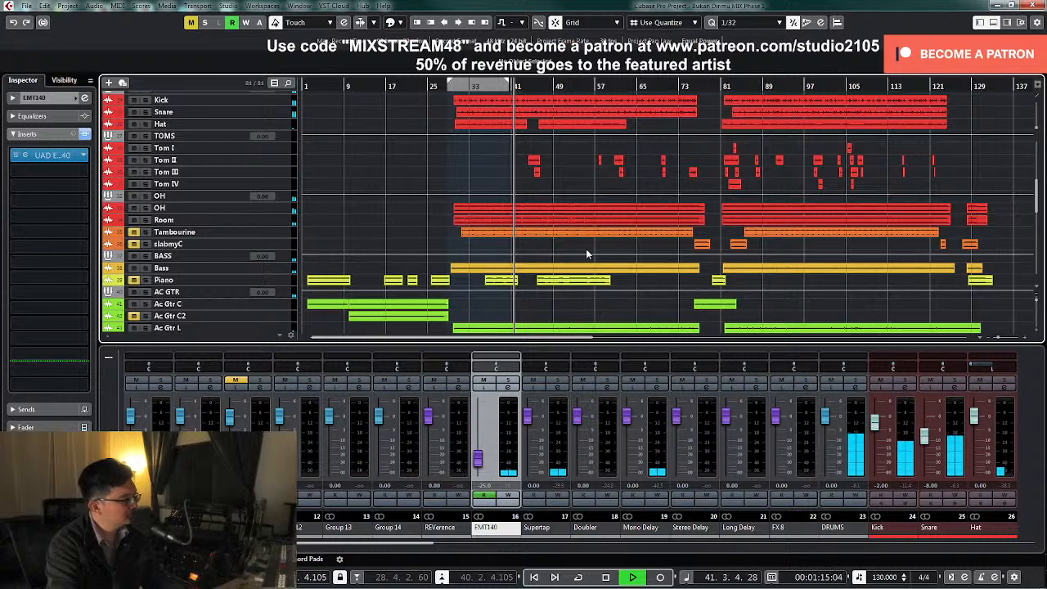
pyautogui.scroll(-8, 587, 253)
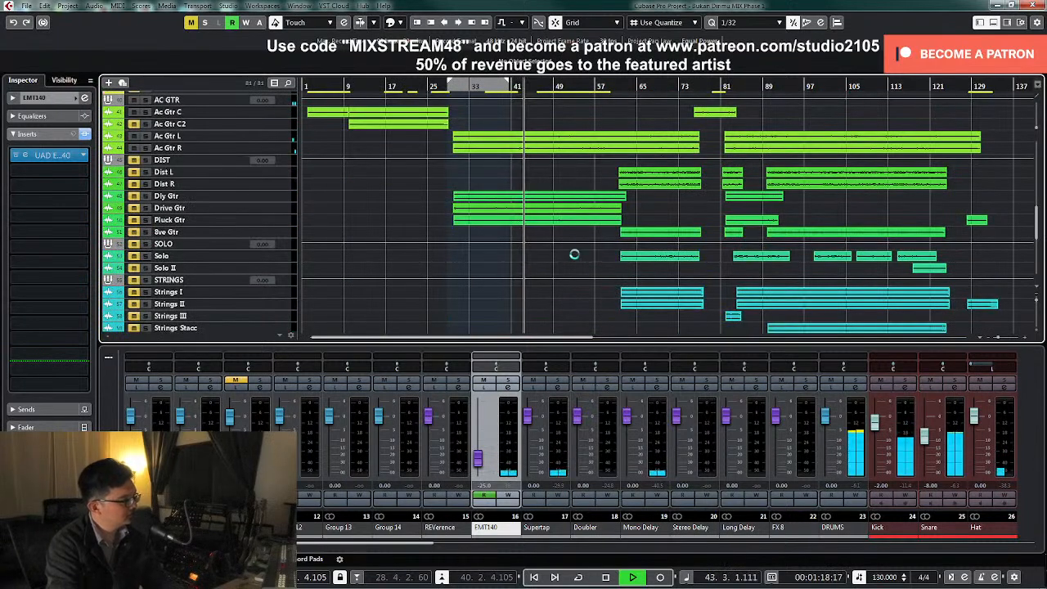
pyautogui.scroll(-10, 600, 301)
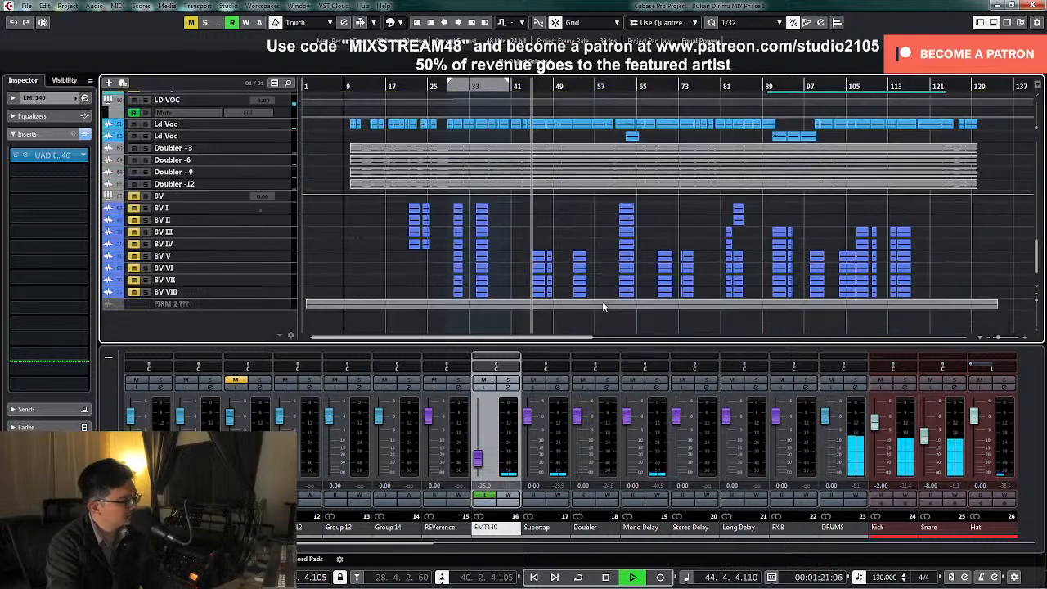
pyautogui.scroll(3, 603, 306)
pyautogui.scroll(-3, 603, 306)
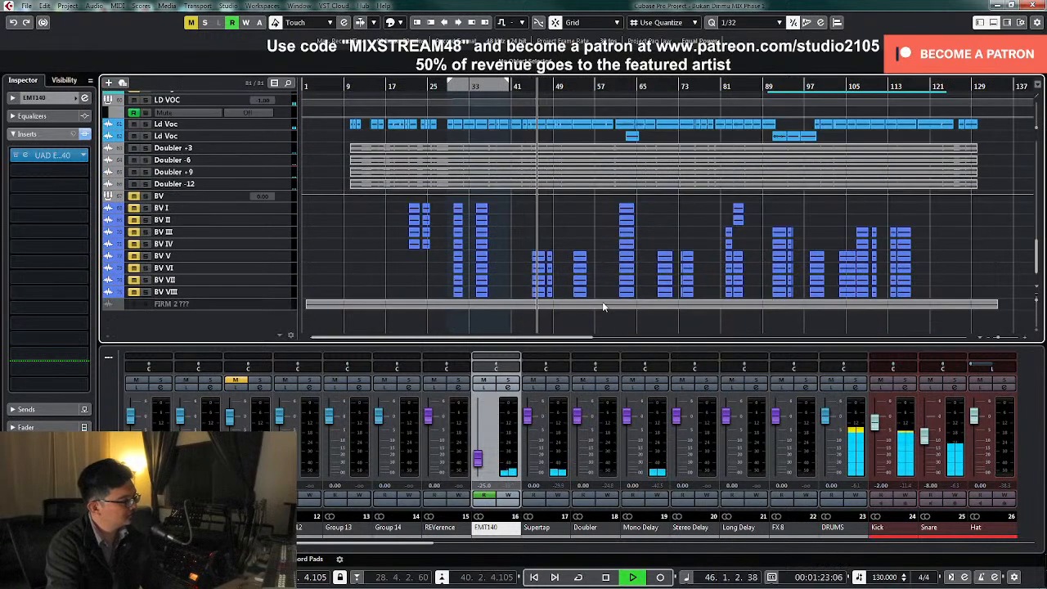
pyautogui.scroll(6, 600, 305)
pyautogui.scroll(-2, 597, 305)
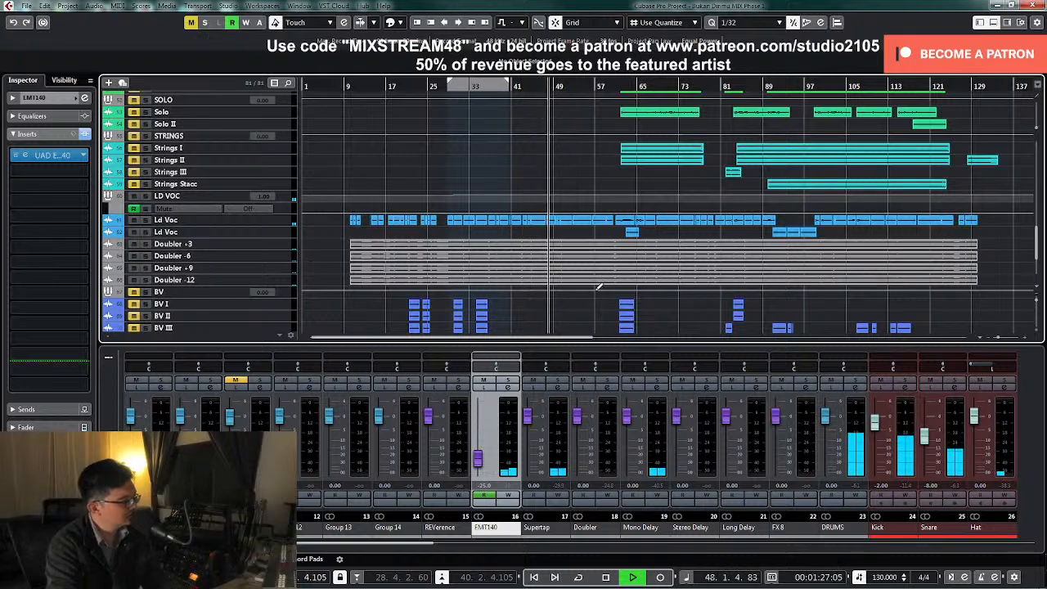
pyautogui.scroll(2, 597, 295)
pyautogui.scroll(4, 597, 294)
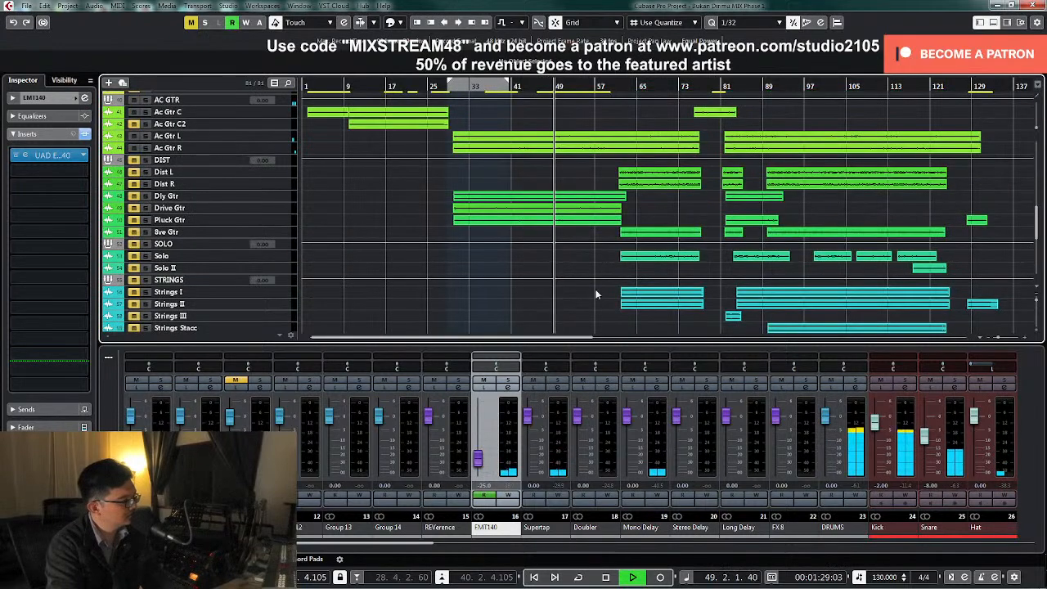
pyautogui.scroll(4, 599, 294)
pyautogui.scroll(-10, 601, 286)
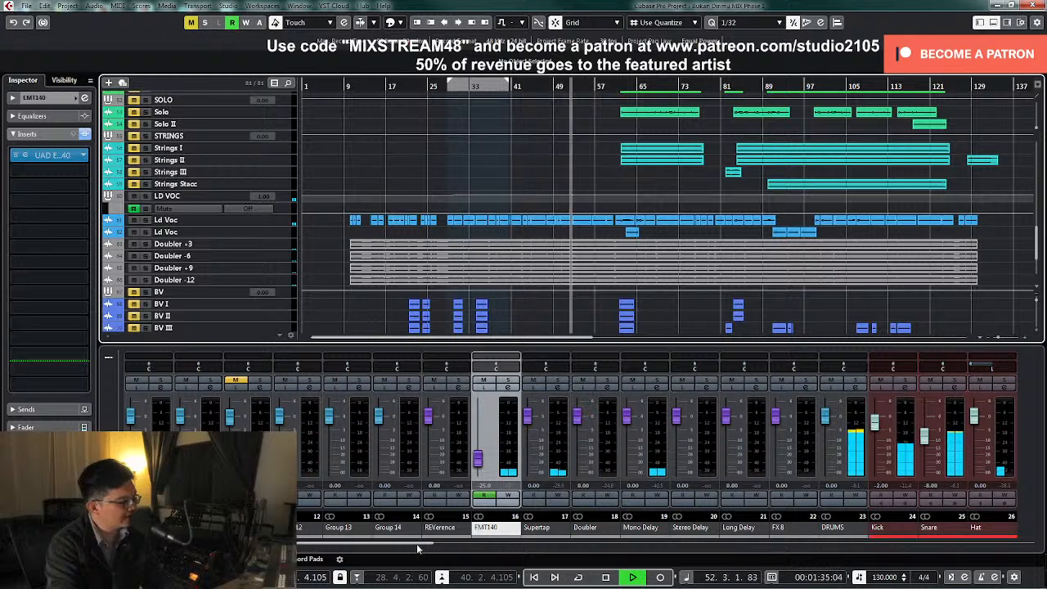
# Write LD VOC volume automation during playback from about bar 56, raising the level to 0.00, and stop near bar 63
pyautogui.moveTo(420, 546); pyautogui.dragTo(860, 545)
pyautogui.click(757, 496)
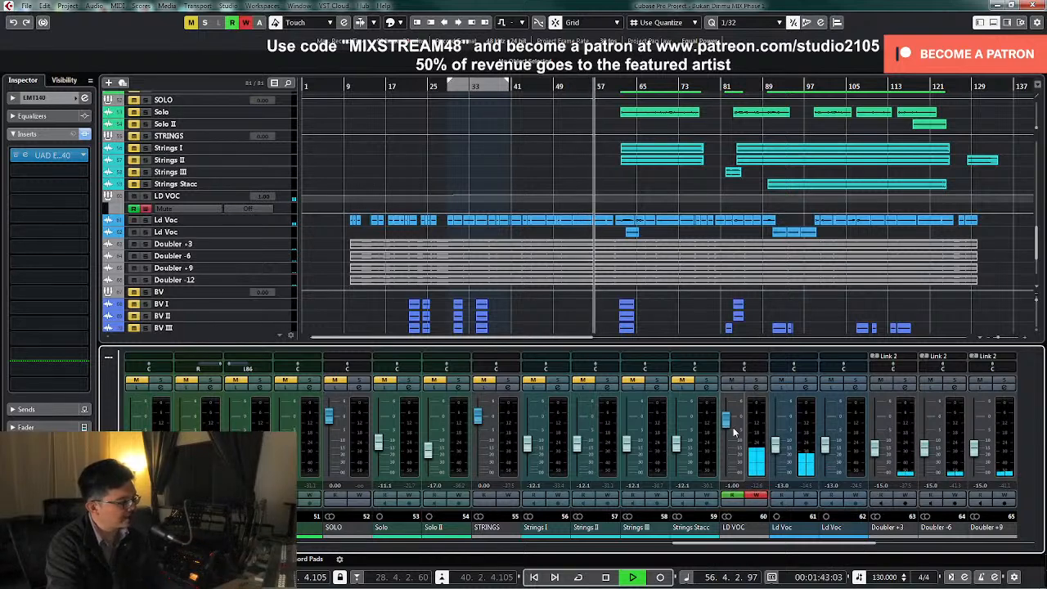
pyautogui.moveTo(726, 435); pyautogui.dragTo(728, 424)
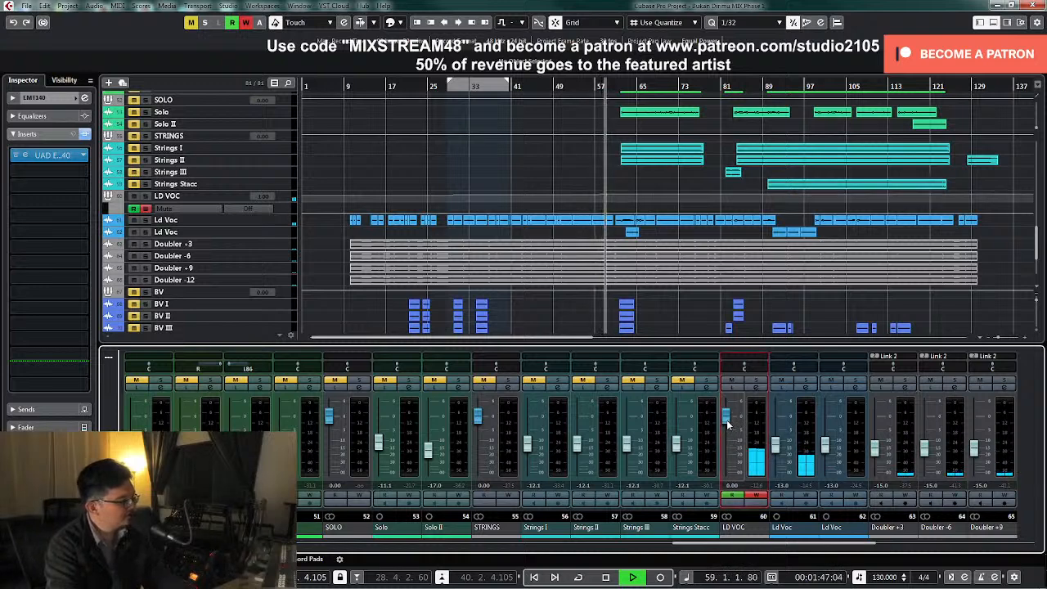
pyautogui.moveTo(727, 425); pyautogui.dragTo(728, 434)
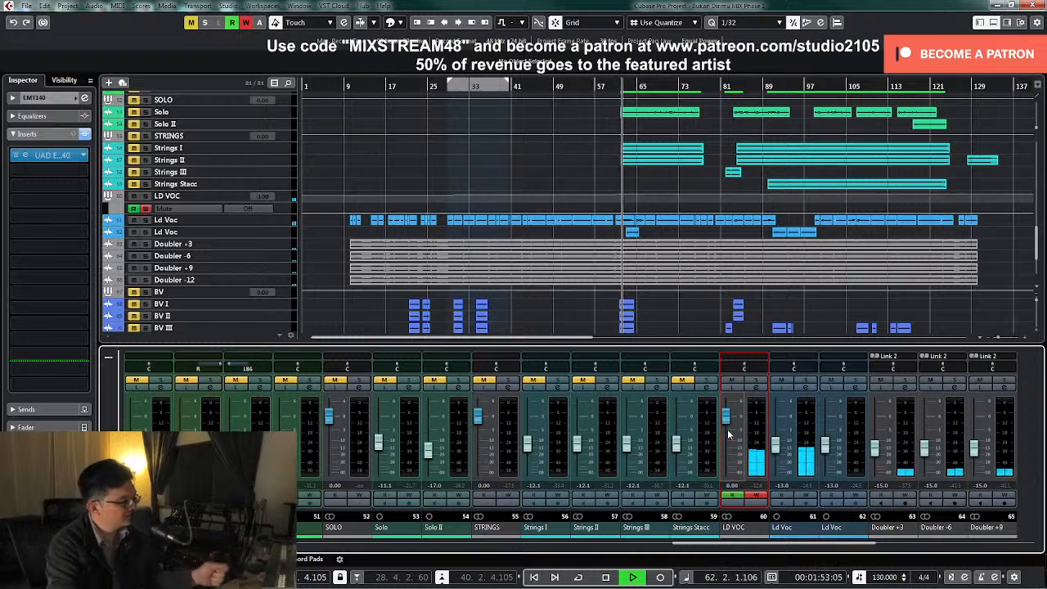
pyautogui.click(754, 496)
pyautogui.press('space')
# Unmute the DIST guitars, solo Dist L, and play it from about bar 61
pyautogui.scroll(3, 657, 272)
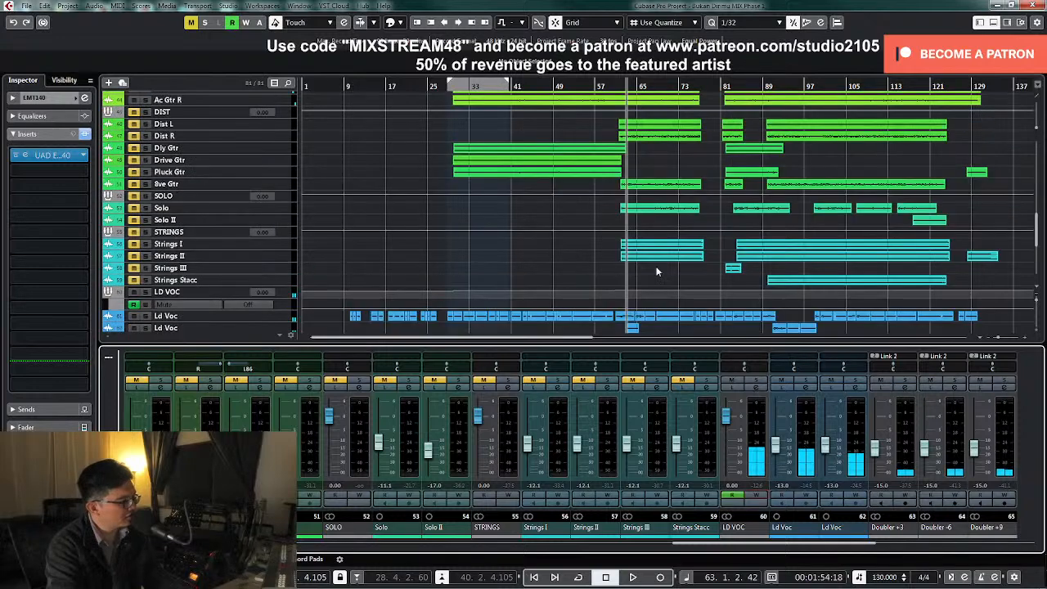
pyautogui.click(608, 86)
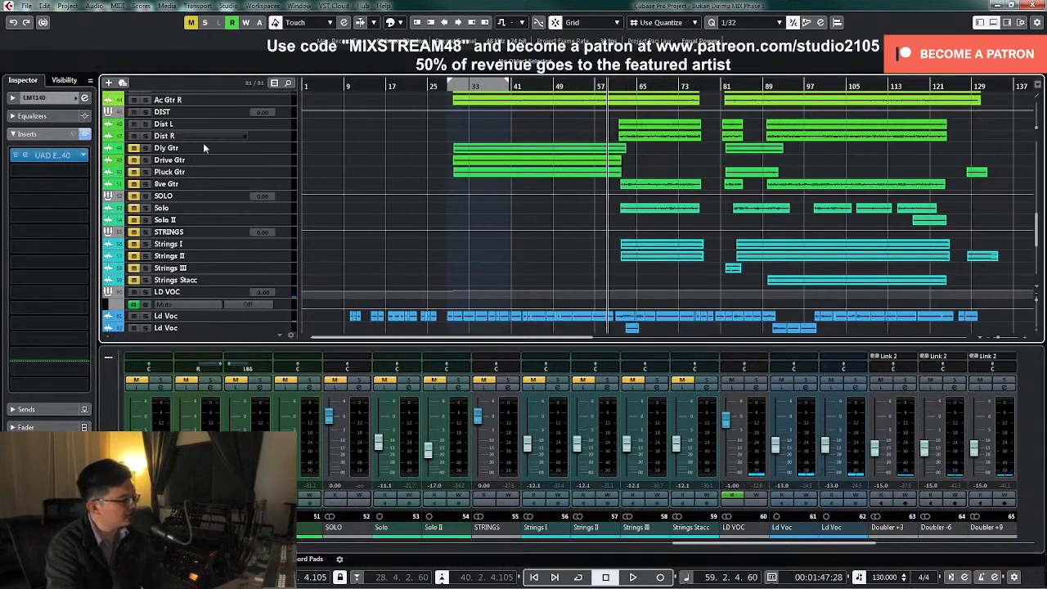
pyautogui.moveTo(683, 543); pyautogui.dragTo(536, 556)
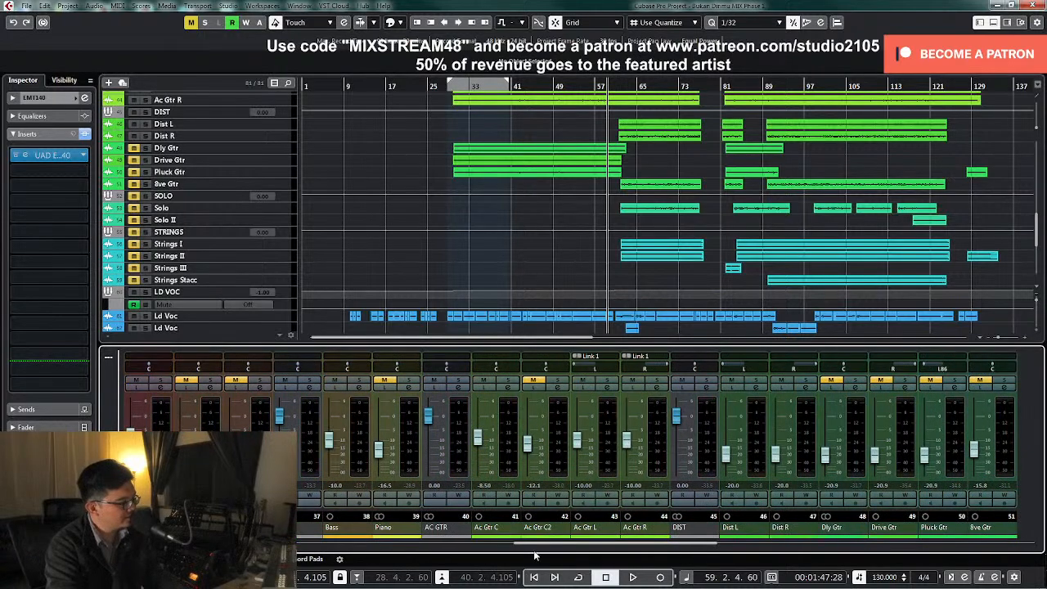
pyautogui.press('space')
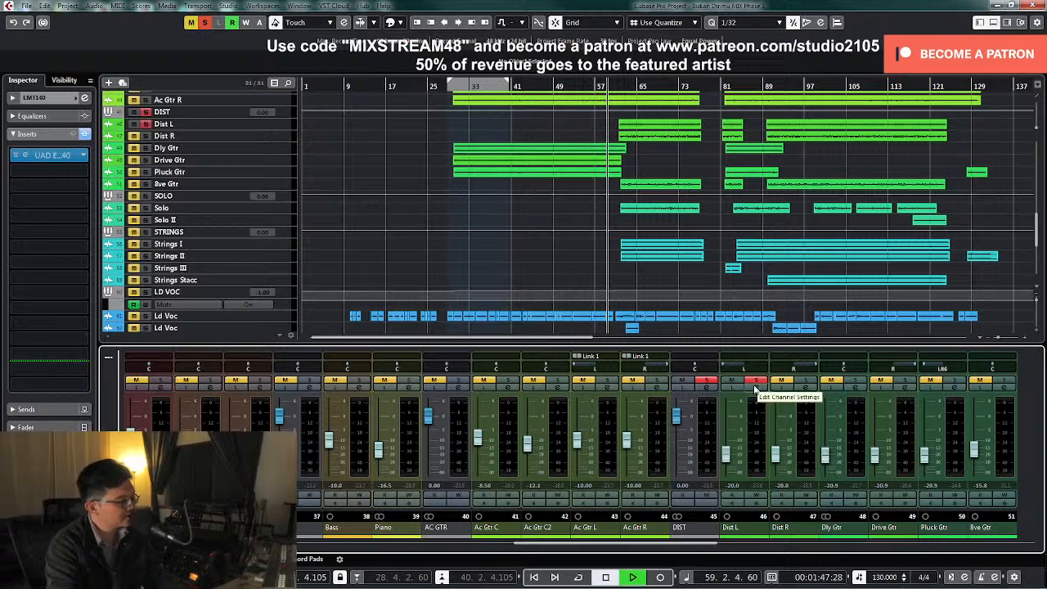
pyautogui.keyDown('ctrl'); pyautogui.click(619, 87); pyautogui.keyUp('ctrl')
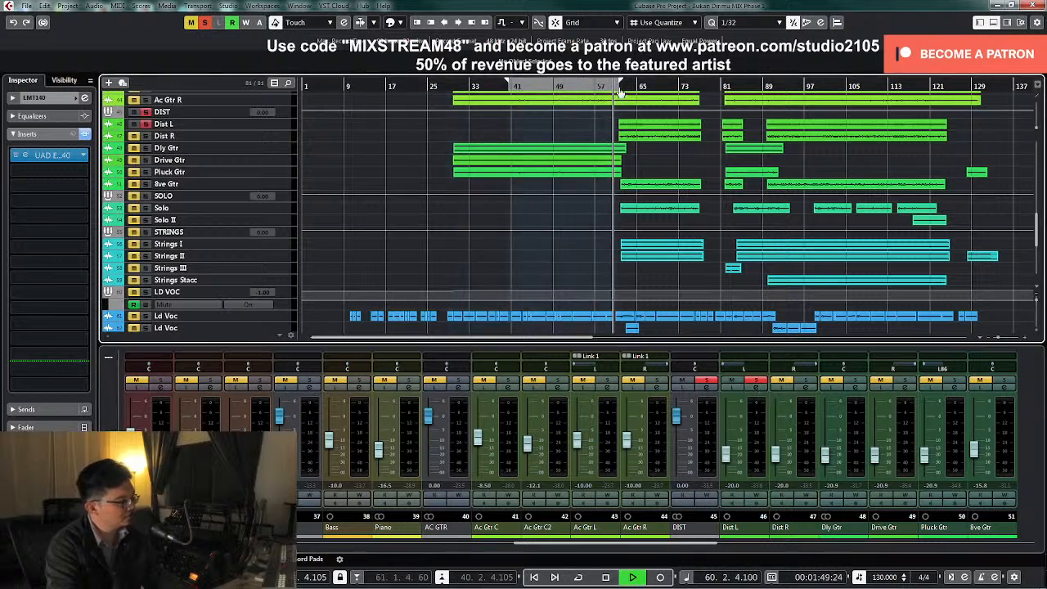
pyautogui.moveTo(619, 88); pyautogui.dragTo(582, 85)
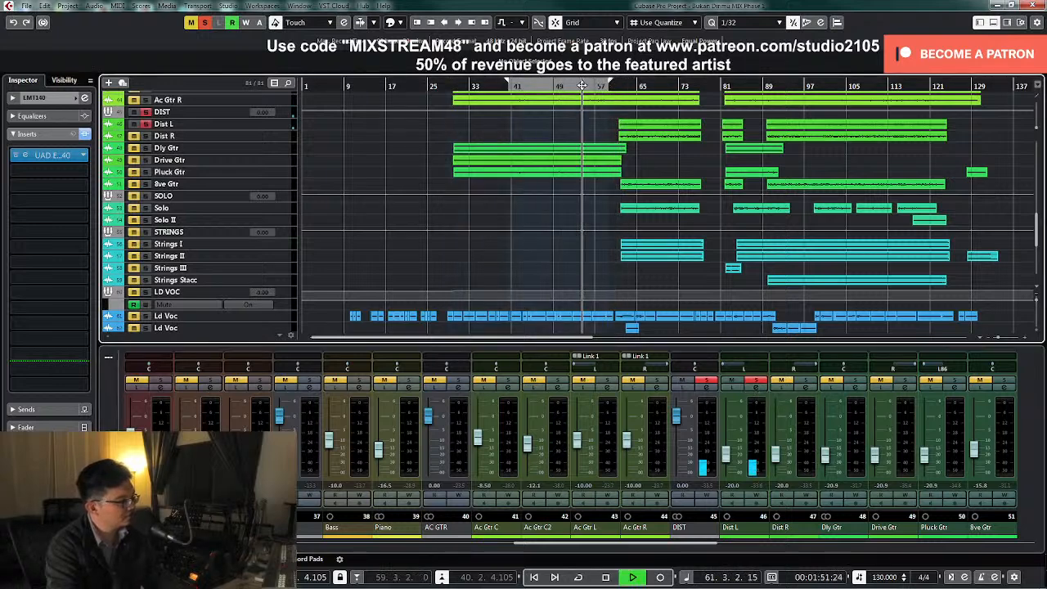
pyautogui.click(623, 86)
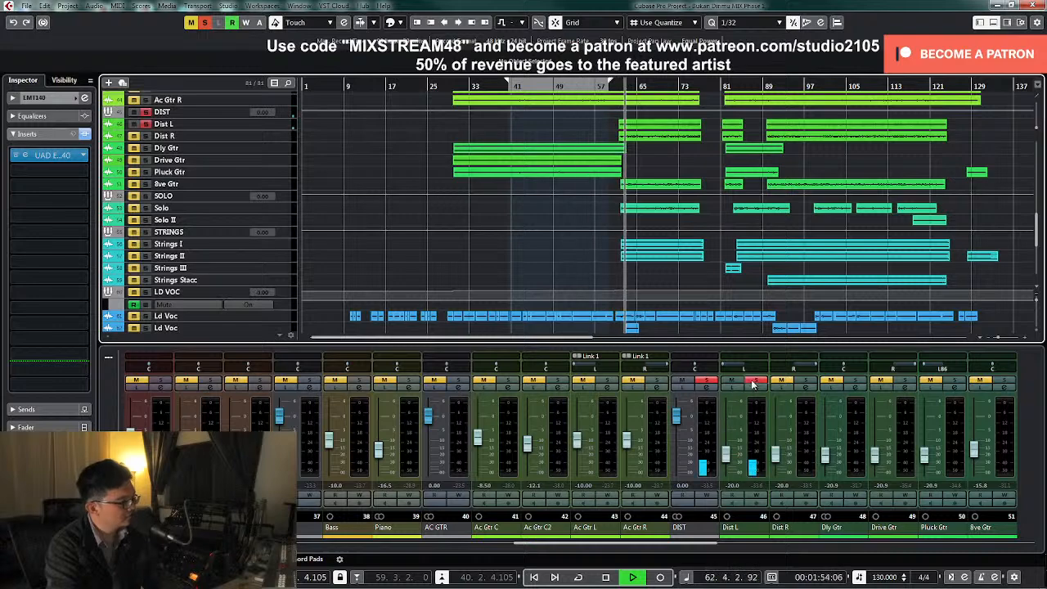
# In the Dist L channel EQ, add a low cut and a narrow LMF cut near 700 Hz
pyautogui.click(744, 366)
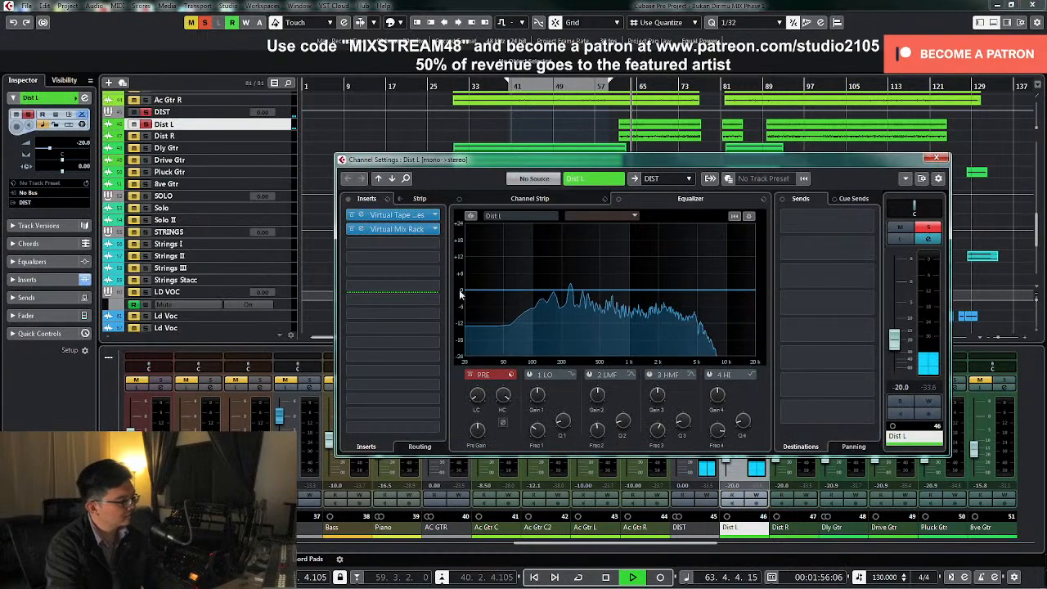
pyautogui.moveTo(471, 399); pyautogui.dragTo(484, 366)
pyautogui.click(589, 375)
pyautogui.moveTo(623, 421); pyautogui.dragTo(615, 254)
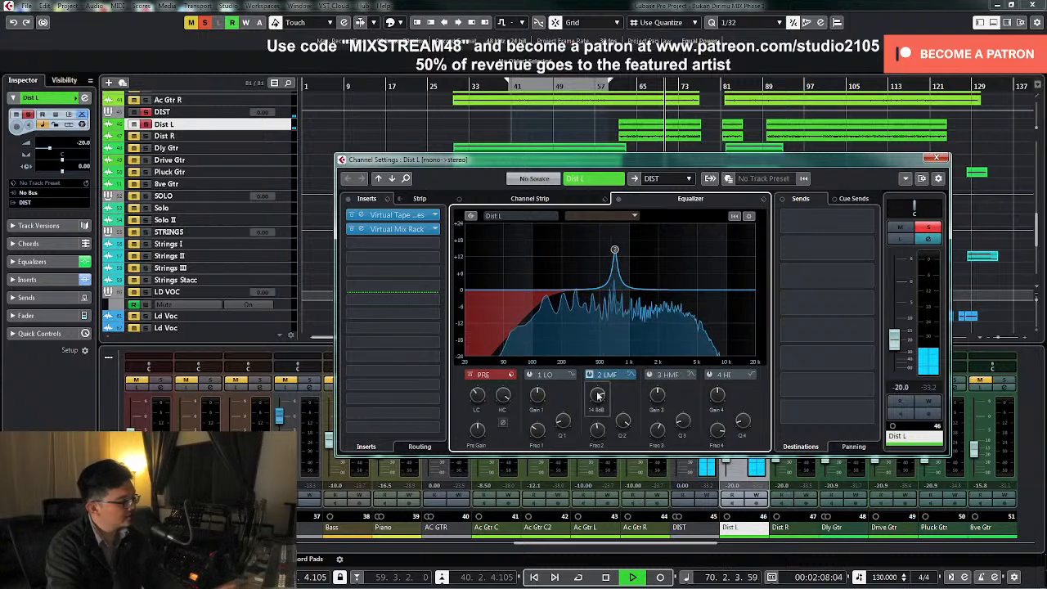
pyautogui.moveTo(597, 396); pyautogui.dragTo(596, 432)
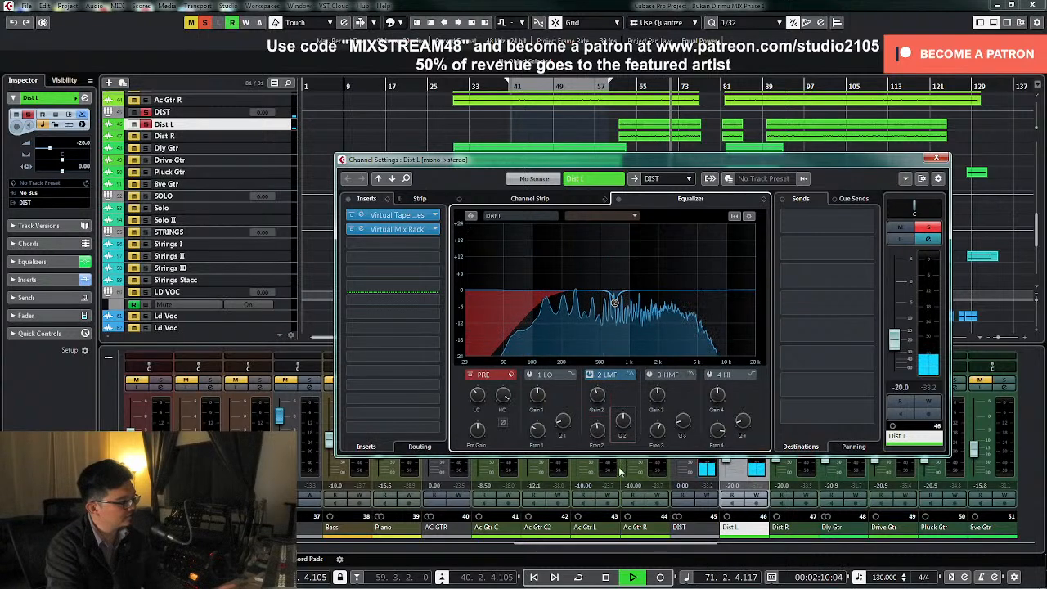
# Add a narrow HMF cut near 2.4 kHz to the Dist L channel EQ, close the channel settings and stop playback
pyautogui.click(650, 374)
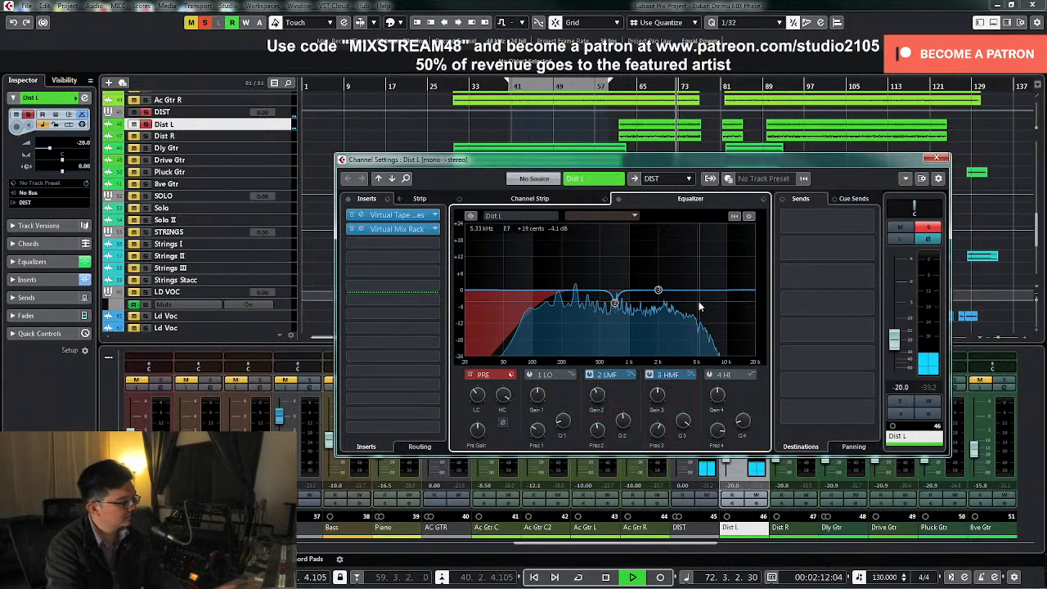
pyautogui.moveTo(658, 290); pyautogui.dragTo(667, 270)
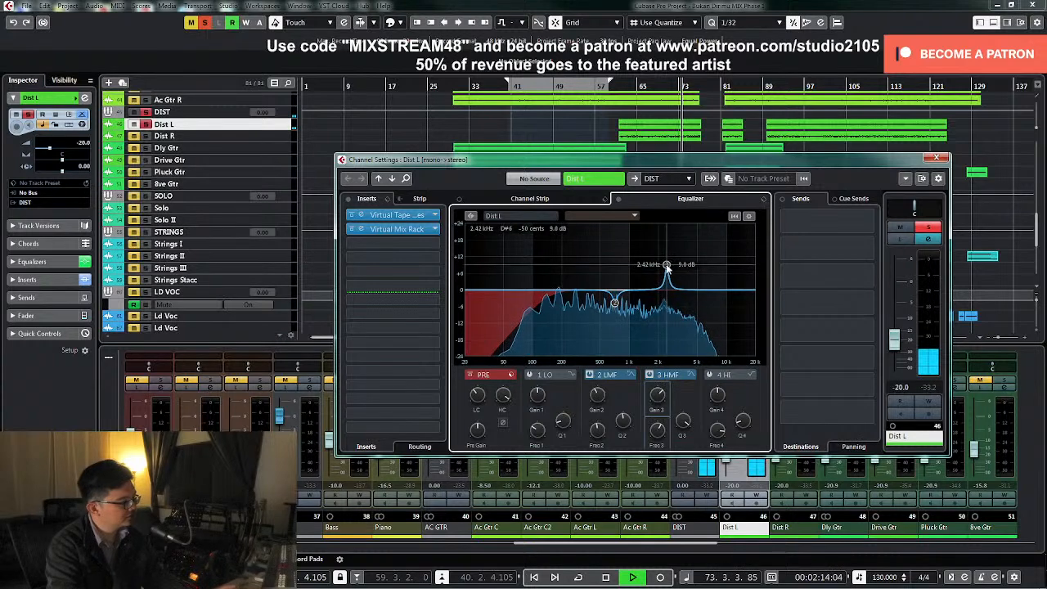
pyautogui.moveTo(657, 394); pyautogui.dragTo(657, 435)
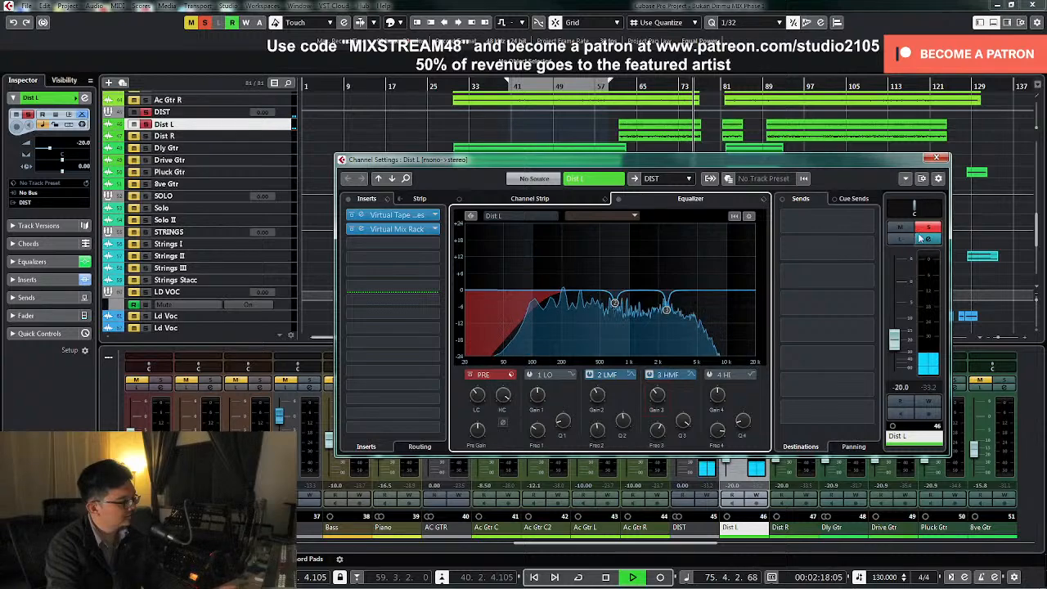
pyautogui.click(937, 158)
pyautogui.press('space')
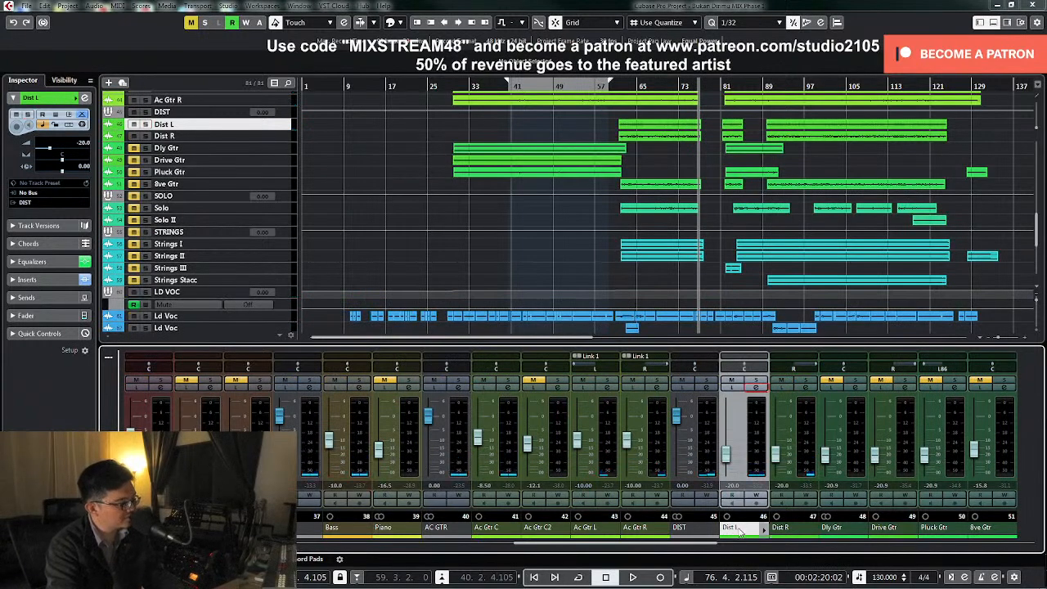
# Pan Dist L fully left and link it with Dist R for volume, sends, routing and selection
pyautogui.moveTo(743, 369); pyautogui.dragTo(723, 369)
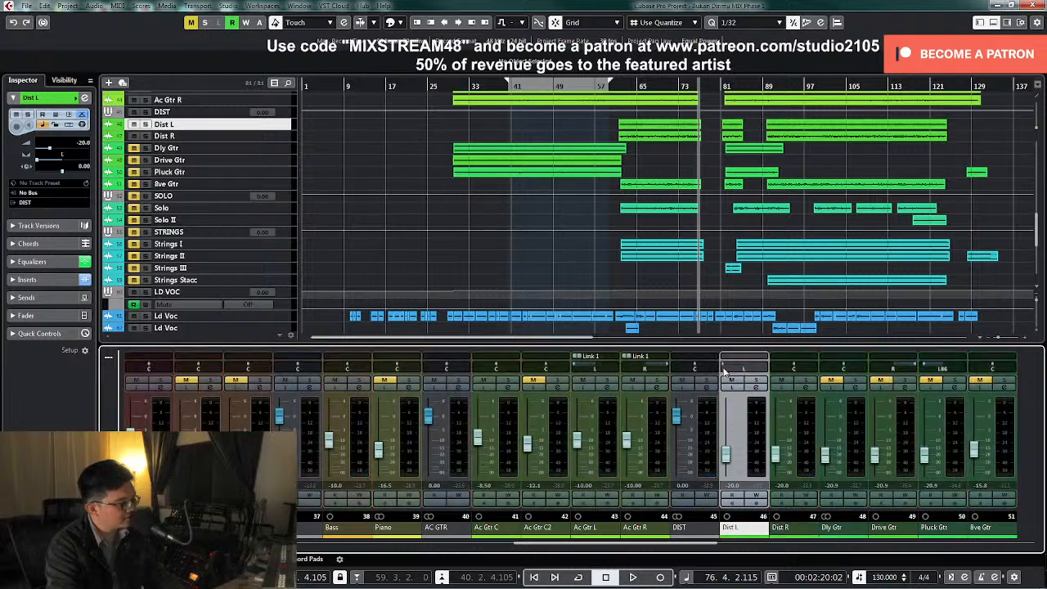
pyautogui.keyDown('ctrl'); pyautogui.click(800, 468); pyautogui.keyUp('ctrl')
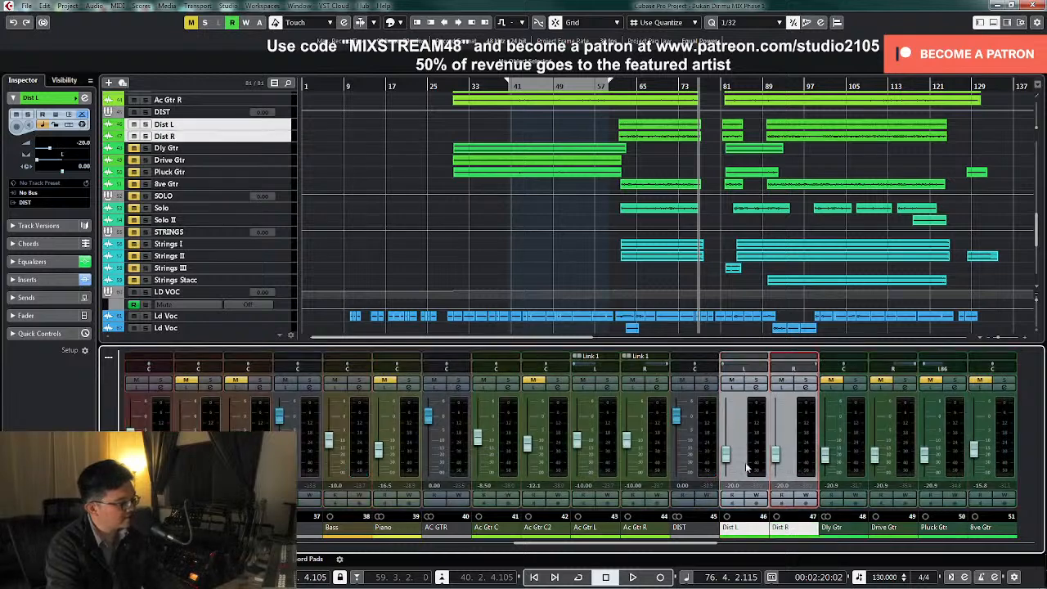
pyautogui.rightClick(751, 467)
pyautogui.click(783, 239)
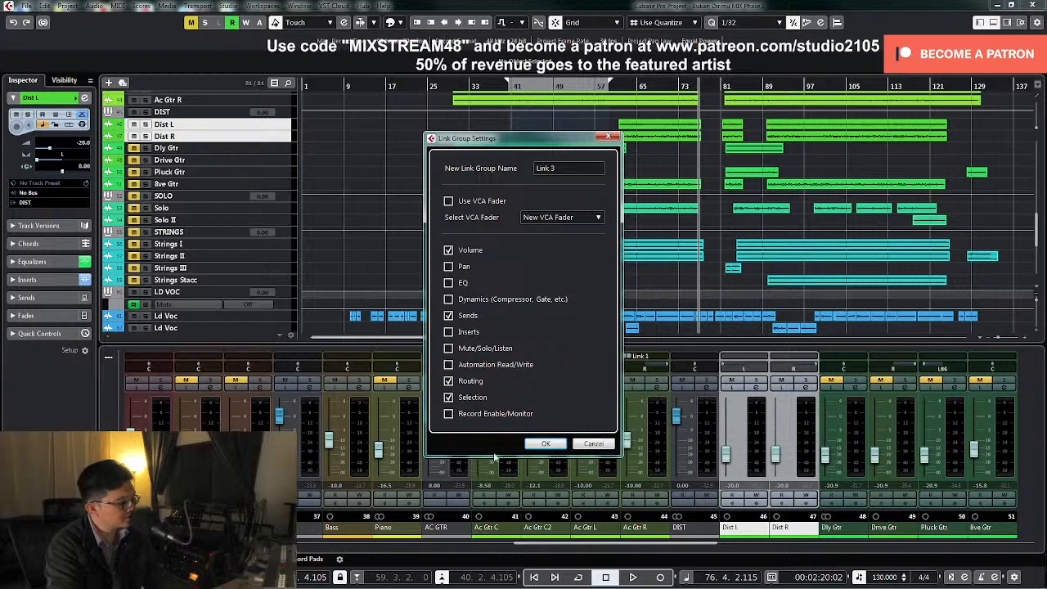
pyautogui.click(546, 444)
# Play from bar 61 and raise the linked Dist L and Dist R faders to -15.5 dB, then stop
pyautogui.click(609, 85)
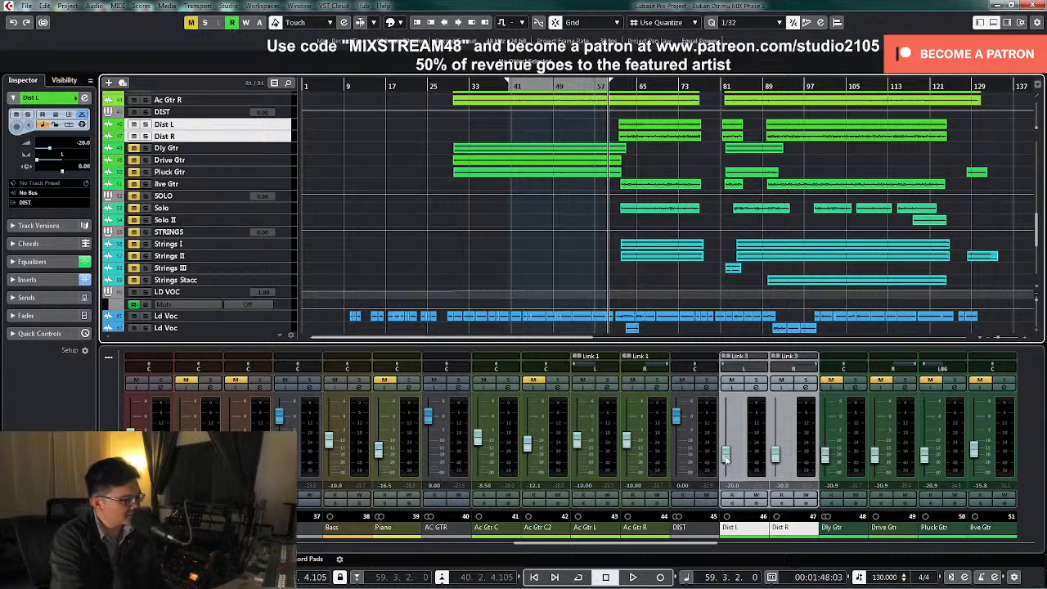
pyautogui.click(618, 84)
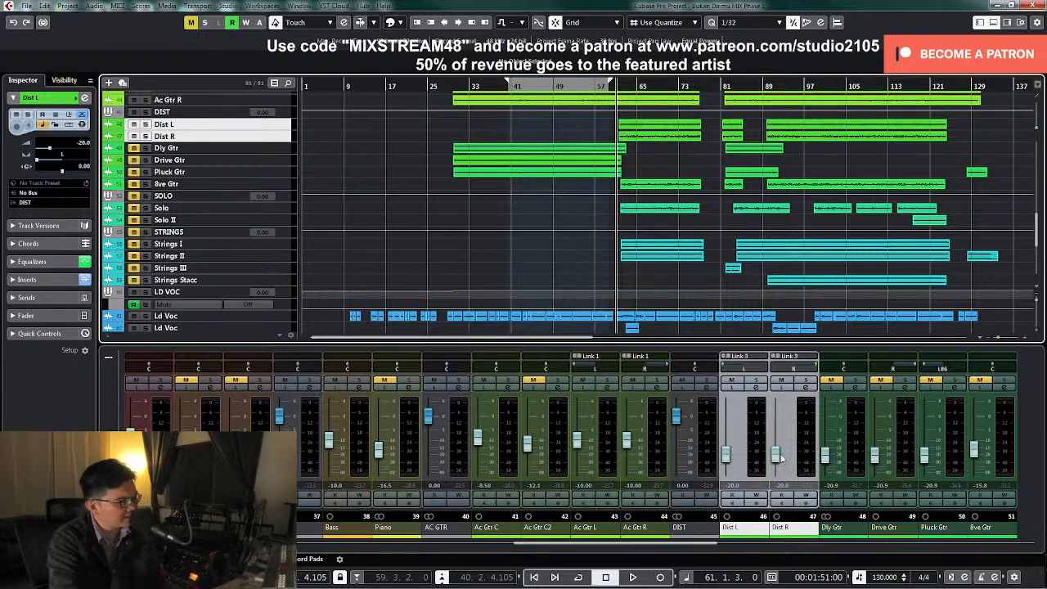
pyautogui.click(726, 462)
pyautogui.press('space')
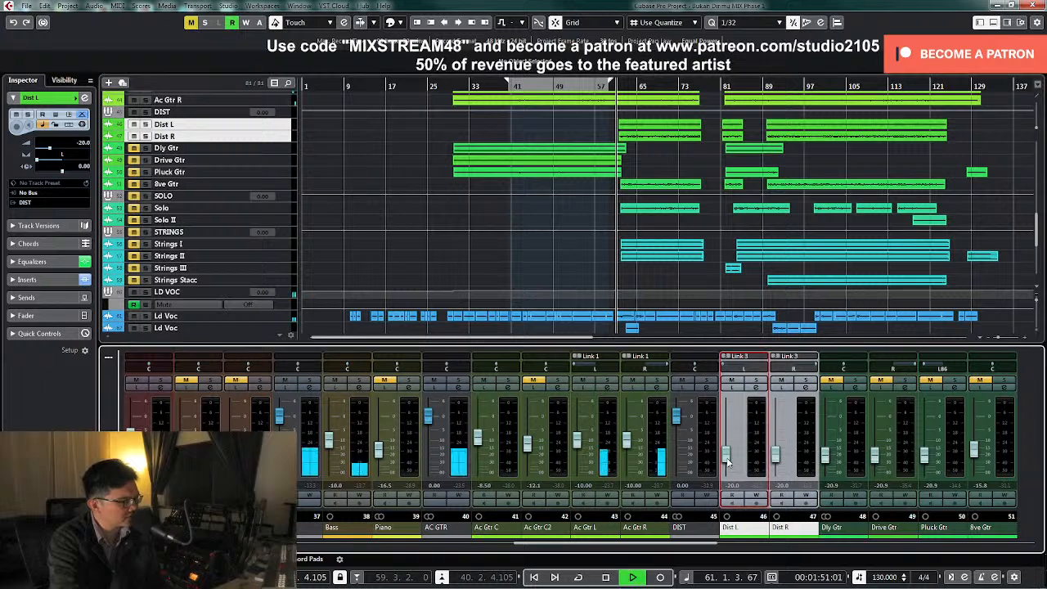
pyautogui.moveTo(728, 461); pyautogui.dragTo(731, 459)
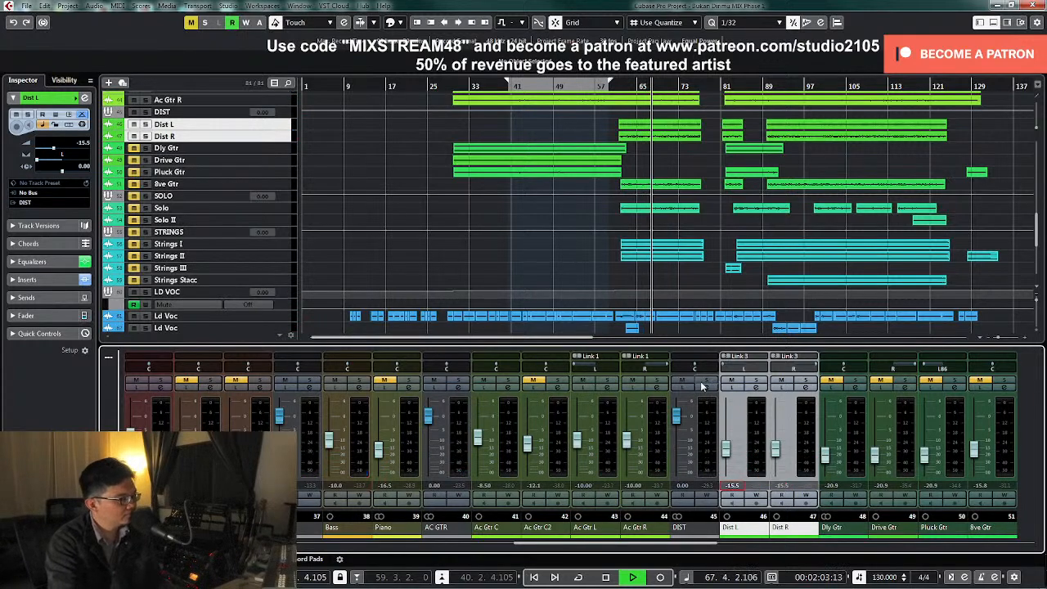
pyautogui.press('space')
# Solo the DIST group and load the Plugin Alliance Bettermaker EQ232D into its third insert slot
pyautogui.click(706, 390)
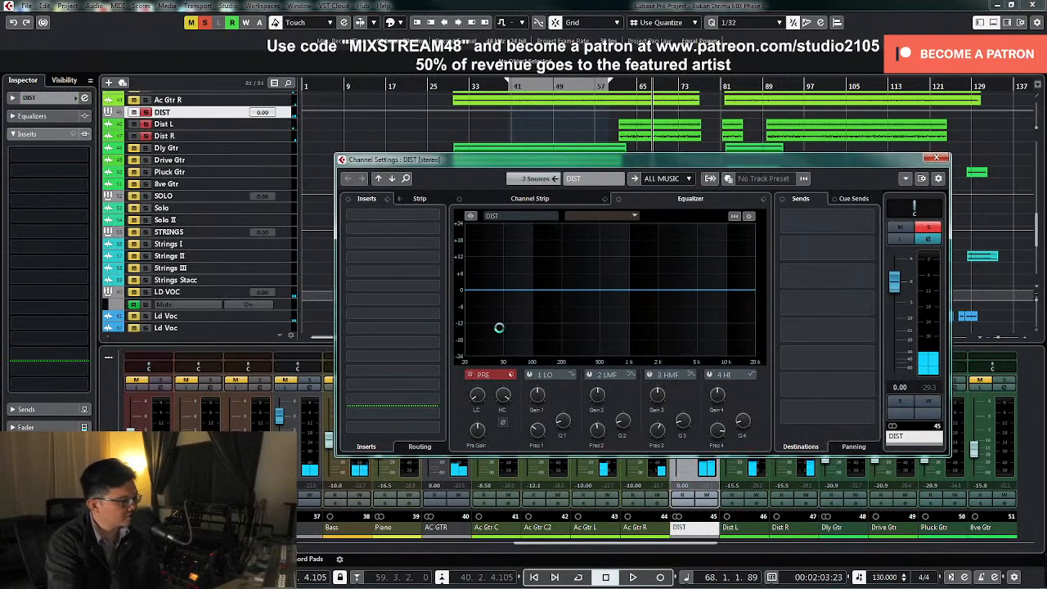
pyautogui.click(437, 246)
pyautogui.scroll(-1, 420, 350)
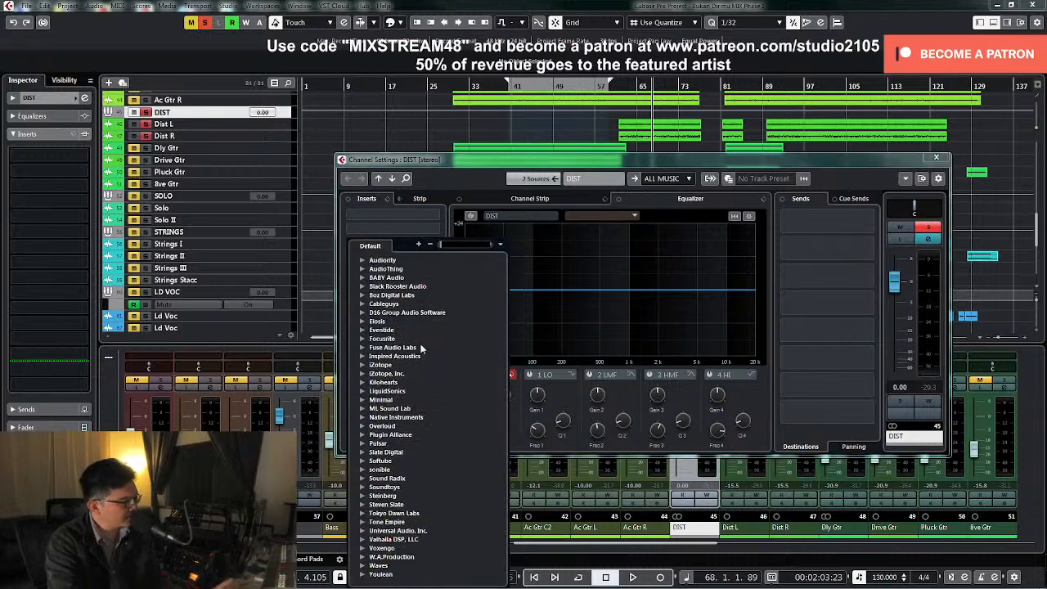
pyautogui.click(362, 435)
pyautogui.click(374, 486)
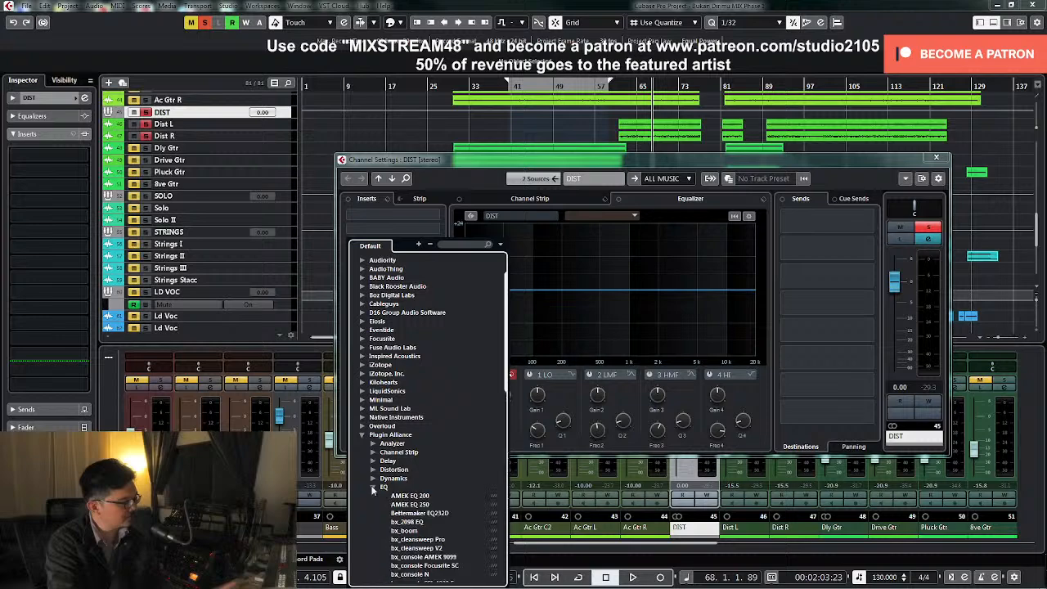
pyautogui.click(417, 516)
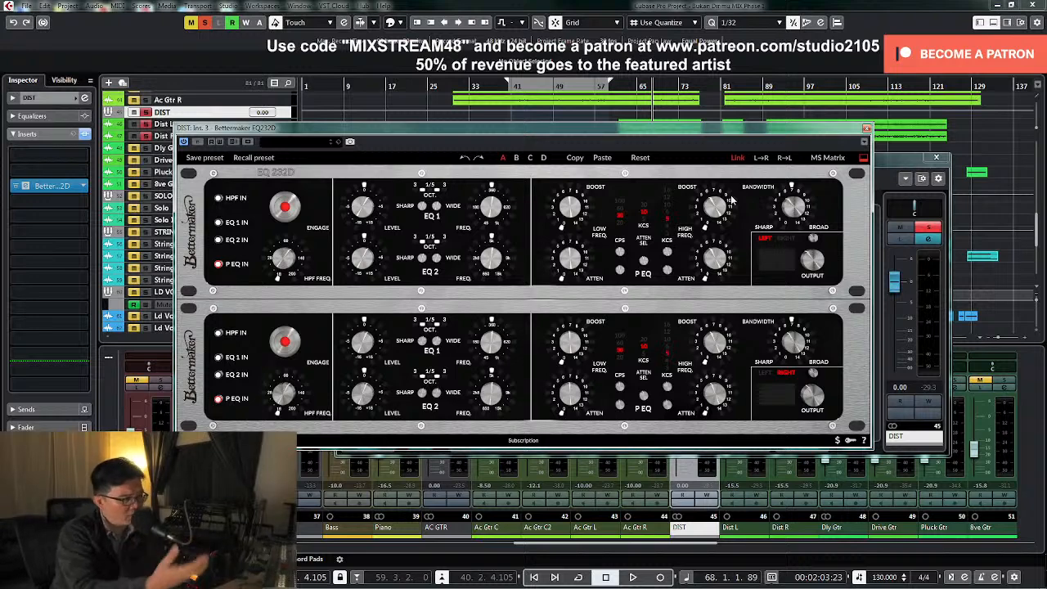
# Adjust the EQ232D high-frequency boost while playing DIST from bar 68, unsolo the group and close its plug-in and channel windows
pyautogui.press('space')
pyautogui.scroll(2, 714, 209)
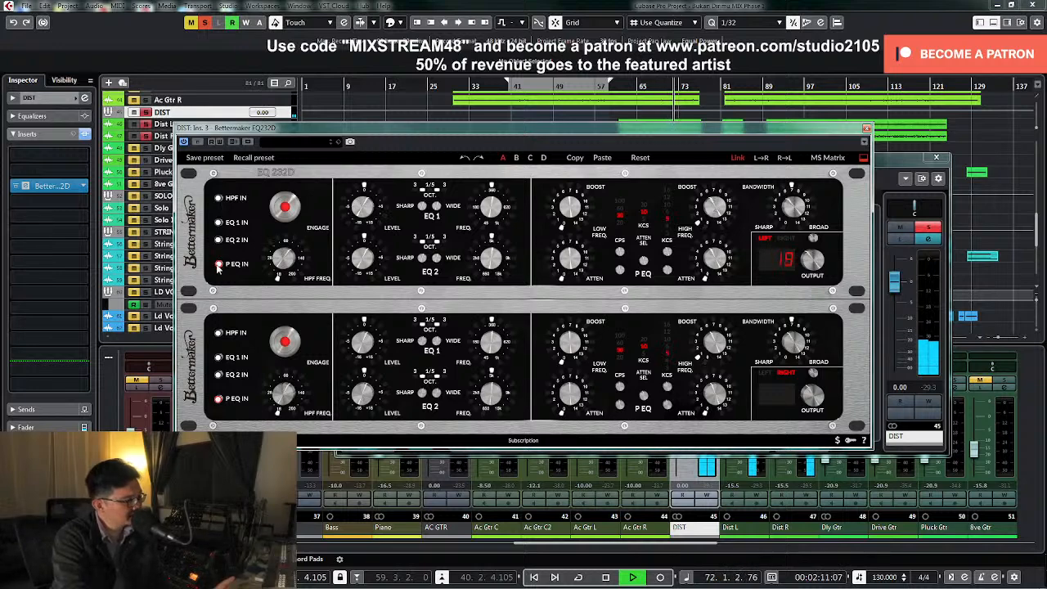
pyautogui.press('space')
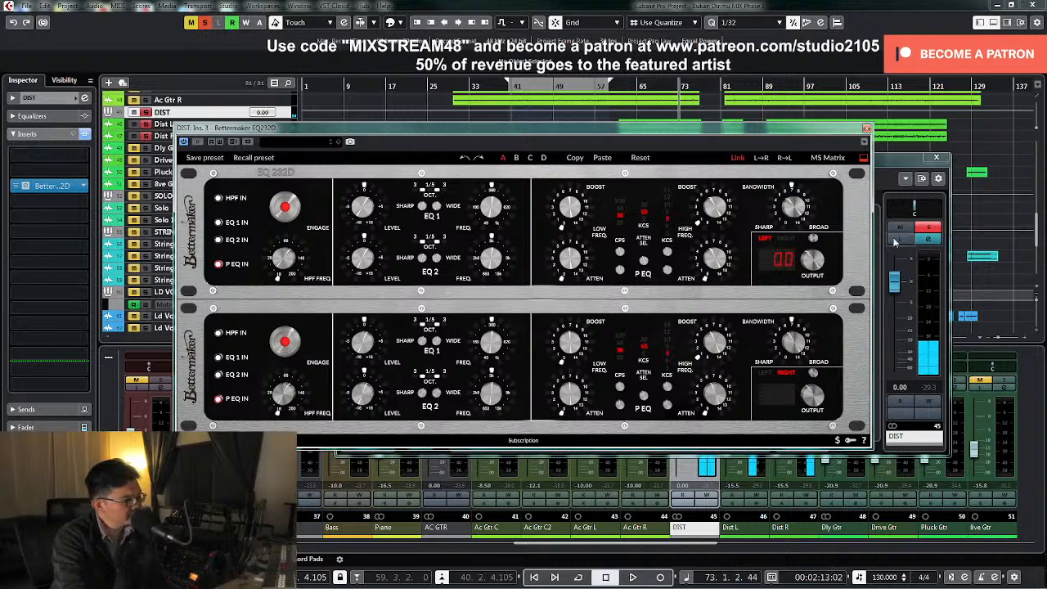
pyautogui.press('space')
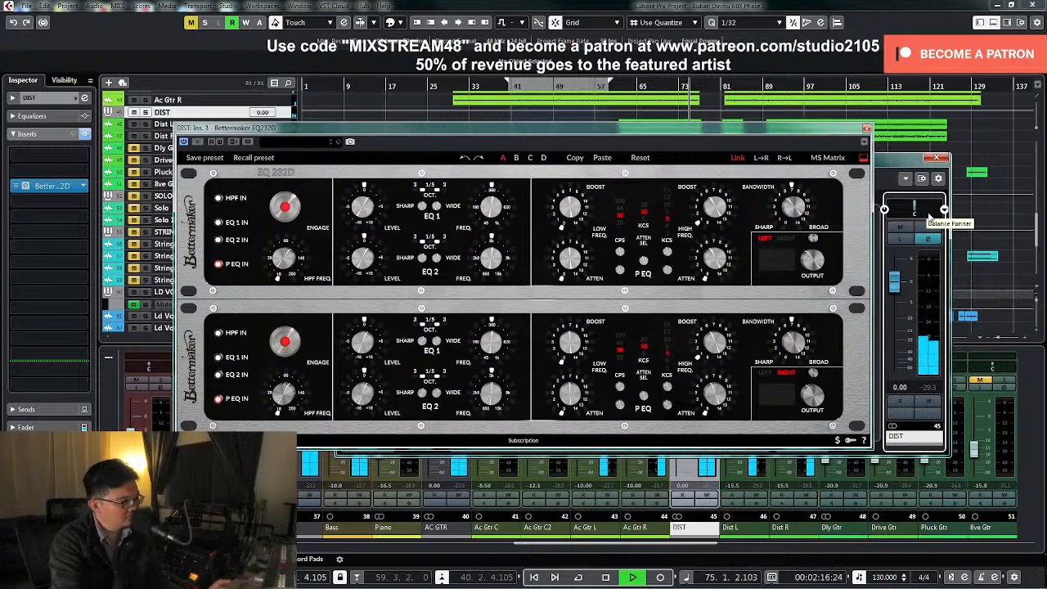
pyautogui.click(866, 129)
pyautogui.click(935, 157)
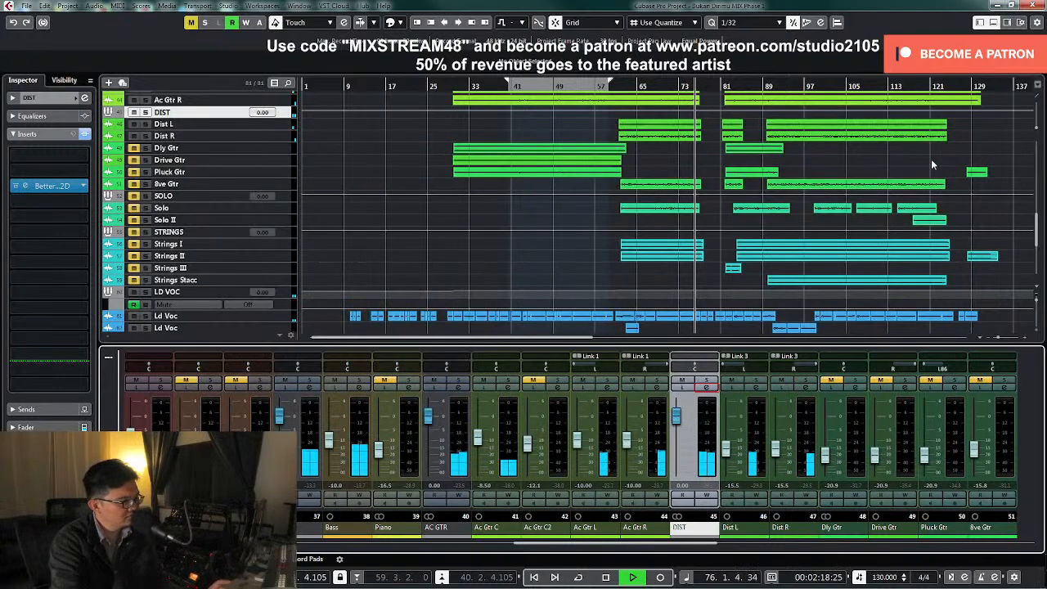
# Select the Dist L and Dist R tracks and examine the string, lead vocal and backing vocal clips during playback
pyautogui.click(287, 133)
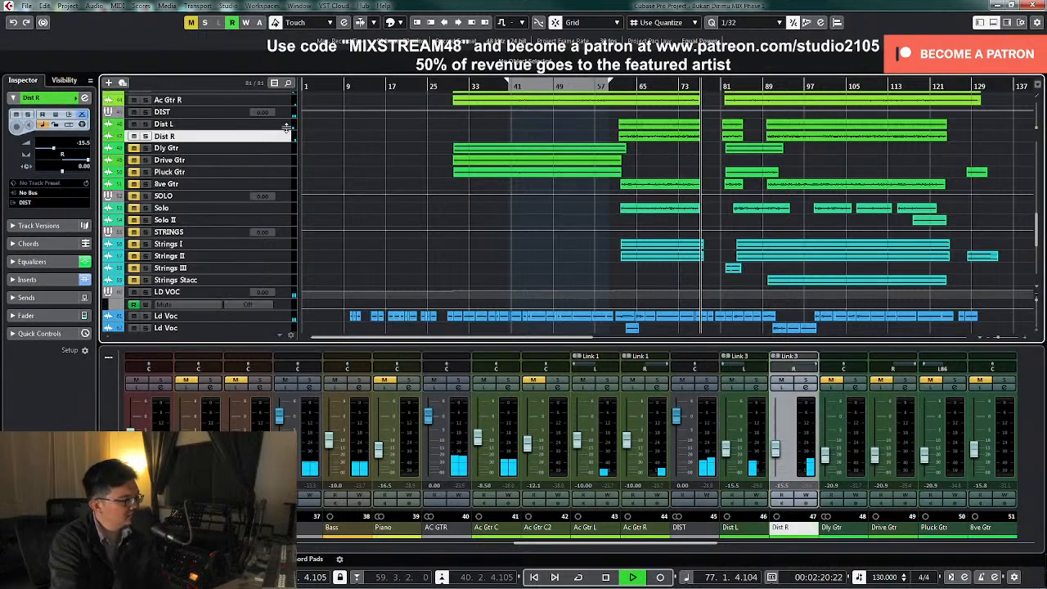
pyautogui.keyDown('shift'); pyautogui.click(286, 125); pyautogui.keyUp('shift')
pyautogui.moveTo(286, 130); pyautogui.dragTo(280, 232)
pyautogui.scroll(-3, 722, 162)
pyautogui.scroll(-5, 704, 188)
pyautogui.scroll(3, 691, 218)
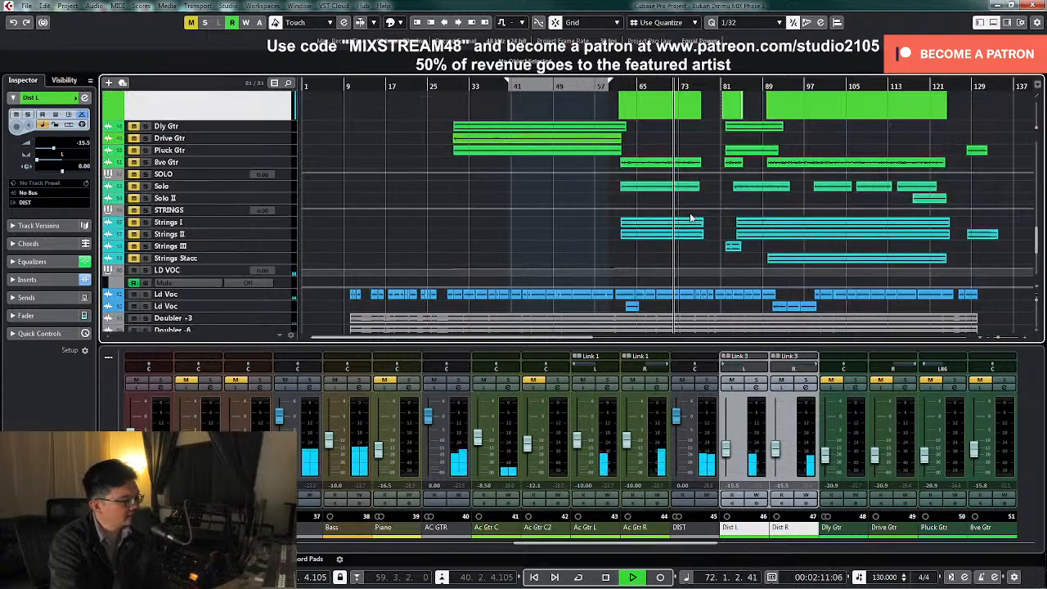
pyautogui.scroll(-2, 691, 217)
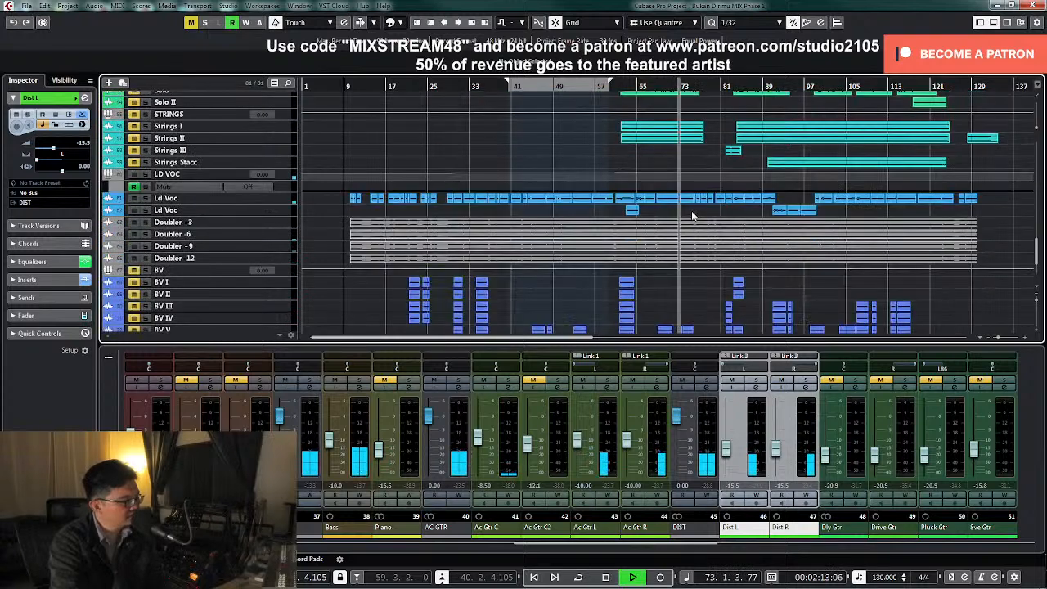
# Play from bar 57 while examining the distorted guitar, solo and string clips, and stop playback
pyautogui.click(593, 87)
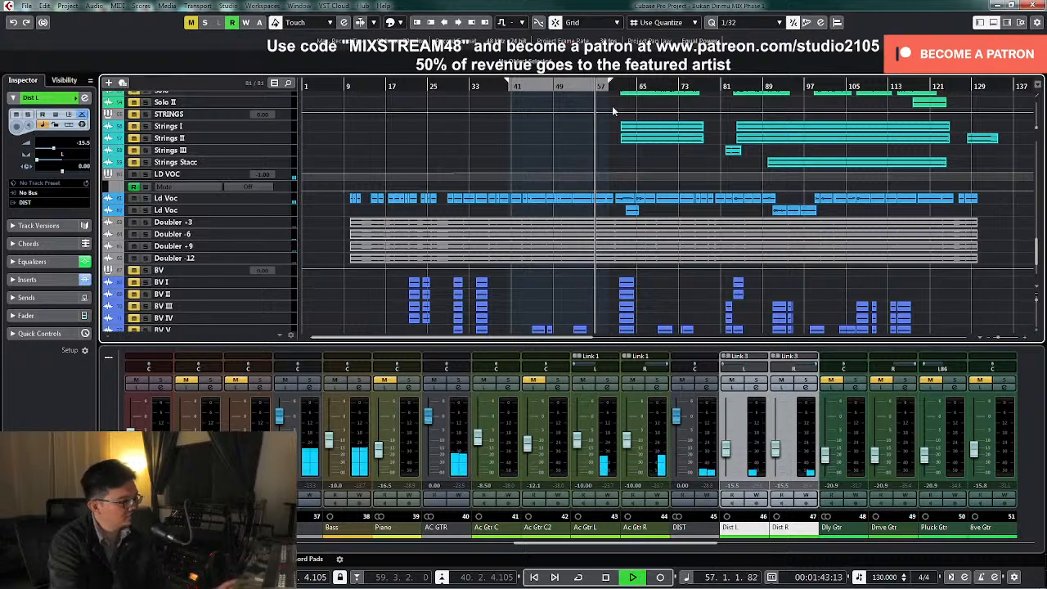
pyautogui.scroll(1, 623, 157)
pyautogui.scroll(1, 623, 156)
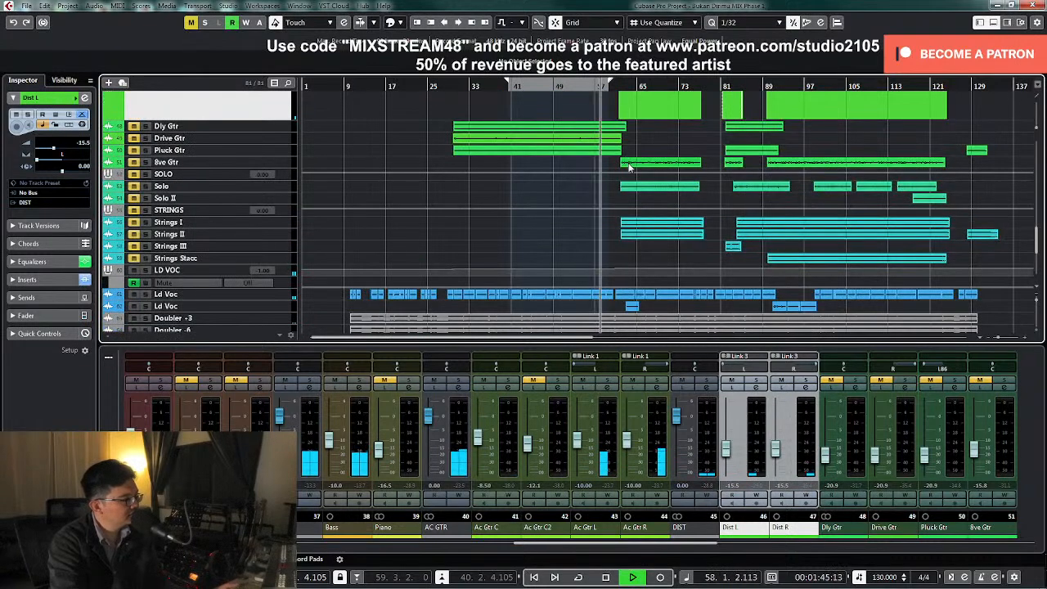
pyautogui.scroll(1, 627, 164)
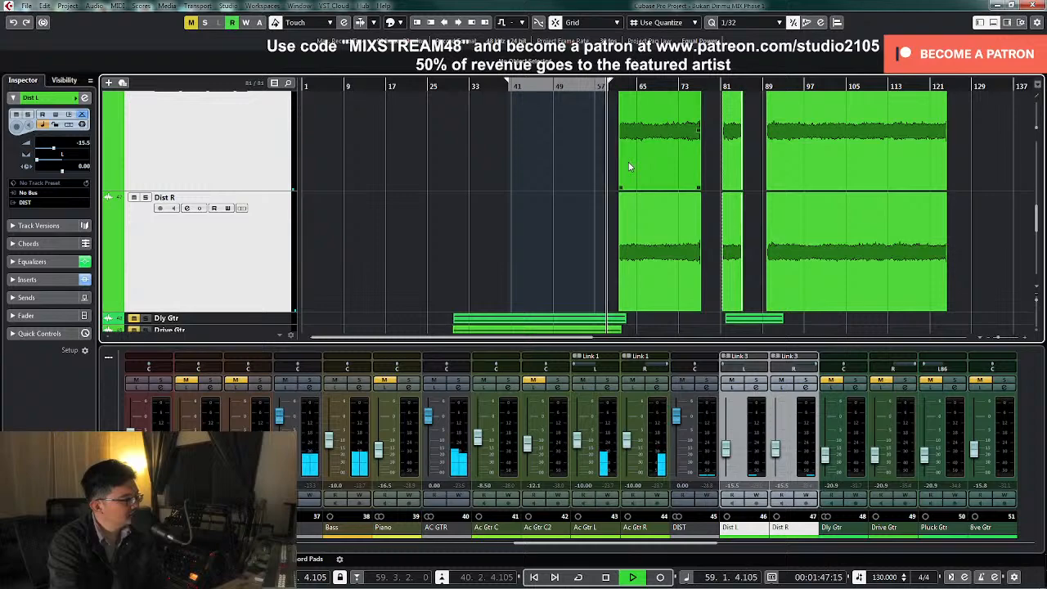
pyautogui.scroll(-5, 585, 160)
pyautogui.press('space')
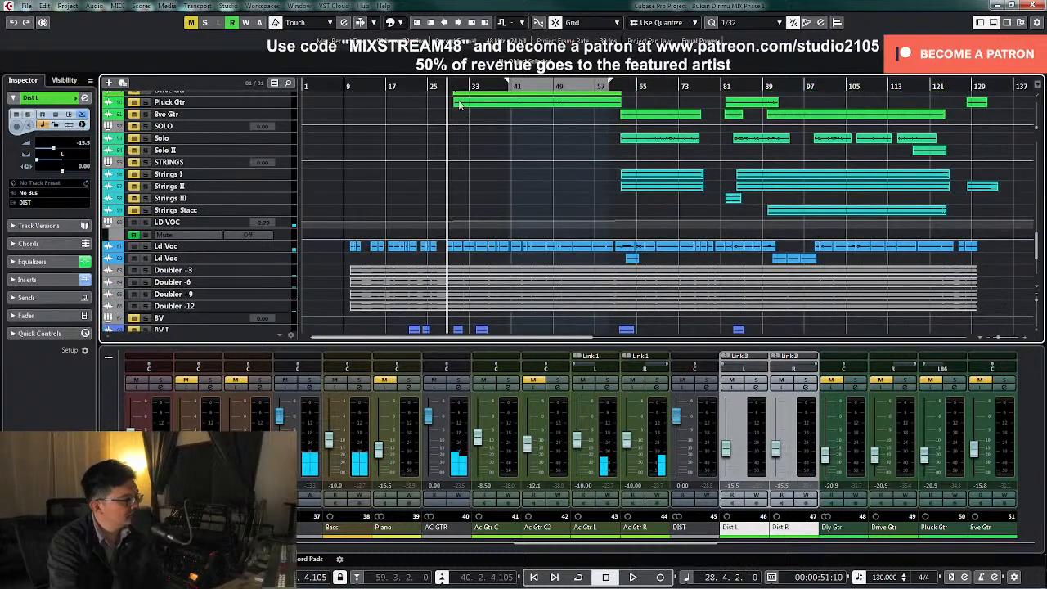
# Play the opening from bar 1 to check the piano and acoustic guitar levels in the mixer, and stop near bar 3
pyautogui.scroll(5, 537, 159)
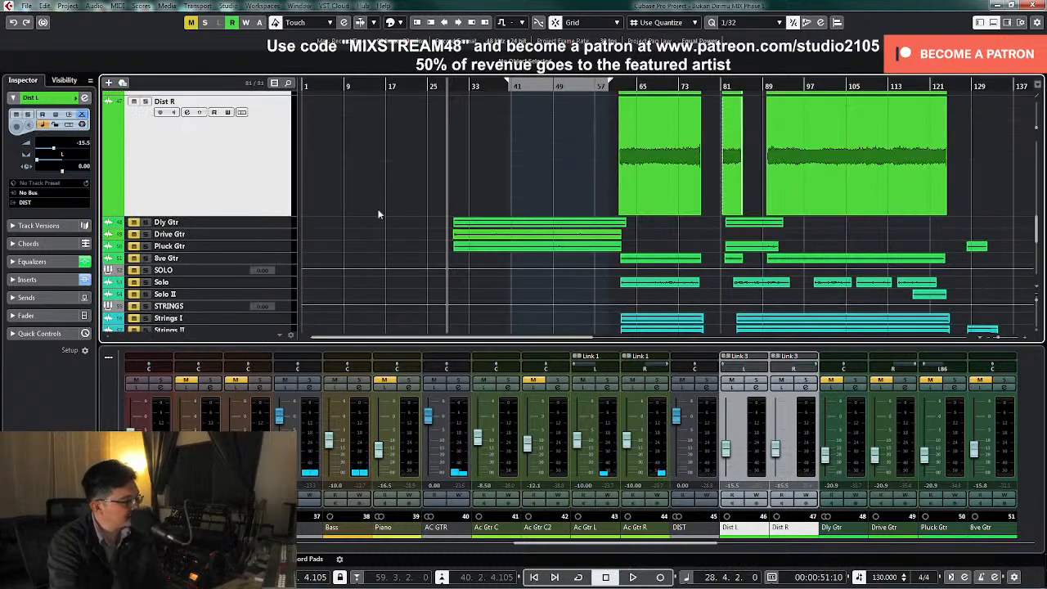
pyautogui.scroll(5, 422, 203)
pyautogui.click(307, 88)
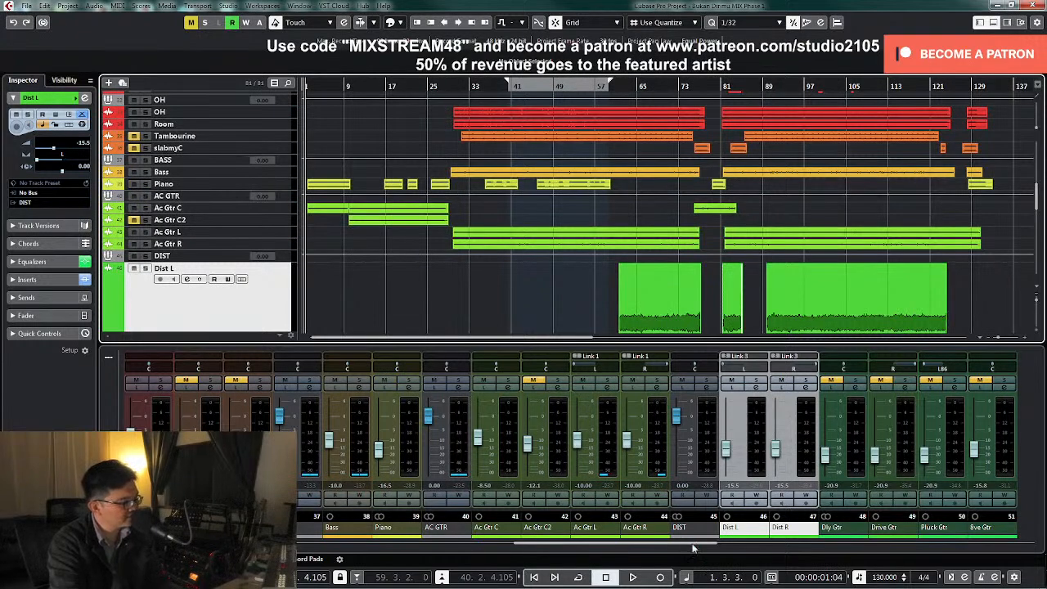
pyautogui.moveTo(693, 548); pyautogui.dragTo(663, 550)
pyautogui.press('space')
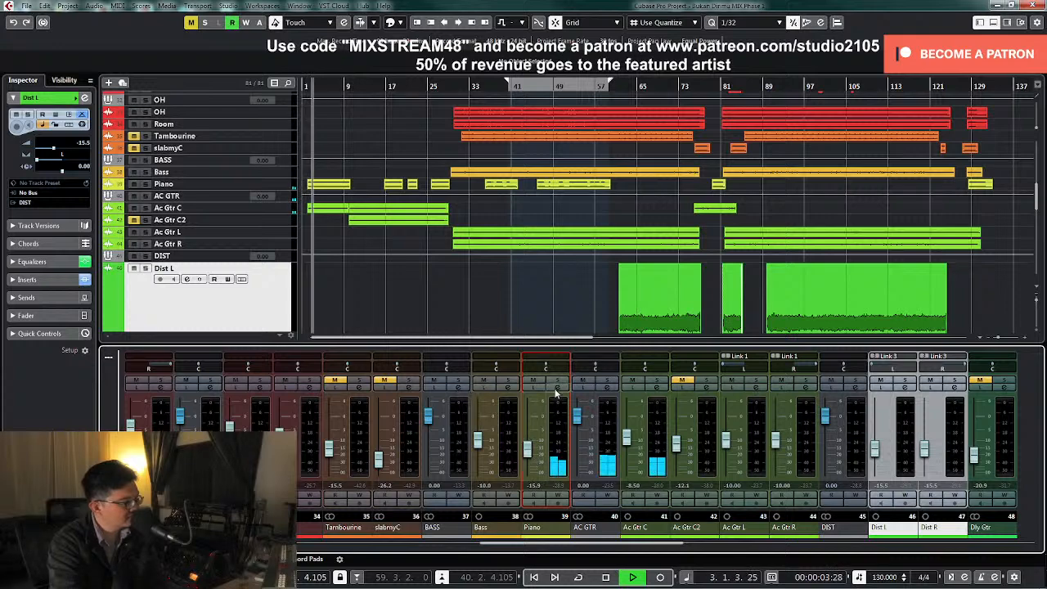
pyautogui.press('space')
# Solo the Piano track and add a low cut in its channel EQ while playing from bar 3
pyautogui.click(283, 186)
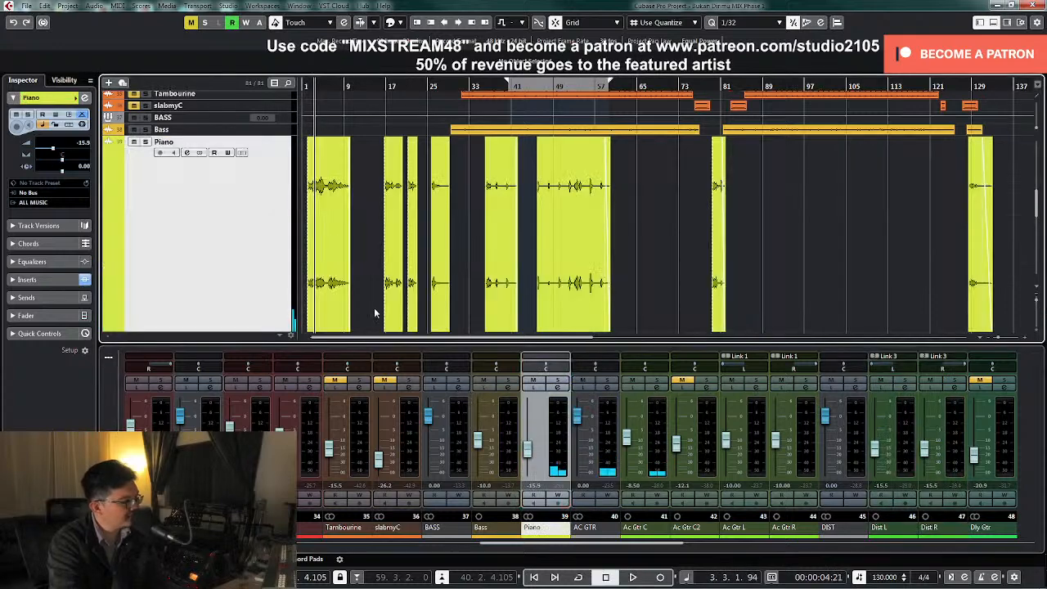
pyautogui.click(557, 388)
pyautogui.press('space')
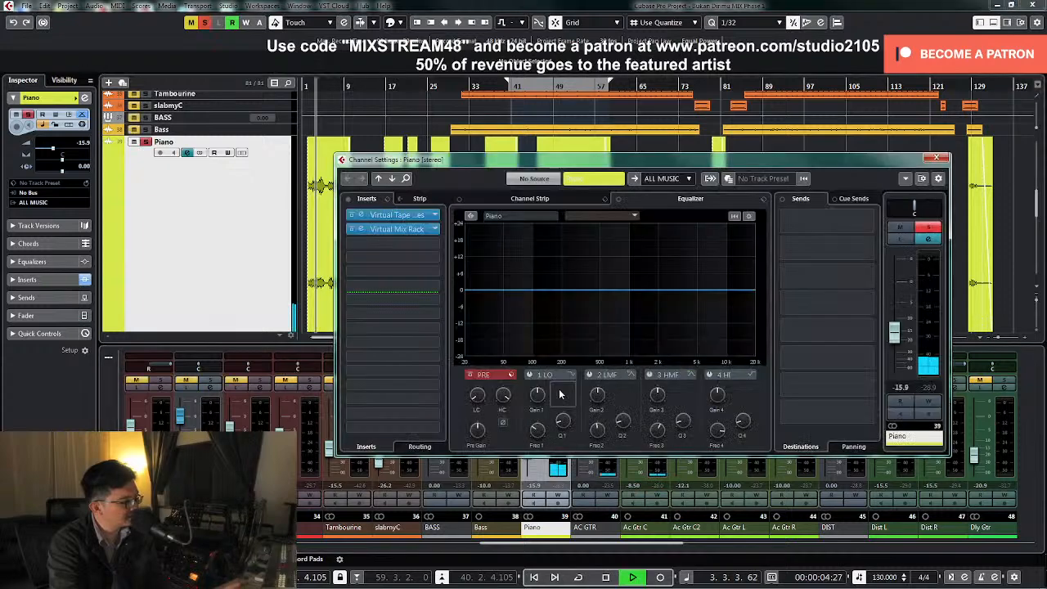
pyautogui.moveTo(480, 396); pyautogui.dragTo(488, 374)
pyautogui.press('space')
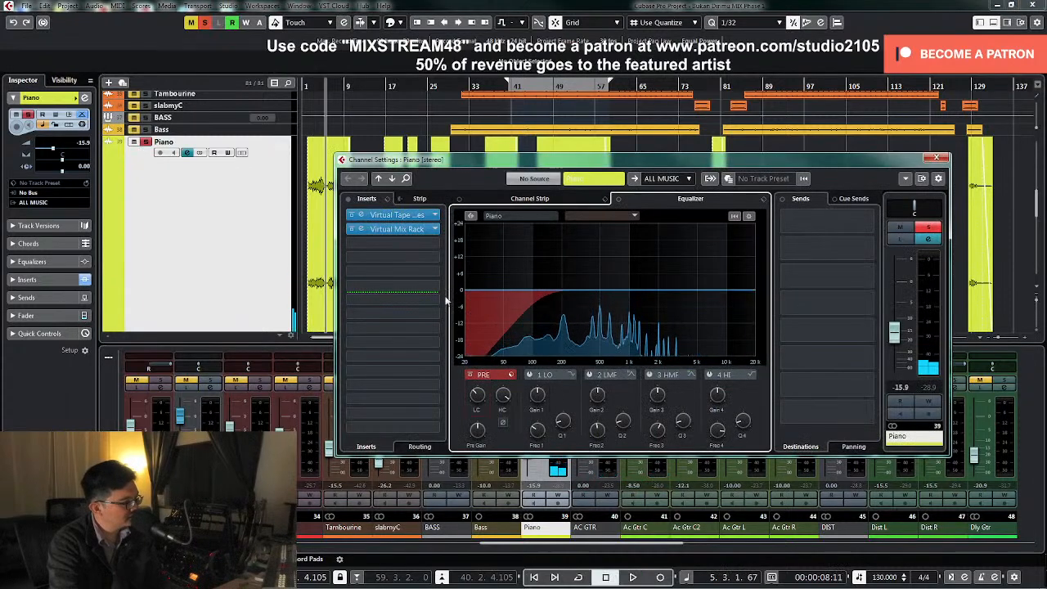
# Insert the Waves MV2 Stereo dynamics plugin in the Piano channel's third insert slot
pyautogui.click(425, 244)
pyautogui.scroll(-2, 390, 420)
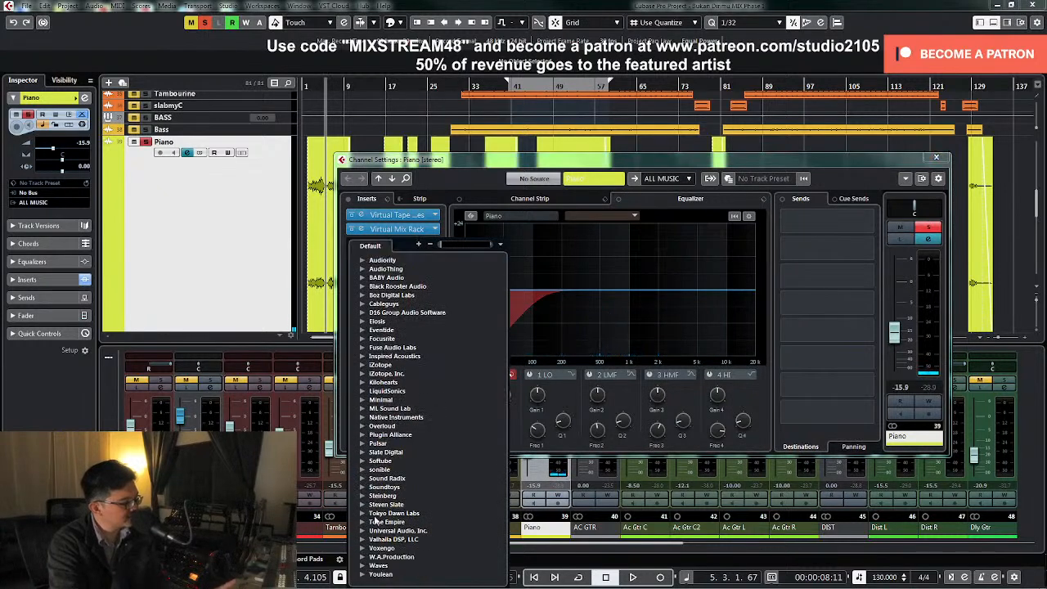
pyautogui.click(362, 565)
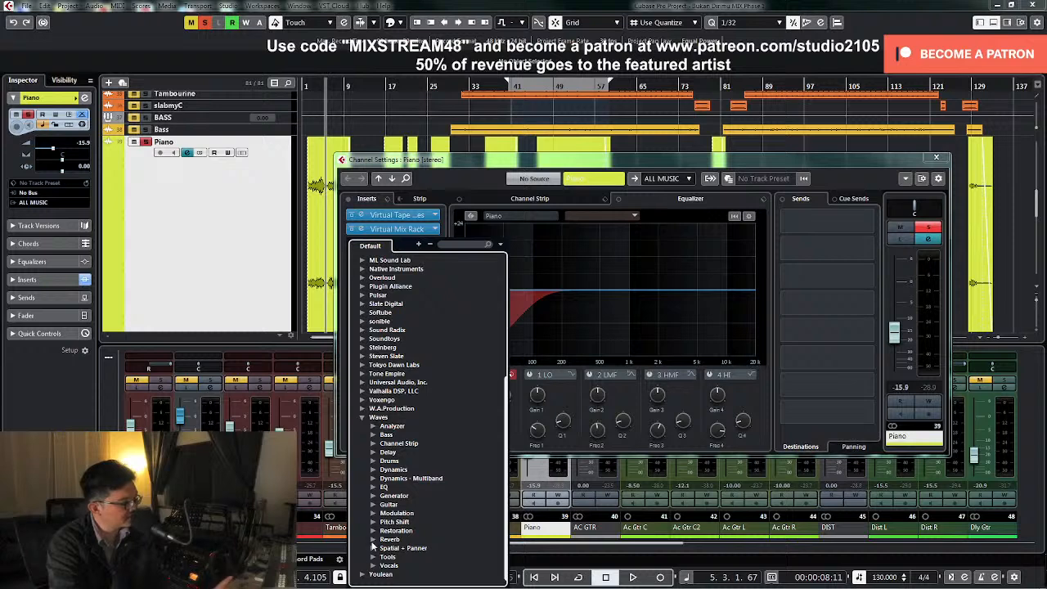
pyautogui.click(372, 472)
pyautogui.scroll(-5, 422, 483)
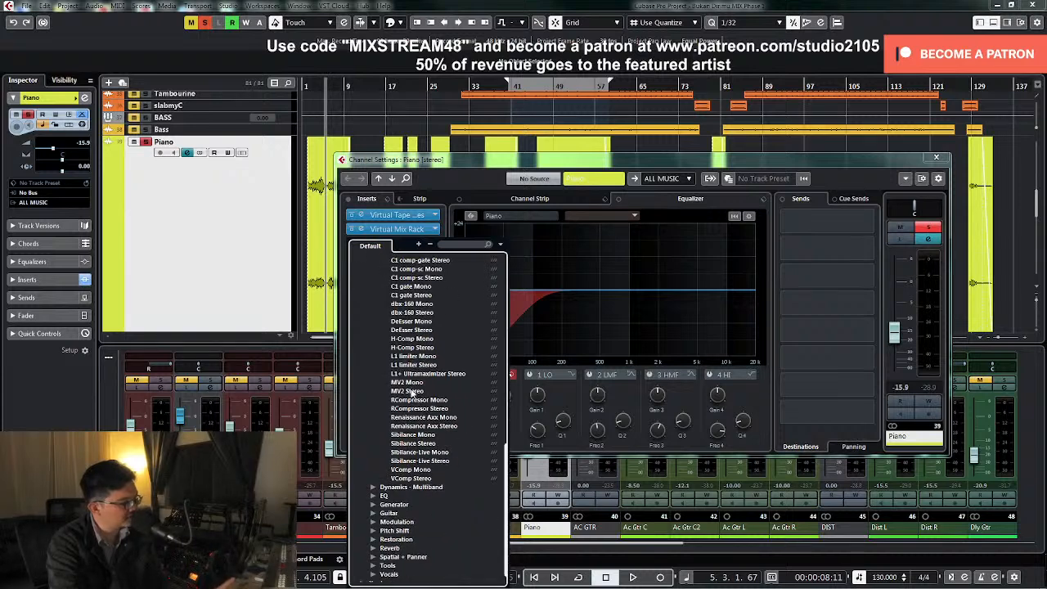
pyautogui.click(409, 392)
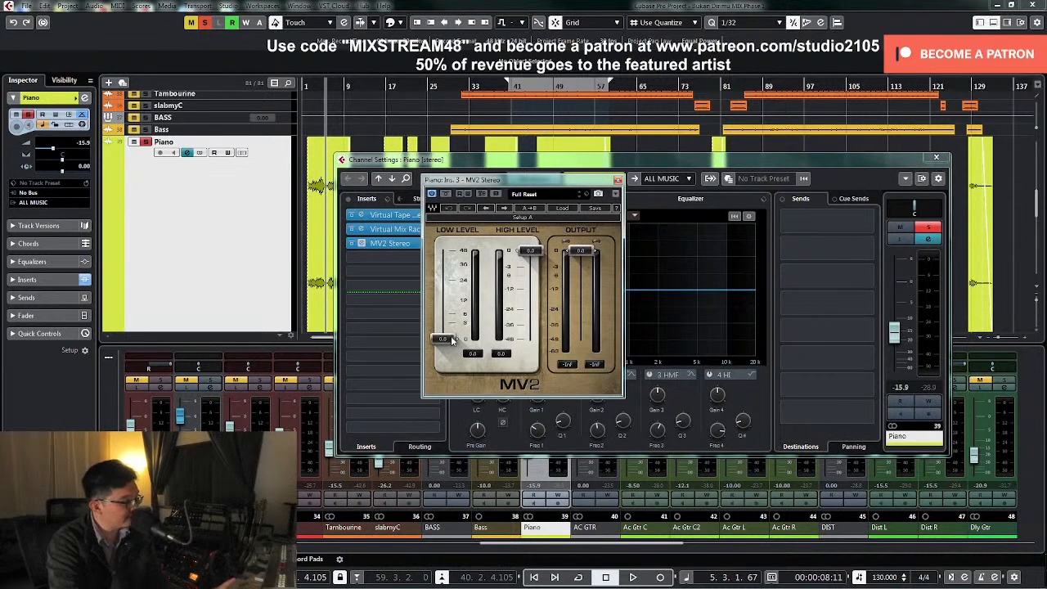
# Raise the MV2 low level to 6.0 on the Piano during playback, unsolo the track and close the plugin and channel windows
pyautogui.press('KP_Subtract')
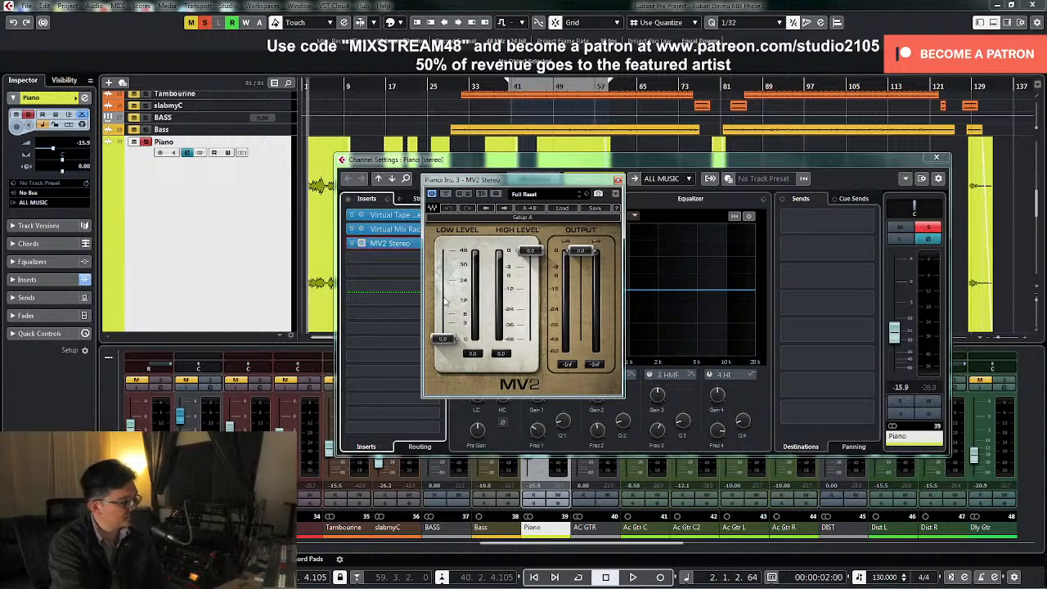
pyautogui.moveTo(442, 341); pyautogui.dragTo(442, 313)
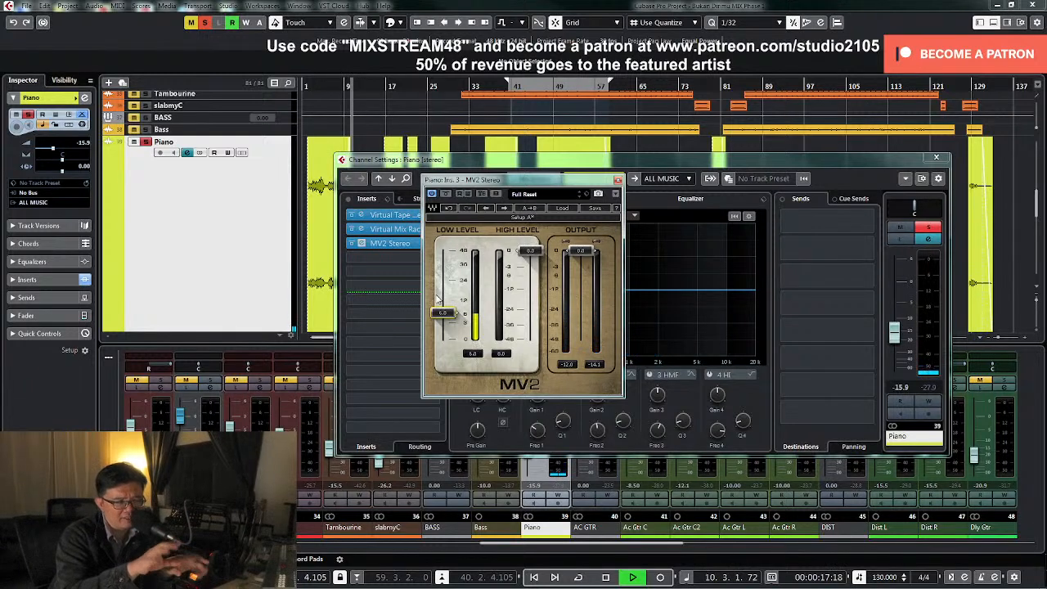
pyautogui.press('space')
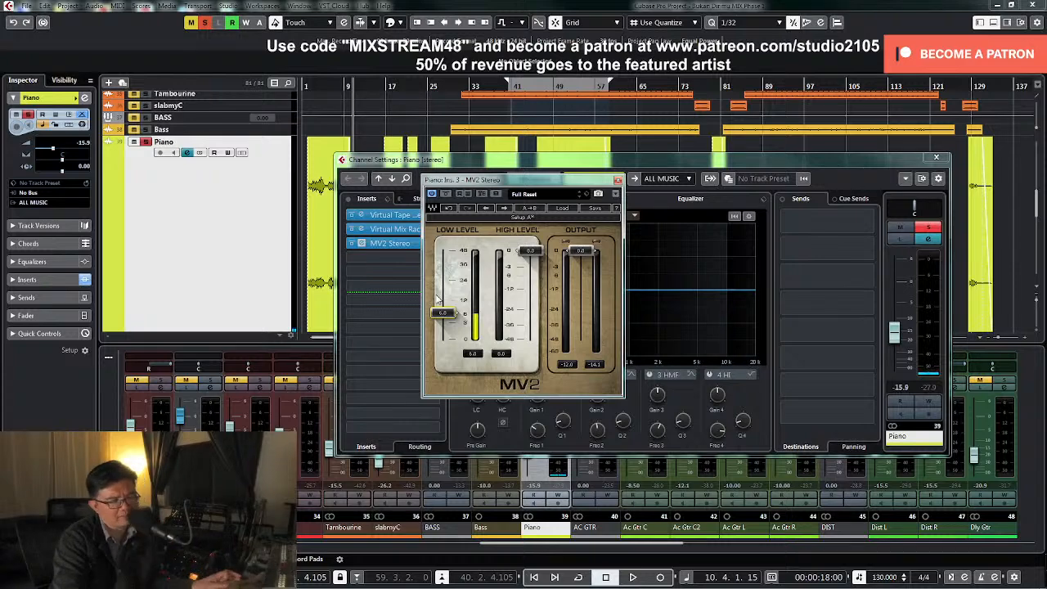
pyautogui.click(927, 229)
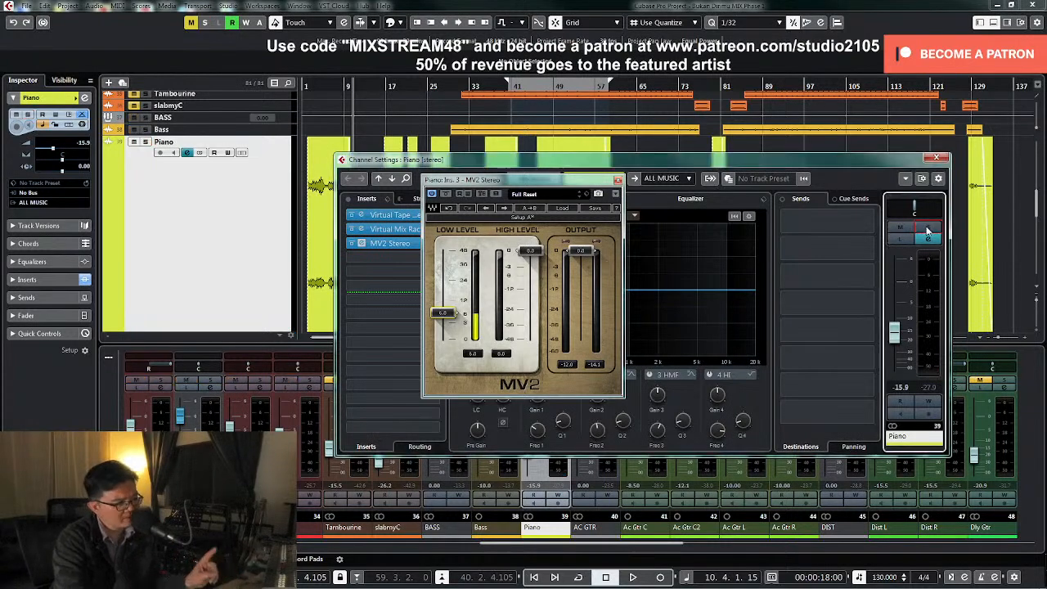
pyautogui.click(937, 158)
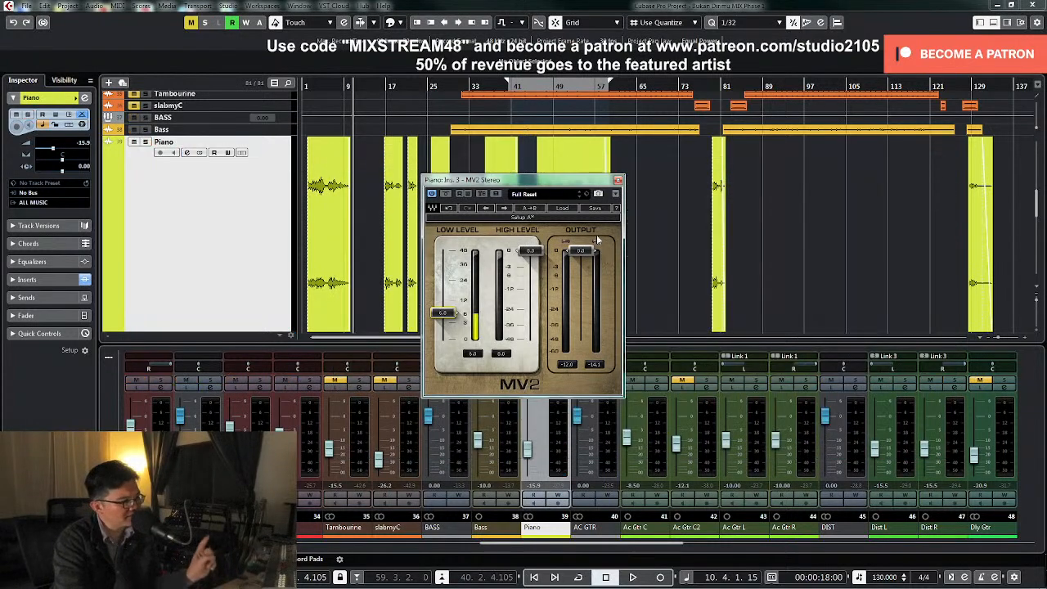
pyautogui.click(617, 179)
# Play the opening from bar 1, set the Piano channel level to -16 dB, and stop near bar 7
pyautogui.click(308, 88)
pyautogui.press('space')
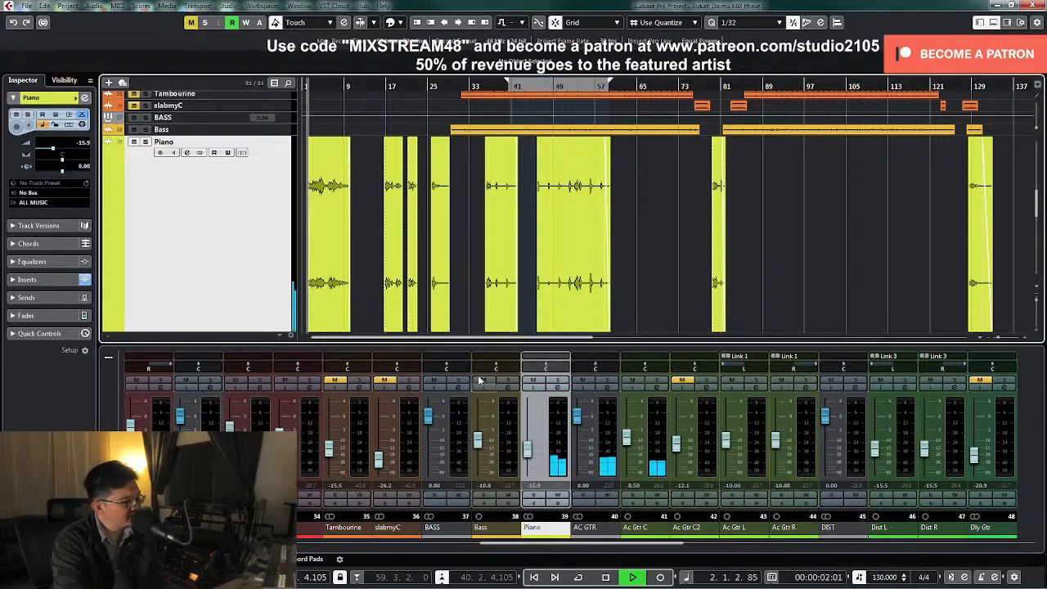
pyautogui.click(527, 456)
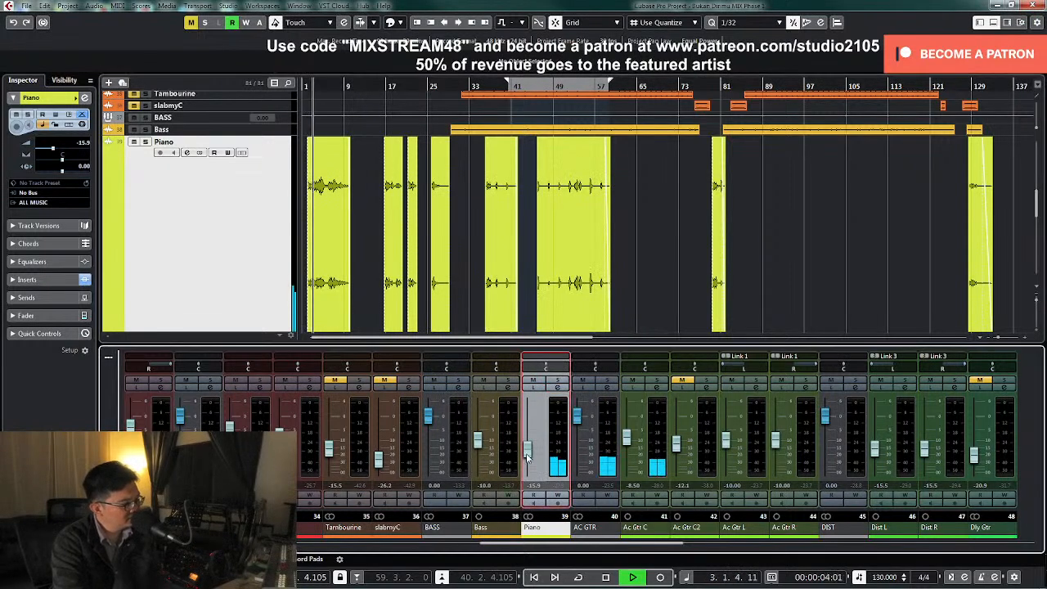
pyautogui.doubleClick(533, 485)
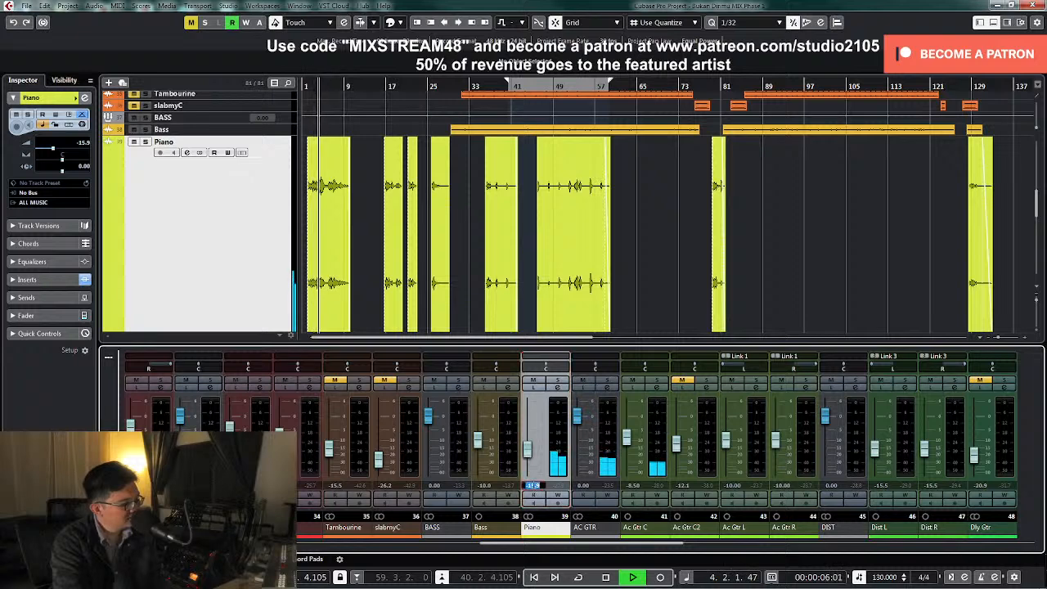
pyautogui.write('-16')
pyautogui.press('Return')
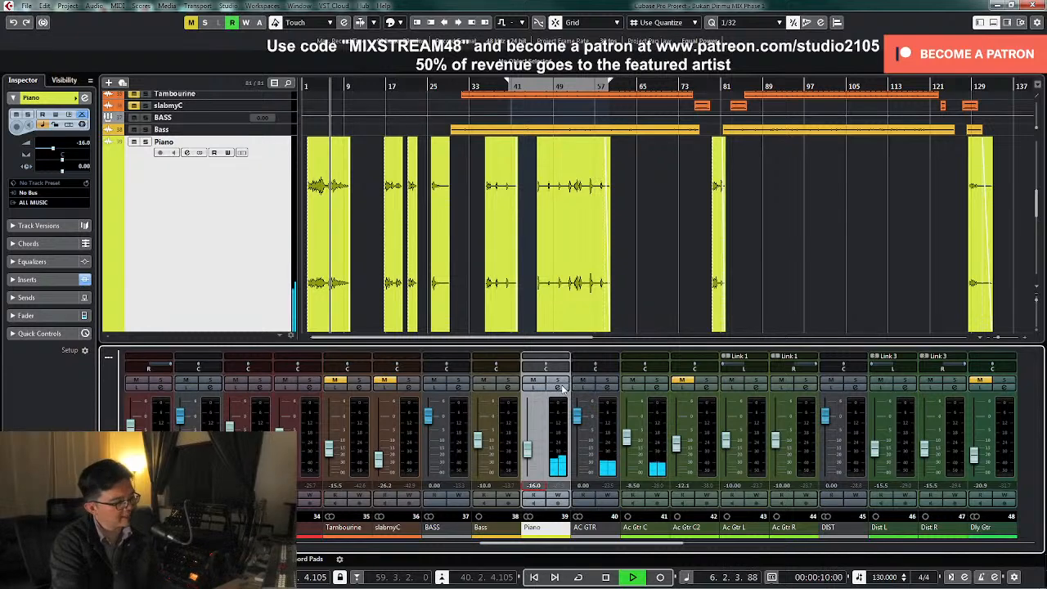
pyautogui.press('space')
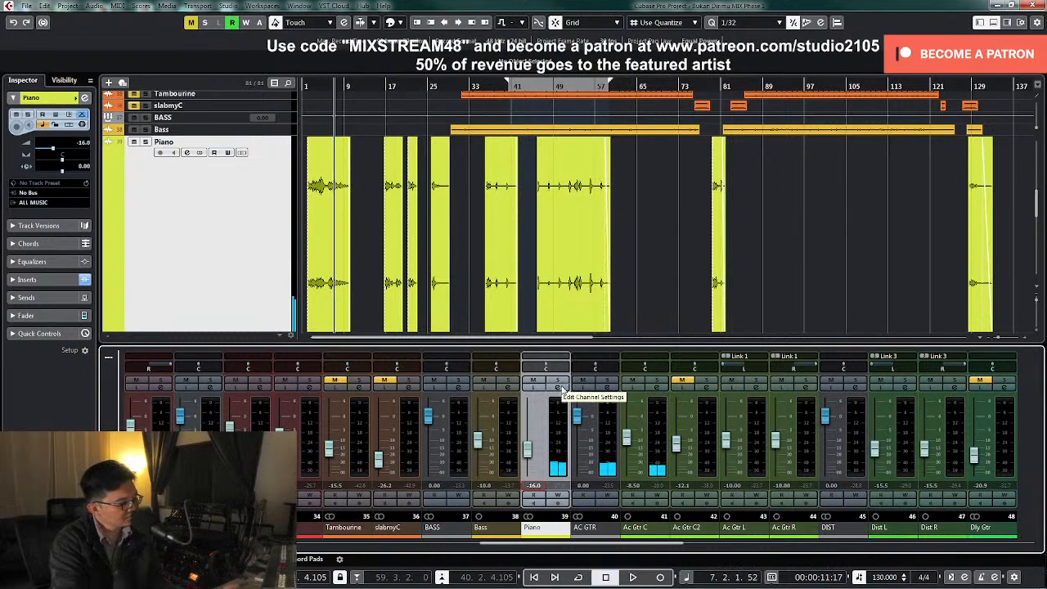
# Switch the Piano channel to the Stereo Combined Panner and narrow its pan range to L75 and R75
pyautogui.rightClick(552, 370)
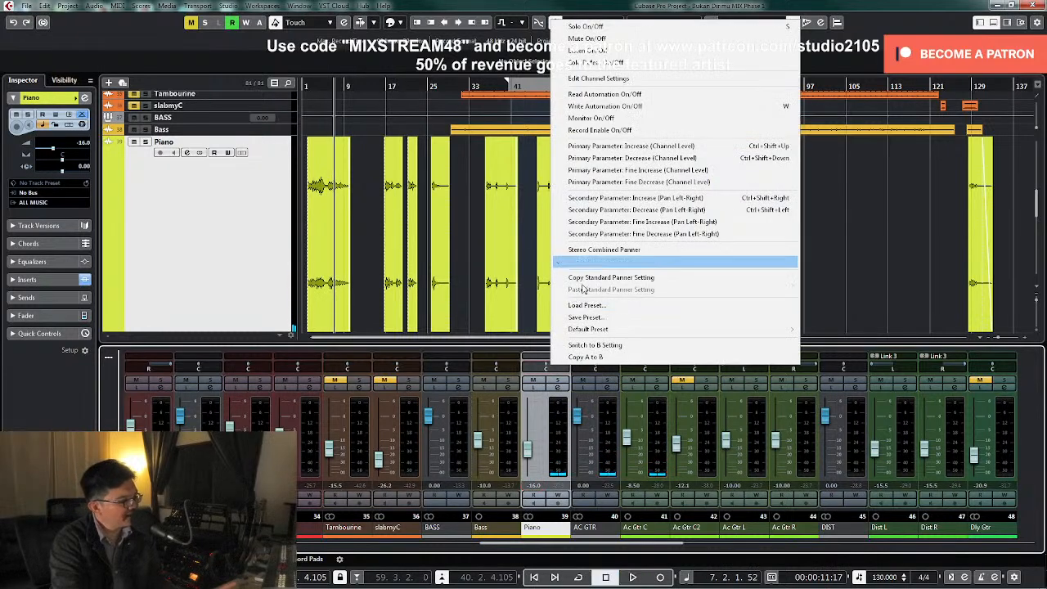
pyautogui.click(615, 250)
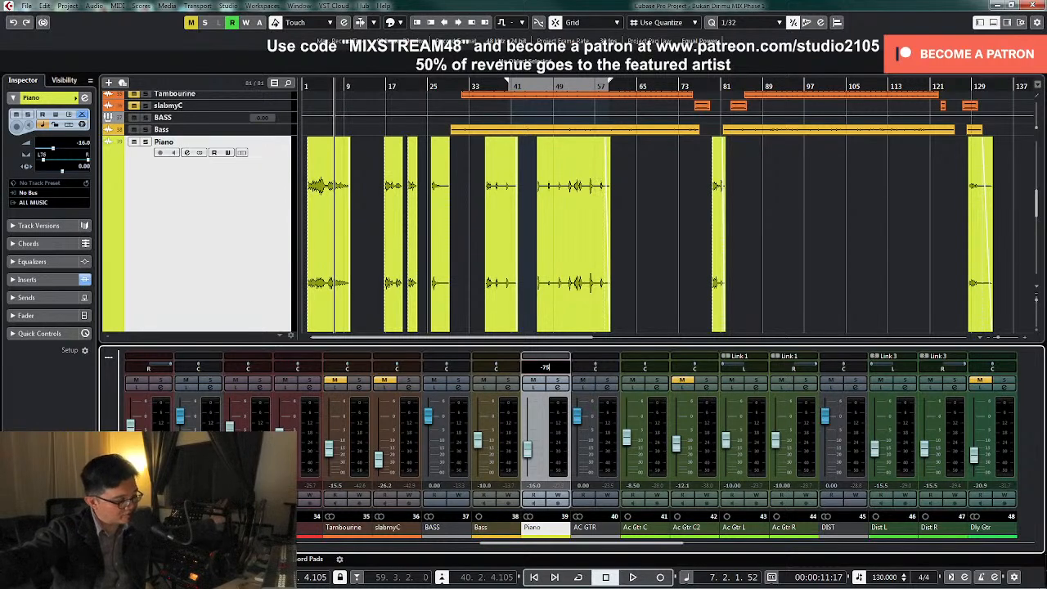
pyautogui.click(562, 372)
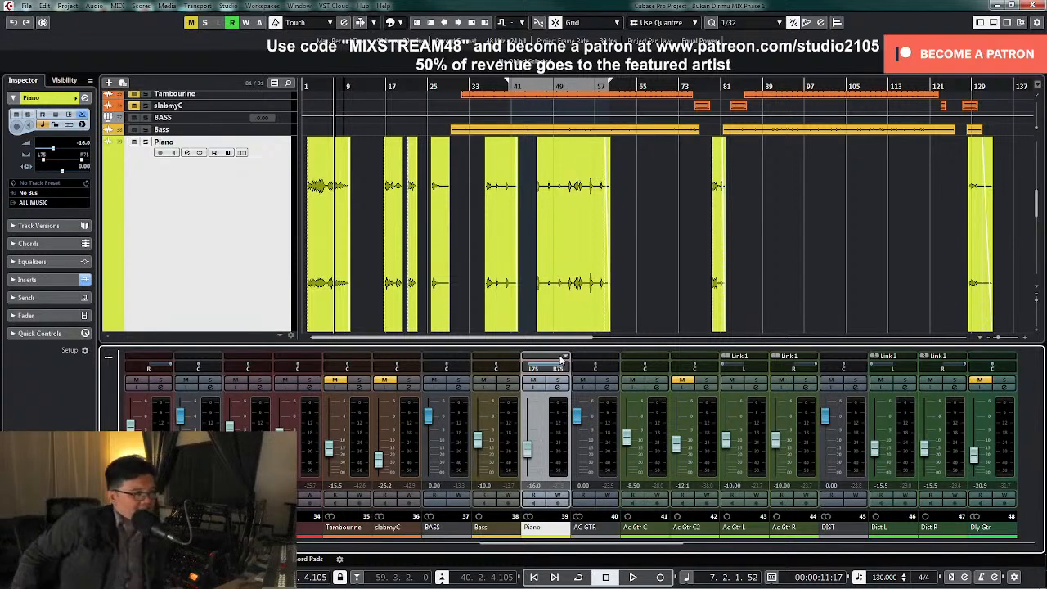
pyautogui.click(607, 257)
pyautogui.click(656, 312)
# Play the opening to check the narrowed piano against the acoustic guitar, collapse the Piano track, and stop near bar 9
pyautogui.press('space')
pyautogui.click(306, 86)
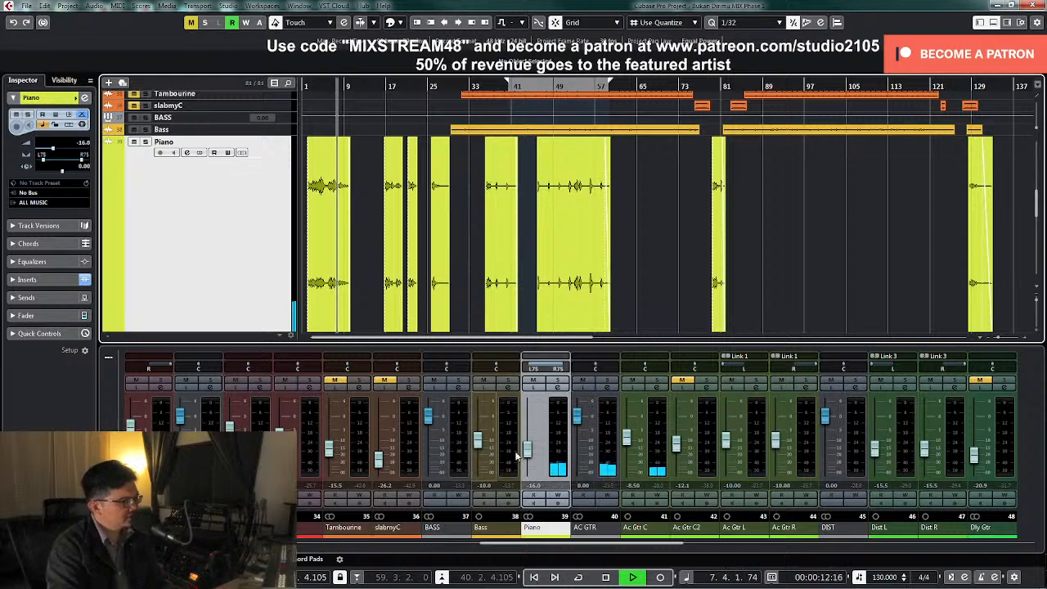
pyautogui.press('z')
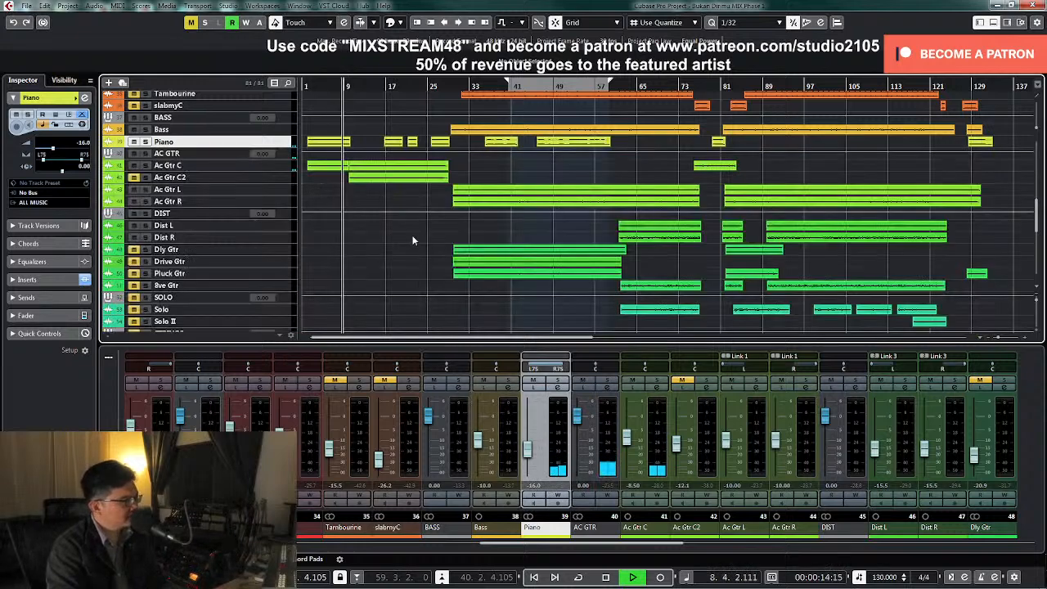
pyautogui.press('space')
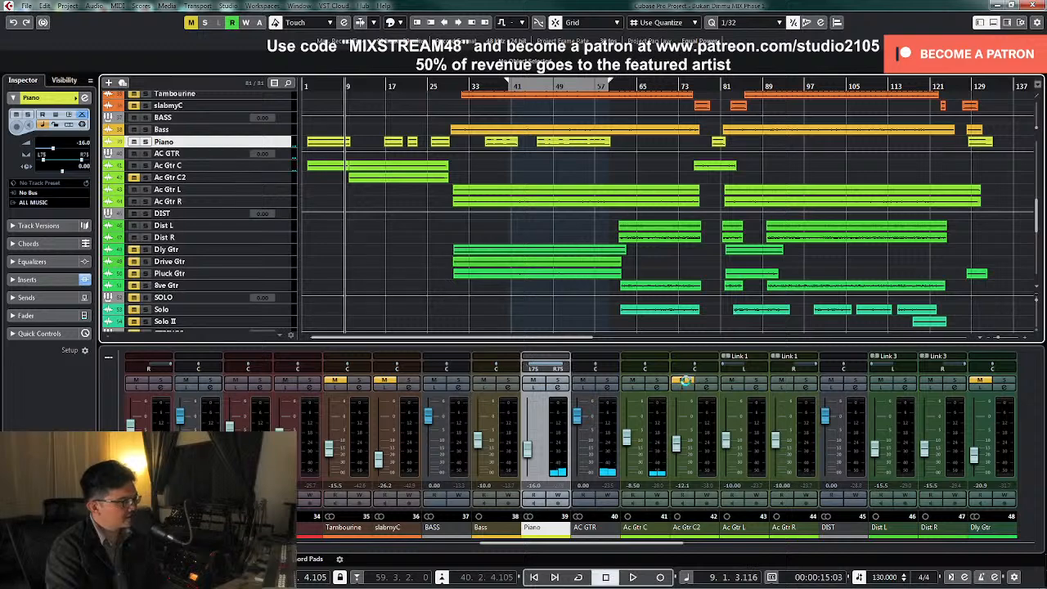
# Unmute the Ac Gtr C2 track and enlarge the Ac Gtr C and Ac Gtr C2 tracks together
pyautogui.click(686, 380)
pyautogui.click(277, 178)
pyautogui.keyDown('shift'); pyautogui.click(278, 168); pyautogui.keyUp('shift')
pyautogui.press('z')
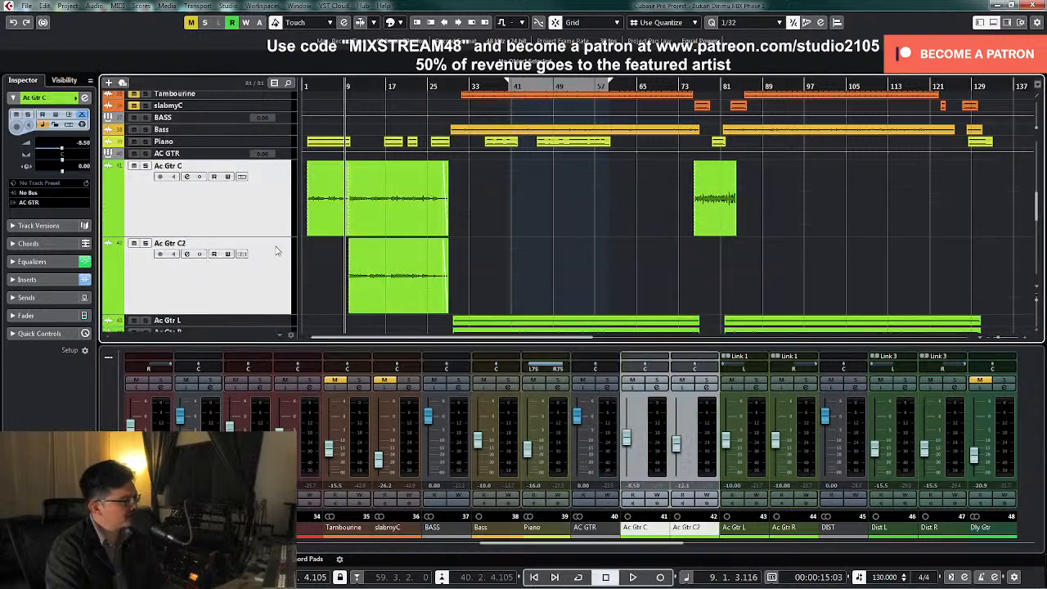
# Solo Ac Gtr C2 and add a low cut at about 186 Hz in its channel EQ while playing from bar 9
pyautogui.press('space')
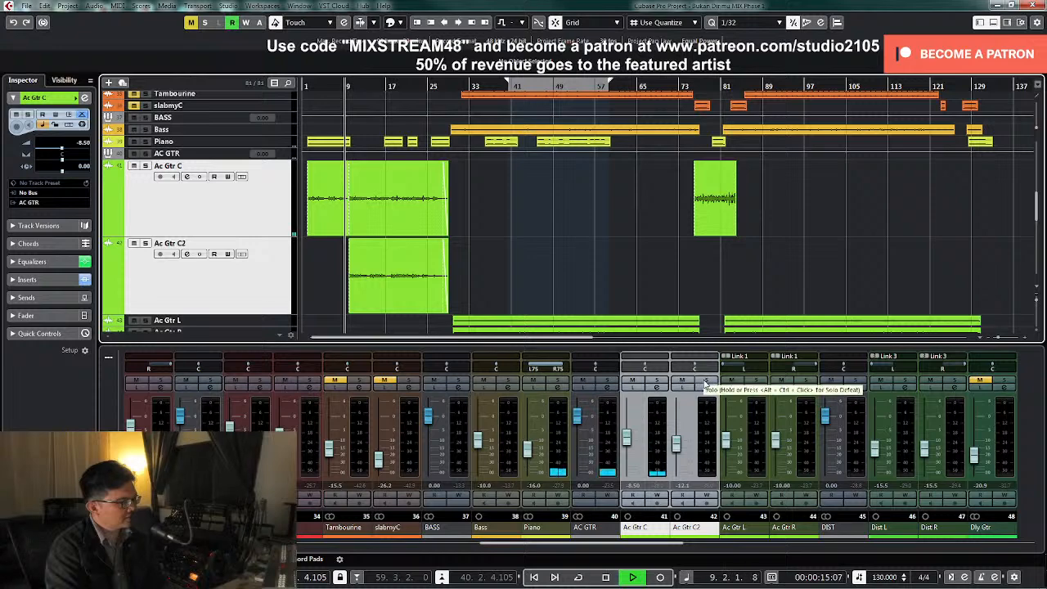
pyautogui.click(706, 380)
pyautogui.click(706, 388)
pyautogui.moveTo(477, 394); pyautogui.dragTo(491, 373)
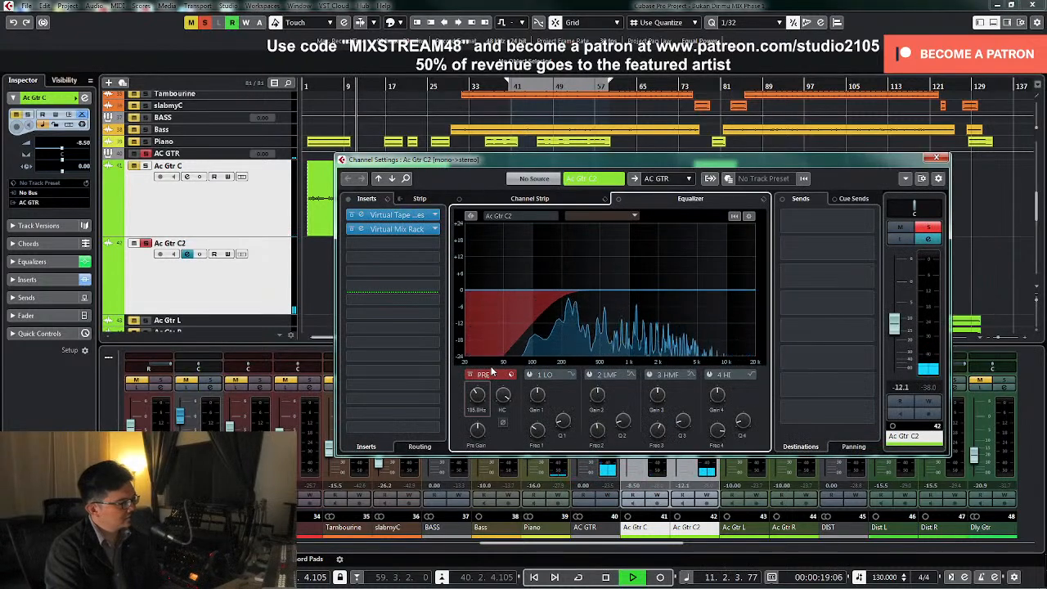
pyautogui.press('space')
# Insert the Waves MV2 Mono dynamics plugin in the third insert slot of Ac Gtr C2
pyautogui.click(426, 243)
pyautogui.scroll(-2, 447, 378)
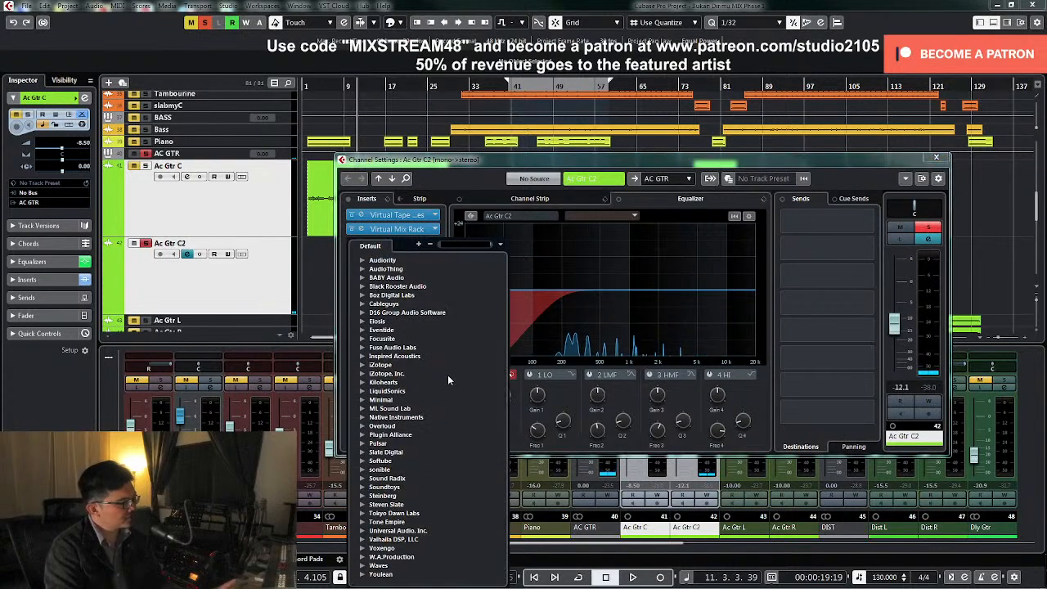
pyautogui.click(363, 565)
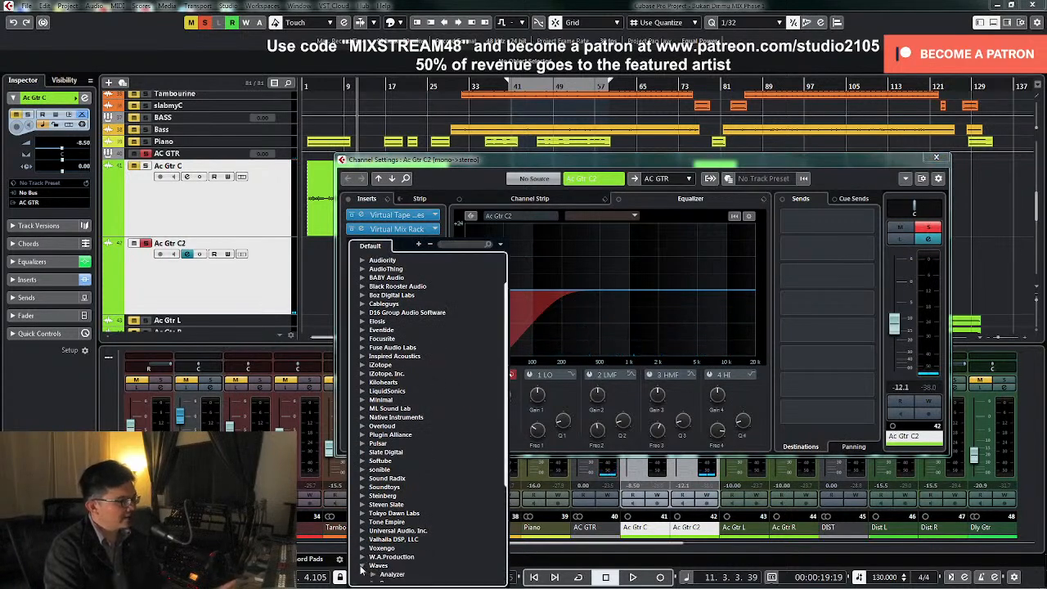
pyautogui.scroll(-5, 405, 509)
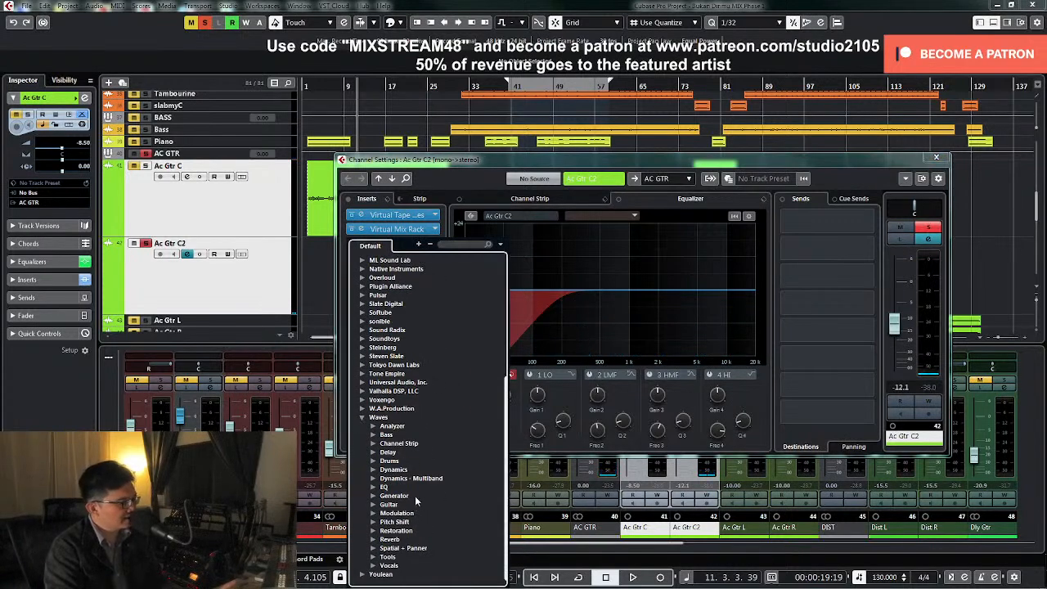
pyautogui.click(373, 470)
pyautogui.scroll(-8, 438, 462)
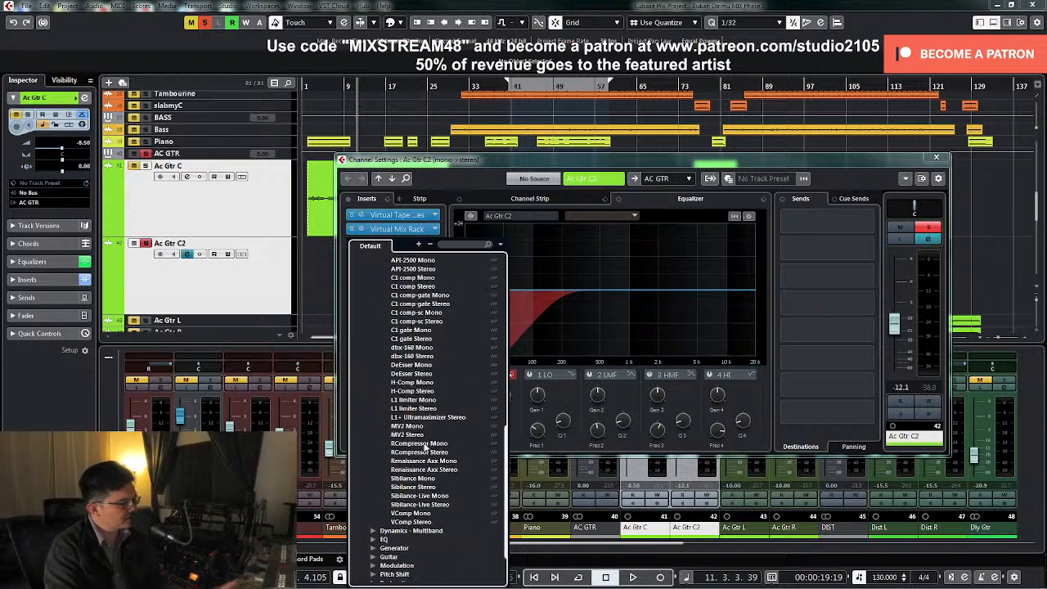
pyautogui.click(409, 426)
# Raise the MV2 low level on Ac Gtr C2 to about 9.5 during playback and stop near bar 17
pyautogui.press('space')
pyautogui.moveTo(443, 346); pyautogui.dragTo(444, 316)
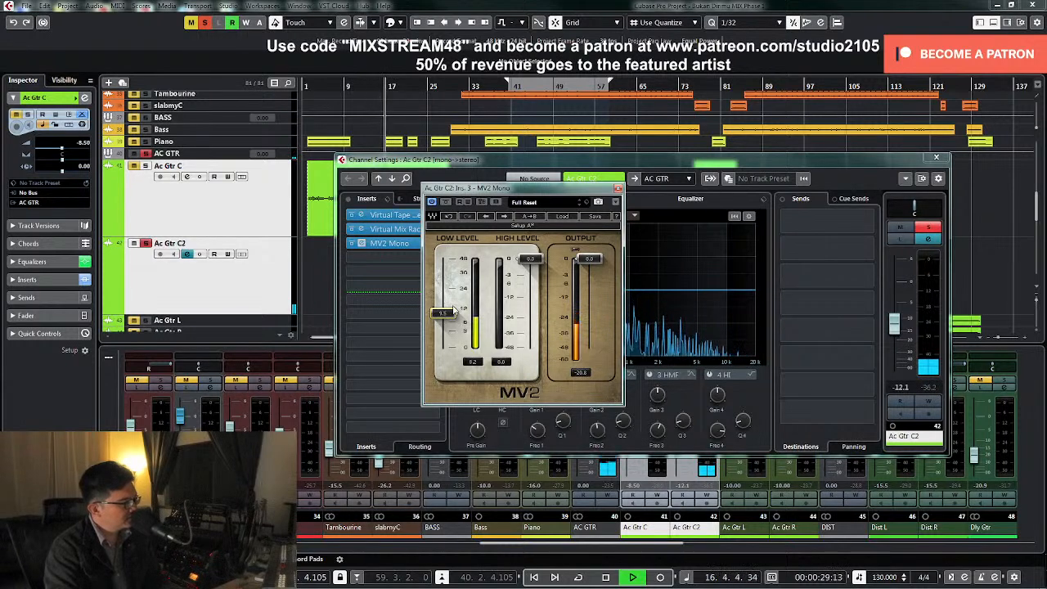
pyautogui.press('space')
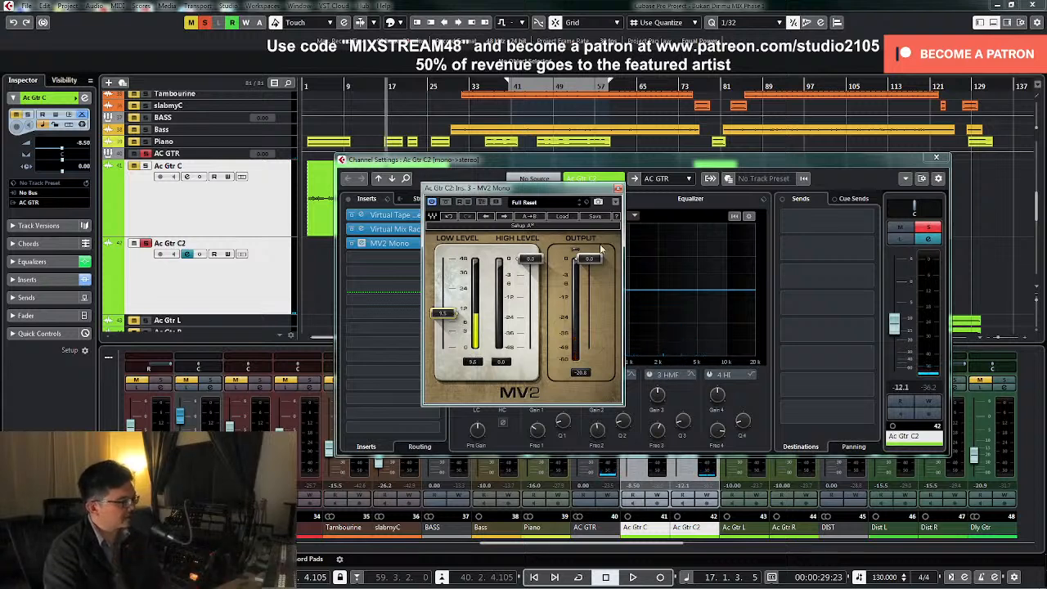
# Lower the Ac Gtr C2 channel level to -21.0 dB, unsolo the track and close the MV2 window
pyautogui.click(893, 331)
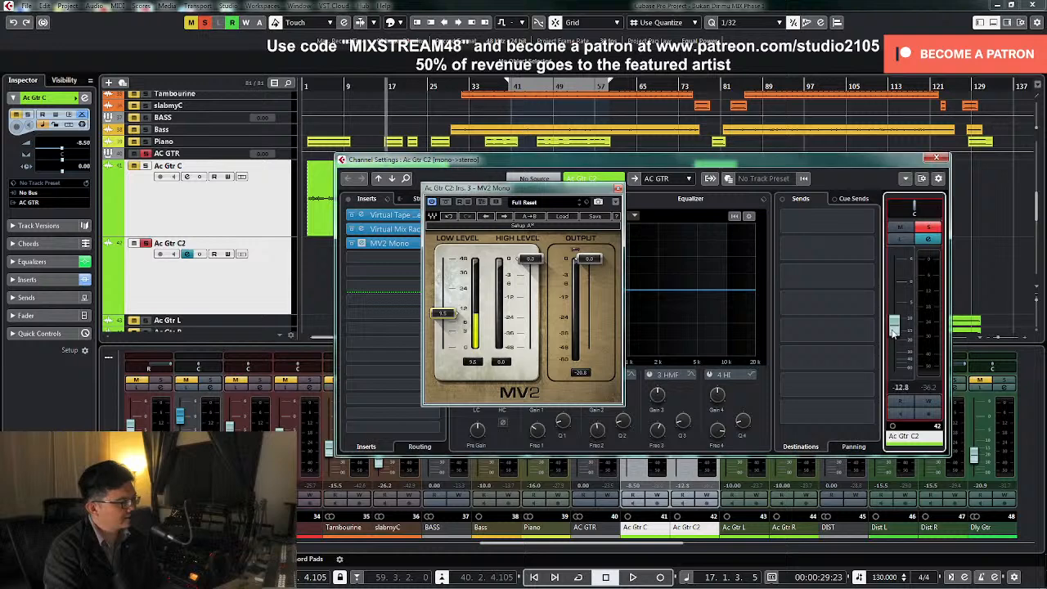
pyautogui.click(927, 227)
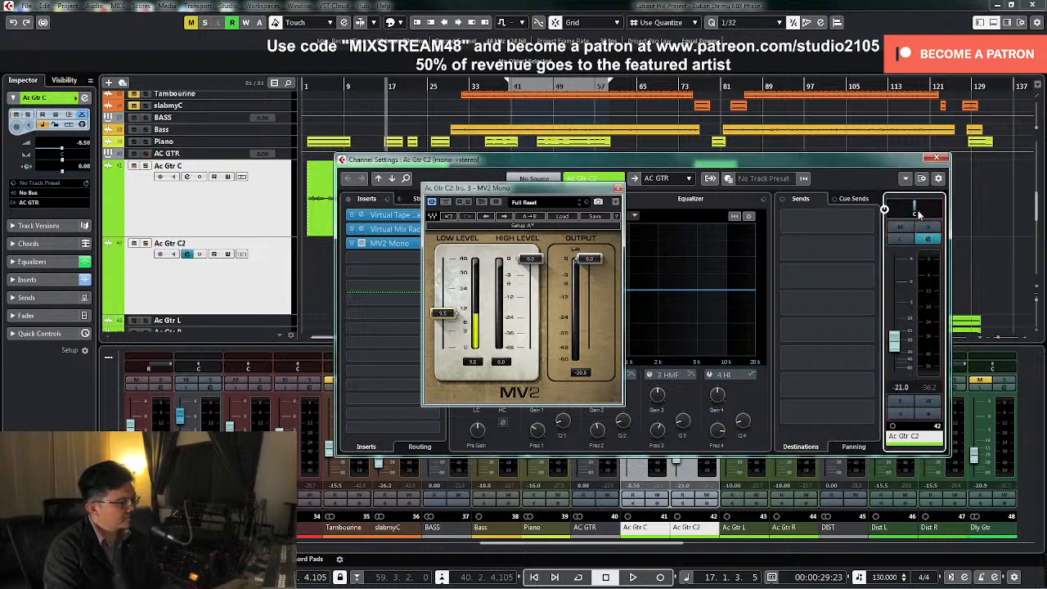
pyautogui.click(619, 189)
# Insert the BABY Audio Magic Switch plugin in the fourth insert slot of Ac Gtr C2
pyautogui.click(434, 258)
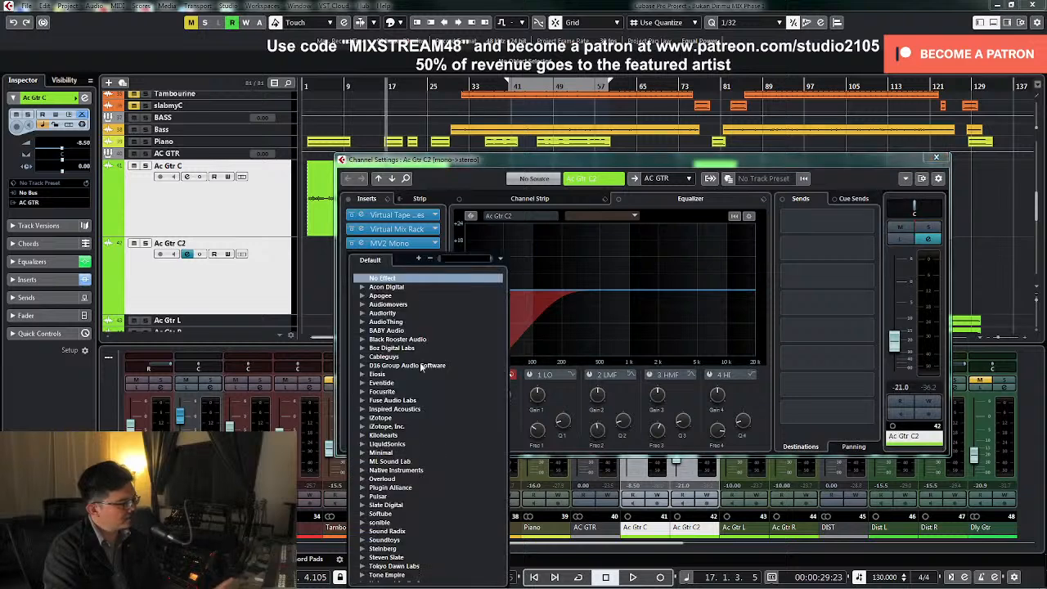
pyautogui.scroll(-2, 401, 399)
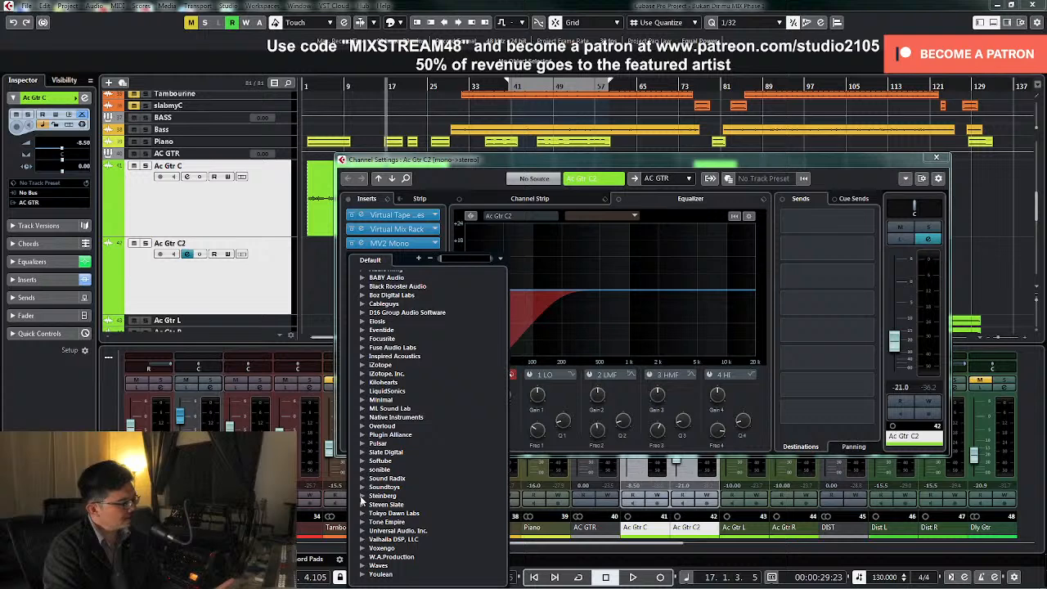
pyautogui.scroll(2, 384, 407)
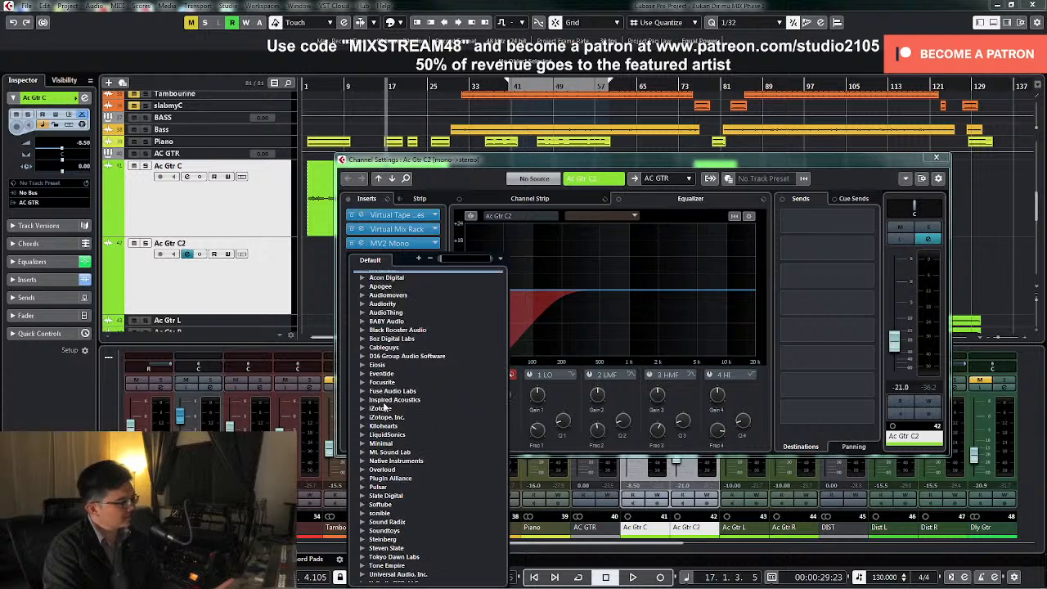
pyautogui.click(363, 322)
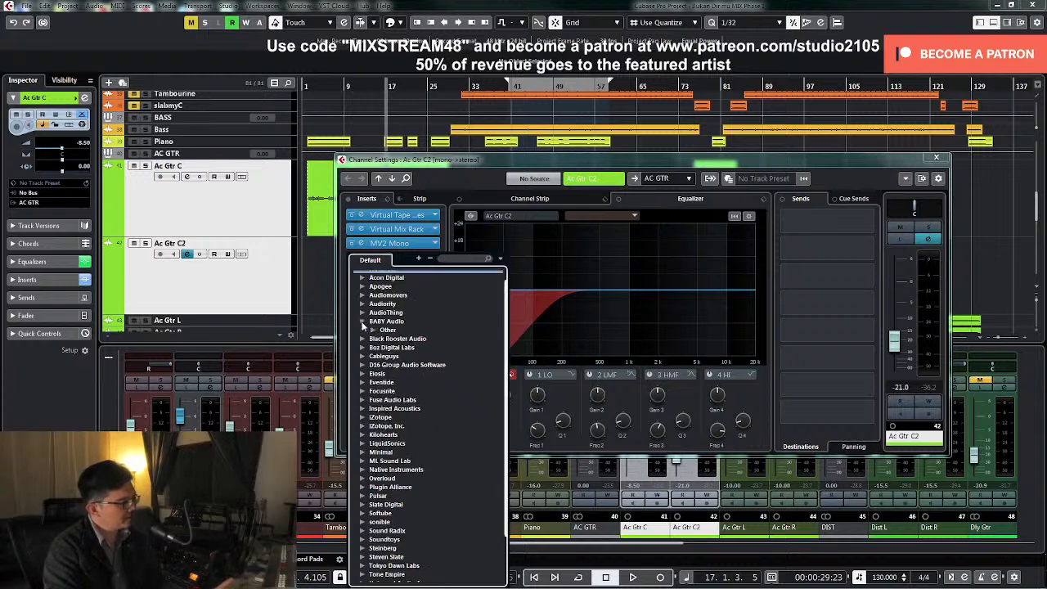
pyautogui.click(372, 328)
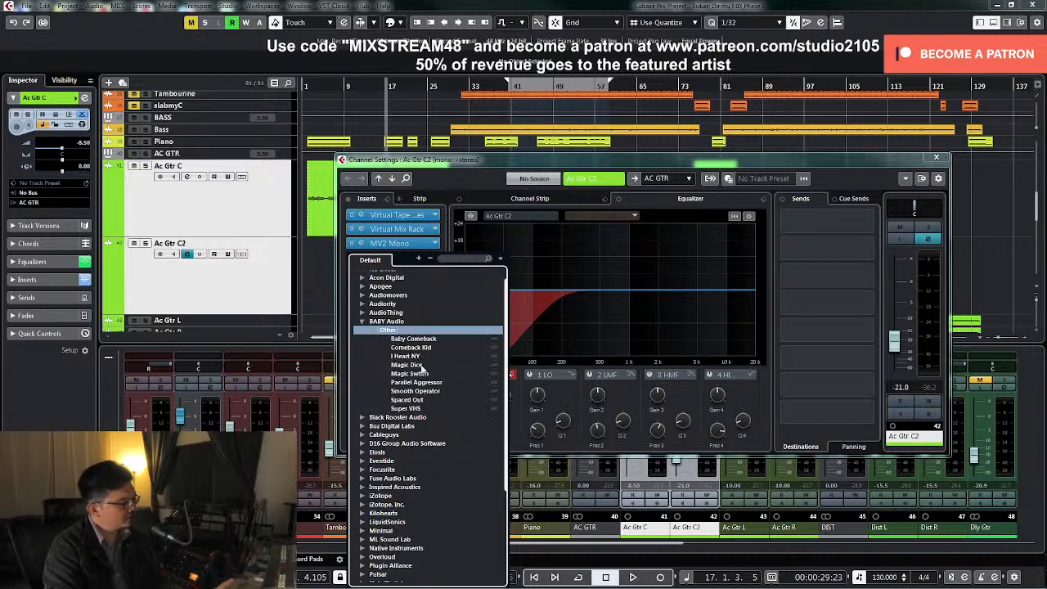
pyautogui.click(417, 374)
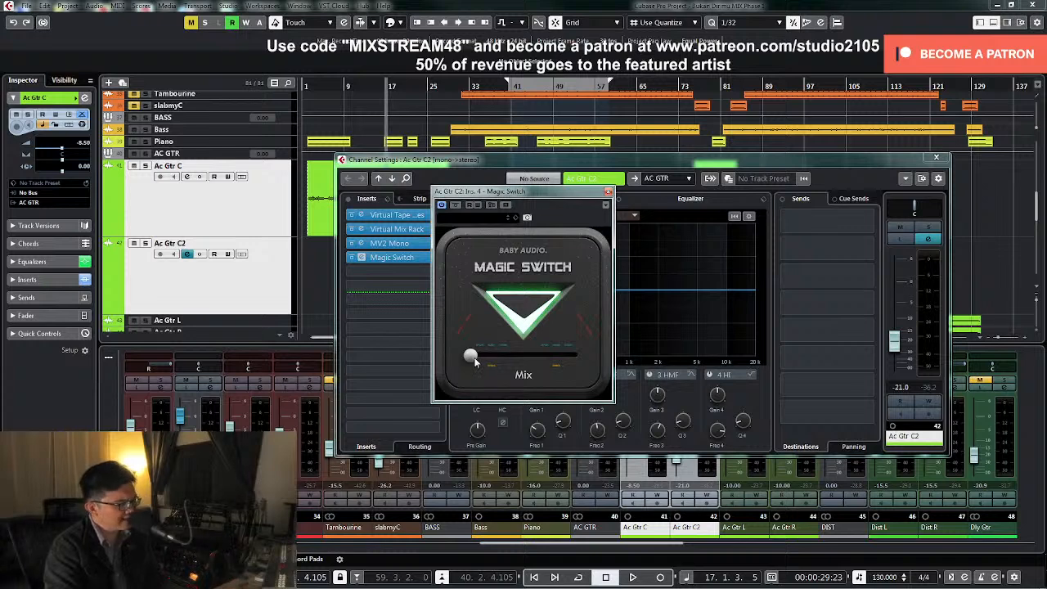
# Raise the Magic Switch mix slightly during playback, soloing Ac Gtr C2 to judge the effect
pyautogui.moveTo(476, 360); pyautogui.dragTo(485, 362)
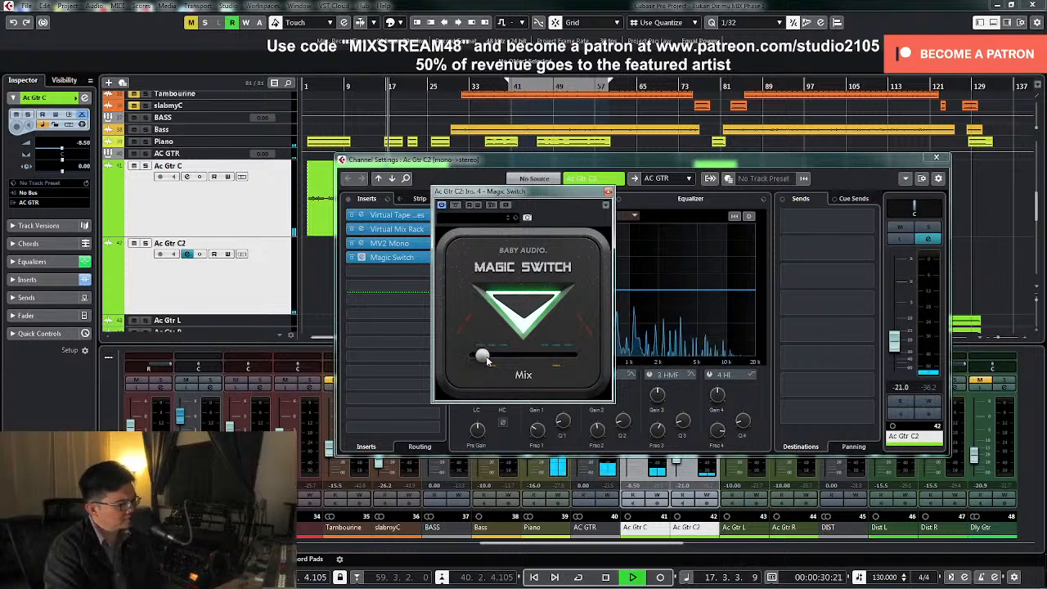
pyautogui.click(927, 240)
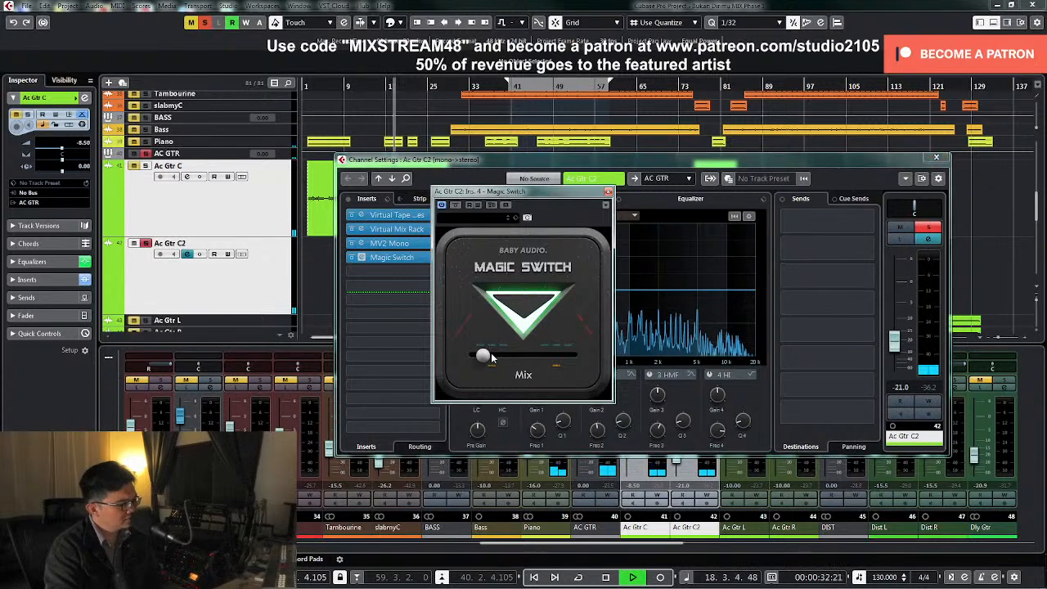
pyautogui.moveTo(491, 357)
pyautogui.mouseDown()
pyautogui.moveTo(538, 361)
pyautogui.moveTo(501, 361)
pyautogui.mouseUp()
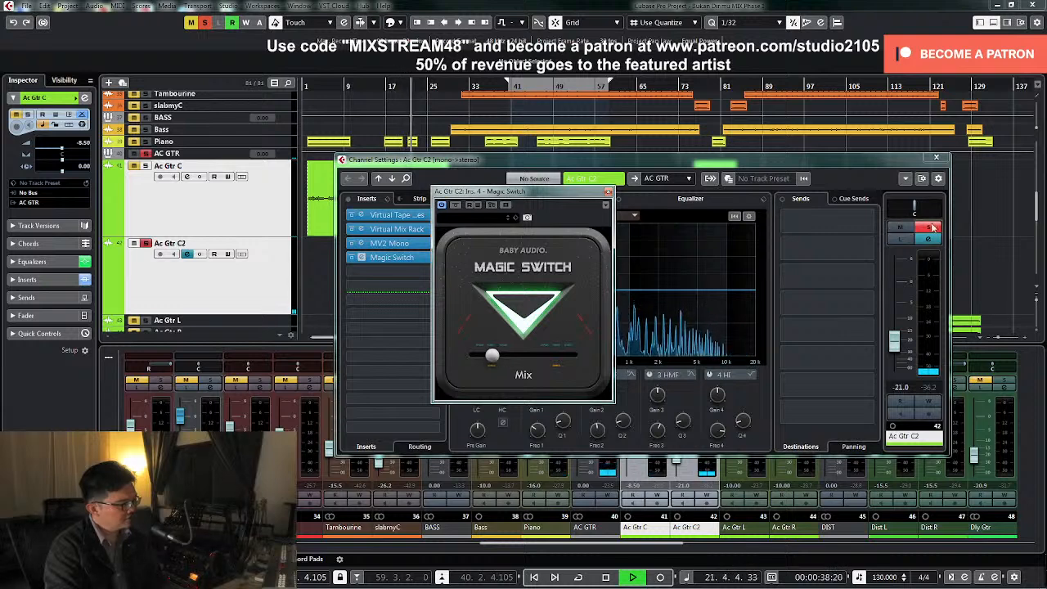
# Pan Ac Gtr C2 to L59, replay from about bar 9 and close its channel settings and Magic Switch windows
pyautogui.moveTo(916, 210); pyautogui.dragTo(901, 211)
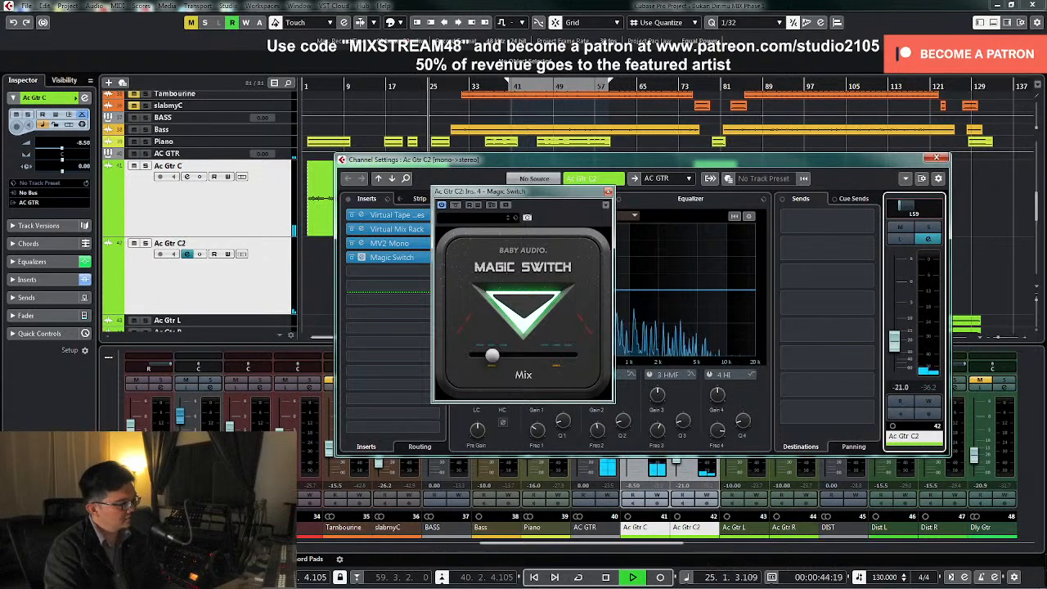
pyautogui.click(377, 116)
pyautogui.click(347, 84)
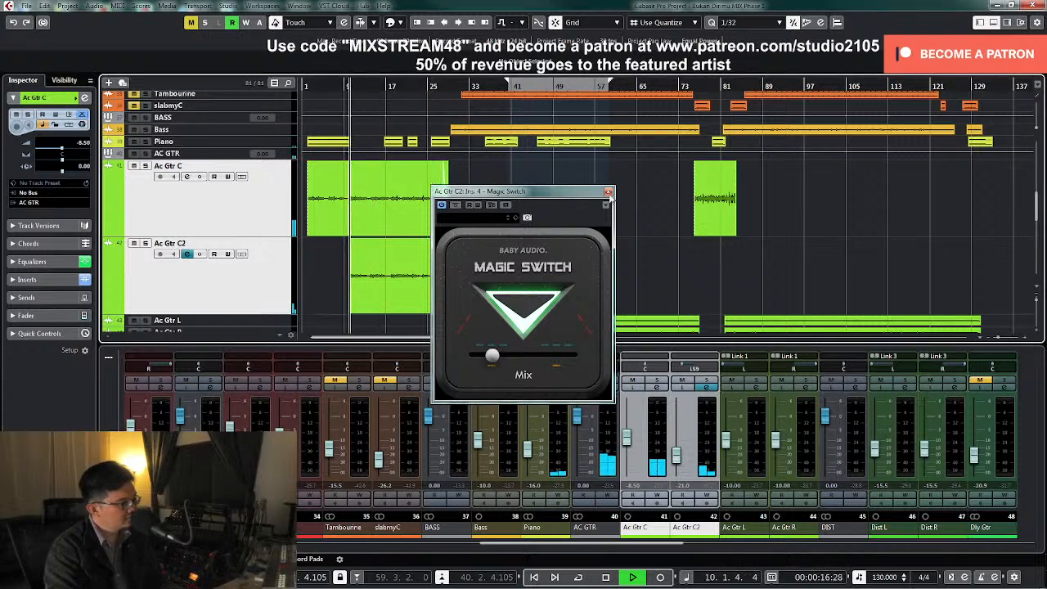
pyautogui.click(608, 192)
# Set the Ac Gtr C2 level to -20.5 dB, pan it to L50 and stop playback near bar 20
pyautogui.click(679, 455)
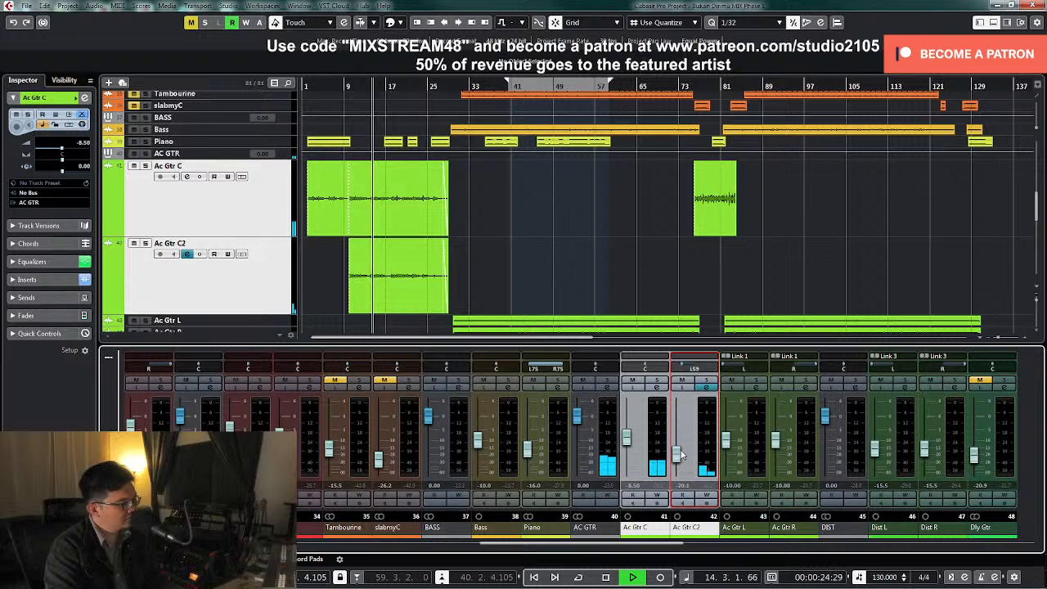
pyautogui.doubleClick(682, 486)
pyautogui.write('-2')
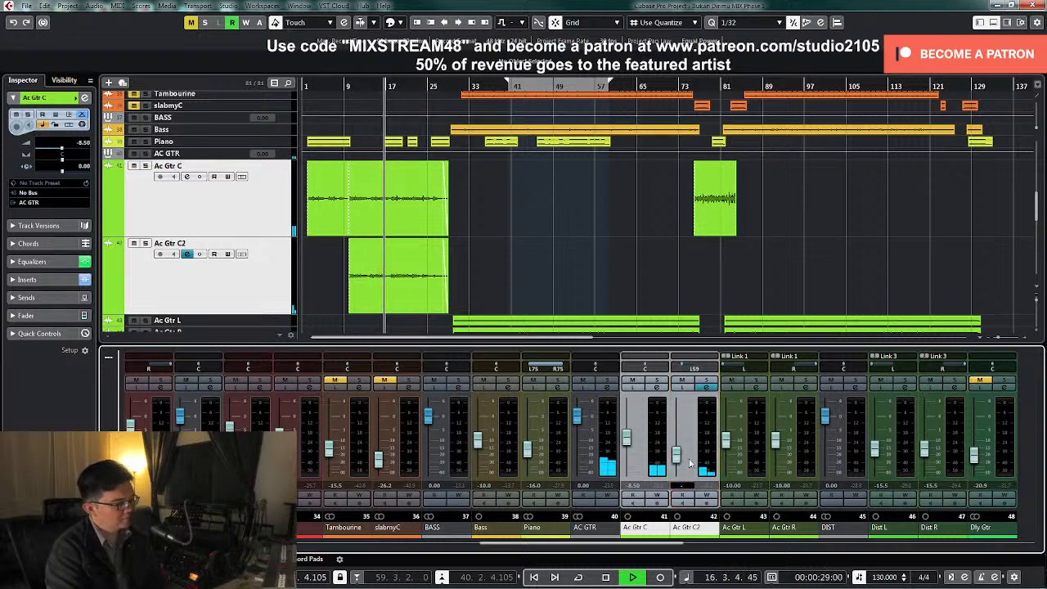
pyautogui.write('0.5')
pyautogui.press('Return')
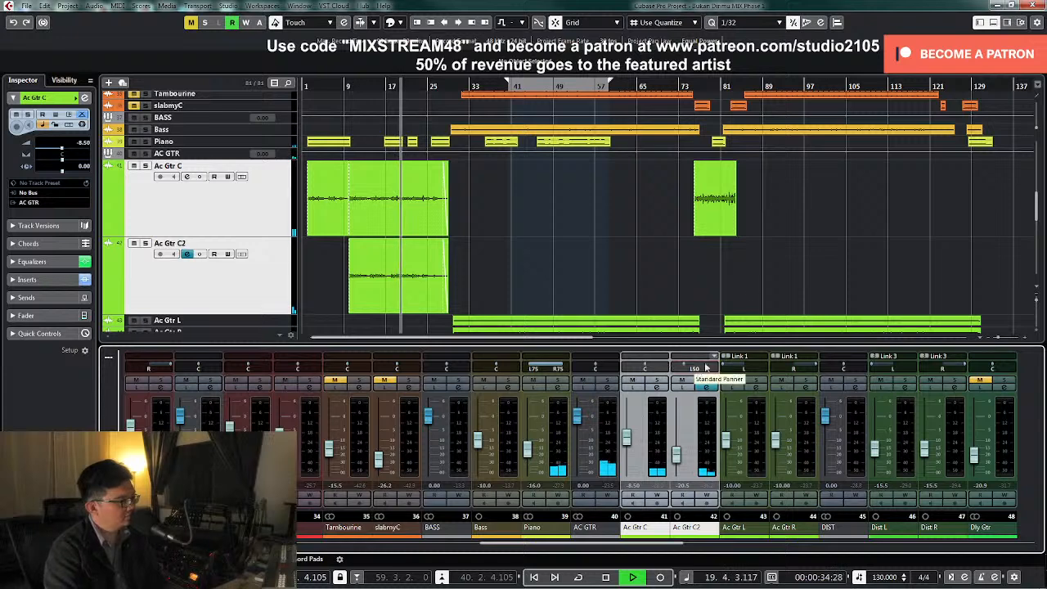
pyautogui.press('space')
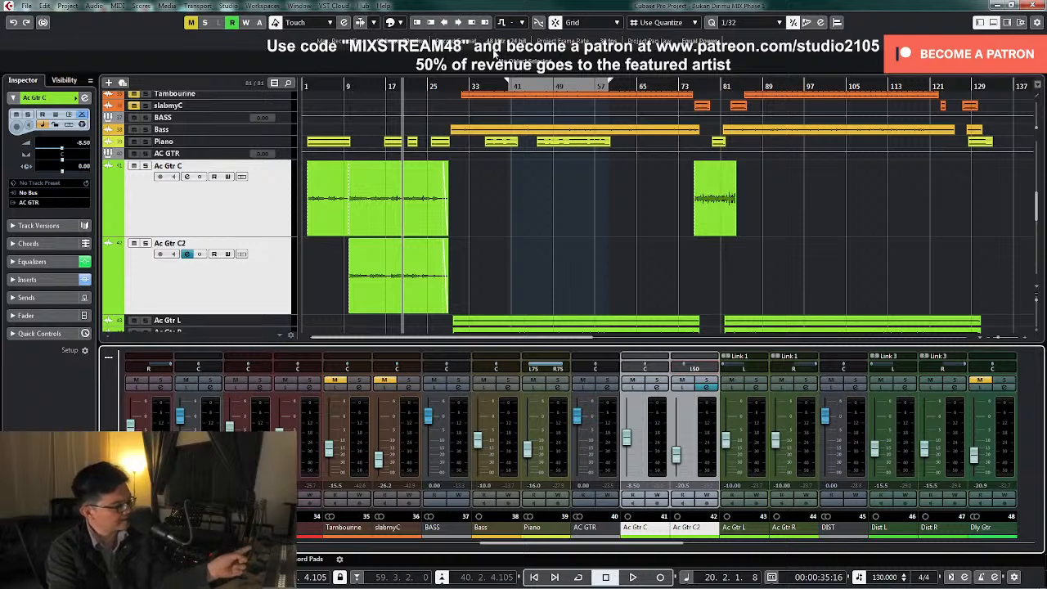
# Resume playback and pan Ac Gtr C2 further out to L75
pyautogui.click(411, 266)
pyautogui.click(490, 258)
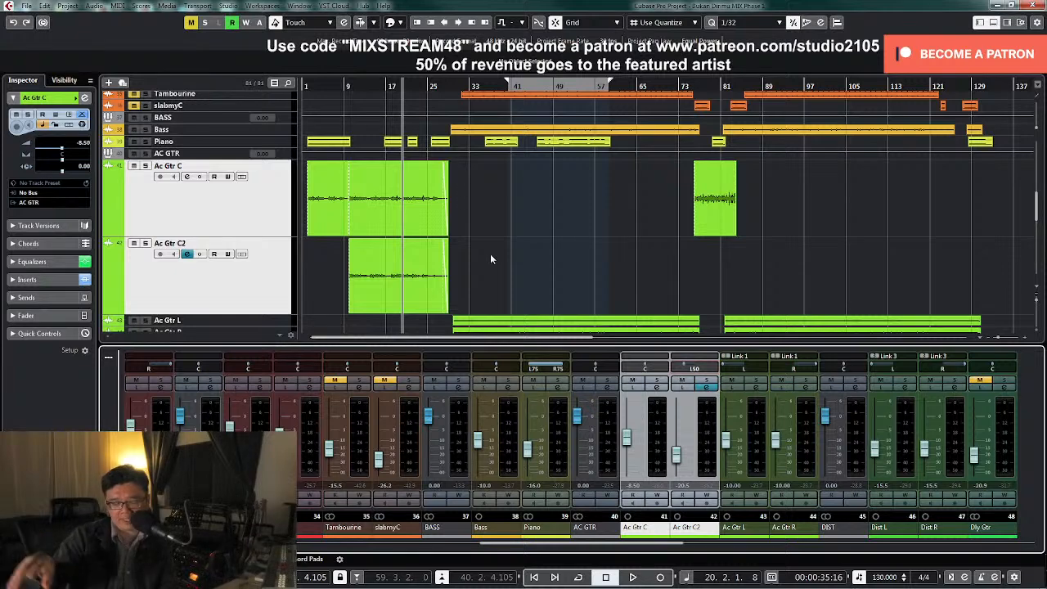
pyautogui.press('space')
pyautogui.moveTo(683, 366); pyautogui.dragTo(676, 367)
pyautogui.doubleClick(688, 370)
pyautogui.write('l75')
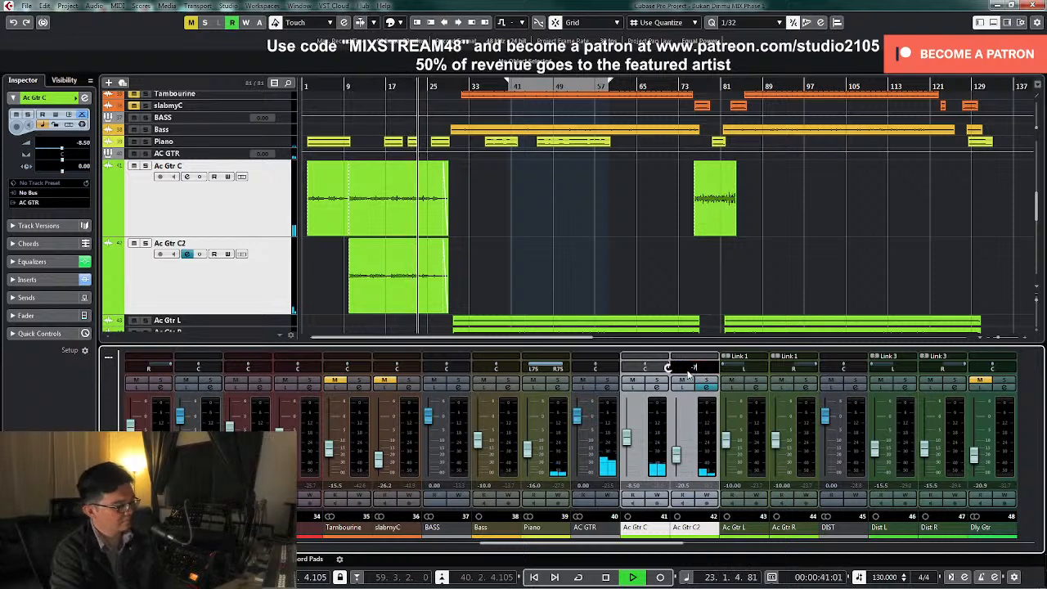
pyautogui.press('Return')
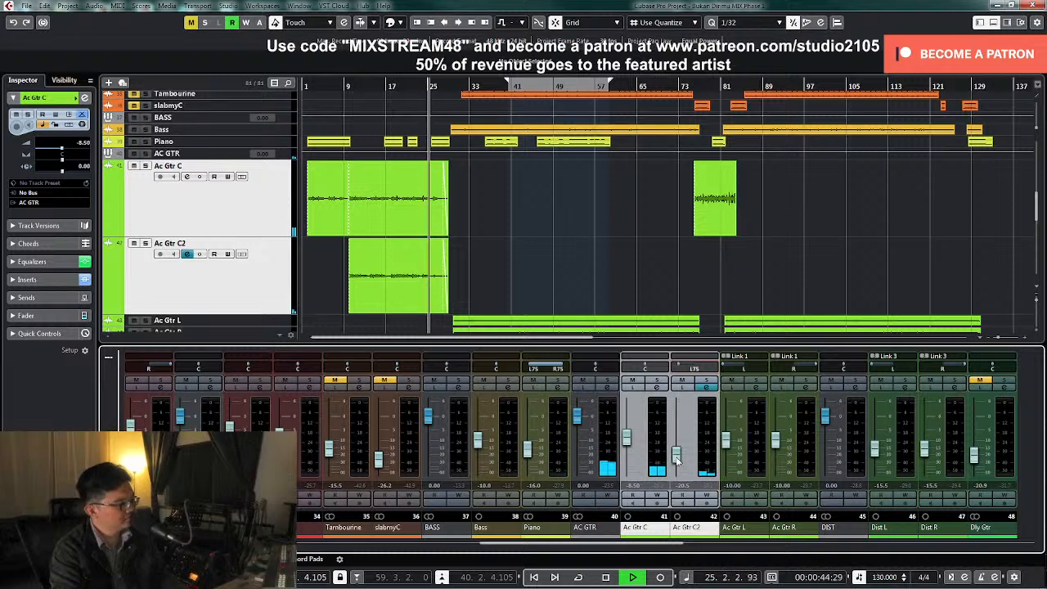
# Lower the Ac Gtr C level to -10 dB and stop playback near bar 28
pyautogui.moveTo(627, 438); pyautogui.dragTo(629, 445)
pyautogui.doubleClick(634, 486)
pyautogui.write('-10')
pyautogui.press('Return')
pyautogui.press('space')
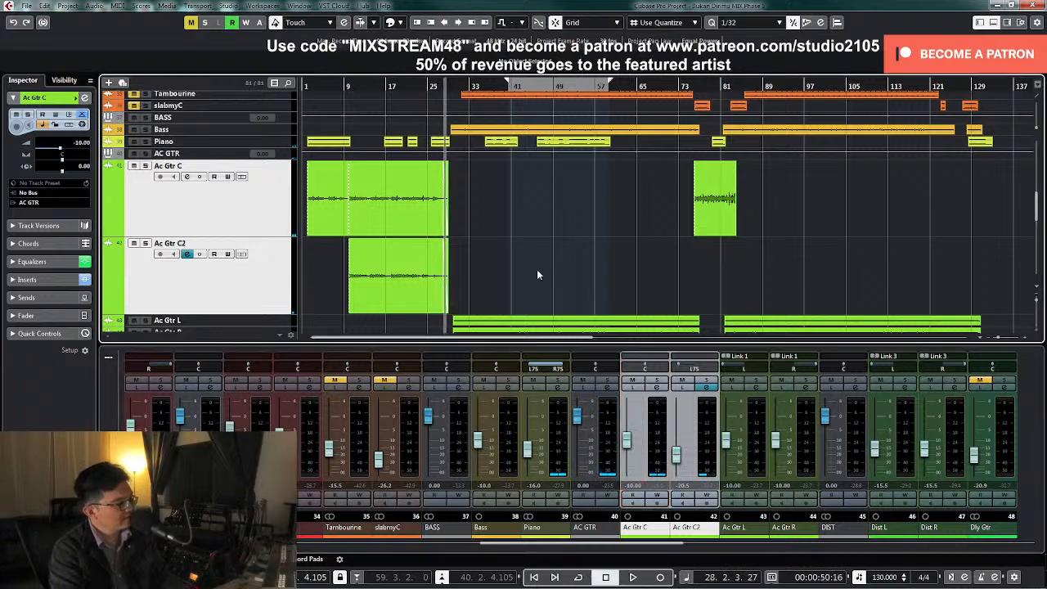
# Select the LD VOC group, set its volume automation point to -2.5 dB and resume playback from bar 28
pyautogui.scroll(-8, 547, 269)
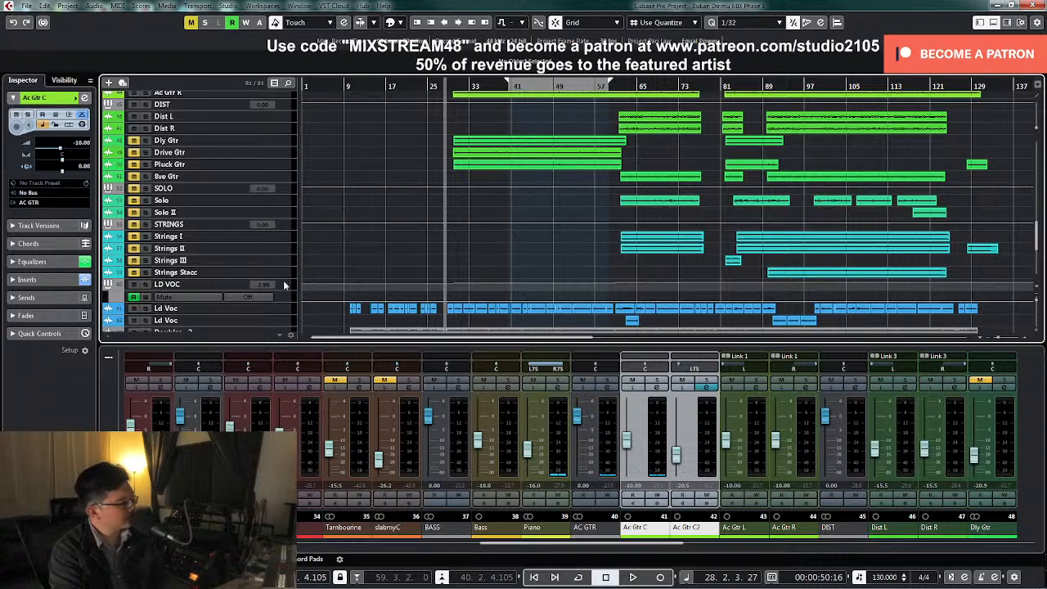
pyautogui.click(284, 285)
pyautogui.moveTo(404, 262); pyautogui.dragTo(456, 202)
pyautogui.write('-2.5')
pyautogui.press('Return')
pyautogui.click(709, 268)
pyautogui.click(174, 216)
pyautogui.press('z')
pyautogui.press('space')
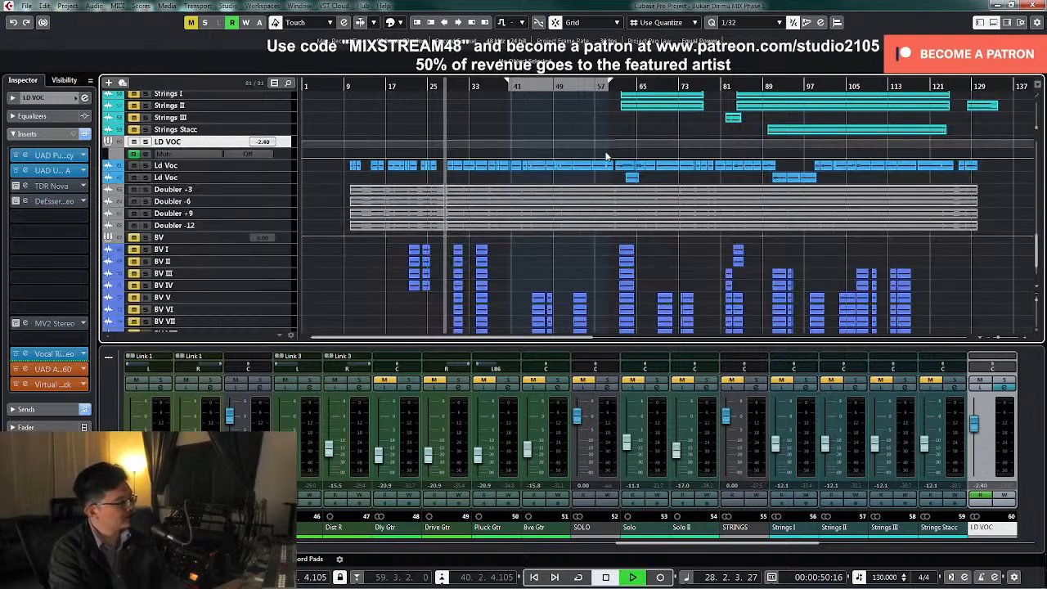
# Stop playback near bar 30, unmute and solo the Dly Gtr track, and open its channel settings
pyautogui.scroll(8, 553, 221)
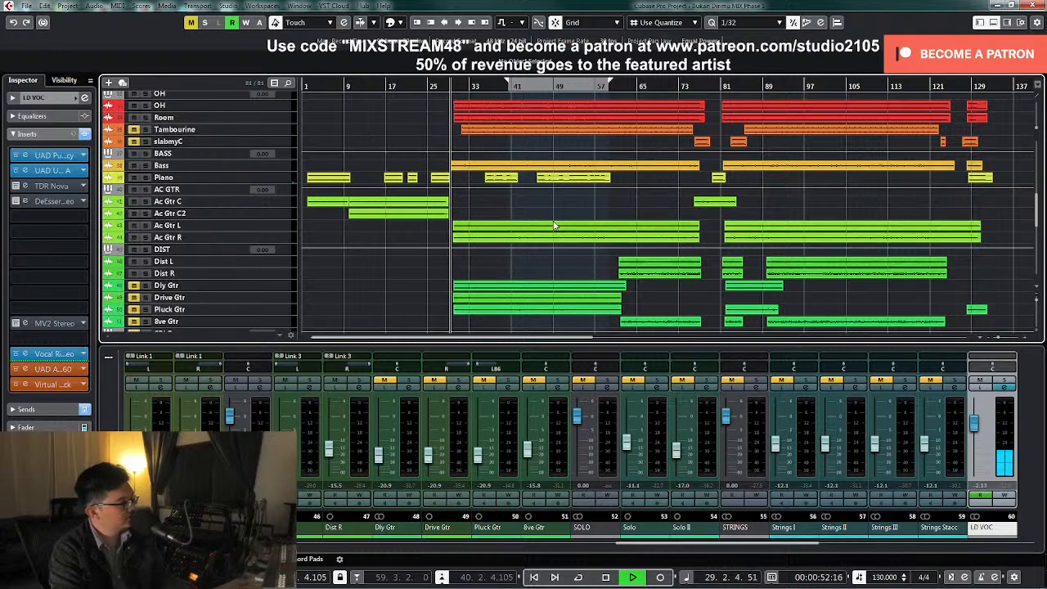
pyautogui.scroll(-5, 554, 224)
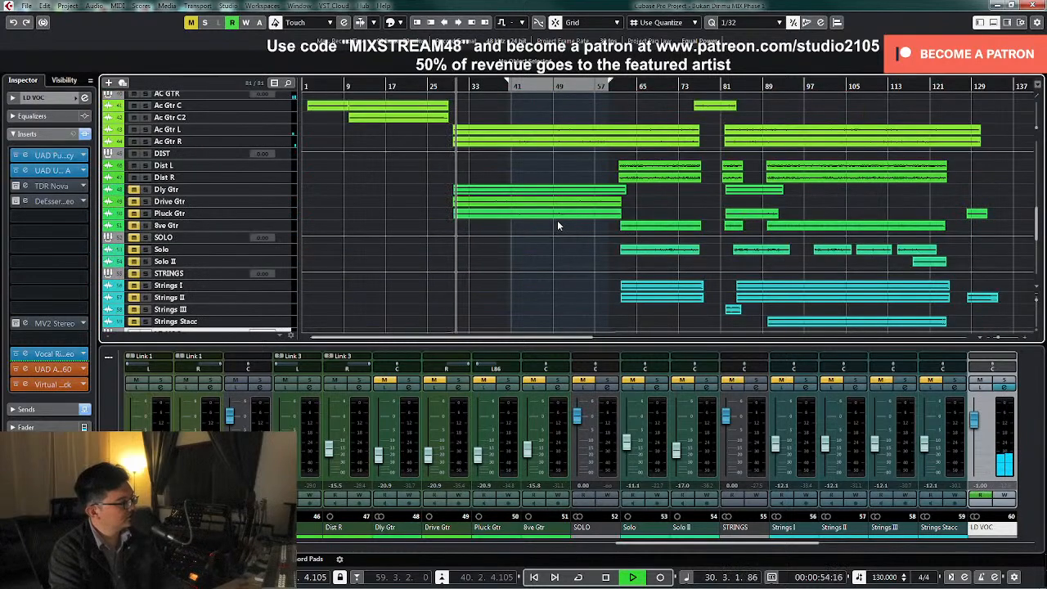
pyautogui.press('space')
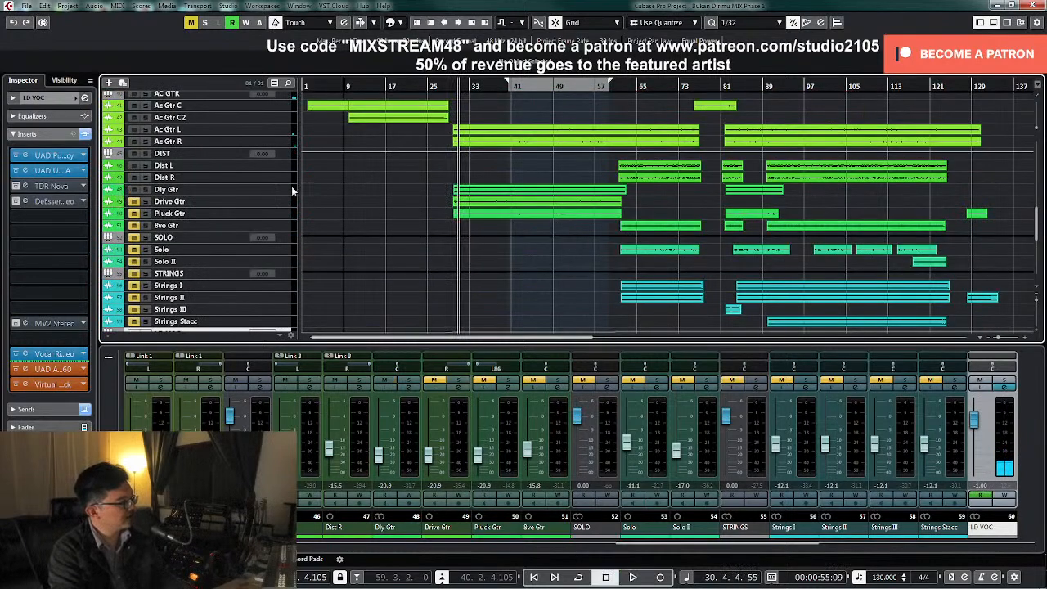
pyautogui.click(292, 189)
pyautogui.click(408, 381)
pyautogui.click(409, 389)
# In the Dly Gtr channel EQ, add a low cut at about 104 Hz and a small LMF cut near 1 kHz during playback
pyautogui.press('space')
pyautogui.moveTo(477, 396); pyautogui.dragTo(483, 374)
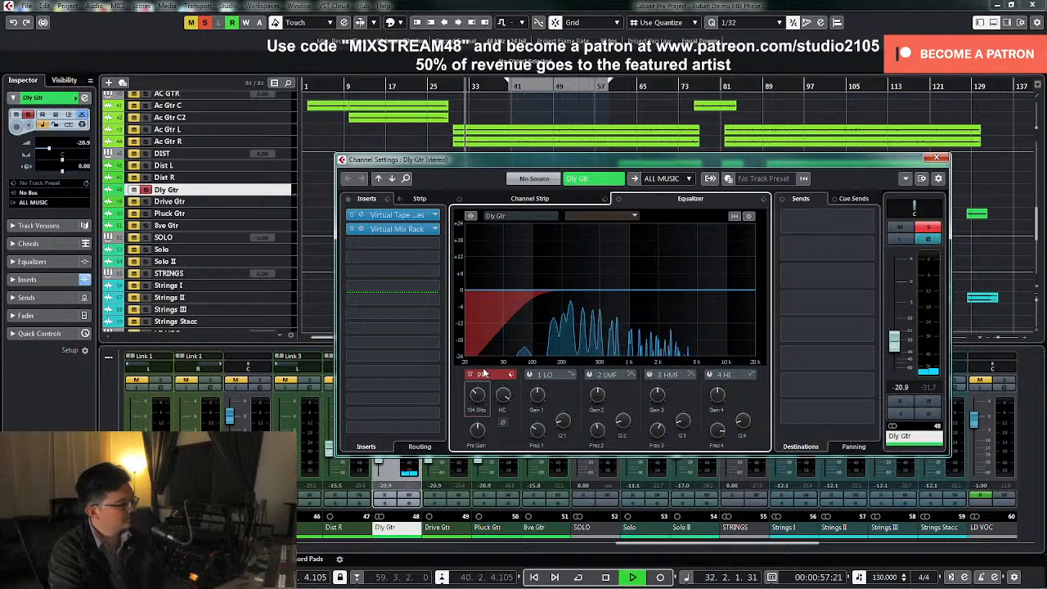
pyautogui.click(590, 375)
pyautogui.moveTo(620, 291); pyautogui.dragTo(627, 239)
pyautogui.press('space')
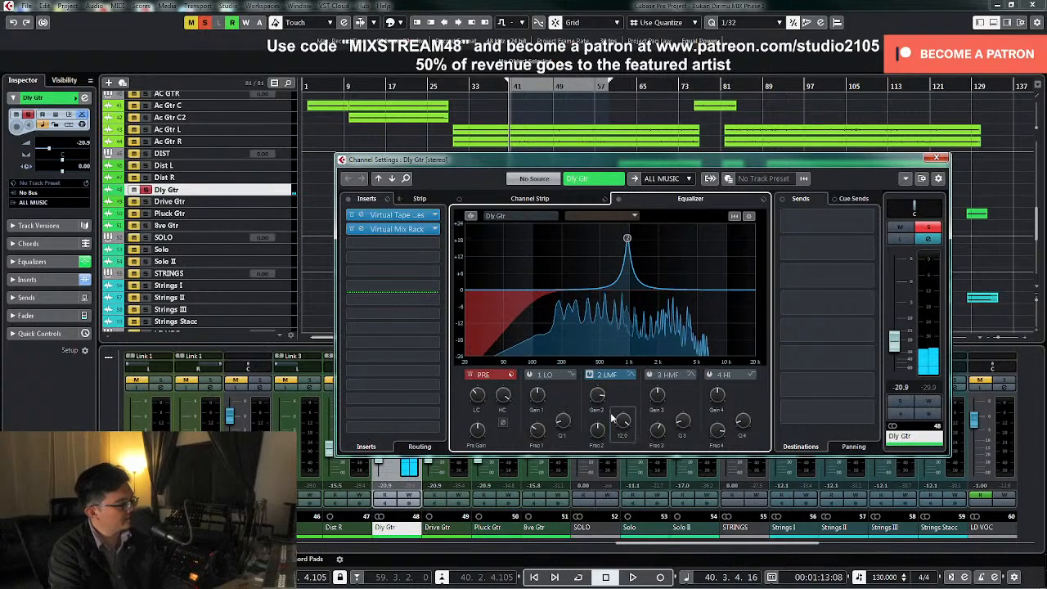
pyautogui.press('space')
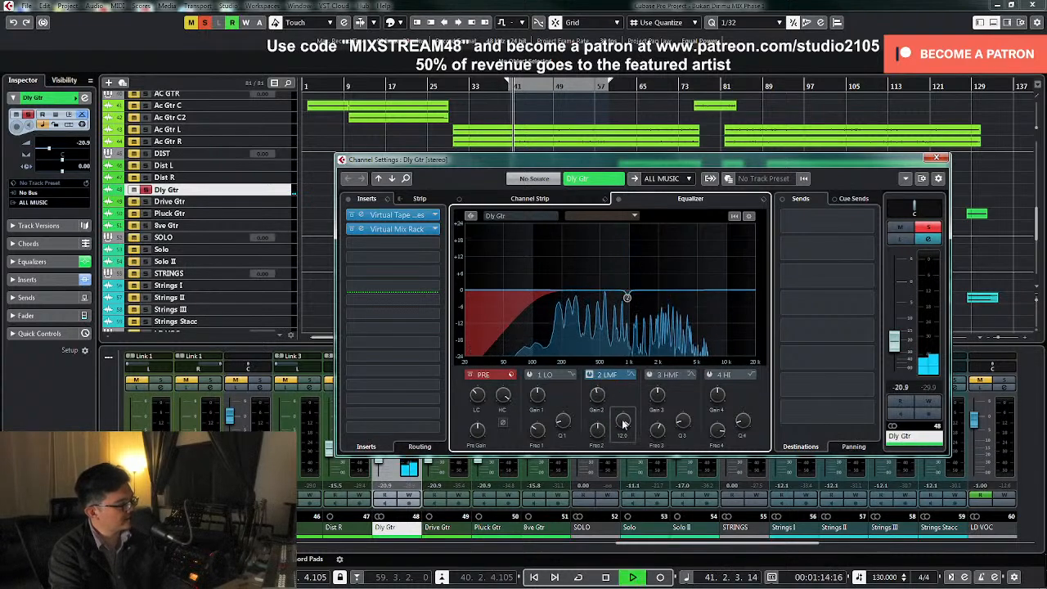
pyautogui.press('space')
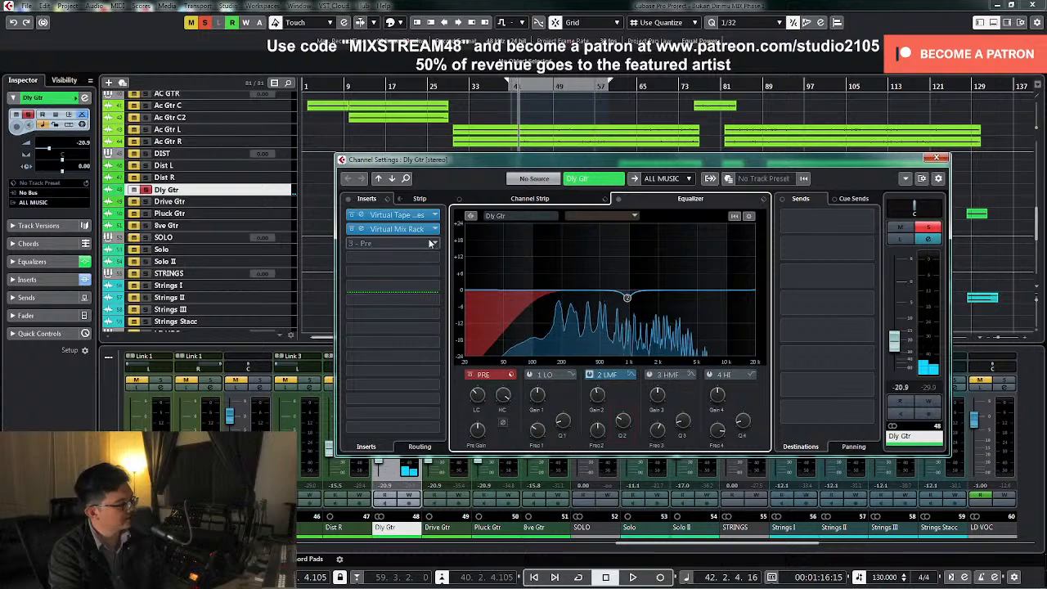
# Insert the Waves MV2 Stereo dynamics plugin in the third insert slot of Dly Gtr
pyautogui.click(432, 246)
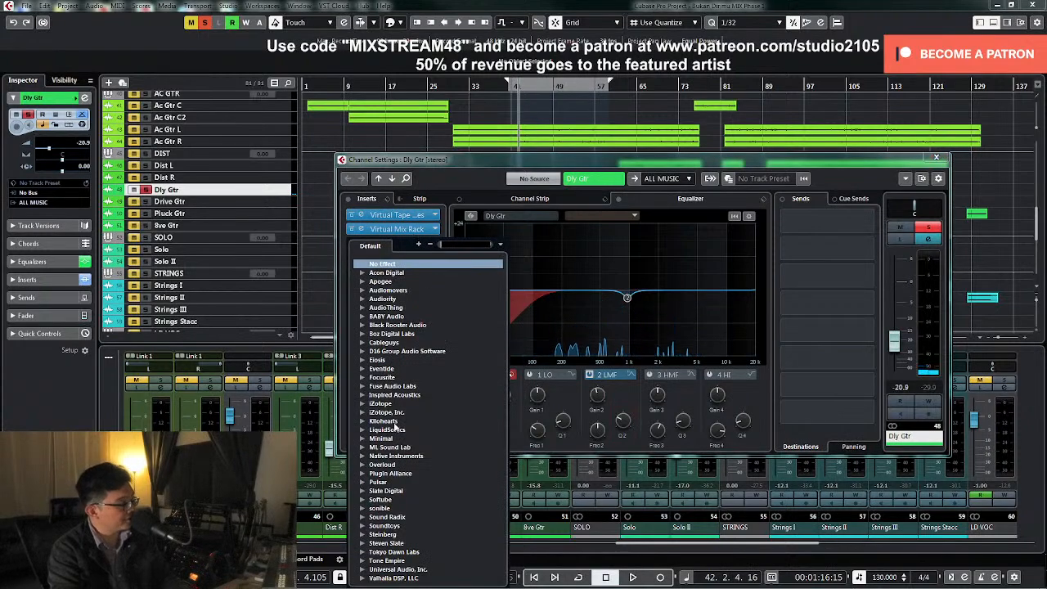
pyautogui.scroll(-2, 405, 425)
pyautogui.click(362, 566)
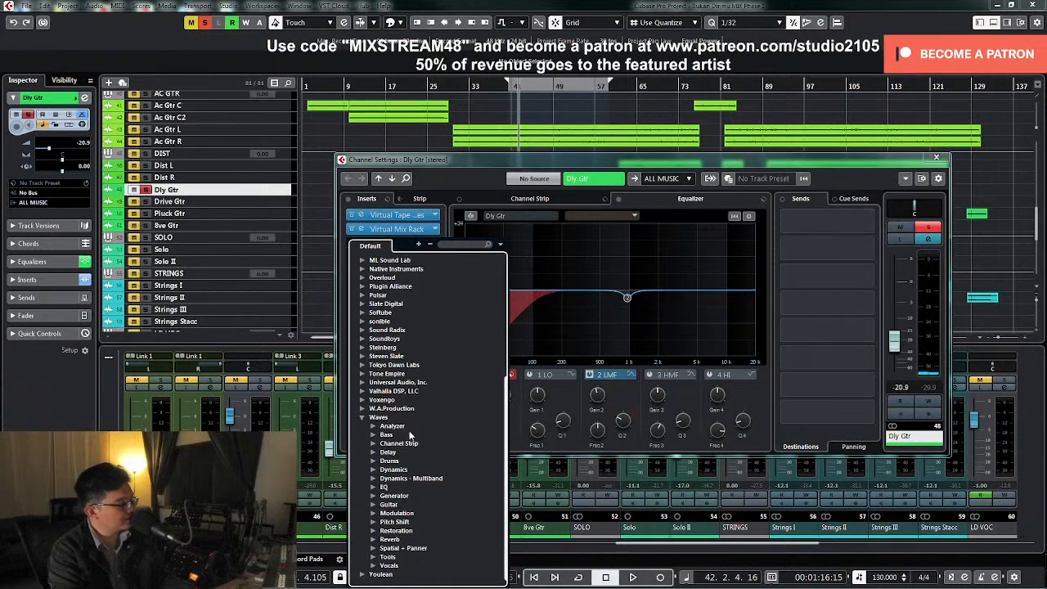
pyautogui.click(374, 471)
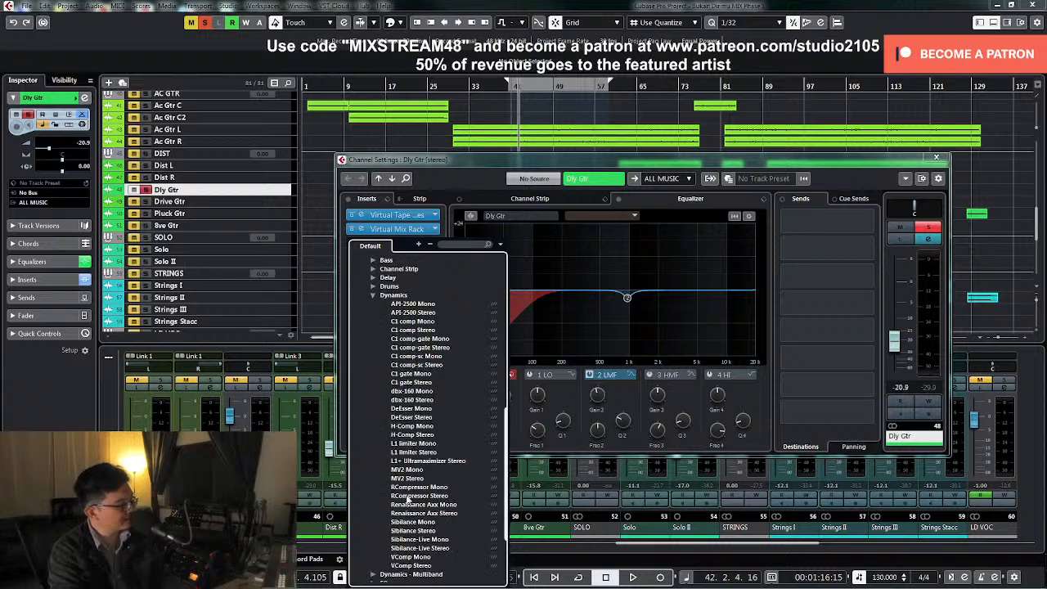
pyautogui.click(407, 478)
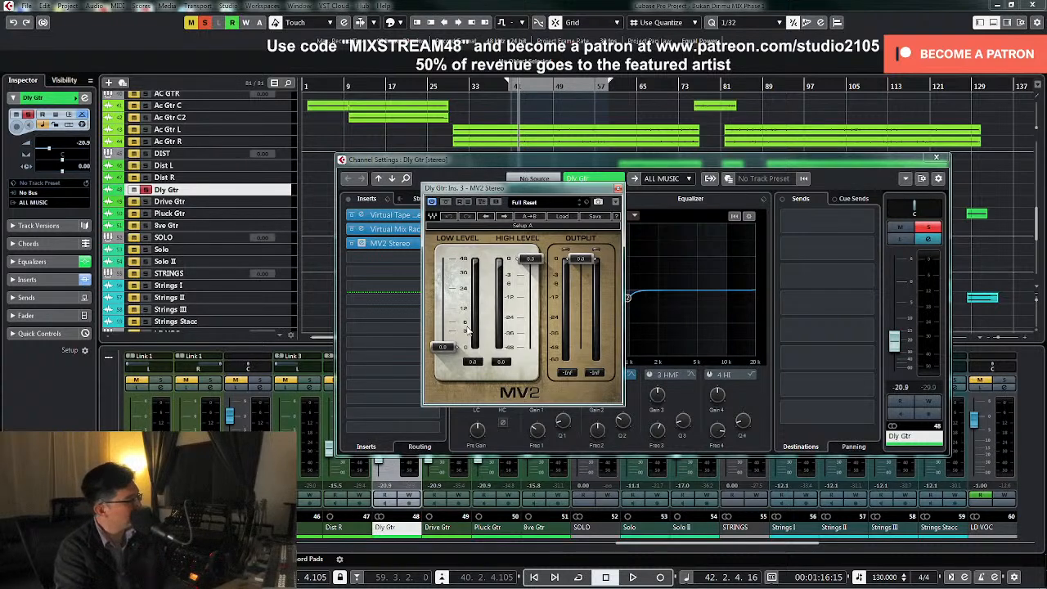
# Raise the MV2 low level on Dly Gtr to 4.5 during playback, then stop and unsolo the track
pyautogui.press('space')
pyautogui.moveTo(442, 347); pyautogui.dragTo(442, 325)
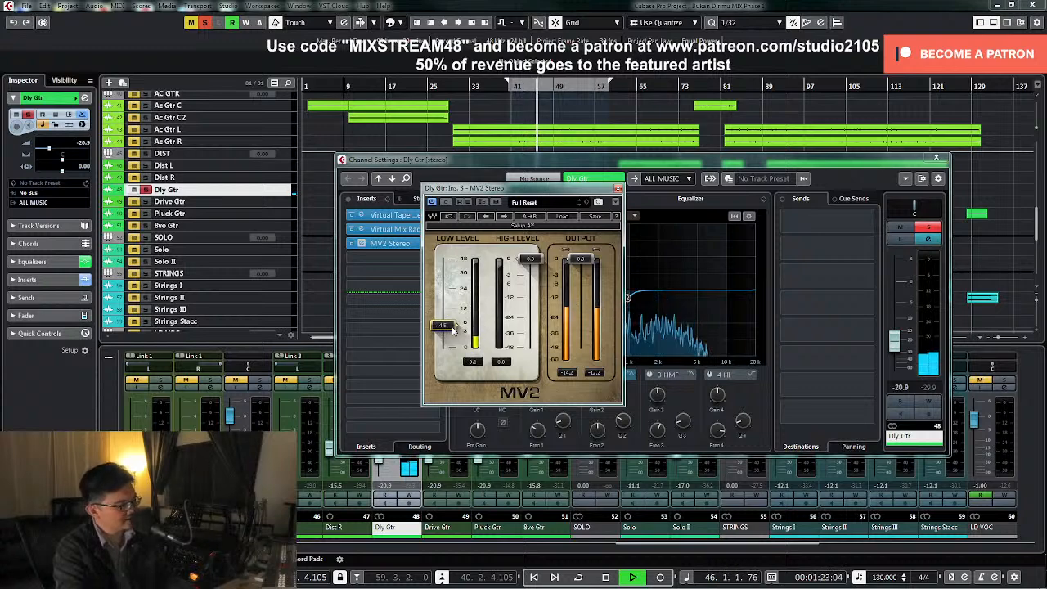
pyautogui.press('space')
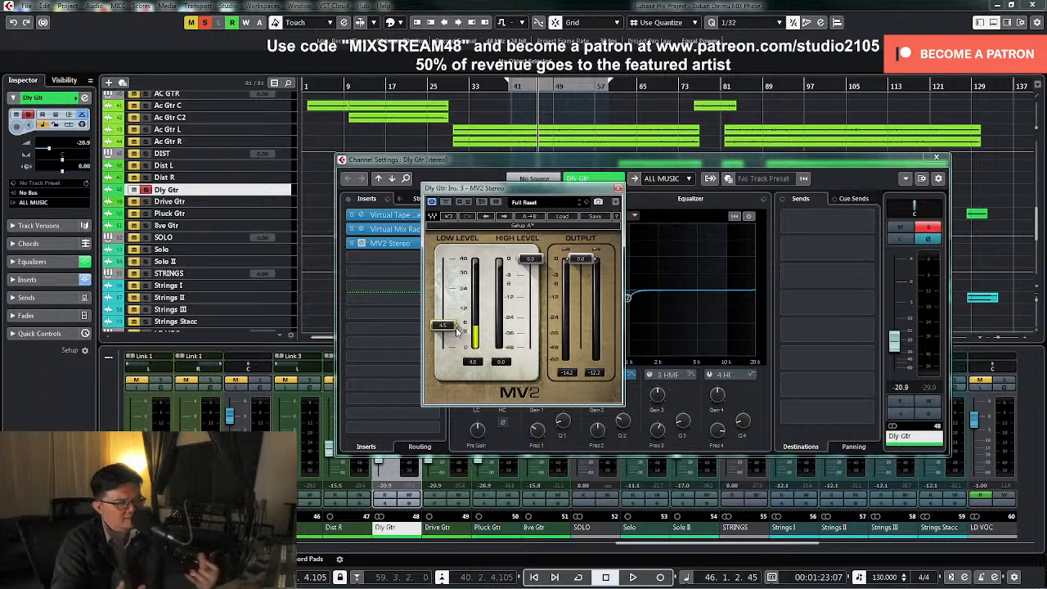
pyautogui.click(928, 228)
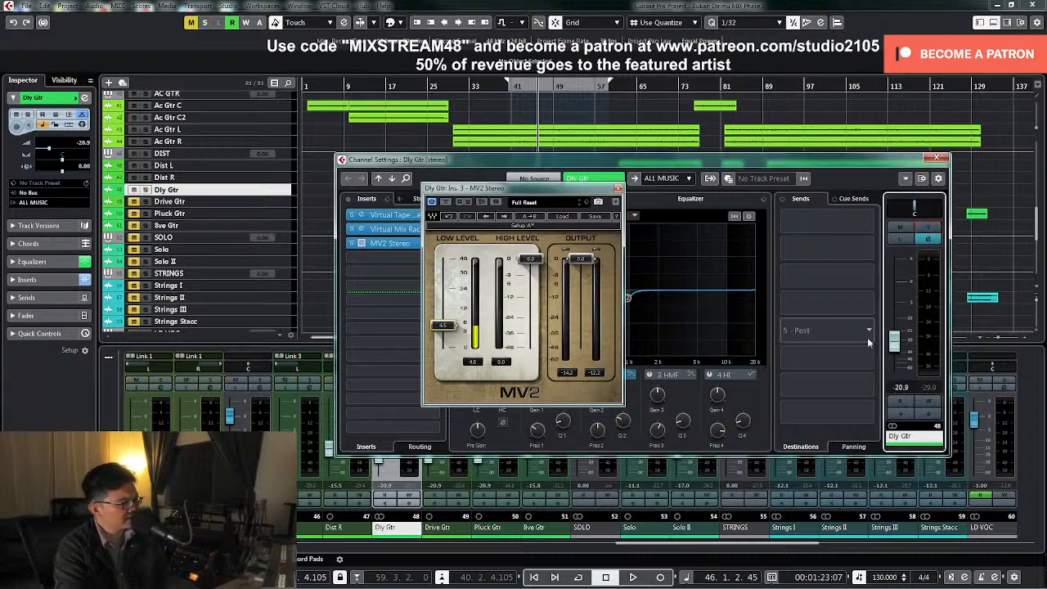
# Raise the Dly Gtr level to -15.5 dB during playback, close its plugin and channel windows, and stop playback
pyautogui.moveTo(894, 351); pyautogui.dragTo(895, 351)
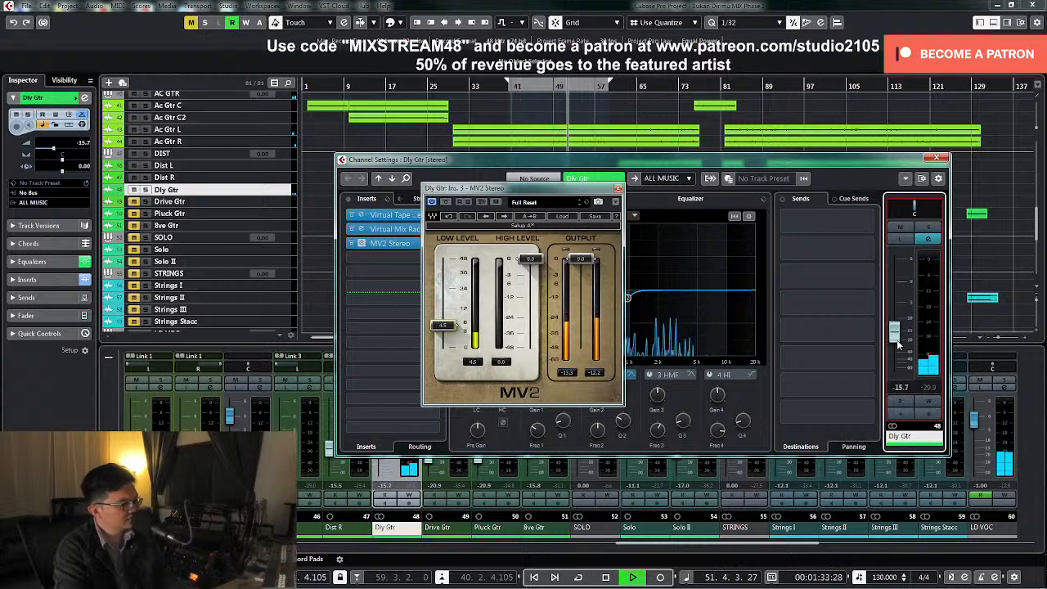
pyautogui.doubleClick(902, 388)
pyautogui.write('-')
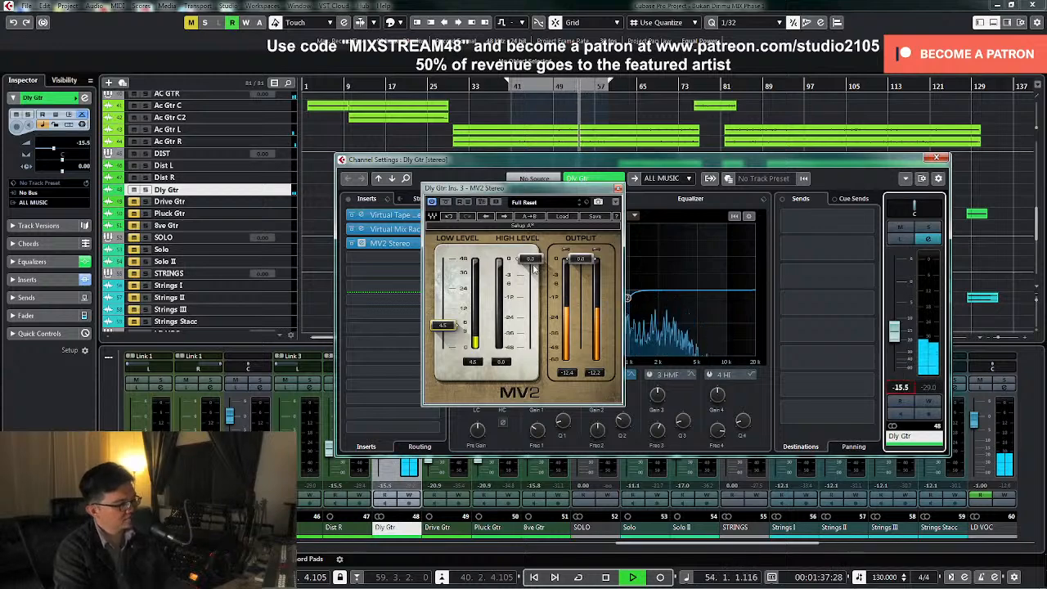
pyautogui.click(618, 189)
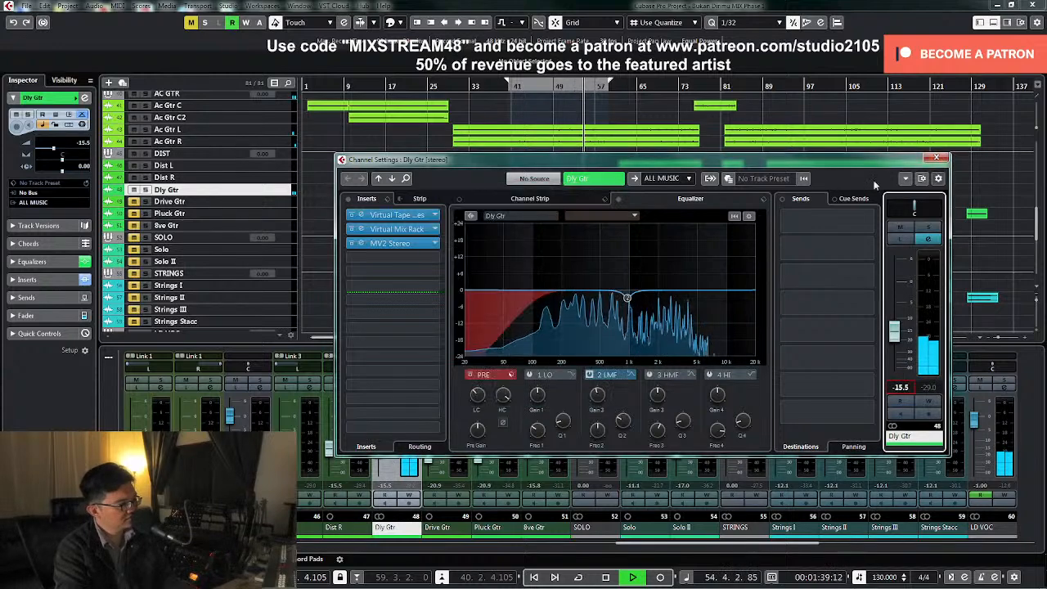
pyautogui.click(936, 158)
pyautogui.press('space')
# Find the Snare channel in the mixer, check it muted and unmuted during playback, and lower its fader to -10.5 dB
pyautogui.click(390, 544)
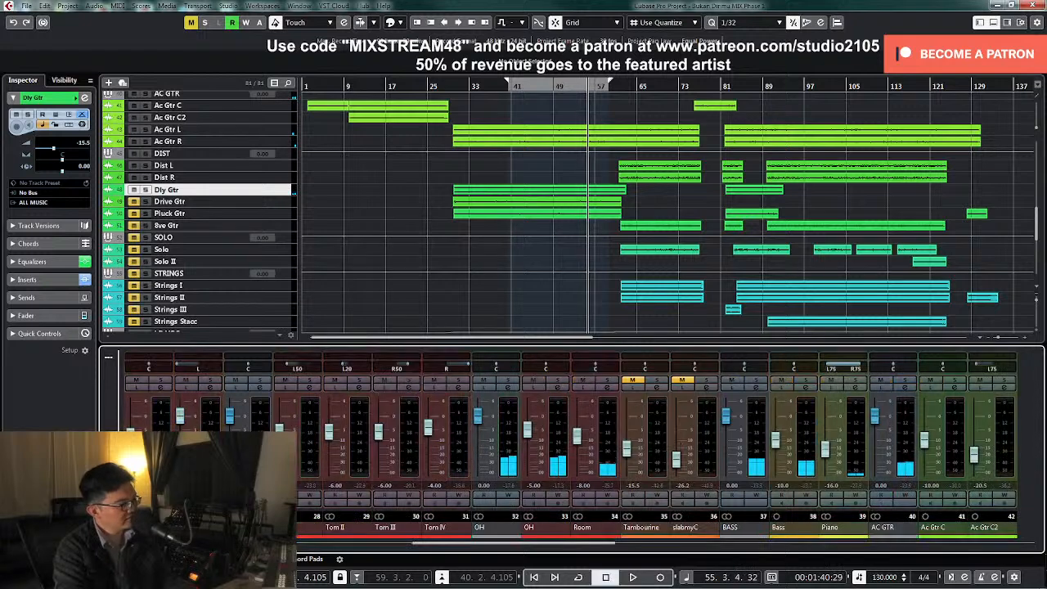
pyautogui.moveTo(415, 548); pyautogui.dragTo(296, 548)
pyautogui.press('space')
pyautogui.click(628, 382)
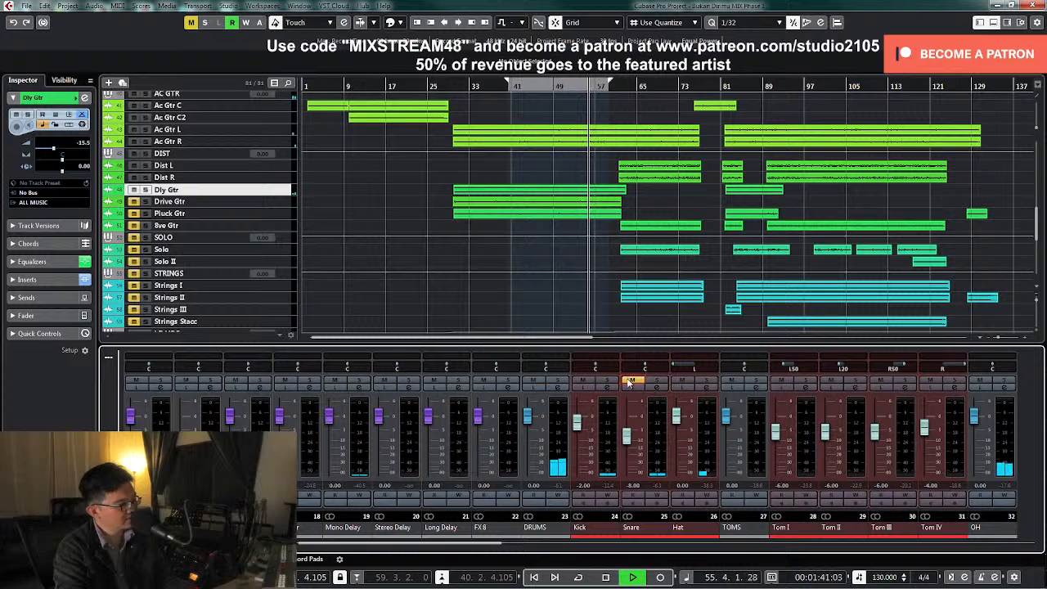
pyautogui.click(630, 382)
pyautogui.moveTo(627, 436); pyautogui.dragTo(628, 444)
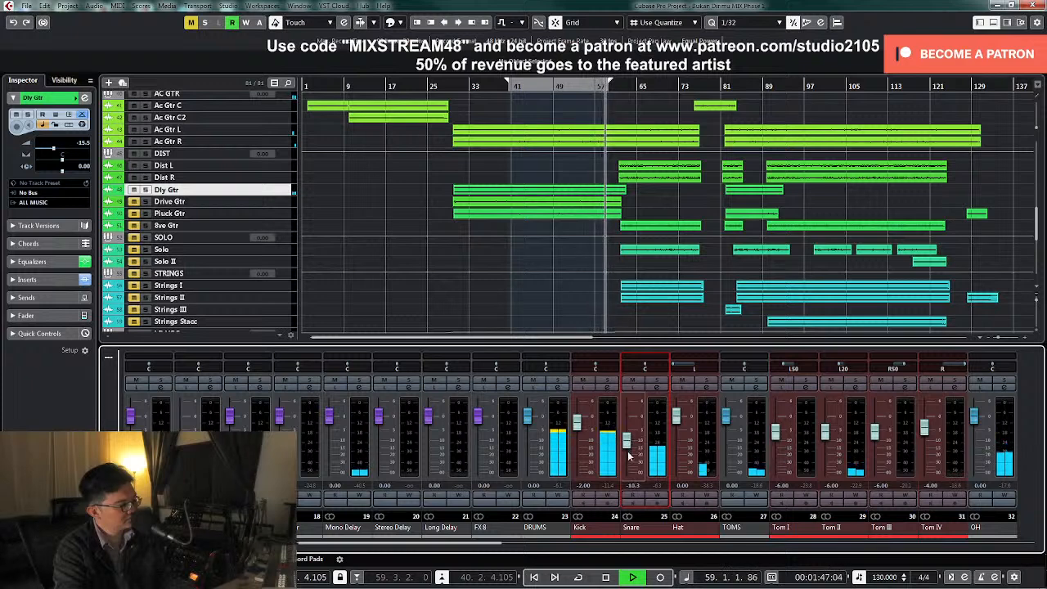
pyautogui.press('space')
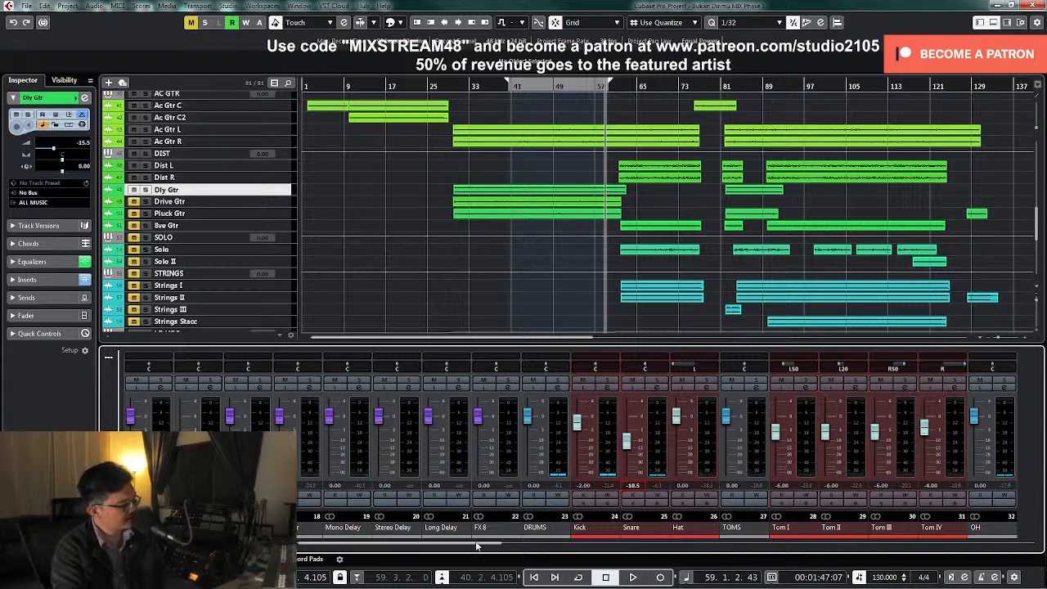
# Move the playhead to bar 30, unmute and solo the Drive Gtr track, and open its channel settings
pyautogui.moveTo(476, 546); pyautogui.dragTo(632, 555)
pyautogui.click(730, 545)
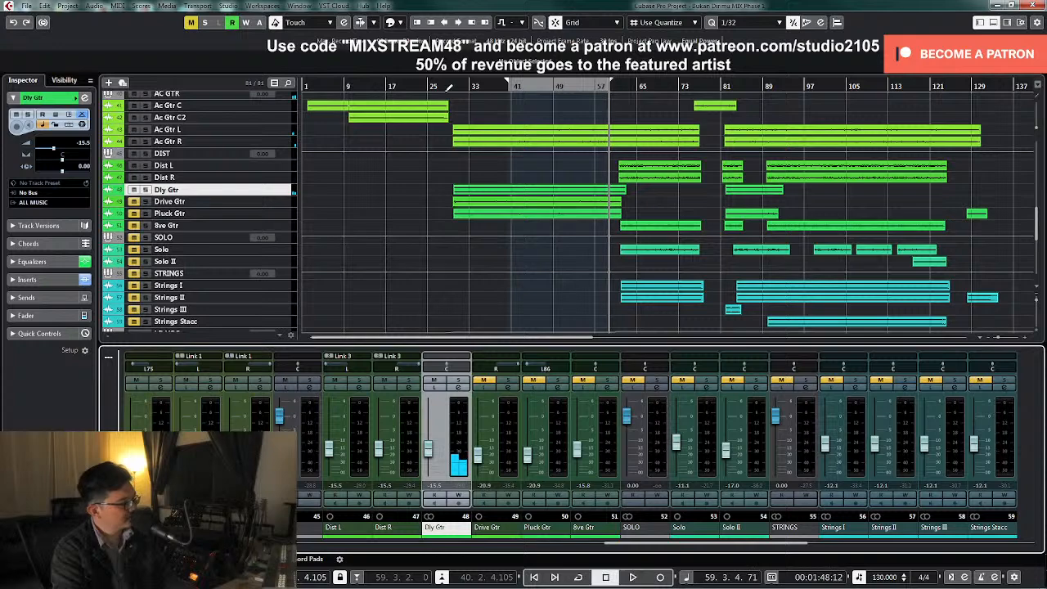
pyautogui.click(454, 87)
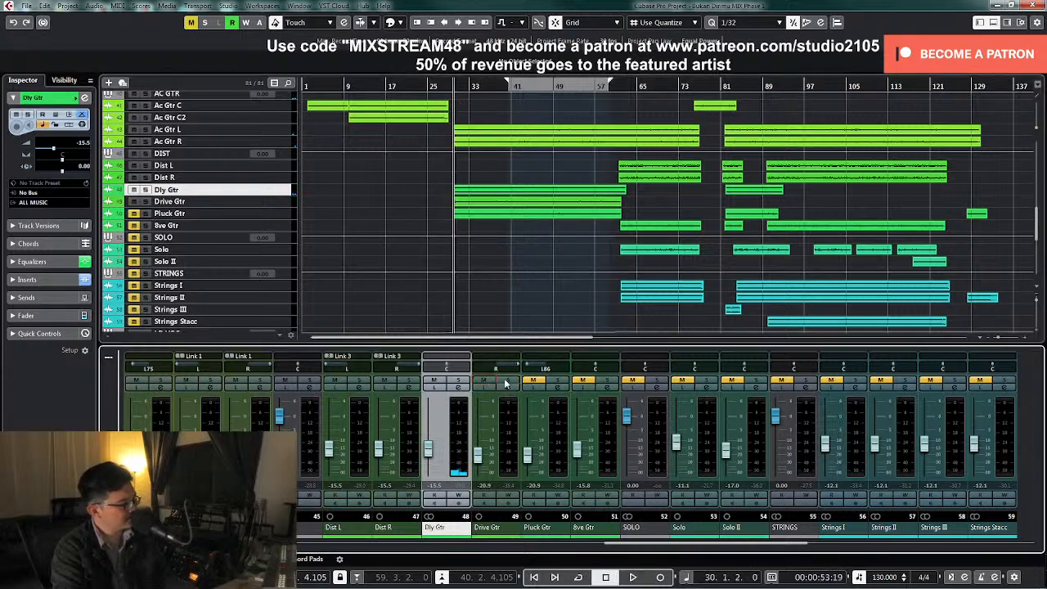
pyautogui.click(508, 382)
pyautogui.click(508, 388)
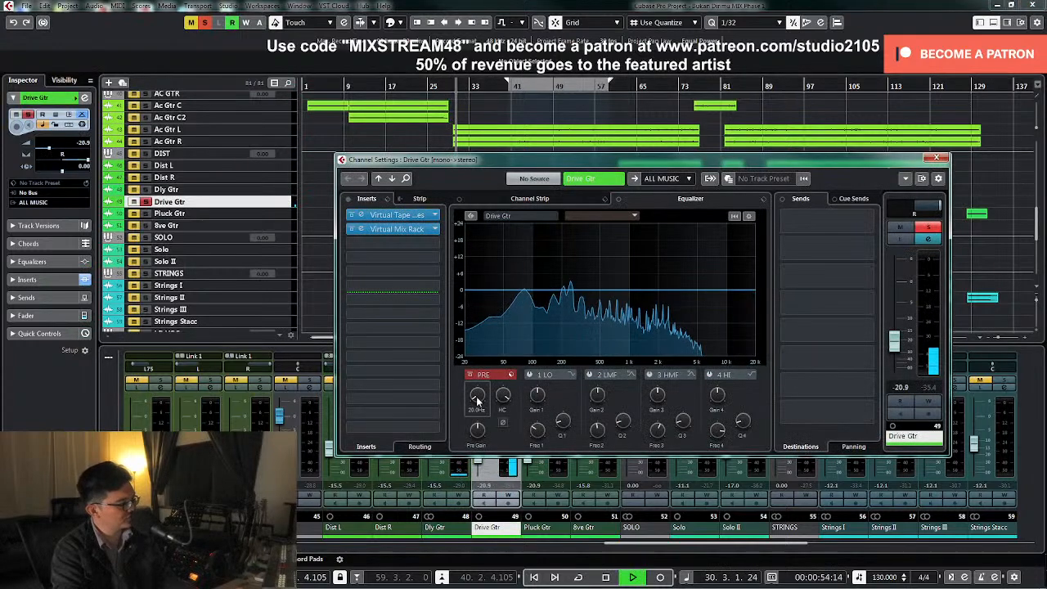
# Add a low cut at about 173 Hz in the Drive Gtr channel EQ during playback, then stop
pyautogui.moveTo(481, 369); pyautogui.dragTo(481, 366)
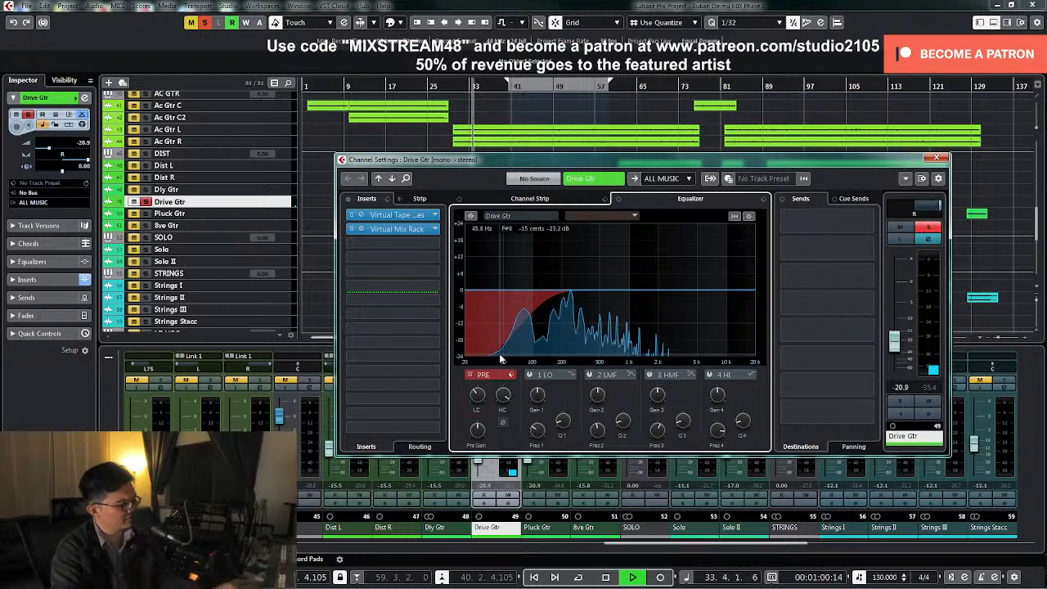
pyautogui.moveTo(484, 389)
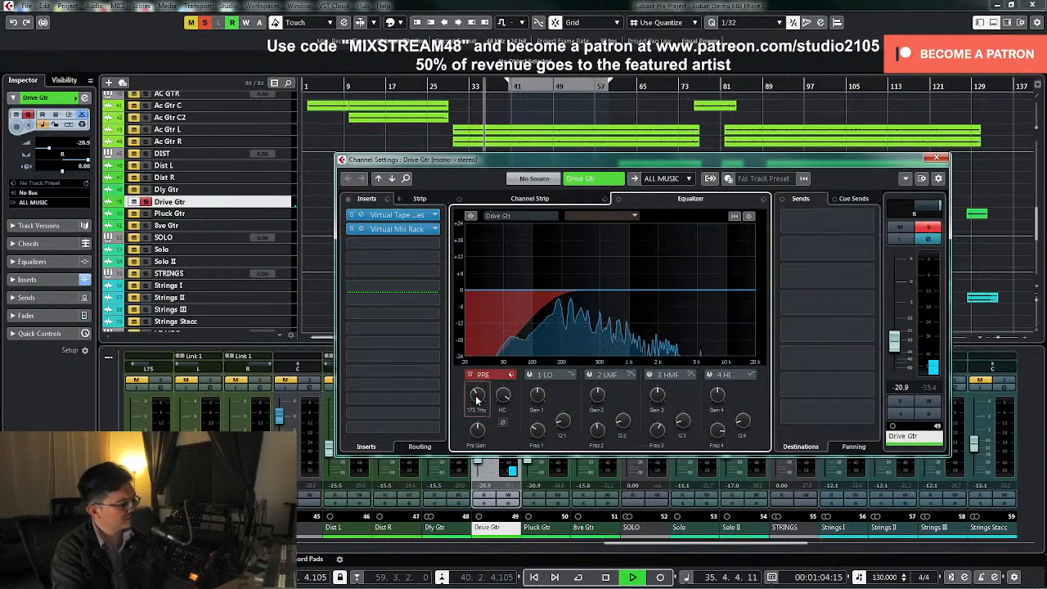
pyautogui.press('space')
# Insert Waves MV2 Mono in the third insert slot of Drive Gtr and raise its low level to 7.0 during playback
pyautogui.click(437, 259)
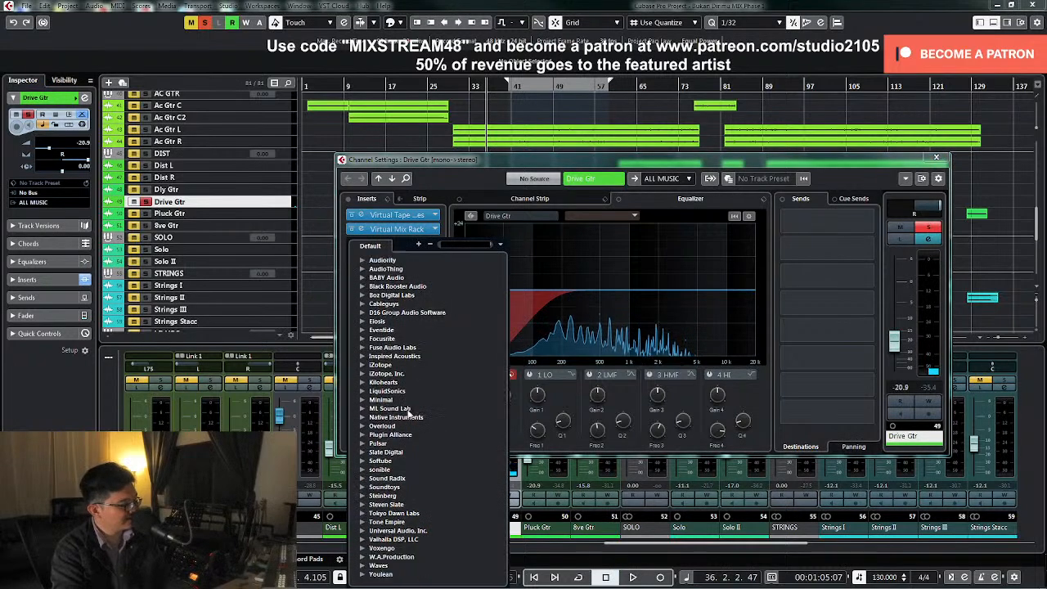
pyautogui.click(362, 565)
pyautogui.click(375, 472)
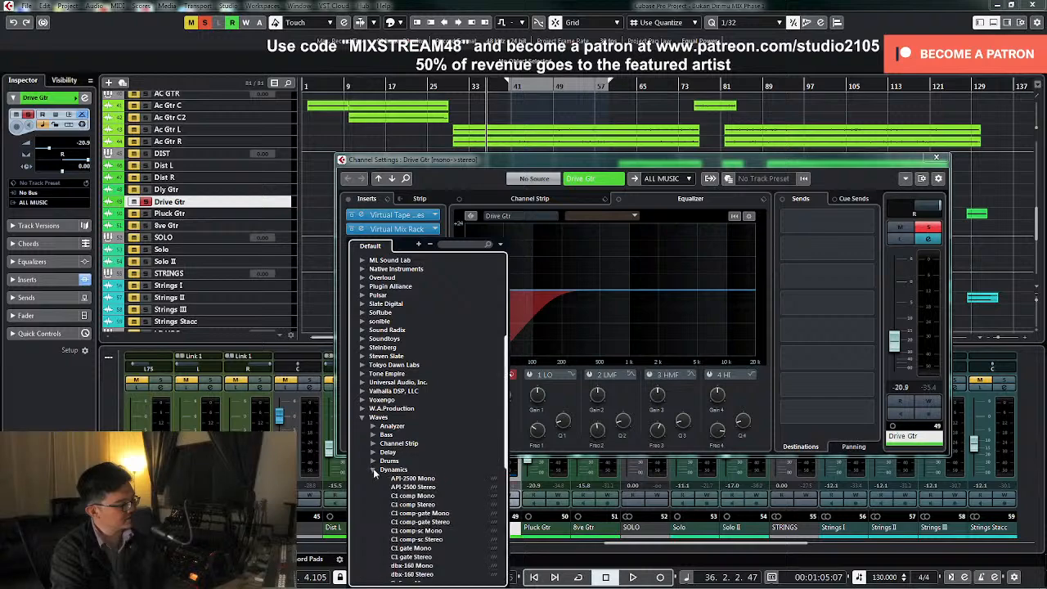
pyautogui.click(409, 470)
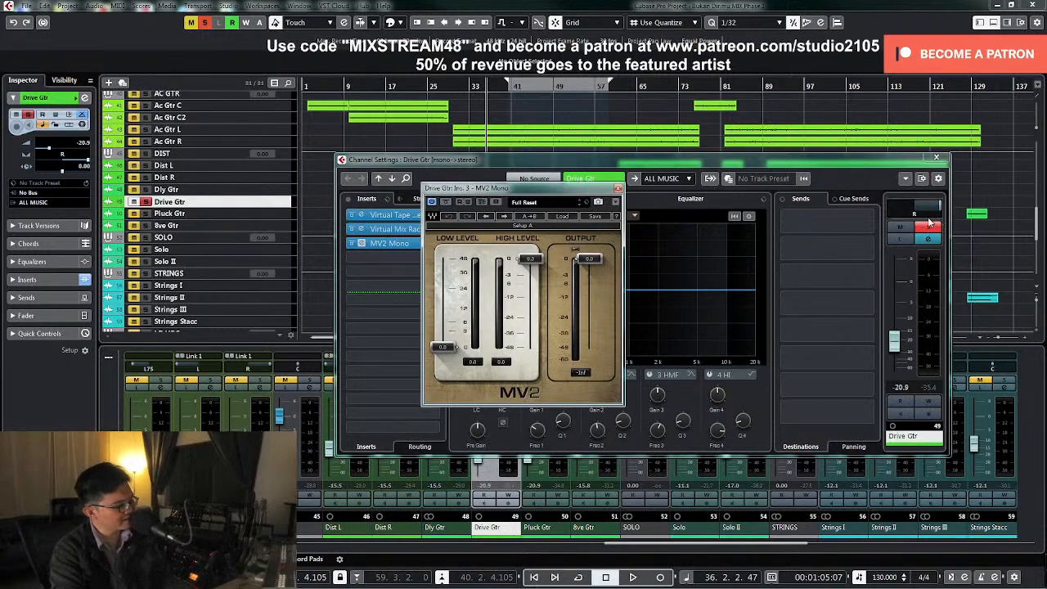
pyautogui.press('space')
pyautogui.moveTo(443, 346); pyautogui.dragTo(442, 317)
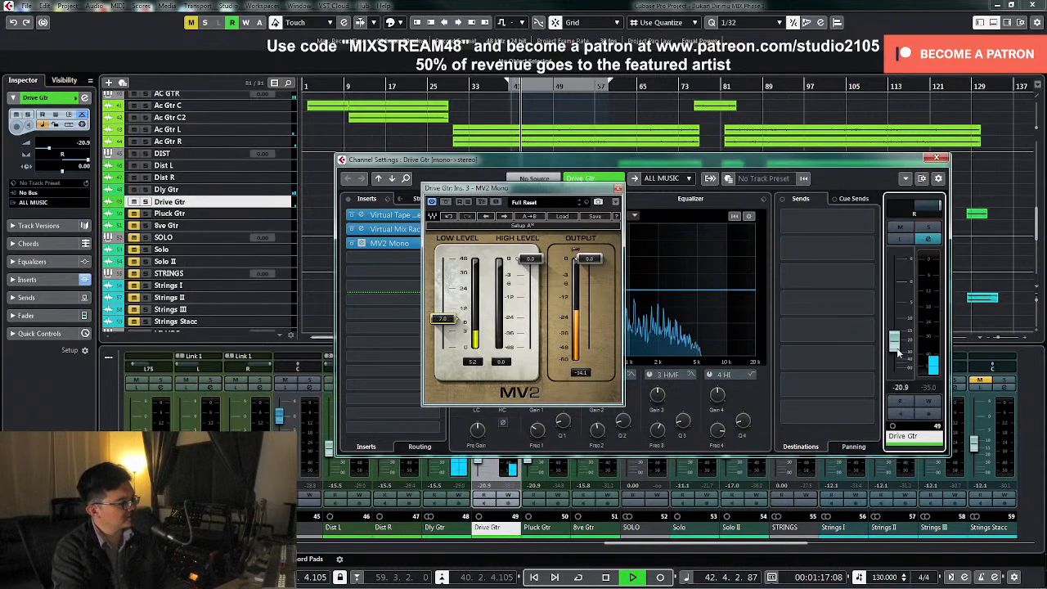
# Raise the Drive Gtr fader to -15.2 dB in the full mix and close its channel and plugin windows
pyautogui.moveTo(894, 352); pyautogui.dragTo(896, 349)
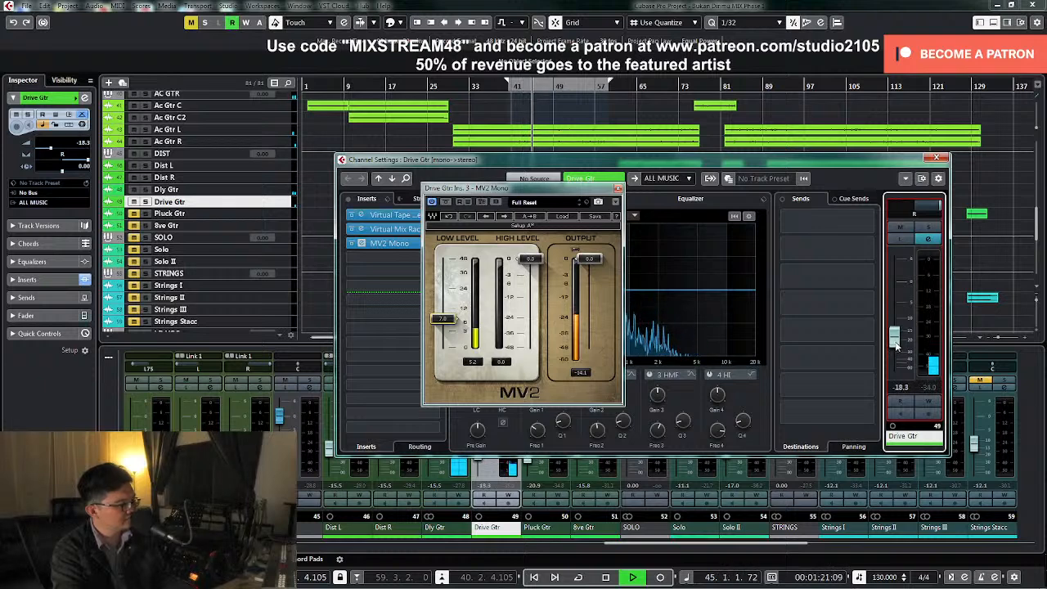
pyautogui.moveTo(896, 348); pyautogui.dragTo(898, 341)
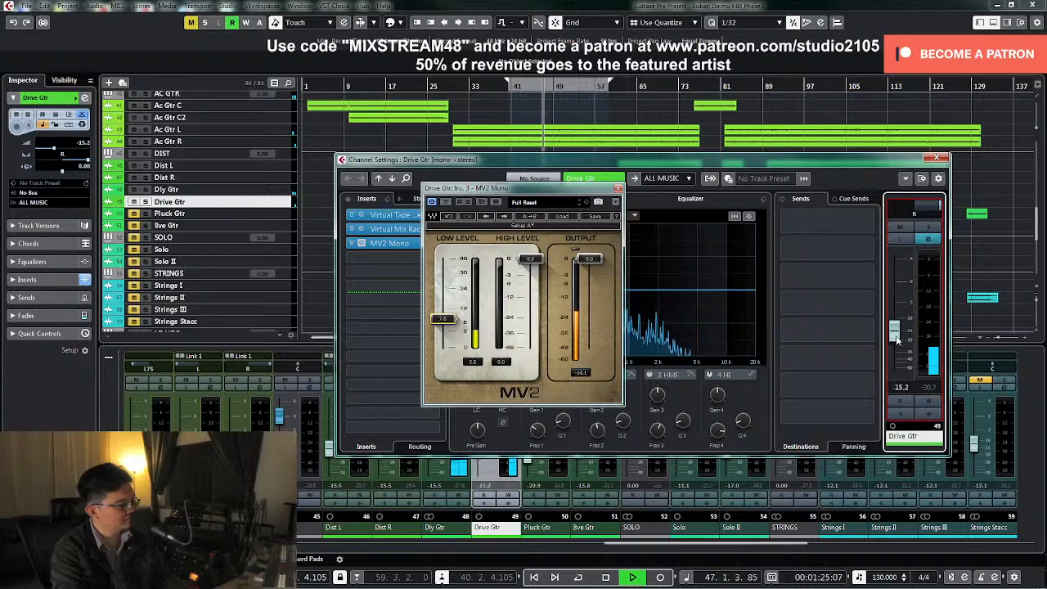
pyautogui.click(938, 158)
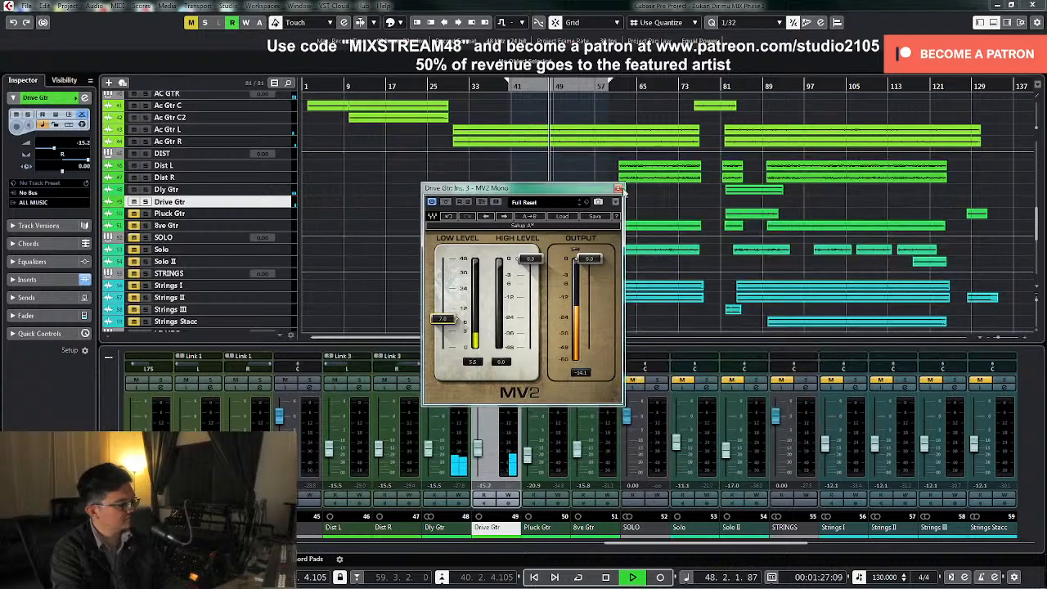
pyautogui.click(618, 188)
# Lower the Dly Gtr level to -17 dB and stop playback
pyautogui.moveTo(431, 457); pyautogui.dragTo(433, 460)
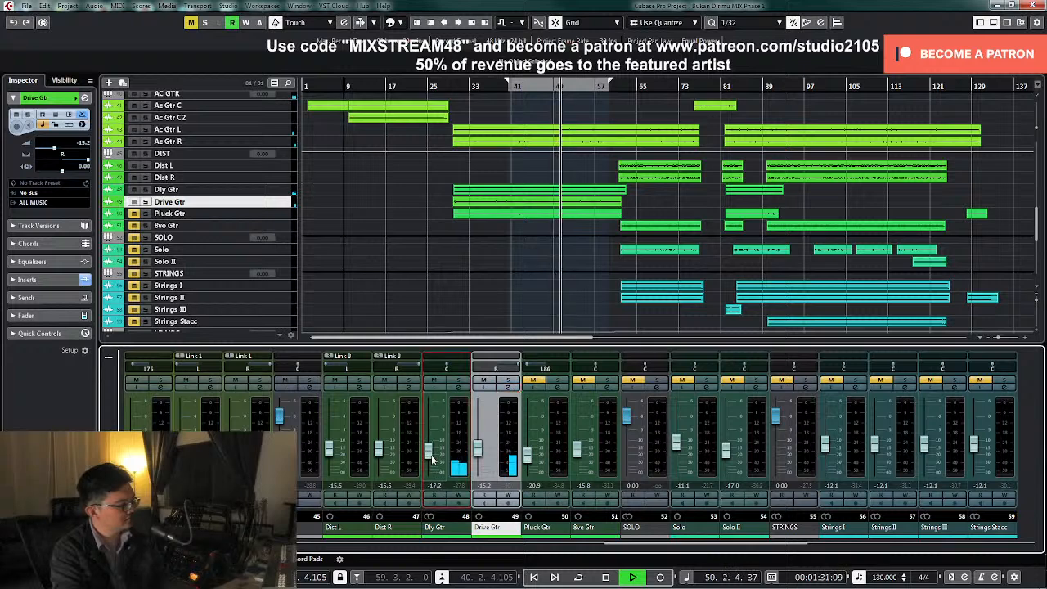
pyautogui.press('space')
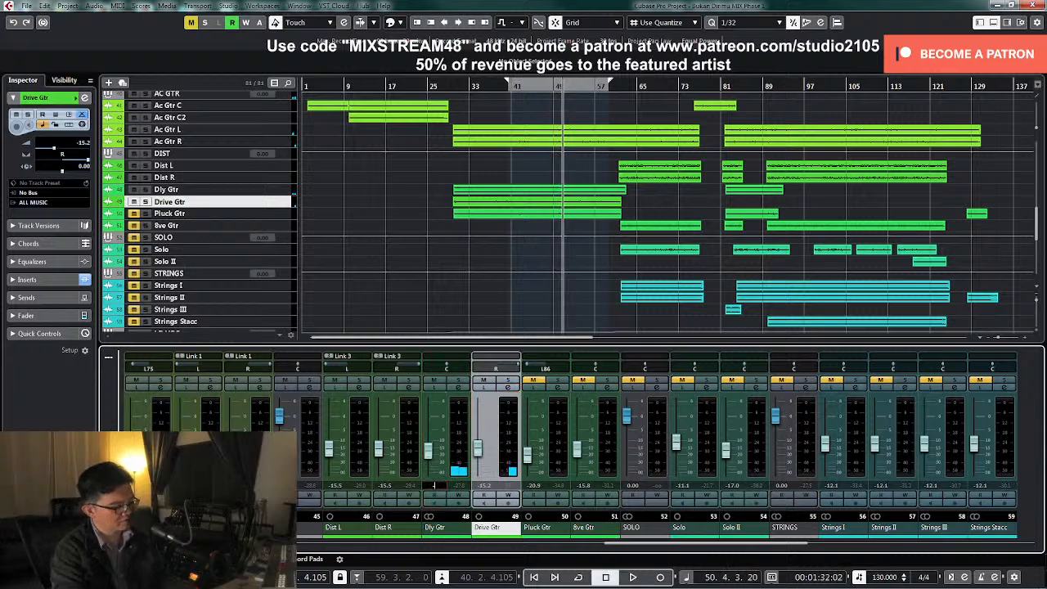
pyautogui.write('-17')
pyautogui.press('Return')
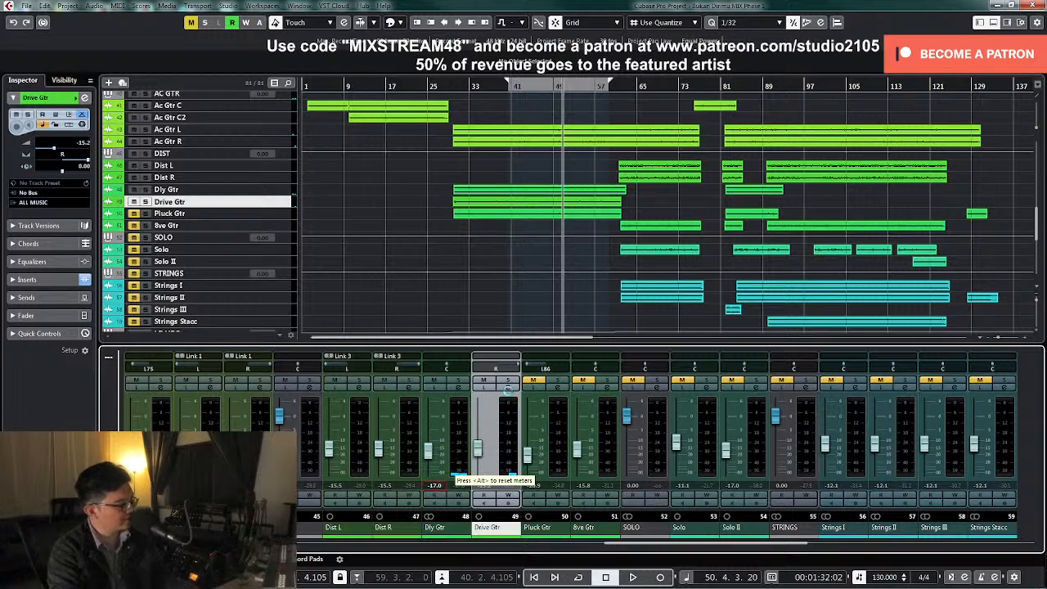
# Insert the Soundtoys LittlePlate reverb in the fourth insert slot of Drive Gtr
pyautogui.click(506, 389)
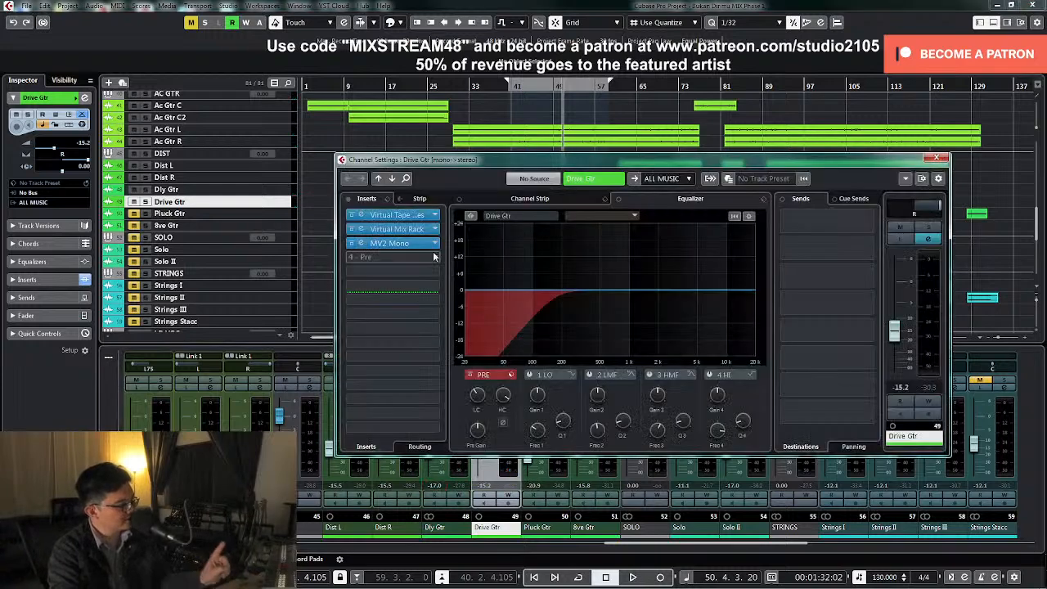
pyautogui.click(433, 260)
pyautogui.scroll(-5, 381, 463)
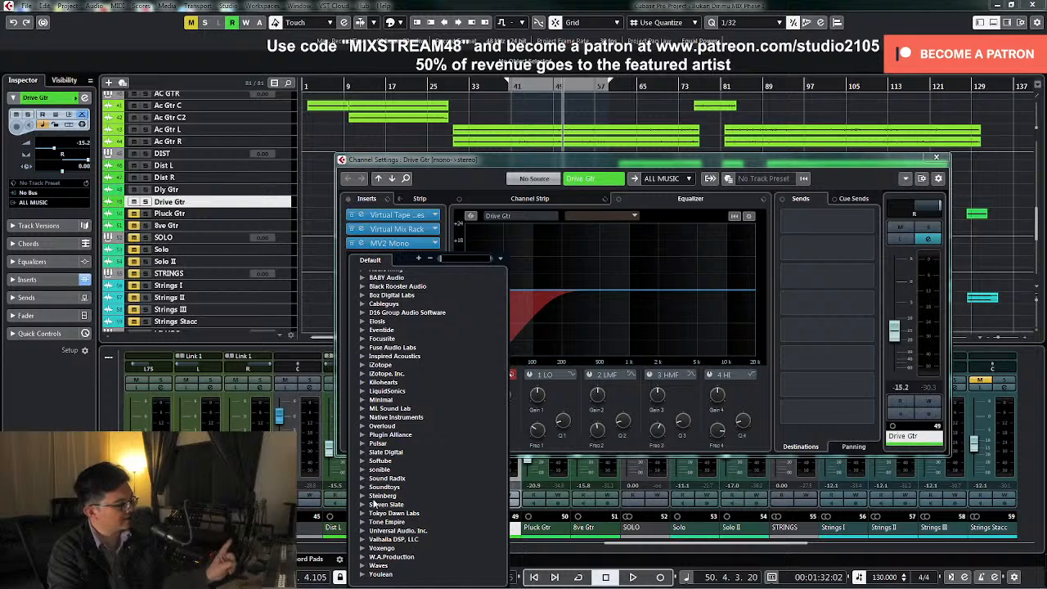
pyautogui.click(363, 488)
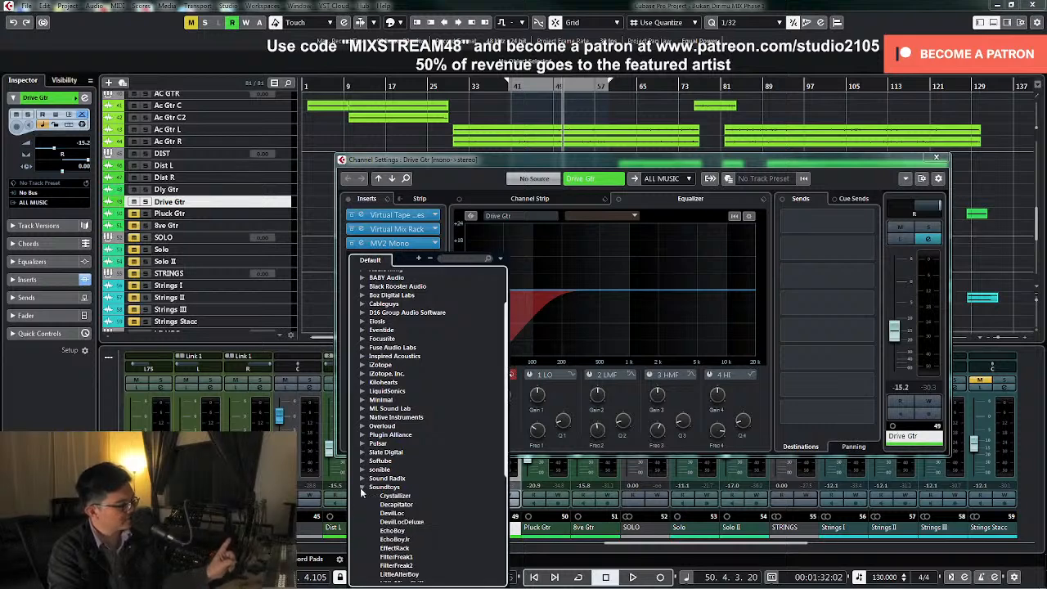
pyautogui.scroll(-3, 413, 505)
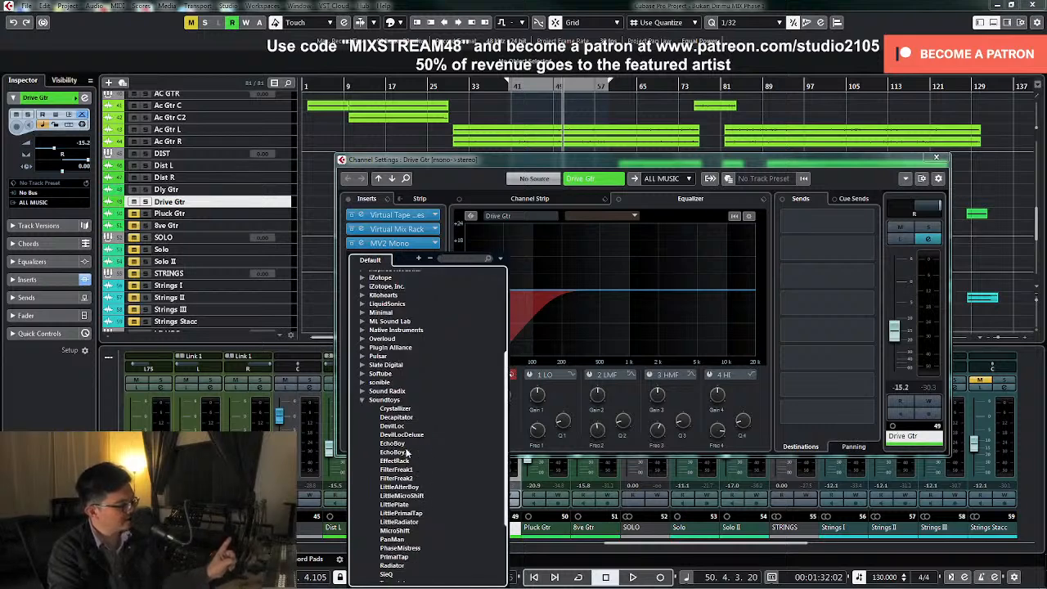
pyautogui.scroll(-3, 407, 453)
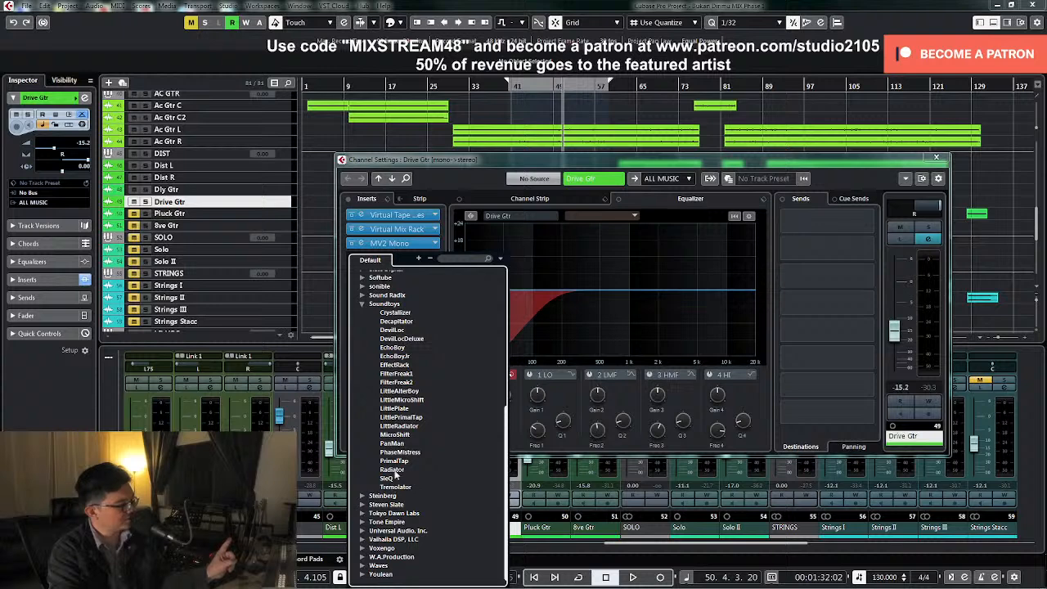
pyautogui.click(396, 408)
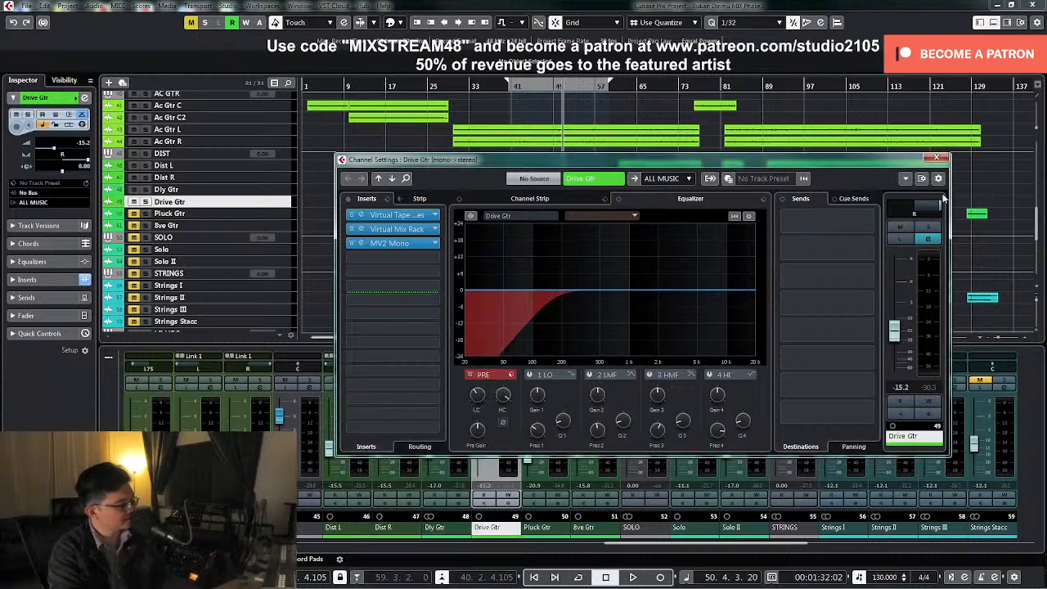
# With Drive Gtr soloed, reduce LittlePlate's mix, raise its low cut and enable modulation, then unsolo and close the windows
pyautogui.click(926, 229)
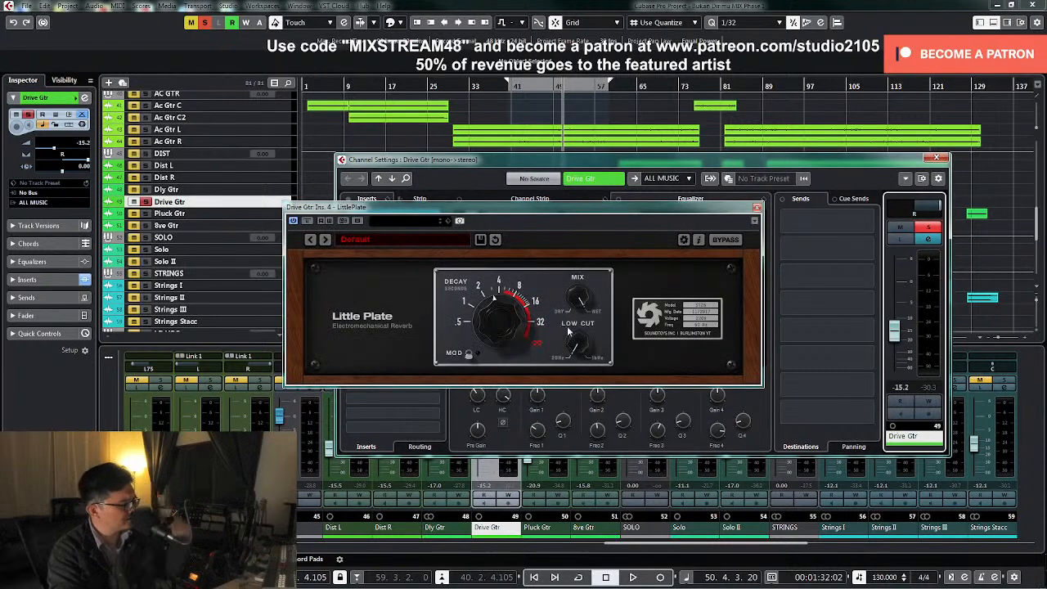
pyautogui.moveTo(588, 290); pyautogui.dragTo(552, 403)
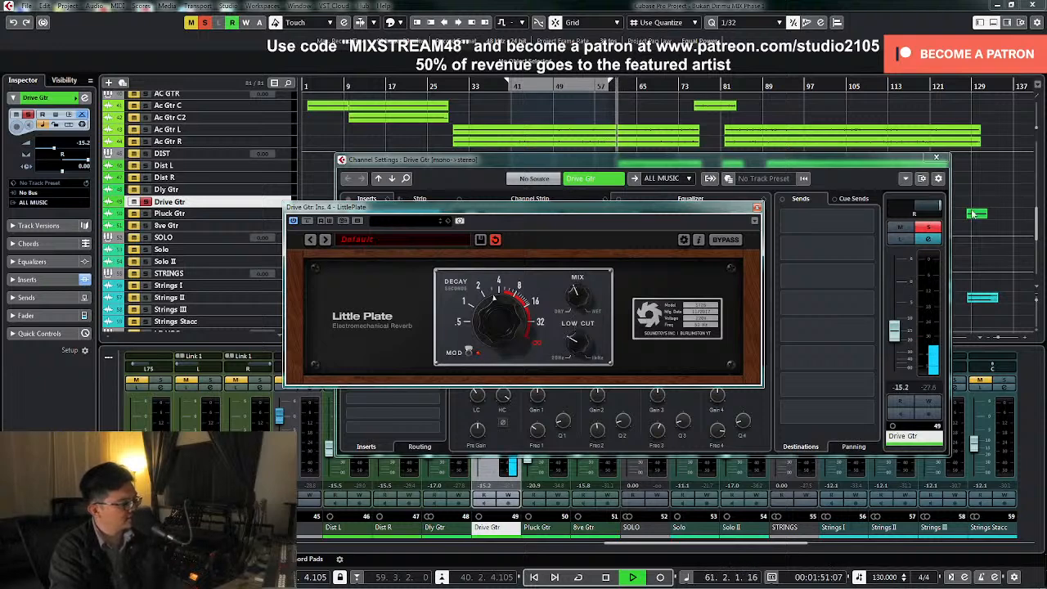
pyautogui.click(929, 228)
pyautogui.click(756, 208)
pyautogui.click(937, 158)
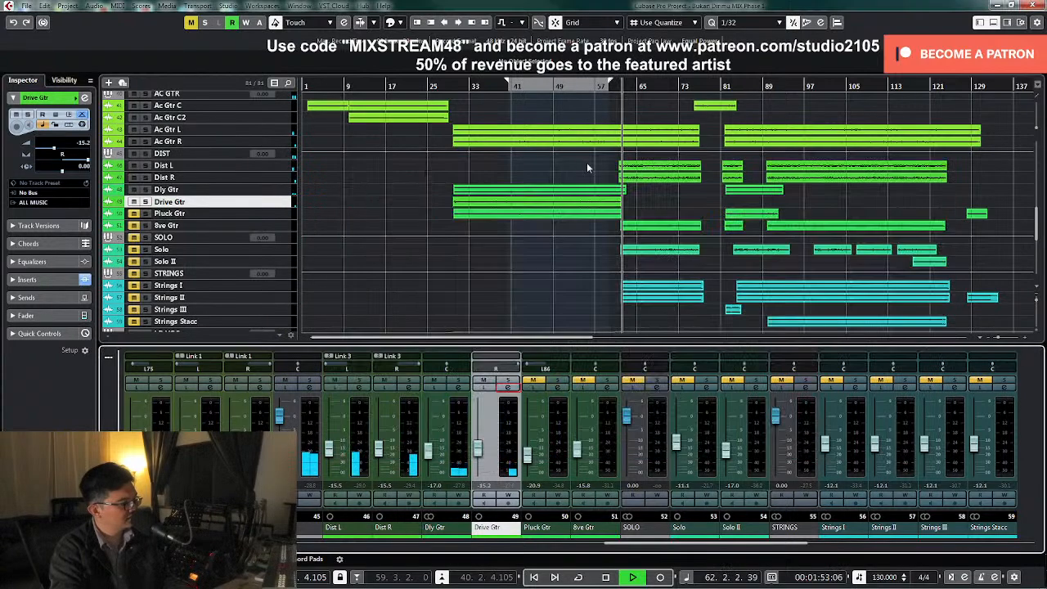
# Replay the mix from bar 30 and set the Drive Gtr level to -15.5 dB, then stop playback
pyautogui.press('space')
pyautogui.click(449, 86)
pyautogui.press('space')
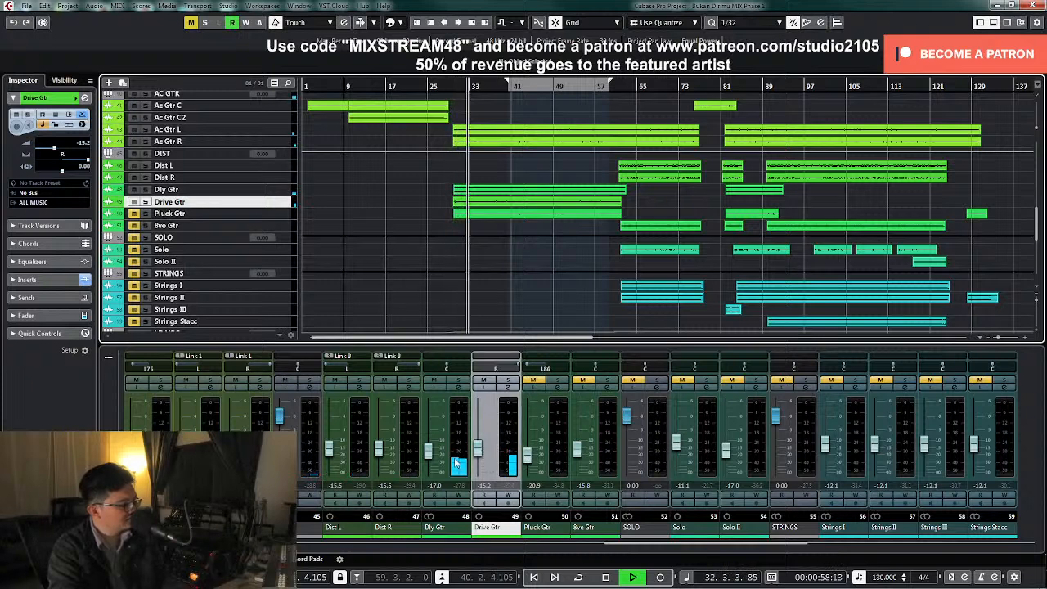
pyautogui.click(480, 455)
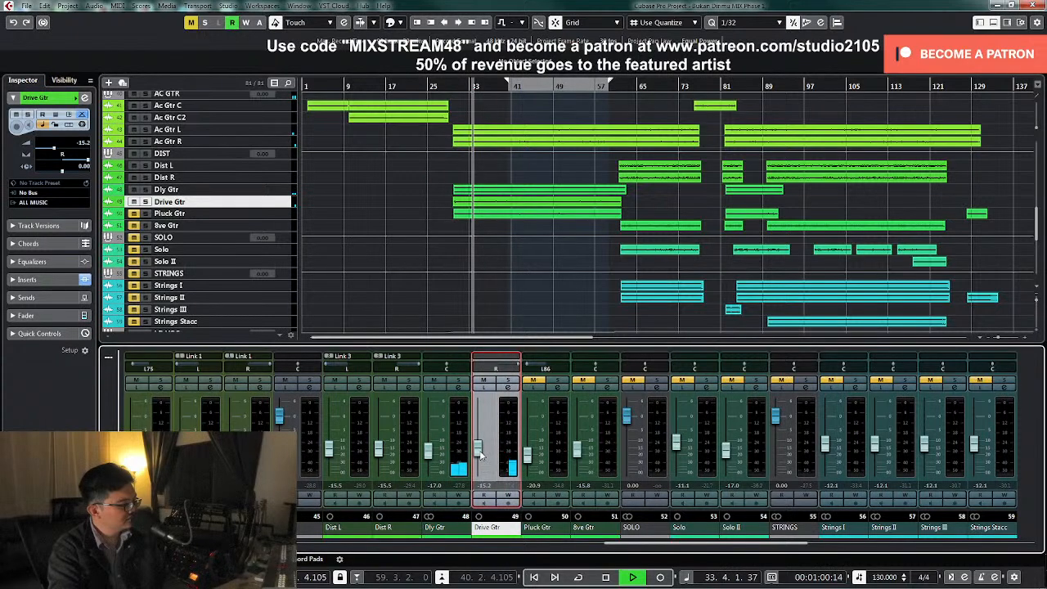
pyautogui.write('-15.5')
pyautogui.press('Return')
pyautogui.press('space')
# Unmute and solo Pluck Gtr, open its channel settings, and add a low cut in its EQ during playback
pyautogui.click(559, 390)
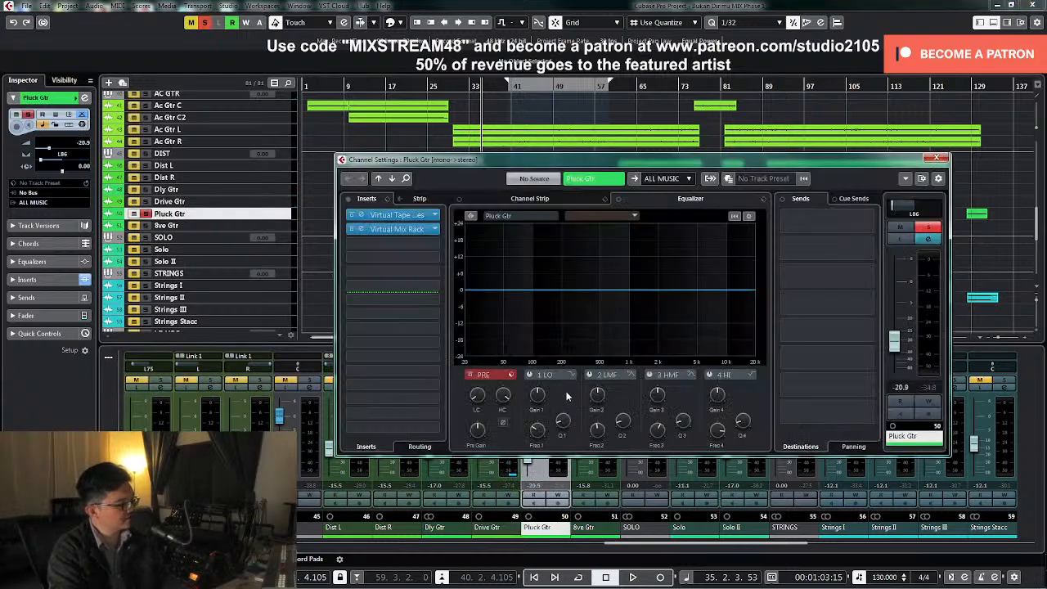
pyautogui.press('space')
pyautogui.moveTo(476, 397); pyautogui.dragTo(484, 367)
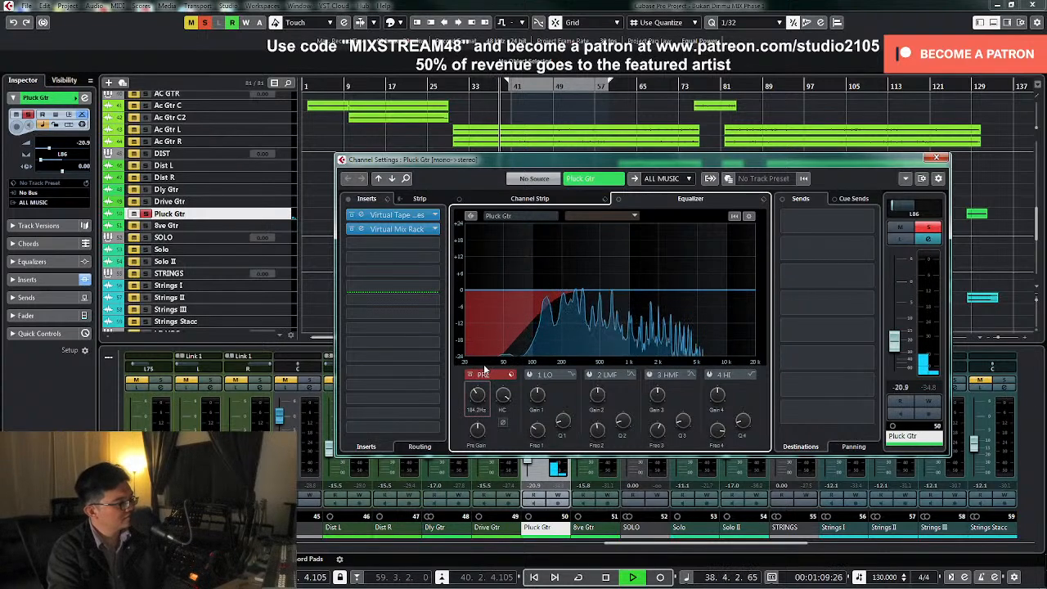
# Enable Pluck Gtr's low-mid EQ band, sweep it with a narrow boost to about 1.62 kHz, and cut about 4.2 dB there
pyautogui.click(590, 373)
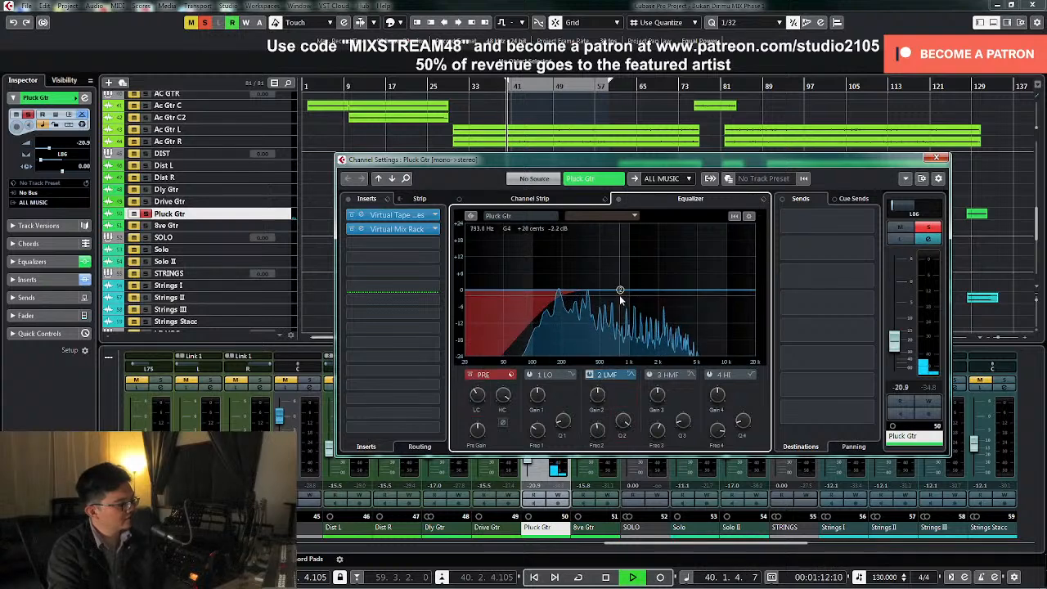
pyautogui.press('space')
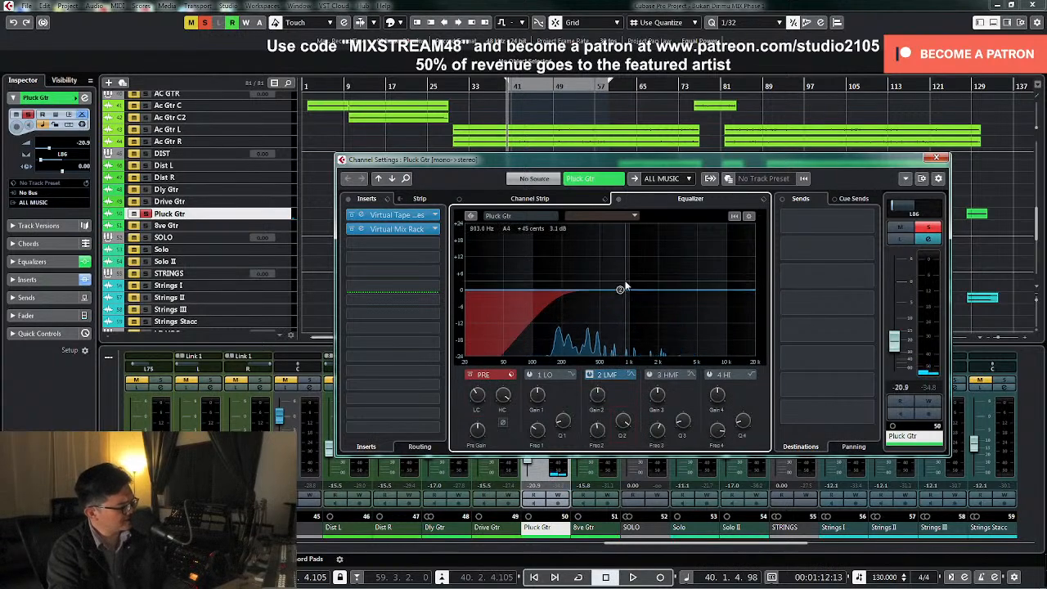
pyautogui.press('space')
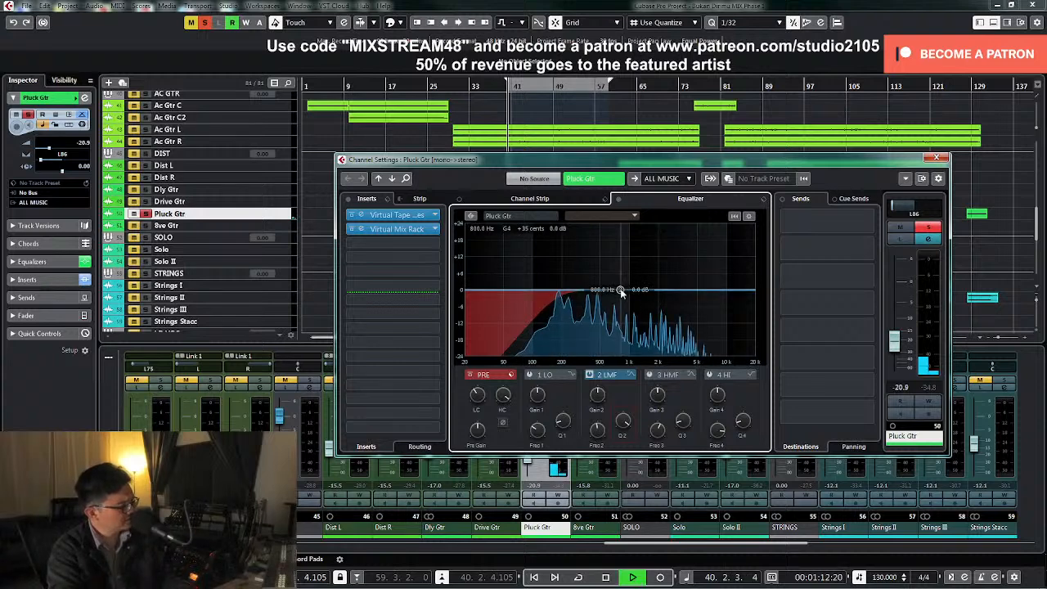
pyautogui.click(621, 291)
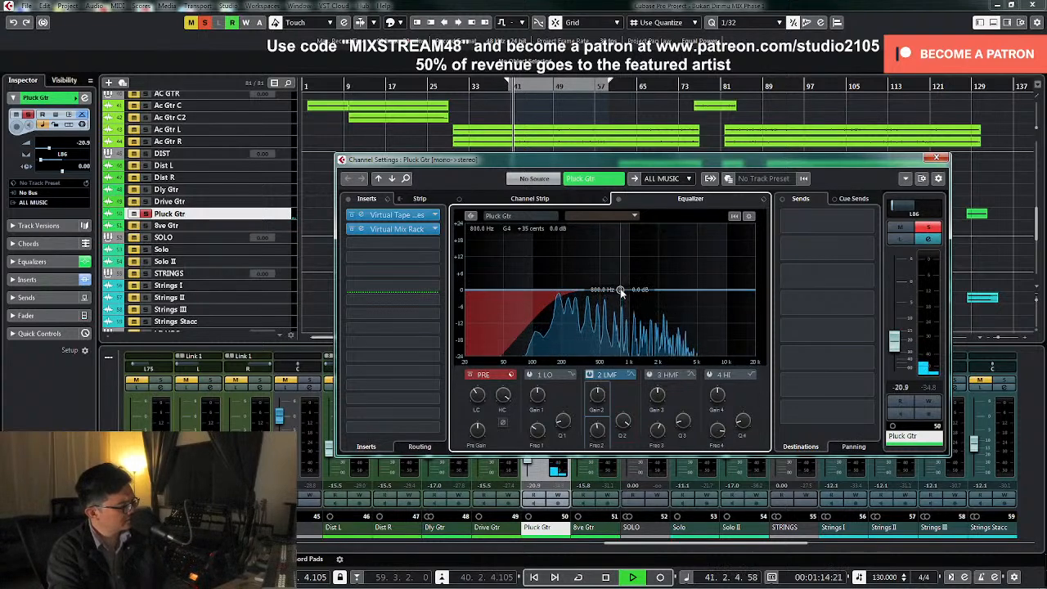
pyautogui.moveTo(621, 291); pyautogui.dragTo(650, 237)
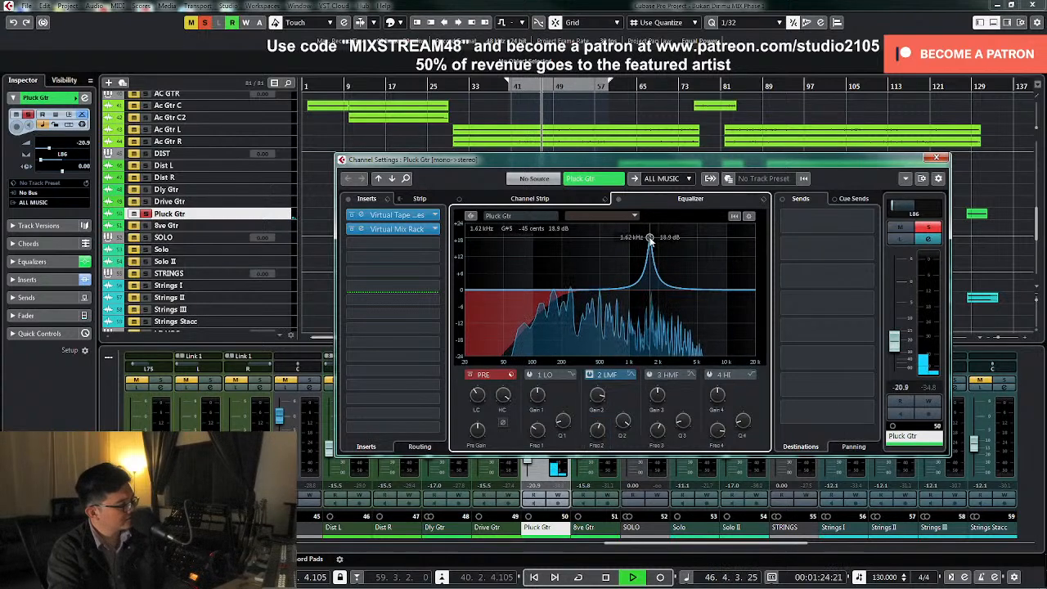
pyautogui.moveTo(596, 399); pyautogui.dragTo(595, 442)
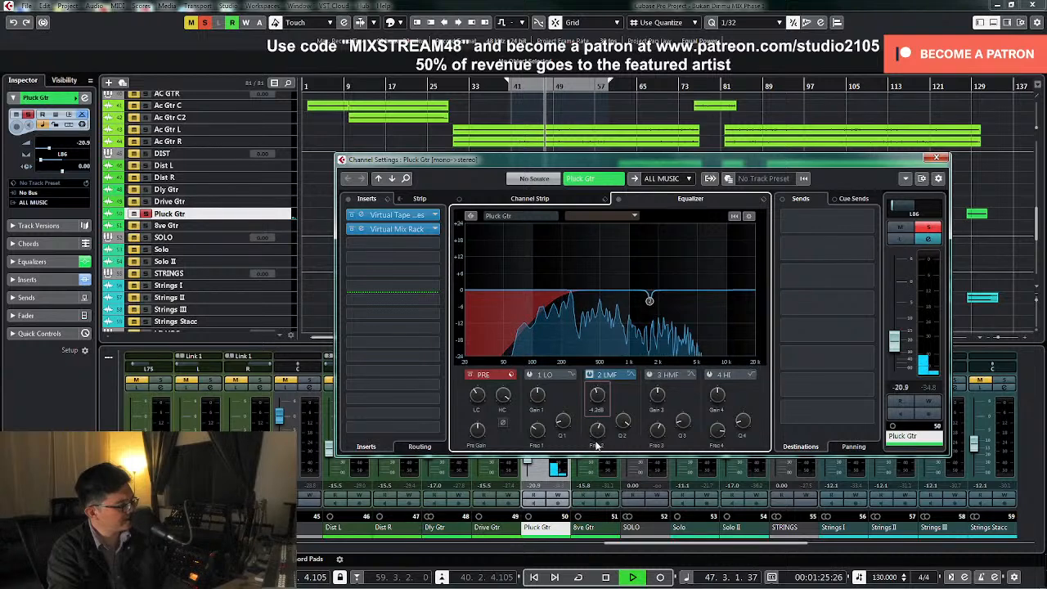
# Unsolo Pluck Gtr and pan it fully left, then stop playback and unmute the channel
pyautogui.click(927, 227)
pyautogui.moveTo(897, 205); pyautogui.dragTo(883, 205)
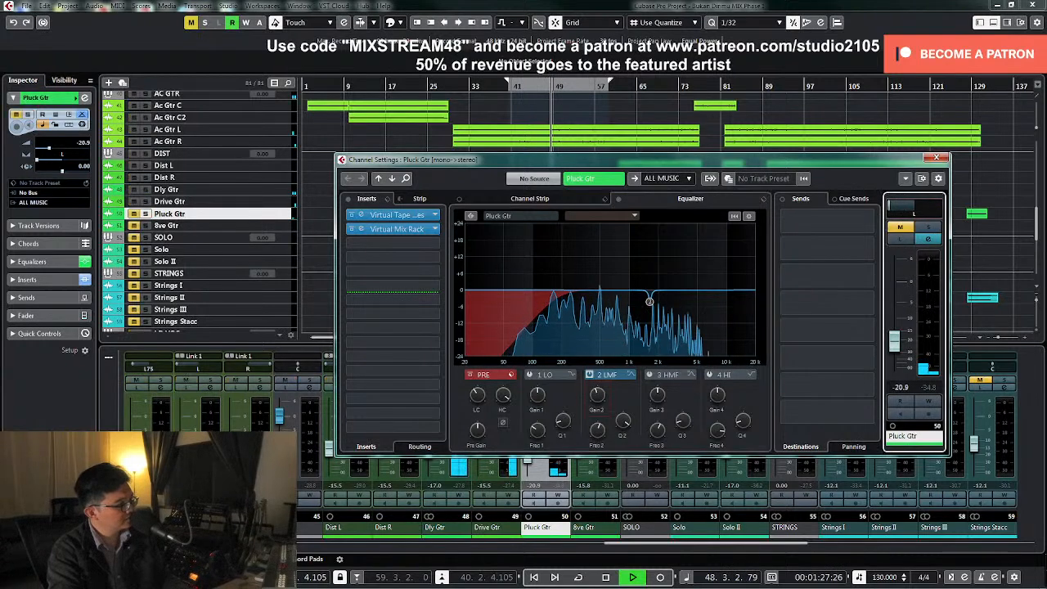
pyautogui.press('space')
pyautogui.click(899, 228)
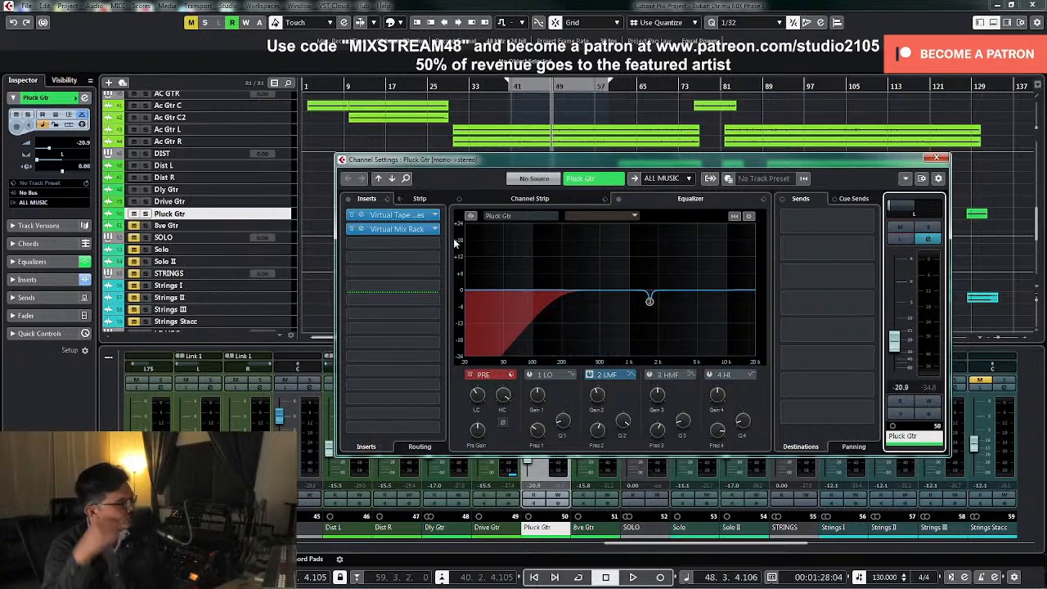
# Insert the UAD Teletronix LA-3A compressor in the third insert slot of Pluck Gtr
pyautogui.click(432, 243)
pyautogui.scroll(-2, 400, 462)
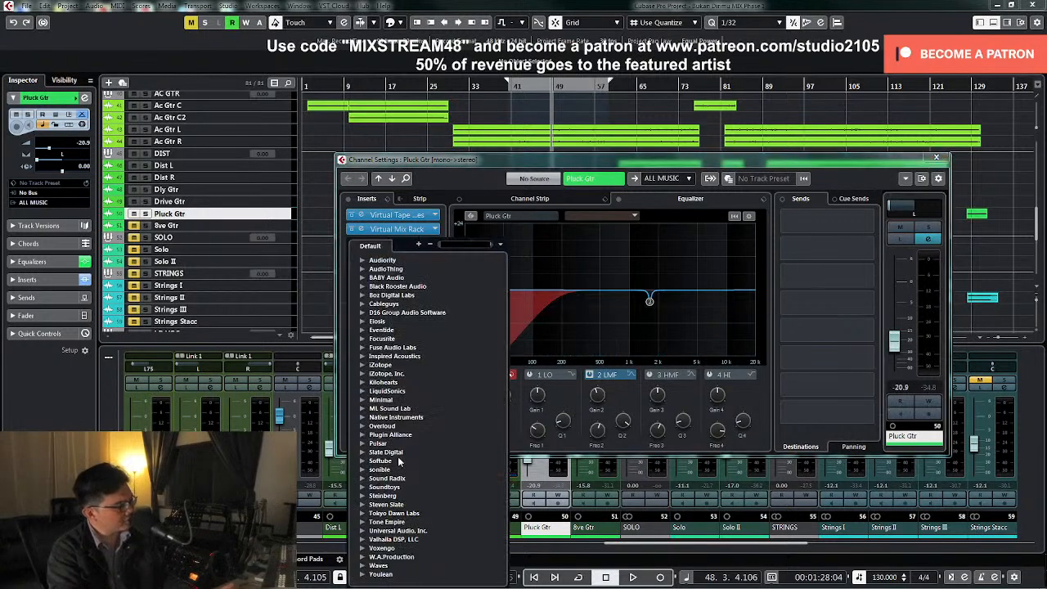
pyautogui.click(362, 531)
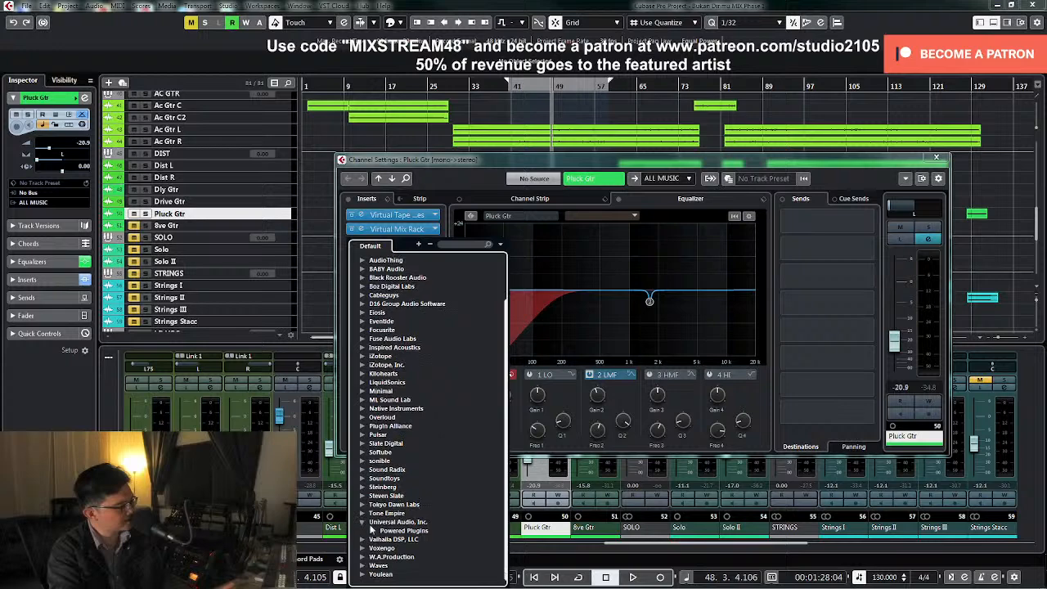
pyautogui.click(375, 532)
pyautogui.scroll(-10, 439, 489)
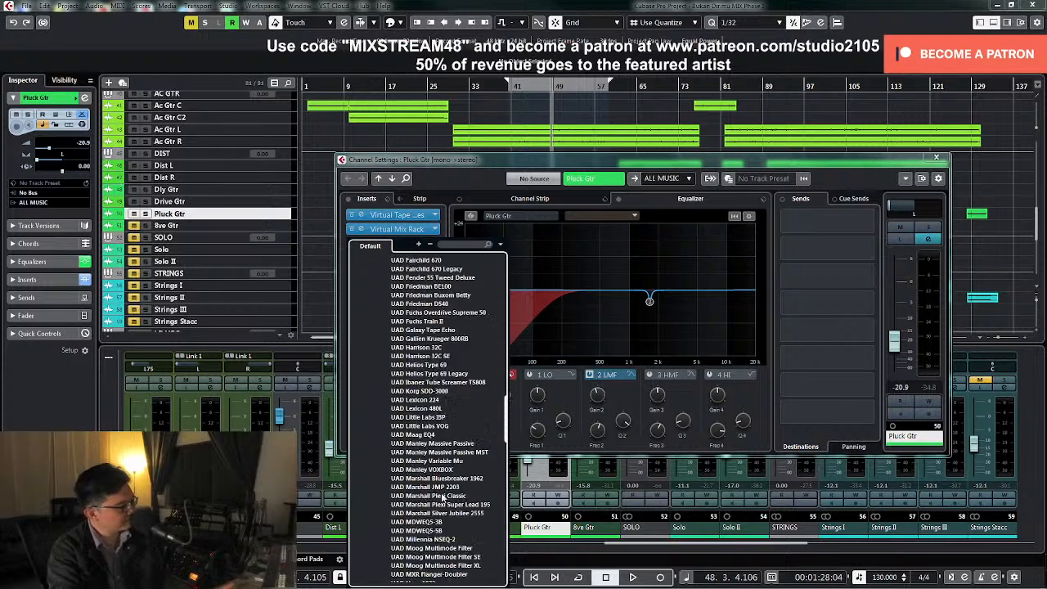
pyautogui.scroll(-10, 440, 490)
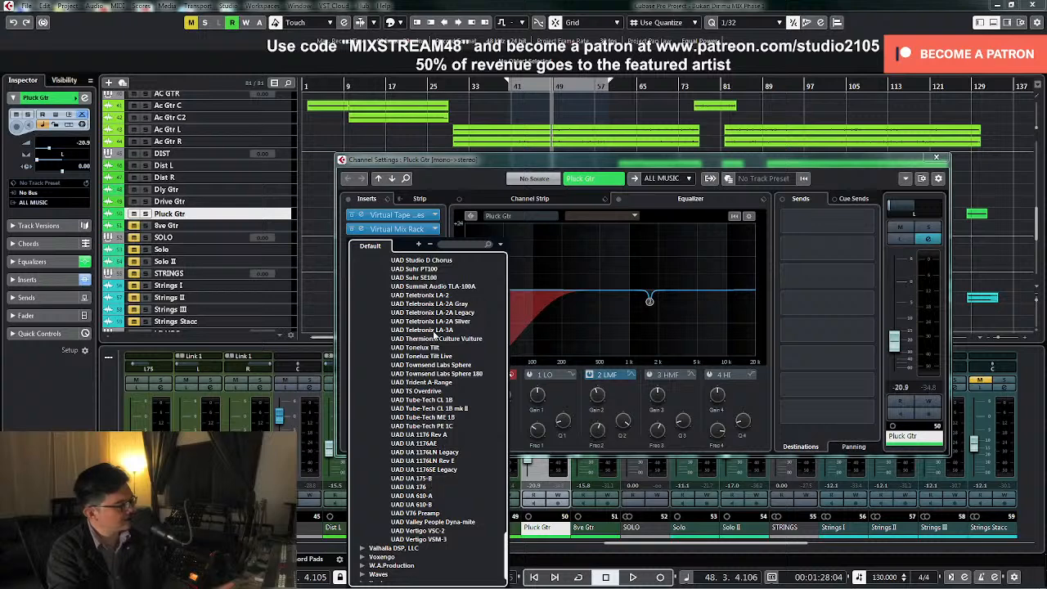
pyautogui.click(436, 331)
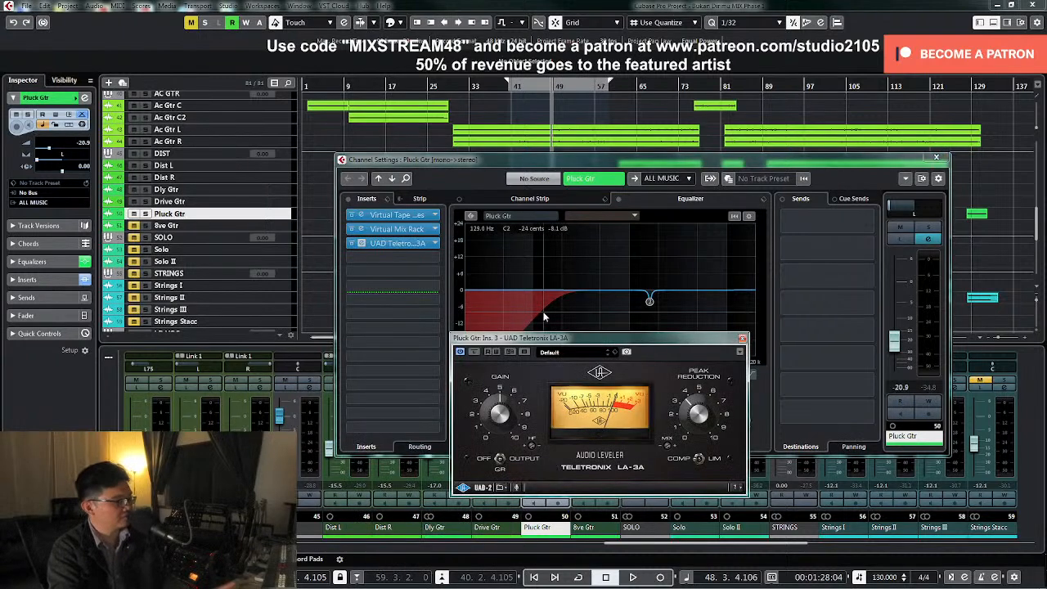
# Dial in the LA-3A's peak reduction while playing Pluck Gtr soloed, then unsolo it and close both windows
pyautogui.click(927, 231)
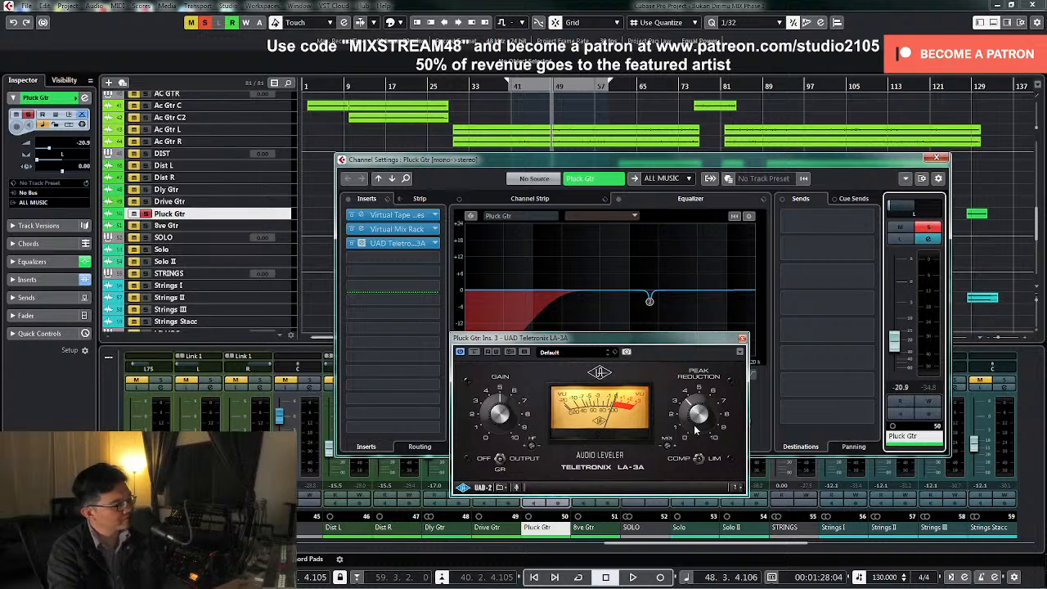
pyautogui.press('space')
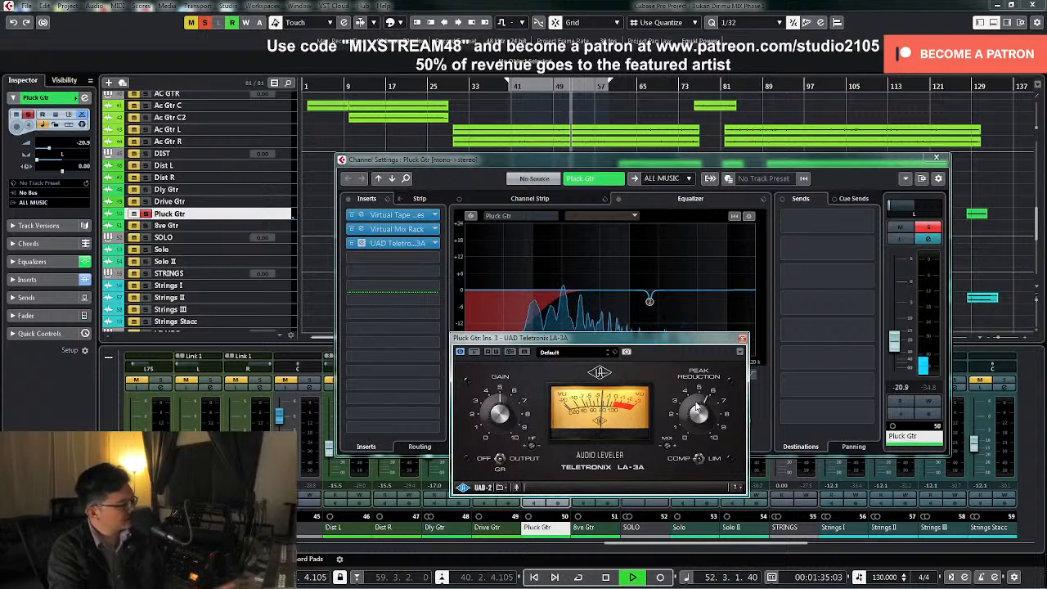
pyautogui.press('space')
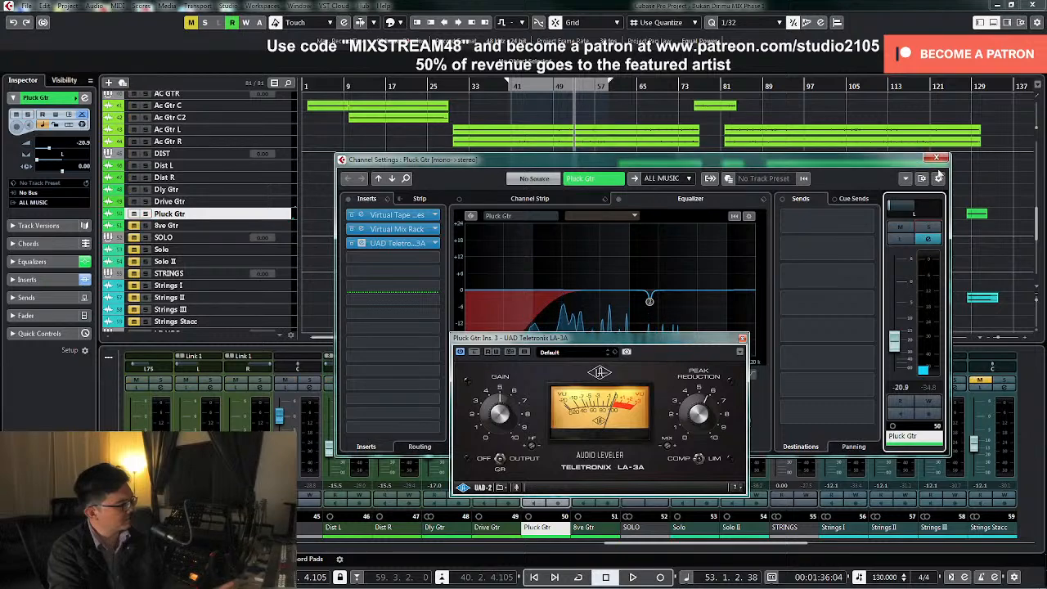
pyautogui.click(936, 157)
pyautogui.click(742, 338)
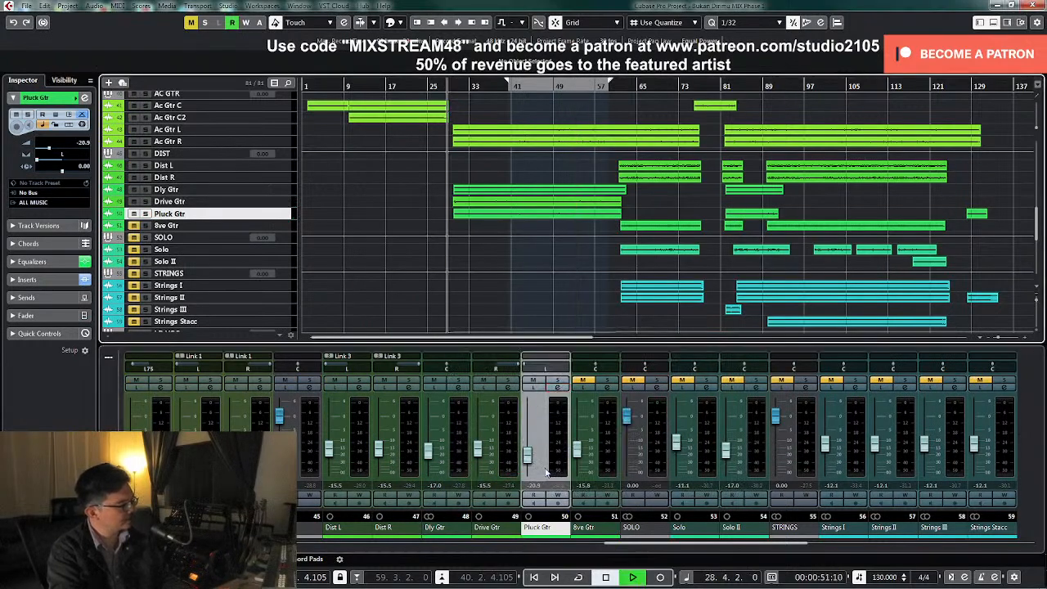
# Play the mix from about bar 28 and raise the Pluck Gtr level to -15.5 dB
pyautogui.click(446, 86)
pyautogui.press('space')
pyautogui.moveTo(528, 459); pyautogui.dragTo(530, 456)
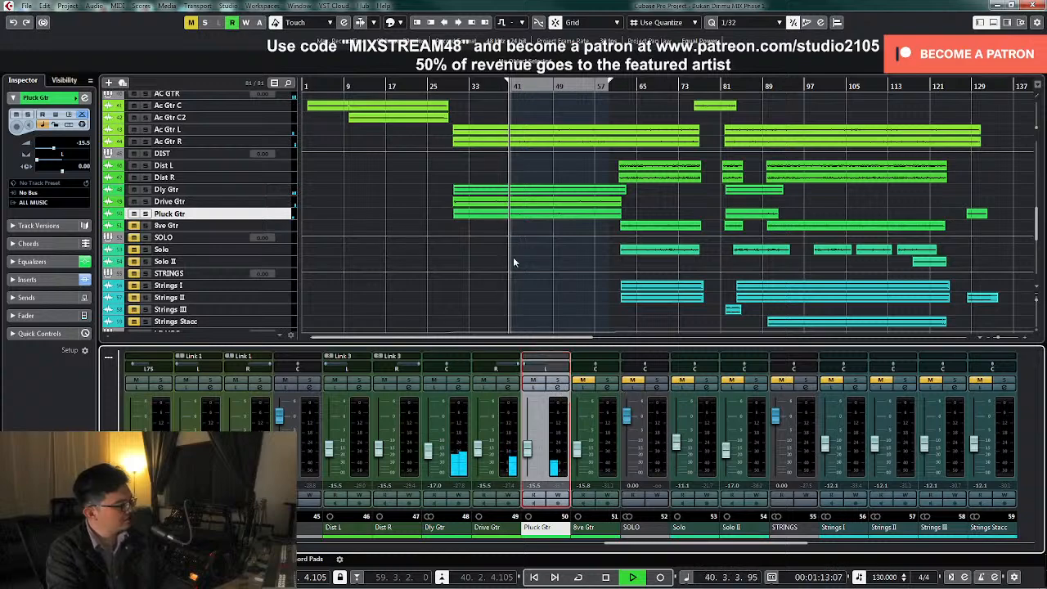
# Enlarge the LD VOC track and set its volume automation from bar 30 to about bar 61 to -0.50 dB, then resume playback
pyautogui.scroll(-5, 576, 282)
pyautogui.scroll(2, 585, 271)
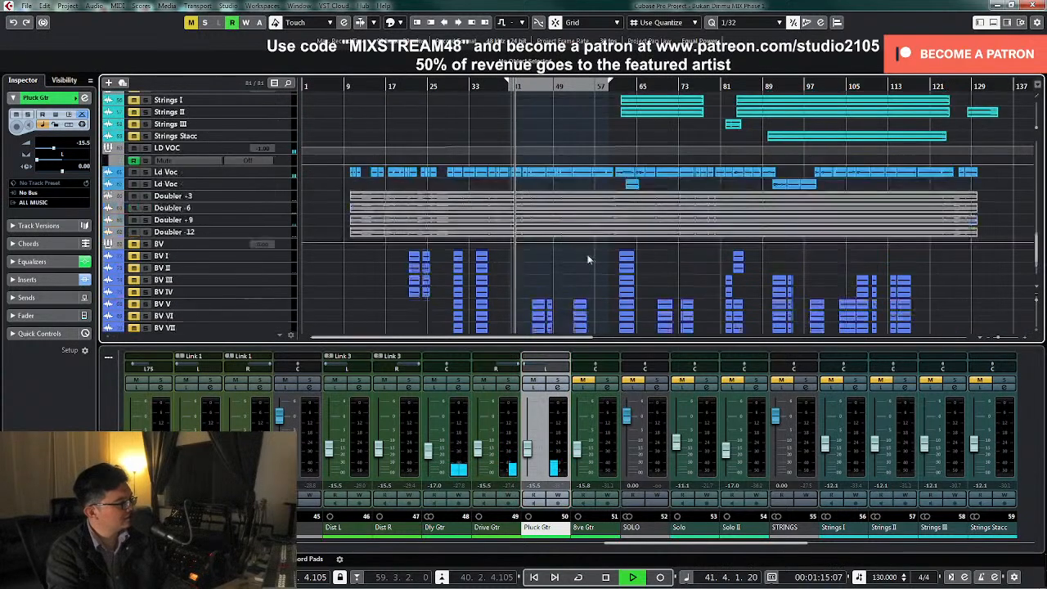
pyautogui.click(291, 194)
pyautogui.press('z')
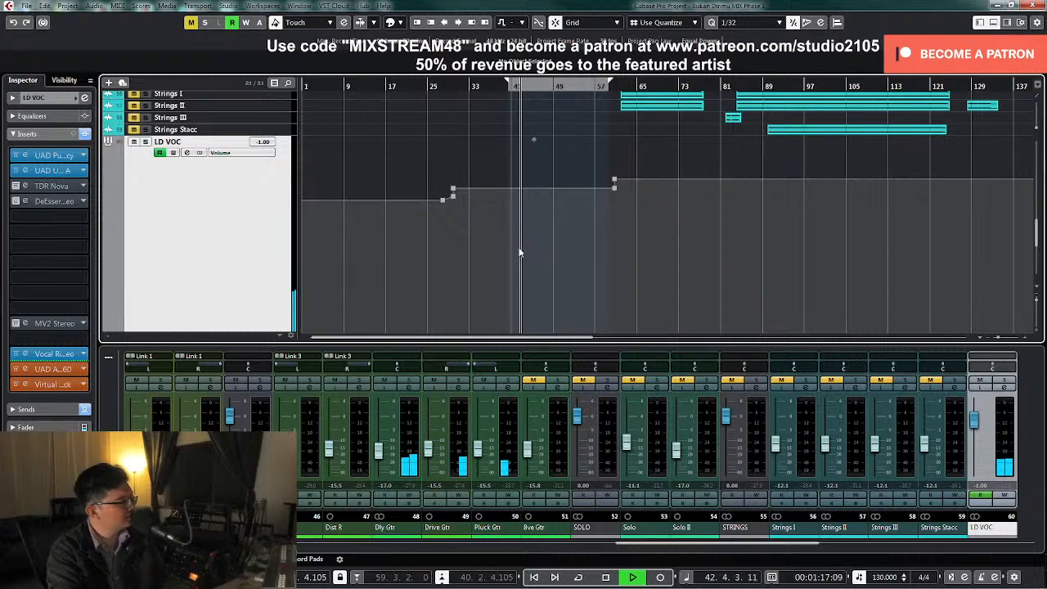
pyautogui.press('space')
pyautogui.moveTo(452, 191); pyautogui.dragTo(630, 193)
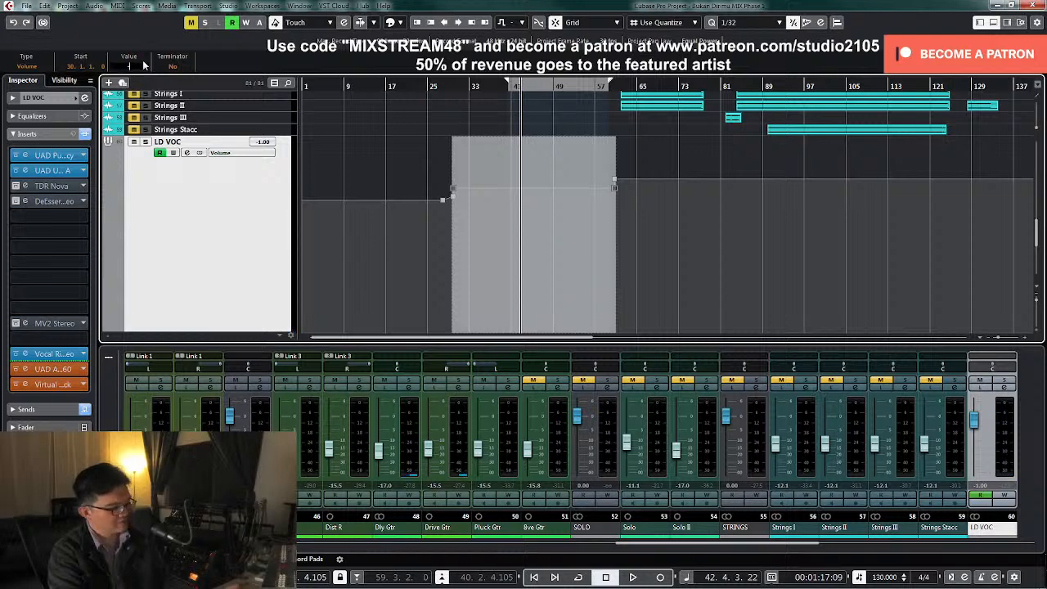
pyautogui.press('Return')
pyautogui.press('space')
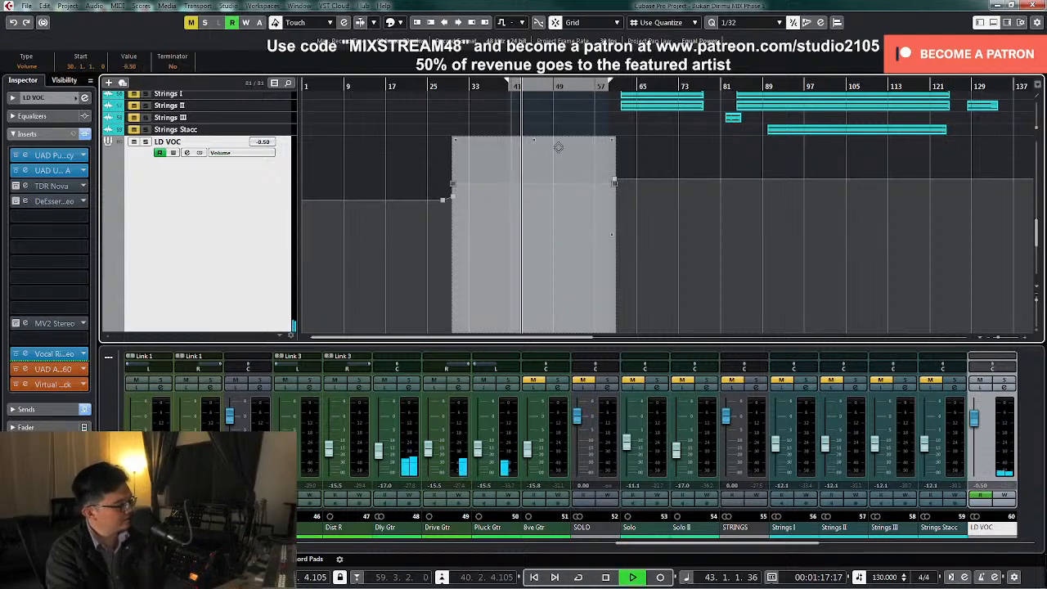
pyautogui.click(722, 211)
# Look over the lead and backing vocal tracks, stop playback, and place the playhead at bar 24
pyautogui.scroll(-3, 696, 199)
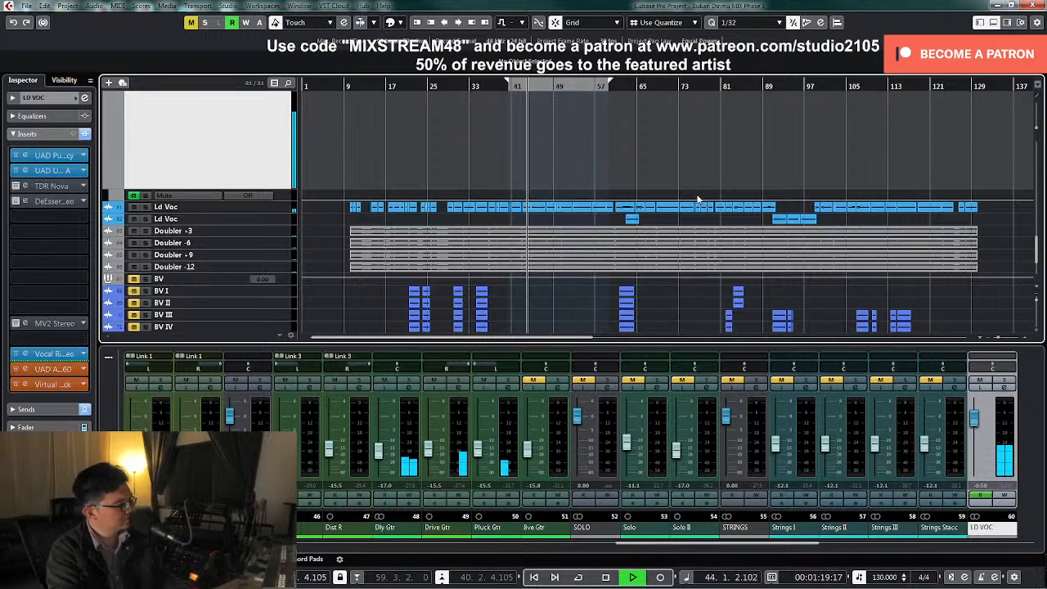
pyautogui.scroll(3, 696, 199)
pyautogui.press('space')
pyautogui.click(447, 87)
pyautogui.scroll(-4, 477, 258)
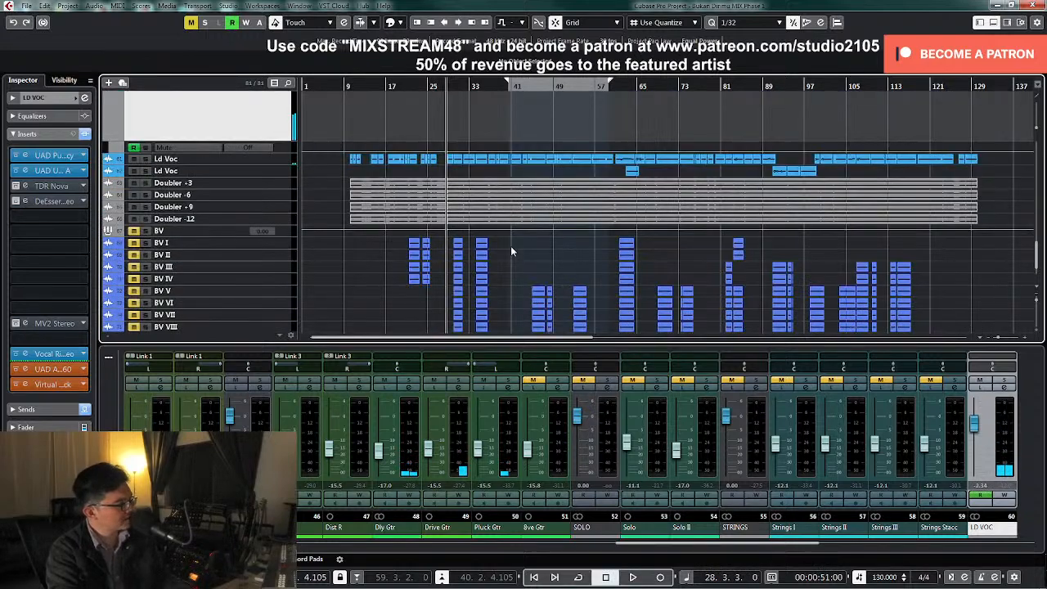
pyautogui.scroll(-3, 513, 244)
pyautogui.scroll(5, 513, 244)
pyautogui.scroll(2, 513, 243)
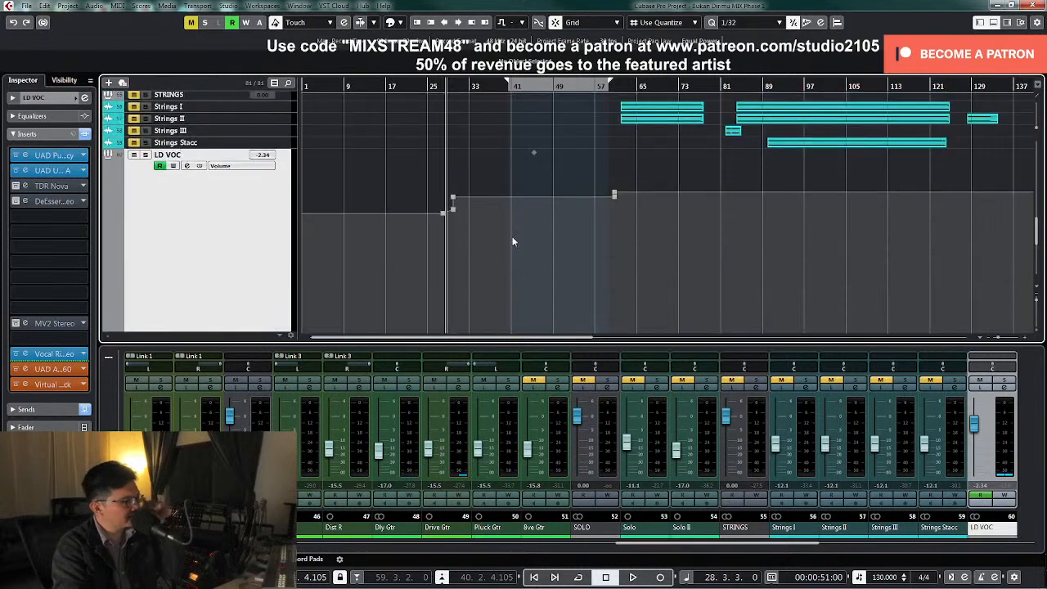
pyautogui.click(427, 87)
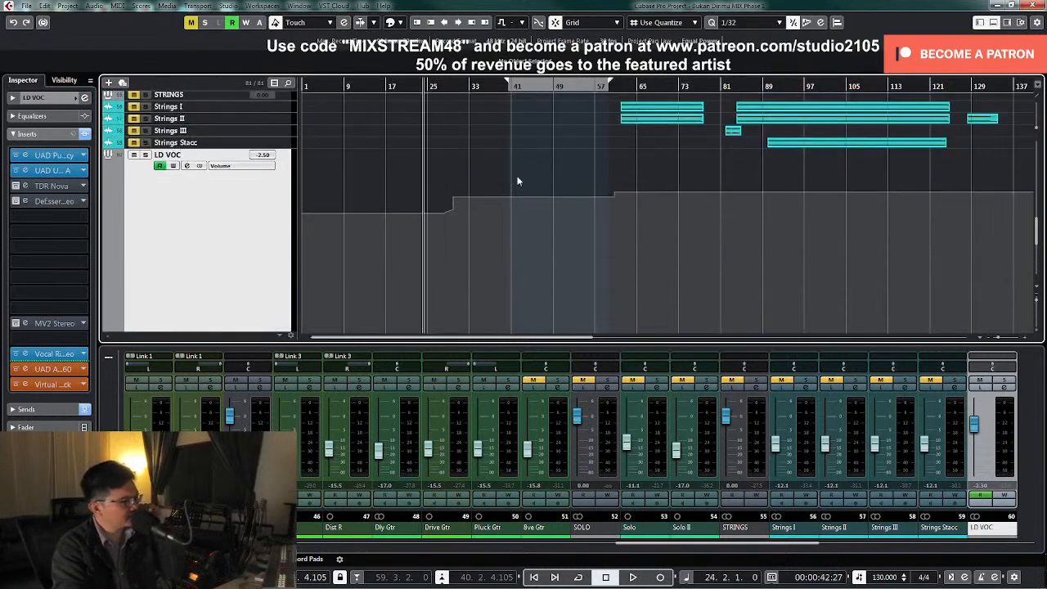
# Open the LD VOC channel settings and raise the Stereo Delay send level to -20.3 dB
pyautogui.click(1006, 387)
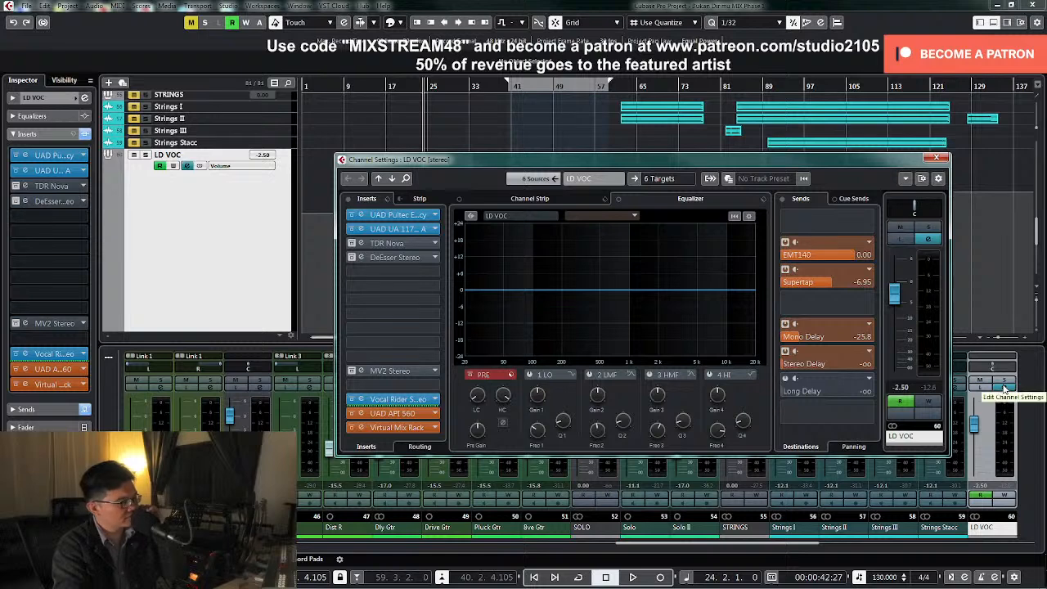
pyautogui.click(790, 368)
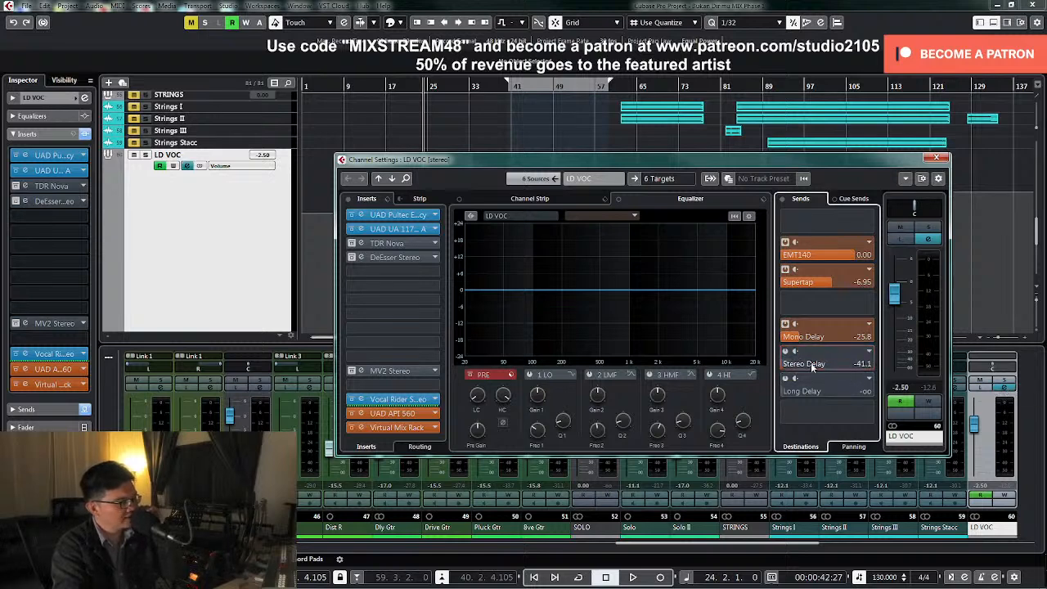
pyautogui.moveTo(833, 364); pyautogui.dragTo(829, 364)
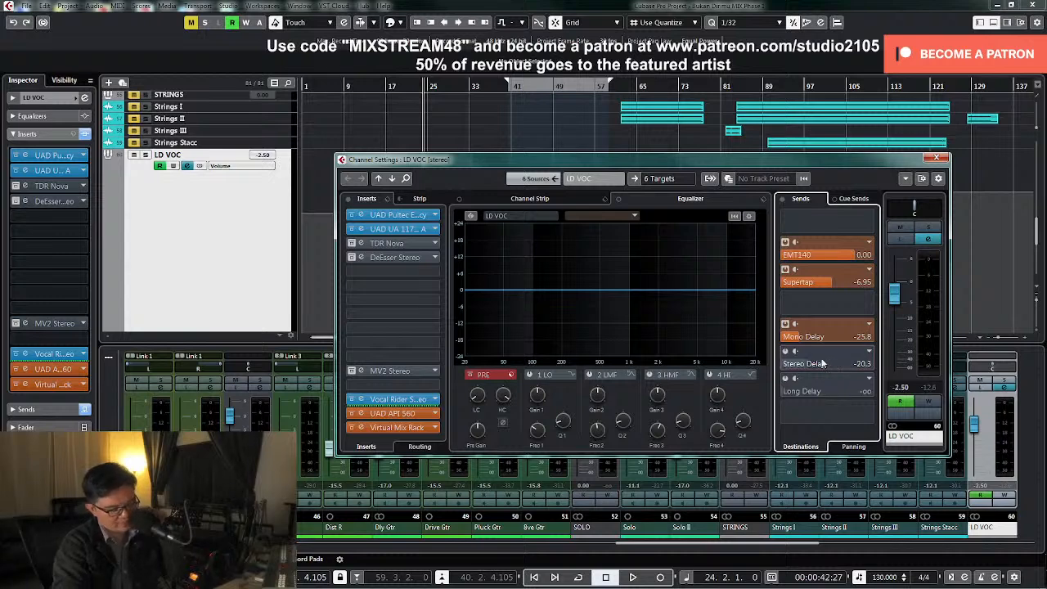
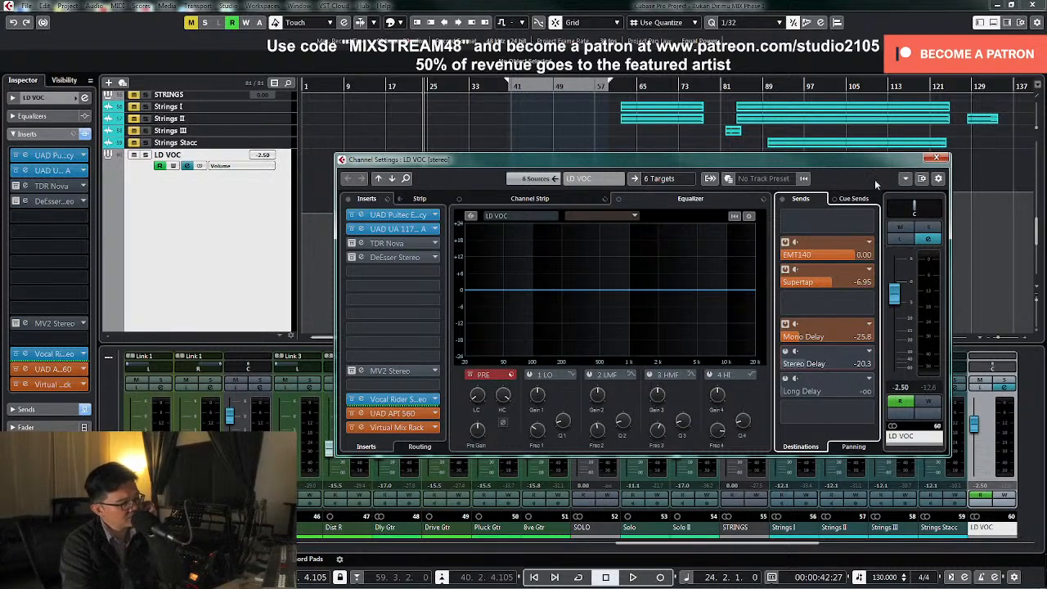
# Reopen the LD VOC channel settings and move the window clear of the volume automation curve
pyautogui.click(936, 157)
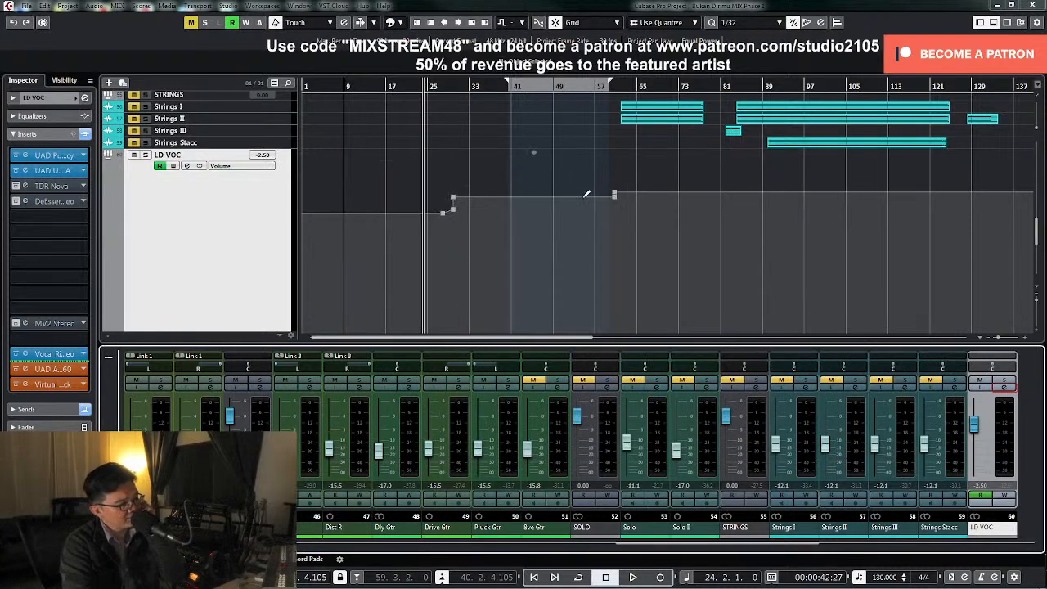
pyautogui.click(1007, 391)
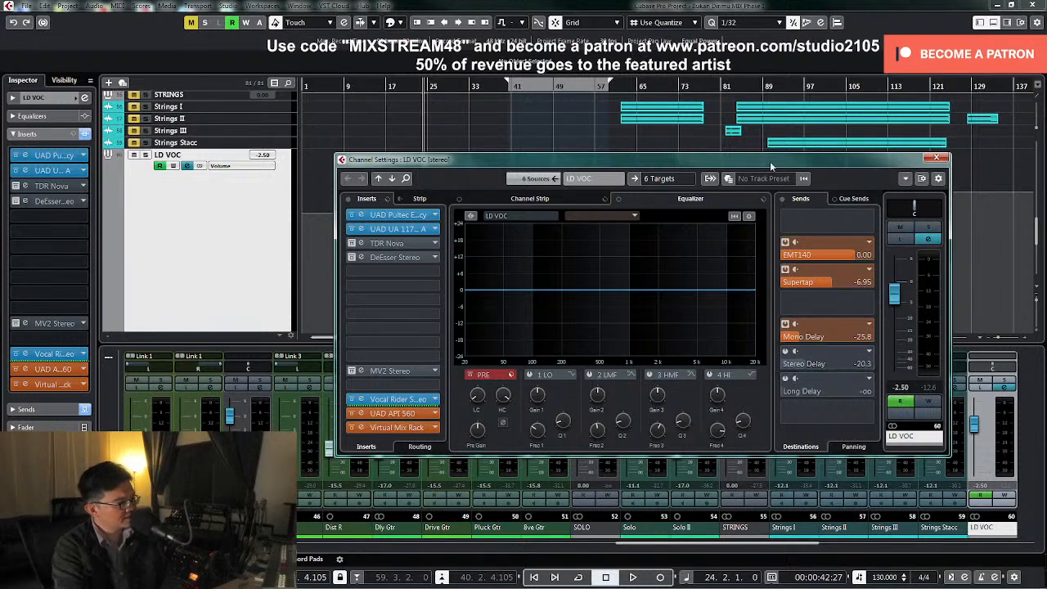
pyautogui.moveTo(797, 157); pyautogui.dragTo(846, 332)
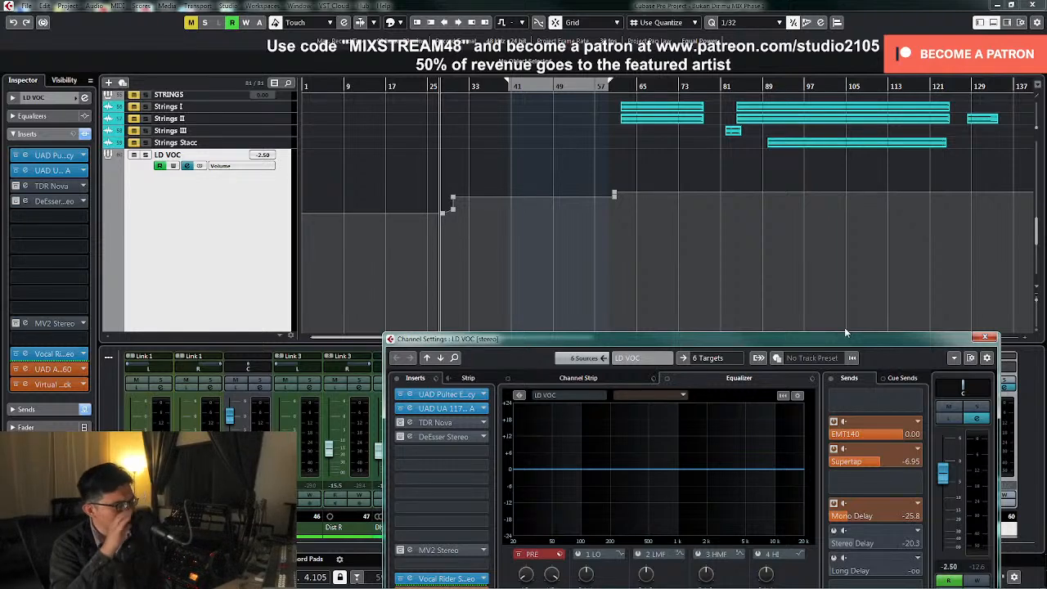
pyautogui.moveTo(845, 330); pyautogui.dragTo(844, 243)
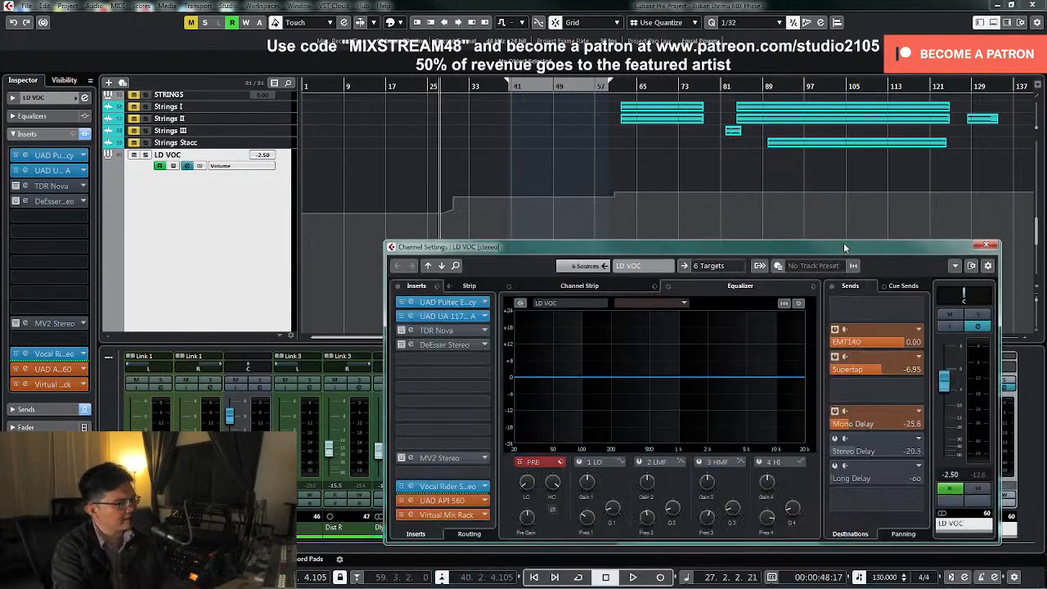
# Open the bx_delay 2500 plug-in on the Stereo Delay channel, review its settings, and close it
pyautogui.rightClick(887, 451)
pyautogui.click(952, 559)
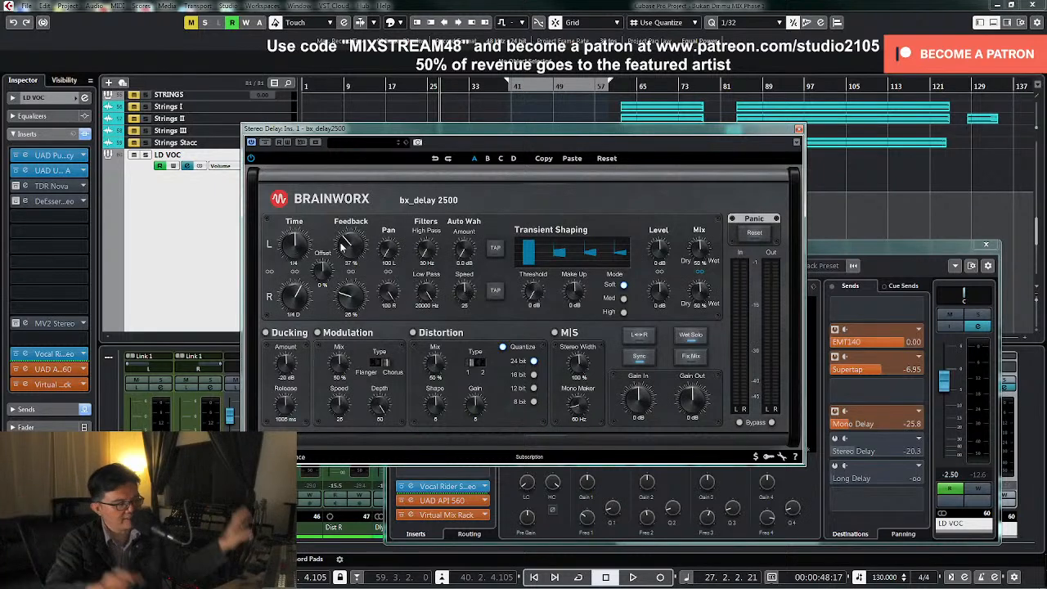
pyautogui.click(798, 130)
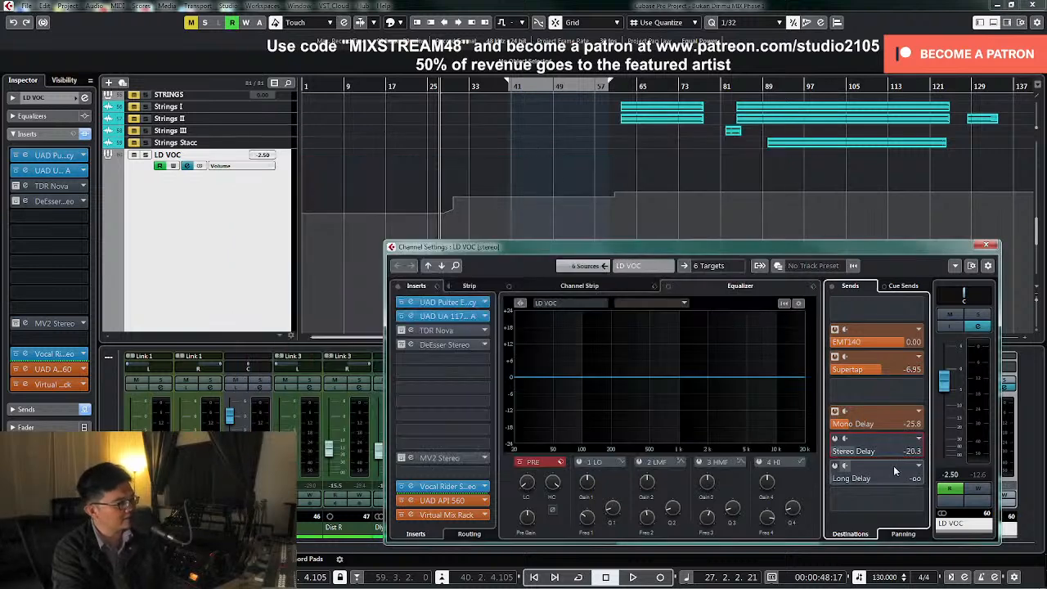
# Play from bar 27 and record the LD VOC Stereo Delay send switching on at about bar 30, then stop playback
pyautogui.press('space')
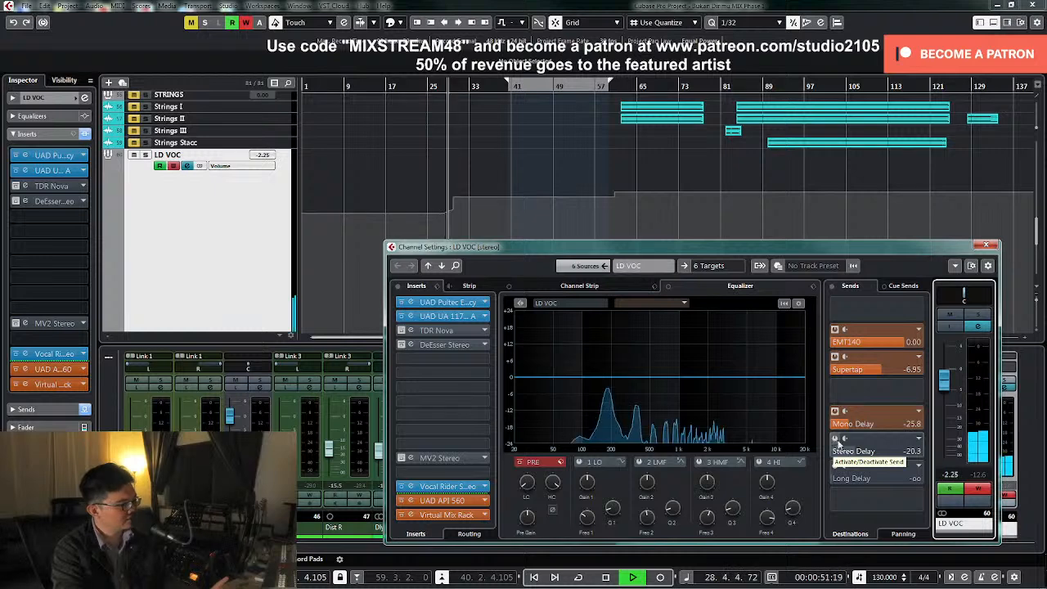
pyautogui.click(835, 440)
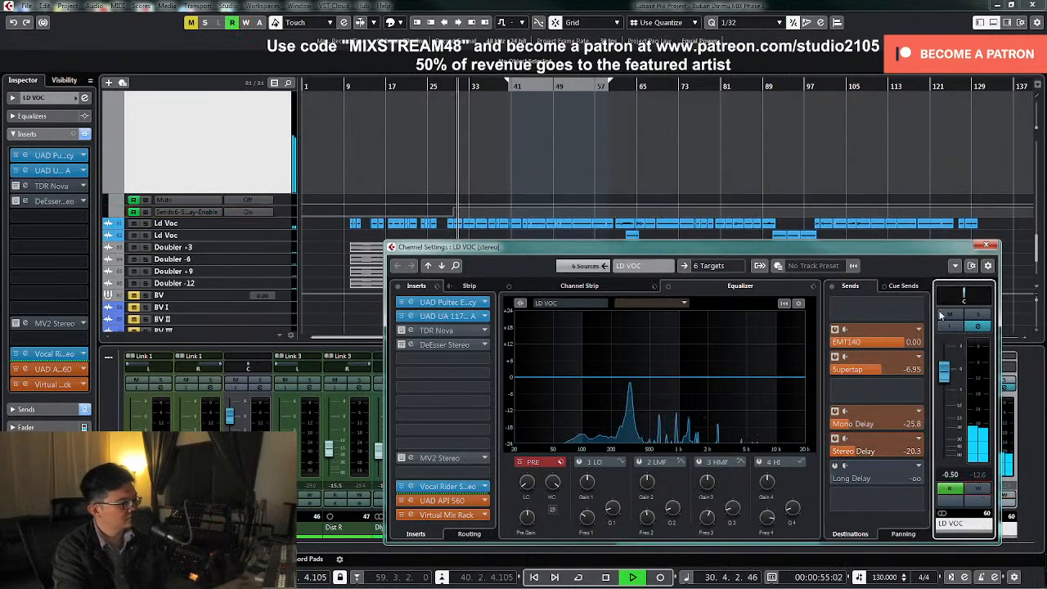
pyautogui.click(986, 245)
pyautogui.press('space')
# Enlarge the Stereo Delay send-enable automation lane, align its switch-on at bar 30, and delete the extra On point after it
pyautogui.click(281, 214)
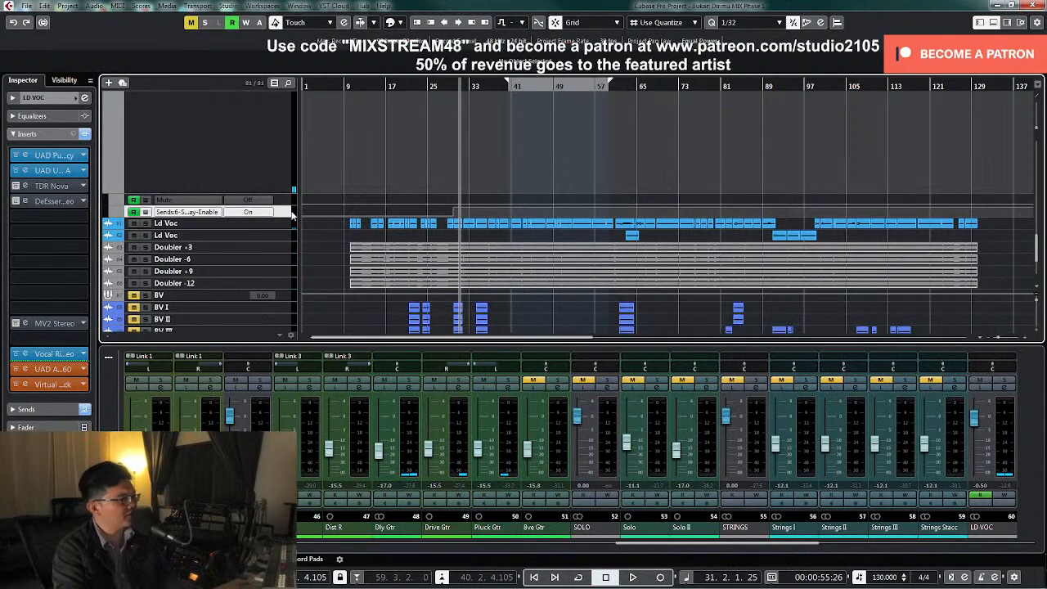
pyautogui.moveTo(285, 216); pyautogui.dragTo(276, 326)
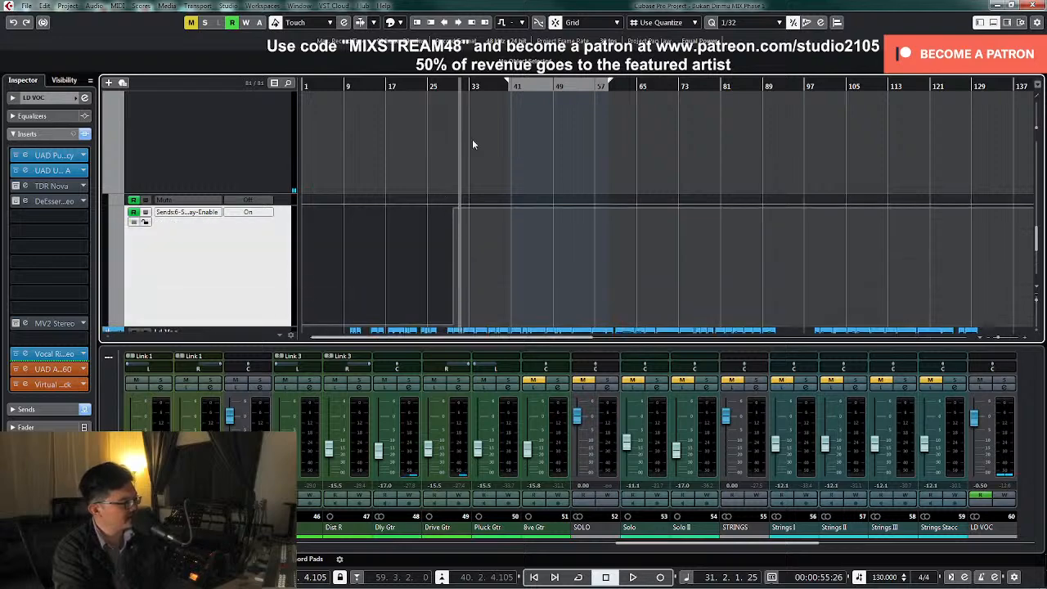
pyautogui.click(449, 83)
pyautogui.scroll(-3, 499, 274)
pyautogui.press('h')
pyautogui.press('h')
pyautogui.press('h')
pyautogui.press('h')
pyautogui.press('h')
pyautogui.press('h')
pyautogui.press('h')
pyautogui.press('h')
pyautogui.press('h')
pyautogui.press('h')
pyautogui.press('h')
pyautogui.press('h')
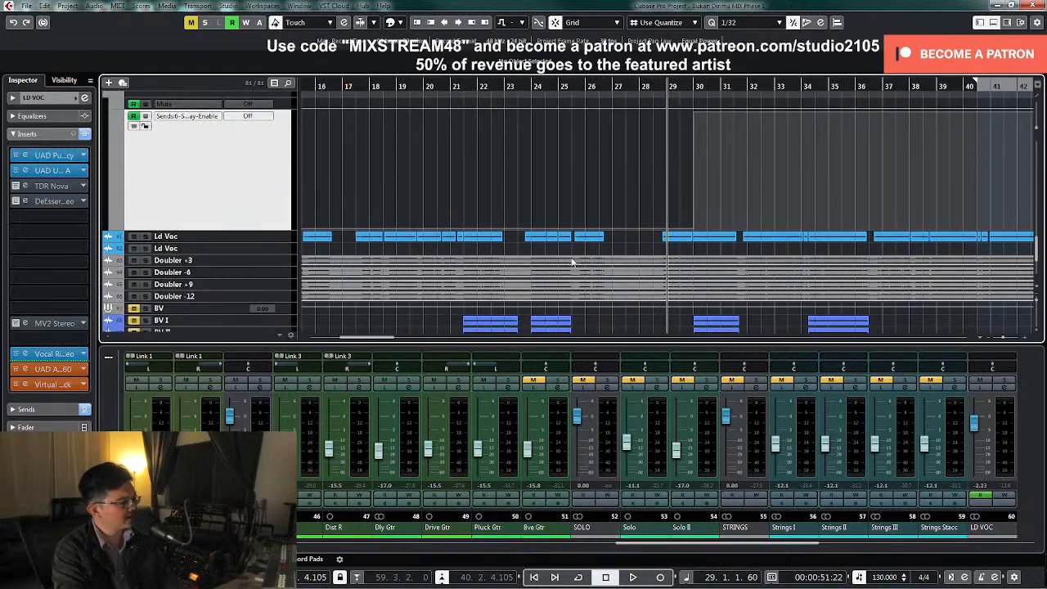
pyautogui.press('h')
pyautogui.press('space')
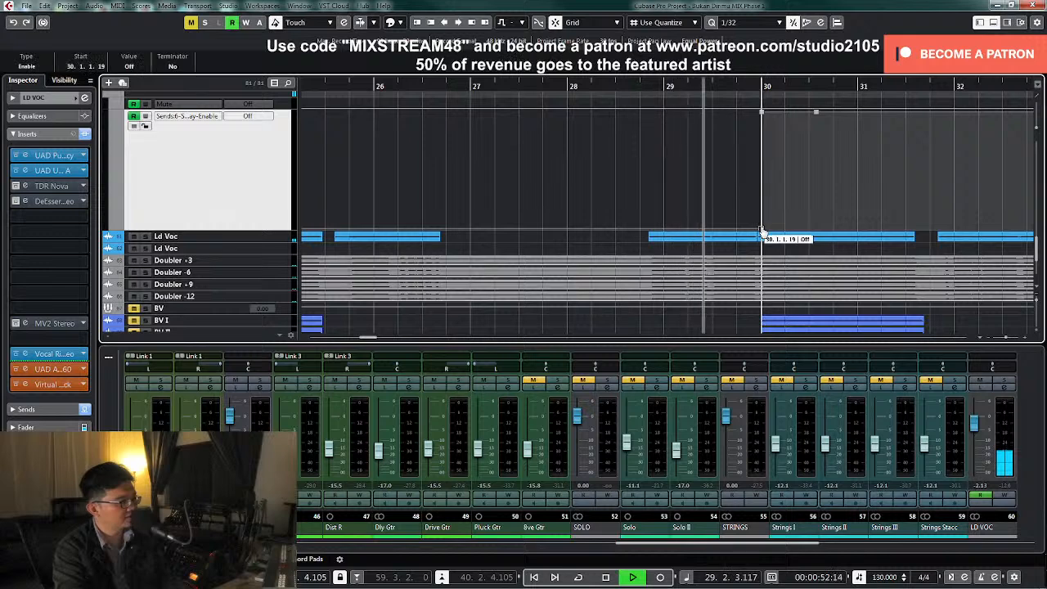
pyautogui.moveTo(761, 232); pyautogui.dragTo(762, 117)
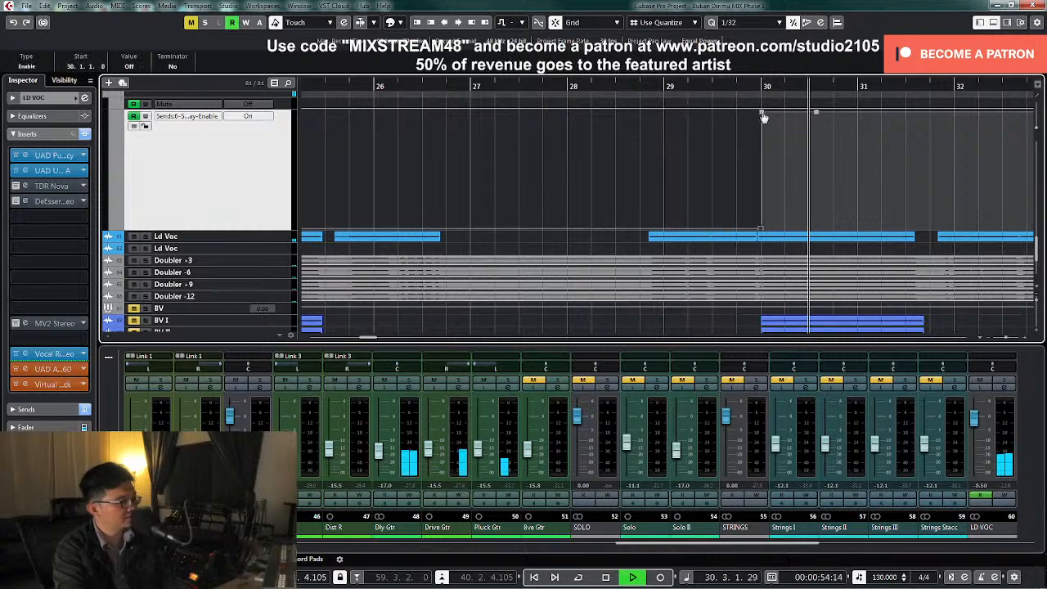
pyautogui.click(816, 113)
pyautogui.press('Delete')
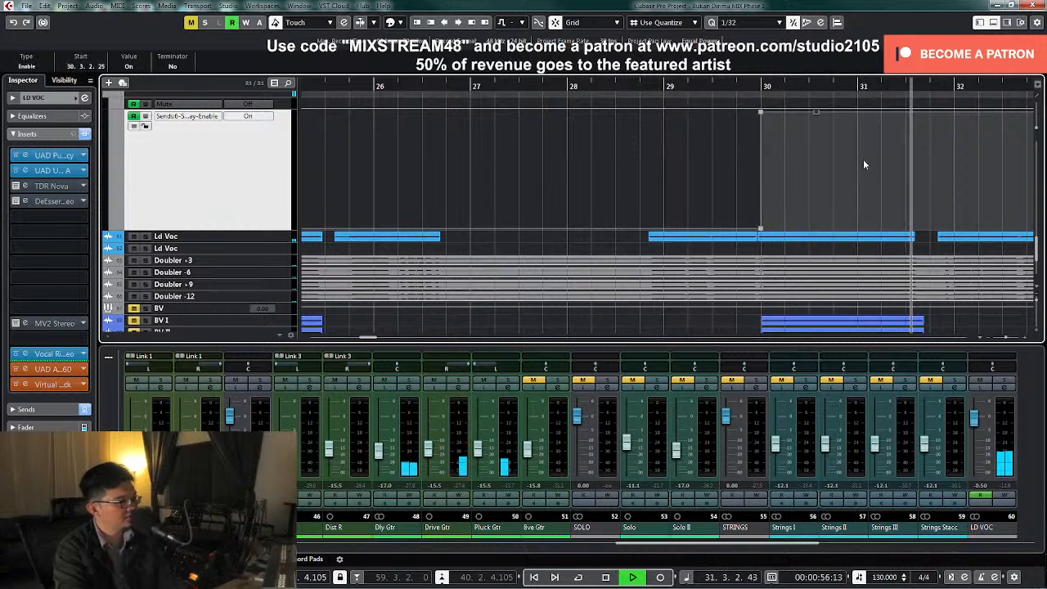
# Check the Stereo Delay send's state in the LD VOC channel settings during playback, then stop playback
pyautogui.click(1004, 388)
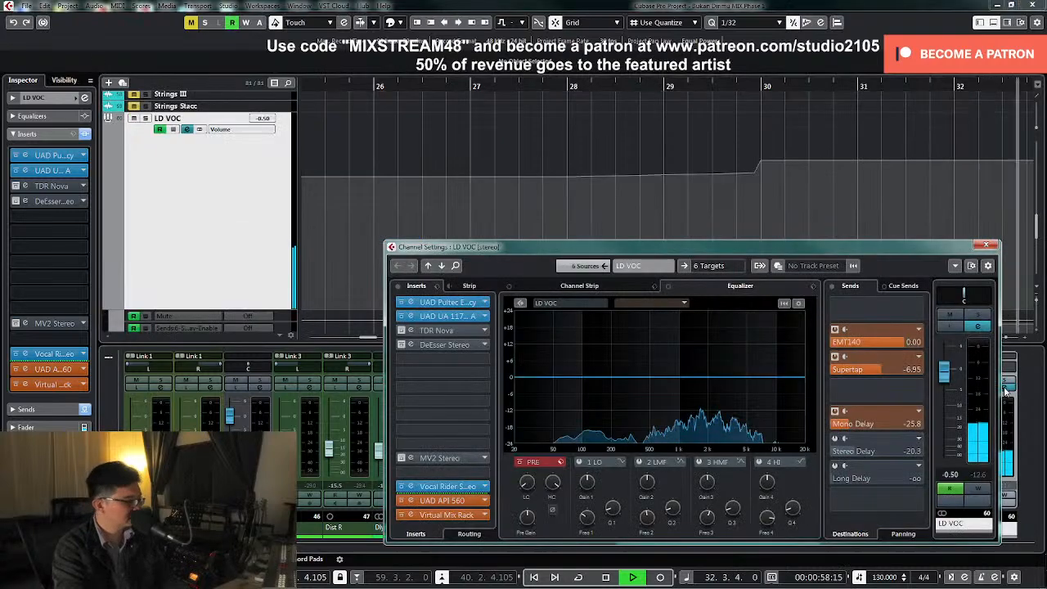
pyautogui.press('space')
pyautogui.click(985, 248)
pyautogui.click(985, 247)
pyautogui.press('g')
pyautogui.press('g')
pyautogui.press('g')
pyautogui.press('g')
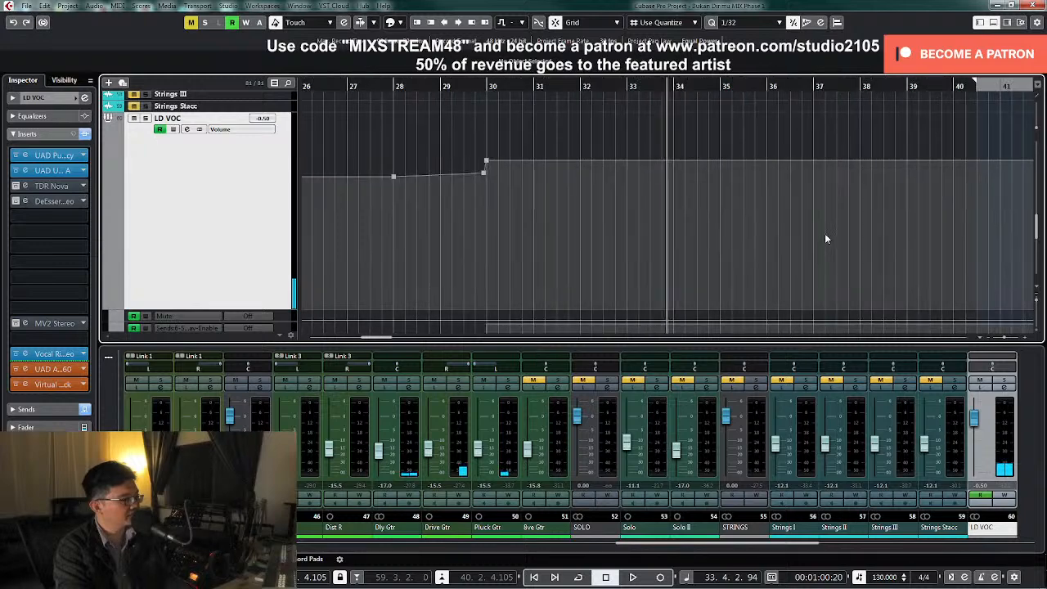
# Place the playhead just after bar 30, recheck the Stereo Delay send, and move its automation's Off point to 29.4.3
pyautogui.scroll(-3, 825, 235)
pyautogui.scroll(5, 521, 261)
pyautogui.click(507, 87)
pyautogui.click(1007, 392)
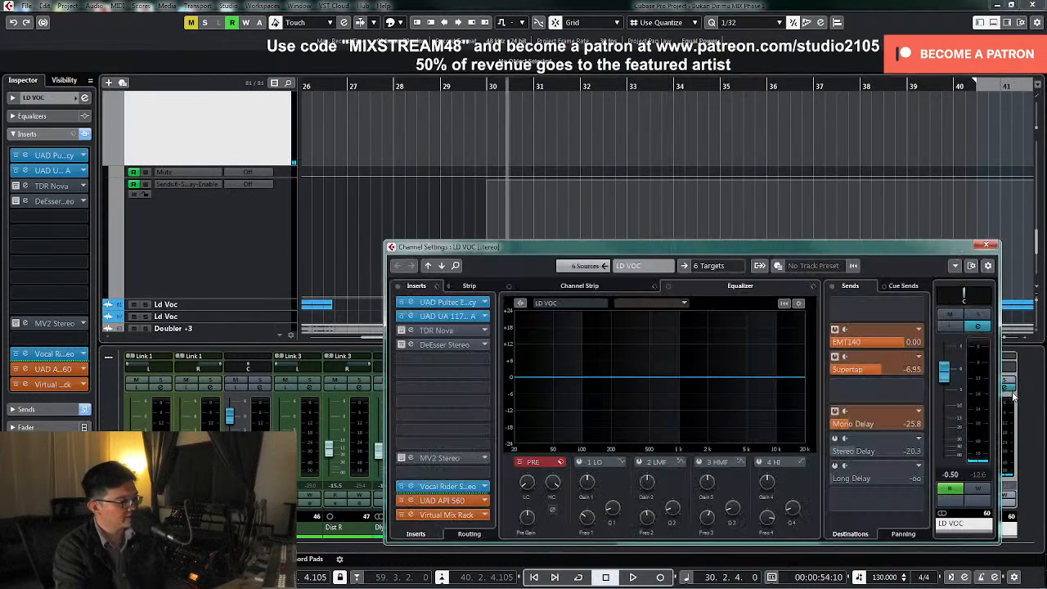
pyautogui.click(986, 247)
pyautogui.moveTo(491, 303); pyautogui.dragTo(486, 304)
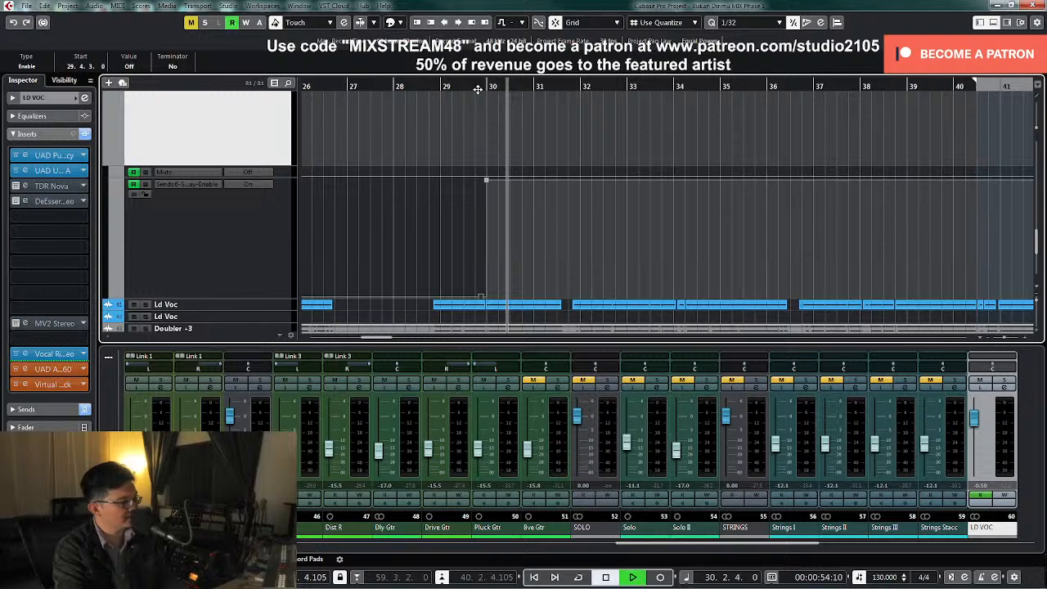
# Set the LD VOC Stereo Delay send level to -25.5 dB during playback from bar 30, then stop playback
pyautogui.click(1006, 388)
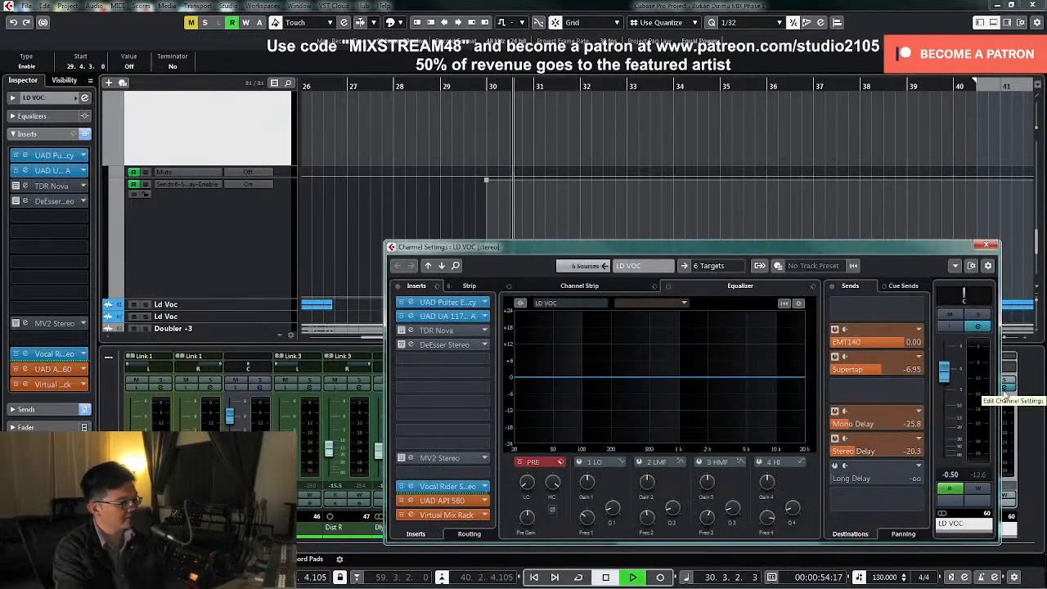
pyautogui.moveTo(853, 455); pyautogui.dragTo(844, 454)
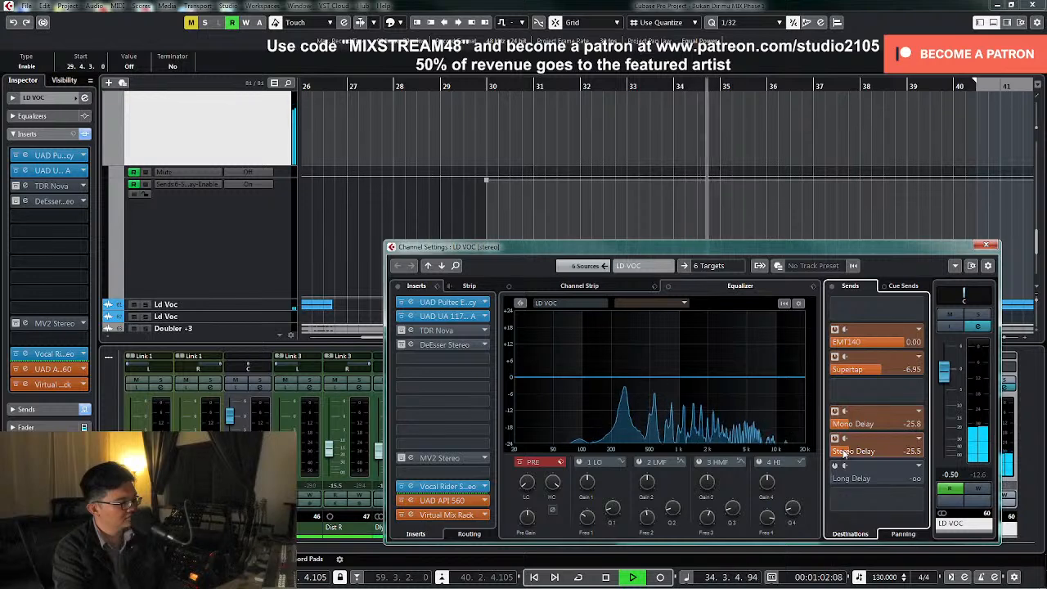
pyautogui.click(986, 245)
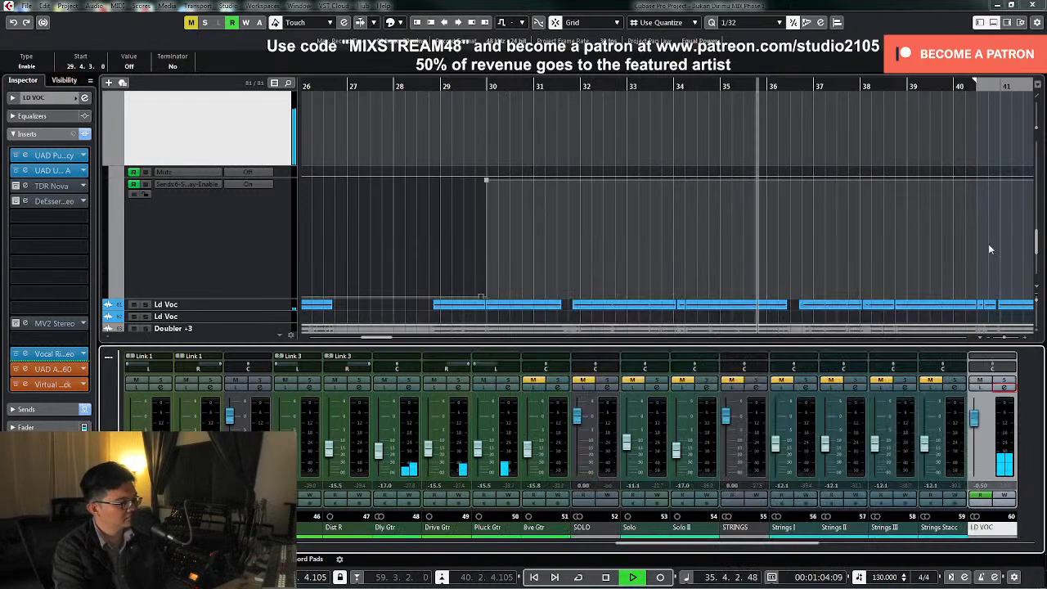
pyautogui.press('space')
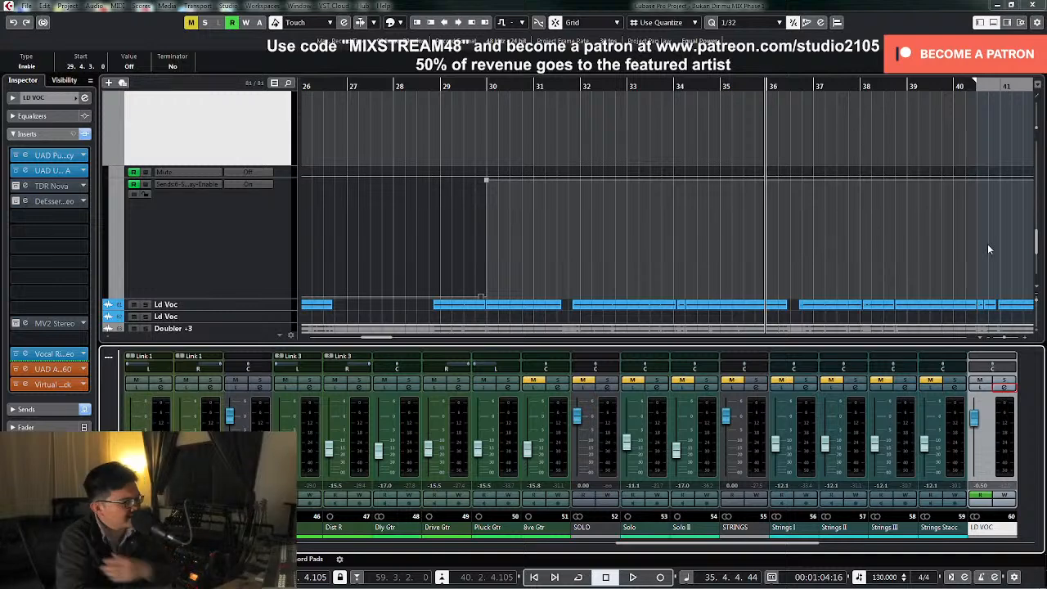
# Play briefly from bar 36 and look over the lead and backing vocal parts across the whole song
pyautogui.click(769, 257)
pyautogui.press('g')
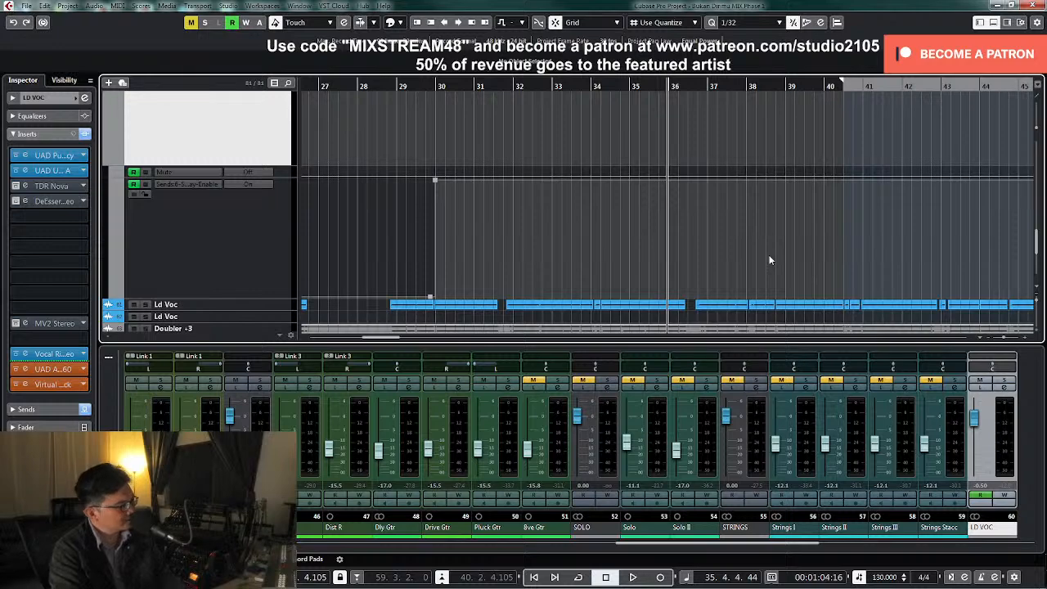
pyautogui.press('g')
pyautogui.press('g')
pyautogui.press('g')
pyautogui.press('g')
pyautogui.press('g')
pyautogui.press('g')
pyautogui.press('space')
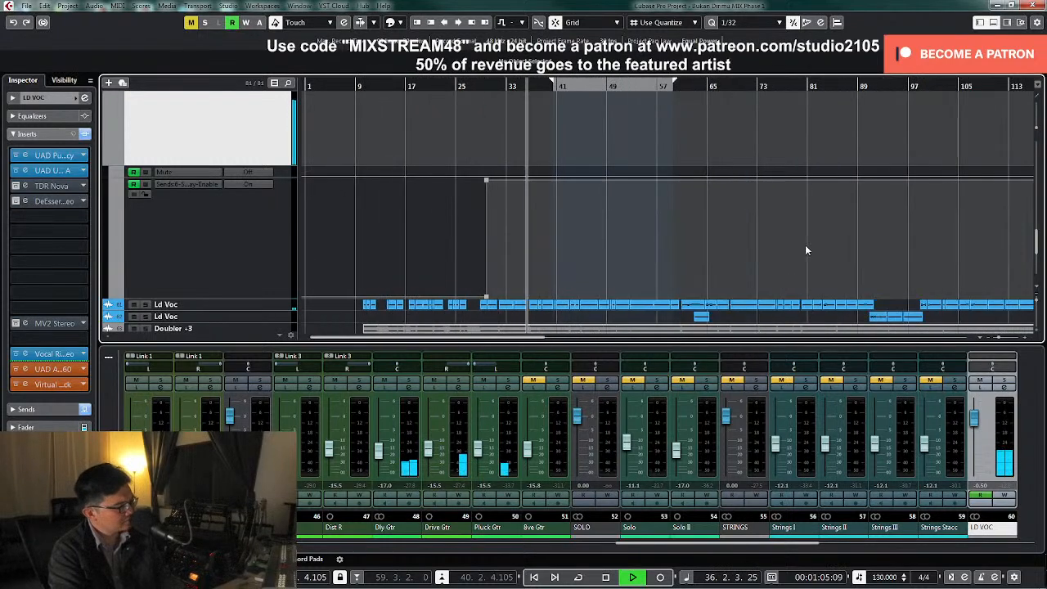
pyautogui.press('space')
pyautogui.scroll(-4, 680, 206)
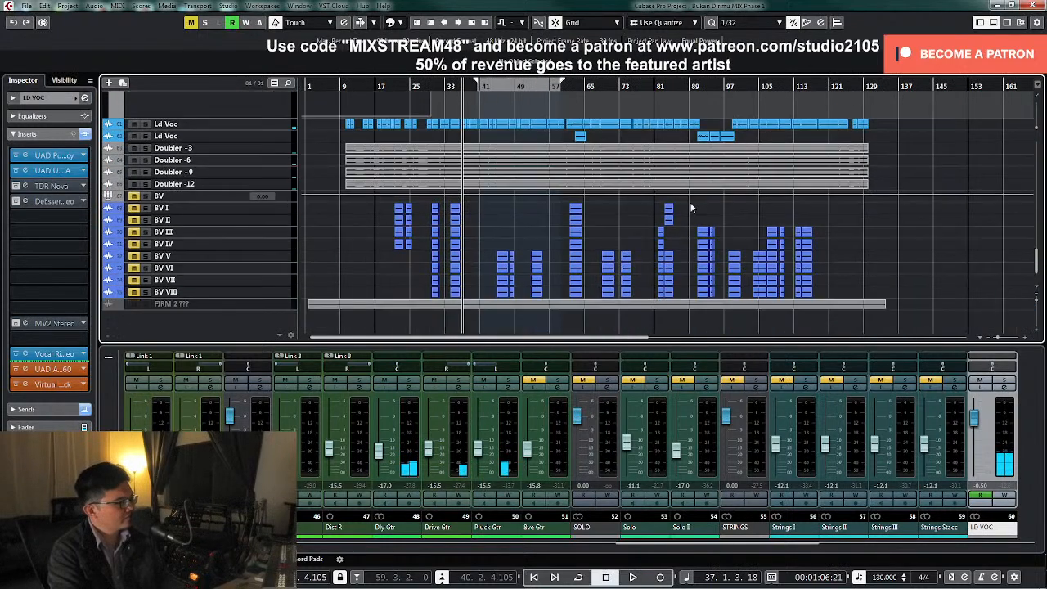
# Play the section before bar 76 and draw automation turning the LD VOC Stereo Delay send off at bar 76
pyautogui.click(612, 85)
pyautogui.press('h')
pyautogui.press('h')
pyautogui.press('h')
pyautogui.press('h')
pyautogui.press('h')
pyautogui.press('h')
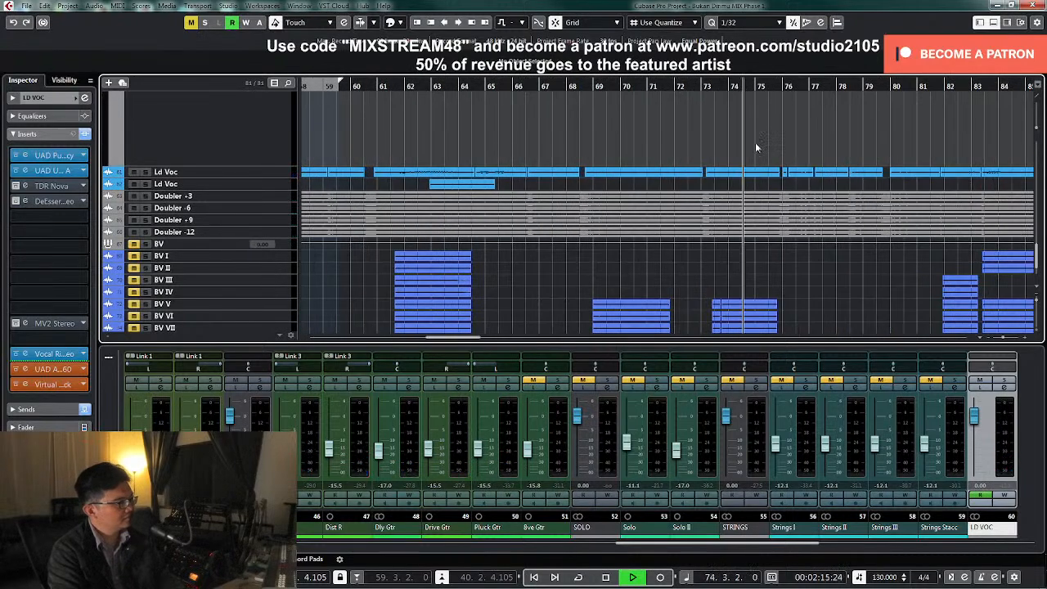
pyautogui.scroll(2, 755, 163)
pyautogui.rightClick(736, 195)
pyautogui.click(760, 196)
pyautogui.press('h')
pyautogui.press('h')
pyautogui.press('h')
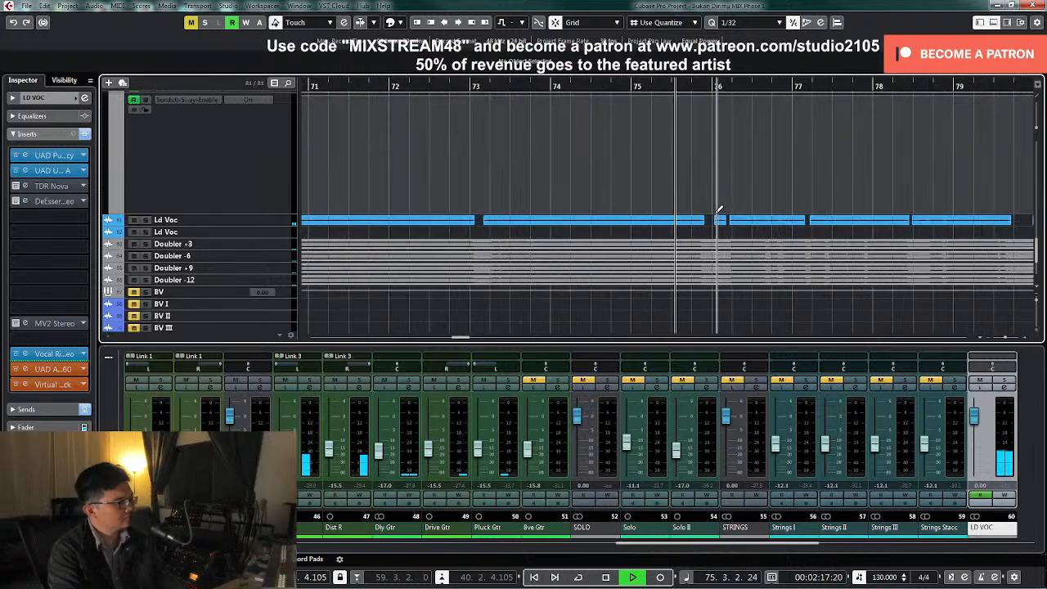
pyautogui.press('g')
pyautogui.press('g')
pyautogui.press('g')
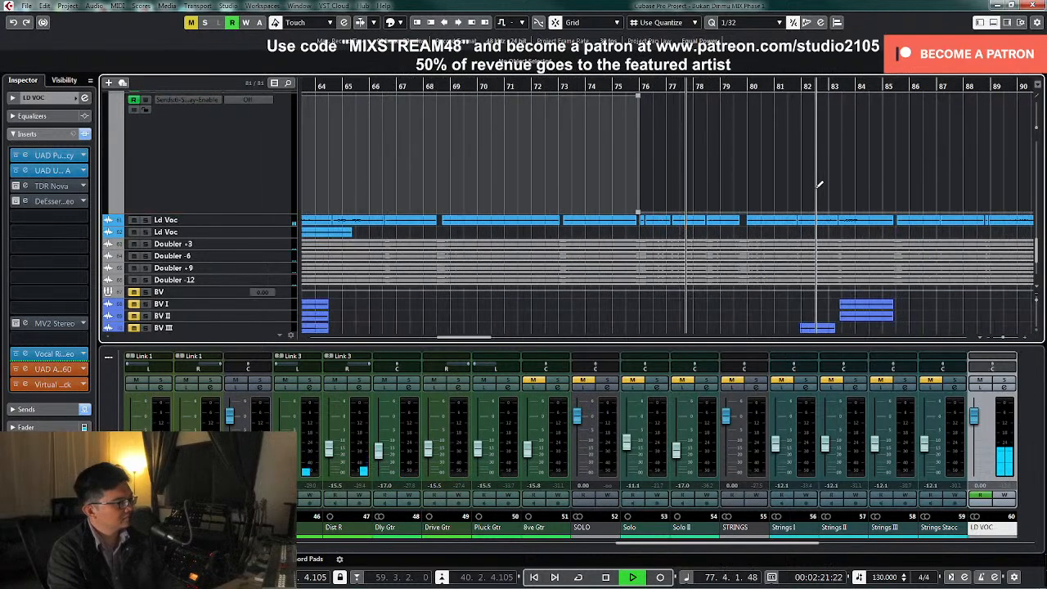
# Draw automation turning the LD VOC Stereo Delay send back on at bar 82
pyautogui.press('h')
pyautogui.press('h')
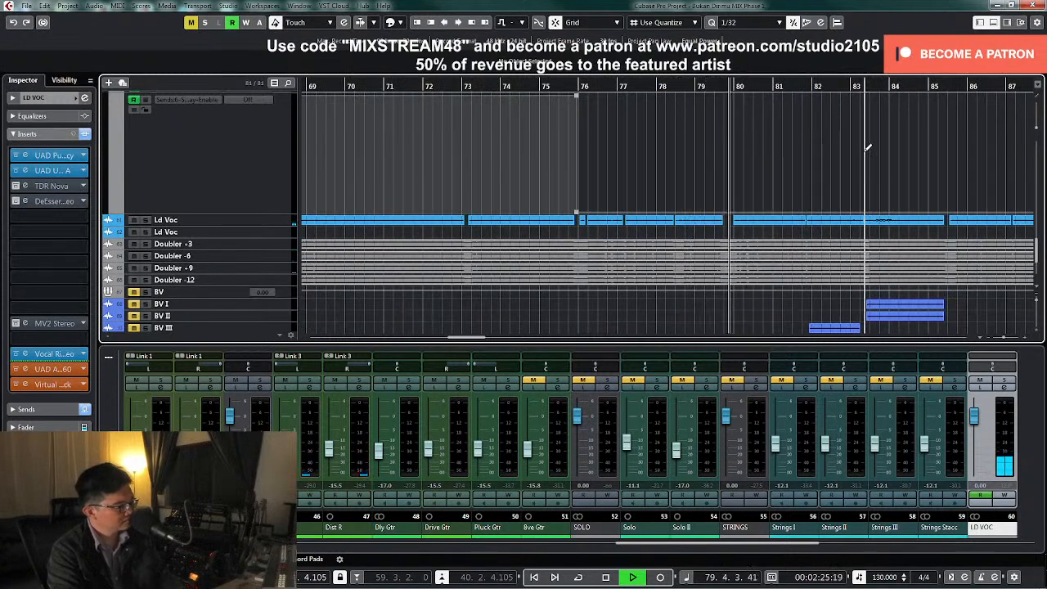
pyautogui.scroll(2, 872, 154)
pyautogui.press('h')
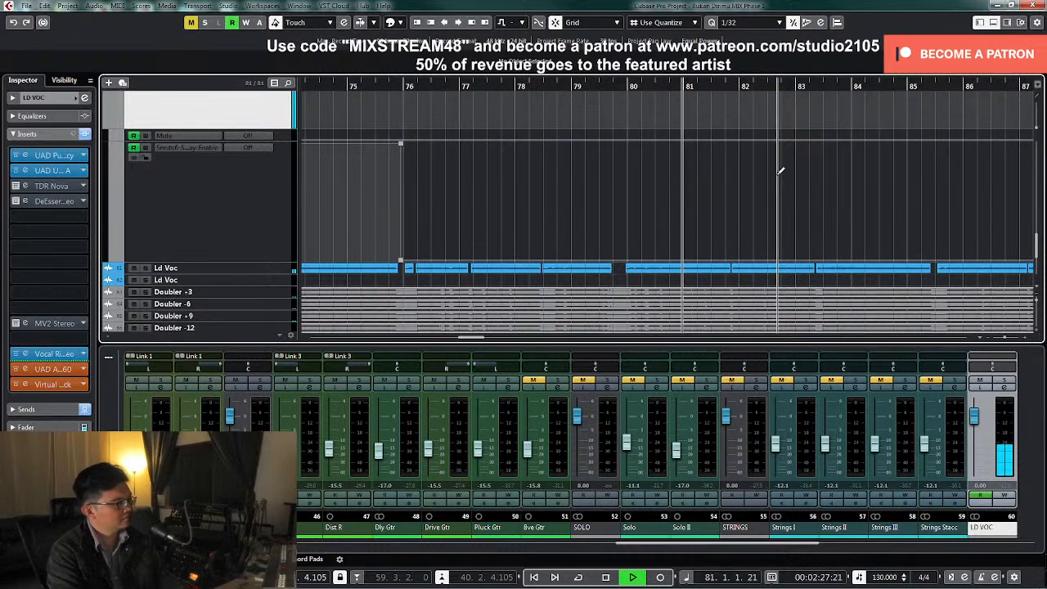
pyautogui.click(739, 162)
pyautogui.rightClick(781, 166)
pyautogui.click(789, 171)
pyautogui.click(736, 146)
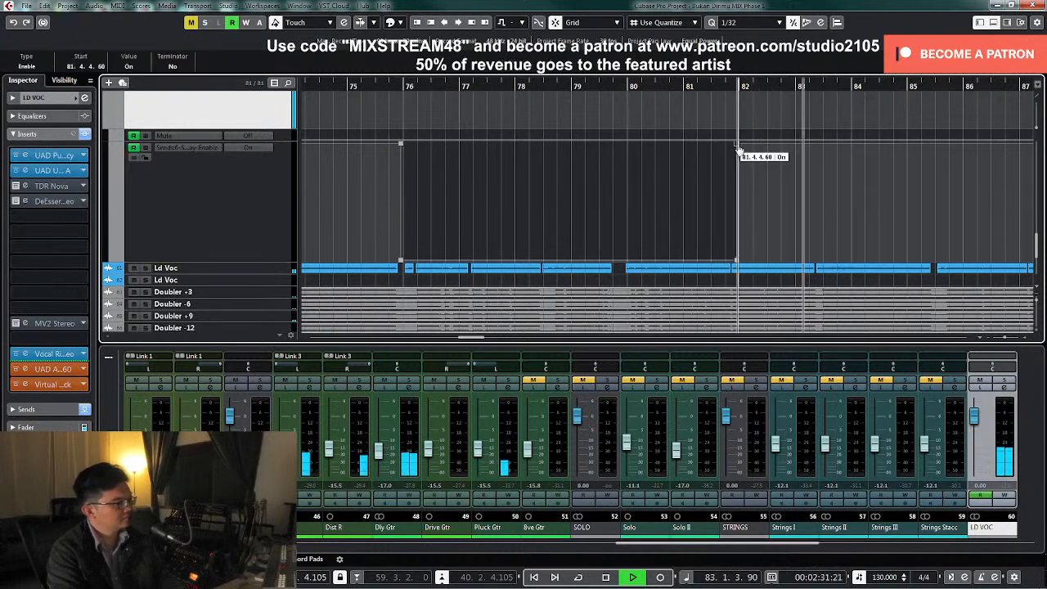
# Shrink the LD VOC track and its automation lanes back to small height, with the whole song in view and playback stopped
pyautogui.press('g')
pyautogui.press('g')
pyautogui.press('g')
pyautogui.press('g')
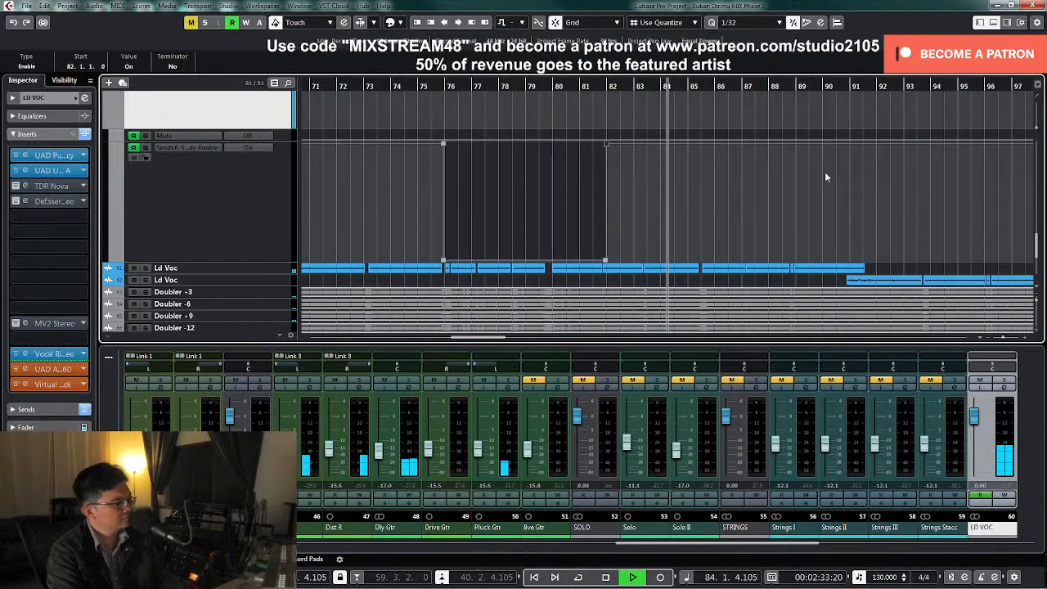
pyautogui.click(232, 200)
pyautogui.press('z')
pyautogui.press('z')
pyautogui.scroll(4, 618, 198)
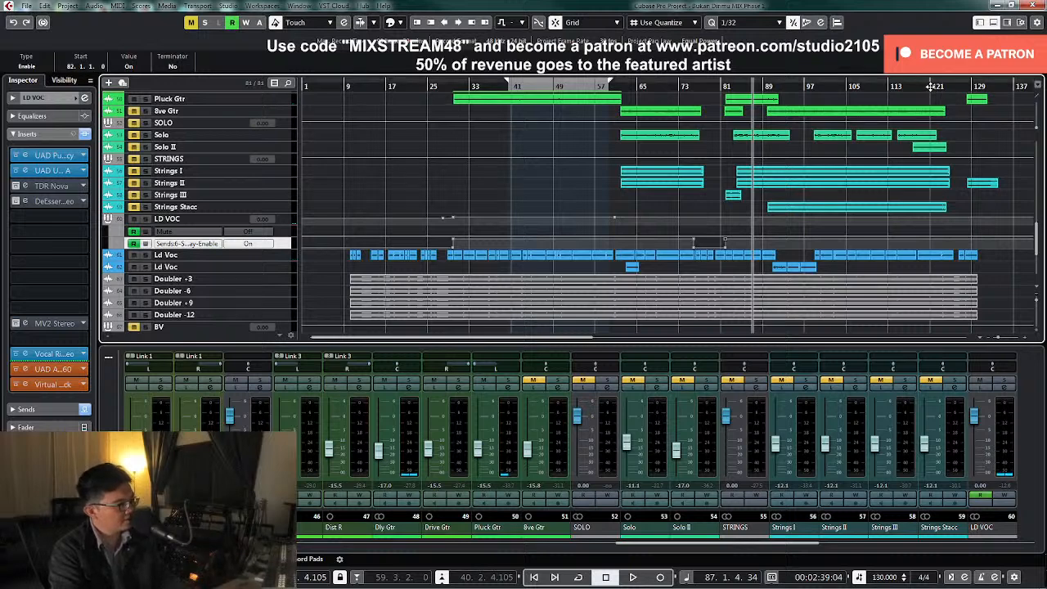
# Play from about bar 121 and draw automation turning the LD VOC Stereo Delay send off in the vocal gap midway through bar 125
pyautogui.press('KP_Add')
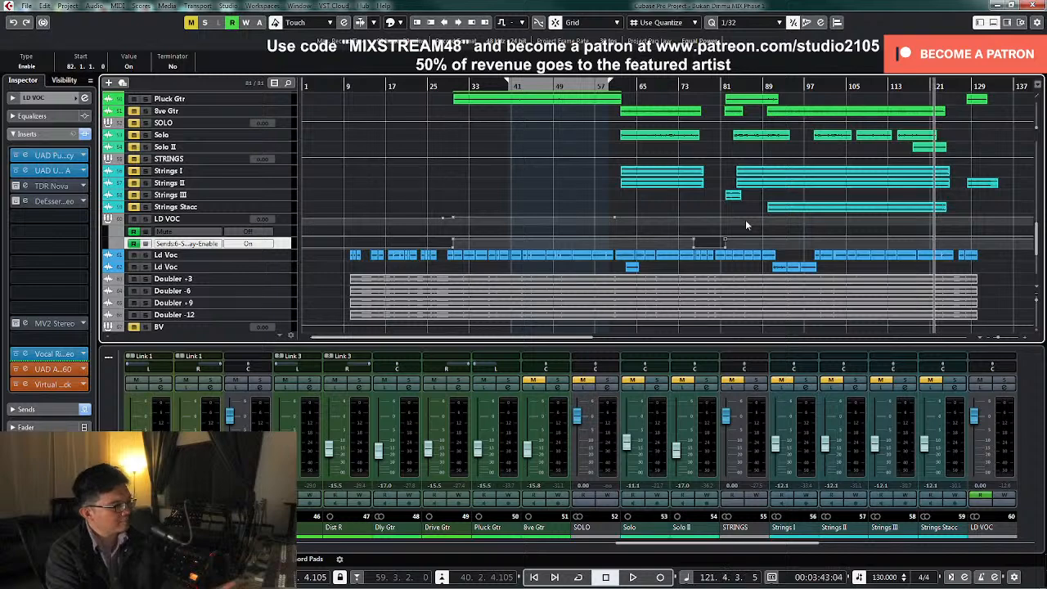
pyautogui.press('h')
pyautogui.press('h')
pyautogui.press('h')
pyautogui.press('h')
pyautogui.press('h')
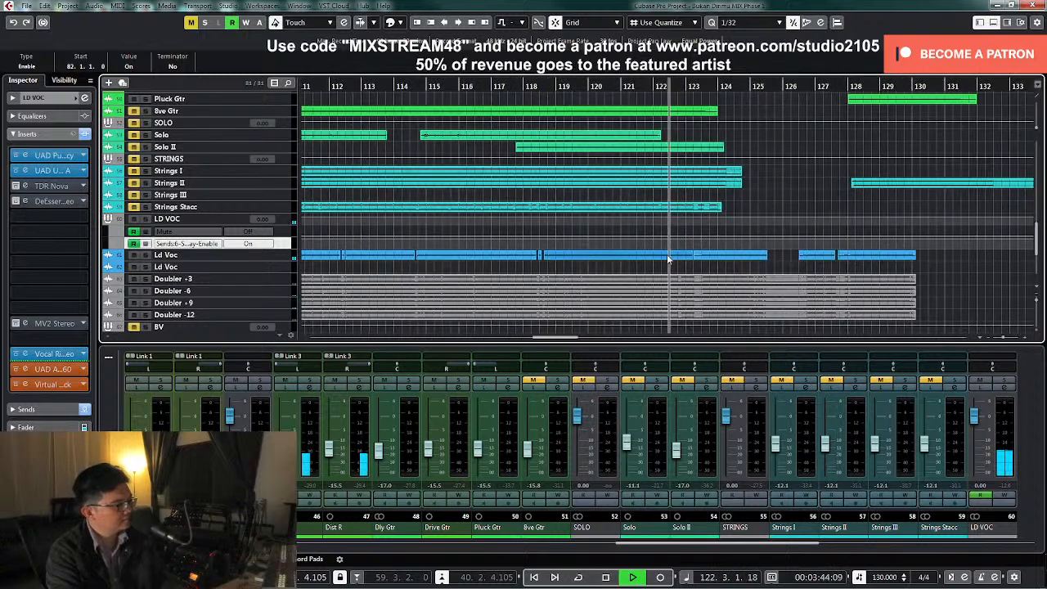
pyautogui.moveTo(282, 249); pyautogui.dragTo(286, 332)
pyautogui.rightClick(644, 260)
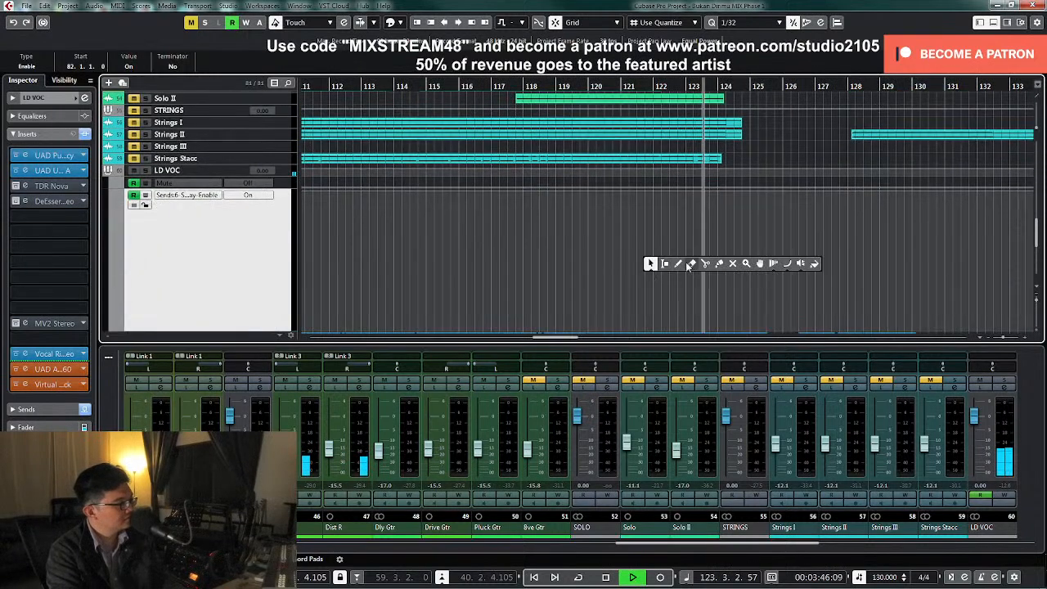
pyautogui.click(667, 266)
pyautogui.scroll(-3, 670, 263)
pyautogui.rightClick(710, 169)
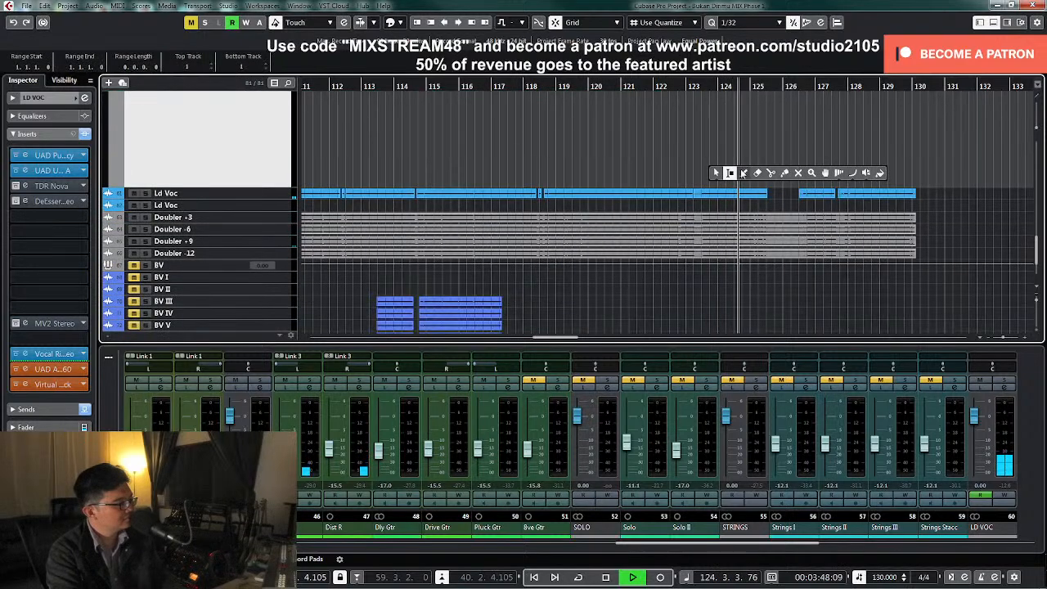
pyautogui.click(743, 175)
pyautogui.click(776, 182)
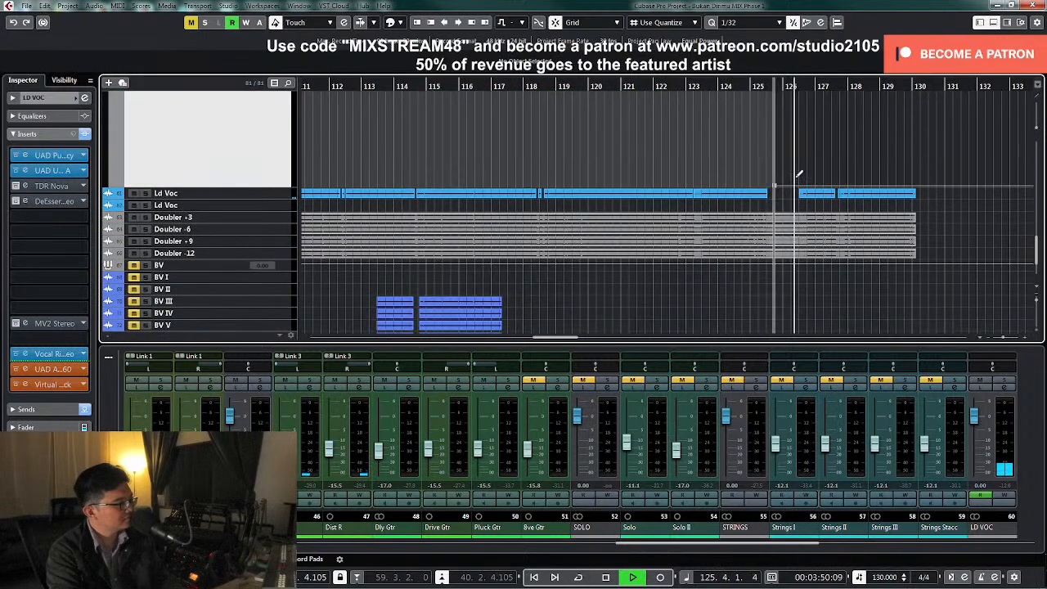
# Shrink the LD VOC send automation lane back to small height, show the whole song and stop playback
pyautogui.scroll(2, 810, 173)
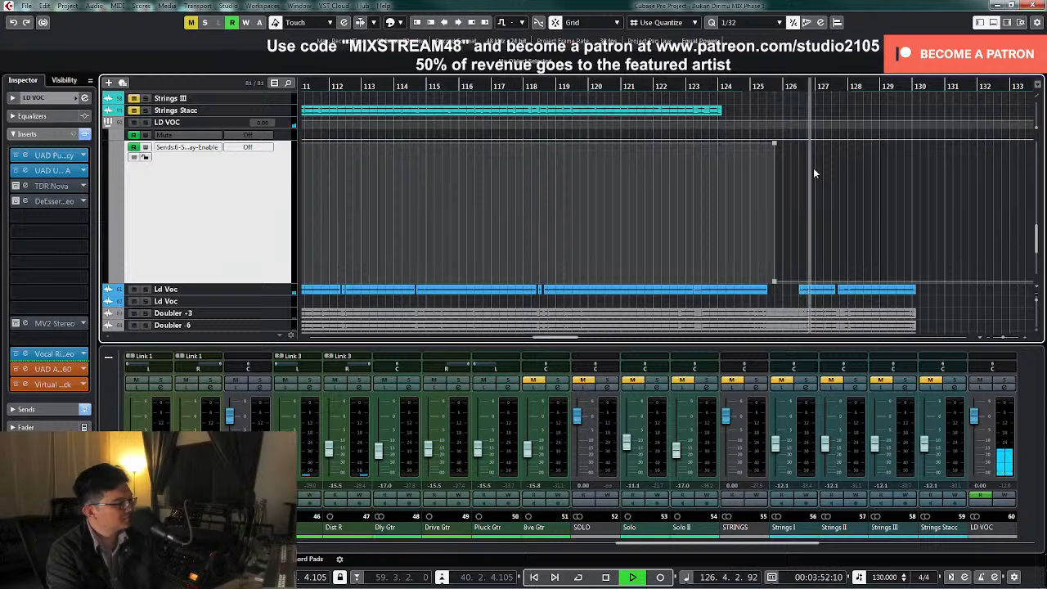
pyautogui.press('z')
pyautogui.press('z')
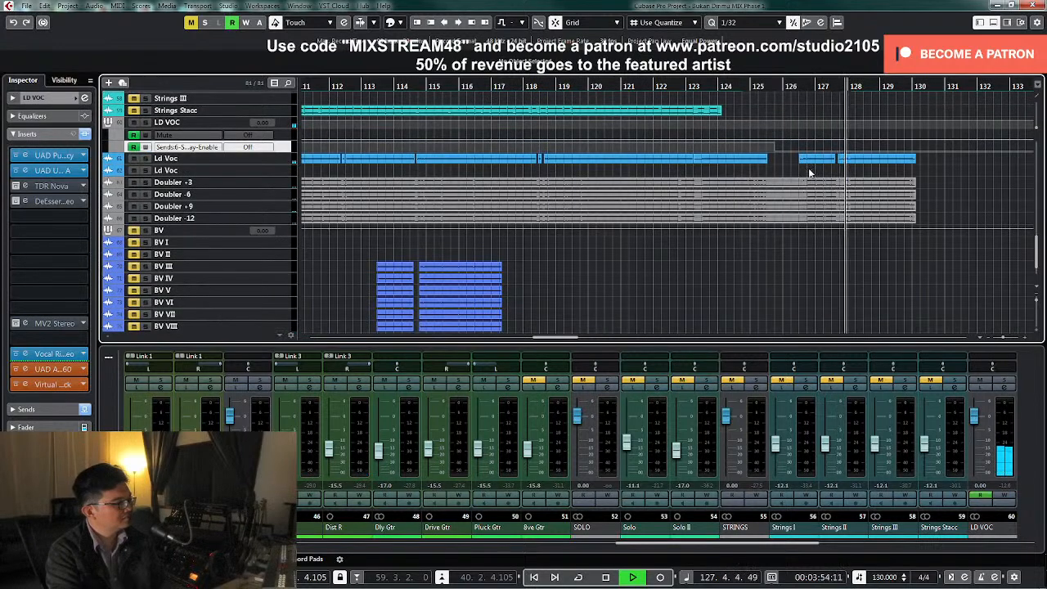
pyautogui.hotkey('shift', 'f')
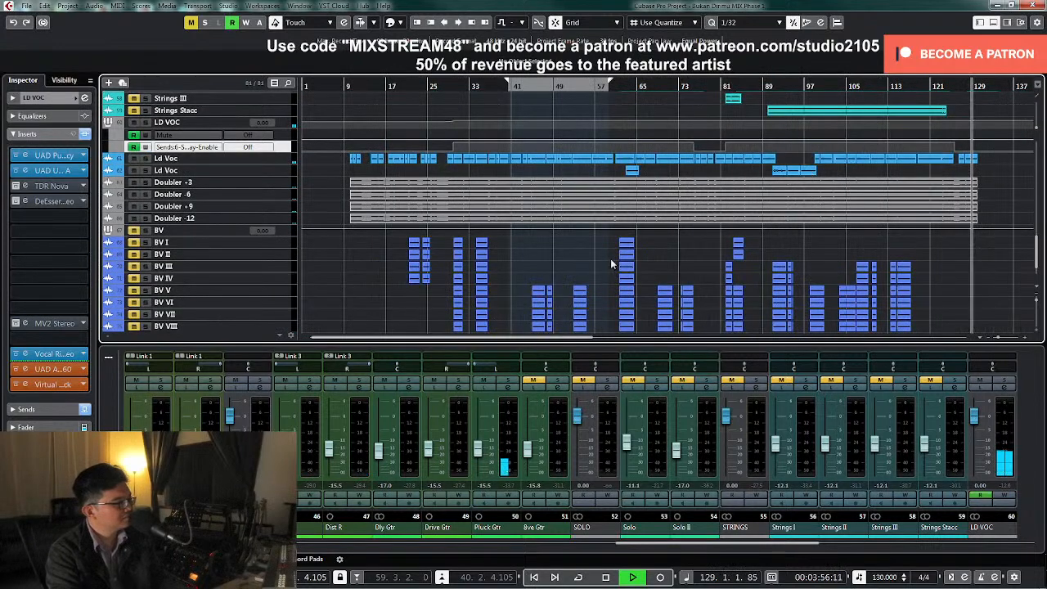
pyautogui.scroll(4, 616, 259)
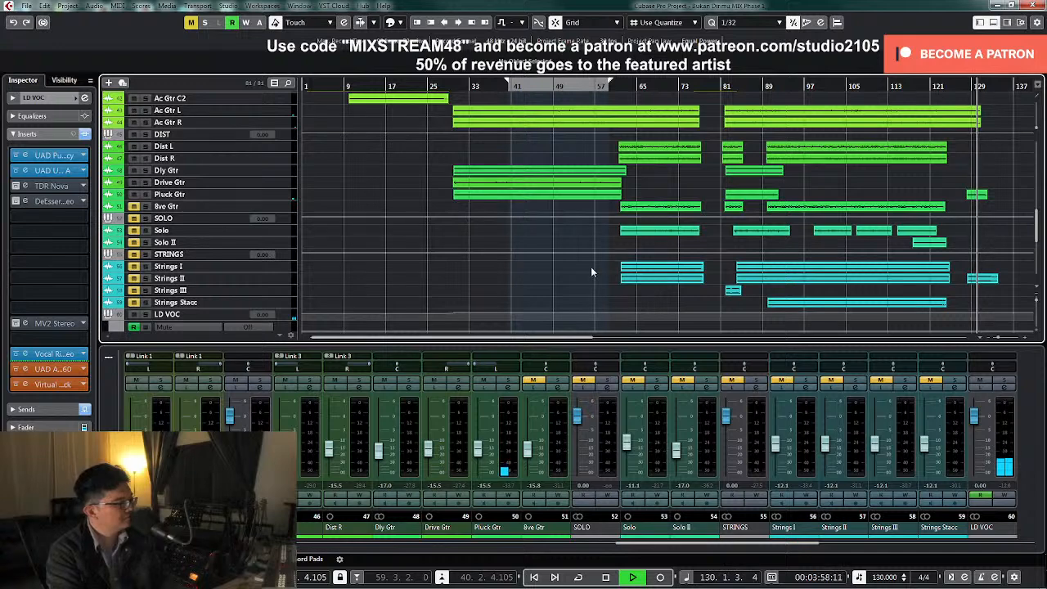
pyautogui.scroll(4, 591, 270)
pyautogui.press('space')
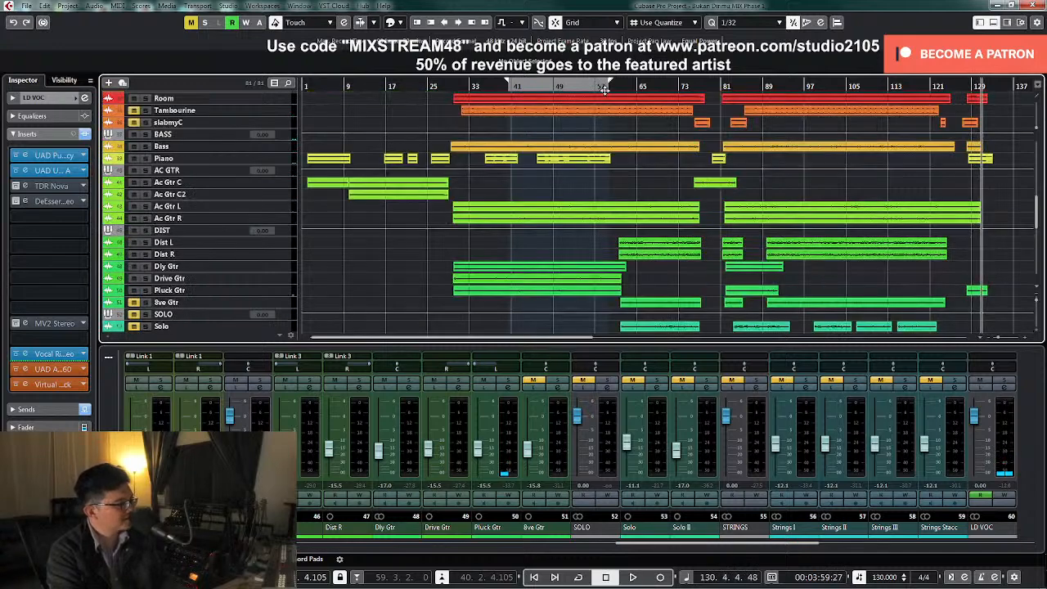
# Unmute and solo the 8ve Gtr track, playing from just before its first part at about bar 59
pyautogui.scroll(-8, 653, 151)
pyautogui.scroll(4, 653, 151)
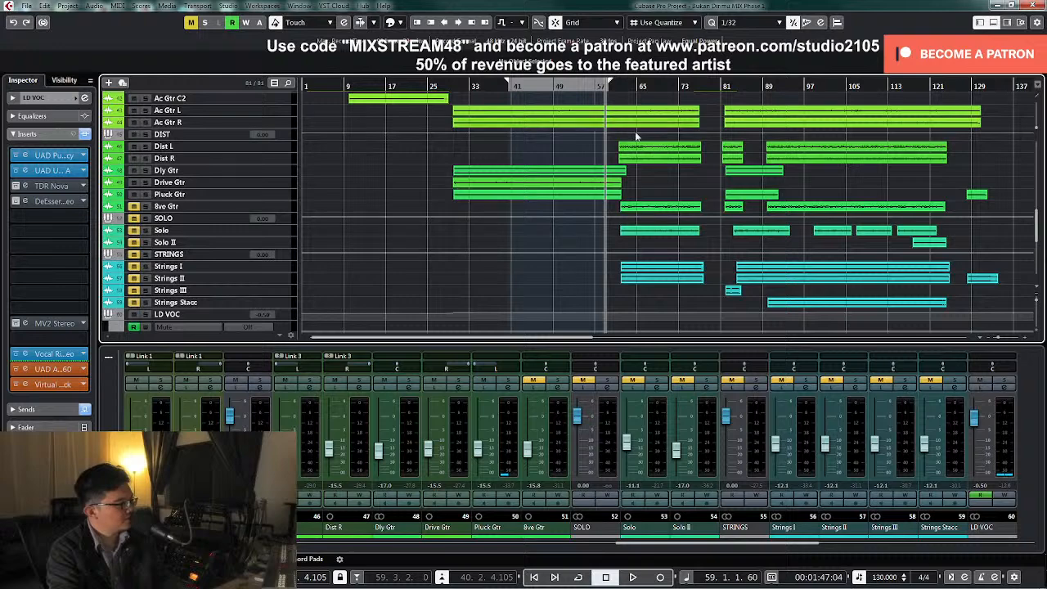
pyautogui.click(290, 206)
pyautogui.press('z')
pyautogui.press('space')
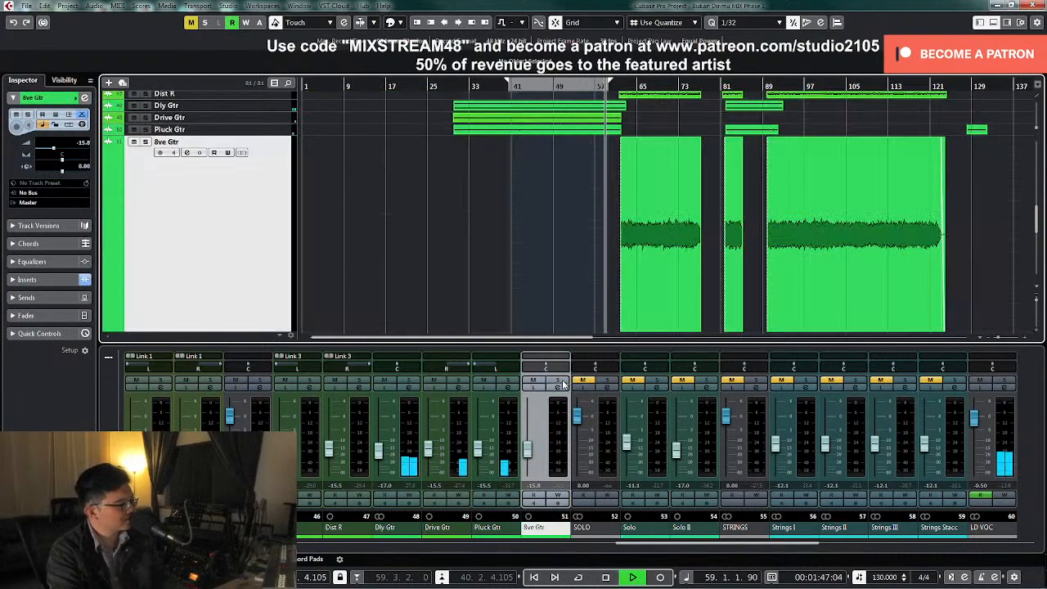
pyautogui.click(559, 382)
pyautogui.press('z')
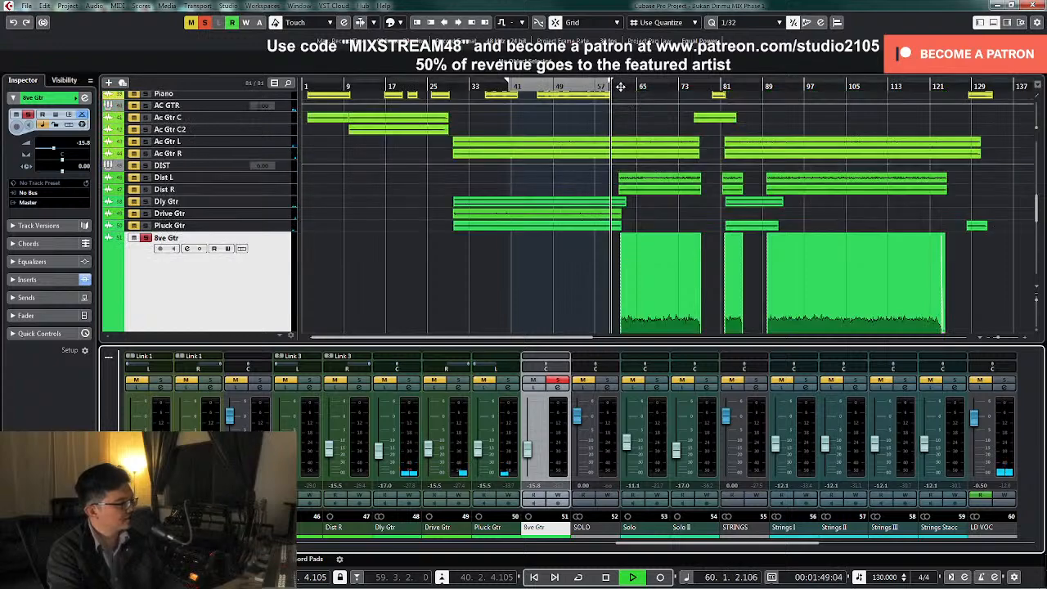
pyautogui.scroll(-4, 619, 175)
# Open the 8ve Gtr channel settings and raise the equalizer's low cut to thin out the low end
pyautogui.click(557, 388)
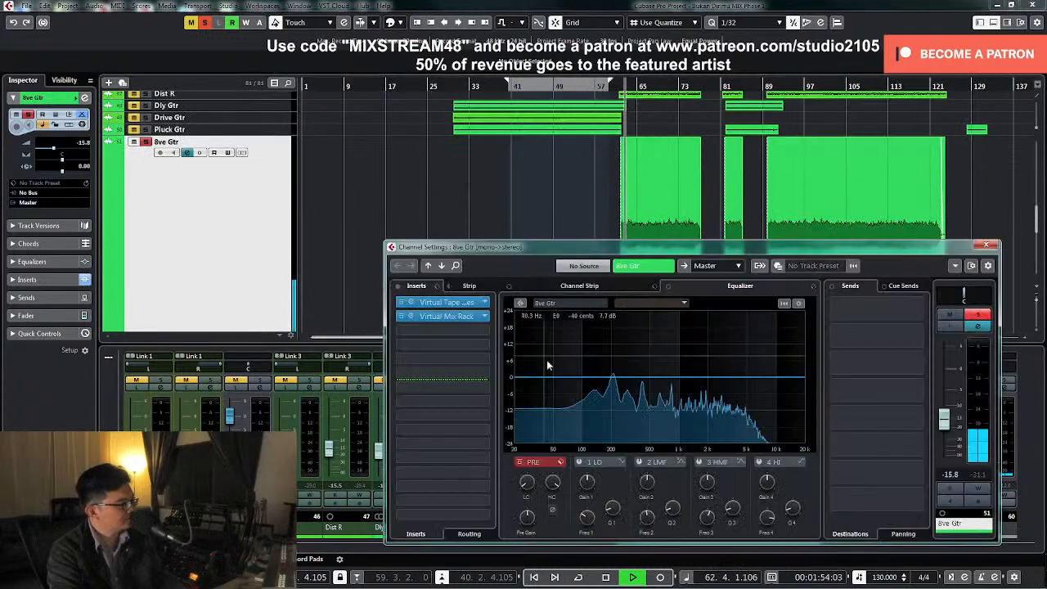
pyautogui.moveTo(527, 481); pyautogui.dragTo(536, 456)
pyautogui.press('space')
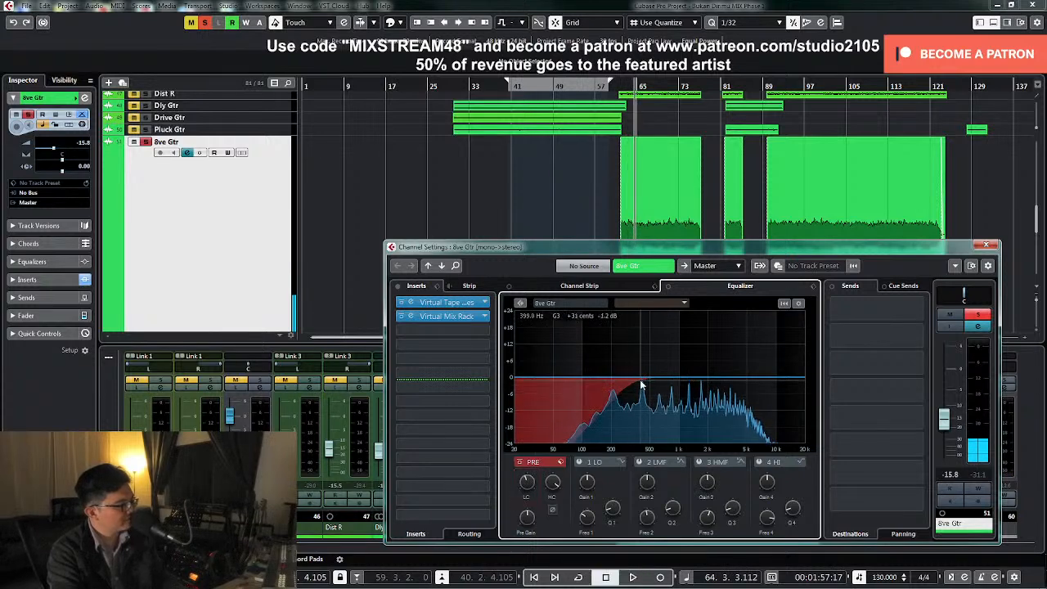
pyautogui.moveTo(527, 488)
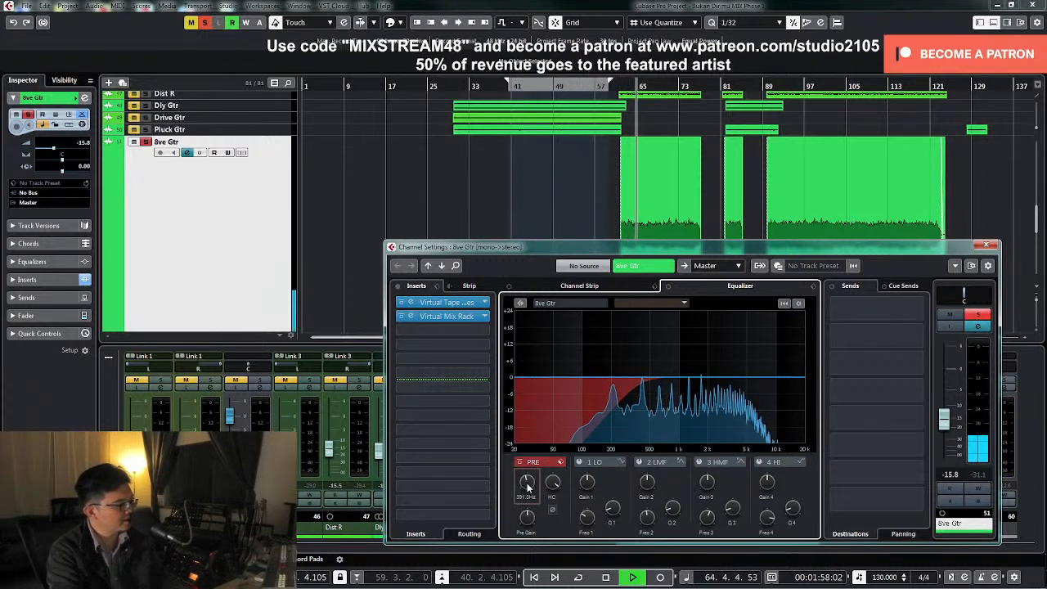
# Sweep the 8ve Gtr's high-mid EQ band to 3.26 kHz, make it a slight wide cut, and add a high cut
pyautogui.click(700, 462)
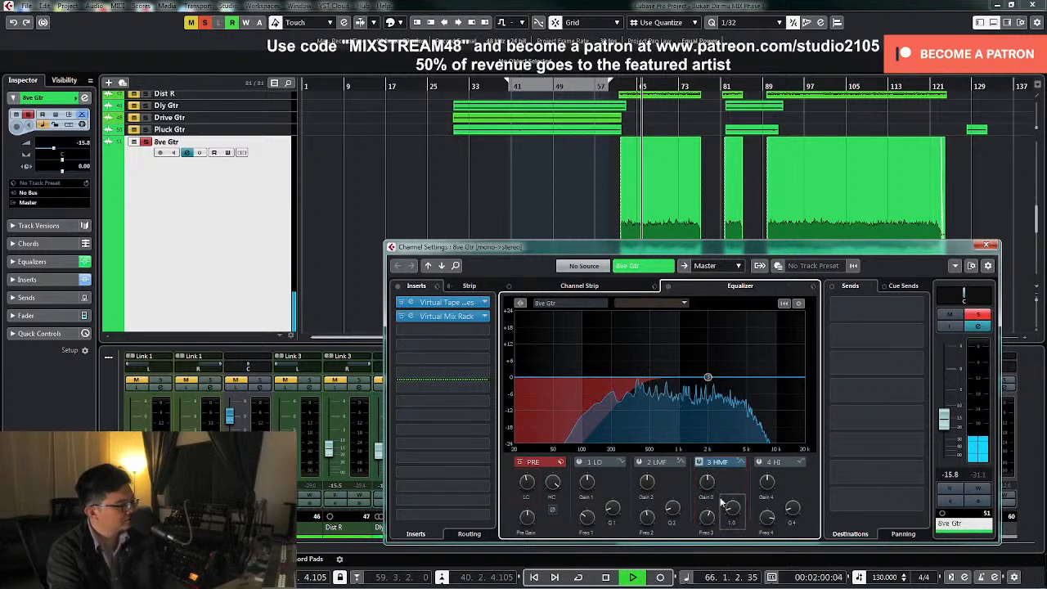
pyautogui.moveTo(708, 374); pyautogui.dragTo(731, 347)
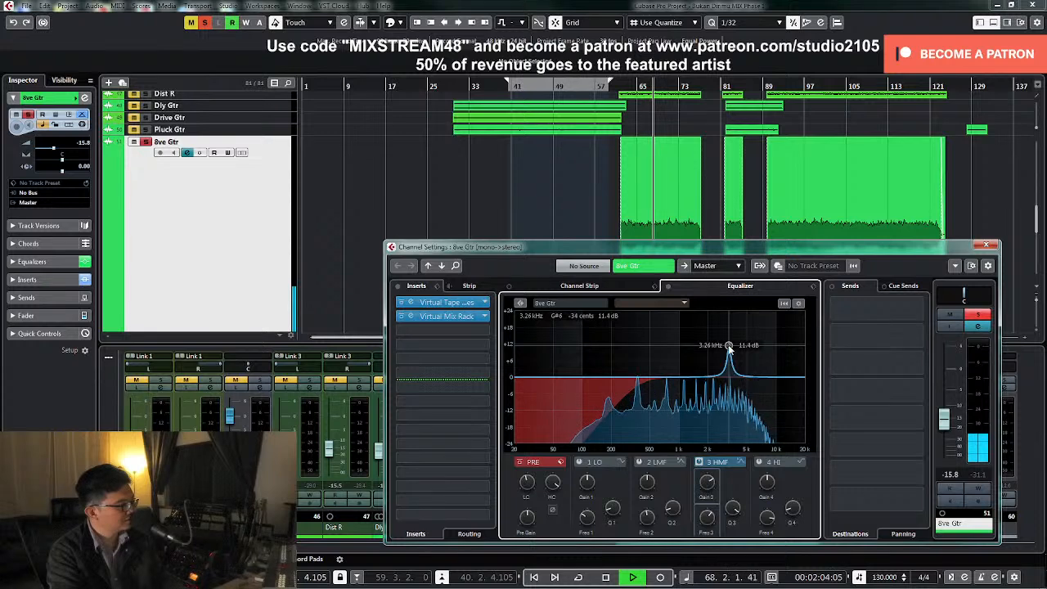
pyautogui.press('space')
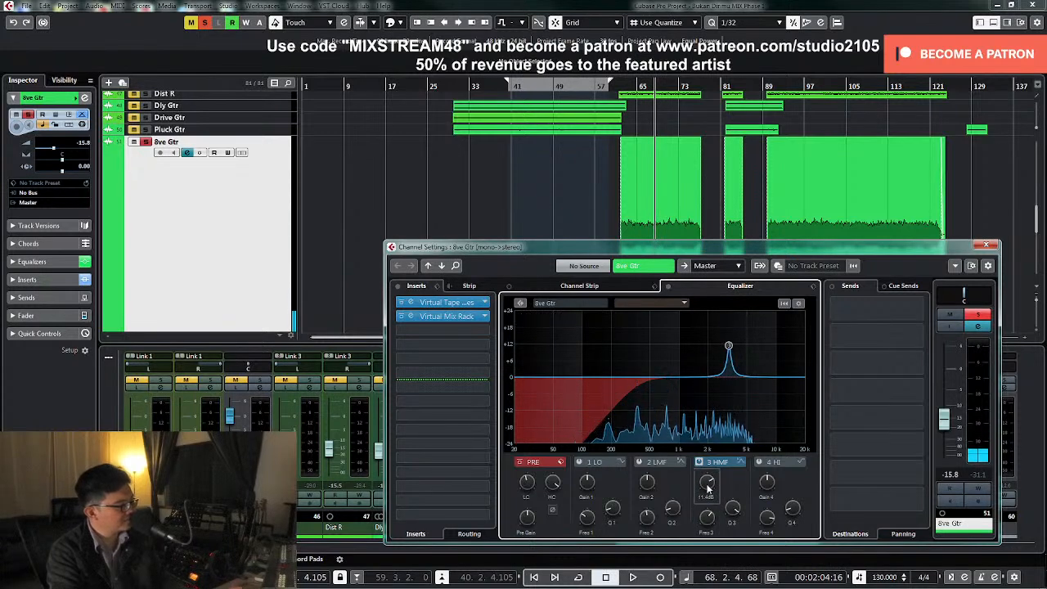
pyautogui.keyDown('ctrl'); pyautogui.click(708, 484); pyautogui.keyUp('ctrl')
pyautogui.press('space')
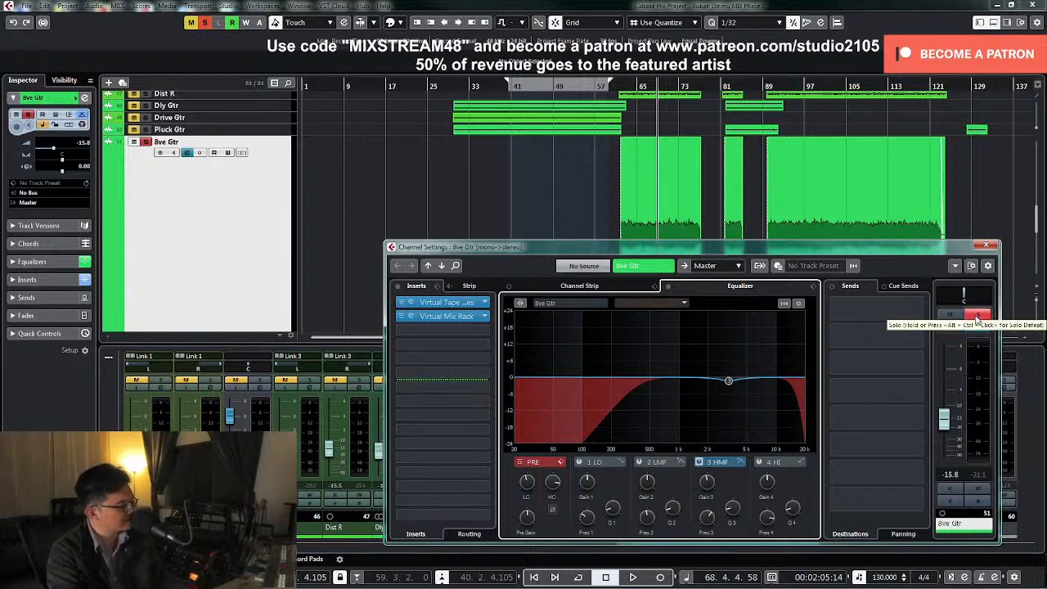
# Insert Soundtoys LittlePlate on 8ve Gtr's third insert slot, switch on its modulation, lower the mix and raise the low cut during playback
pyautogui.click(483, 331)
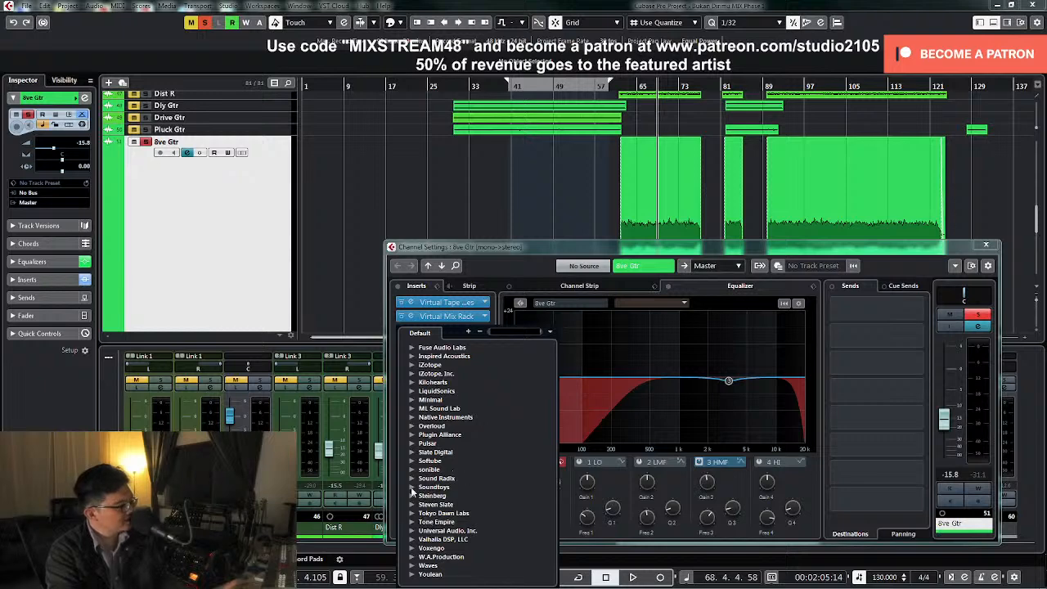
pyautogui.click(412, 487)
pyautogui.scroll(-5, 421, 482)
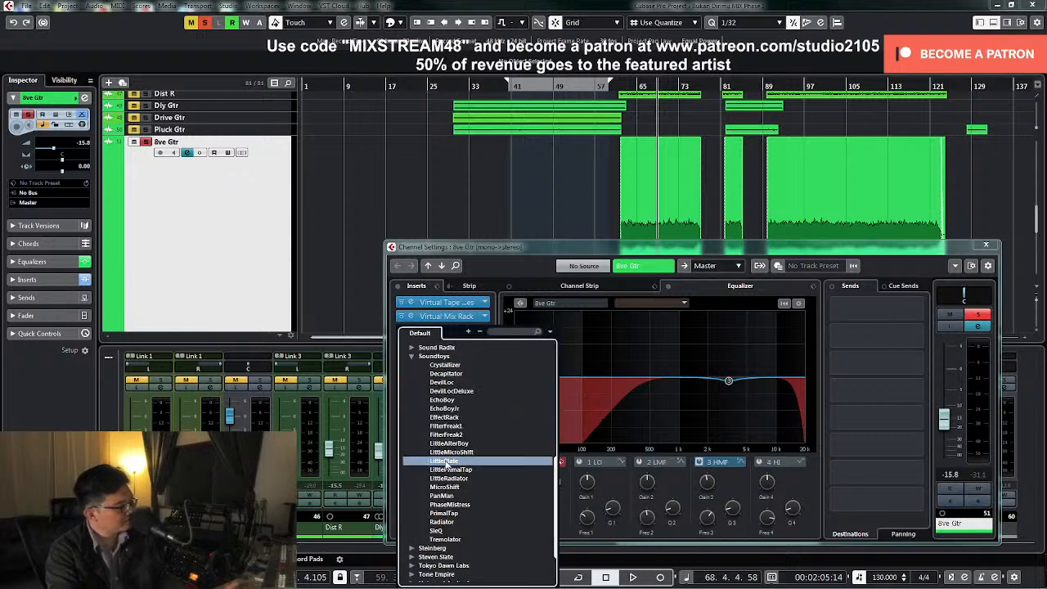
pyautogui.click(445, 463)
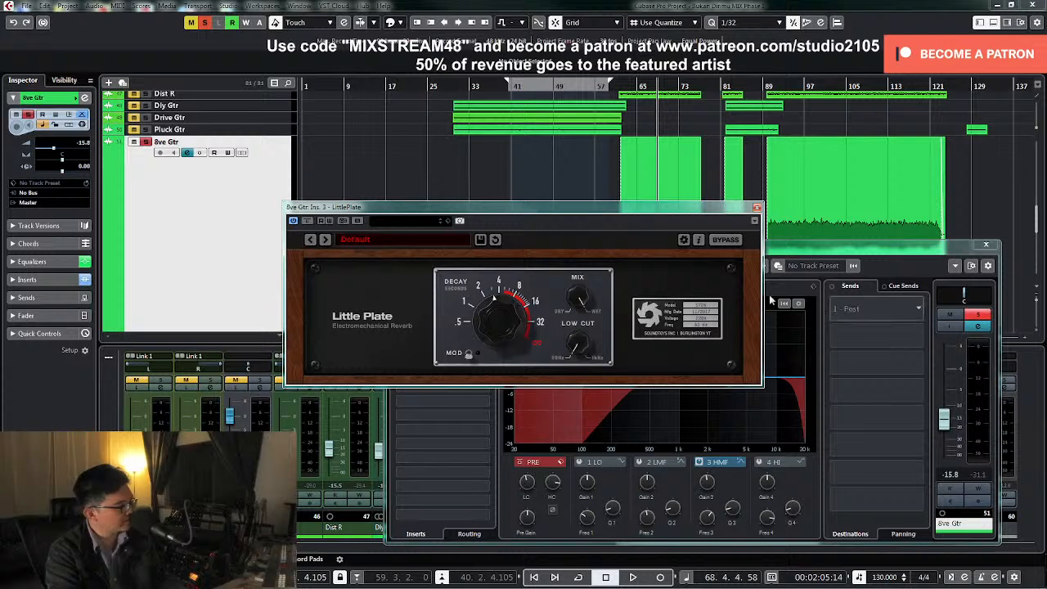
pyautogui.press('space')
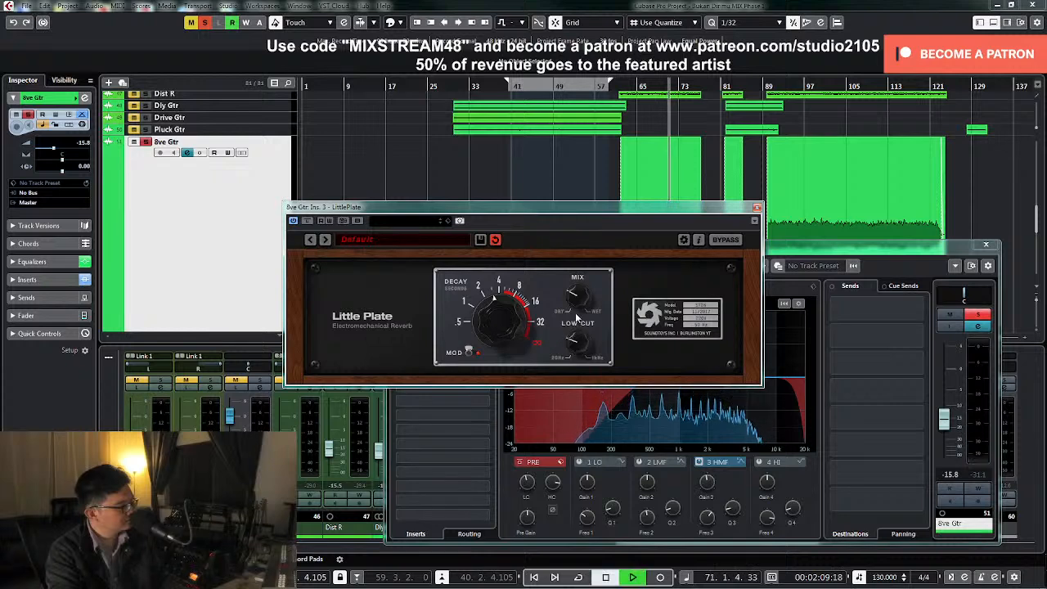
# Unsolo 8ve Gtr, pan it to R69, stop playback and close the LittlePlate and channel settings windows
pyautogui.click(980, 314)
pyautogui.moveTo(964, 296); pyautogui.dragTo(981, 296)
pyautogui.press('space')
pyautogui.click(757, 208)
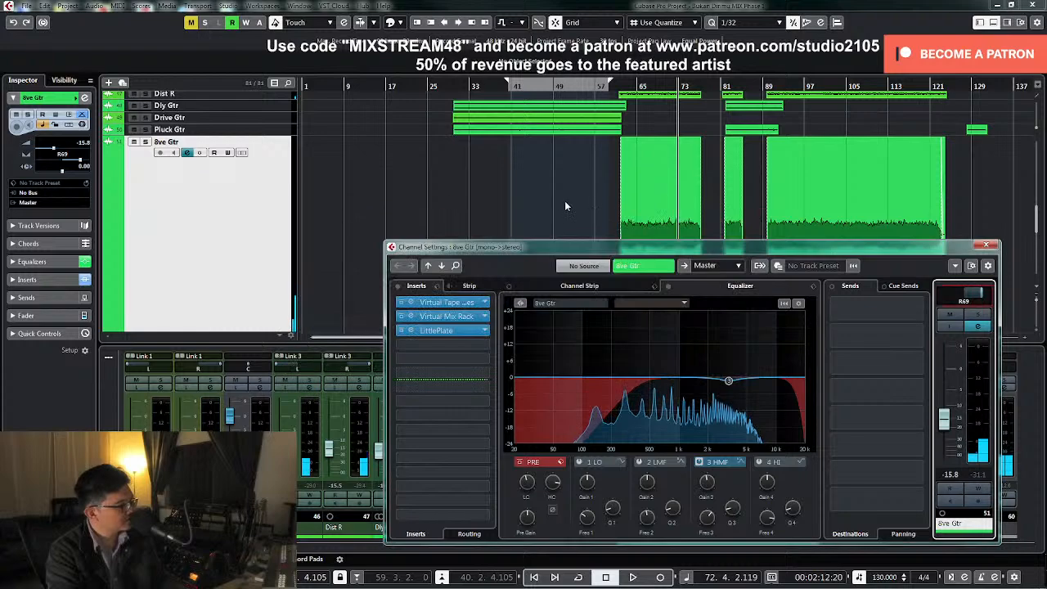
pyautogui.scroll(2, 572, 205)
pyautogui.click(985, 247)
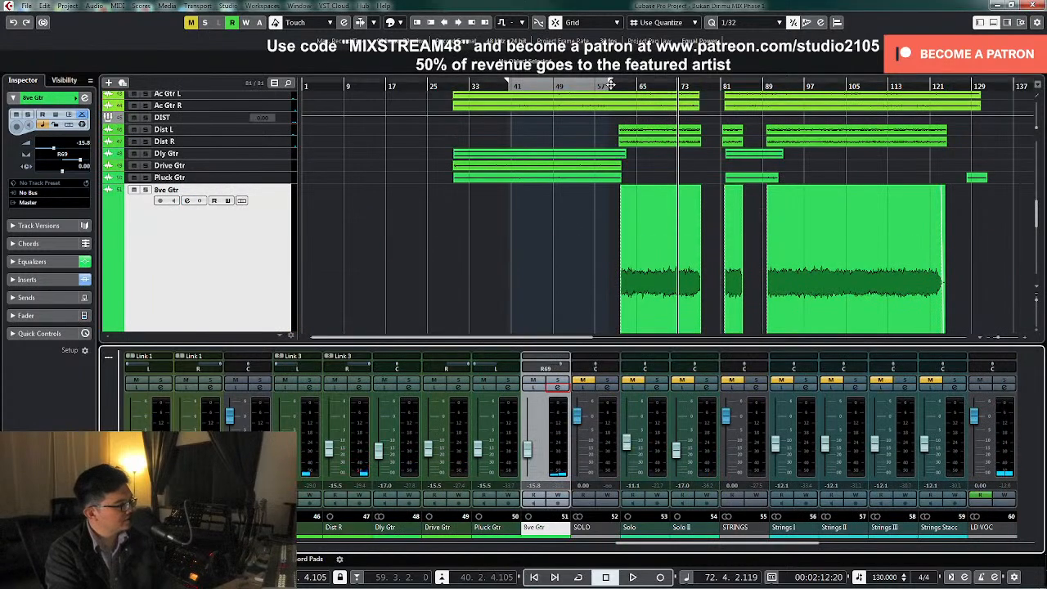
# Play from about bar 59, pan 8ve Gtr fully right and raise its level to -10.5 dB against the full mix
pyautogui.click(610, 85)
pyautogui.scroll(2, 660, 198)
pyautogui.scroll(-8, 662, 199)
pyautogui.scroll(3, 670, 208)
pyautogui.click(561, 369)
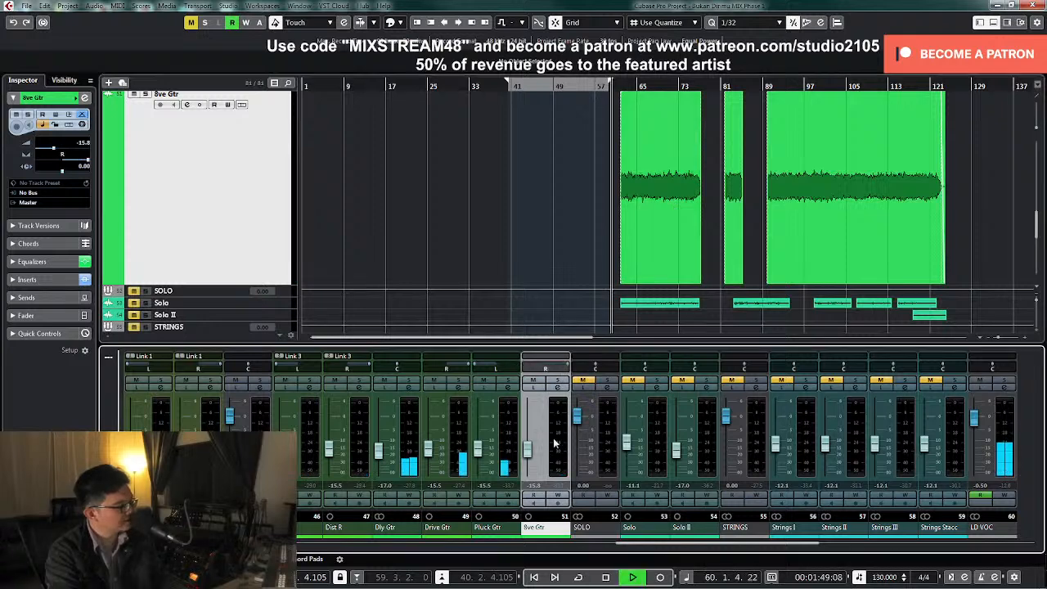
pyautogui.moveTo(529, 452); pyautogui.dragTo(529, 446)
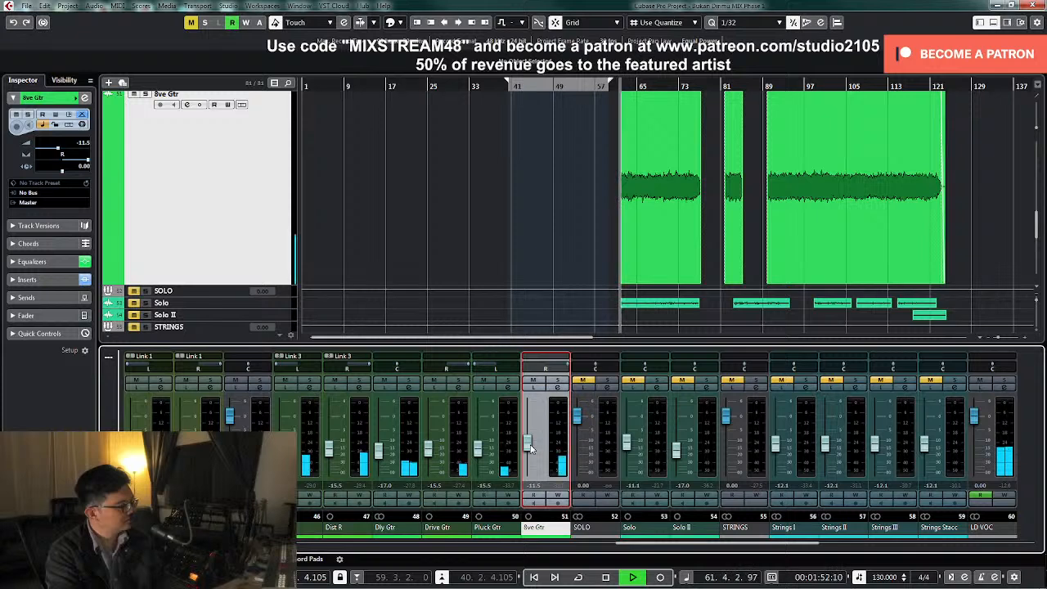
pyautogui.moveTo(530, 447); pyautogui.dragTo(529, 442)
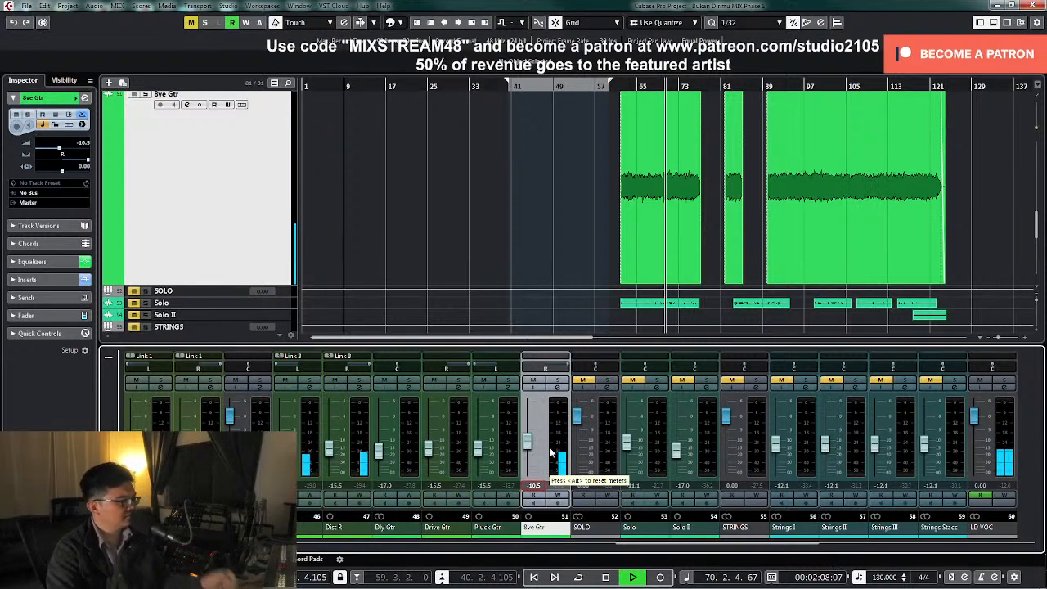
# Shrink the 8ve Gtr track back to small height, look over the strings and vocal tracks, and stop playback
pyautogui.click(180, 184)
pyautogui.press('z')
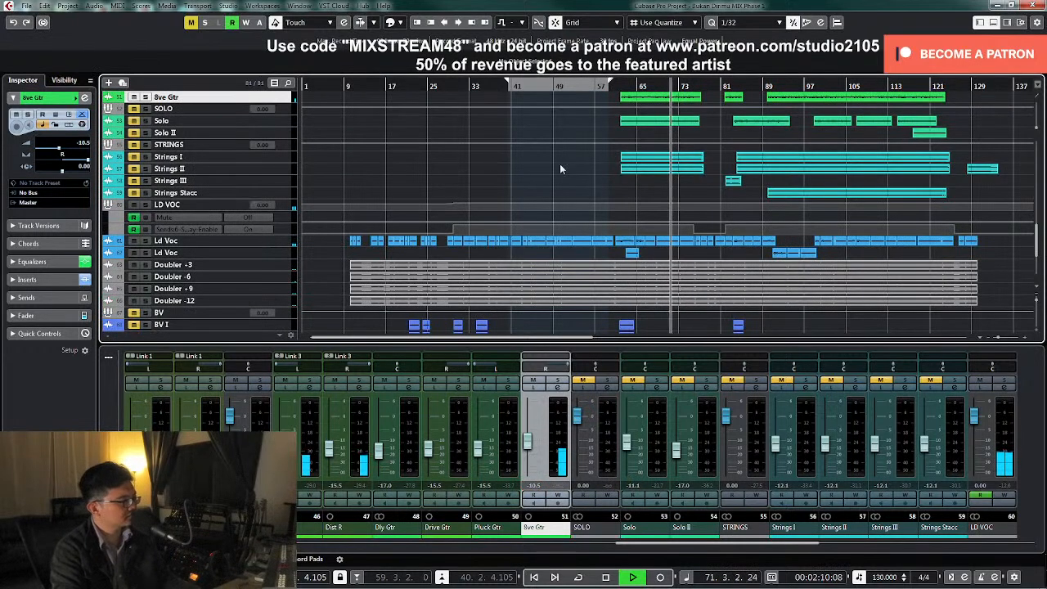
pyautogui.scroll(-5, 585, 180)
pyautogui.scroll(8, 694, 201)
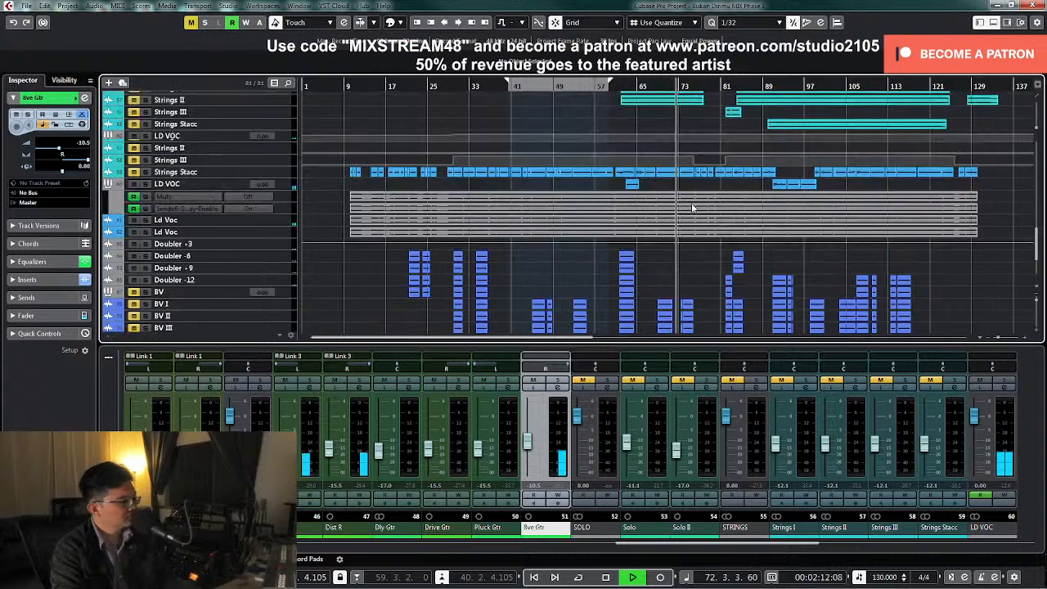
pyautogui.press('space')
pyautogui.scroll(-8, 574, 218)
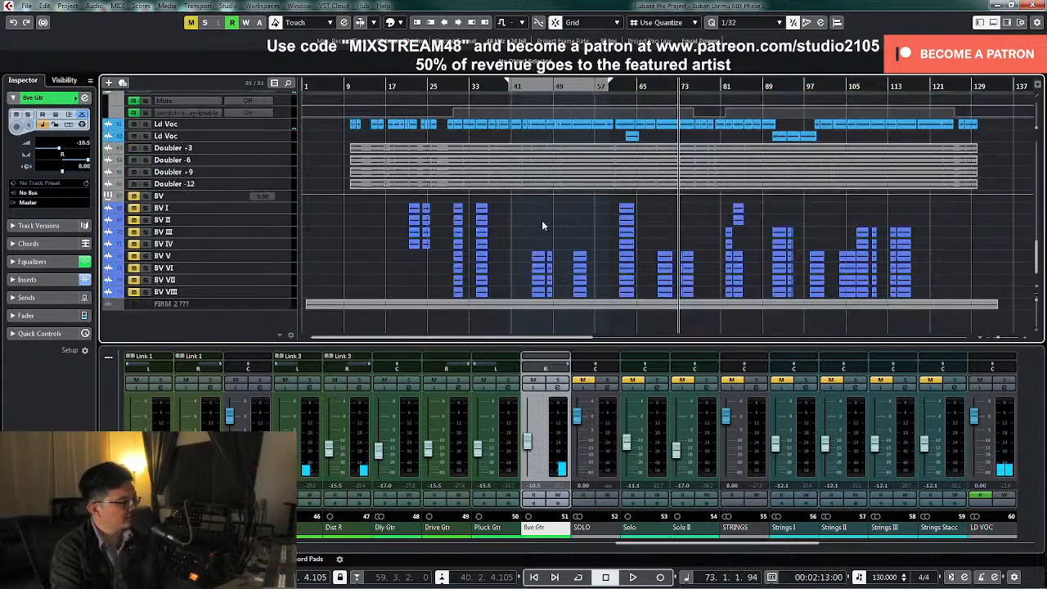
# Unmute and enlarge the Tambourine track, play it in the full mix from about bar 31 and raise its level to -12.2 dB
pyautogui.click(410, 85)
pyautogui.scroll(10, 584, 199)
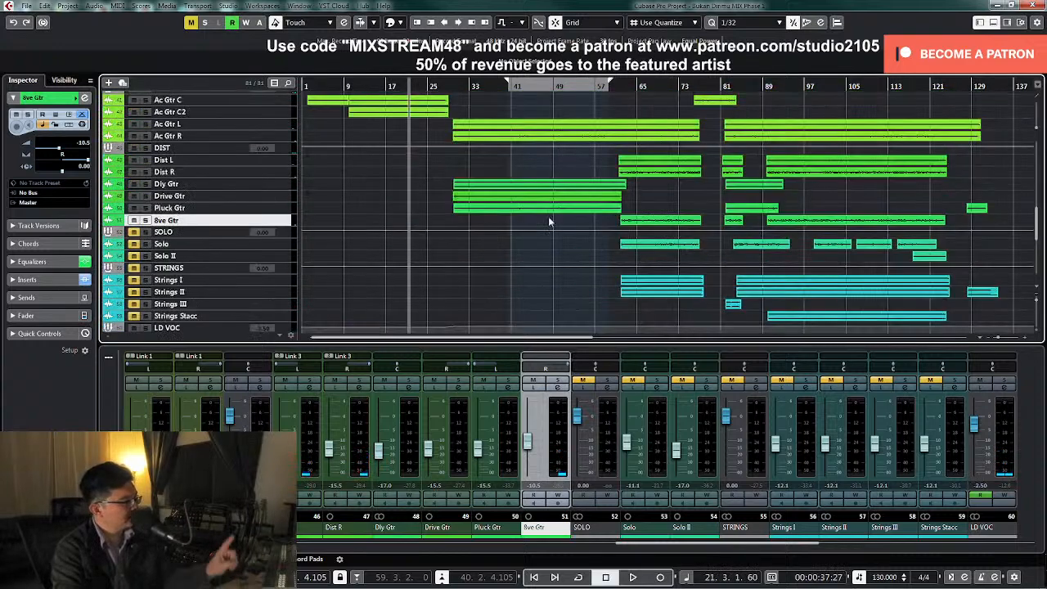
pyautogui.scroll(4, 393, 278)
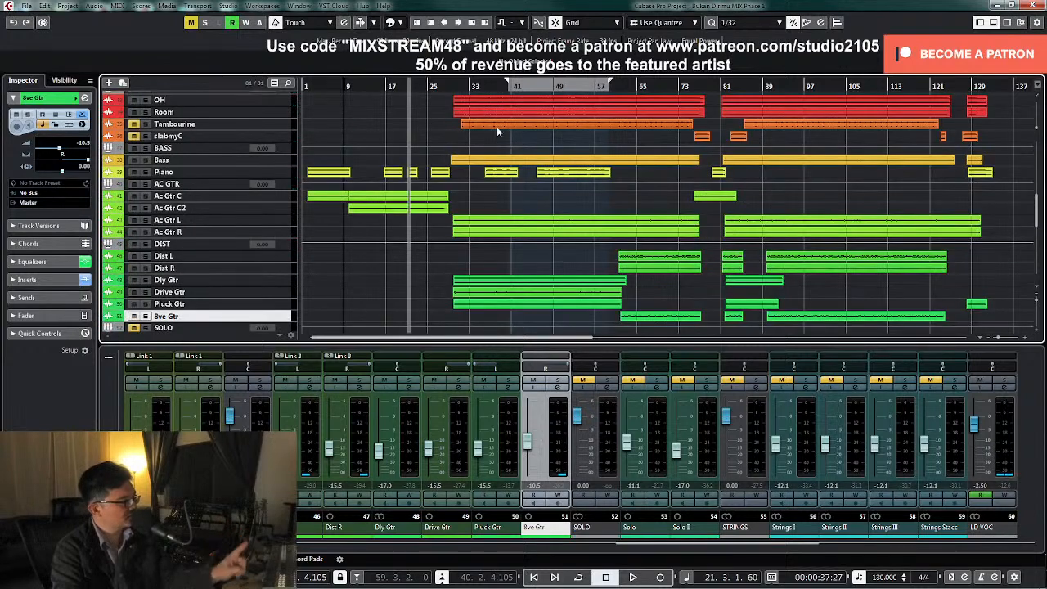
pyautogui.click(459, 85)
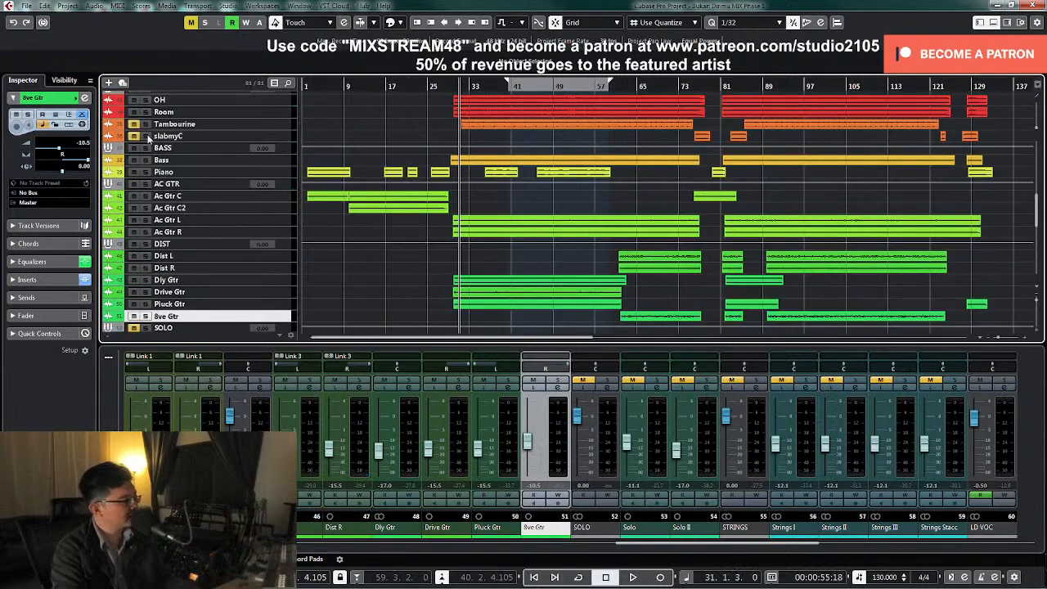
pyautogui.click(285, 130)
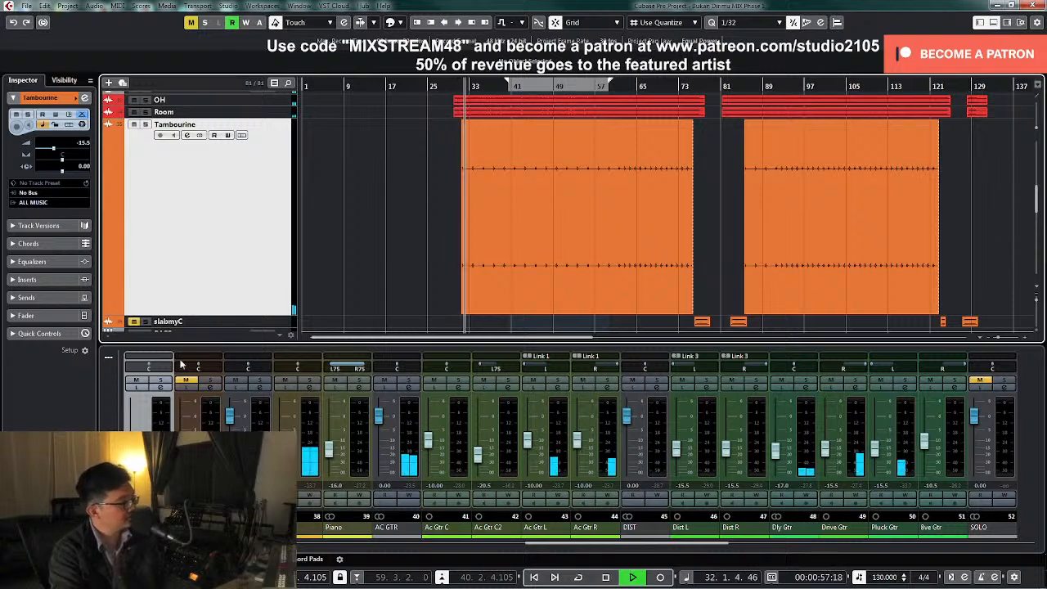
pyautogui.press('h')
pyautogui.press('h')
pyautogui.press('h')
pyautogui.press('h')
pyautogui.press('h')
pyautogui.press('h')
pyautogui.press('h')
pyautogui.press('h')
pyautogui.press('h')
pyautogui.press('h')
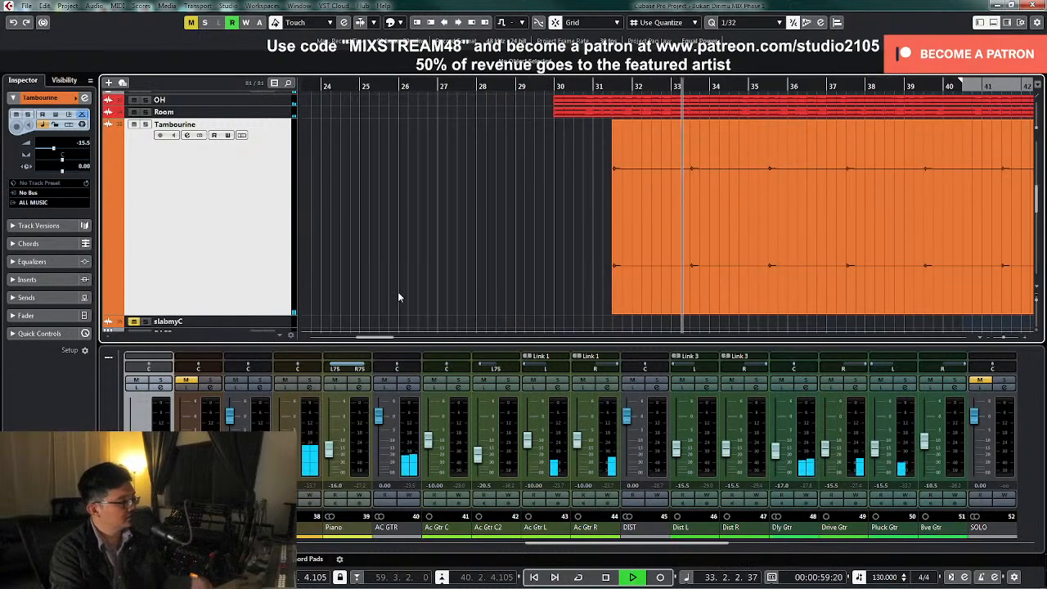
pyautogui.press('space')
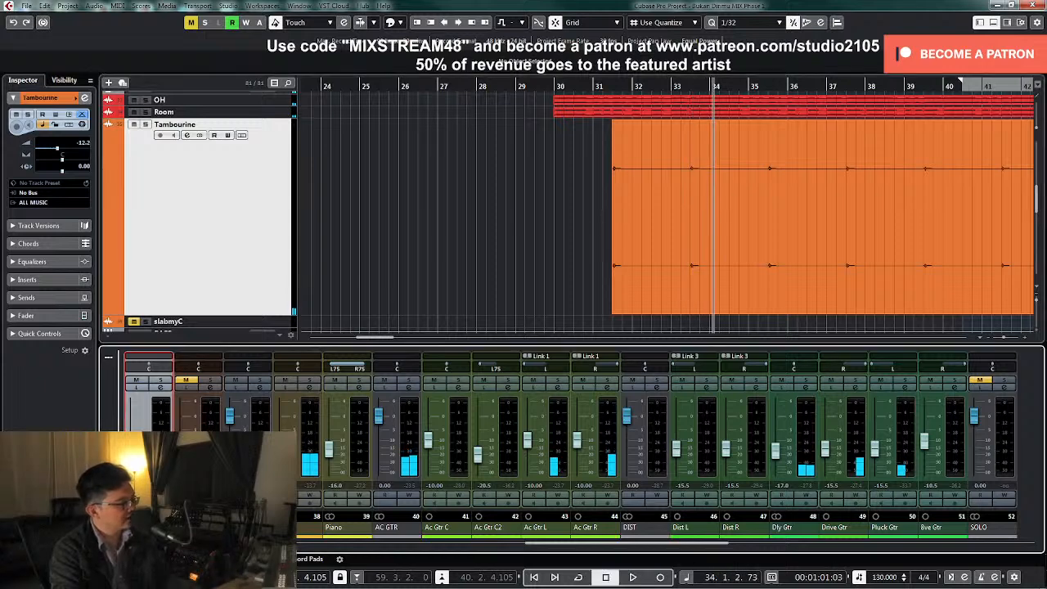
# Insert Soundtoys EchoBoyJr on Tambourine's fourth insert slot
pyautogui.click(161, 389)
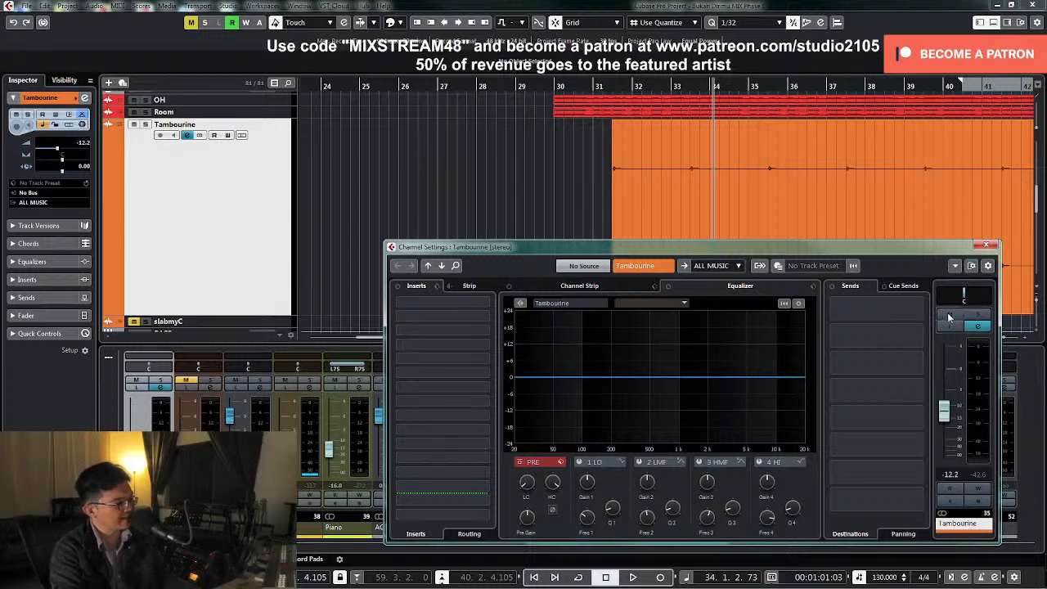
pyautogui.click(484, 348)
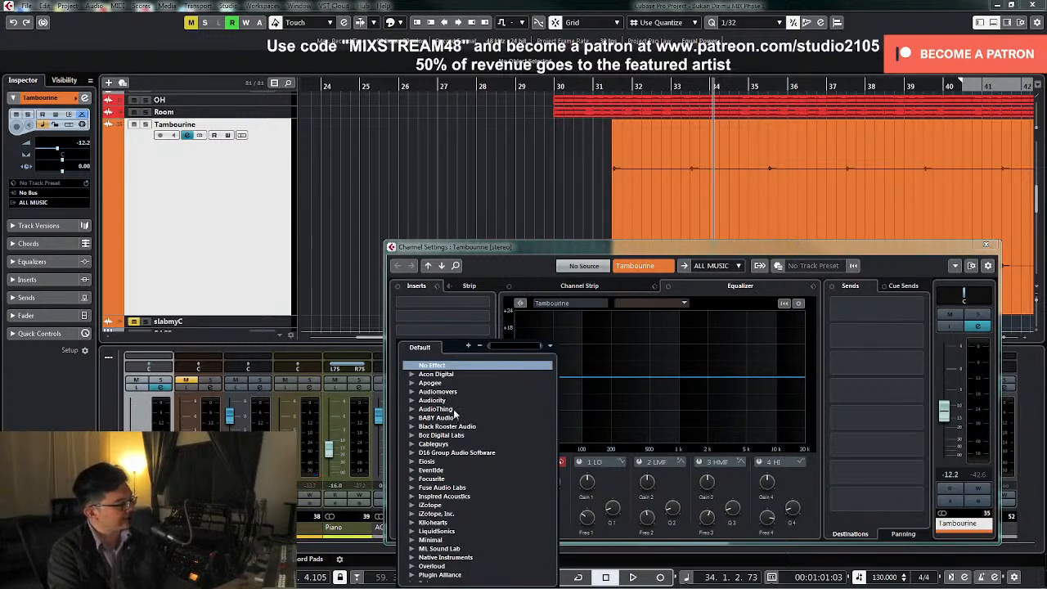
pyautogui.scroll(-5, 455, 415)
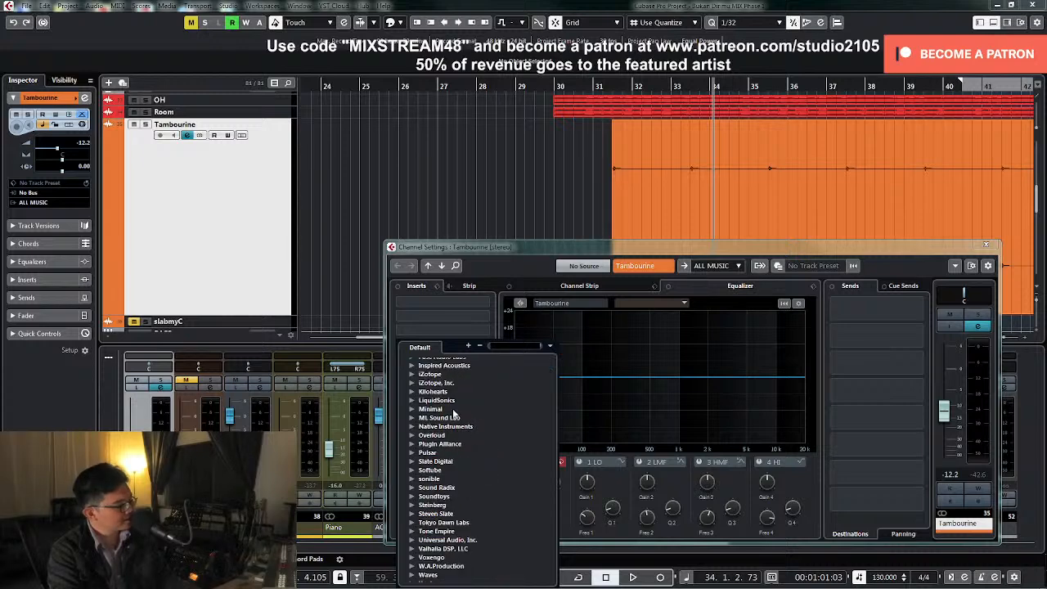
pyautogui.scroll(-1, 454, 414)
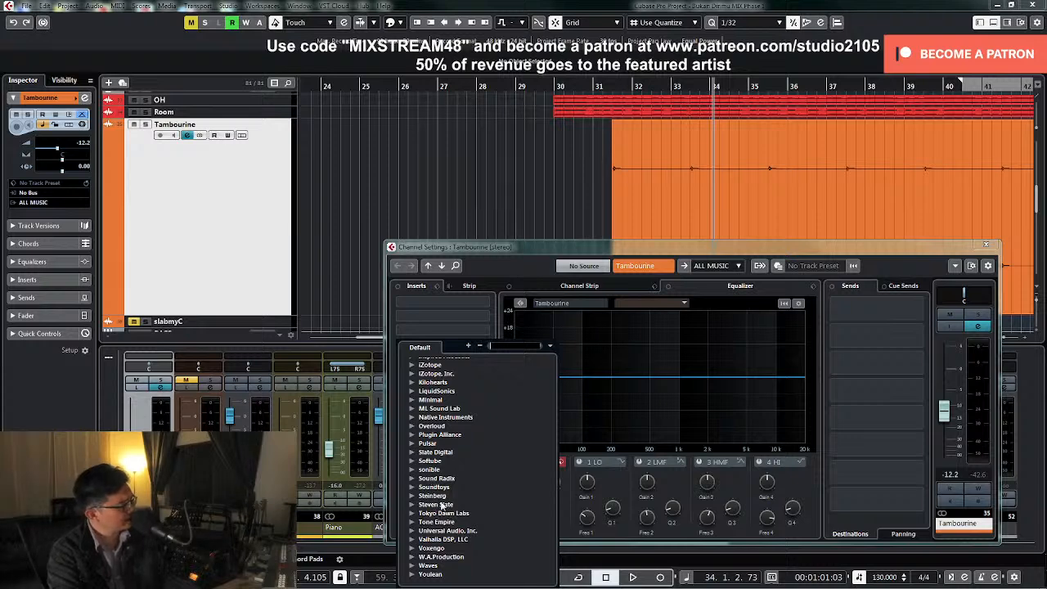
pyautogui.click(410, 442)
pyautogui.click(410, 440)
pyautogui.click(411, 487)
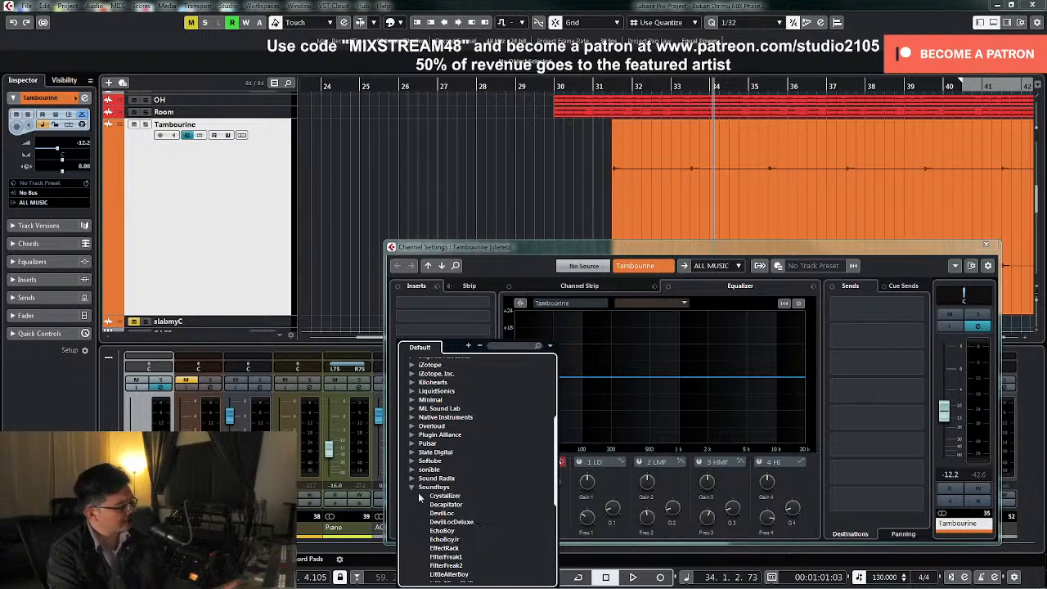
pyautogui.scroll(-3, 448, 505)
pyautogui.click(454, 459)
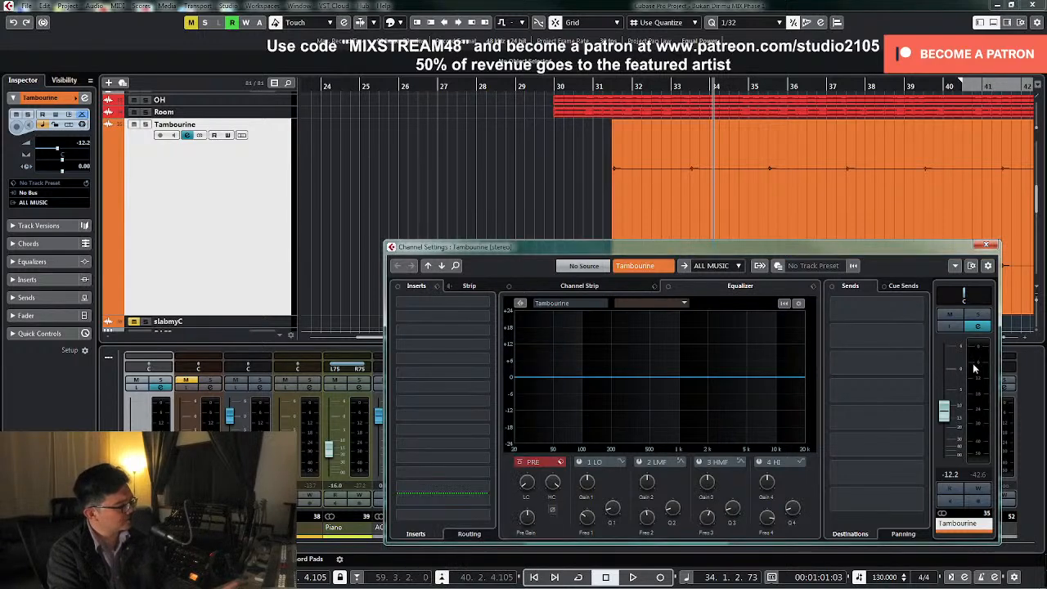
# Solo Tambourine and, during playback, lower EchoBoy Jr.'s mix, choose ping-pong mode, set the low cut to 0.50 and add saturation
pyautogui.click(979, 315)
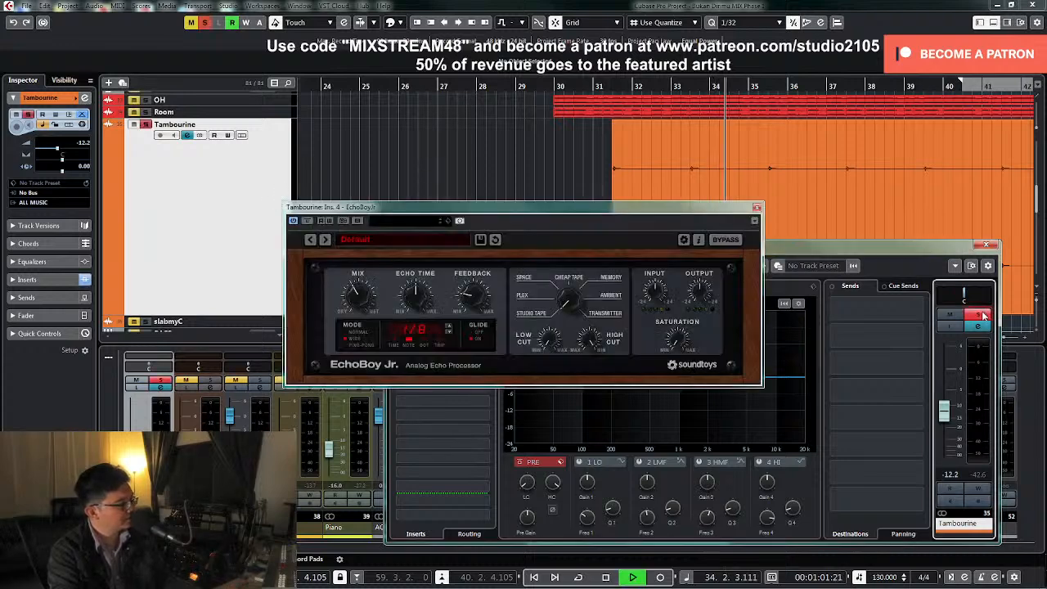
pyautogui.moveTo(351, 298); pyautogui.dragTo(352, 311)
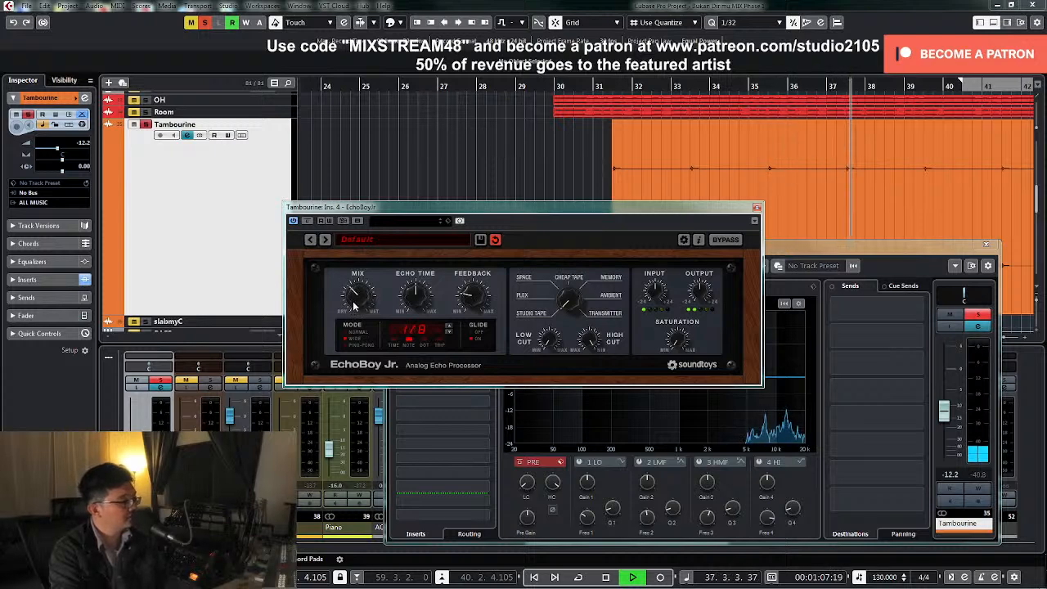
pyautogui.press('space')
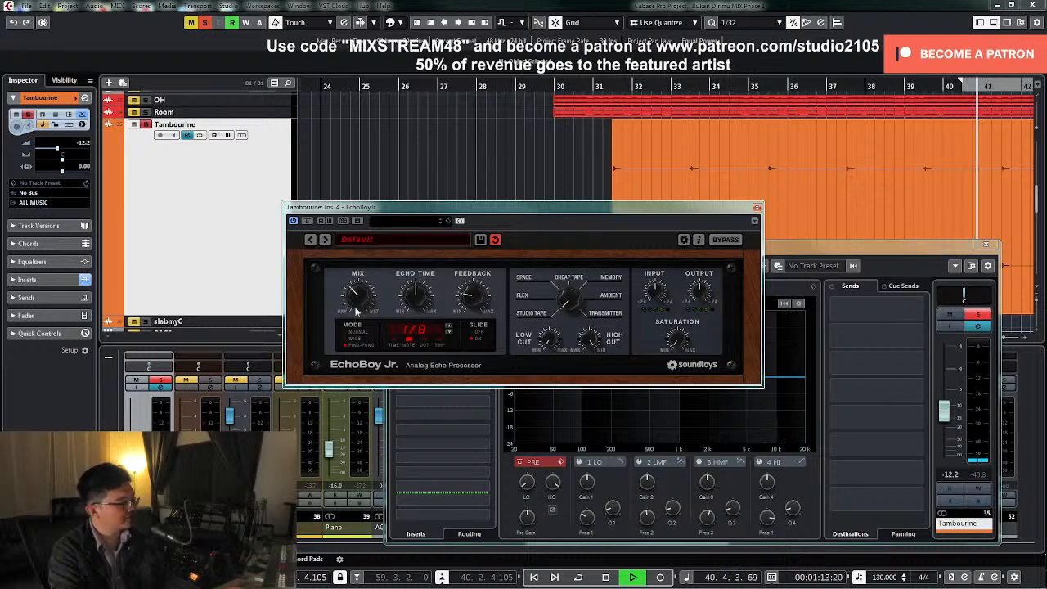
pyautogui.press('space')
pyautogui.press('space')
pyautogui.moveTo(545, 345)
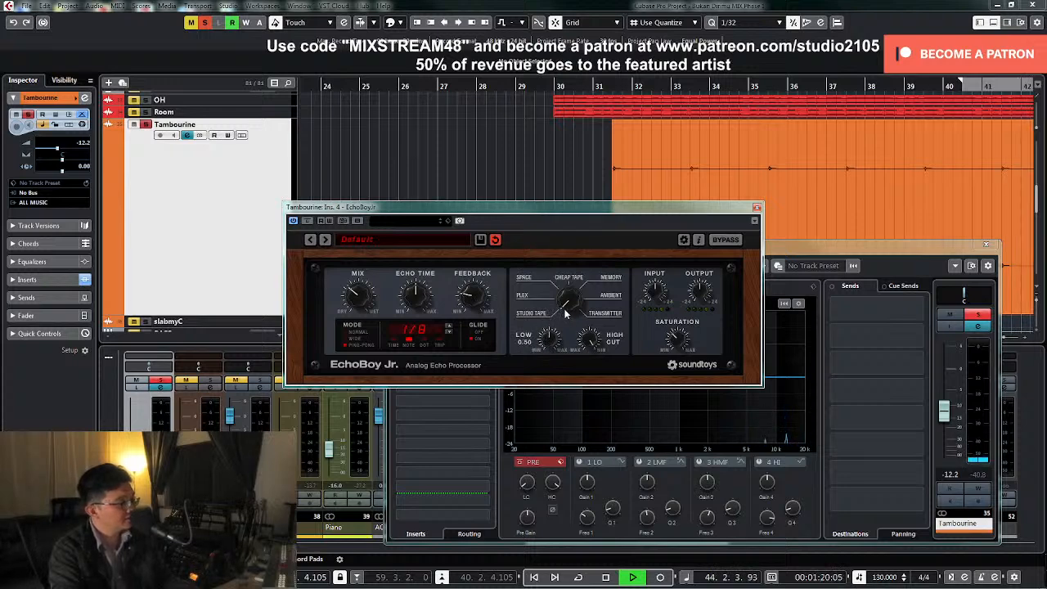
# Audition EchoBoy Jr.'s echo styles on the soloed Tambourine, ending on Studio Tape, and set the low cut to 0.39
pyautogui.click(558, 277)
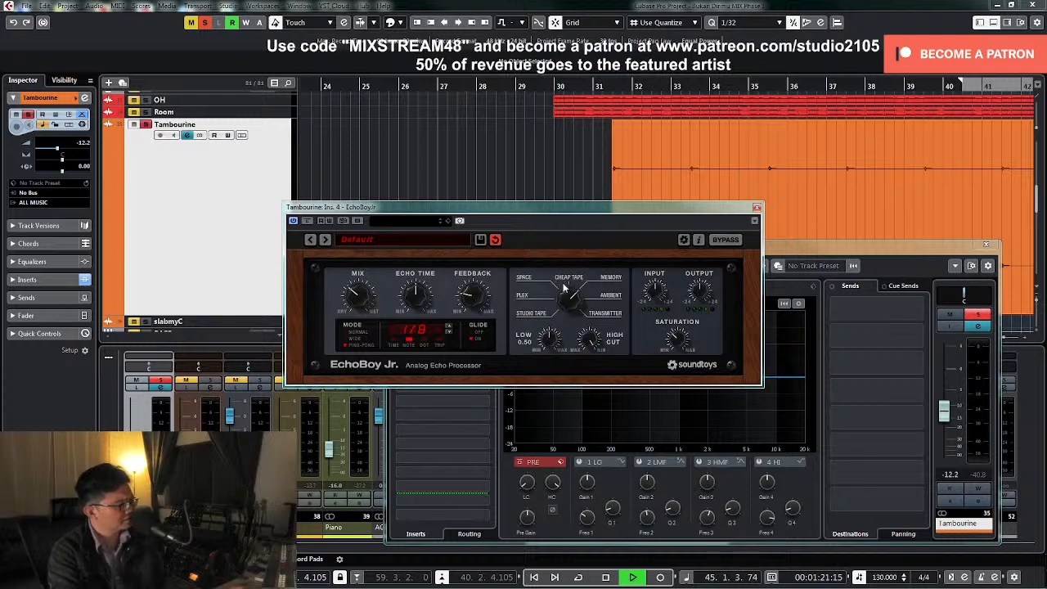
pyautogui.click(610, 88)
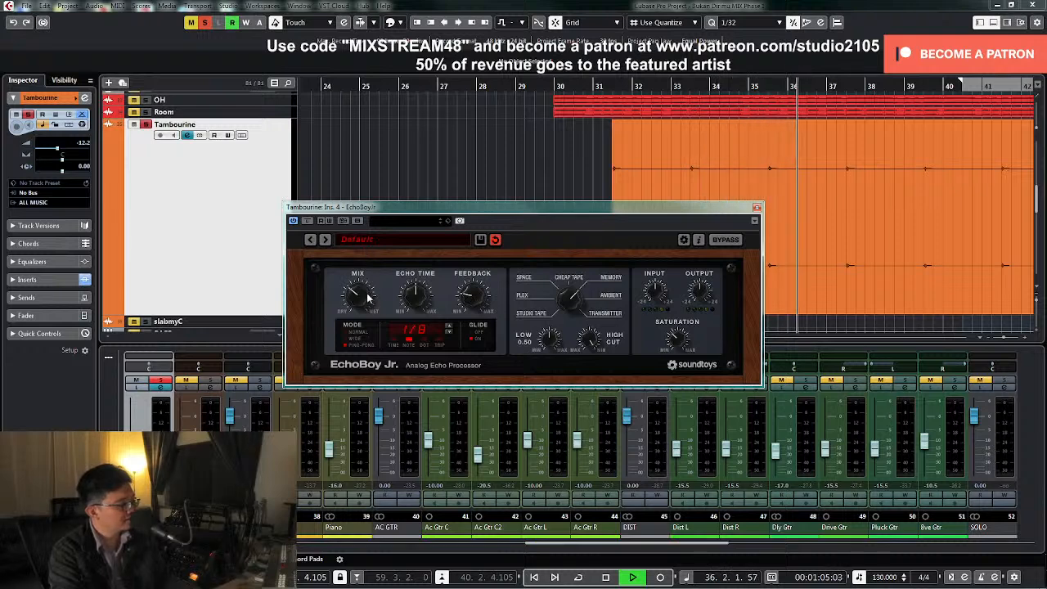
pyautogui.press('space')
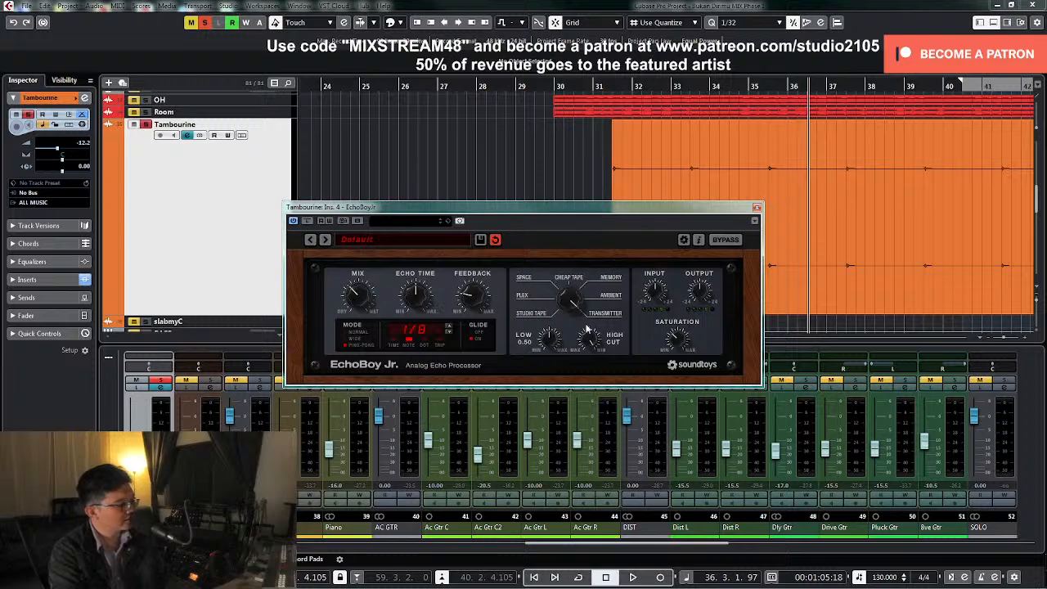
pyautogui.moveTo(552, 342); pyautogui.dragTo(552, 347)
pyautogui.press('space')
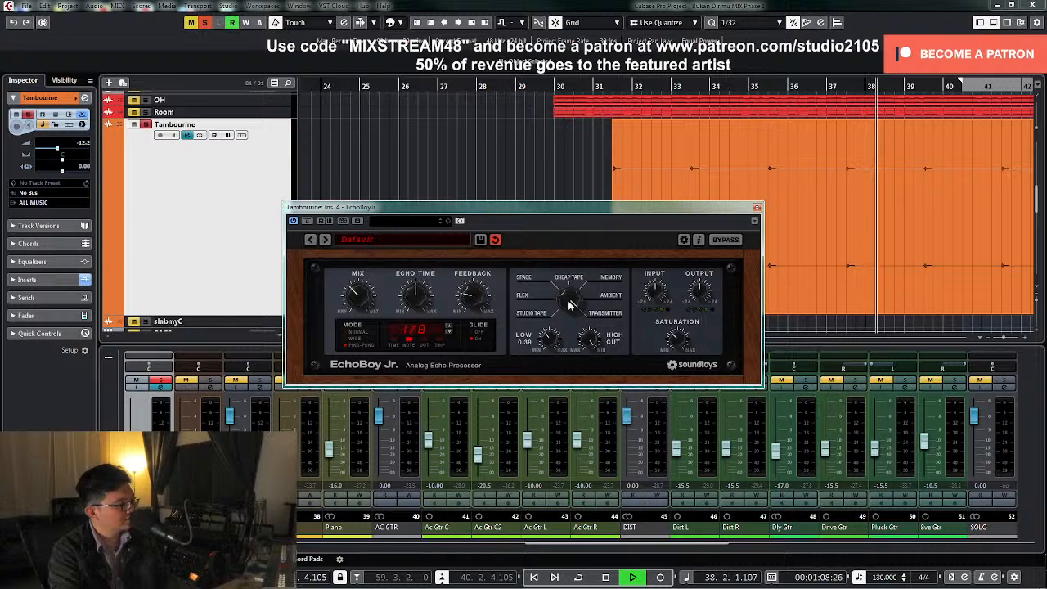
pyautogui.press('space')
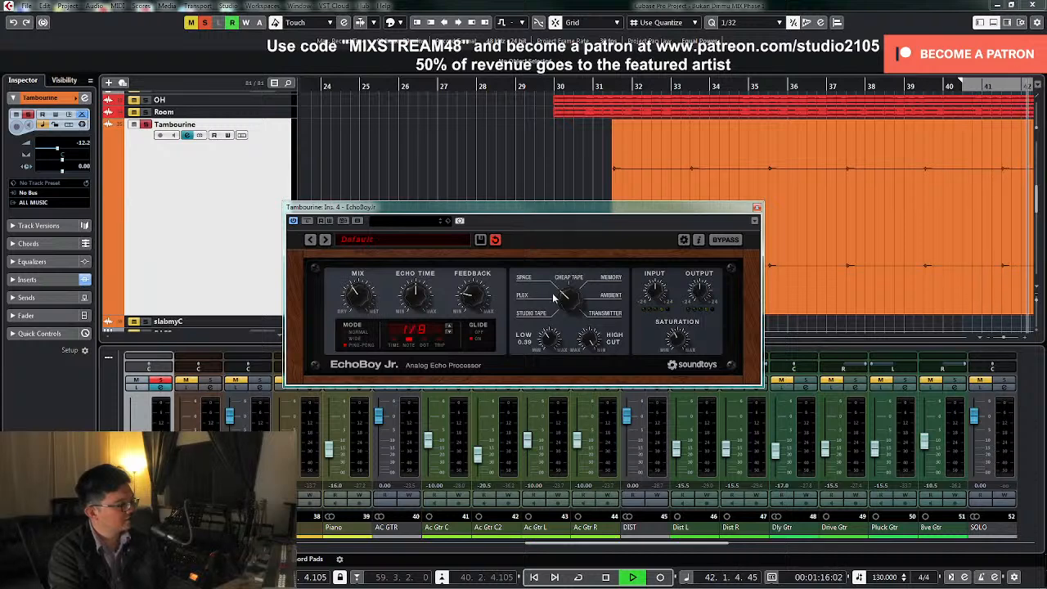
pyautogui.press('space')
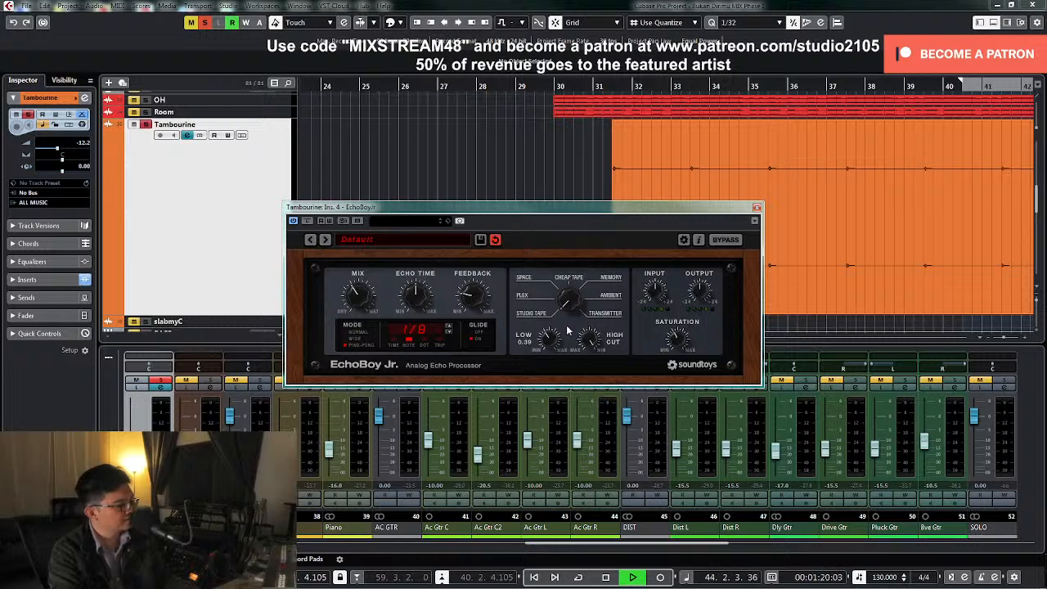
# Replay the soloed Tambourine from about bar 31, raise EchoBoy Jr.'s feedback, stop playback and unsolo the track
pyautogui.press('space')
pyautogui.click(606, 85)
pyautogui.press('space')
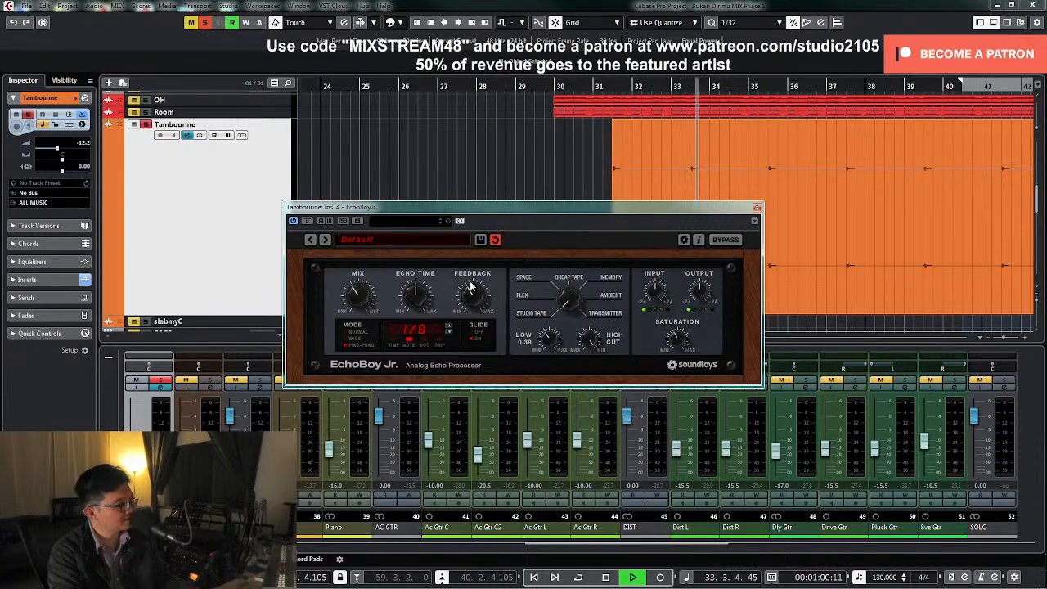
pyautogui.press('space')
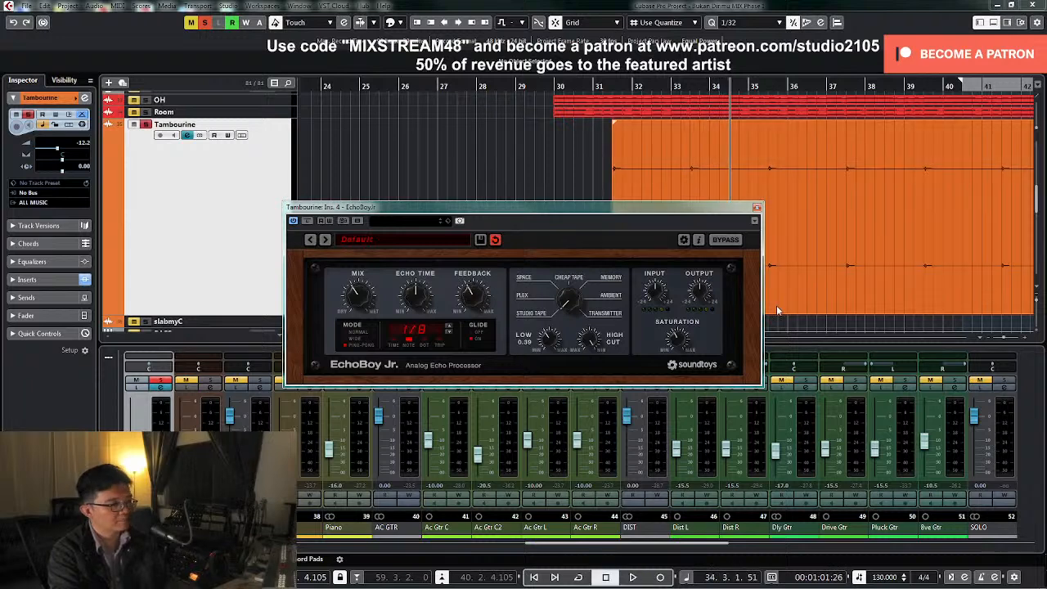
# Move the EchoBoy Jr. window aside, play the full mix from about bar 31 and set Tambourine's level to -13.2 dB
pyautogui.moveTo(634, 209); pyautogui.dragTo(441, 127)
pyautogui.click(600, 90)
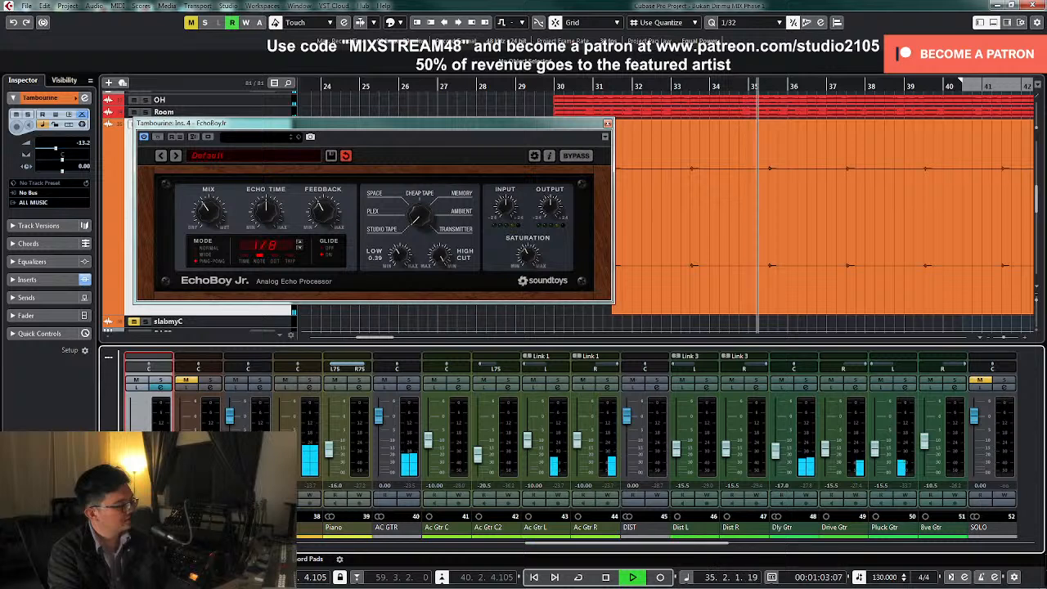
pyautogui.press('space')
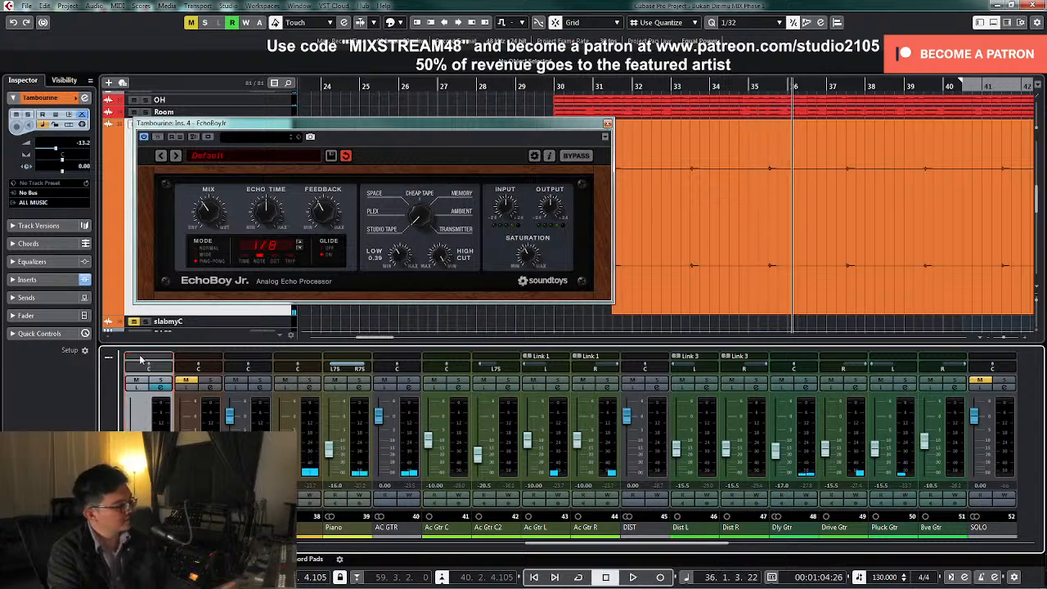
# Replace EchoBoyJr with Soundtoys LittlePlate on Tambourine's fourth insert slot
pyautogui.click(162, 388)
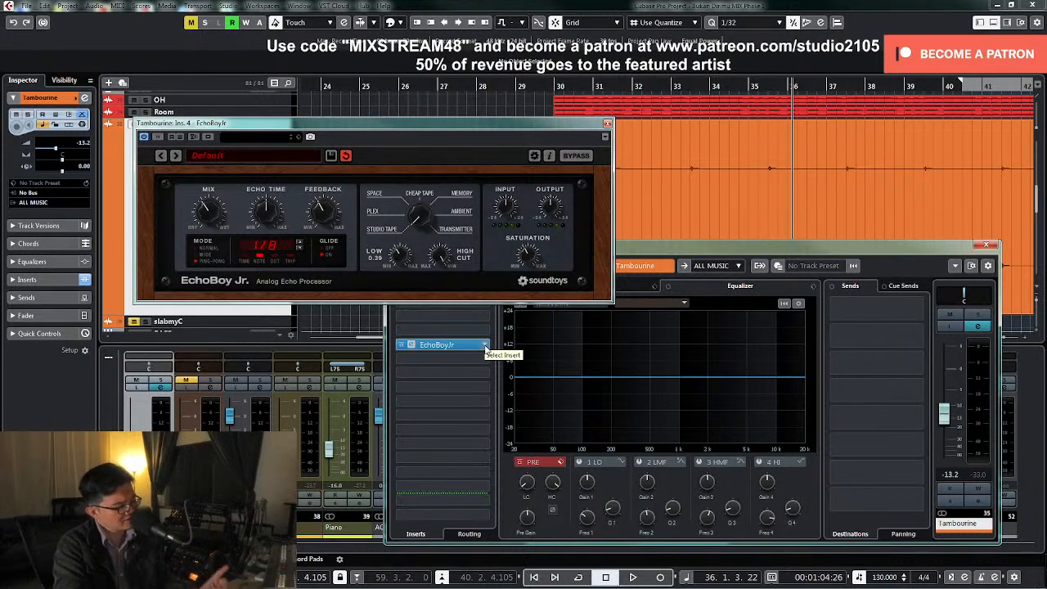
pyautogui.click(483, 345)
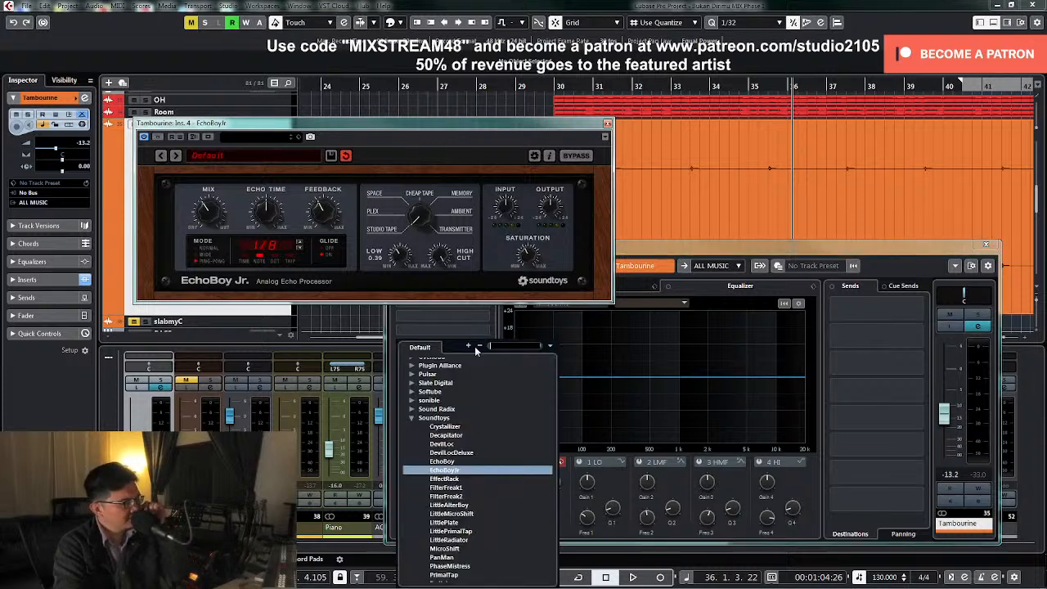
pyautogui.scroll(-4, 435, 479)
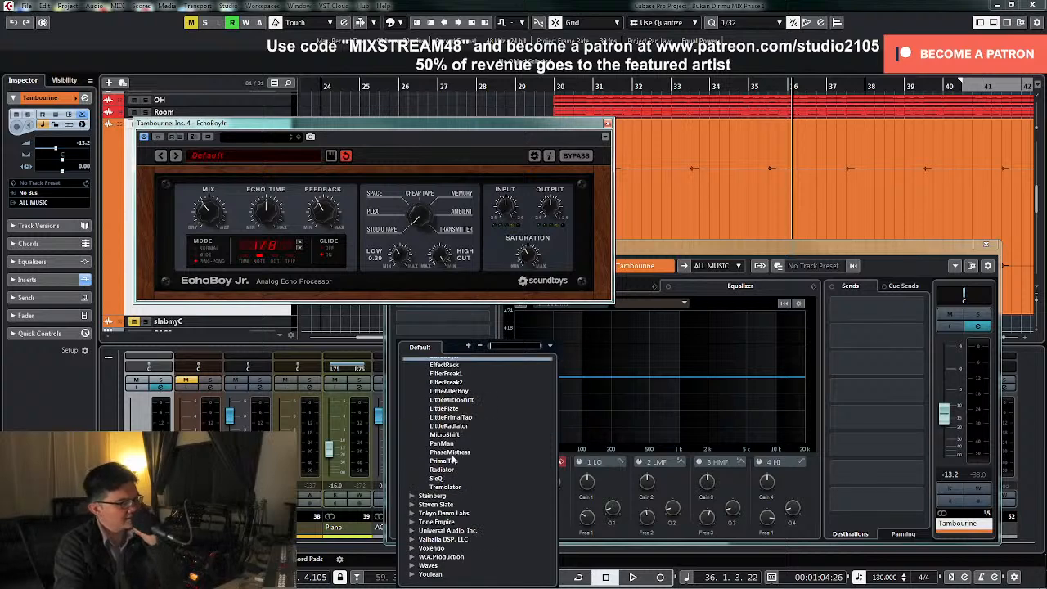
pyautogui.click(448, 409)
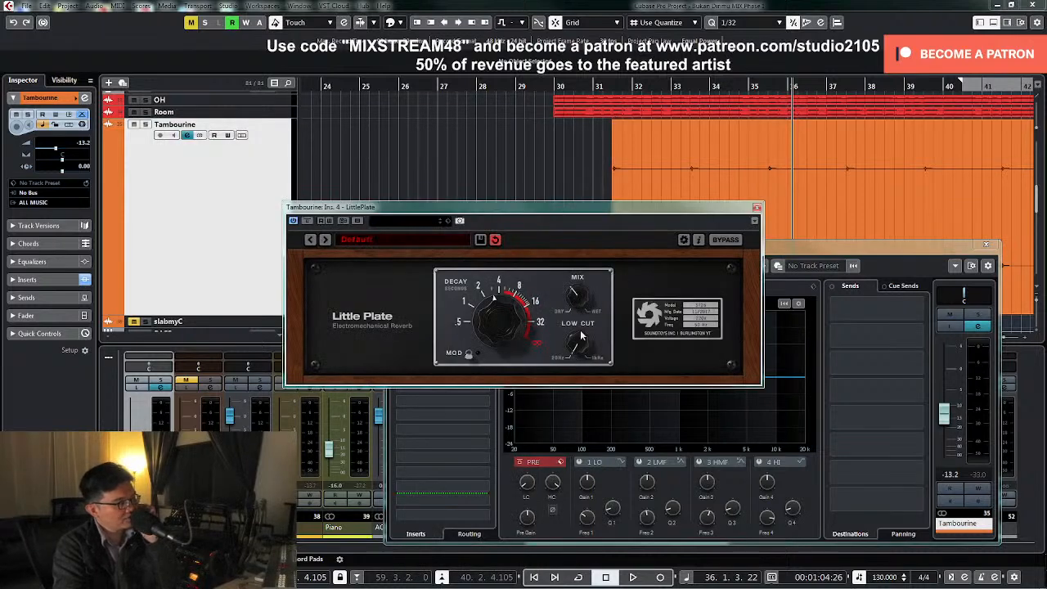
# Solo Tambourine from about bar 31, raise LittlePlate's mix and low cut, set decay to about 4 seconds, enable modulation, and unsolo
pyautogui.click(601, 86)
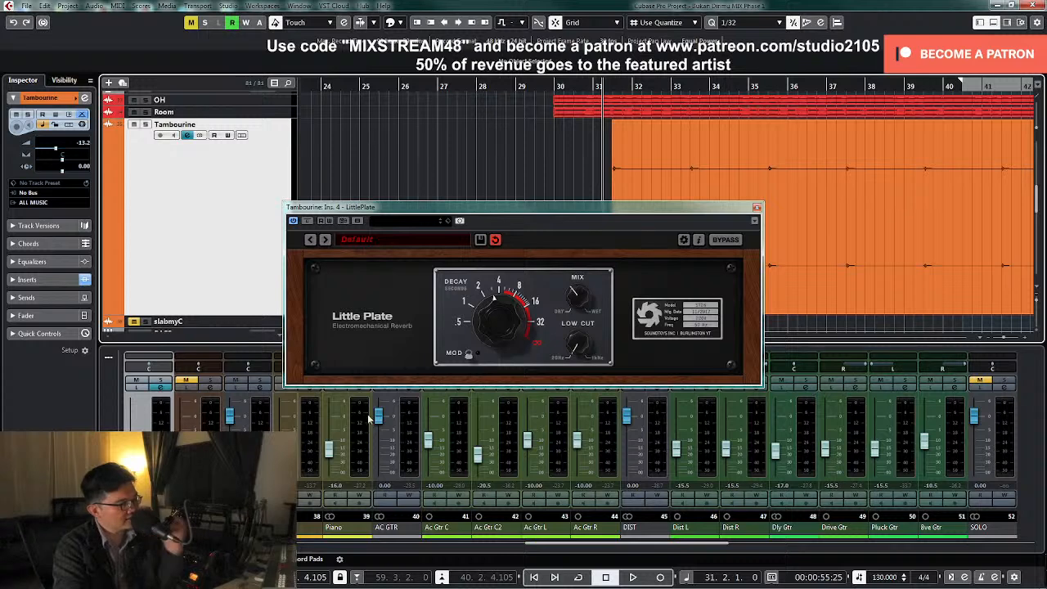
pyautogui.click(161, 380)
pyautogui.press('space')
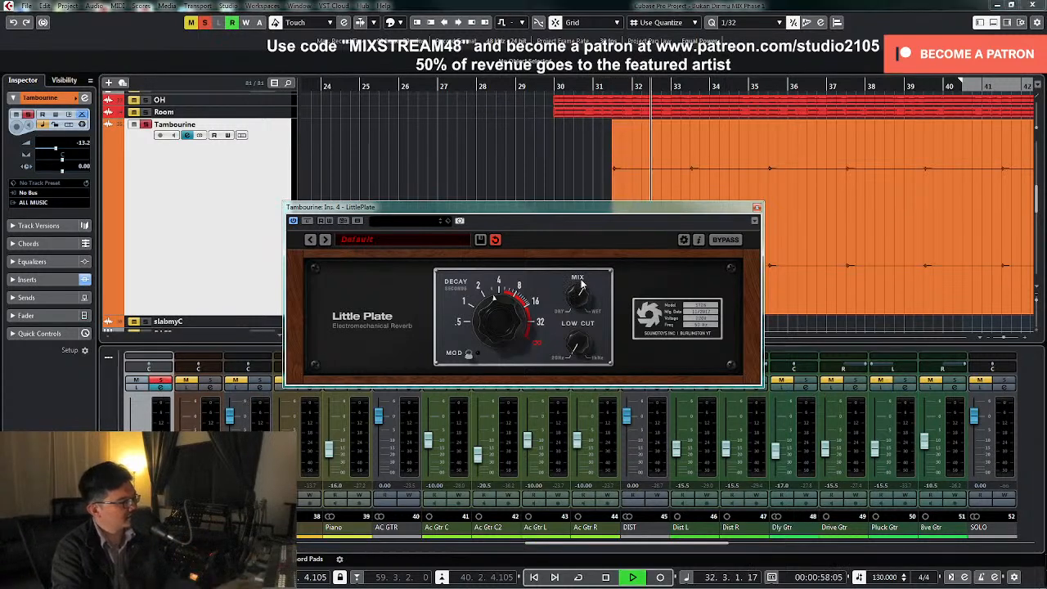
pyautogui.moveTo(582, 283); pyautogui.dragTo(582, 269)
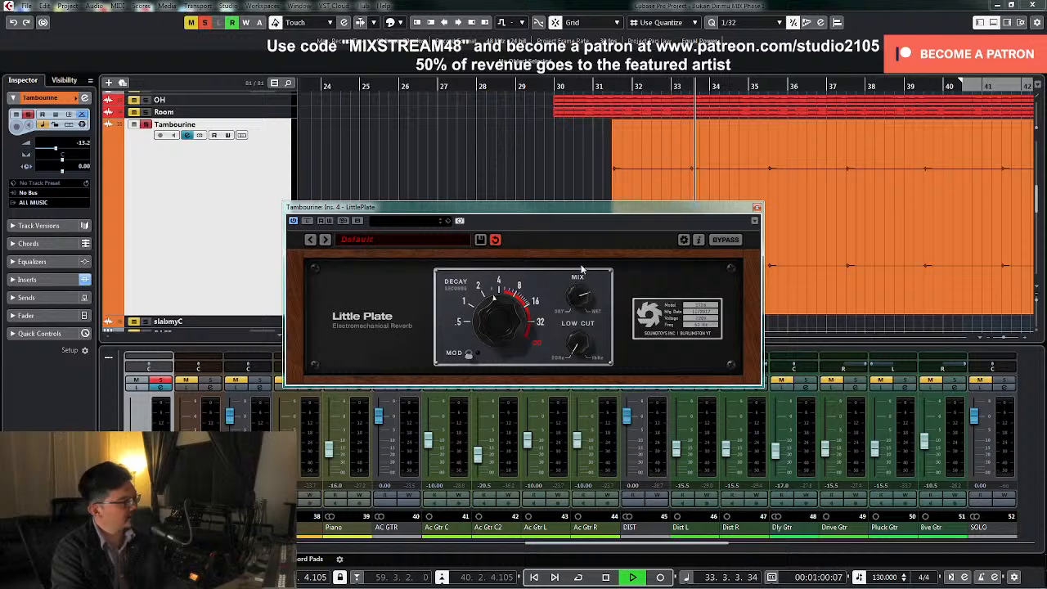
pyautogui.moveTo(497, 337); pyautogui.dragTo(497, 330)
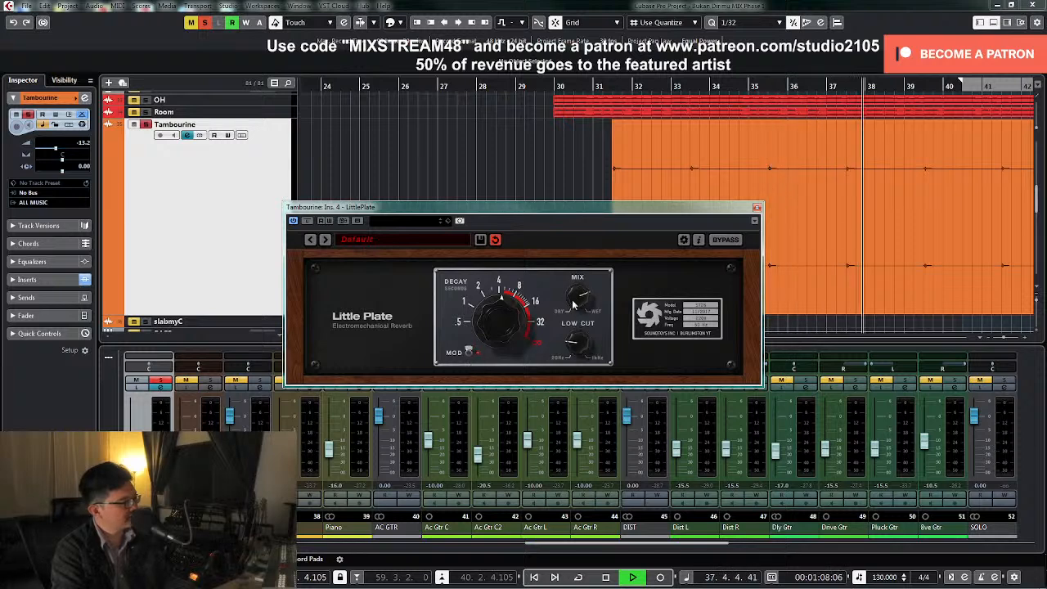
pyautogui.press('space')
pyautogui.click(164, 384)
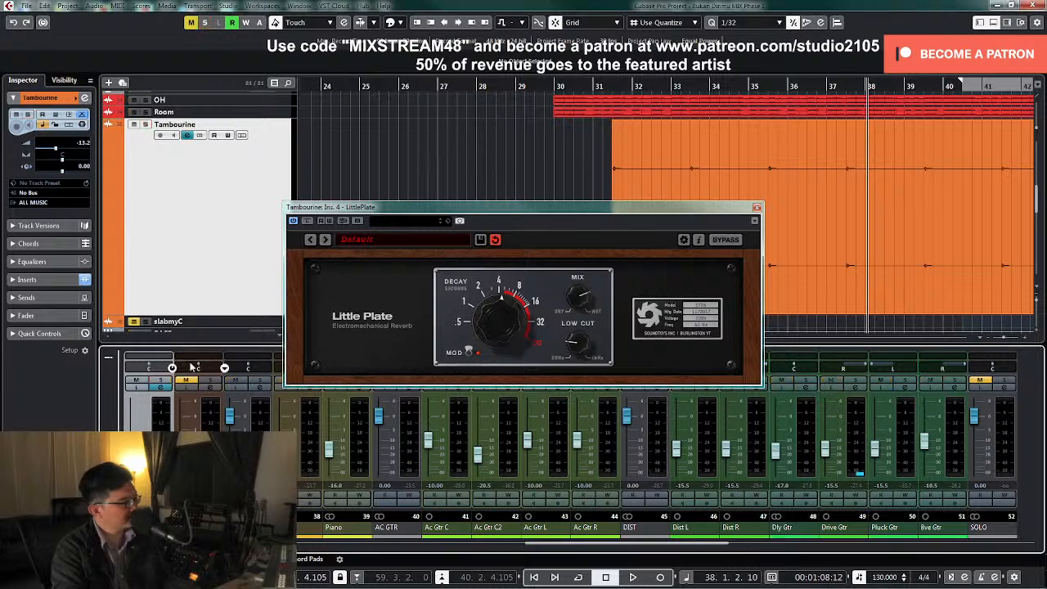
# Play from about bar 30, briefly solo Tambourine, raise LittlePlate's mix and low cut, set the track level to -5.19 dB, close LittlePlate and stop
pyautogui.click(546, 85)
pyautogui.press('space')
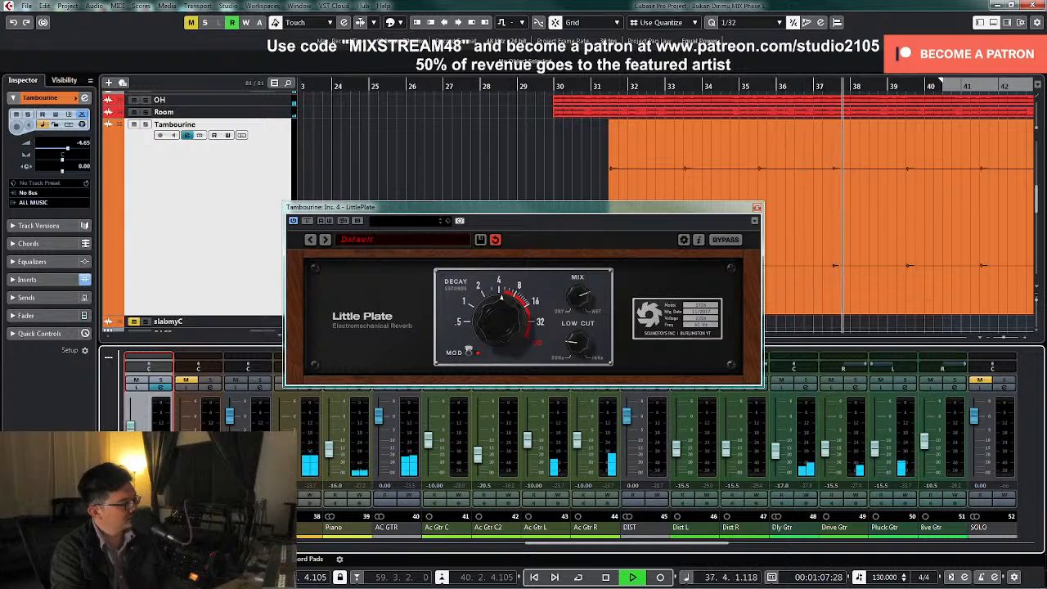
pyautogui.click(161, 381)
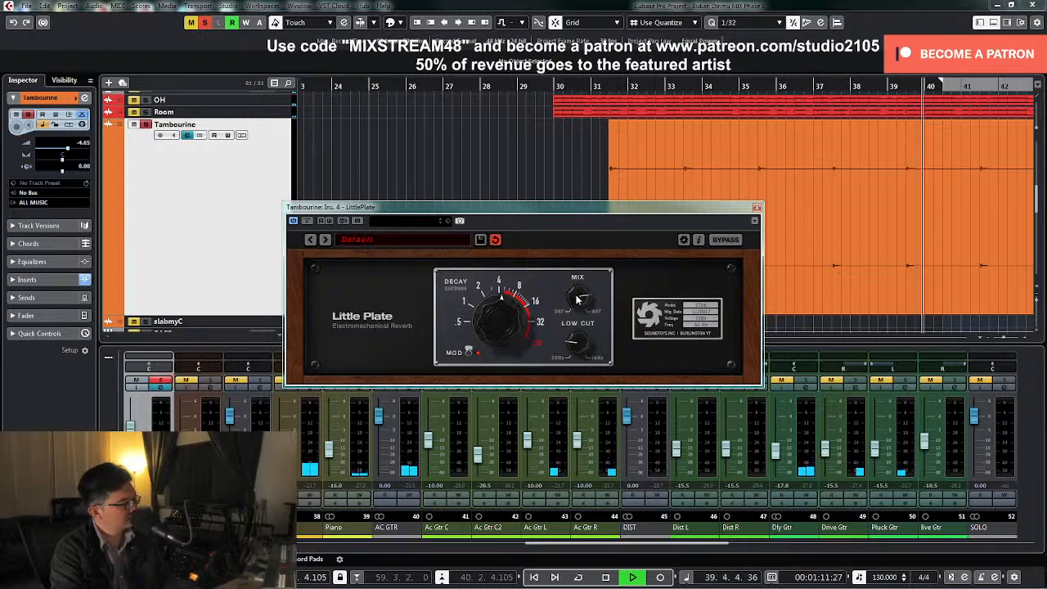
pyautogui.click(161, 382)
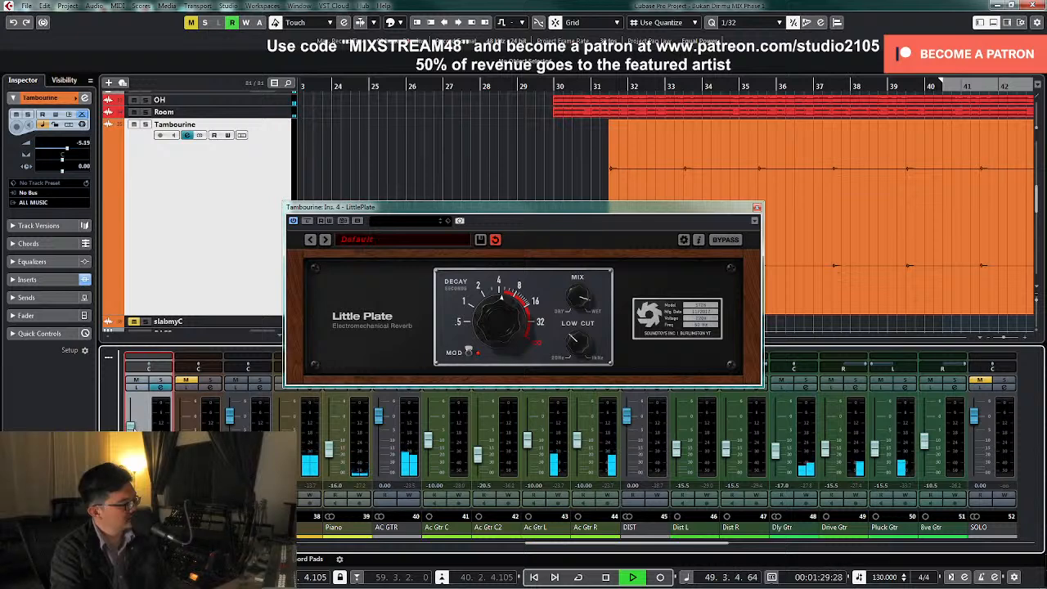
pyautogui.click(757, 208)
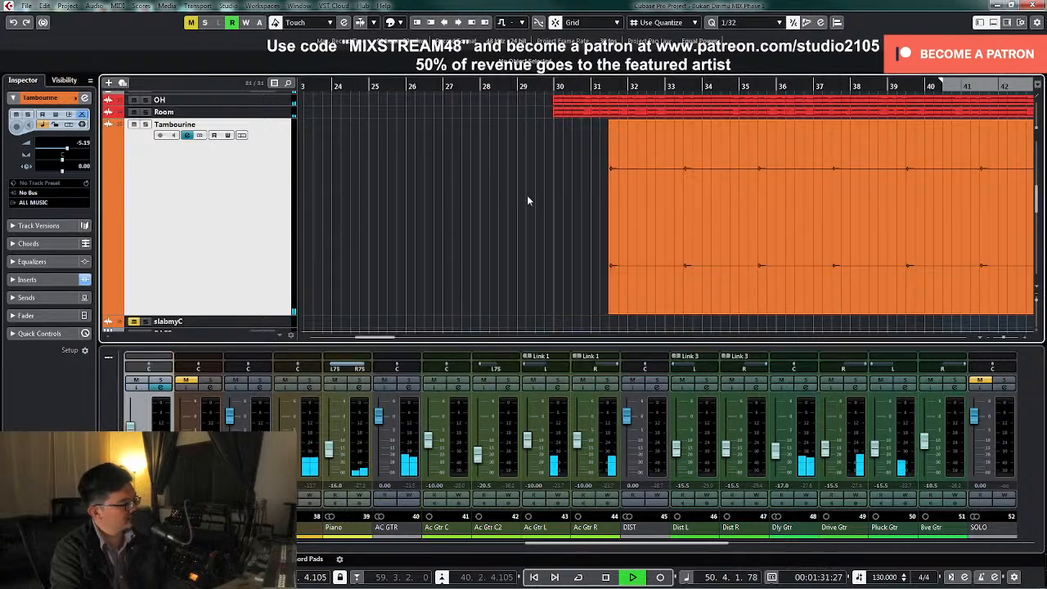
pyautogui.press('space')
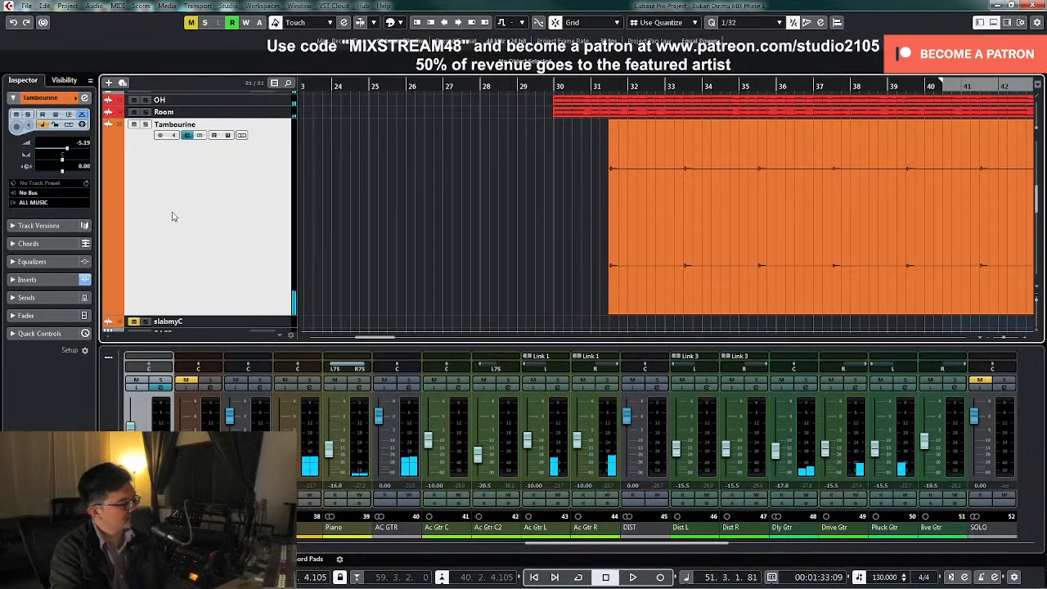
# Return Tambourine's enlarged track to normal size and open the REVerence plug-in on the REVerence FX channel
pyautogui.press('z')
pyautogui.scroll(-5, 522, 222)
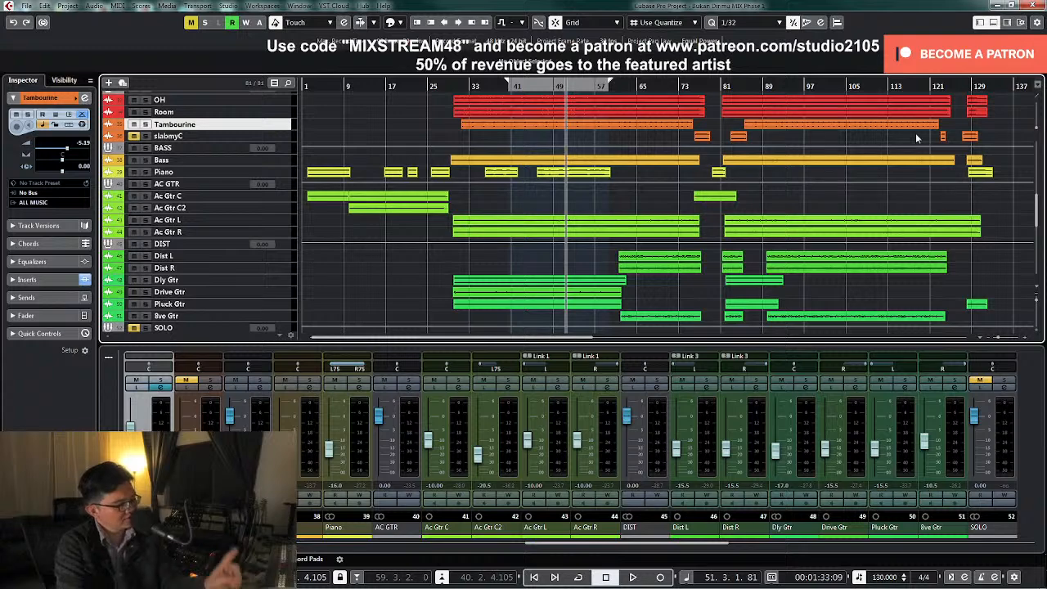
pyautogui.moveTo(587, 544); pyautogui.dragTo(299, 557)
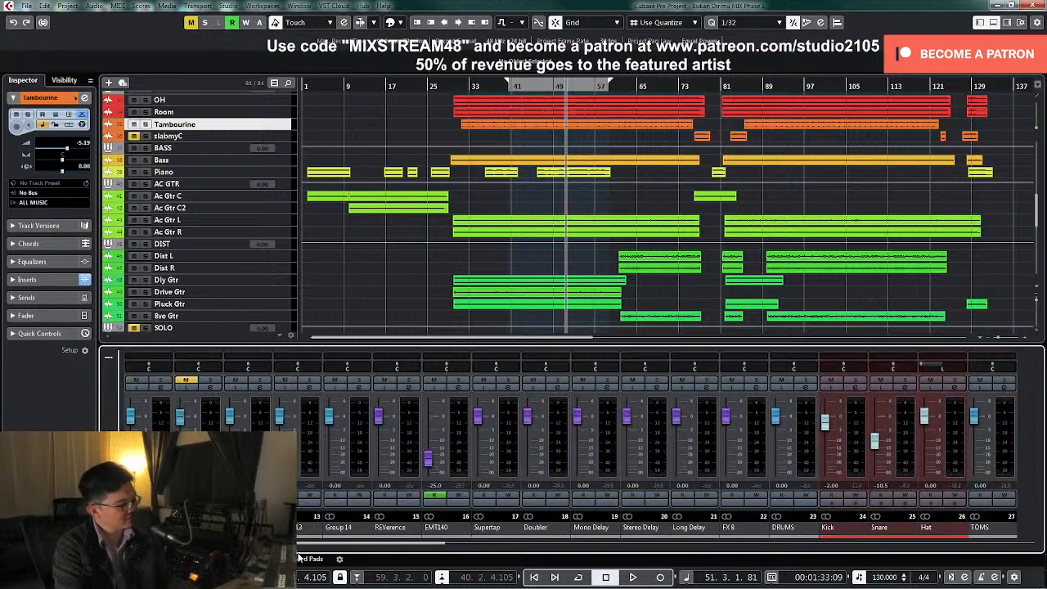
pyautogui.click(409, 394)
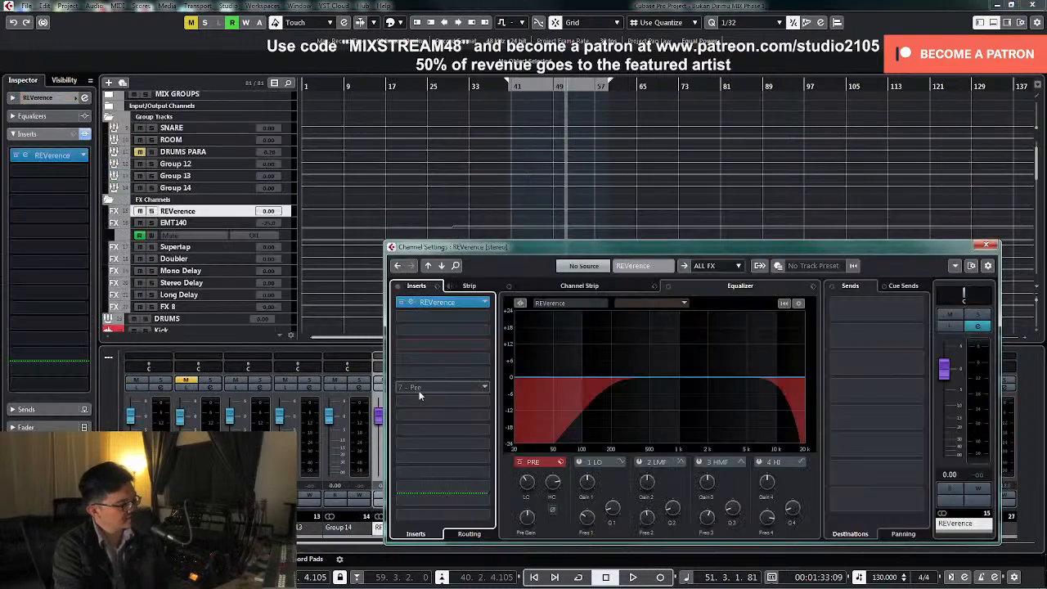
pyautogui.click(449, 302)
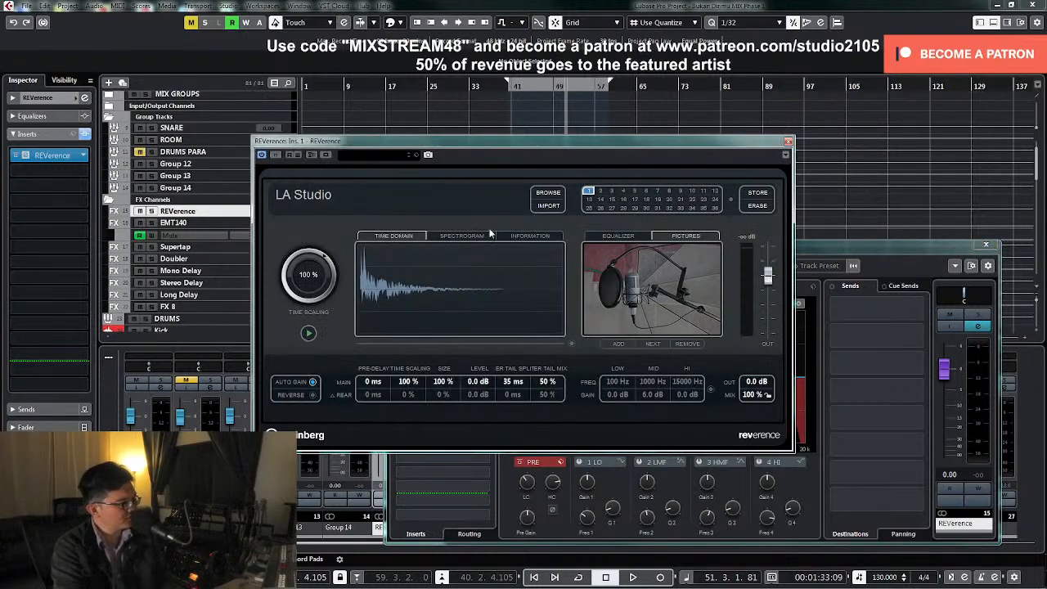
# Start importing an impulse response into REVerence and browse drive D: to Software > VST FX > SIR > Impulse Responses
pyautogui.click(547, 206)
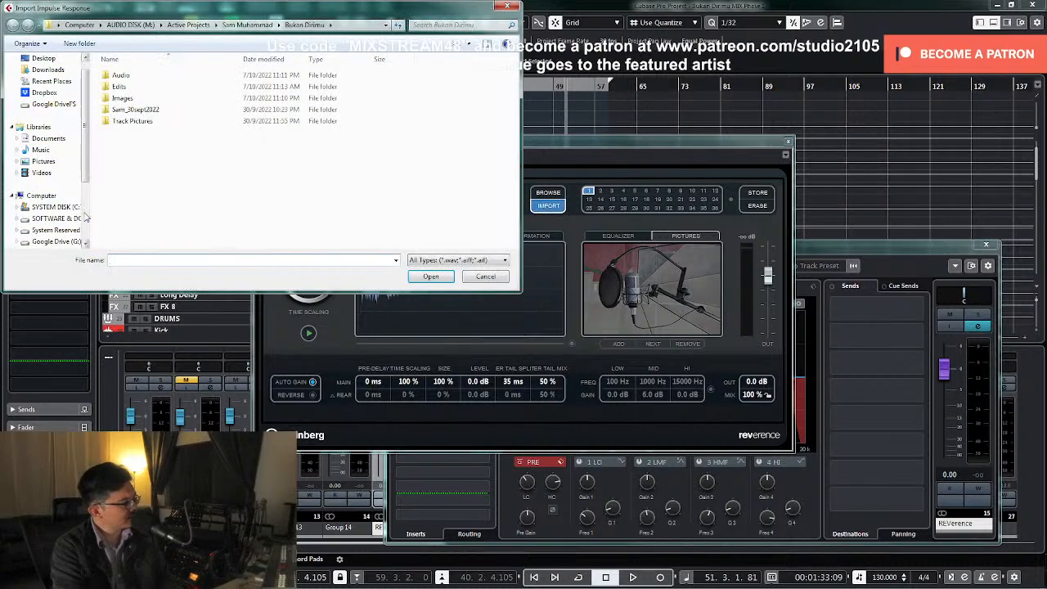
pyautogui.scroll(-3, 84, 196)
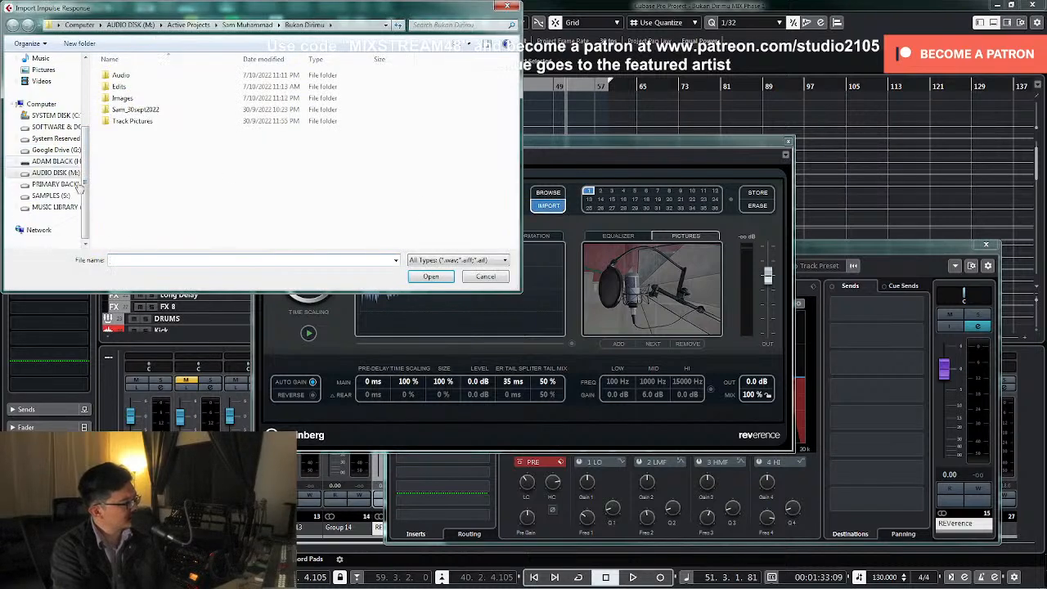
pyautogui.click(53, 127)
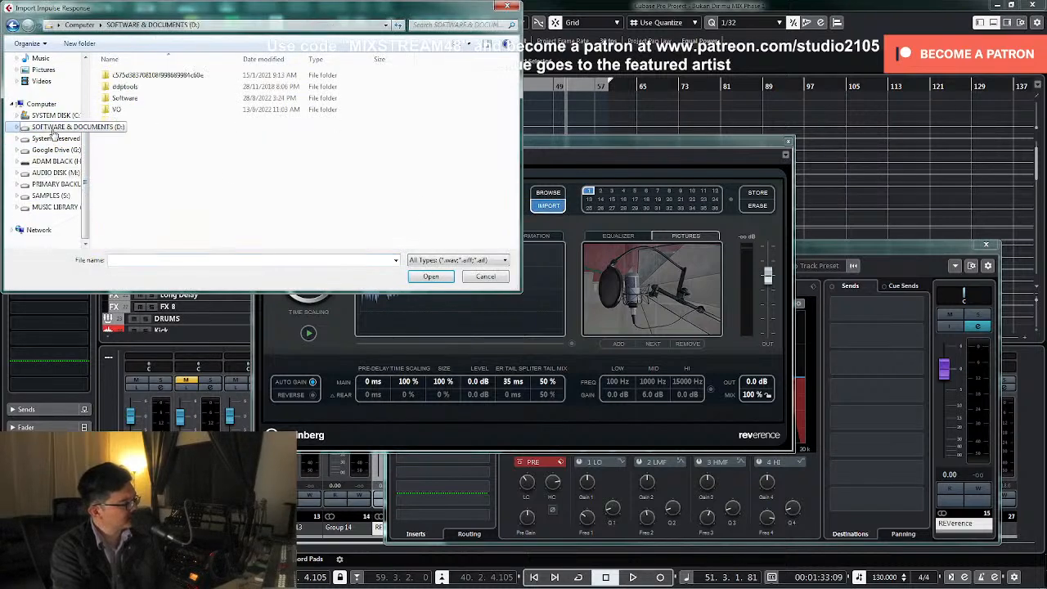
pyautogui.doubleClick(125, 98)
pyautogui.doubleClick(123, 201)
pyautogui.moveTo(517, 82); pyautogui.dragTo(516, 181)
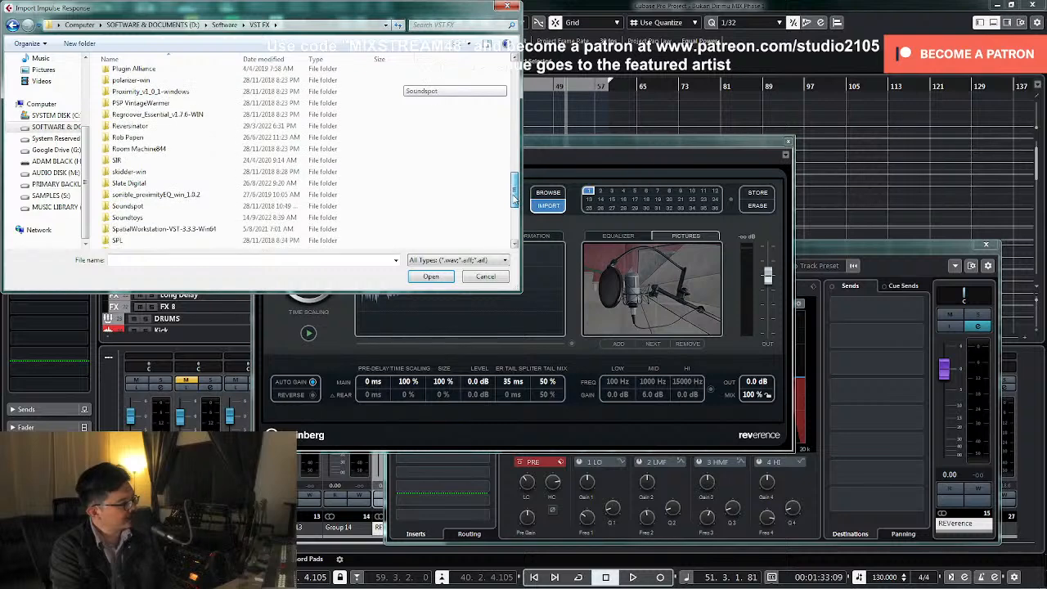
pyautogui.doubleClick(117, 161)
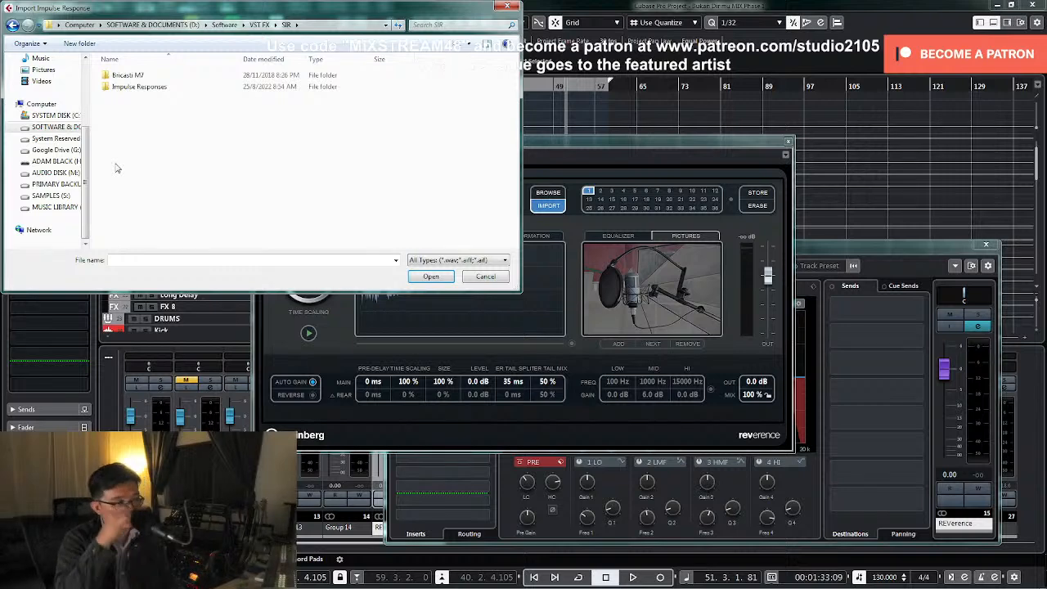
pyautogui.doubleClick(133, 89)
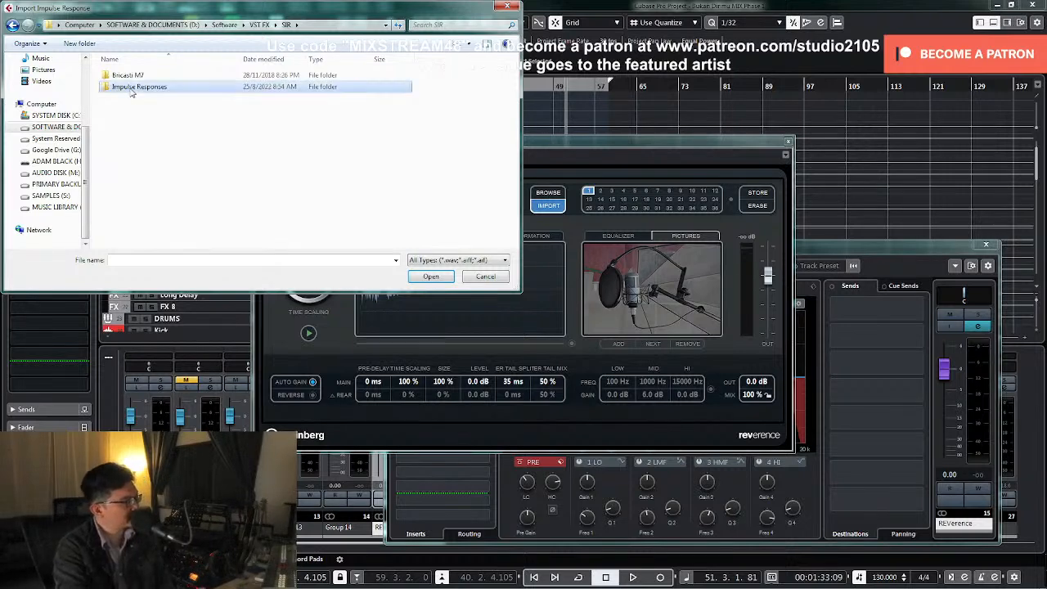
# Load the Snare Plate impulse response from the Yamaha SPX990 folder and close REVerence and its channel settings
pyautogui.moveTo(156, 8); pyautogui.dragTo(306, 28)
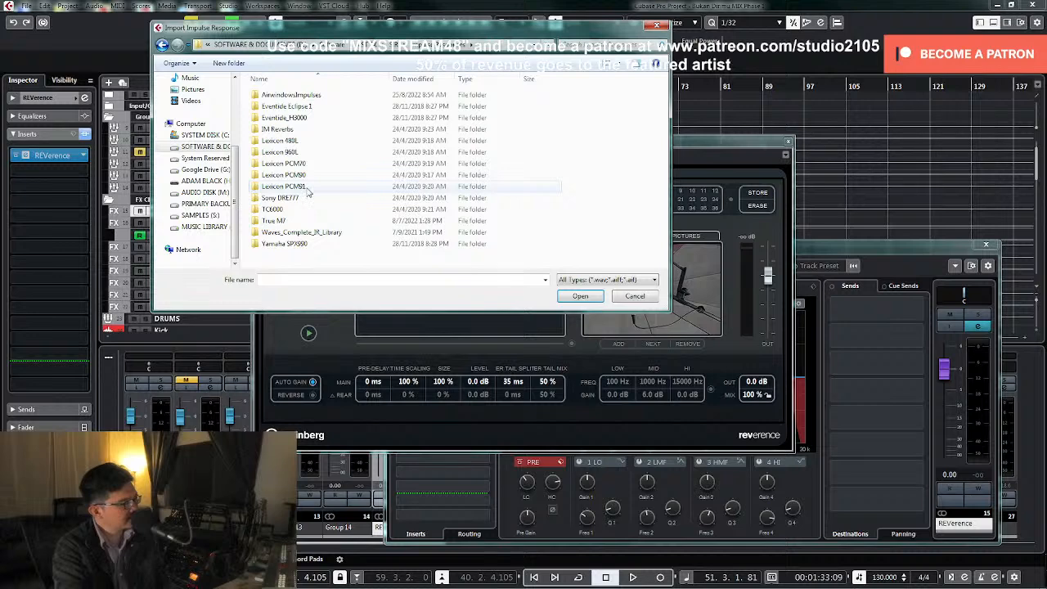
pyautogui.doubleClick(293, 245)
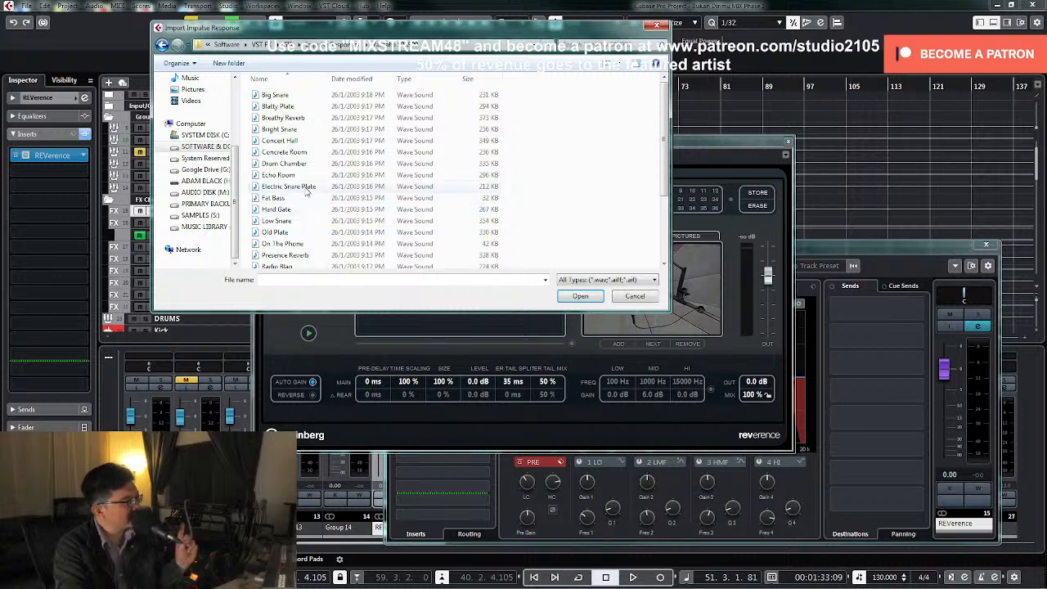
pyautogui.scroll(-3, 283, 100)
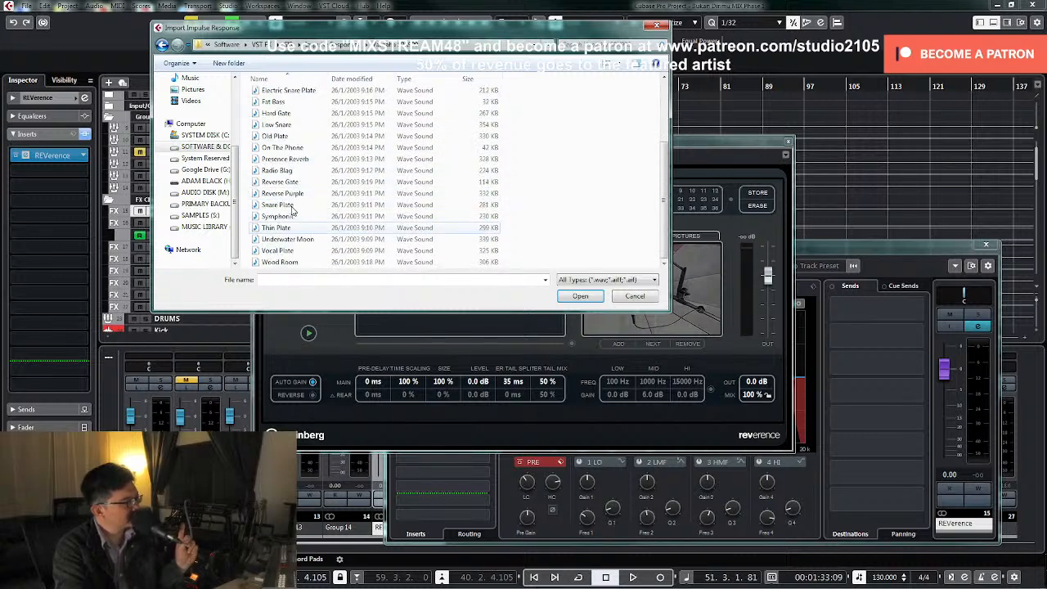
pyautogui.doubleClick(281, 203)
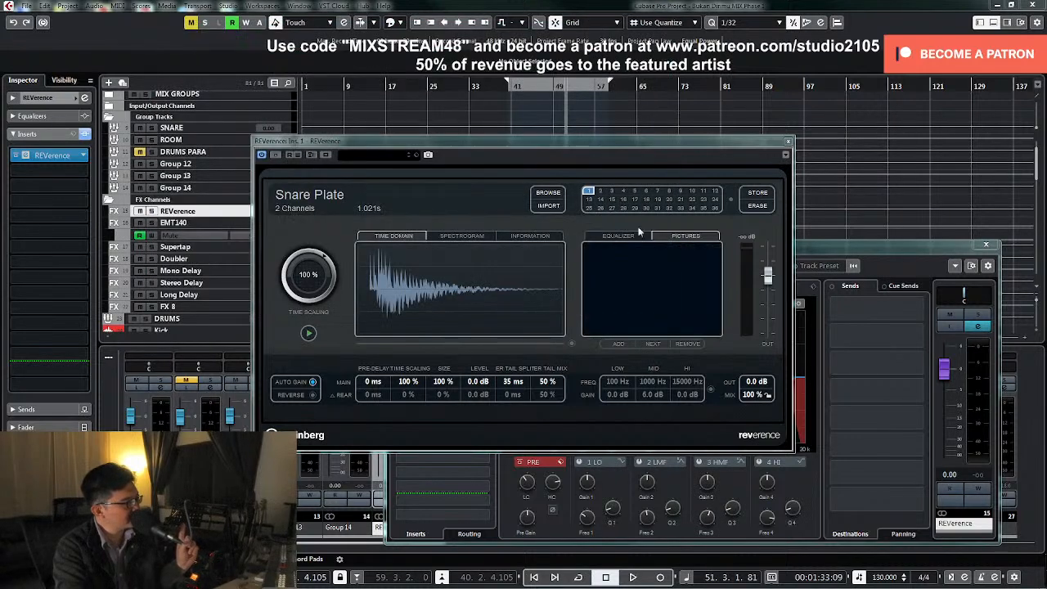
pyautogui.click(787, 141)
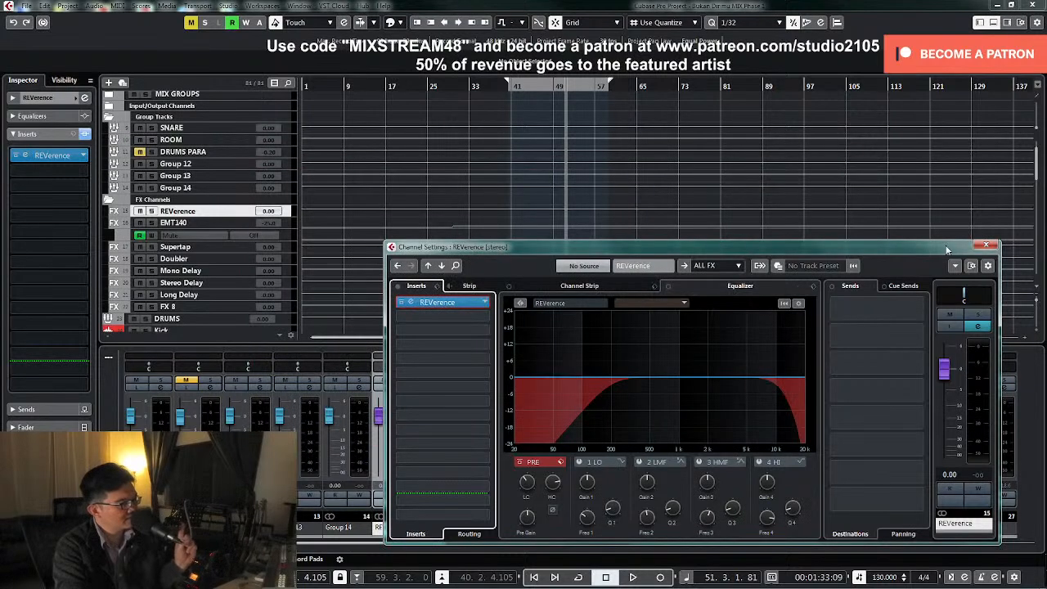
pyautogui.click(985, 245)
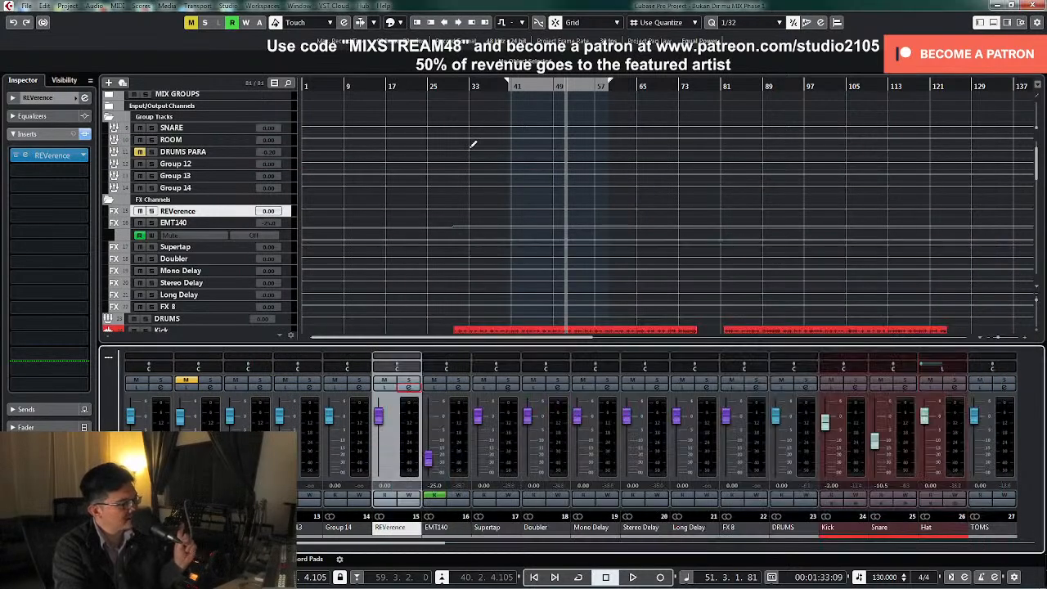
# Add a post-fader REVerence send at 0.00 dB to the Snare channel and play the mix from about bar 28
pyautogui.click(444, 86)
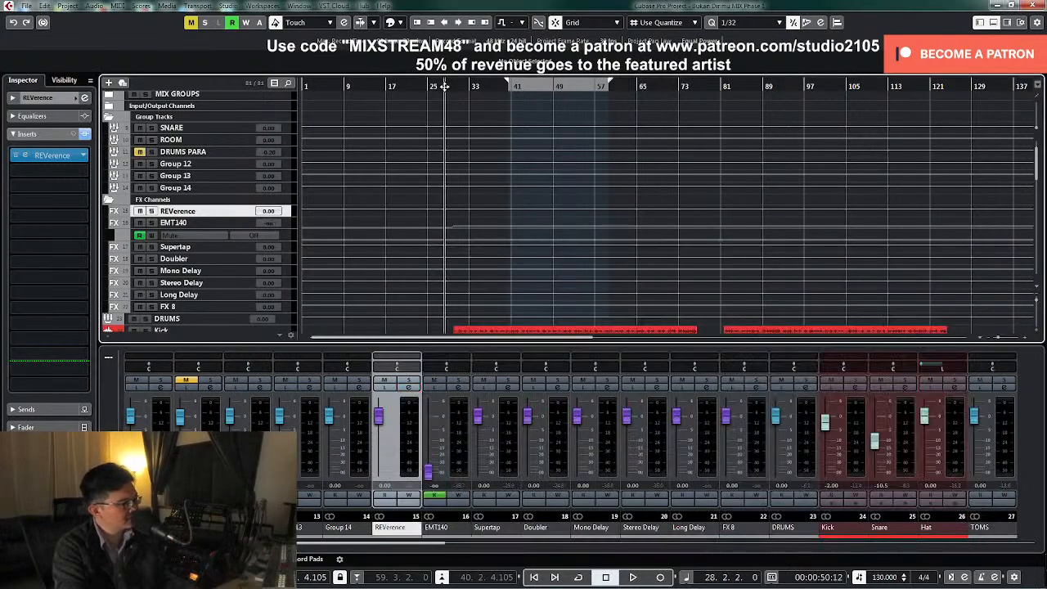
pyautogui.click(907, 391)
pyautogui.click(919, 308)
pyautogui.click(867, 347)
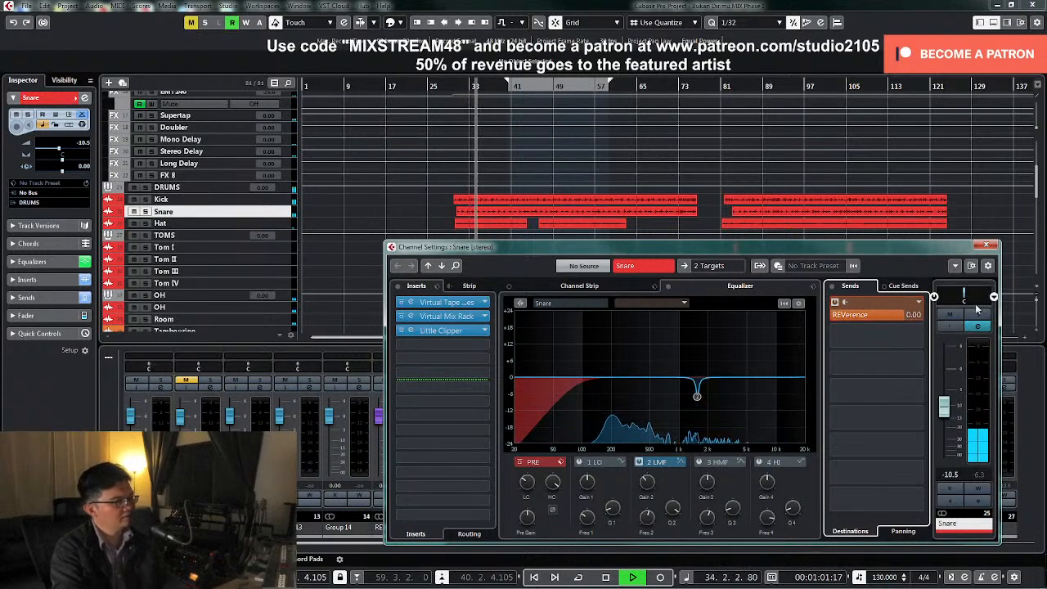
pyautogui.click(985, 244)
# Solo the REVerence channel, sweep its second EQ band with a narrow boost, and cut about 6 dB at 963 Hz
pyautogui.click(905, 381)
pyautogui.click(409, 382)
pyautogui.click(397, 365)
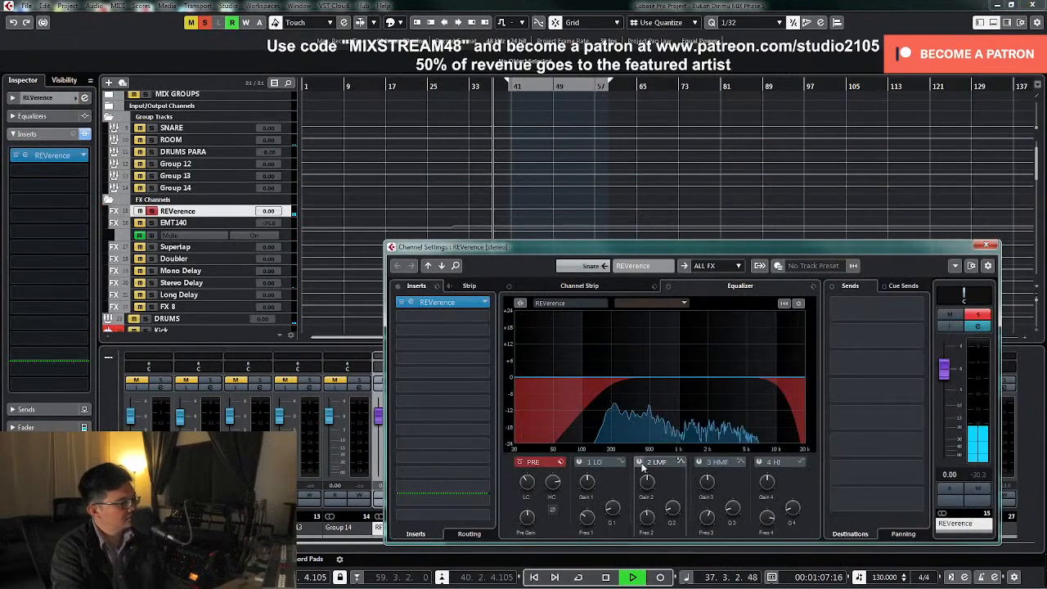
pyautogui.click(640, 463)
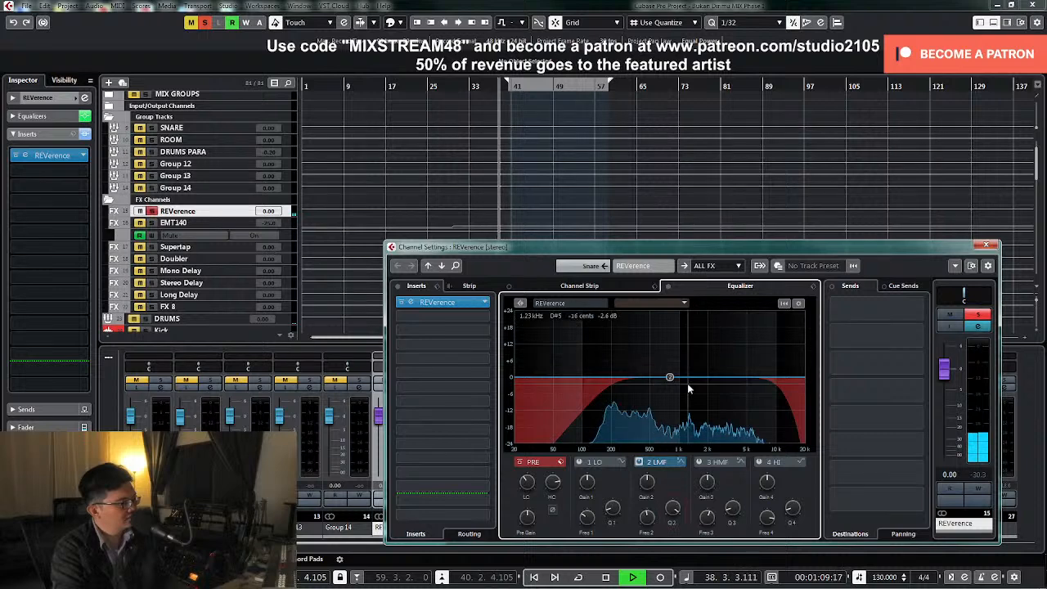
pyautogui.moveTo(670, 379)
pyautogui.press('space')
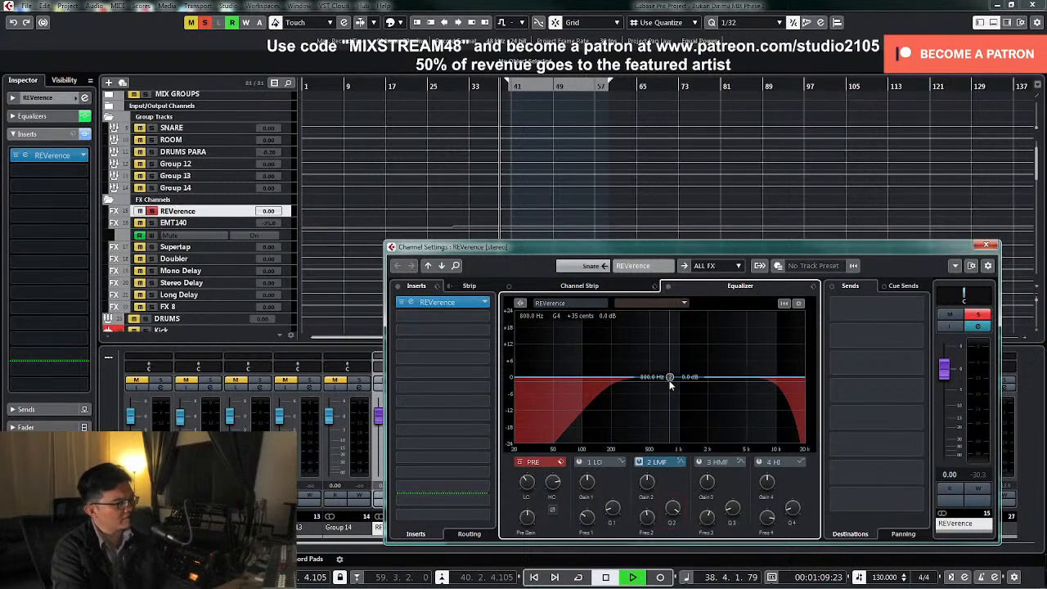
pyautogui.moveTo(670, 378); pyautogui.dragTo(677, 344)
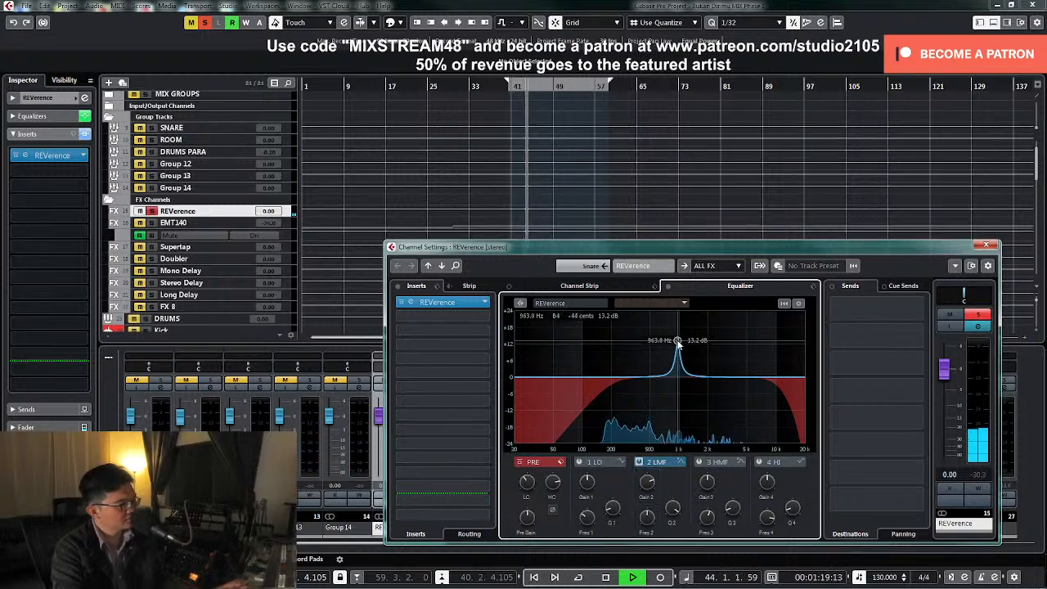
pyautogui.moveTo(641, 490); pyautogui.dragTo(641, 525)
# Boost REVerence's third EQ band by about 6.5 dB near 7 kHz, unsolo the channel and close its settings
pyautogui.click(699, 462)
pyautogui.moveTo(708, 378); pyautogui.dragTo(759, 361)
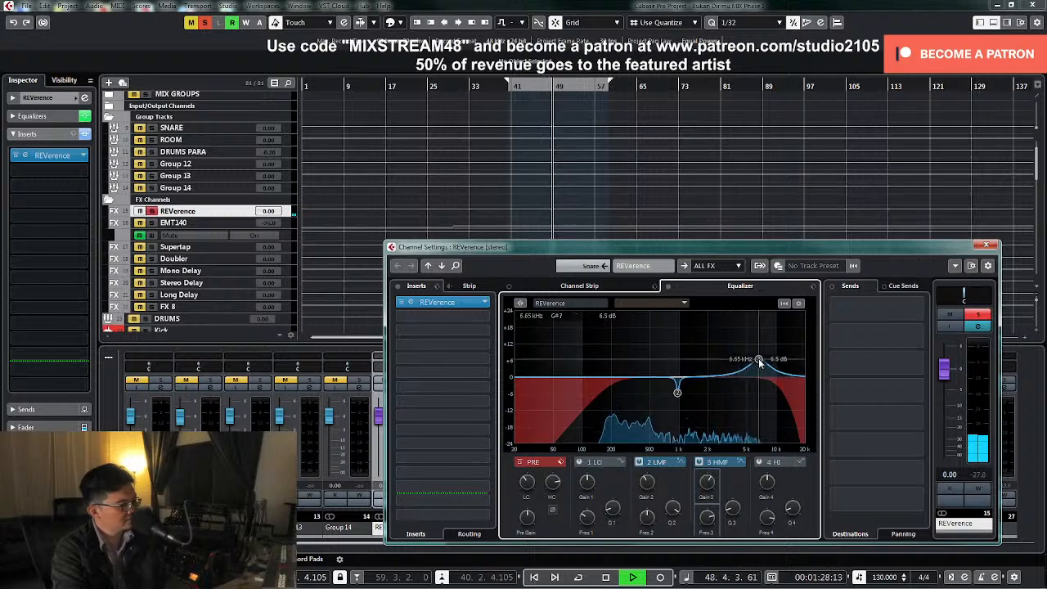
pyautogui.moveTo(759, 362); pyautogui.dragTo(761, 362)
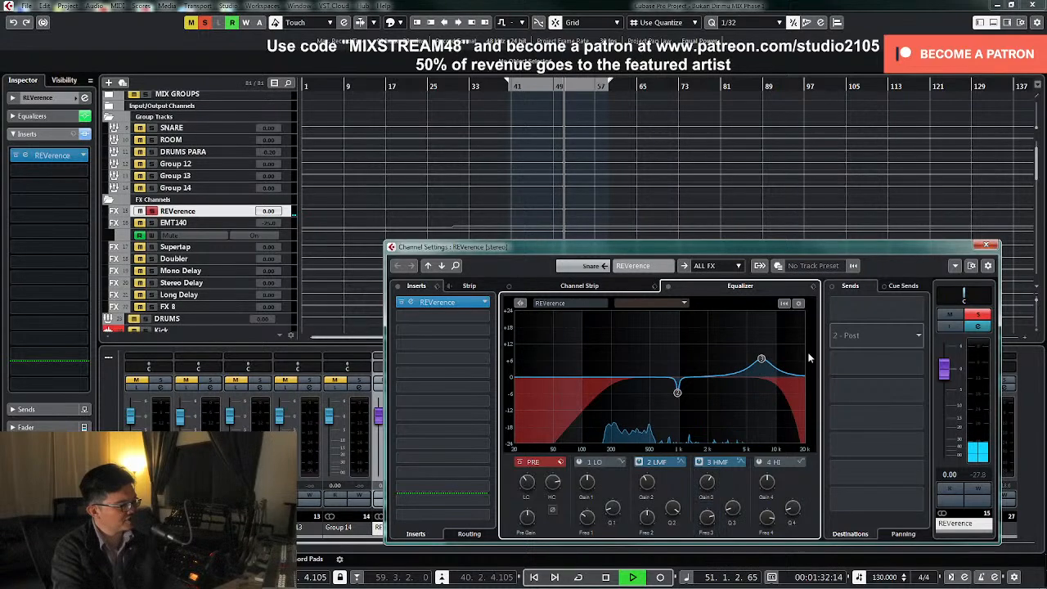
pyautogui.click(976, 315)
pyautogui.click(986, 245)
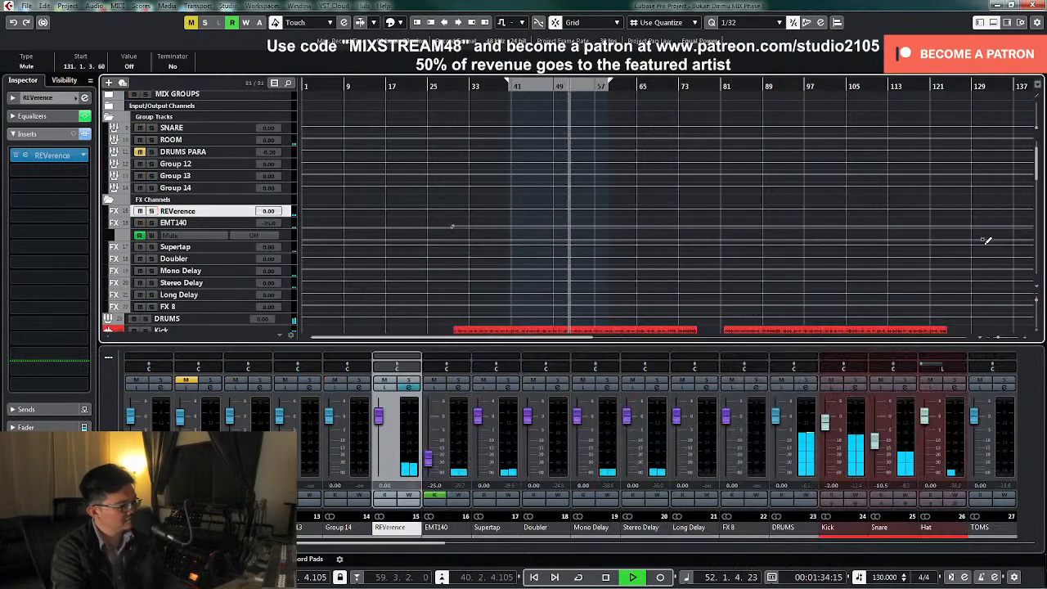
# Enlarge EMT140's Mute automation lane and delete its automation event near bar 131
pyautogui.click(283, 235)
pyautogui.press('z')
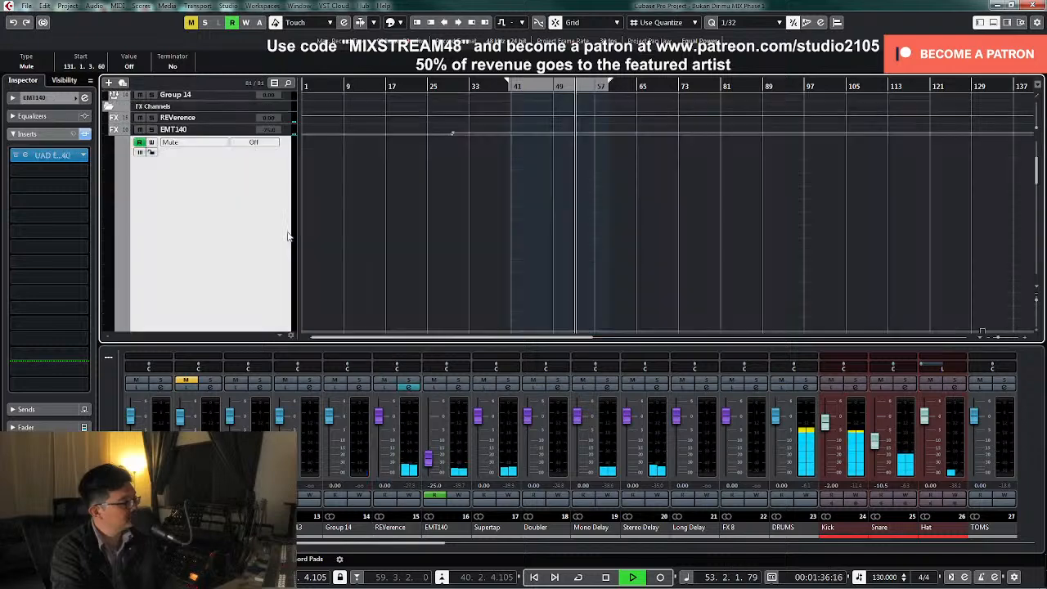
pyautogui.scroll(-3, 892, 271)
pyautogui.moveTo(961, 206)
pyautogui.mouseDown()
pyautogui.moveTo(1013, 237)
pyautogui.moveTo(1007, 250)
pyautogui.mouseUp()
pyautogui.press('Delete')
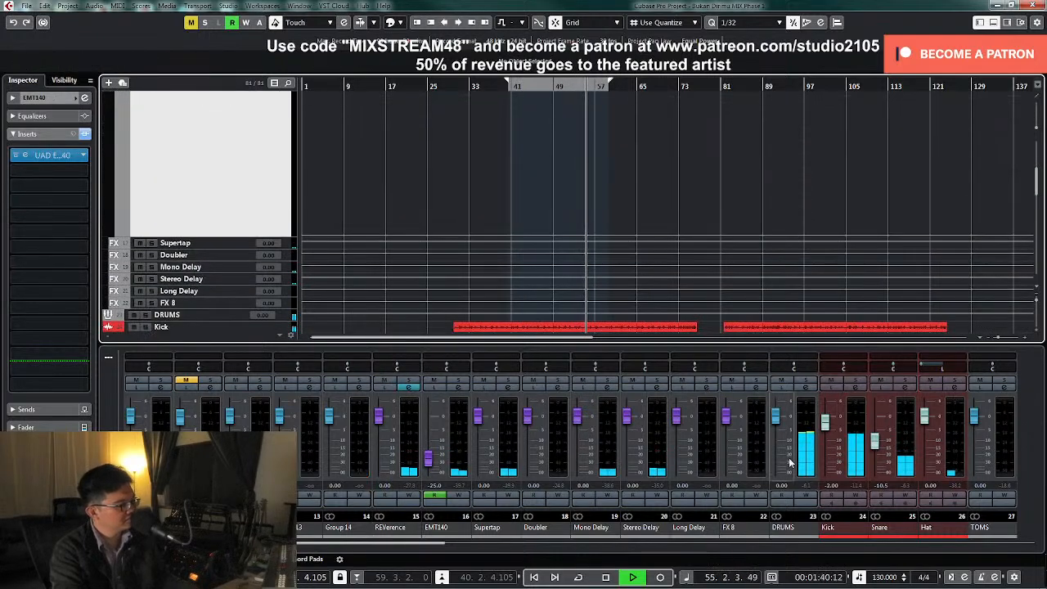
# Stop playback, add a REVerence send at 0.00 dB to the Tambourine channel, and play the full mix from about bar 31
pyautogui.moveTo(426, 544); pyautogui.dragTo(516, 546)
pyautogui.press('space')
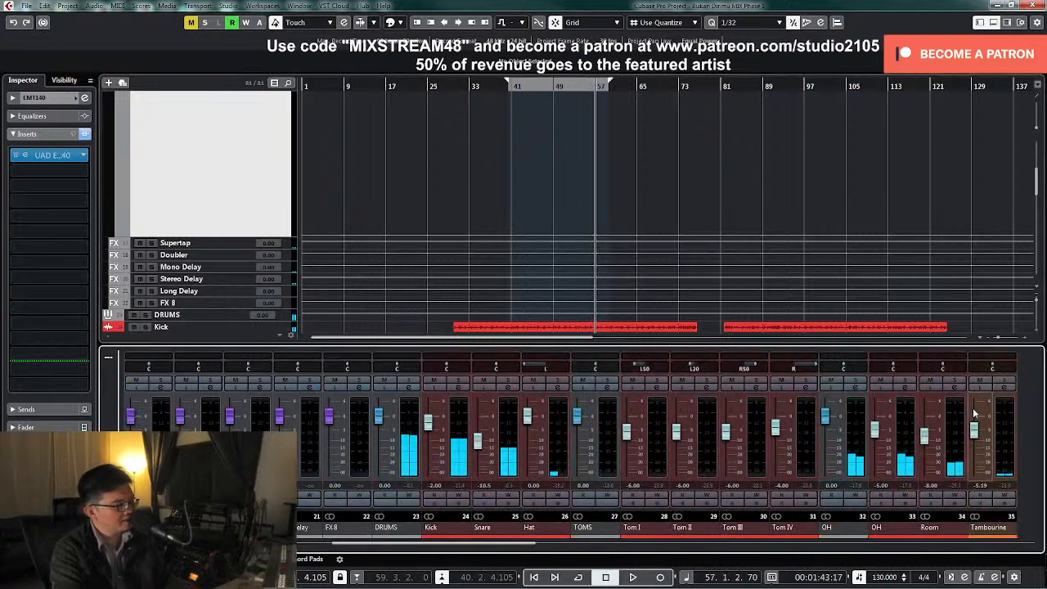
pyautogui.click(1002, 386)
pyautogui.click(917, 310)
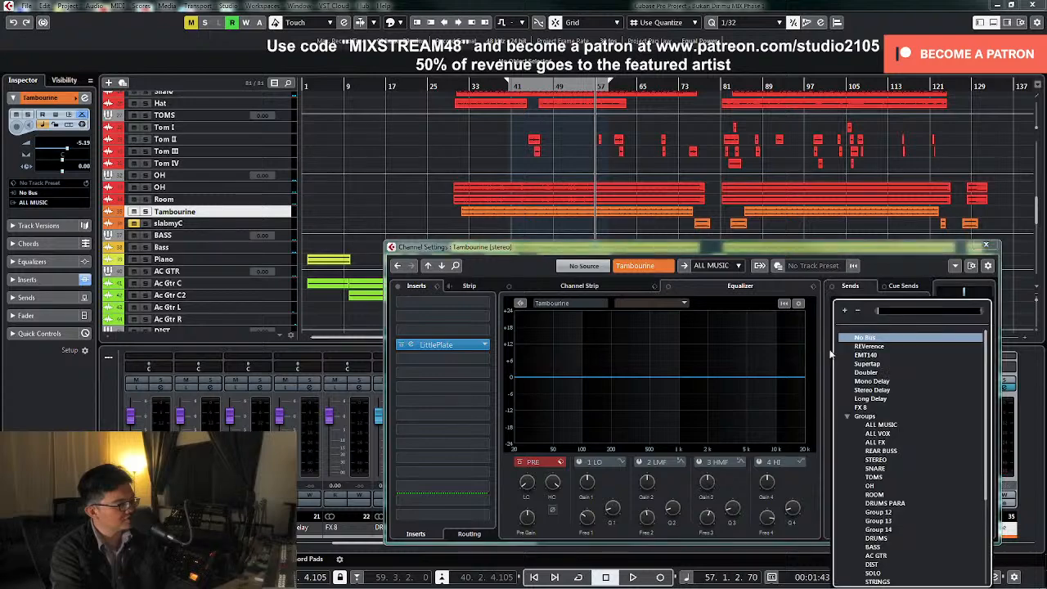
pyautogui.click(859, 360)
pyautogui.click(457, 86)
pyautogui.press('space')
pyautogui.click(1005, 388)
pyautogui.click(1005, 387)
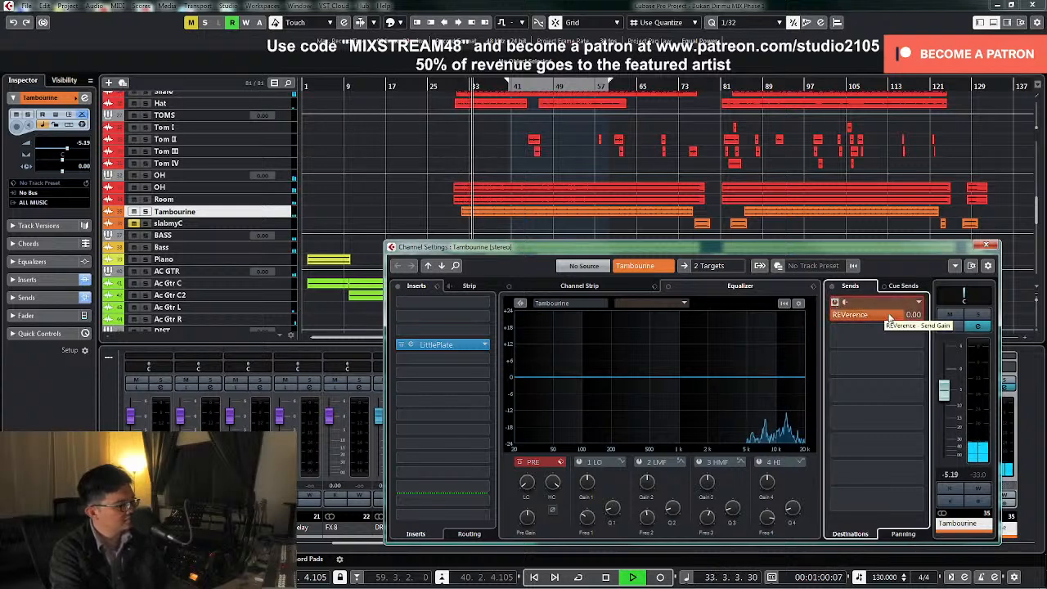
# Raise Tambourine's REVerence send to 3.66 dB, solo the channel, lower the Low Cut on its LittlePlate reverb, and unsolo it
pyautogui.moveTo(903, 317); pyautogui.dragTo(928, 320)
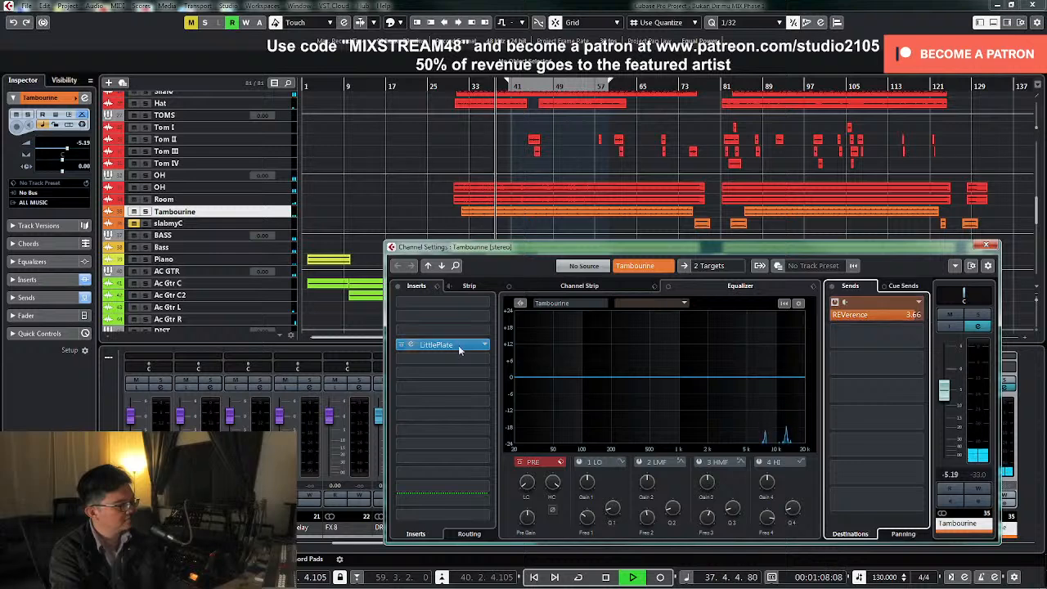
pyautogui.click(976, 317)
pyautogui.click(436, 344)
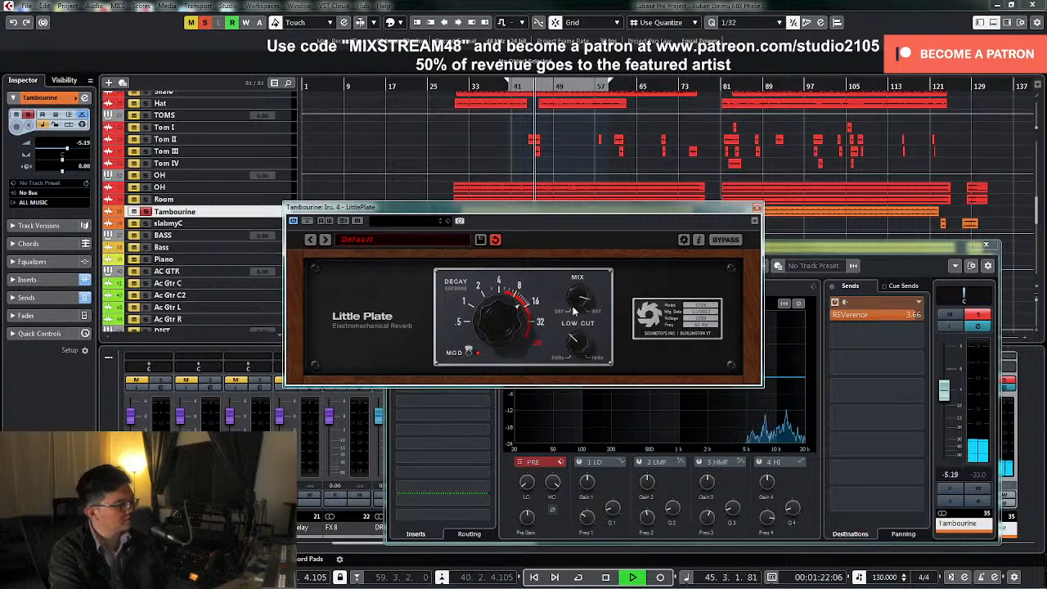
pyautogui.moveTo(572, 337); pyautogui.dragTo(570, 350)
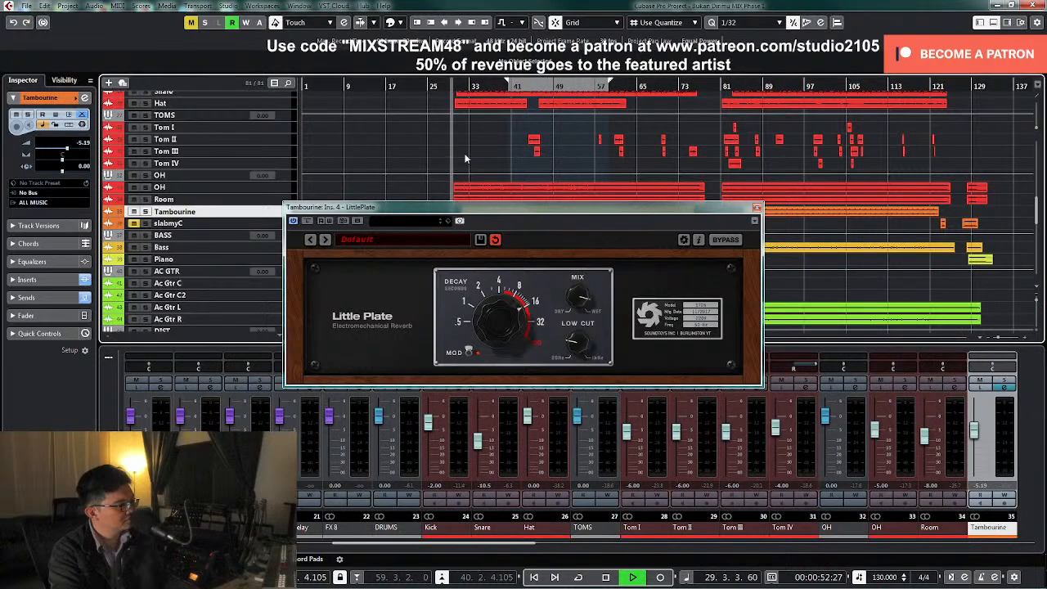
pyautogui.scroll(2, 464, 158)
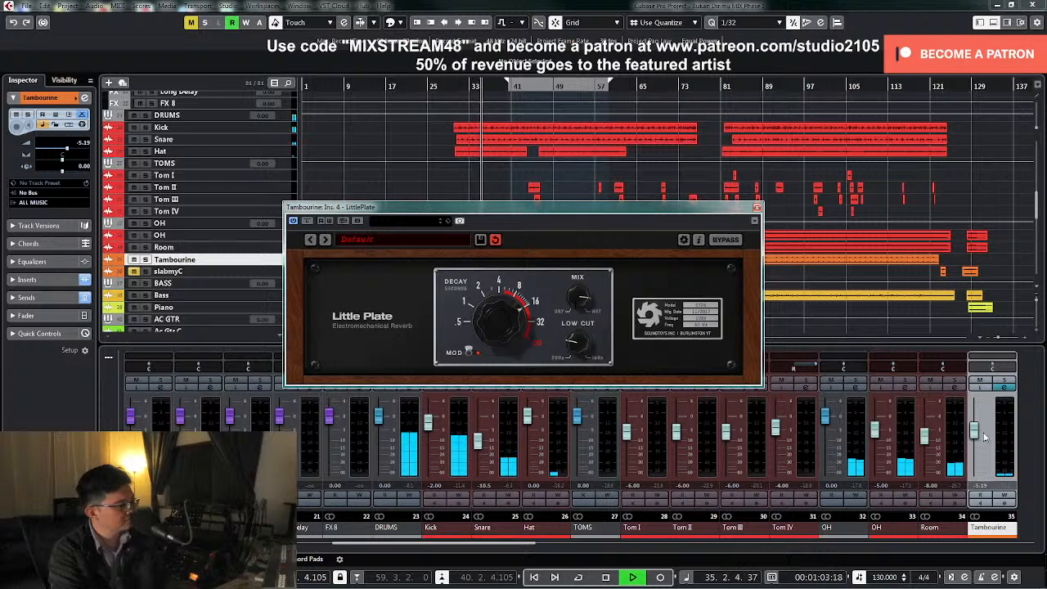
# Set the Tambourine channel level to -5.50 dB, close the LittlePlate window and stop playback
pyautogui.moveTo(974, 433); pyautogui.dragTo(974, 435)
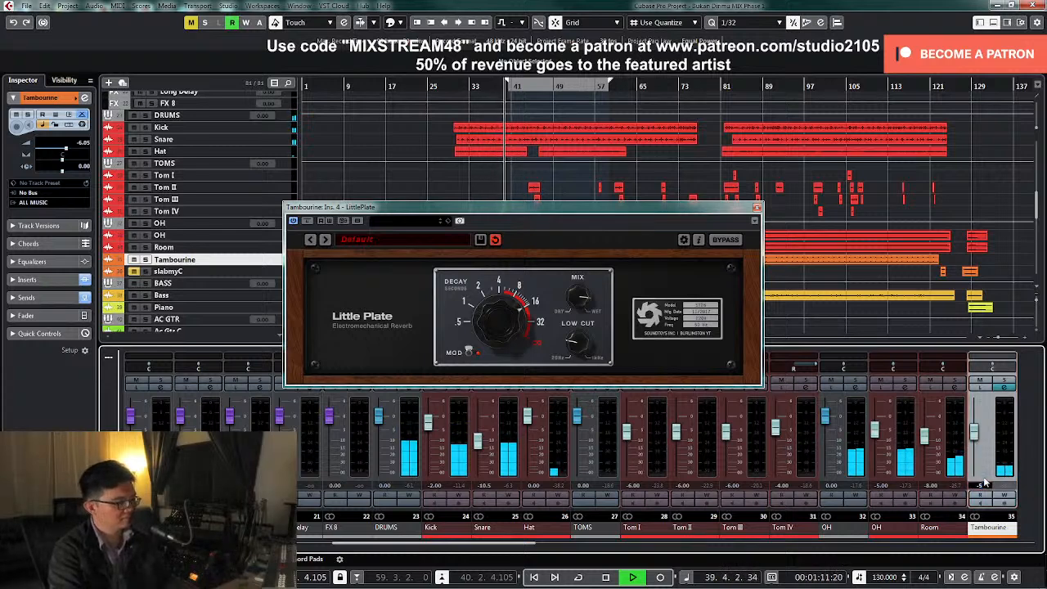
pyautogui.press('Return')
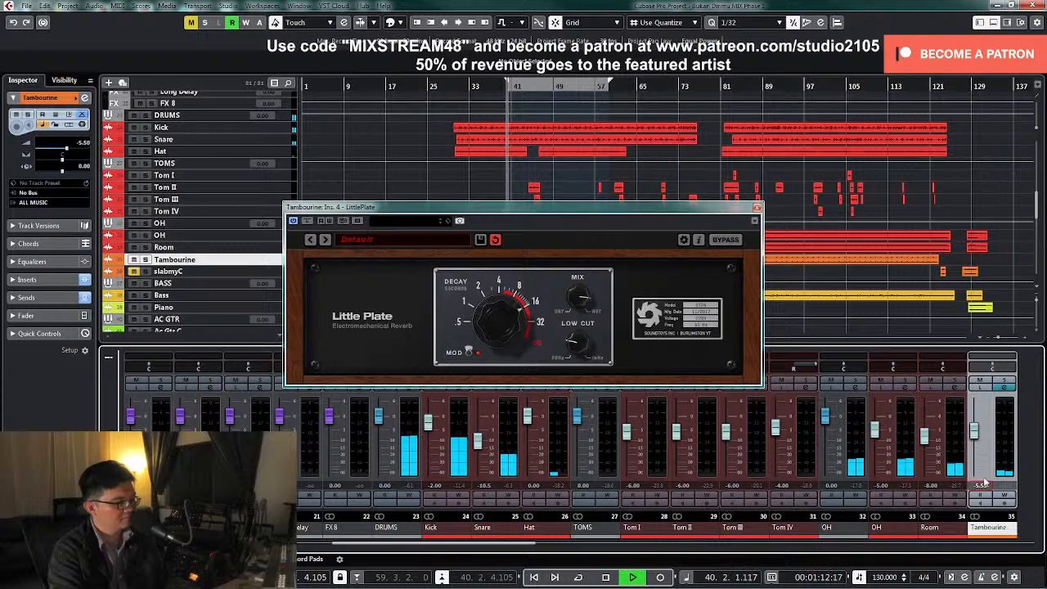
pyautogui.click(755, 209)
pyautogui.press('space')
# Select and enlarge the slabmyC track and start playback from about bar 74, just before its first clip
pyautogui.click(256, 274)
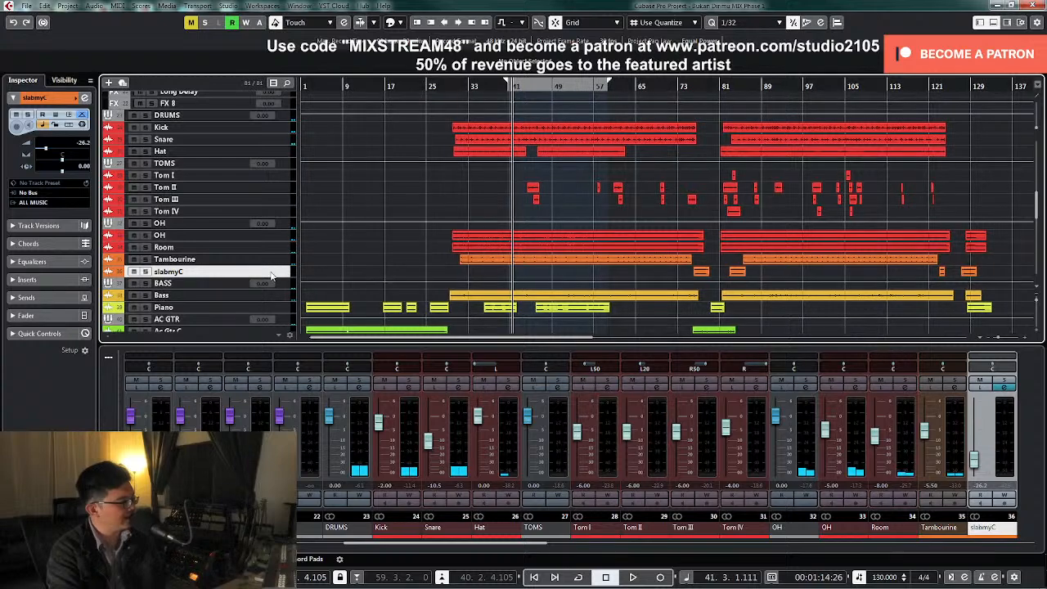
pyautogui.press('z')
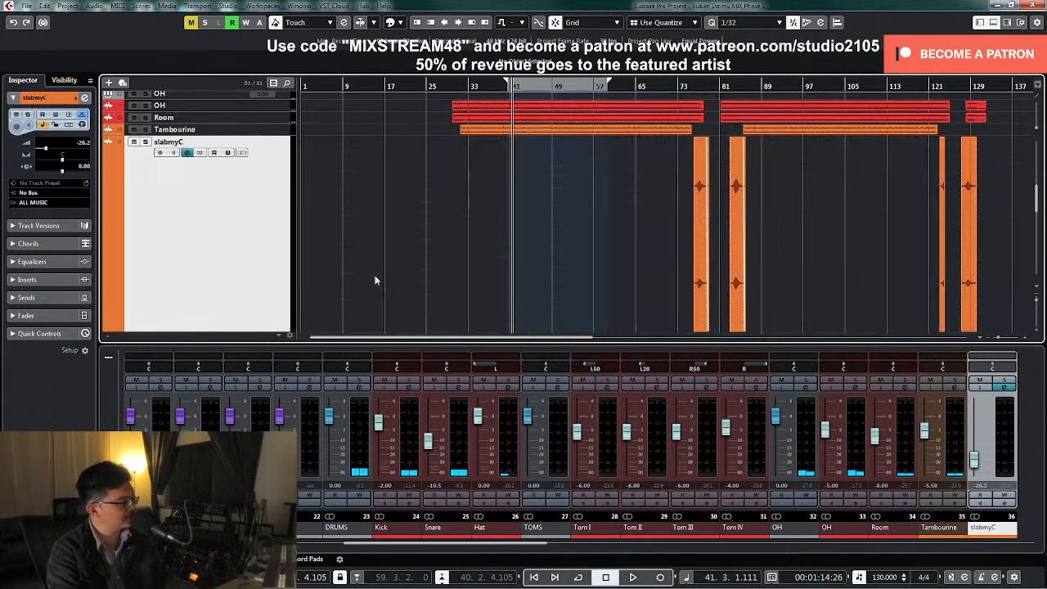
pyautogui.click(683, 86)
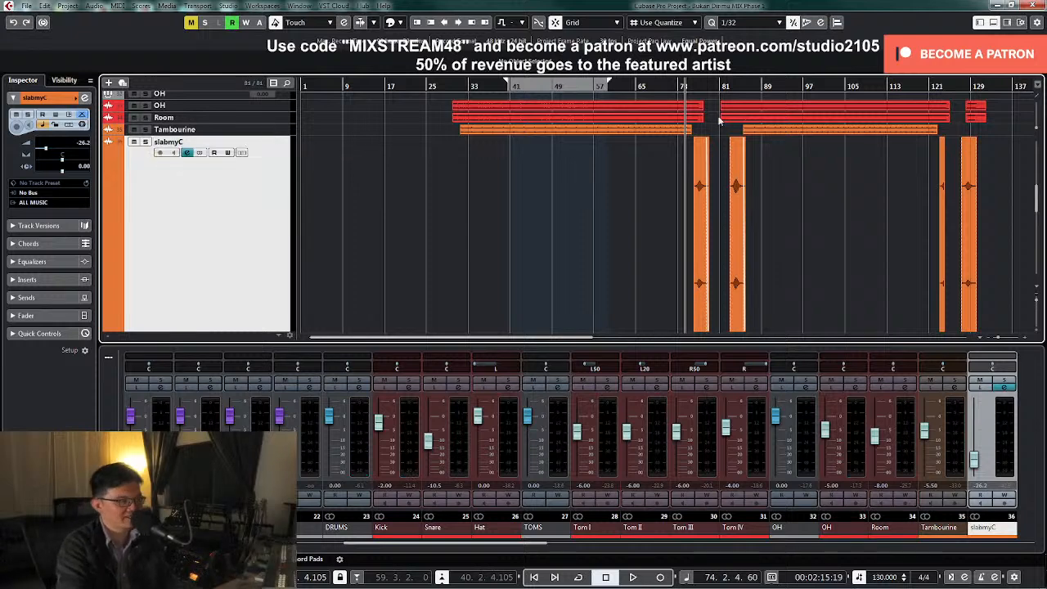
pyautogui.press('space')
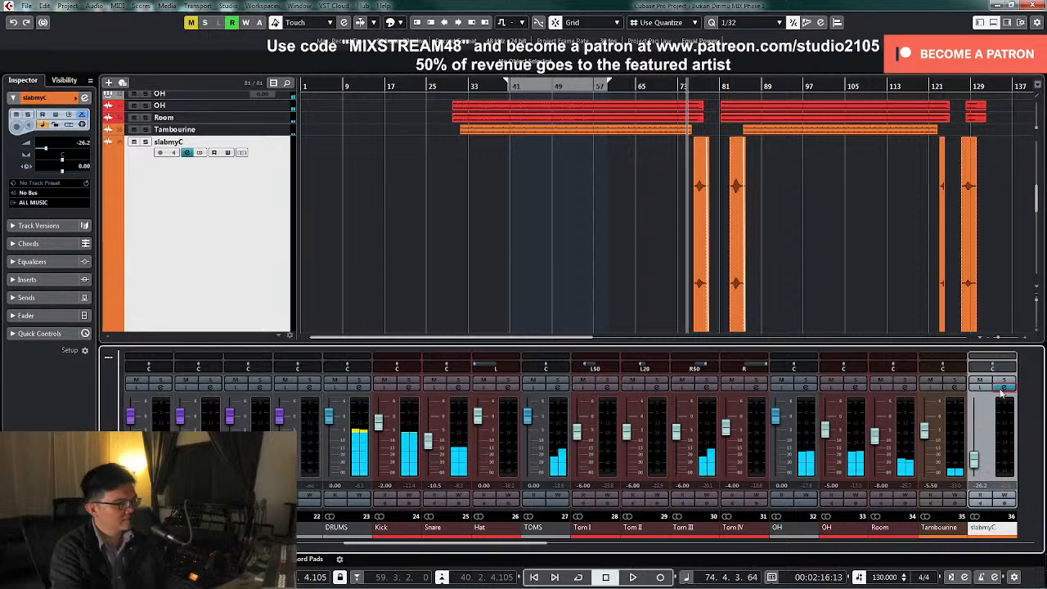
# Apply a low-cut filter in slabmyC's channel equalizer, raise its level to -19.9 dB during playback, and stop
pyautogui.click(1006, 386)
pyautogui.press('space')
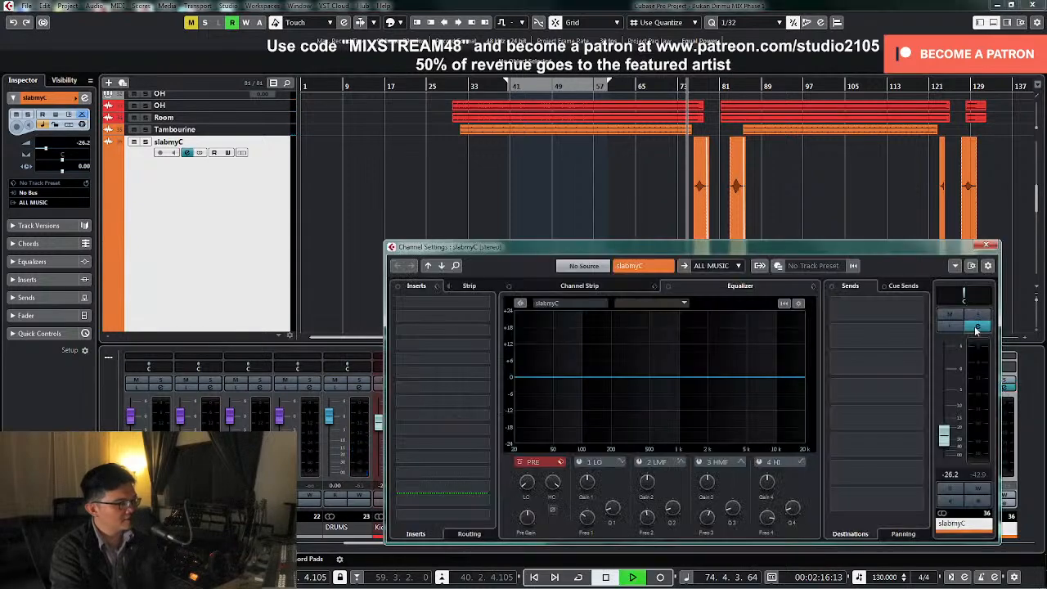
pyautogui.click(533, 463)
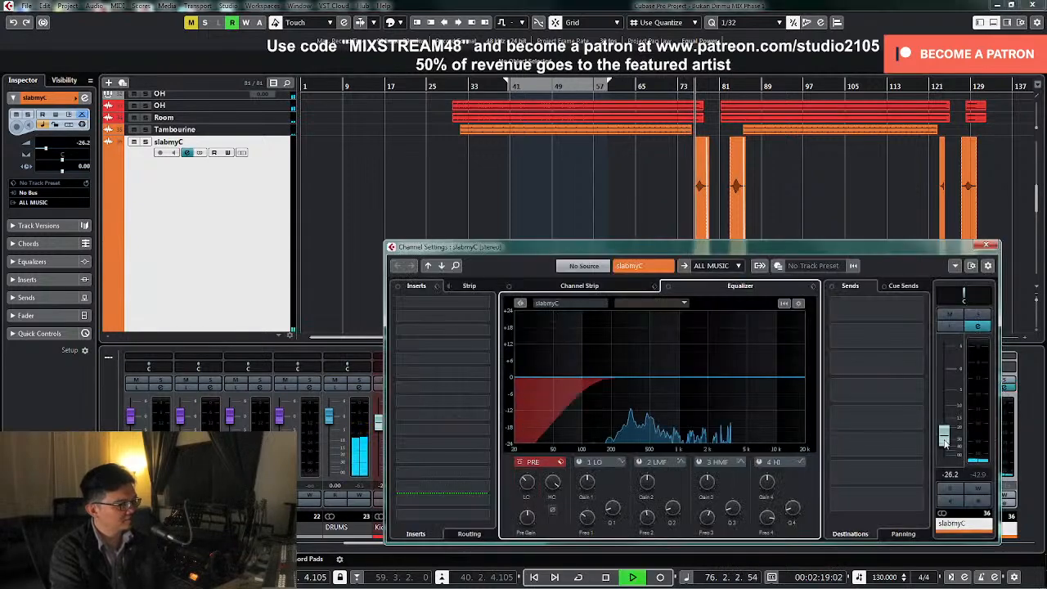
pyautogui.moveTo(945, 442); pyautogui.dragTo(945, 426)
pyautogui.press('space')
# Add a REVerence send at 0.00 dB to slabmyC, replay from about bar 74, and set the channel level to -20 dB
pyautogui.click(918, 312)
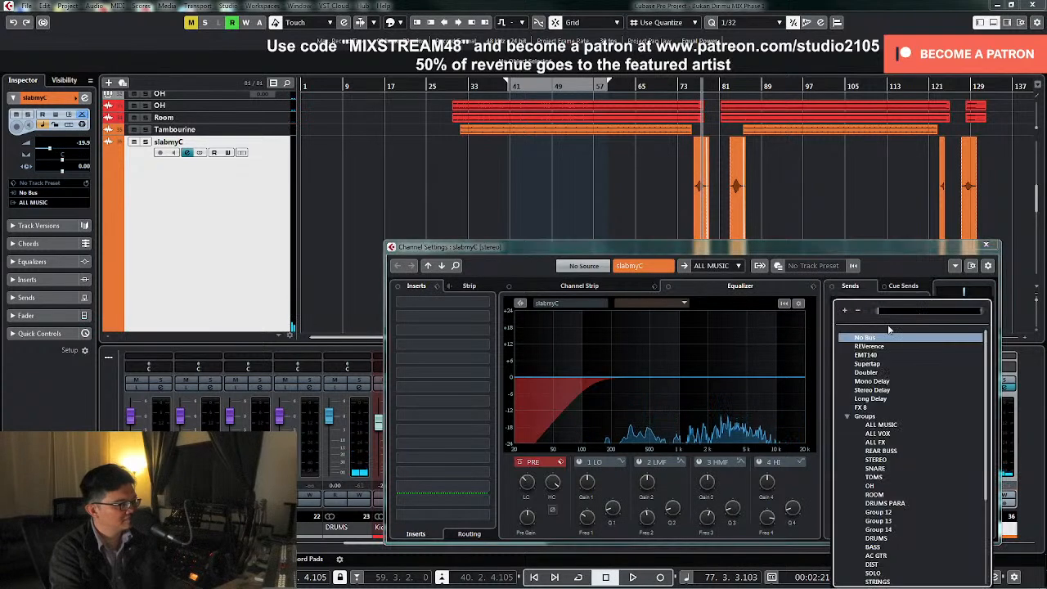
pyautogui.click(871, 346)
pyautogui.press('space')
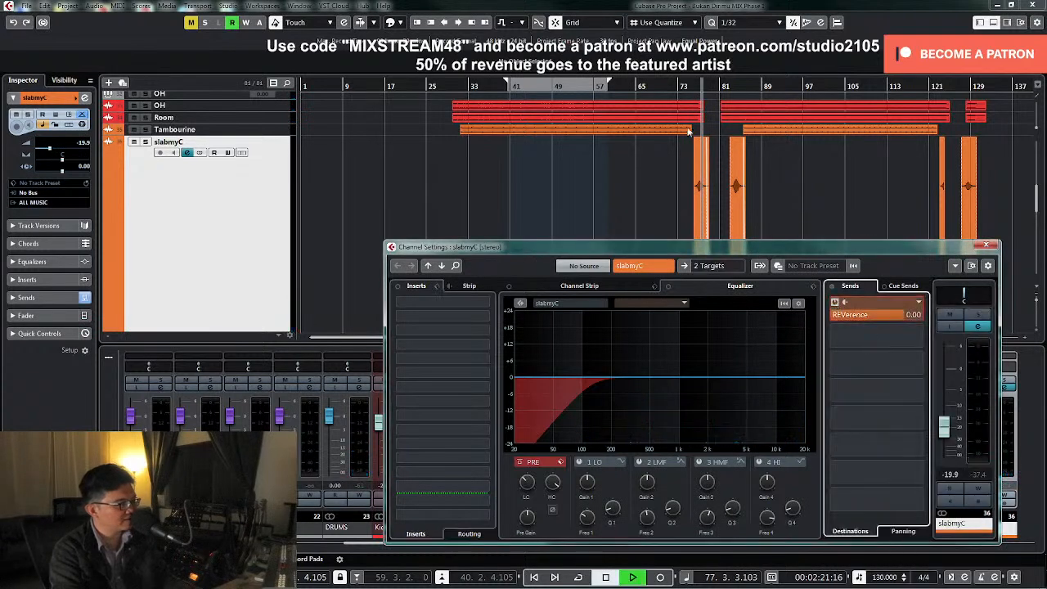
pyautogui.click(686, 86)
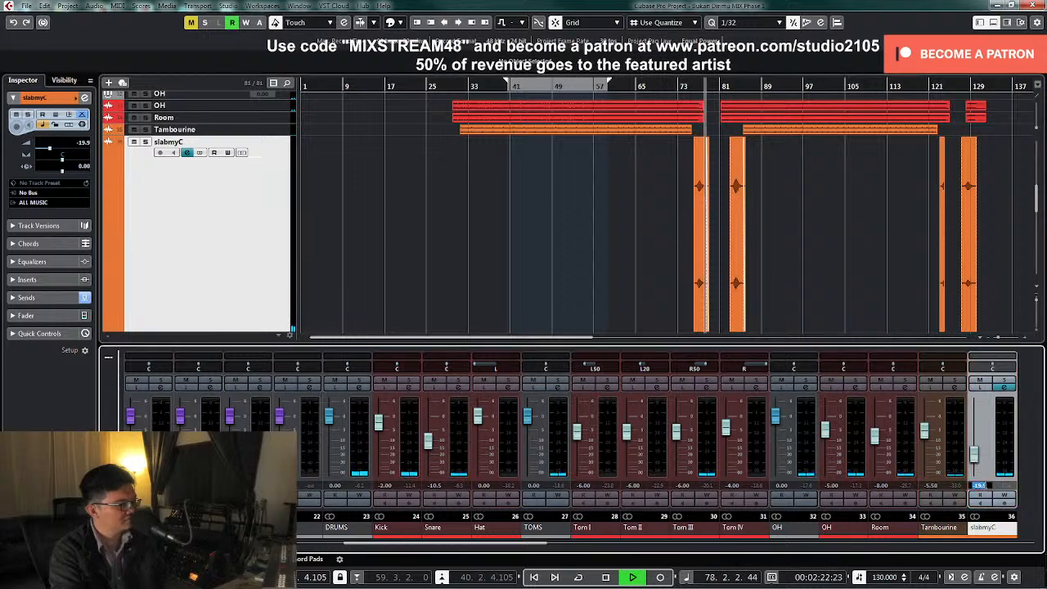
pyautogui.write('-20')
pyautogui.press('Return')
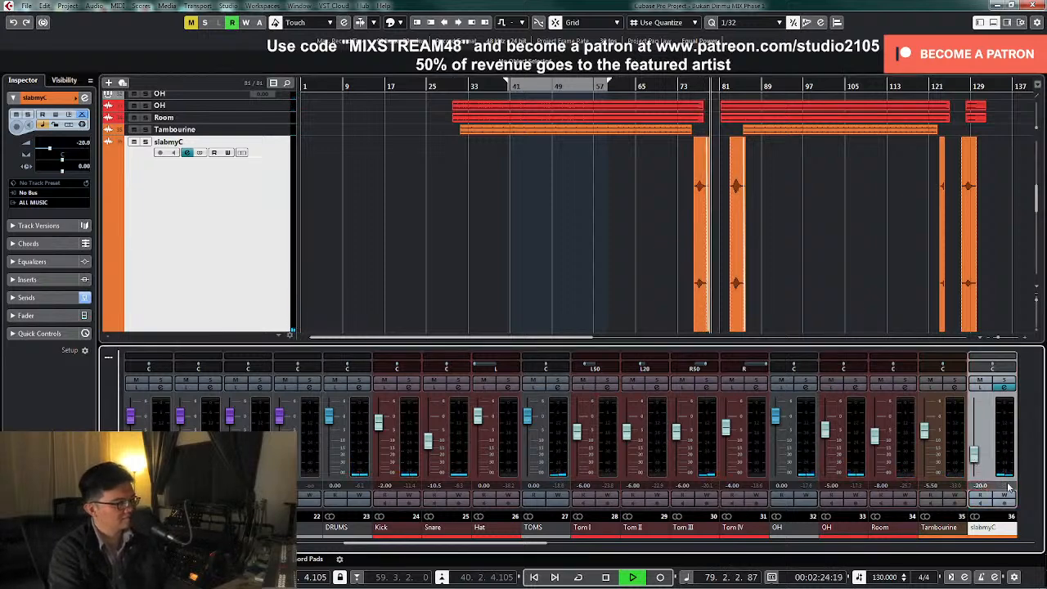
# Stop playback, place the cursor at bar 21, bring the backing vocal channels into view, and select and enlarge BV I to BV IV
pyautogui.click(859, 297)
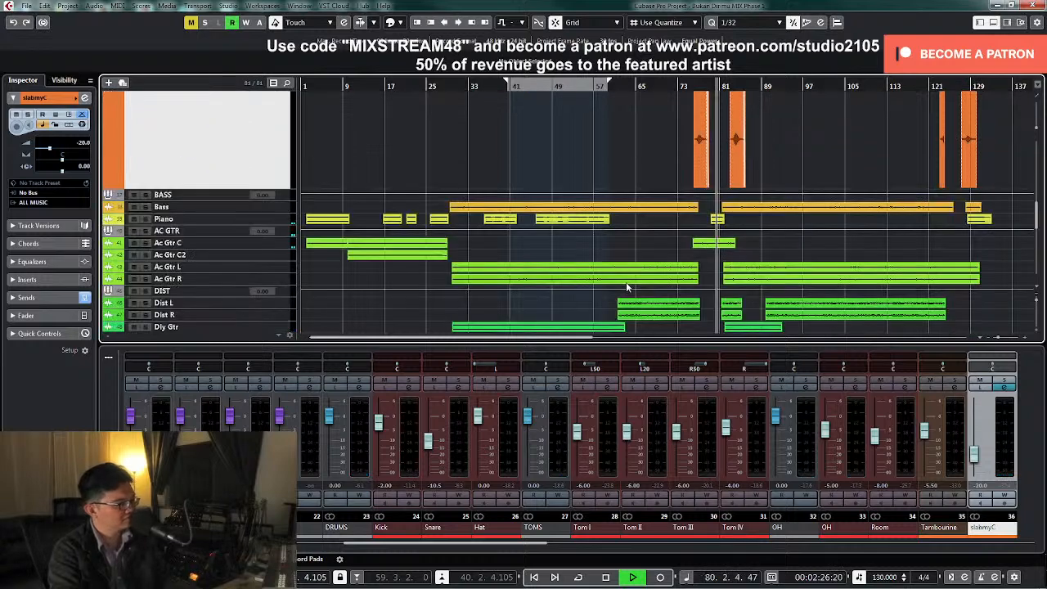
pyautogui.scroll(10, 609, 282)
pyautogui.scroll(-8, 593, 270)
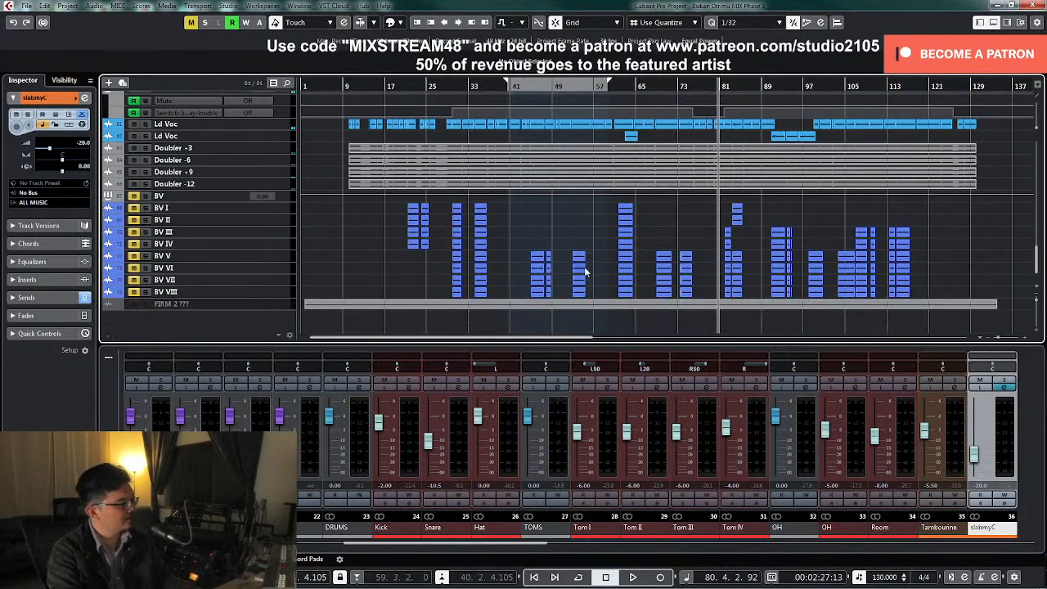
pyautogui.click(405, 85)
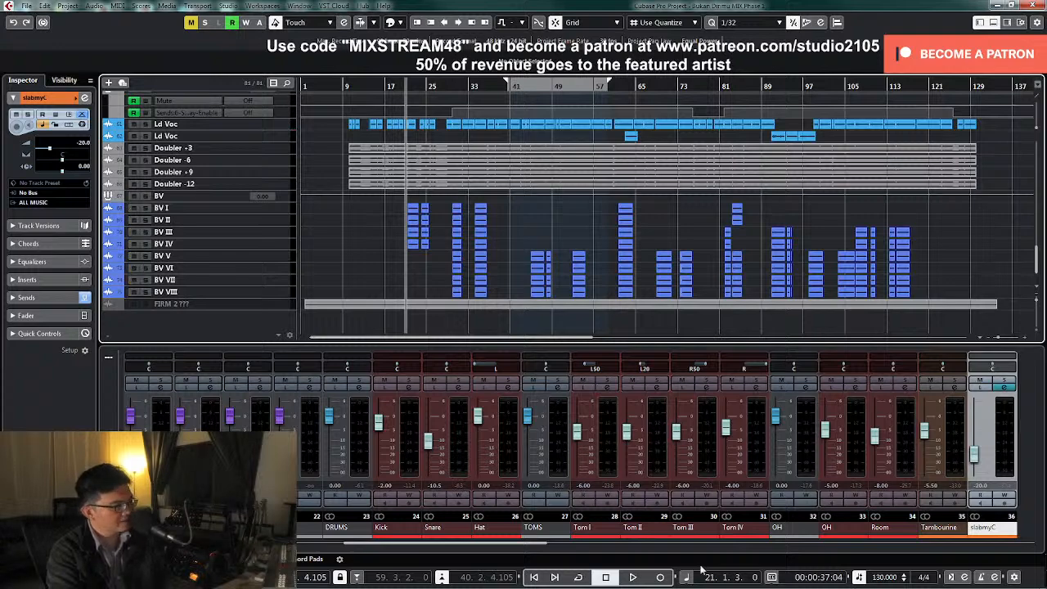
pyautogui.moveTo(548, 548); pyautogui.dragTo(997, 553)
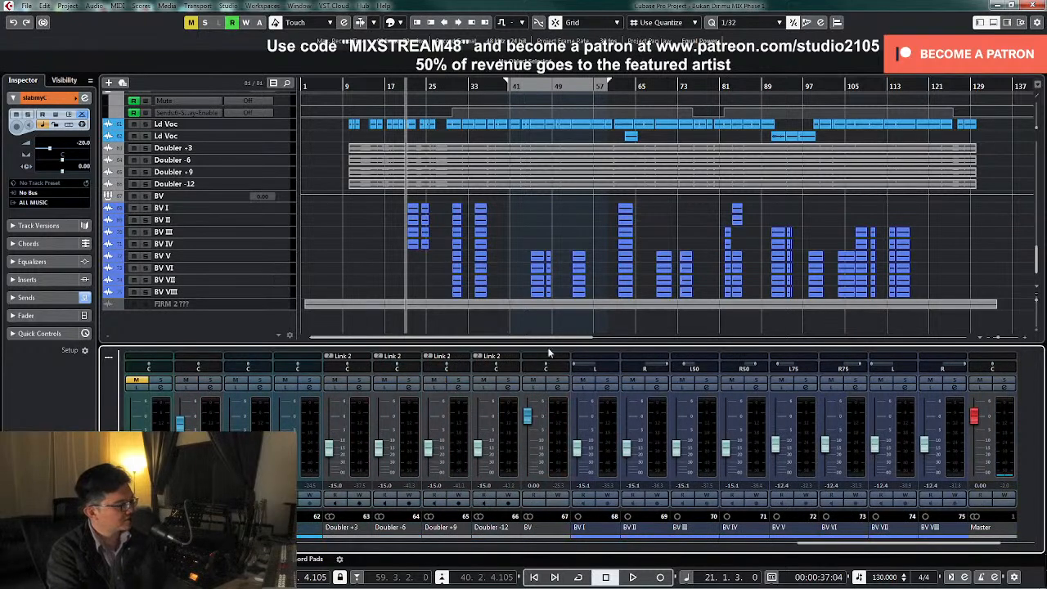
pyautogui.click(279, 245)
pyautogui.keyDown('shift'); pyautogui.click(279, 211); pyautogui.keyUp('shift')
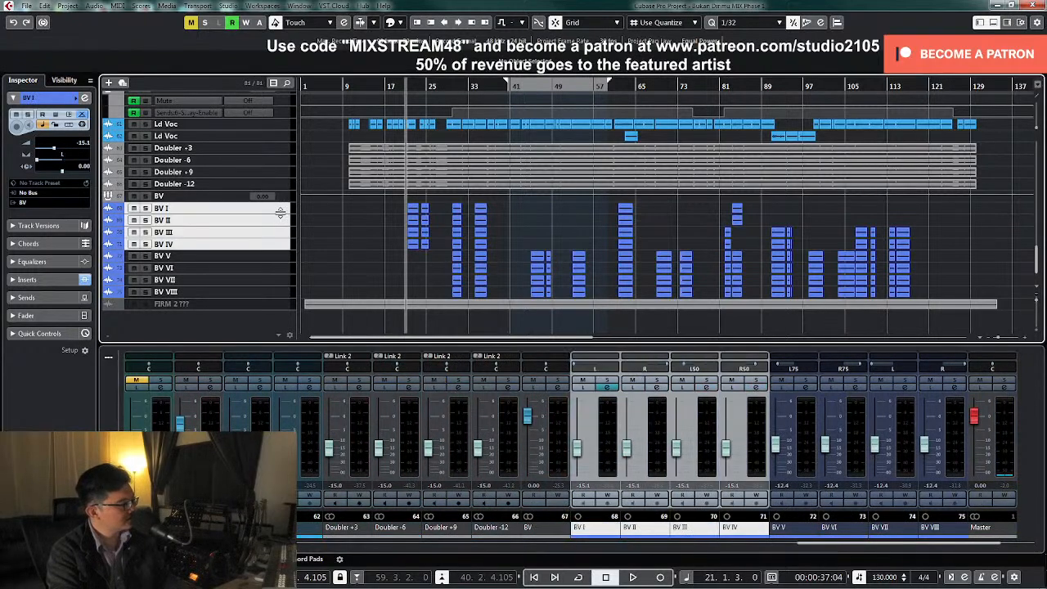
pyautogui.moveTo(280, 214); pyautogui.dragTo(284, 240)
# Solo BV I, open its channel settings, and apply a low-cut filter during playback
pyautogui.click(606, 382)
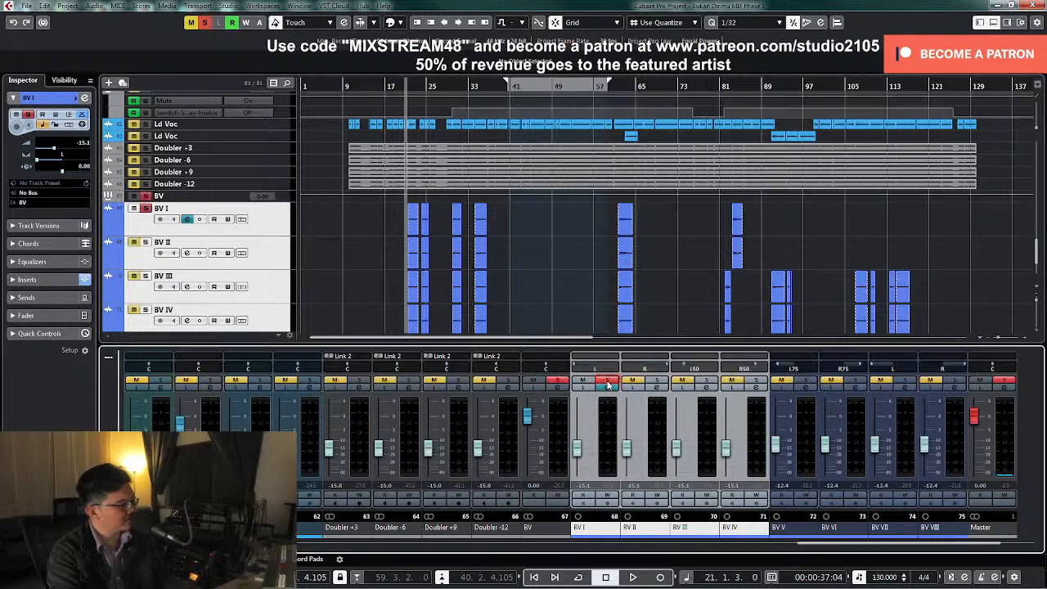
pyautogui.click(609, 390)
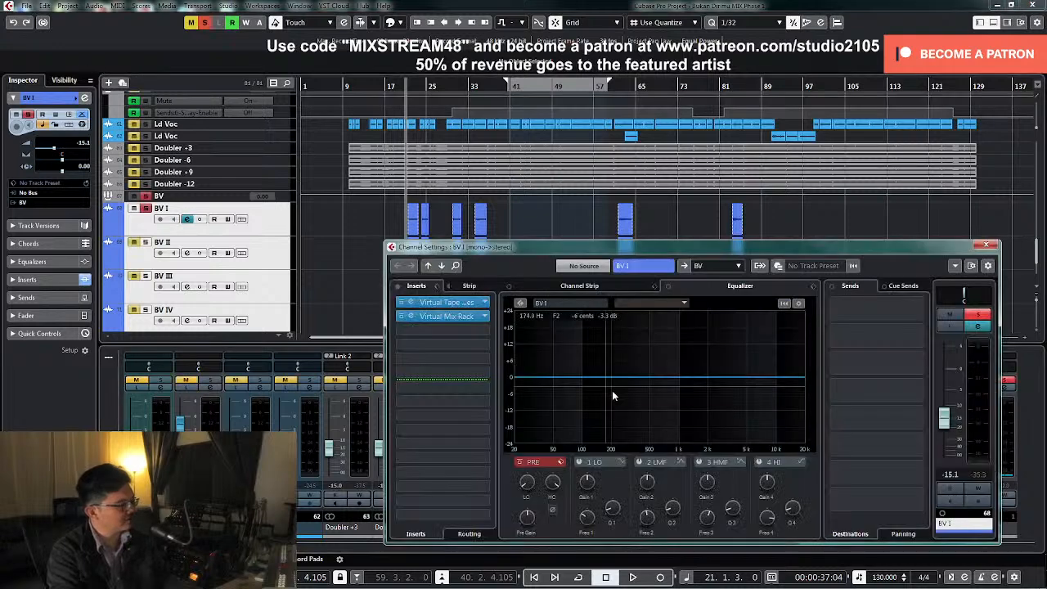
pyautogui.press('space')
pyautogui.moveTo(528, 488); pyautogui.dragTo(537, 459)
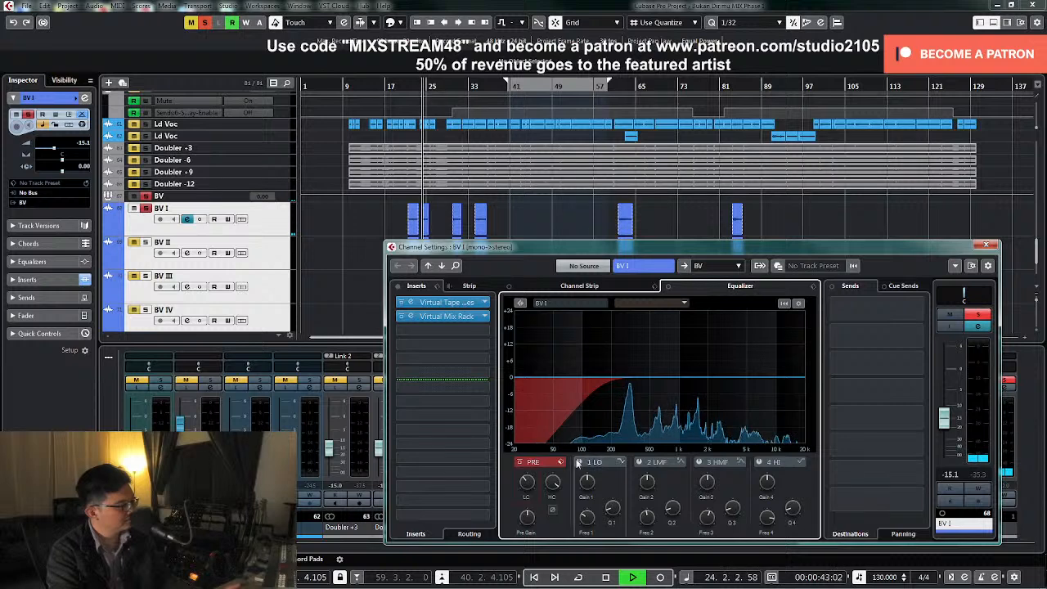
# Cut about 6 dB near 900 Hz with BV I's narrow second EQ band, stop playback, unsolo the channel and close its settings
pyautogui.click(640, 462)
pyautogui.press('space')
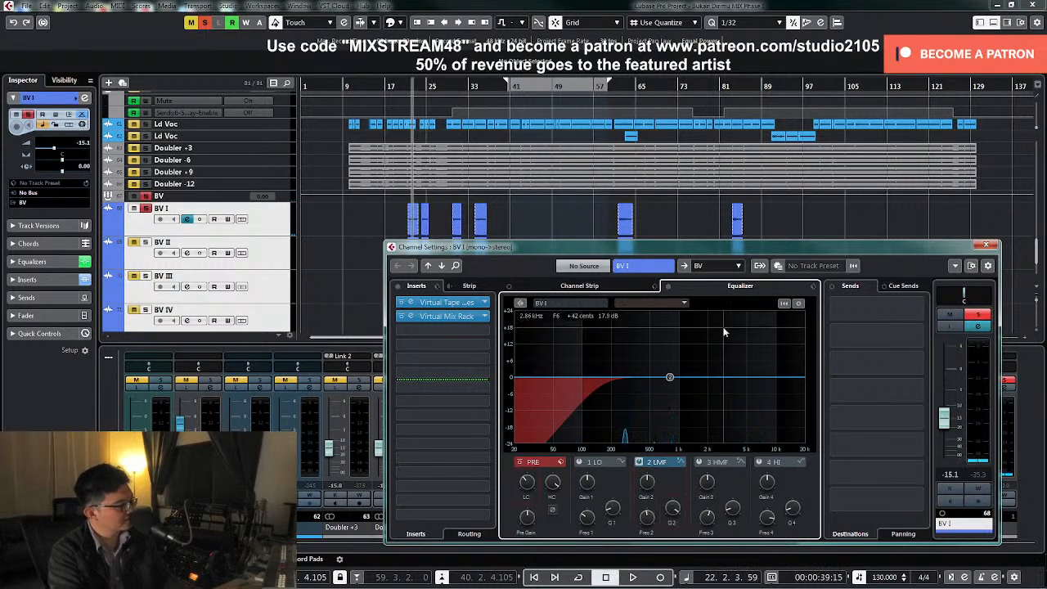
pyautogui.press('space')
pyautogui.moveTo(669, 379)
pyautogui.mouseDown()
pyautogui.moveTo(663, 319)
pyautogui.moveTo(659, 327)
pyautogui.moveTo(675, 331)
pyautogui.moveTo(674, 394)
pyautogui.mouseUp()
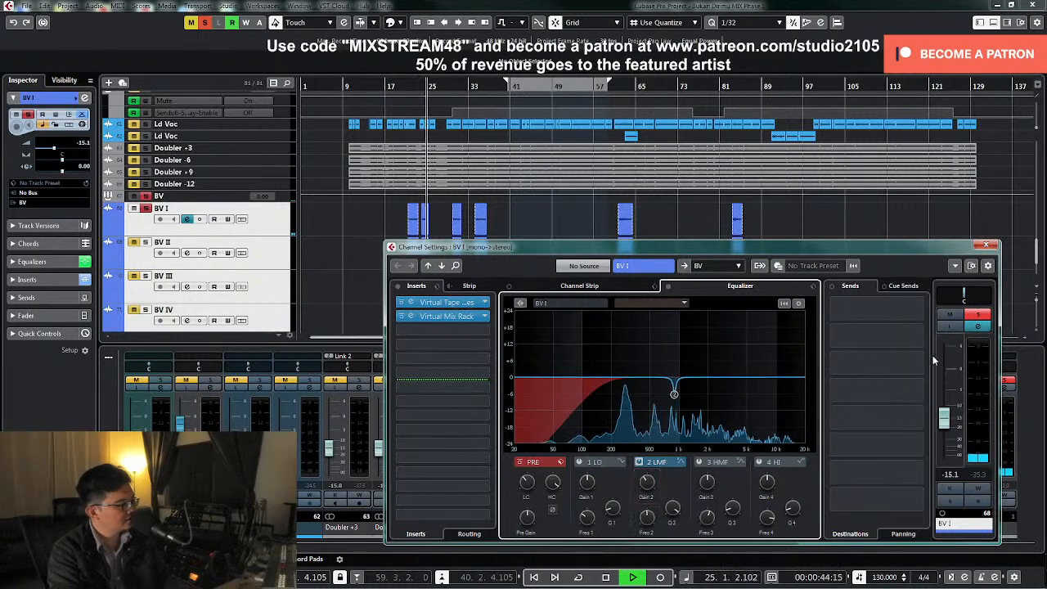
pyautogui.press('space')
pyautogui.click(985, 245)
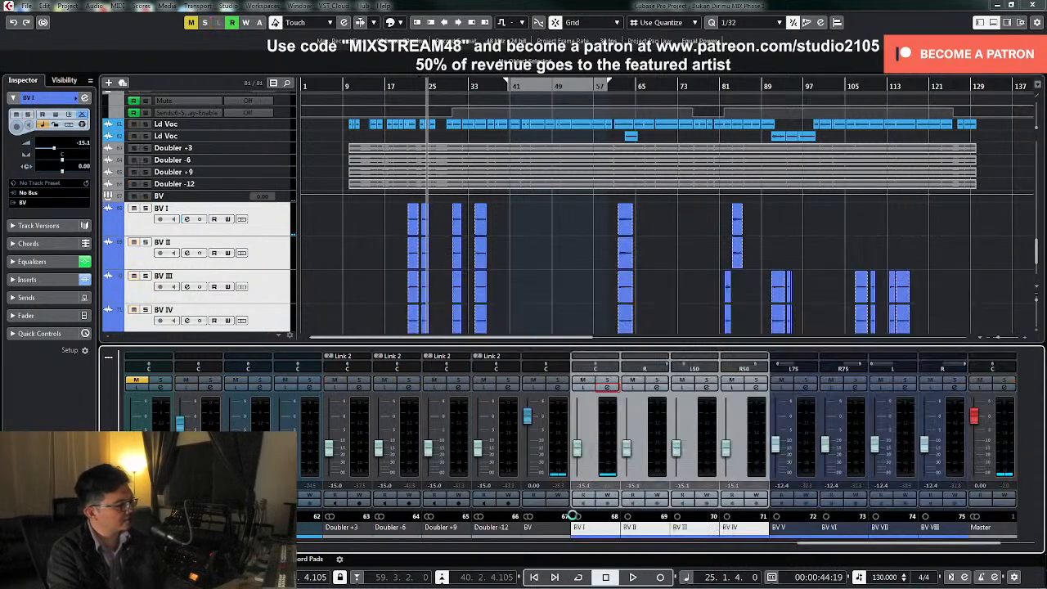
# Mute BV III and BV IV, and link BV I and BV II as Link 4 with Volume, Sends, Routing and Selection
pyautogui.moveTo(592, 533); pyautogui.dragTo(637, 531)
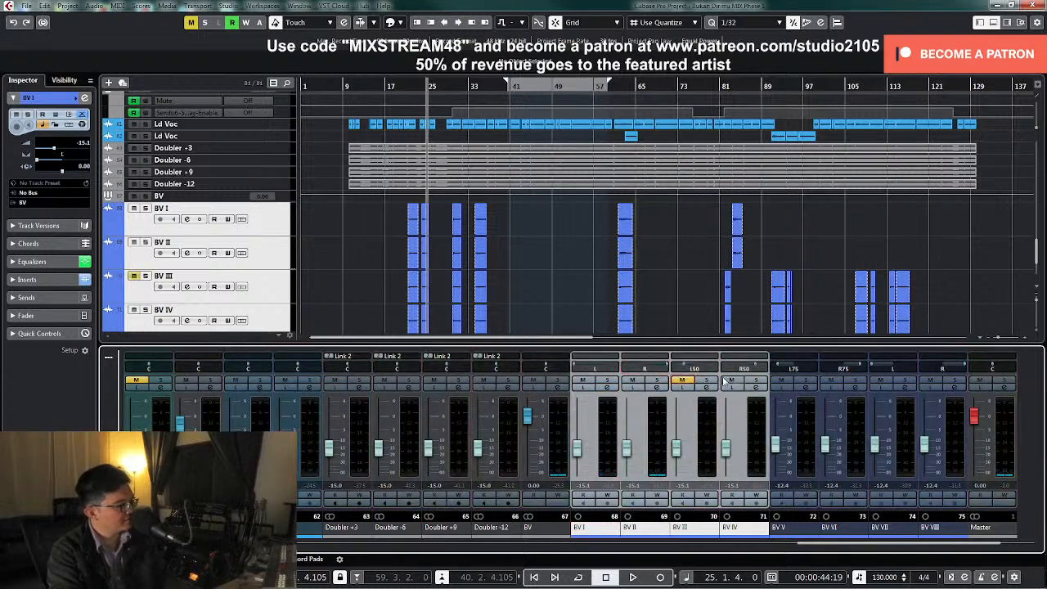
pyautogui.click(606, 453)
pyautogui.keyDown('shift'); pyautogui.click(648, 460); pyautogui.keyUp('shift')
pyautogui.rightClick(602, 464)
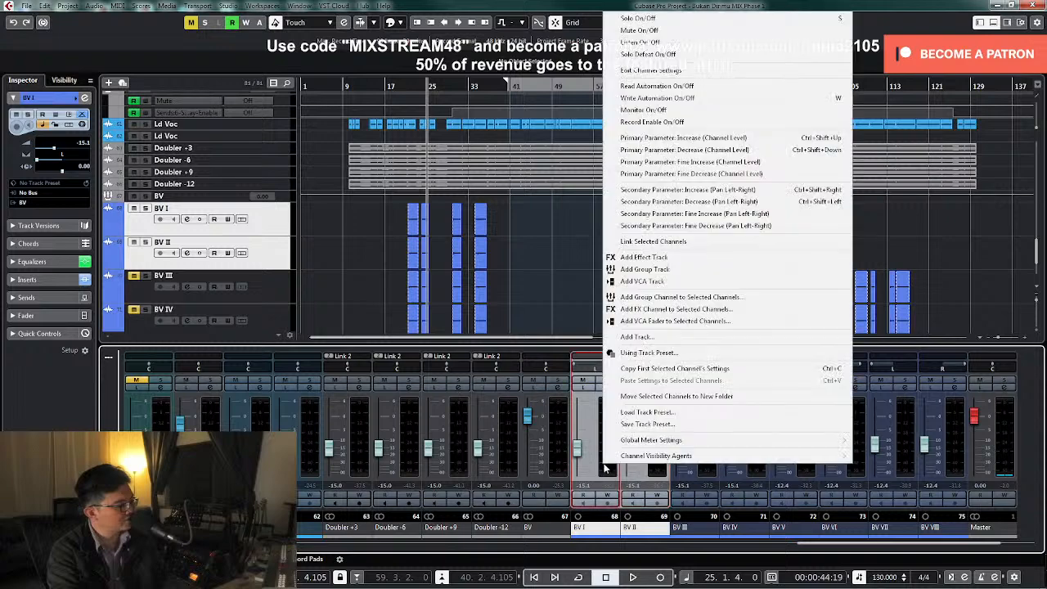
pyautogui.click(653, 242)
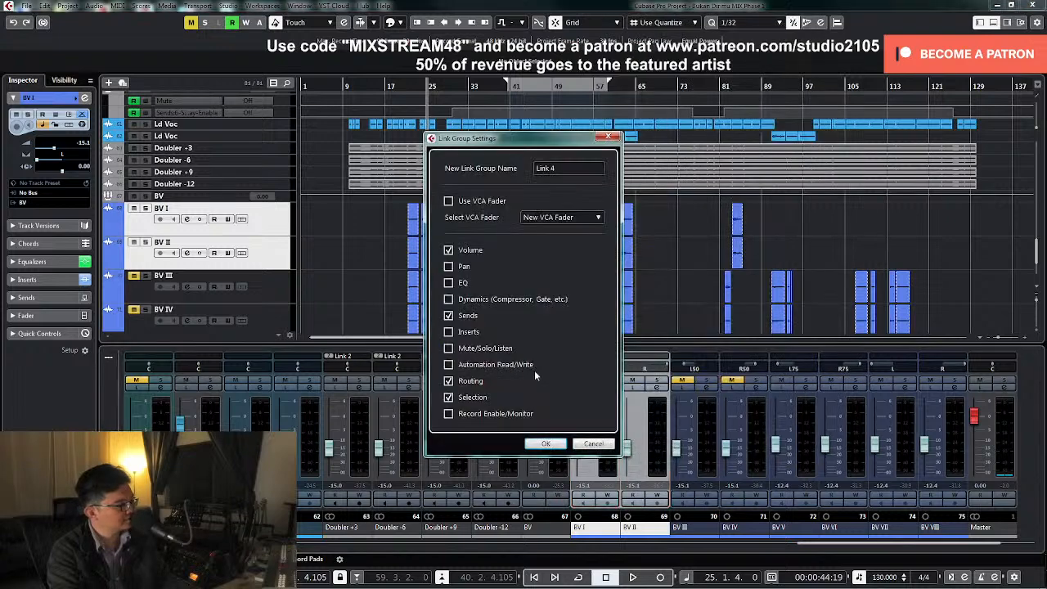
pyautogui.click(543, 444)
# Play from about bar 29 and raise the linked BV I and BV II levels to -12.2 dB
pyautogui.press('space')
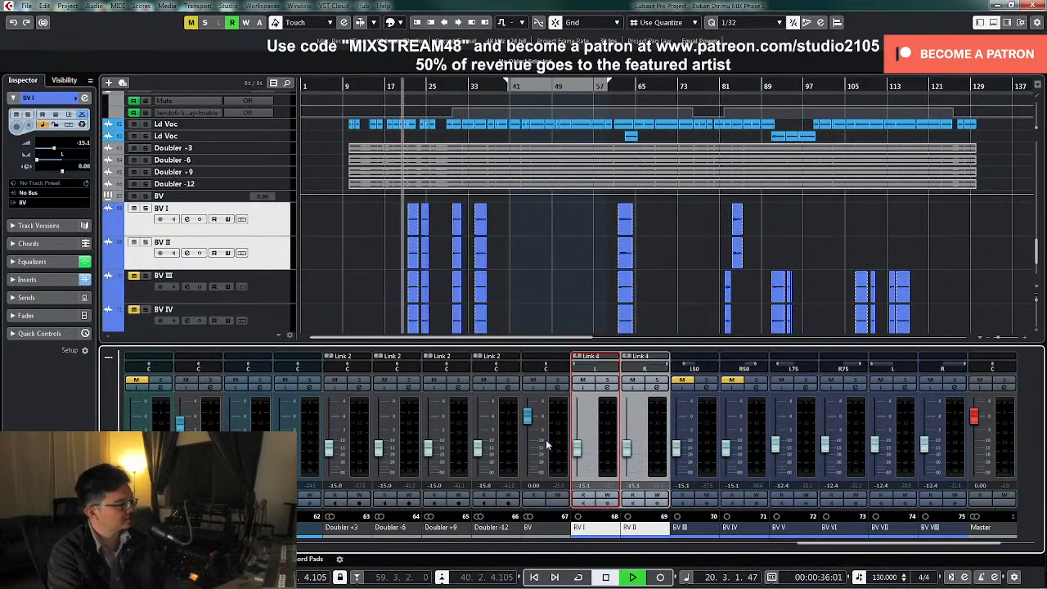
pyautogui.click(449, 86)
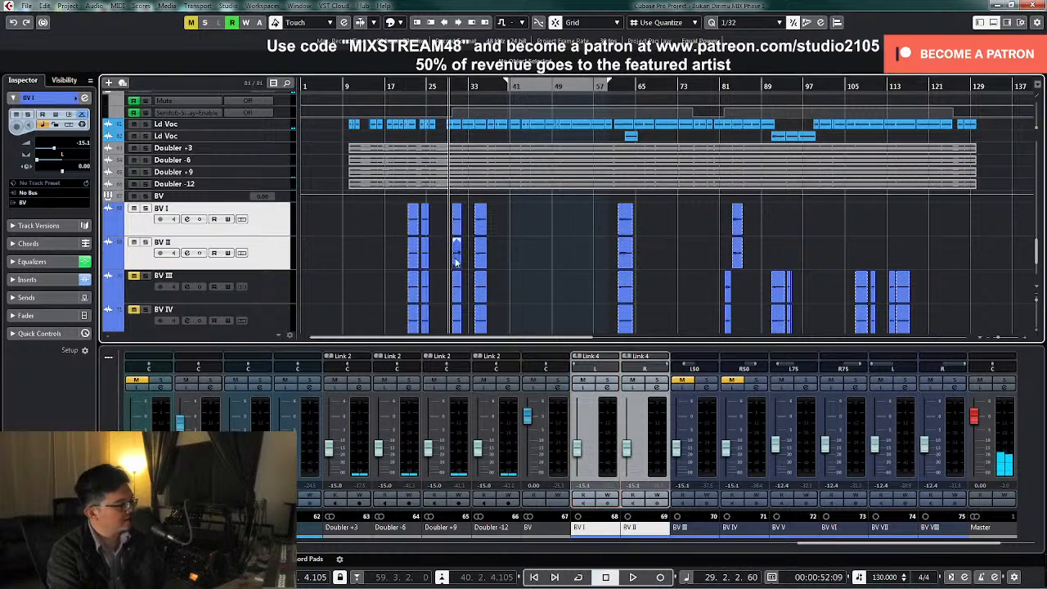
pyautogui.scroll(-2, 541, 250)
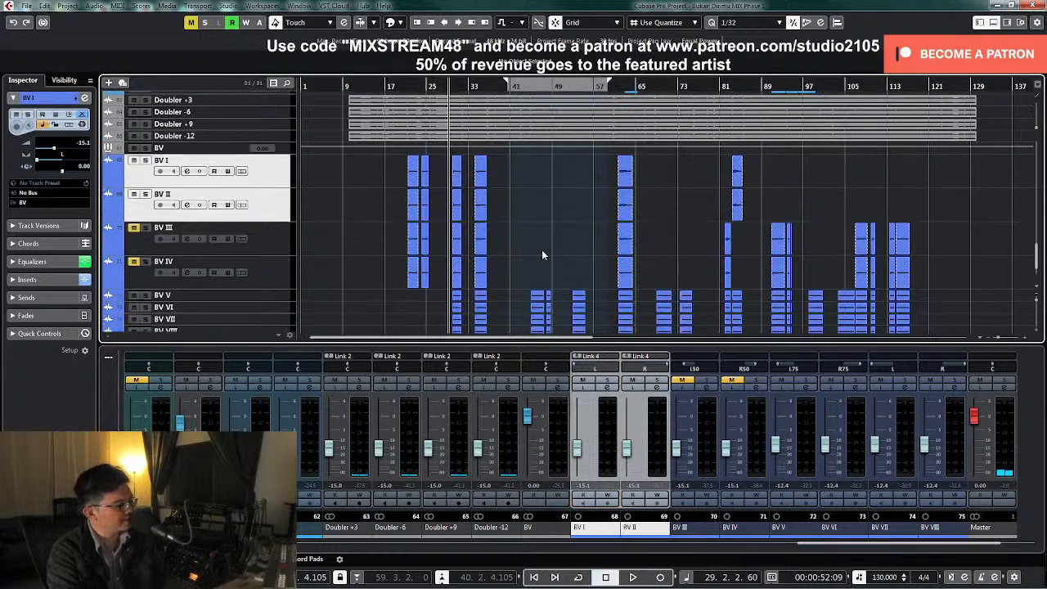
pyautogui.press('space')
pyautogui.moveTo(577, 448); pyautogui.dragTo(581, 446)
# Mute BV V, BV VI, BV VII and BV VIII, and replay from about bar 29 to judge the BV I and BV II level
pyautogui.click(781, 382)
pyautogui.click(831, 382)
pyautogui.click(880, 382)
pyautogui.click(930, 382)
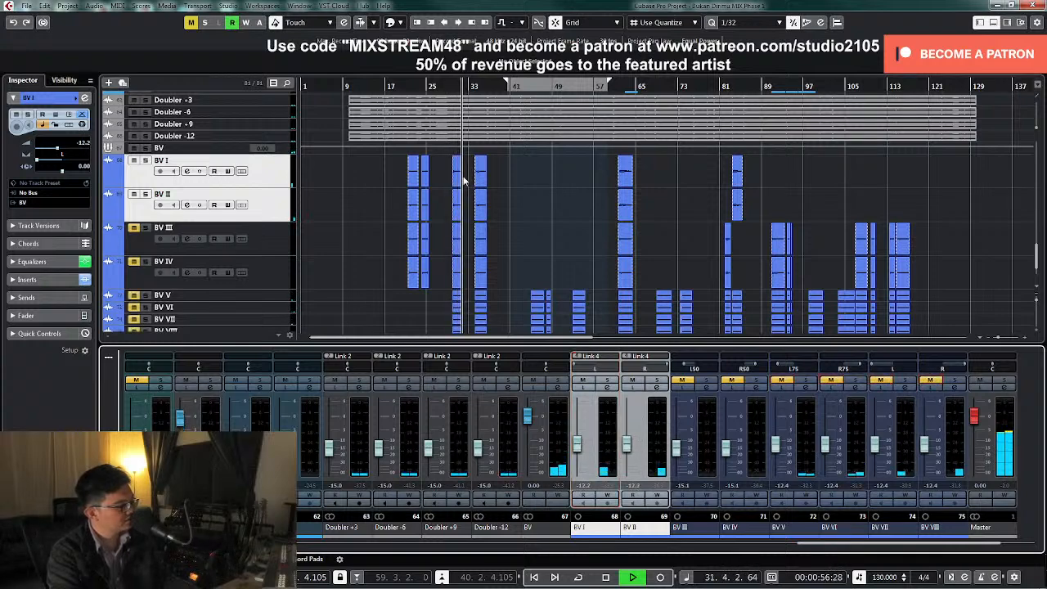
pyautogui.click(448, 88)
pyautogui.click(580, 446)
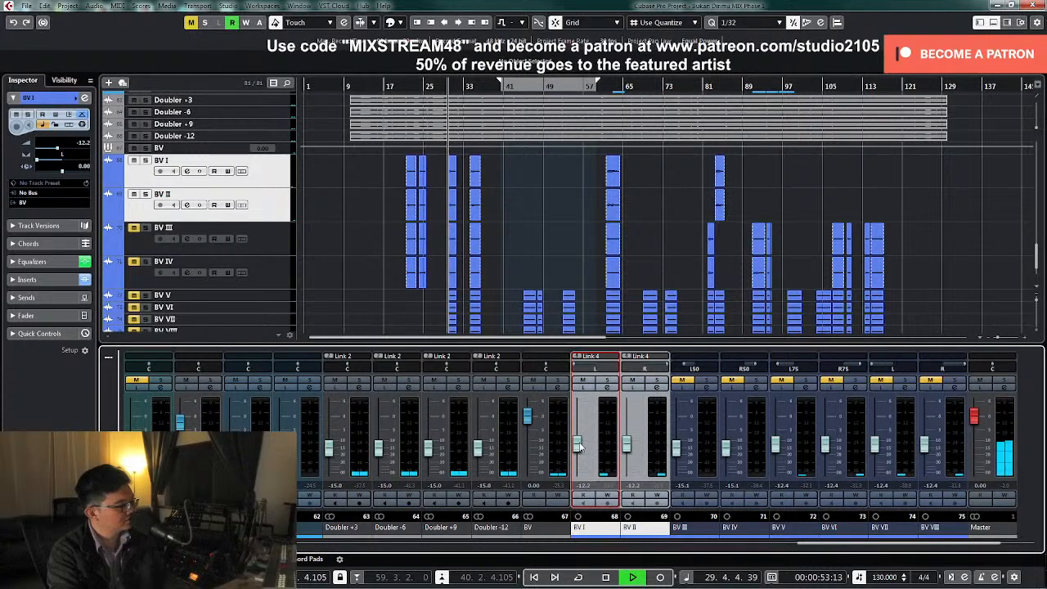
# Set the linked BV I and BV II levels to -12 dB and stop playback
pyautogui.doubleClick(584, 486)
pyautogui.write('-12')
pyautogui.press('Return')
pyautogui.press('space')
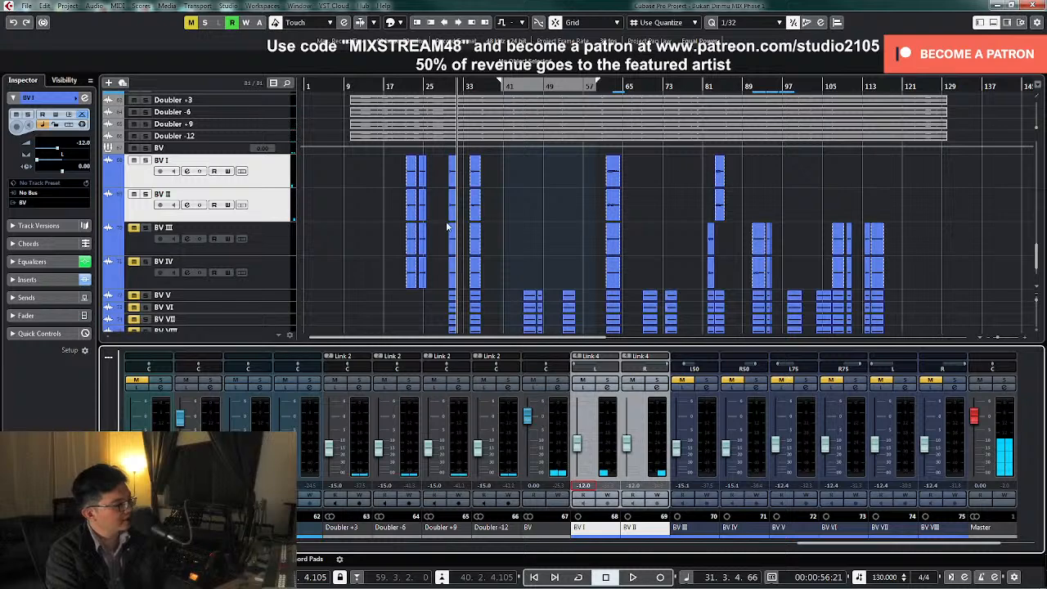
# Loop the BV III clip at bar 30 and play BV III soloed with its channel settings open
pyautogui.click(445, 250)
pyautogui.hotkey('shift', 'g')
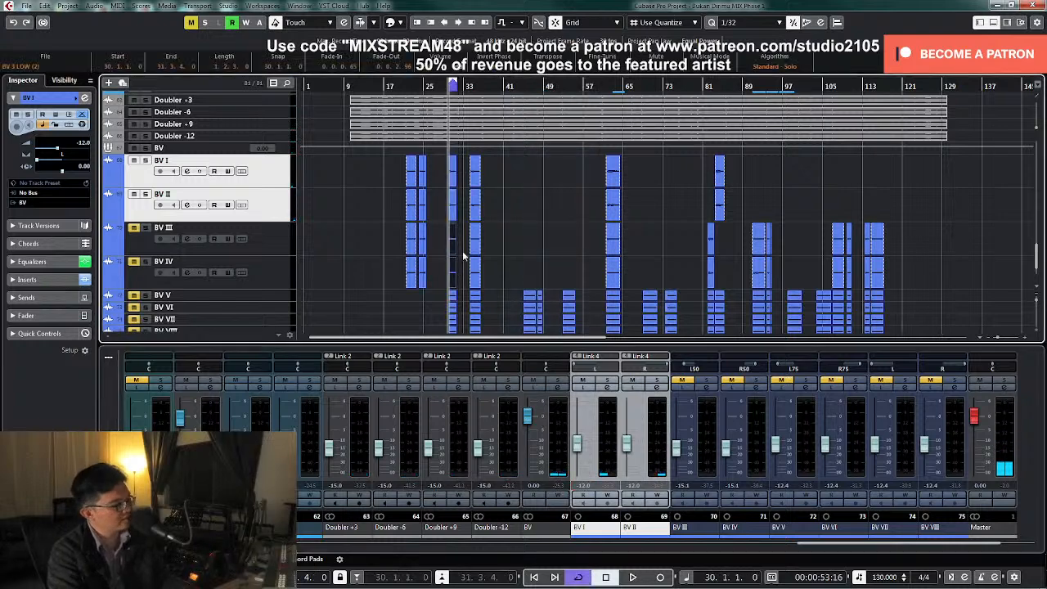
pyautogui.click(705, 387)
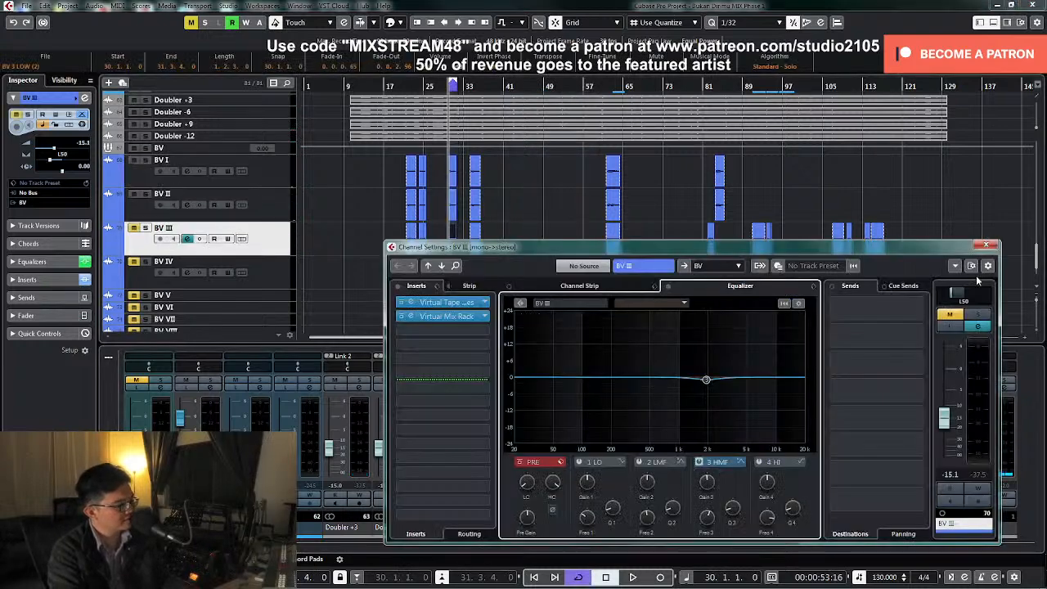
pyautogui.click(980, 318)
pyautogui.press('space')
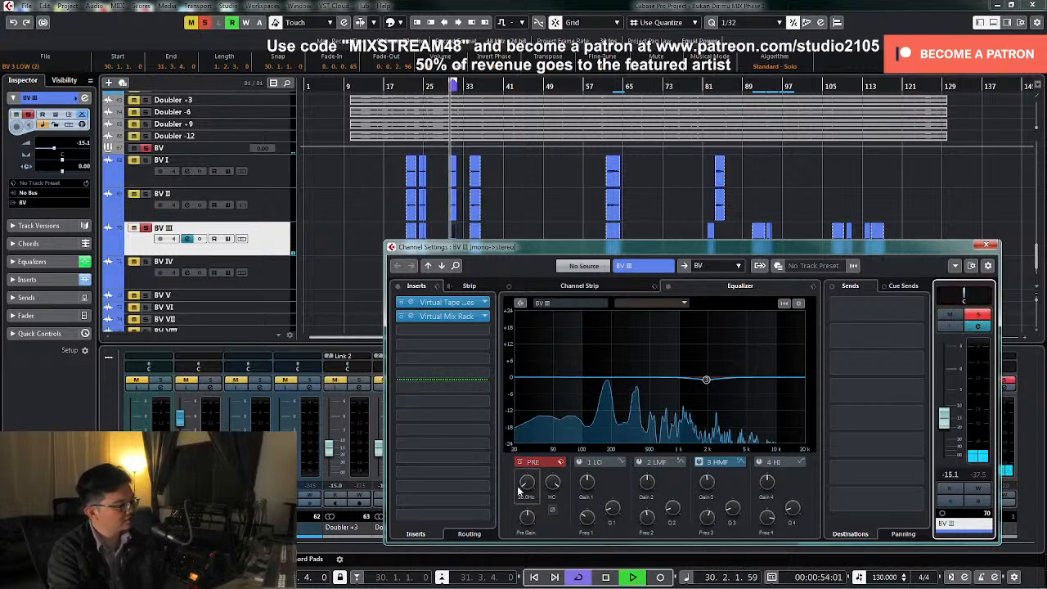
# Set BV III's low cut to about 118 Hz and make narrow cuts of about 6 dB near 1.2 kHz and 6 kHz
pyautogui.moveTo(530, 475); pyautogui.dragTo(535, 463)
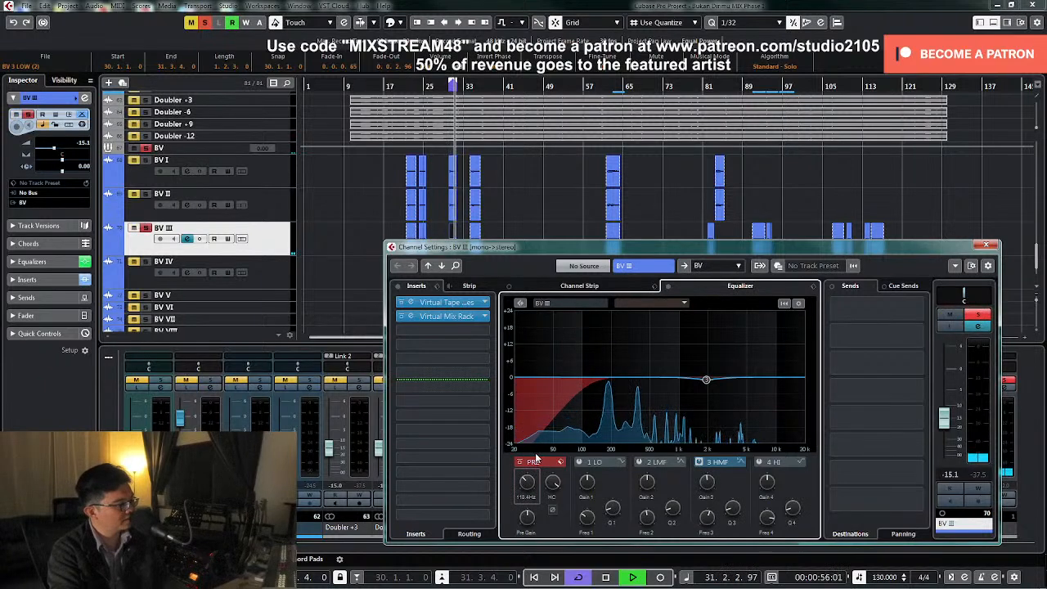
pyautogui.click(659, 463)
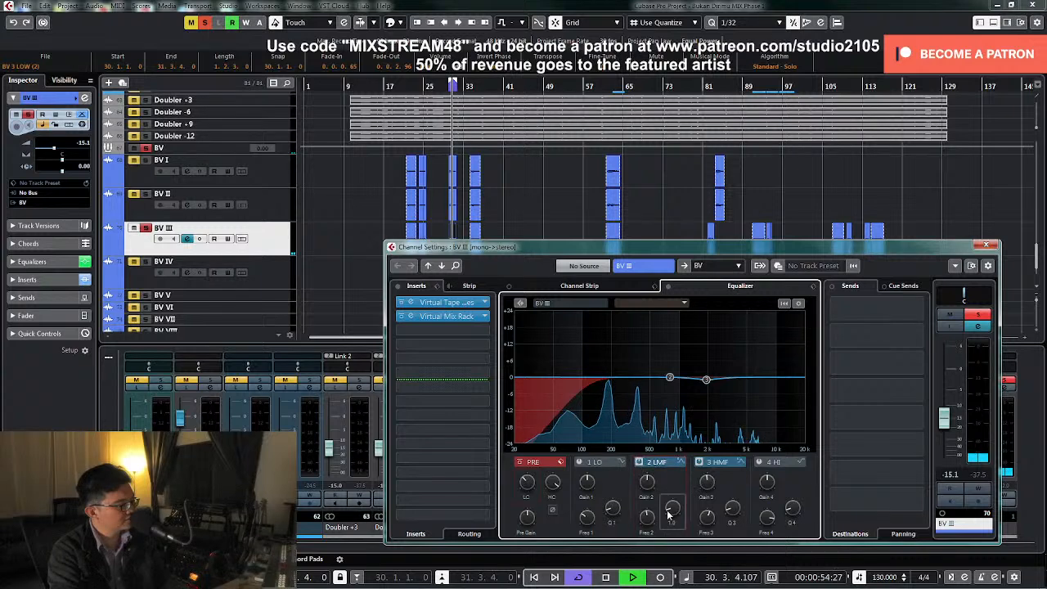
pyautogui.moveTo(669, 377); pyautogui.dragTo(683, 337)
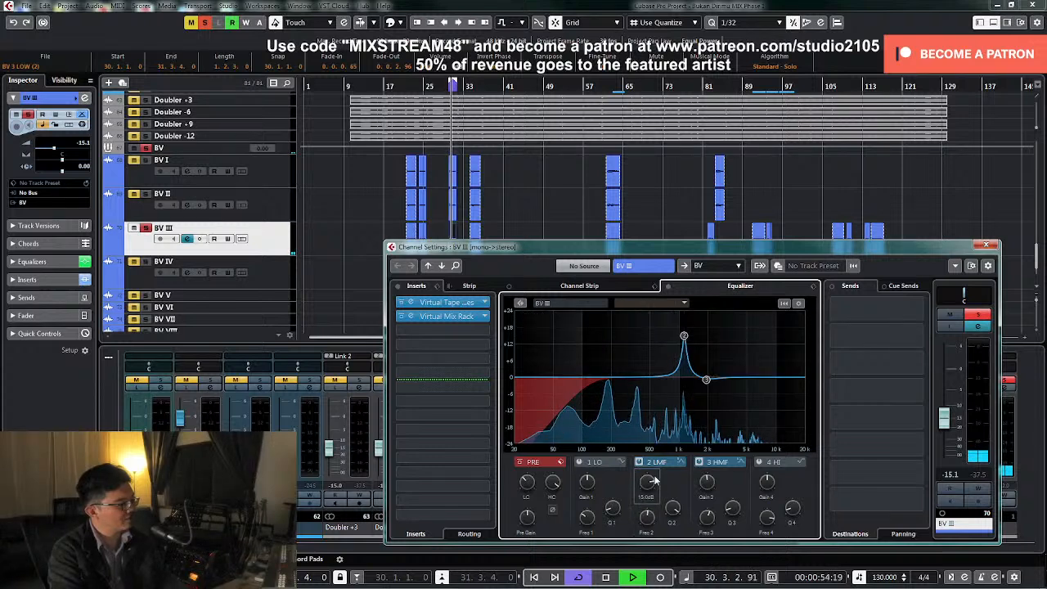
pyautogui.moveTo(652, 481); pyautogui.dragTo(644, 511)
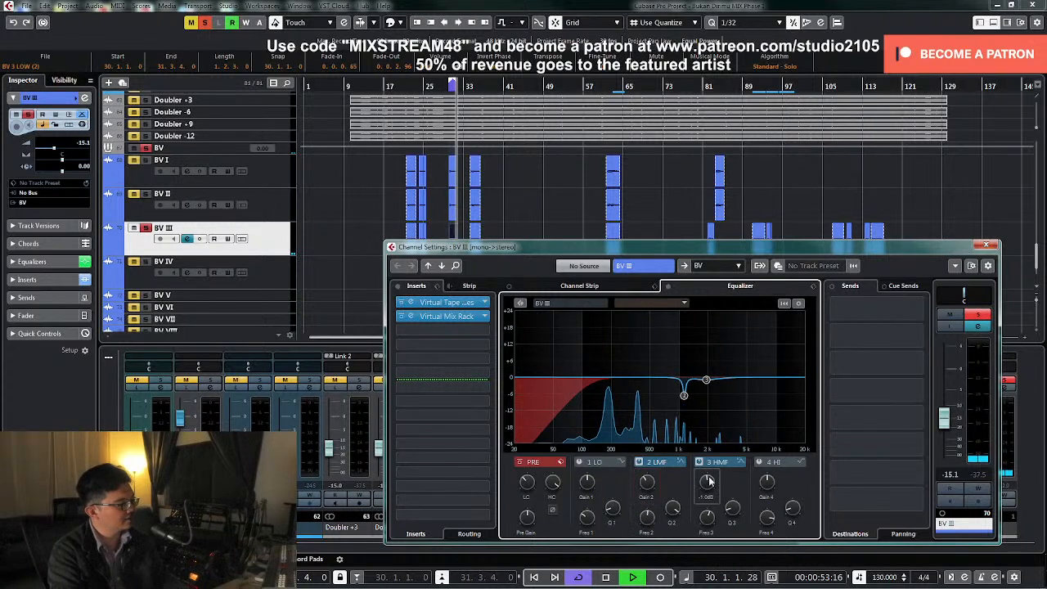
pyautogui.moveTo(706, 380); pyautogui.dragTo(750, 334)
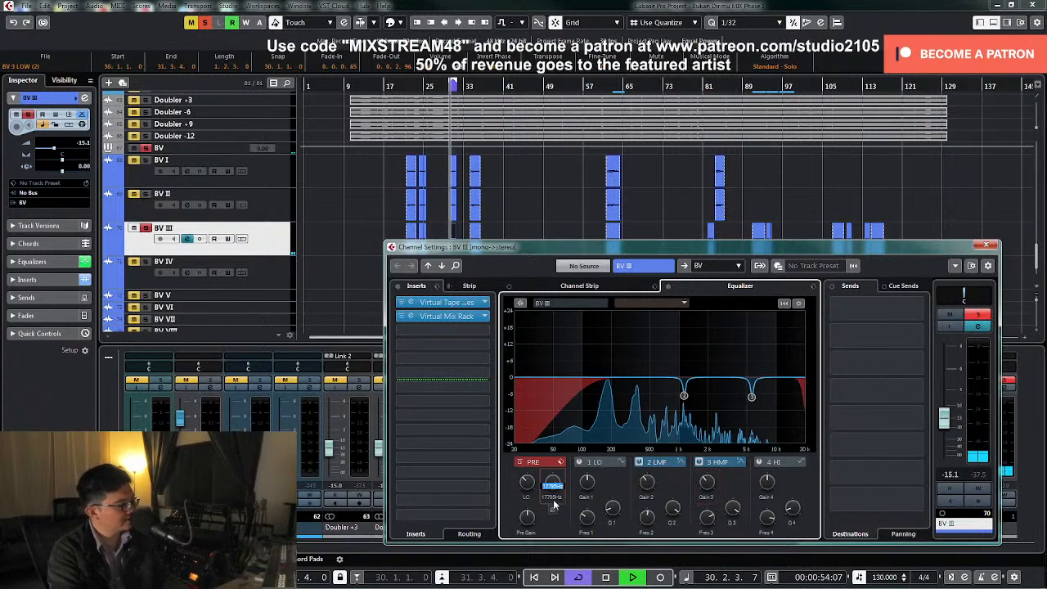
# Set BV III's high cut to 10000 Hz, unsolo the channel, close its settings and stop playback
pyautogui.press('Return')
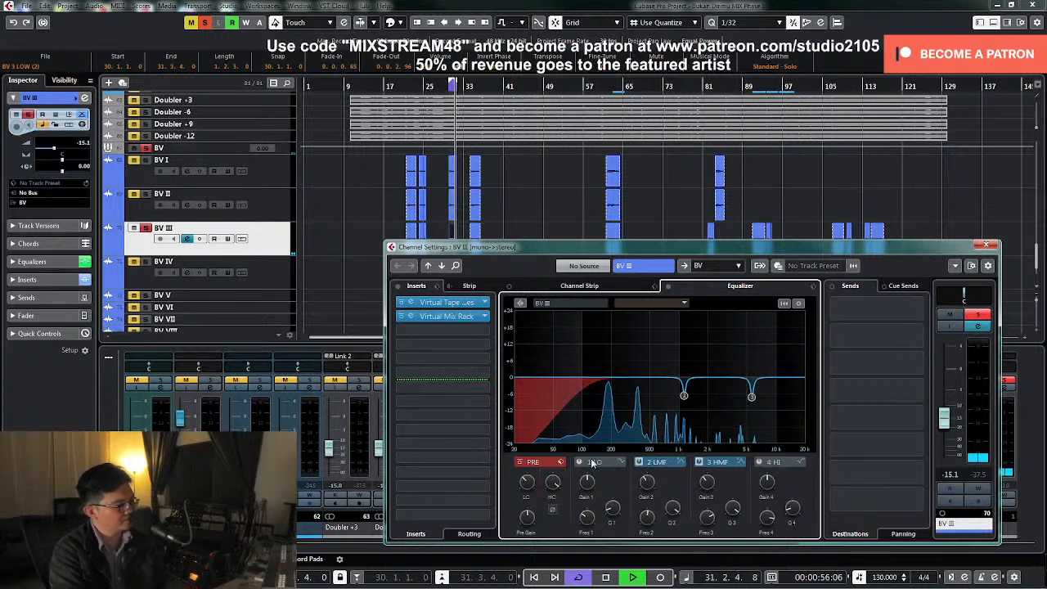
pyautogui.doubleClick(552, 498)
pyautogui.write('10000')
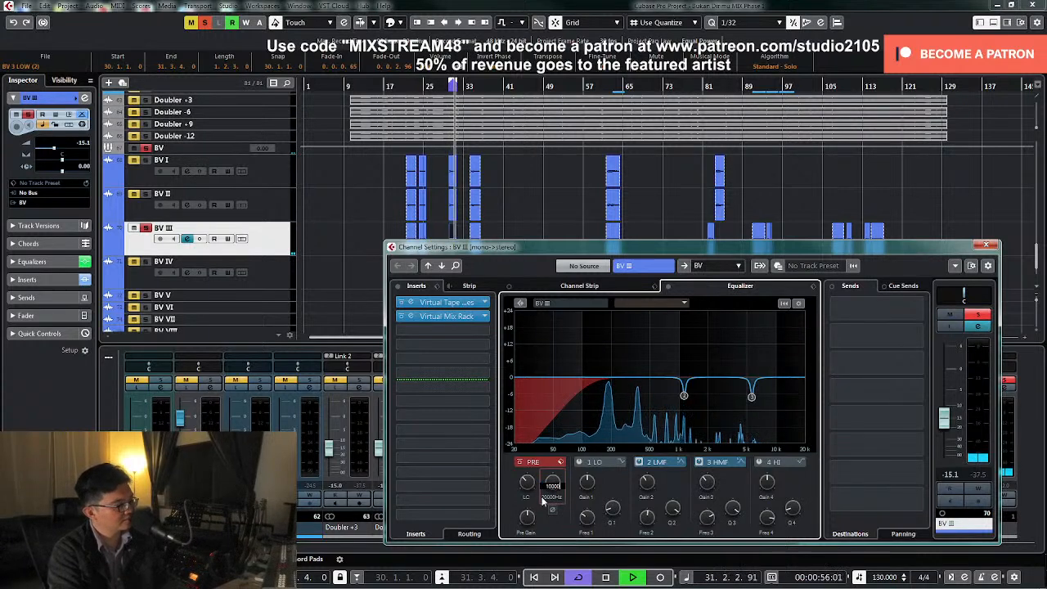
pyautogui.press('Return')
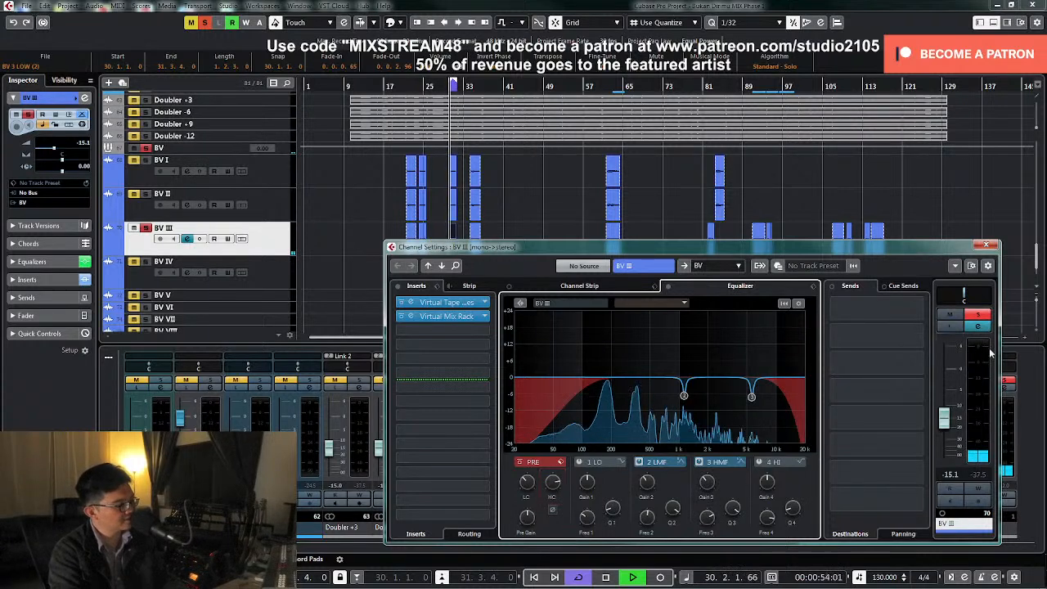
pyautogui.click(977, 314)
pyautogui.click(985, 244)
pyautogui.press('space')
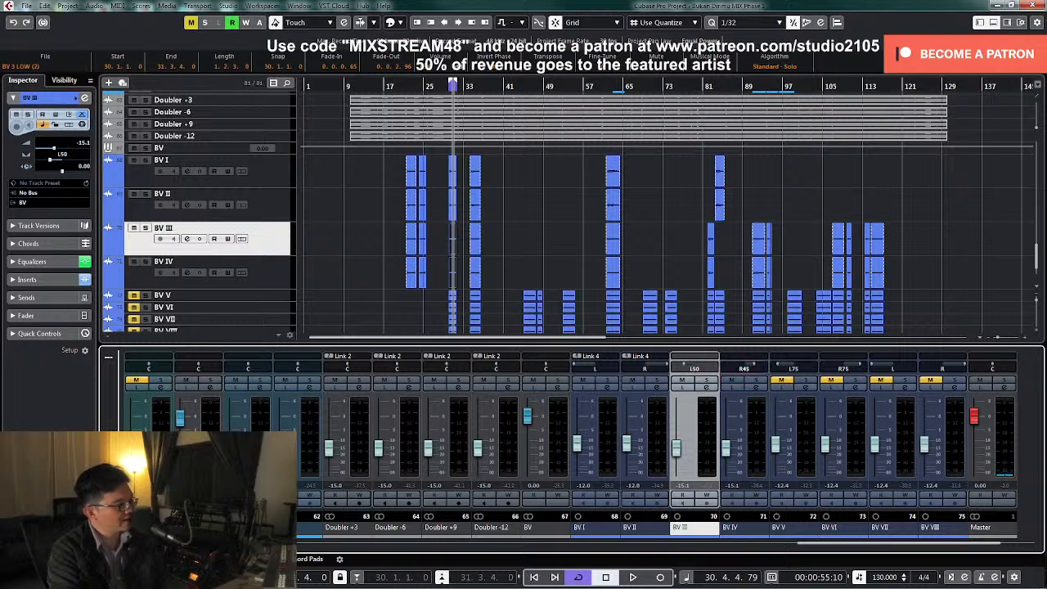
# Link the BV III and BV IV channels as Link 5
pyautogui.keyDown('ctrl'); pyautogui.click(756, 466); pyautogui.keyUp('ctrl')
pyautogui.rightClick(708, 468)
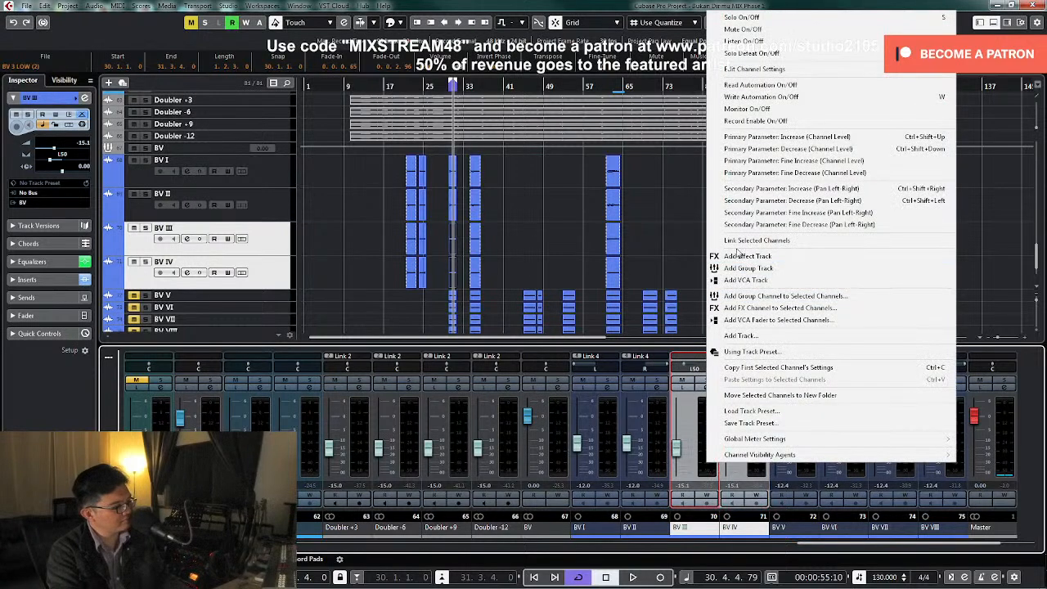
pyautogui.click(737, 242)
pyautogui.click(546, 444)
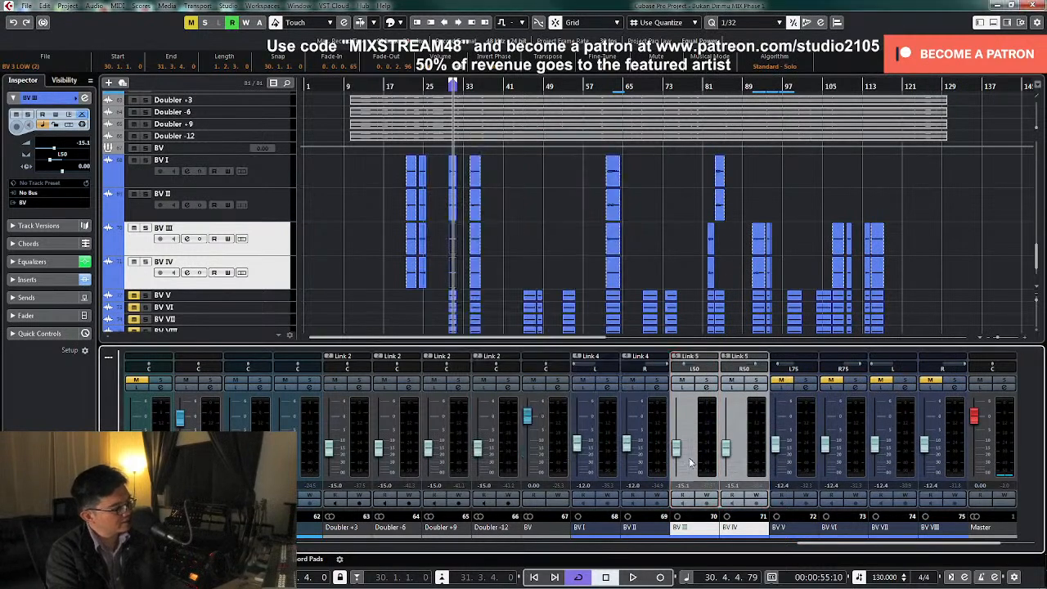
# Set the linked BV III and BV IV levels to -15.0 dB
pyautogui.click(676, 457)
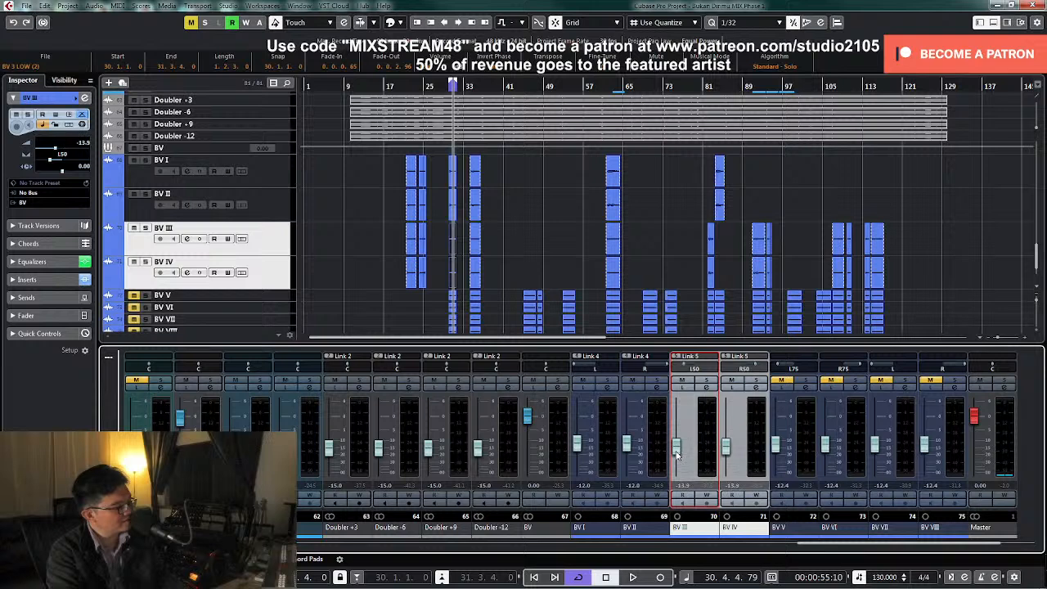
pyautogui.click(683, 486)
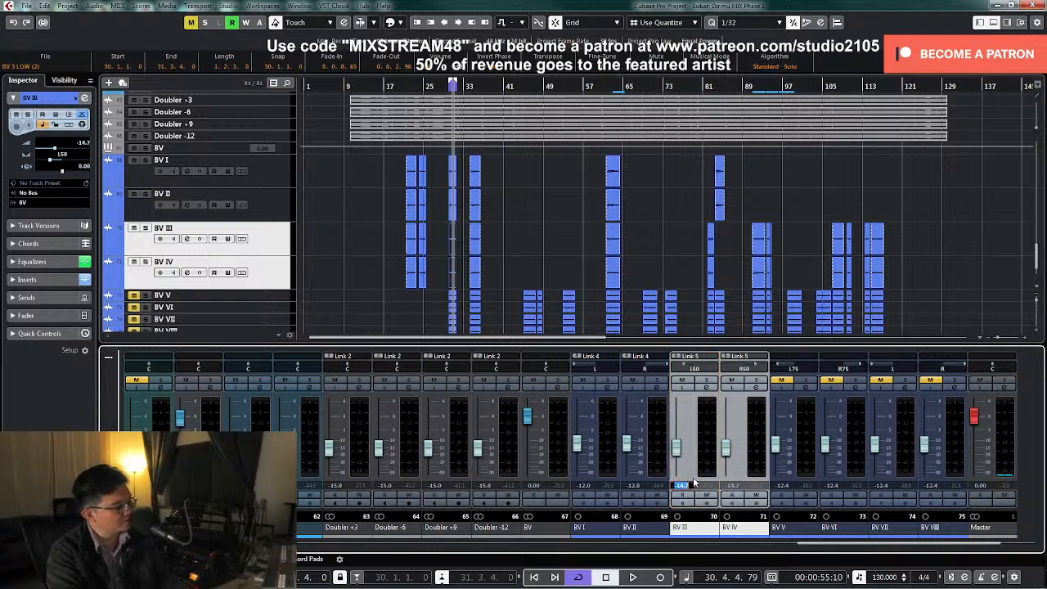
pyautogui.write('-')
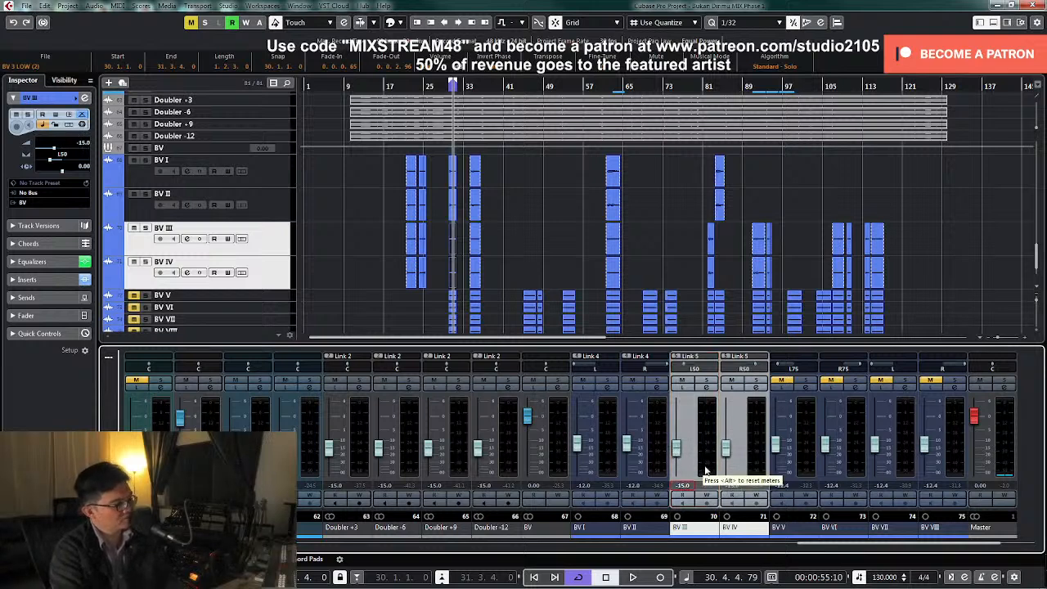
pyautogui.moveTo(679, 454); pyautogui.dragTo(676, 450)
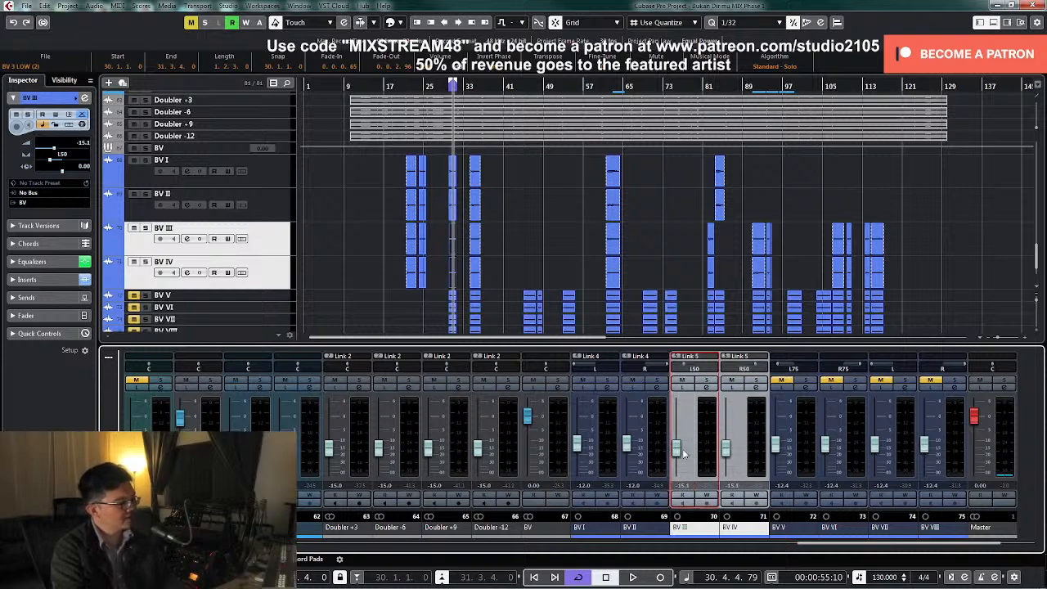
pyautogui.click(683, 486)
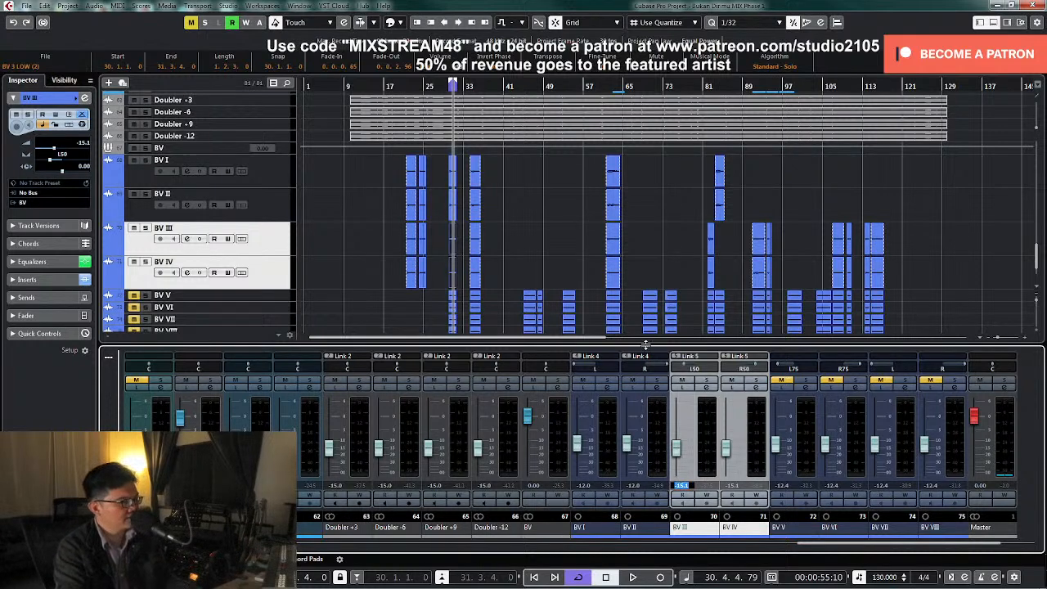
pyautogui.click(951, 219)
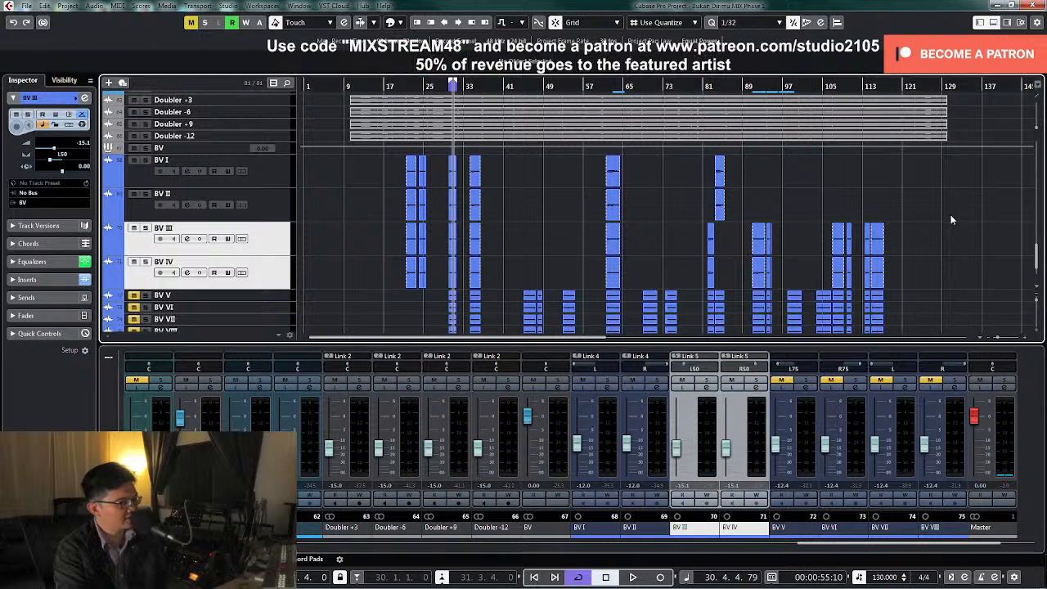
pyautogui.click(682, 486)
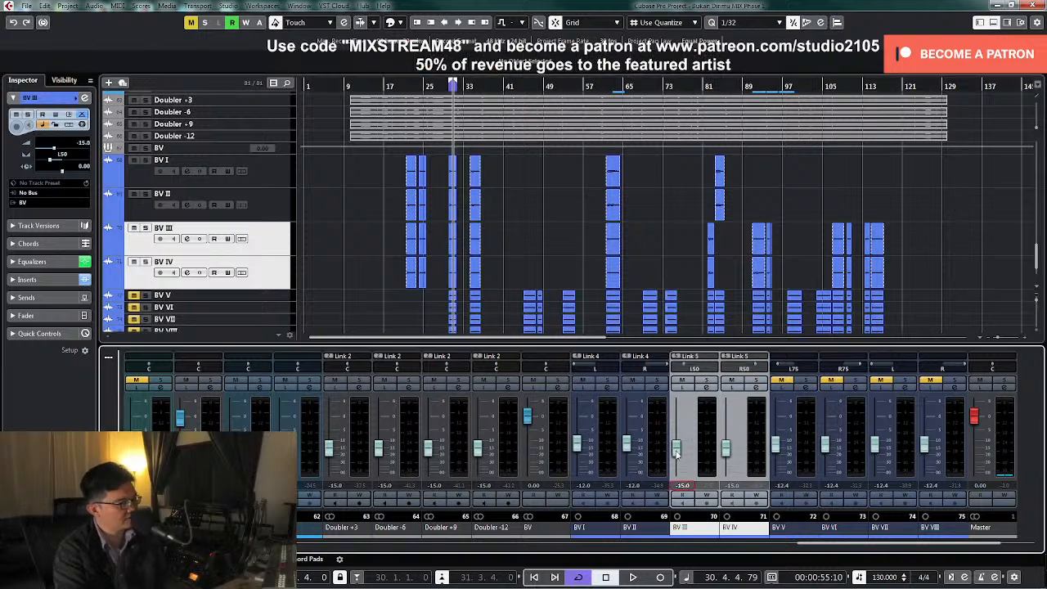
# Play the bar 30 loop and raise the linked BV III and BV IV levels to -11.5 dB
pyautogui.press('space')
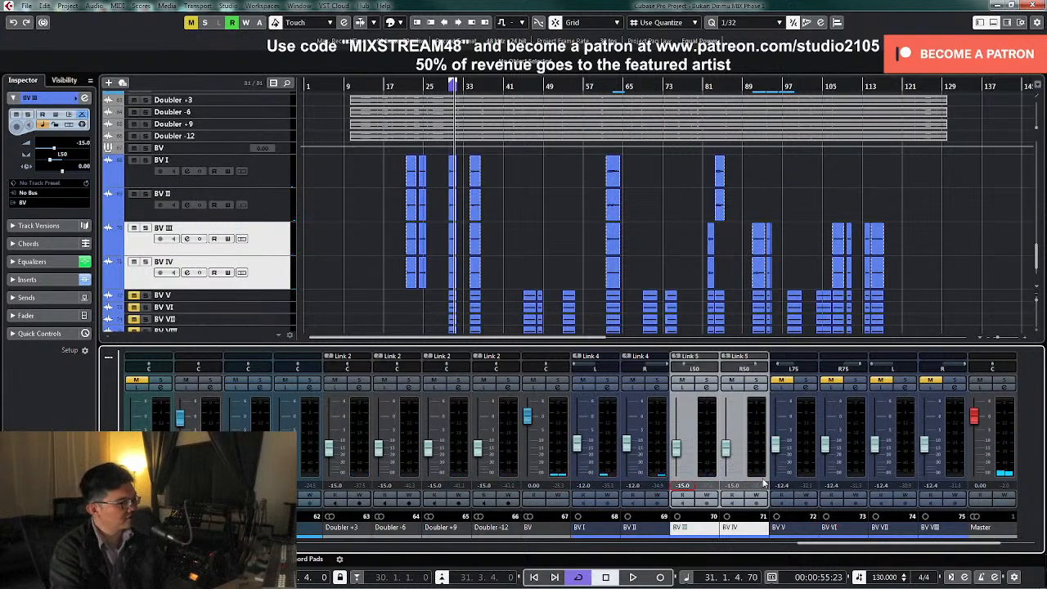
pyautogui.click(726, 449)
pyautogui.press('space')
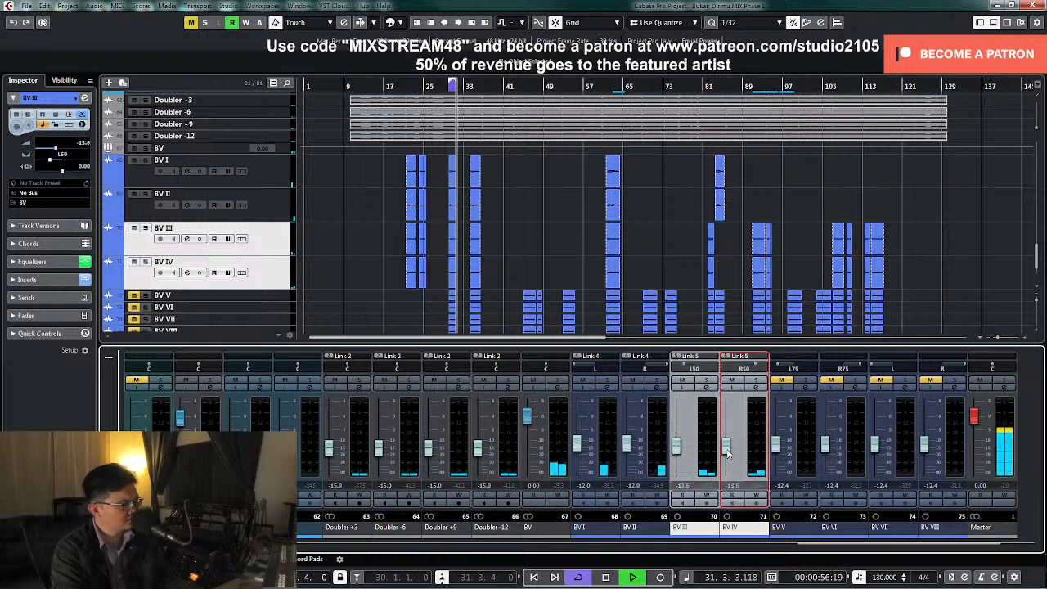
pyautogui.moveTo(728, 454); pyautogui.dragTo(728, 450)
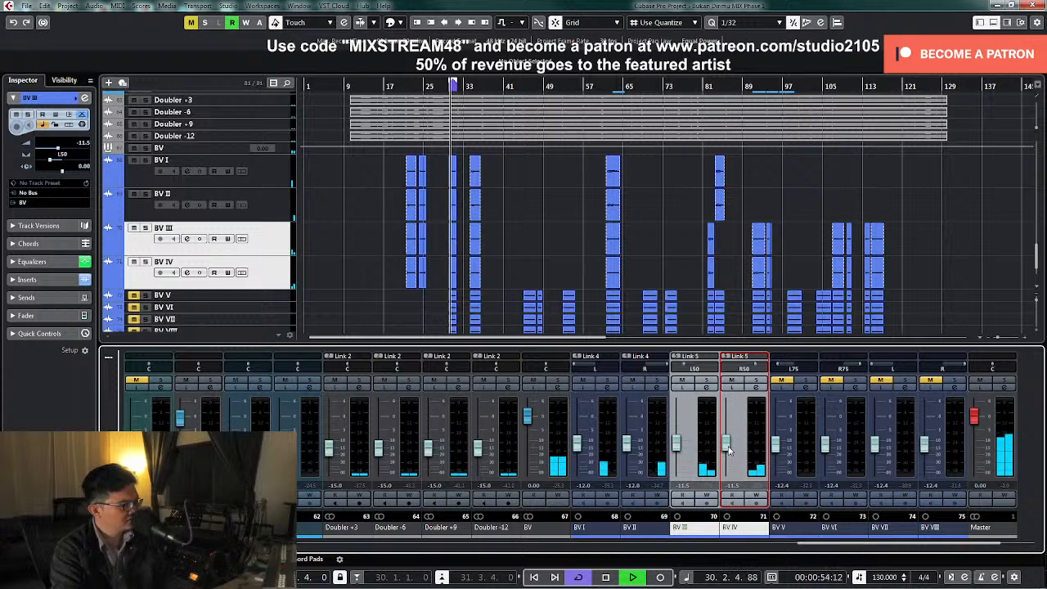
# Solo the BV group briefly to check the backing vocal balance, unsolo it and stop playback
pyautogui.click(560, 381)
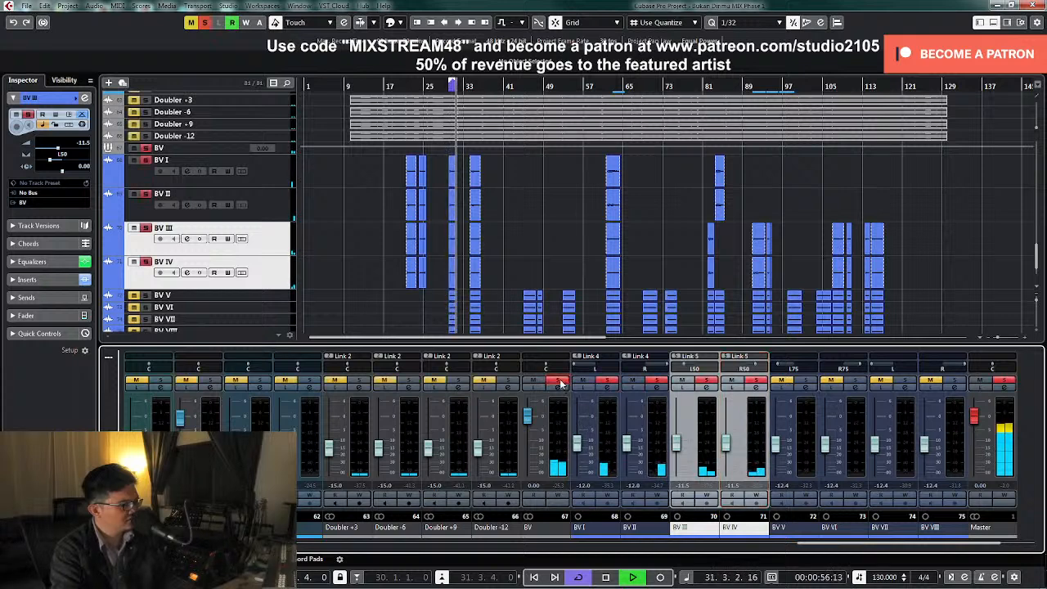
pyautogui.click(561, 383)
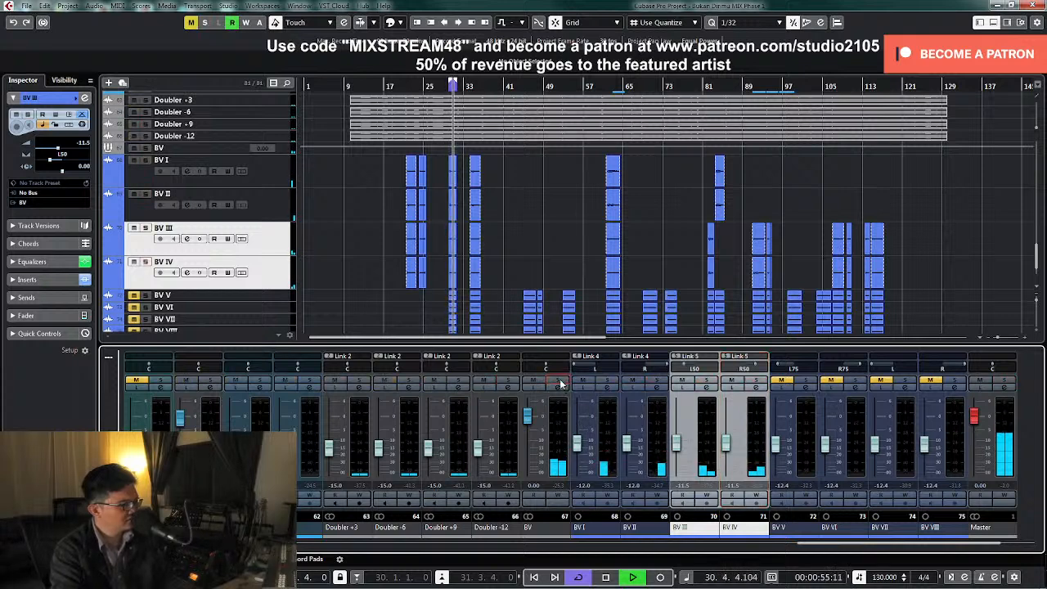
pyautogui.press('space')
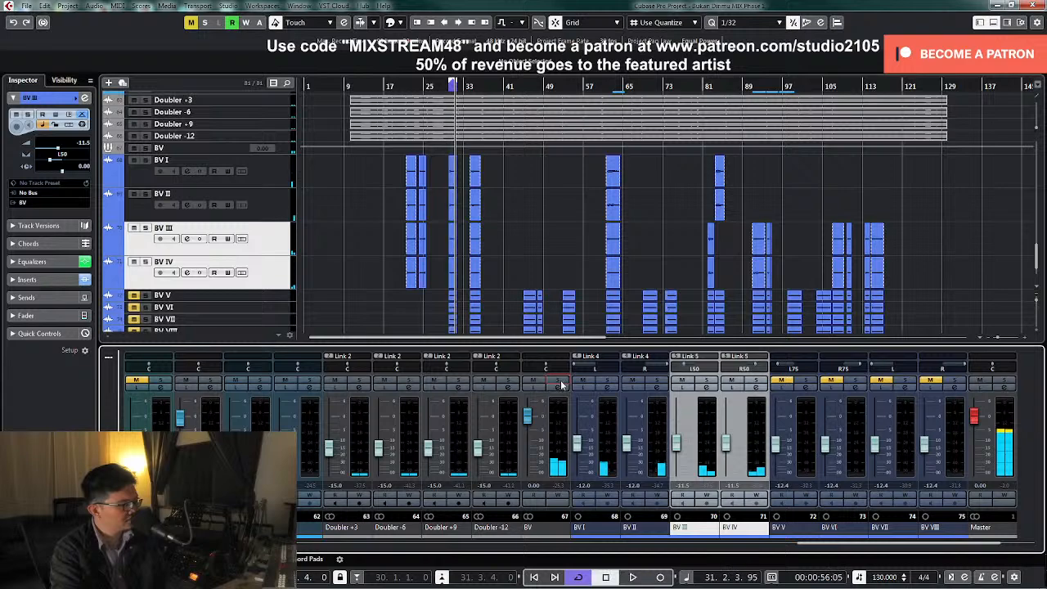
# Unmute BV V, play it soloed with its channel settings open and set its low cut to about 126 Hz
pyautogui.click(781, 381)
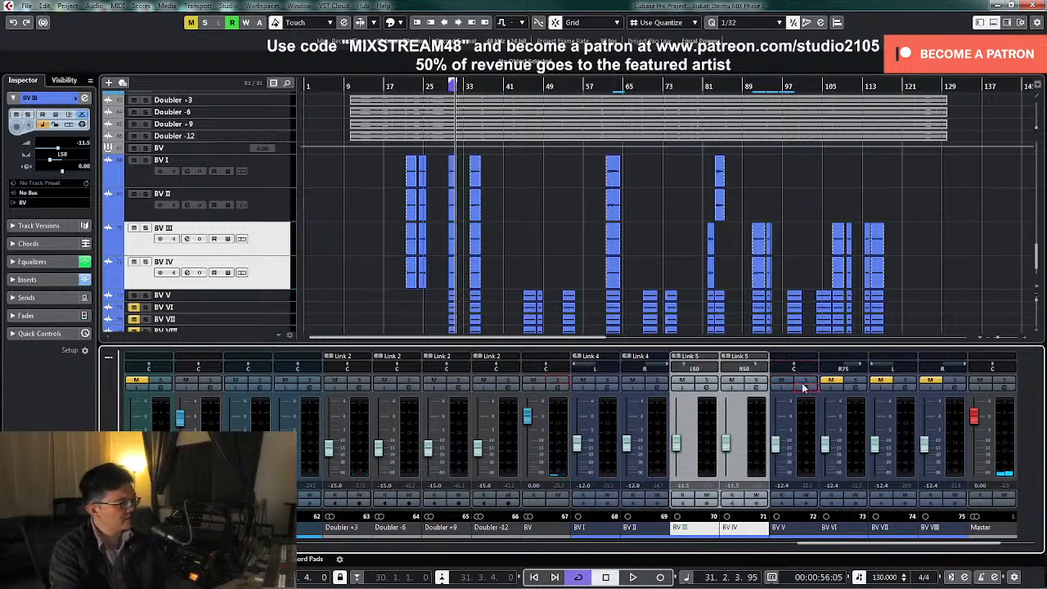
pyautogui.click(803, 388)
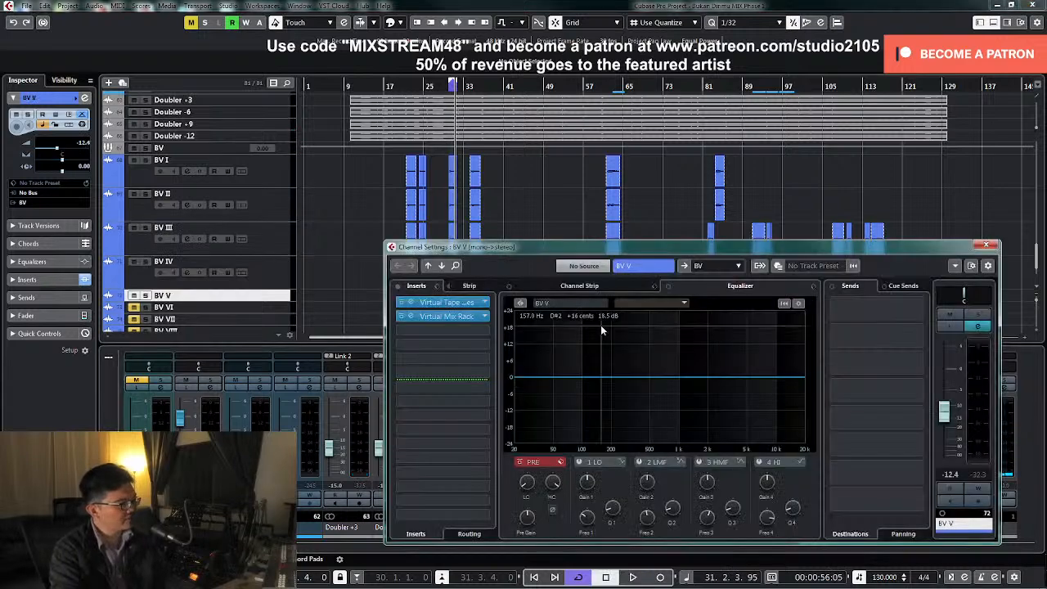
pyautogui.click(981, 316)
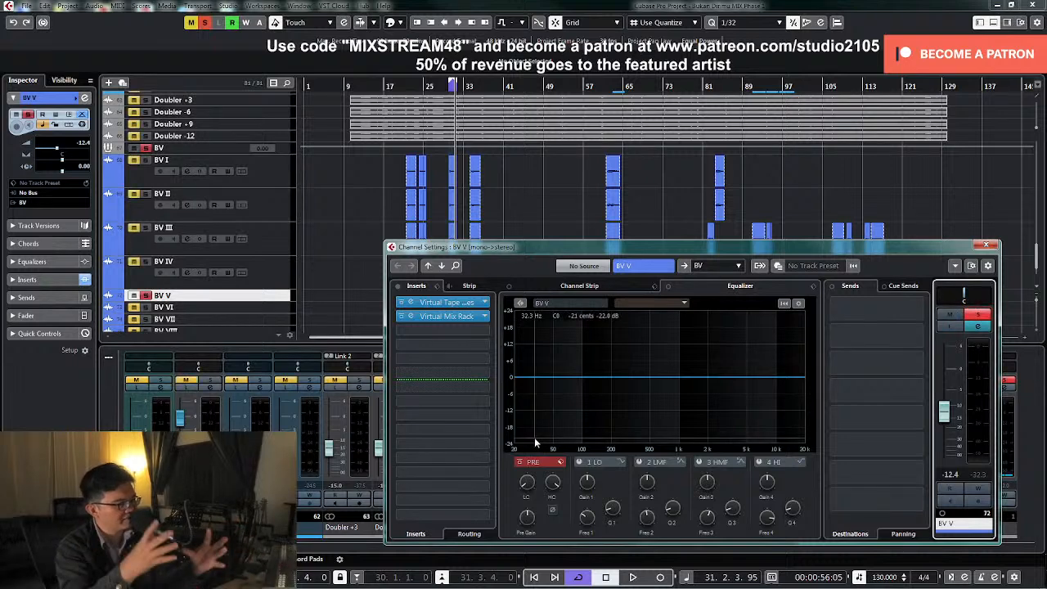
pyautogui.press('space')
pyautogui.moveTo(526, 485); pyautogui.dragTo(534, 463)
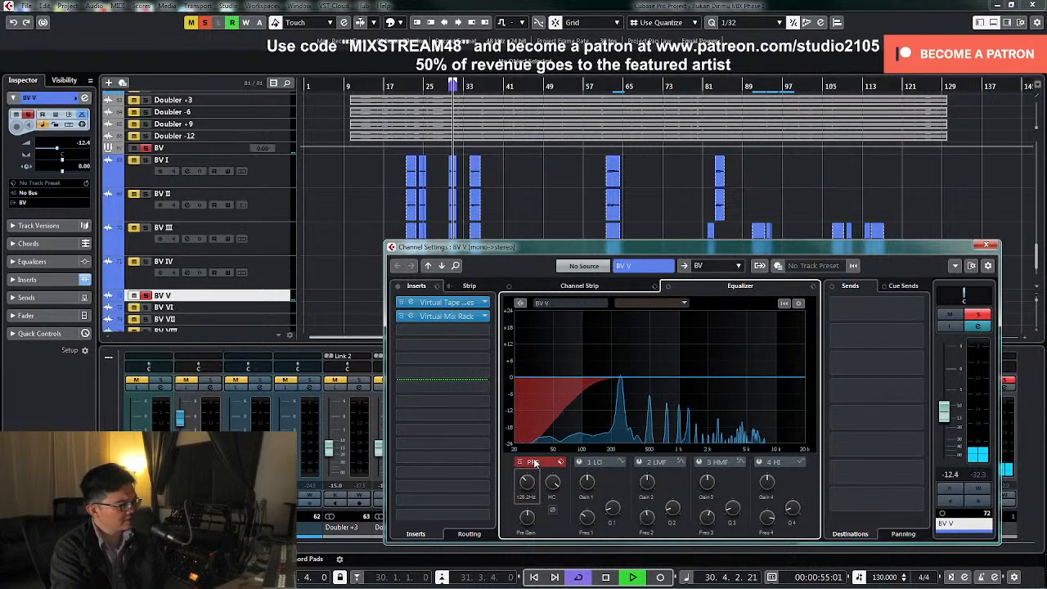
# Sweep BV V's high-mid EQ band to about 4.33 kHz, turn it into a narrow cut, and close the unsoloed channel's settings
pyautogui.click(699, 463)
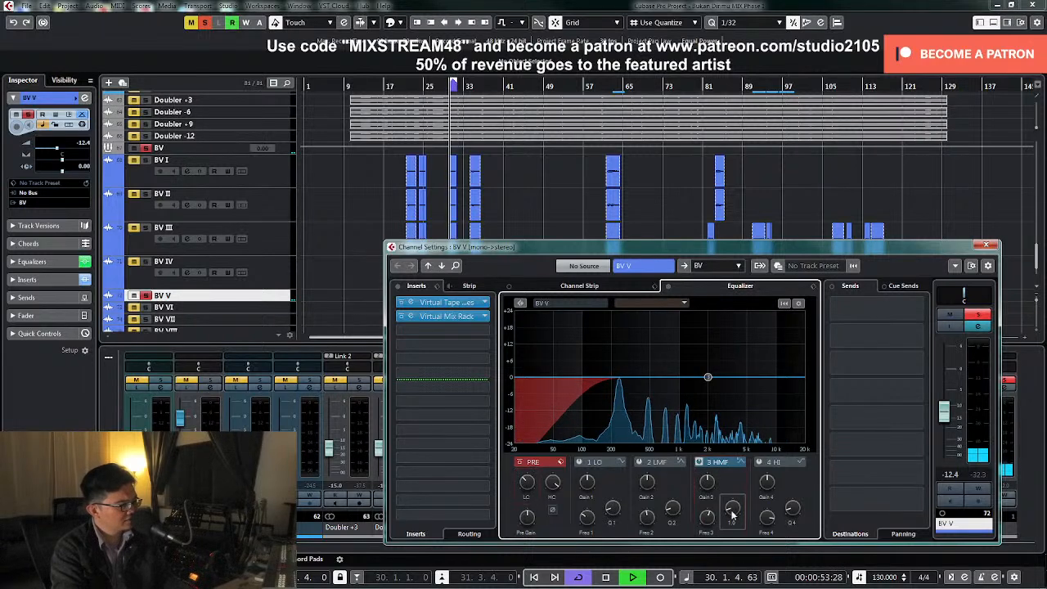
pyautogui.moveTo(708, 377); pyautogui.dragTo(741, 330)
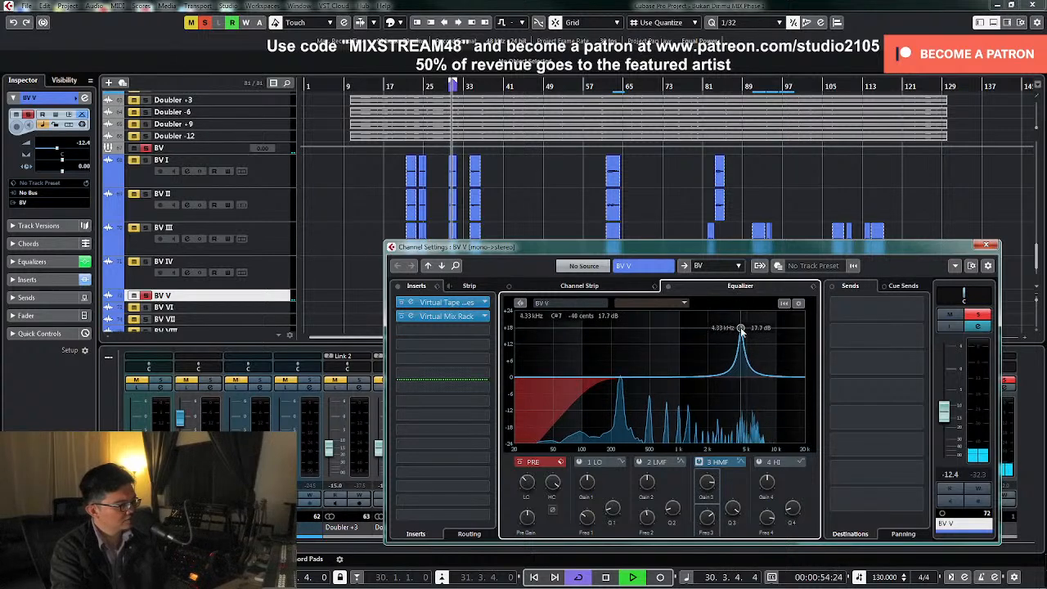
pyautogui.press('space')
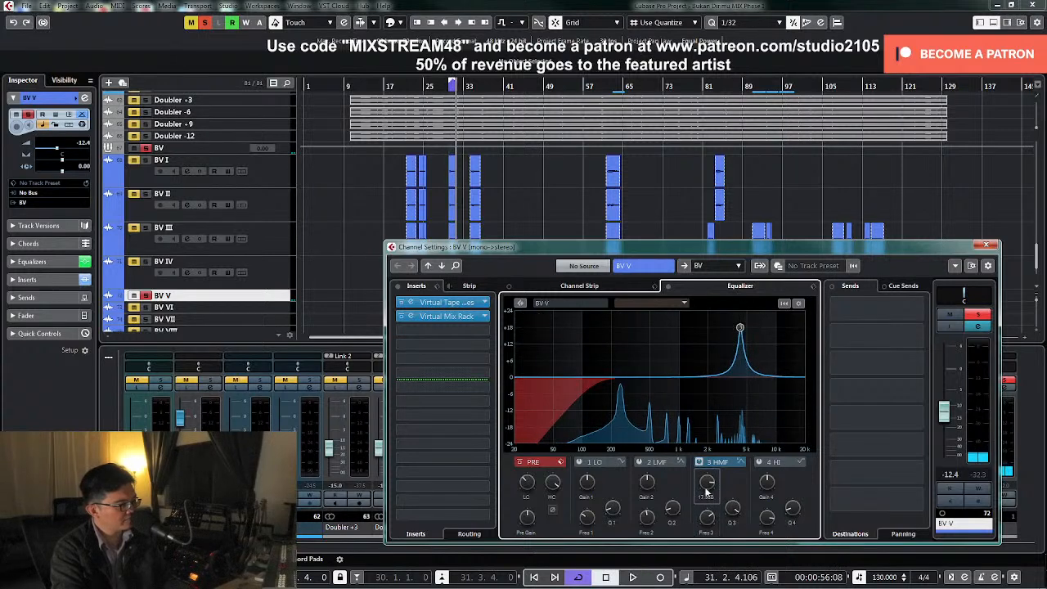
pyautogui.moveTo(707, 491); pyautogui.dragTo(706, 540)
pyautogui.press('space')
pyautogui.moveTo(707, 489); pyautogui.dragTo(705, 496)
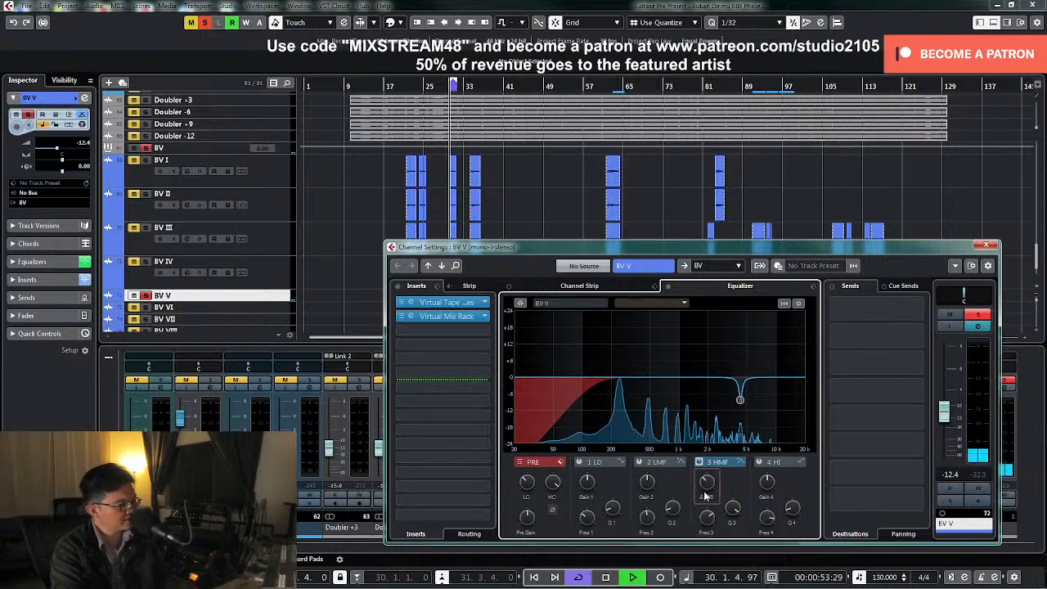
pyautogui.press('space')
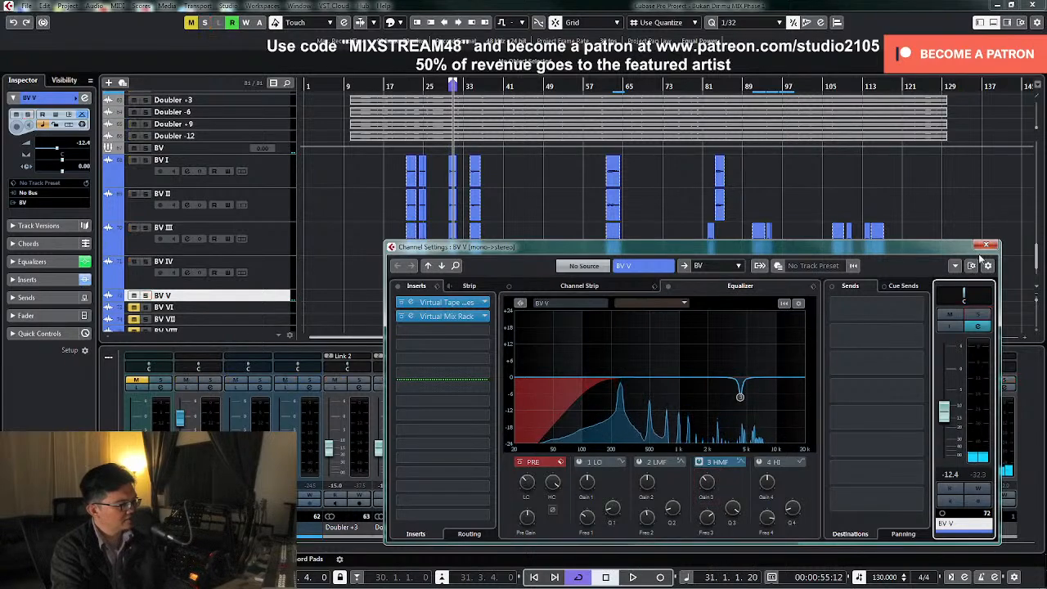
pyautogui.click(986, 245)
# Pan BV V to L75 and BV VI to R75
pyautogui.moveTo(791, 531); pyautogui.dragTo(842, 533)
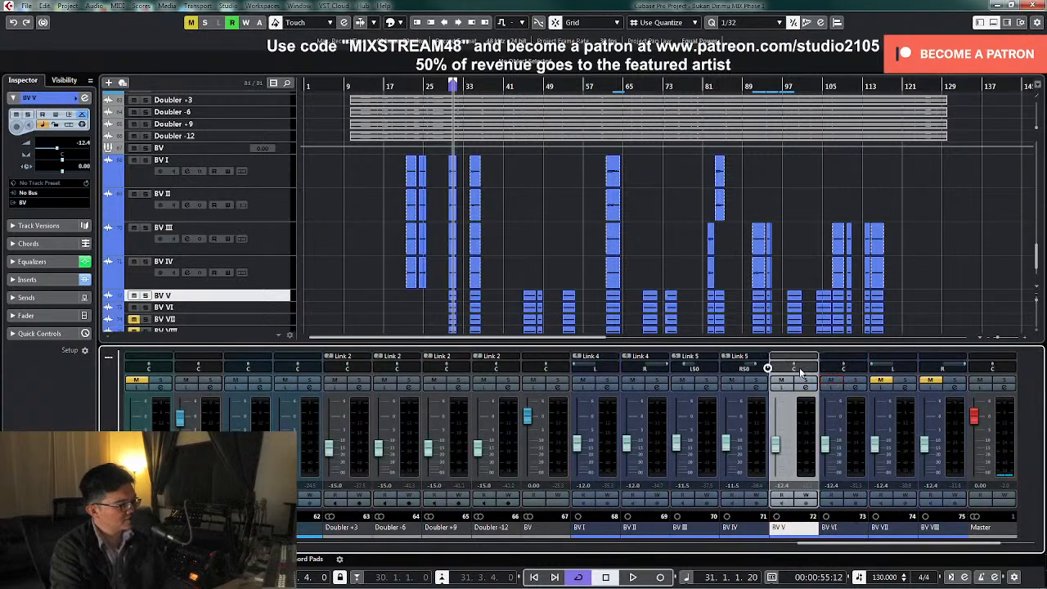
pyautogui.doubleClick(796, 369)
pyautogui.write('l75')
pyautogui.press('Return')
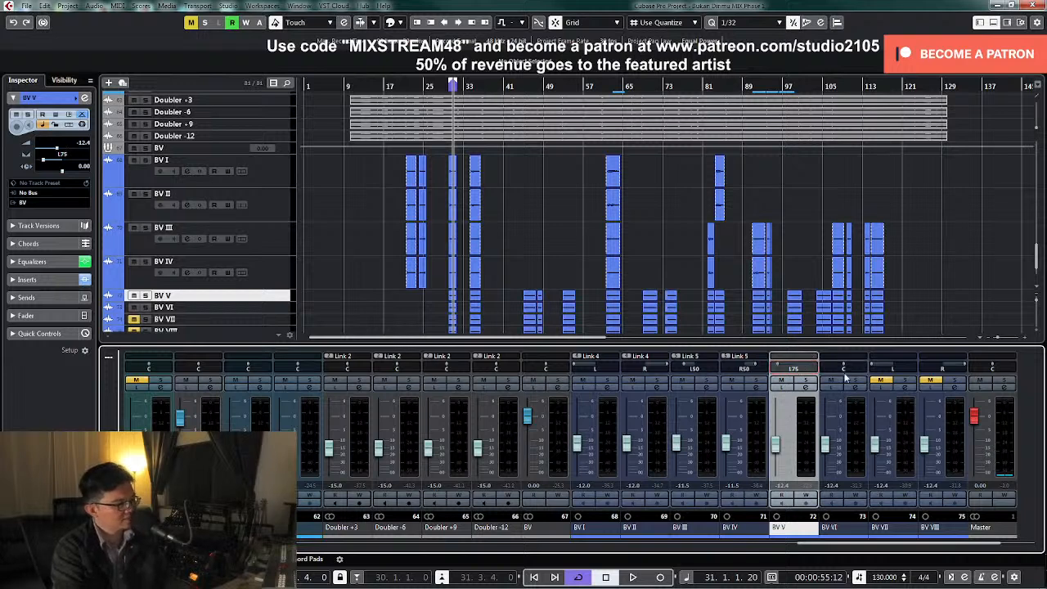
pyautogui.write('r75')
pyautogui.press('Return')
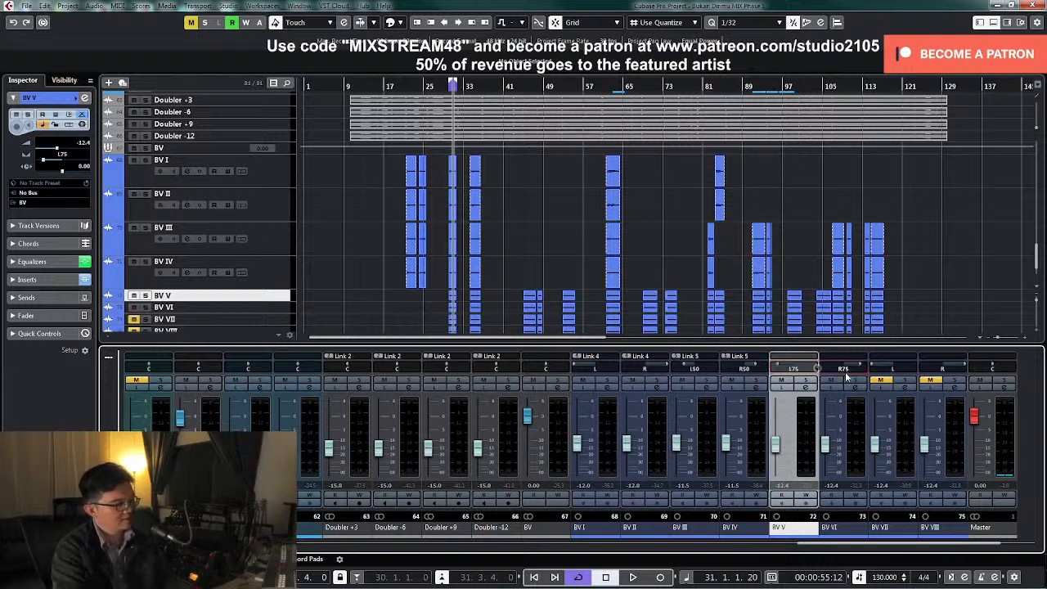
# Link the BV V and BV VI channels as Link 6 with Volume, Sends, Routing and Selection linked
pyautogui.click(815, 444)
pyautogui.keyDown('ctrl'); pyautogui.click(857, 464); pyautogui.keyUp('ctrl')
pyautogui.rightClick(857, 464)
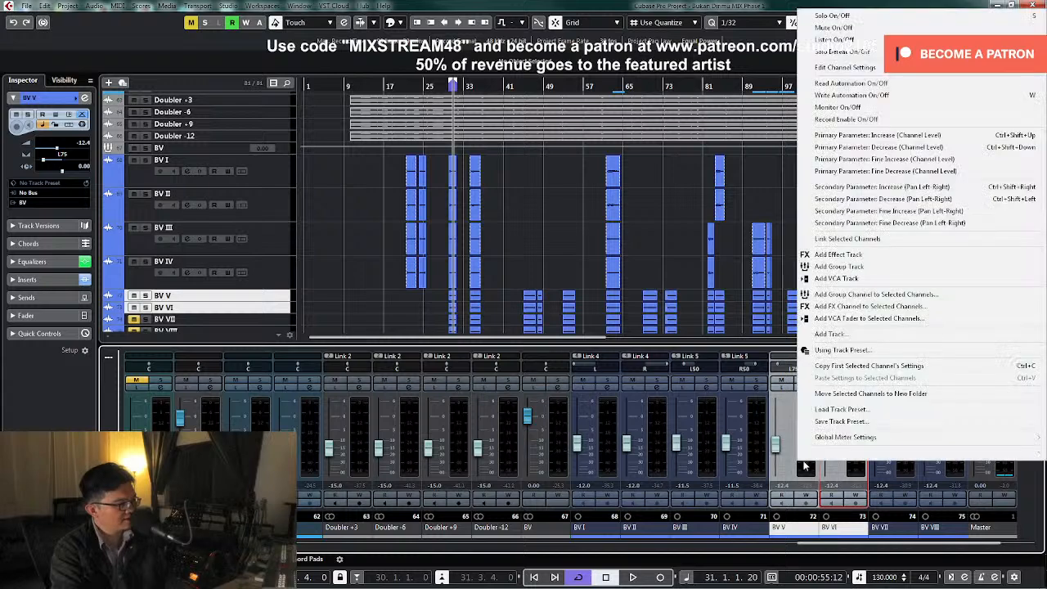
pyautogui.click(833, 245)
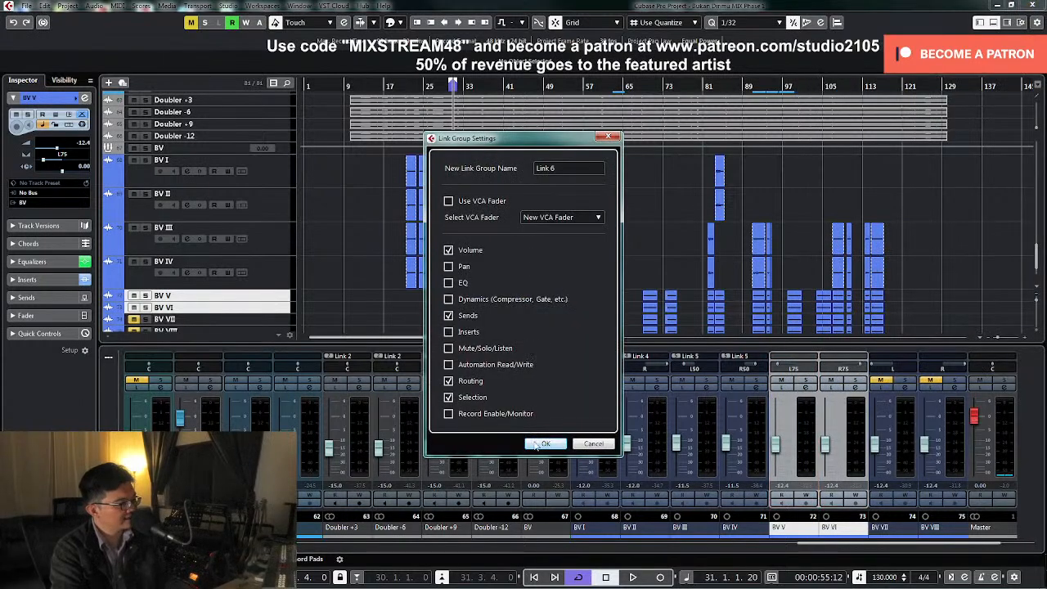
pyautogui.click(540, 443)
# Play the loop with the backing vocals soloed, set the linked BV V and BV VI levels to -14.0 dB, stop and unsolo
pyautogui.press('KP_Subtract')
pyautogui.press('space')
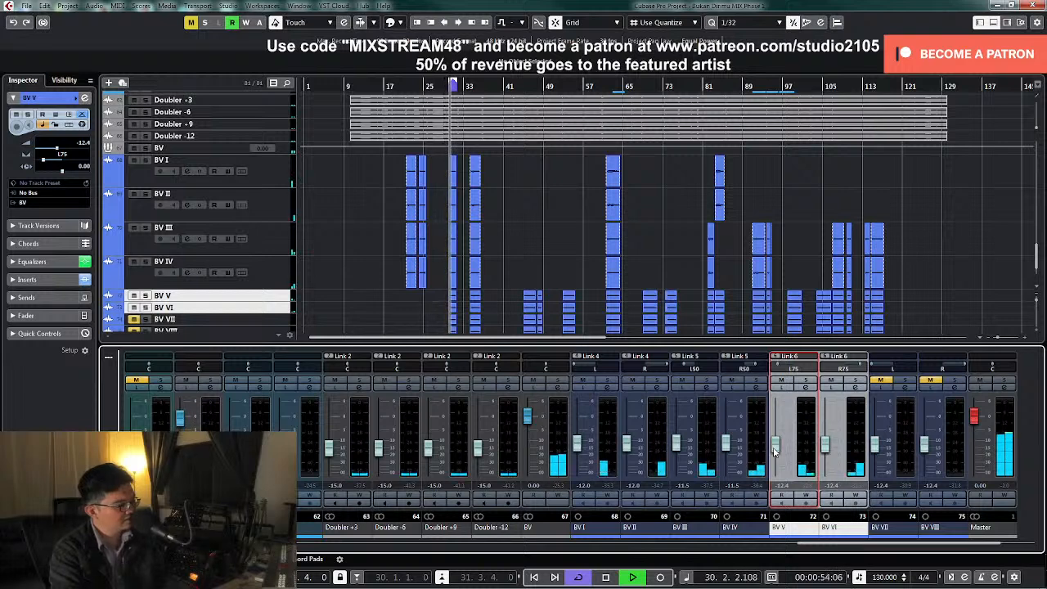
pyautogui.press('s')
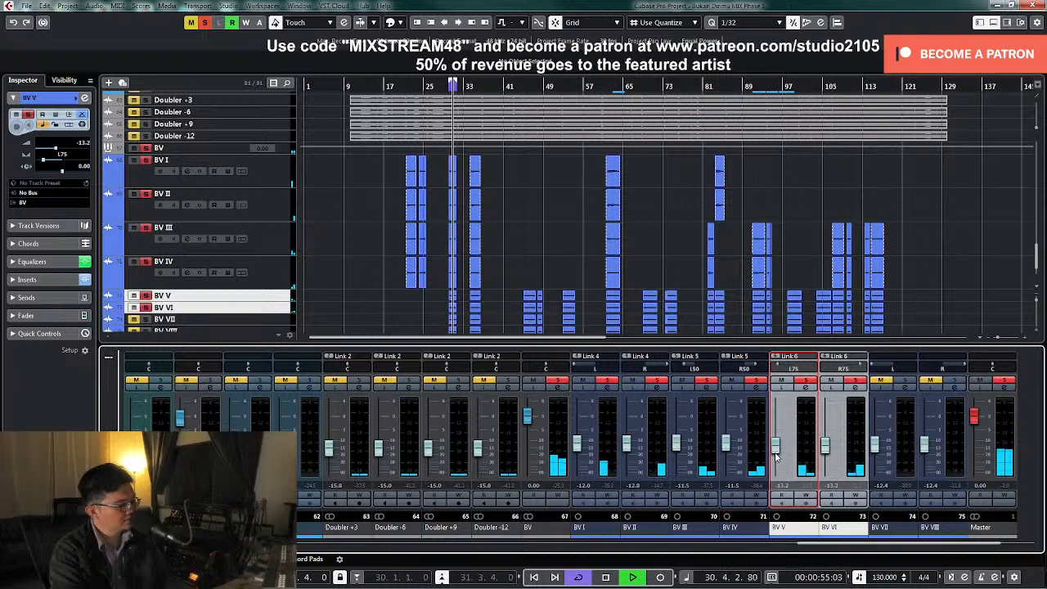
pyautogui.moveTo(776, 456); pyautogui.dragTo(777, 458)
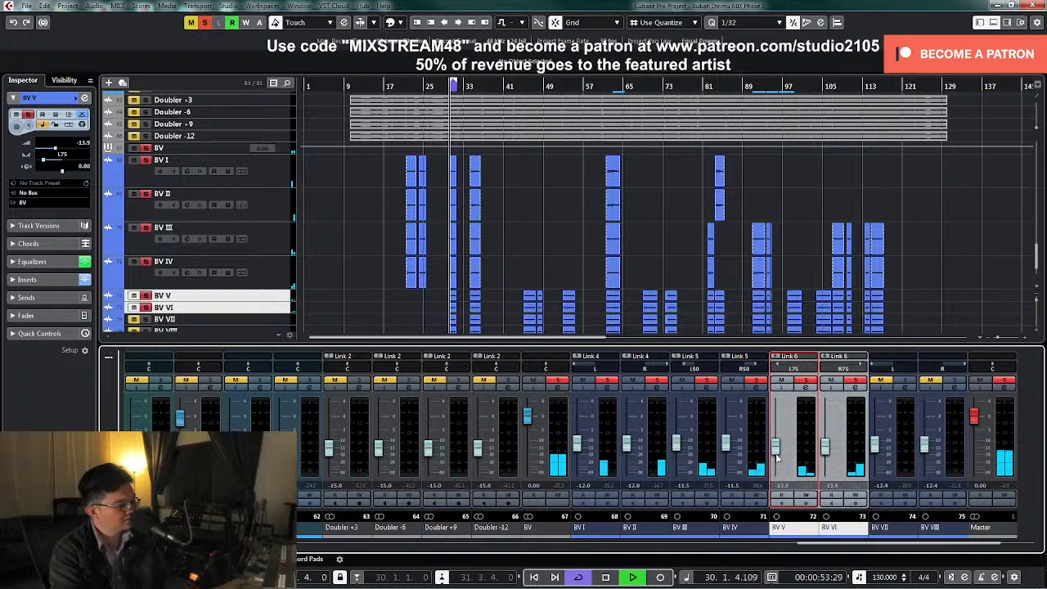
pyautogui.doubleClick(783, 485)
pyautogui.write('-14')
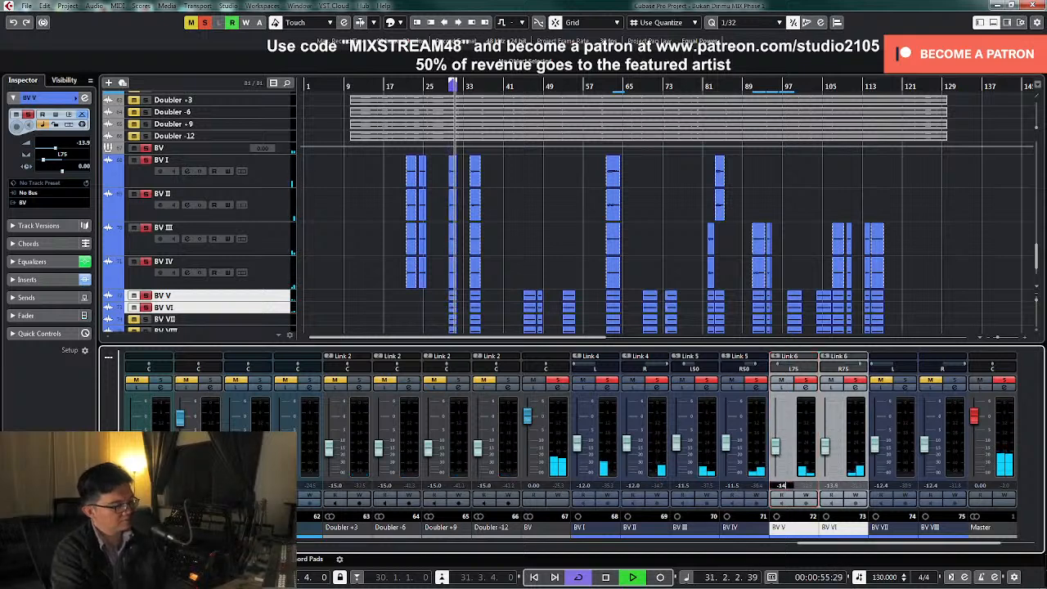
pyautogui.press('Return')
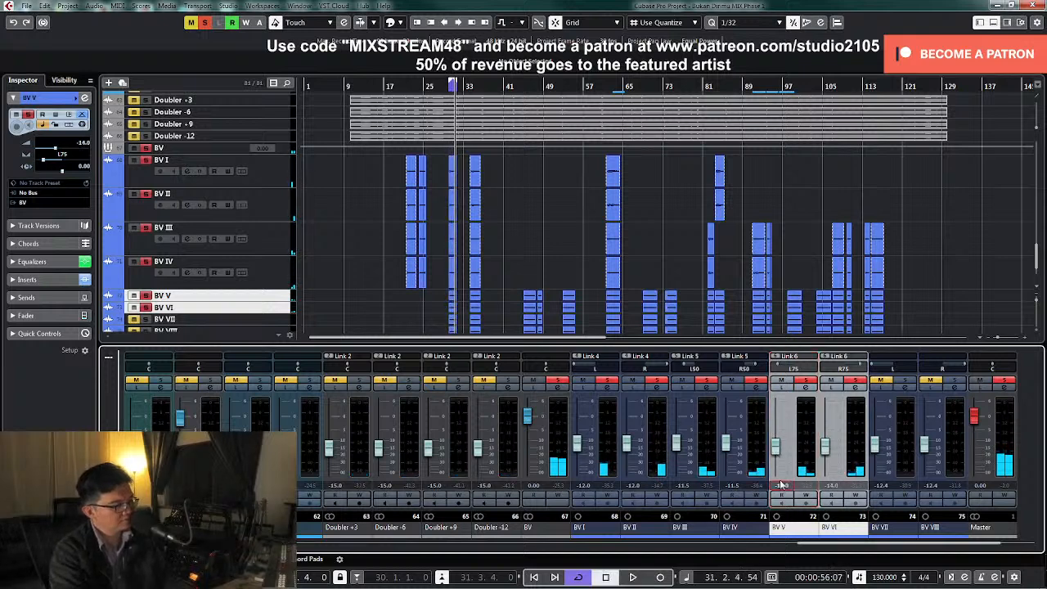
pyautogui.click(559, 383)
# Play BV VII soloed with its channel settings open, apply an EQ low cut, then stop, unsolo and close the settings
pyautogui.click(902, 382)
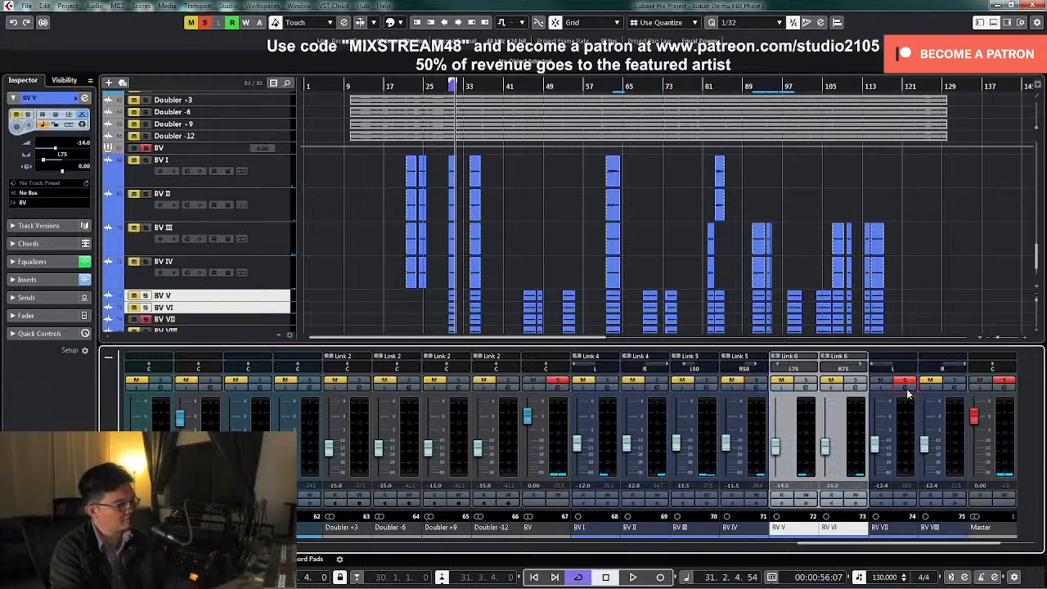
pyautogui.click(904, 389)
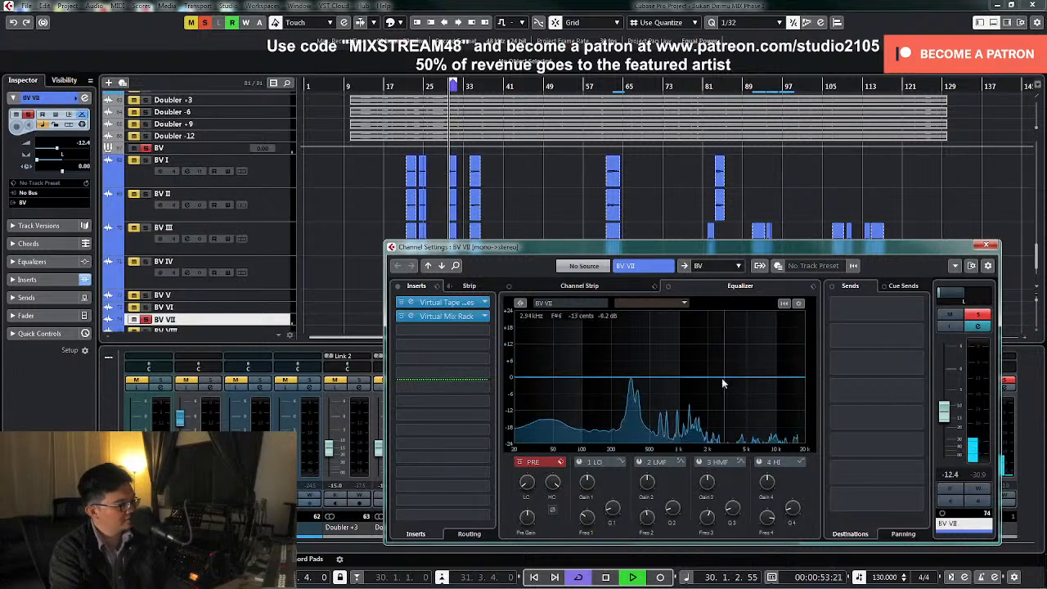
pyautogui.moveTo(526, 483); pyautogui.dragTo(557, 497)
pyautogui.press('space')
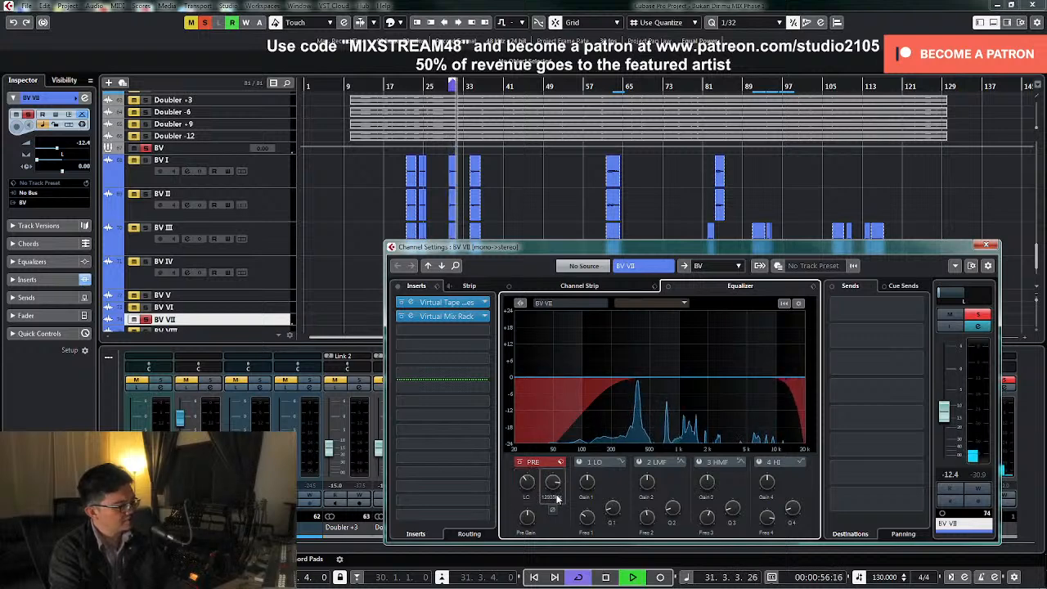
pyautogui.press('space')
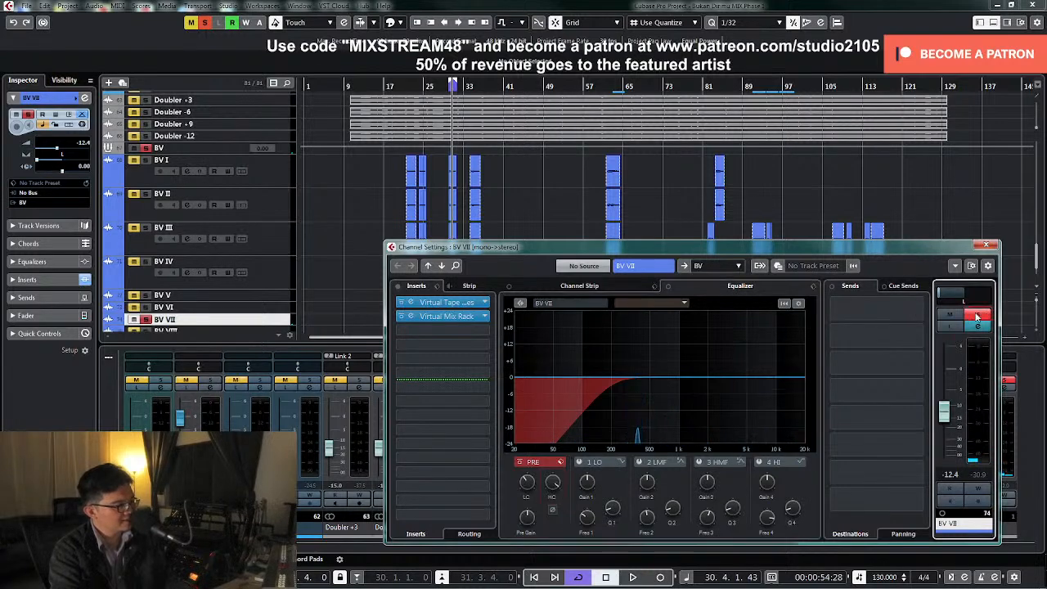
pyautogui.click(986, 245)
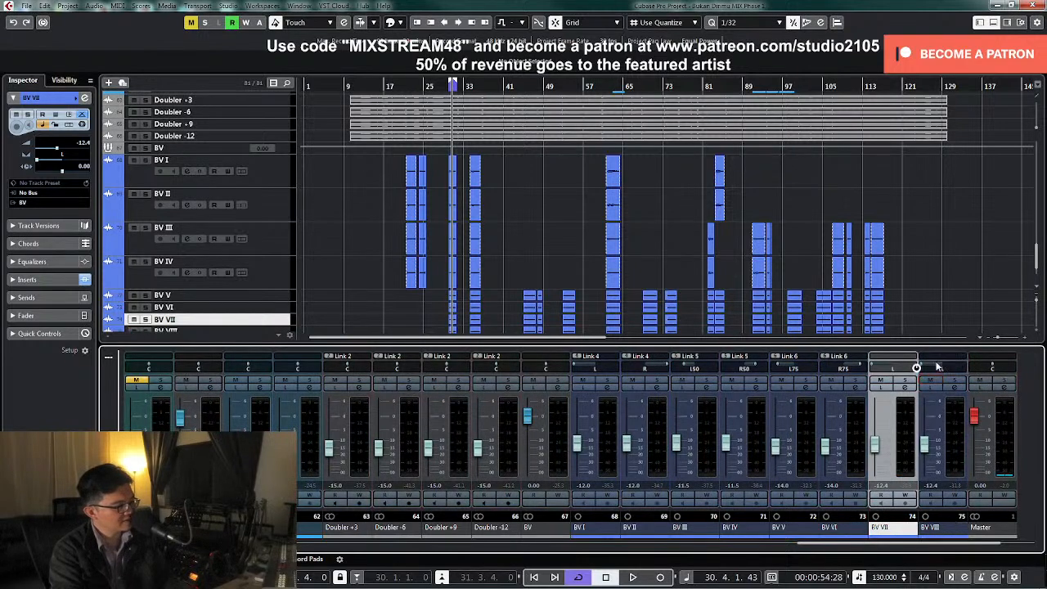
# Link the BV VII and BV VIII channels as Link 7 with Volume, Sends, Routing and Selection linked
pyautogui.keyDown('ctrl'); pyautogui.click(954, 467); pyautogui.keyUp('ctrl')
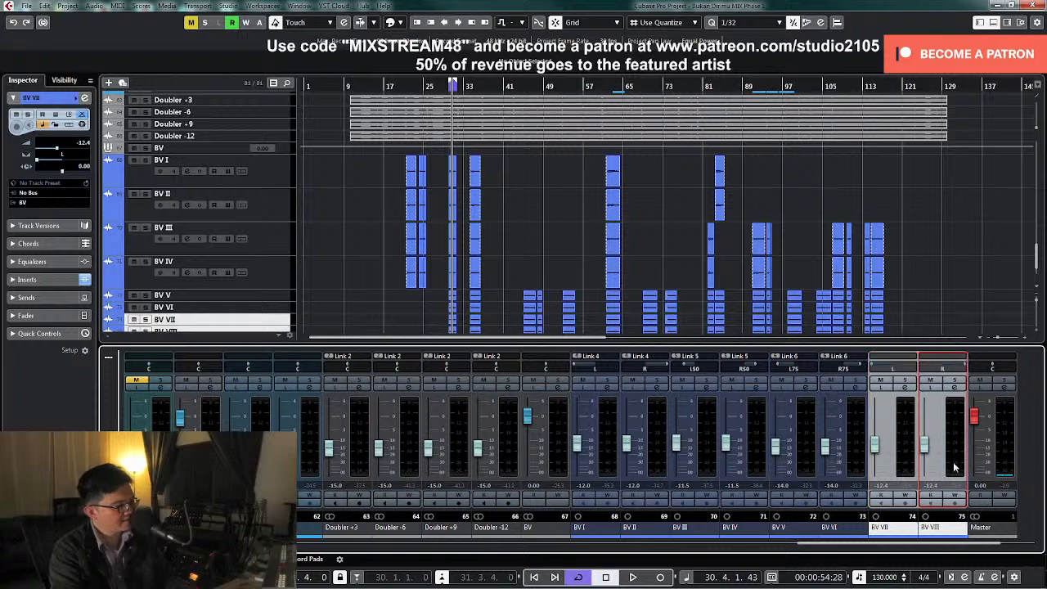
pyautogui.rightClick(900, 467)
pyautogui.click(827, 301)
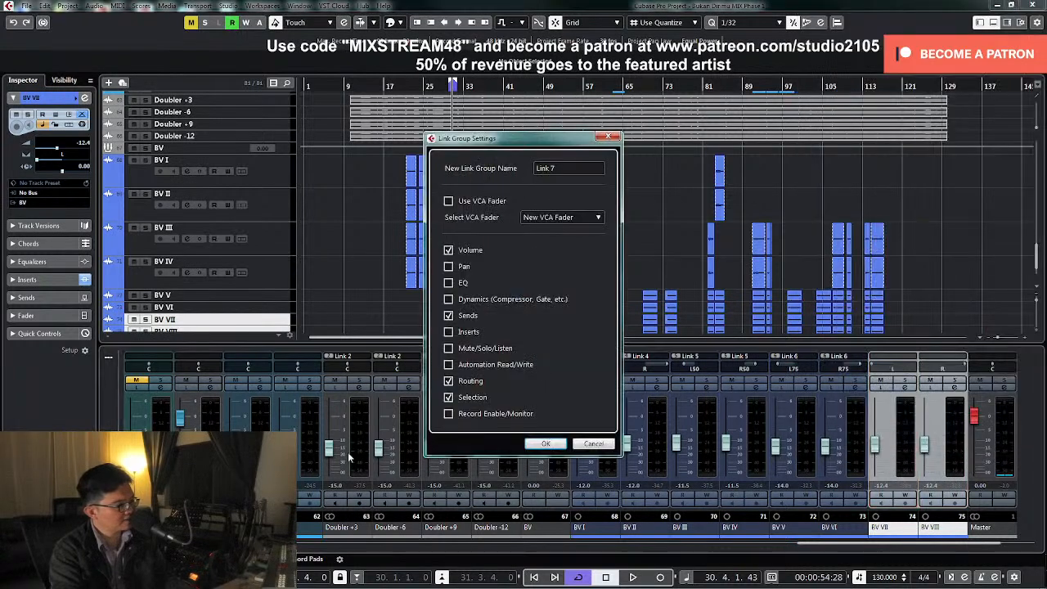
pyautogui.click(545, 443)
# Play the loop, solo BV VII and BV VIII, lower their linked levels to -15.9 dB and unsolo them
pyautogui.press('space')
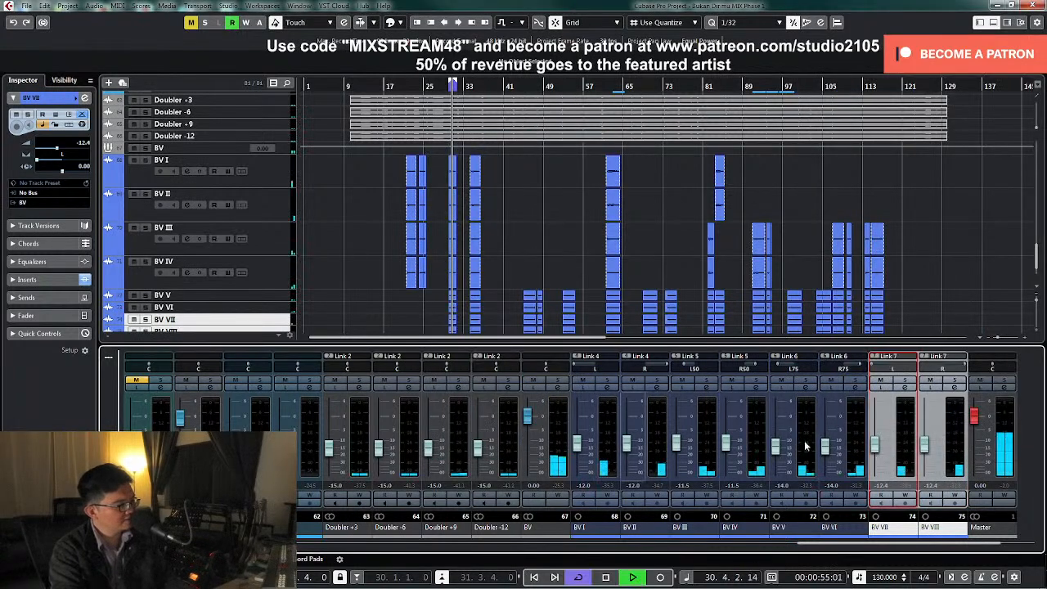
pyautogui.click(532, 394)
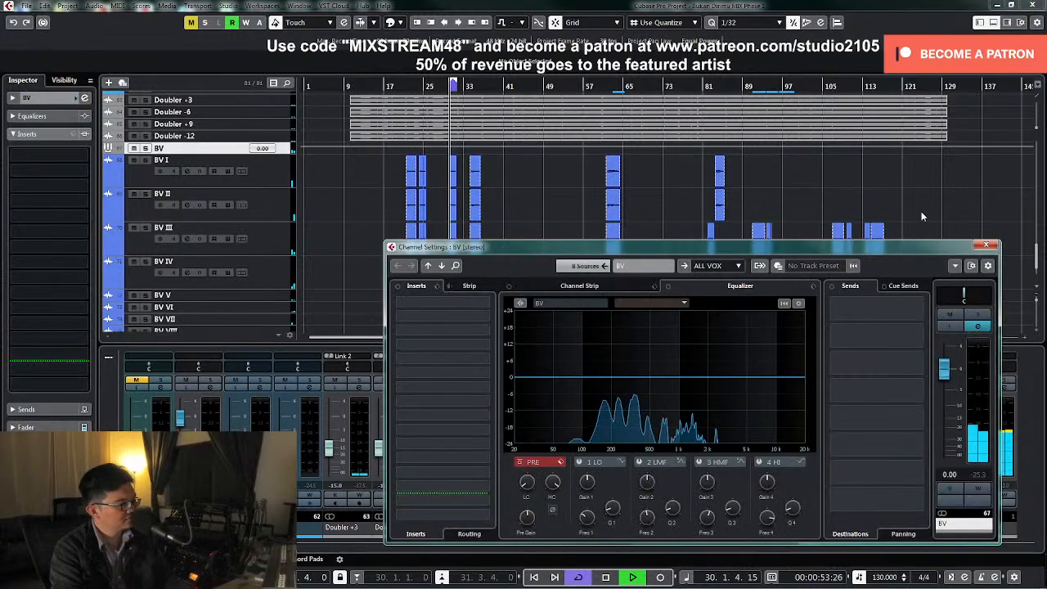
pyautogui.click(986, 246)
pyautogui.click(904, 381)
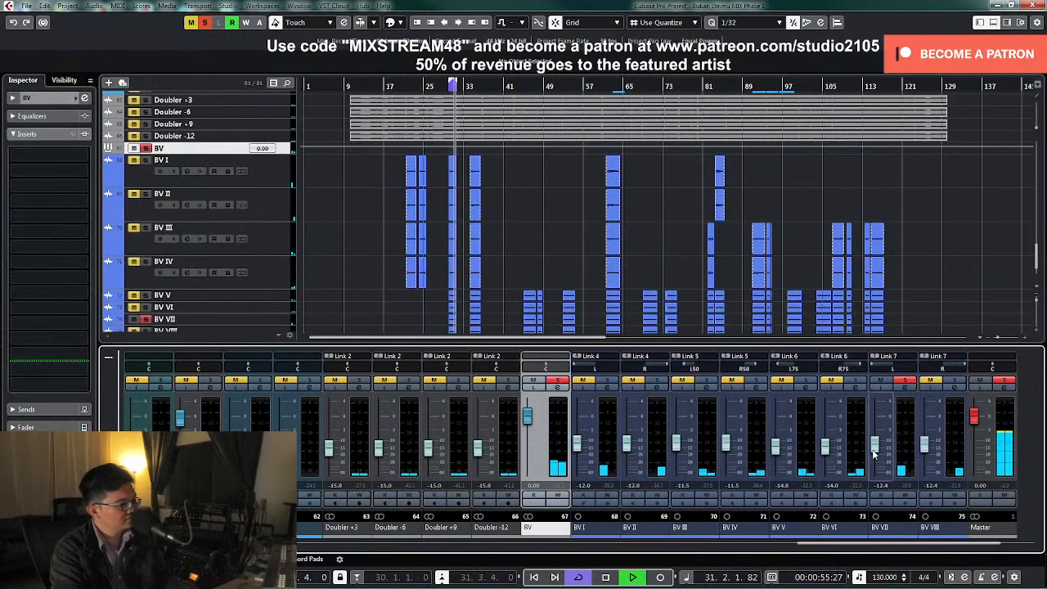
pyautogui.click(904, 381)
pyautogui.click(954, 382)
pyautogui.click(903, 381)
pyautogui.moveTo(875, 447); pyautogui.dragTo(875, 453)
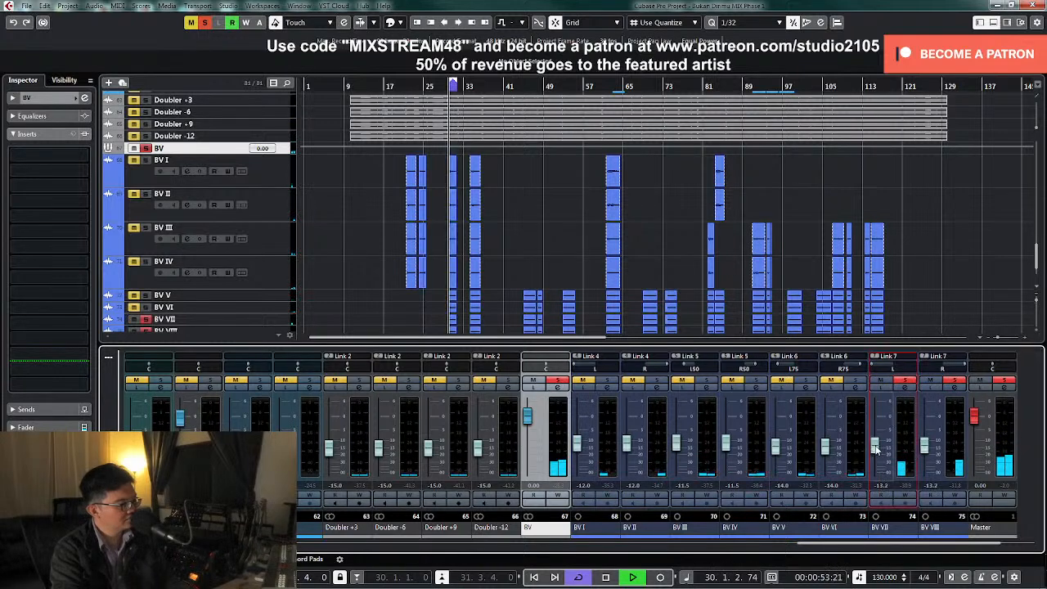
pyautogui.click(903, 381)
pyautogui.click(955, 381)
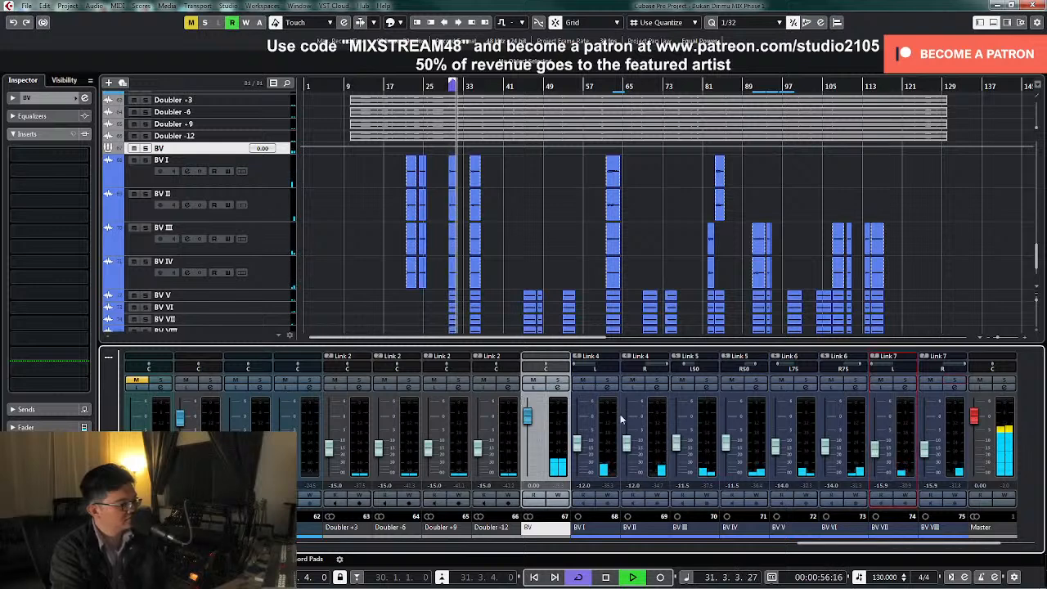
# Solo the BV group to check all the backing vocals together, then stop playback and unsolo it
pyautogui.click(558, 382)
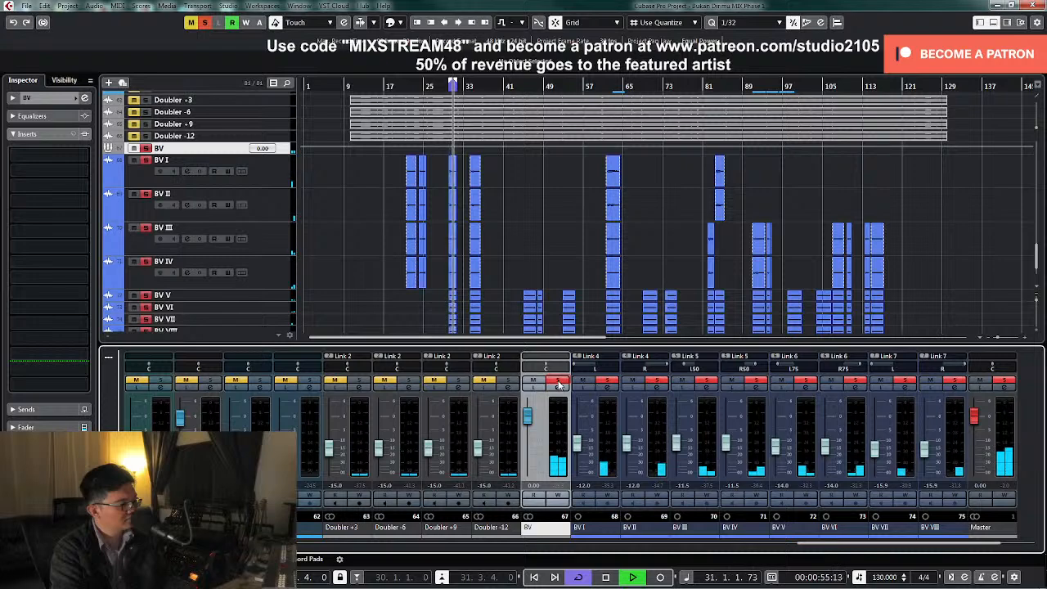
pyautogui.press('space')
pyautogui.click(558, 382)
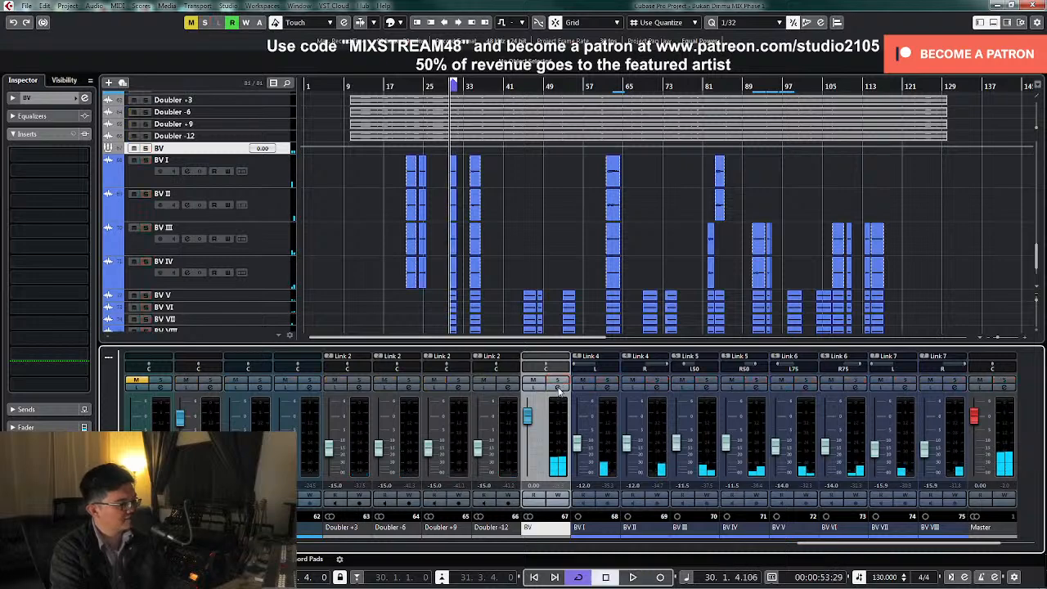
# Open the BV group's channel settings and load the GRP BV FX chain preset into its inserts
pyautogui.click(557, 387)
pyautogui.click(438, 288)
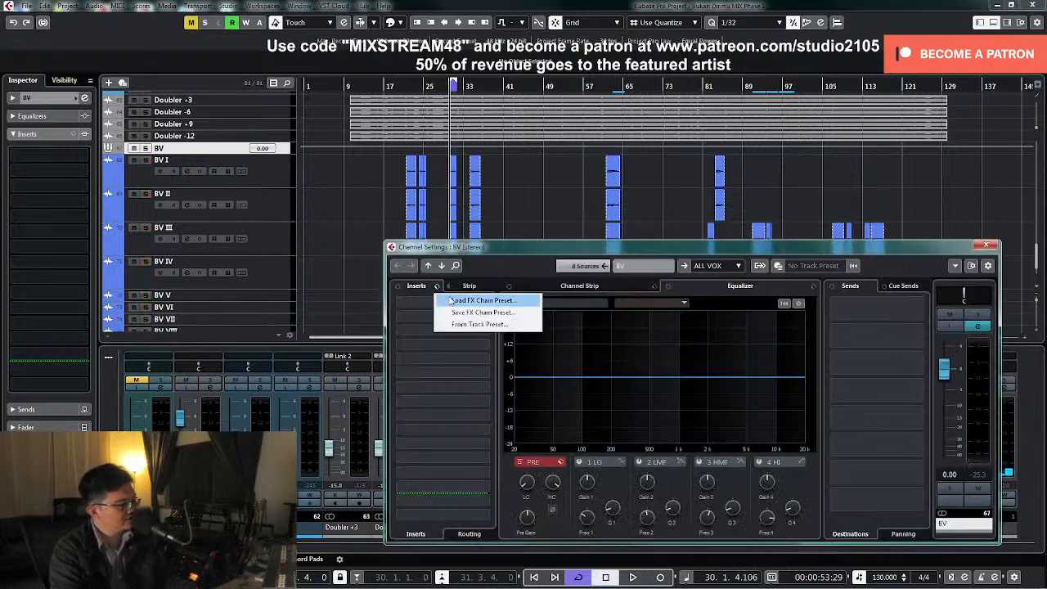
pyautogui.click(462, 298)
pyautogui.scroll(-5, 527, 323)
pyautogui.scroll(-7, 494, 310)
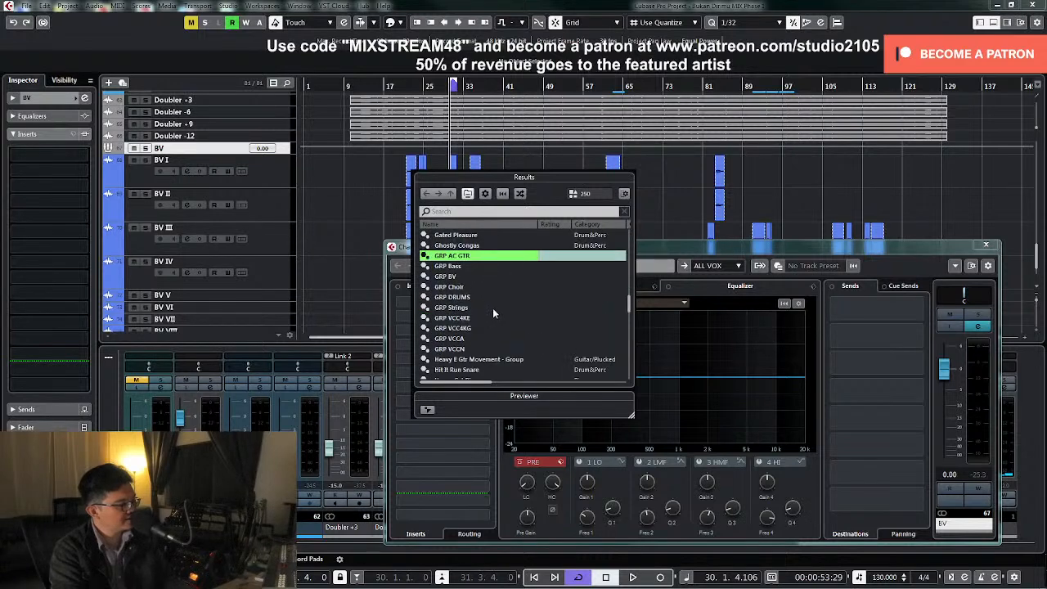
pyautogui.scroll(1, 486, 304)
pyautogui.doubleClick(464, 278)
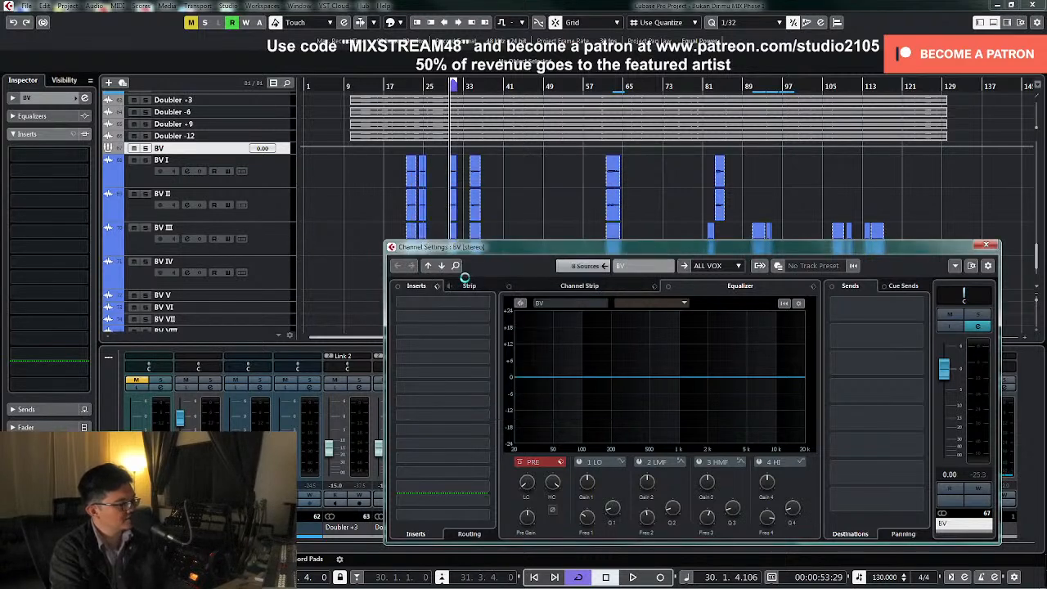
# Solo the BV group, open its H3000 Factory insert and raise the Wet/Dry setting to 28% during playback
pyautogui.click(977, 315)
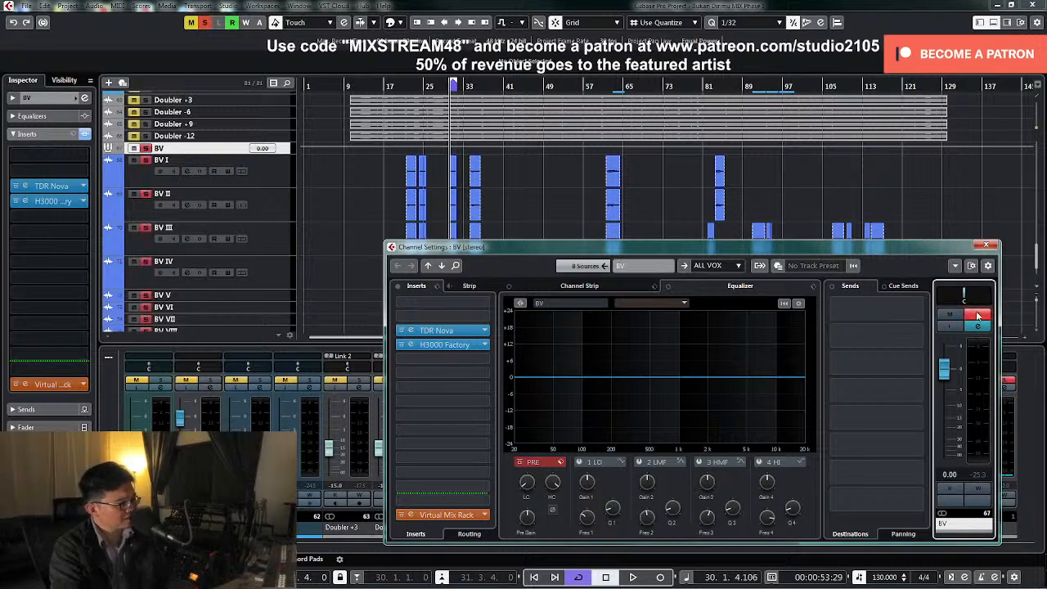
pyautogui.click(455, 345)
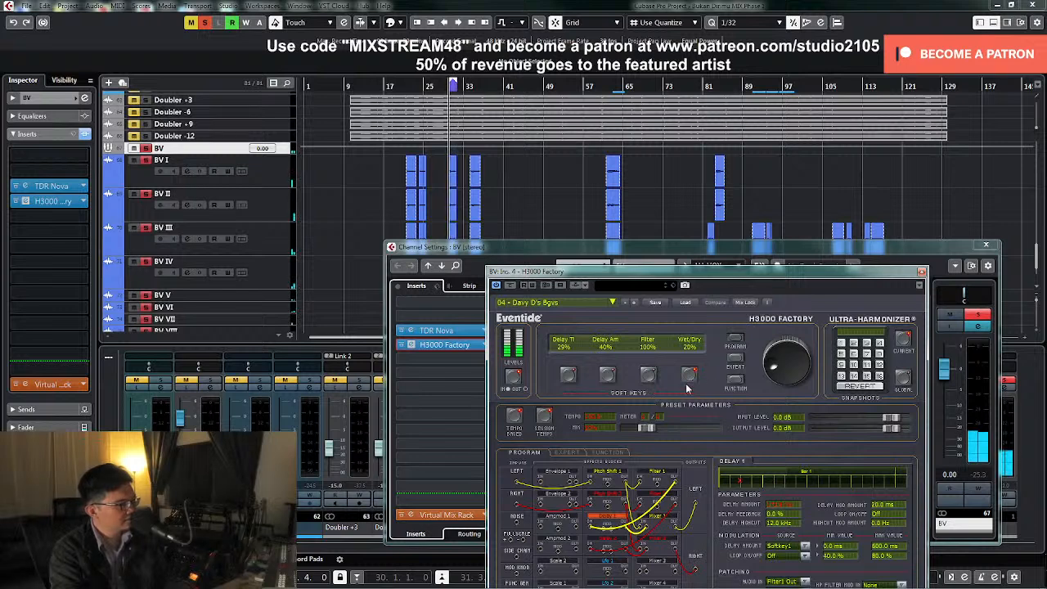
pyautogui.moveTo(783, 375); pyautogui.dragTo(784, 372)
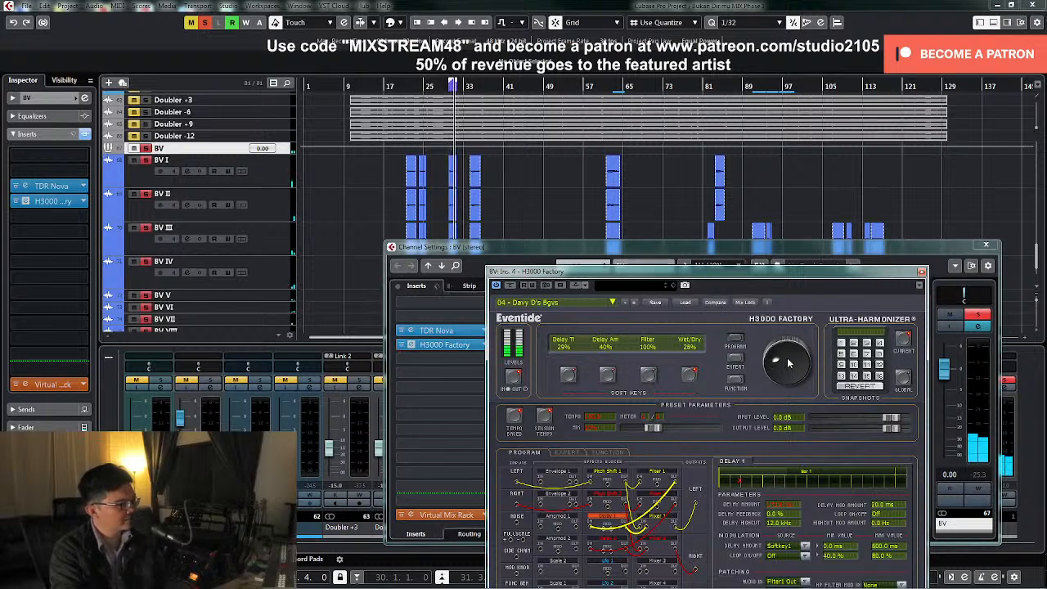
# Raise the H3000 Factory Wet/Dry setting to 50%, unsolo the BV group, replay the passage and close the plug-in
pyautogui.moveTo(788, 359); pyautogui.dragTo(790, 320)
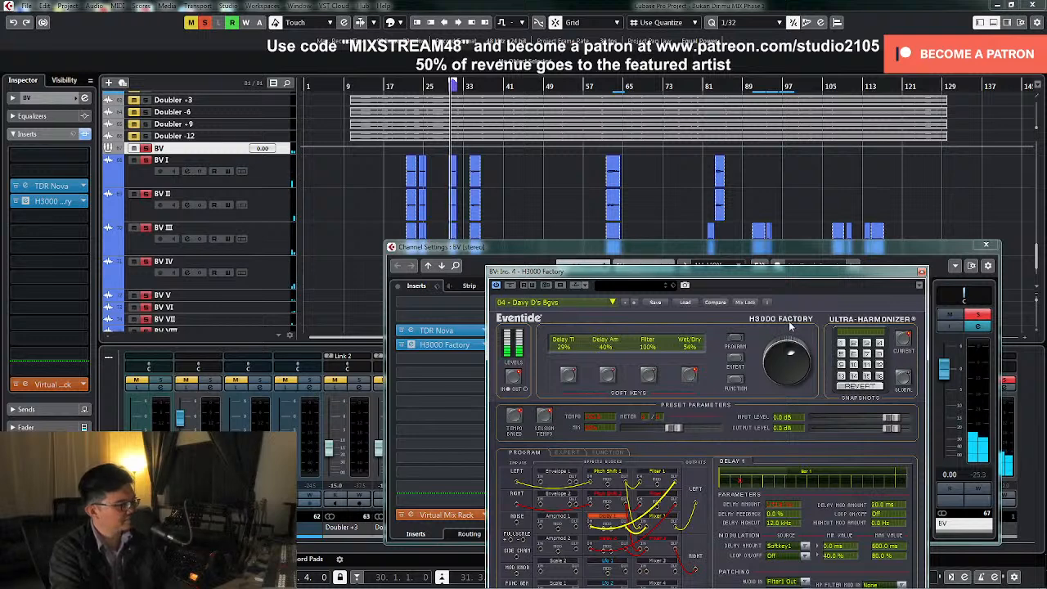
pyautogui.moveTo(791, 328); pyautogui.dragTo(790, 328)
pyautogui.click(978, 314)
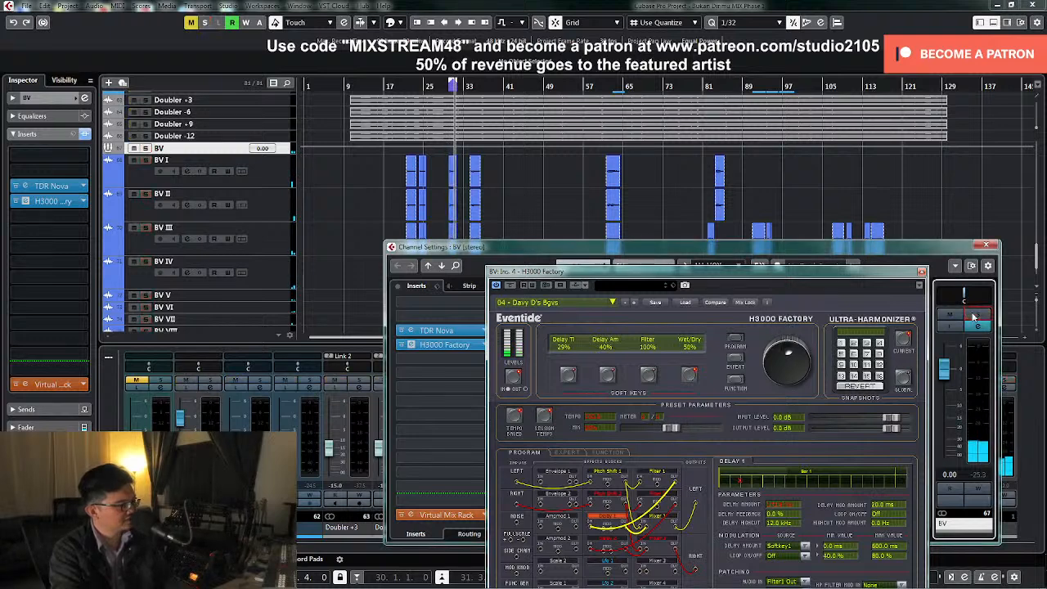
pyautogui.click(449, 96)
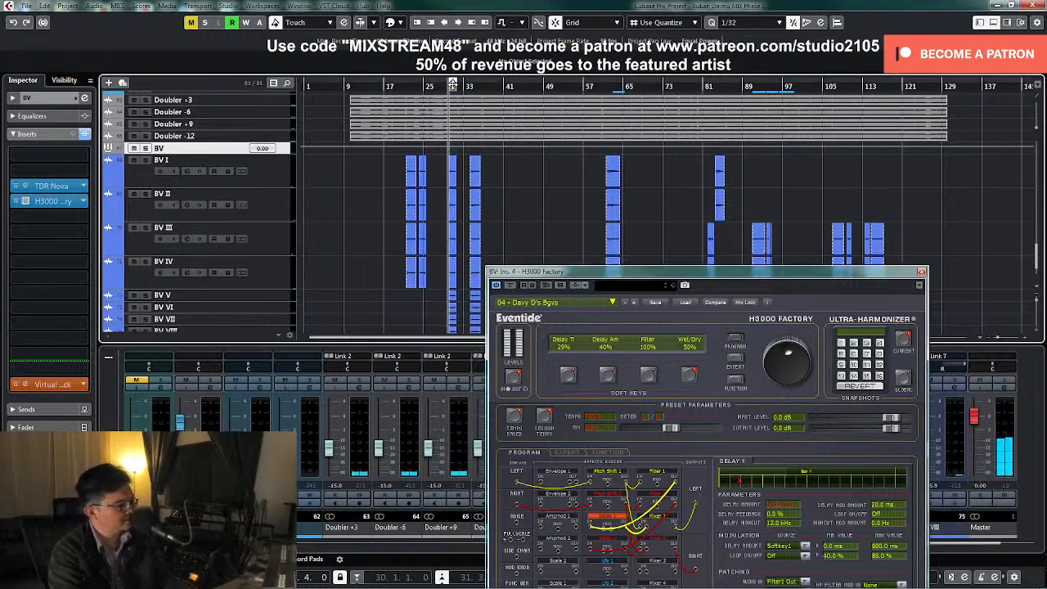
pyautogui.click(922, 272)
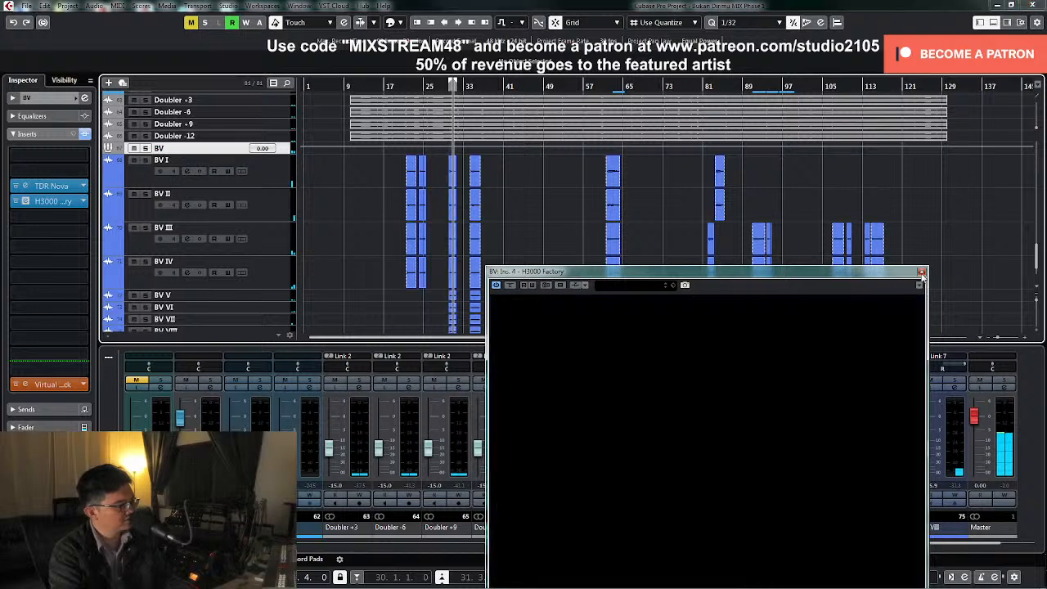
# Check the BV group's inserts, close its channel settings and replay the backing vocals in the full mix from around bar 28
pyautogui.click(606, 387)
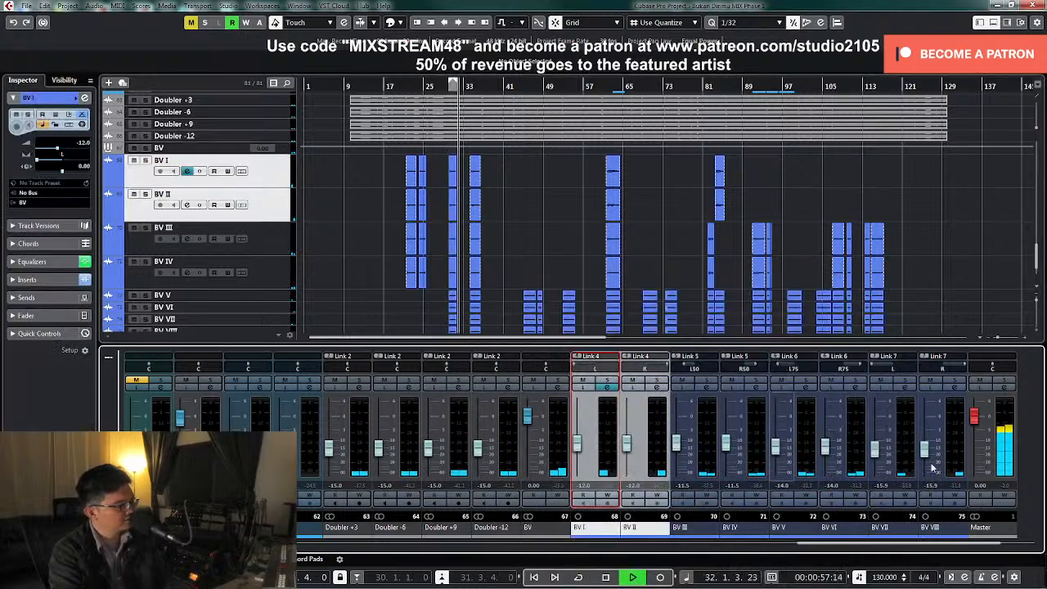
pyautogui.click(560, 387)
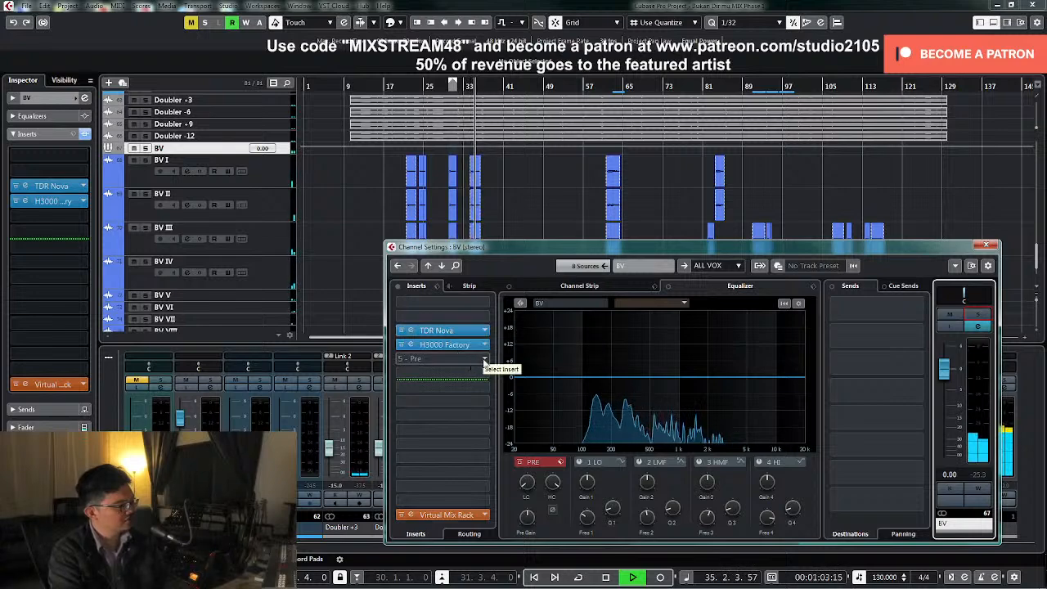
pyautogui.click(986, 246)
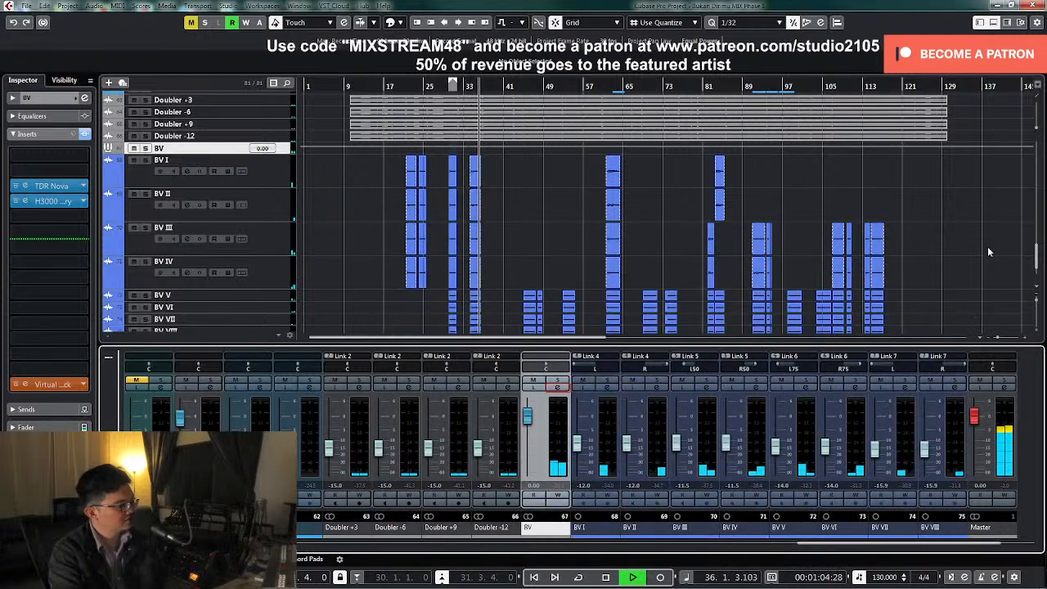
pyautogui.click(402, 87)
pyautogui.click(438, 87)
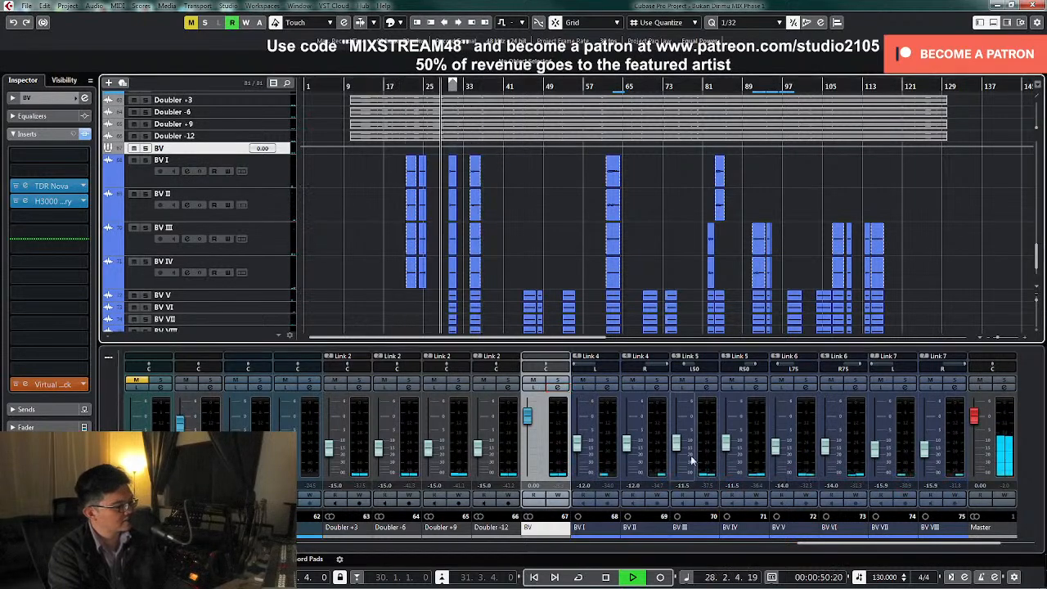
# Select channels BV I to BV VIII and raise their levels together by about 4 dB, bringing BV I to -8.04 dB
pyautogui.press('space')
pyautogui.click(617, 462)
pyautogui.keyDown('shift'); pyautogui.click(960, 464); pyautogui.keyUp('shift')
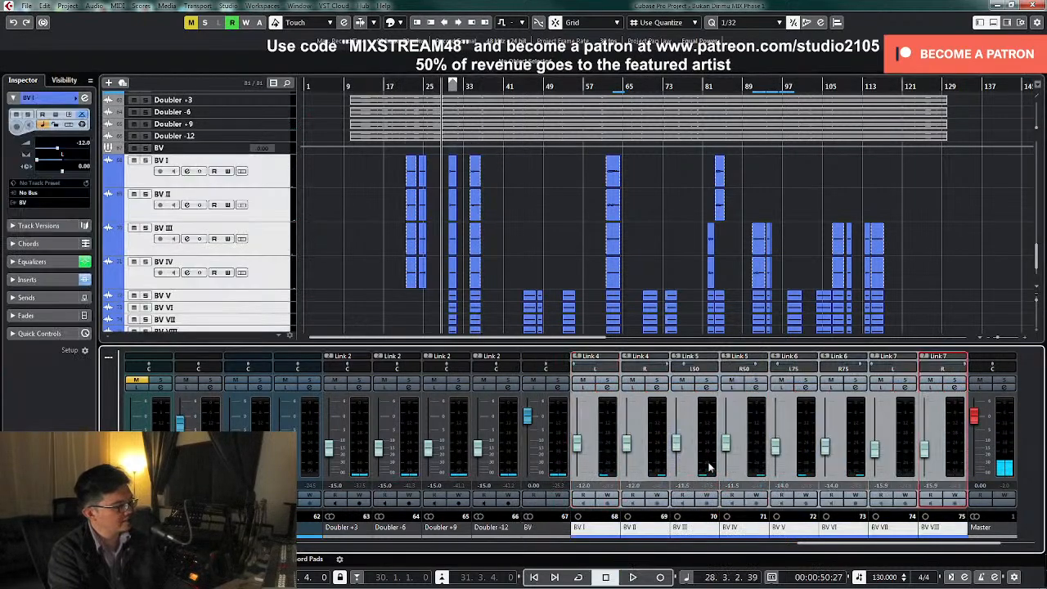
pyautogui.click(577, 448)
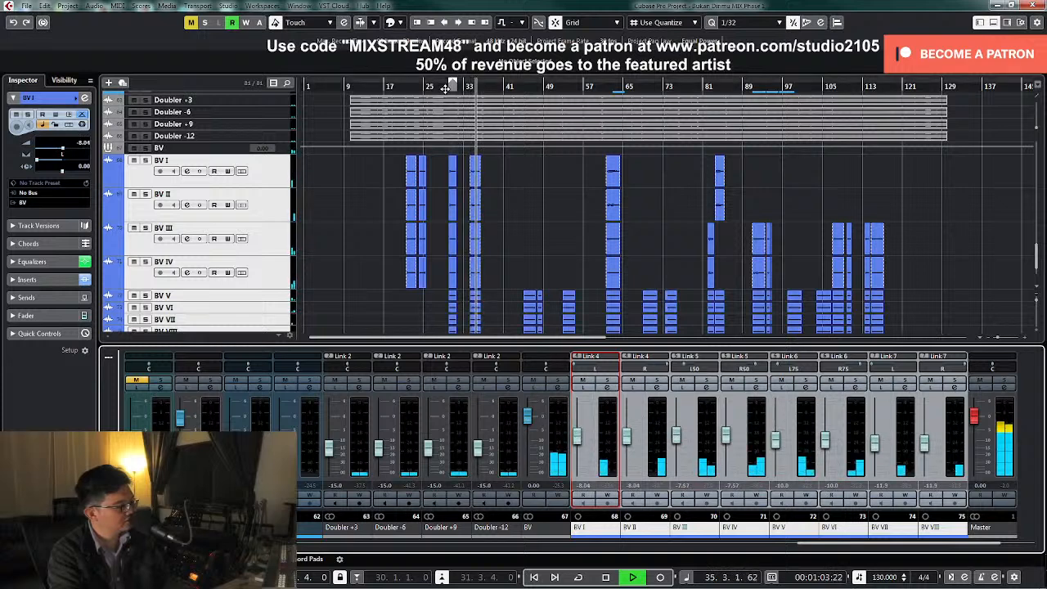
# Briefly solo and unsolo BV V, then lower the linked BV V and BV VI levels to -12.2 dB during playback
pyautogui.press('space')
pyautogui.click(145, 295)
pyautogui.press('space')
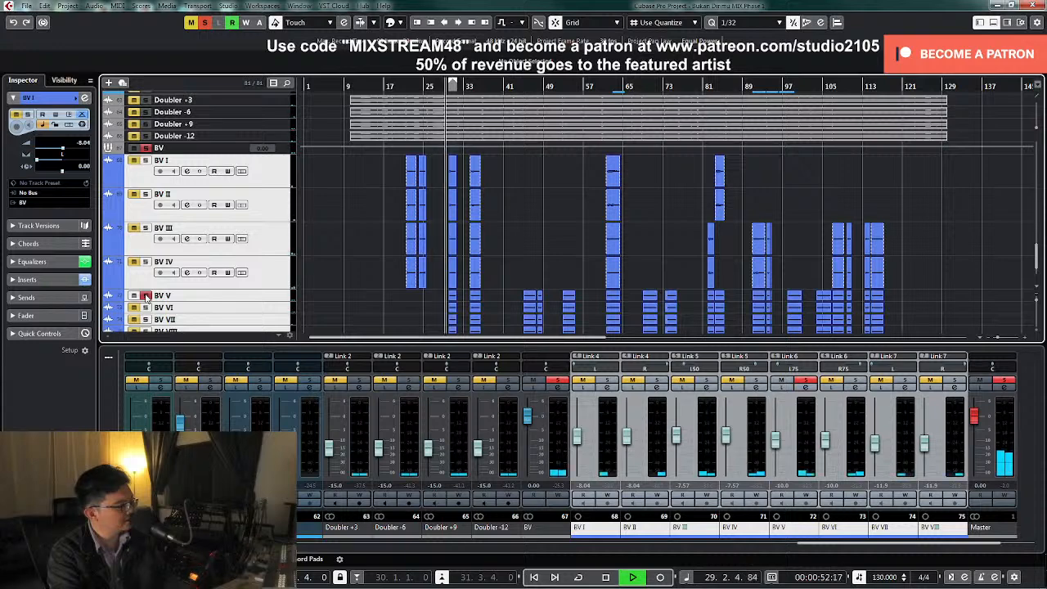
pyautogui.click(147, 296)
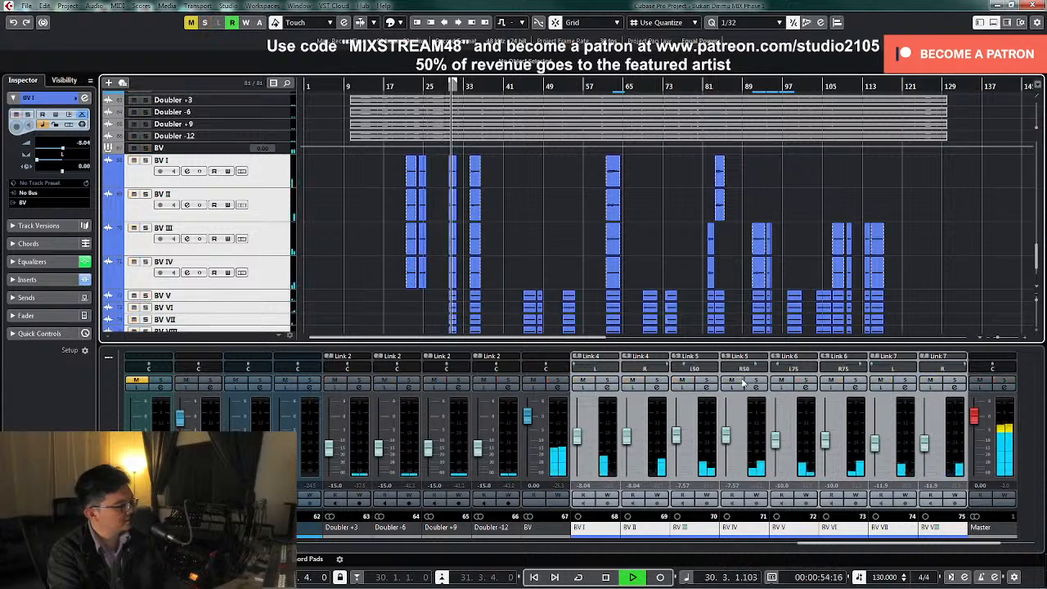
pyautogui.press('space')
pyautogui.click(804, 467)
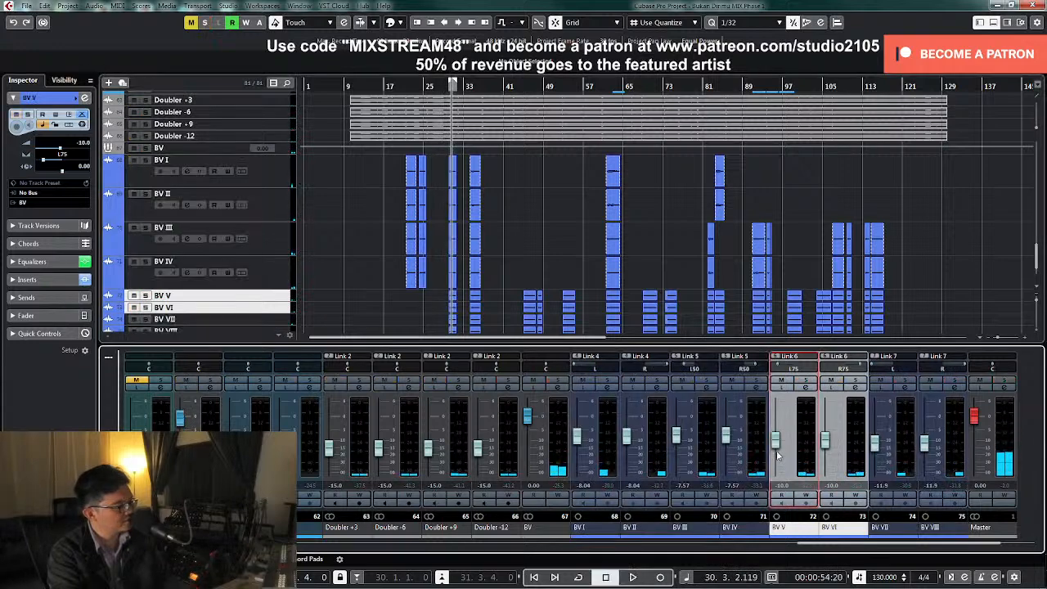
pyautogui.press('space')
pyautogui.moveTo(777, 445); pyautogui.dragTo(777, 451)
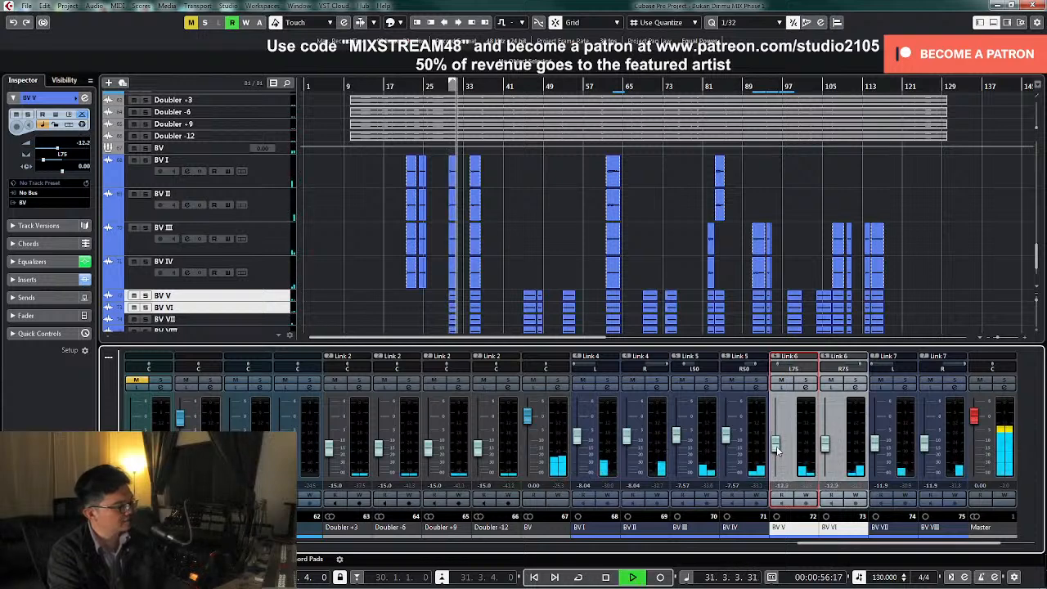
# Set the linked levels to -8 dB for BV I/II, -7.5 for BV III/IV, and -12 for BV V/VI and BV VII/VIII
pyautogui.press('space')
pyautogui.doubleClick(594, 487)
pyautogui.write('-8')
pyautogui.press('Return')
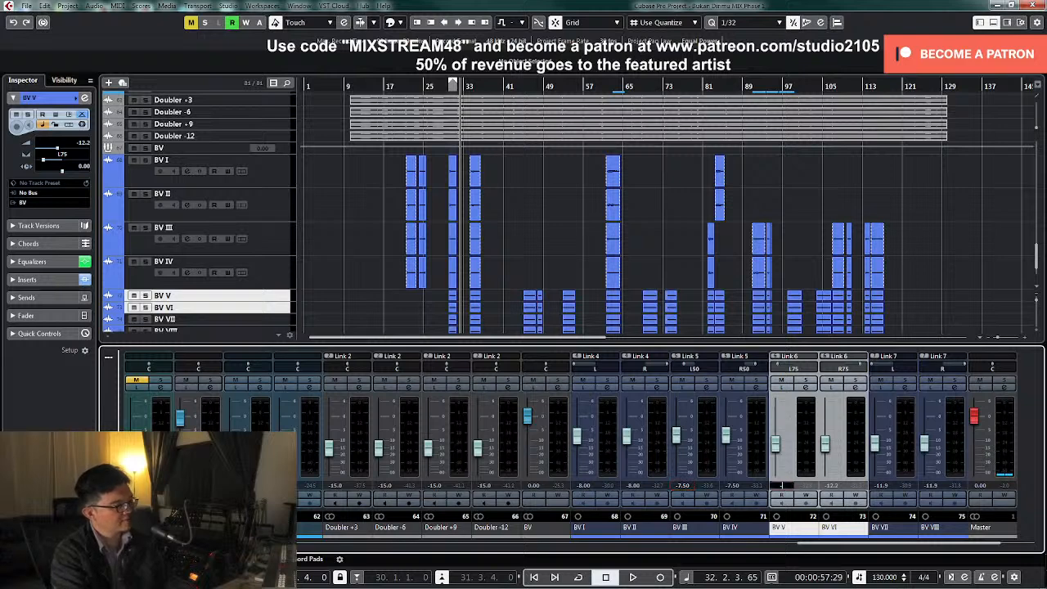
pyautogui.write('-1')
pyautogui.press('Return')
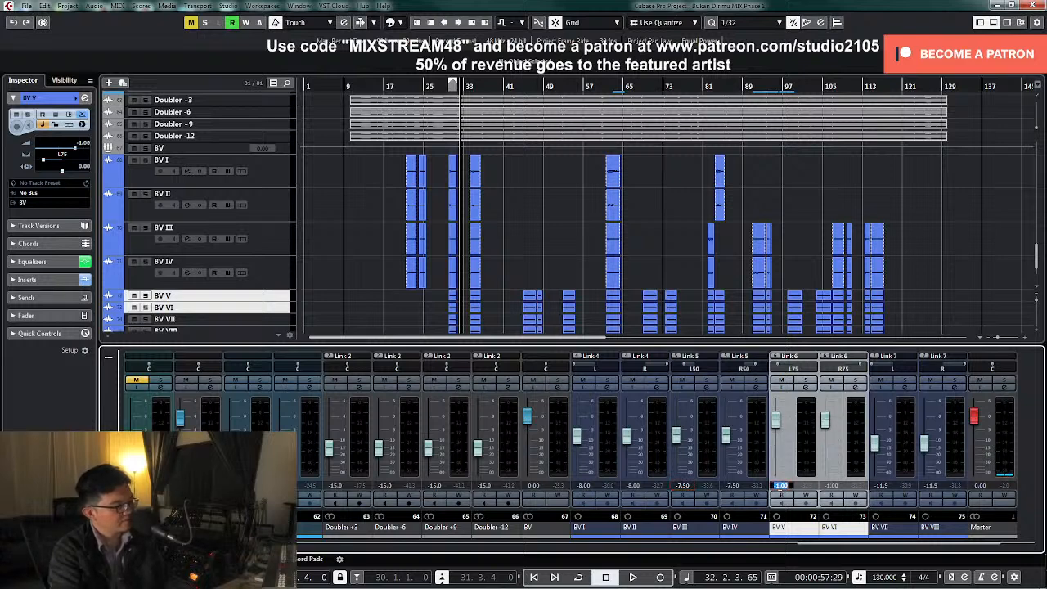
pyautogui.write('-12')
pyautogui.press('Return')
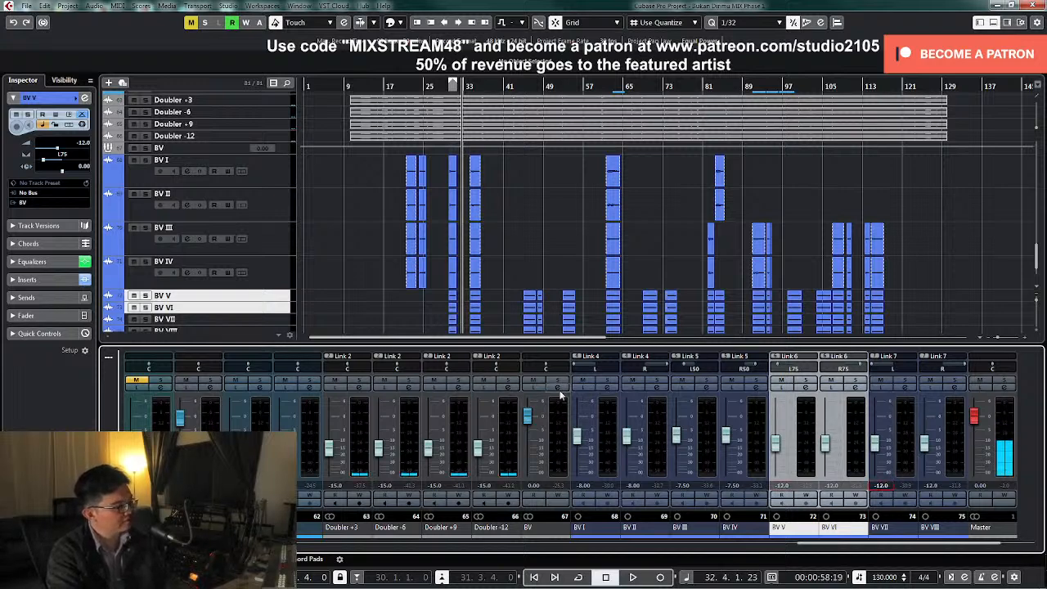
# Add Waves Vocal Rider Stereo to the BV group's fifth insert and load its Smooth Ride preset
pyautogui.click(558, 390)
pyautogui.click(481, 361)
pyautogui.scroll(-3, 458, 455)
pyautogui.click(412, 565)
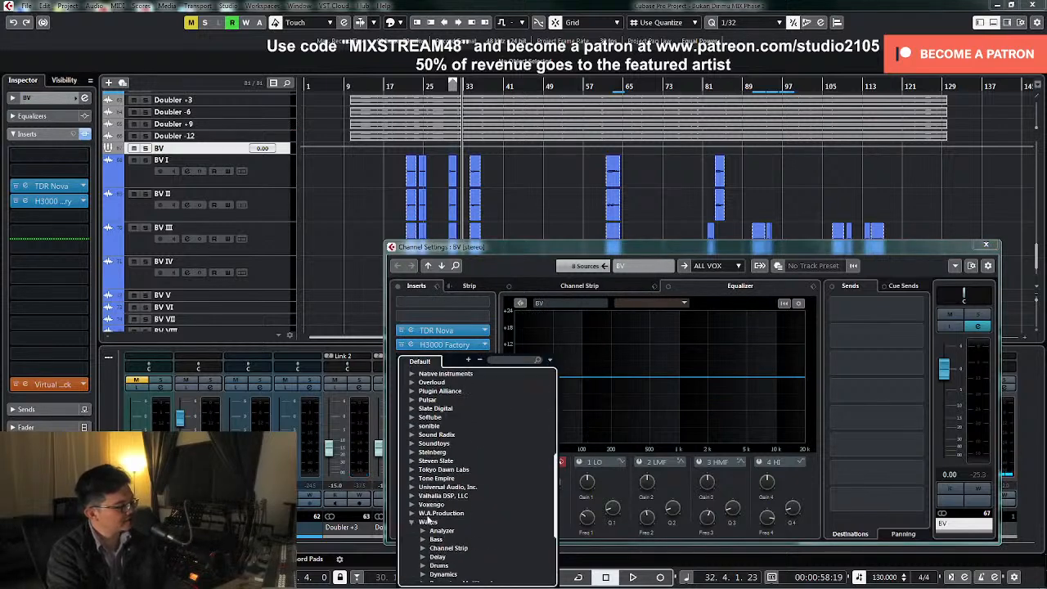
pyautogui.scroll(-2, 440, 541)
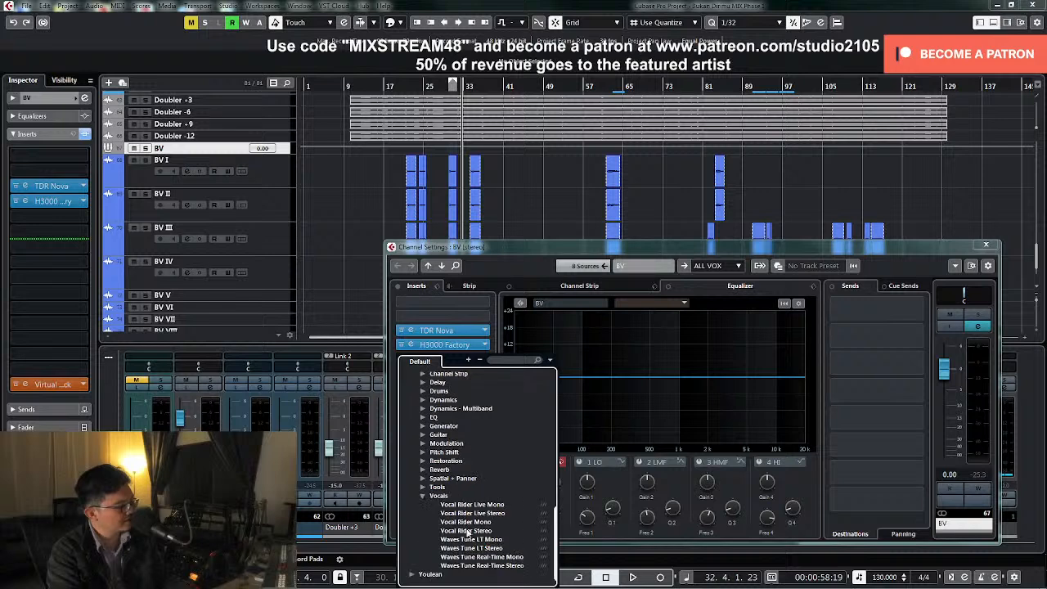
pyautogui.click(466, 530)
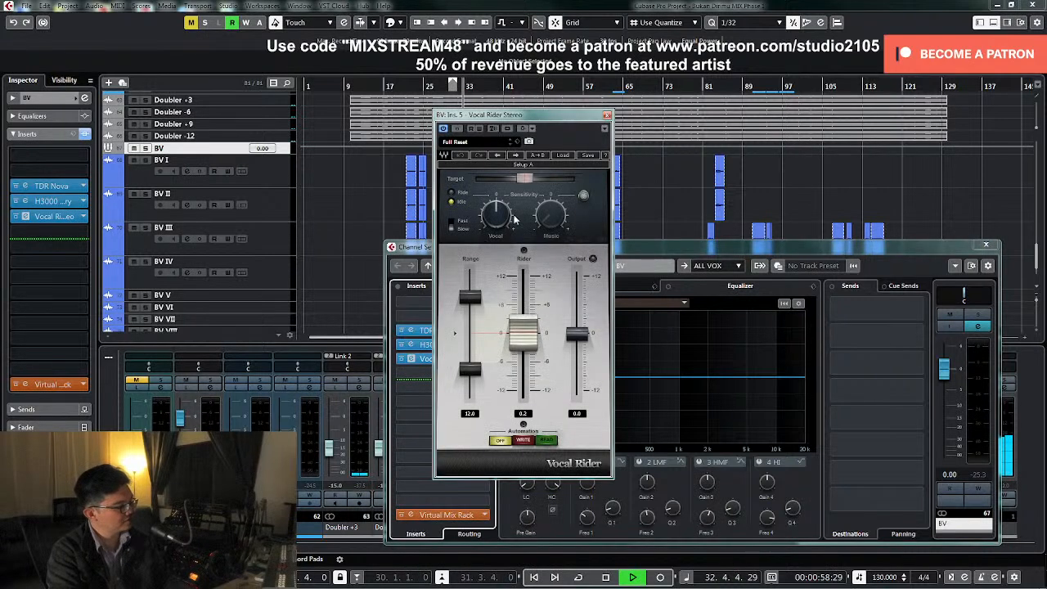
pyautogui.click(546, 164)
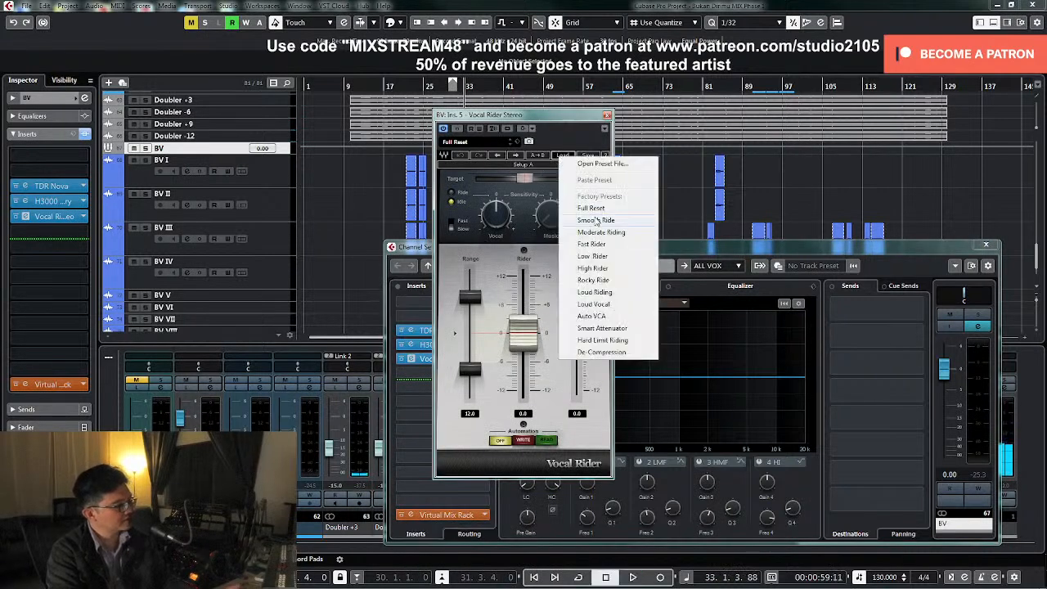
pyautogui.click(594, 222)
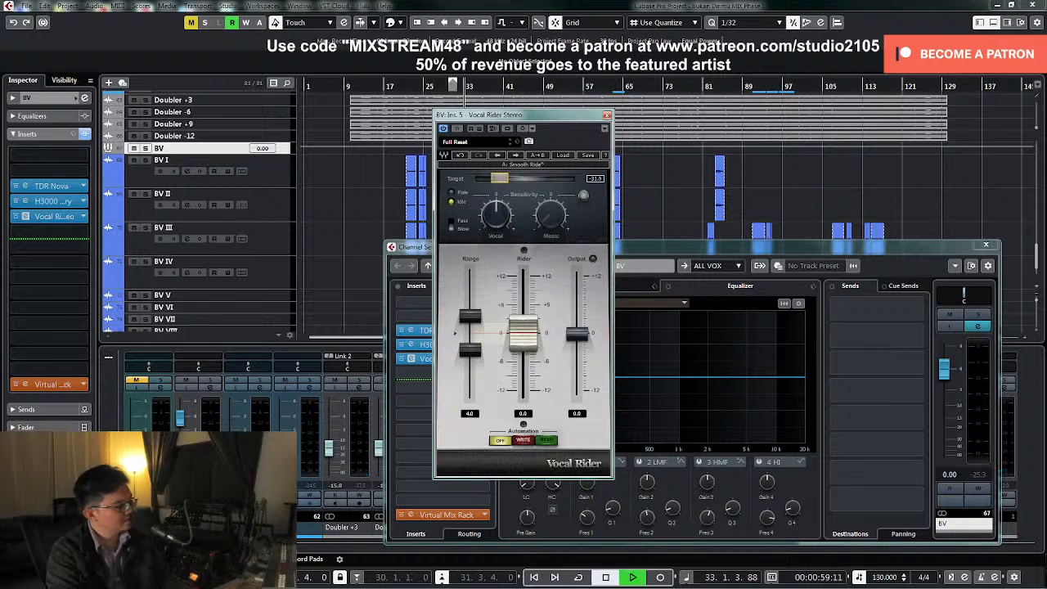
# Lower Vocal Rider's target to about -37 during playback, raise its upper range limit, close the open windows and stop playback
pyautogui.press('KP_1')
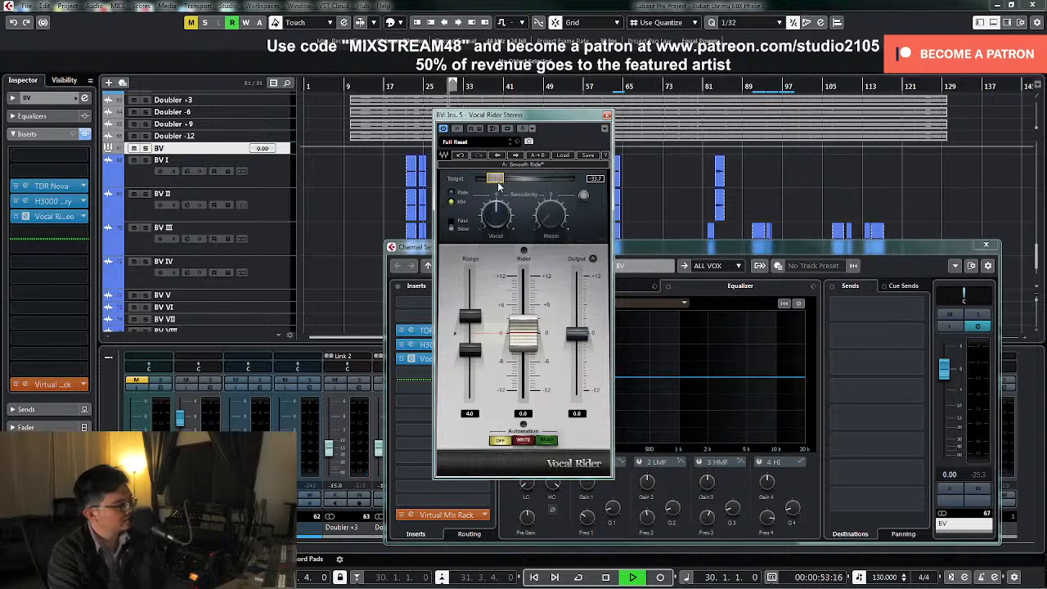
pyautogui.moveTo(494, 178); pyautogui.dragTo(487, 178)
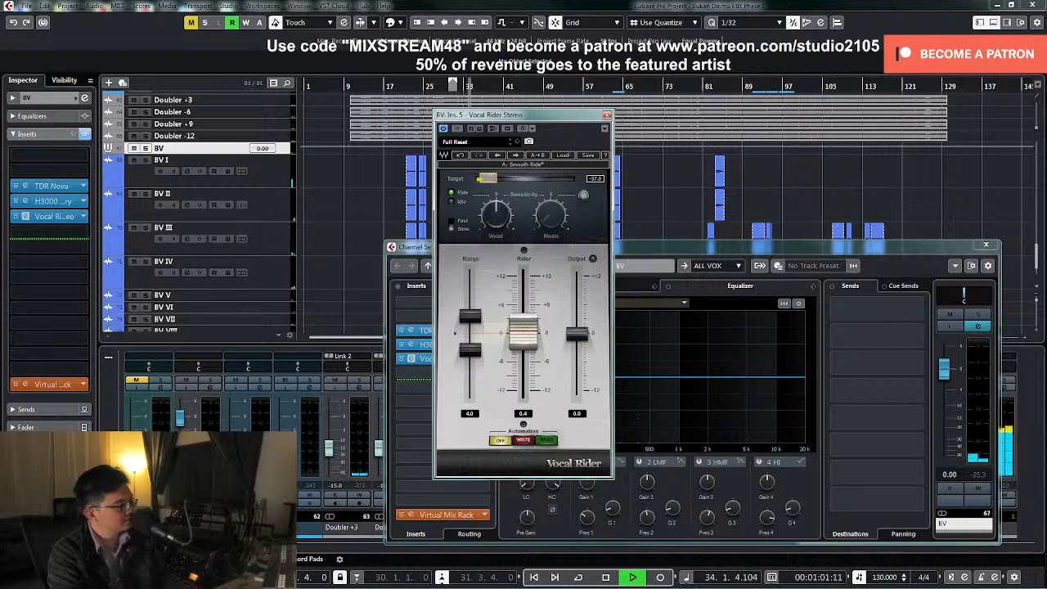
pyautogui.moveTo(488, 178); pyautogui.dragTo(486, 178)
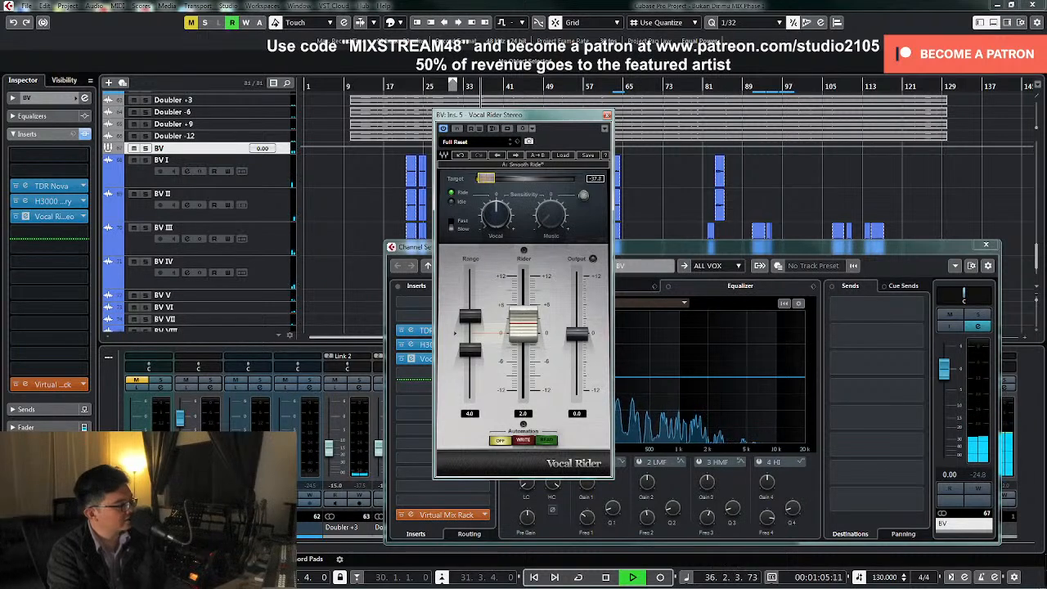
pyautogui.press('space')
pyautogui.moveTo(470, 316); pyautogui.dragTo(470, 307)
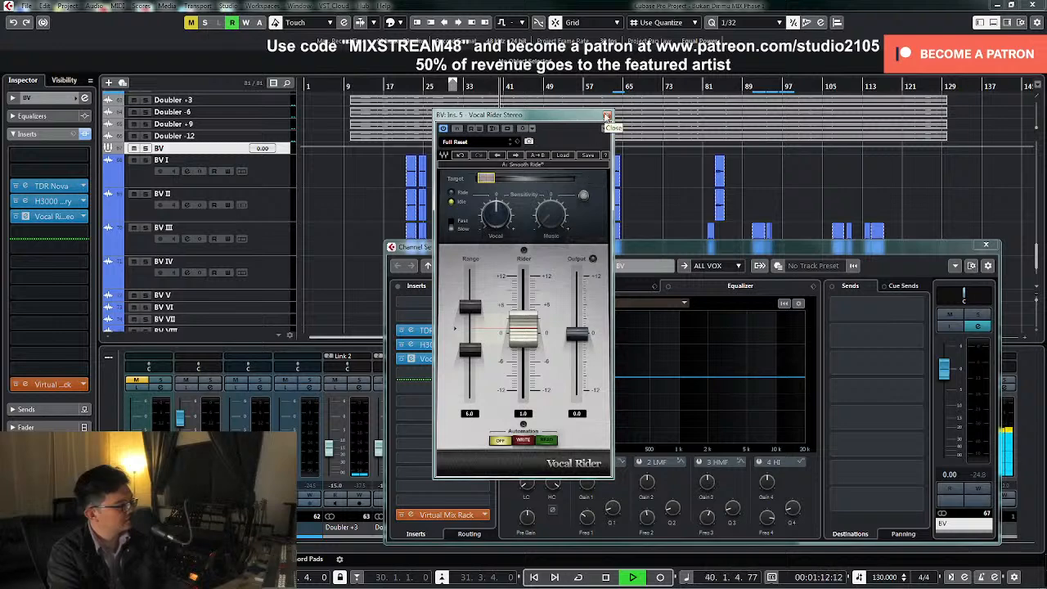
pyautogui.click(606, 117)
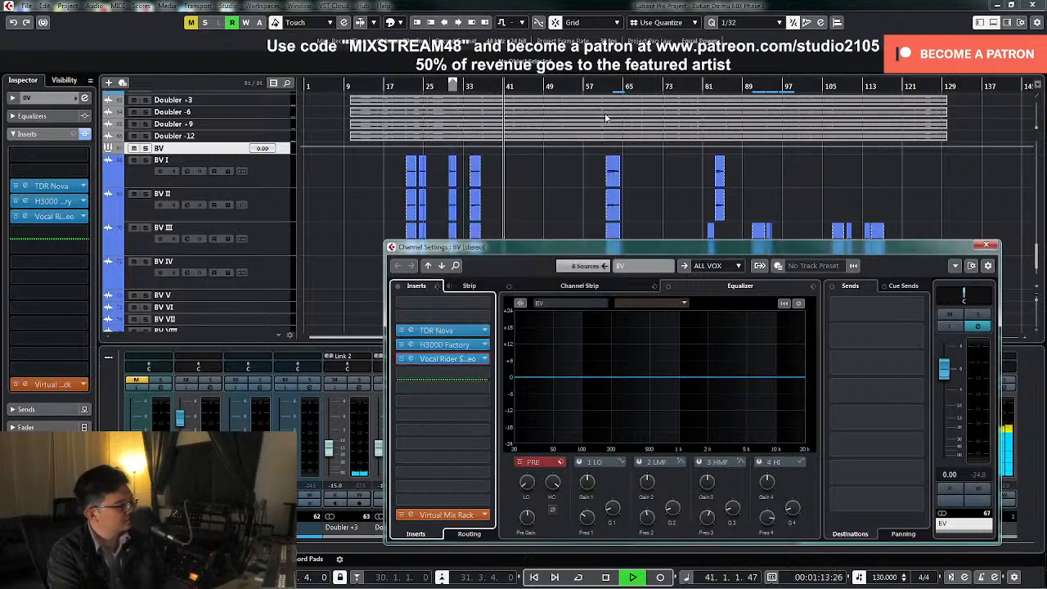
pyautogui.click(985, 246)
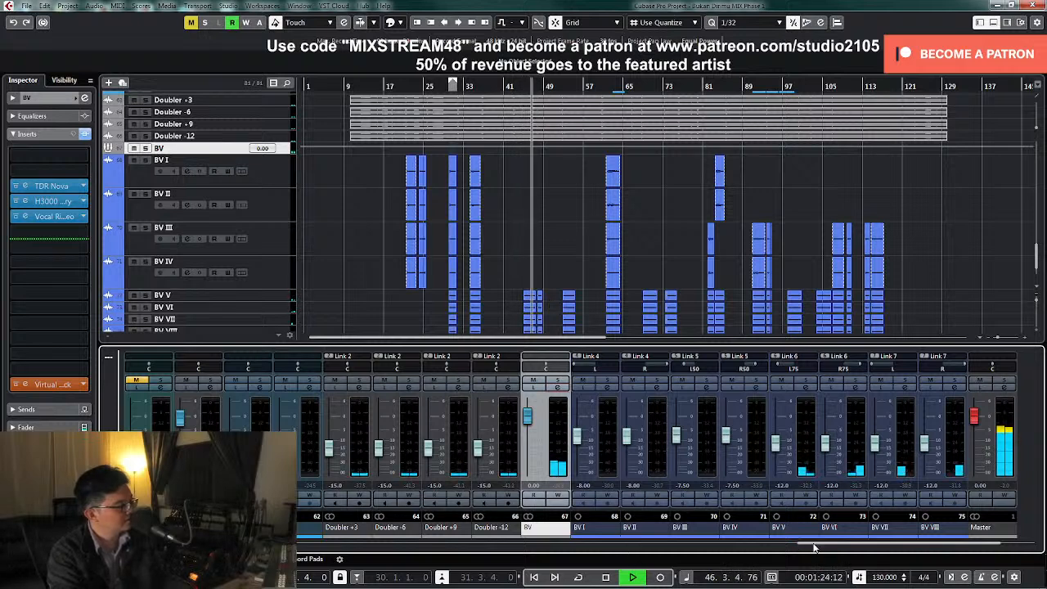
pyautogui.press('space')
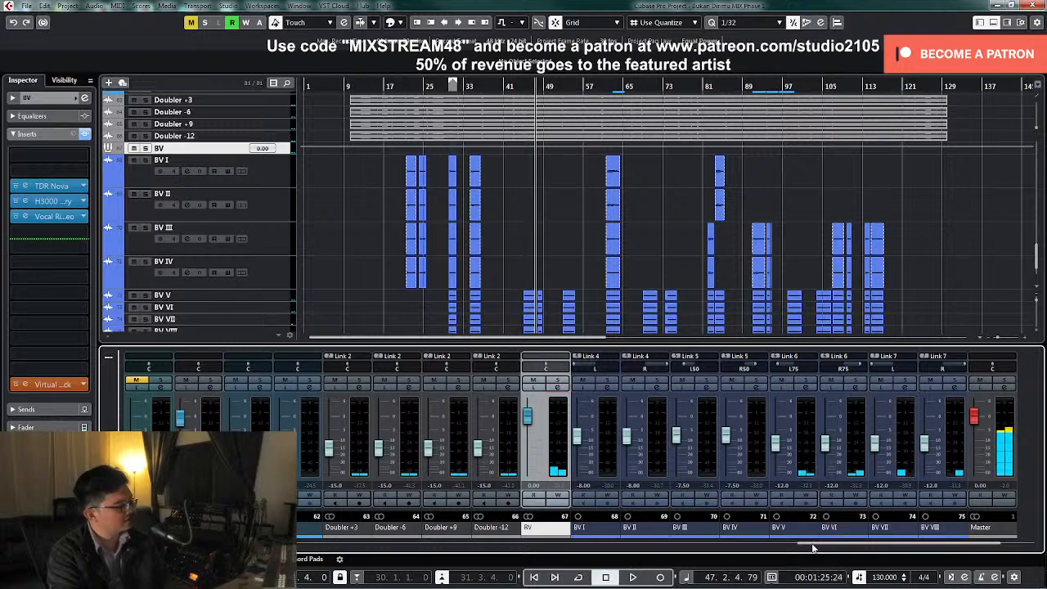
# Add a Stereo Delay send to the BV group at -26.6 dB while soloed, then unsolo it and replay from around bar 20
pyautogui.click(566, 391)
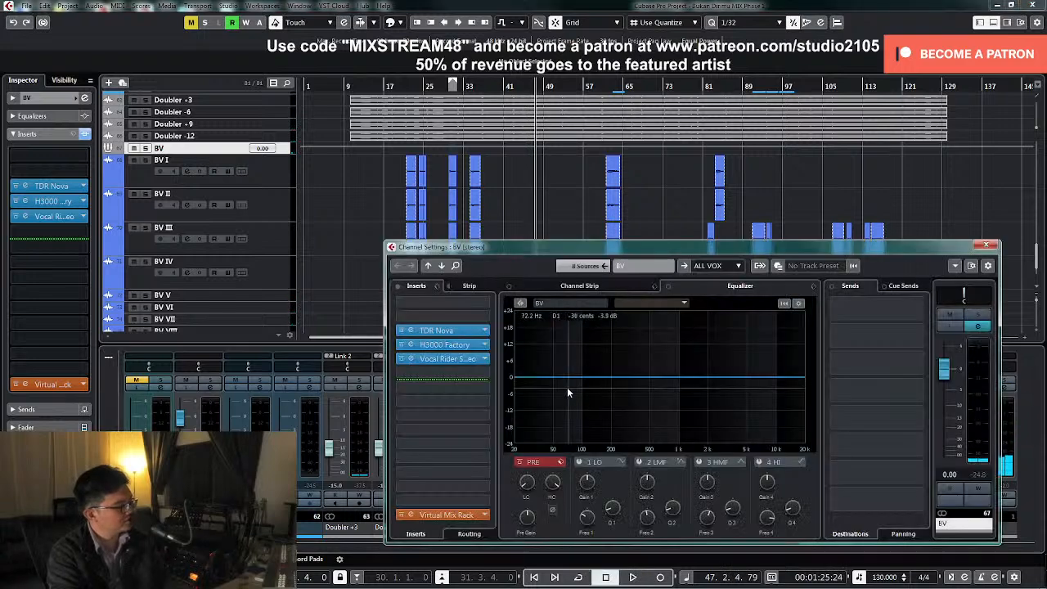
pyautogui.click(889, 446)
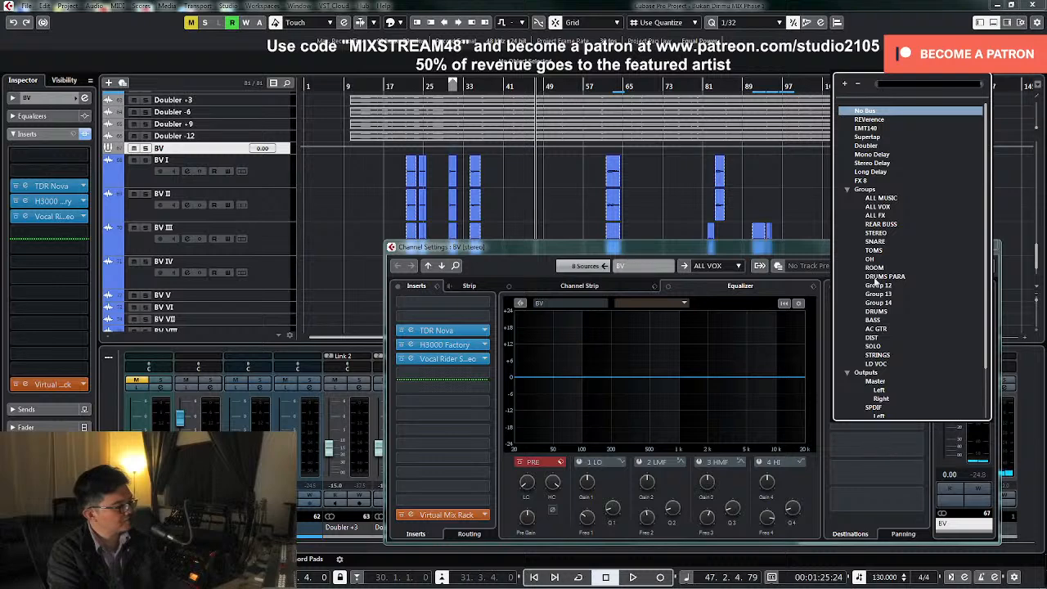
pyautogui.click(878, 164)
pyautogui.press('space')
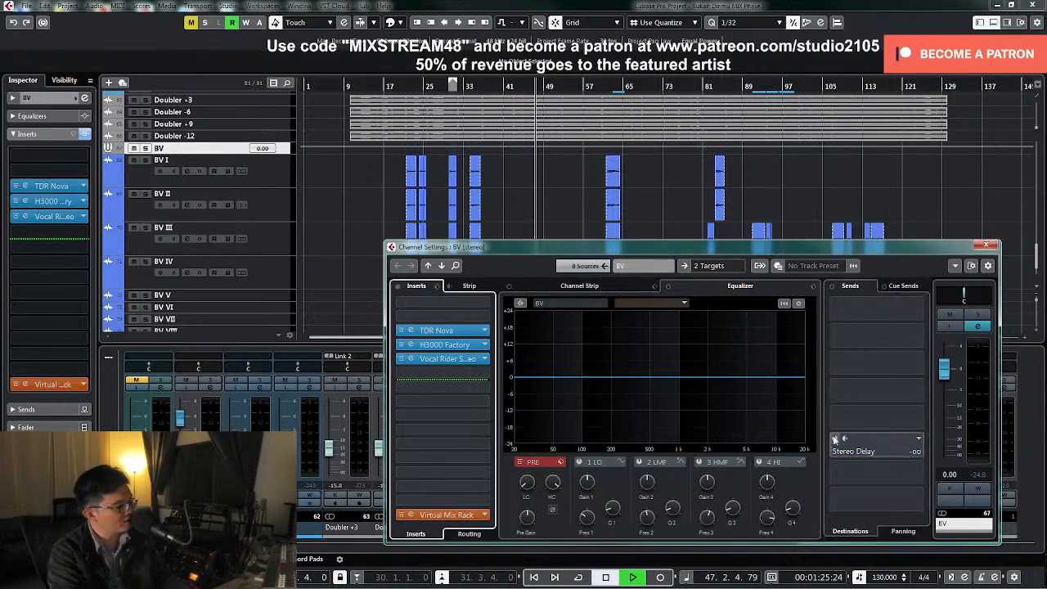
pyautogui.click(977, 316)
pyautogui.click(874, 445)
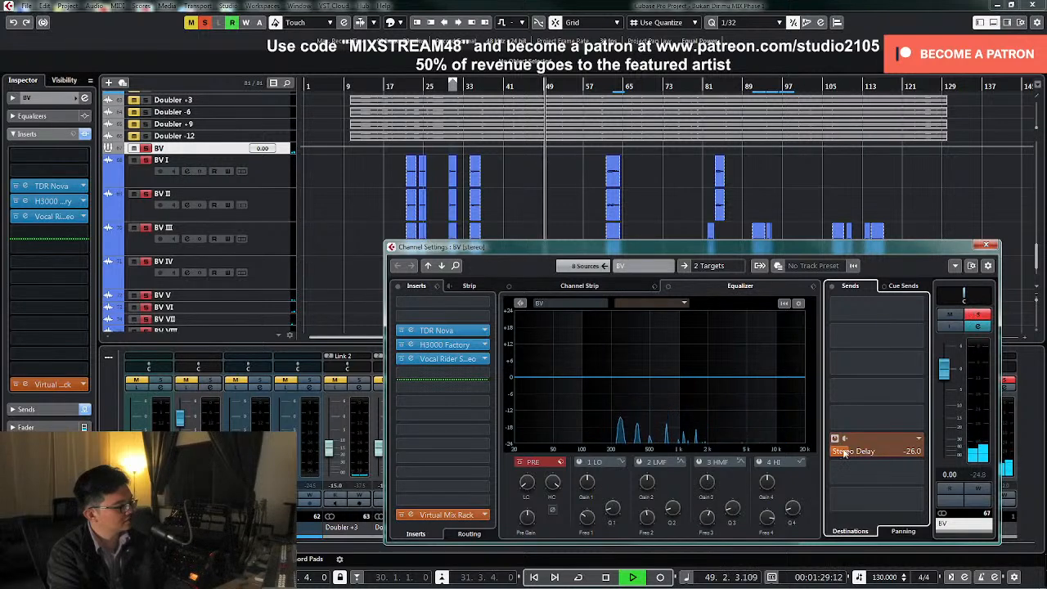
pyautogui.click(977, 314)
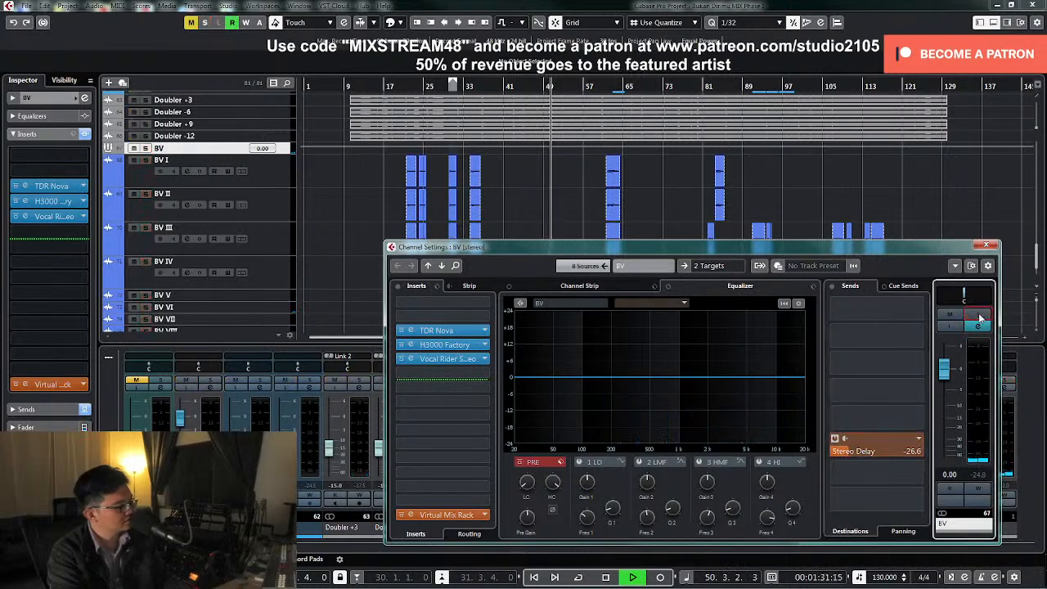
pyautogui.click(402, 88)
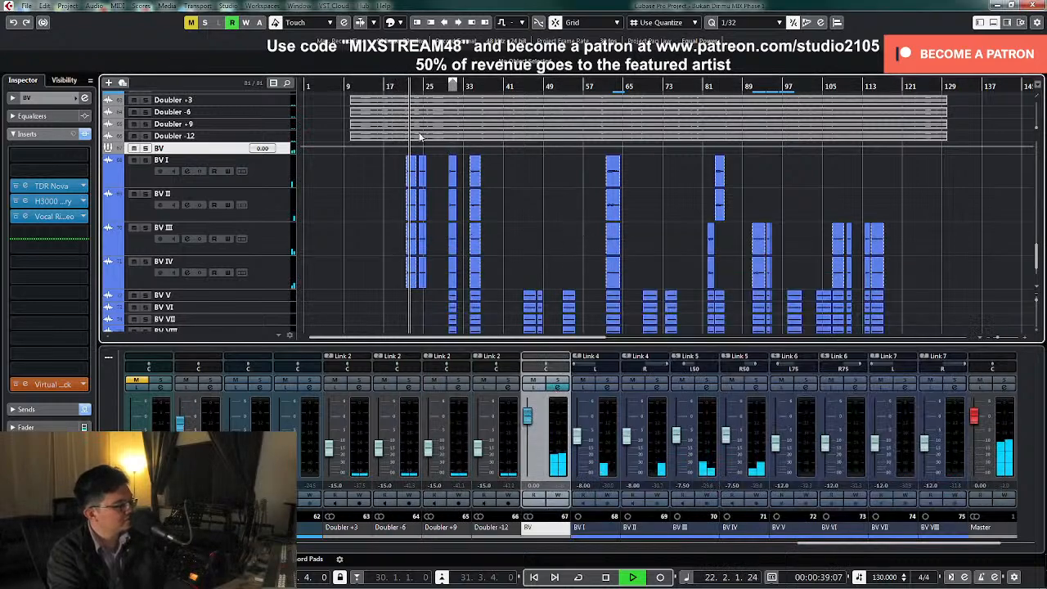
# Enlarge the BV group track and lower the group's volume to -6 dB during playback from around bar 21
pyautogui.moveTo(394, 90); pyautogui.dragTo(388, 87)
pyautogui.moveTo(284, 155); pyautogui.dragTo(282, 232)
pyautogui.scroll(-2, 470, 245)
pyautogui.press('space')
pyautogui.moveTo(527, 423); pyautogui.dragTo(528, 442)
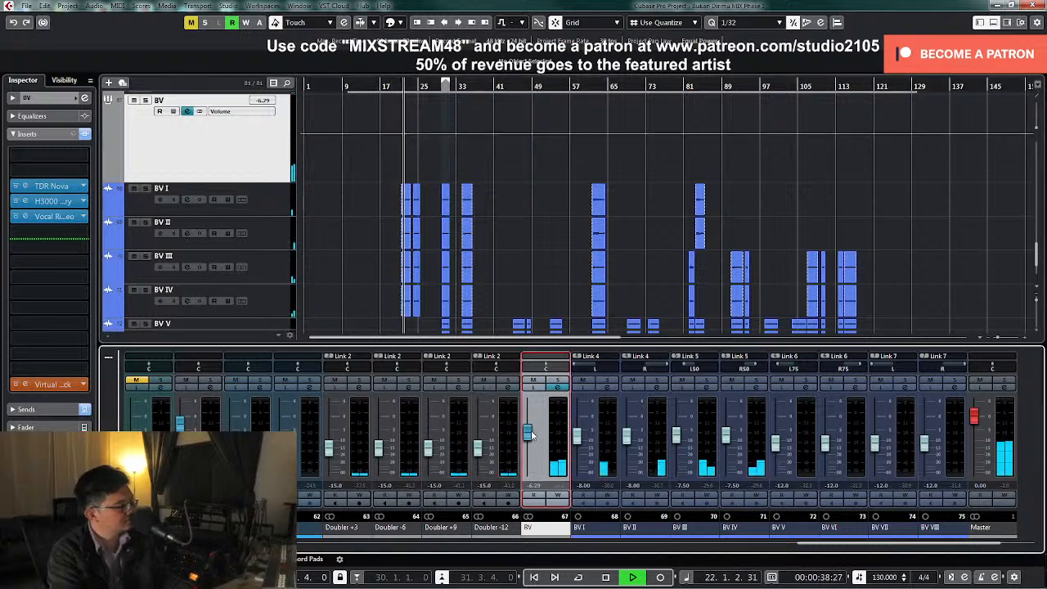
pyautogui.scroll(1, 531, 435)
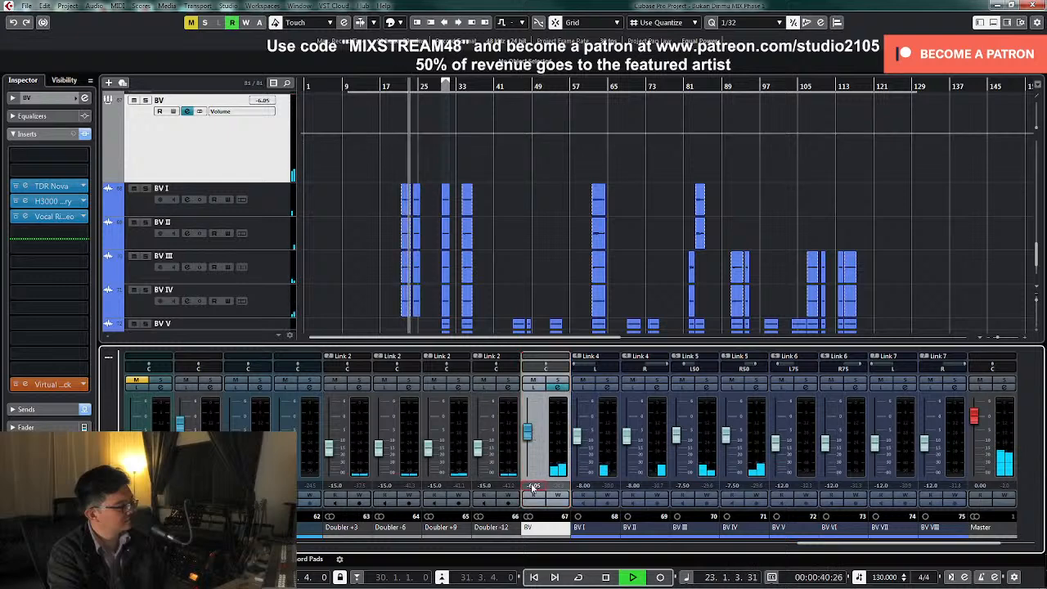
pyautogui.write('-6')
pyautogui.press('Return')
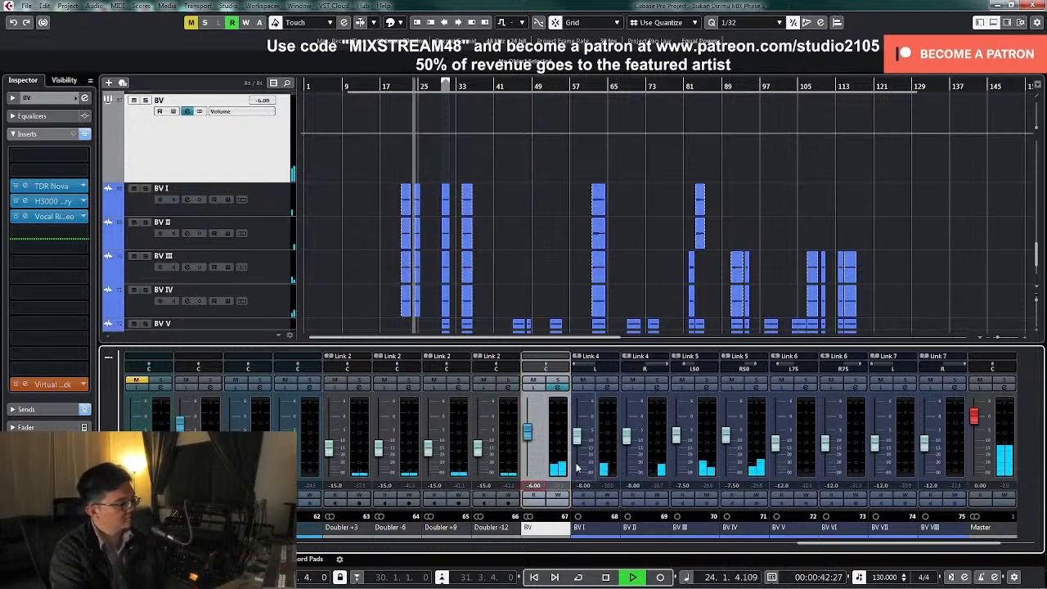
# Replay from about bar 20 with automation writing enabled and ride the BV group's volume up to about -4.4 dB, then stop writing
pyautogui.click(558, 497)
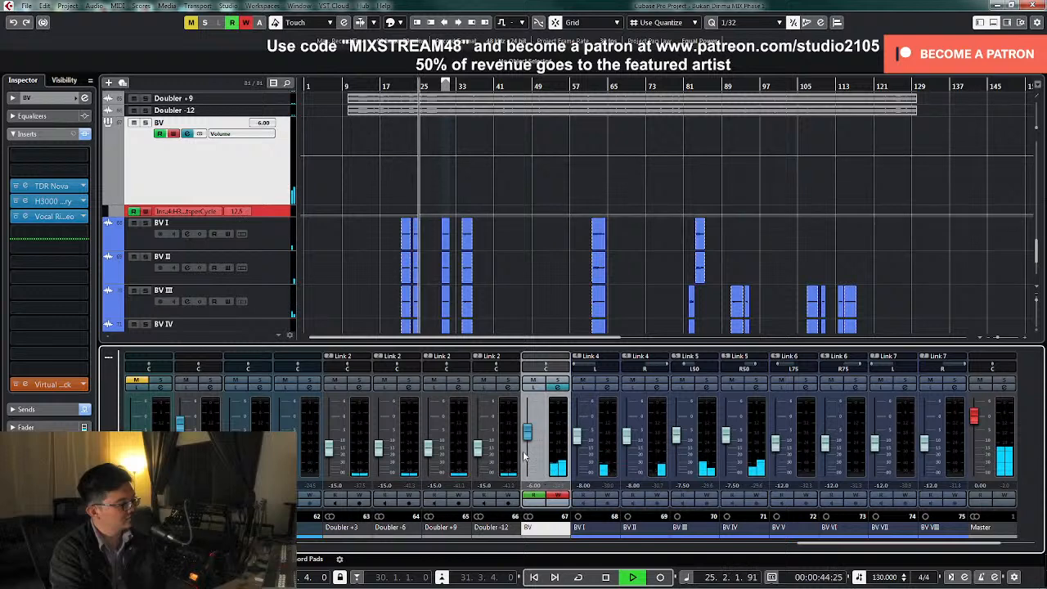
pyautogui.click(391, 86)
pyautogui.moveTo(280, 204); pyautogui.dragTo(282, 243)
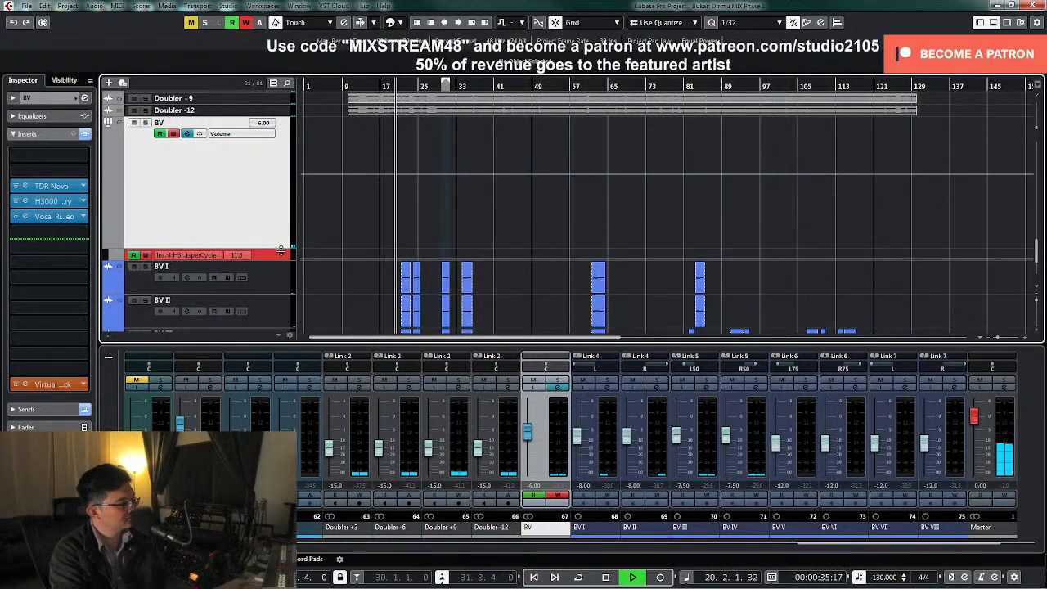
pyautogui.moveTo(528, 440); pyautogui.dragTo(528, 434)
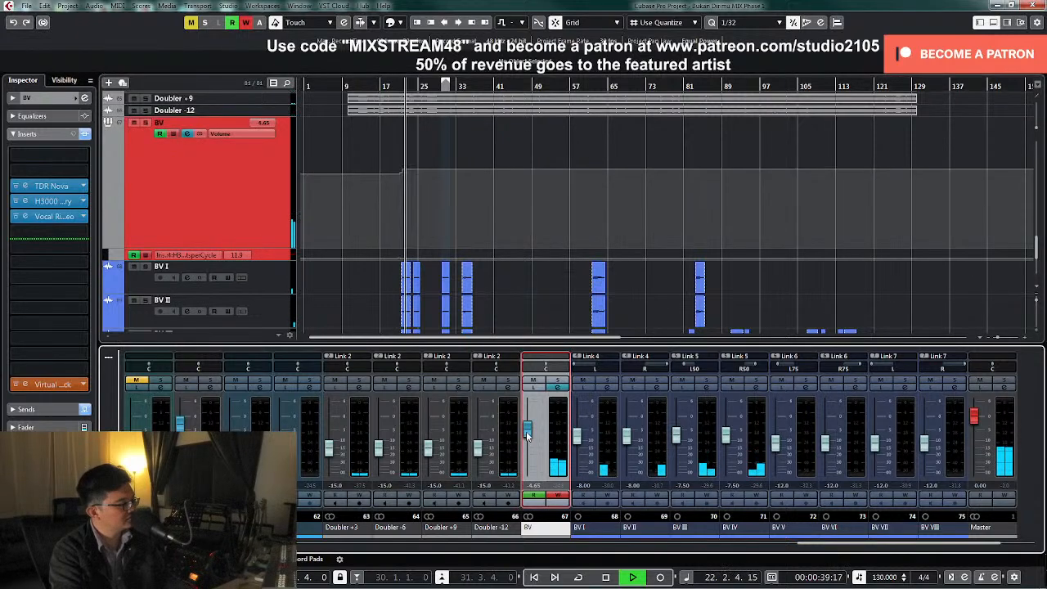
pyautogui.moveTo(528, 434); pyautogui.dragTo(528, 434)
pyautogui.click(558, 494)
# Delete the surplus BV volume automation points around bars 21 to 24 and set the remaining point to -4 dB
pyautogui.press('h')
pyautogui.press('h')
pyautogui.press('h')
pyautogui.press('h')
pyautogui.press('h')
pyautogui.press('h')
pyautogui.press('h')
pyautogui.press('h')
pyautogui.press('h')
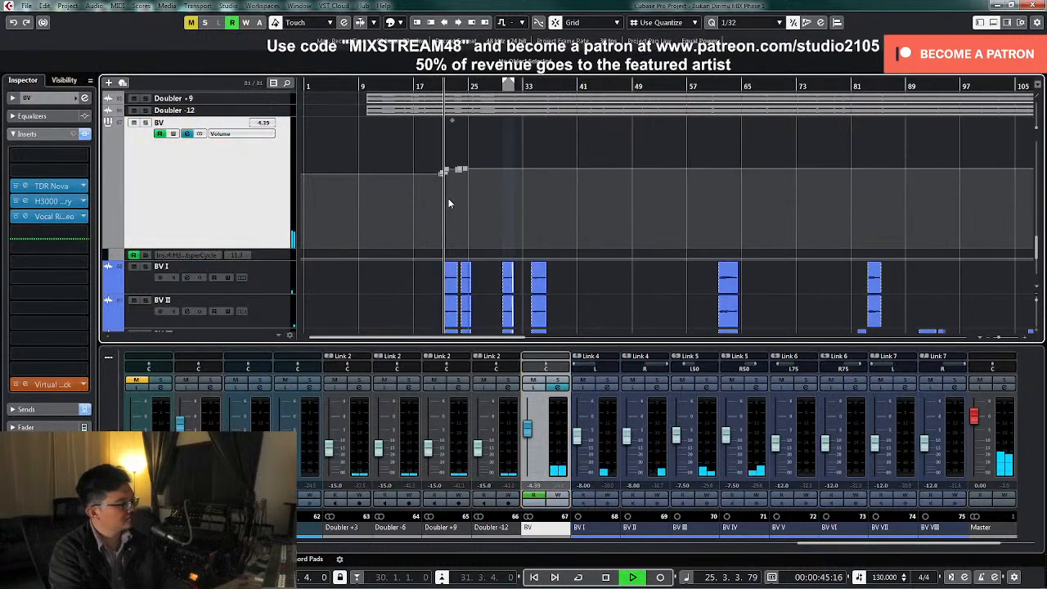
pyautogui.moveTo(492, 152); pyautogui.dragTo(628, 194)
pyautogui.press('Delete')
pyautogui.click(638, 168)
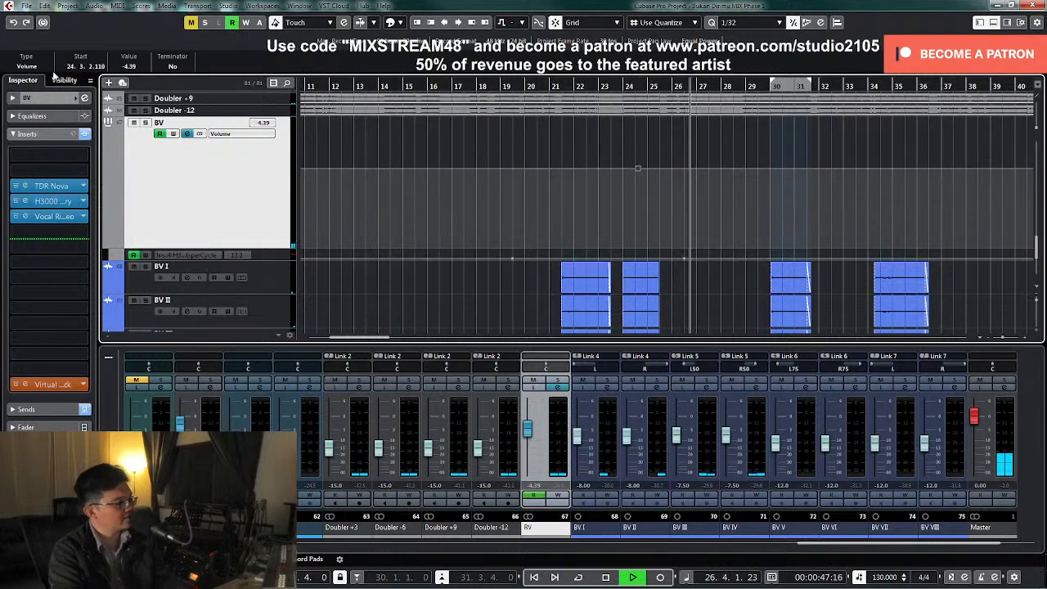
pyautogui.click(129, 67)
pyautogui.write('-4')
pyautogui.press('Return')
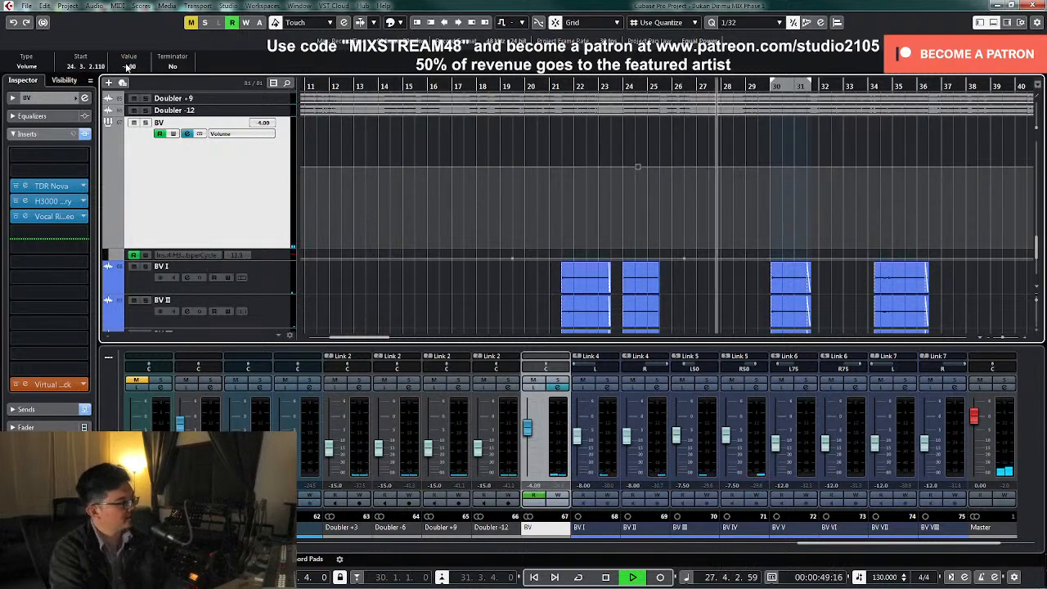
# Write a BV volume automation jump up to 0 dB just after bar 29, before the next backing vocal phrase
pyautogui.click(558, 496)
pyautogui.click(558, 497)
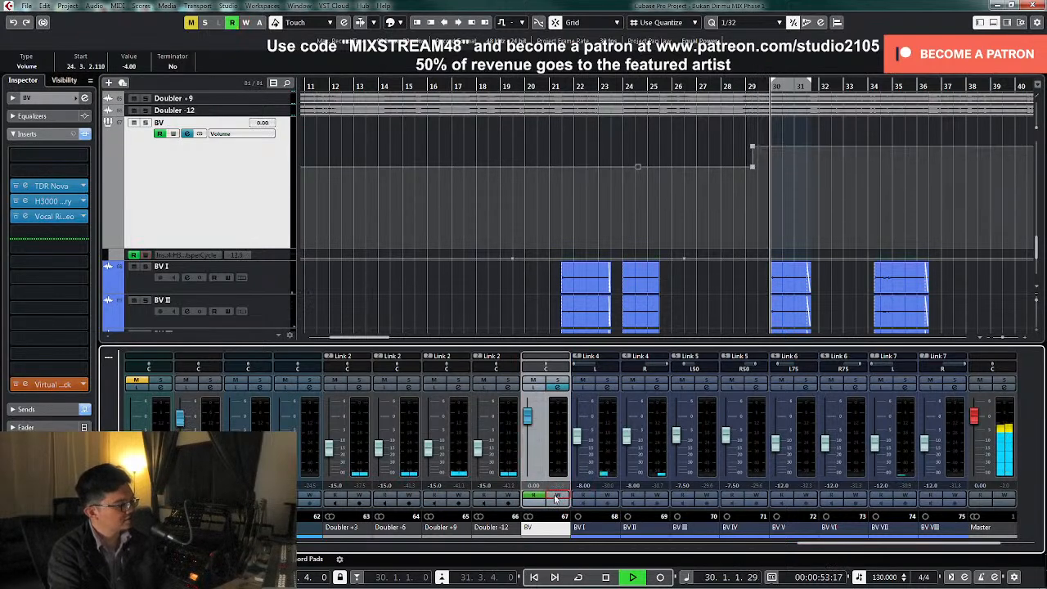
pyautogui.click(715, 200)
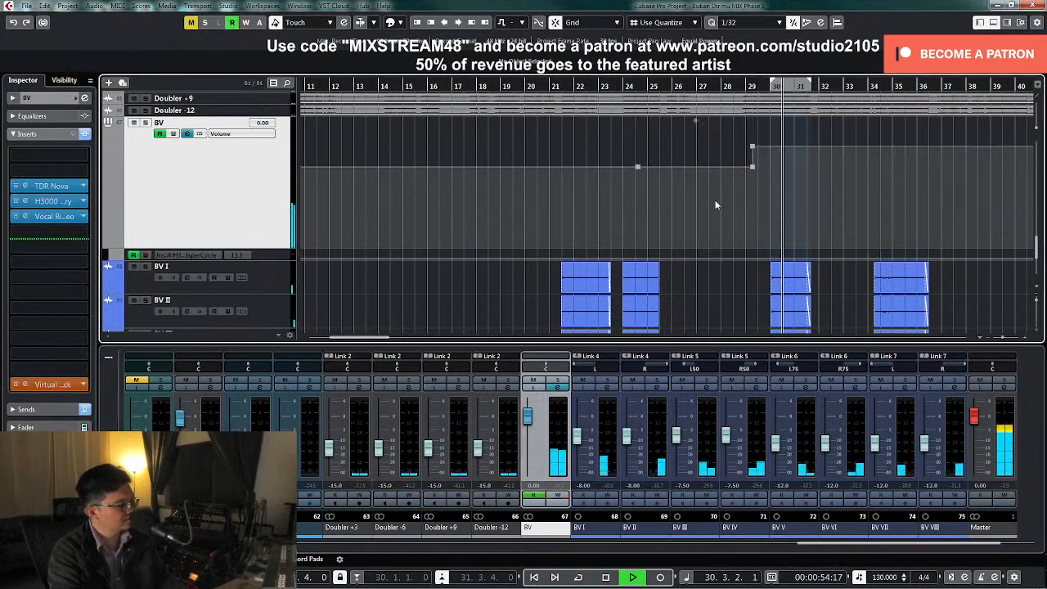
# Reduce the Wet/Dry of the BV group's H3000 Factory insert to 30% during playback and close its windows
pyautogui.click(559, 388)
pyautogui.press('space')
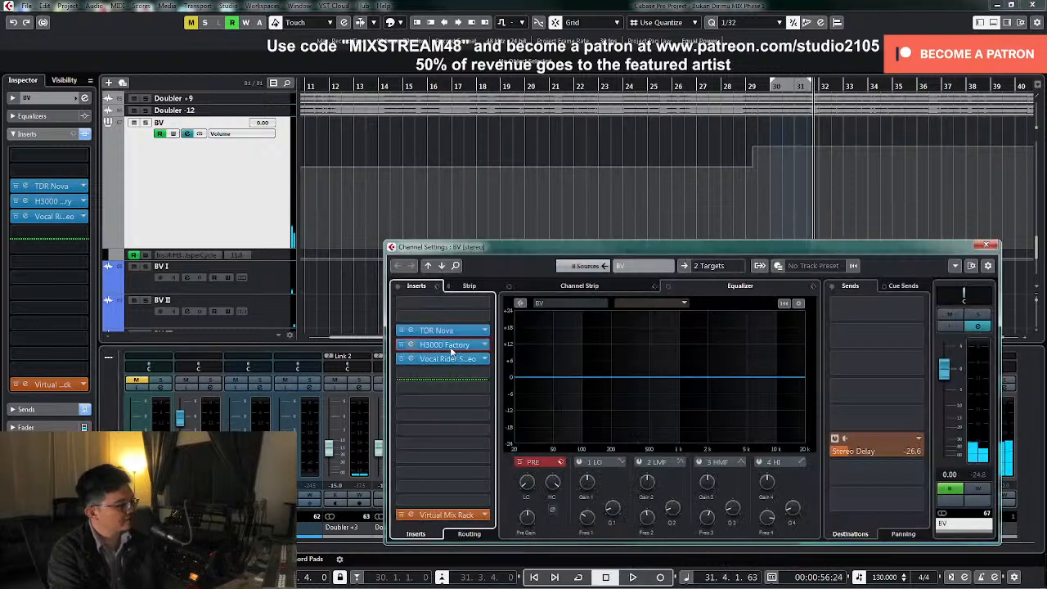
pyautogui.click(448, 345)
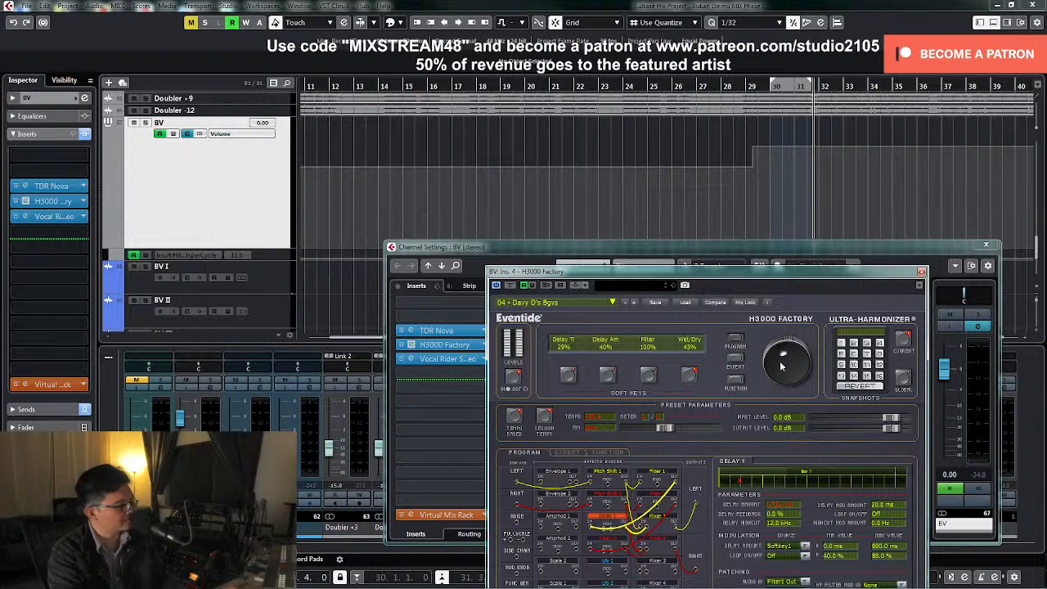
pyautogui.click(721, 95)
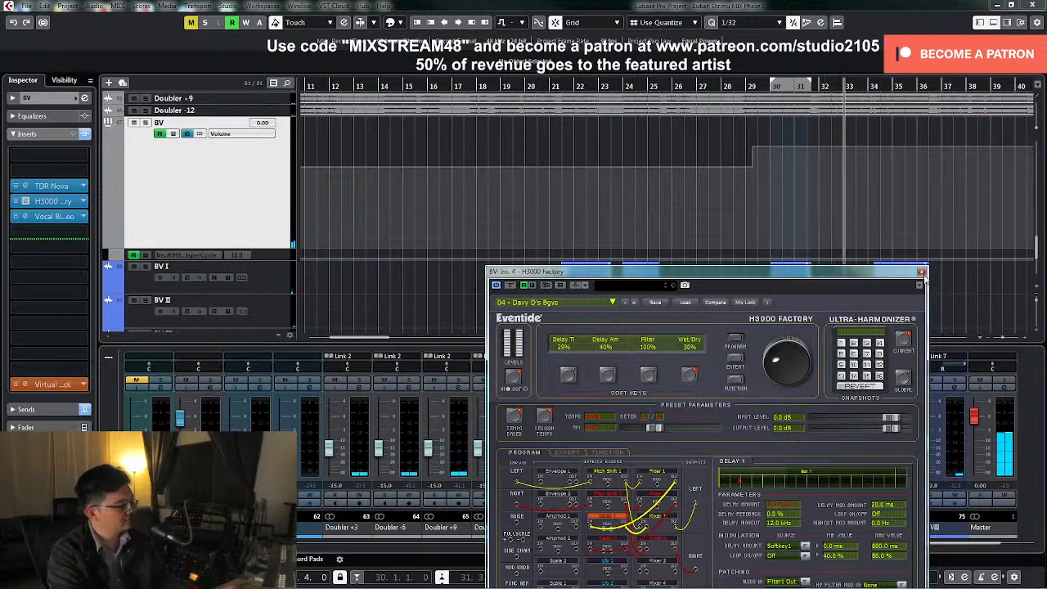
pyautogui.click(922, 273)
# Replay from about bar 32 and write BV volume automation down to about -1.24 dB around bars 33 to 34
pyautogui.press('g')
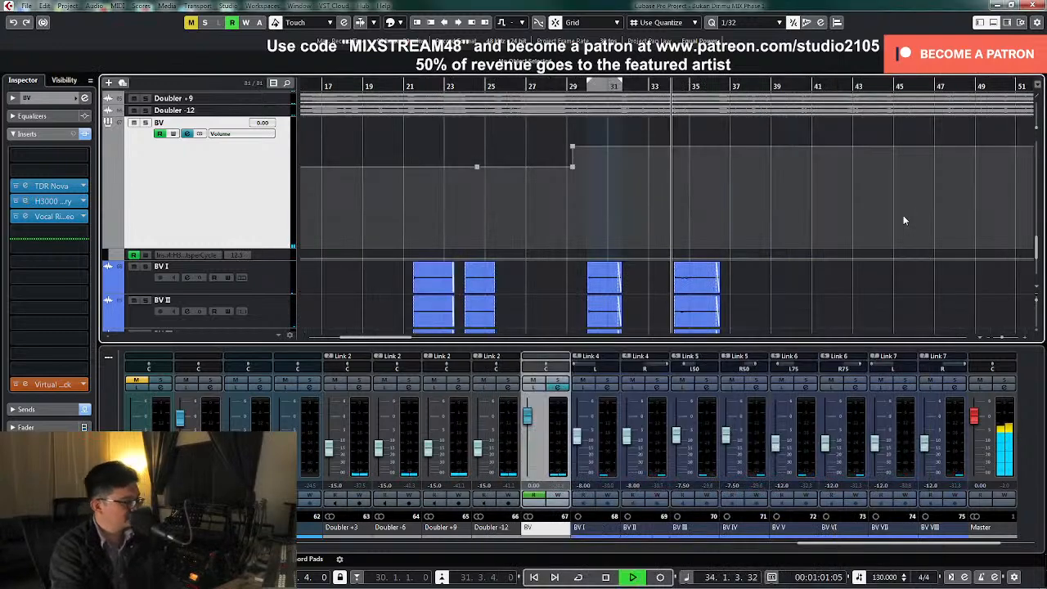
pyautogui.press('g')
pyautogui.press('g')
pyautogui.press('g')
pyautogui.press('z')
pyautogui.press('z')
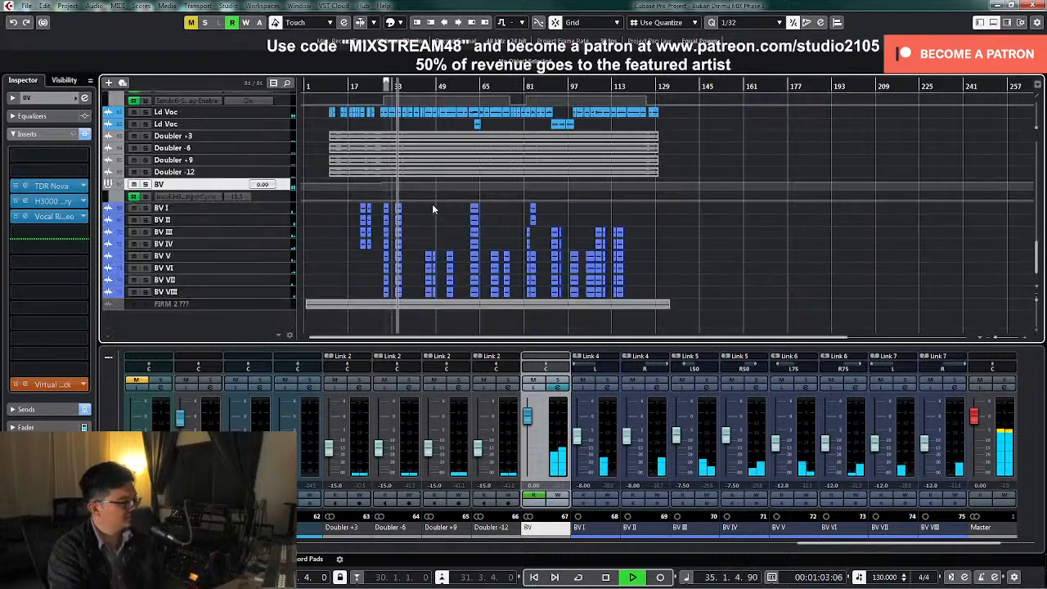
pyautogui.click(390, 86)
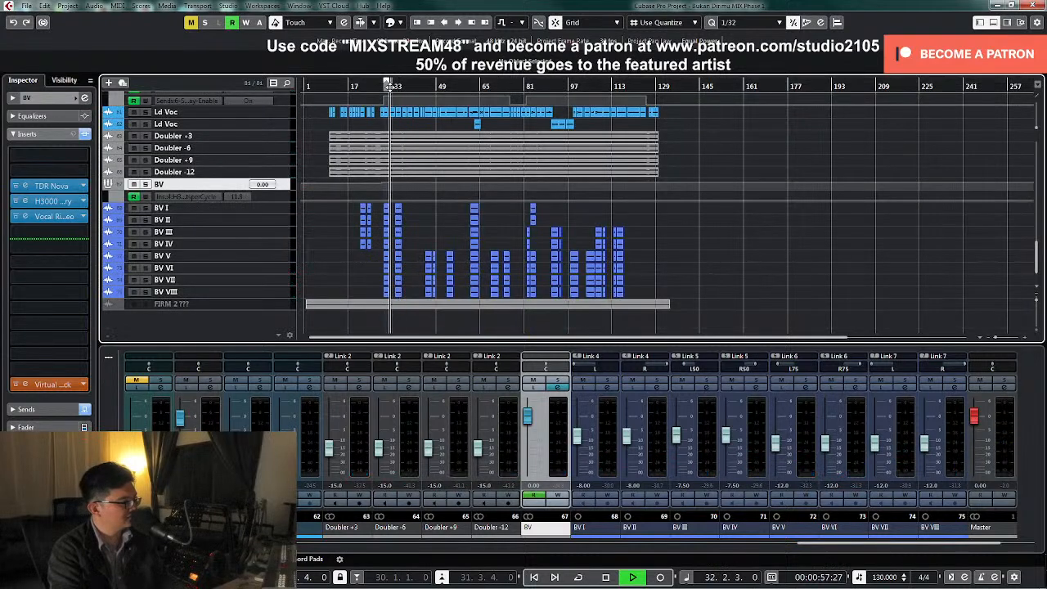
pyautogui.click(557, 495)
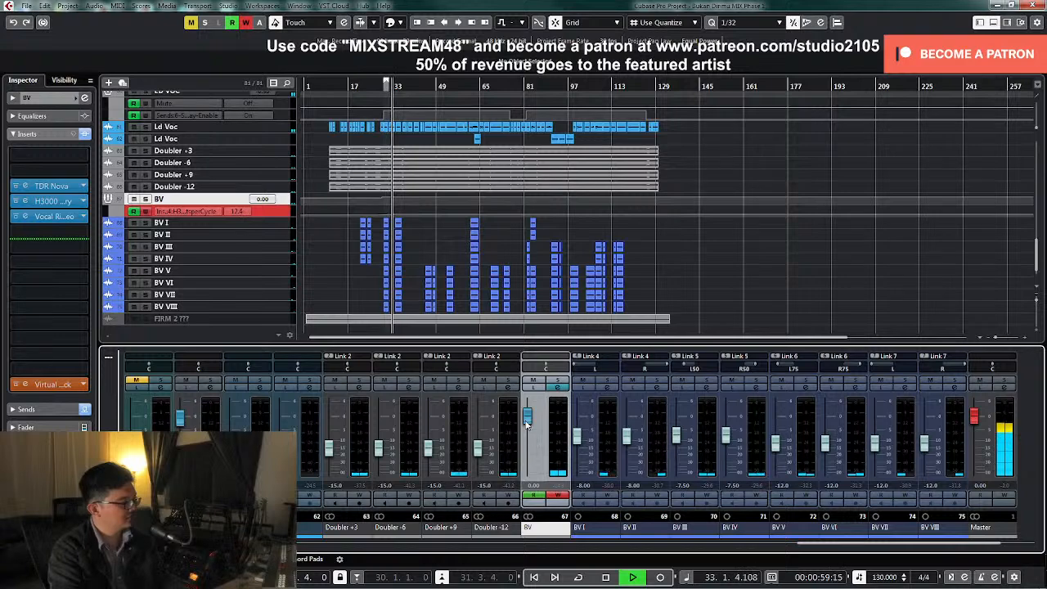
pyautogui.moveTo(527, 423); pyautogui.dragTo(527, 427)
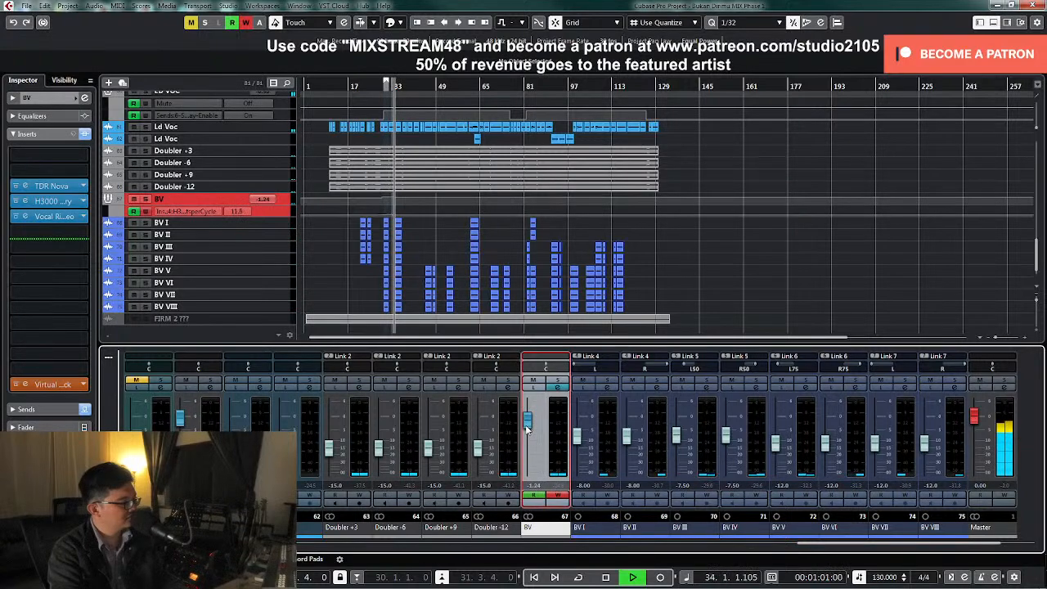
pyautogui.click(558, 495)
# Remove the surplus BV volume point between bars 33 and 34, set the point at bar 34 to -1.5 dB and play it briefly
pyautogui.click(288, 206)
pyautogui.press('z')
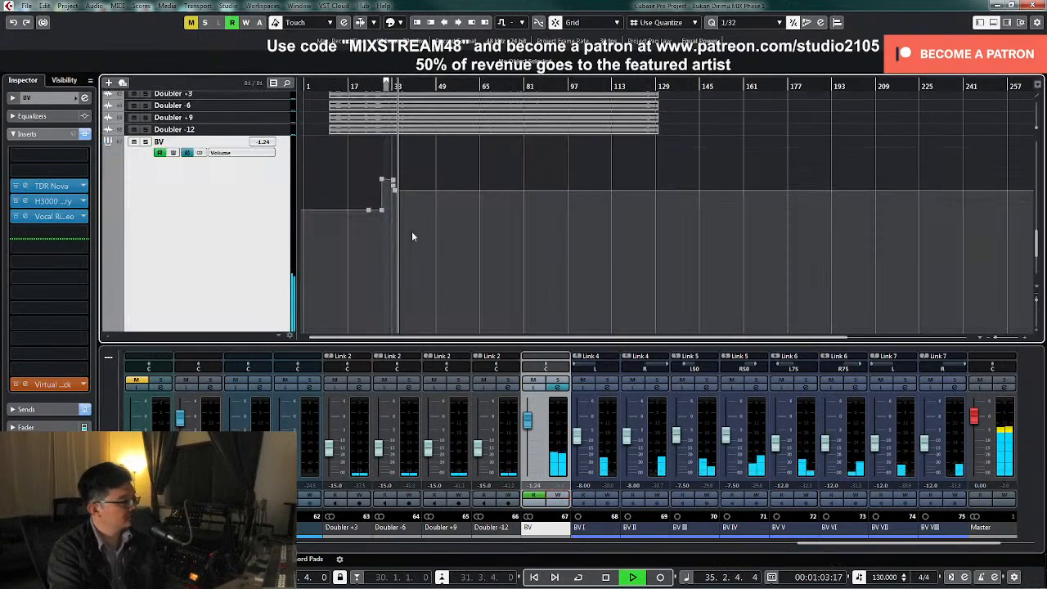
pyautogui.press('h')
pyautogui.press('h')
pyautogui.press('h')
pyautogui.press('h')
pyautogui.press('h')
pyautogui.press('h')
pyautogui.press('h')
pyautogui.press('h')
pyautogui.press('space')
pyautogui.moveTo(579, 215); pyautogui.dragTo(587, 184)
pyautogui.press('Delete')
pyautogui.moveTo(600, 169); pyautogui.dragTo(619, 219)
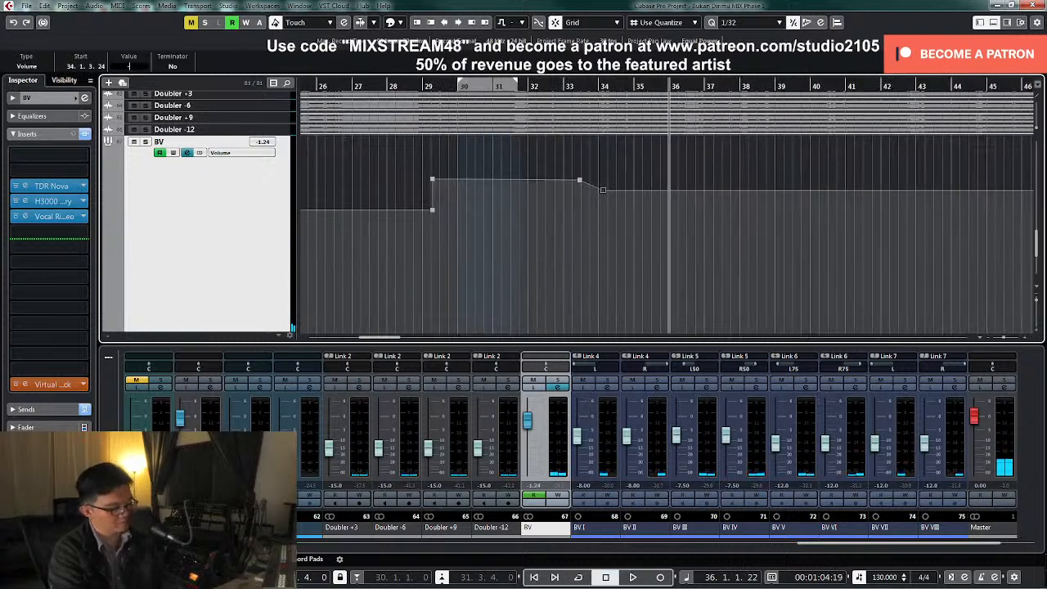
pyautogui.press('Return')
pyautogui.press('space')
pyautogui.click(759, 238)
pyautogui.press('space')
pyautogui.hotkey('shift', 'f')
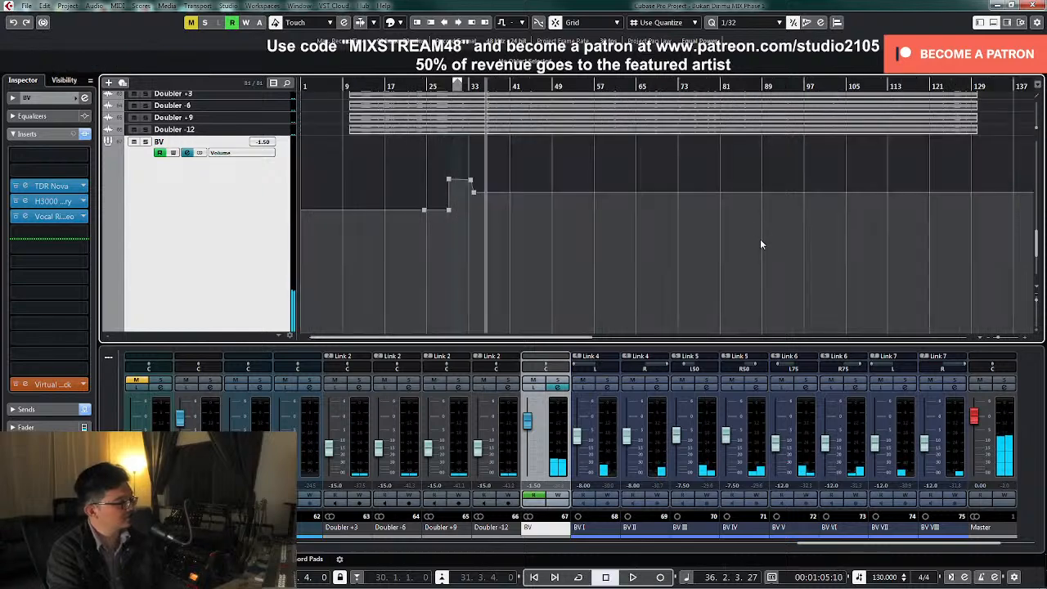
# Shrink the BV track back to an overview height and move the playhead to about bar 61, where the strings enter
pyautogui.press('z')
pyautogui.press('z')
pyautogui.press('z')
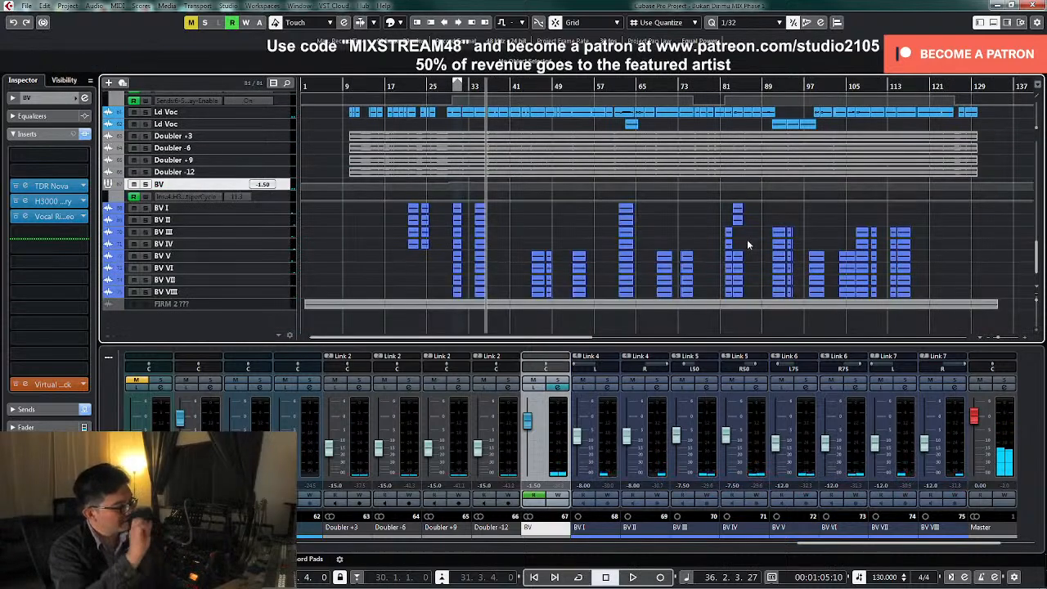
pyautogui.scroll(5, 654, 189)
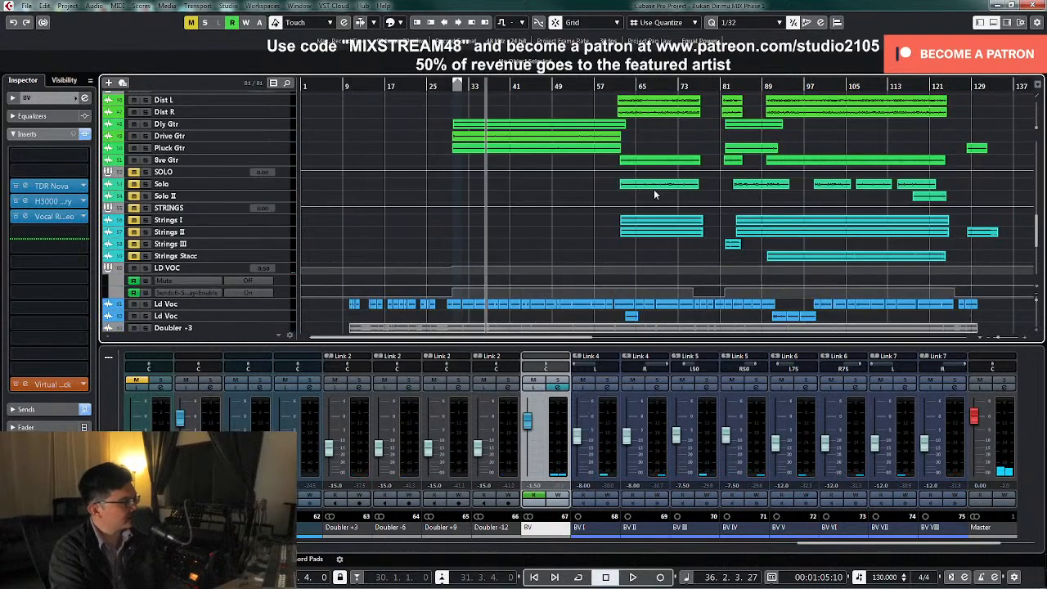
pyautogui.click(615, 88)
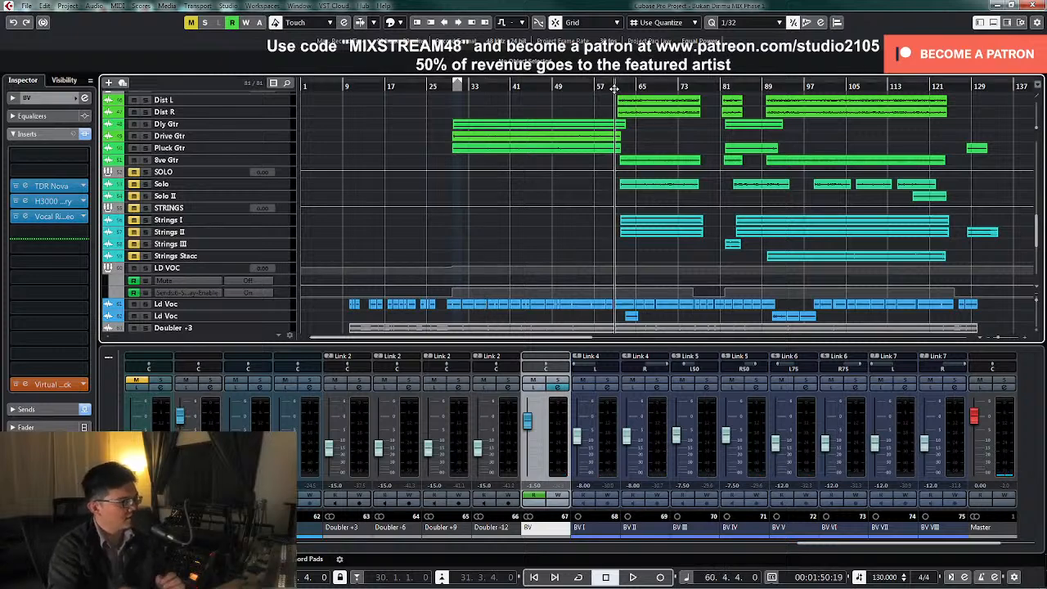
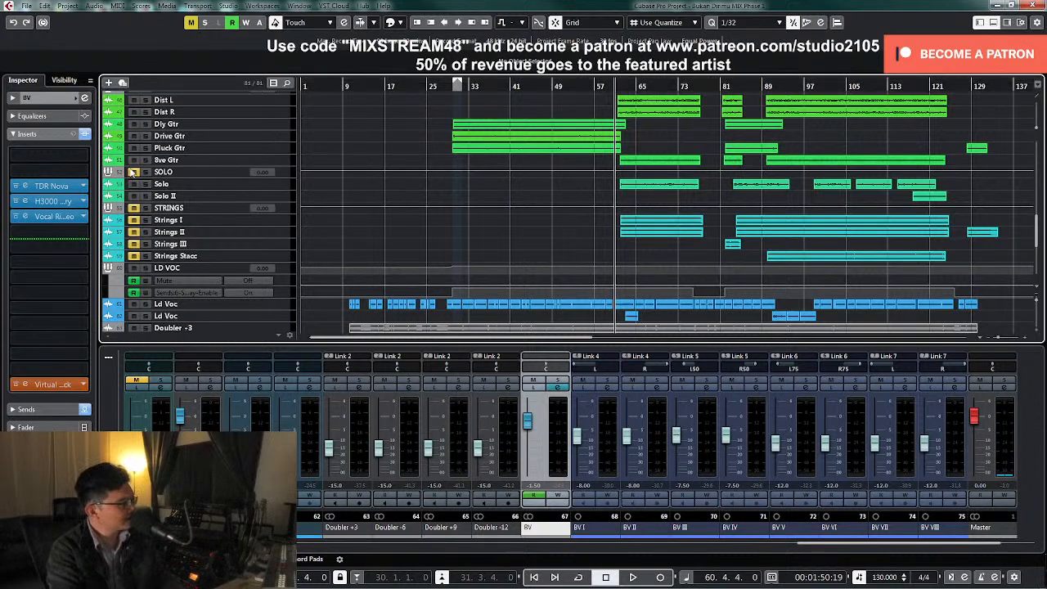
# Enlarge the Solo and Solo II tracks in the arrangement and bring their mixer channels into view
pyautogui.click(288, 199)
pyautogui.moveTo(288, 200); pyautogui.dragTo(289, 256)
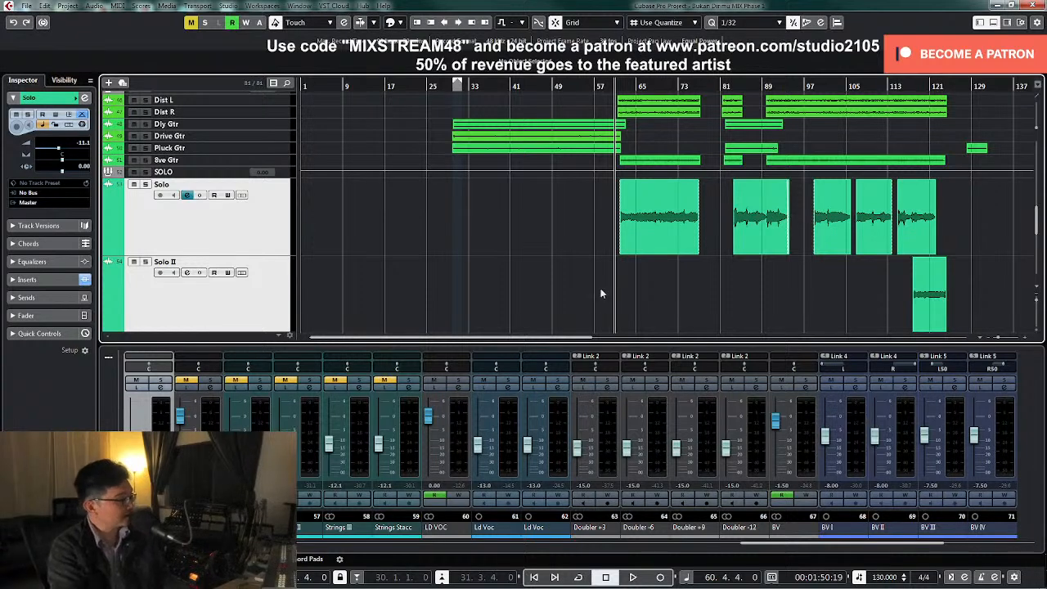
pyautogui.scroll(-2, 270, 260)
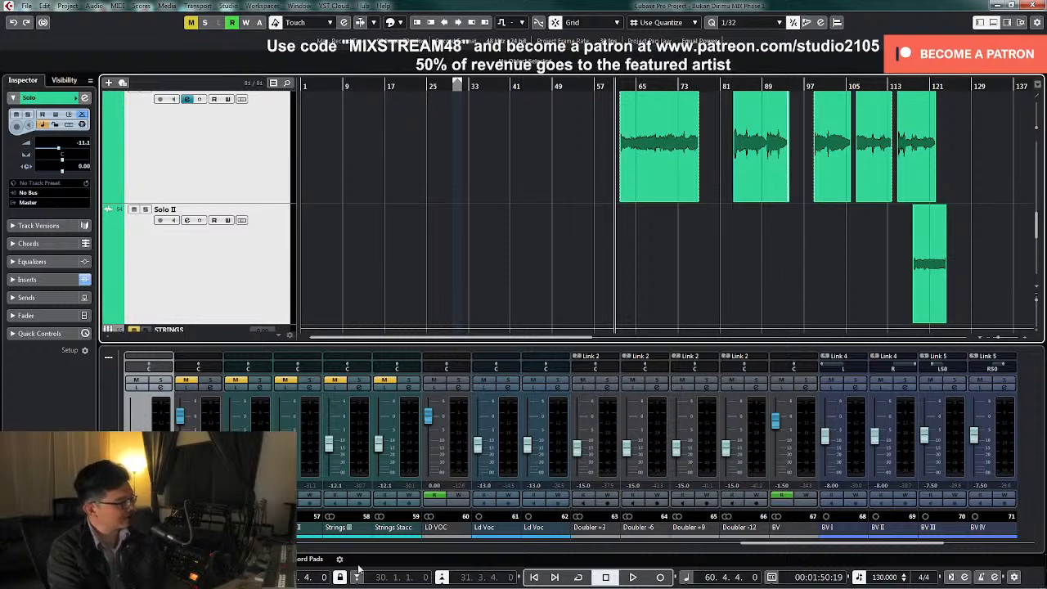
pyautogui.click(381, 544)
pyautogui.moveTo(564, 548); pyautogui.dragTo(653, 550)
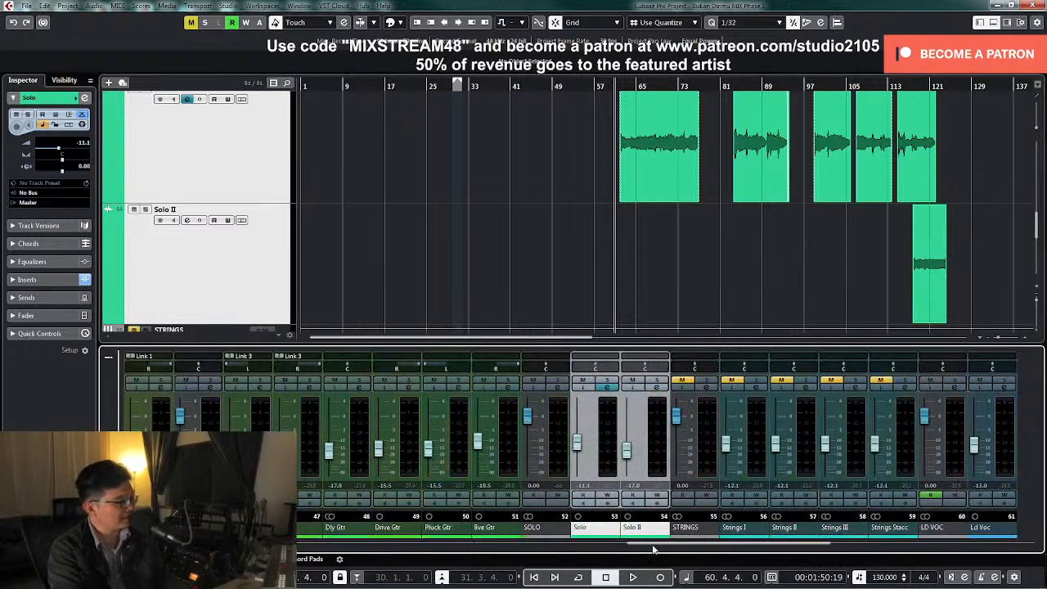
# Solo the Solo channel and route its output to the SOLO group
pyautogui.click(606, 382)
pyautogui.click(609, 390)
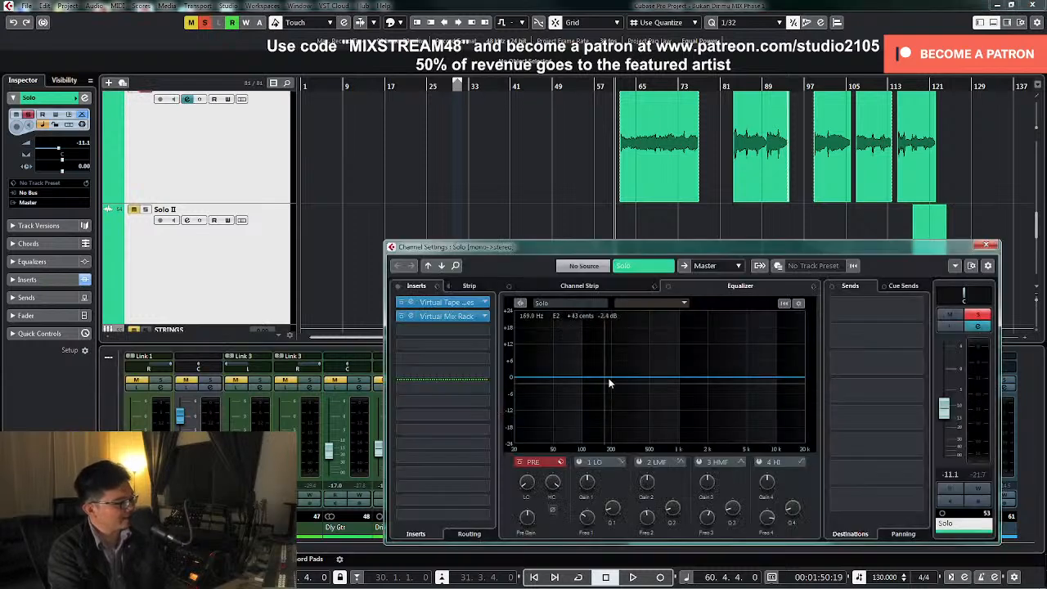
pyautogui.click(736, 269)
pyautogui.scroll(-3, 749, 475)
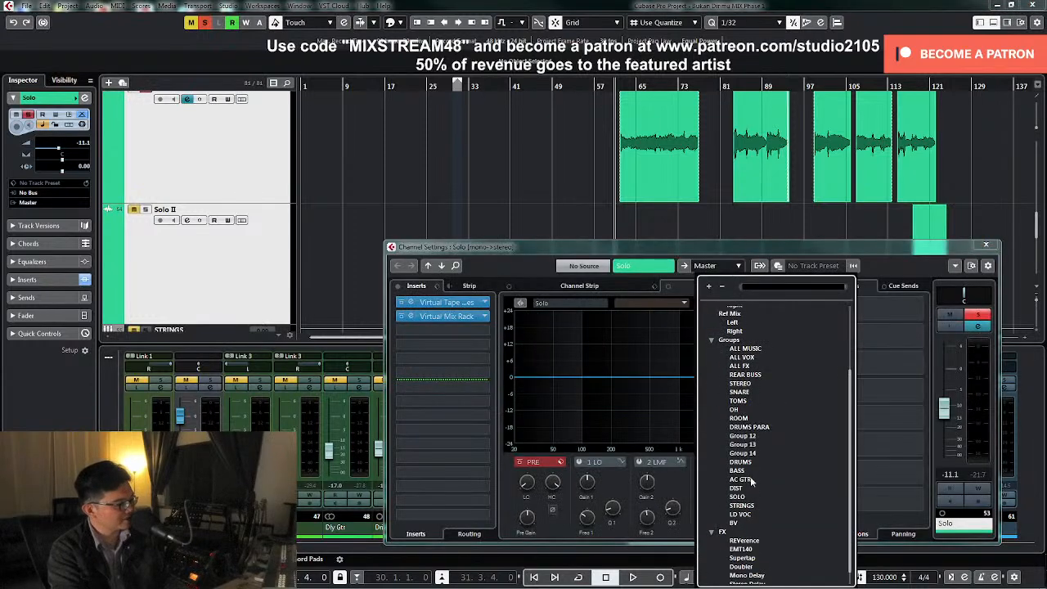
pyautogui.click(743, 496)
pyautogui.click(986, 245)
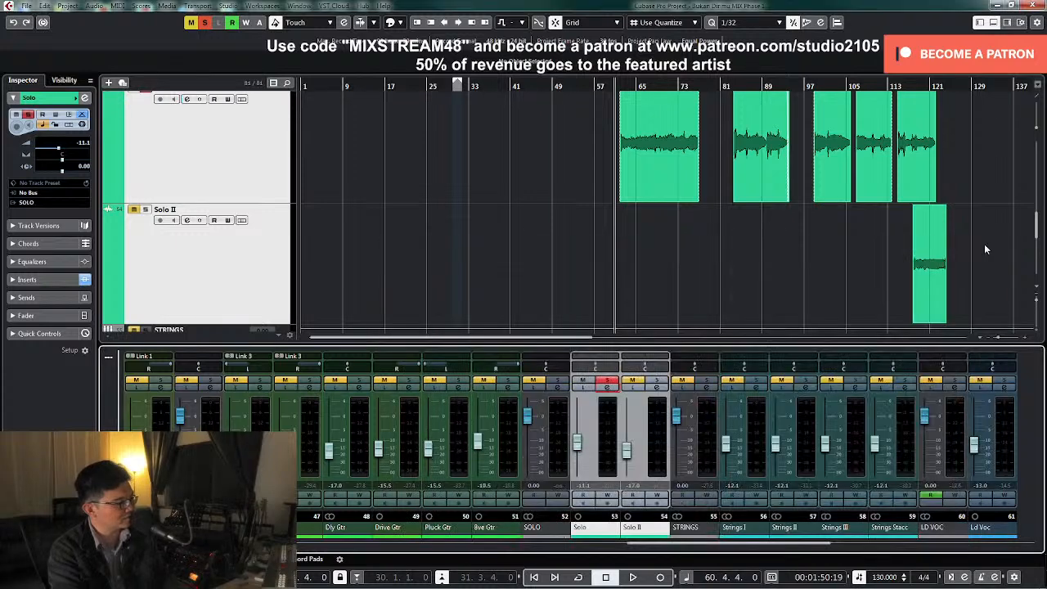
# Set the locators around the first Solo event, bars 61 to 77, and turn on cycle playback
pyautogui.click(606, 382)
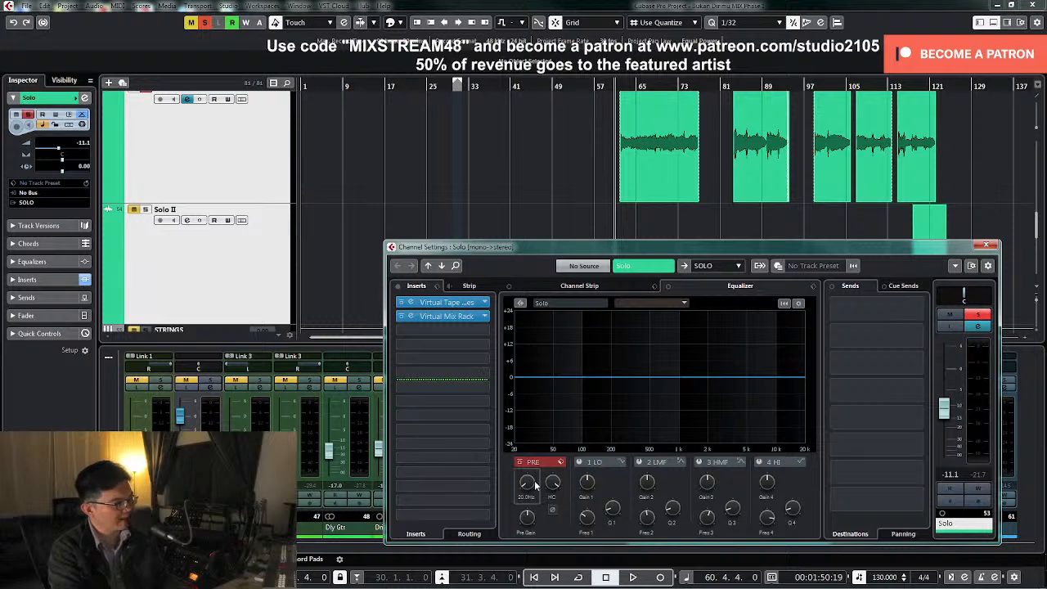
pyautogui.click(661, 187)
pyautogui.press('p')
pyautogui.press('KP_Divide')
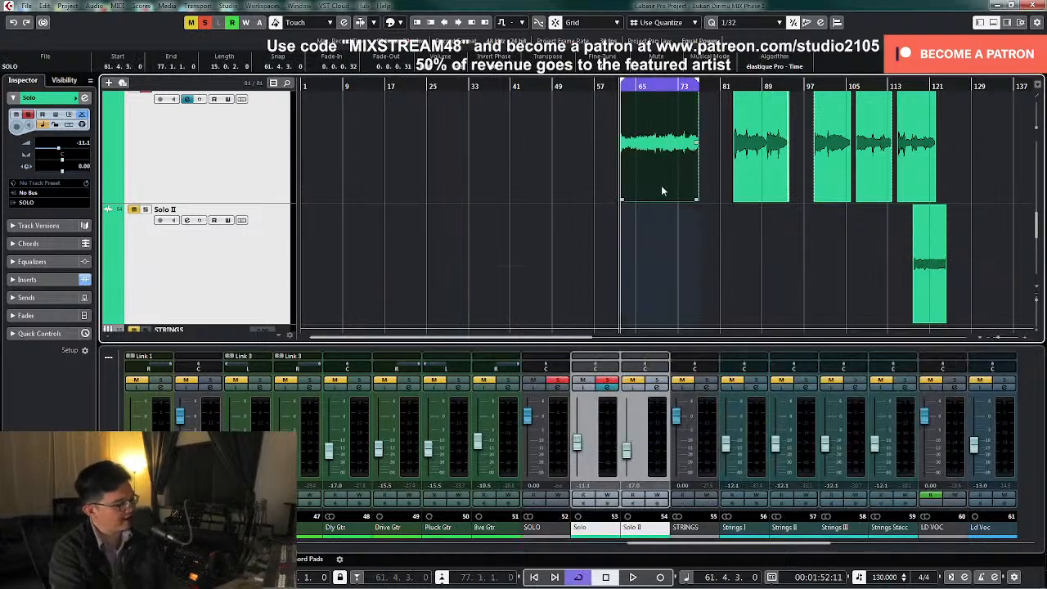
# Filter the Solo channel during playback with a low cut at about 280 Hz and a high cut at 8323 Hz
pyautogui.click(612, 390)
pyautogui.press('space')
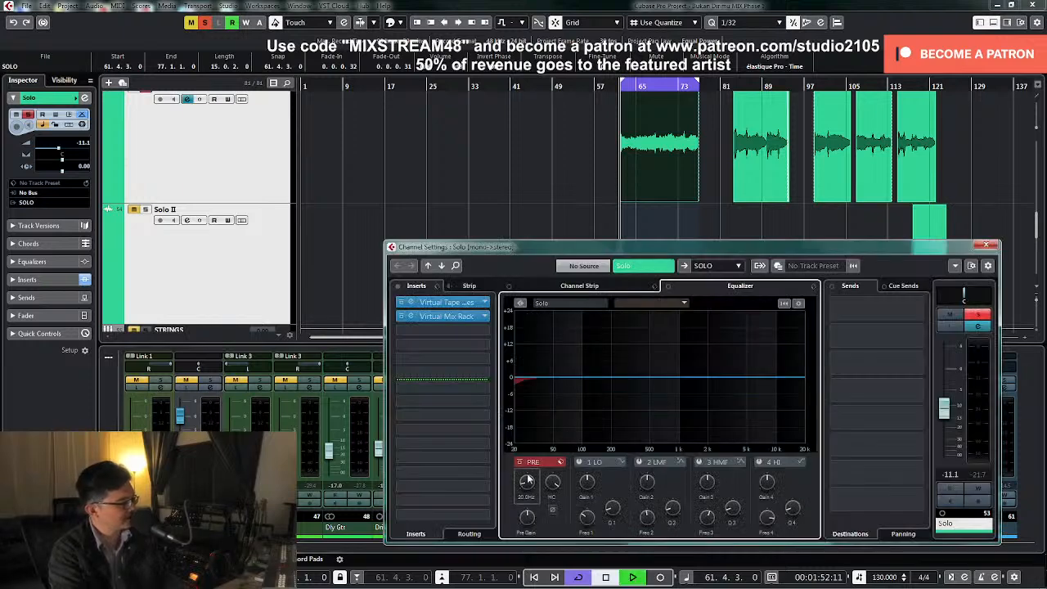
pyautogui.moveTo(527, 482); pyautogui.dragTo(539, 455)
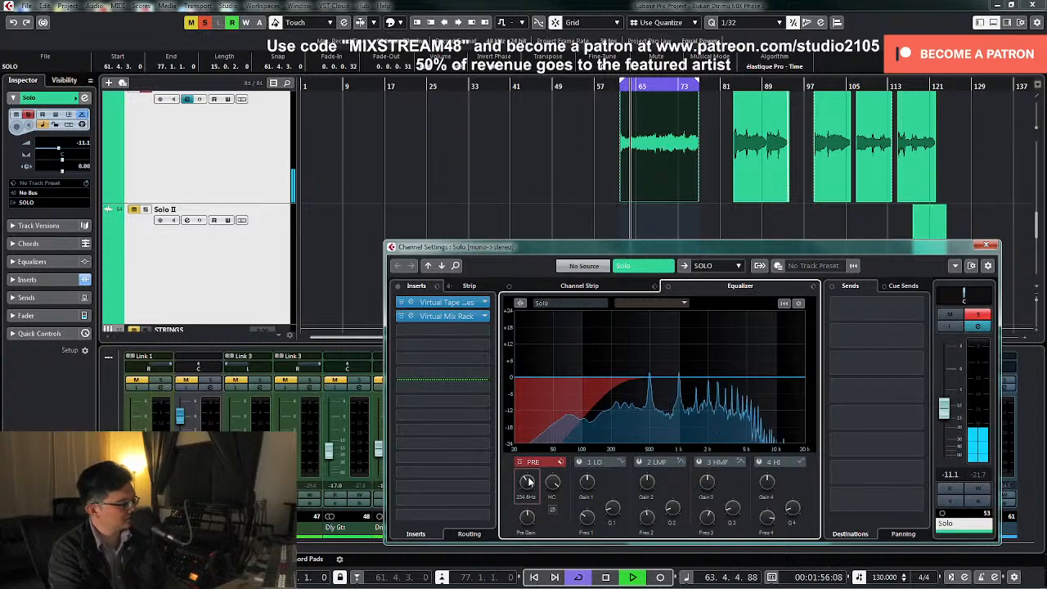
pyautogui.moveTo(528, 482); pyautogui.dragTo(531, 482)
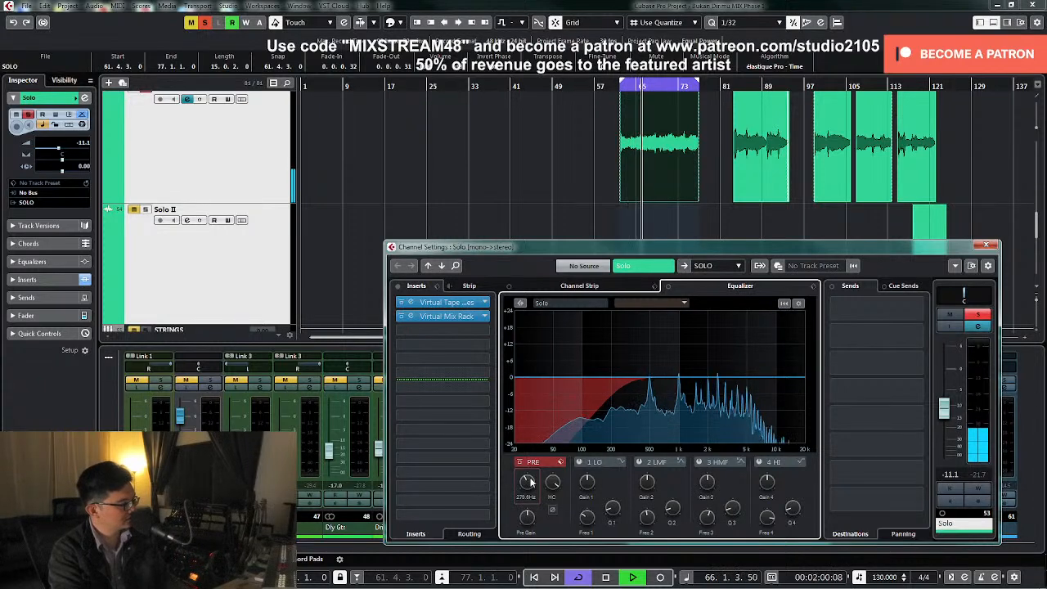
pyautogui.moveTo(552, 482); pyautogui.dragTo(548, 509)
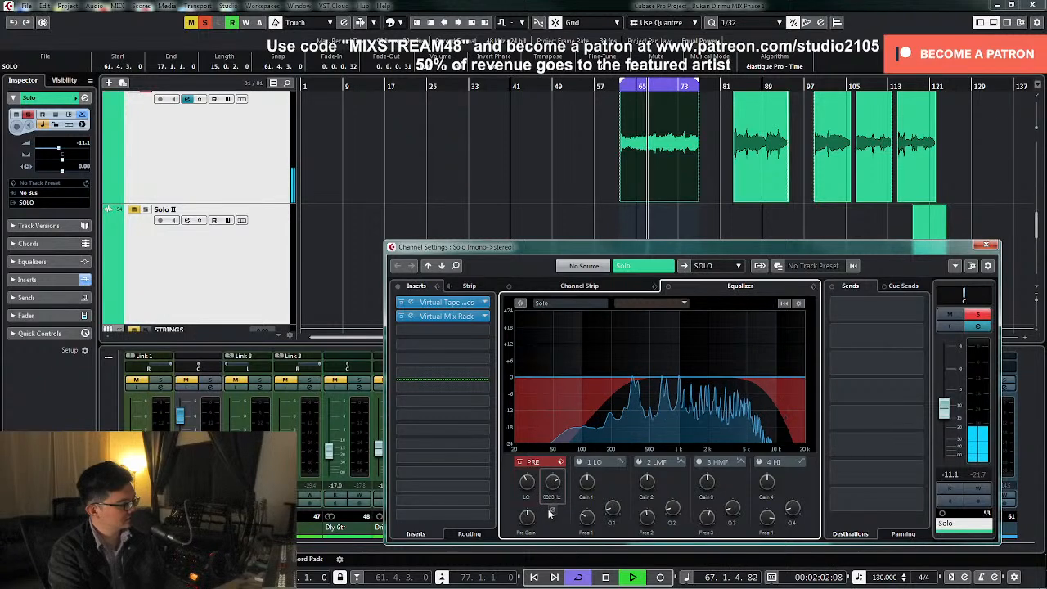
pyautogui.press('space')
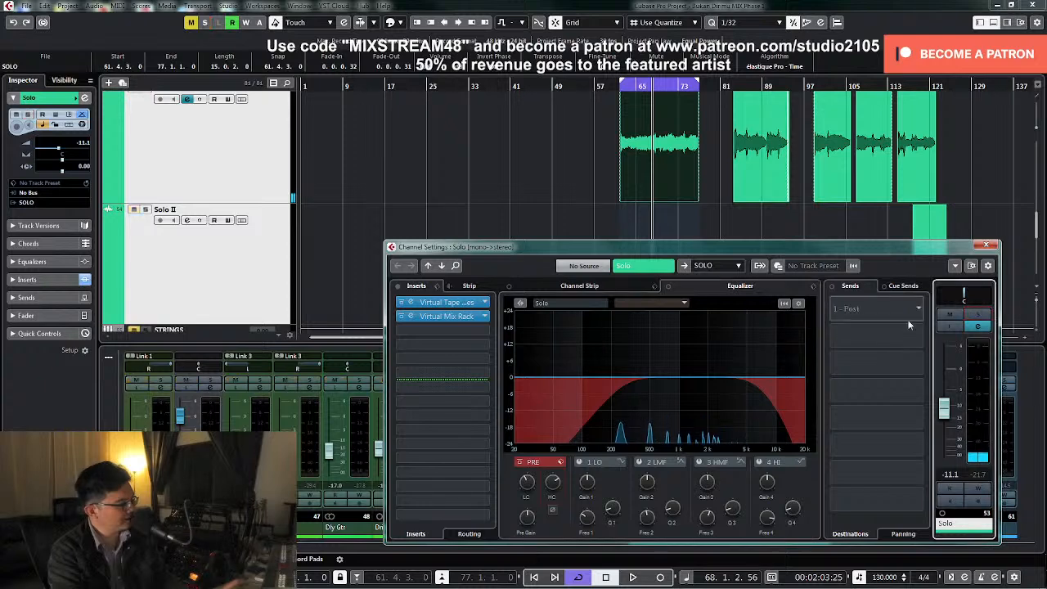
# Add MV2 Mono as the Solo channel's third insert, with Low Level 6.5 and Output about -4.0, and play it
pyautogui.click(485, 331)
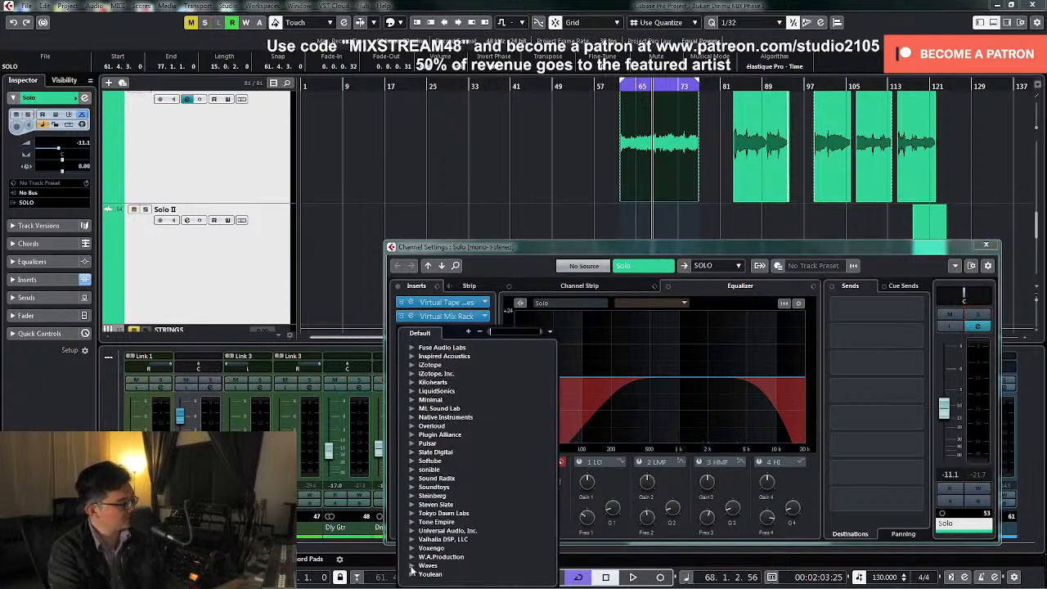
pyautogui.click(411, 566)
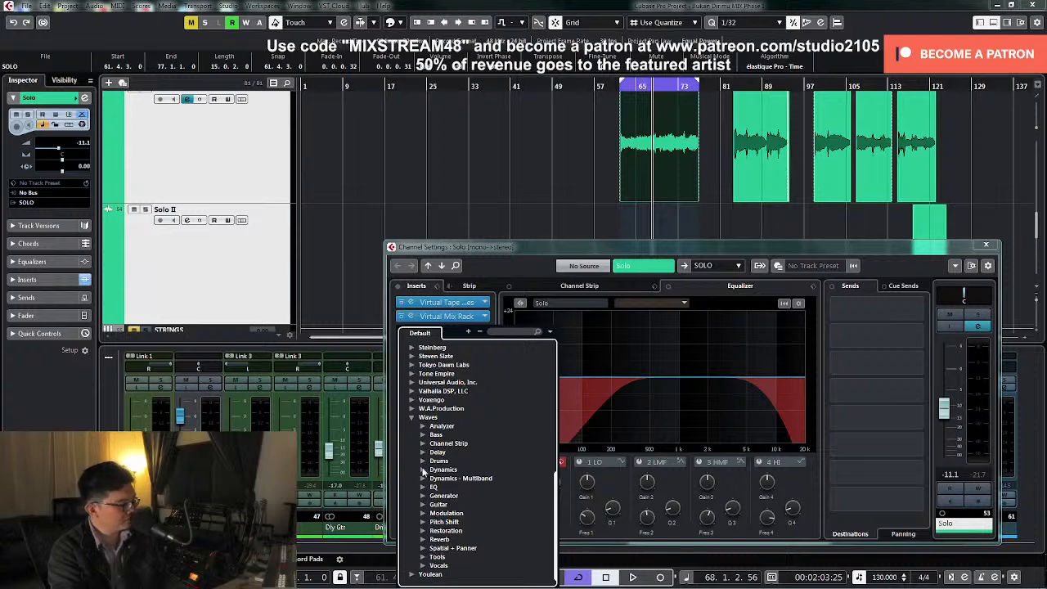
pyautogui.click(423, 470)
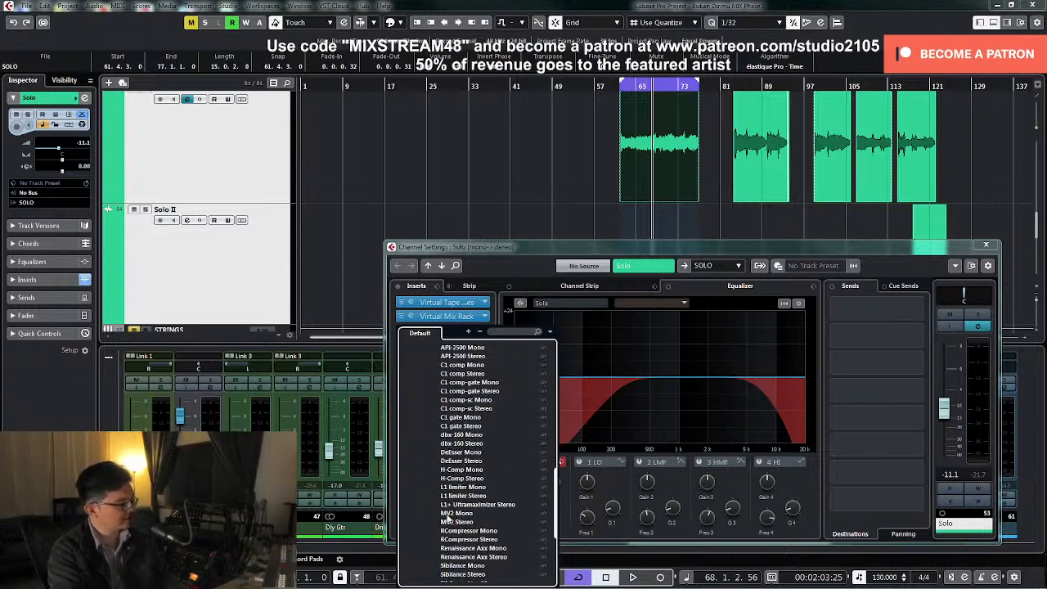
pyautogui.click(449, 513)
pyautogui.moveTo(452, 351); pyautogui.dragTo(452, 323)
pyautogui.moveTo(589, 259); pyautogui.dragTo(589, 277)
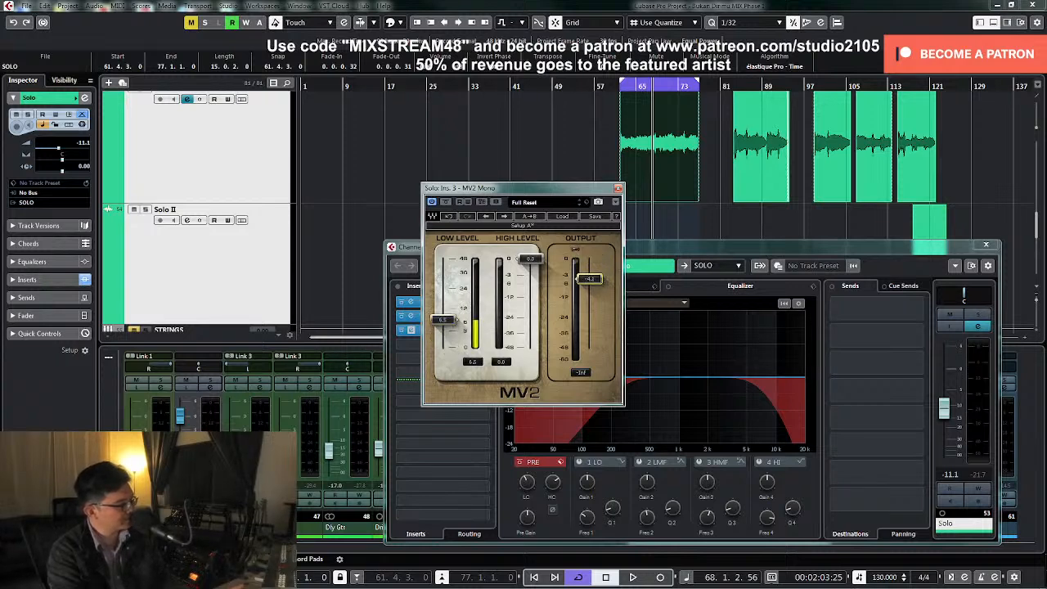
pyautogui.press('space')
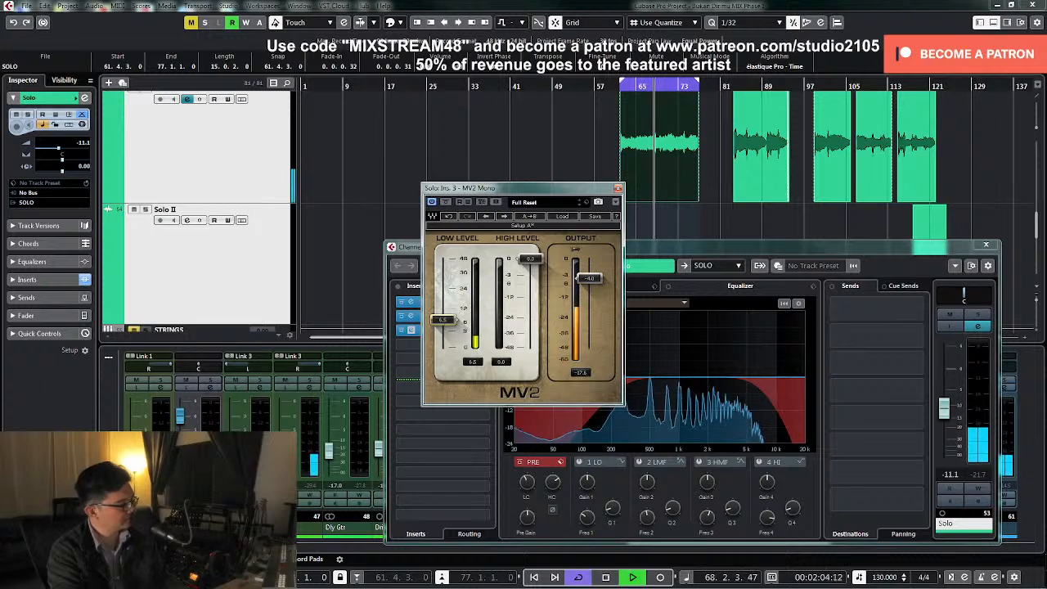
# Solo the Solo channel, replay from bar 61, set MV2's Low Level to 13.0 and Output to -5.0, and close it
pyautogui.click(977, 315)
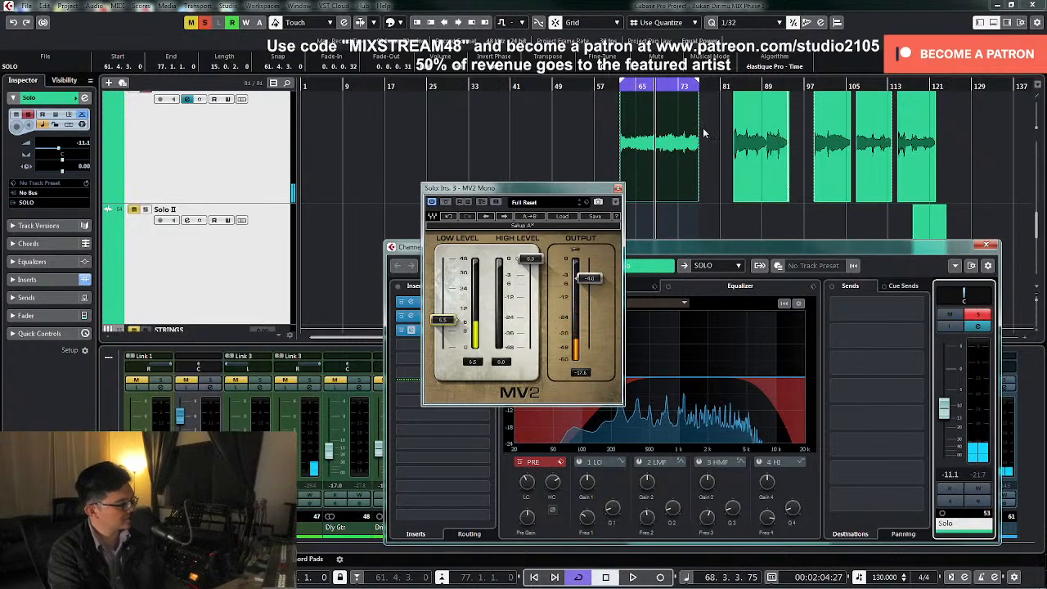
pyautogui.doubleClick(620, 88)
pyautogui.moveTo(446, 319)
pyautogui.mouseDown()
pyautogui.moveTo(456, 308)
pyautogui.moveTo(446, 306)
pyautogui.mouseUp()
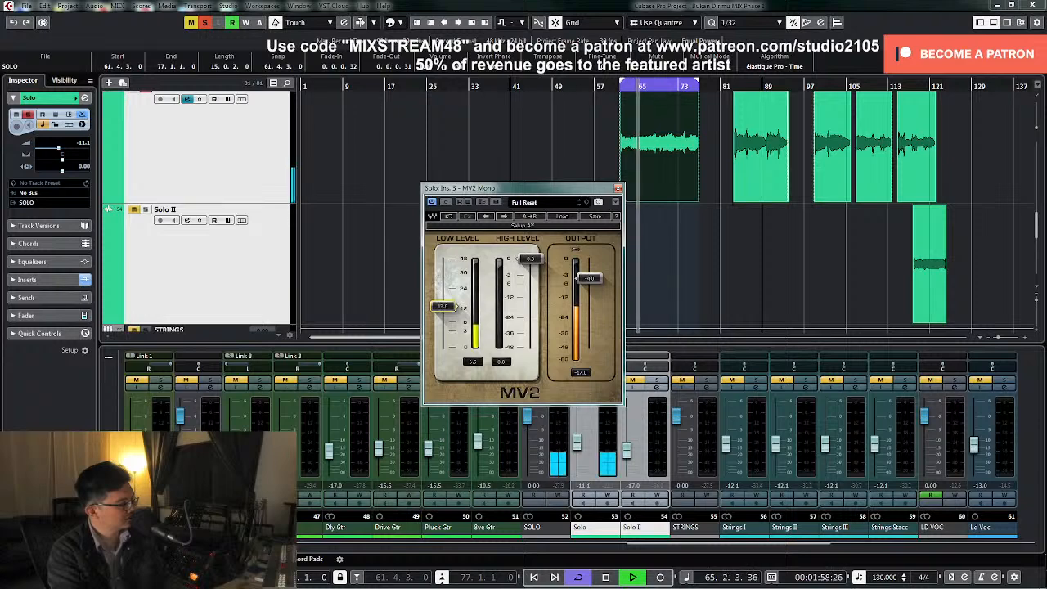
pyautogui.moveTo(589, 278); pyautogui.dragTo(589, 282)
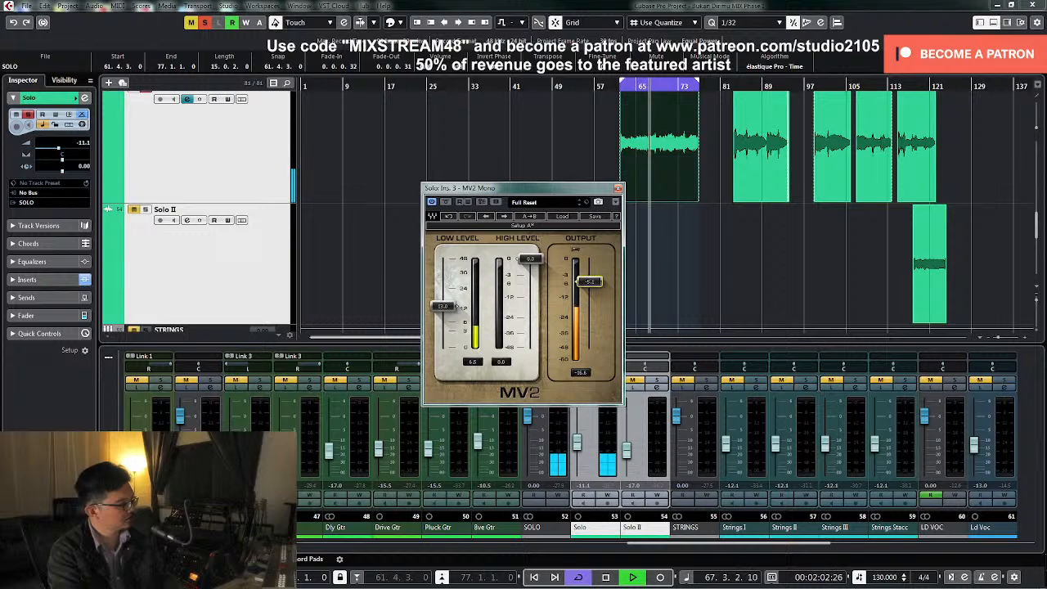
pyautogui.press('space')
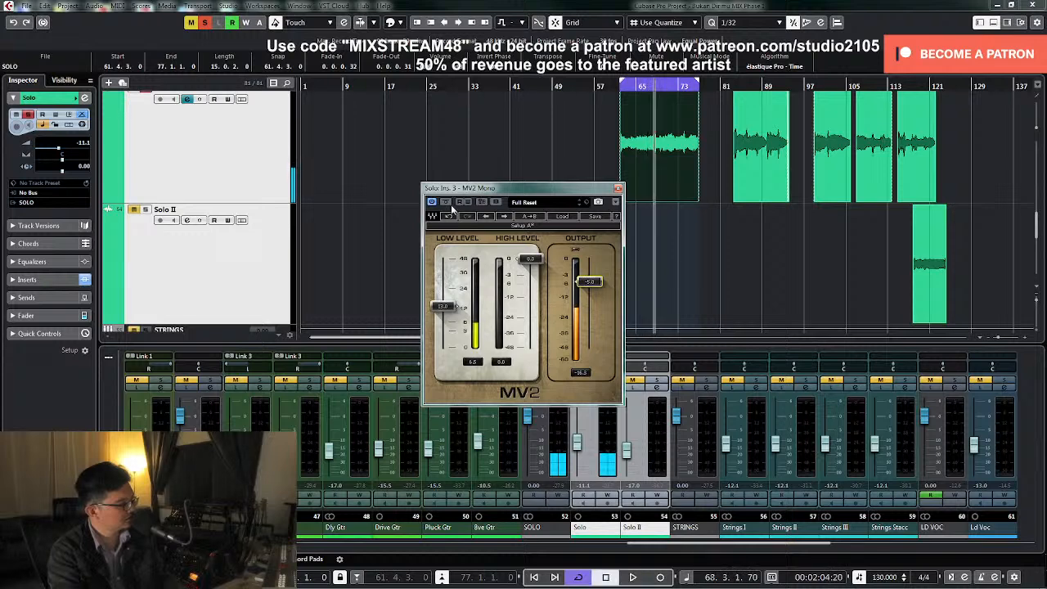
pyautogui.click(617, 189)
# Unsolo the Solo channel and SOLO group, play the guitar in the full mix and turn off cycle playback
pyautogui.click(606, 381)
pyautogui.click(557, 381)
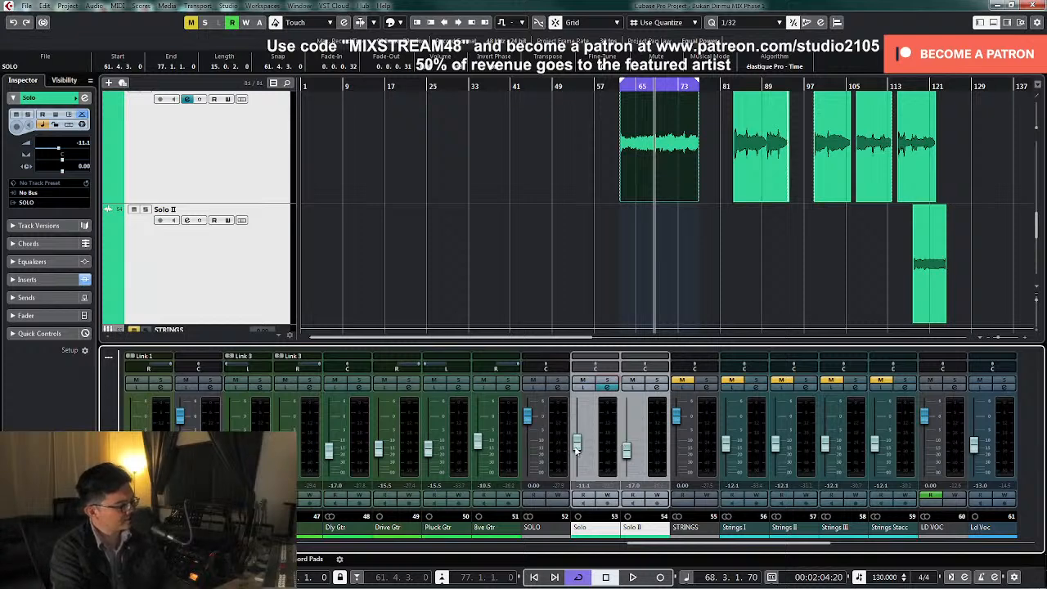
pyautogui.press('space')
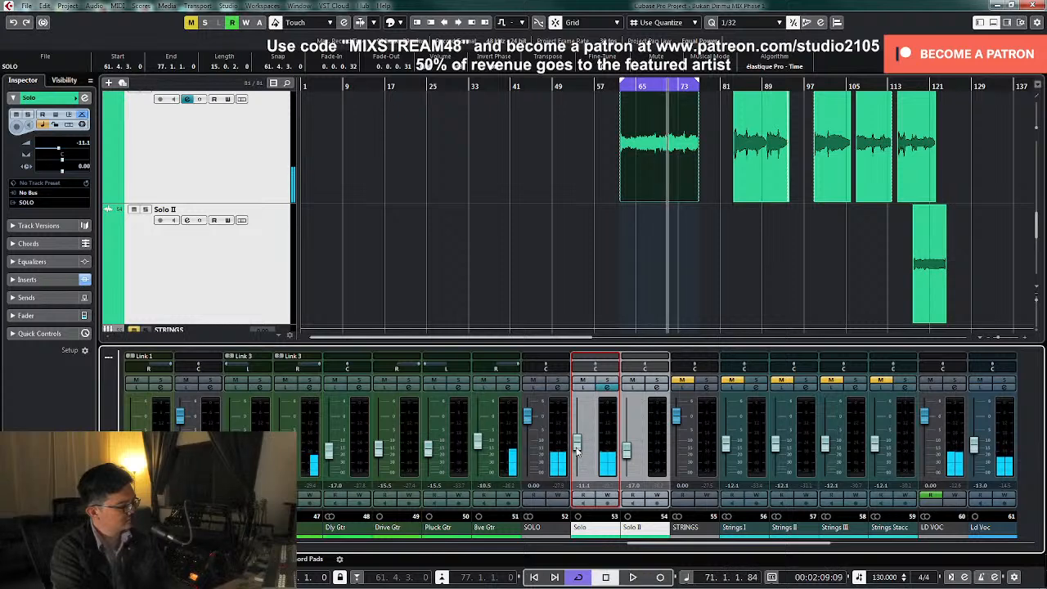
pyautogui.click(577, 579)
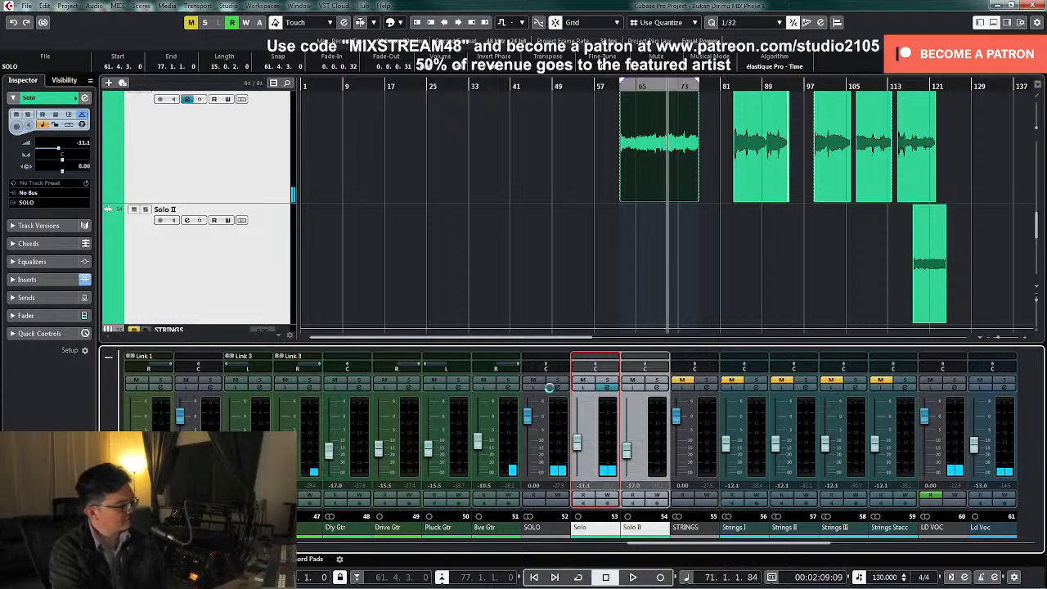
# Add Acon Digital Multiply as the SOLO group's second insert and load its Vintage lead preset
pyautogui.click(557, 387)
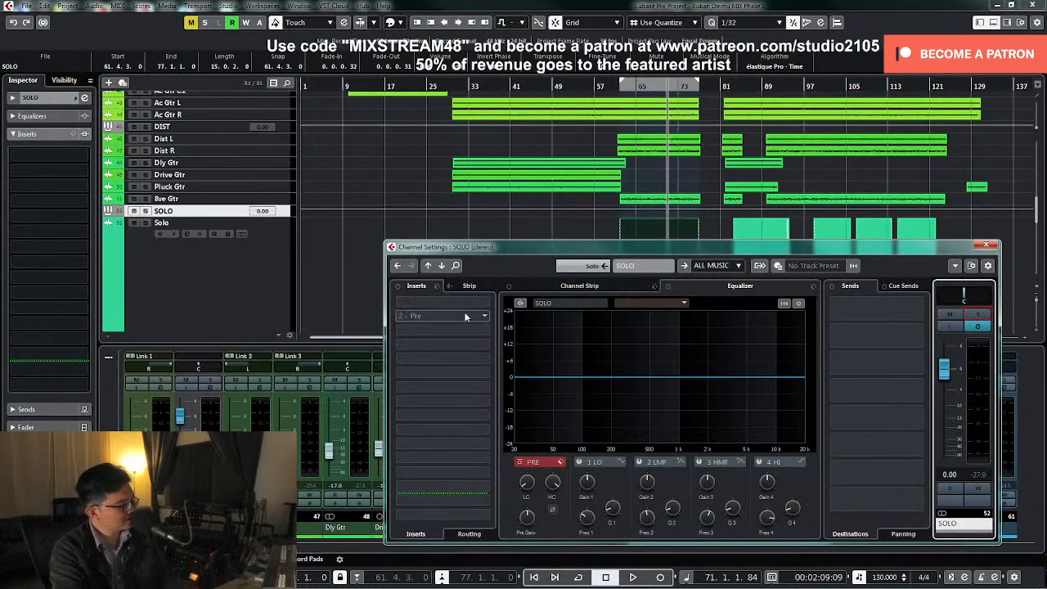
pyautogui.click(484, 318)
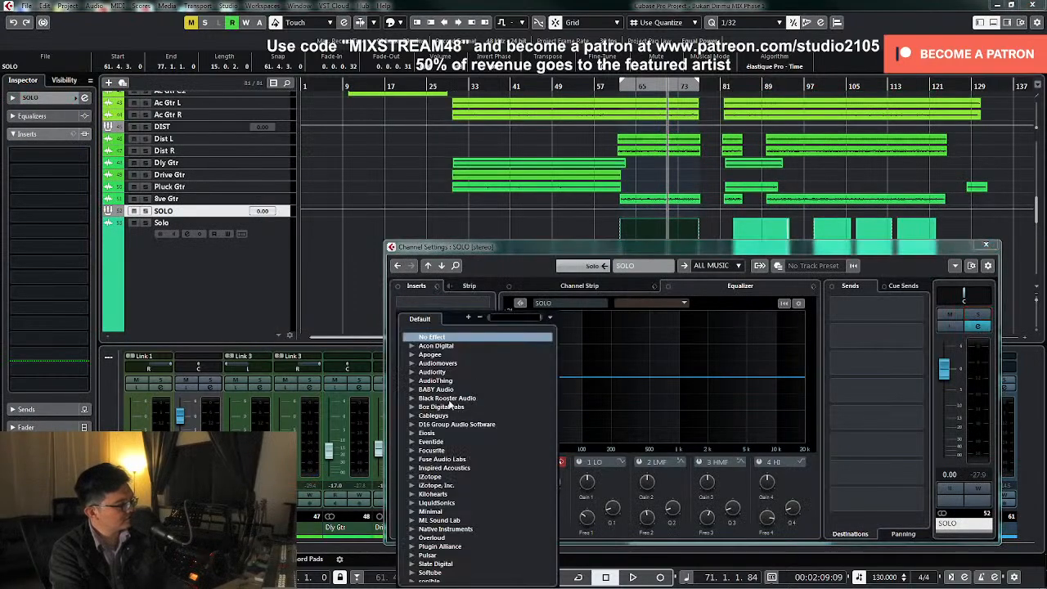
pyautogui.click(411, 346)
pyautogui.click(441, 363)
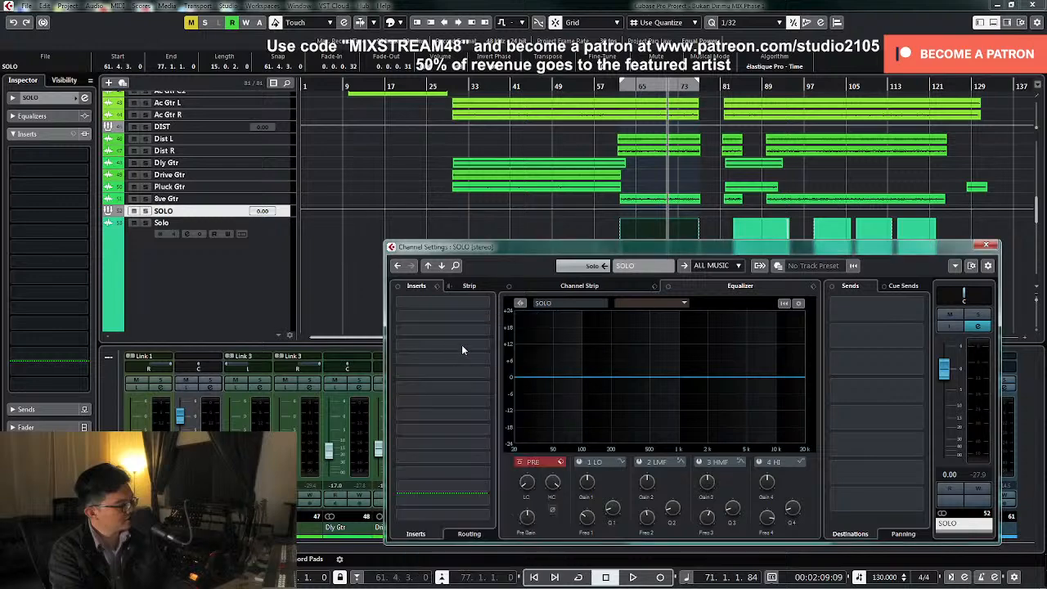
pyautogui.click(556, 190)
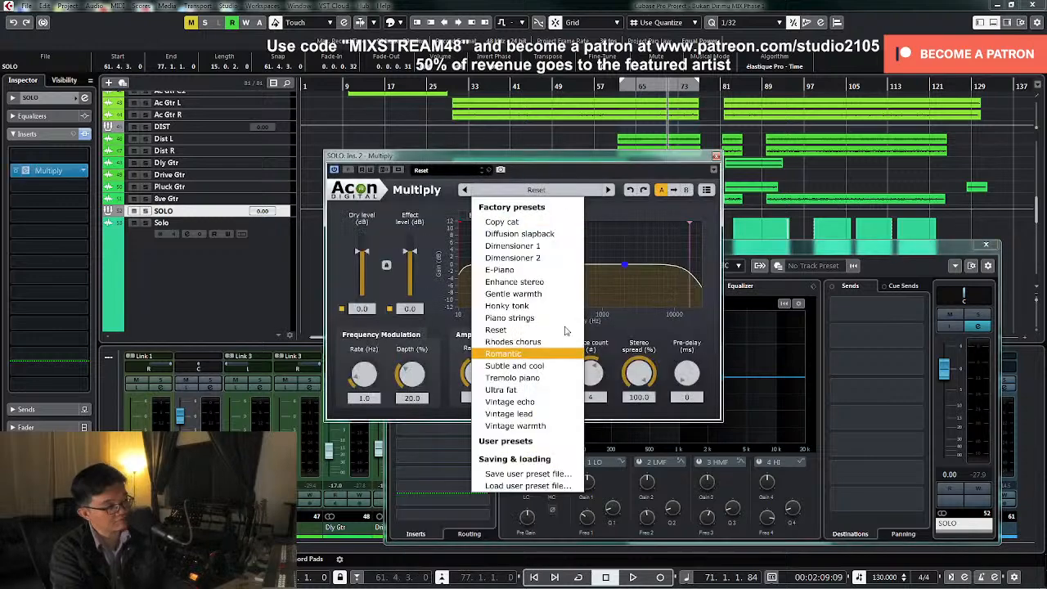
pyautogui.click(540, 417)
# Solo the SOLO group, set Multiply's Effect level to -12.6 dB during playback and close the plug-in
pyautogui.press('space')
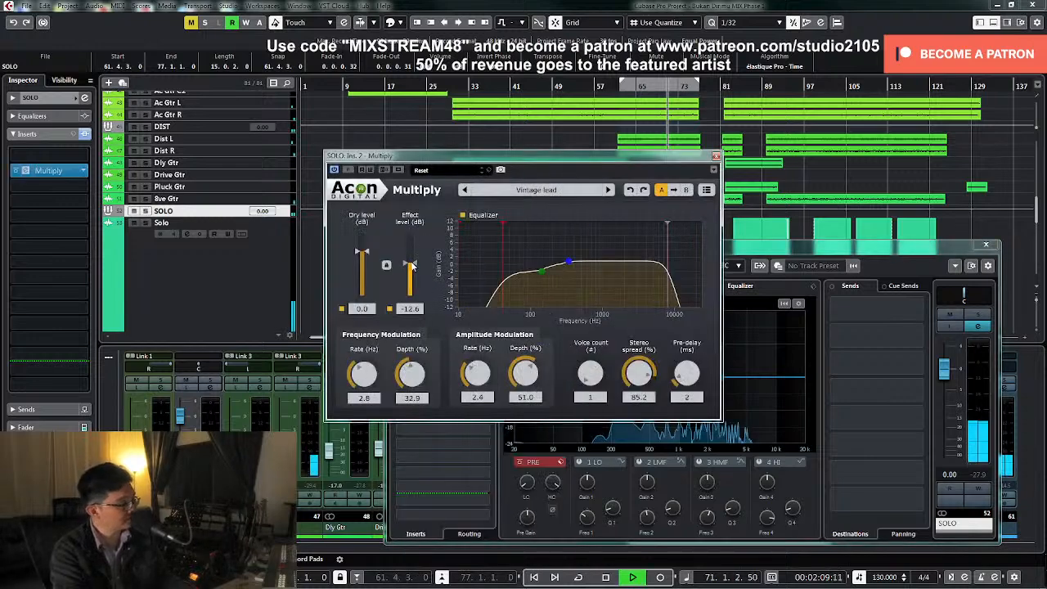
pyautogui.click(979, 315)
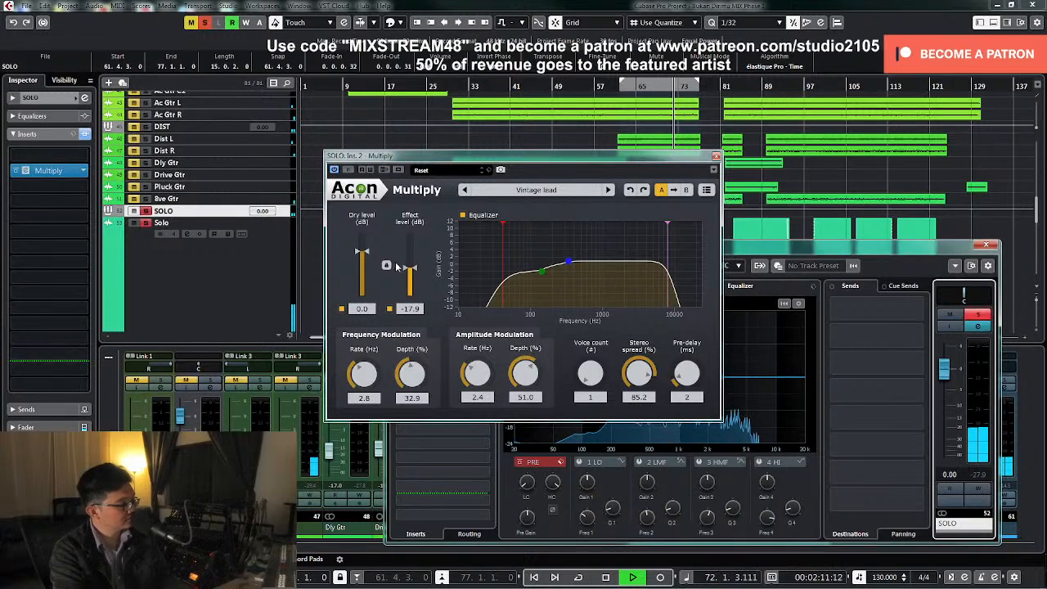
pyautogui.moveTo(411, 269); pyautogui.dragTo(413, 267)
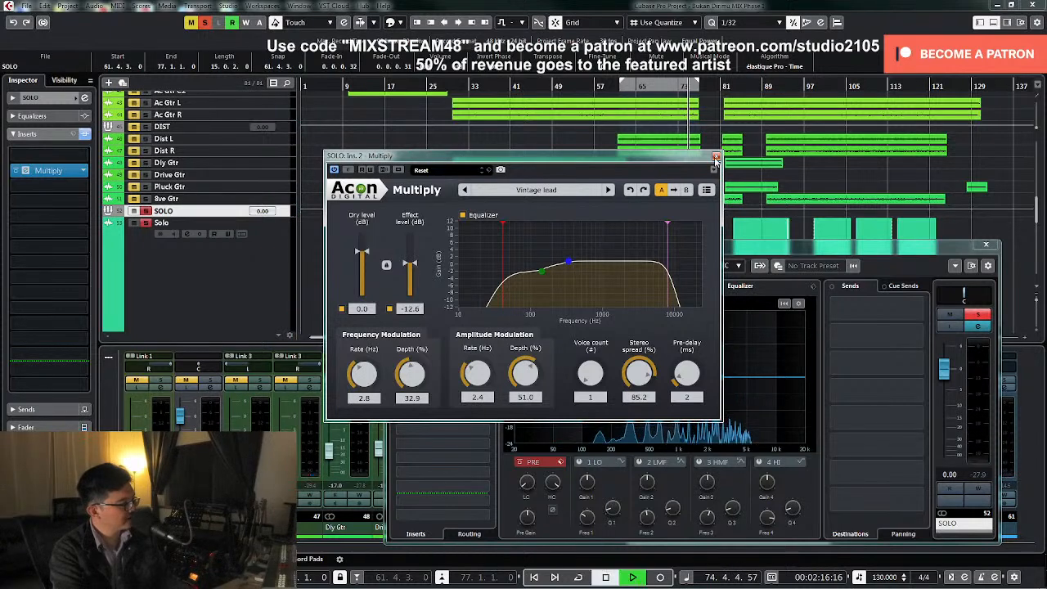
pyautogui.press('space')
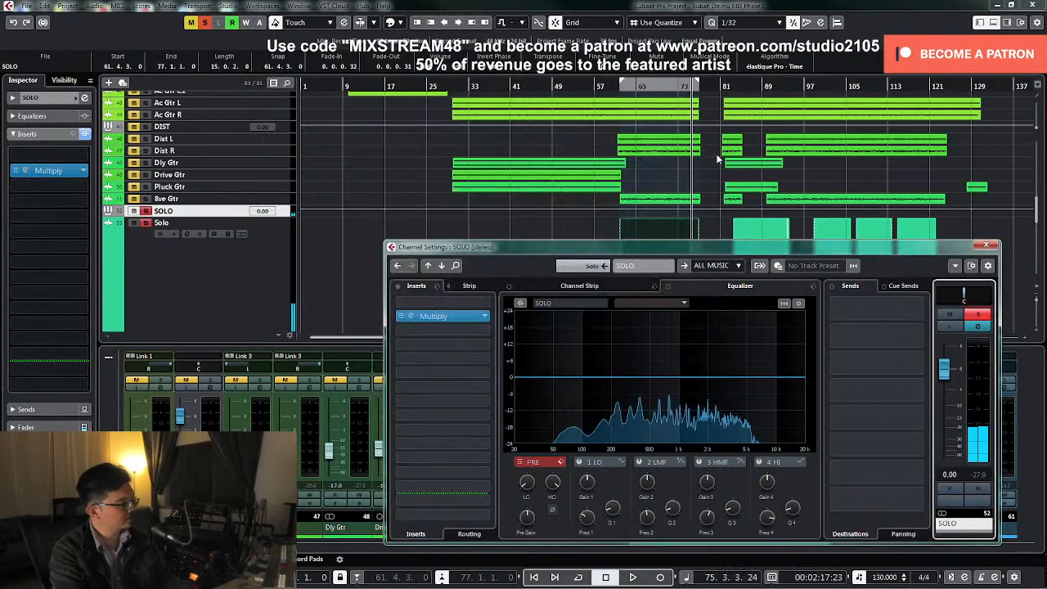
pyautogui.click(715, 155)
# Add Soundtoys EchoBoyJr as the third insert on the SOLO group
pyautogui.click(483, 332)
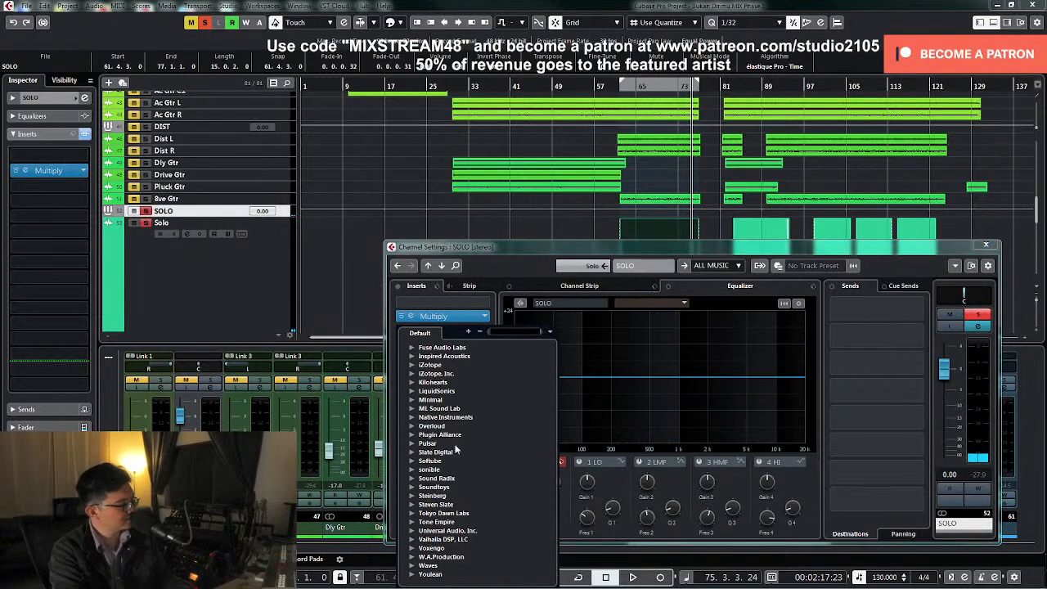
pyautogui.click(413, 487)
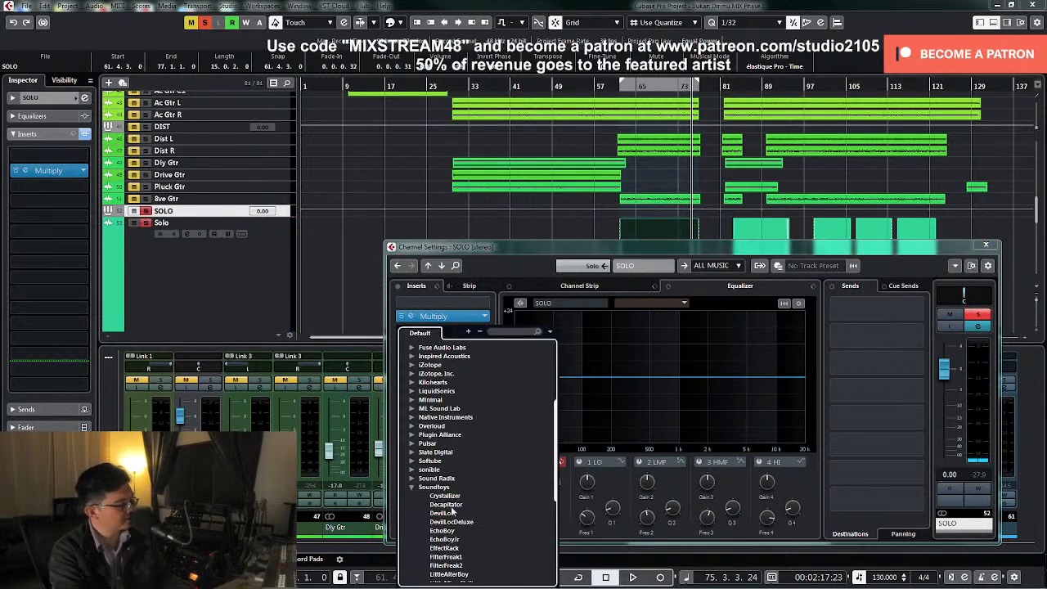
pyautogui.scroll(-3, 449, 513)
pyautogui.click(450, 451)
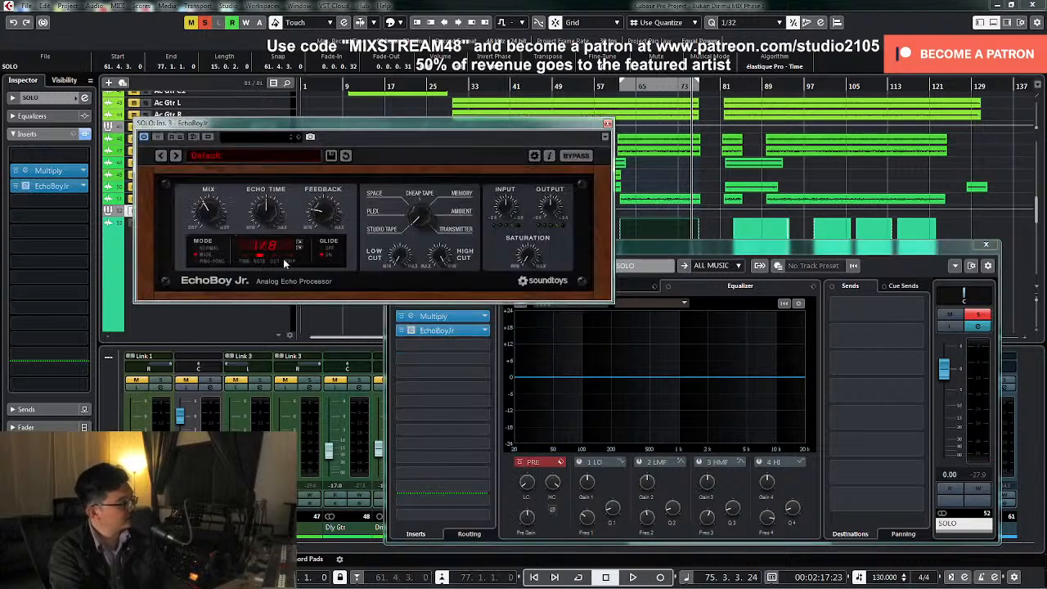
# Lower EchoBoy Jr.'s Mix while the soloed SOLO group plays, and stop playback
pyautogui.press('space')
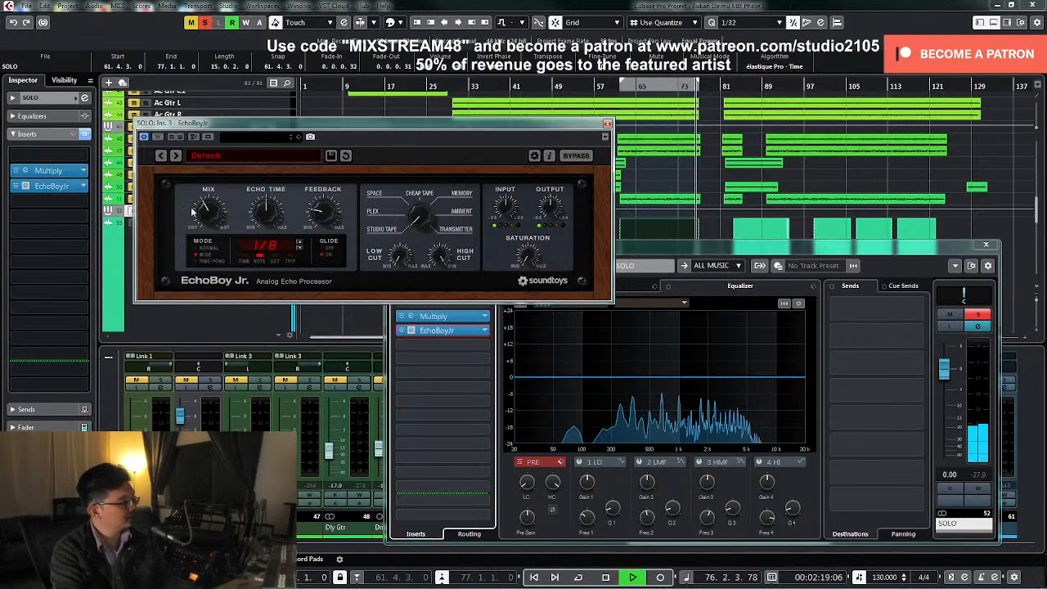
pyautogui.moveTo(206, 211); pyautogui.dragTo(208, 213)
pyautogui.press('KP_Subtract')
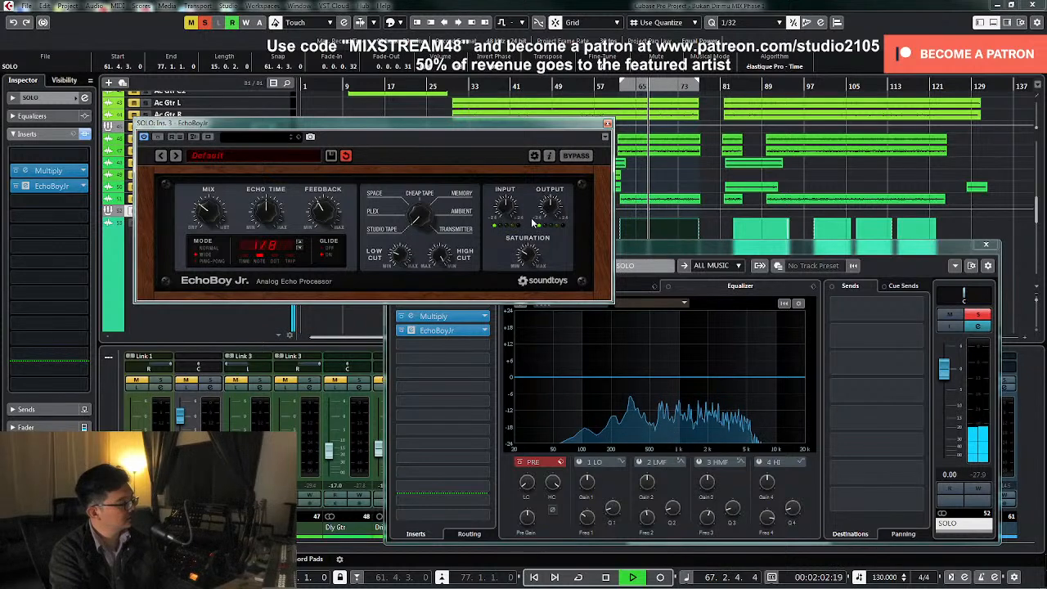
pyautogui.press('space')
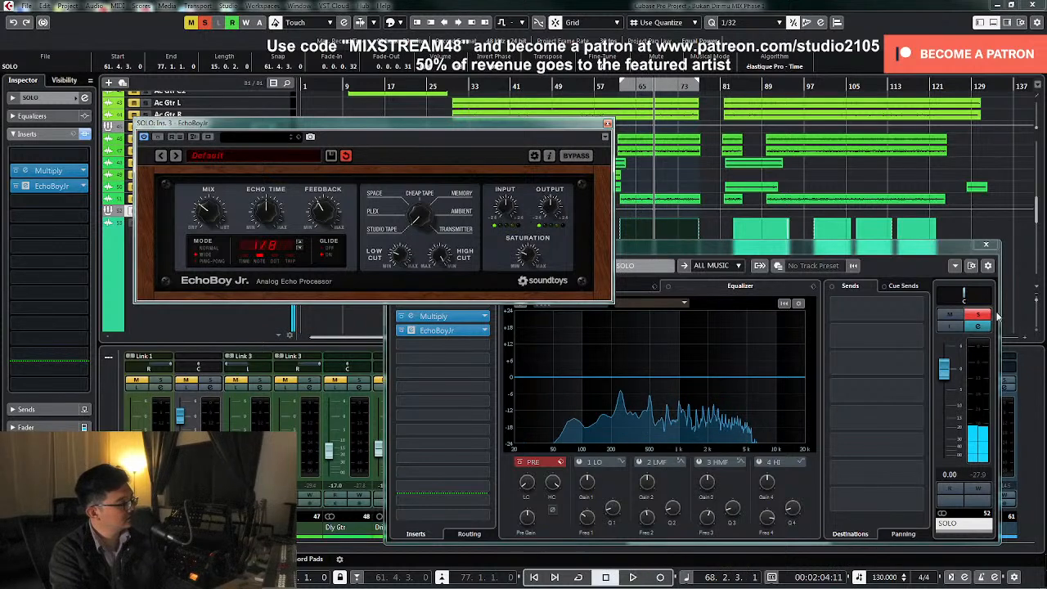
# Unsolo the SOLO group, play the full mix from just before bar 61 and close EchoBoy Jr
pyautogui.click(613, 85)
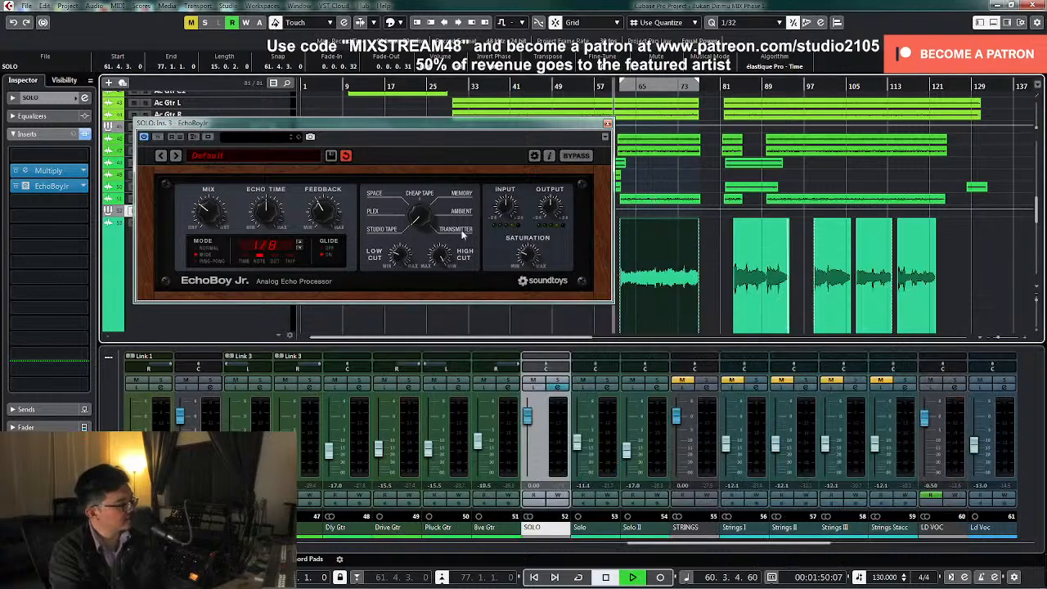
pyautogui.press('space')
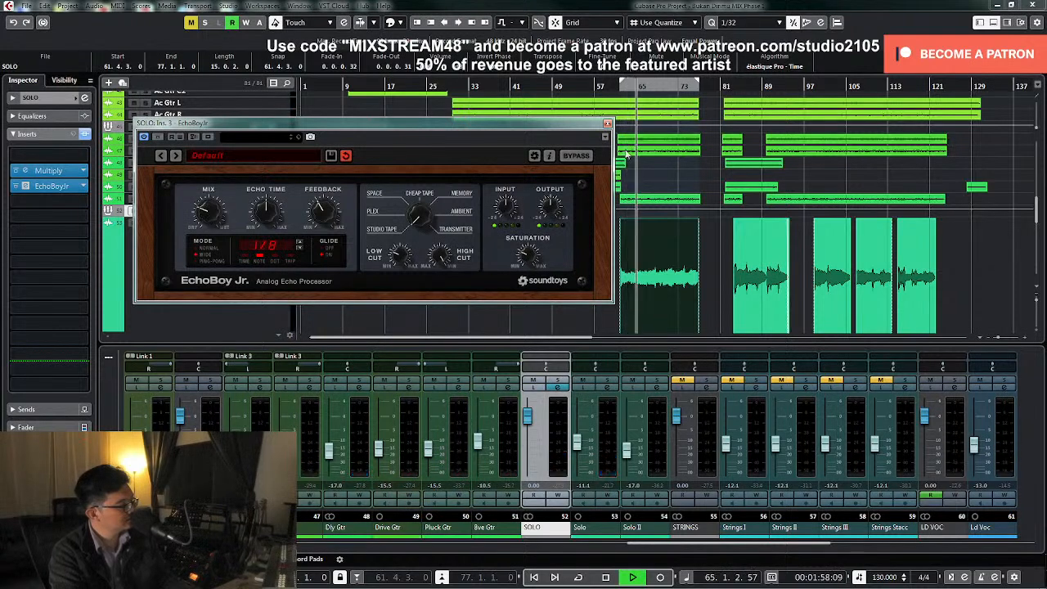
pyautogui.click(607, 124)
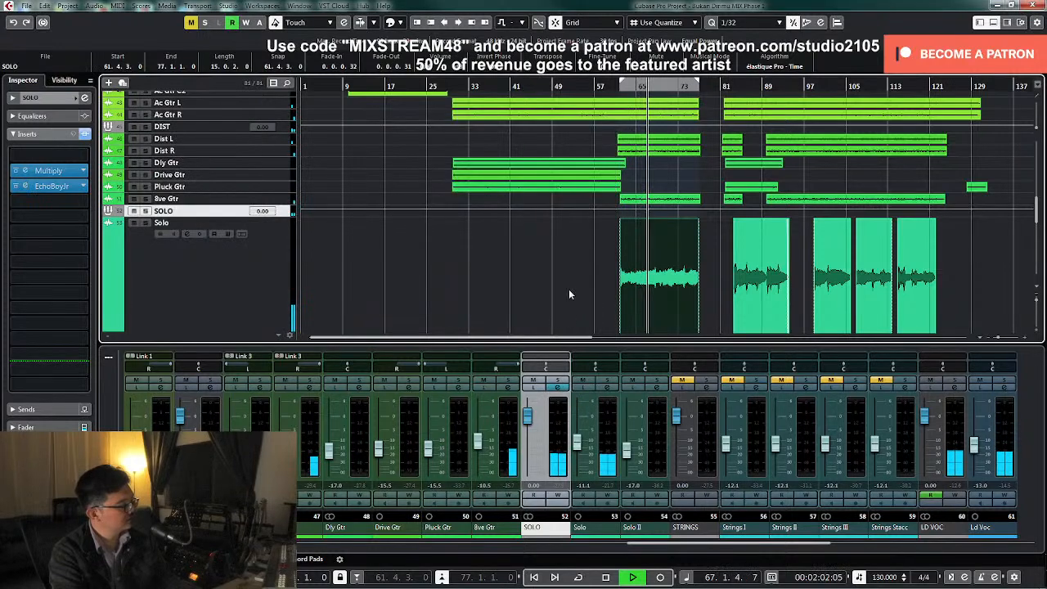
# Pan the SOLO group to R30 and raise the Solo channel fader to about -9.13 dB while replaying from bar 61
pyautogui.scroll(-3, 570, 283)
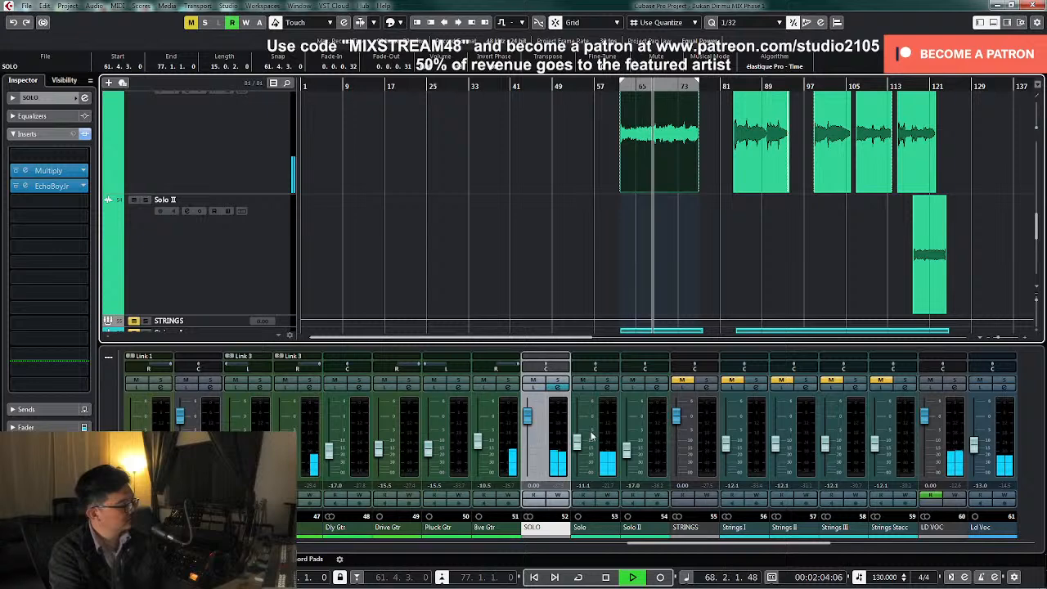
pyautogui.moveTo(582, 446); pyautogui.dragTo(583, 447)
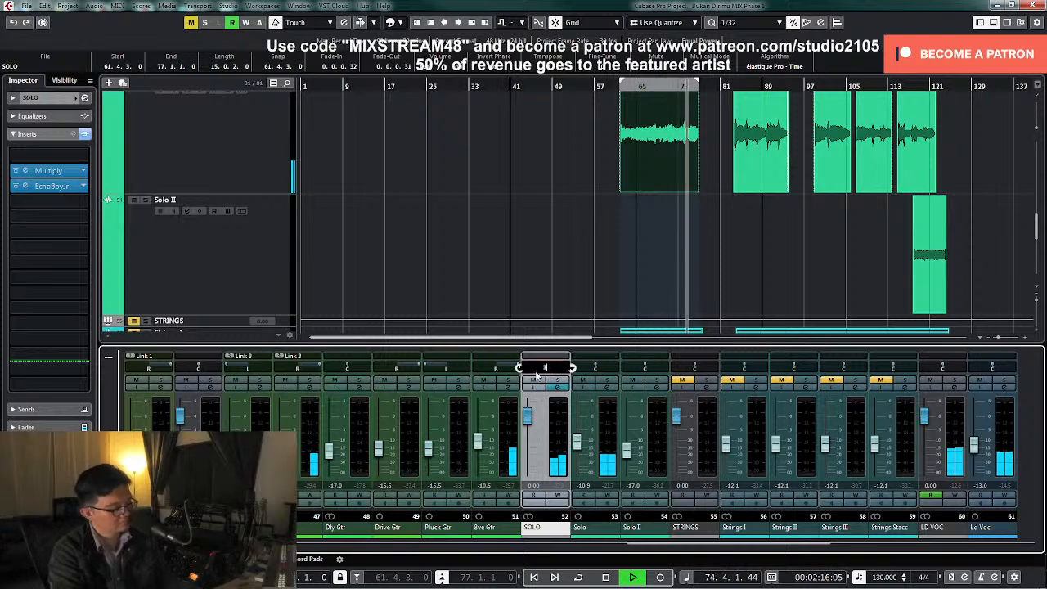
pyautogui.moveTo(576, 448); pyautogui.dragTo(577, 446)
pyautogui.click(617, 85)
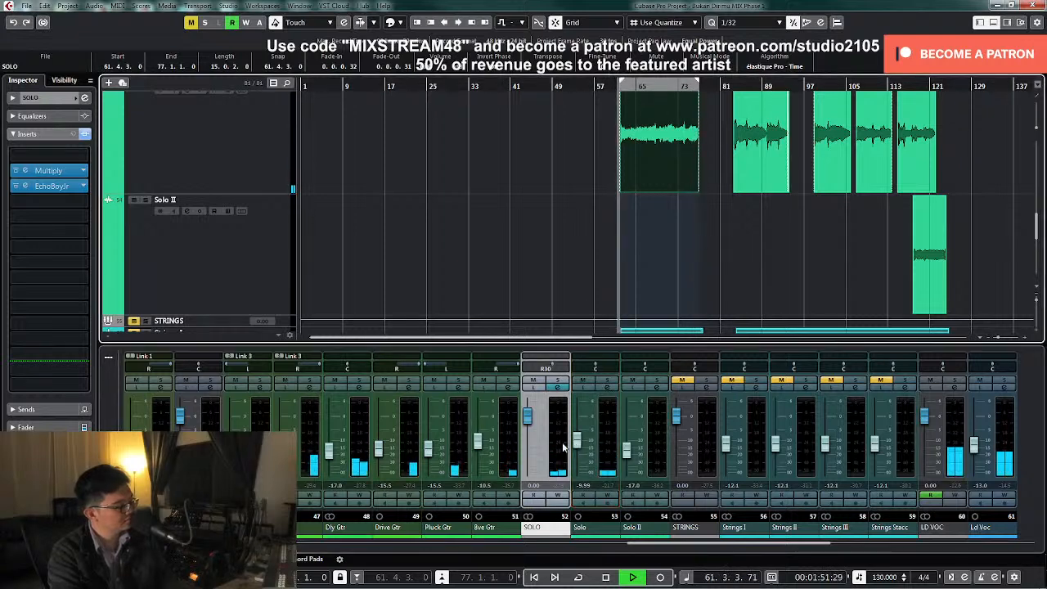
pyautogui.moveTo(577, 448); pyautogui.dragTo(576, 443)
# Lower the Effect level of Multiply on the SOLO group to about -18.5 dB and close its windows
pyautogui.click(557, 389)
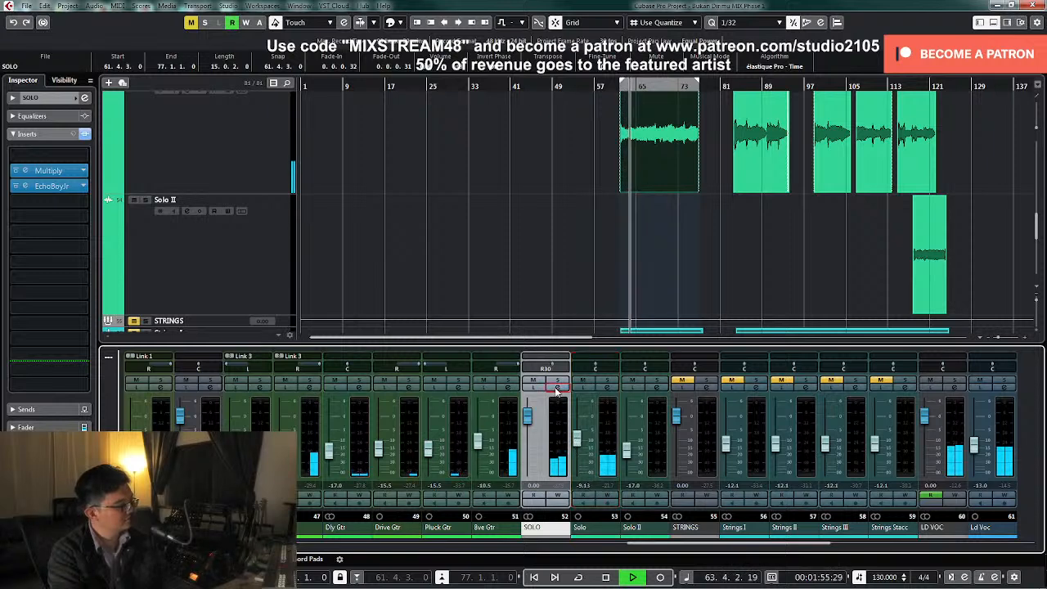
pyautogui.click(556, 389)
pyautogui.click(460, 316)
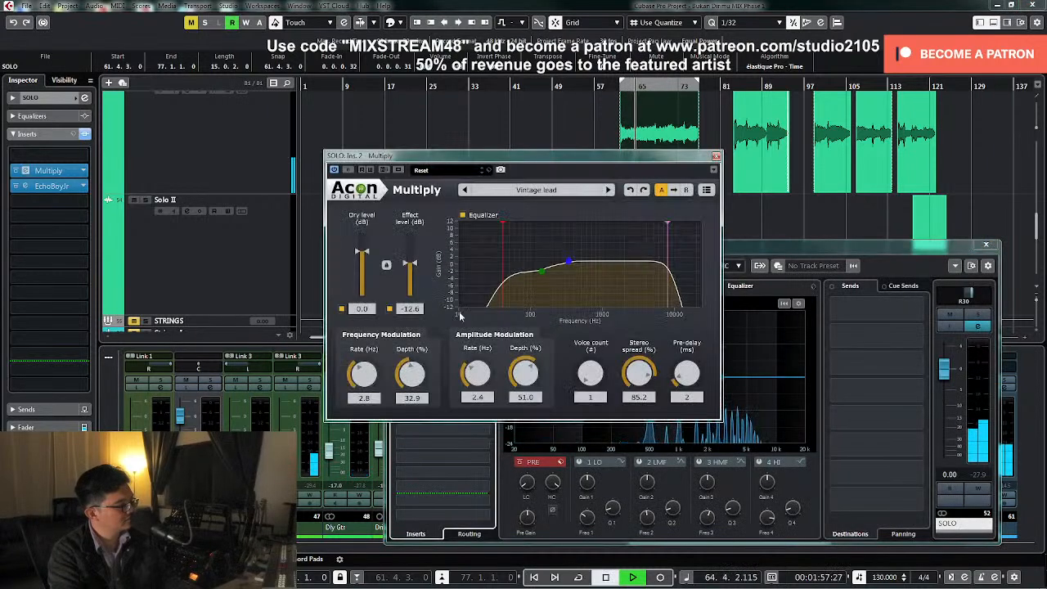
pyautogui.moveTo(412, 265); pyautogui.dragTo(415, 272)
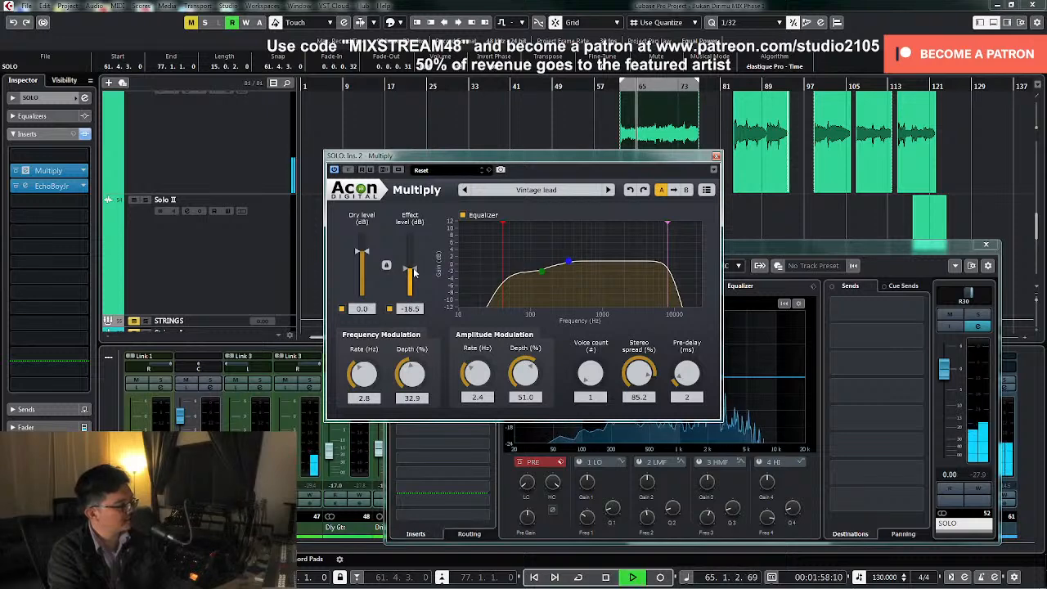
pyautogui.click(716, 156)
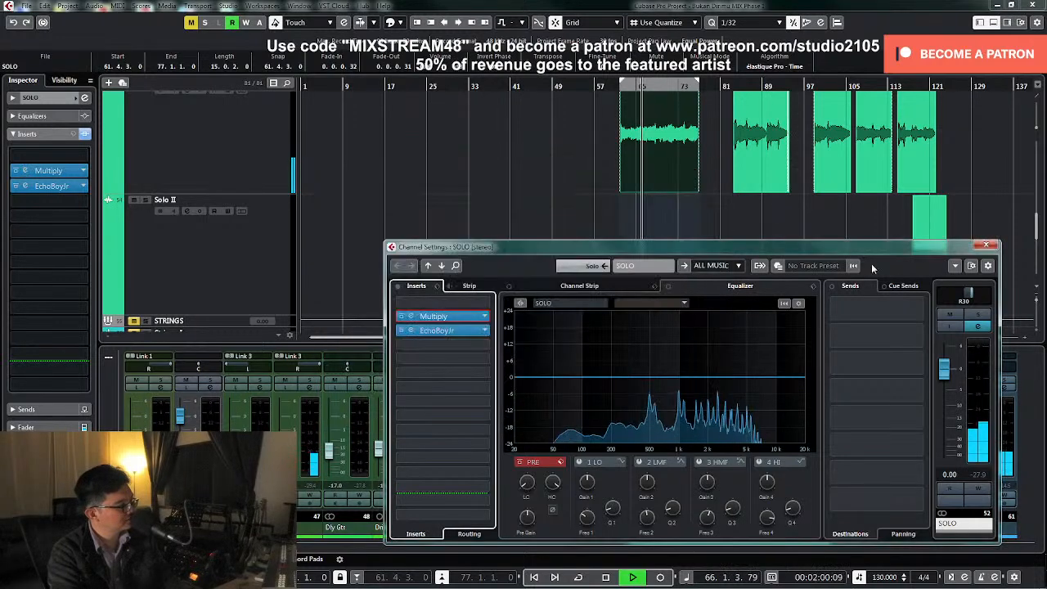
pyautogui.click(986, 245)
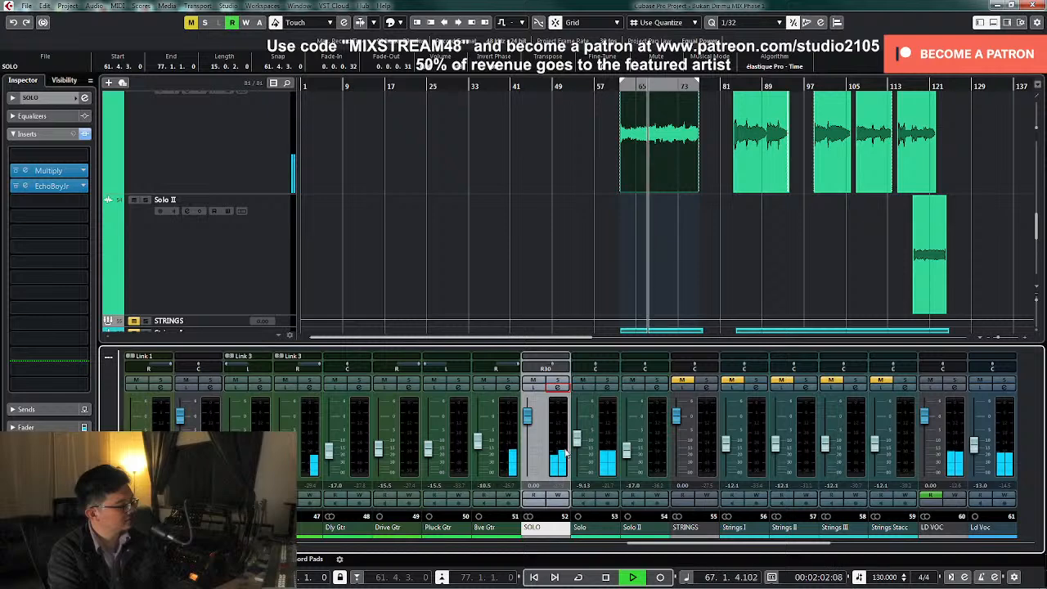
# Set the Solo and Solo II channel levels to -9 dB and stop playback
pyautogui.write('-9')
pyautogui.press('Return')
pyautogui.press('space')
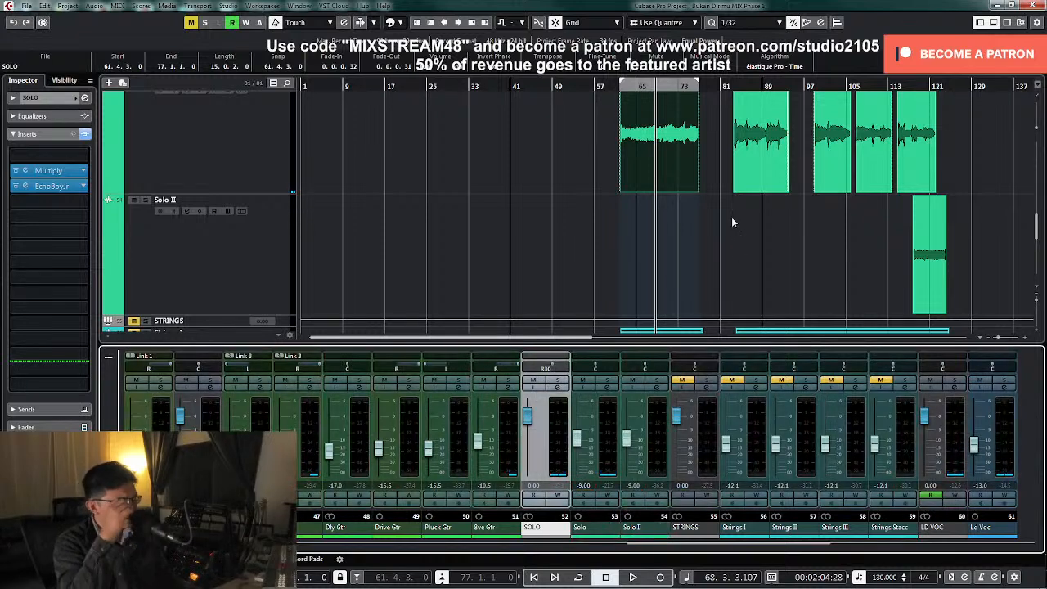
# Play the second guitar solo section from bar 82, and return the cursor to bar 80
pyautogui.click(727, 86)
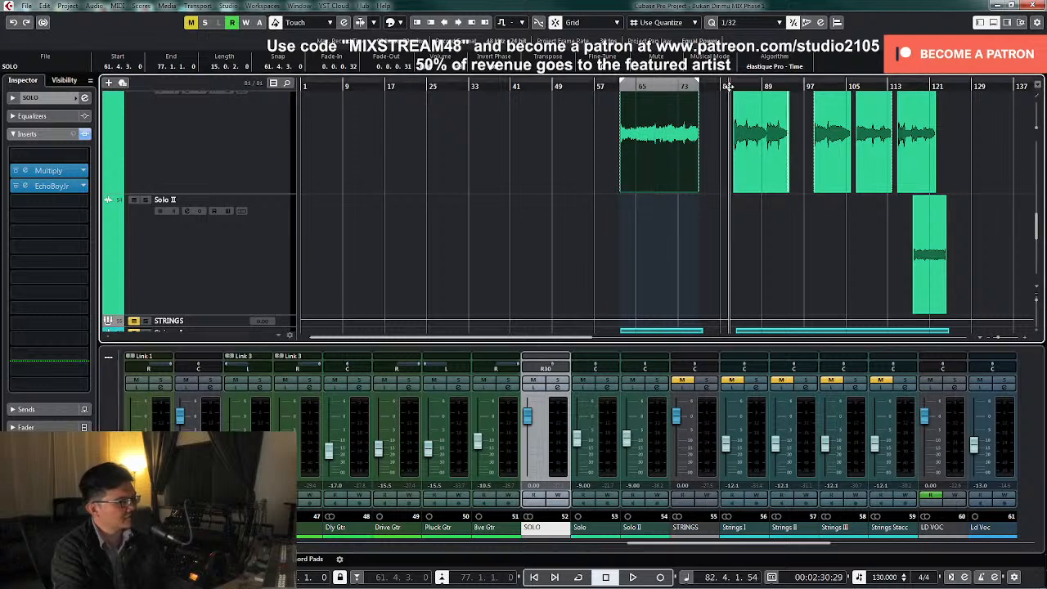
pyautogui.press('space')
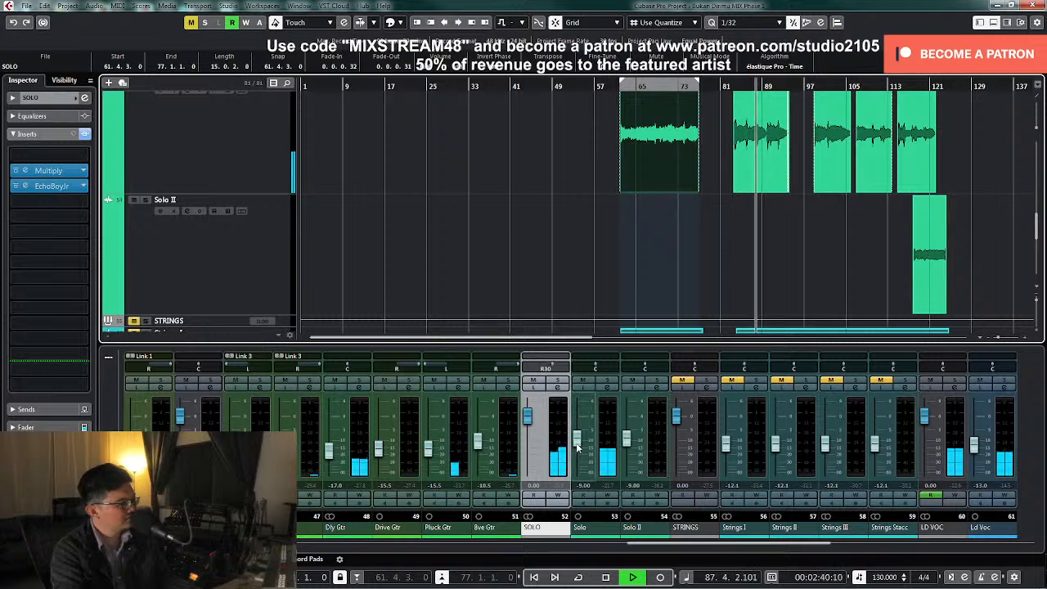
pyautogui.click(716, 87)
pyautogui.press('space')
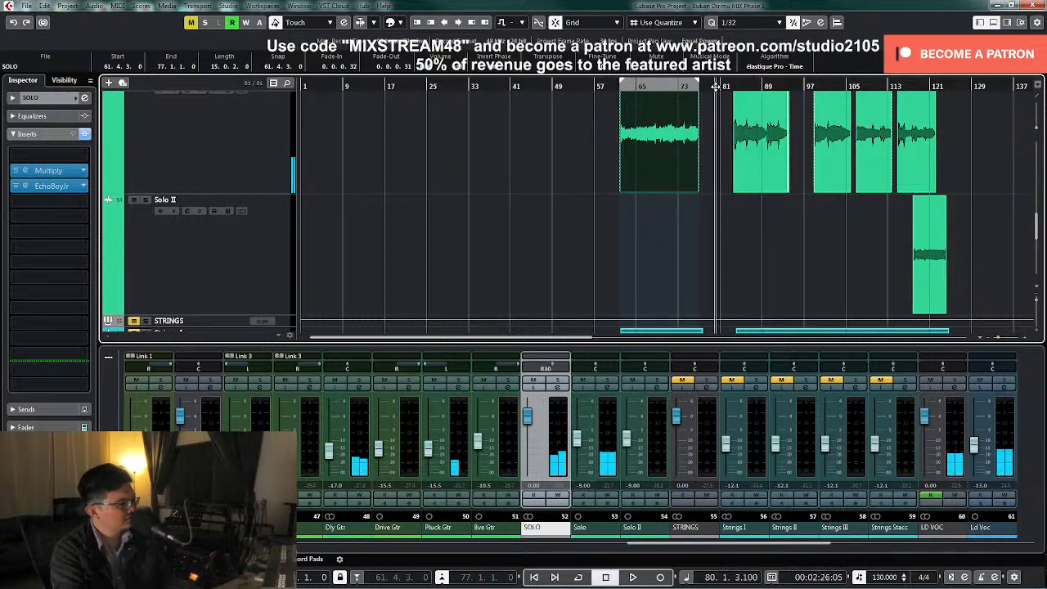
# Record volume automation on the SOLO group from bar 80, lowering its fader to about -2.37 dB before the second solo section
pyautogui.press('space')
pyautogui.click(558, 496)
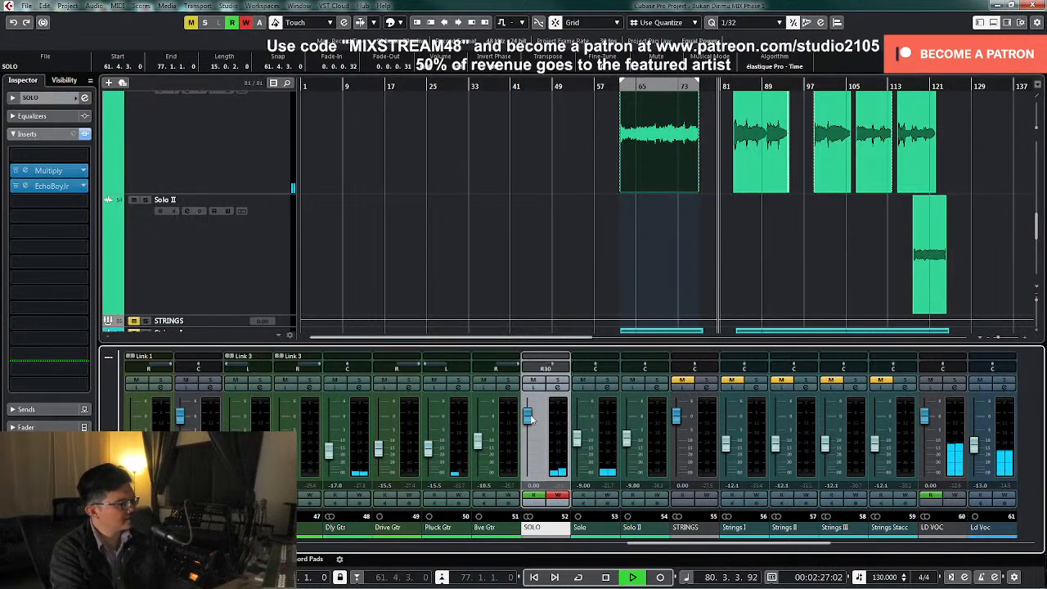
pyautogui.moveTo(528, 421); pyautogui.dragTo(529, 424)
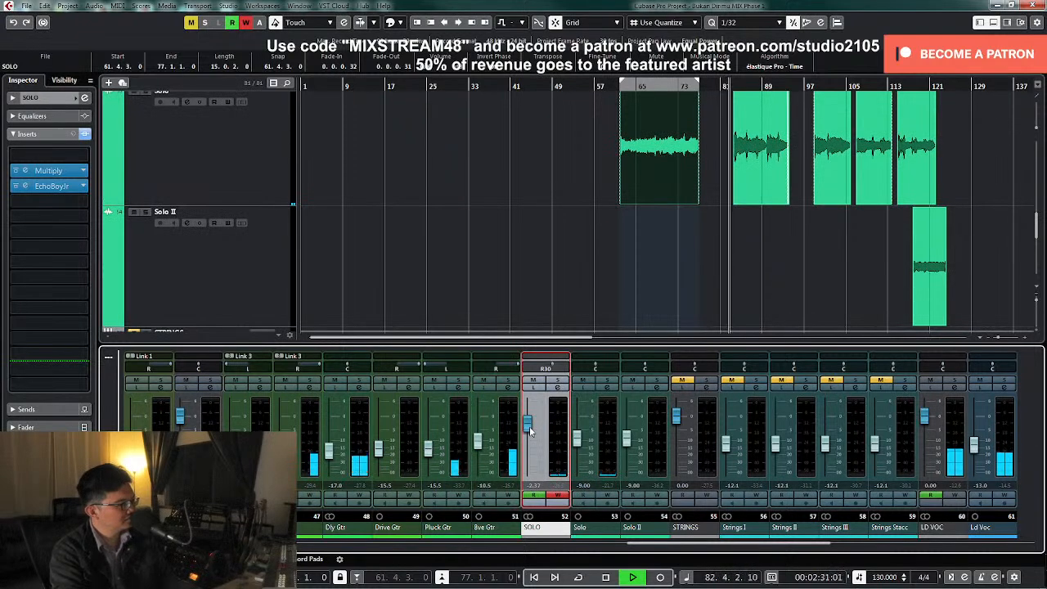
pyautogui.click(557, 495)
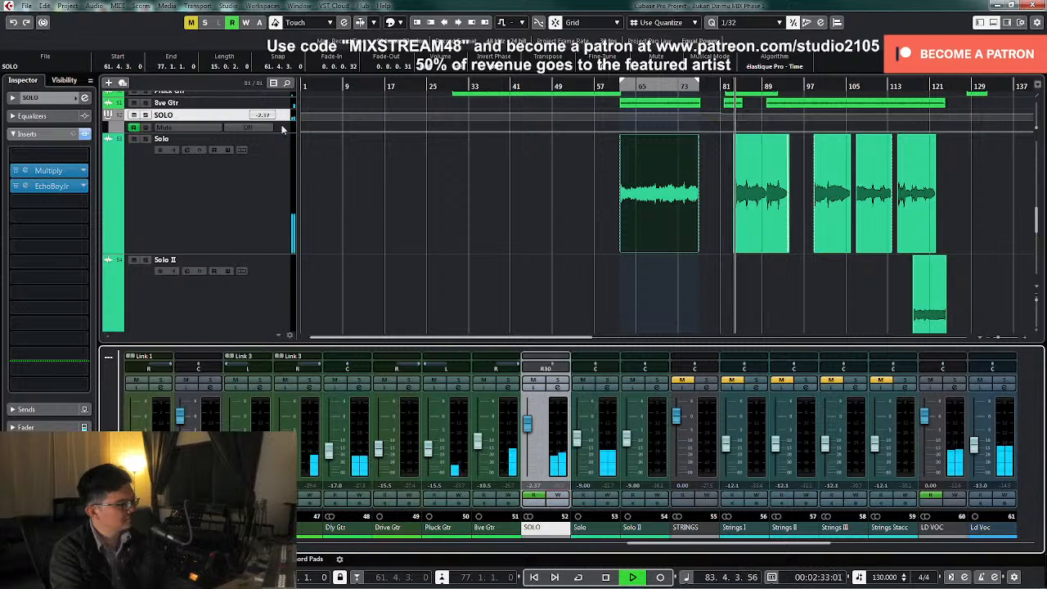
# Enlarge the SOLO group's volume automation lane and set the lowered automation points after bar 81 to -2.5 dB
pyautogui.moveTo(283, 127); pyautogui.dragTo(285, 264)
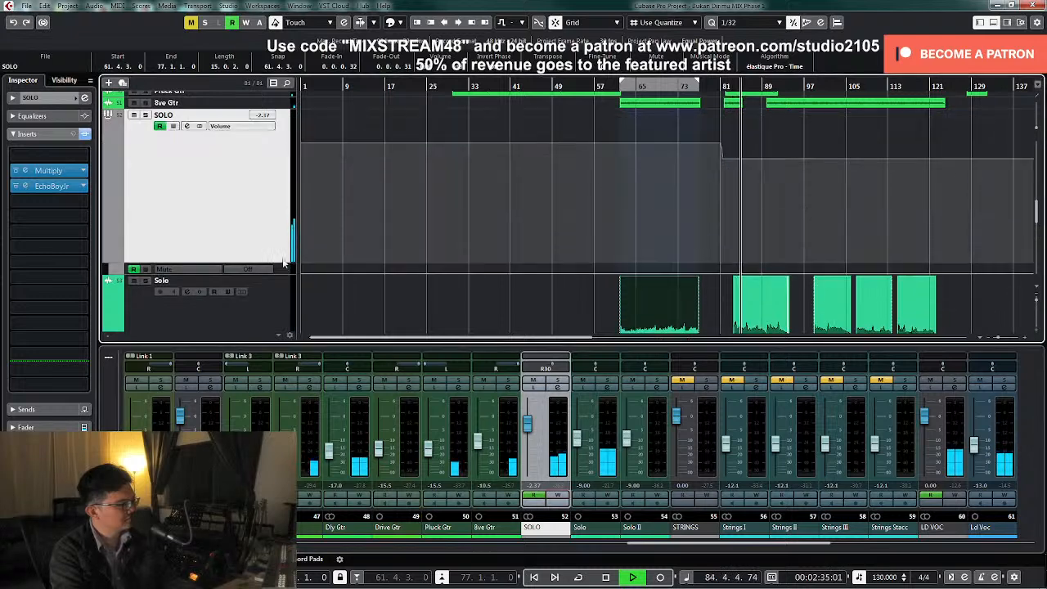
pyautogui.click(719, 153)
pyautogui.moveTo(716, 188); pyautogui.dragTo(743, 154)
pyautogui.click(145, 66)
pyautogui.write('-2.5')
pyautogui.press('Return')
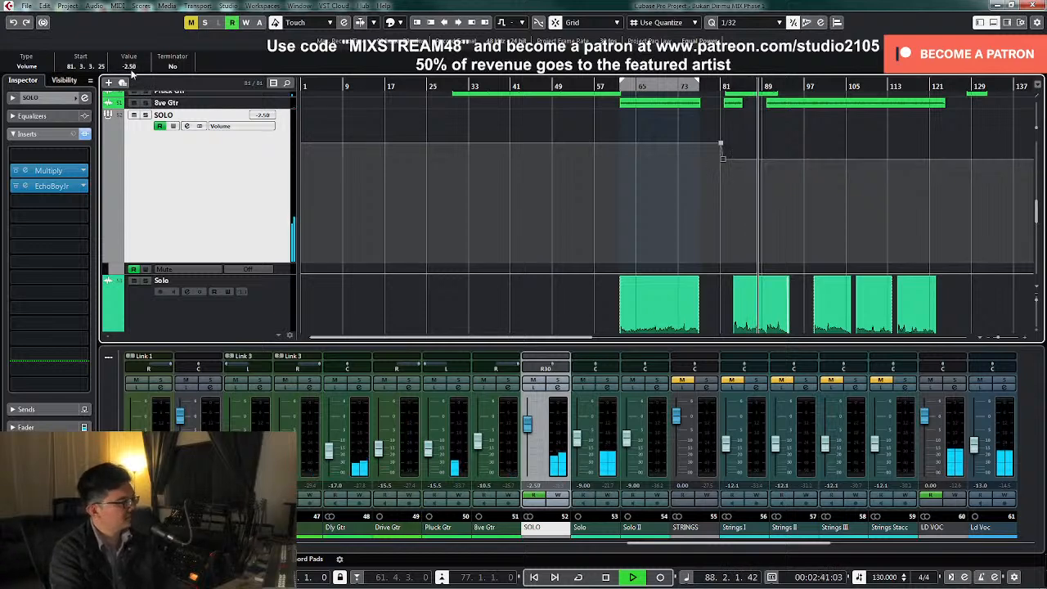
# Add an upper-mid EQ band with a slight cut above 2 kHz on the SOLO group and close the channel settings
pyautogui.click(558, 387)
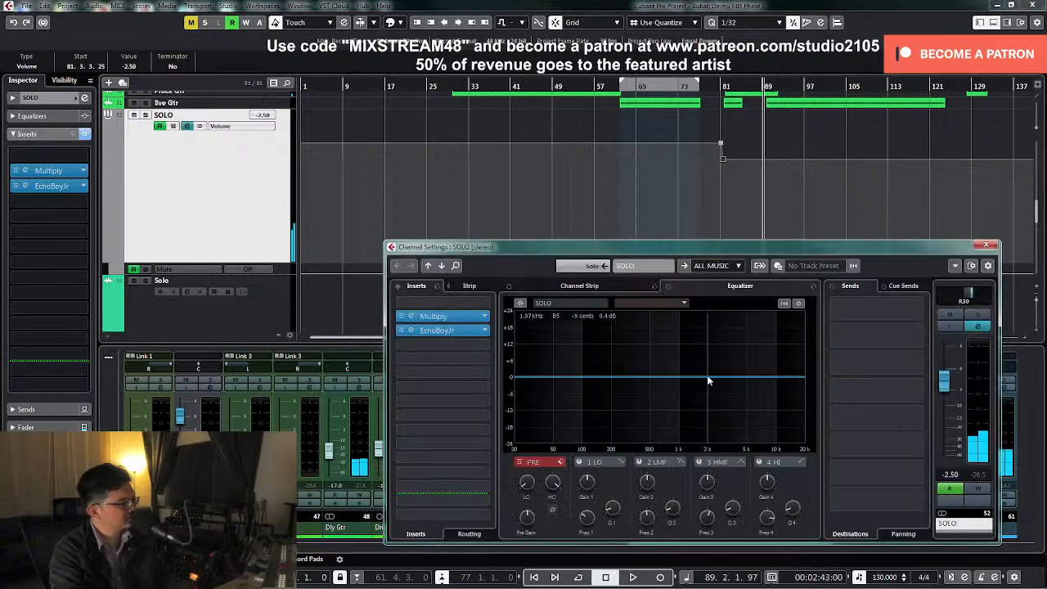
pyautogui.click(708, 377)
pyautogui.moveTo(709, 384); pyautogui.dragTo(725, 385)
pyautogui.click(986, 245)
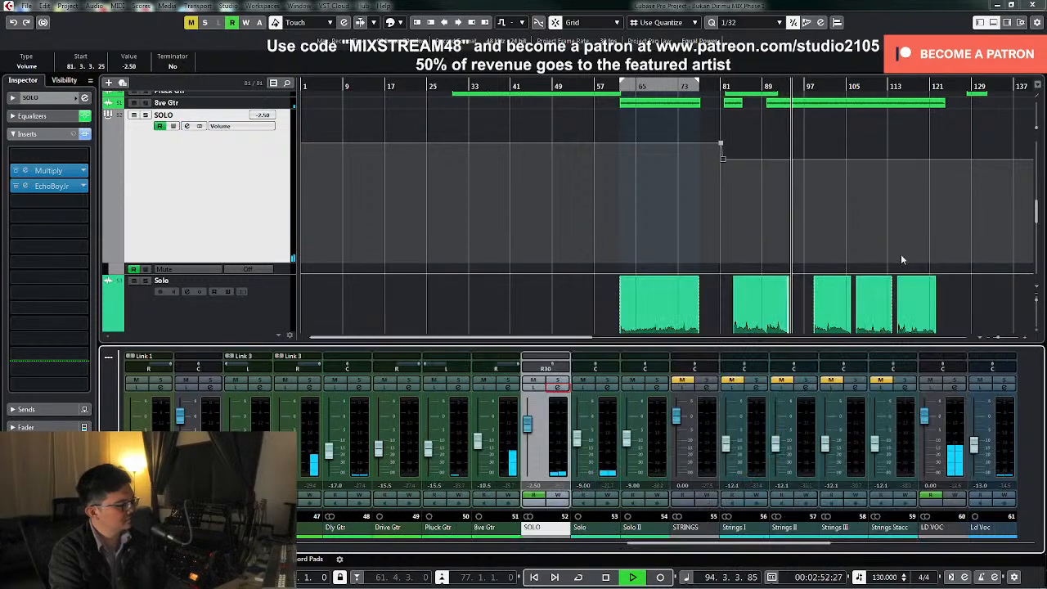
# Set the Kick channel level to -5 dB while the mix plays, and stop playback
pyautogui.scroll(-3, 916, 262)
pyautogui.click(472, 544)
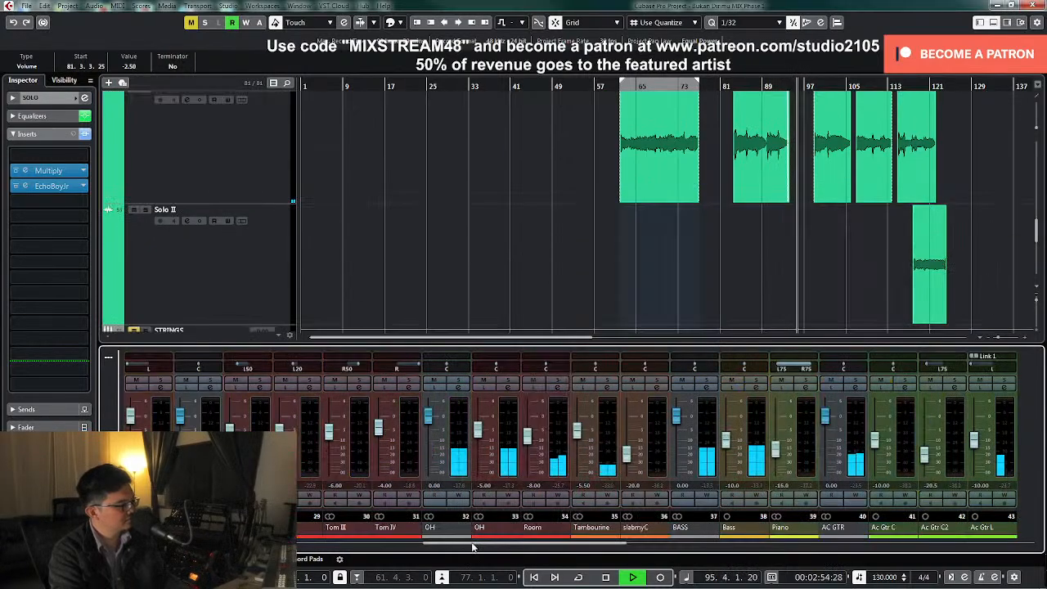
pyautogui.click(472, 544)
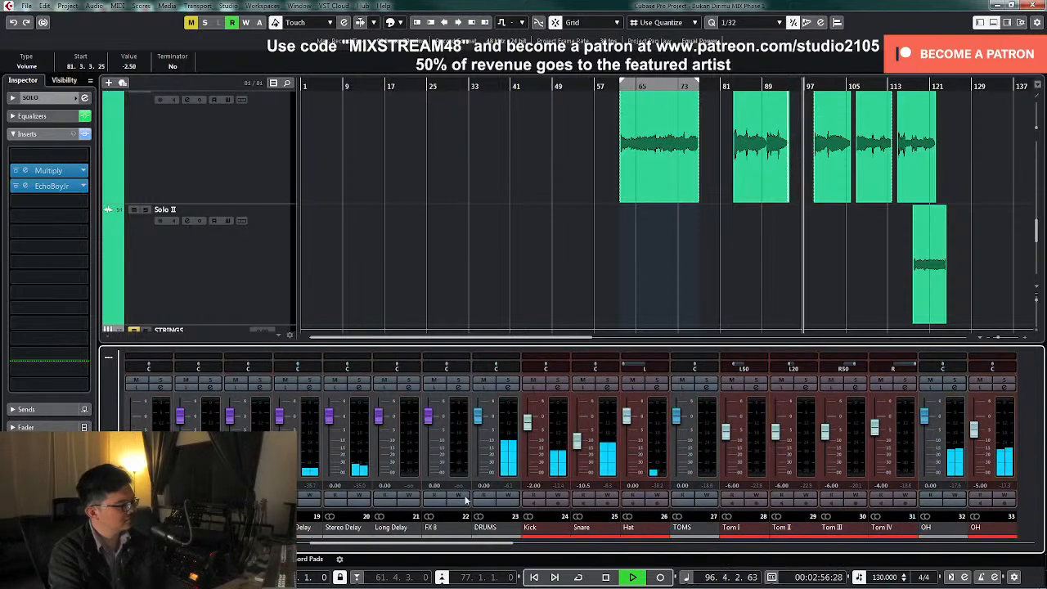
pyautogui.moveTo(528, 422); pyautogui.dragTo(530, 438)
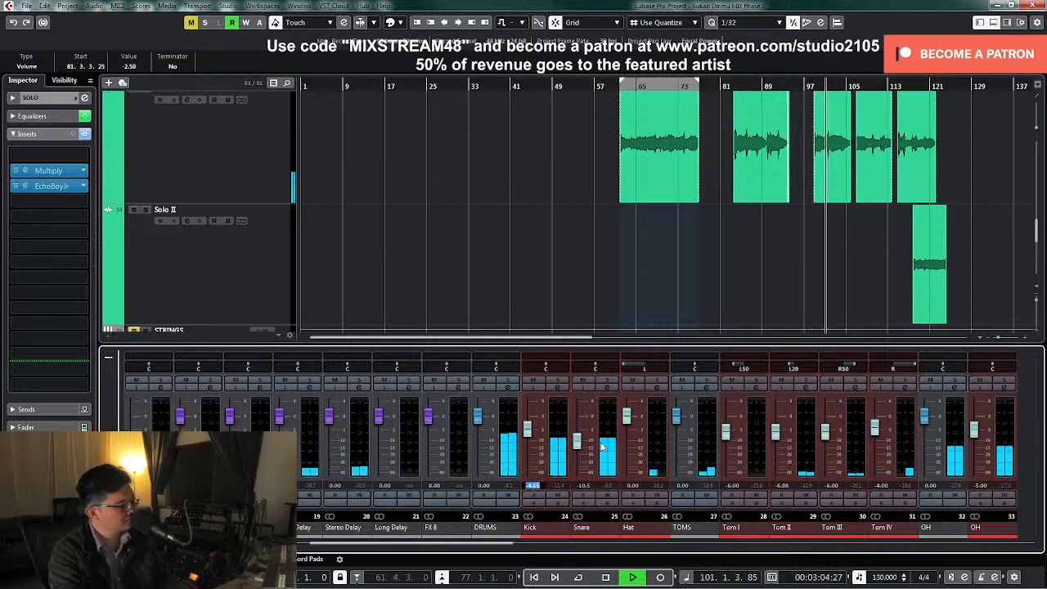
pyautogui.write('-5')
pyautogui.press('Return')
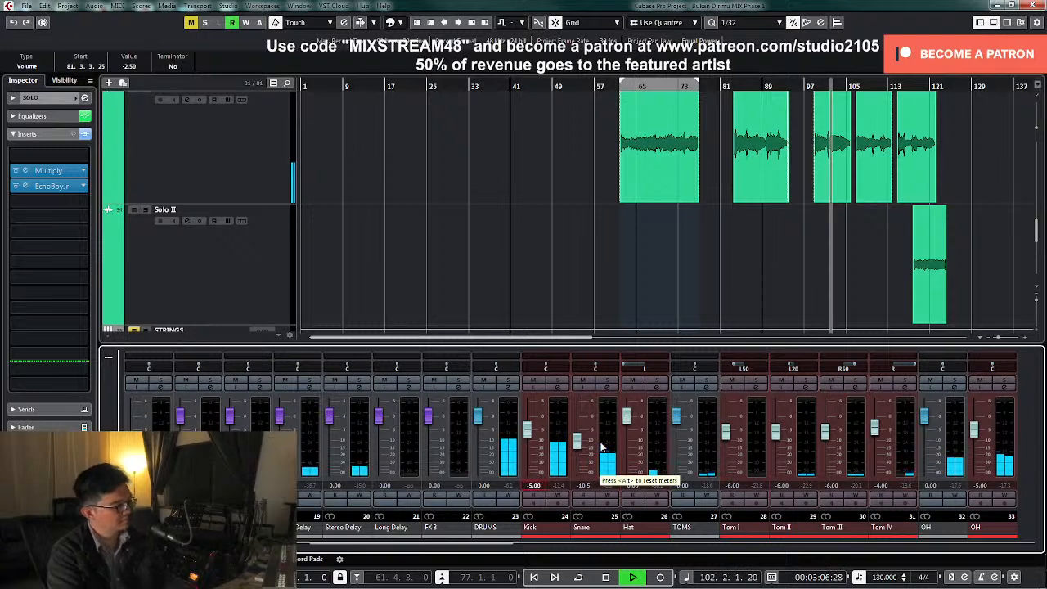
pyautogui.click(757, 278)
pyautogui.press('space')
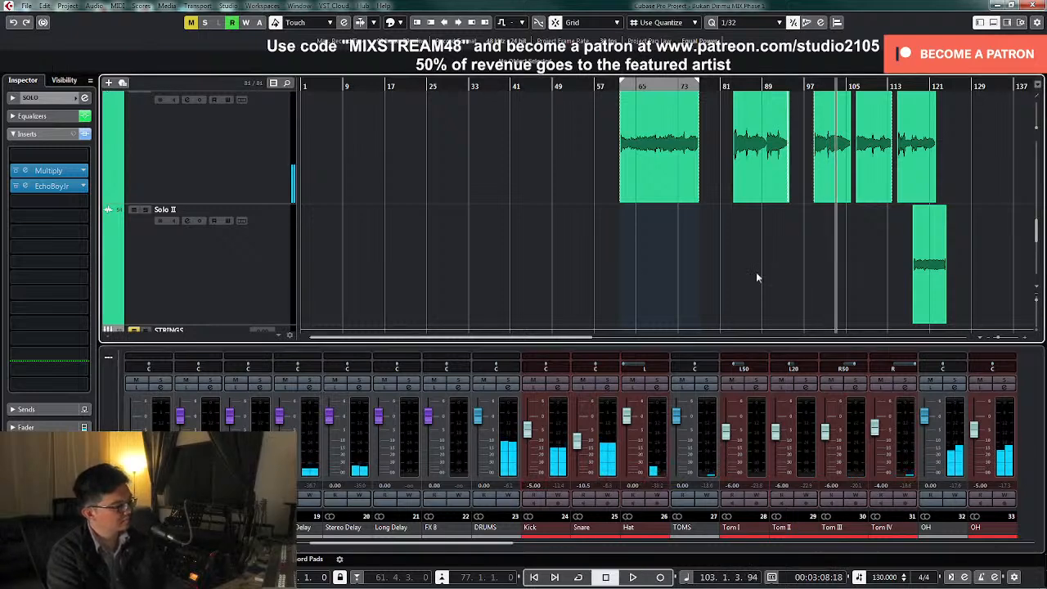
# Check the Kick channel's settings and inserts, close them and return to the guitar tracks
pyautogui.click(559, 392)
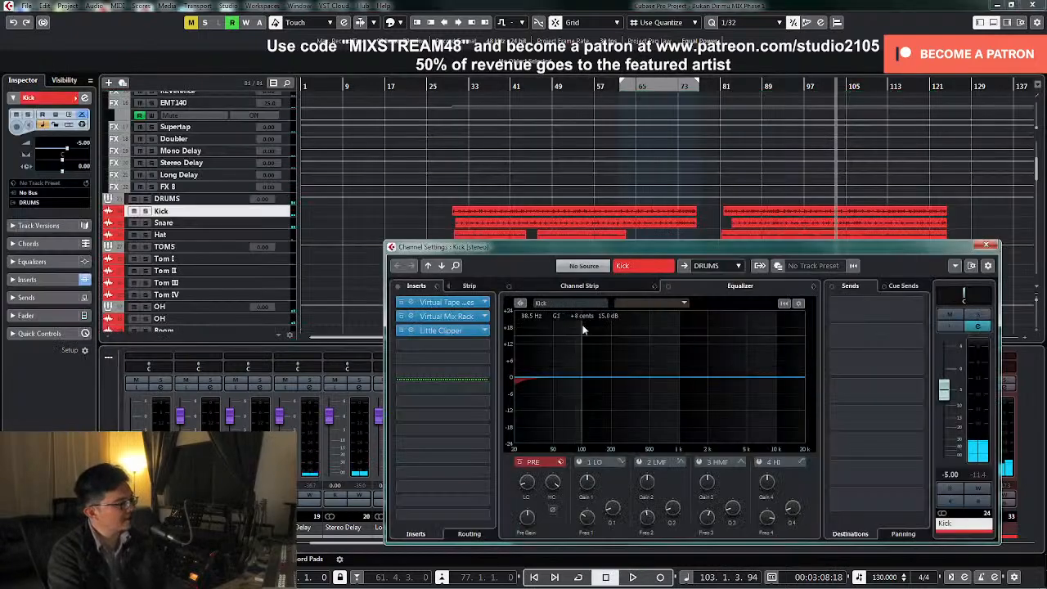
pyautogui.click(986, 246)
pyautogui.scroll(-10, 990, 270)
pyautogui.press('space')
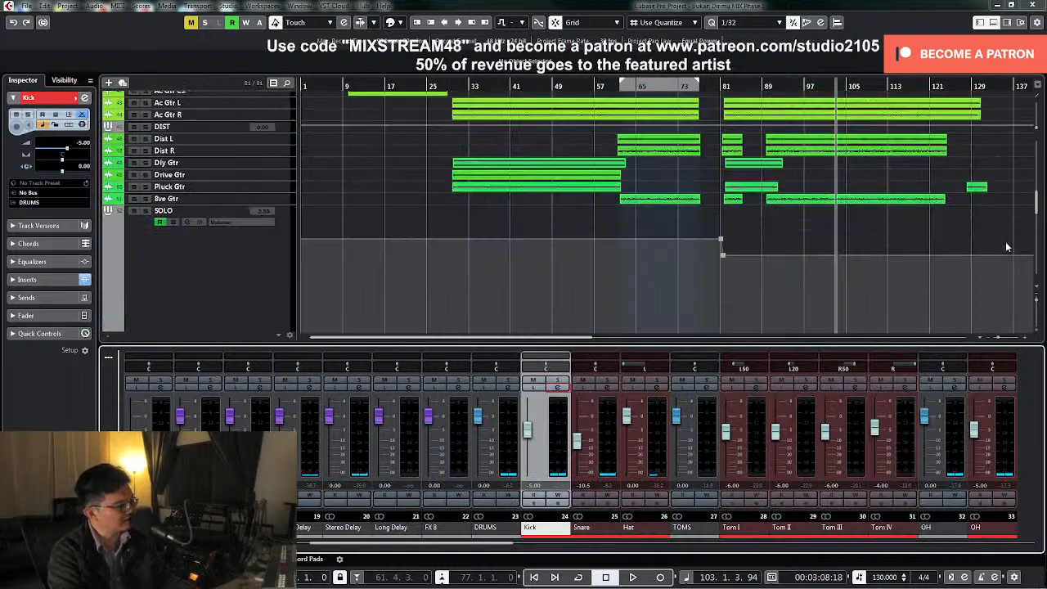
# Collapse the SOLO group's volume automation lane and listen to the solo guitars from about bar 116, with the strings channels in view
pyautogui.press('space')
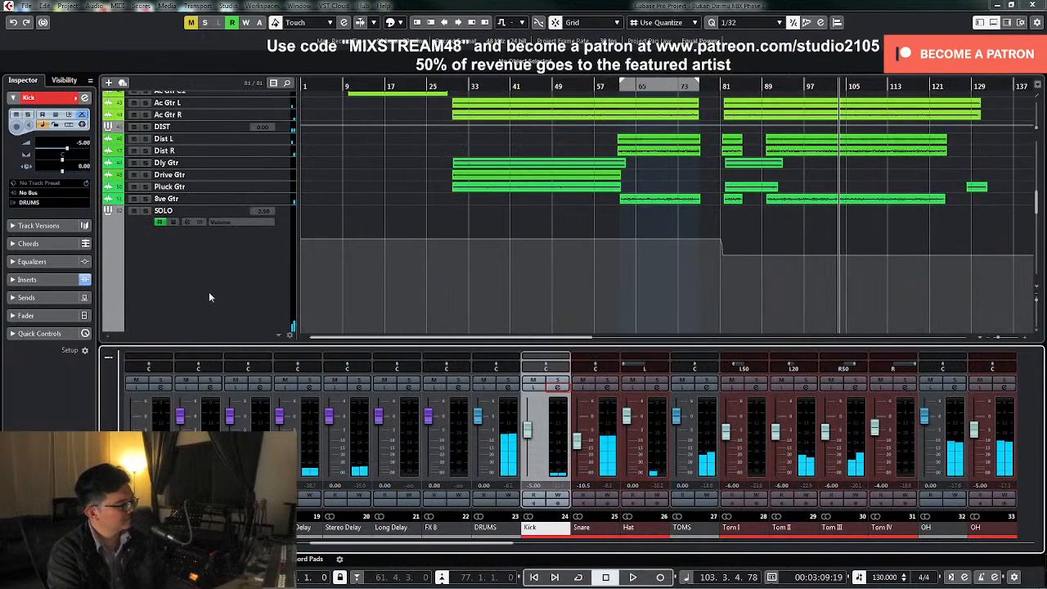
pyautogui.click(129, 287)
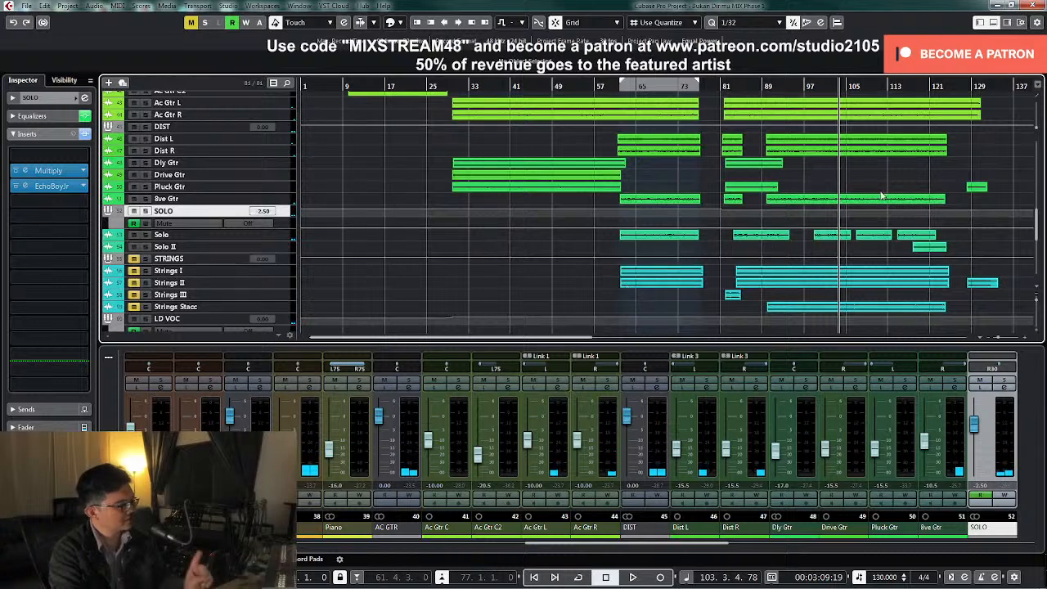
pyautogui.click(907, 86)
pyautogui.moveTo(709, 550); pyautogui.dragTo(795, 552)
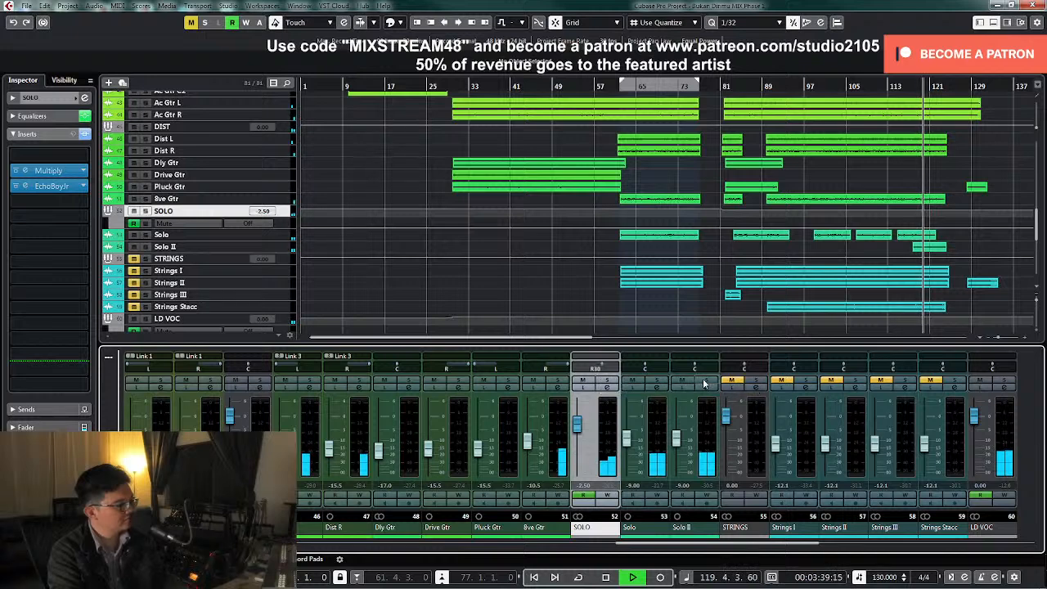
pyautogui.press('space')
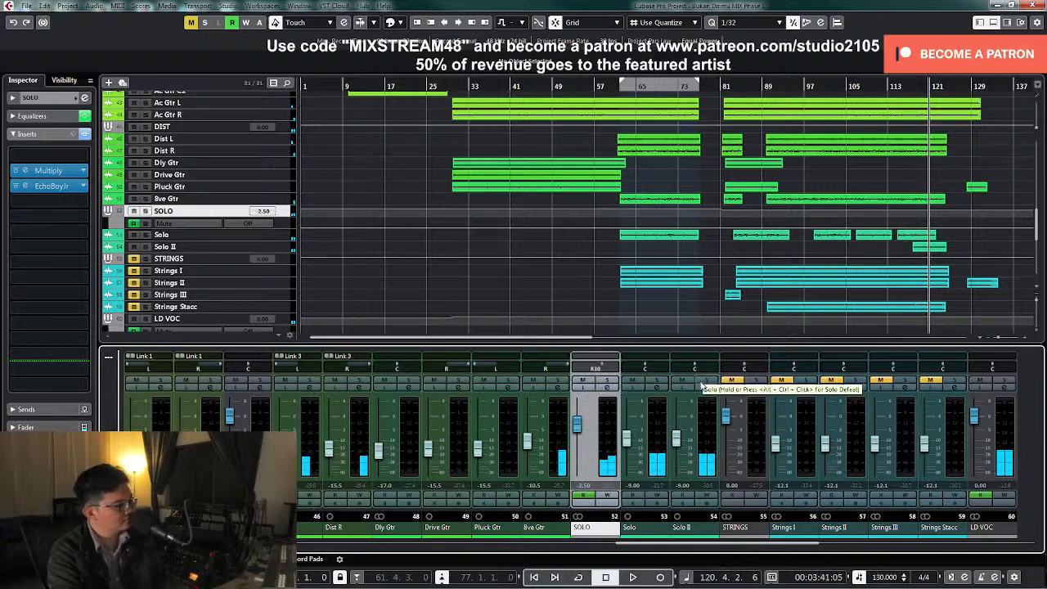
# Unmute the STRINGS group and pull the levels of all four strings channels down to minus infinity together
pyautogui.click(732, 382)
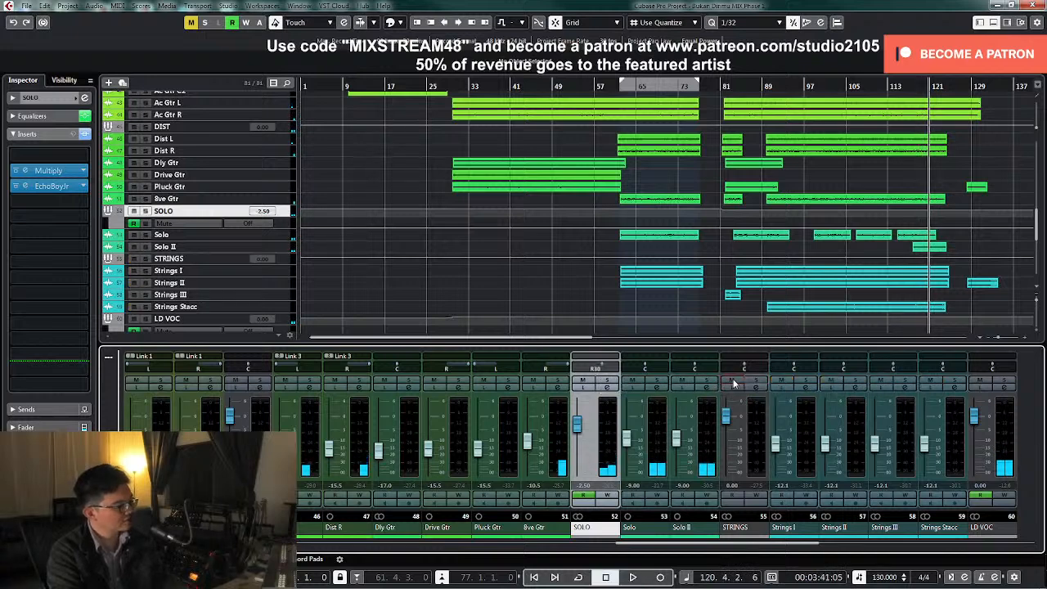
pyautogui.click(808, 467)
pyautogui.keyDown('shift'); pyautogui.click(962, 466); pyautogui.keyUp('shift')
pyautogui.moveTo(784, 463); pyautogui.dragTo(781, 499)
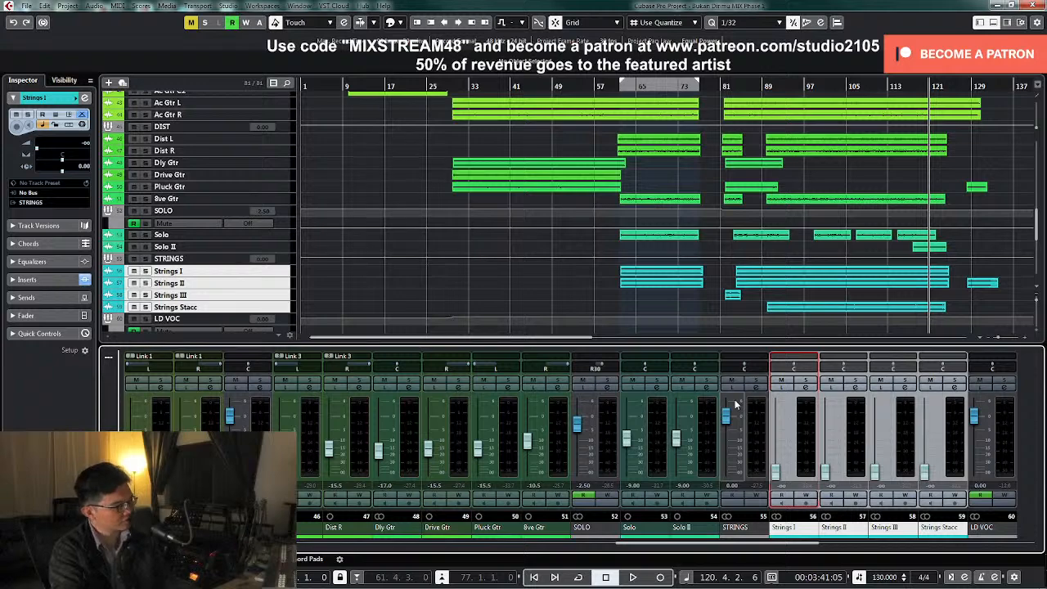
# Place the playhead at bar 60, solo Strings I and open its channel settings
pyautogui.click(612, 92)
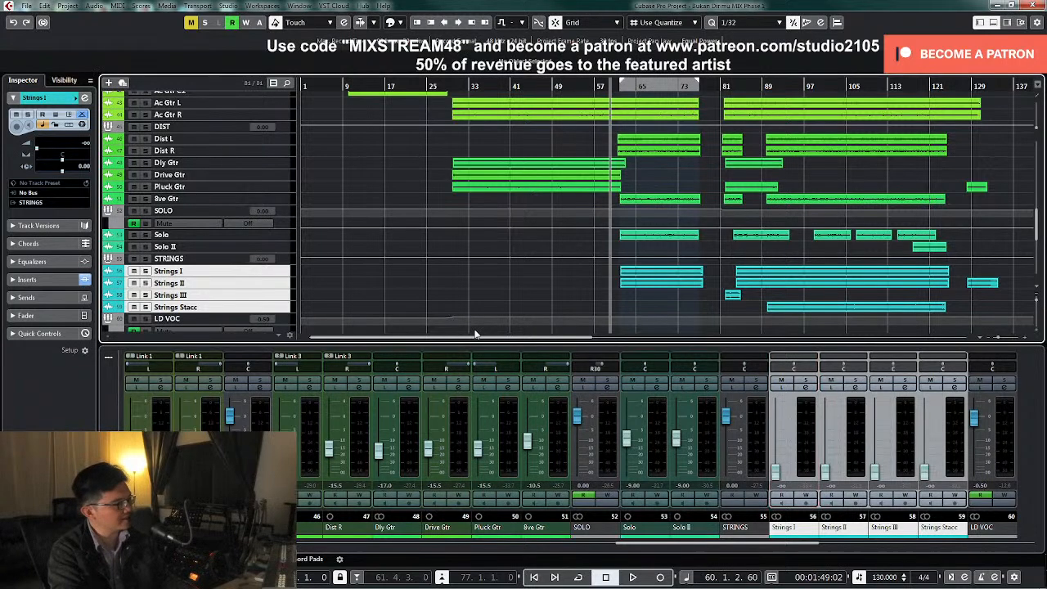
pyautogui.scroll(-8, 507, 311)
pyautogui.scroll(4, 563, 285)
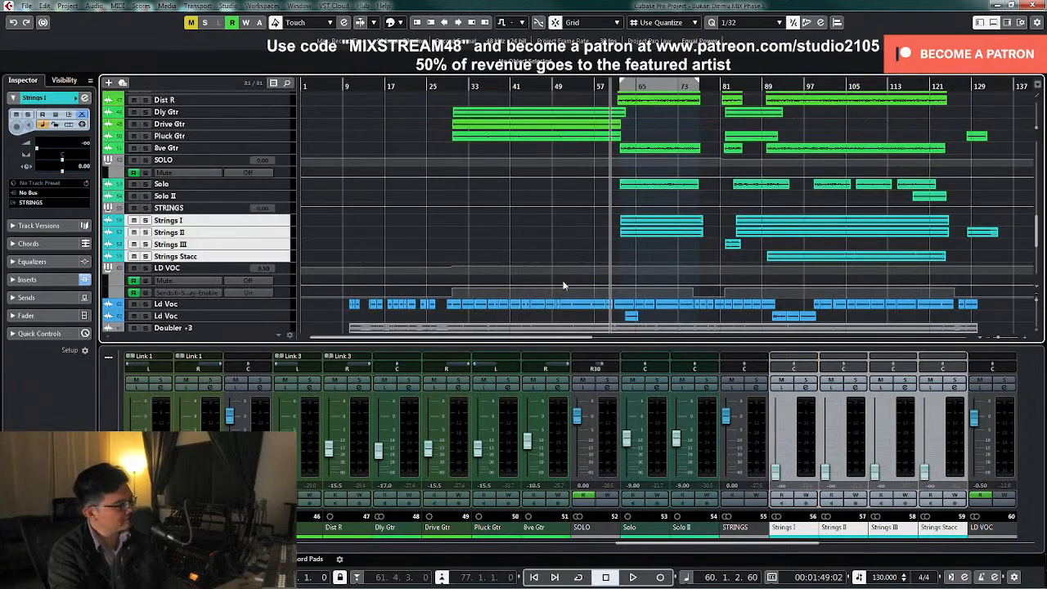
pyautogui.click(804, 390)
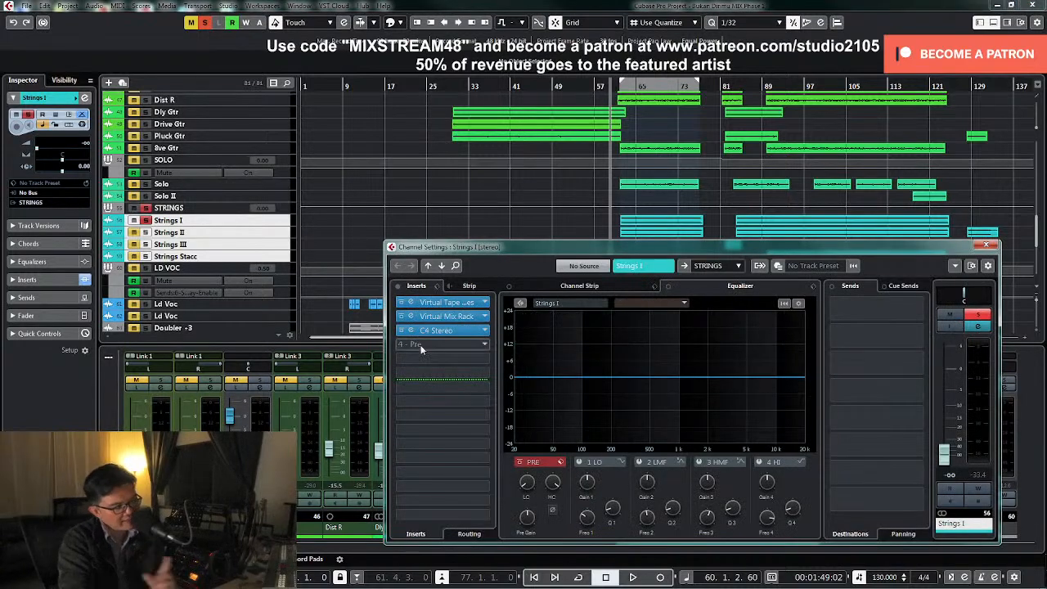
# Examine the Virtual Mix Rack and C4 multiband inserts on Strings I and close both plug-in windows
pyautogui.click(452, 317)
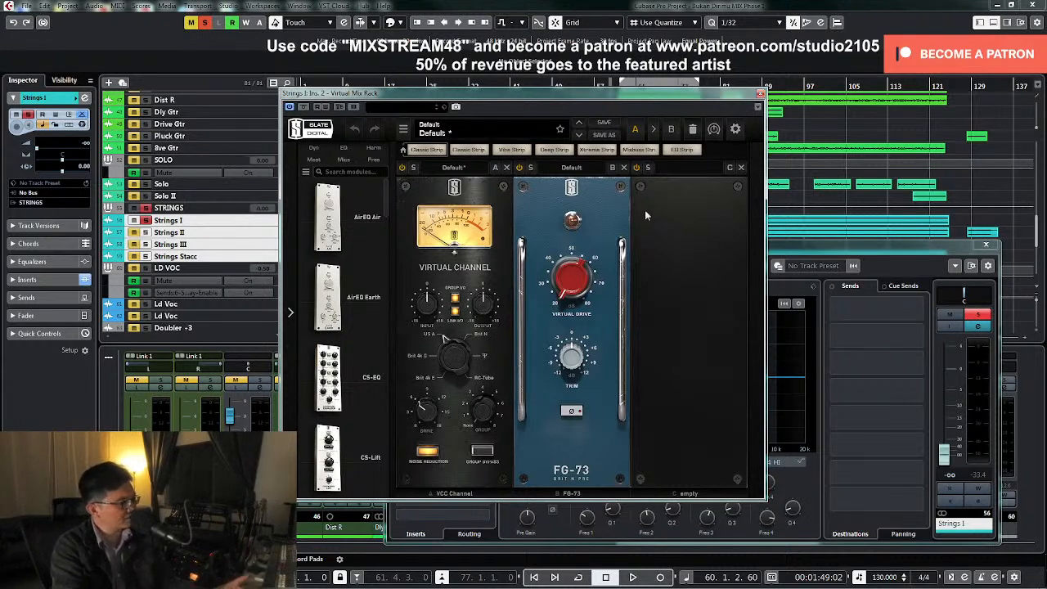
pyautogui.click(760, 95)
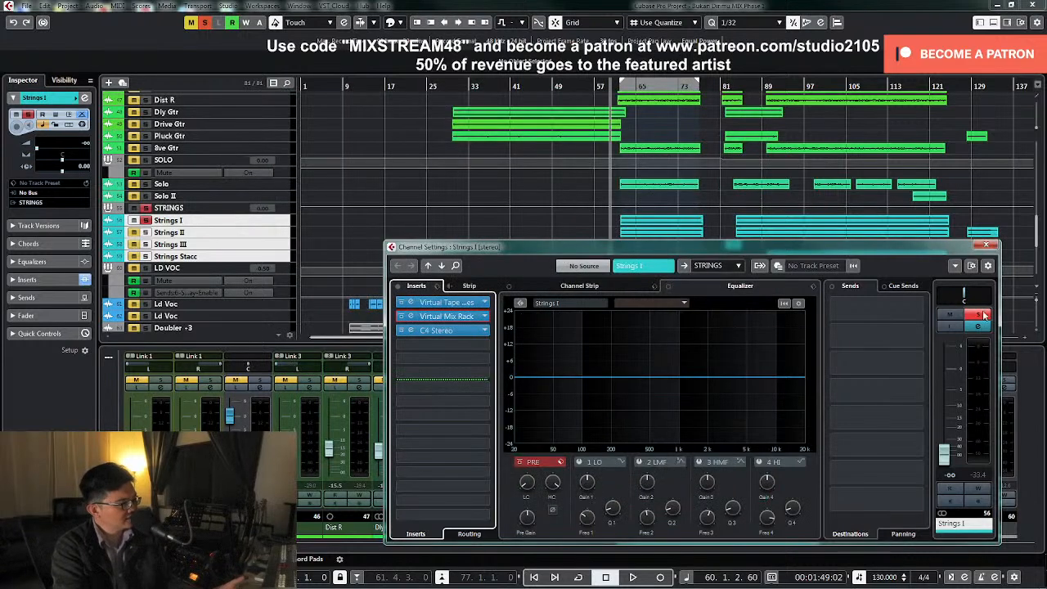
pyautogui.click(438, 331)
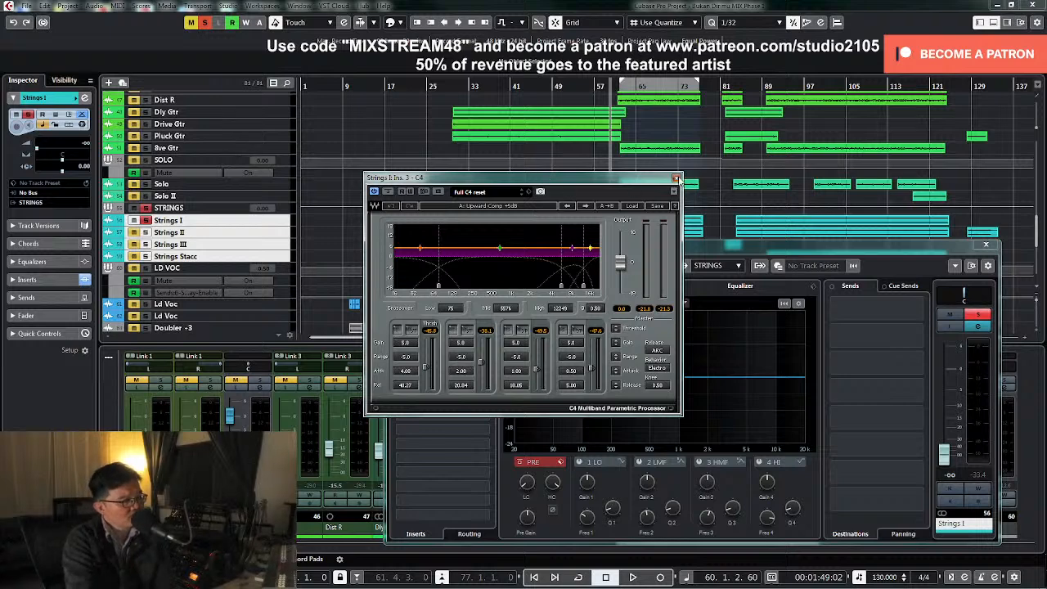
pyautogui.click(675, 179)
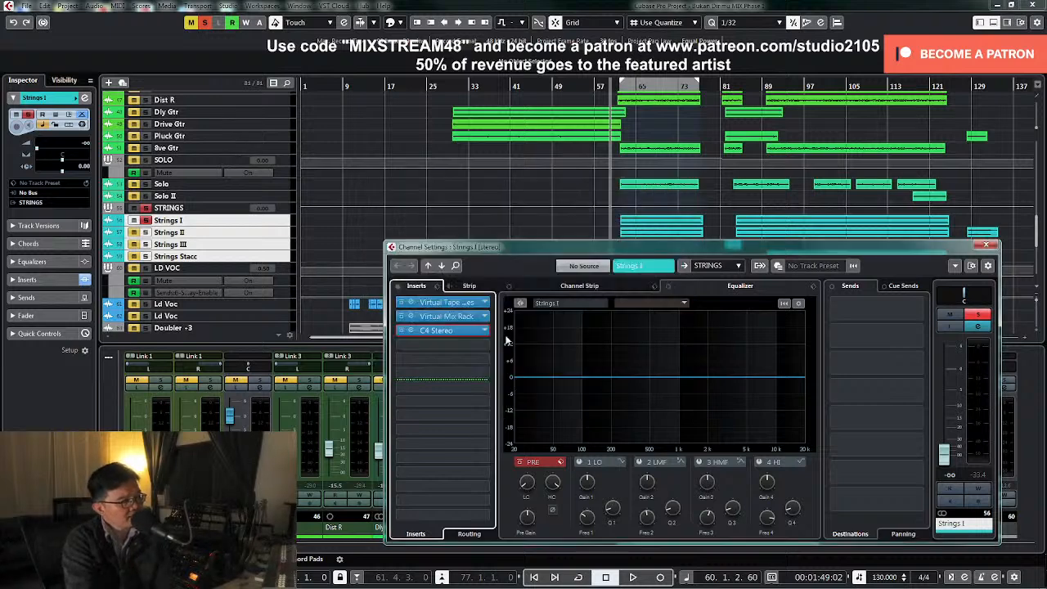
pyautogui.click(455, 332)
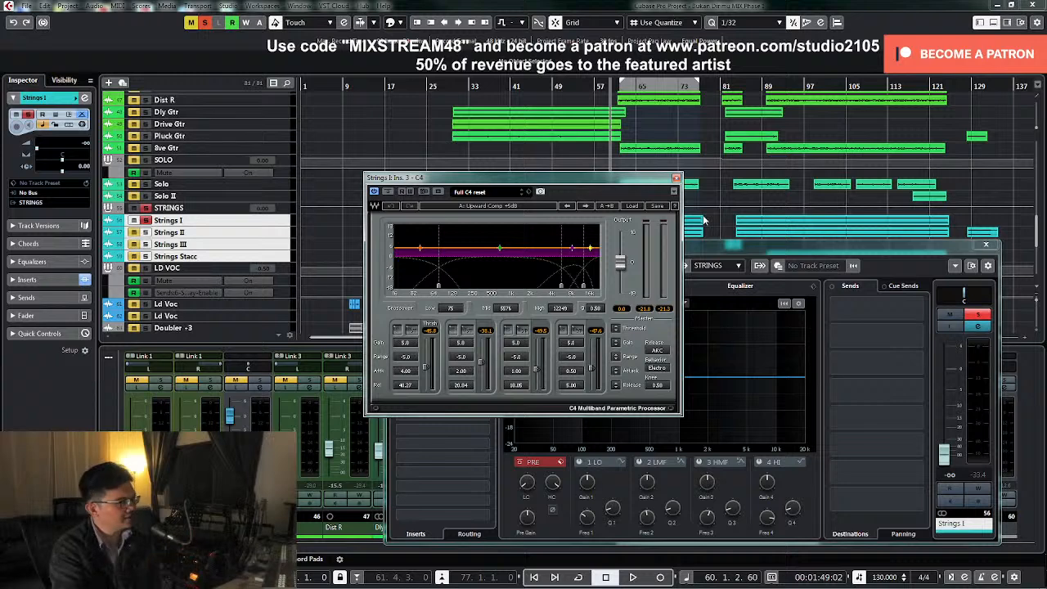
pyautogui.click(676, 178)
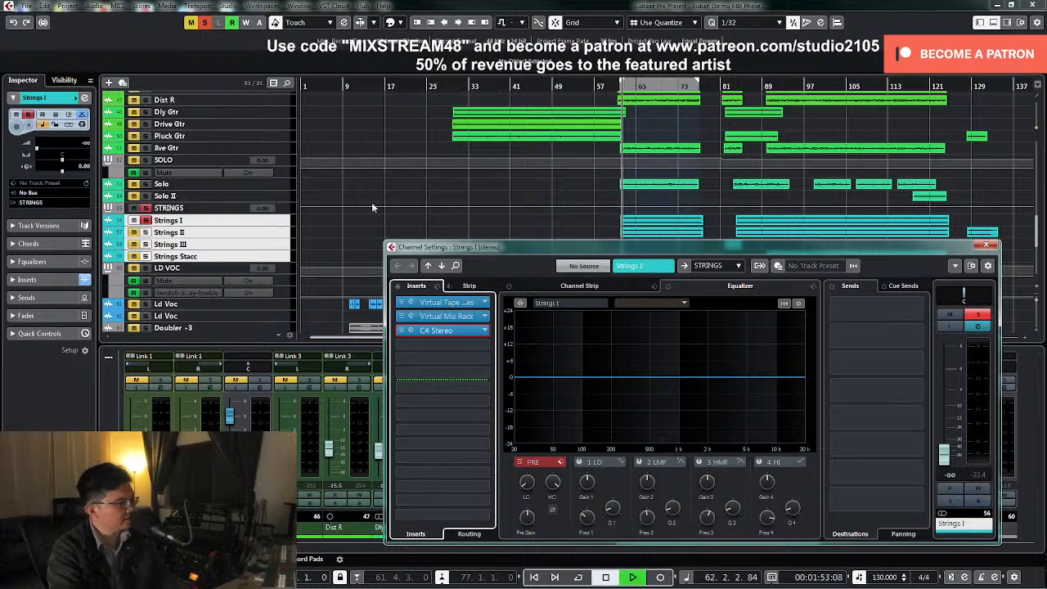
# Enlarge the Strings I track, solo the whole STRINGS group and raise the Strings I level to -14.7 dB during playback
pyautogui.click(281, 222)
pyautogui.press('z')
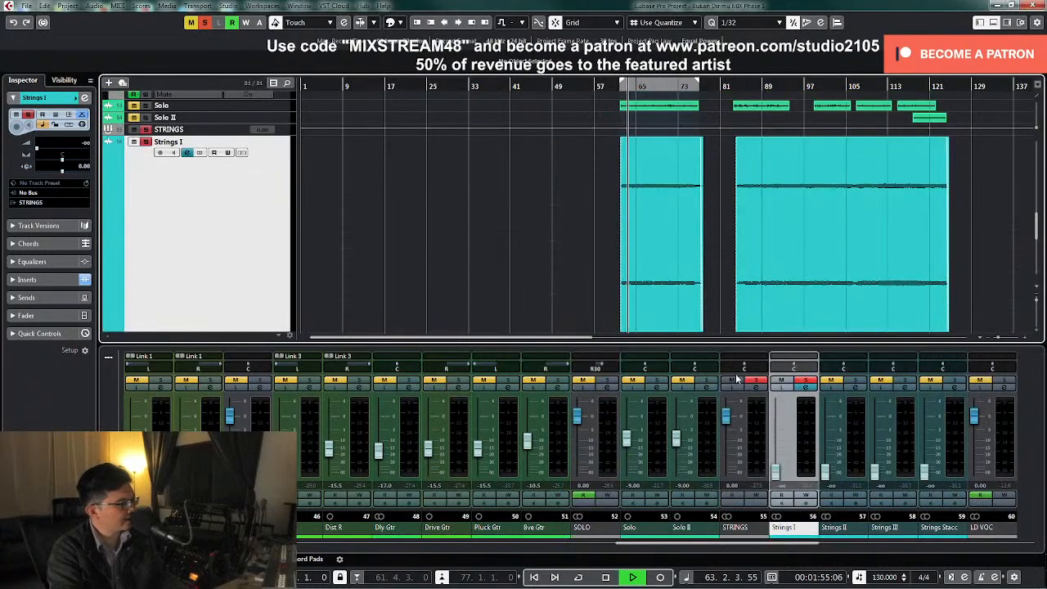
pyautogui.click(753, 382)
pyautogui.press('space')
pyautogui.moveTo(783, 484); pyautogui.dragTo(781, 458)
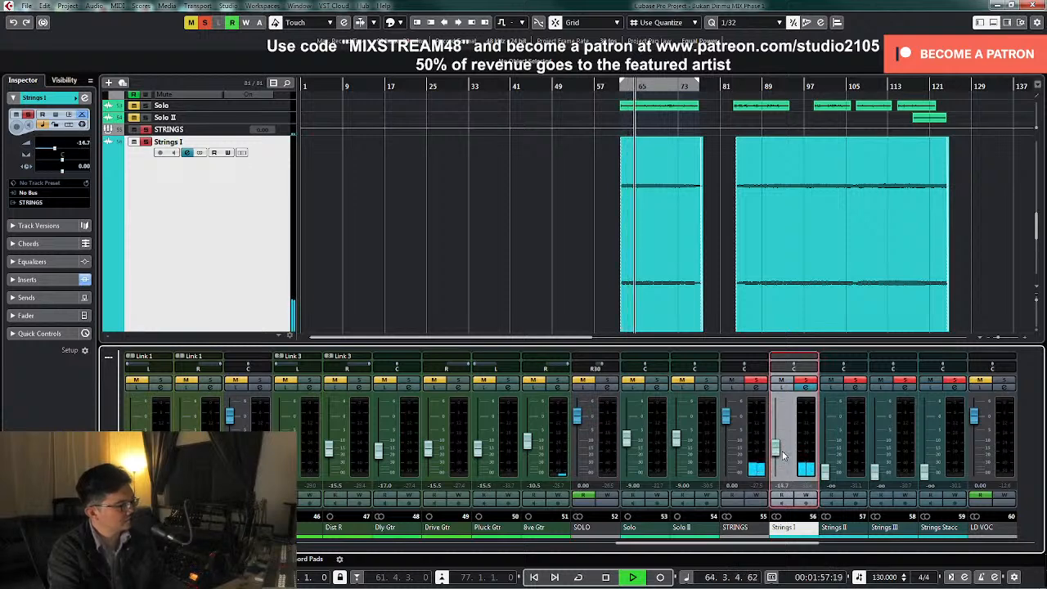
# Stop playback, enlarge the Strings II track beside Strings I and set the Strings I level to -15.5 dB
pyautogui.press('space')
pyautogui.click(676, 221)
pyautogui.scroll(-3, 529, 213)
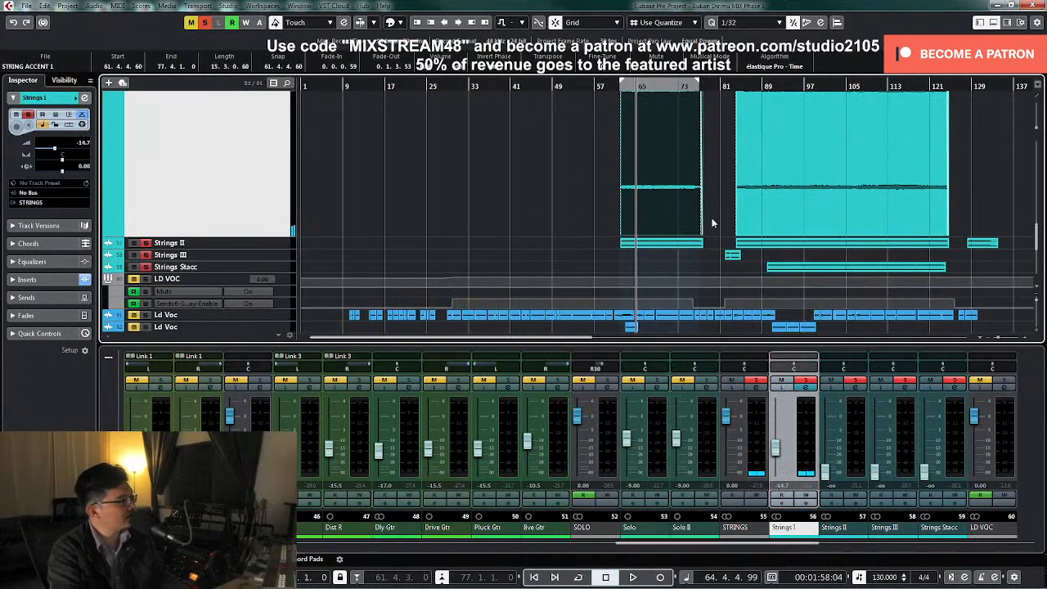
pyautogui.click(276, 247)
pyautogui.click(659, 277)
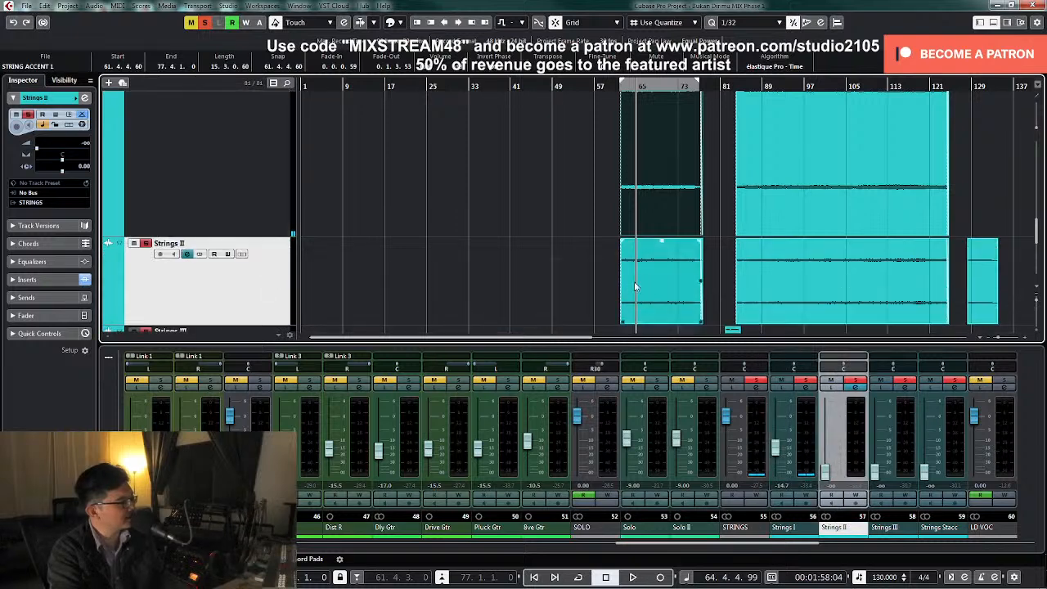
pyautogui.press('Up')
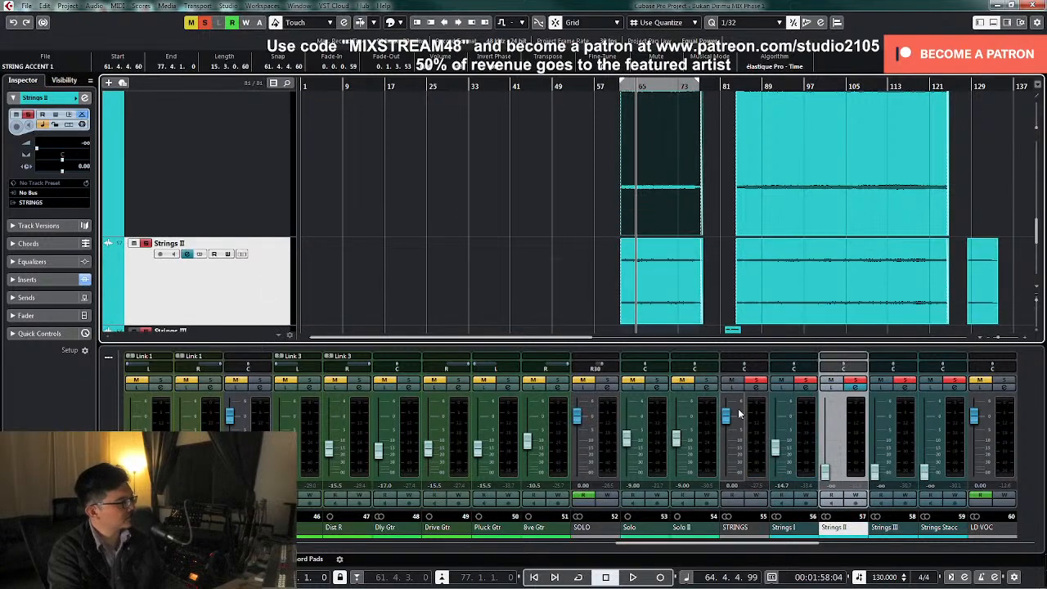
pyautogui.click(777, 455)
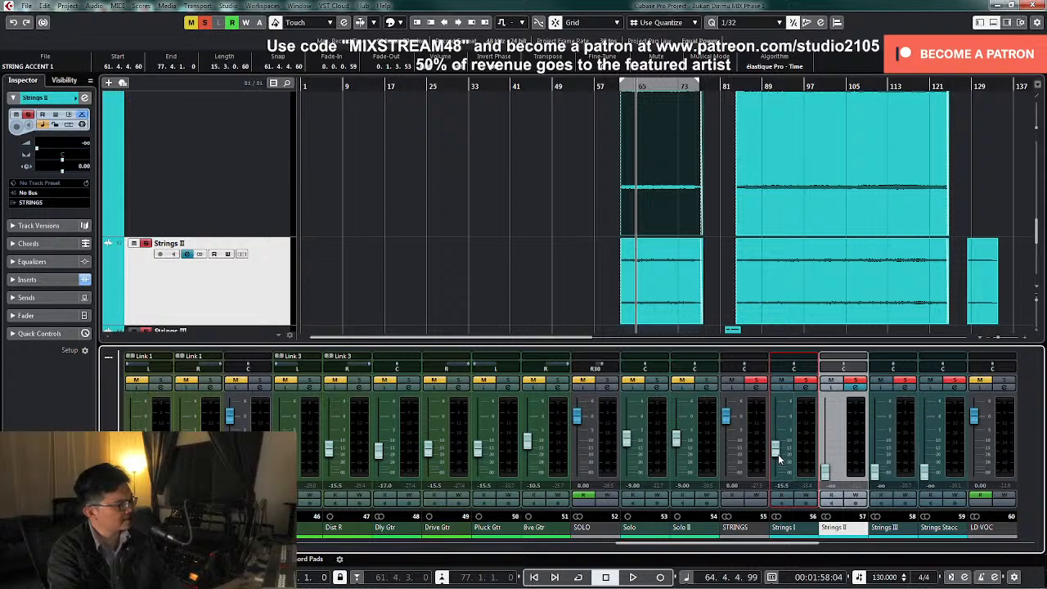
# Apply a low cut to Strings I that rolls off the low end below about 100 Hz while it plays
pyautogui.press('space')
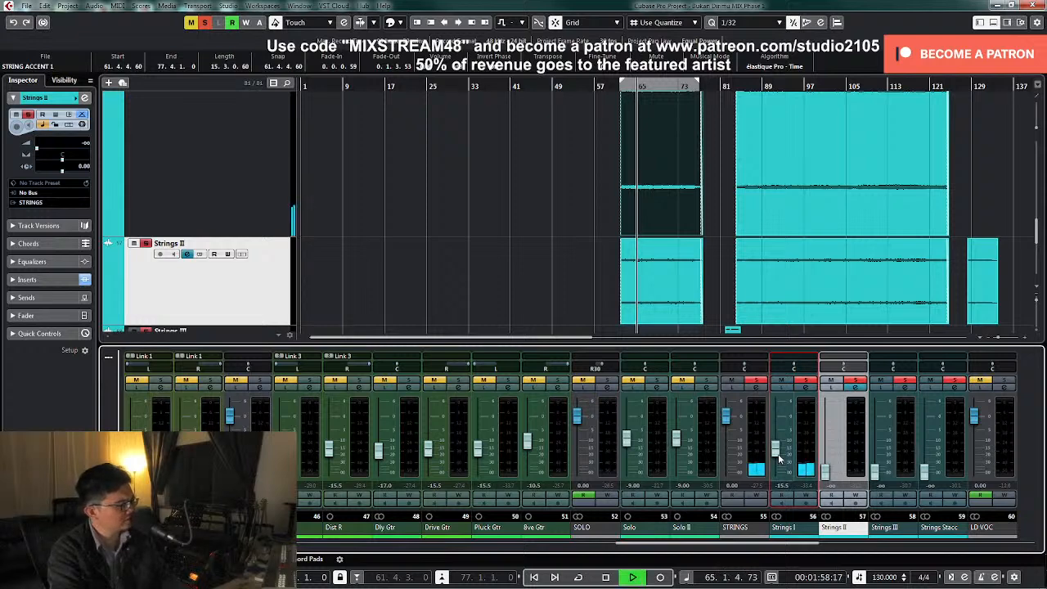
pyautogui.click(806, 389)
pyautogui.moveTo(526, 484); pyautogui.dragTo(530, 463)
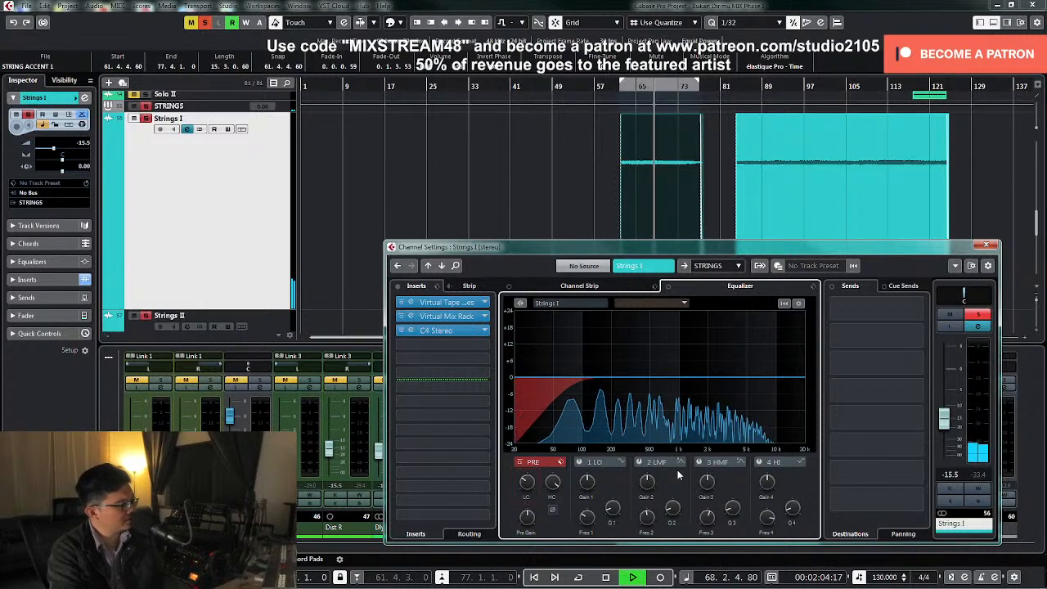
# Sweep a narrow boost on the Strings I high-mid EQ band, and turn it into a wide, gentle cut at about 6.8 kHz
pyautogui.click(733, 507)
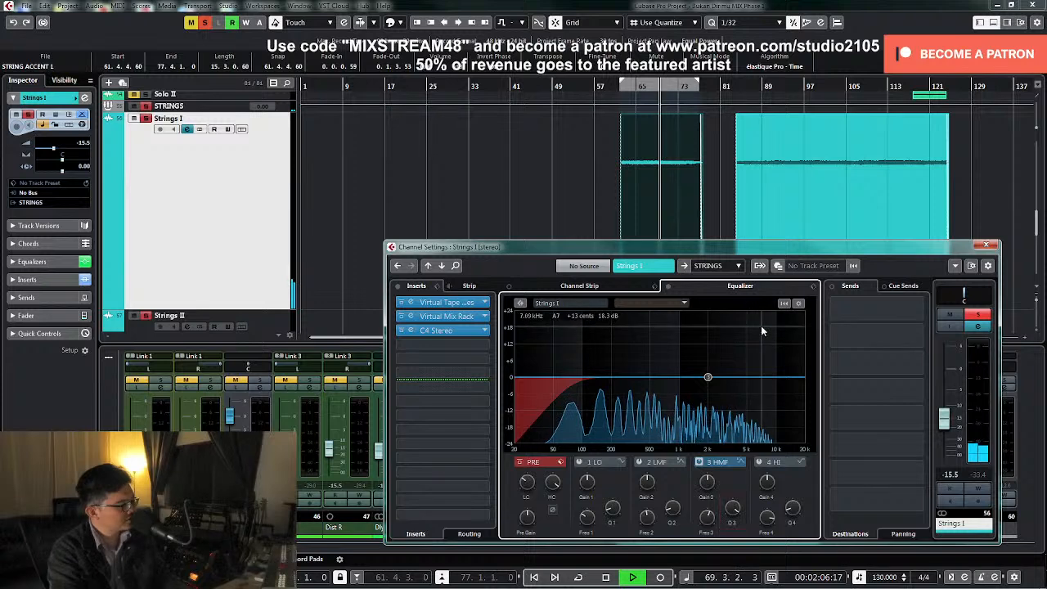
pyautogui.press('space')
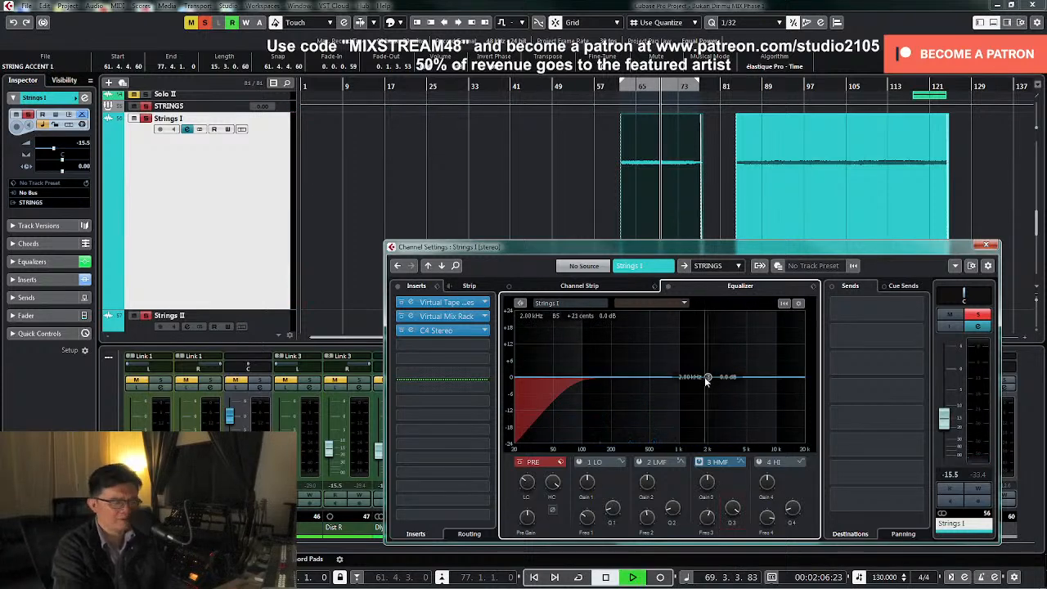
pyautogui.press('space')
pyautogui.moveTo(708, 379); pyautogui.dragTo(759, 347)
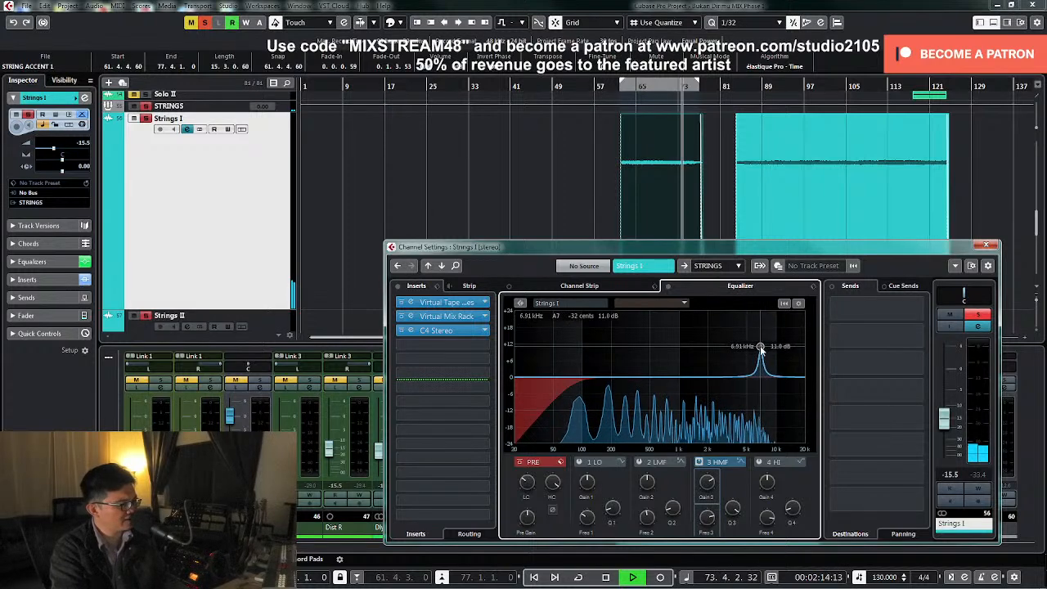
pyautogui.moveTo(701, 498); pyautogui.dragTo(730, 526)
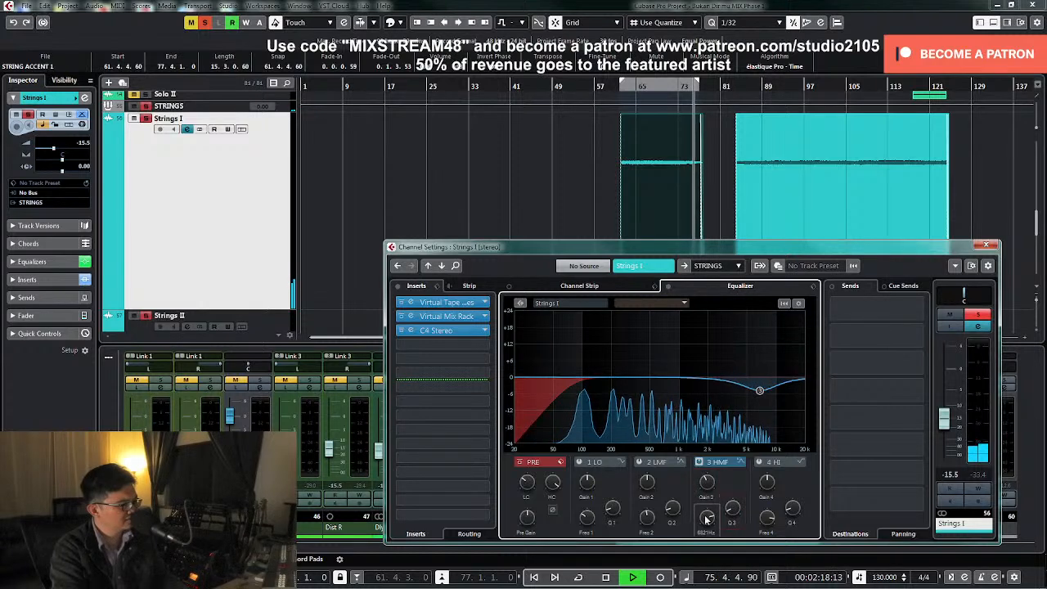
# Try a high cut on Strings I with a changed filter slope, bypassing the high-mid cut meanwhile
pyautogui.click(699, 462)
pyautogui.press('space')
pyautogui.rightClick(553, 483)
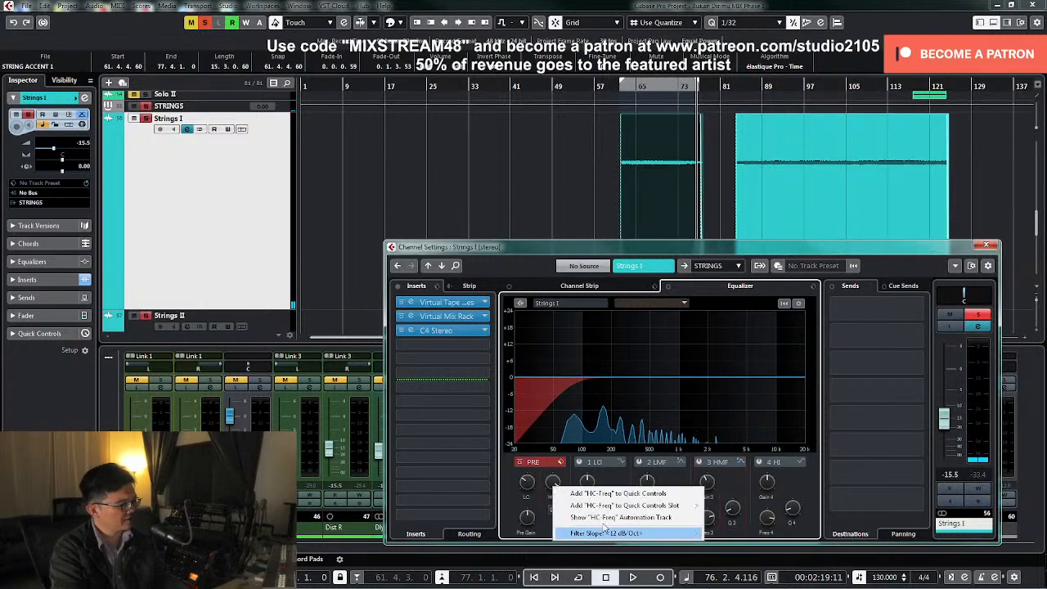
pyautogui.moveTo(605, 532)
pyautogui.click(741, 535)
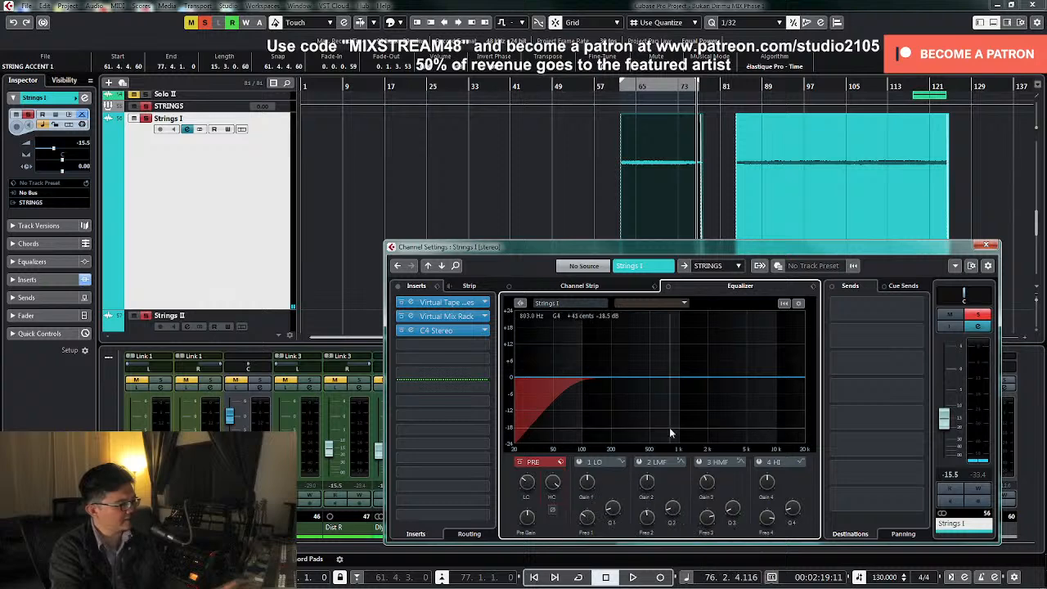
pyautogui.press('space')
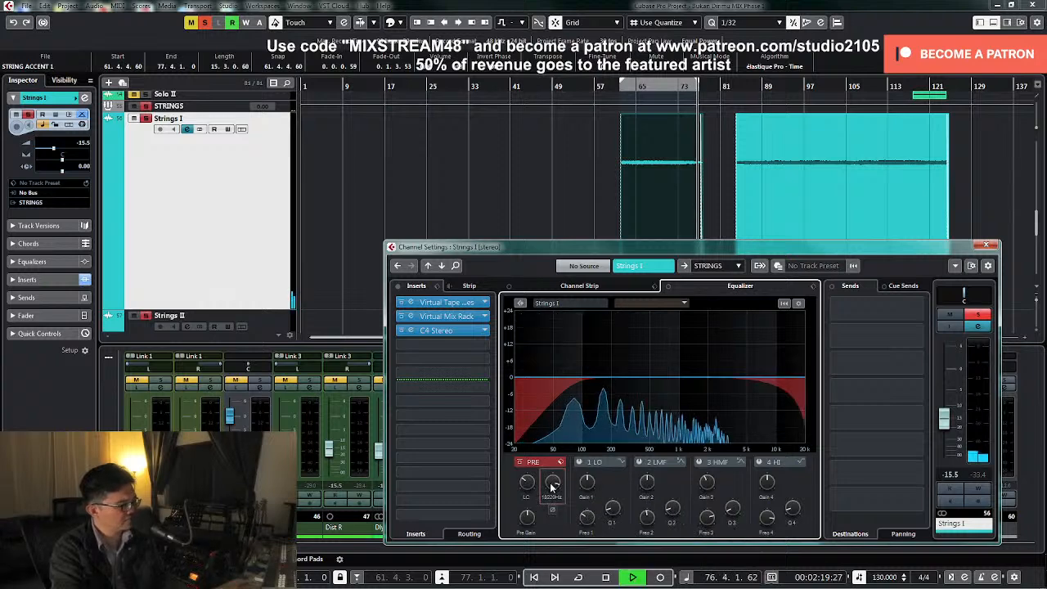
pyautogui.press('KP_Subtract')
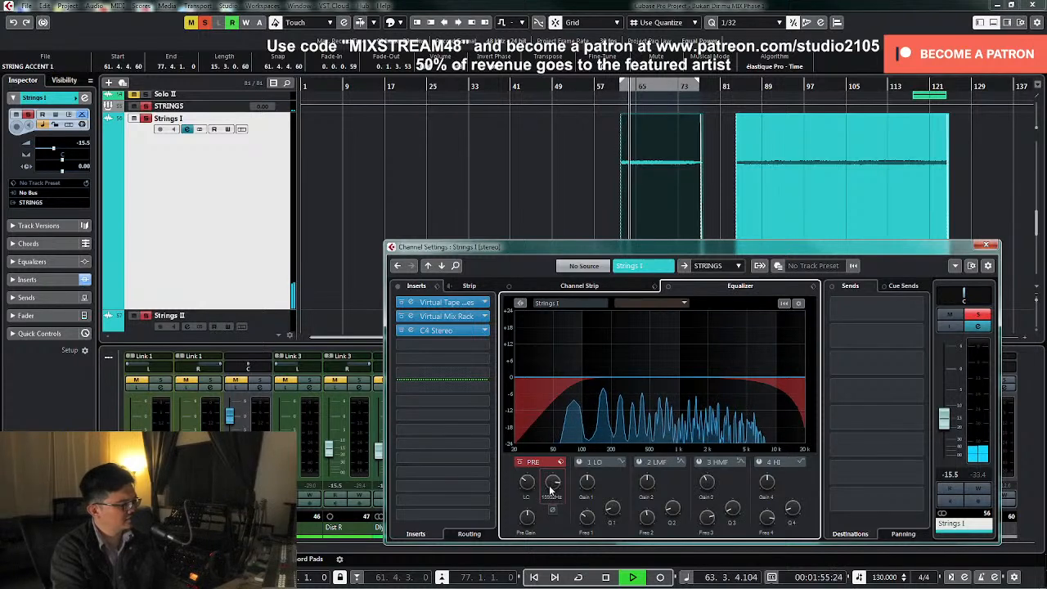
pyautogui.moveTo(550, 488); pyautogui.dragTo(563, 418)
pyautogui.press('space')
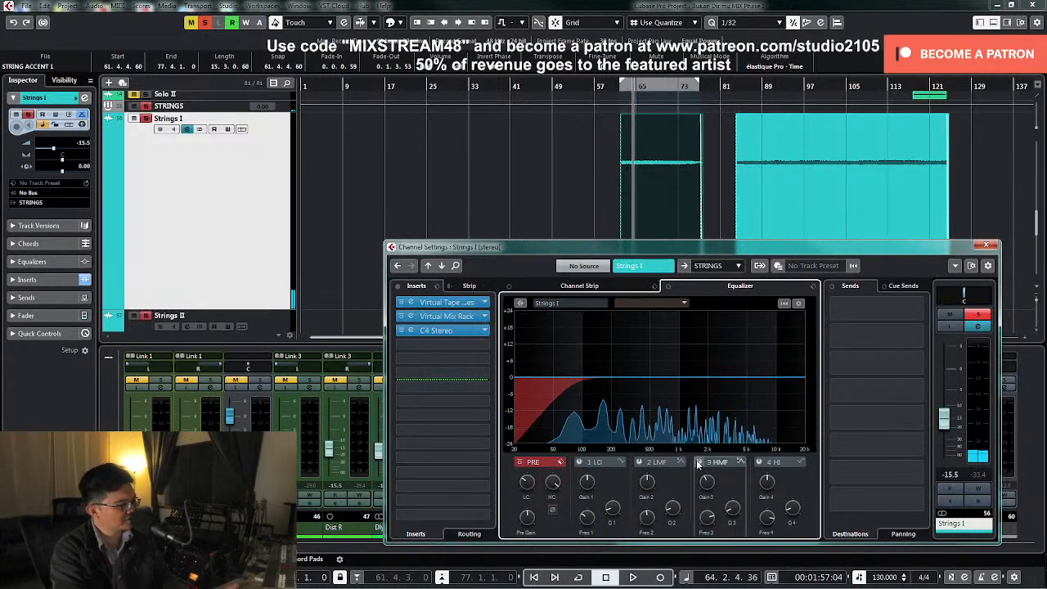
pyautogui.click(698, 462)
# Fine-tune the high-mid cut on Strings I and add a narrower, slight cut a little above 3 kHz with the low-mid band
pyautogui.press('space')
pyautogui.moveTo(754, 391); pyautogui.dragTo(754, 391)
pyautogui.click(639, 462)
pyautogui.moveTo(671, 379); pyautogui.dragTo(729, 332)
pyautogui.moveTo(652, 482); pyautogui.dragTo(640, 524)
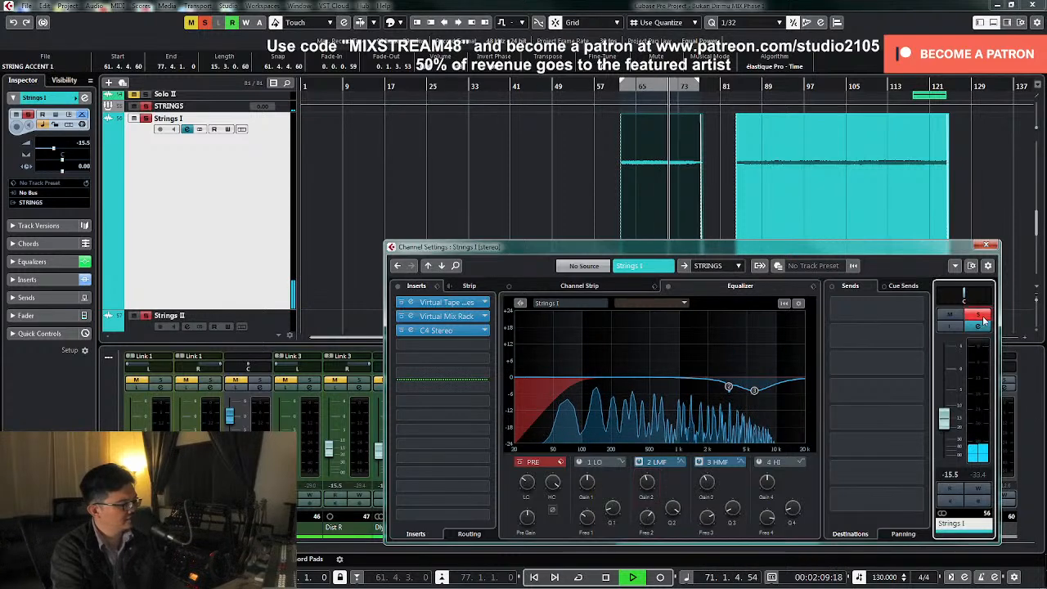
# Clear the solo, close the channel settings and raise Strings I to about -9.25 dB while the full mix plays
pyautogui.click(986, 246)
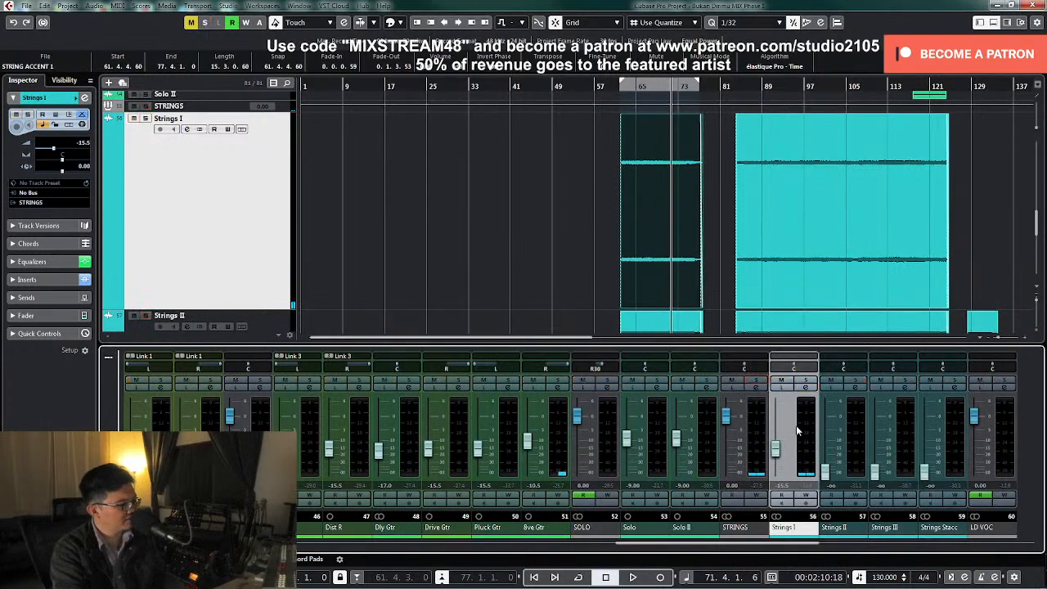
pyautogui.moveTo(776, 461); pyautogui.dragTo(777, 440)
pyautogui.press('space')
pyautogui.press('space')
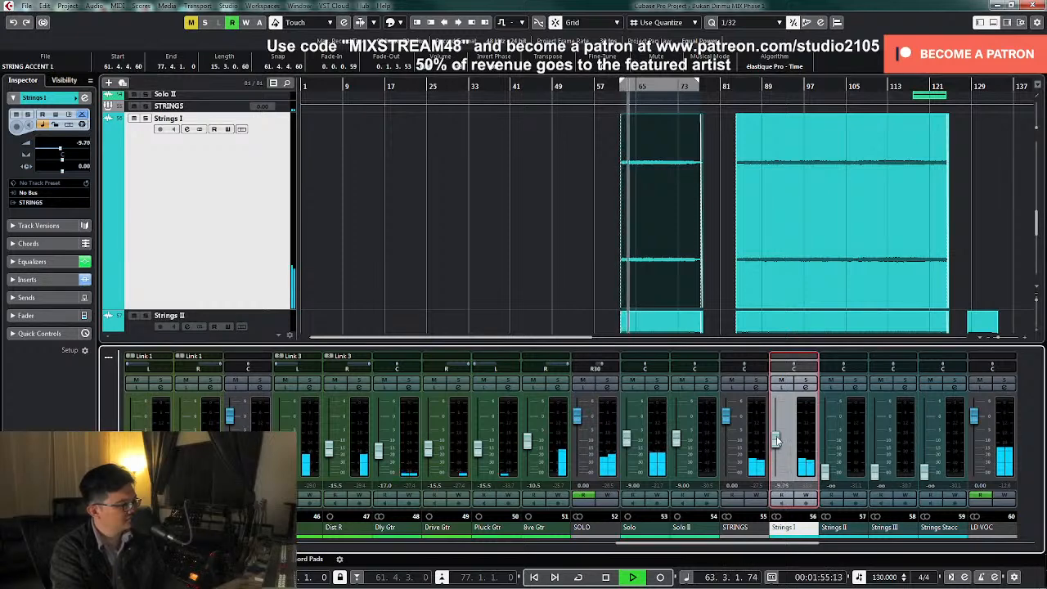
# Raise Strings I to about -9.13 dB, compare it in solo and in the full mix, and stop playback
pyautogui.moveTo(777, 441); pyautogui.dragTo(777, 441)
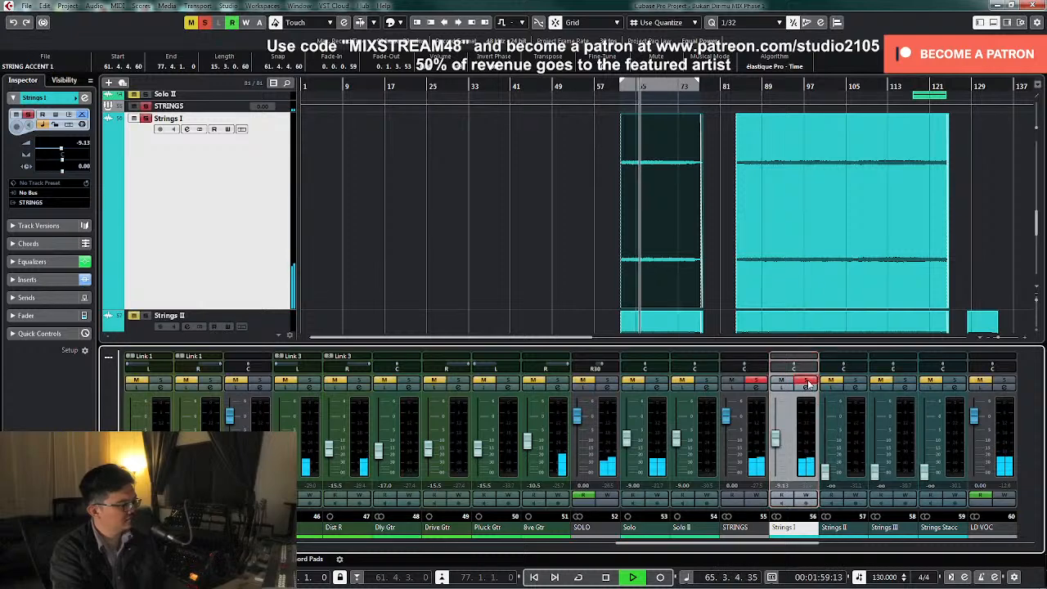
pyautogui.press('space')
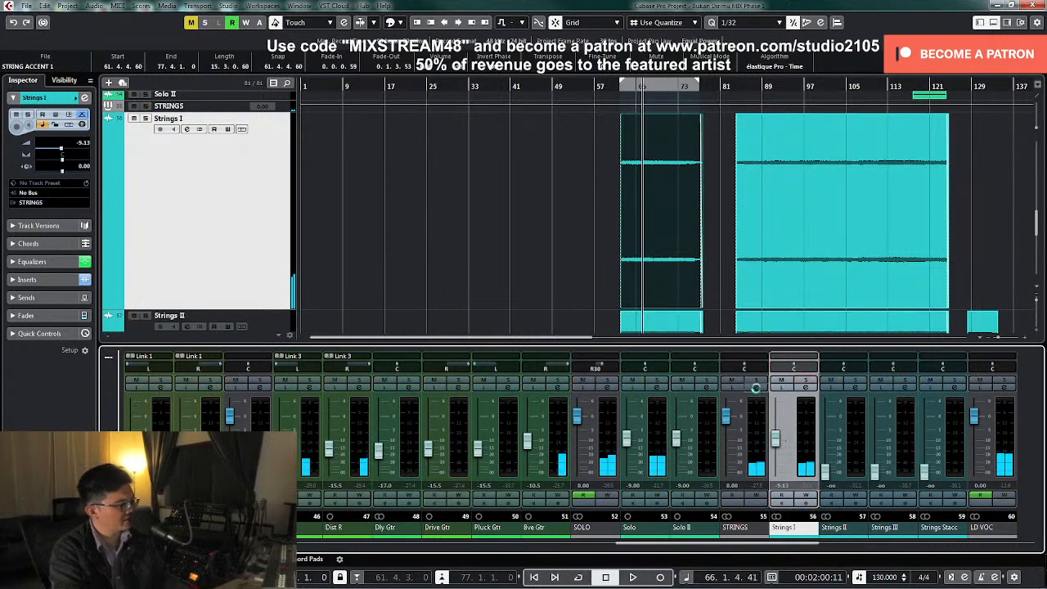
# Open the STRINGS group's channel settings and examine its Teletronix LA-2A compressor and EMT 140 plate reverb inserts
pyautogui.click(756, 386)
pyautogui.click(436, 286)
pyautogui.click(474, 299)
pyautogui.doubleClick(456, 348)
pyautogui.click(451, 317)
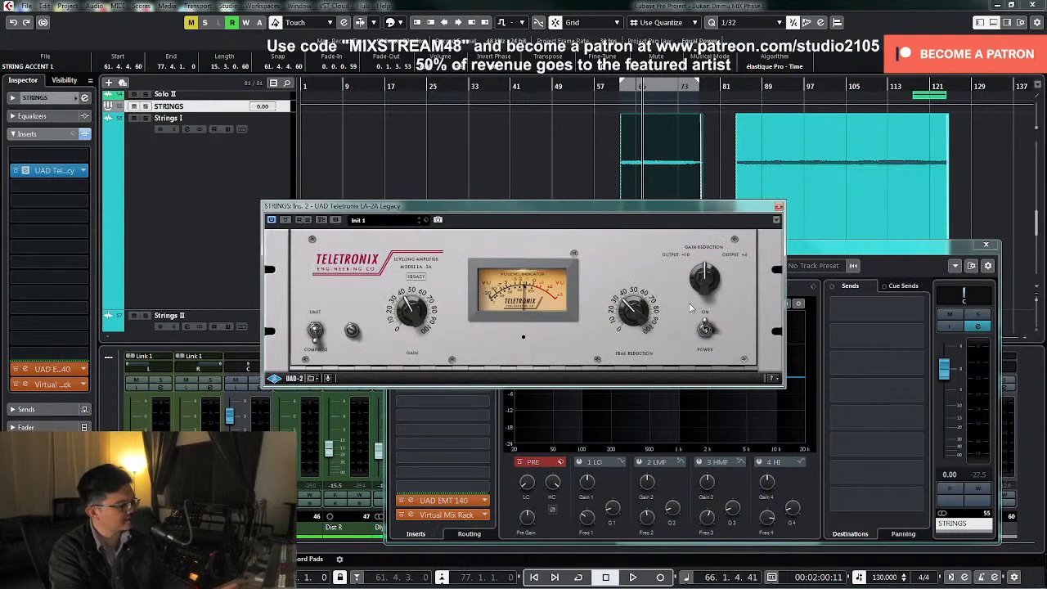
pyautogui.click(779, 208)
pyautogui.click(450, 500)
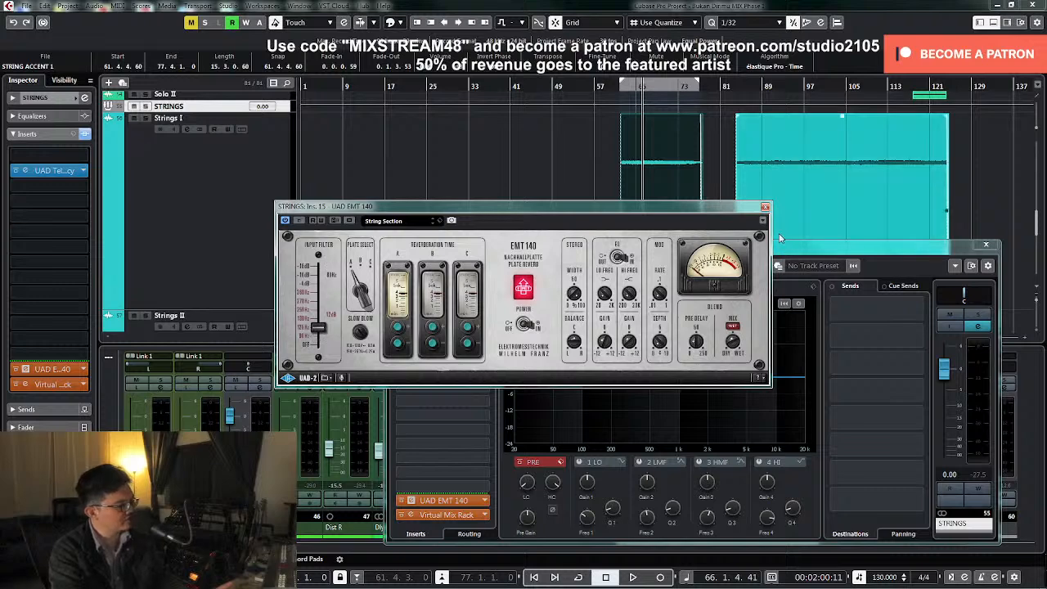
pyautogui.click(764, 206)
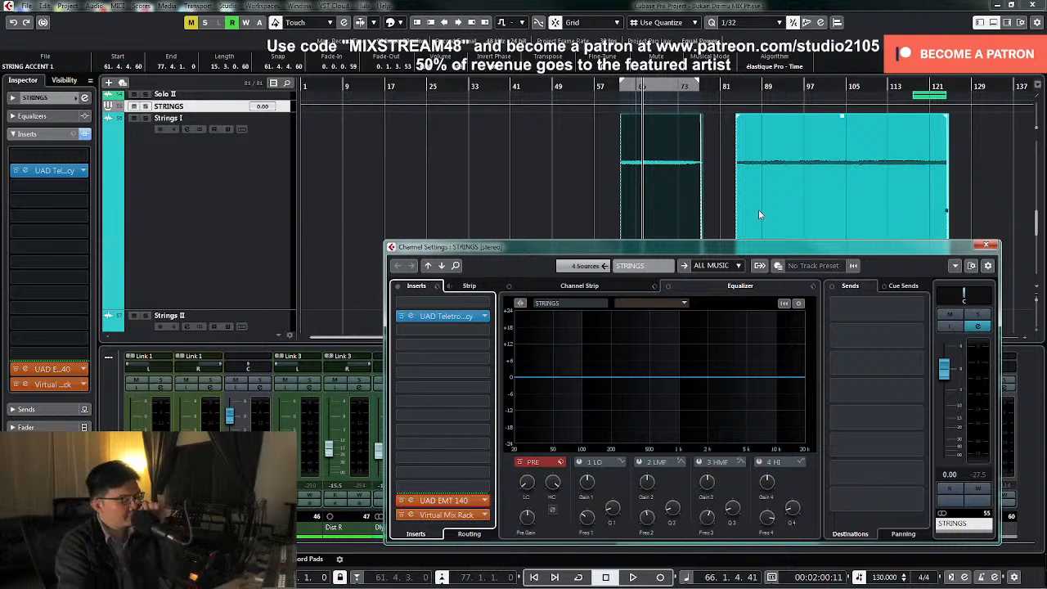
# Audition the STRINGS group in solo, and raise Strings I to about -7.52 dB once the full mix plays
pyautogui.press('space')
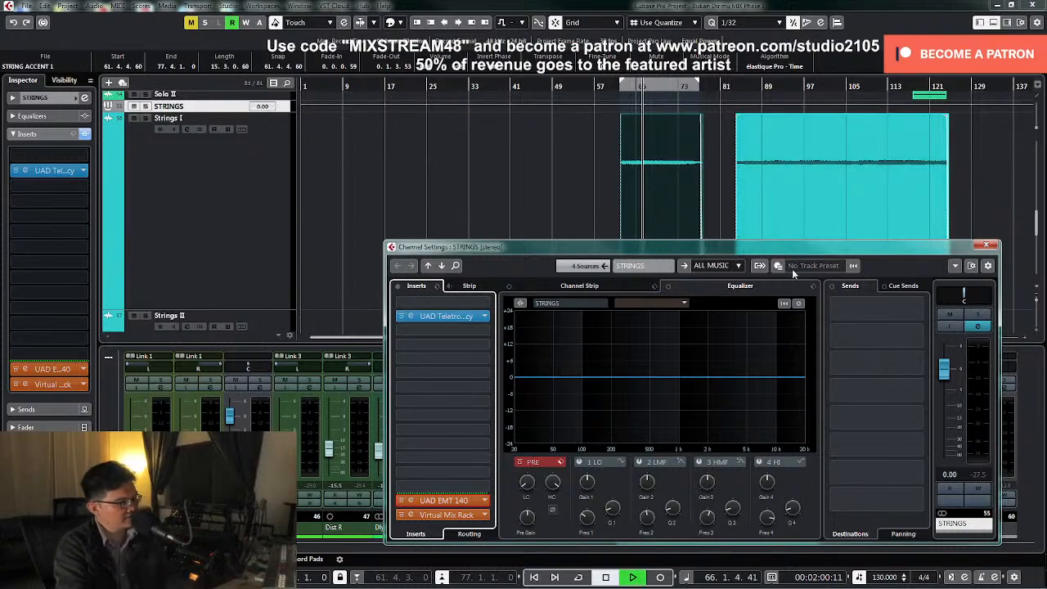
pyautogui.click(976, 315)
pyautogui.click(985, 247)
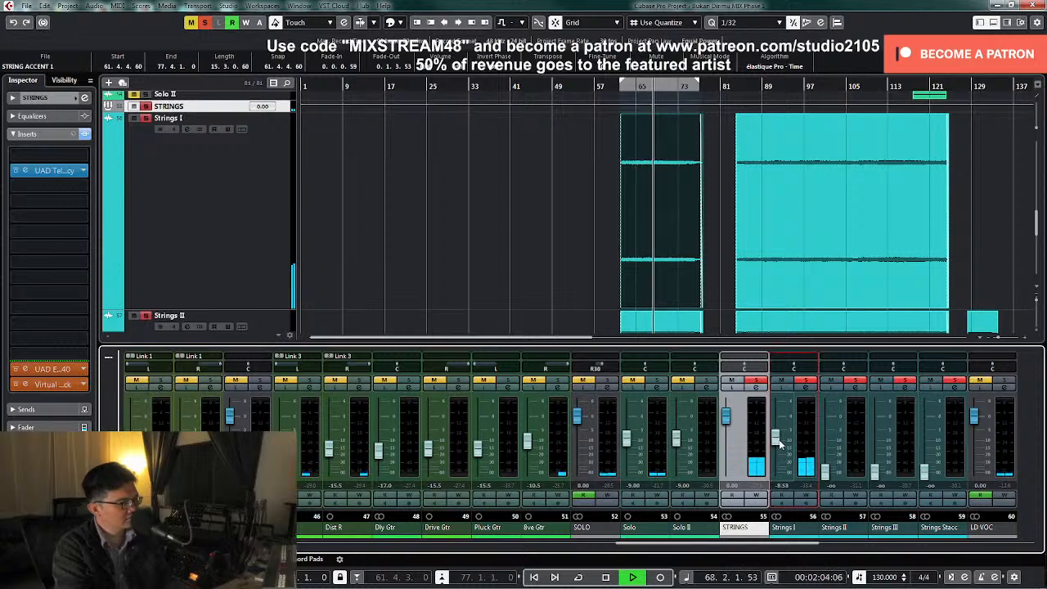
pyautogui.click(807, 384)
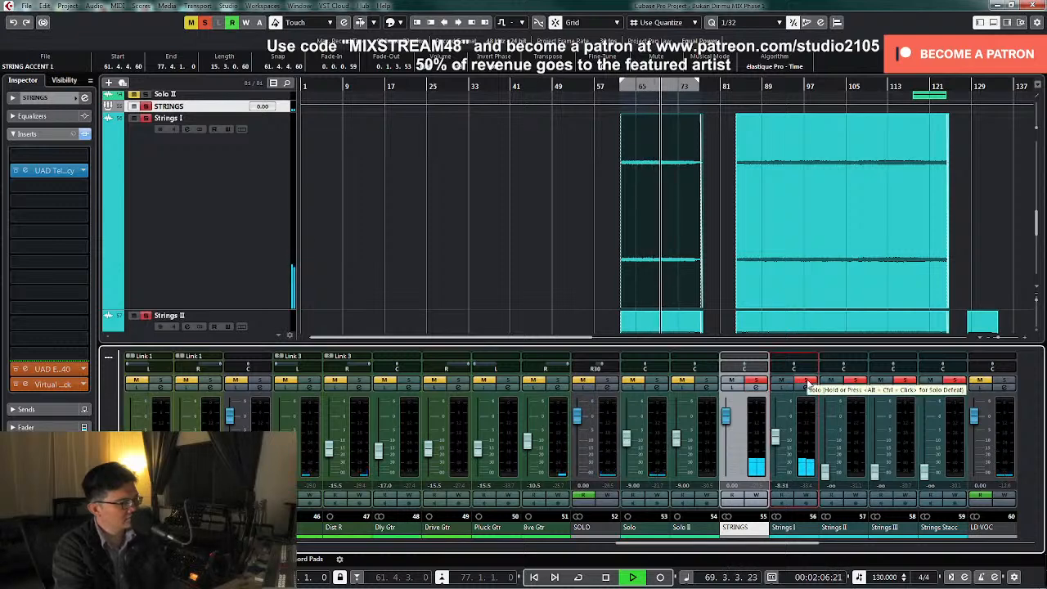
pyautogui.click(759, 384)
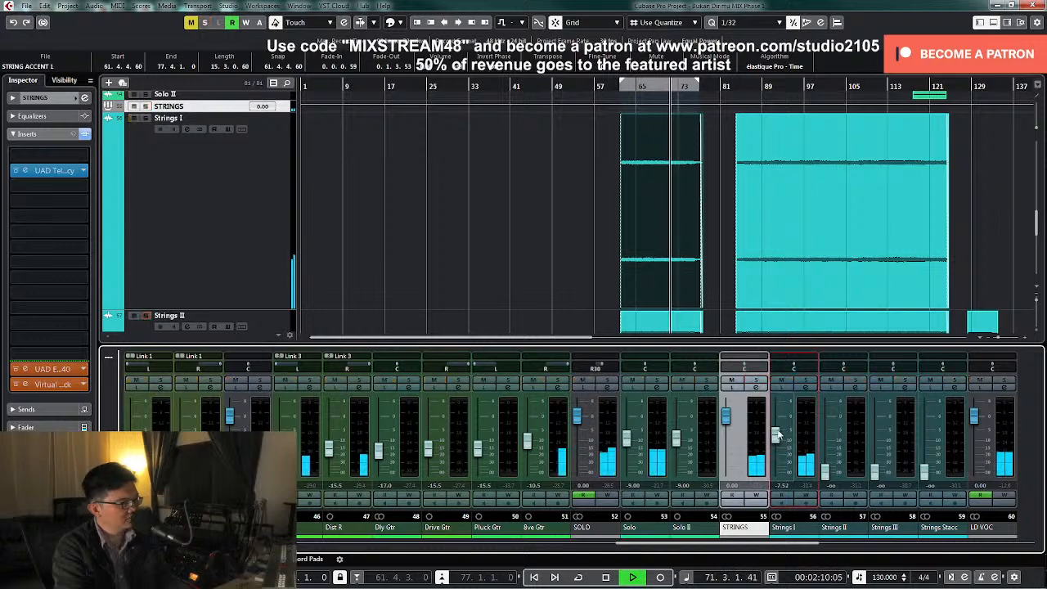
# Shrink the Strings I track, play from around bar 84 with a brief solo check, and set its level to -7.5 dB
pyautogui.press('Down')
pyautogui.press('z')
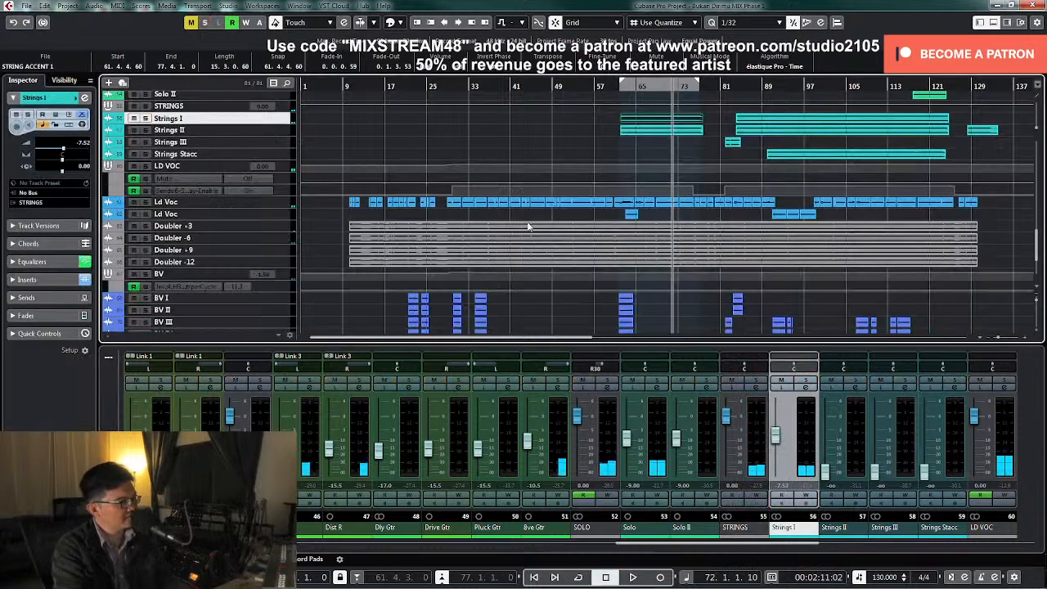
pyautogui.click(738, 97)
pyautogui.press('space')
pyautogui.click(145, 119)
pyautogui.click(146, 119)
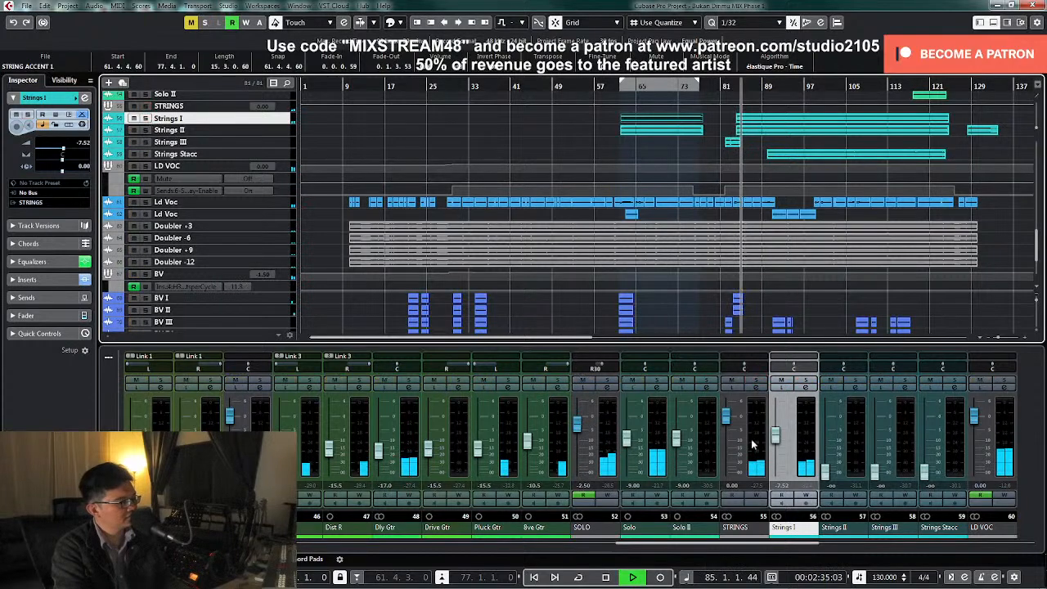
pyautogui.click(777, 444)
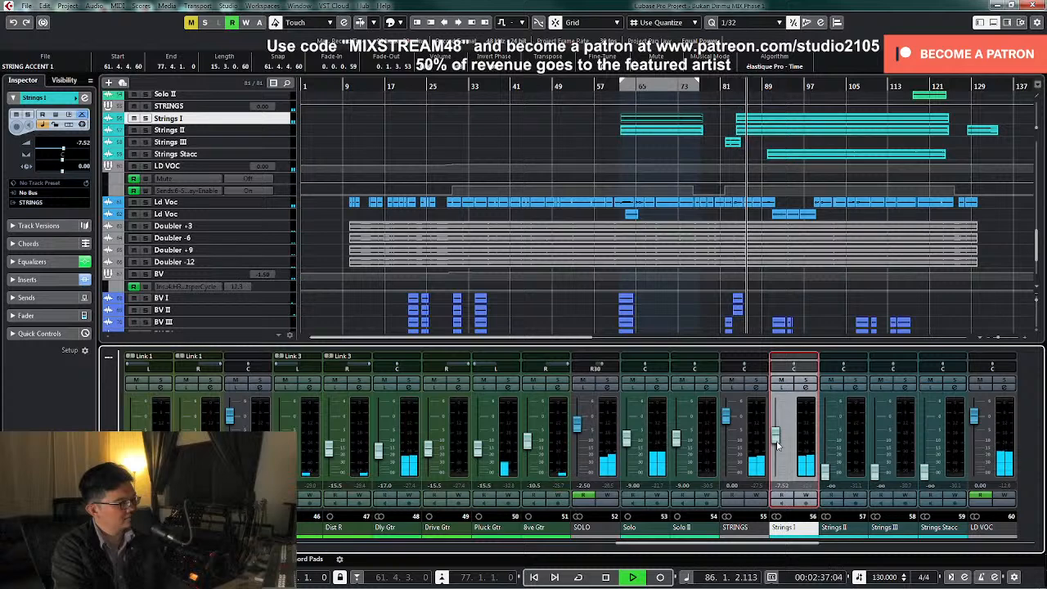
pyautogui.doubleClick(783, 486)
pyautogui.write('-7.5')
pyautogui.press('Return')
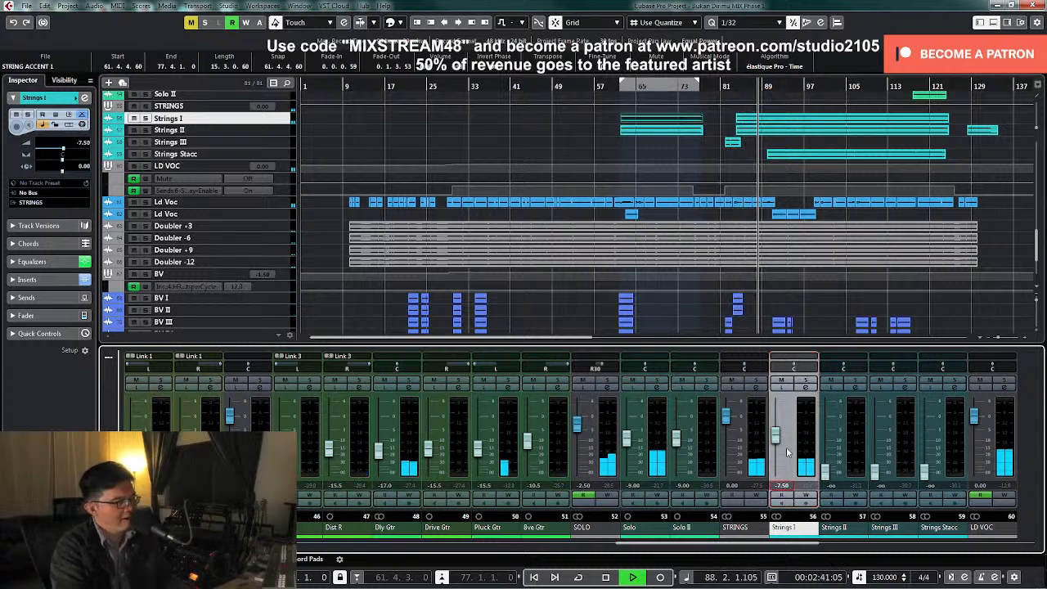
pyautogui.press('space')
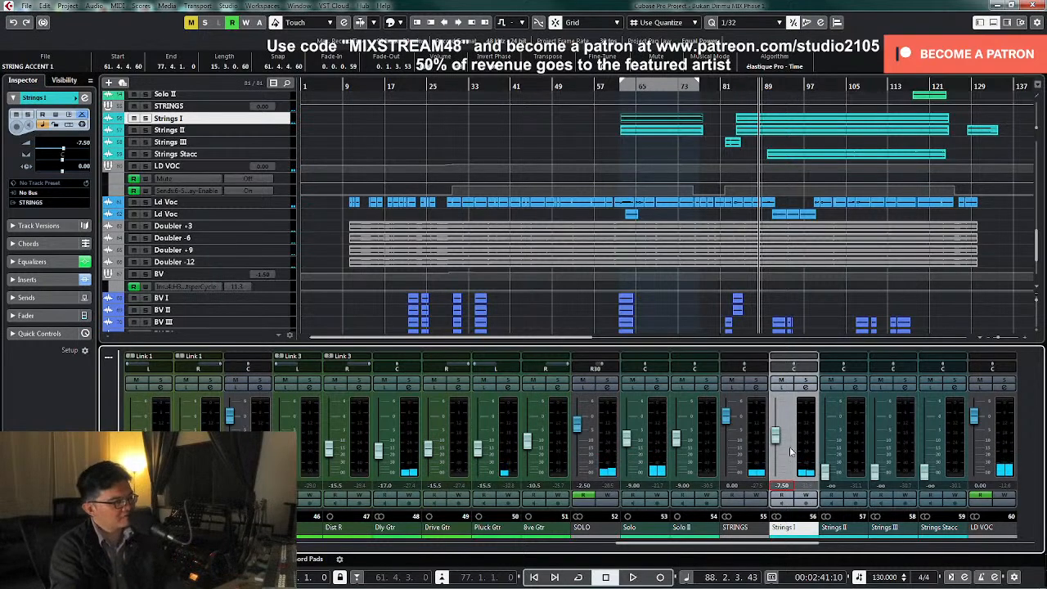
# Check the Strings I equalizer in its channel settings during playback, and close the settings again
pyautogui.click(804, 390)
pyautogui.press('space')
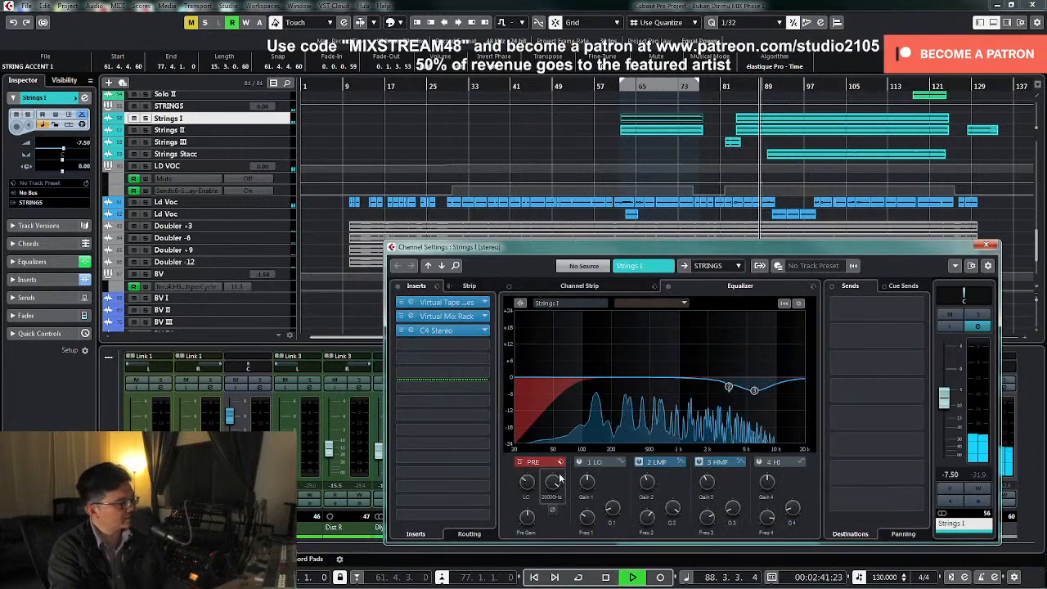
pyautogui.click(985, 245)
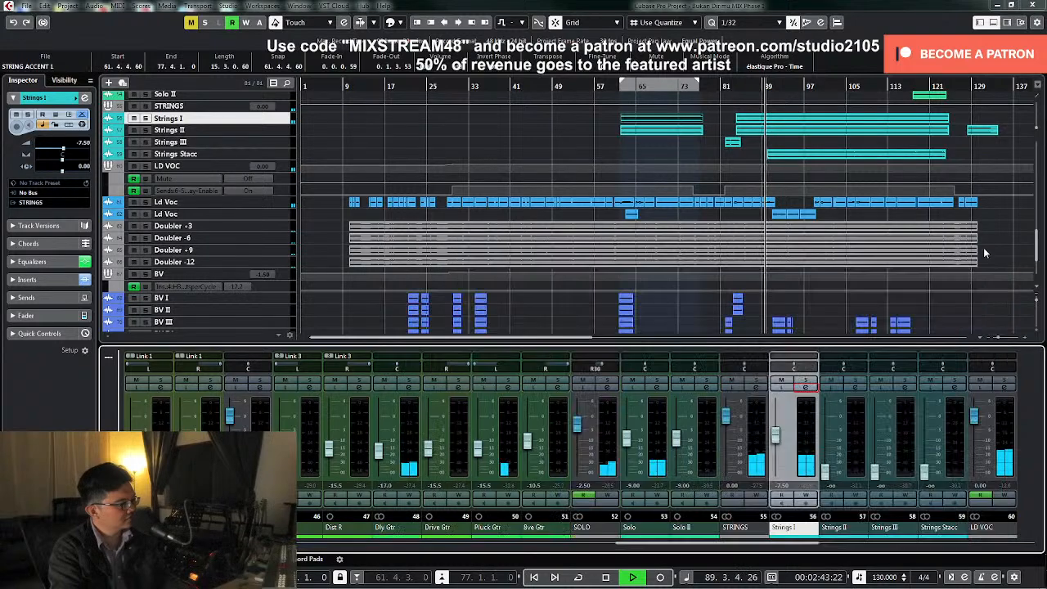
pyautogui.press('space')
# Solo Strings II, bring its level up to about -21.3 dB and add a low cut at about 80 Hz
pyautogui.click(851, 380)
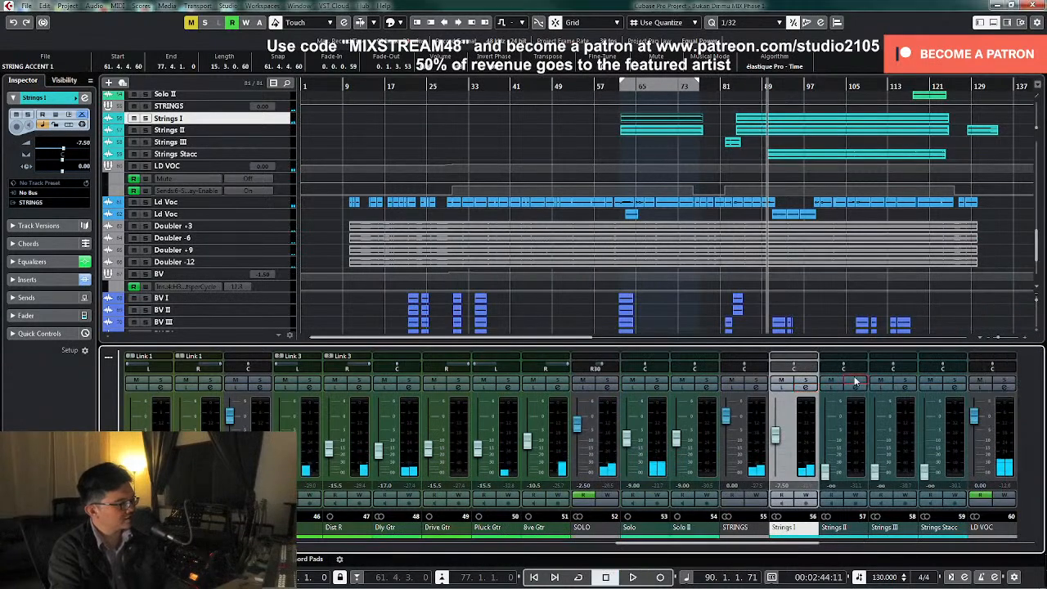
pyautogui.click(854, 389)
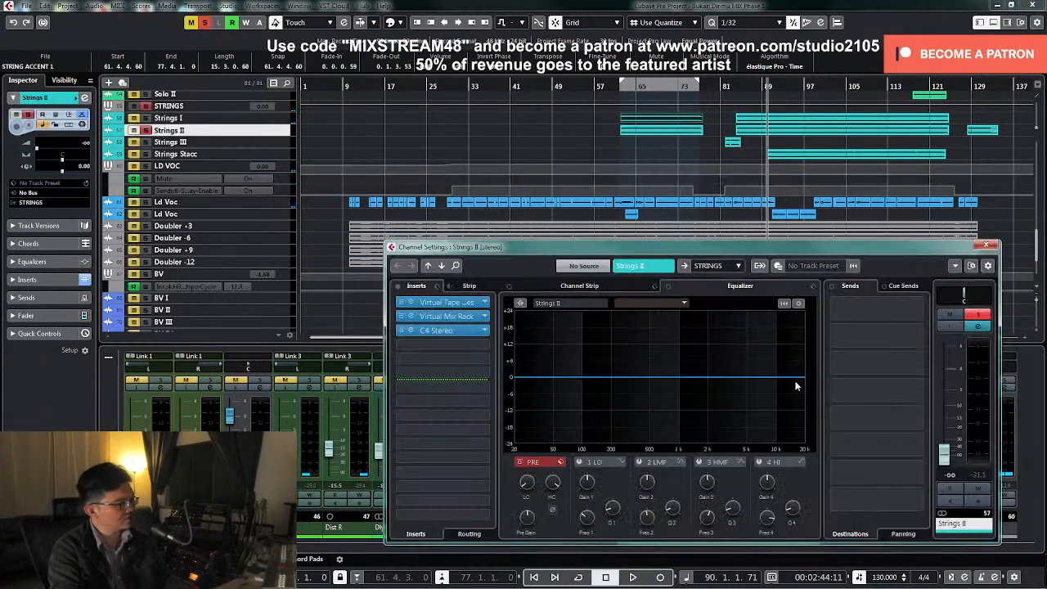
pyautogui.moveTo(940, 464); pyautogui.dragTo(953, 439)
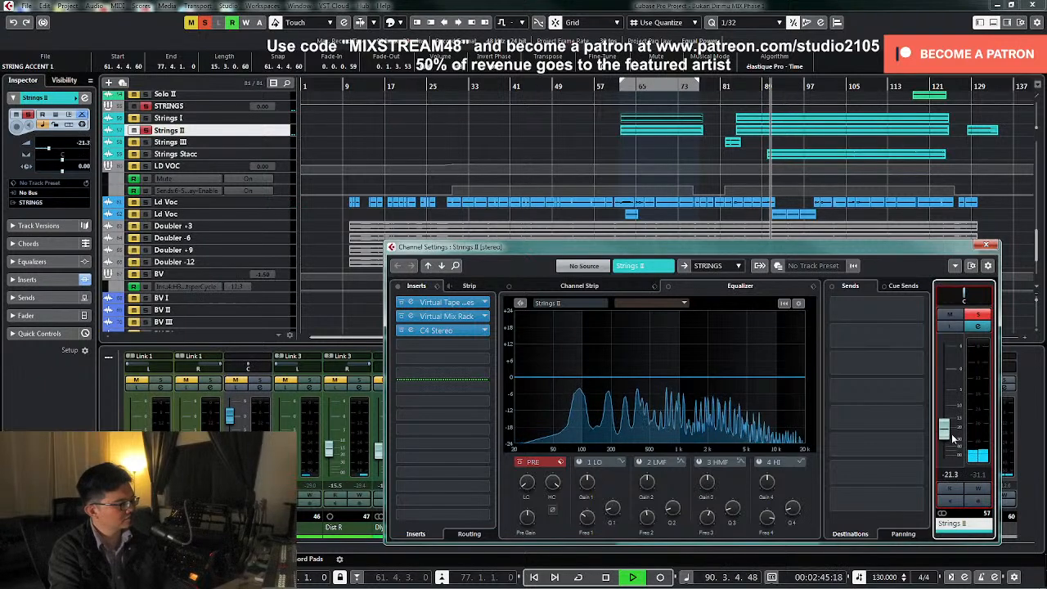
pyautogui.moveTo(529, 485); pyautogui.dragTo(535, 461)
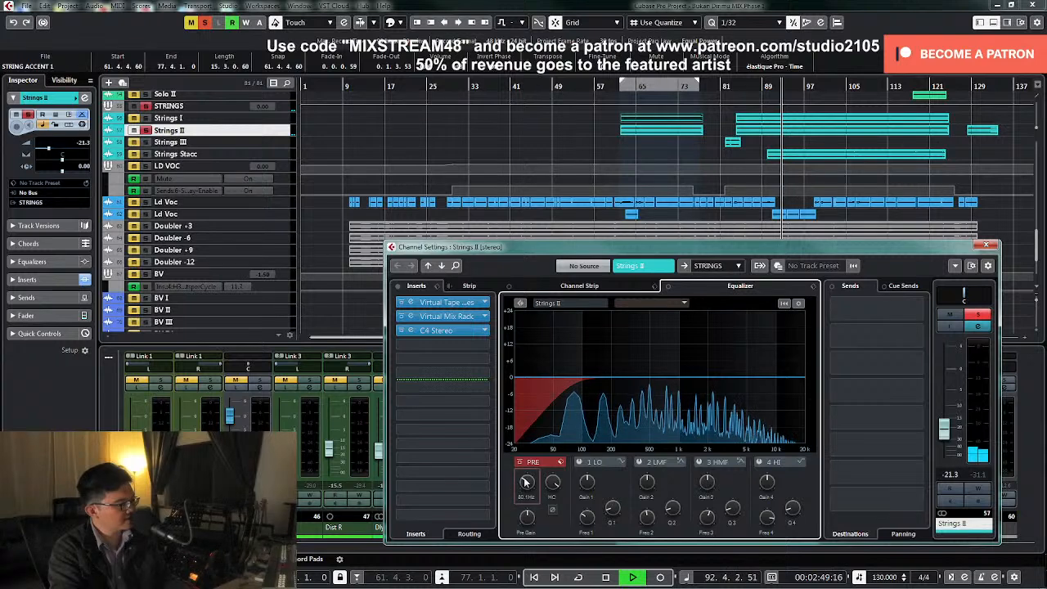
pyautogui.press('space')
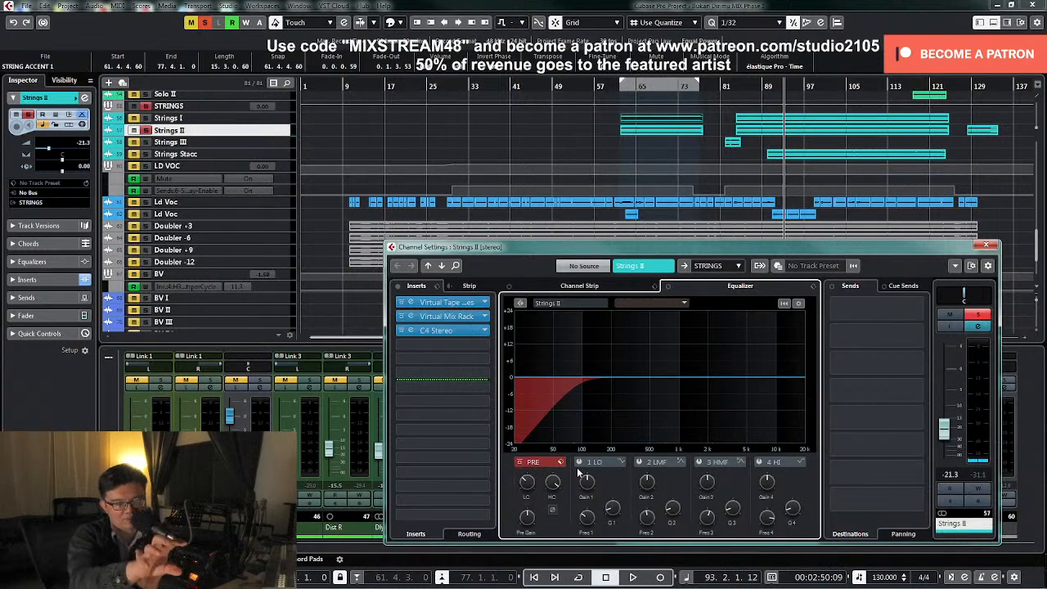
# Sweep a narrow boost with the Strings II low-mid EQ band to about 2.3 kHz, and turn it into a wide, gentle cut
pyautogui.press('space')
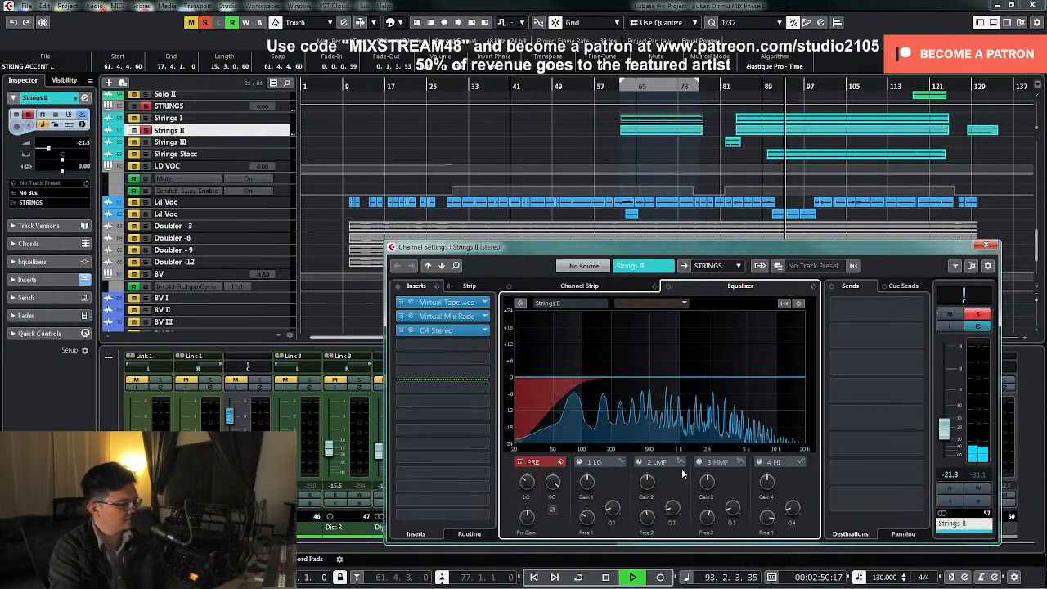
pyautogui.click(639, 462)
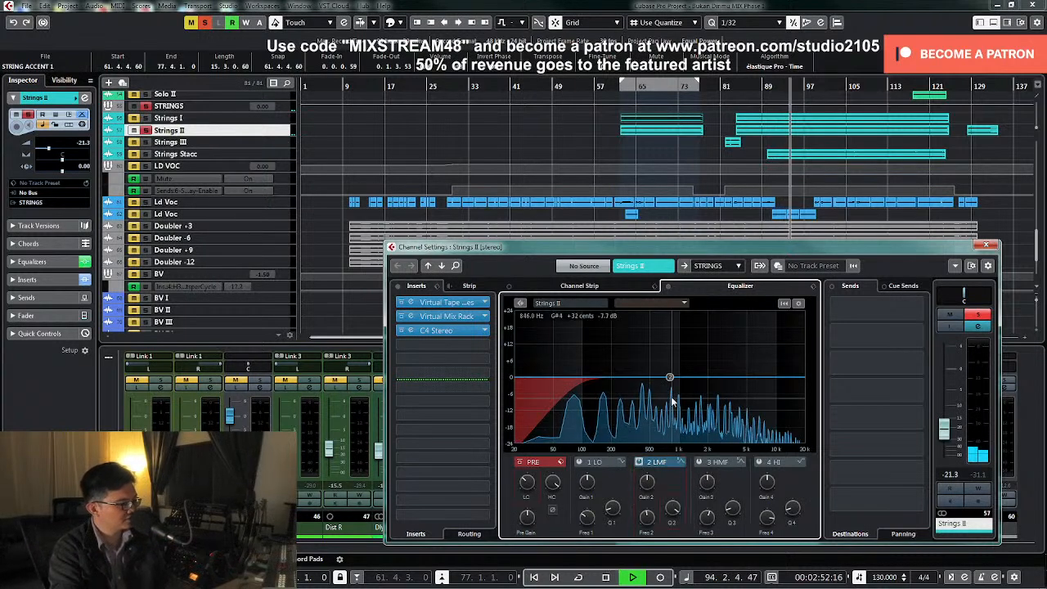
pyautogui.moveTo(669, 378); pyautogui.dragTo(714, 337)
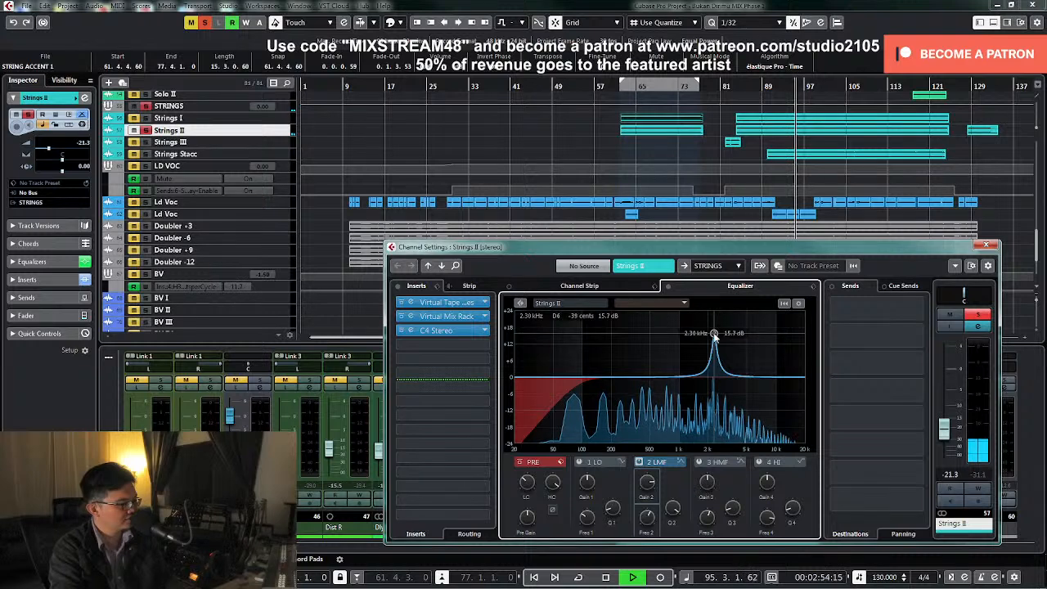
pyautogui.moveTo(647, 477); pyautogui.dragTo(647, 502)
pyautogui.moveTo(656, 560); pyautogui.dragTo(658, 582)
pyautogui.press('space')
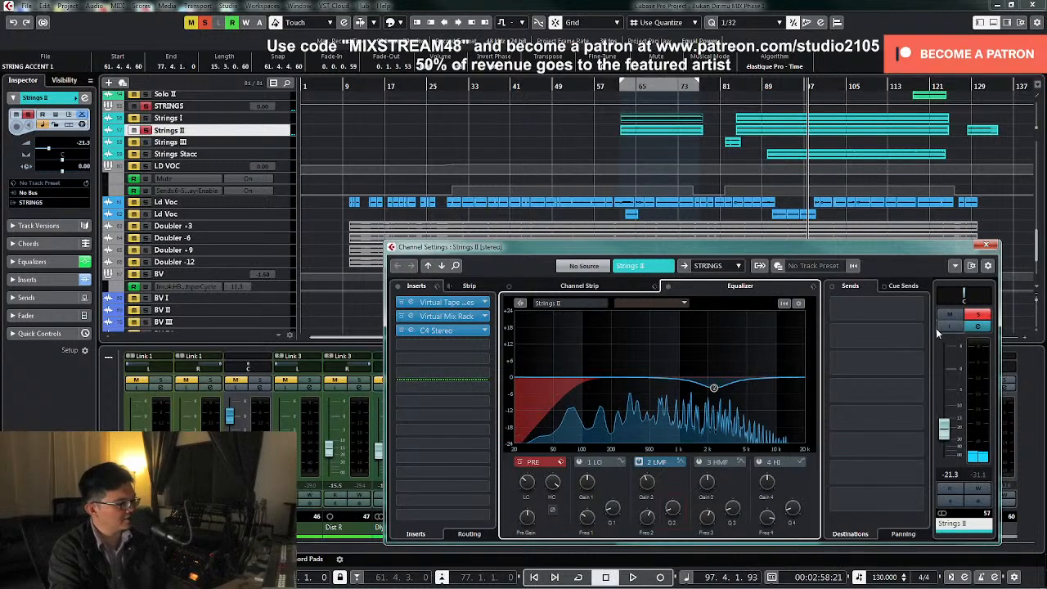
# Clear the solo, close the channel settings and set Strings II to -7.5 dB in the full mix
pyautogui.click(979, 315)
pyautogui.click(986, 245)
pyautogui.moveTo(835, 459); pyautogui.dragTo(833, 439)
pyautogui.doubleClick(832, 486)
pyautogui.write('-7.5')
pyautogui.press('Return')
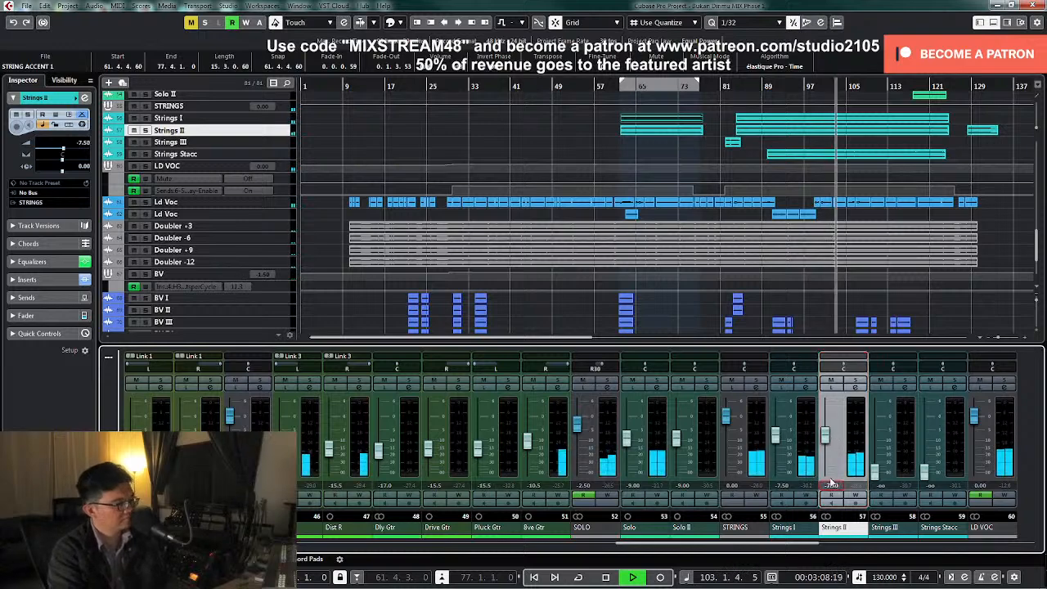
pyautogui.press('space')
# Move the playback position to around bar 81, enlarge the Strings III track and select its short clip there
pyautogui.click(723, 85)
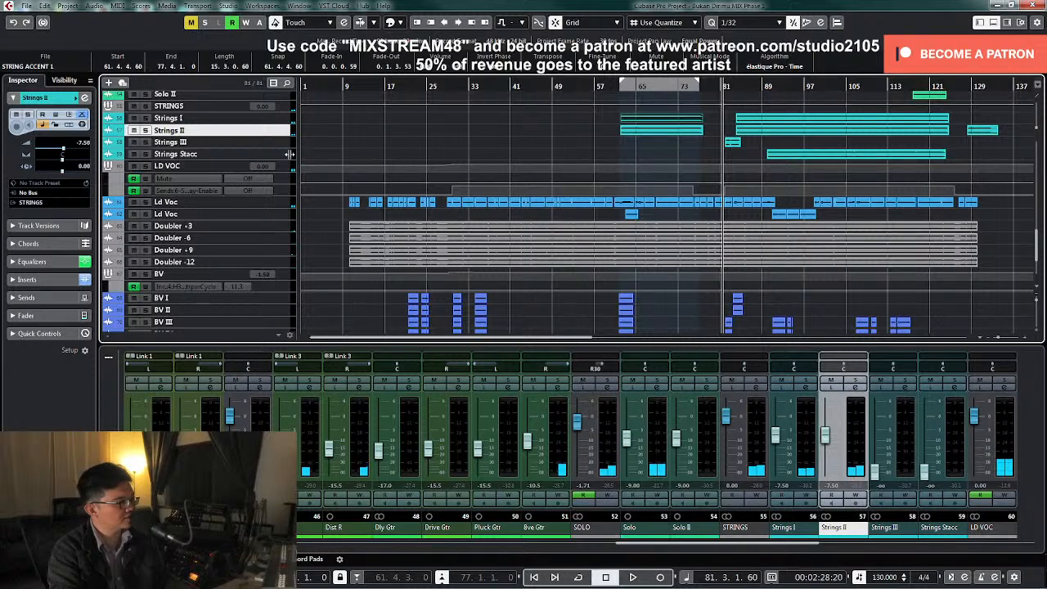
pyautogui.click(278, 142)
pyautogui.moveTo(279, 163); pyautogui.dragTo(279, 203)
pyautogui.moveTo(714, 167); pyautogui.dragTo(766, 185)
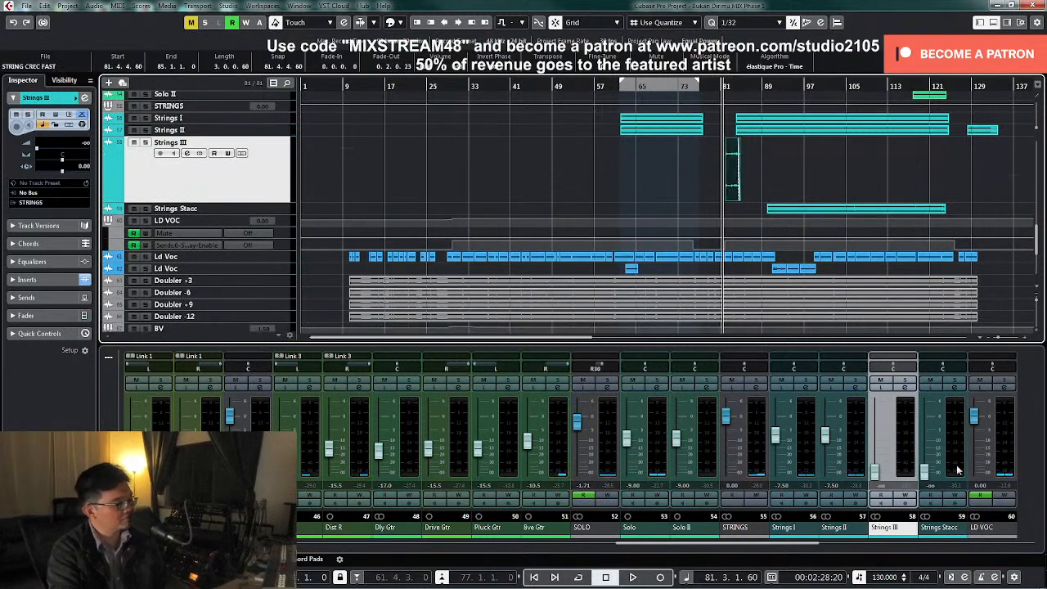
# Audition Strings III in solo from around bar 81, and raise it to about -5.47 dB while the full mix plays
pyautogui.moveTo(873, 473); pyautogui.dragTo(878, 444)
pyautogui.click(904, 382)
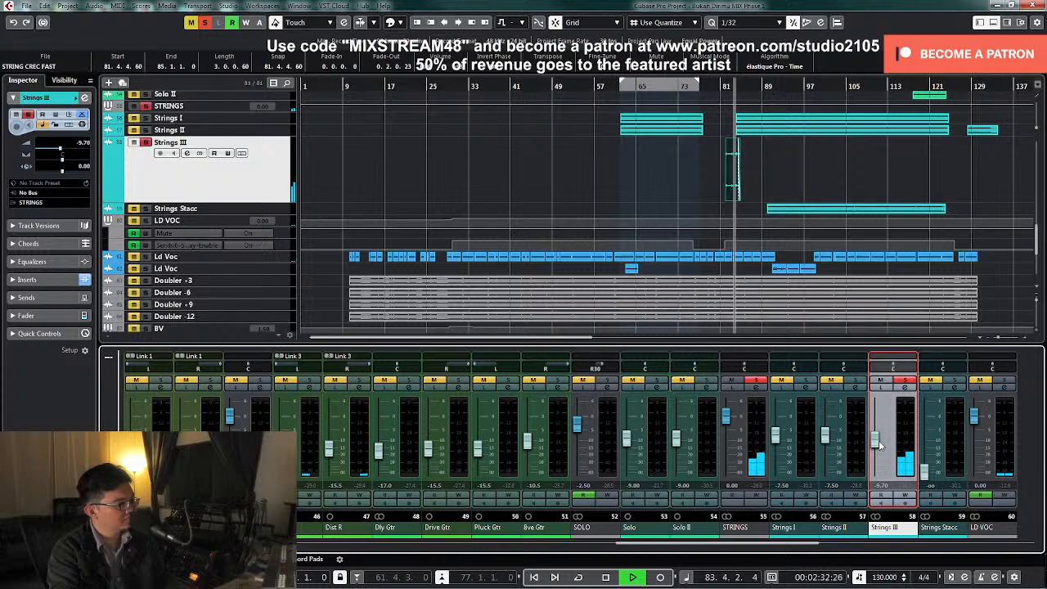
pyautogui.click(907, 382)
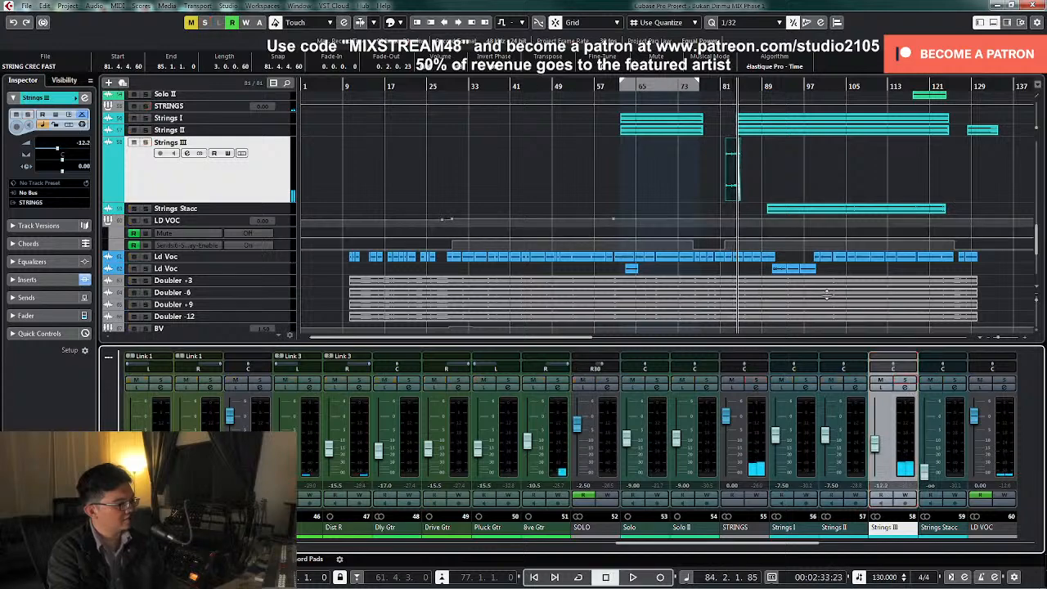
pyautogui.click(718, 86)
pyautogui.click(875, 448)
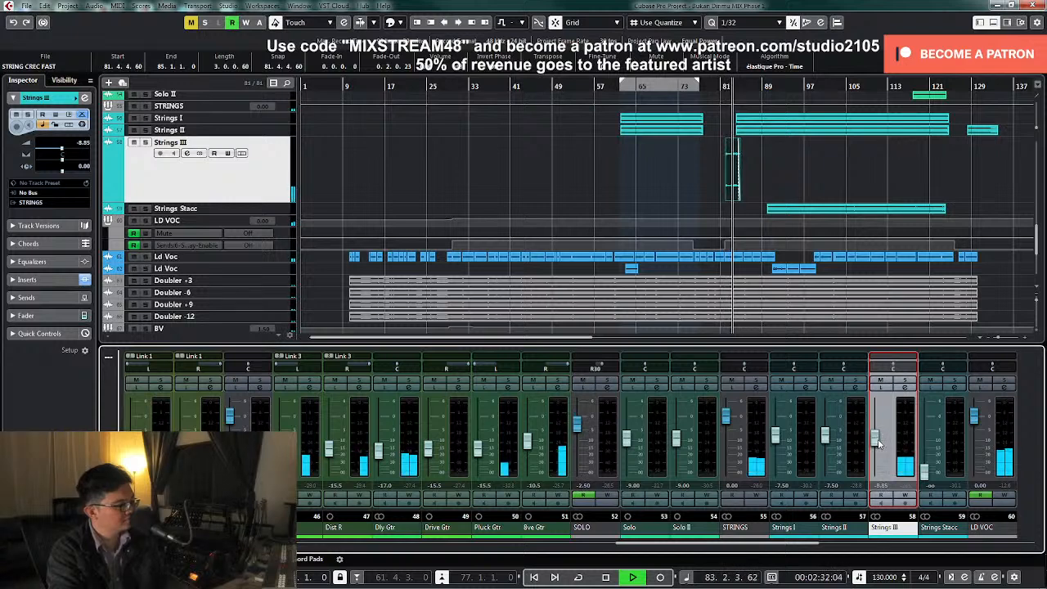
pyautogui.press('space')
pyautogui.press('space')
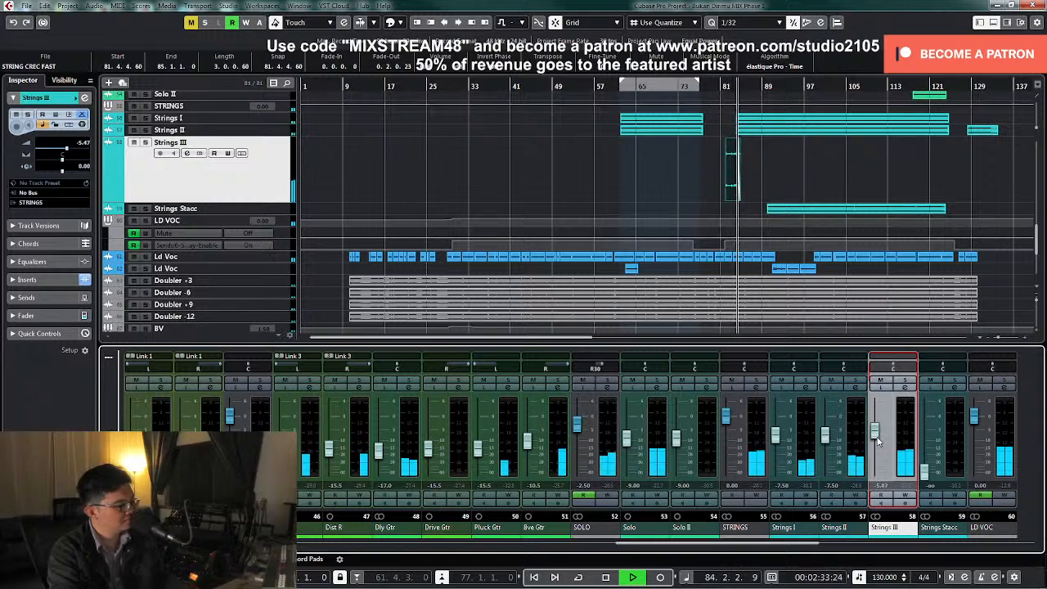
# Replay the passage from around bar 81 and set the Strings III level to -5.5 dB
pyautogui.press('space')
pyautogui.click(722, 85)
pyautogui.press('space')
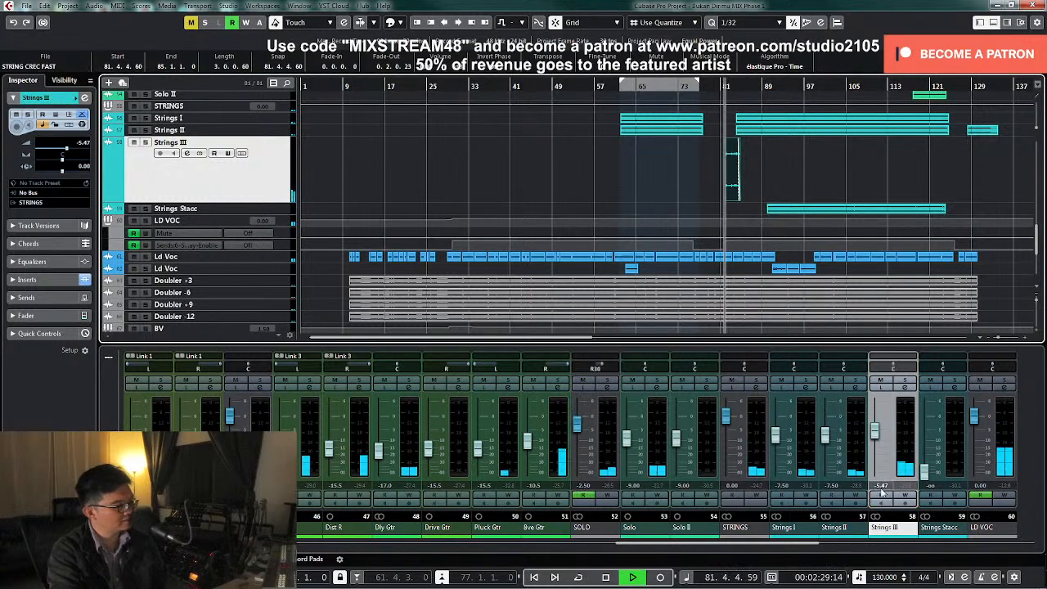
pyautogui.click(881, 486)
pyautogui.write('-5.5')
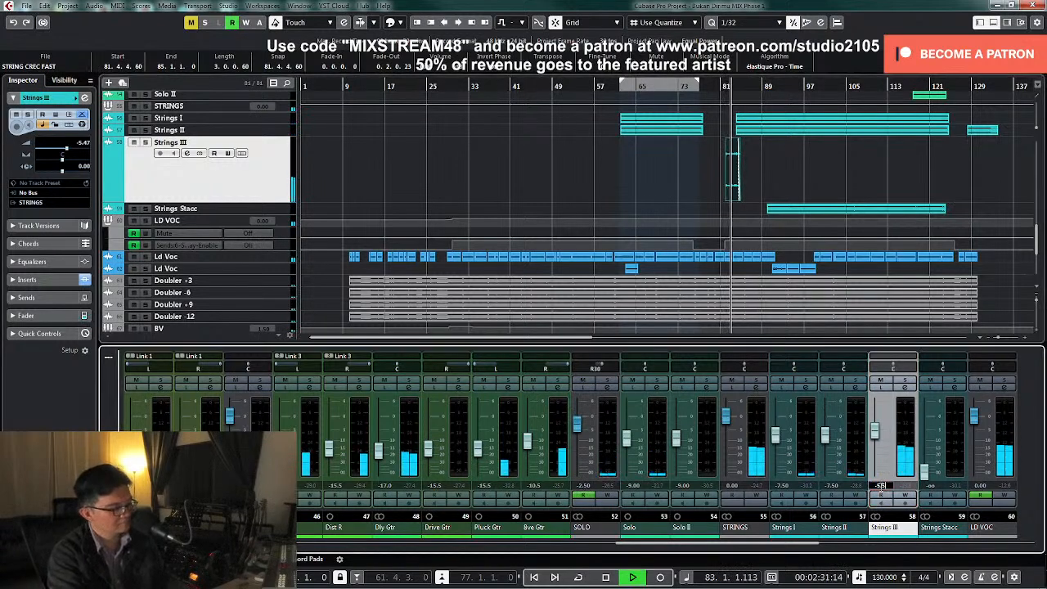
pyautogui.press('Return')
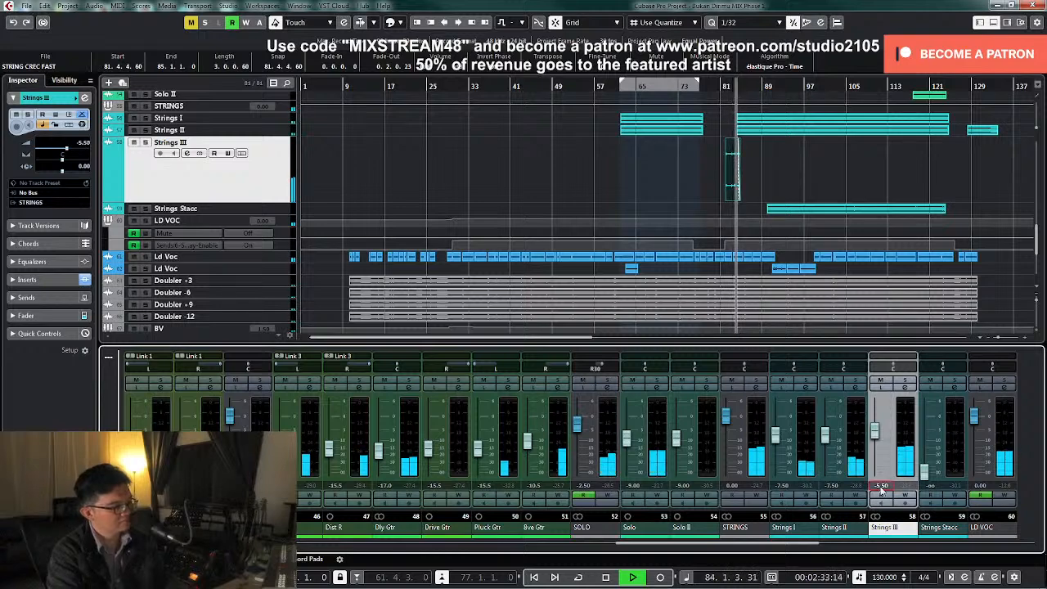
# Replay the full mix from around bar 81 and get a close view of the Strings III clip
pyautogui.click(724, 86)
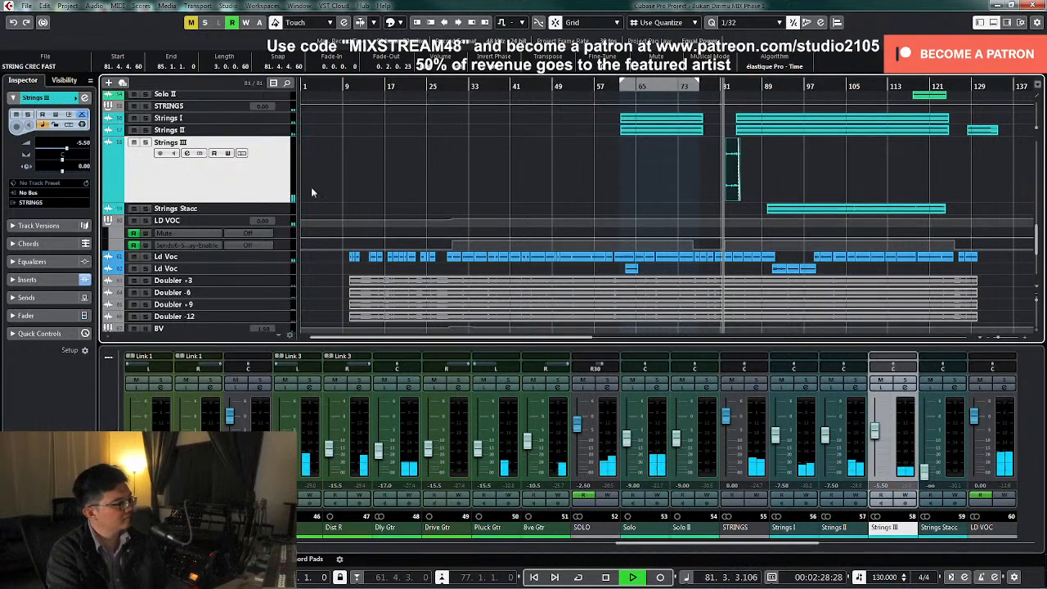
pyautogui.press('z')
pyautogui.press('h')
pyautogui.press('h')
pyautogui.press('h')
pyautogui.press('h')
pyautogui.press('h')
pyautogui.press('h')
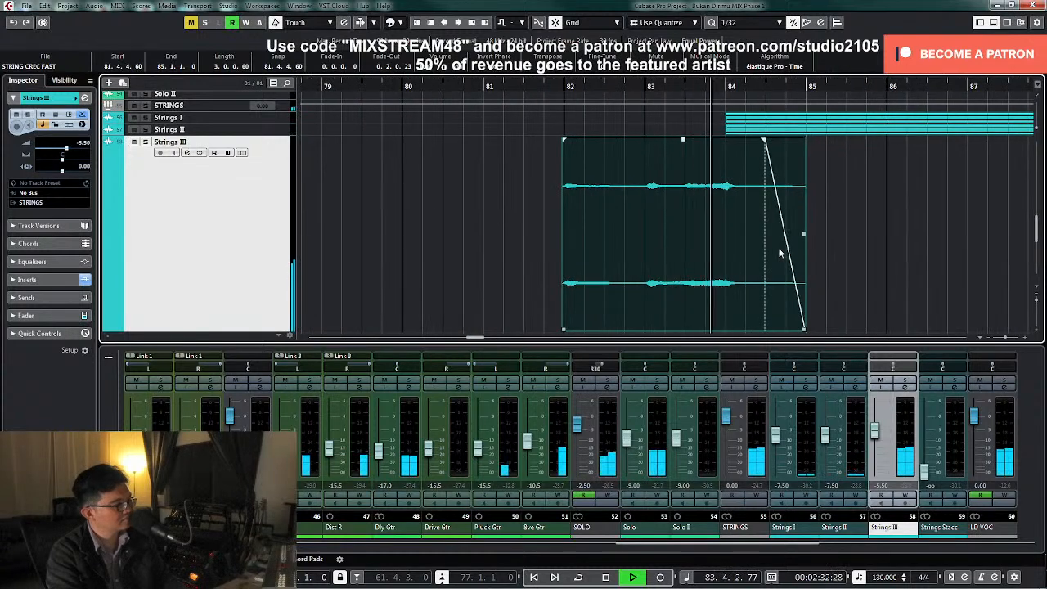
pyautogui.click(569, 87)
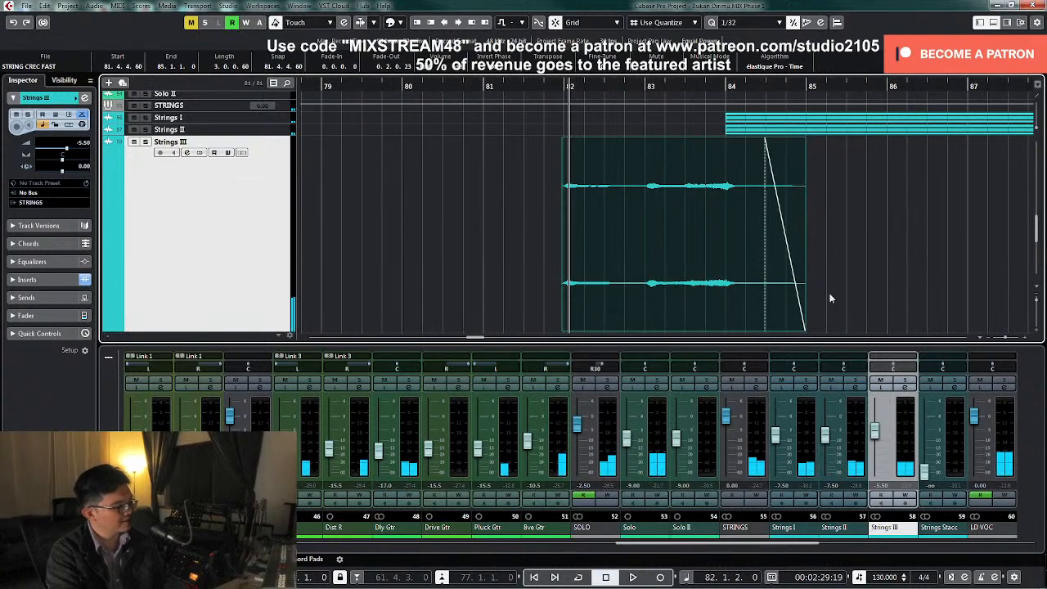
# Enlarge the waveform display, split the Strings III clip at about bar 83, and select its first part
pyautogui.rightClick(640, 255)
pyautogui.click(654, 258)
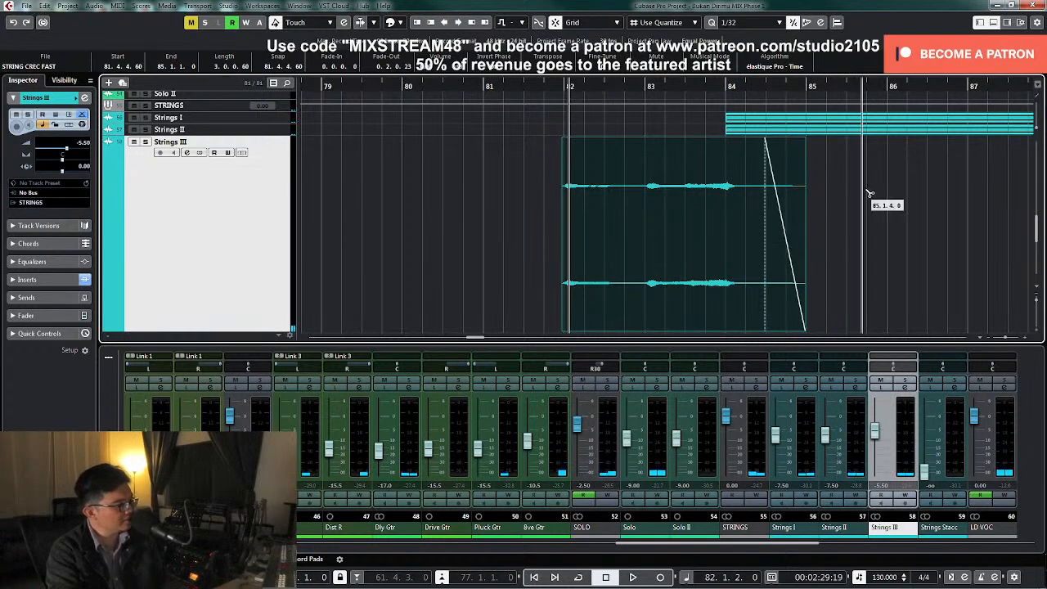
pyautogui.moveTo(1036, 128); pyautogui.dragTo(1036, 123)
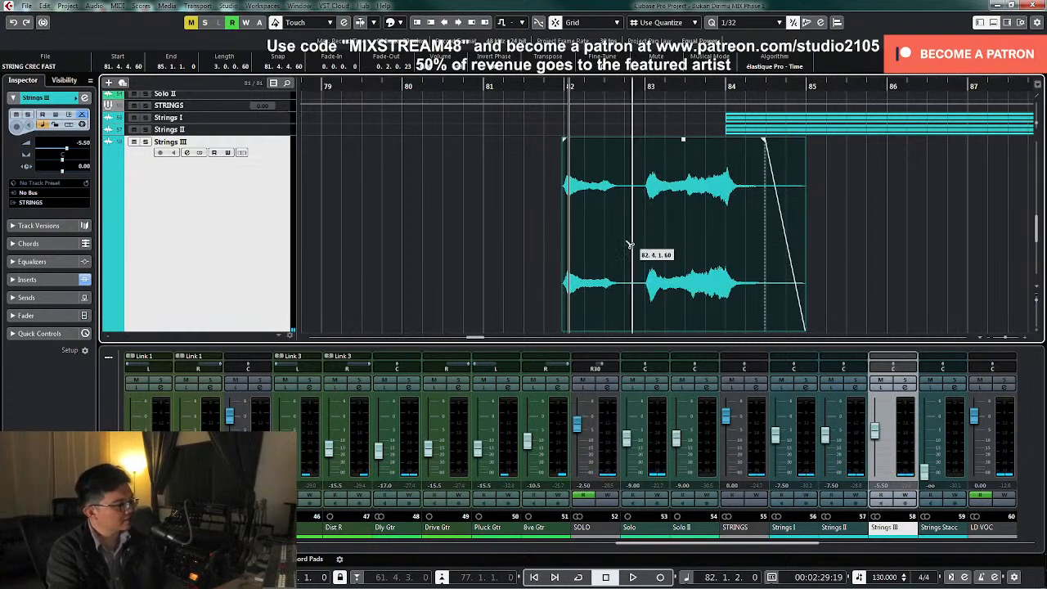
pyautogui.click(646, 246)
pyautogui.press('1')
pyautogui.click(599, 237)
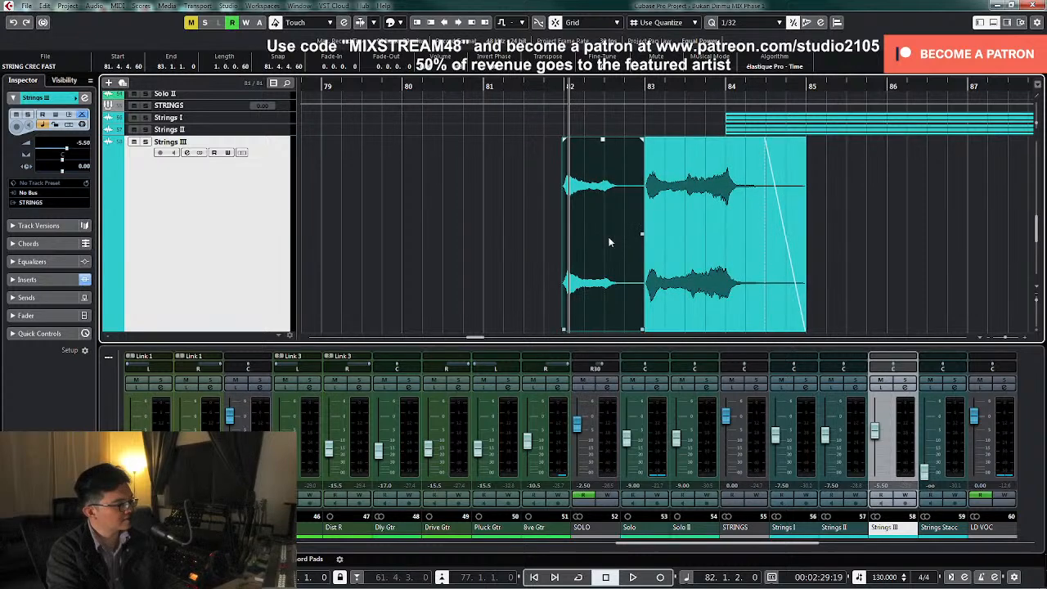
# While playing from around bar 81, try to raise the first Strings III part's clip volume and lengthen the second part's fade-out
pyautogui.click(481, 86)
pyautogui.press('space')
pyautogui.moveTo(602, 141); pyautogui.dragTo(609, 116)
pyautogui.click(661, 215)
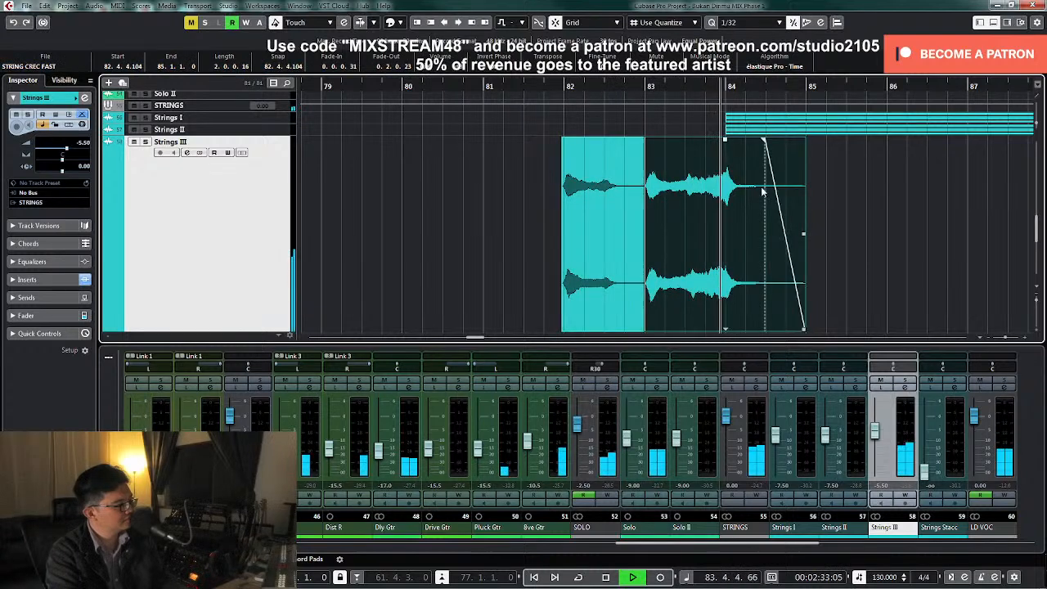
pyautogui.moveTo(765, 141); pyautogui.dragTo(754, 141)
pyautogui.click(869, 225)
pyautogui.press('space')
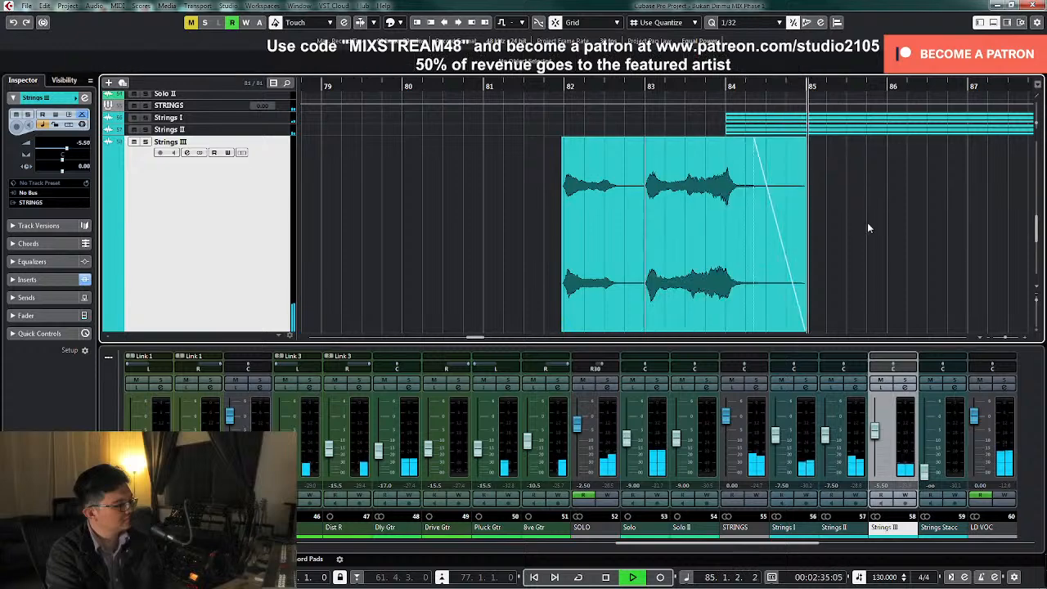
# Return to the full arrangement, open the Strings Stacc channel settings, and play that track in solo from around bar 89
pyautogui.press('z')
pyautogui.scroll(-5, 734, 213)
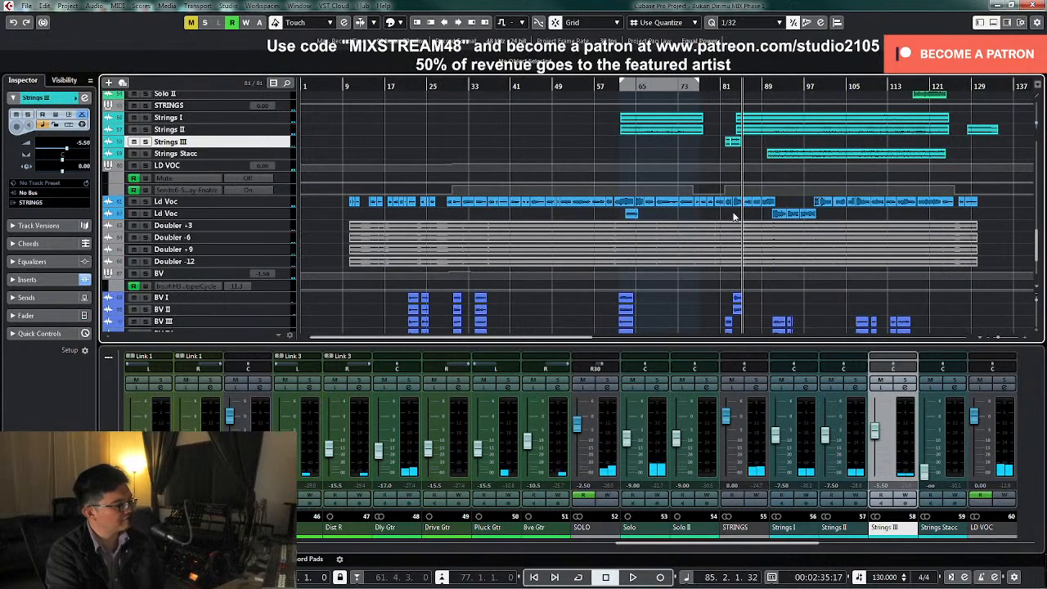
pyautogui.click(768, 89)
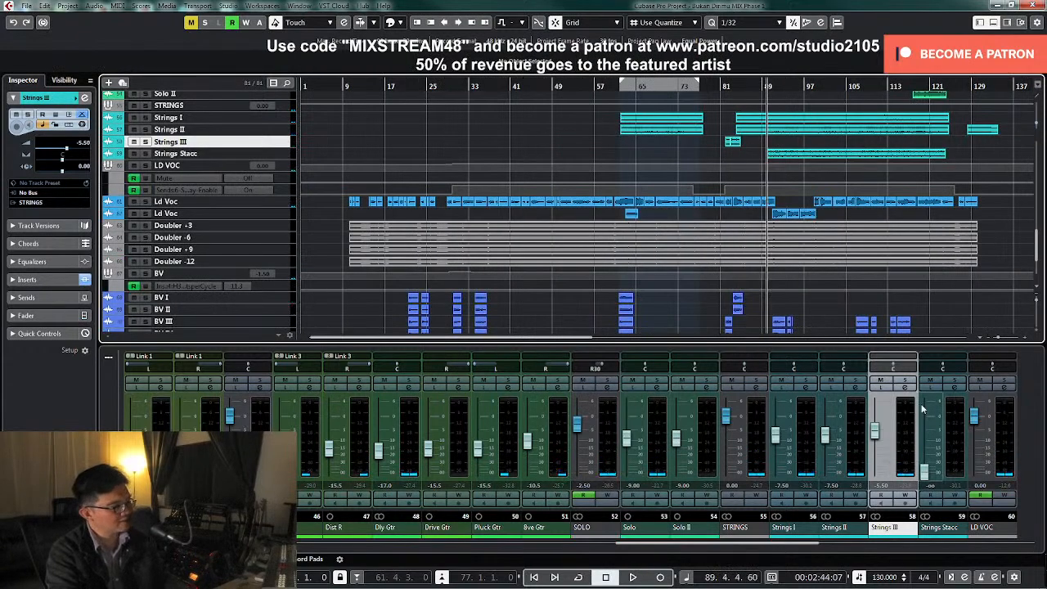
pyautogui.click(950, 387)
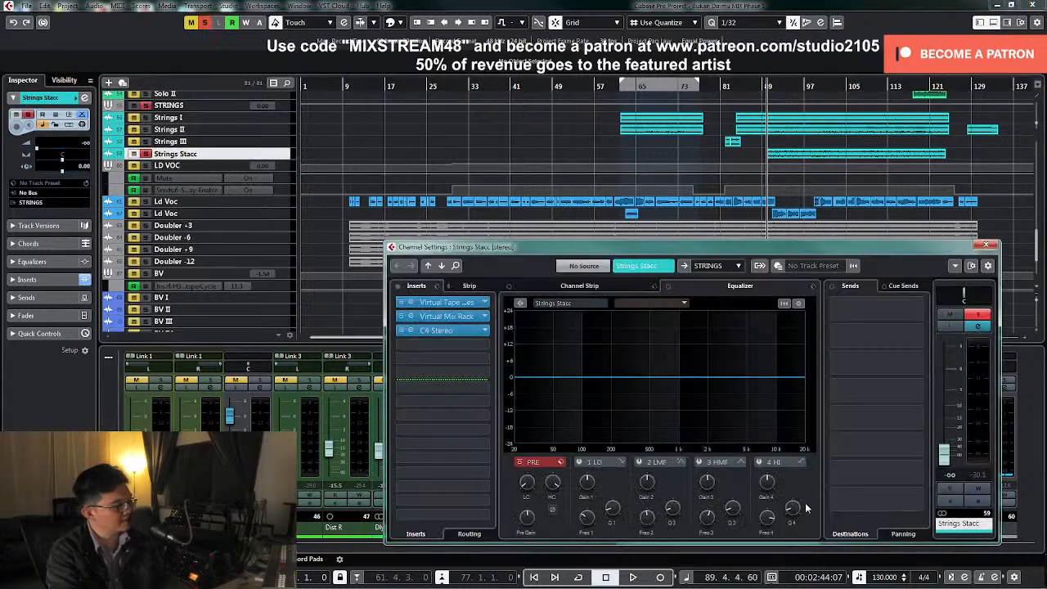
pyautogui.press('space')
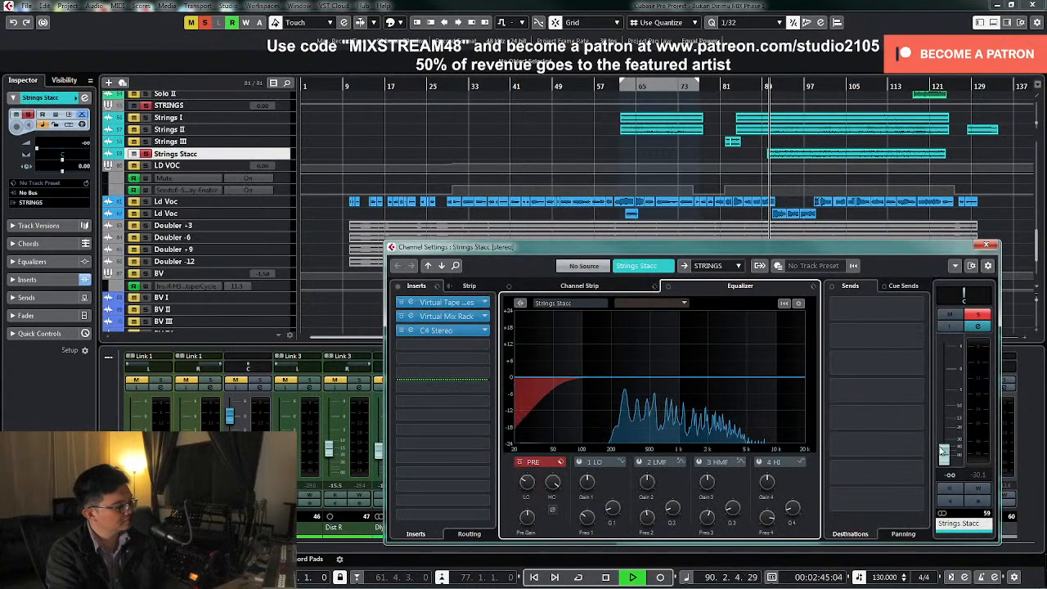
# Raise Strings Stacc to about -7.71 dB, increase its low-cut frequency, and clear the solo
pyautogui.moveTo(943, 455); pyautogui.dragTo(943, 425)
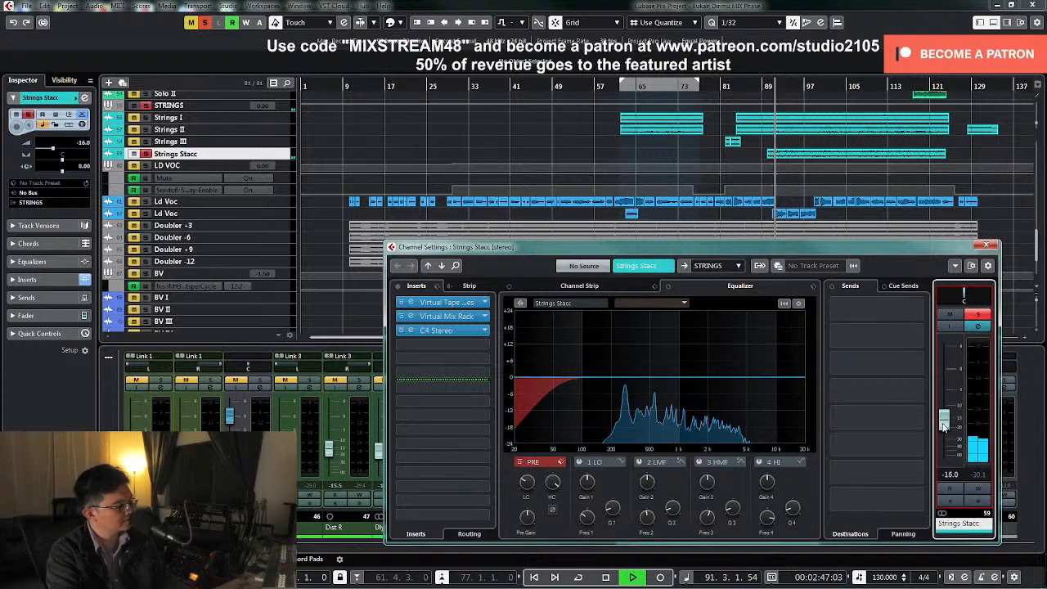
pyautogui.moveTo(527, 482); pyautogui.dragTo(528, 478)
pyautogui.moveTo(946, 420)
pyautogui.mouseDown()
pyautogui.moveTo(952, 398)
pyautogui.moveTo(949, 406)
pyautogui.mouseUp()
pyautogui.click(982, 315)
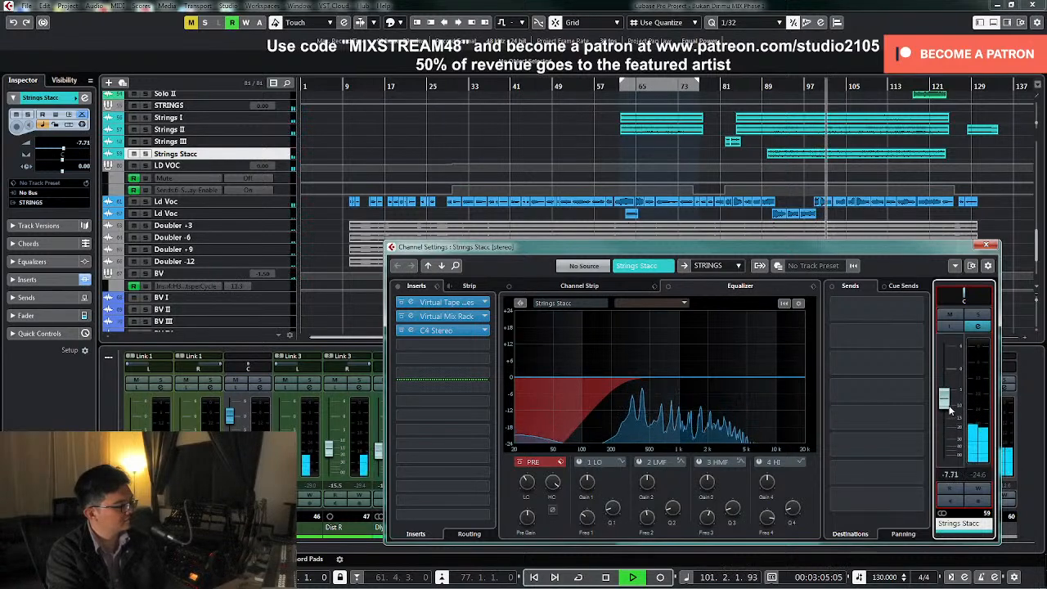
# Set the Strings Stacc level to -8 dB, stop playback and close its channel settings
pyautogui.doubleClick(950, 475)
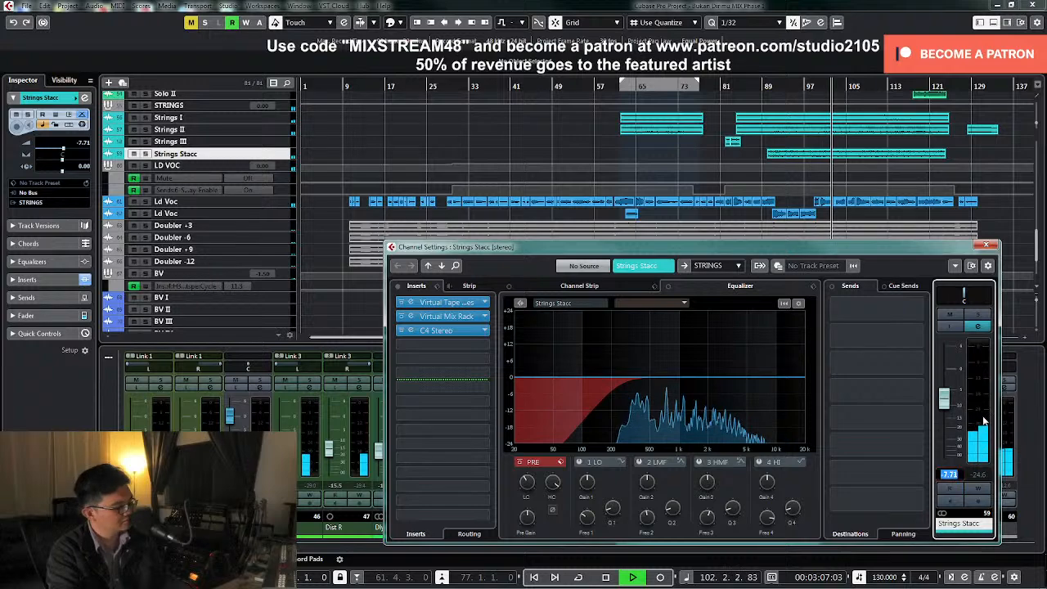
pyautogui.write('-8')
pyautogui.press('Return')
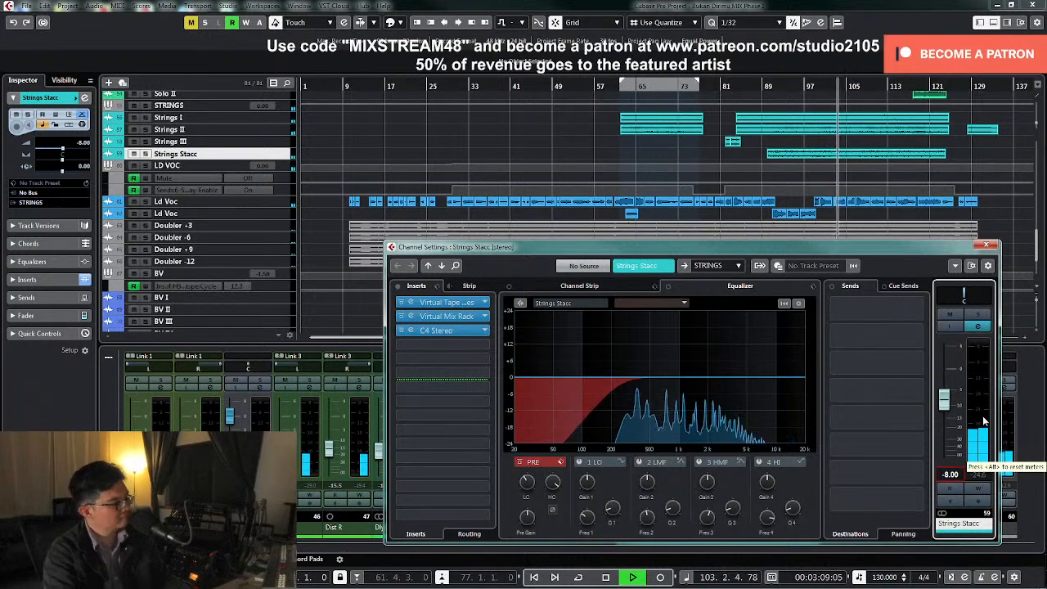
pyautogui.press('space')
pyautogui.click(985, 244)
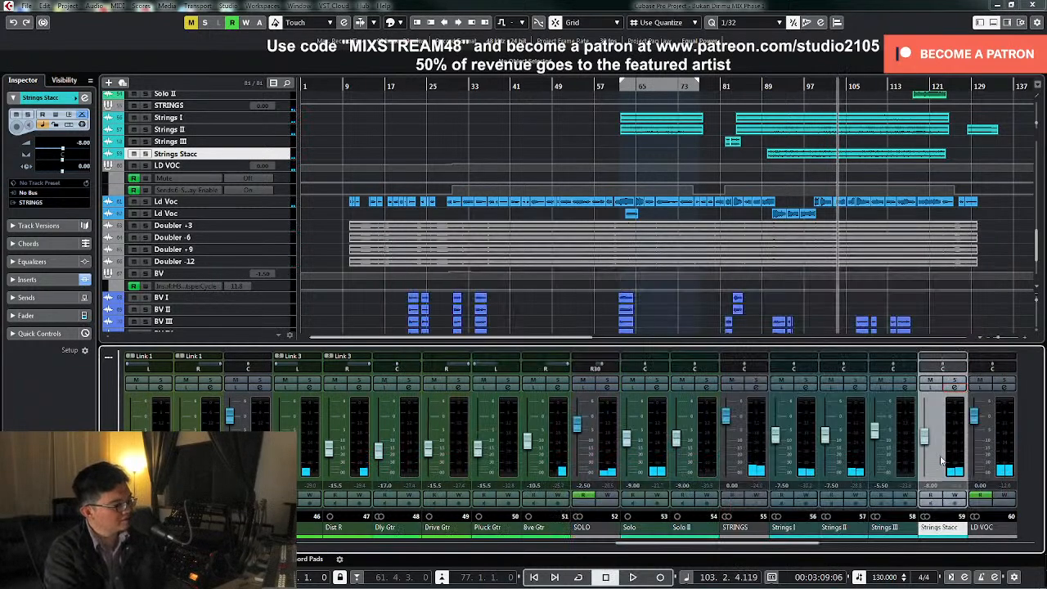
# Hide the automation lanes under the BV and LD VOC group tracks
pyautogui.click(350, 305)
pyautogui.press('z')
pyautogui.press('z')
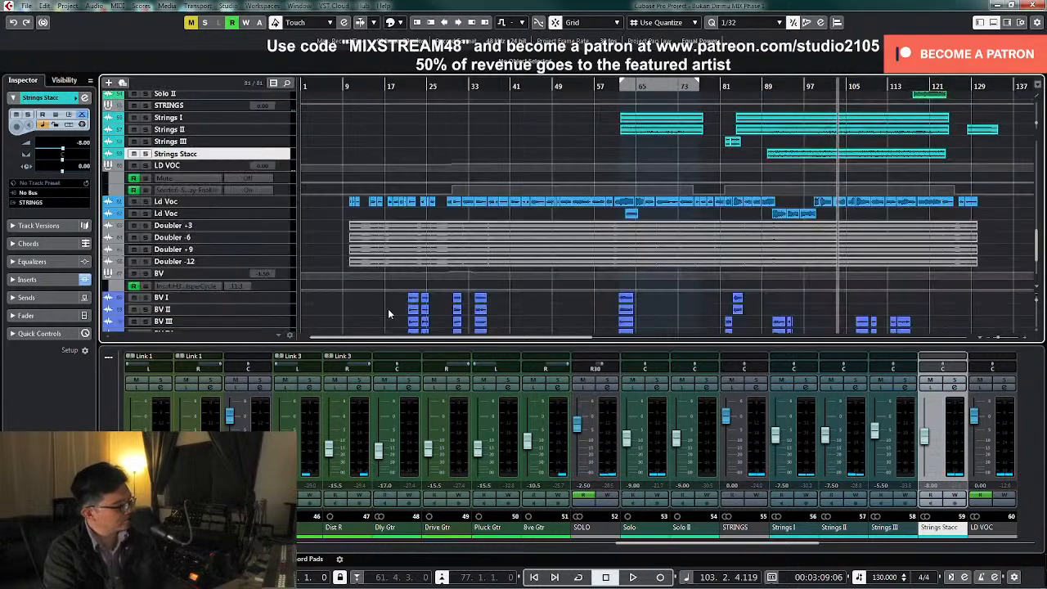
pyautogui.click(116, 286)
pyautogui.click(113, 178)
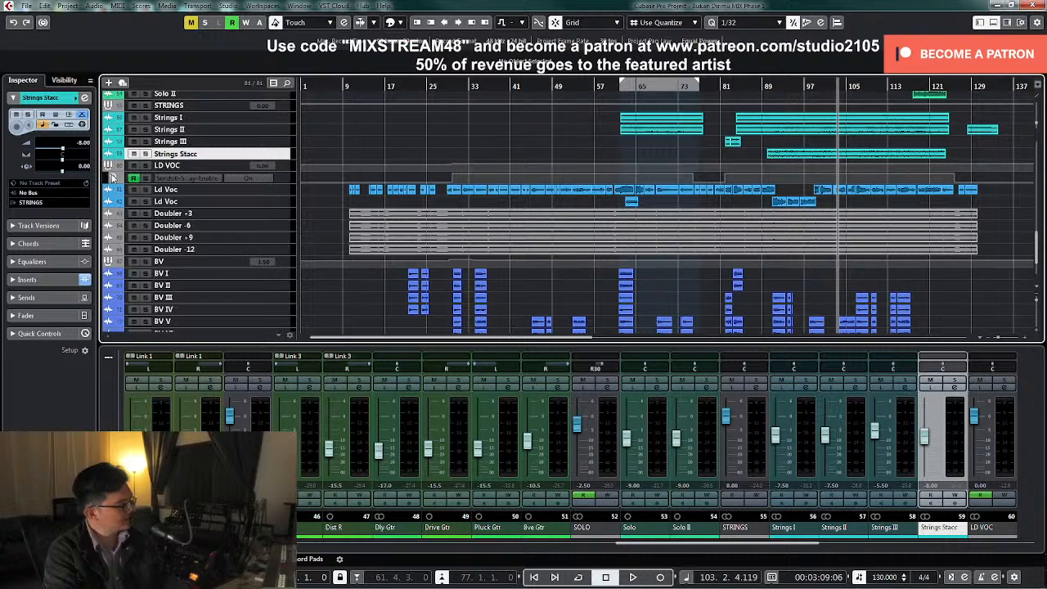
pyautogui.click(113, 178)
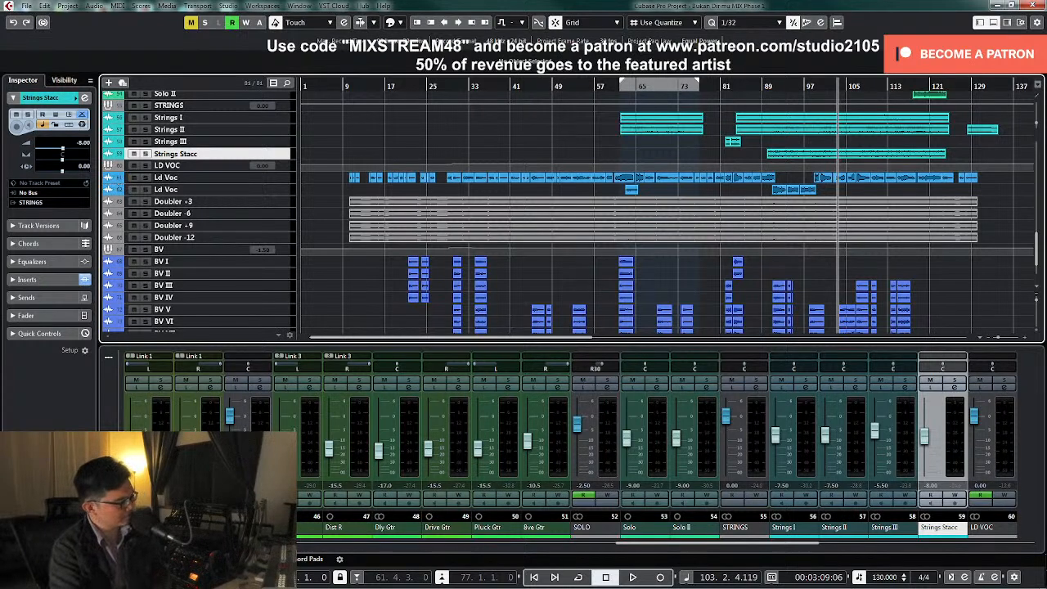
# Open the STEREO group's channel settings and inspect the air boost in its Eiosis AirEQ insert
pyautogui.moveTo(740, 546); pyautogui.dragTo(319, 513)
pyautogui.click(311, 397)
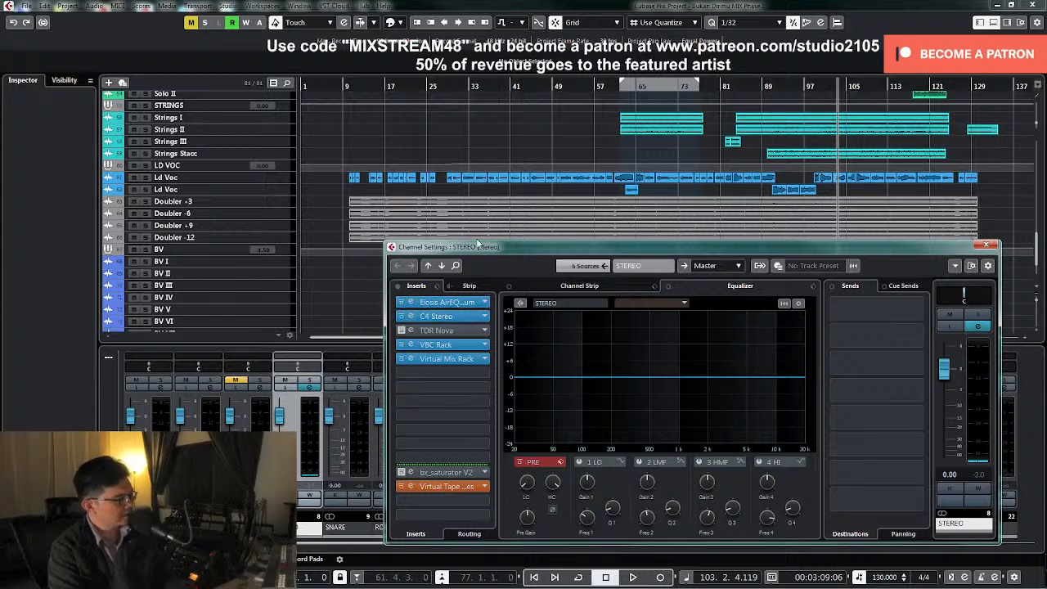
pyautogui.click(446, 301)
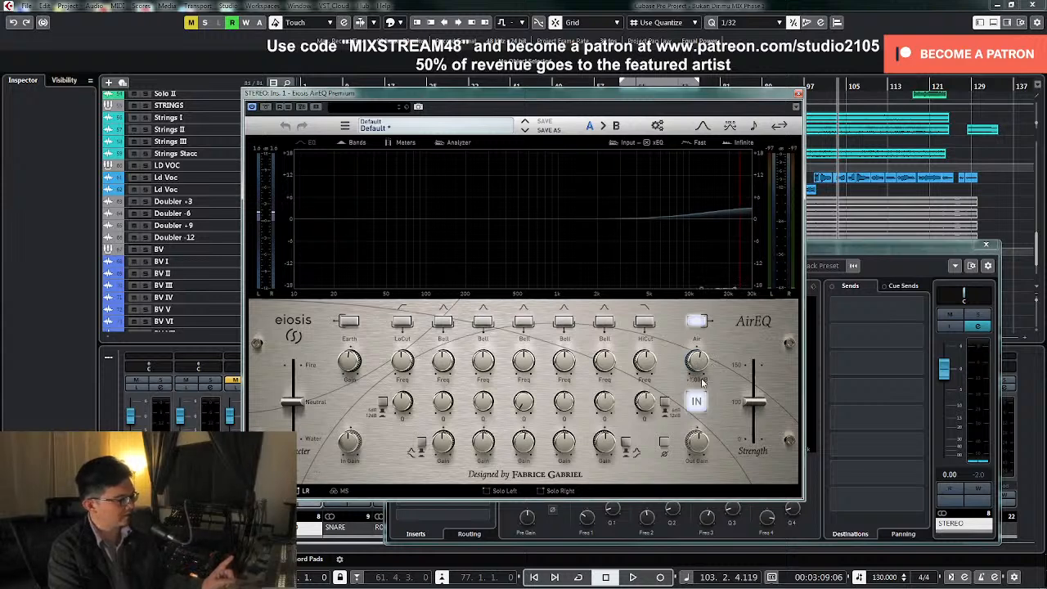
pyautogui.click(799, 97)
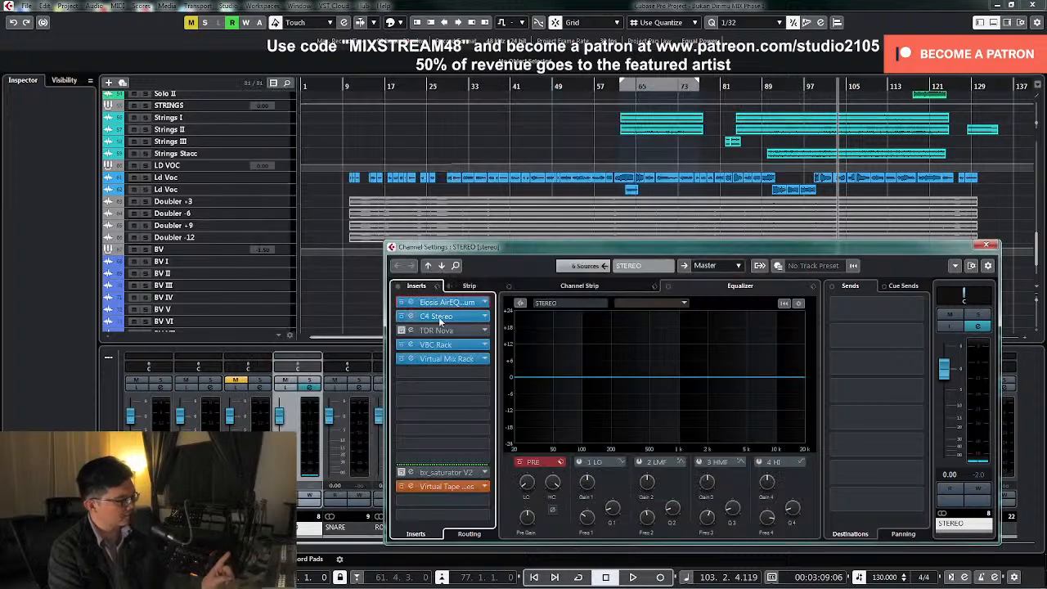
# Play from around bar 91 and lower all C4 band thresholds on STEREO together, to about -18, -15.3, -13 and -25.6 dB
pyautogui.click(440, 318)
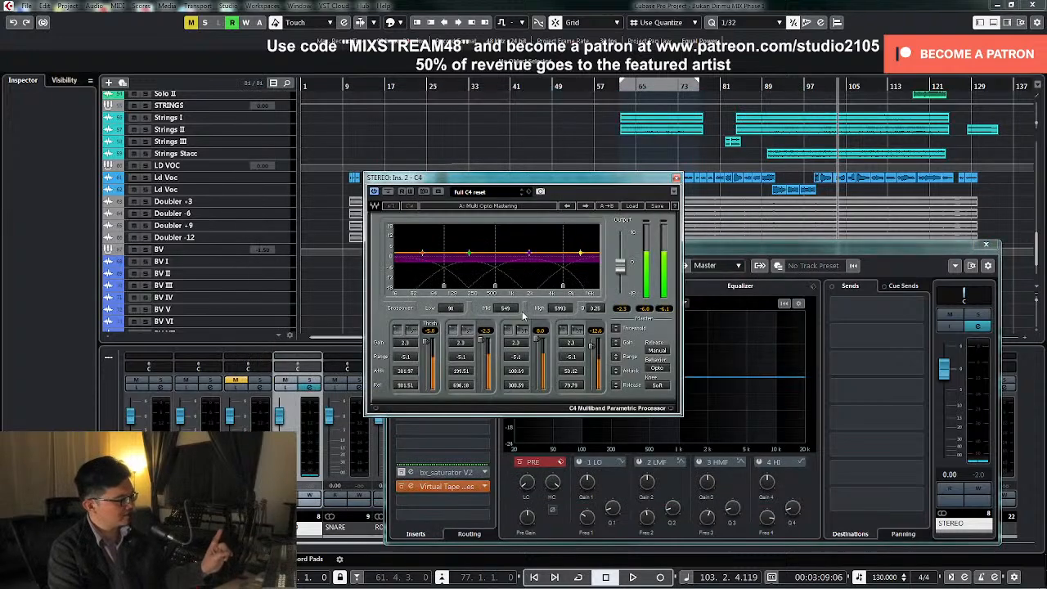
pyautogui.click(814, 86)
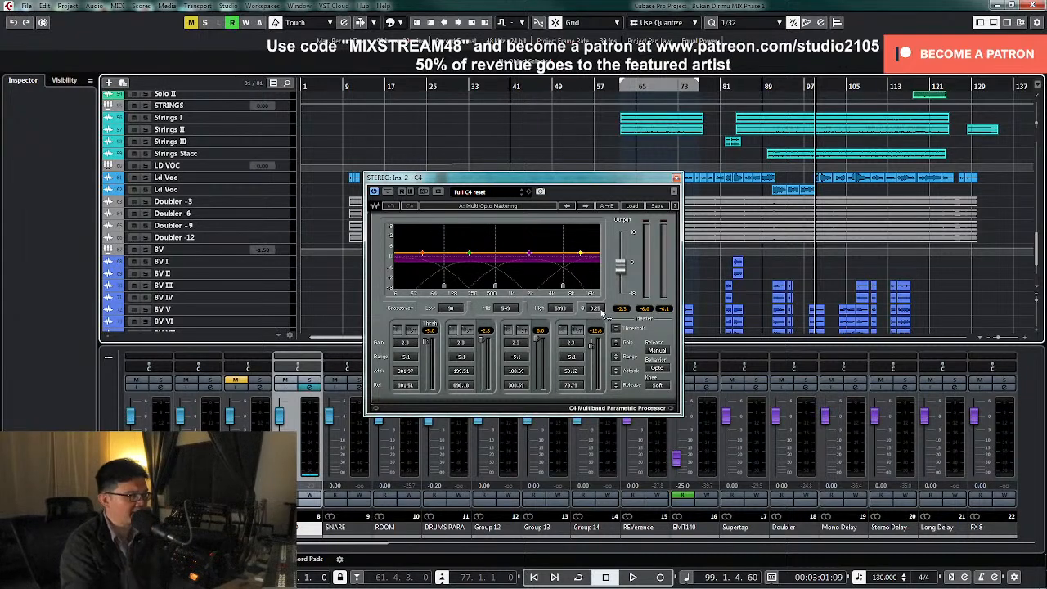
pyautogui.press('KP_Subtract')
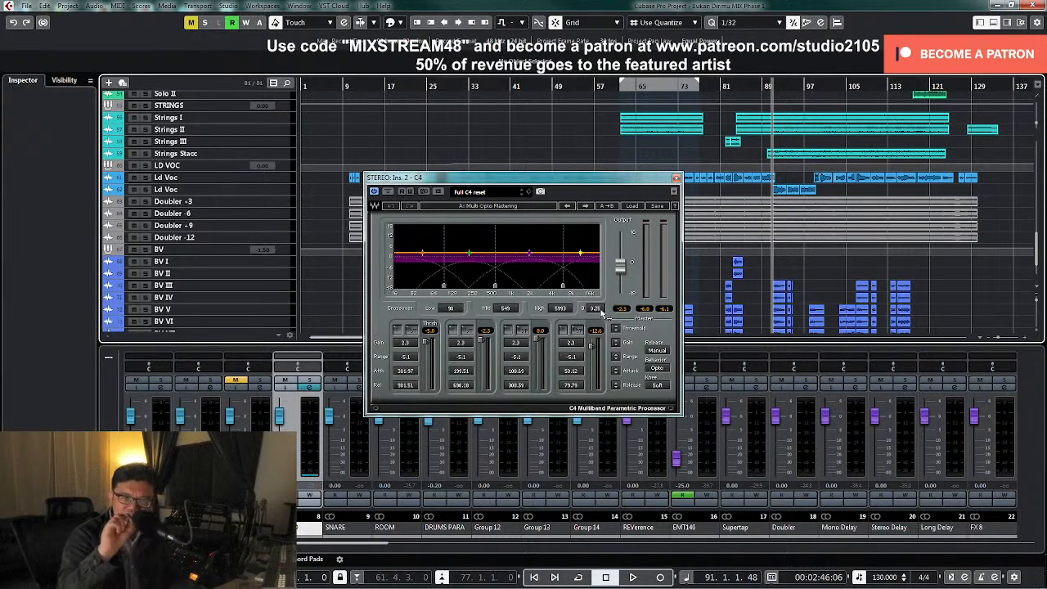
pyautogui.press('space')
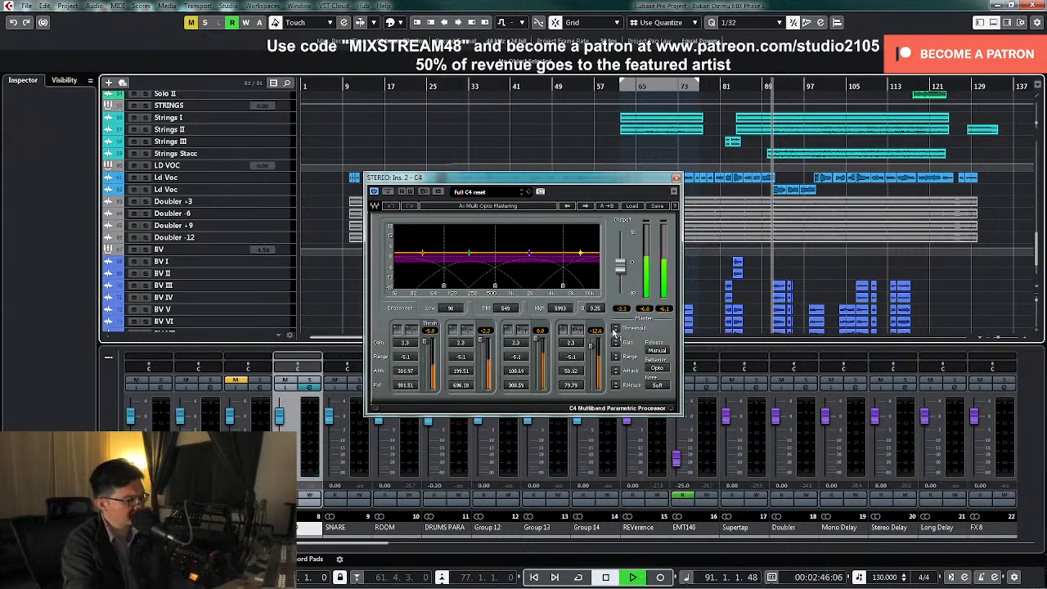
pyautogui.moveTo(615, 329); pyautogui.dragTo(615, 382)
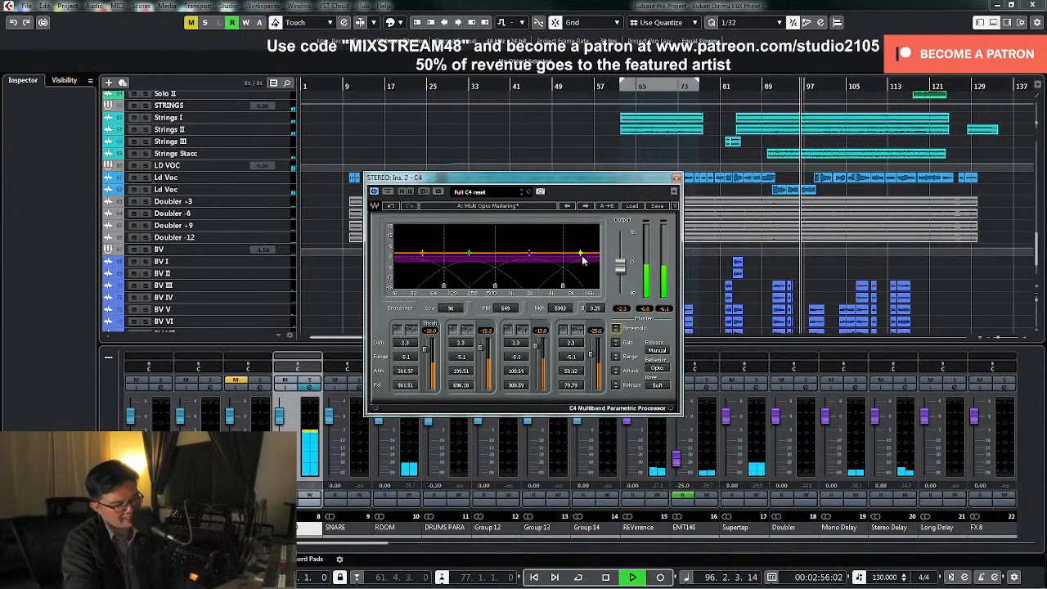
pyautogui.press('space')
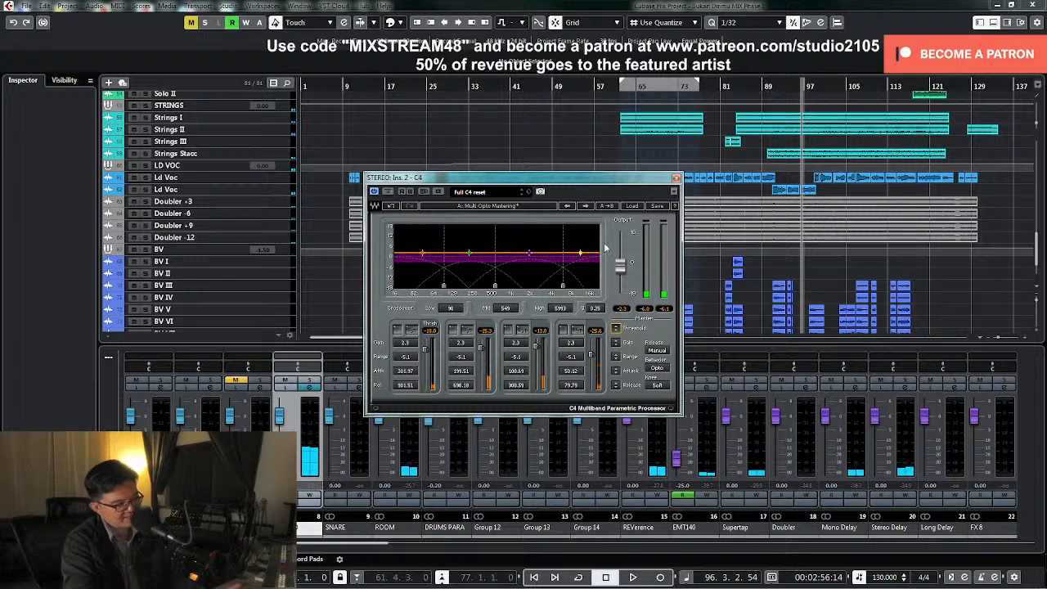
pyautogui.click(675, 178)
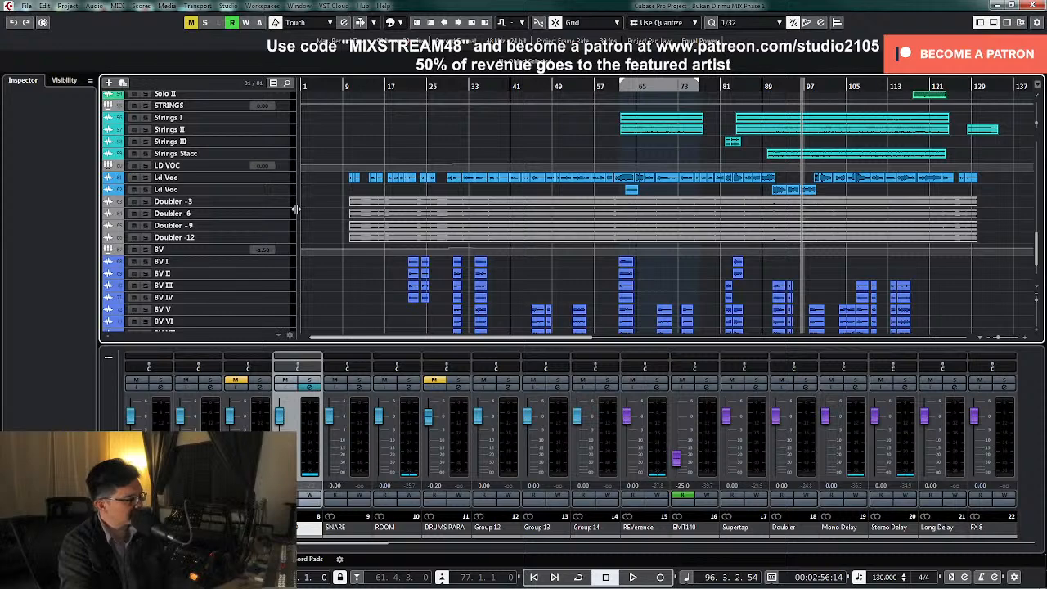
# Enlarge both Ld Voc tracks and freeze the channel of the first one
pyautogui.click(276, 188)
pyautogui.keyDown('shift'); pyautogui.click(278, 179); pyautogui.keyUp('shift')
pyautogui.moveTo(275, 184); pyautogui.dragTo(271, 216)
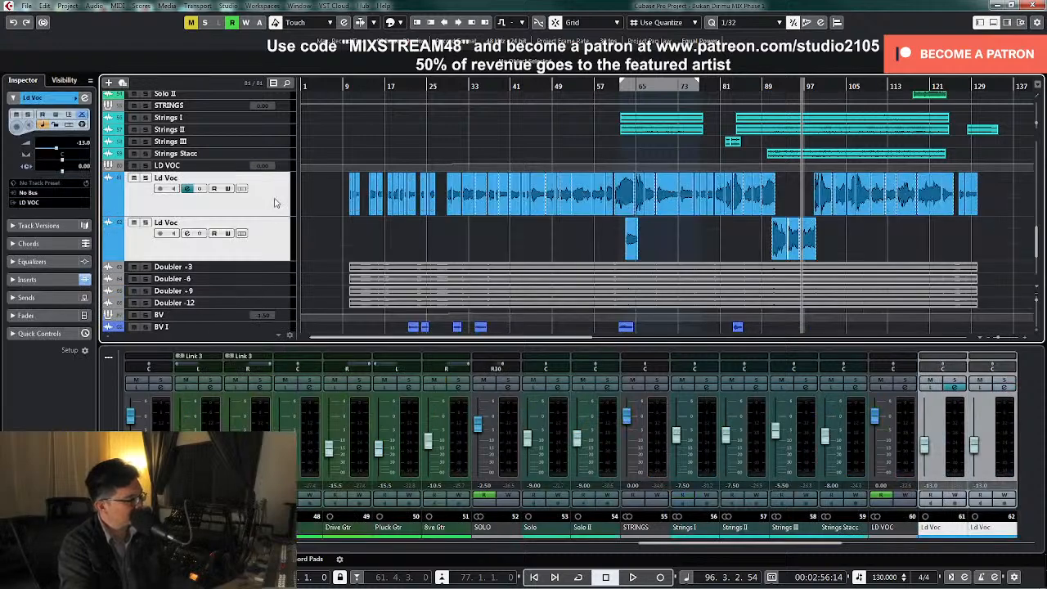
pyautogui.click(276, 203)
pyautogui.click(82, 125)
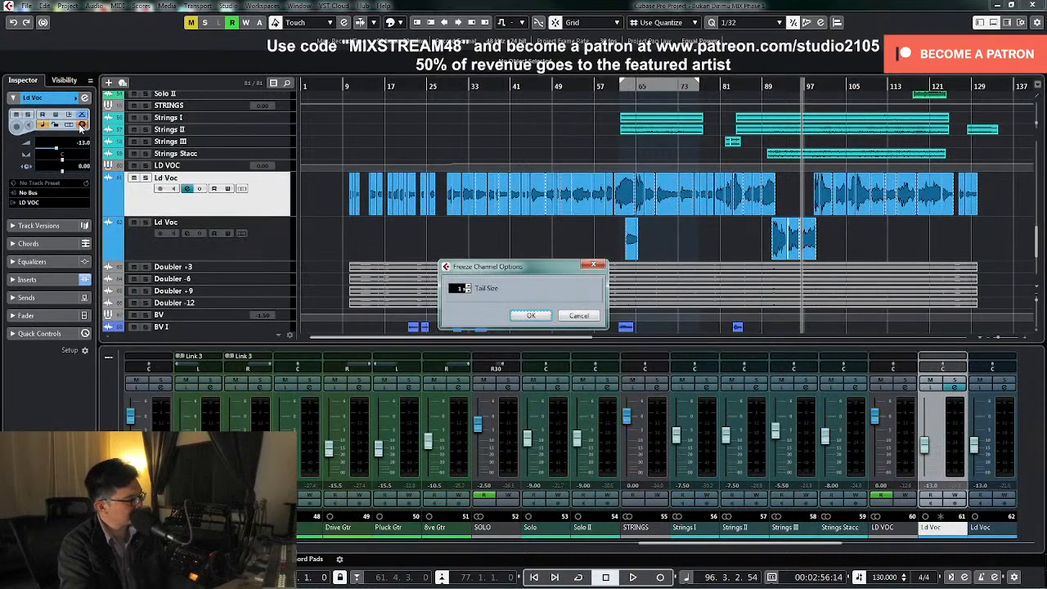
pyautogui.click(530, 316)
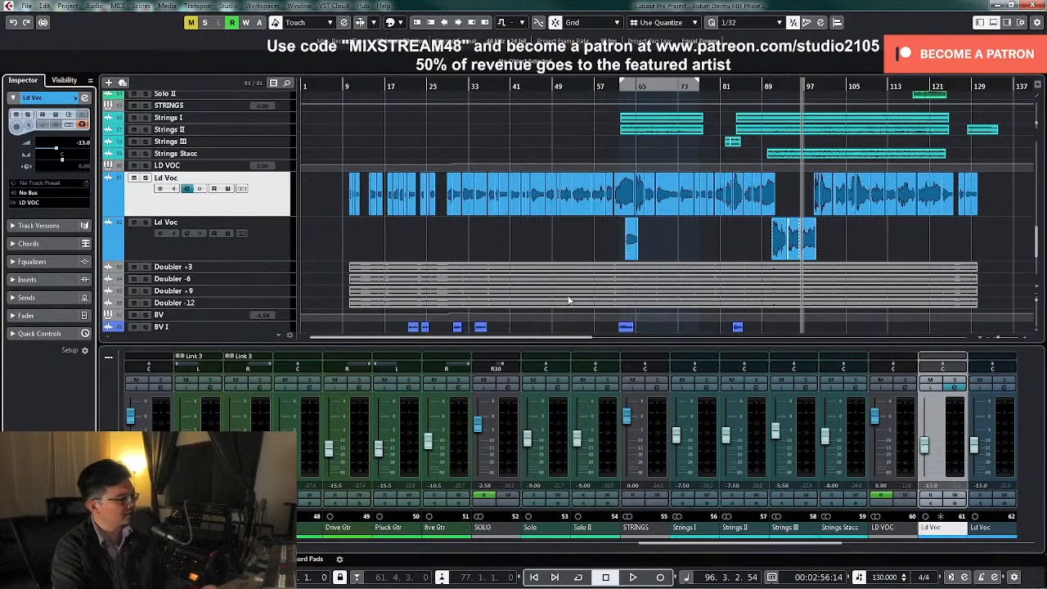
# Freeze the channel of the second Ld Voc track
pyautogui.click(272, 240)
pyautogui.click(82, 114)
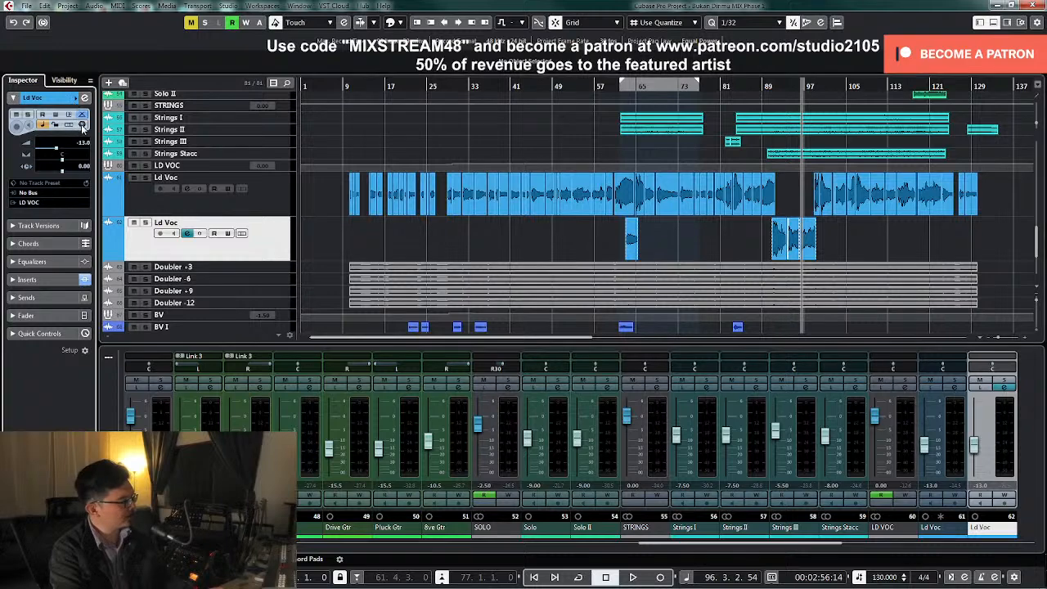
pyautogui.click(532, 316)
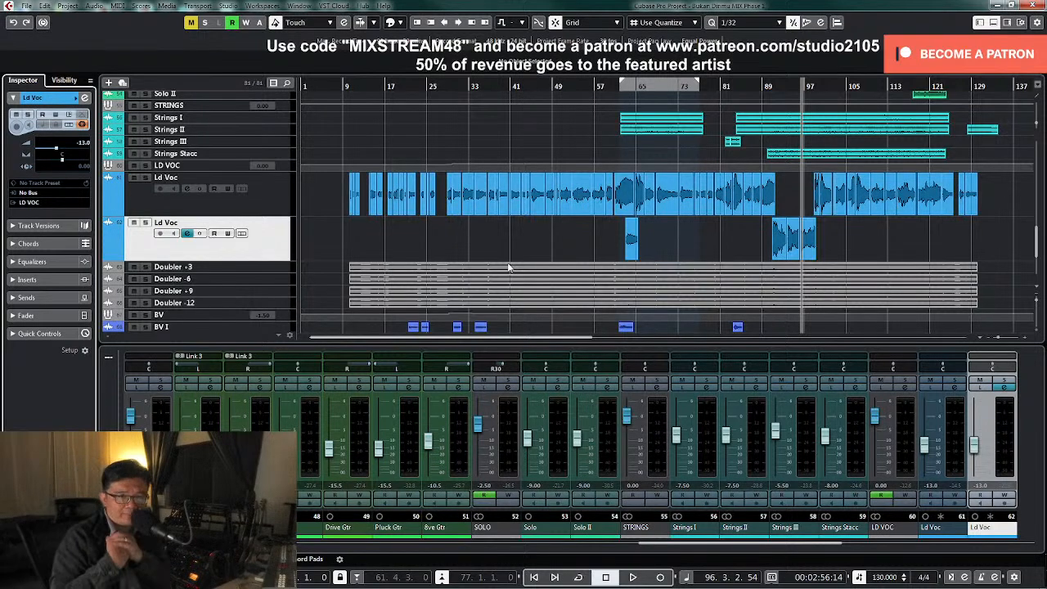
# Select both Ld Voc tracks and enlarge their height together in the track list
pyautogui.click(271, 211)
pyautogui.click(276, 246)
pyautogui.press('z')
pyautogui.press('z')
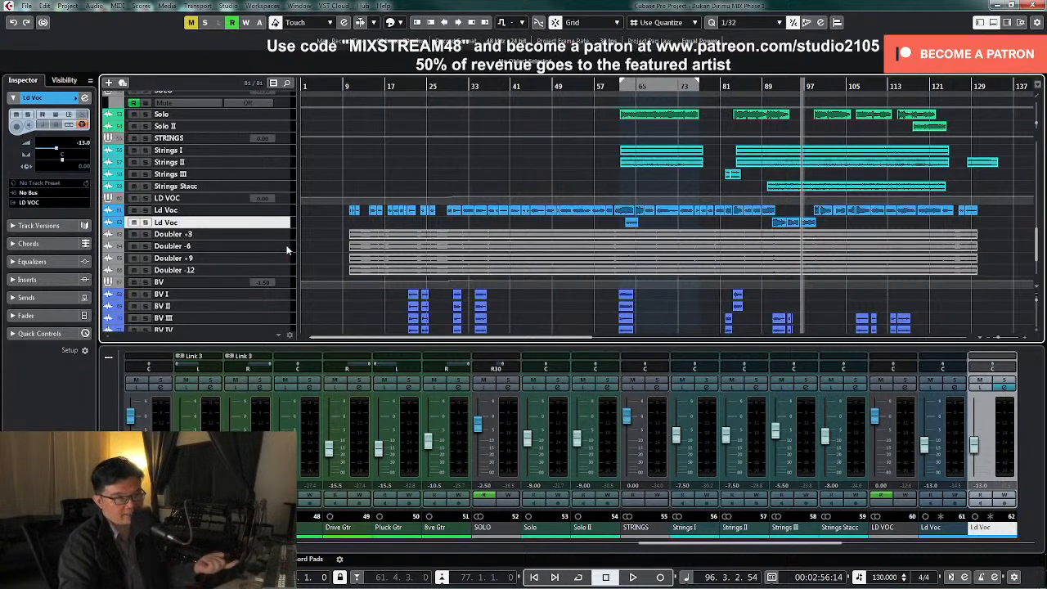
pyautogui.click(267, 212)
pyautogui.keyDown('shift'); pyautogui.click(270, 223); pyautogui.keyUp('shift')
pyautogui.moveTo(269, 216); pyautogui.dragTo(289, 259)
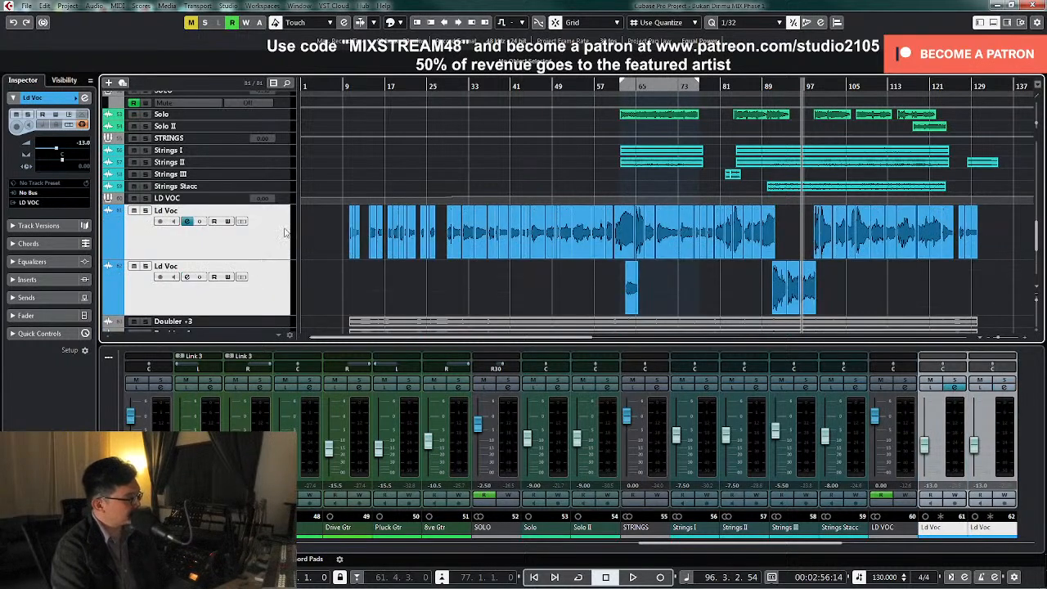
# Open the STEREO group's channel settings and the VBC Rack insert, placing its window clear of the later part of the song
pyautogui.scroll(-3, 628, 277)
pyautogui.scroll(2, 762, 198)
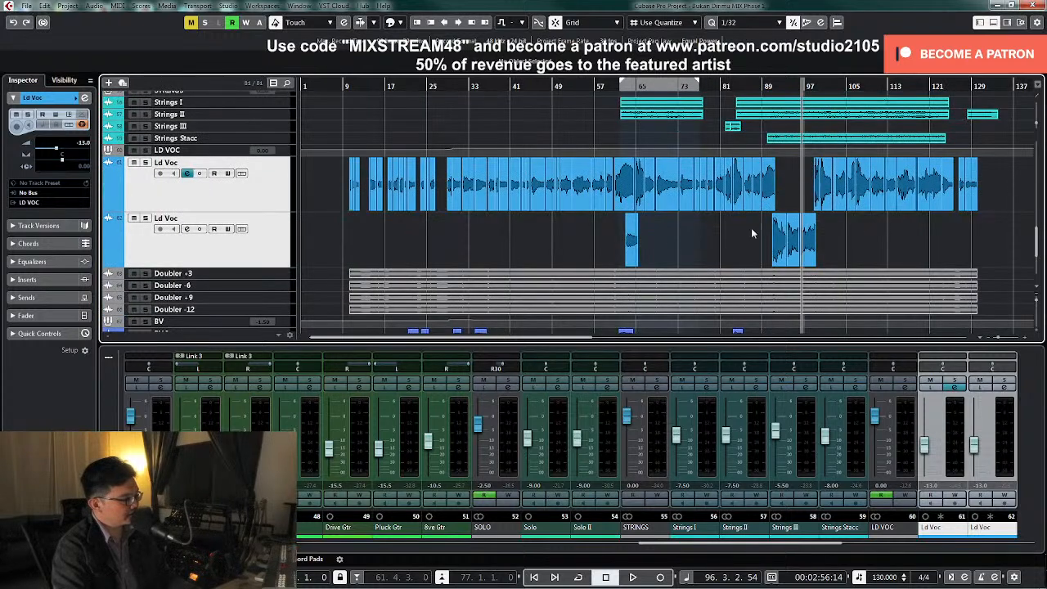
pyautogui.scroll(-4, 927, 239)
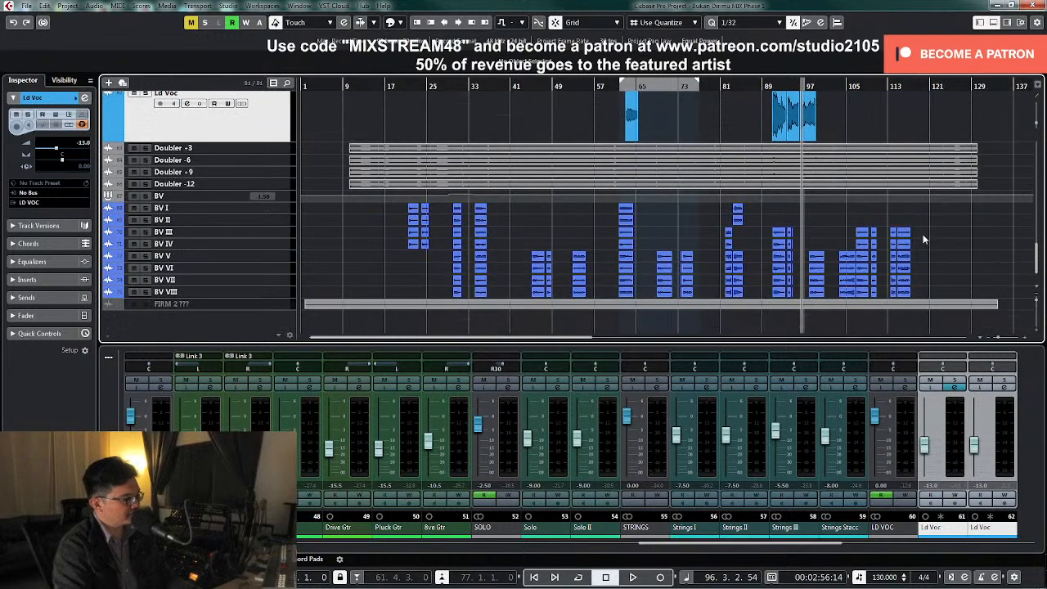
pyautogui.scroll(10, 924, 238)
pyautogui.moveTo(811, 552); pyautogui.dragTo(295, 566)
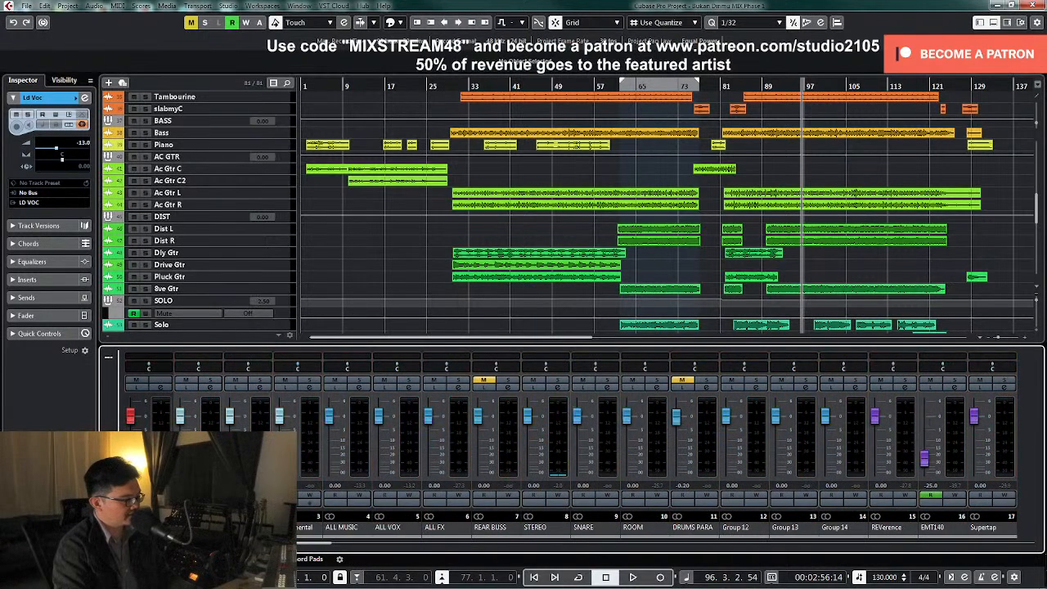
pyautogui.click(556, 389)
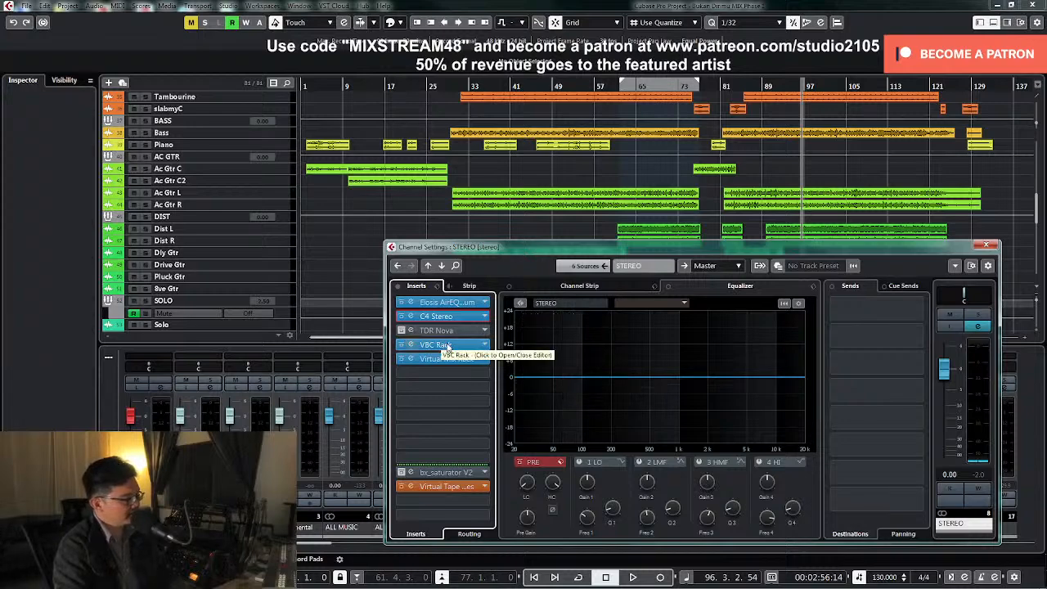
pyautogui.click(411, 346)
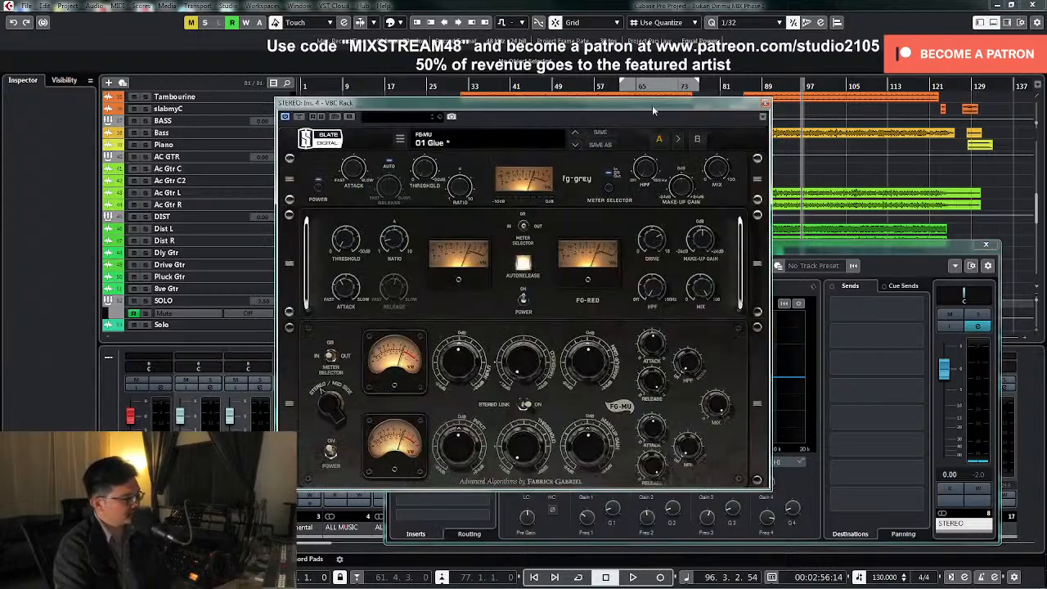
pyautogui.moveTo(652, 104); pyautogui.dragTo(538, 119)
# Play from around bar 91 and set the FG-Grey compressor's threshold to about -15.8 dB
pyautogui.click(773, 86)
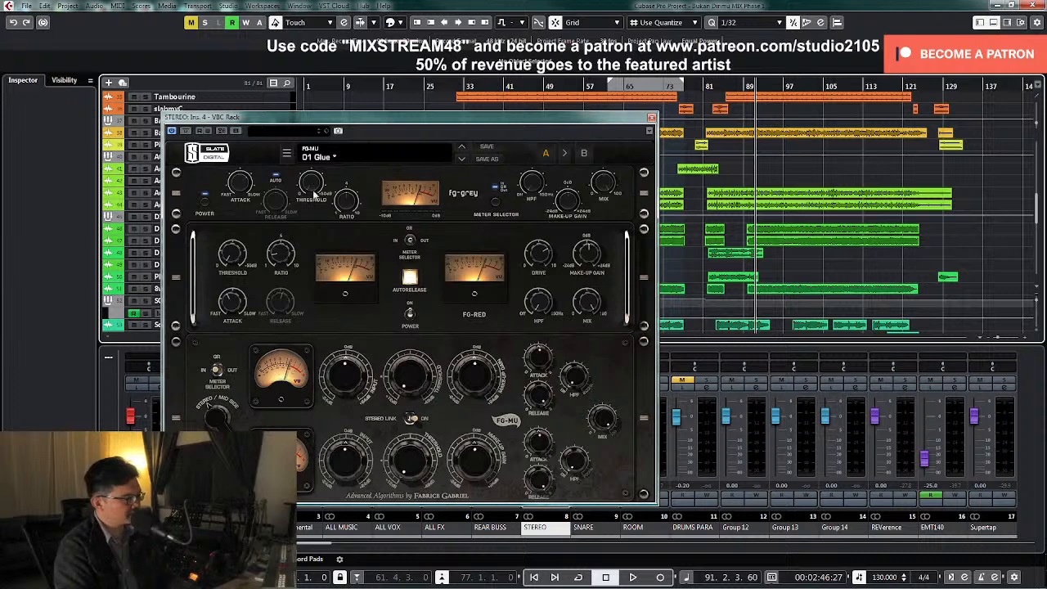
pyautogui.press('space')
pyautogui.scroll(-3, 309, 180)
pyautogui.scroll(-2, 309, 167)
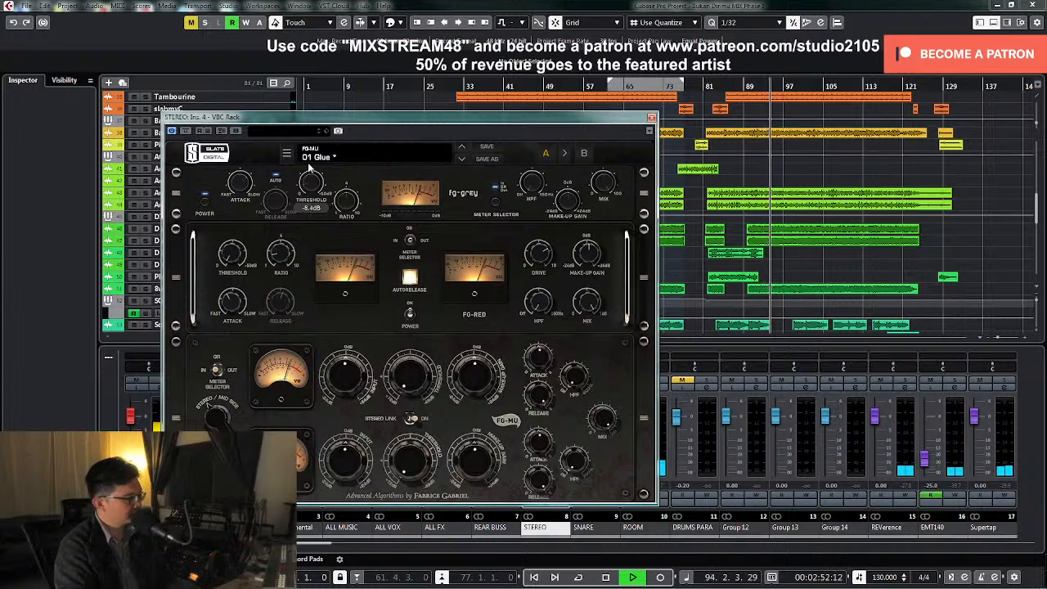
pyautogui.scroll(-2, 307, 162)
pyautogui.scroll(-4, 308, 157)
pyautogui.scroll(-2, 311, 154)
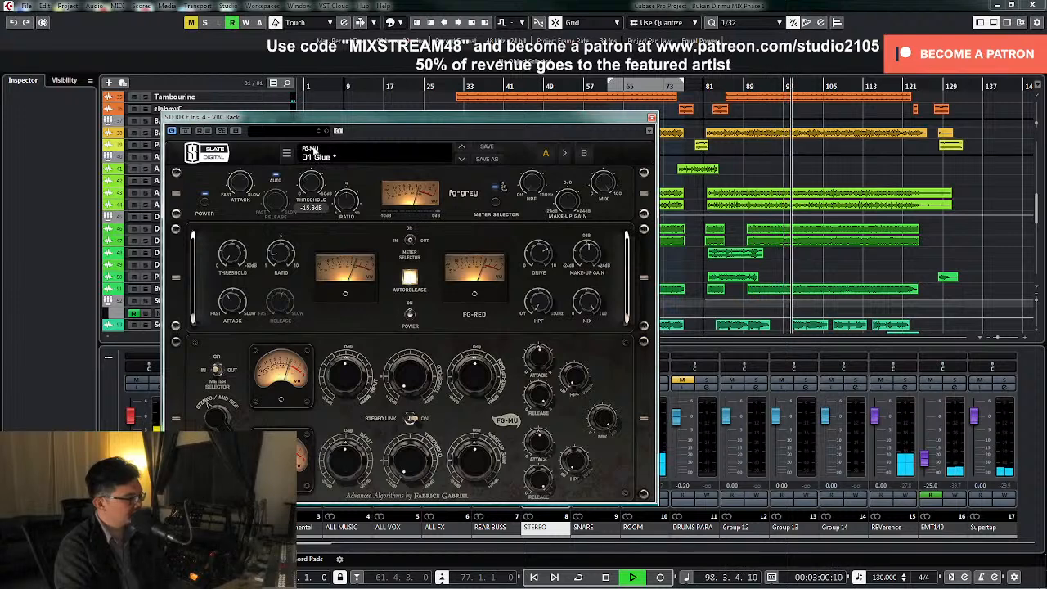
# Set the VBC Rack's FG-RED threshold to about -17.1 dB and FG-MU threshold to about -14.8, and close the rack
pyautogui.moveTo(233, 255); pyautogui.dragTo(240, 216)
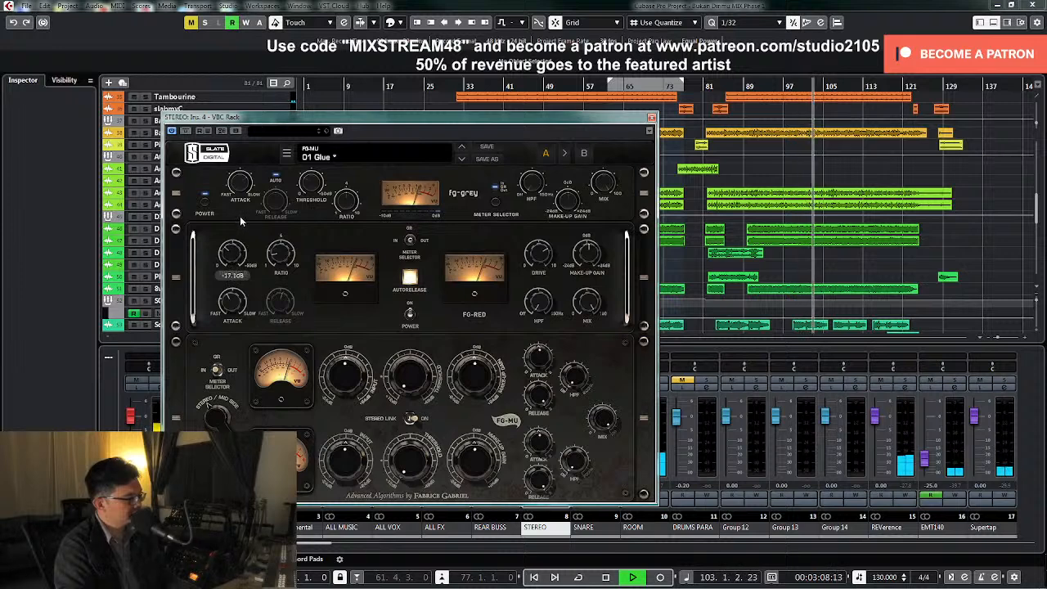
pyautogui.moveTo(408, 369); pyautogui.dragTo(423, 314)
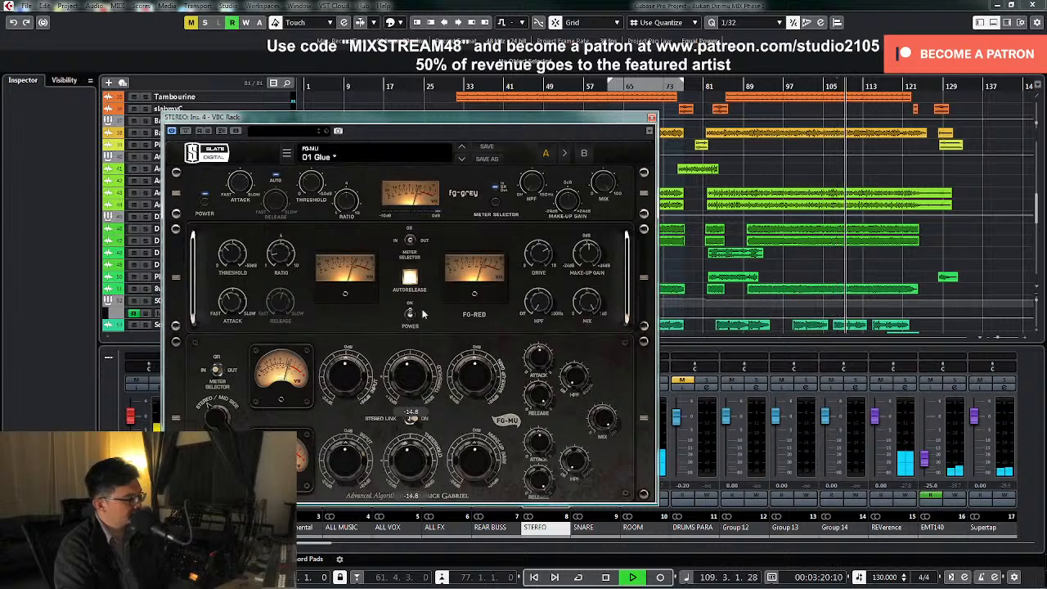
pyautogui.click(652, 118)
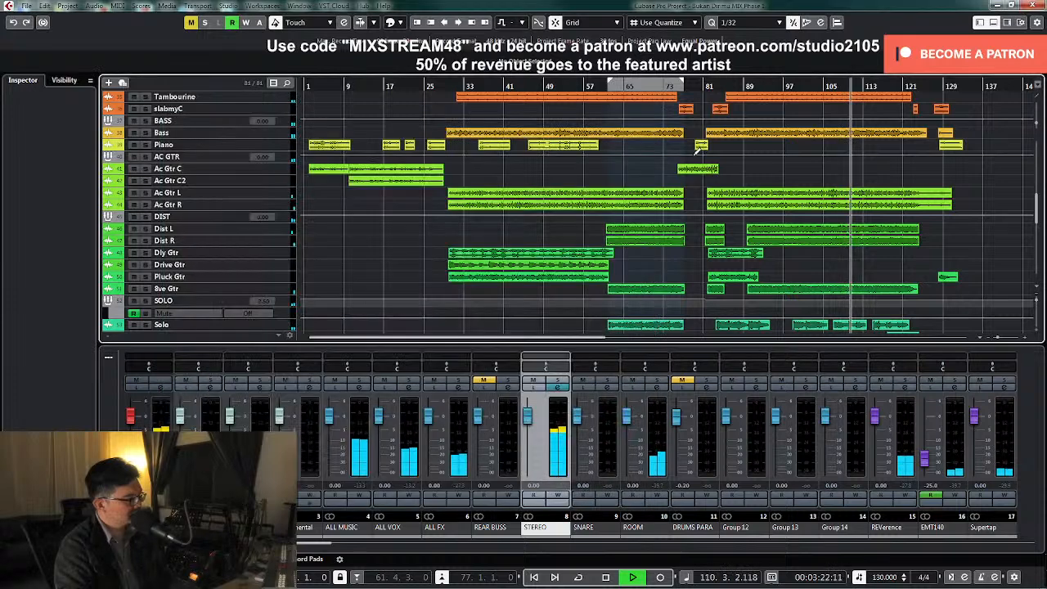
# Listen to the mix from around bar 110 through the adjusted STEREO compression while viewing the lead vocal tracks
pyautogui.press('space')
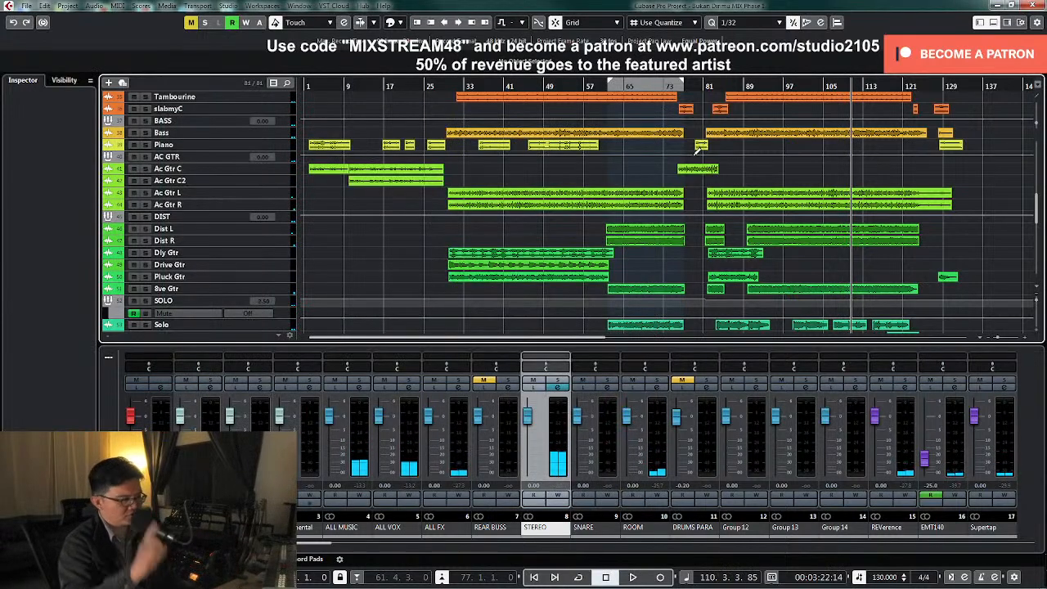
pyautogui.press('space')
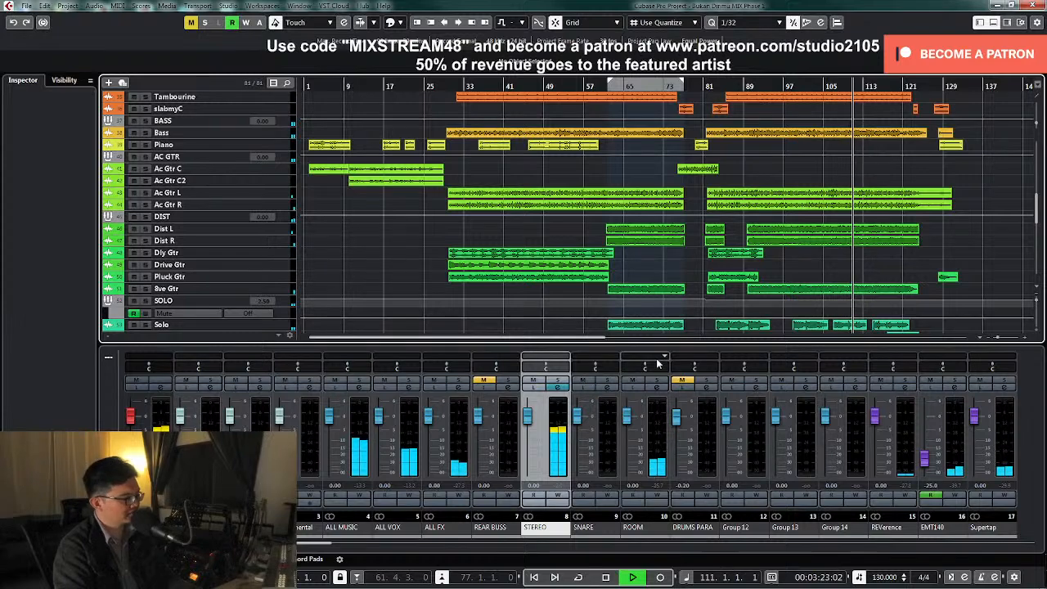
pyautogui.scroll(-5, 962, 261)
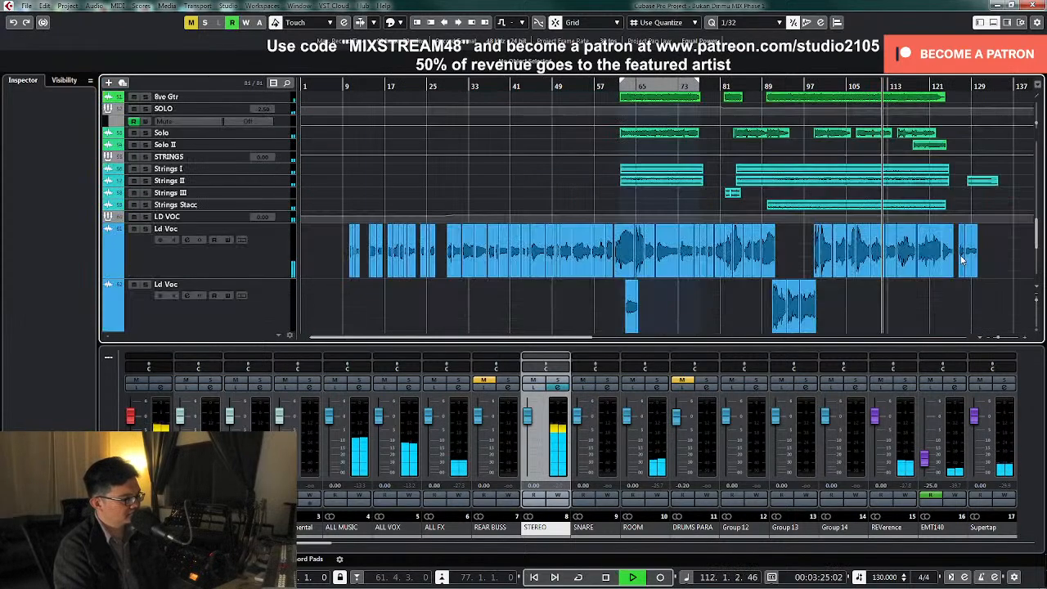
pyautogui.press('space')
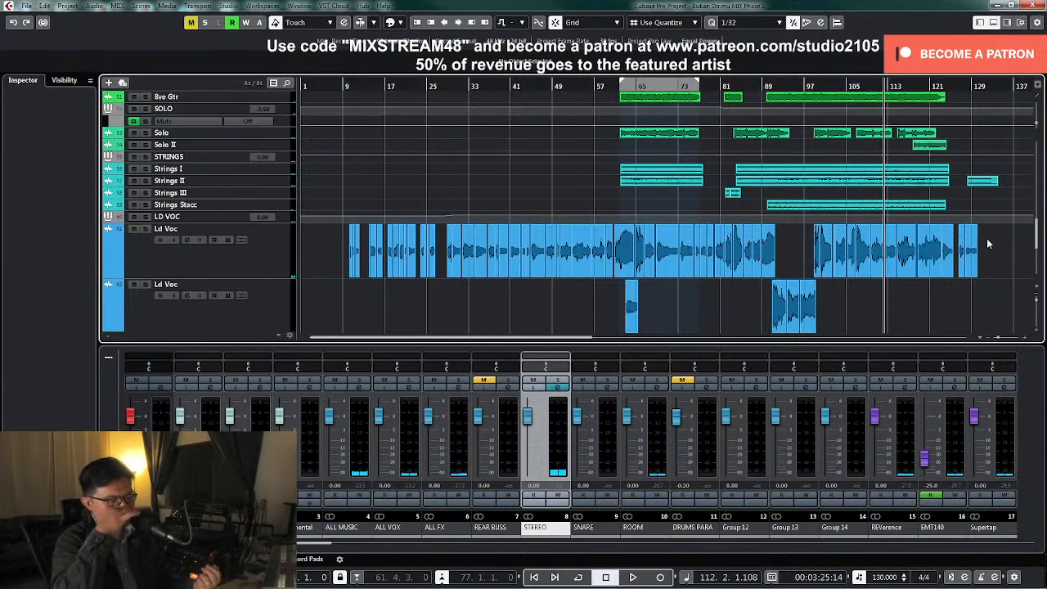
# Add the Plugin Alliance SPL IRON compressor to the sixth insert slot of the STEREO group
pyautogui.click(558, 388)
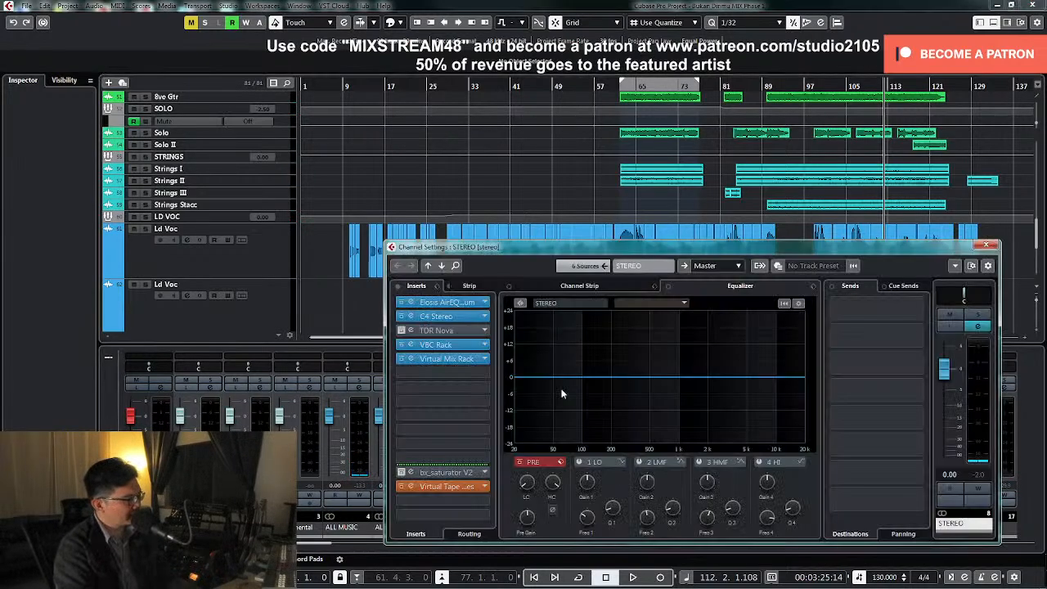
pyautogui.click(482, 373)
pyautogui.scroll(-5, 482, 422)
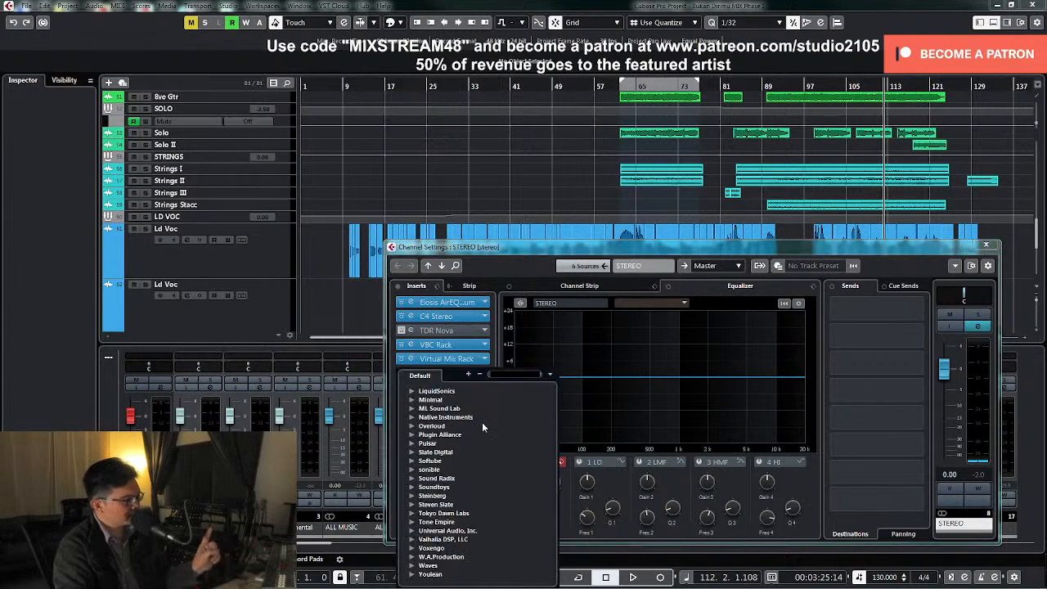
pyautogui.click(413, 434)
pyautogui.scroll(-3, 448, 469)
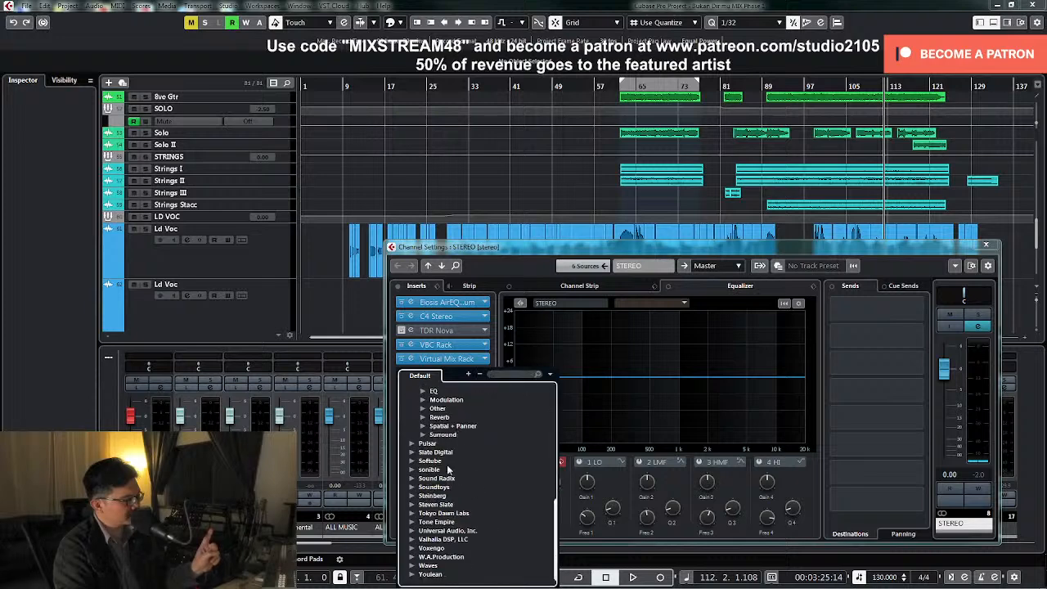
pyautogui.scroll(2, 451, 446)
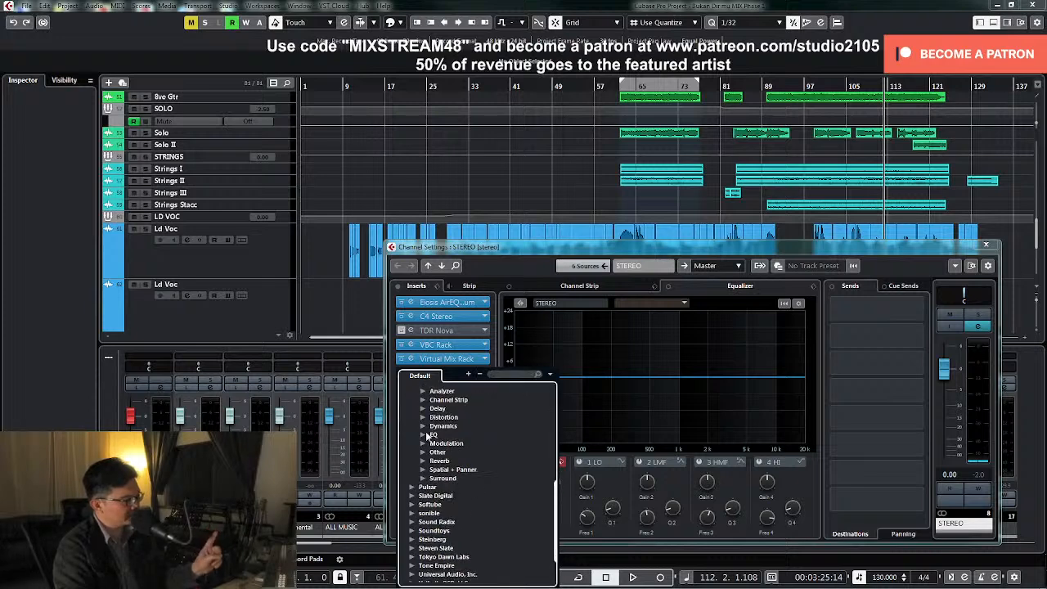
pyautogui.click(423, 426)
pyautogui.scroll(-3, 458, 437)
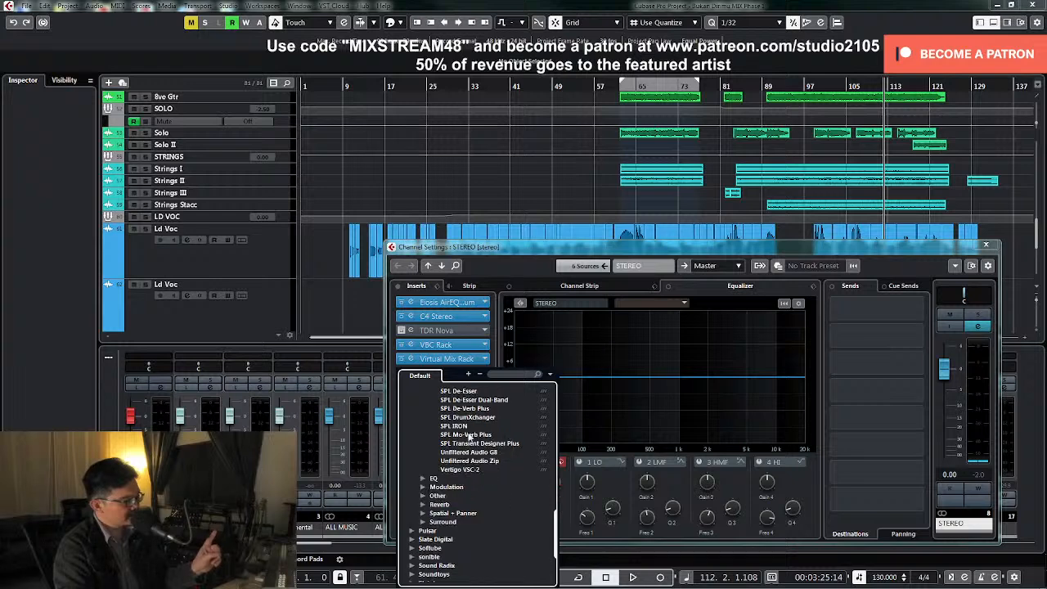
pyautogui.click(463, 426)
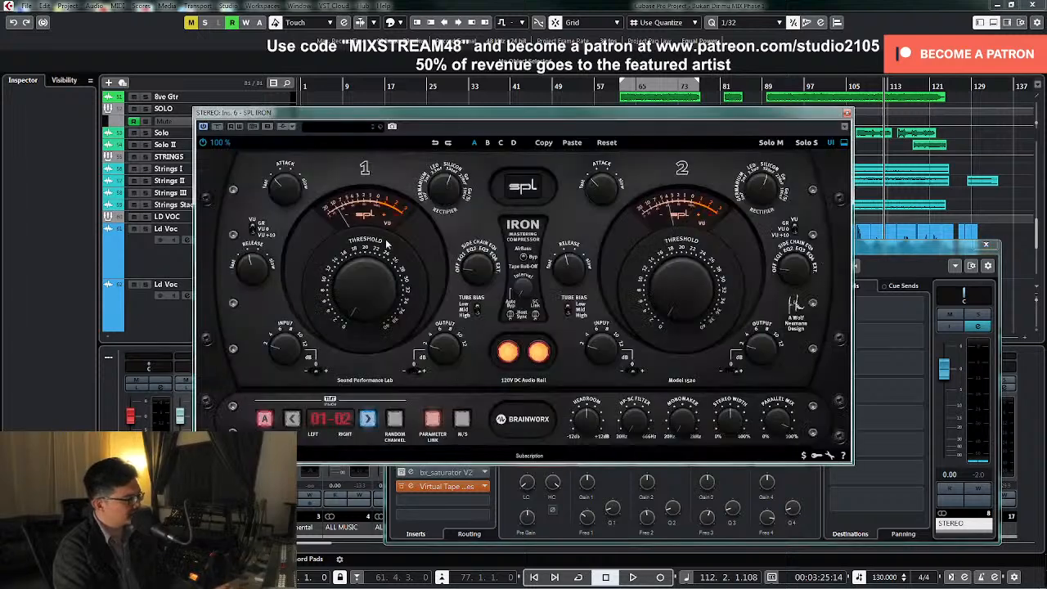
# Load the 29 MR_Mix Buss preset in SPL IRON, audition it during playback and close the plug-in
pyautogui.click(336, 127)
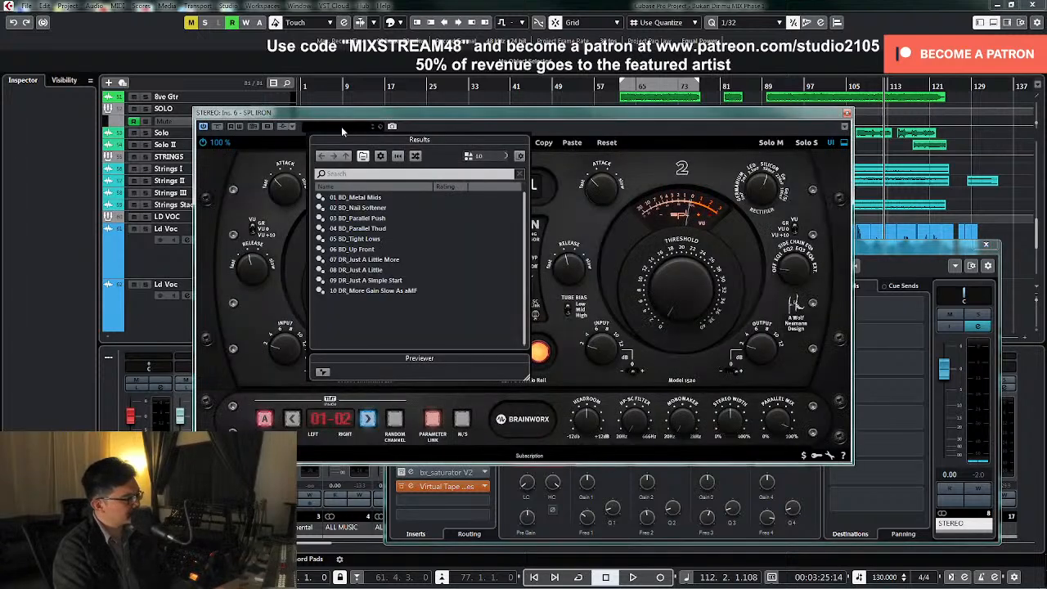
pyautogui.doubleClick(381, 290)
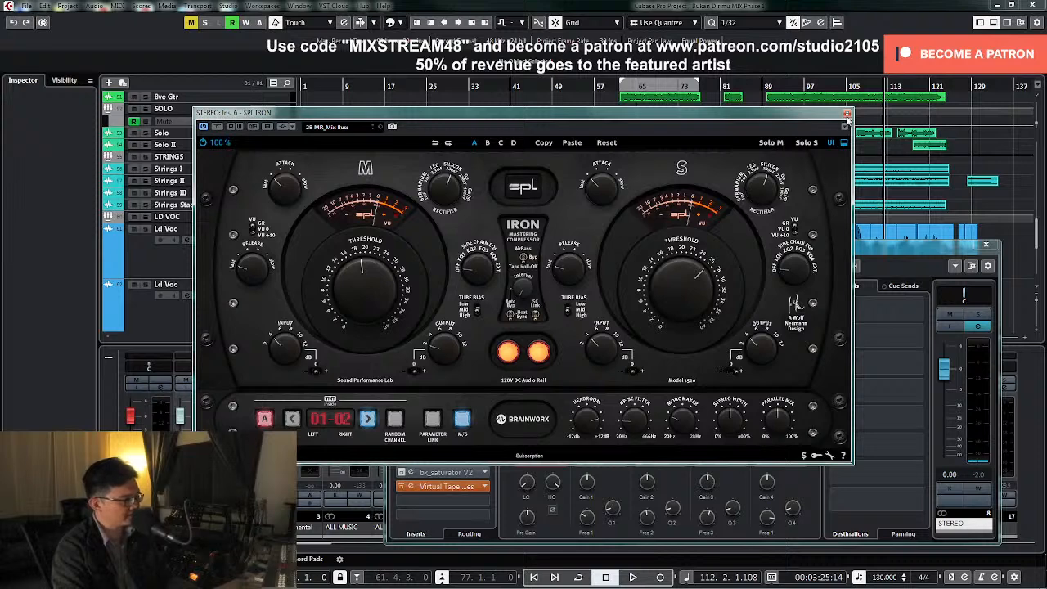
pyautogui.press('space')
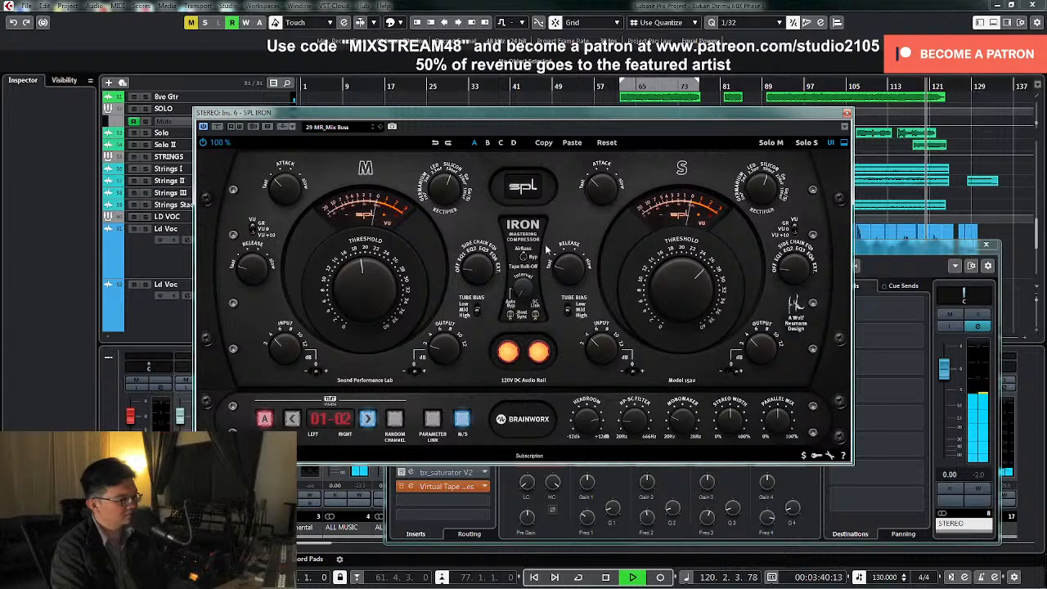
pyautogui.click(847, 114)
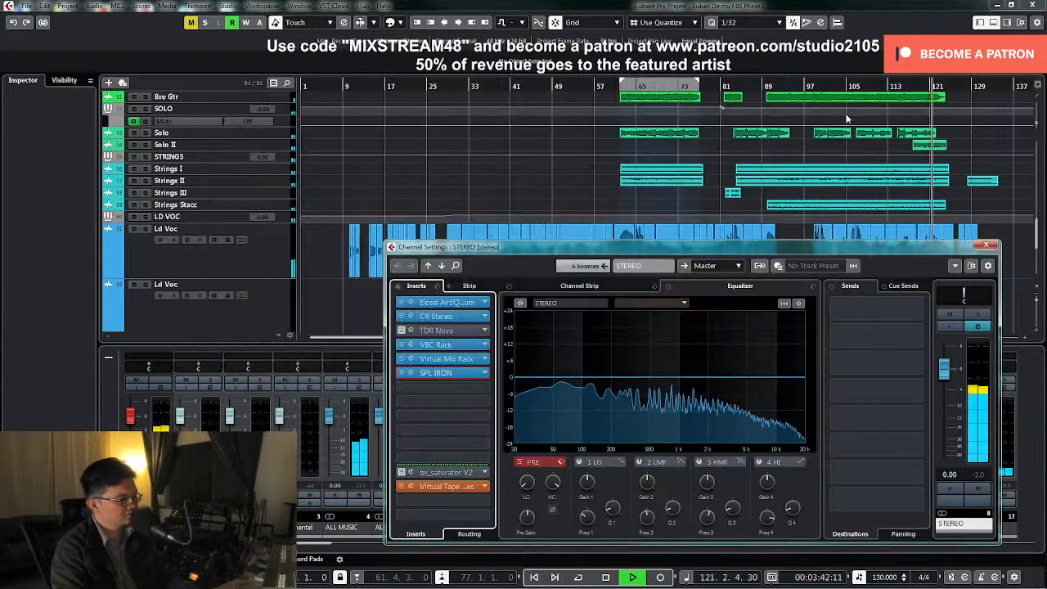
pyautogui.press('space')
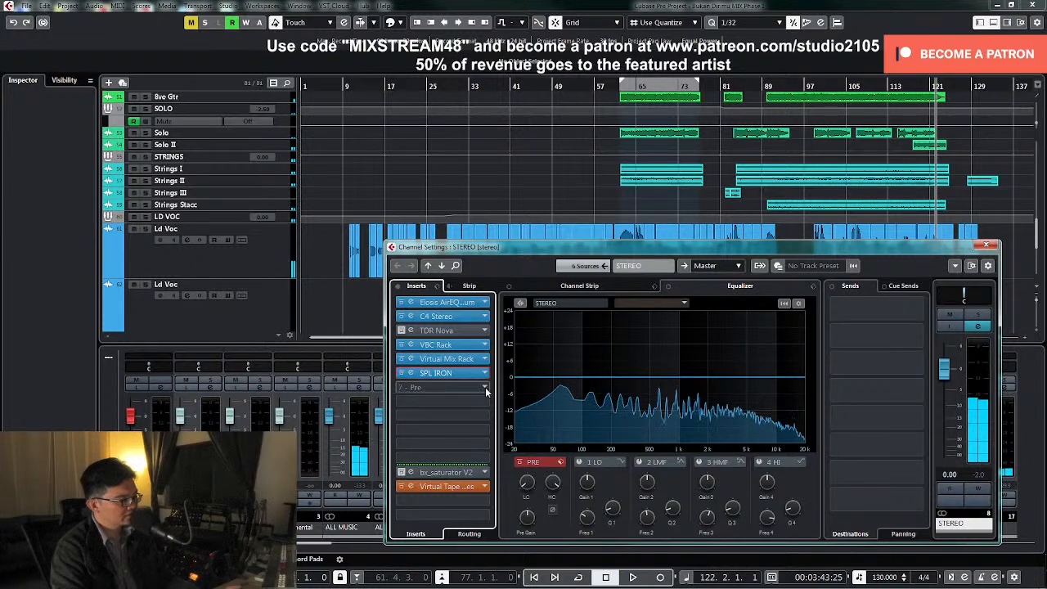
# Add the UAD API 560 equalizer to the seventh insert slot of the STEREO group and close its window
pyautogui.click(485, 387)
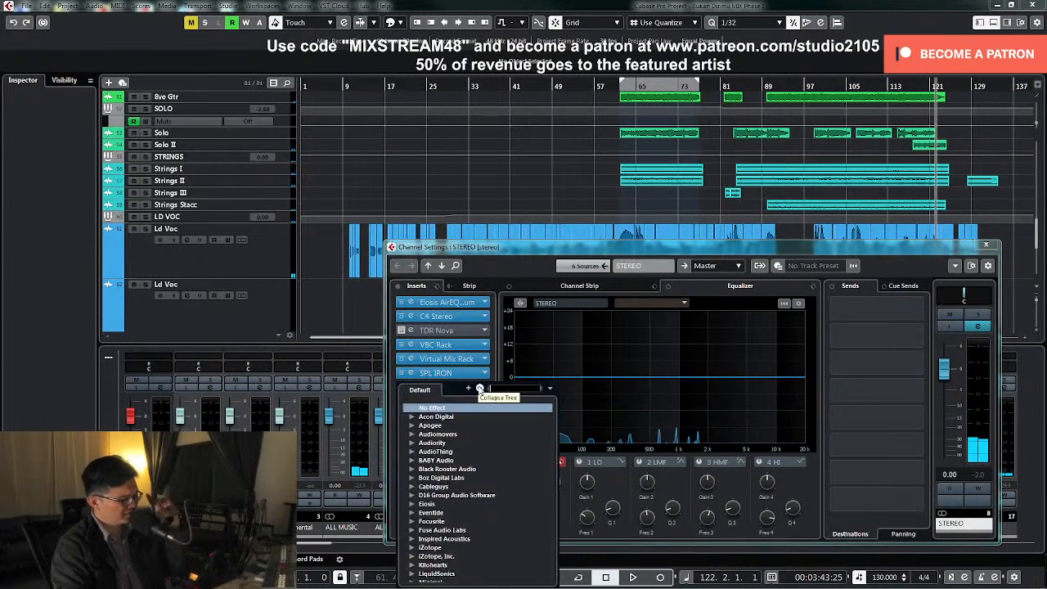
pyautogui.scroll(-5, 476, 468)
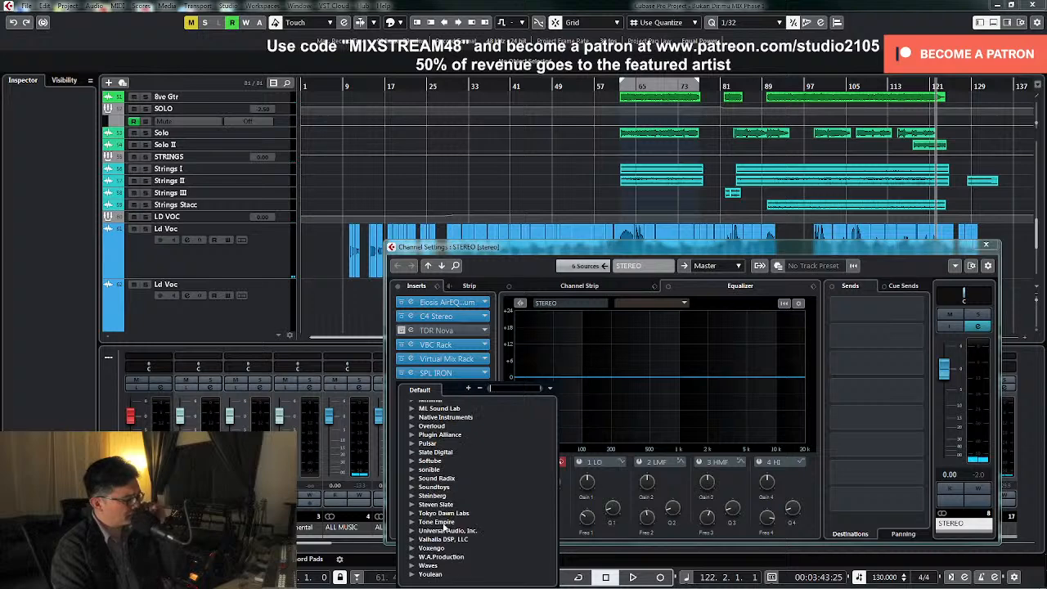
pyautogui.click(436, 529)
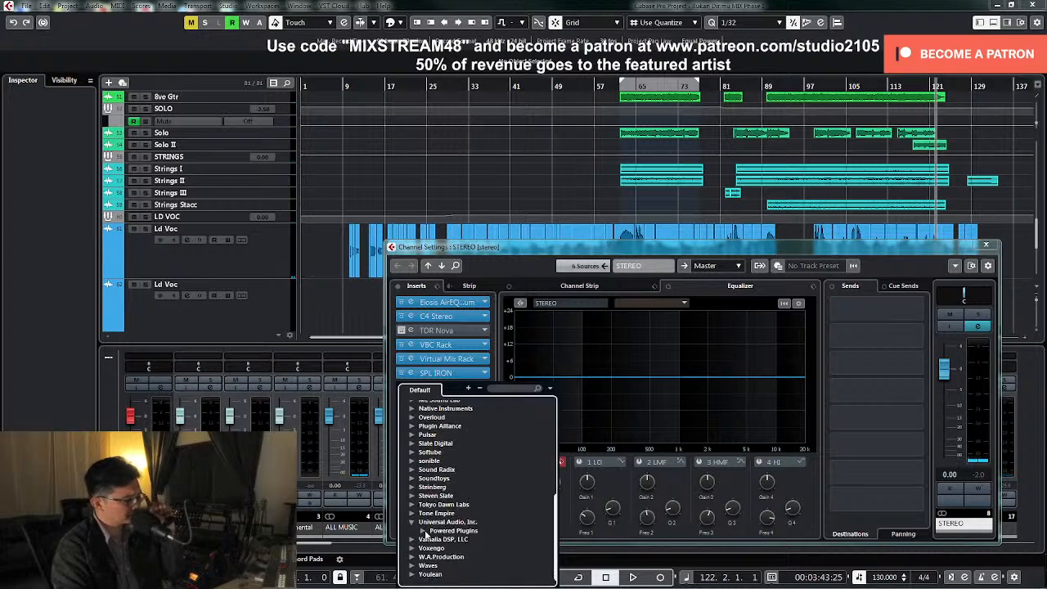
pyautogui.click(424, 531)
pyautogui.scroll(-10, 488, 513)
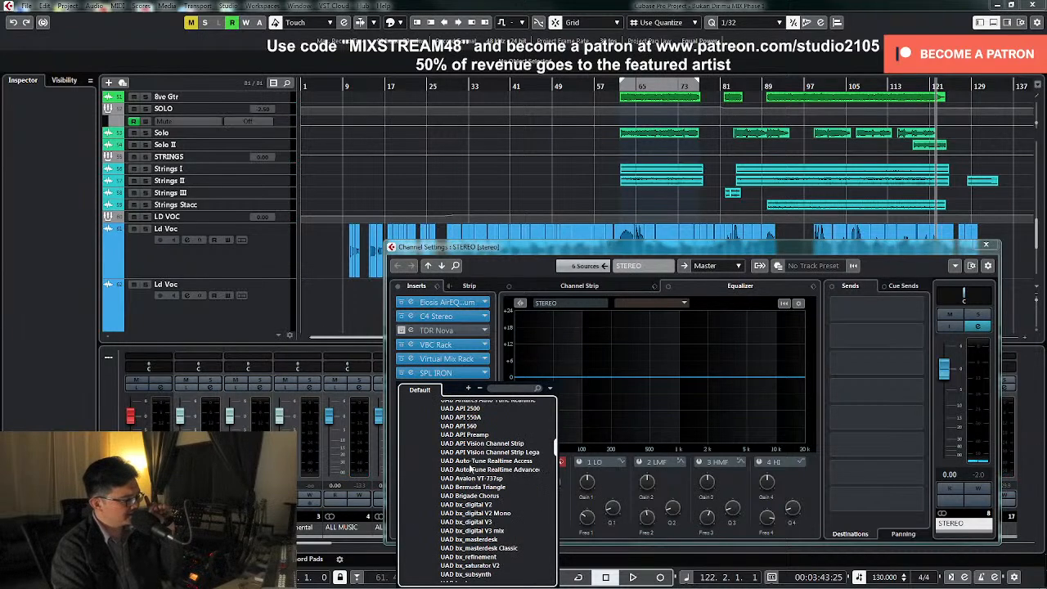
pyautogui.click(469, 427)
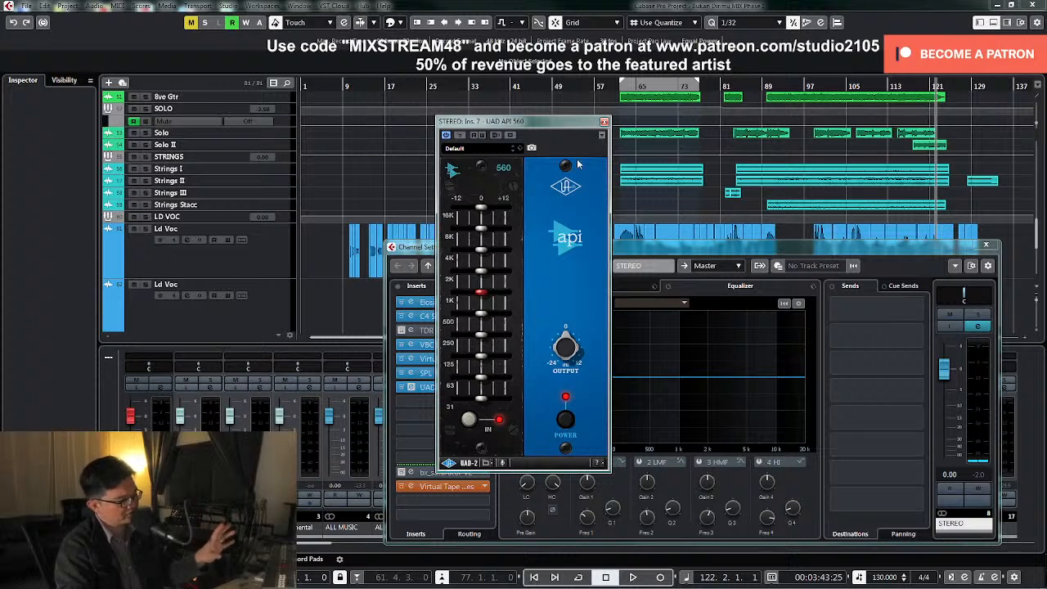
pyautogui.click(604, 121)
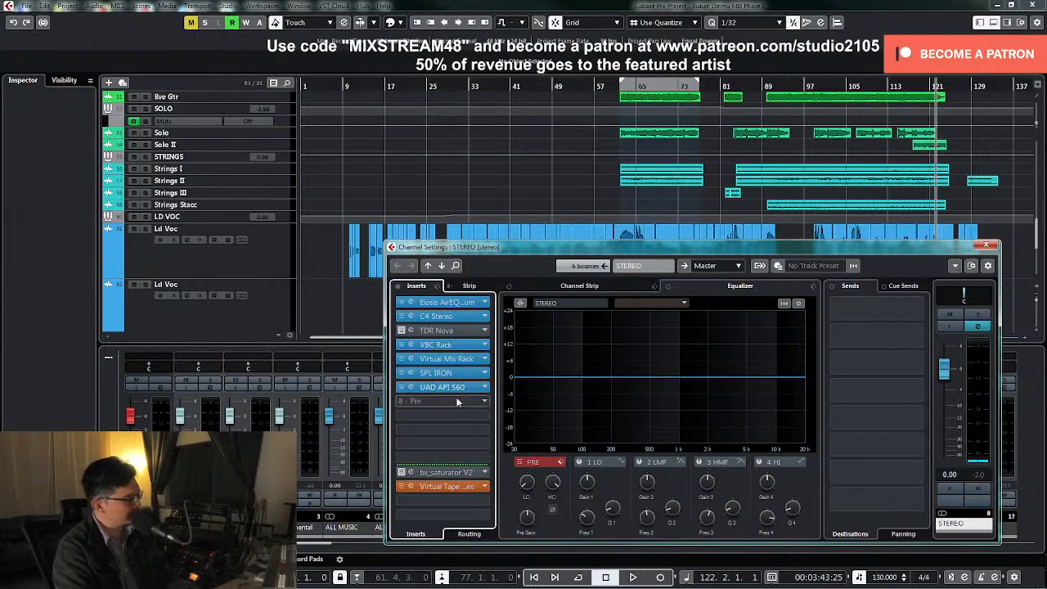
# Add the Slate Digital Fresh Air plug-in to the eighth insert slot of the STEREO group
pyautogui.click(484, 401)
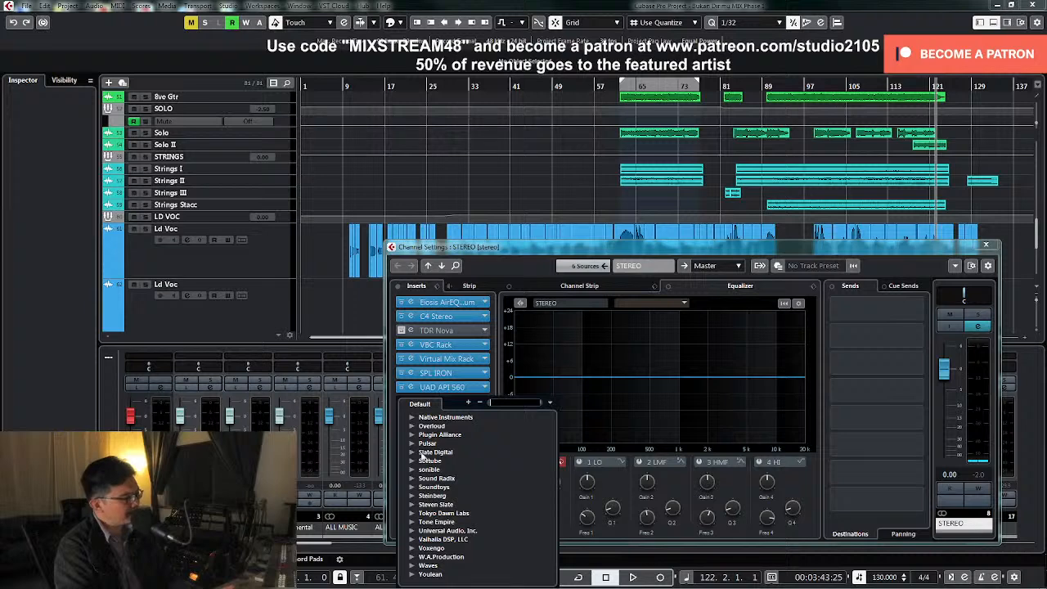
pyautogui.click(411, 452)
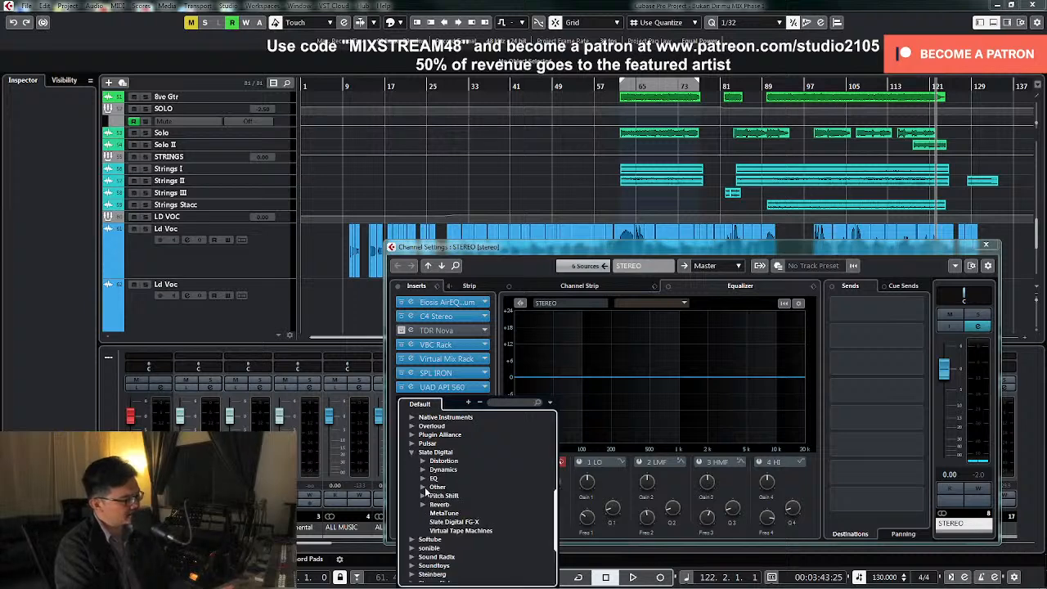
pyautogui.click(423, 487)
pyautogui.doubleClick(461, 497)
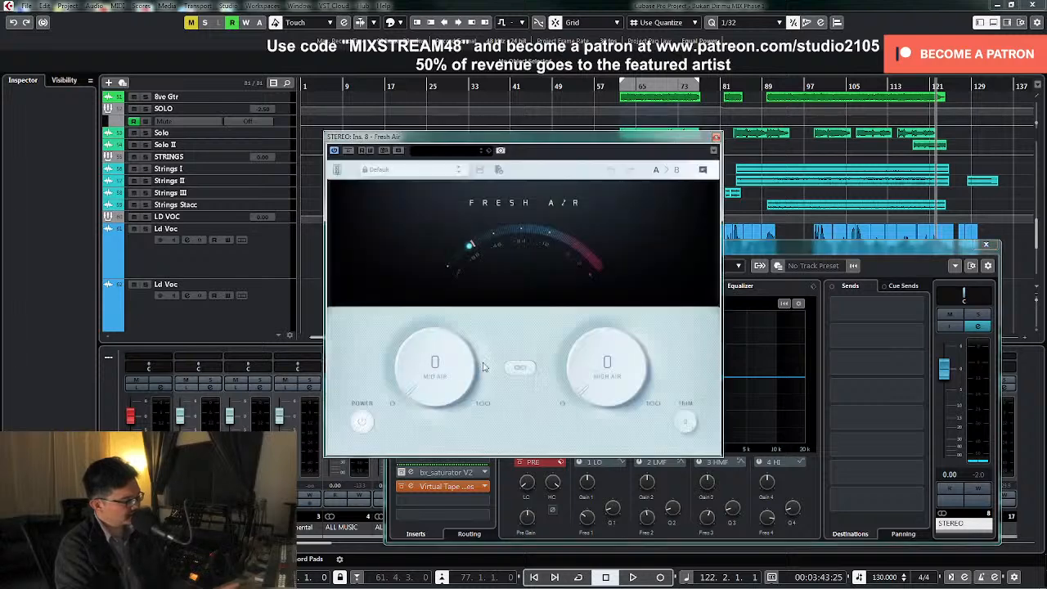
# Link Fresh Air's Mid Air and High Air amounts and set both to 2 during playback
pyautogui.click(518, 370)
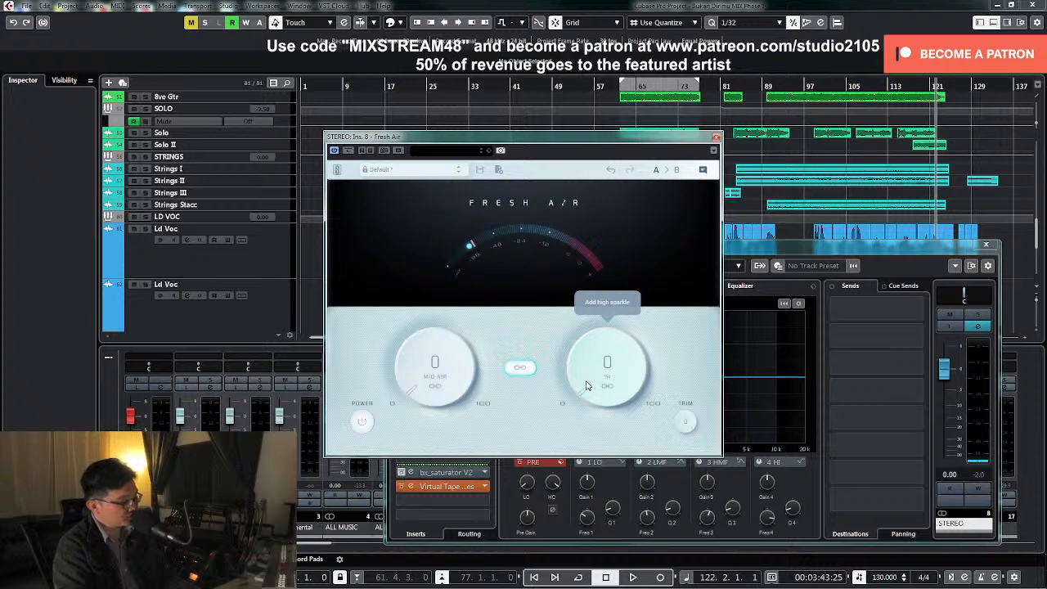
pyautogui.press('space')
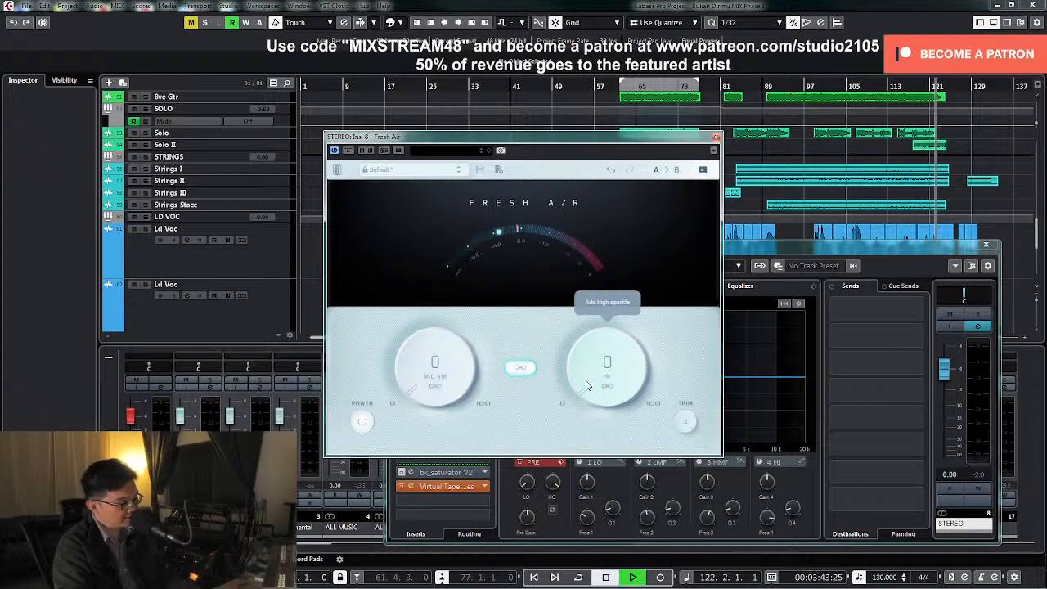
pyautogui.moveTo(586, 382); pyautogui.dragTo(587, 378)
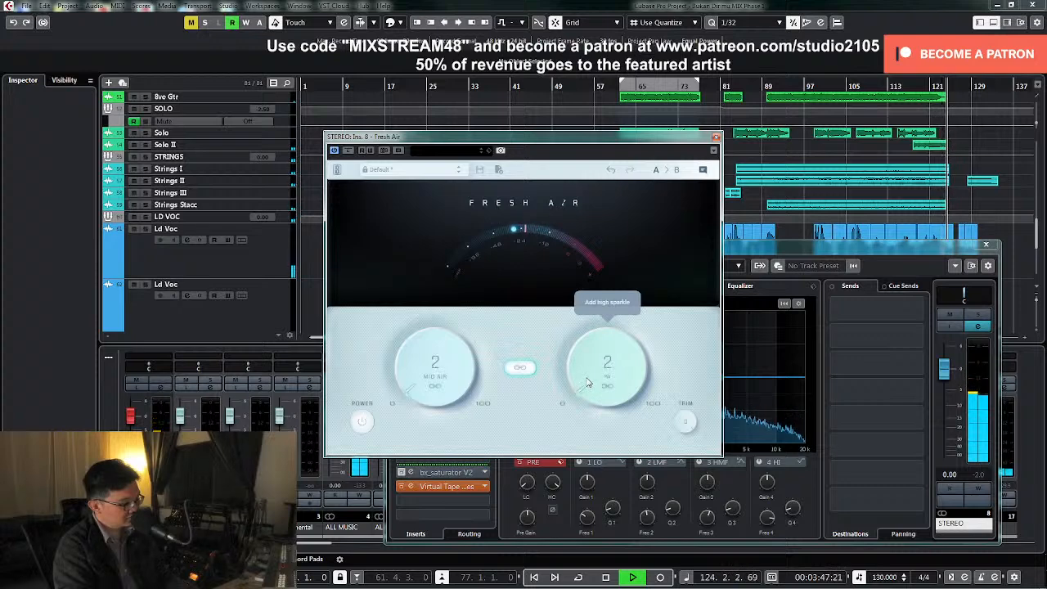
# Compare the mix with Fresh Air bypassed and active from around bar 101, and close the plug-in
pyautogui.press('space')
pyautogui.press('space')
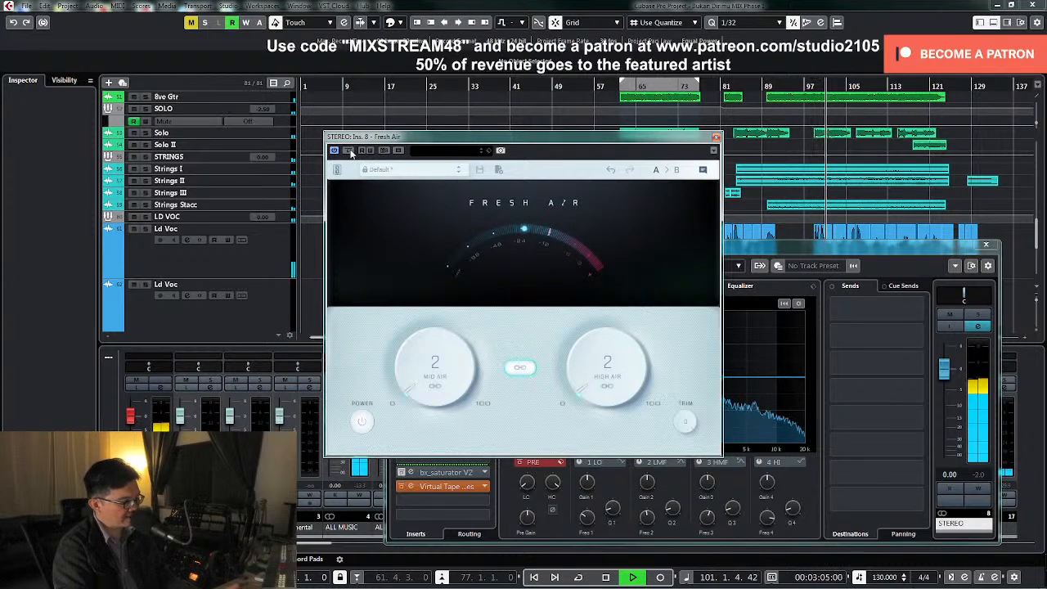
pyautogui.click(364, 419)
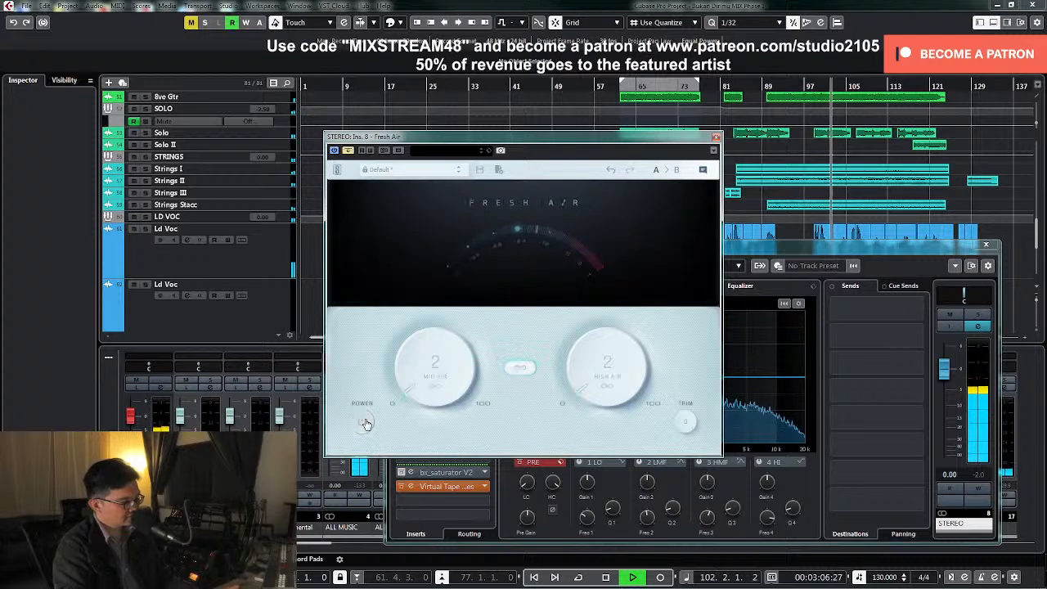
pyautogui.click(363, 421)
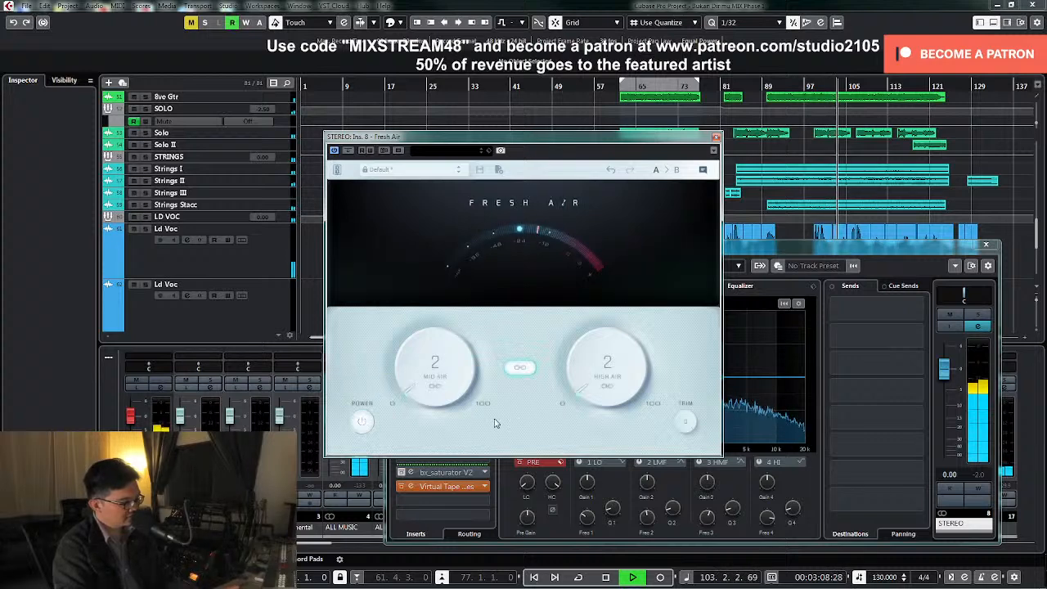
pyautogui.click(717, 137)
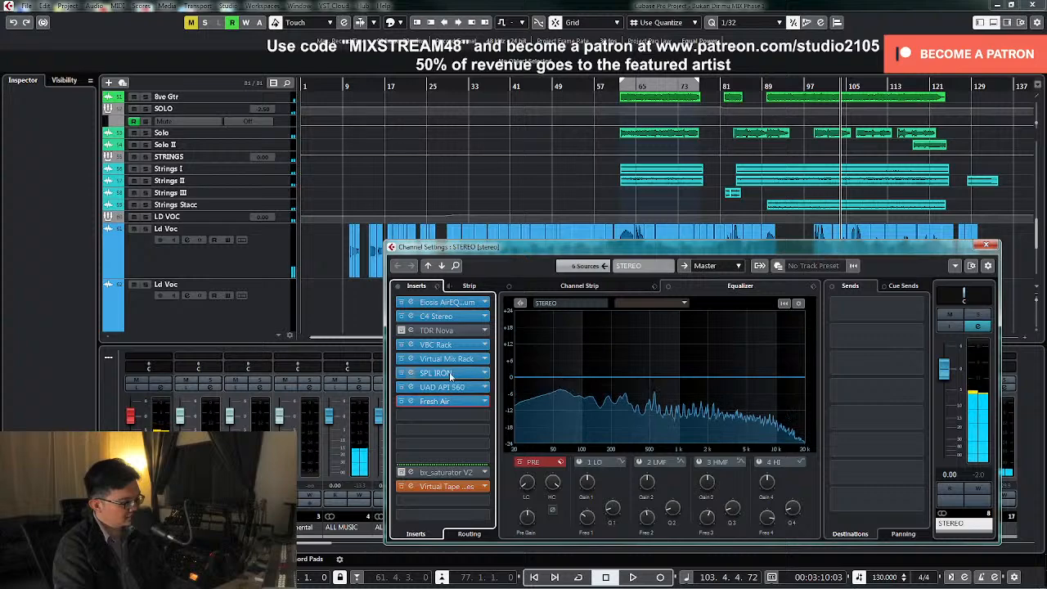
# Reopen Fresh Air on the STEREO group and raise the linked Mid Air and High Air to 5 during playback
pyautogui.click(457, 378)
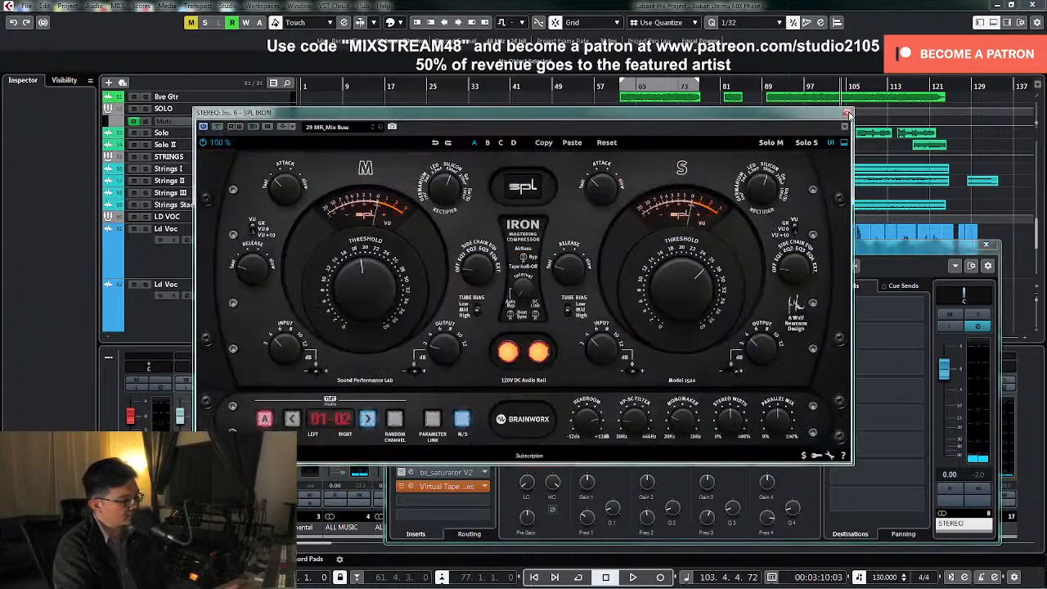
pyautogui.click(847, 113)
pyautogui.click(481, 369)
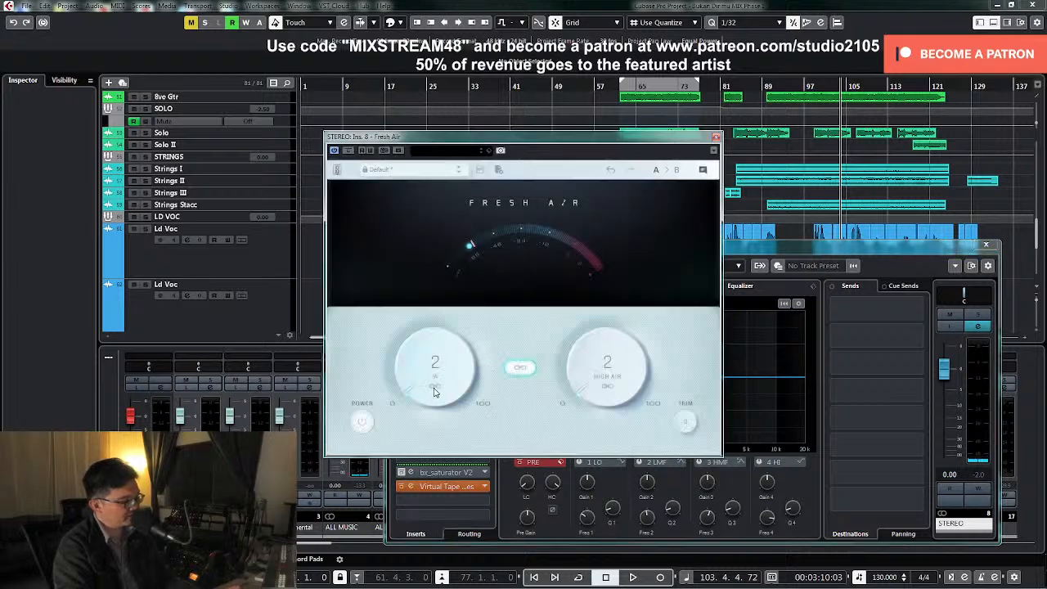
pyautogui.press('space')
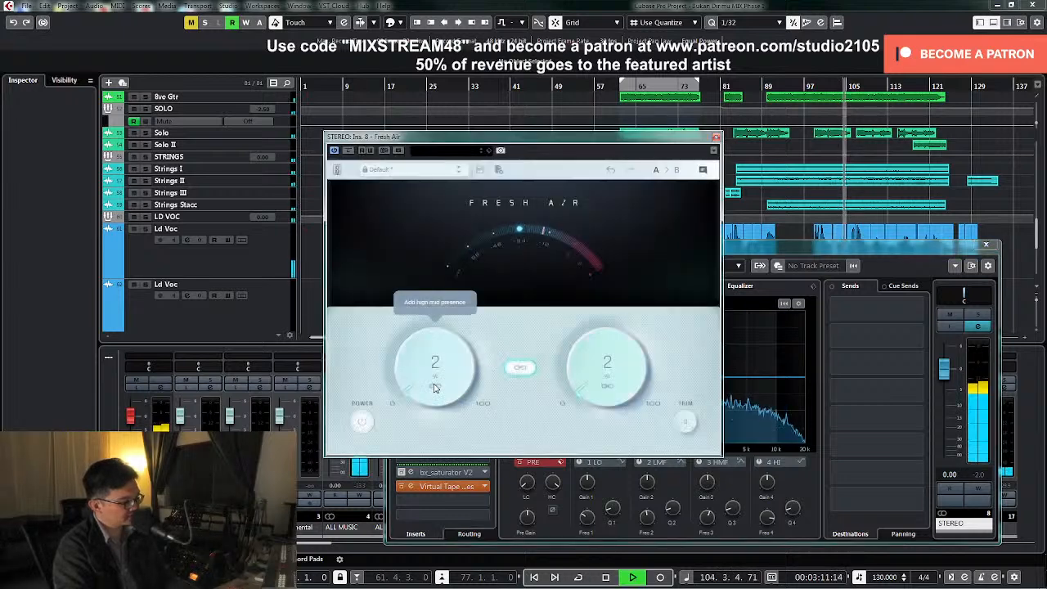
pyautogui.moveTo(435, 388)
pyautogui.mouseDown()
pyautogui.moveTo(441, 346)
pyautogui.moveTo(434, 383)
pyautogui.mouseUp()
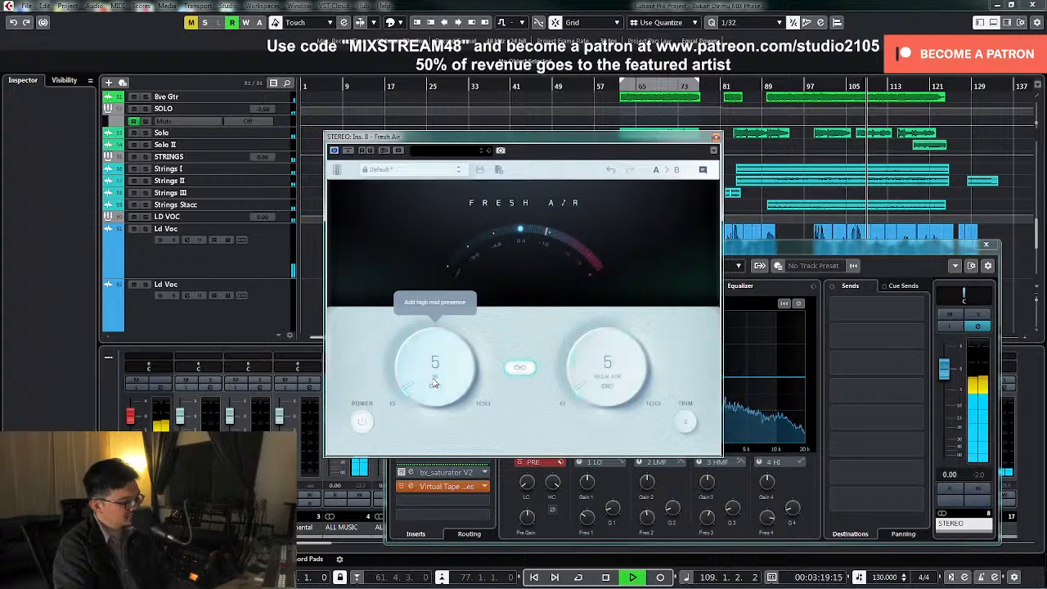
# Compare the mix with Fresh Air bypassed and active, stop playback, and close the plug-in and the STEREO channel settings
pyautogui.click(347, 151)
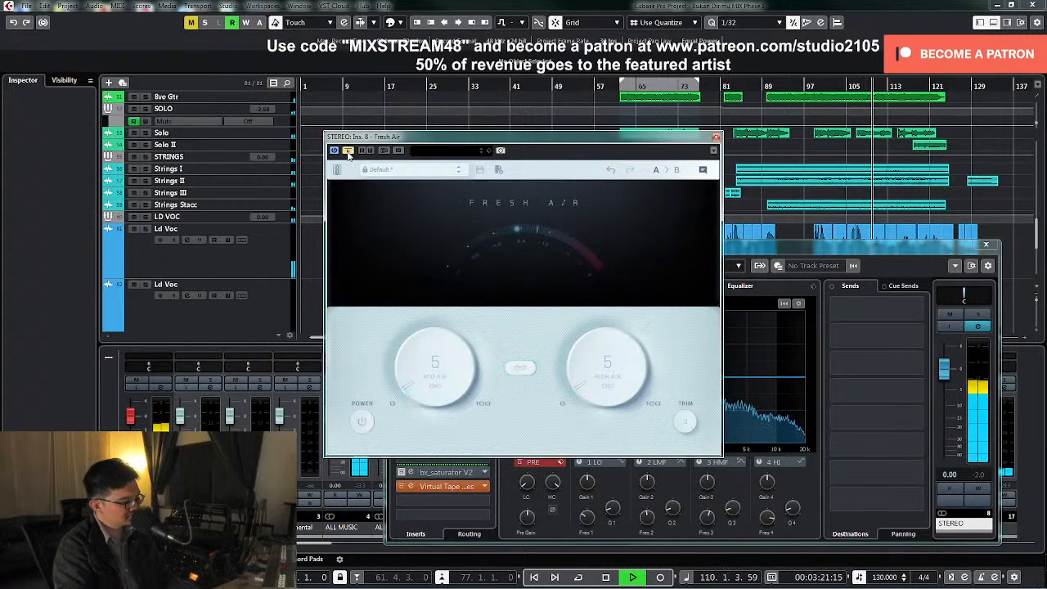
pyautogui.click(347, 151)
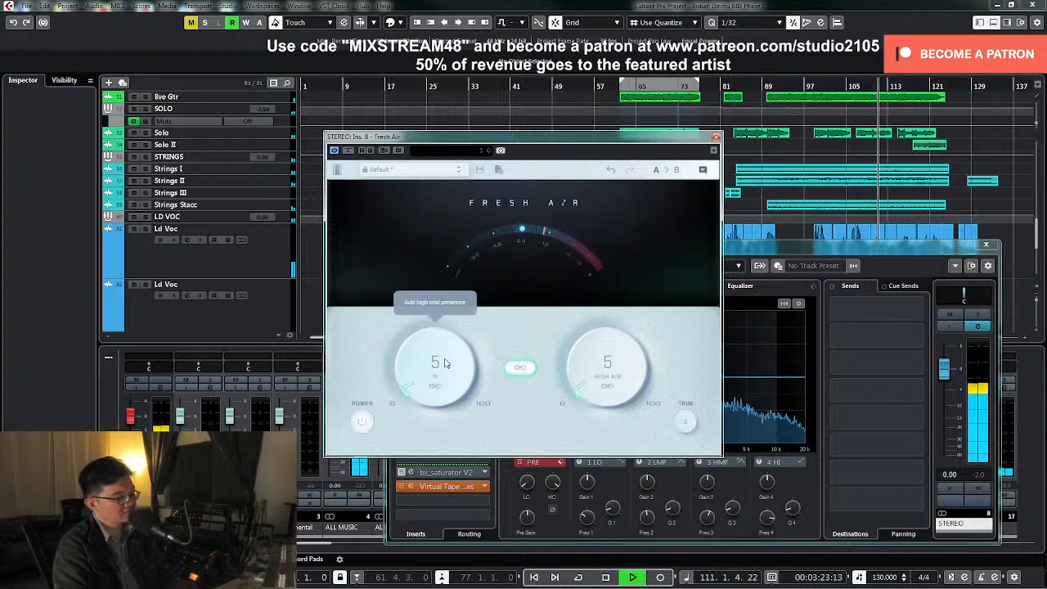
pyautogui.press('space')
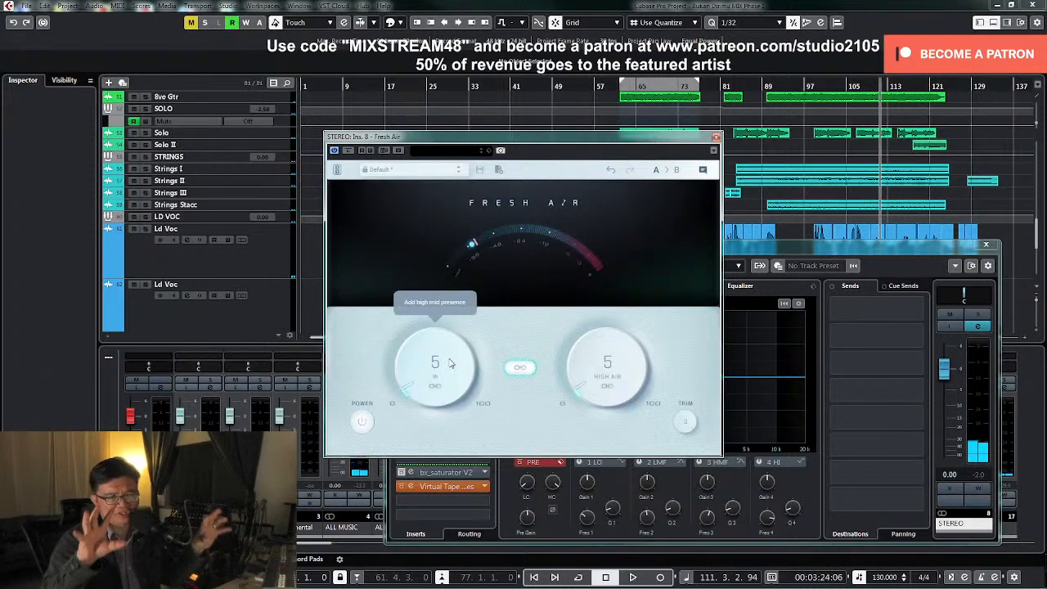
pyautogui.click(716, 139)
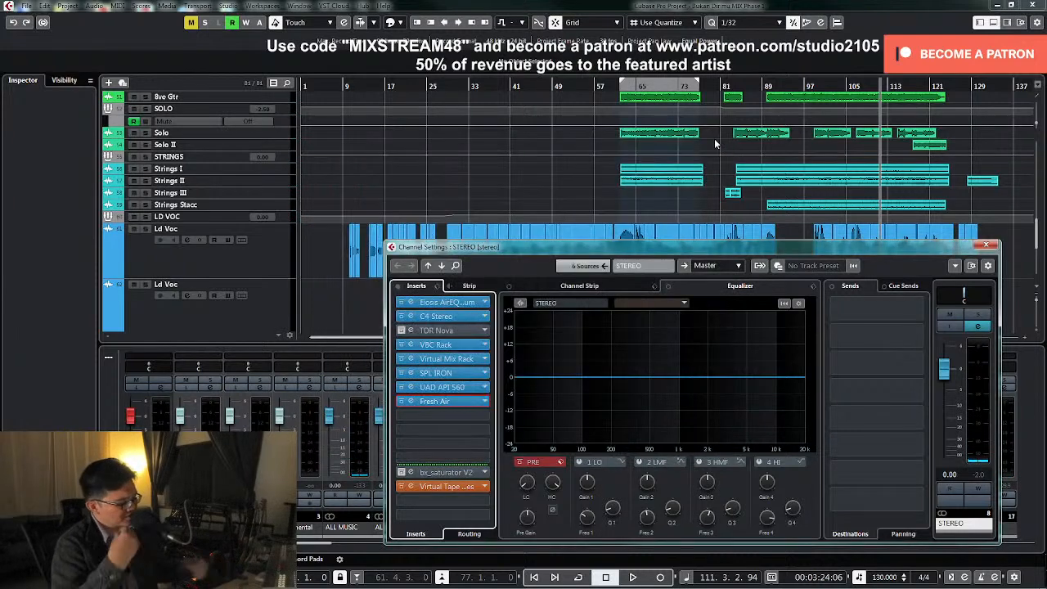
pyautogui.click(985, 246)
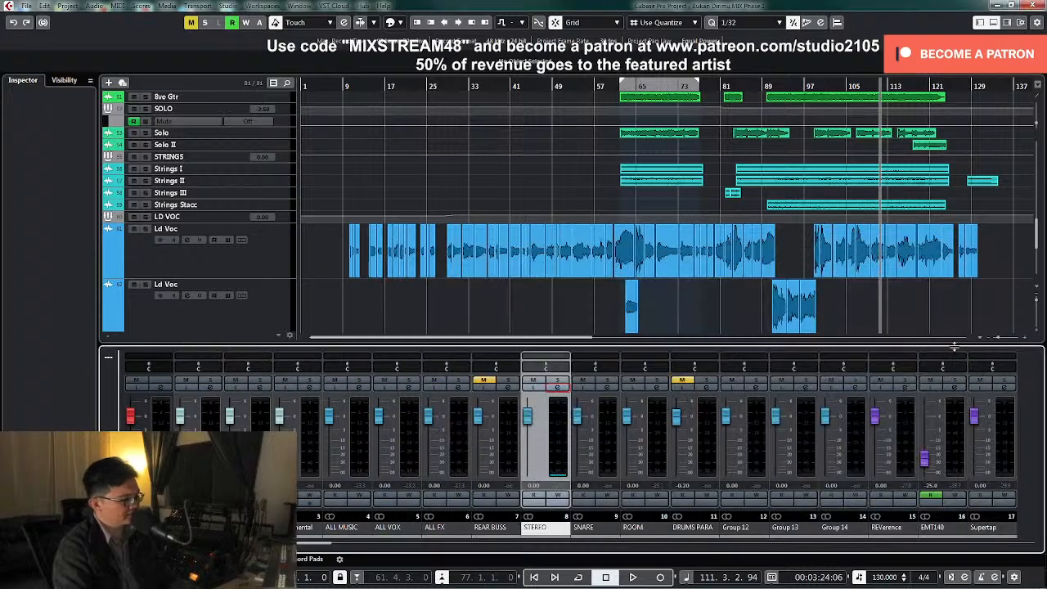
# Examine the LD VOC group's insert chain and its Vocal Rider settings, and close both windows
pyautogui.click(897, 543)
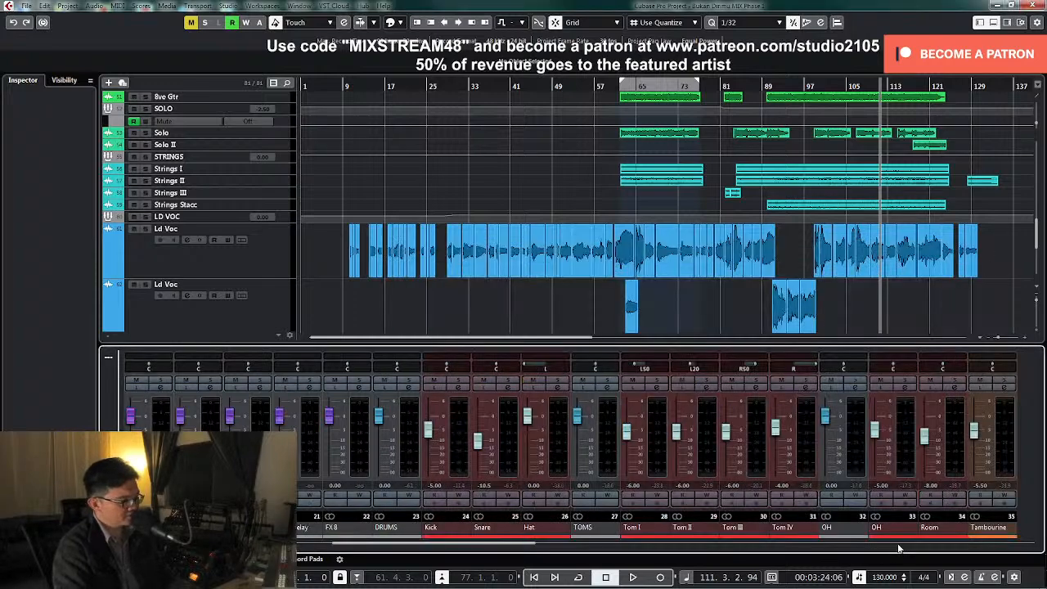
pyautogui.click(898, 545)
pyautogui.click(912, 545)
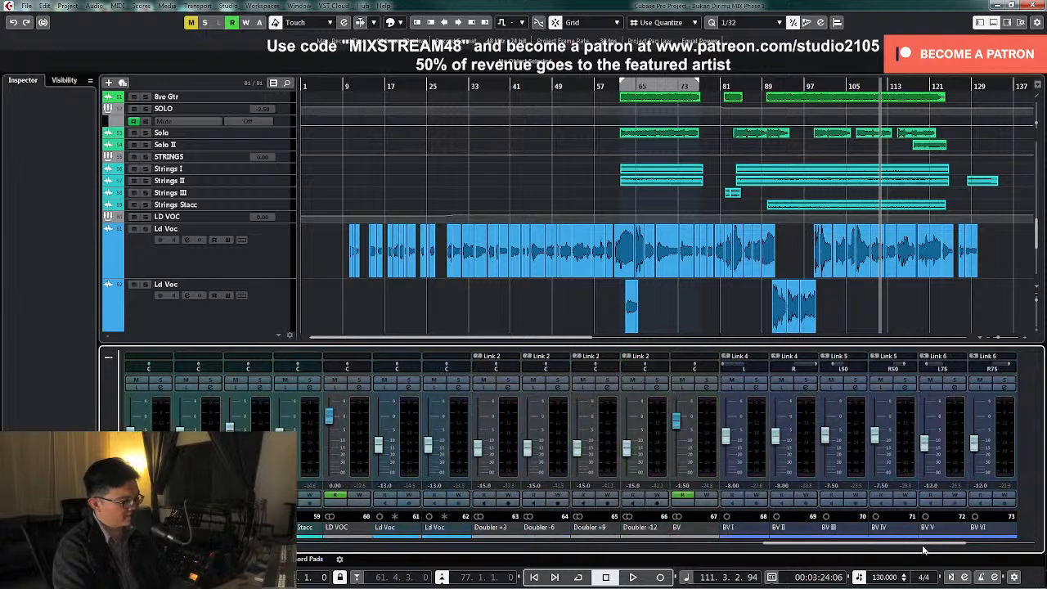
pyautogui.click(364, 395)
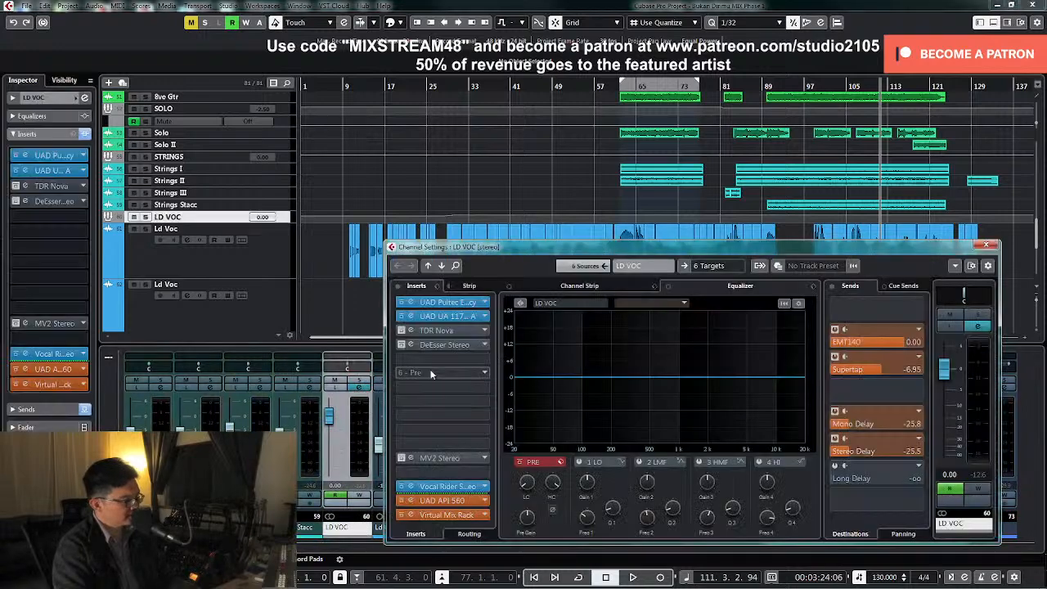
pyautogui.click(445, 486)
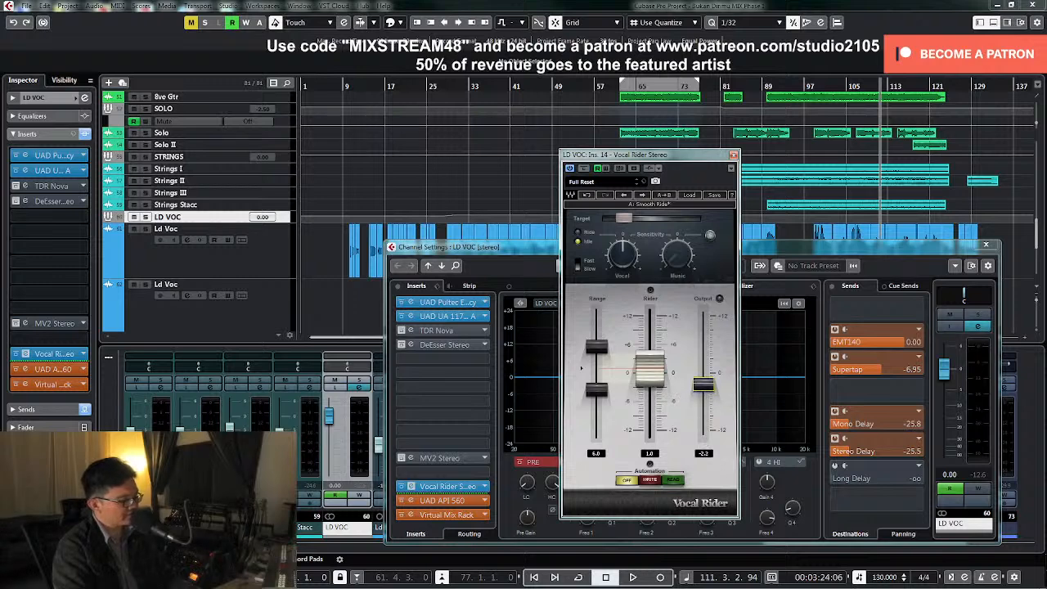
pyautogui.click(733, 156)
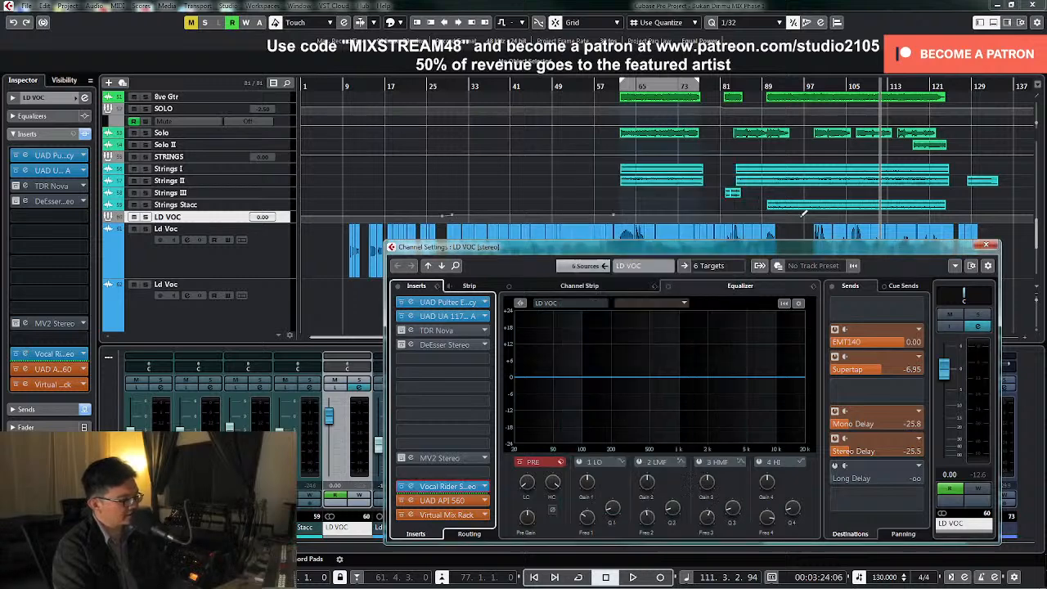
pyautogui.click(987, 245)
# Reduce the enlarged lead vocal tracks to normal height in the arrangement
pyautogui.click(276, 307)
pyautogui.press('z')
pyautogui.press('z')
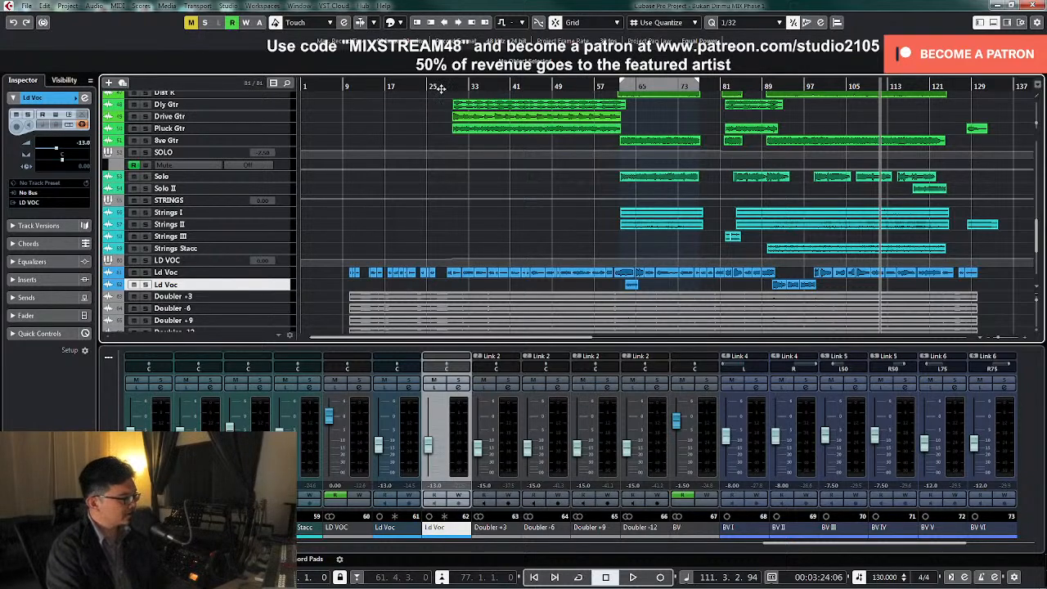
# Pan the SOLO group to R50 and try its fader while playing the section from around bar 69
pyautogui.click(659, 86)
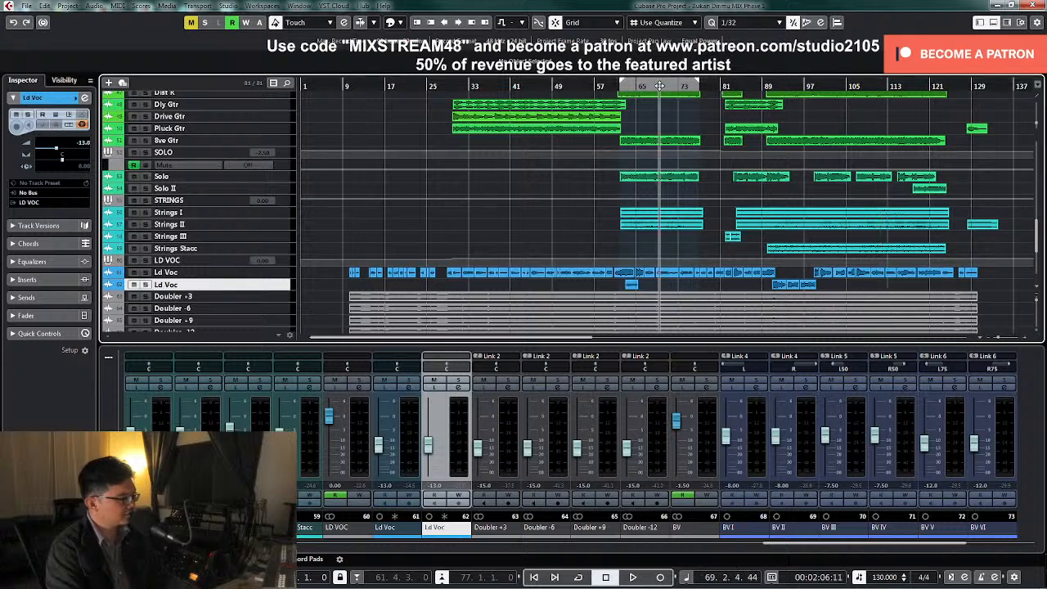
pyautogui.press('space')
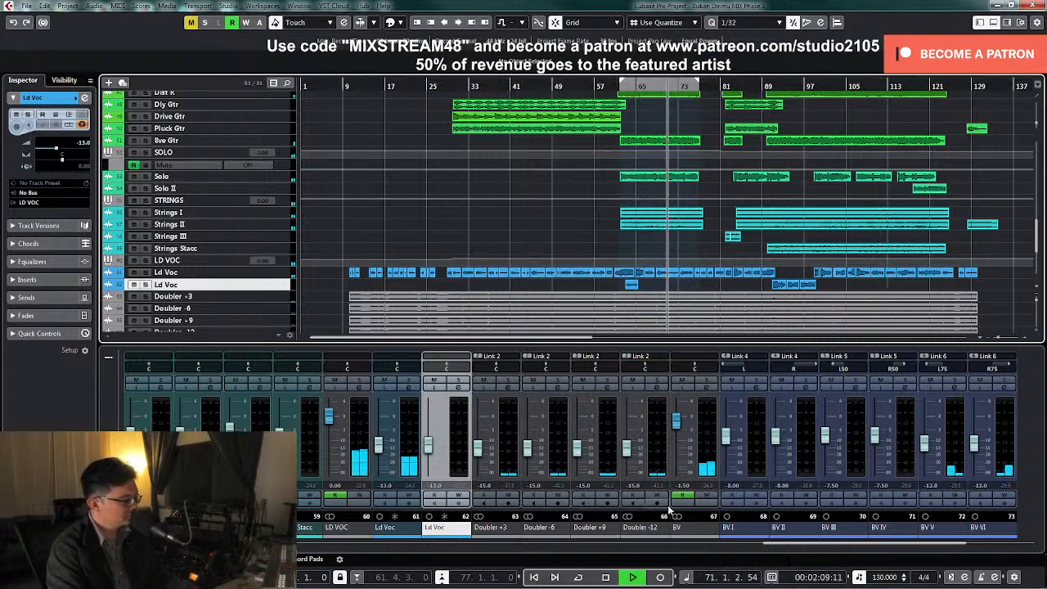
pyautogui.moveTo(773, 544); pyautogui.dragTo(600, 552)
pyautogui.doubleClick(708, 370)
pyautogui.write('r50')
pyautogui.press('Return')
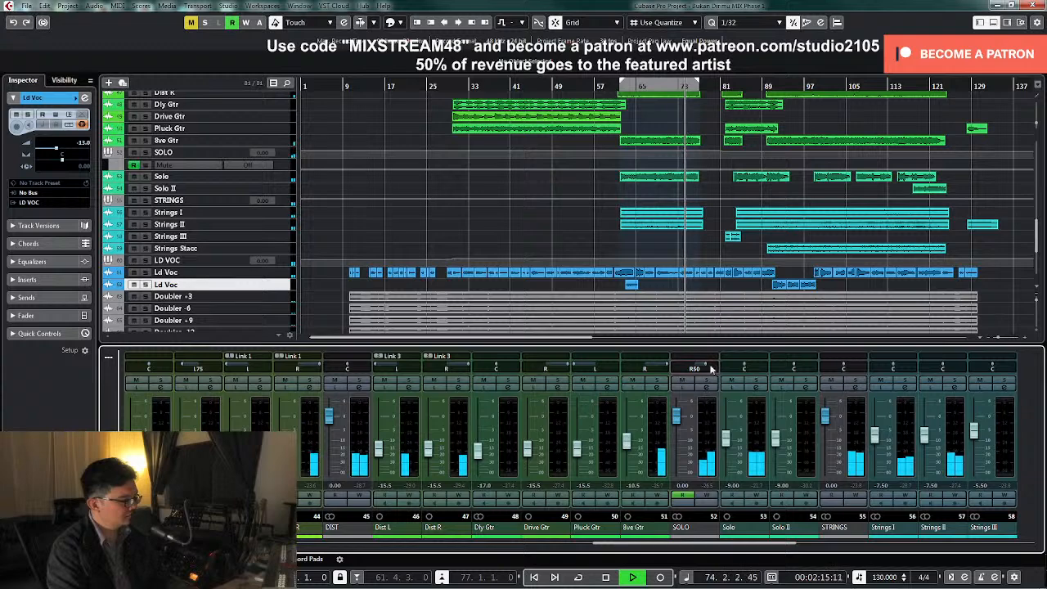
pyautogui.moveTo(675, 426); pyautogui.dragTo(678, 427)
pyautogui.keyDown('ctrl'); pyautogui.click(678, 423); pyautogui.keyUp('ctrl')
pyautogui.press('space')
# Enlarge the SOLO group's volume automation, play from around bar 61 and select the automation point at bar 81
pyautogui.click(616, 84)
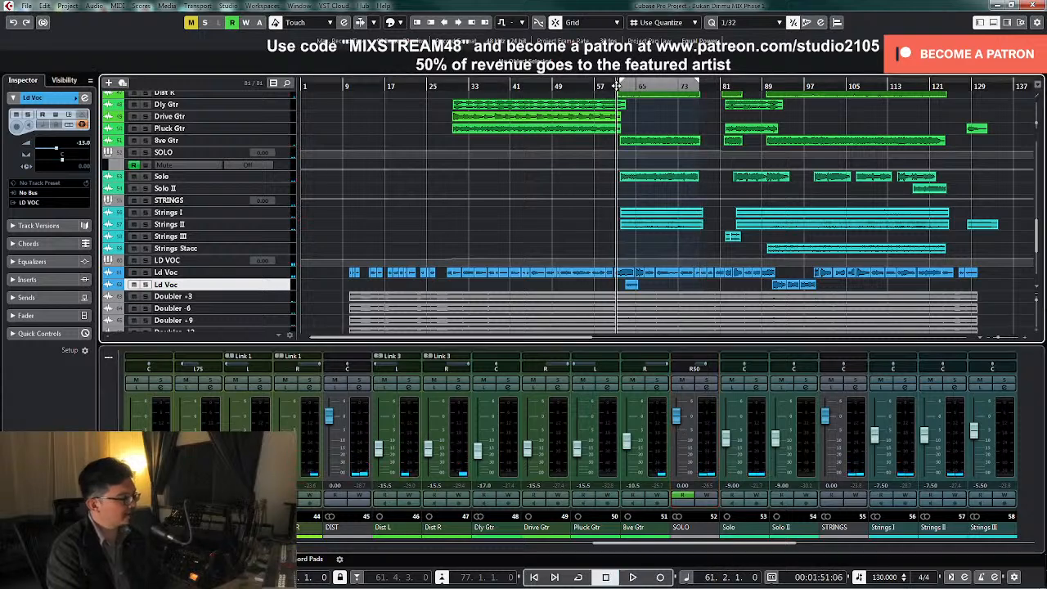
pyautogui.click(291, 156)
pyautogui.press('z')
pyautogui.press('space')
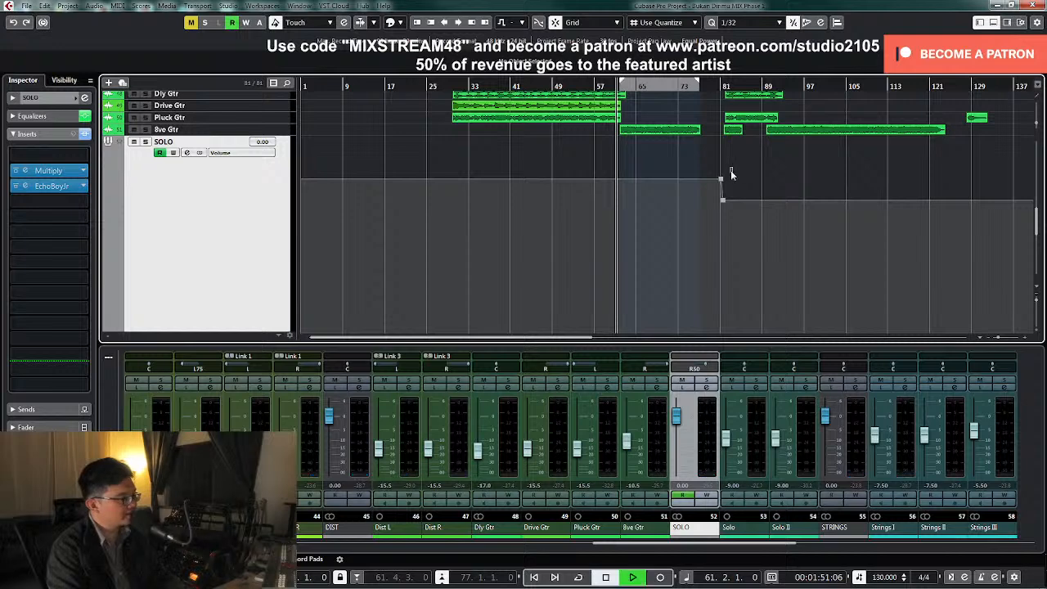
pyautogui.click(720, 179)
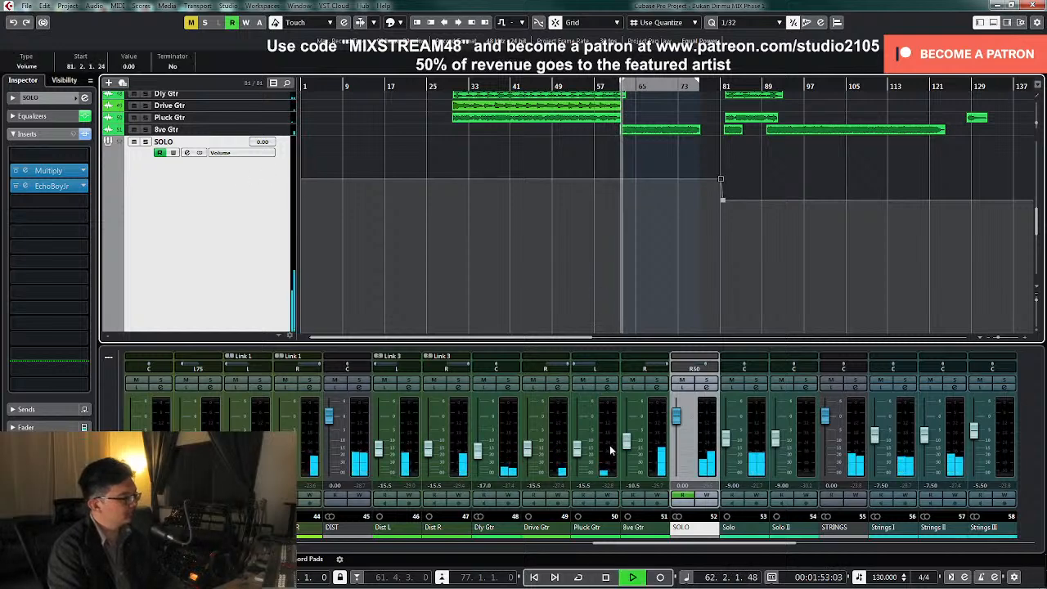
# Set the Solo track's volume to -10 dB during playback and stop
pyautogui.click(730, 447)
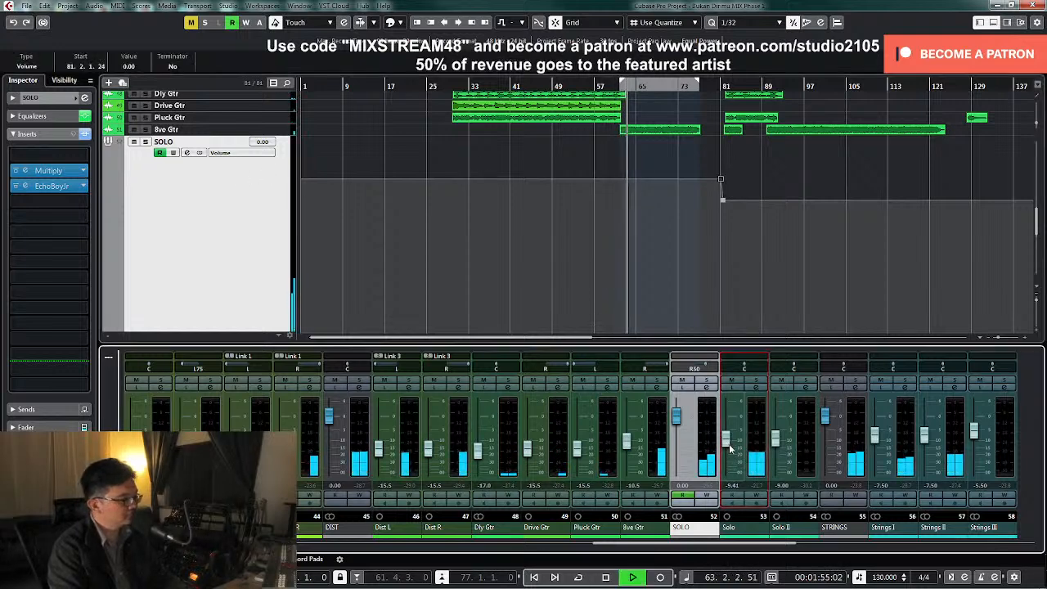
pyautogui.doubleClick(734, 487)
pyautogui.write('-10')
pyautogui.press('Return')
pyautogui.press('space')
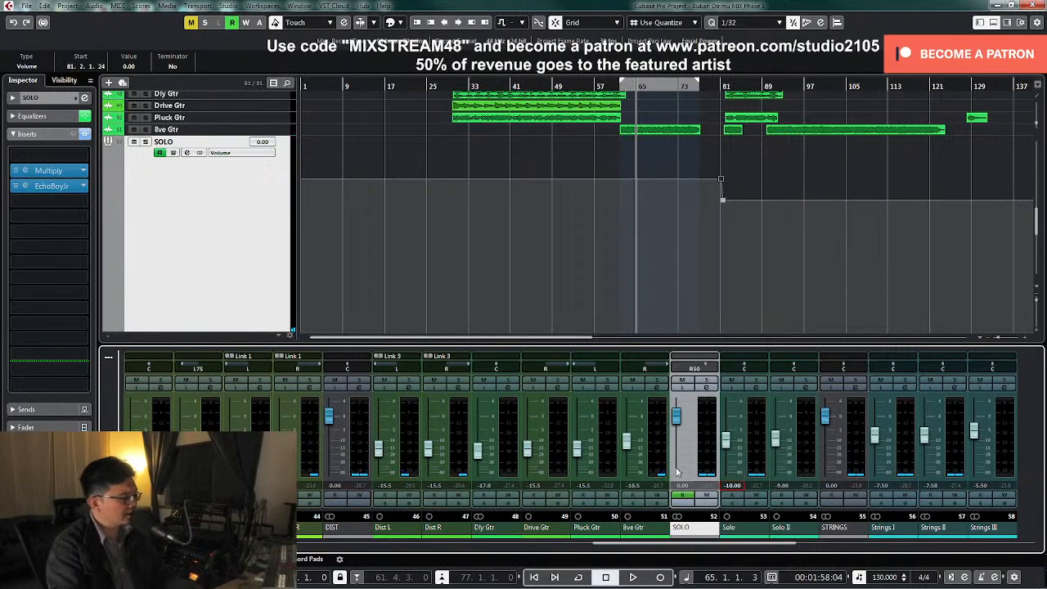
# Return the SOLO group track to normal height and bring the guitar tracks above it into view
pyautogui.click(219, 248)
pyautogui.press('z')
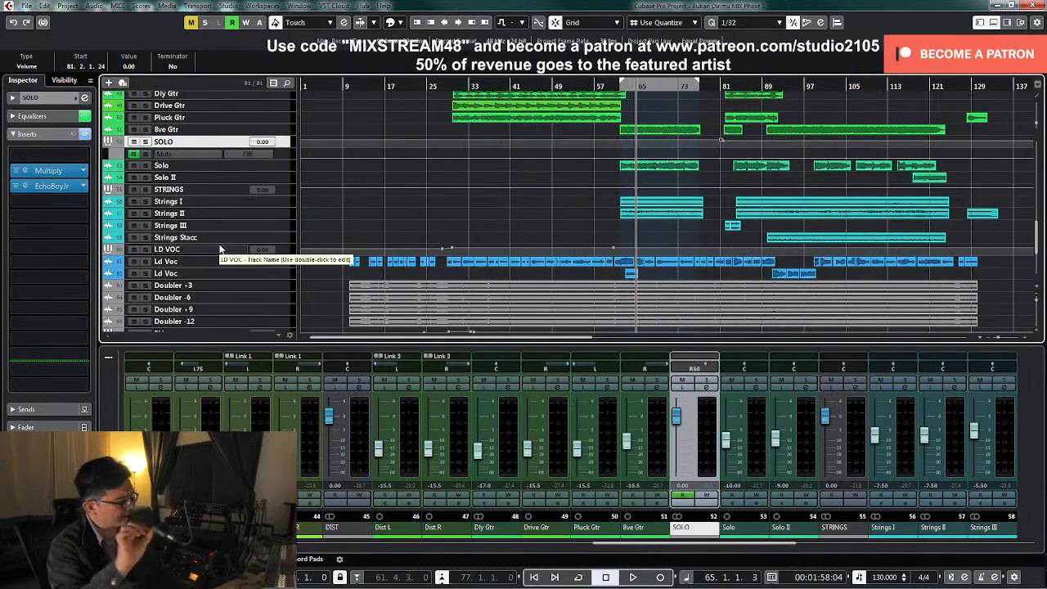
pyautogui.scroll(2, 517, 259)
pyautogui.scroll(2, 517, 259)
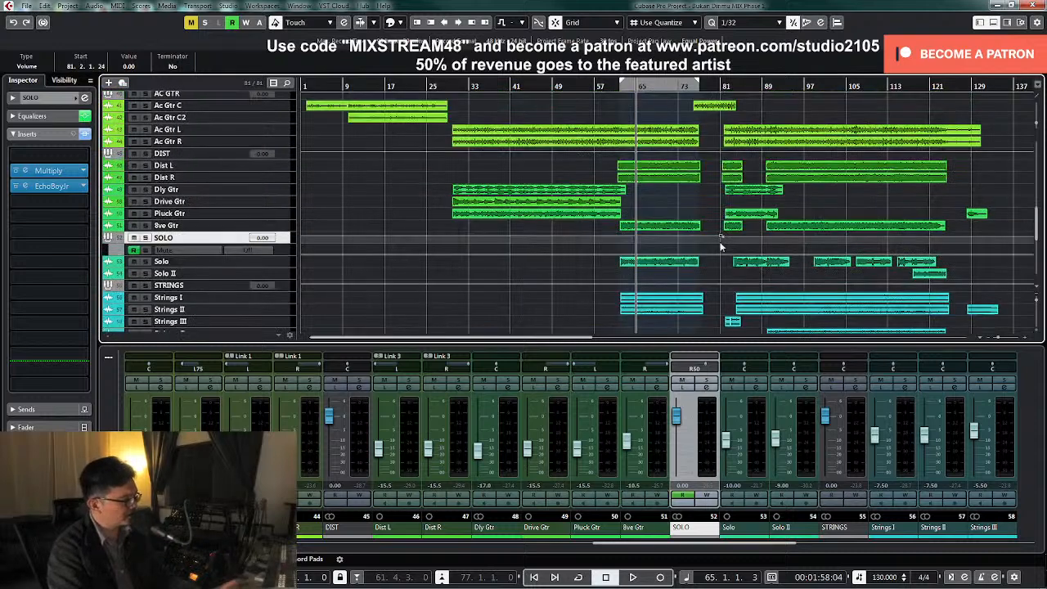
# Play the STRINGS group soloed from around bar 89 and make a slight third-band EQ cut at about 3 kHz, ending with solo off
pyautogui.scroll(-4, 780, 248)
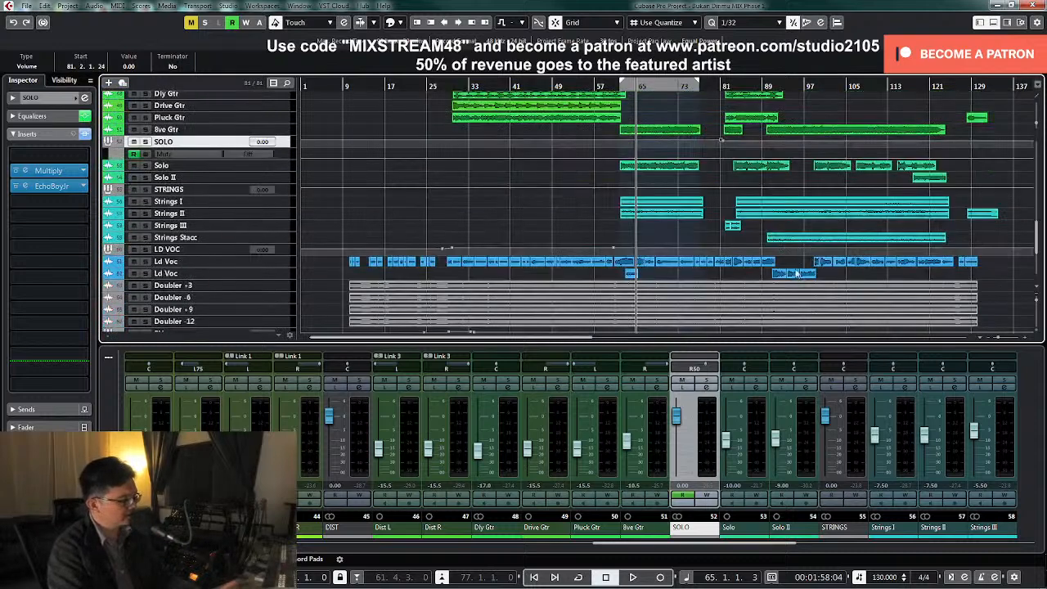
pyautogui.click(854, 390)
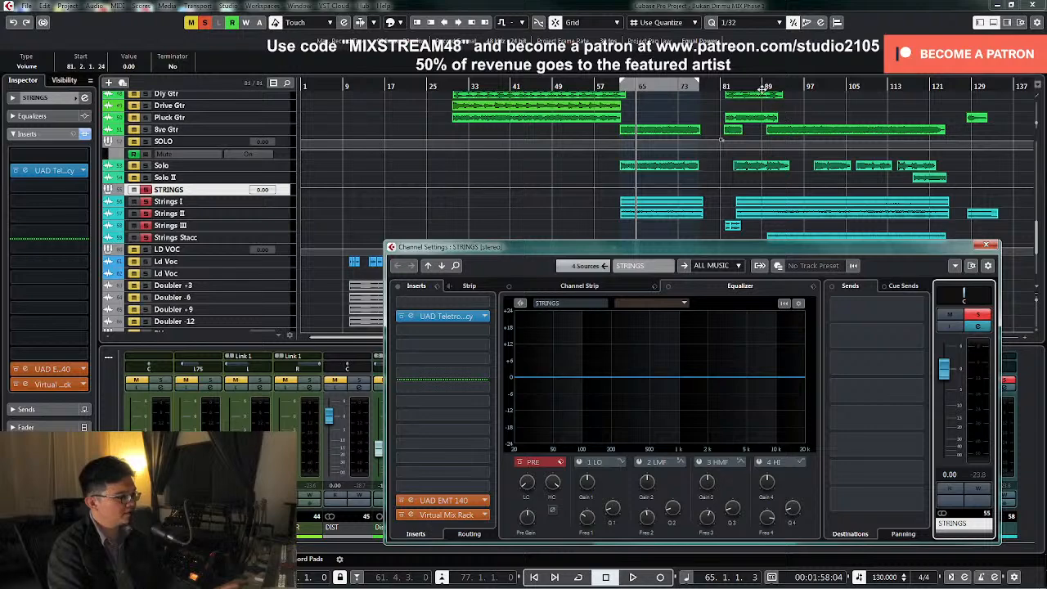
pyautogui.click(762, 88)
pyautogui.press('space')
pyautogui.click(853, 389)
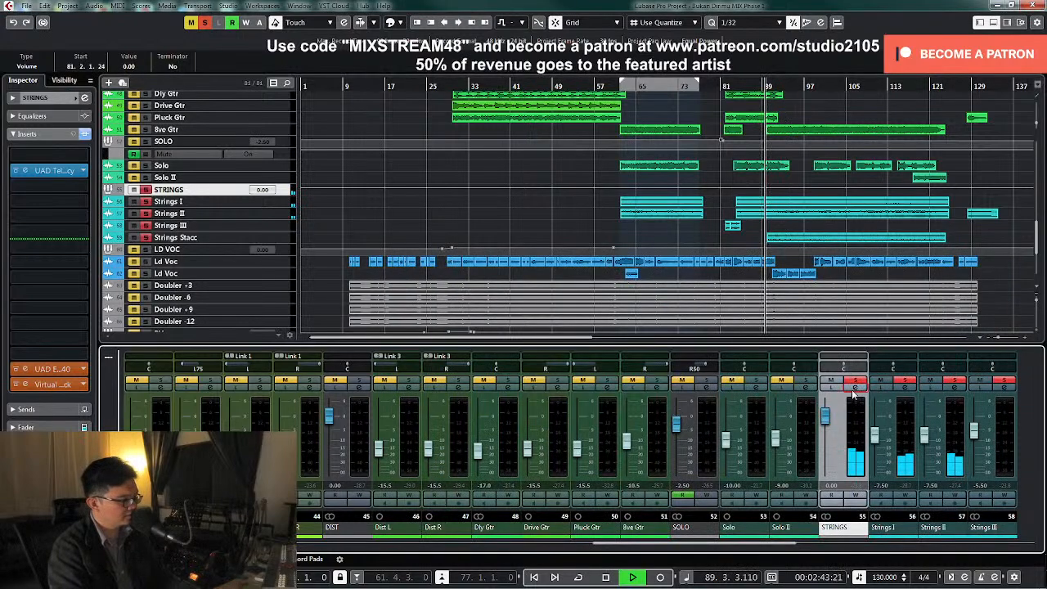
pyautogui.moveTo(708, 383); pyautogui.dragTo(727, 386)
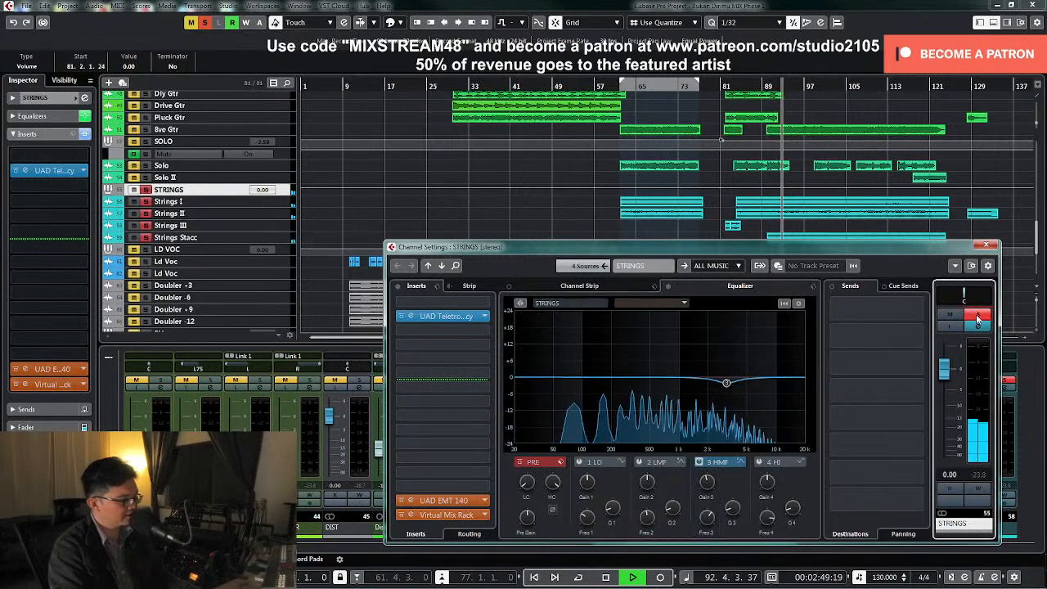
pyautogui.click(988, 245)
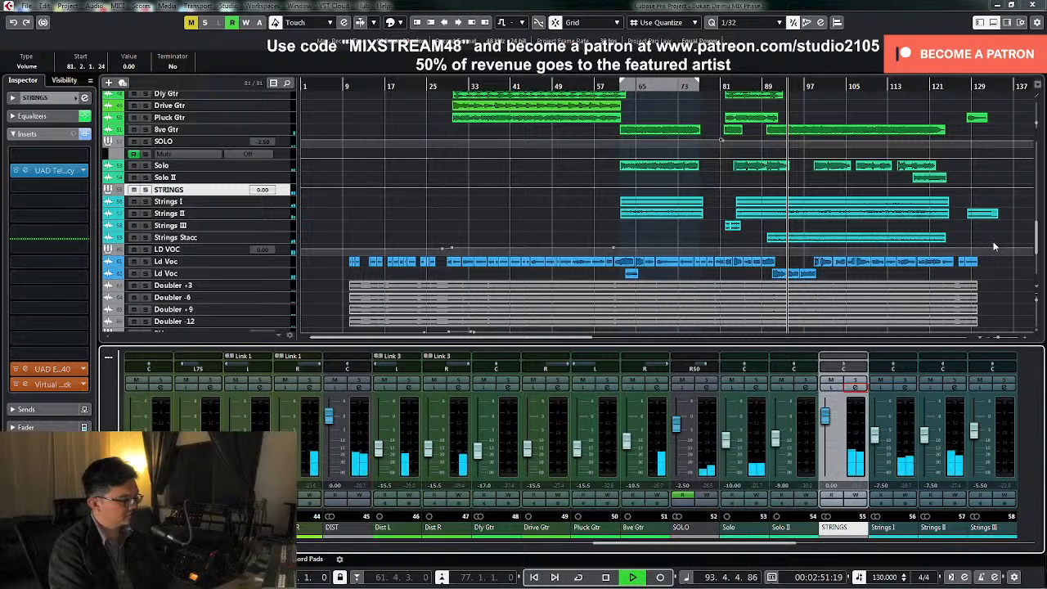
pyautogui.press('space')
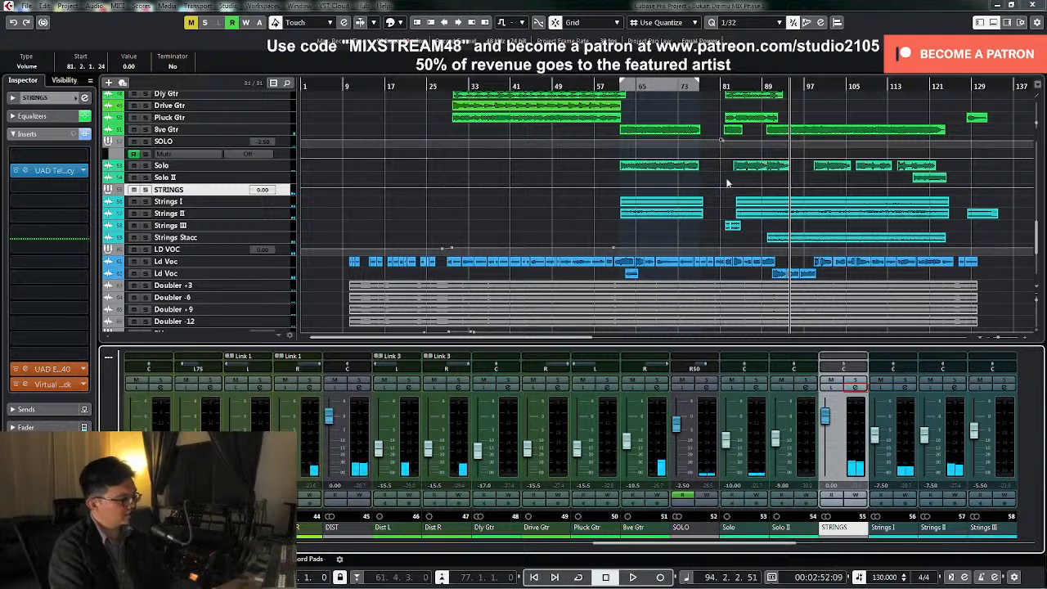
pyautogui.click(260, 223)
pyautogui.press('z')
pyautogui.press('z')
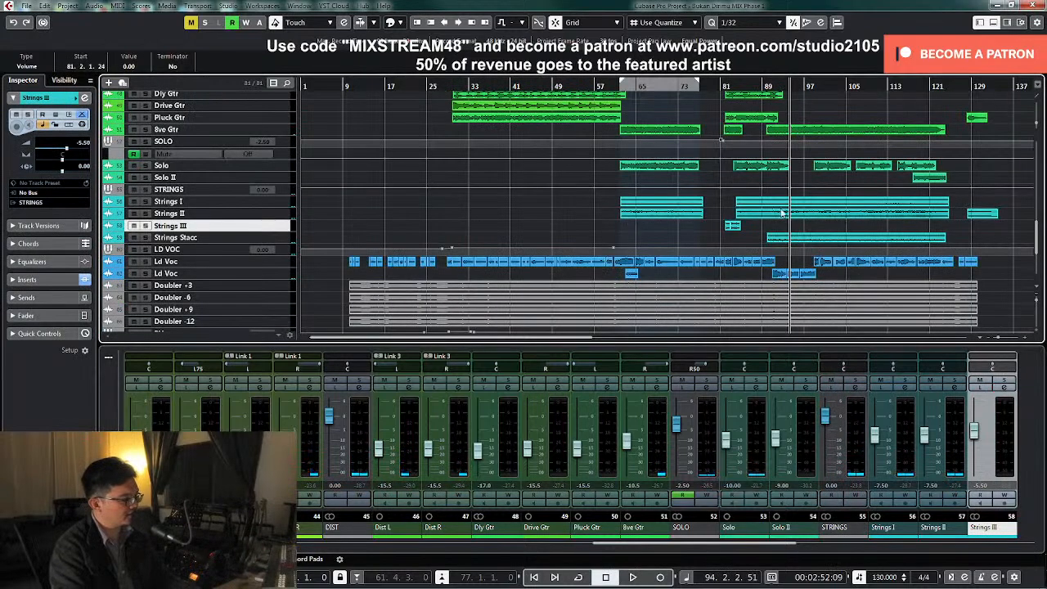
pyautogui.scroll(10, 751, 214)
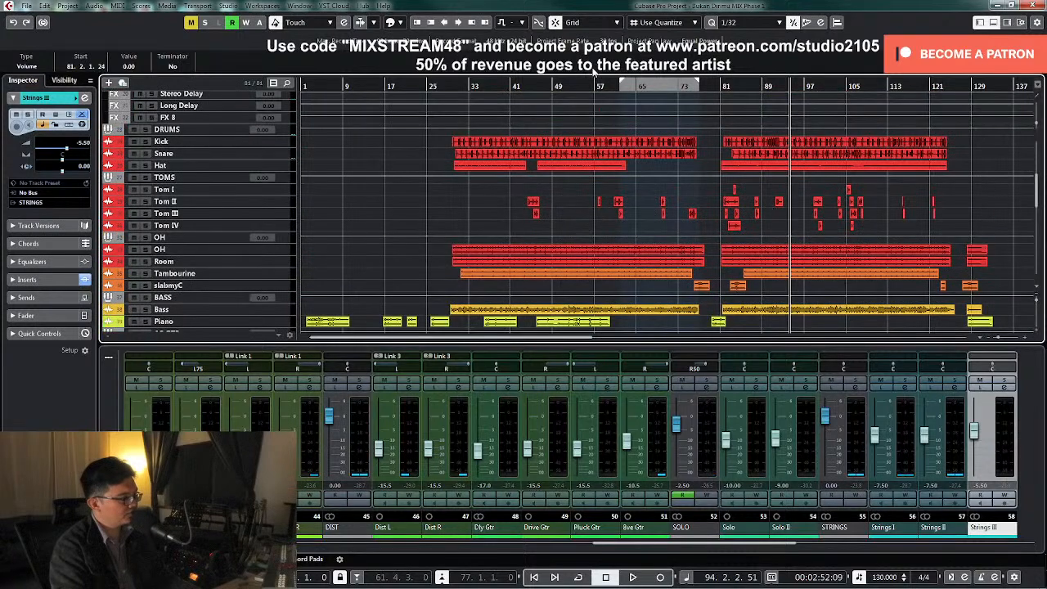
pyautogui.click(452, 85)
pyautogui.scroll(-8, 655, 209)
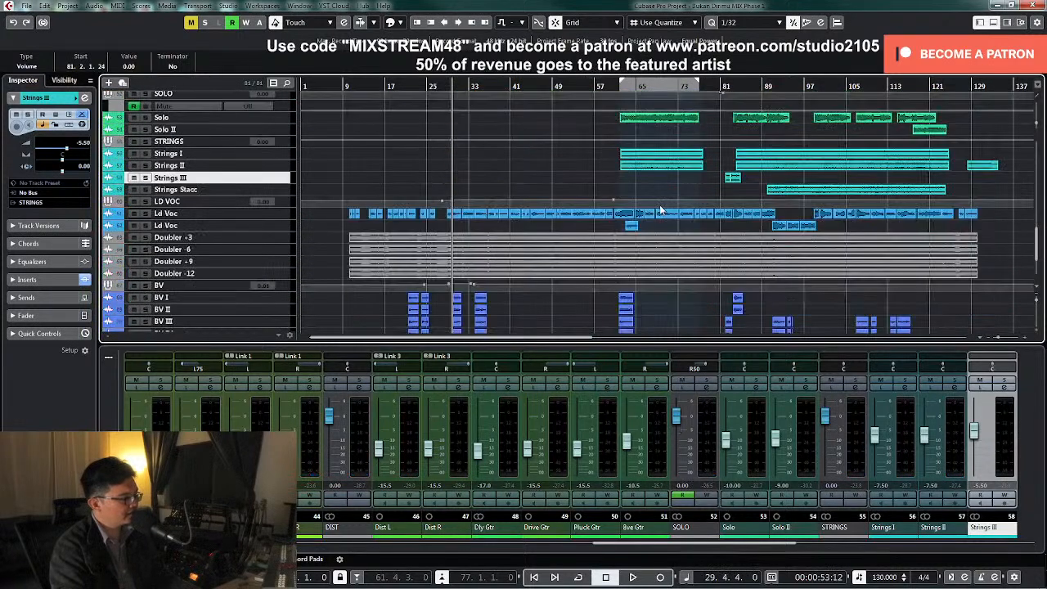
pyautogui.scroll(4, 660, 208)
pyautogui.click(601, 87)
# Hide the EMT140 automation lane and collapse the FX Channels folder in the track list
pyautogui.scroll(6, 638, 213)
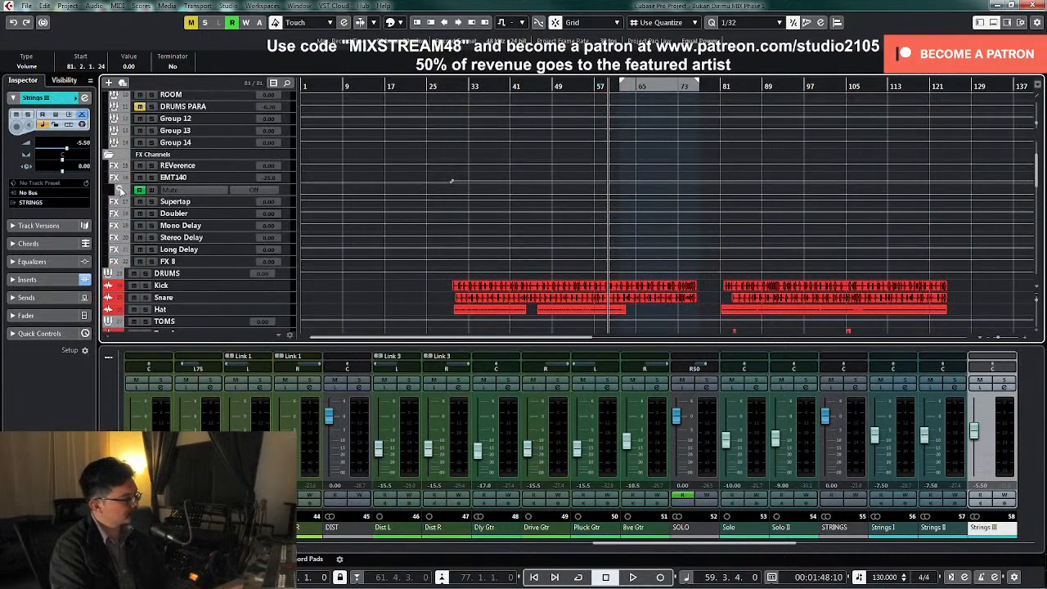
pyautogui.click(121, 190)
pyautogui.click(110, 154)
pyautogui.scroll(2, 118, 147)
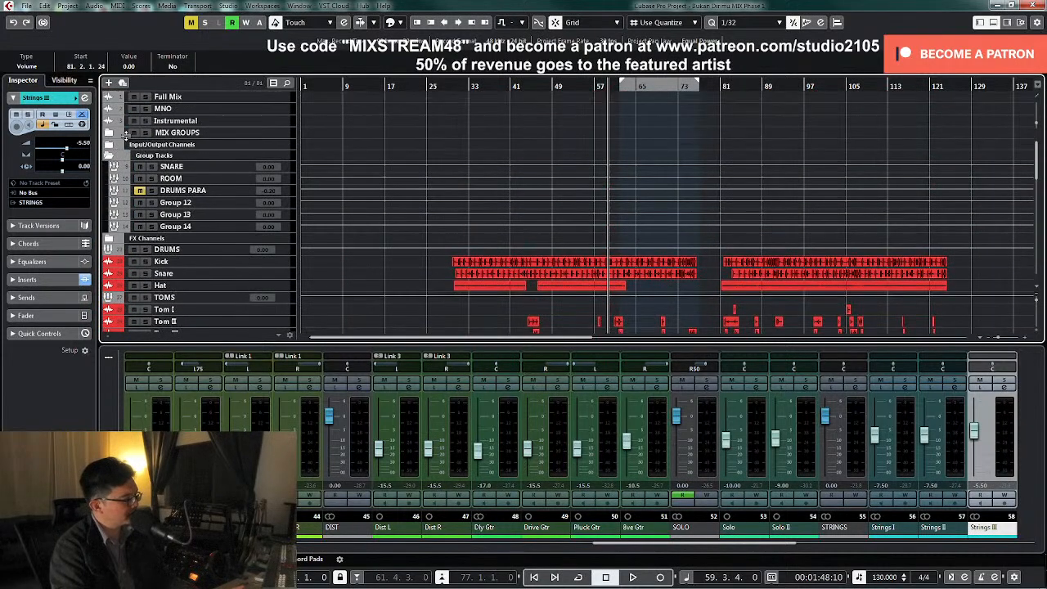
# Place the playhead at bar 81 and enable automation writing on the STEREO group channel
pyautogui.scroll(-20, 736, 176)
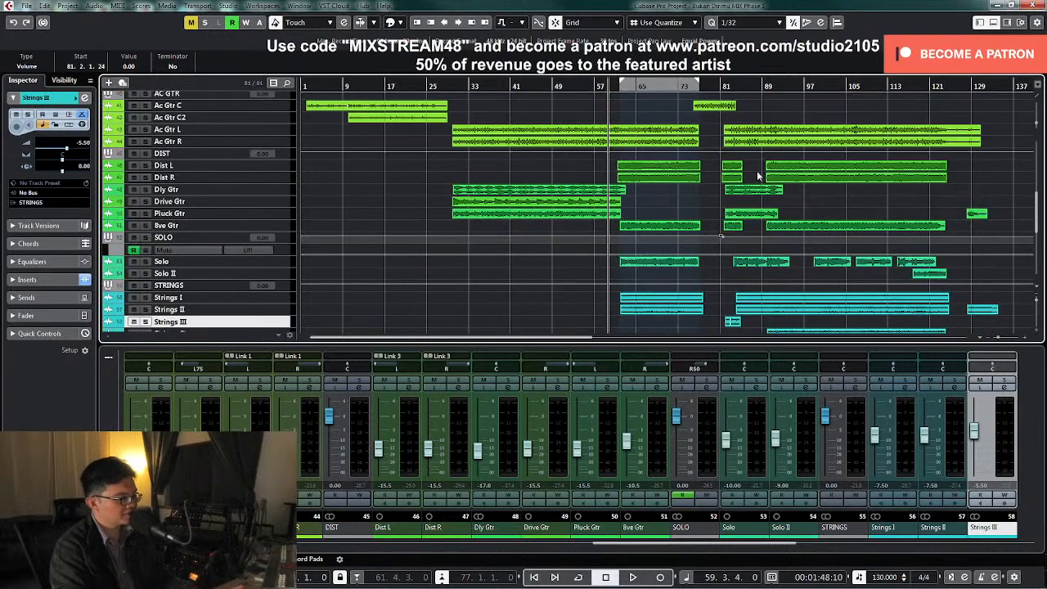
pyautogui.scroll(-3, 760, 175)
pyautogui.scroll(6, 765, 173)
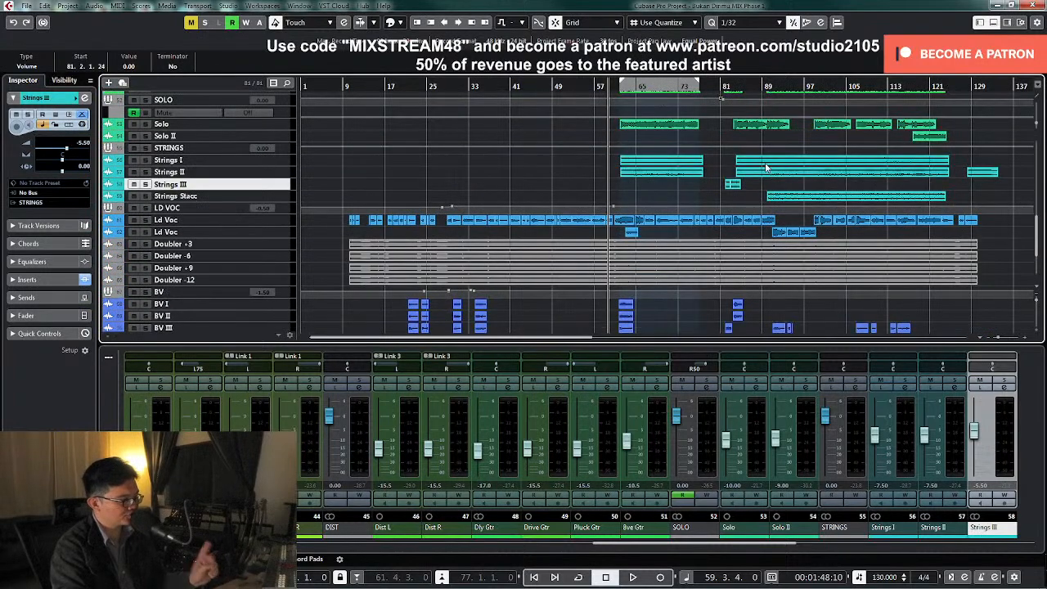
pyautogui.scroll(-3, 777, 175)
pyautogui.click(718, 84)
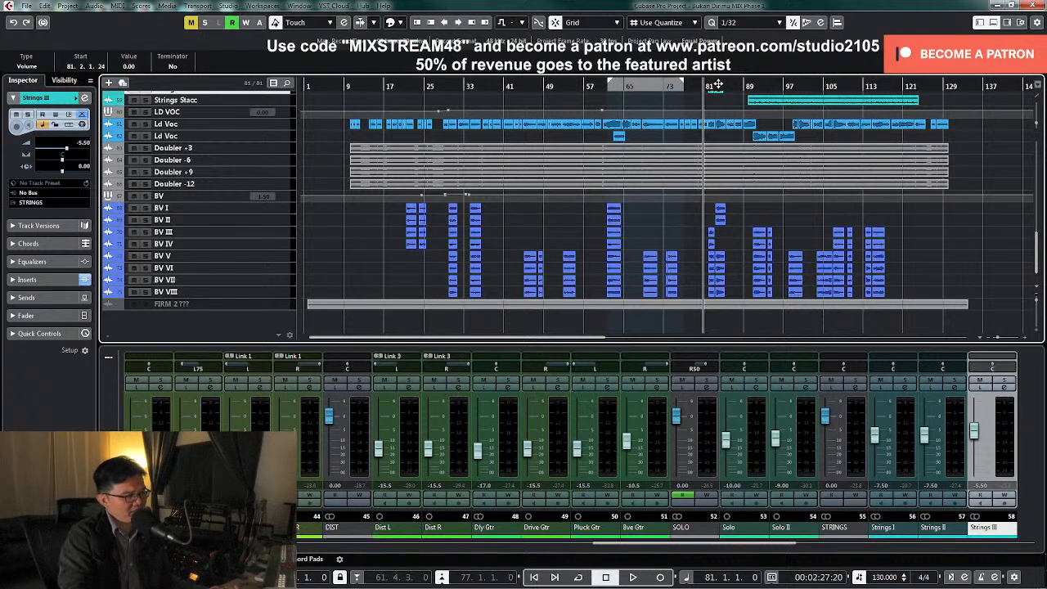
pyautogui.moveTo(713, 550); pyautogui.dragTo(307, 559)
pyautogui.click(457, 497)
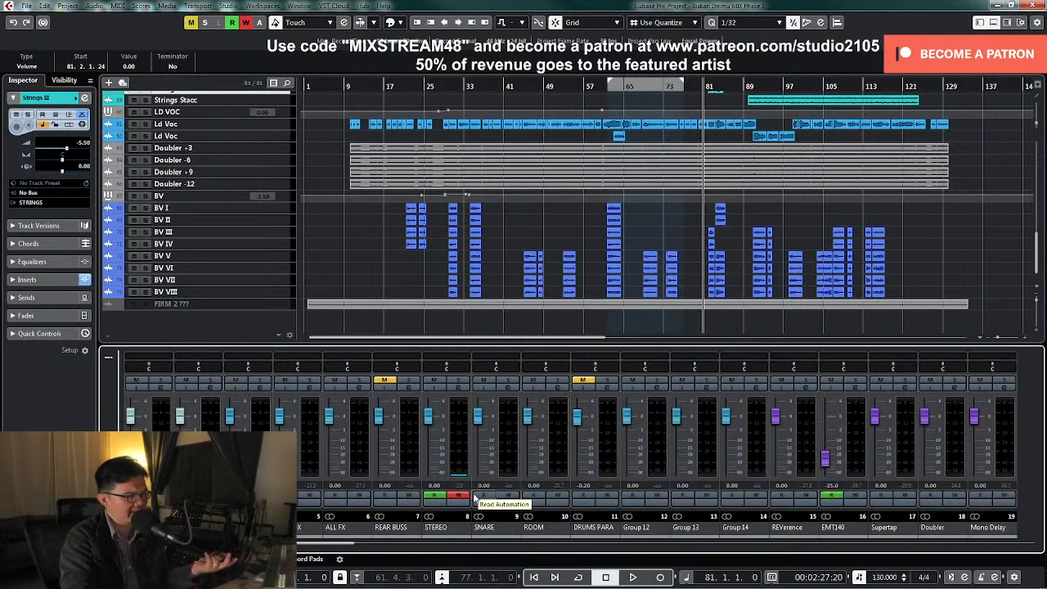
# Record a STEREO group fader rise to 1.02 dB while playing from bar 81, ending with automation writing disabled and playback stopped
pyautogui.scroll(4, 800, 218)
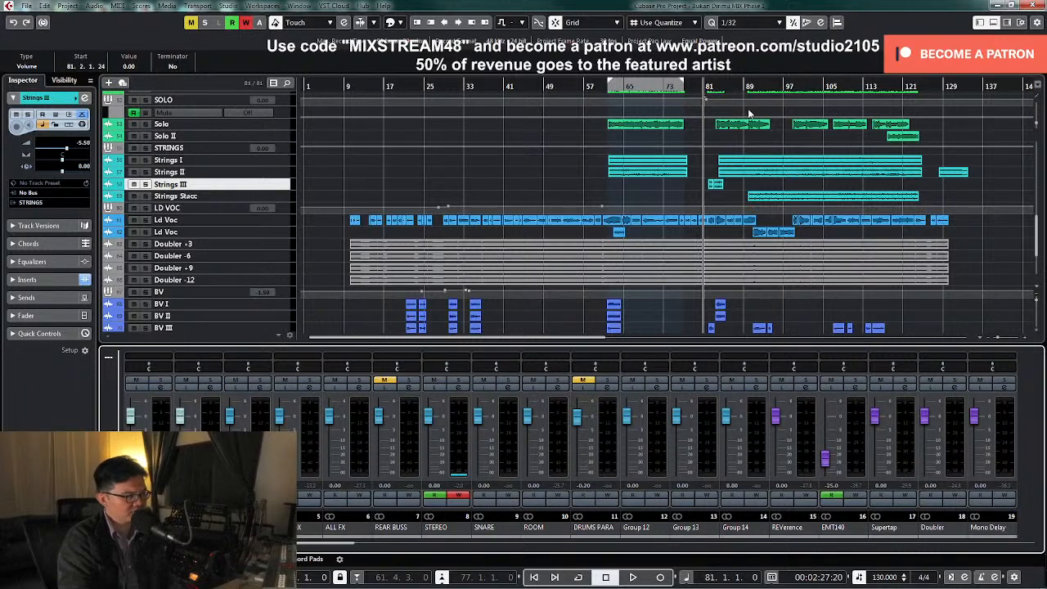
pyautogui.press('space')
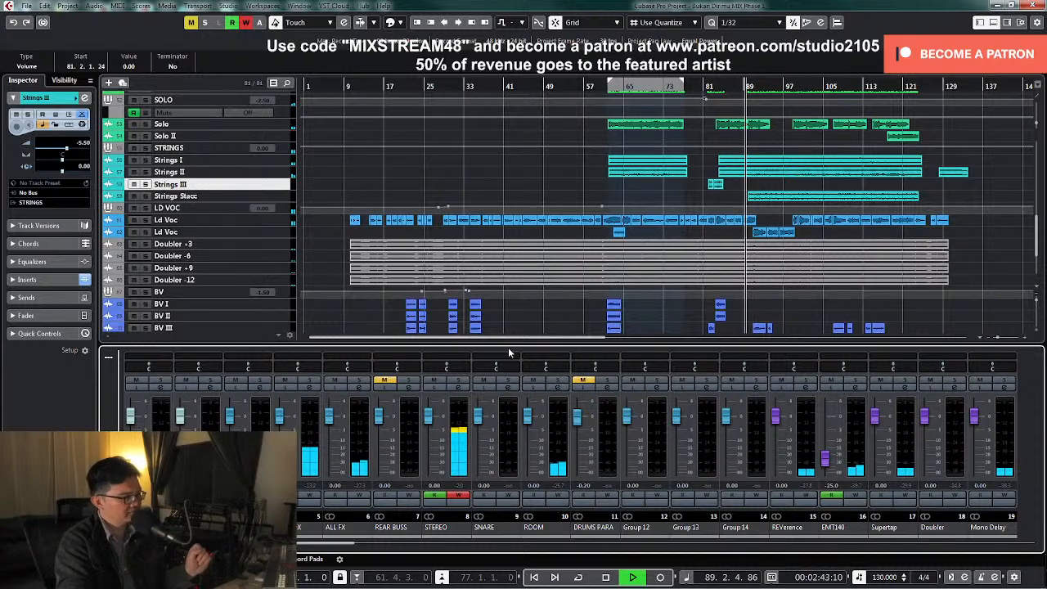
pyautogui.moveTo(430, 419); pyautogui.dragTo(431, 418)
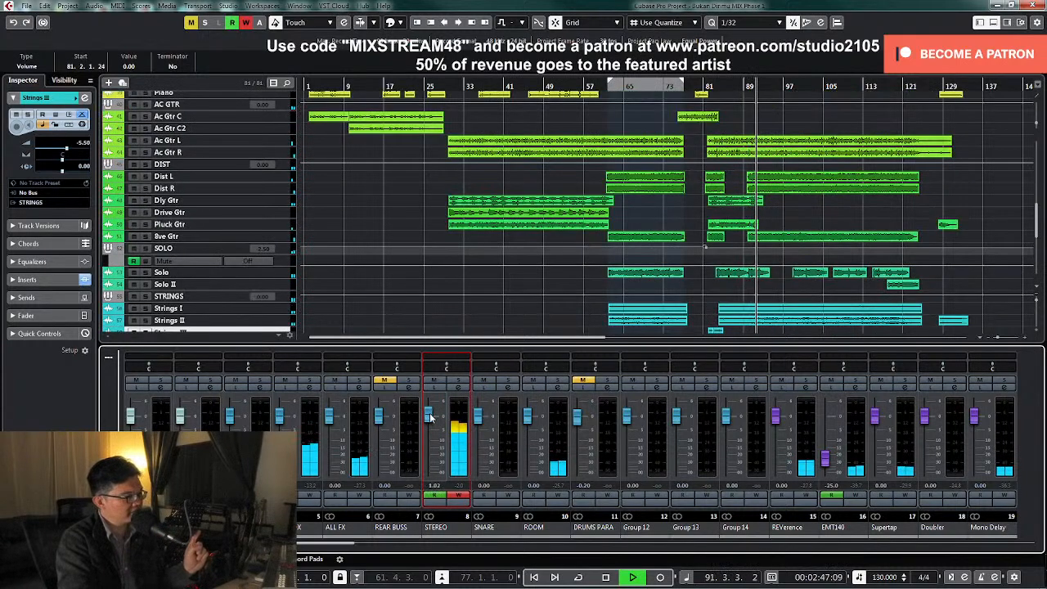
pyautogui.click(458, 495)
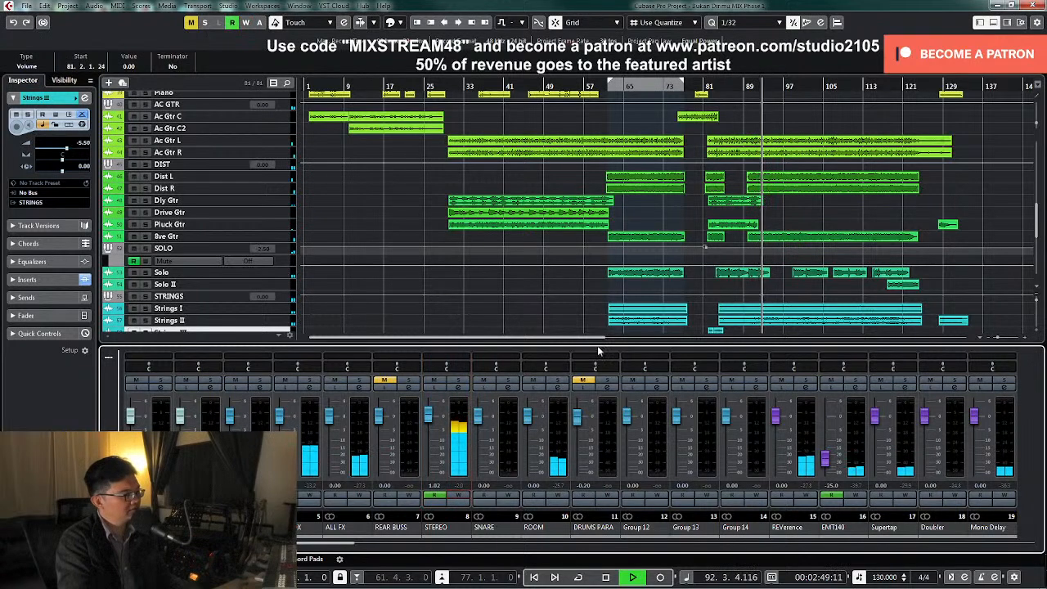
pyautogui.press('space')
# Enlarge the STEREO group's volume automation around bars 84 to 93, select the point just before bar 90 and start playback
pyautogui.scroll(10, 557, 260)
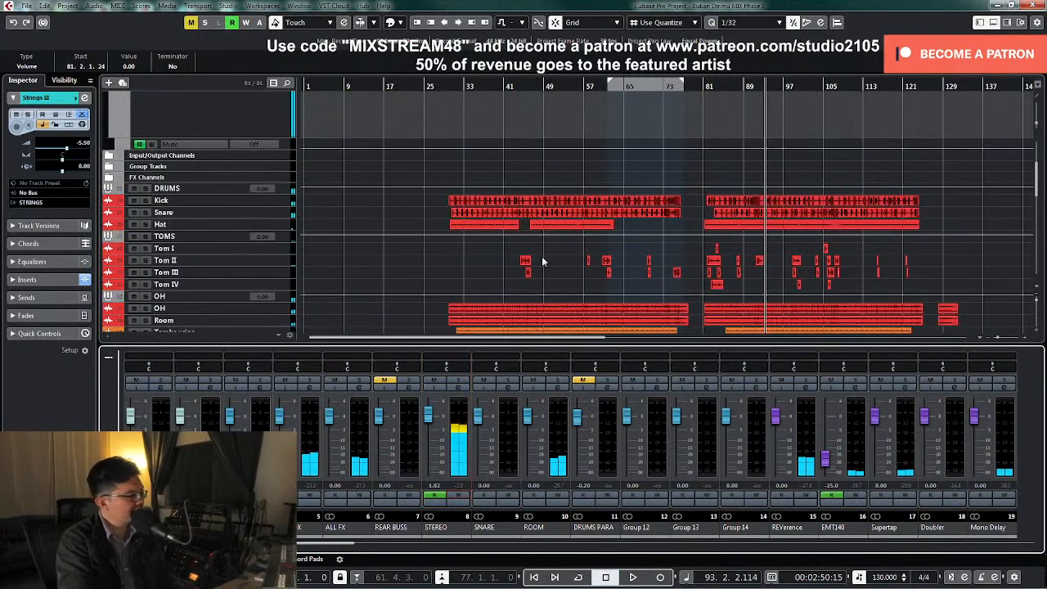
pyautogui.click(267, 205)
pyautogui.press('z')
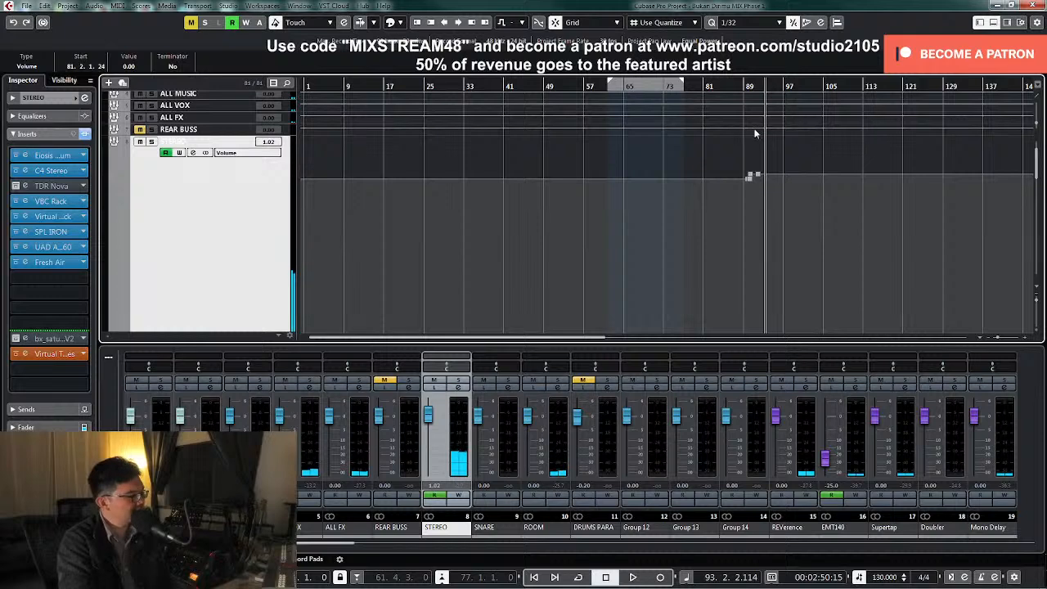
pyautogui.moveTo(747, 86); pyautogui.dragTo(737, 199)
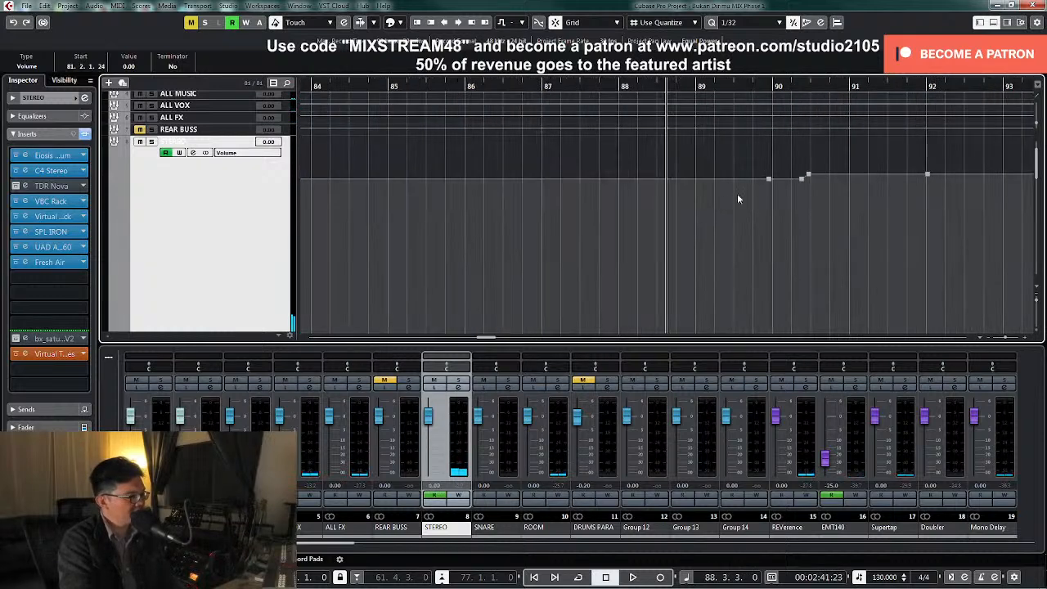
pyautogui.click(768, 180)
pyautogui.press('space')
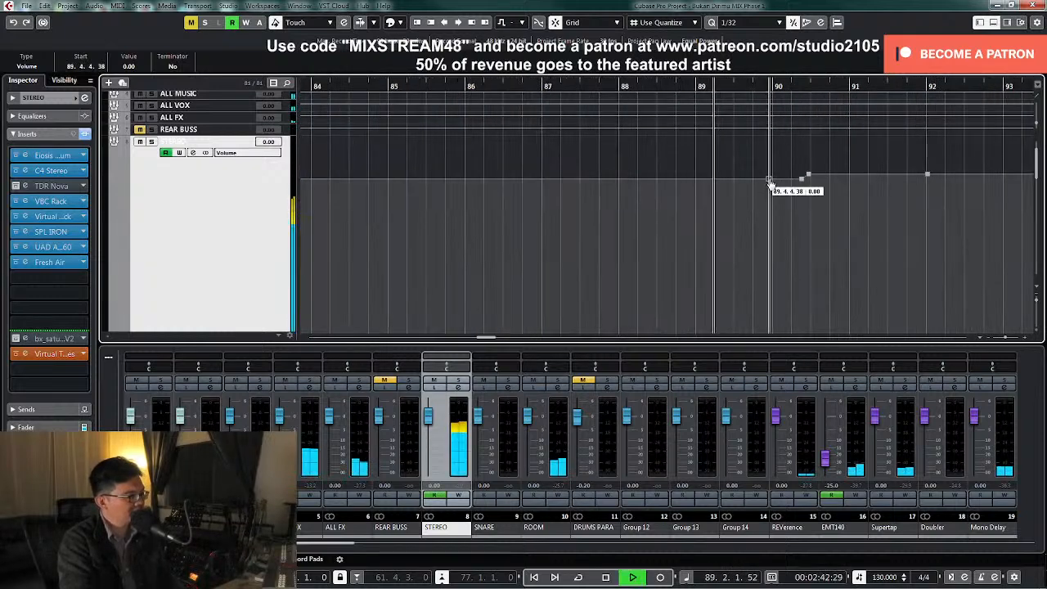
# Delete the intermediate STEREO volume points after bar 90 and set the bar 92 point to 1 dB for a gradual rise
pyautogui.moveTo(770, 183); pyautogui.dragTo(821, 192)
pyautogui.press('Delete')
pyautogui.moveTo(927, 175); pyautogui.dragTo(927, 179)
pyautogui.press('space')
pyautogui.click(129, 67)
pyautogui.write('1')
pyautogui.press('Return')
pyautogui.press('g')
pyautogui.press('g')
pyautogui.press('g')
pyautogui.press('g')
pyautogui.press('g')
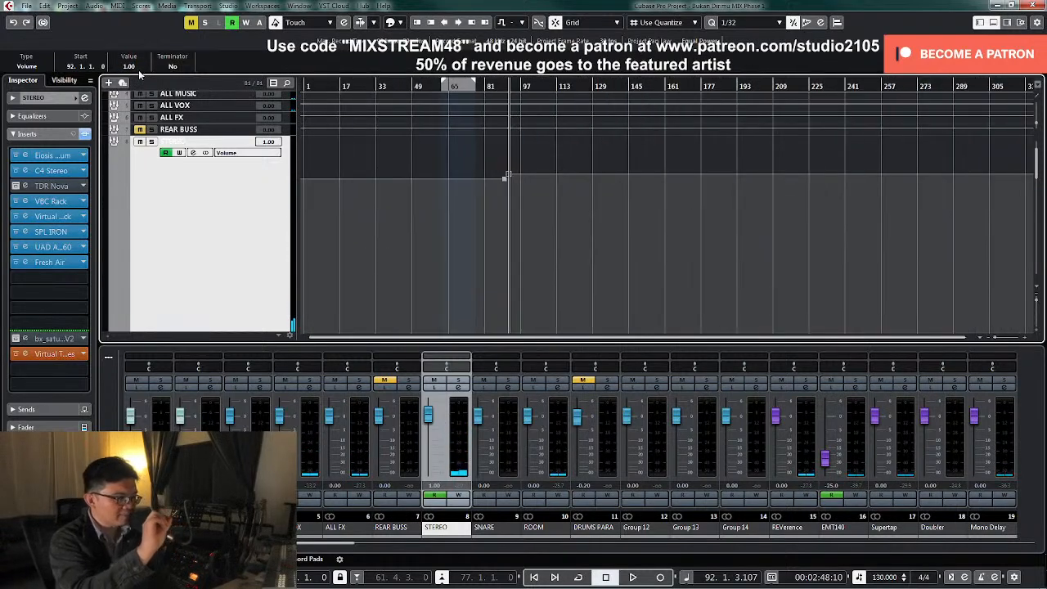
pyautogui.press('h')
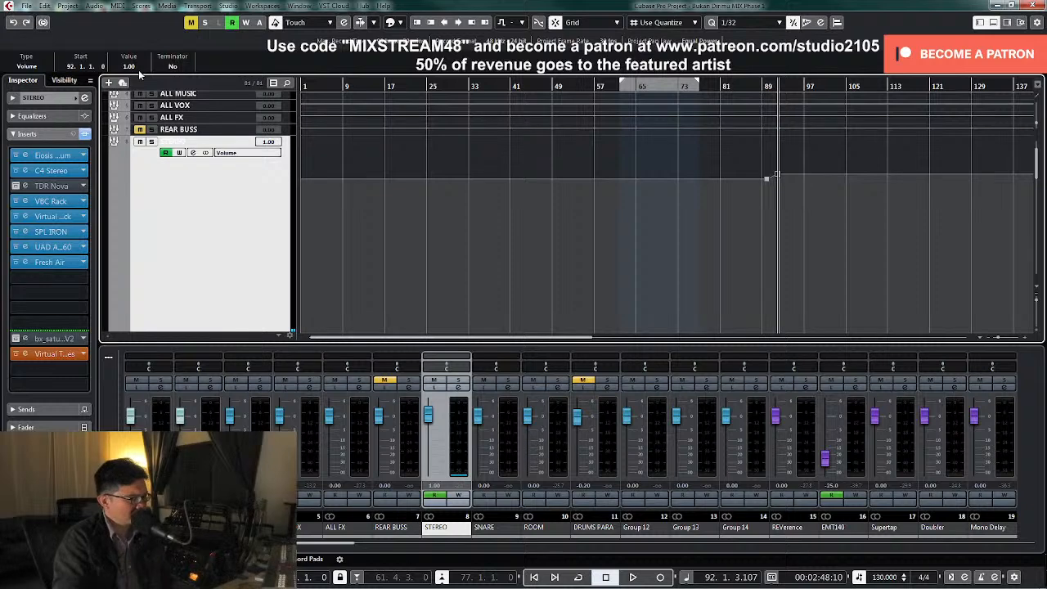
# Examine the STEREO group's volume rise in a taller lane and look through the drum, guitar, strings and vocal tracks
pyautogui.press('z')
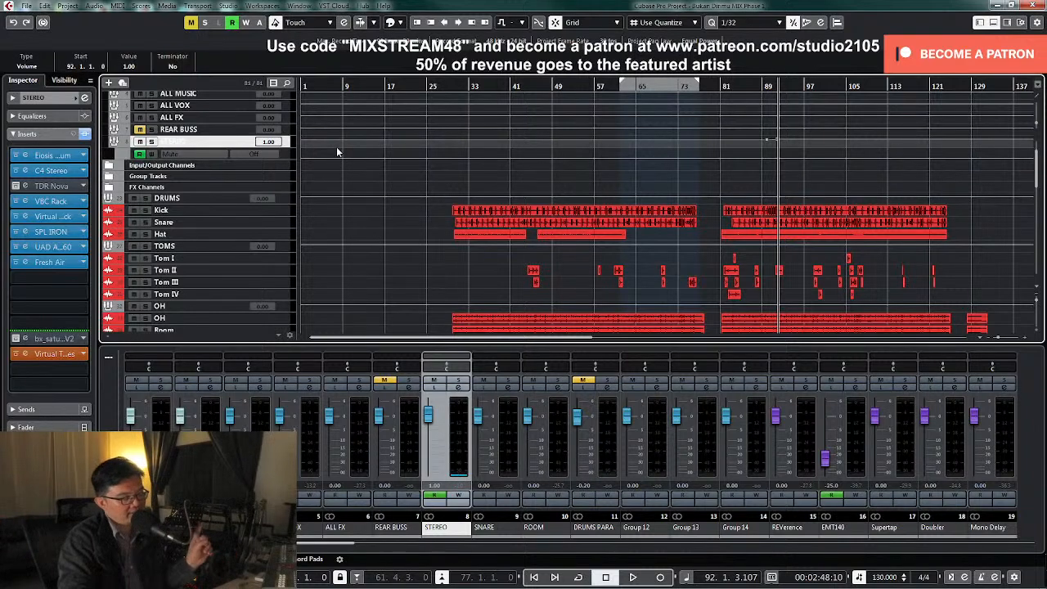
pyautogui.moveTo(285, 148); pyautogui.dragTo(278, 278)
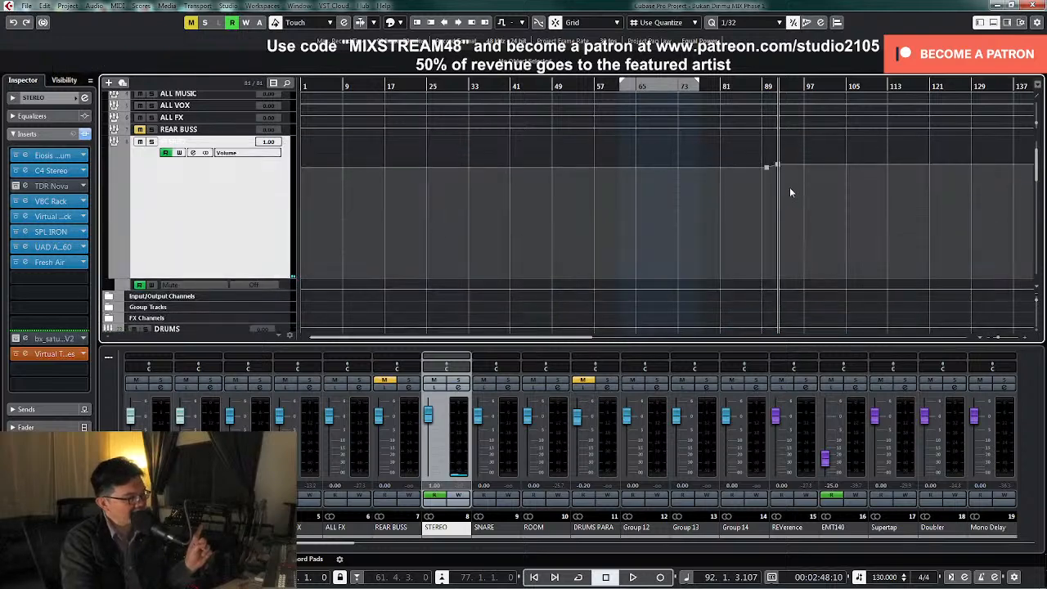
pyautogui.scroll(-5, 638, 233)
pyautogui.scroll(-4, 437, 199)
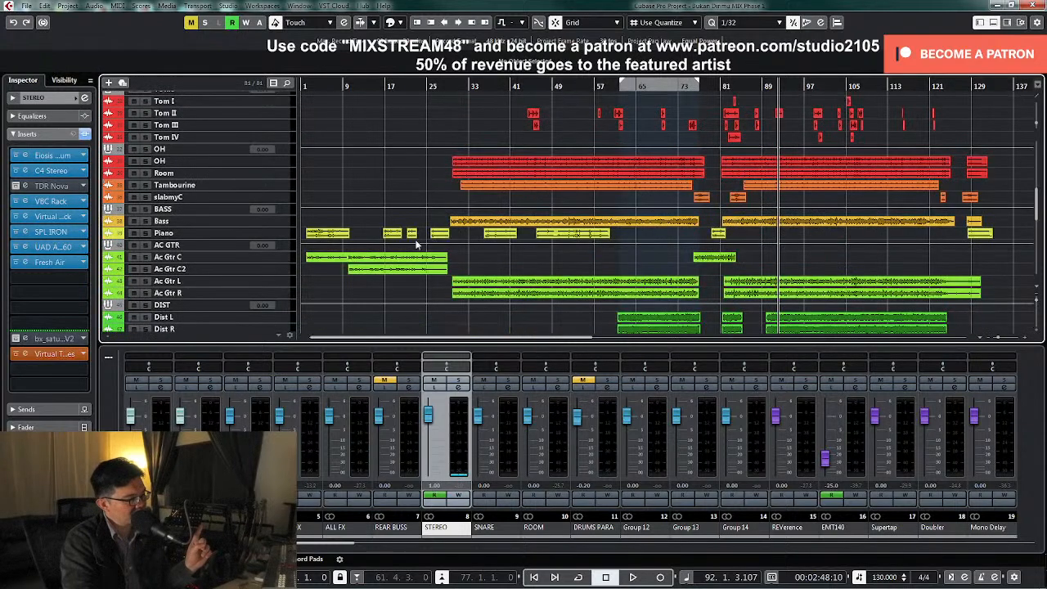
pyautogui.scroll(-4, 448, 222)
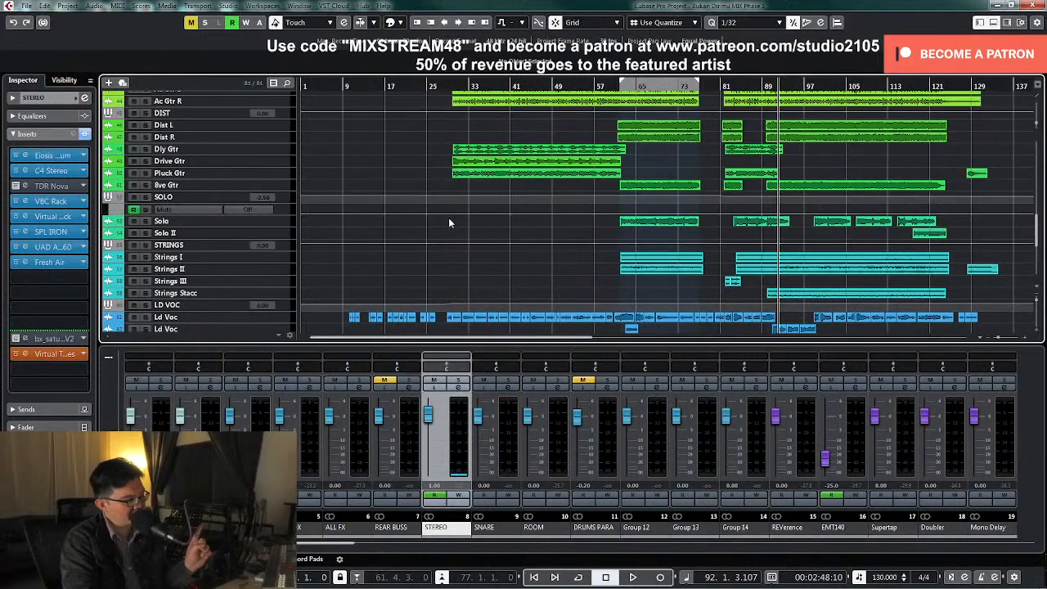
pyautogui.scroll(2, 463, 207)
pyautogui.scroll(3, 458, 213)
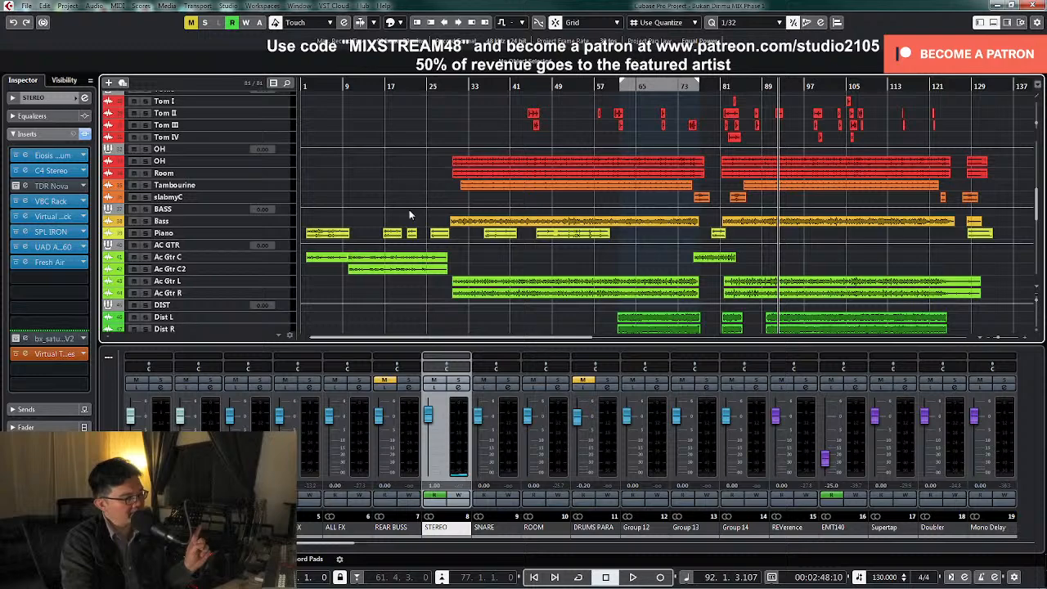
pyautogui.scroll(-4, 402, 216)
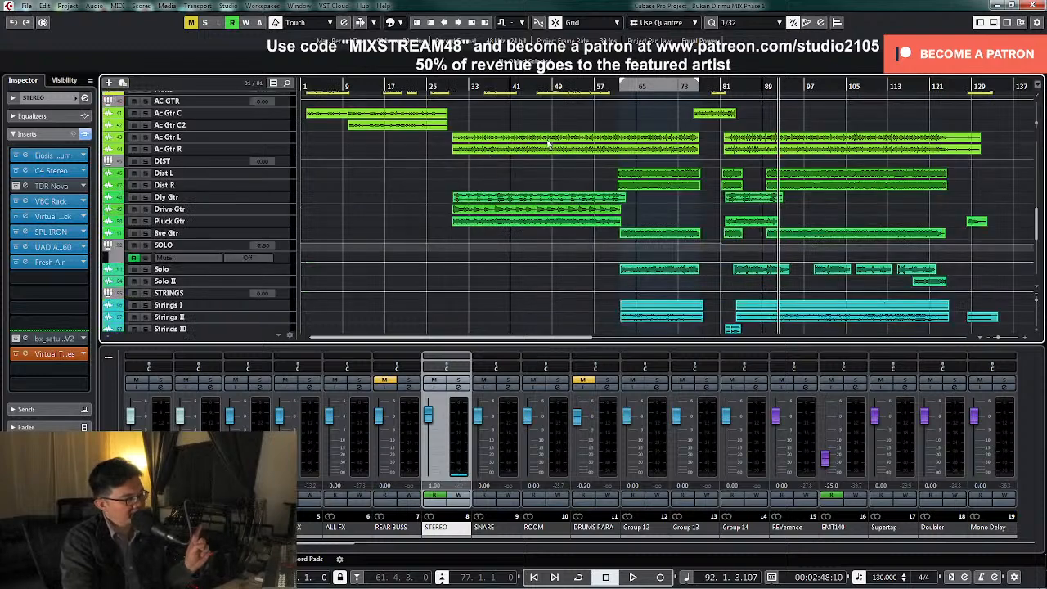
pyautogui.scroll(-3, 671, 269)
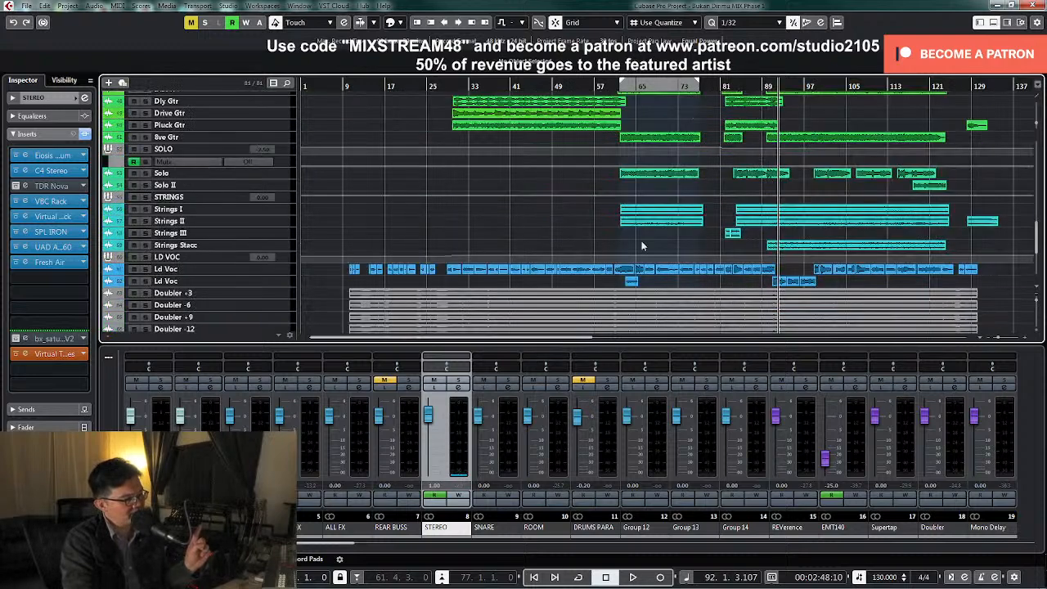
pyautogui.scroll(15, 733, 179)
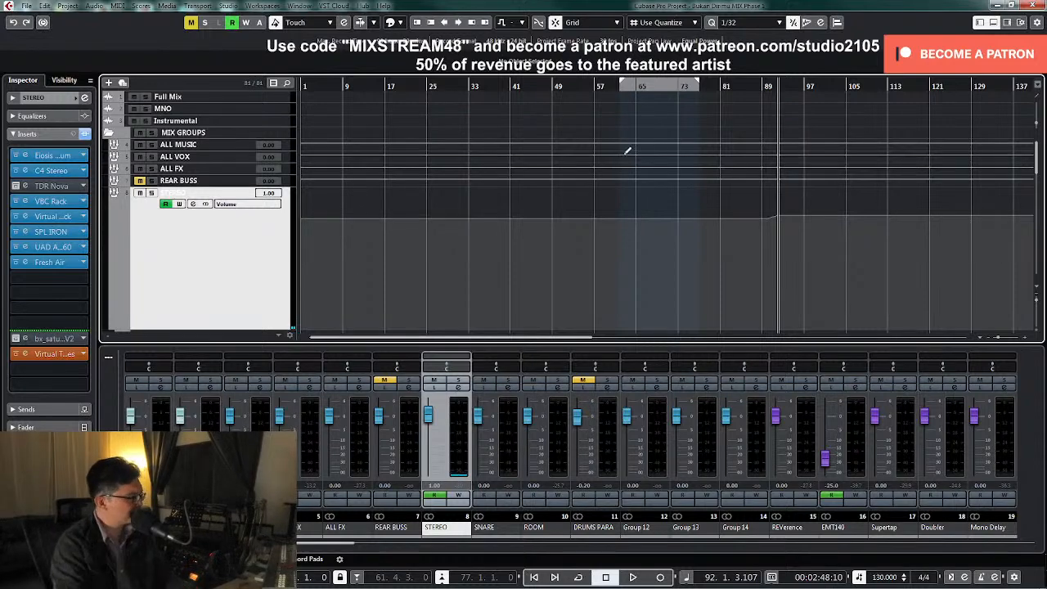
# Return the STEREO group track to normal height and collapse the MIX GROUPS folder
pyautogui.scroll(-1, 270, 233)
pyautogui.press('z')
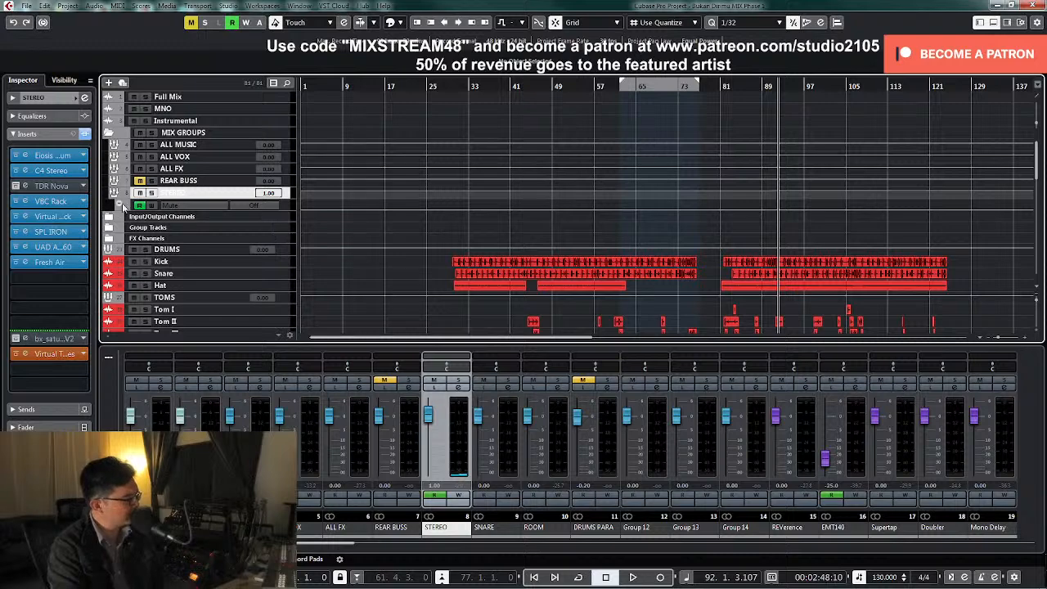
pyautogui.click(110, 133)
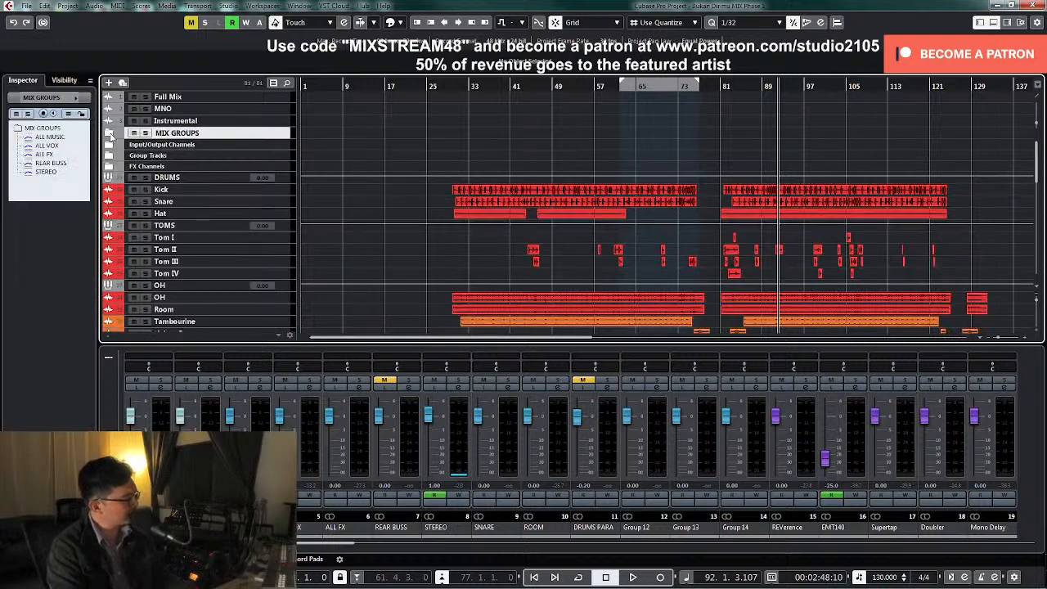
# Set the locators around all events in the project and start playback from the beginning of the song
pyautogui.hotkey('ctrl', 'a')
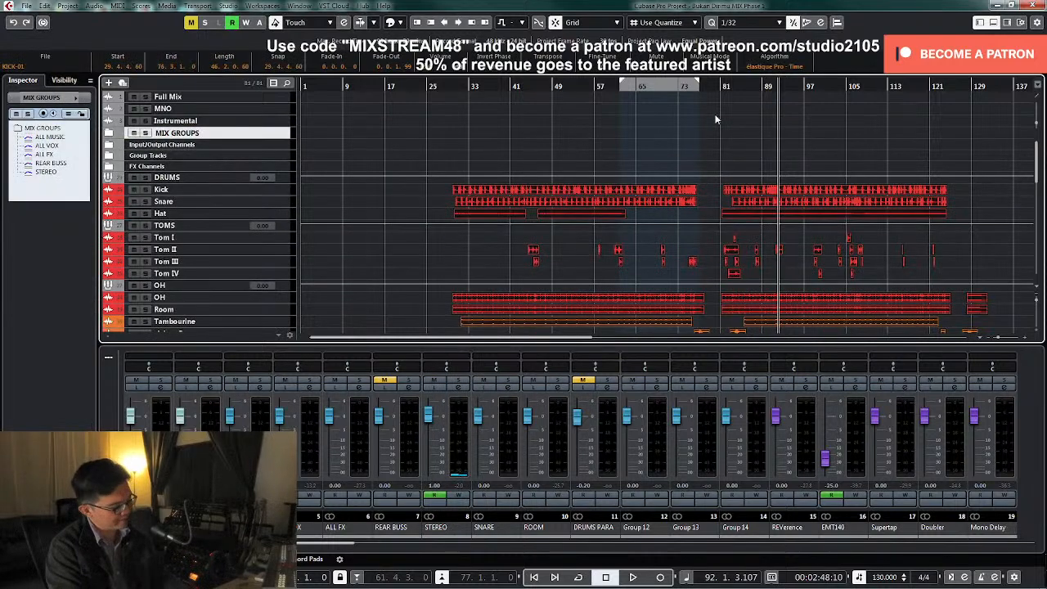
pyautogui.press('p')
pyautogui.press('KP_1')
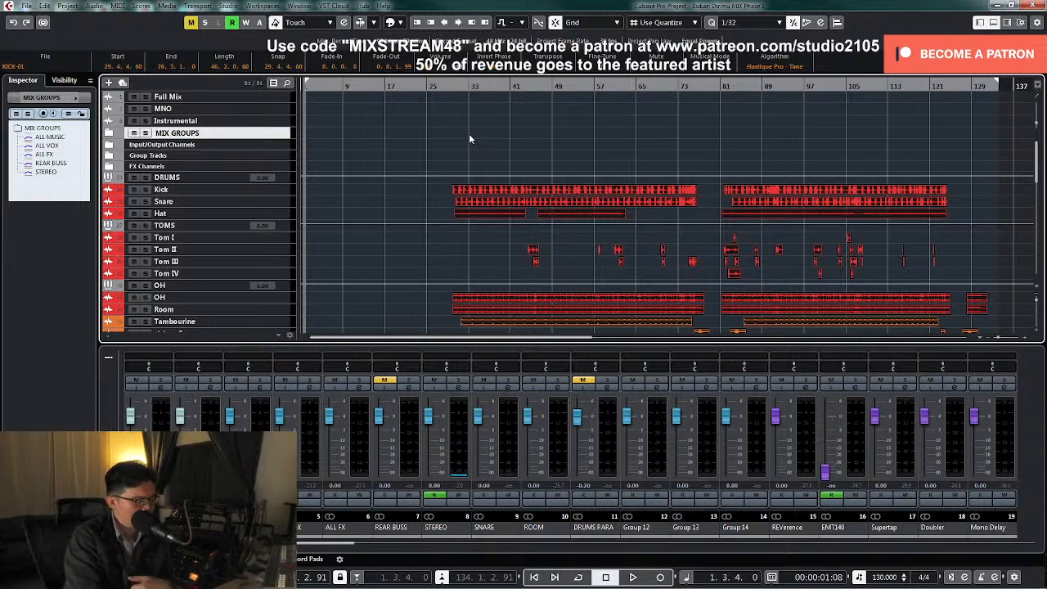
pyautogui.press('space')
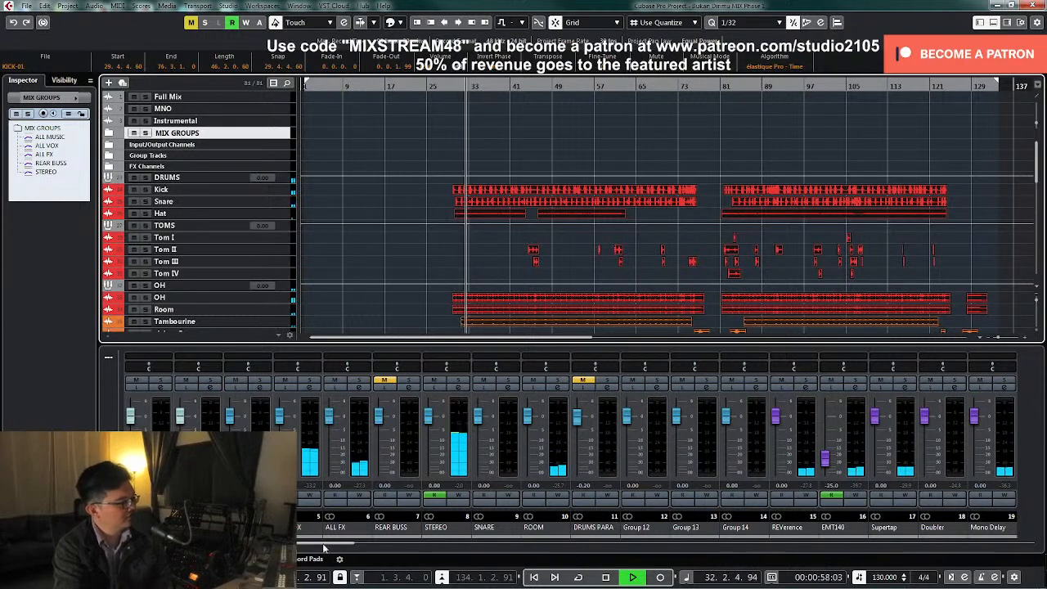
# Lower the Snare channel's level to -14.5 dB in the mixer
pyautogui.hscroll(10, 479, 550)
pyautogui.hscroll(3, 472, 557)
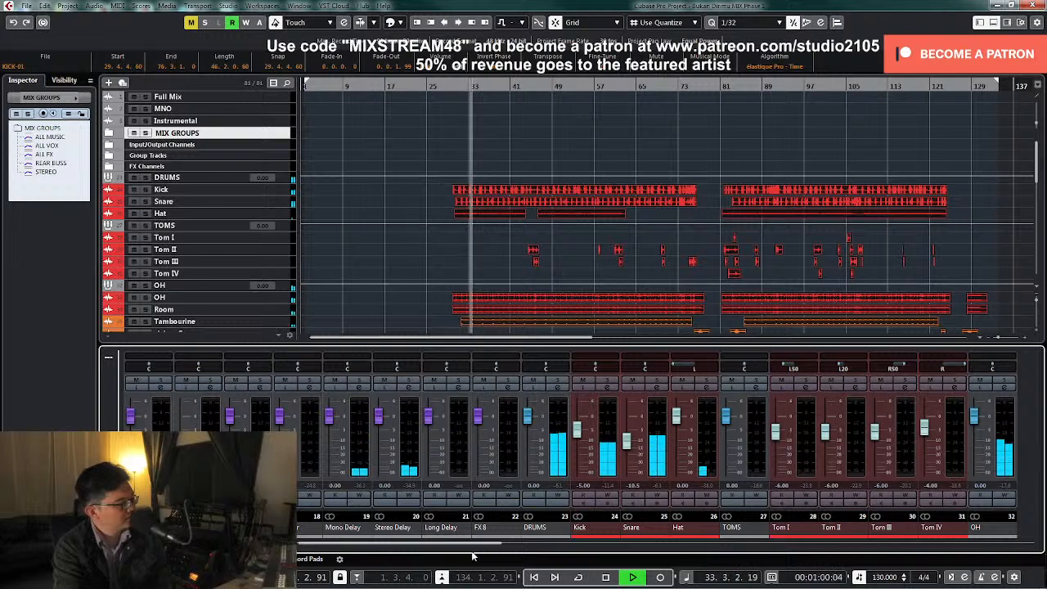
pyautogui.moveTo(628, 441); pyautogui.dragTo(628, 451)
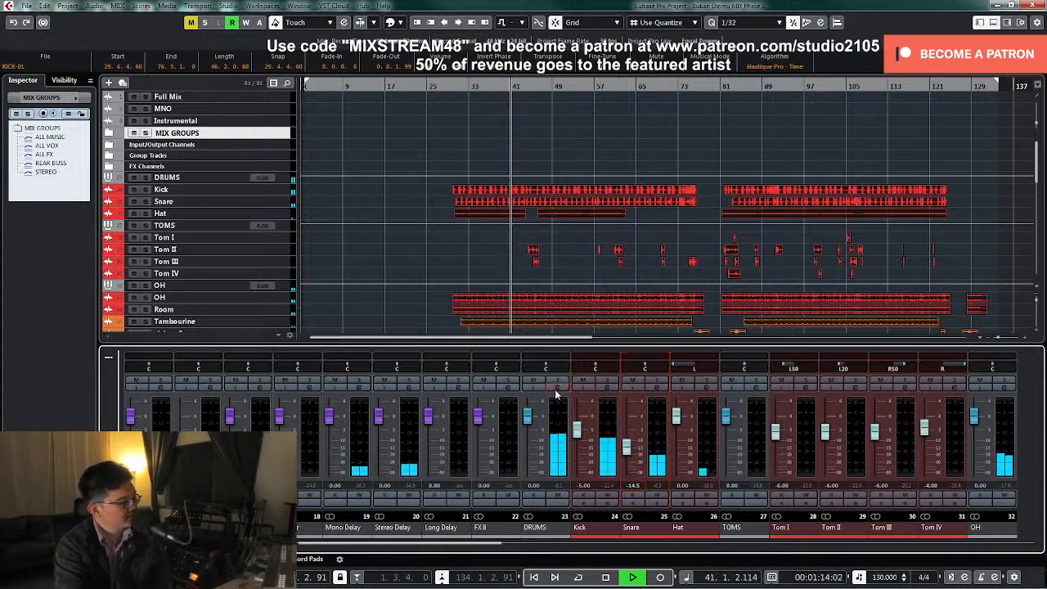
# Check the API-2500 compressor on the DRUMS group, close its windows and lower the Kick channel to -7 dB
pyautogui.click(557, 387)
pyautogui.click(450, 301)
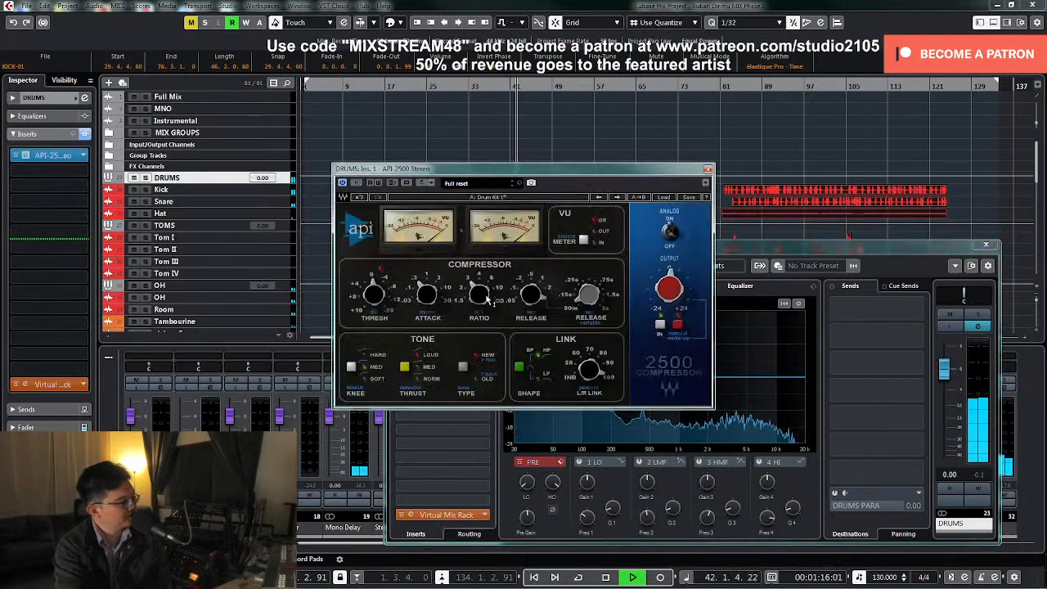
pyautogui.moveTo(426, 295)
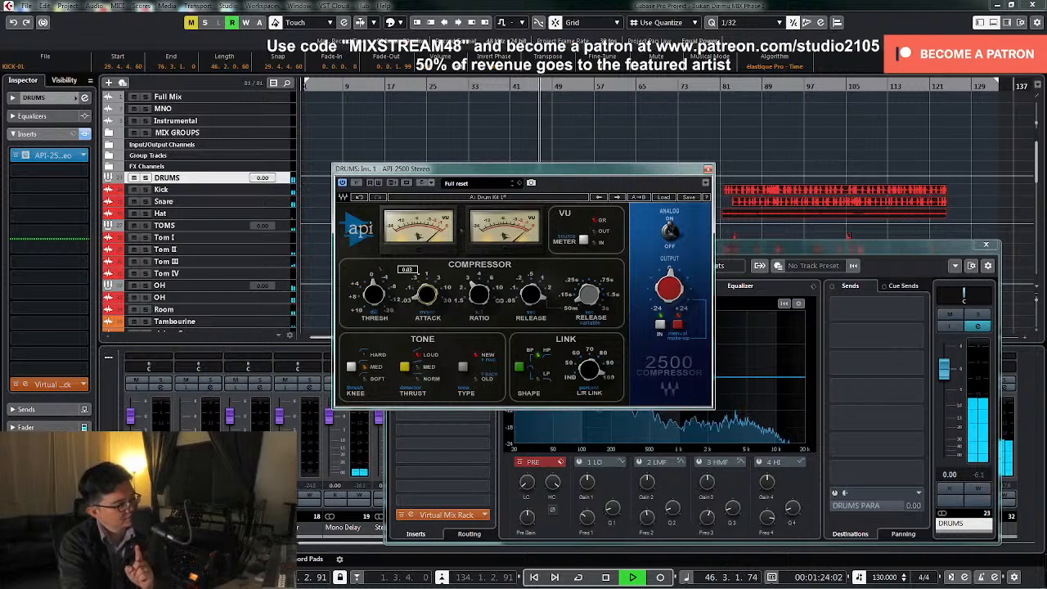
pyautogui.click(708, 169)
pyautogui.click(986, 246)
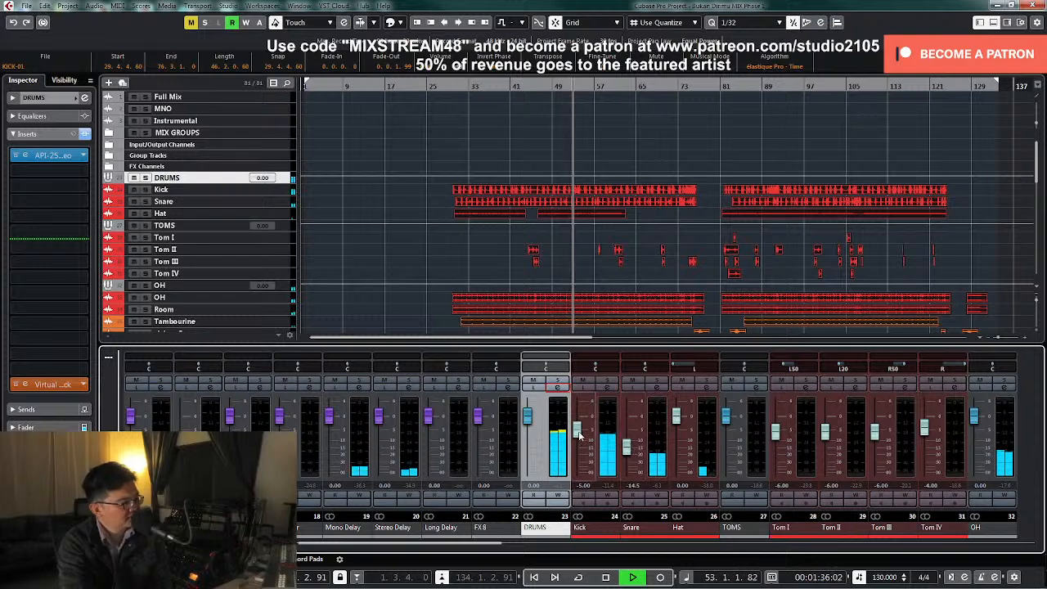
pyautogui.moveTo(578, 438); pyautogui.dragTo(579, 440)
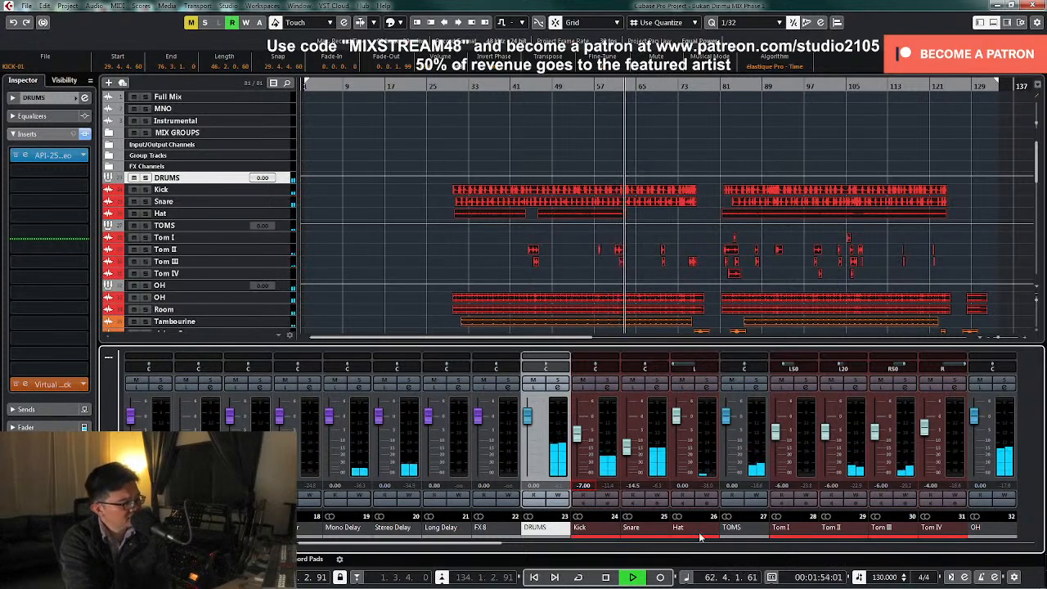
# Look through the drum, guitar, strings and vocal tracks and their mixer channels while the full song plays
pyautogui.hscroll(5, 679, 542)
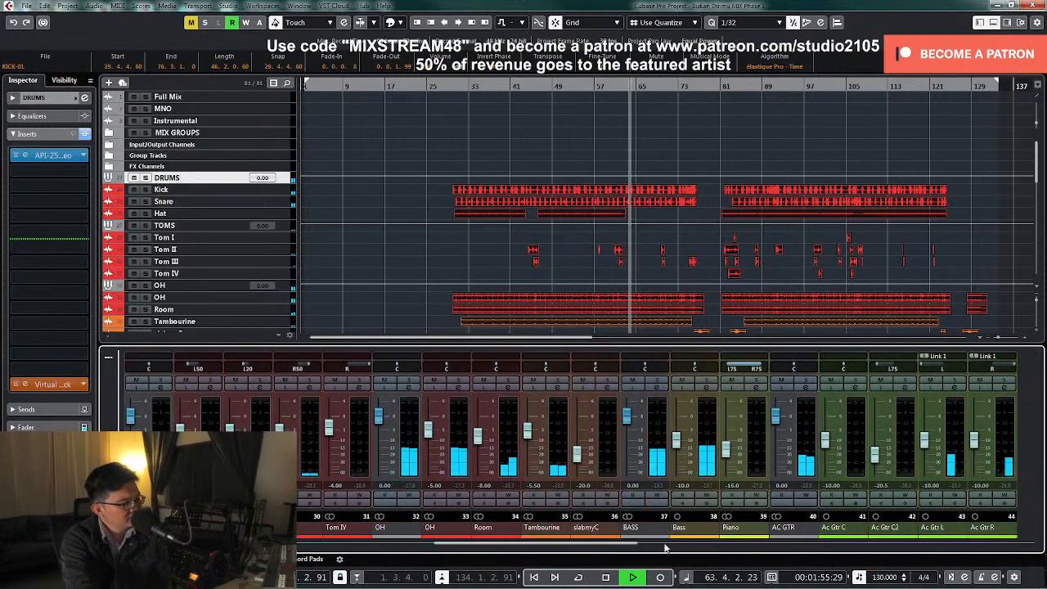
pyautogui.hscroll(2, 654, 531)
pyautogui.scroll(-10, 419, 294)
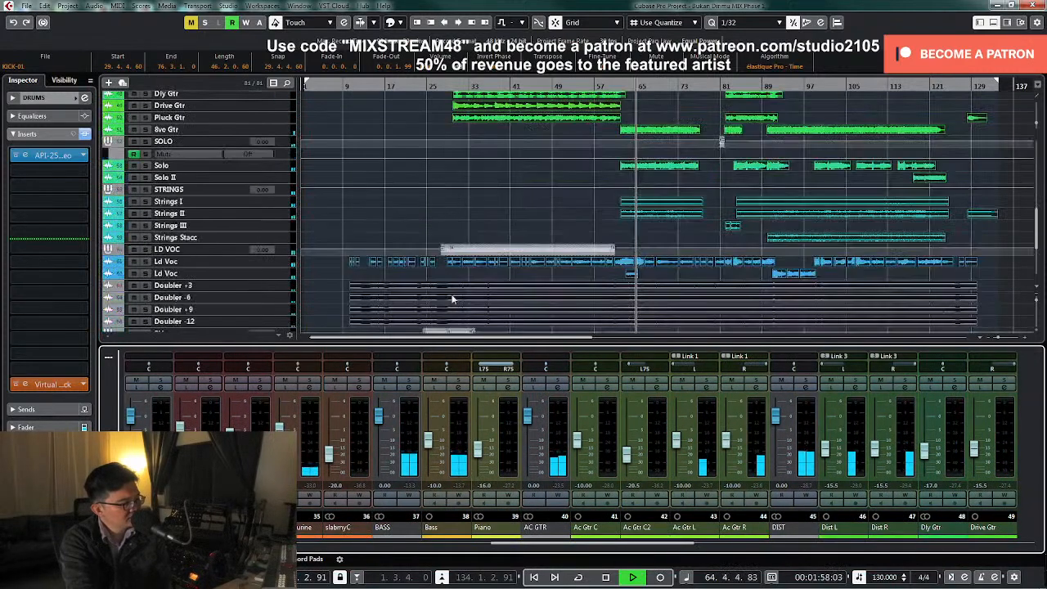
pyautogui.scroll(-4, 490, 299)
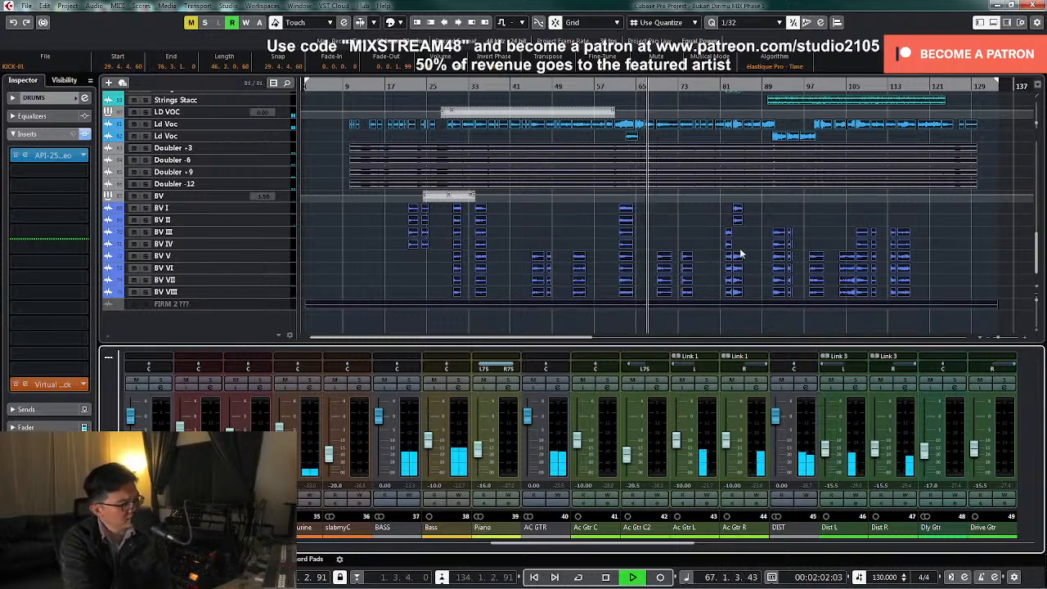
pyautogui.scroll(12, 745, 266)
pyautogui.scroll(-8, 736, 265)
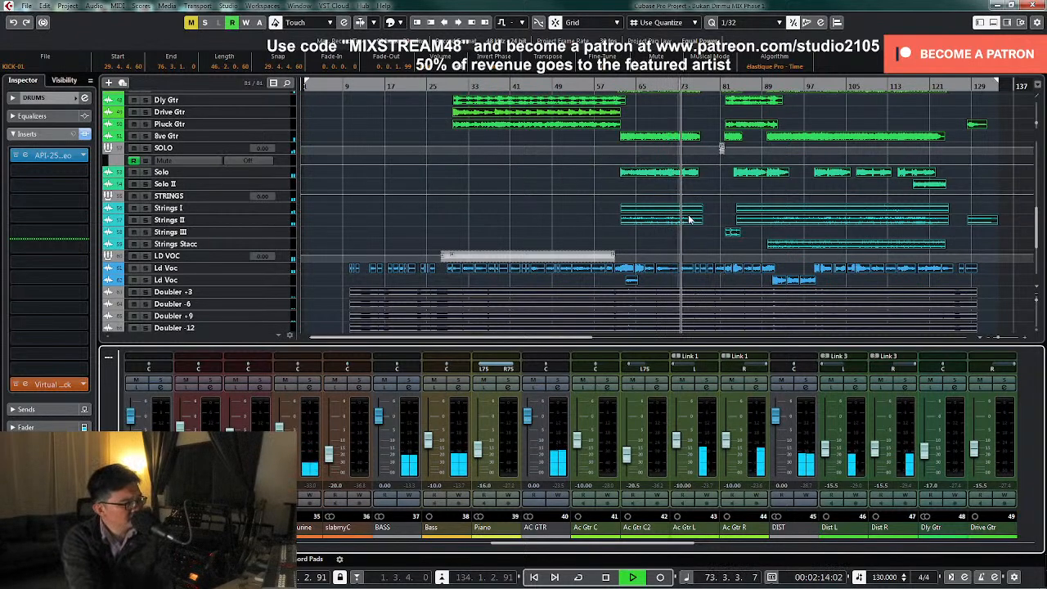
pyautogui.scroll(5, 723, 221)
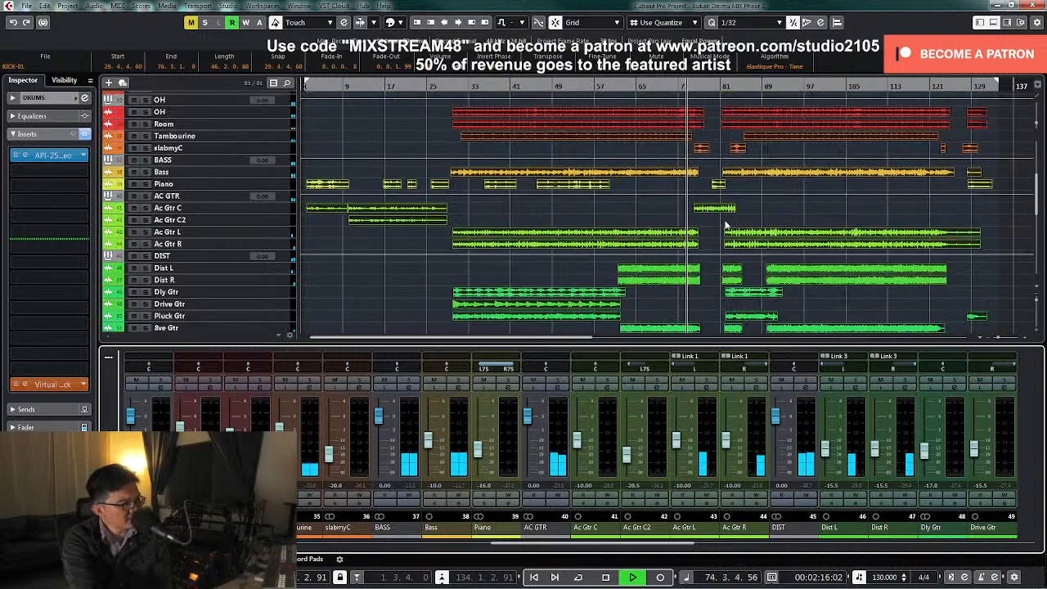
pyautogui.scroll(-10, 731, 227)
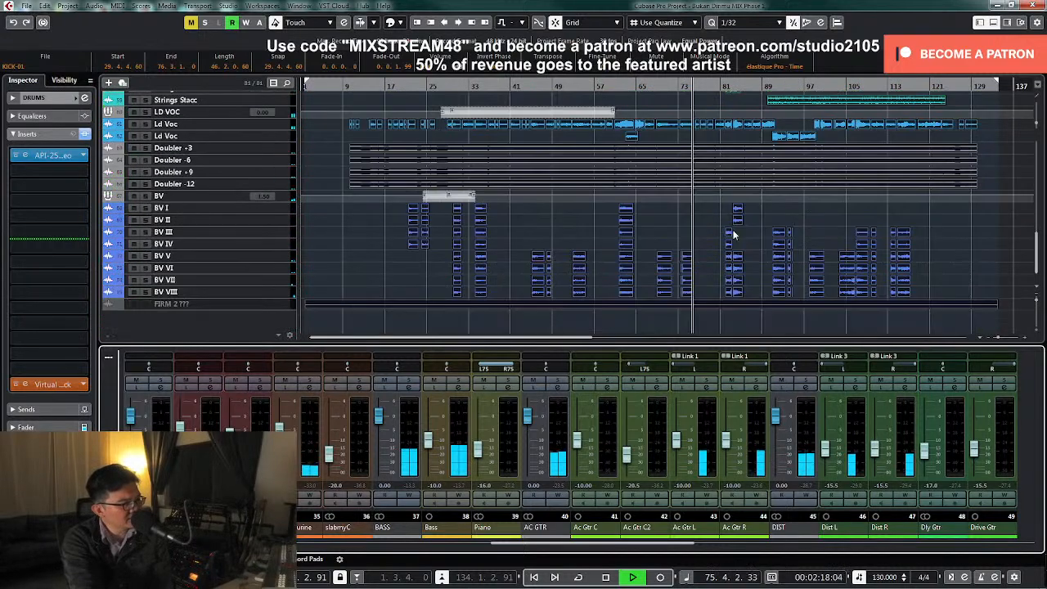
pyautogui.scroll(8, 733, 235)
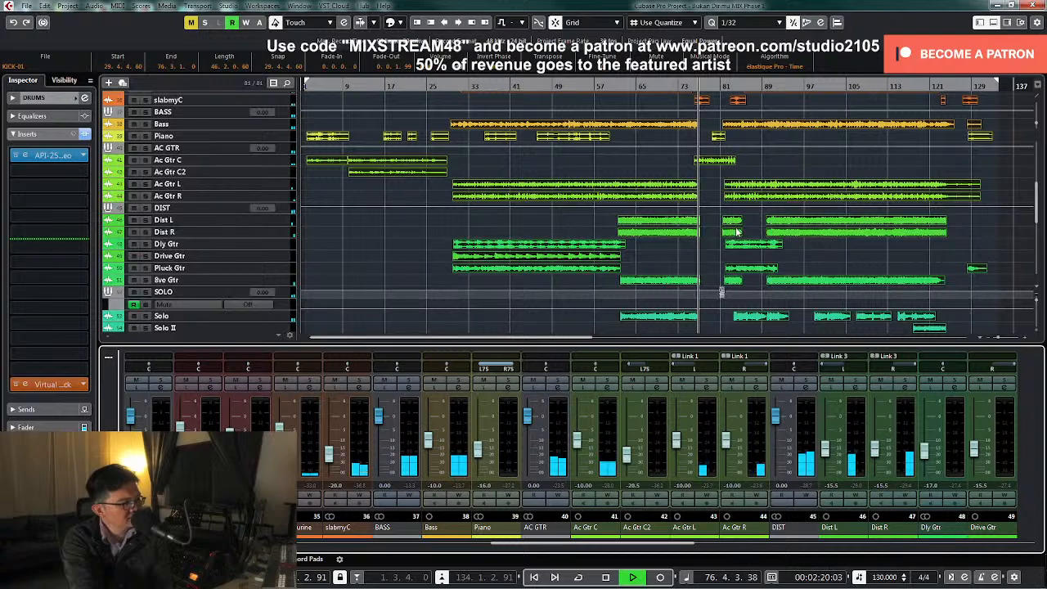
pyautogui.scroll(-3, 736, 232)
pyautogui.scroll(-3, 736, 231)
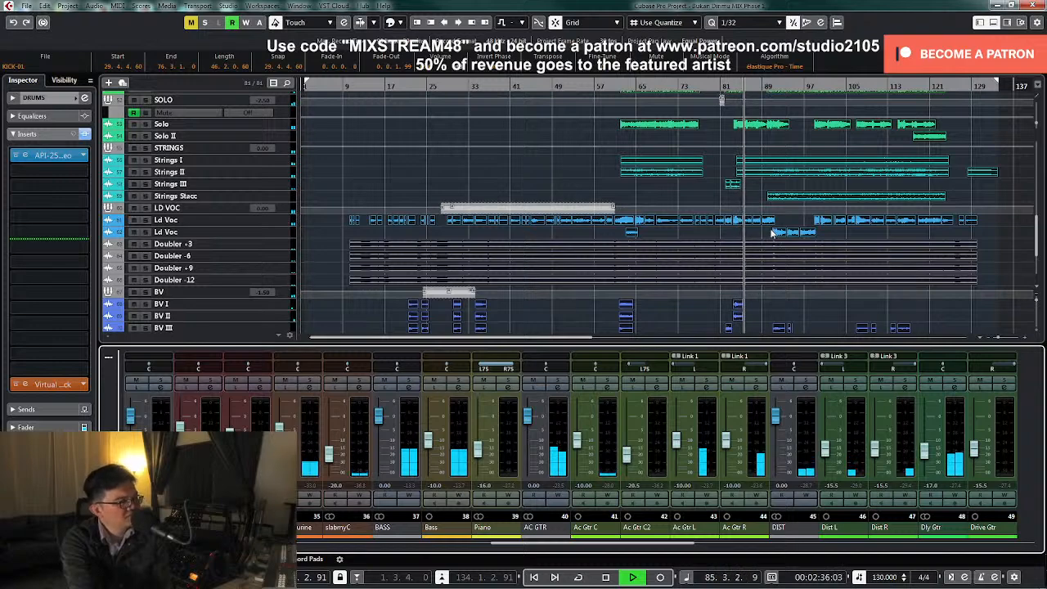
pyautogui.scroll(4, 772, 233)
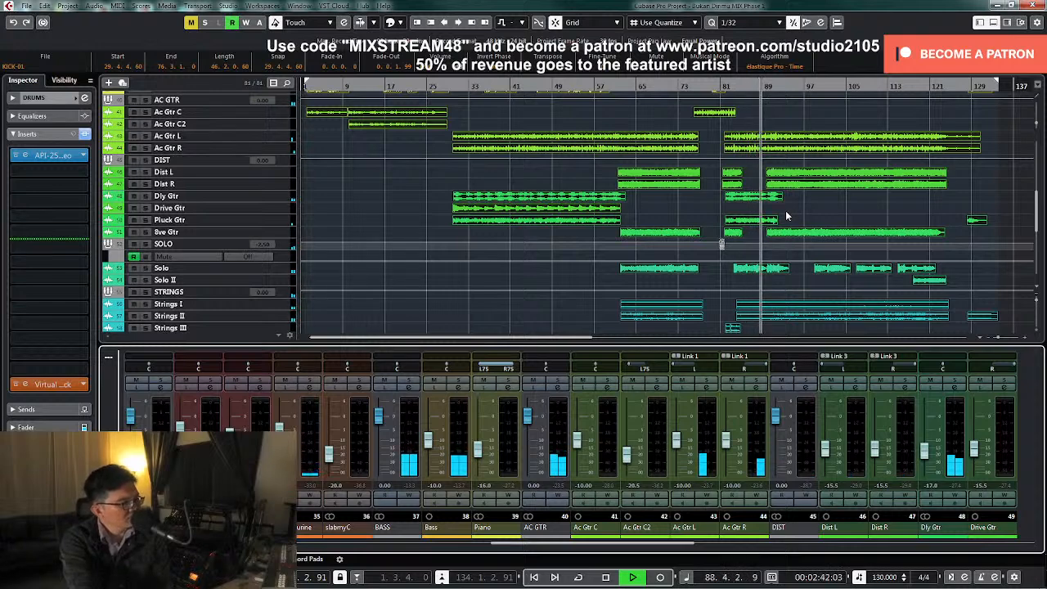
pyautogui.scroll(-4, 797, 214)
pyautogui.scroll(15, 800, 212)
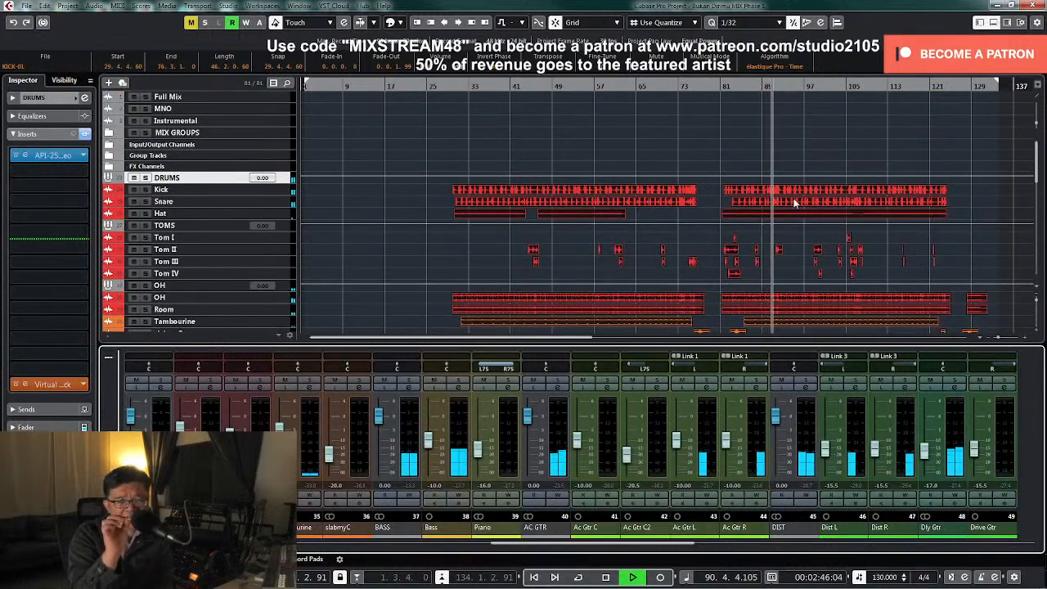
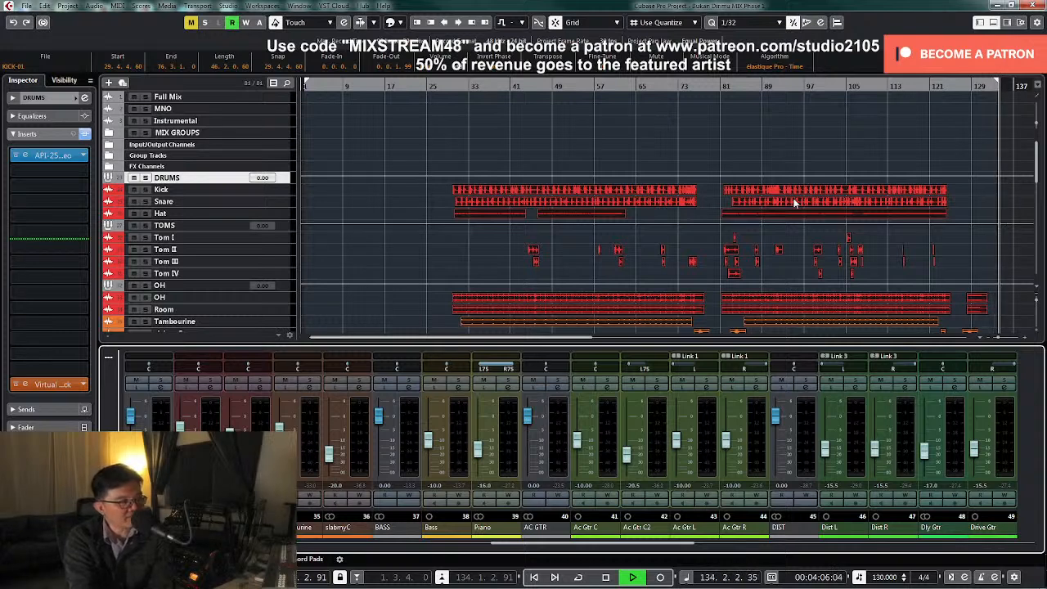
# Stop playback, mute the LD VOC group with its lead vocal and doubler tracks, and play the song again from its start
pyautogui.press('space')
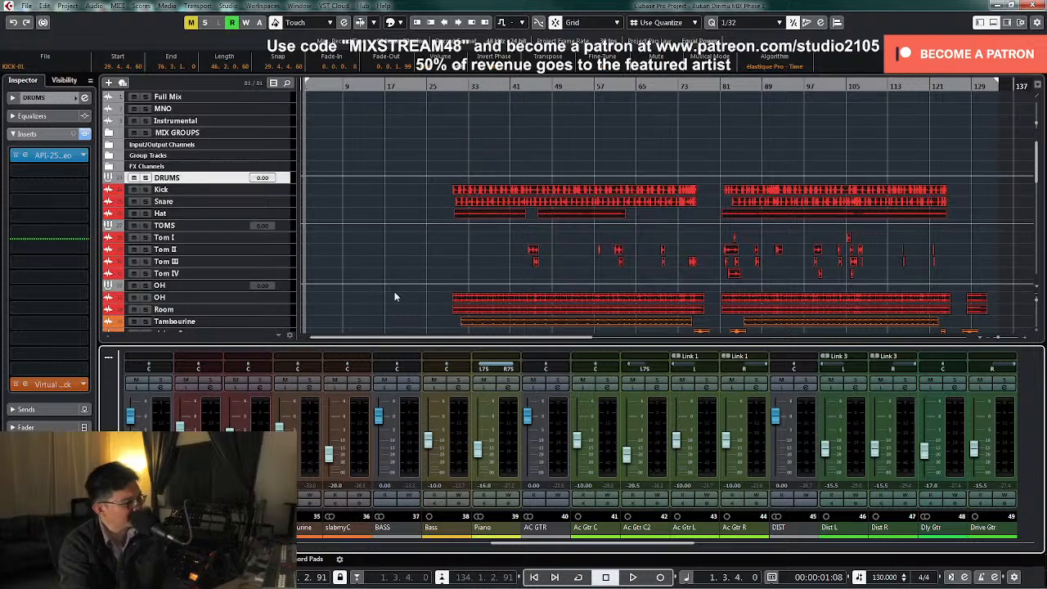
pyautogui.scroll(-10, 396, 250)
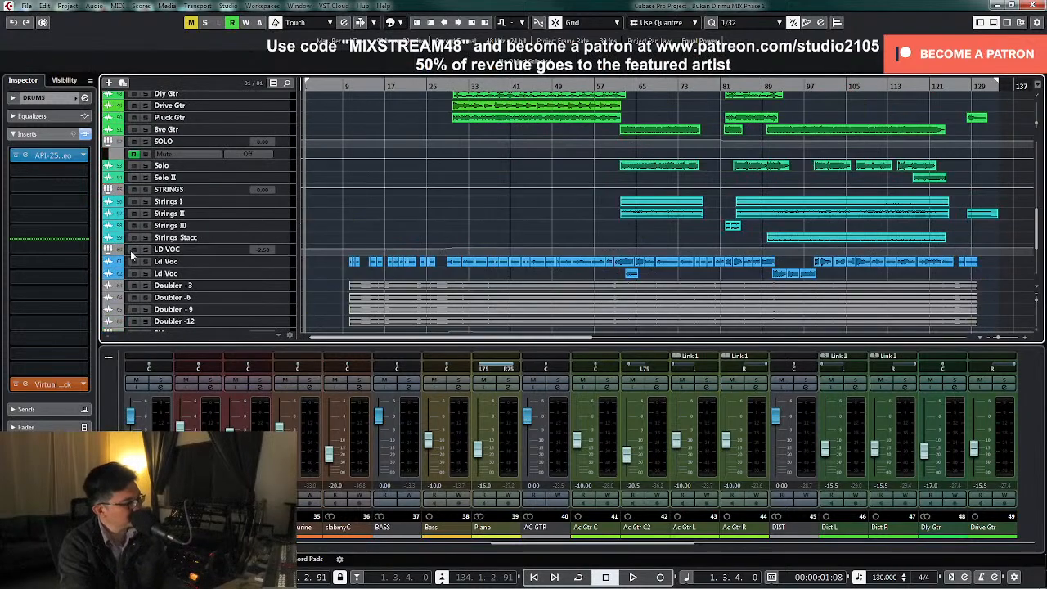
pyautogui.scroll(-5, 135, 252)
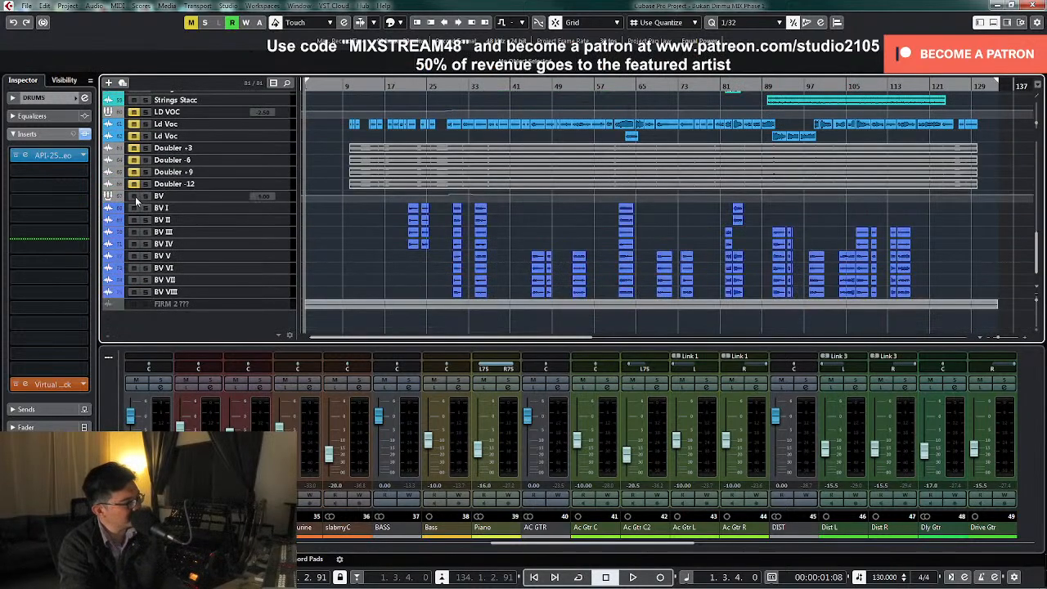
pyautogui.scroll(15, 428, 254)
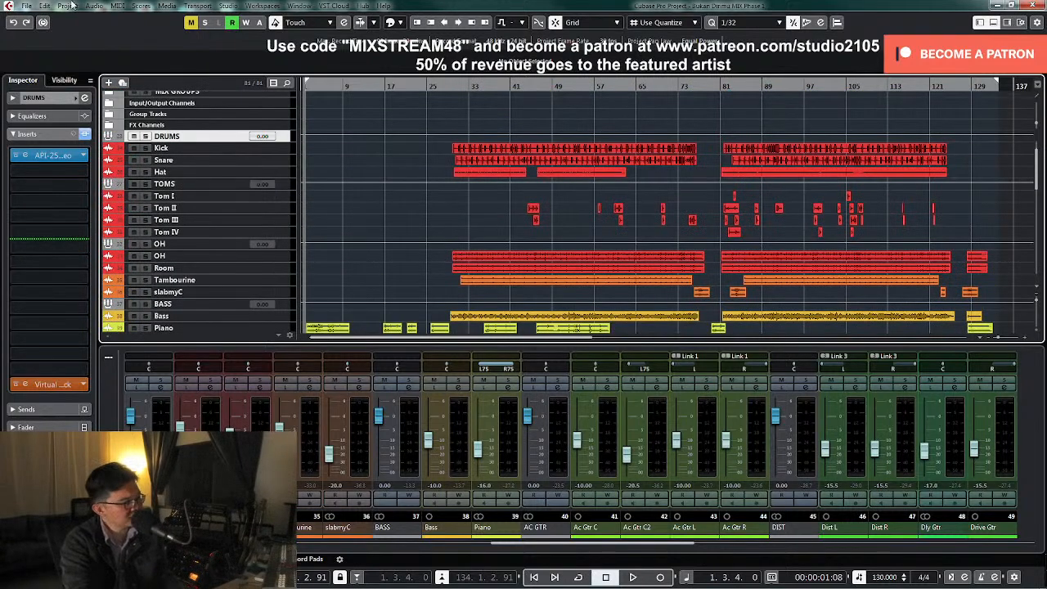
pyautogui.press('space')
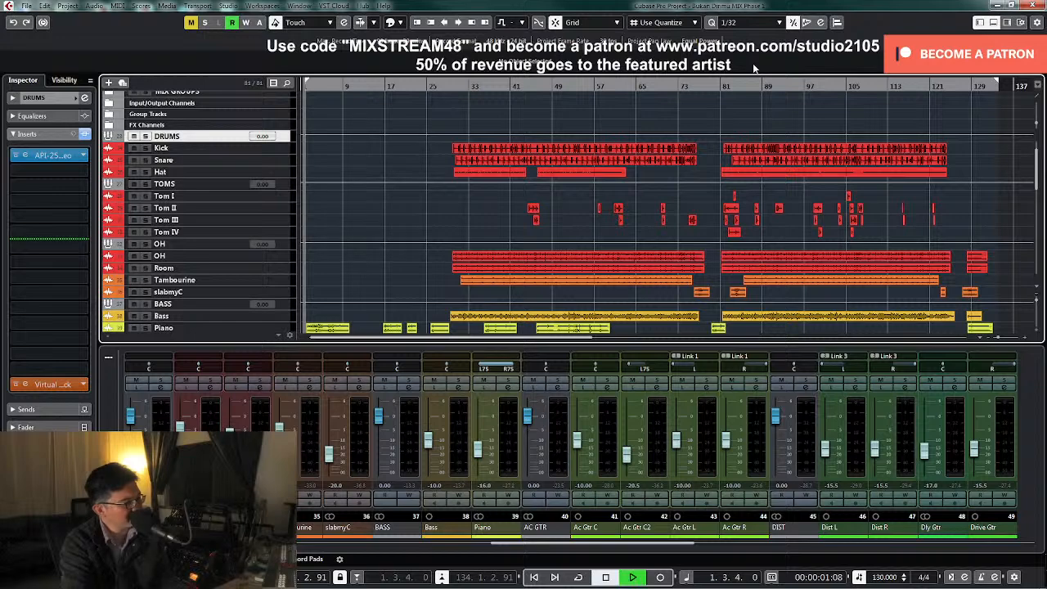